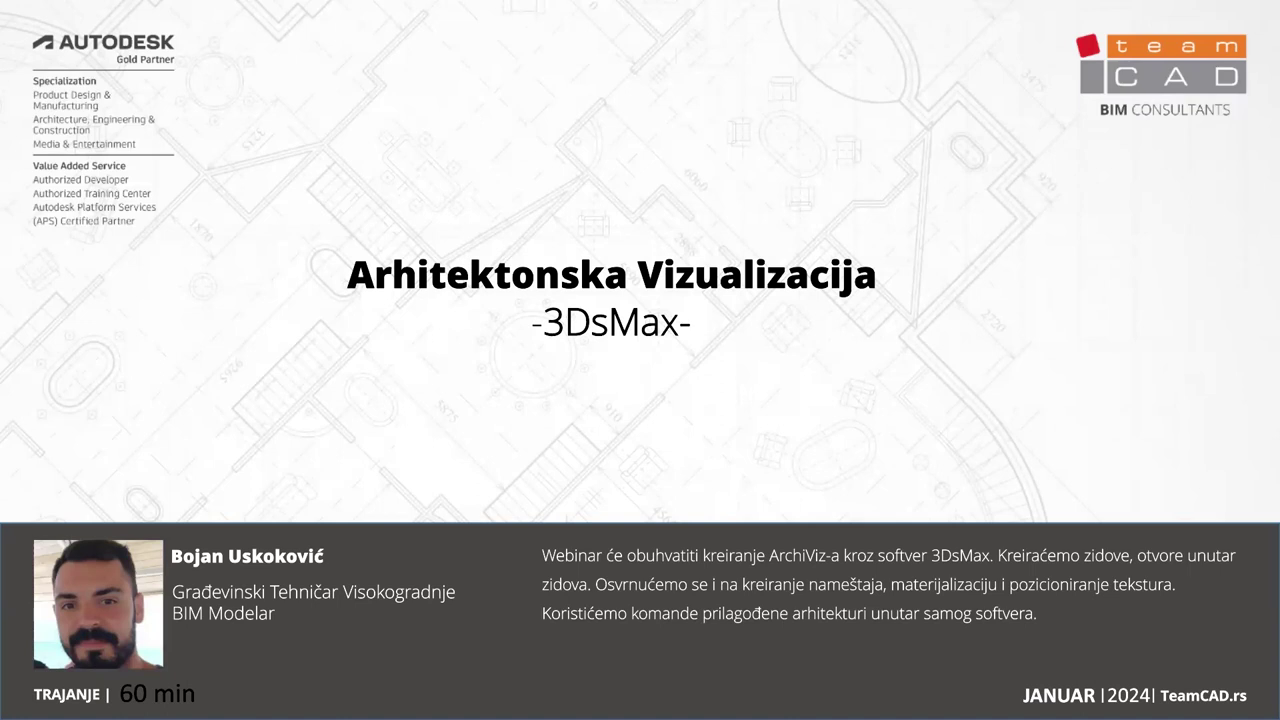
# Advance the slideshow from the title slide through Agenda to the TeamCAD statistics slide
pyautogui.press('Right')
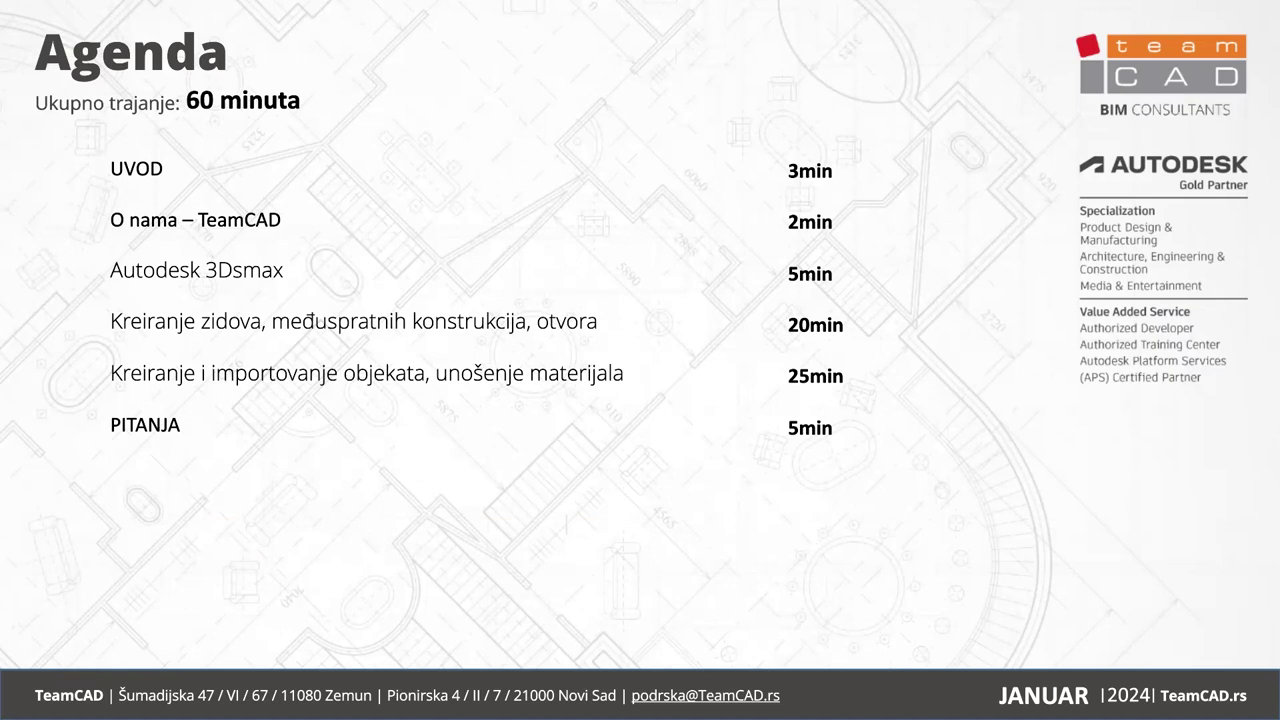
pyautogui.press('Right')
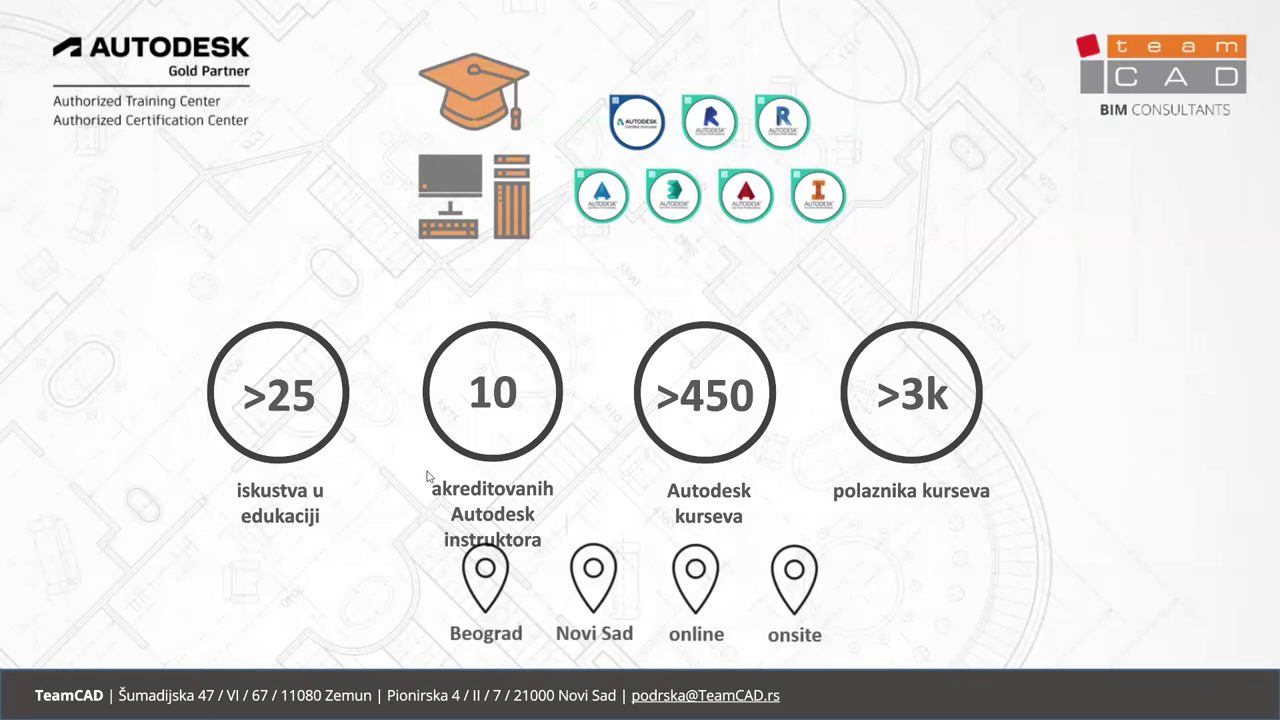
# Advance to the 3DsMax 'Kada ga koristimo?' slide, then exit the slideshow to the editor
pyautogui.press('Right')
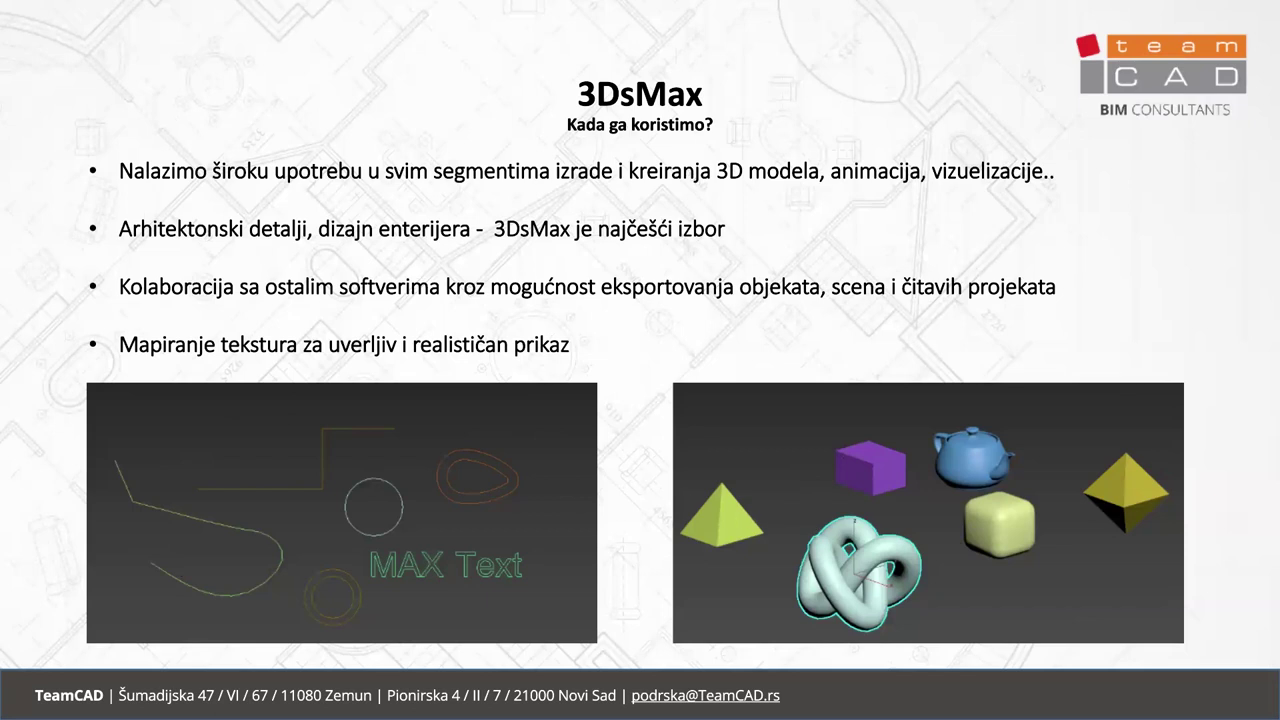
pyautogui.press('Escape')
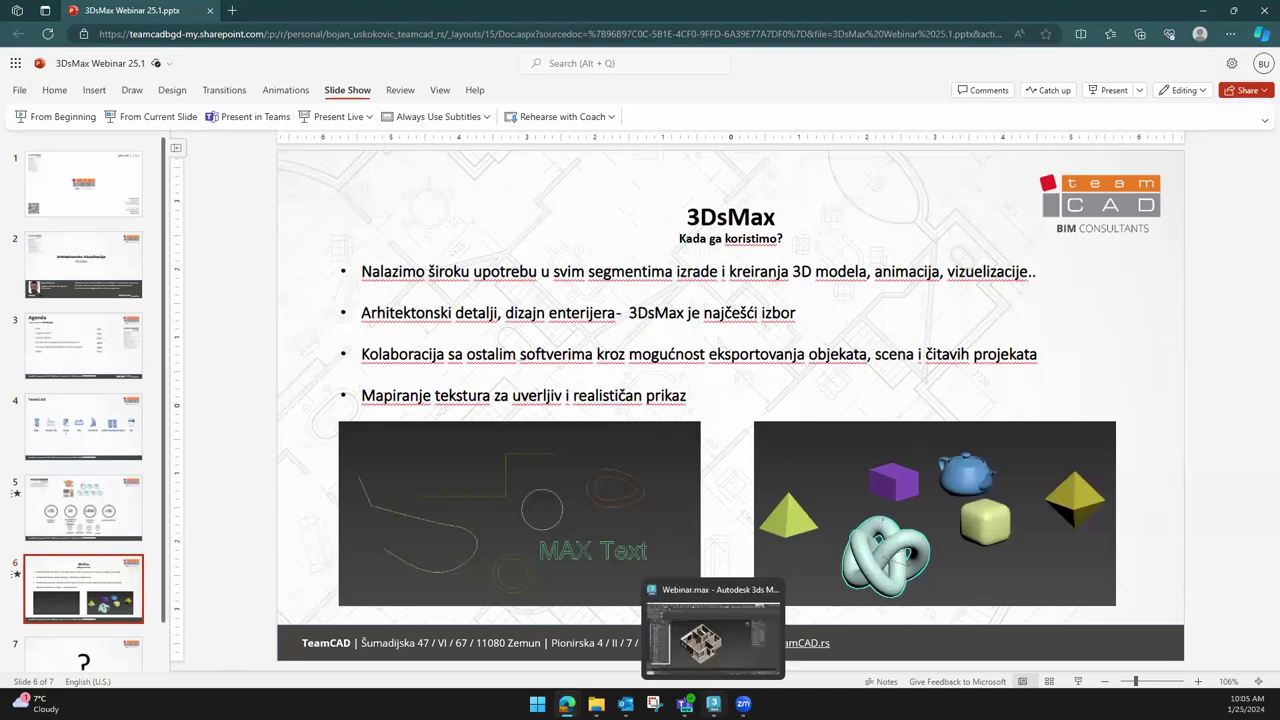
# Switch to the Webinar.max house scene in 3ds Max and orbit the model
pyautogui.click(713, 703)
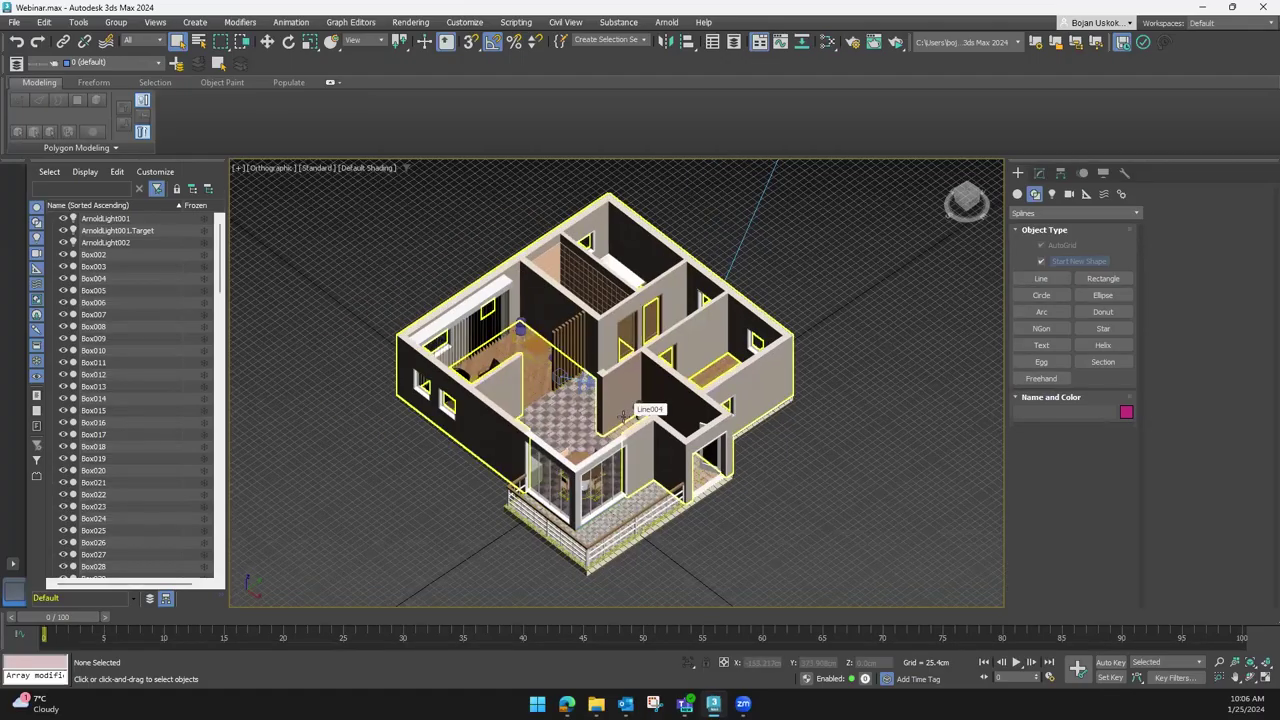
pyautogui.moveTo(632, 447)
pyautogui.keyDown('alt'); pyautogui.mouseDown(button='middle')
pyautogui.moveTo(624, 432)
pyautogui.moveTo(611, 449)
pyautogui.moveTo(614, 432)
pyautogui.moveTo(583, 396)
pyautogui.moveTo(578, 422)
pyautogui.moveTo(584, 387)
pyautogui.moveTo(566, 377)
pyautogui.moveTo(582, 372)
pyautogui.moveTo(514, 352)
pyautogui.mouseUp(button='middle'); pyautogui.keyUp('alt')
pyautogui.scroll(5, 581, 412)
pyautogui.scroll(-5, 581, 412)
pyautogui.scroll(-2, 582, 372)
# Switch to the Top view and zoom out to see the whole house plan
pyautogui.press('t')
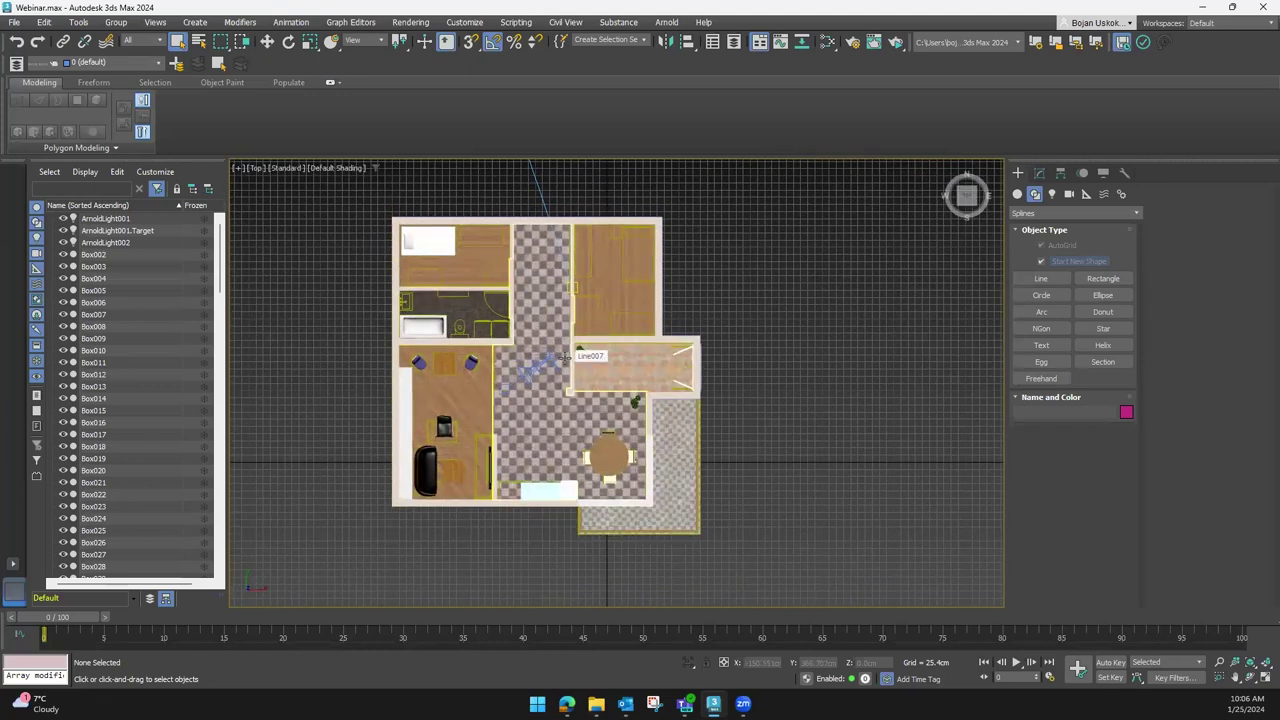
pyautogui.scroll(-15, 157, 276)
pyautogui.scroll(-5, 155, 287)
pyautogui.scroll(-8, 155, 287)
pyautogui.scroll(-8, 155, 287)
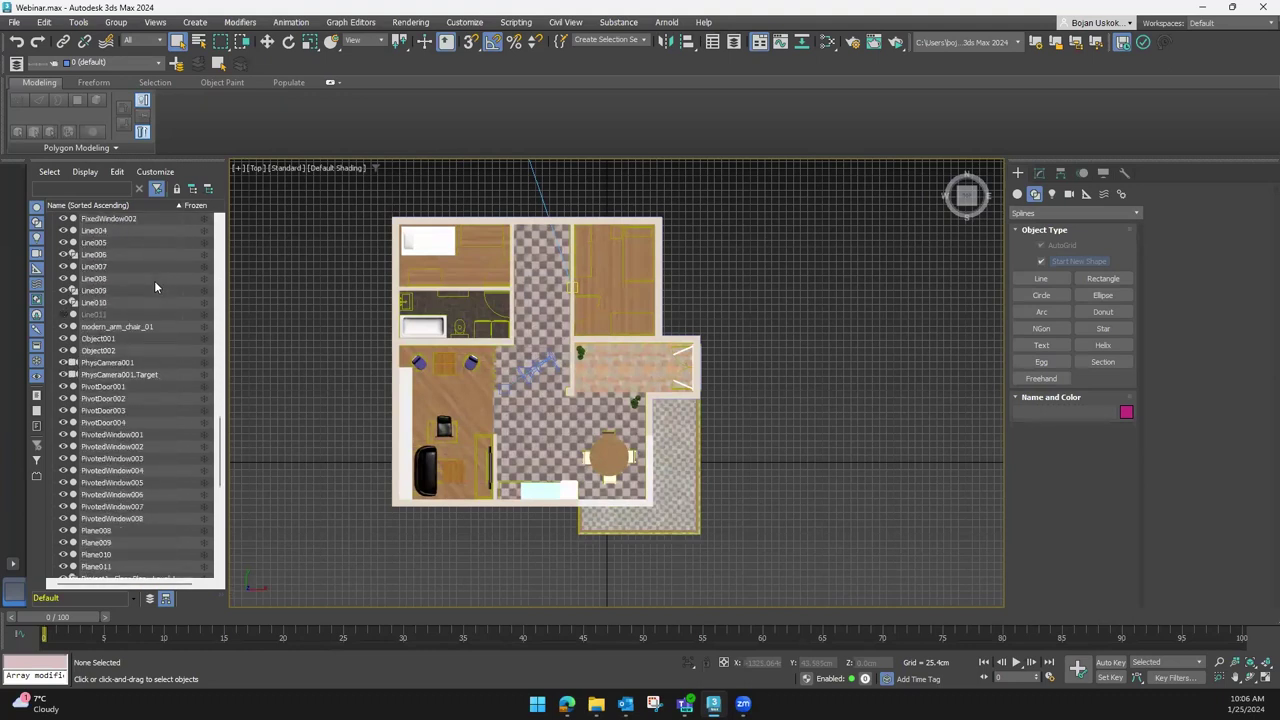
# Shift-move a Copy of Project1 - Floor Plan - Level 1 to the right, creating Level 002
pyautogui.click(143, 373)
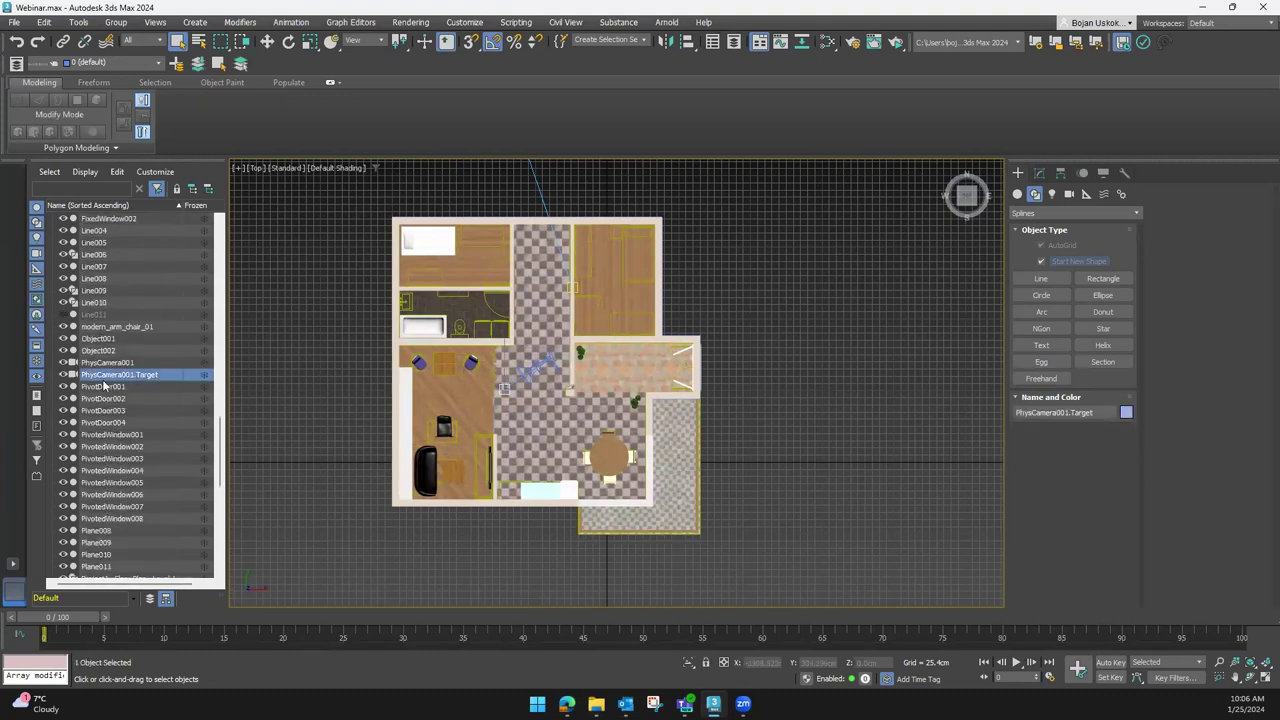
pyautogui.scroll(-8, 128, 374)
pyautogui.click(130, 290)
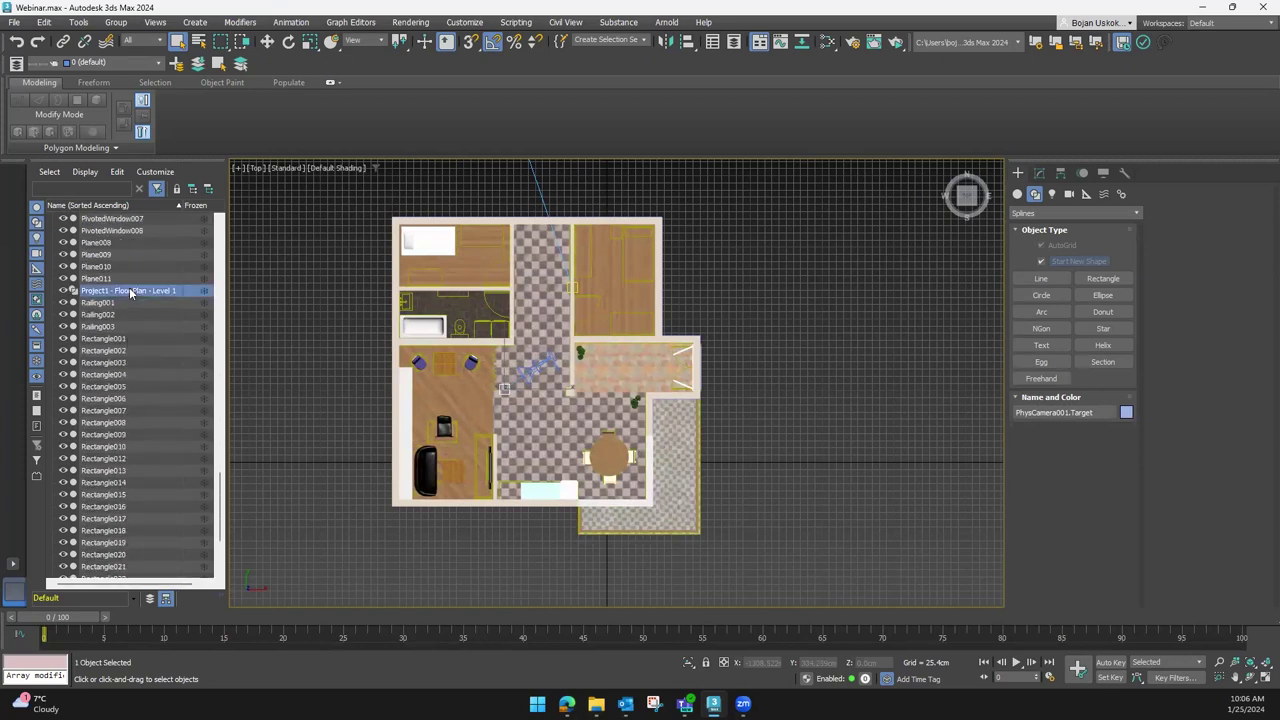
pyautogui.scroll(-3, 380, 414)
pyautogui.moveTo(418, 432); pyautogui.dragTo(367, 468, button='middle')
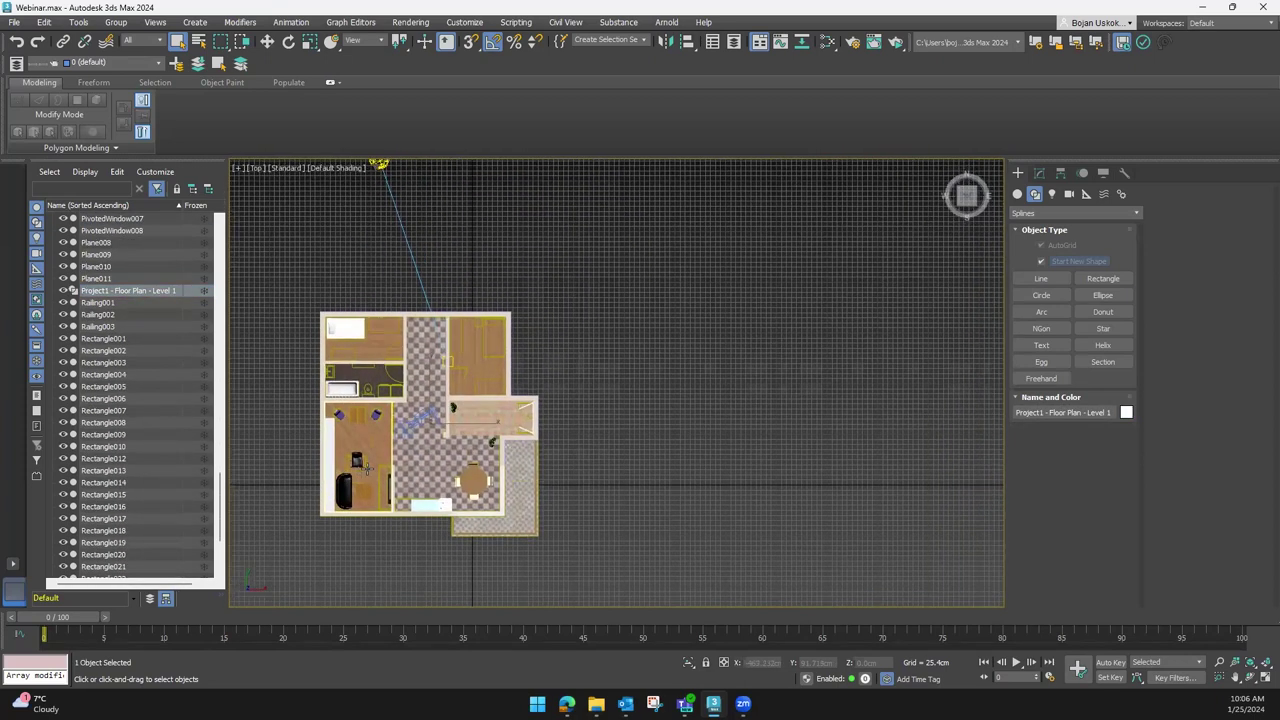
pyautogui.press('w')
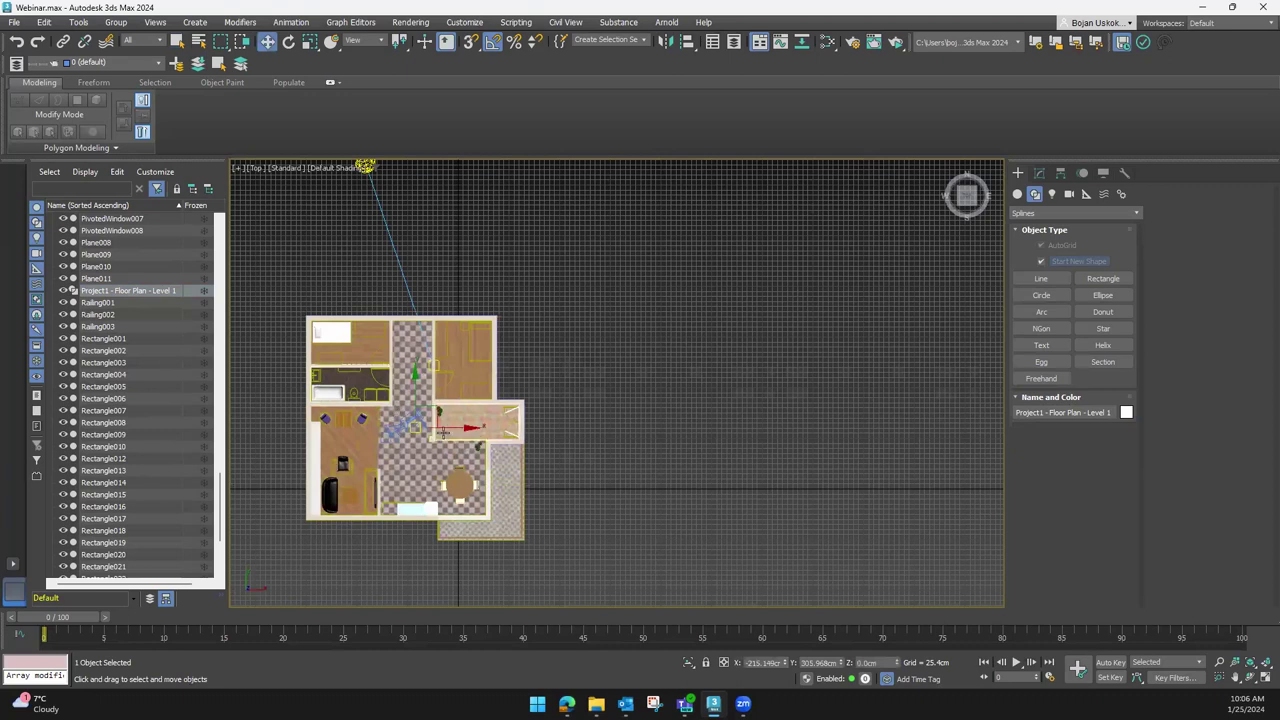
pyautogui.keyDown('shift'); pyautogui.moveTo(443, 432); pyautogui.dragTo(902, 428); pyautogui.keyUp('shift')
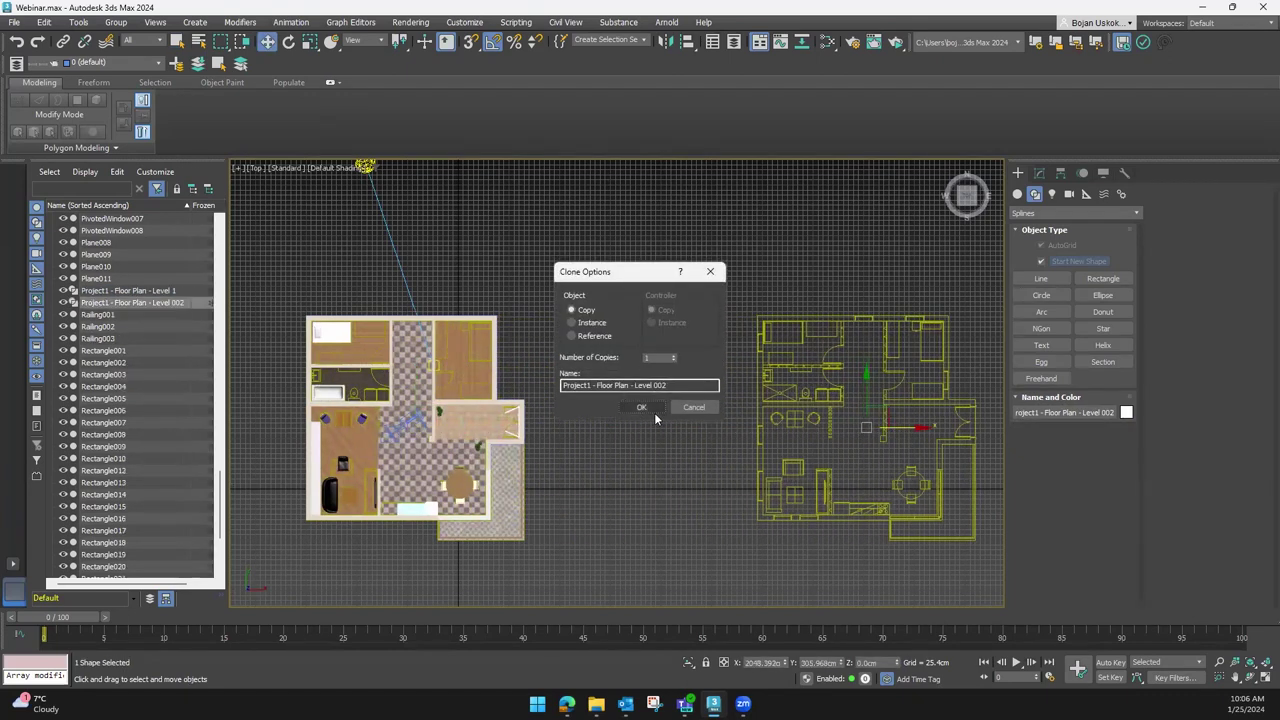
pyautogui.click(645, 410)
pyautogui.moveTo(705, 457); pyautogui.dragTo(557, 458, button='middle')
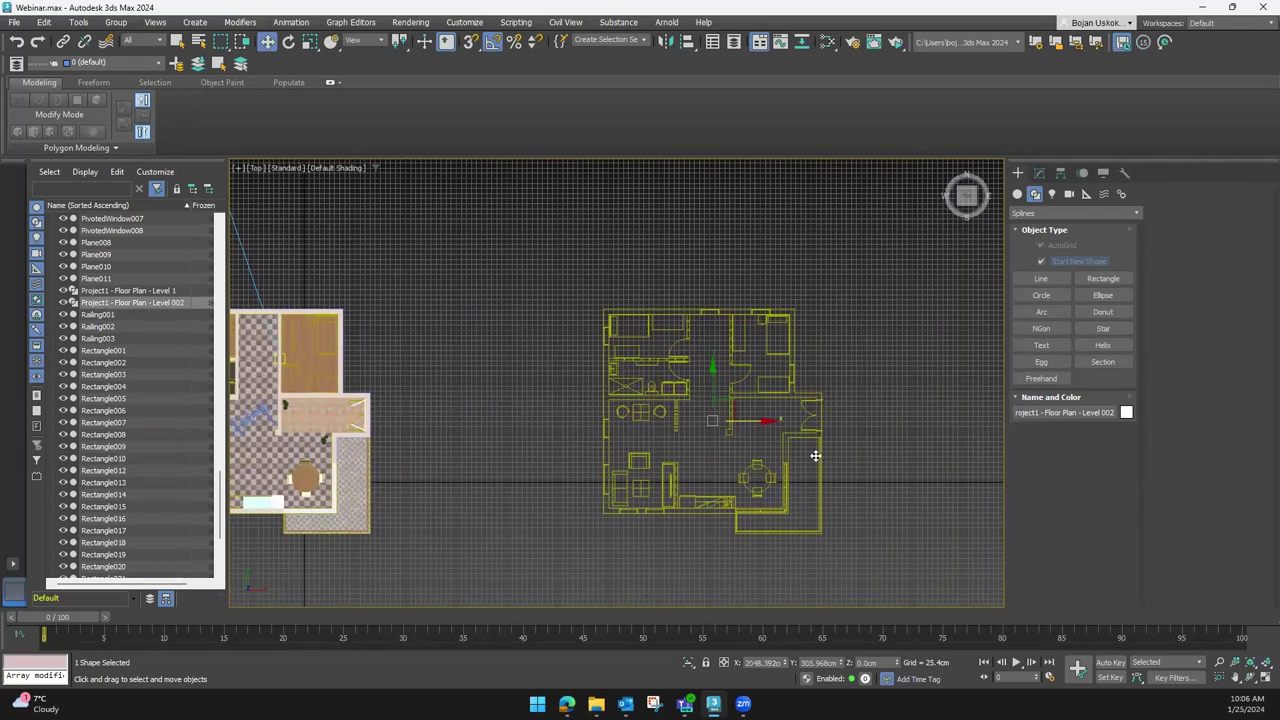
pyautogui.moveTo(716, 431); pyautogui.dragTo(698, 430, button='middle')
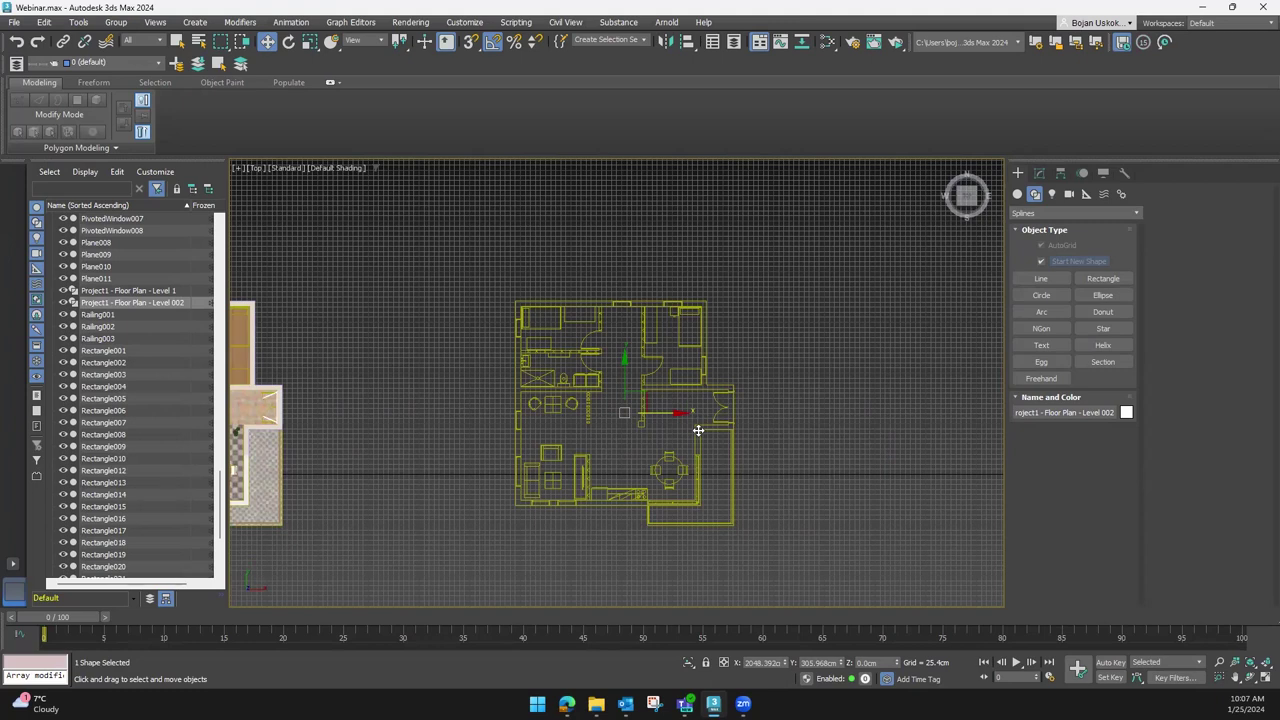
pyautogui.scroll(4, 660, 400)
pyautogui.scroll(2, 630, 390)
pyautogui.scroll(2, 560, 360)
pyautogui.scroll(1, 525, 345)
pyautogui.scroll(2, 376, 287)
pyautogui.scroll(2, 376, 287)
pyautogui.moveTo(373, 273); pyautogui.dragTo(377, 245, button='middle')
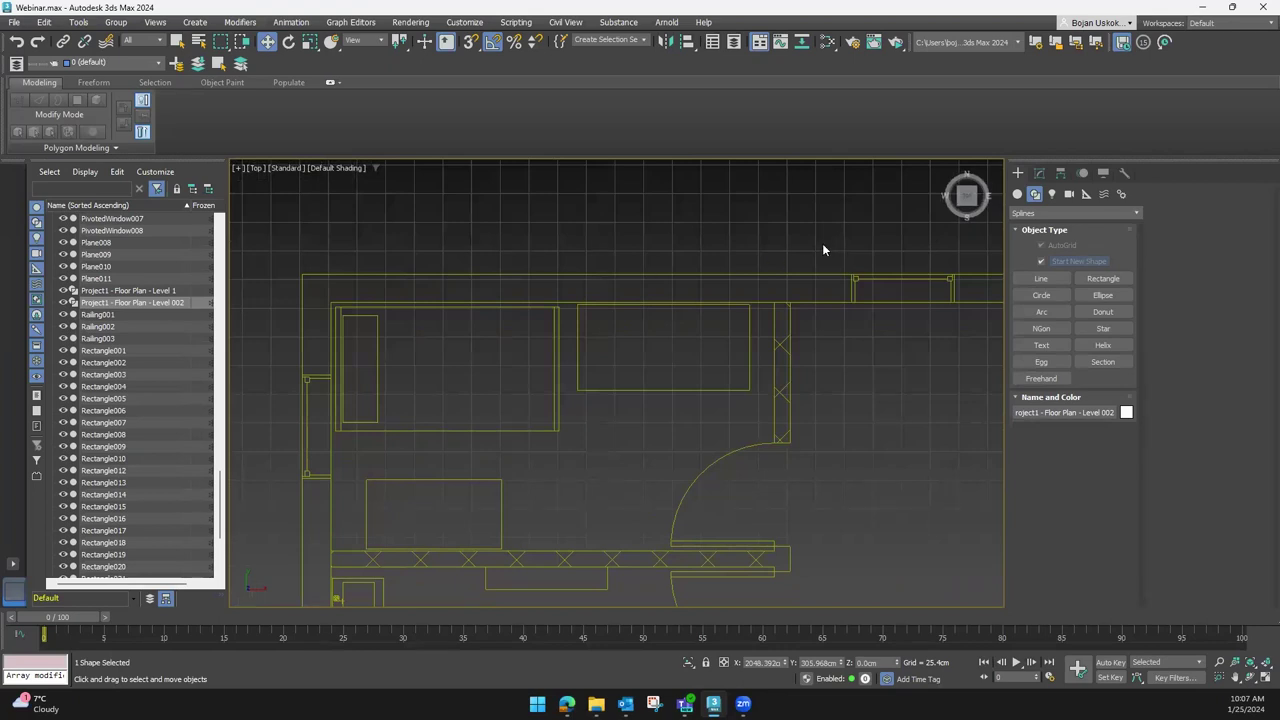
pyautogui.scroll(-2, 822, 243)
pyautogui.moveTo(791, 306)
pyautogui.mouseDown(button='middle')
pyautogui.moveTo(617, 281)
pyautogui.moveTo(620, 238)
pyautogui.mouseUp(button='middle')
pyautogui.scroll(-1, 765, 306)
pyautogui.scroll(-1, 766, 320)
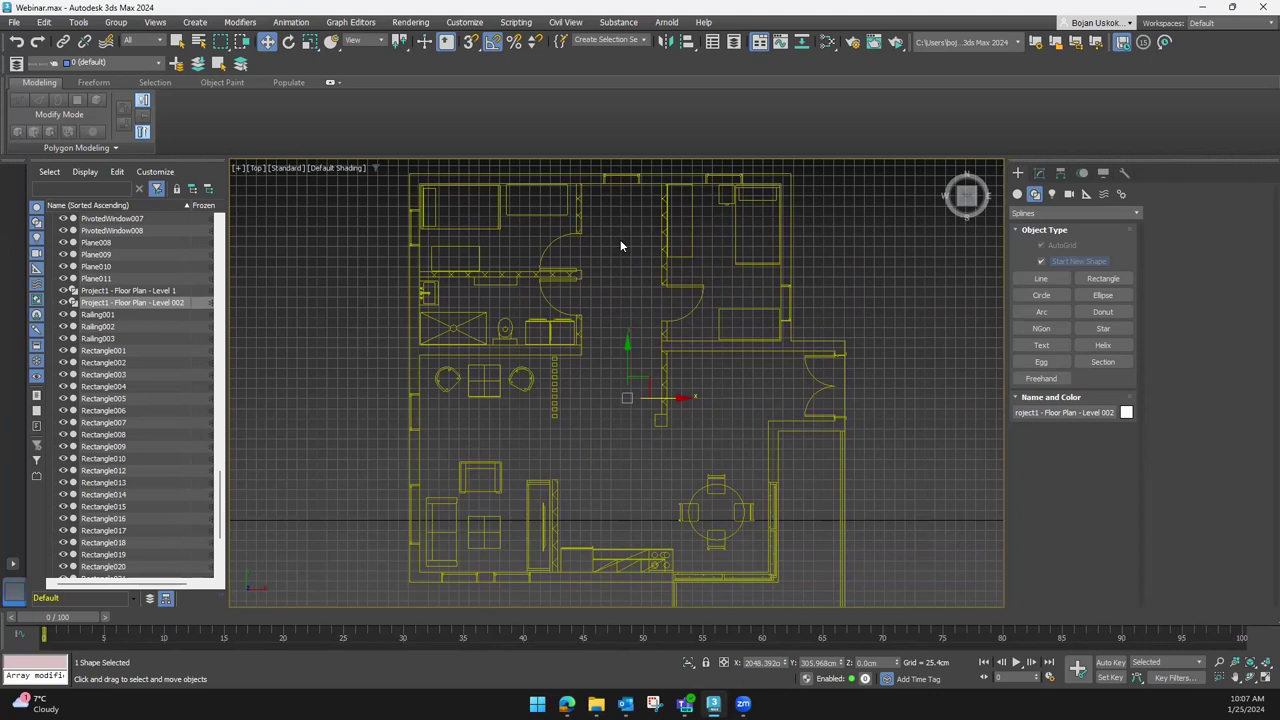
pyautogui.scroll(-2, 613, 251)
pyautogui.scroll(-1, 423, 234)
pyautogui.scroll(5, 417, 229)
pyautogui.scroll(-1, 440, 250)
pyautogui.scroll(-1, 412, 246)
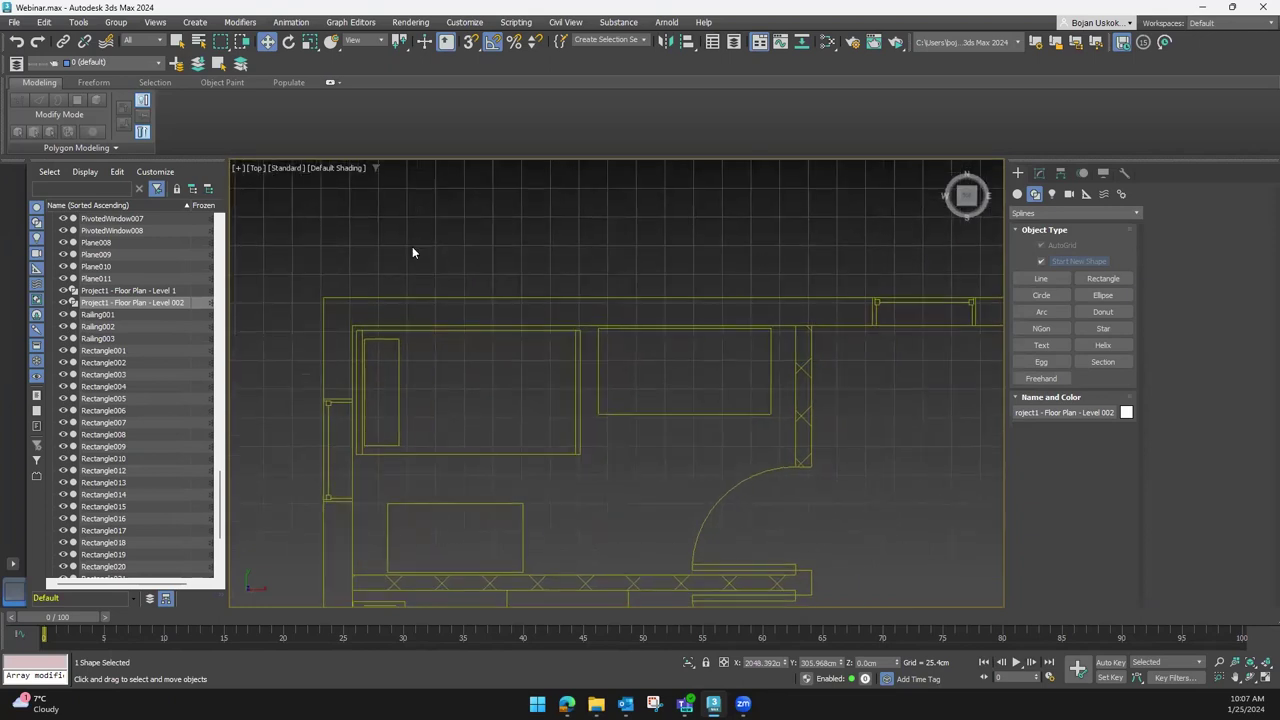
pyautogui.scroll(-1, 440, 252)
pyautogui.moveTo(445, 254); pyautogui.dragTo(449, 264, button='middle')
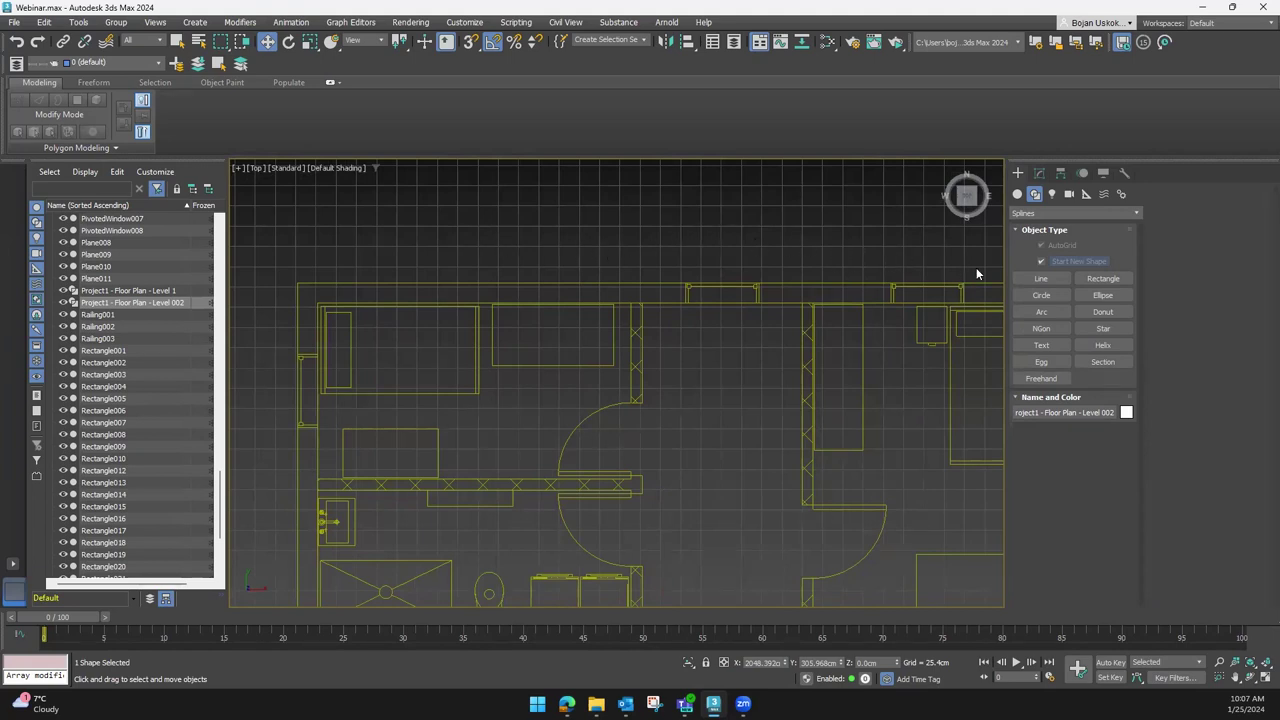
# Activate the Line spline tool and pan to the plan's left outer wall
pyautogui.click(1040, 280)
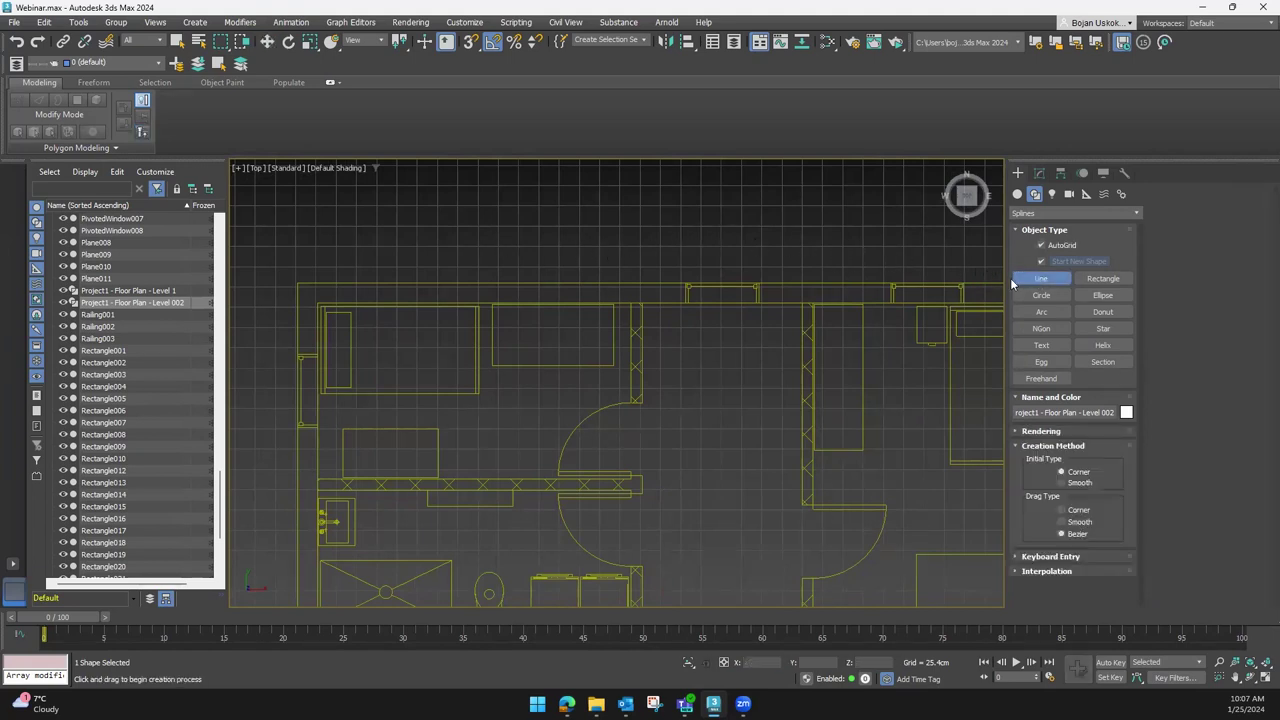
pyautogui.moveTo(743, 271); pyautogui.dragTo(696, 268, button='middle')
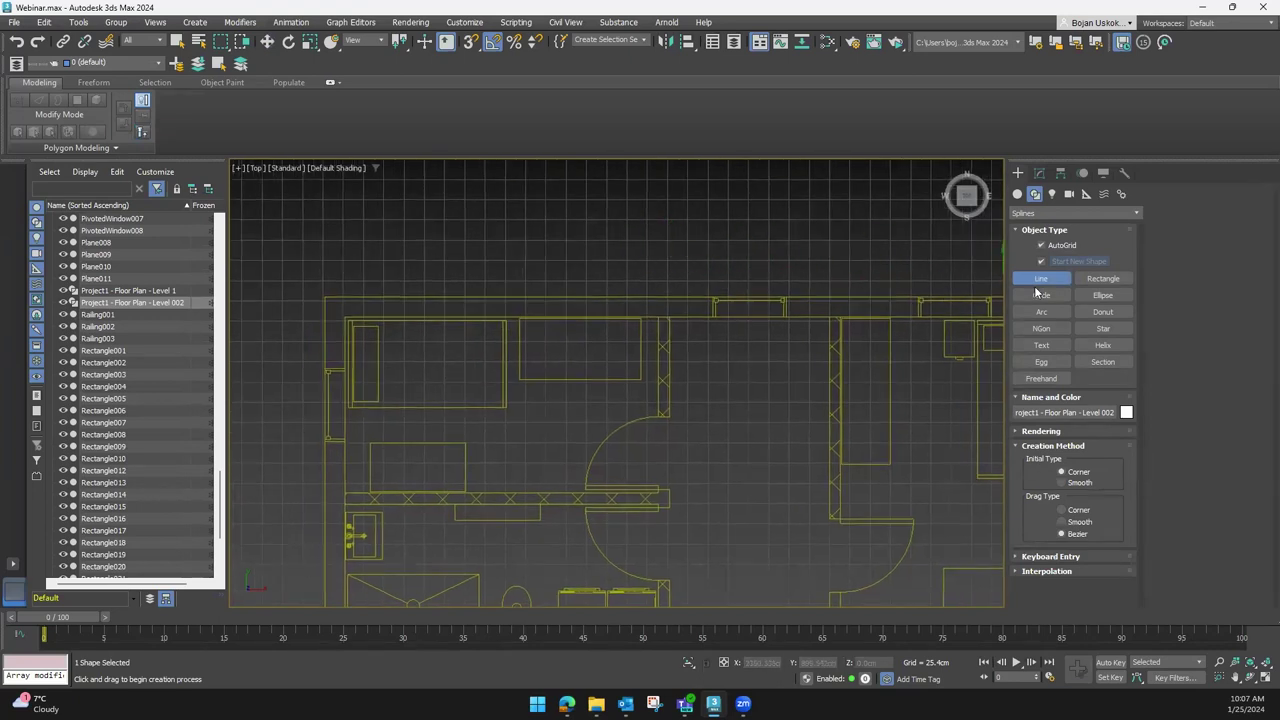
pyautogui.moveTo(915, 269); pyautogui.dragTo(844, 268, button='middle')
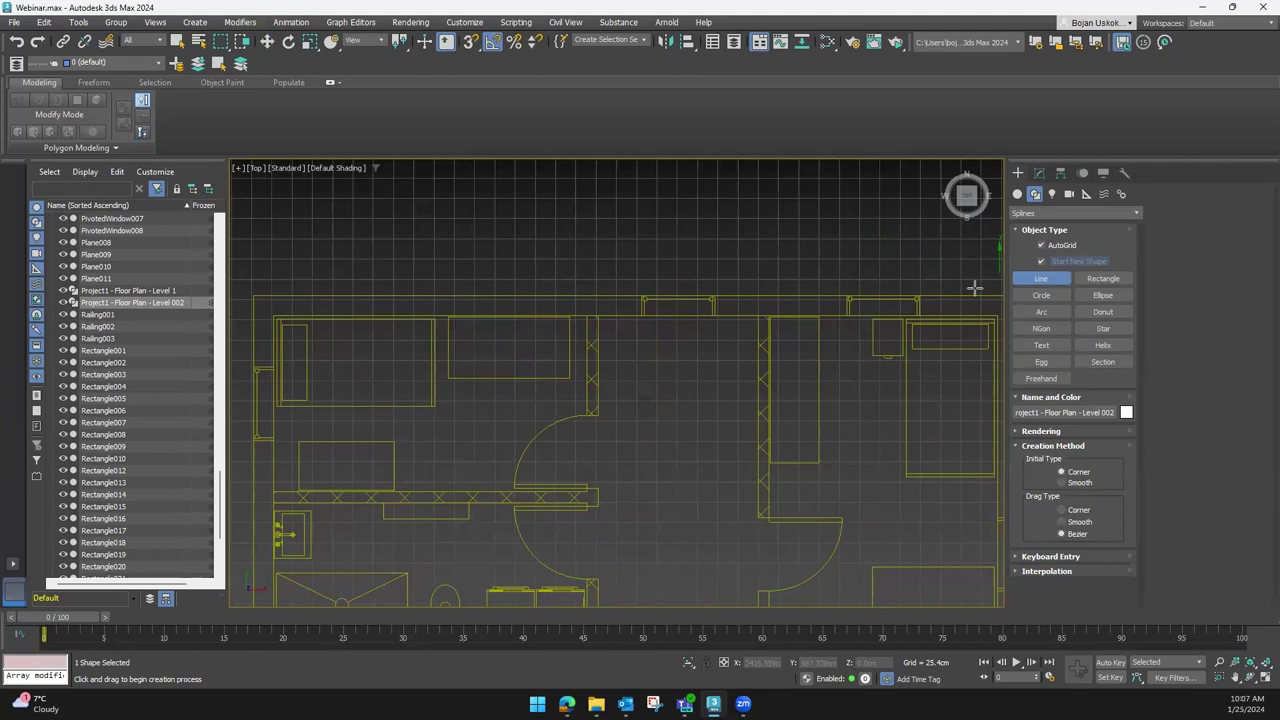
pyautogui.moveTo(689, 249); pyautogui.dragTo(824, 234, button='middle')
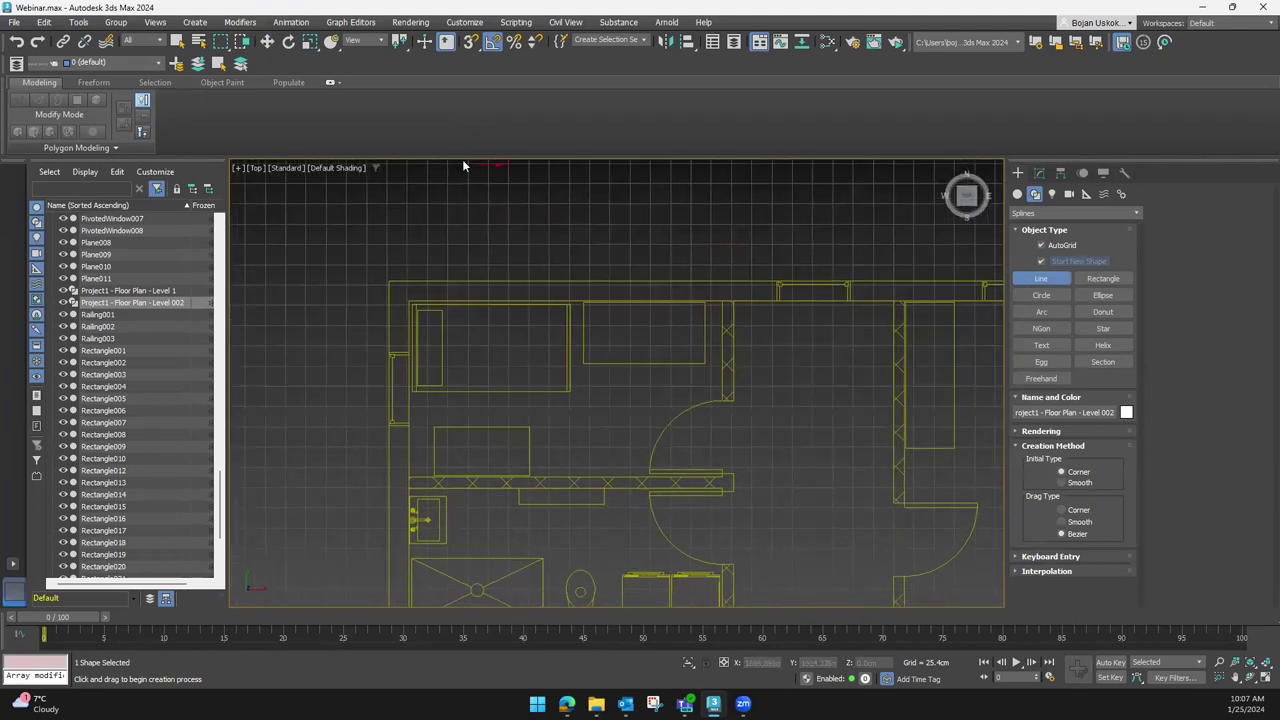
# Enable vertex snapping and zoom into the plan's top-left corner
pyautogui.rightClick(473, 47)
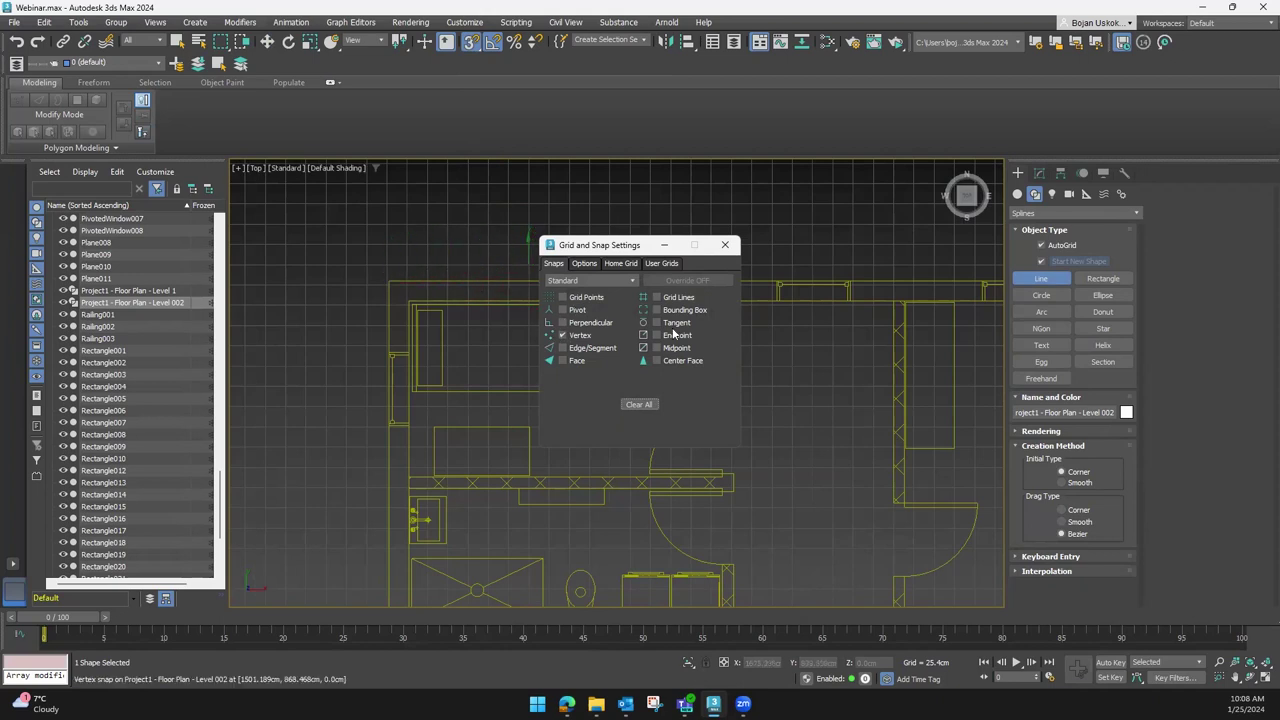
pyautogui.click(725, 244)
pyautogui.moveTo(444, 270); pyautogui.dragTo(437, 270, button='middle')
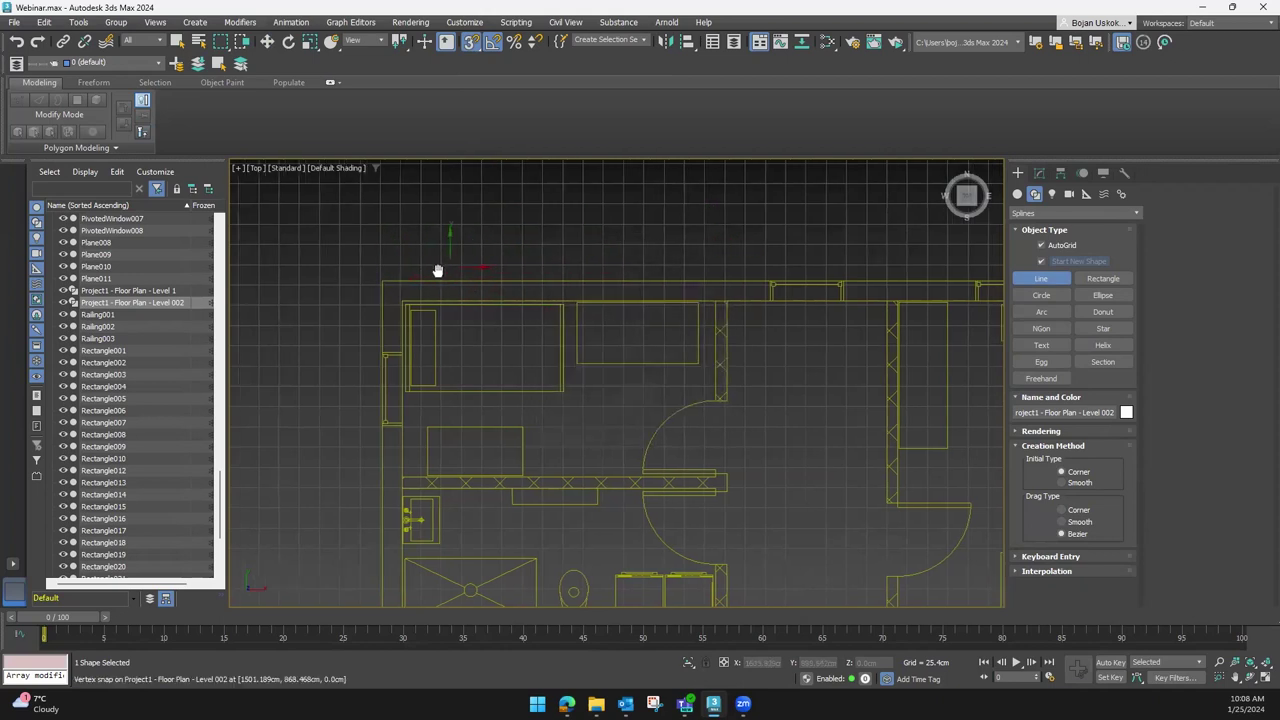
pyautogui.scroll(2, 329, 297)
pyautogui.scroll(2, 354, 352)
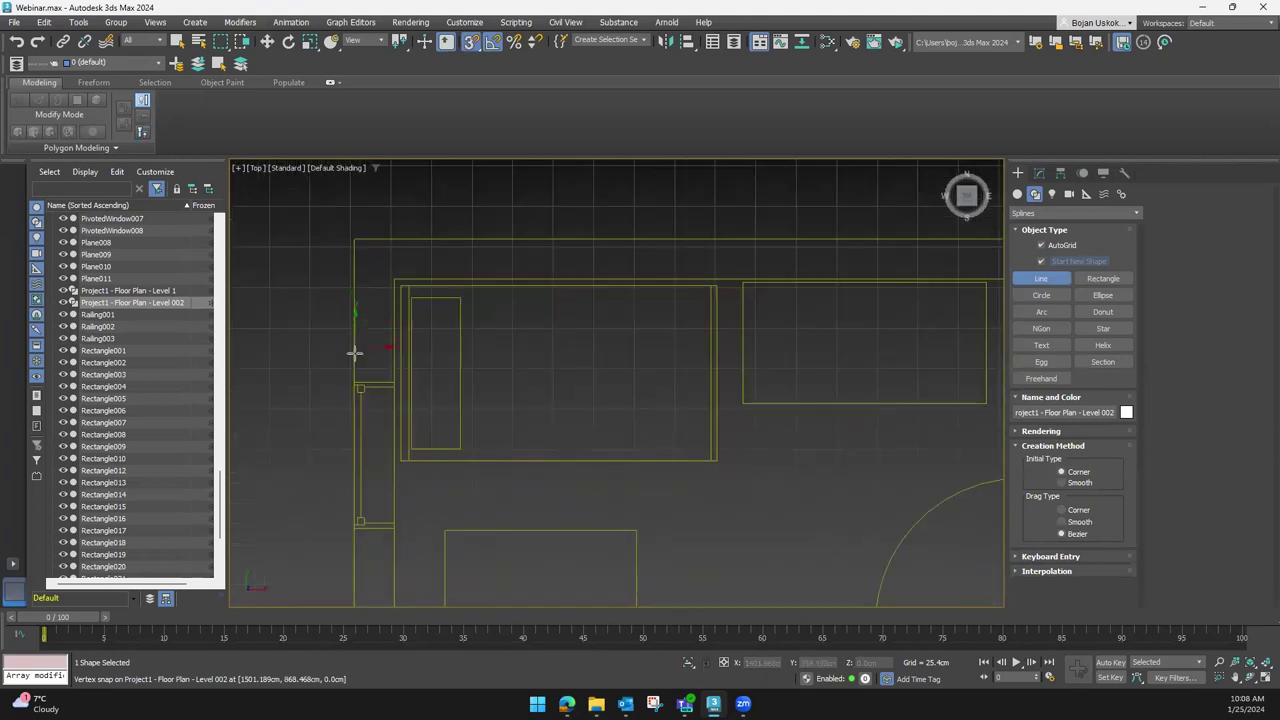
pyautogui.scroll(2, 353, 384)
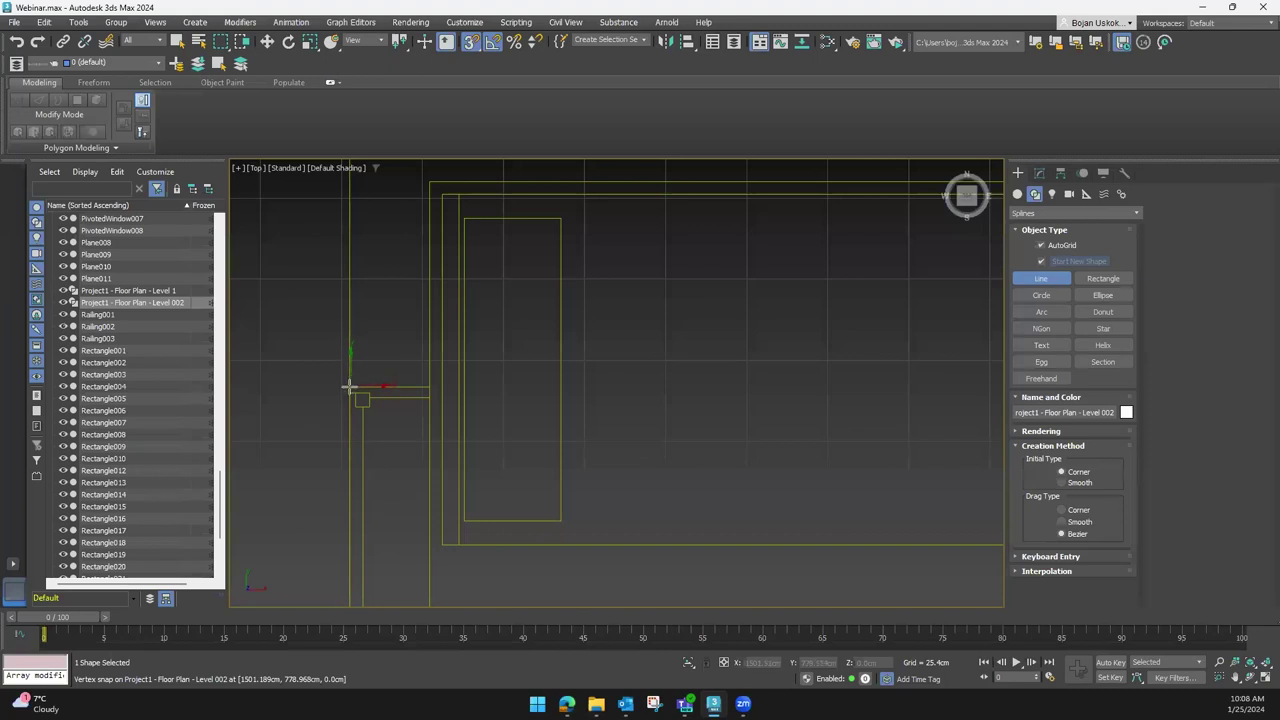
# Trace Line012 along the top wall, snapping points at the upper-left, top-right and next lower corners
pyautogui.click(350, 387)
pyautogui.scroll(-1, 378, 318)
pyautogui.scroll(-1, 371, 357)
pyautogui.scroll(-1, 360, 300)
pyautogui.click(347, 275)
pyautogui.scroll(-3, 500, 297)
pyautogui.moveTo(554, 315); pyautogui.dragTo(451, 320, button='middle')
pyautogui.moveTo(690, 300)
pyautogui.mouseDown(button='middle')
pyautogui.moveTo(629, 287)
pyautogui.moveTo(636, 277)
pyautogui.mouseUp(button='middle')
pyautogui.moveTo(748, 292); pyautogui.dragTo(668, 300, button='middle')
pyautogui.moveTo(805, 290); pyautogui.dragTo(720, 294, button='middle')
pyautogui.moveTo(853, 299); pyautogui.dragTo(808, 303, button='middle')
pyautogui.click(803, 300)
pyautogui.scroll(2, 771, 371)
pyautogui.scroll(2, 766, 423)
pyautogui.scroll(2, 762, 427)
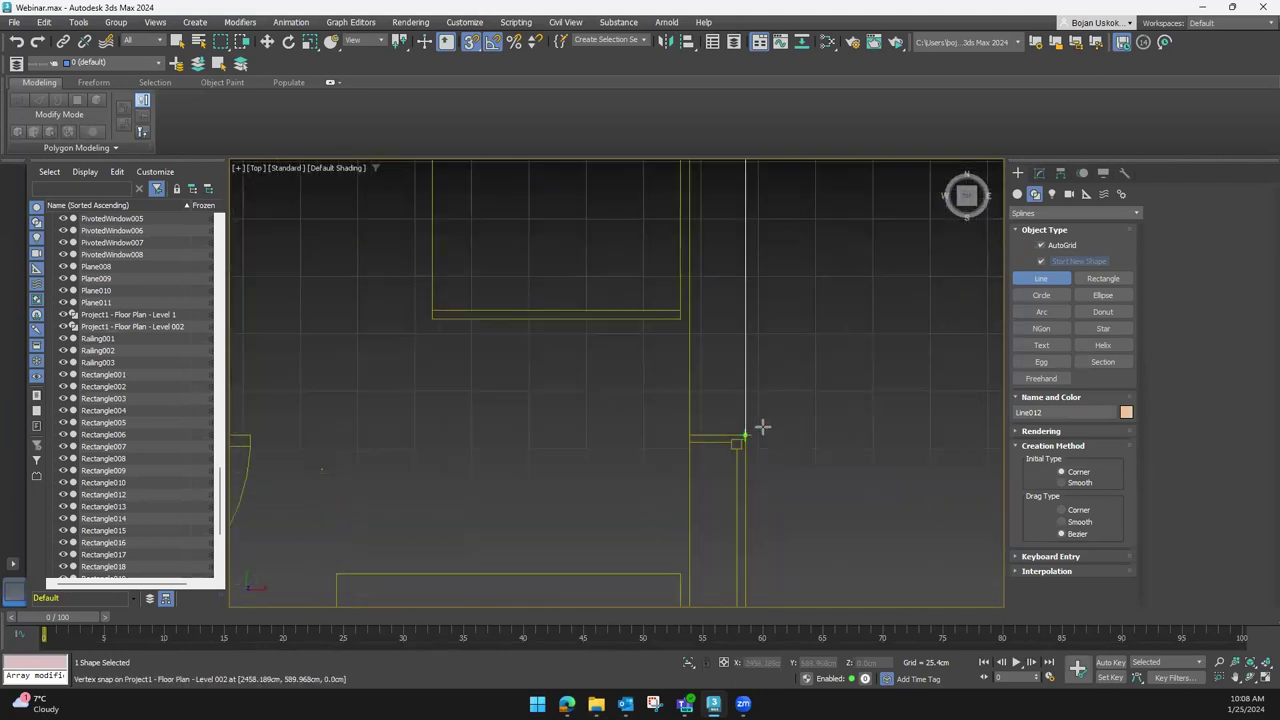
pyautogui.scroll(-1, 765, 440)
pyautogui.scroll(-1, 760, 445)
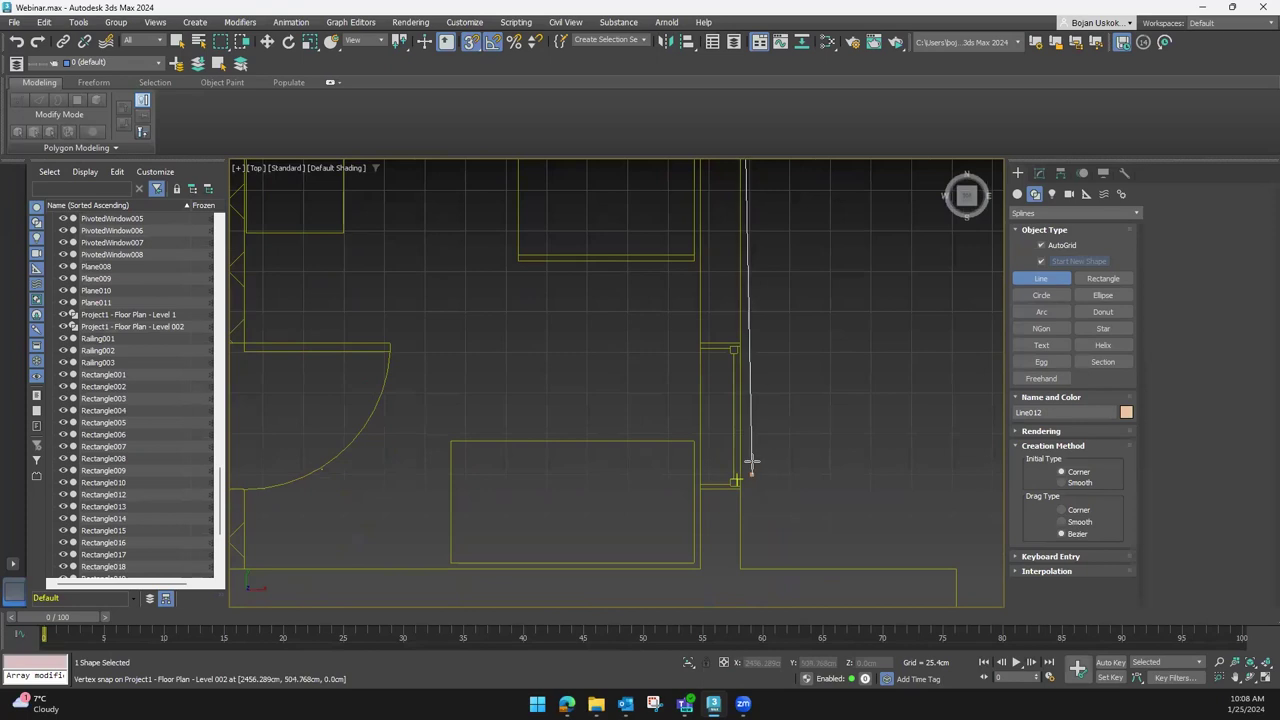
pyautogui.click(744, 342)
# Add the remaining corner and close Line012 on its first vertex
pyautogui.moveTo(700, 338); pyautogui.dragTo(674, 406, button='middle')
pyautogui.moveTo(660, 200)
pyautogui.mouseDown(button='middle')
pyautogui.moveTo(657, 300)
pyautogui.moveTo(694, 303)
pyautogui.mouseUp(button='middle')
pyautogui.click(685, 304)
pyautogui.scroll(-2, 515, 370)
pyautogui.scroll(1, 600, 349)
pyautogui.scroll(3, 423, 343)
pyautogui.scroll(2, 360, 271)
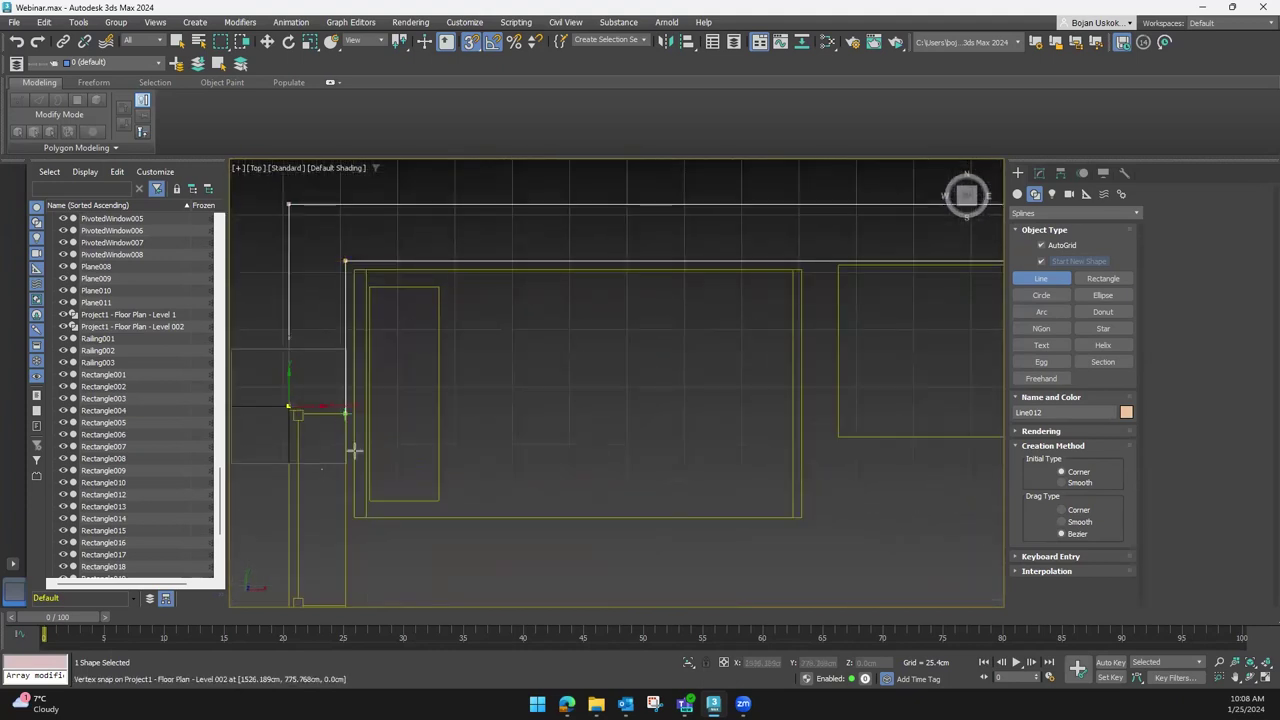
pyautogui.scroll(2, 380, 448)
pyautogui.scroll(2, 395, 289)
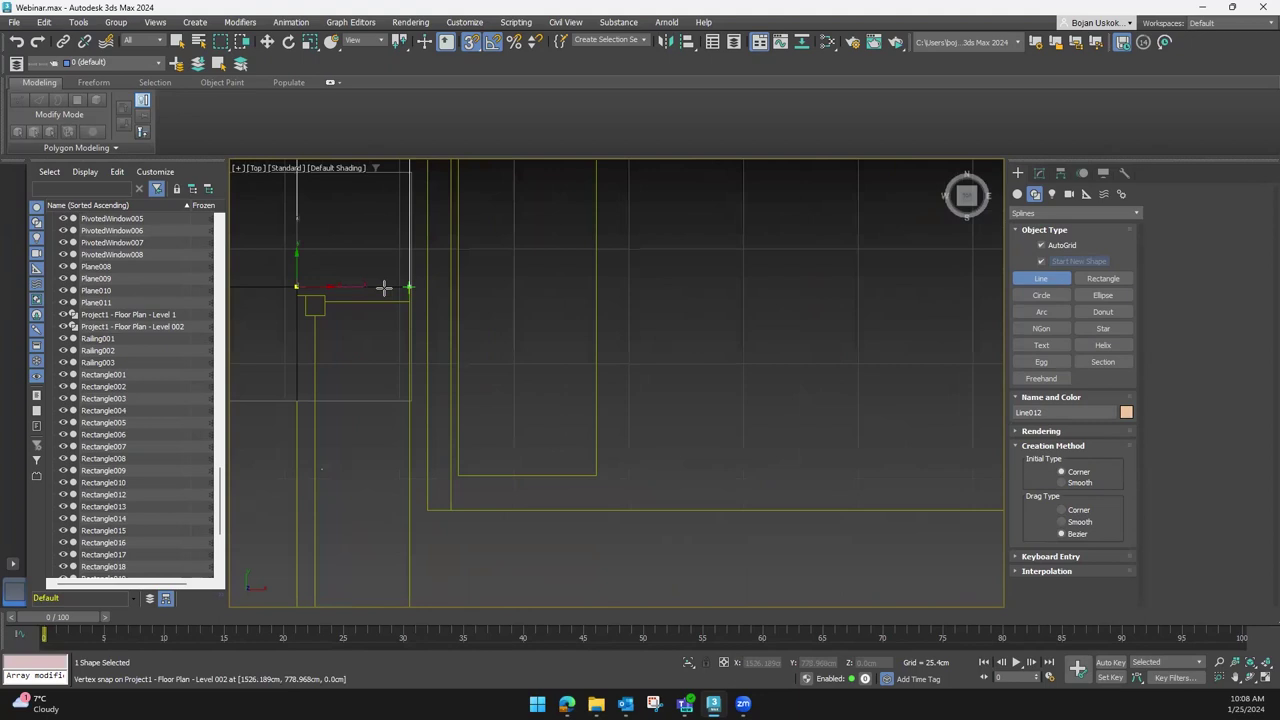
pyautogui.scroll(2, 409, 282)
pyautogui.moveTo(408, 293); pyautogui.dragTo(545, 363, button='middle')
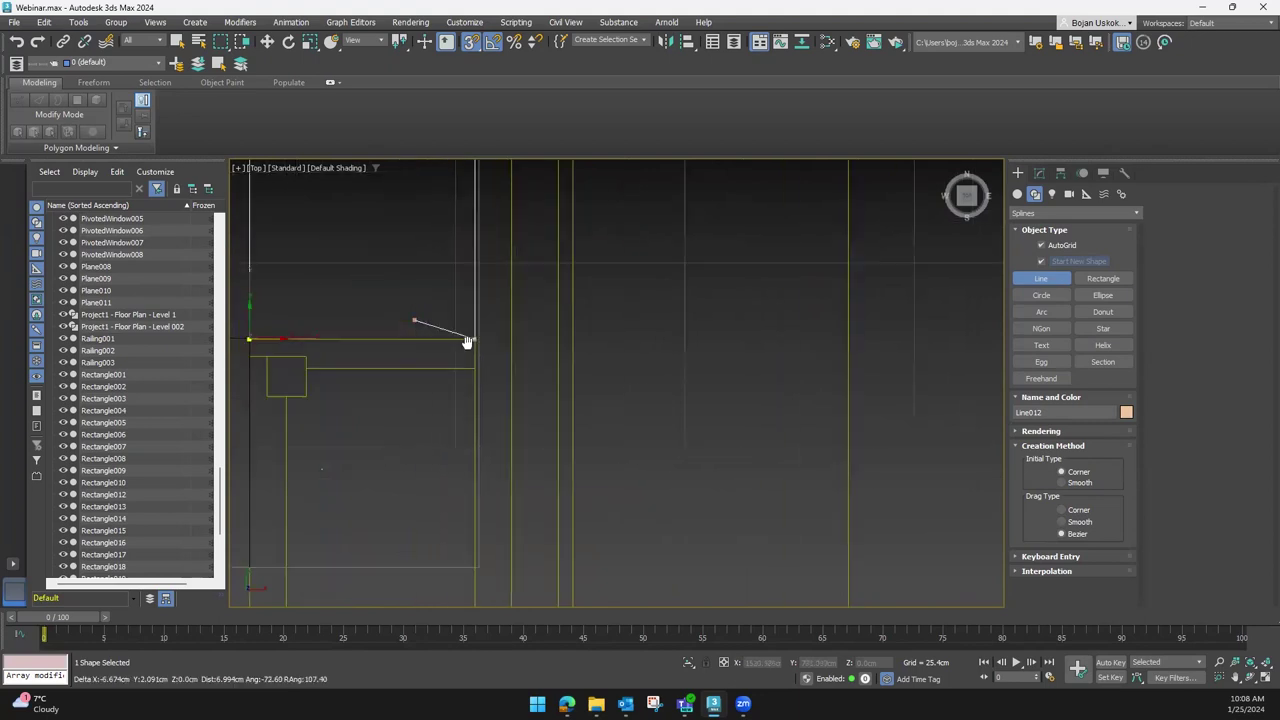
pyautogui.click(320, 364)
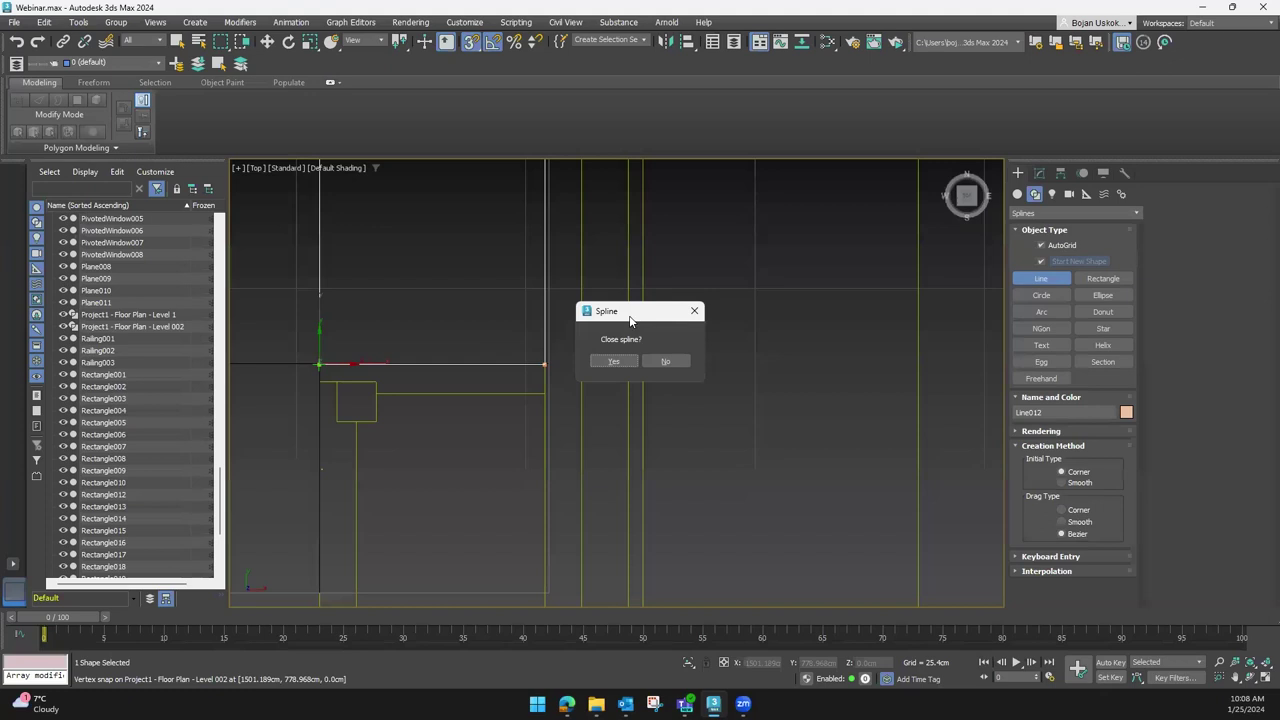
pyautogui.moveTo(630, 320); pyautogui.dragTo(635, 328)
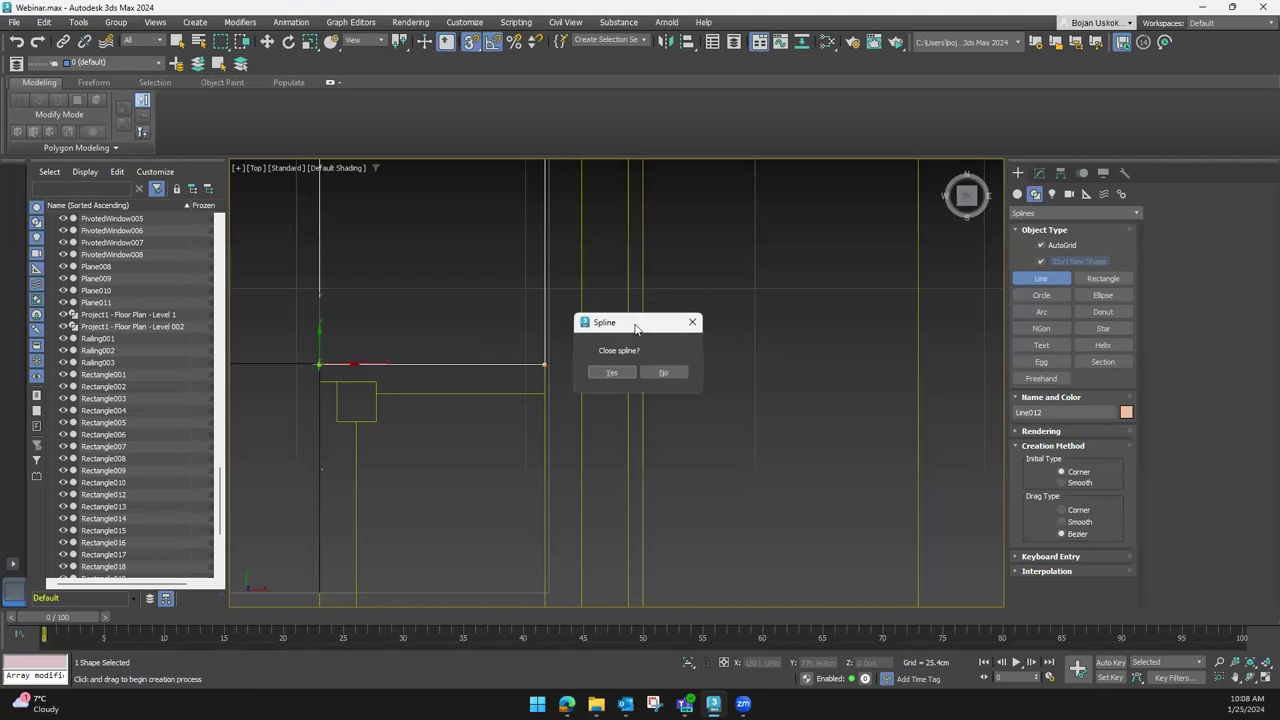
pyautogui.click(612, 373)
# Start Line013 at a wall corner and trace it along the bathroom wall
pyautogui.scroll(1, 617, 371)
pyautogui.moveTo(617, 371); pyautogui.dragTo(597, 233, button='middle')
pyautogui.scroll(-1, 551, 299)
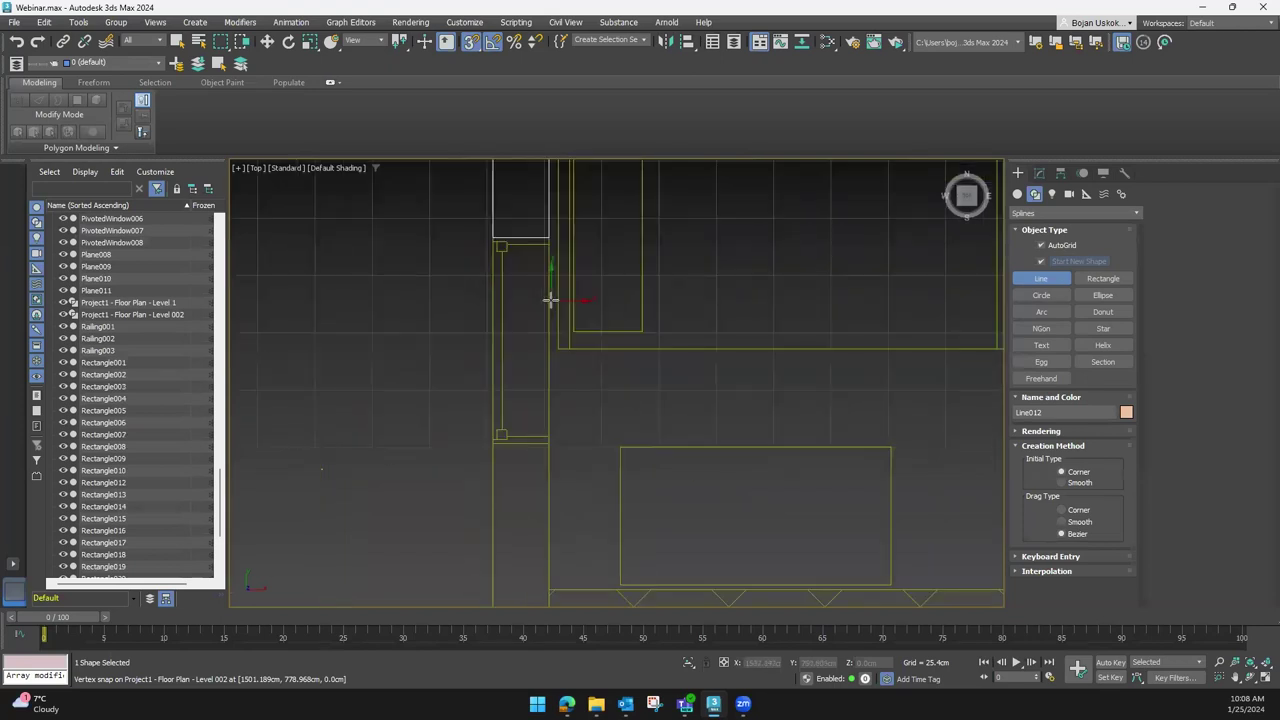
pyautogui.click(492, 443)
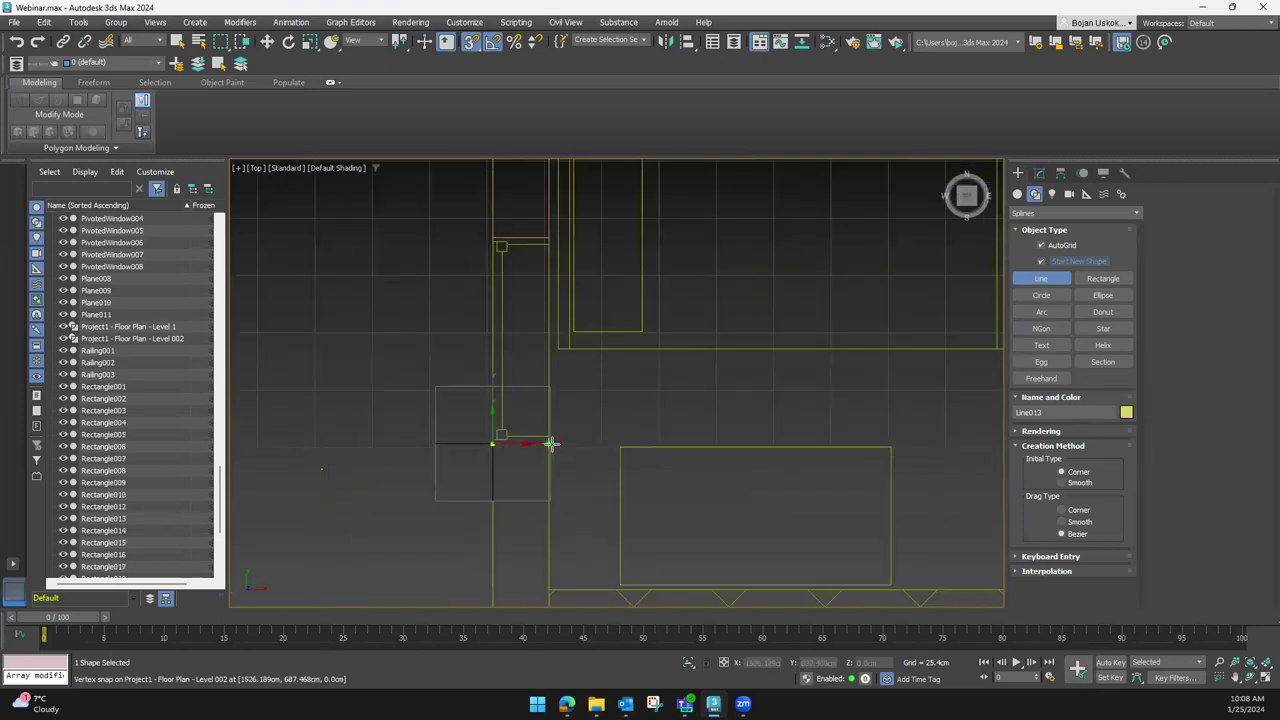
pyautogui.moveTo(543, 491); pyautogui.dragTo(536, 287, button='middle')
pyautogui.scroll(-1, 536, 287)
pyautogui.press('i')
pyautogui.press('i')
pyautogui.press('i')
pyautogui.press('i')
pyautogui.press('i')
pyautogui.press('i')
pyautogui.press('i')
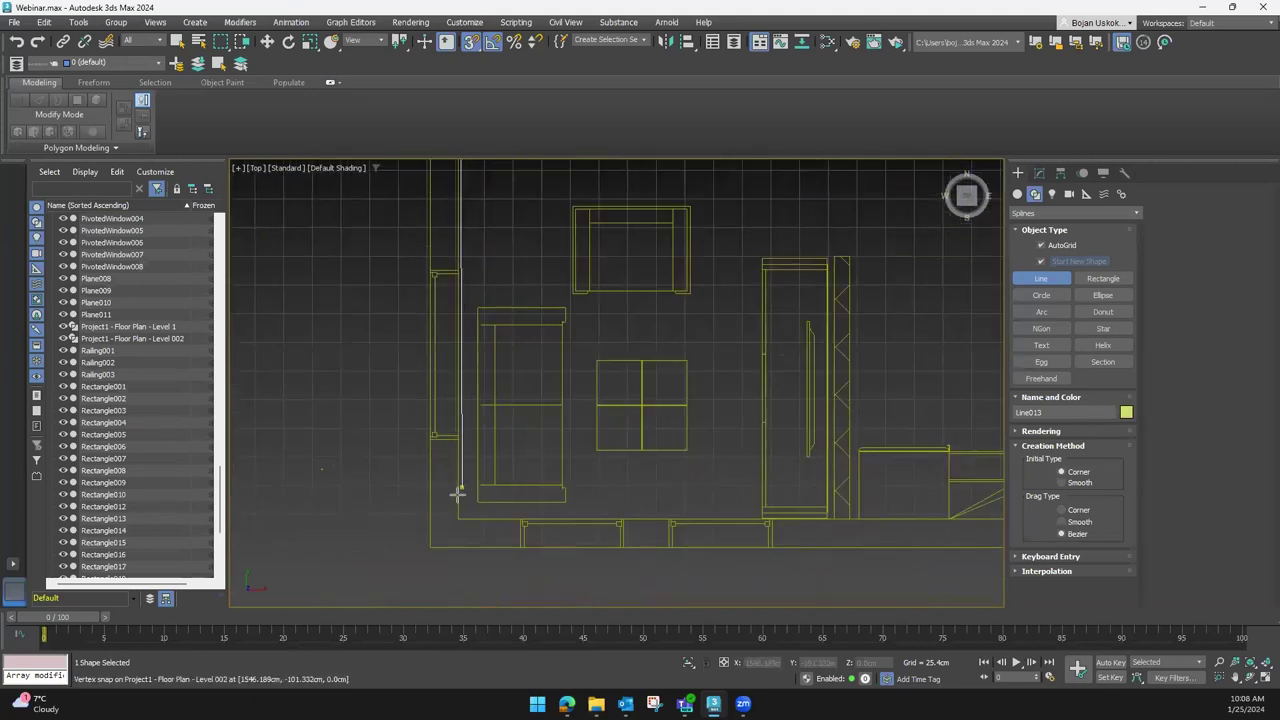
pyautogui.scroll(5, 517, 537)
pyautogui.click(528, 555)
# Finish Line013 around the bathroom and close it on its first vertex
pyautogui.scroll(-5, 470, 522)
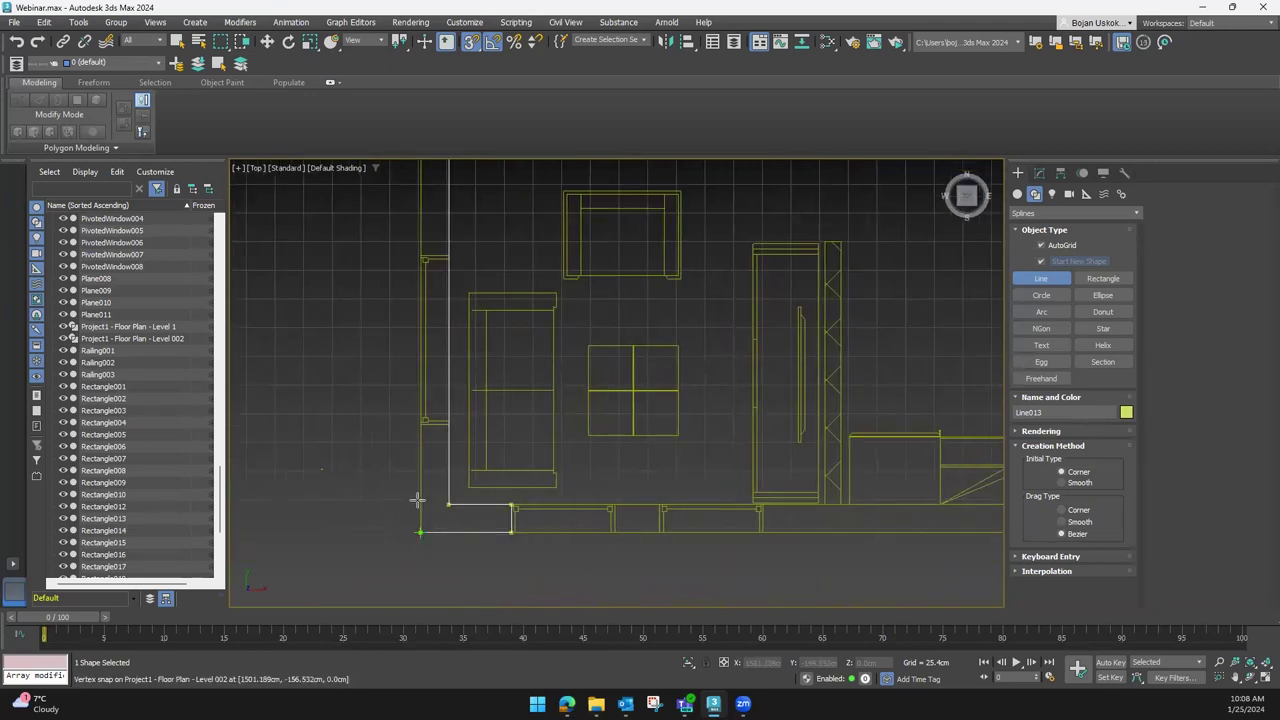
pyautogui.moveTo(385, 330)
pyautogui.mouseDown(button='middle')
pyautogui.moveTo(400, 450)
pyautogui.moveTo(410, 440)
pyautogui.mouseUp(button='middle')
pyautogui.moveTo(400, 300); pyautogui.dragTo(395, 440, button='middle')
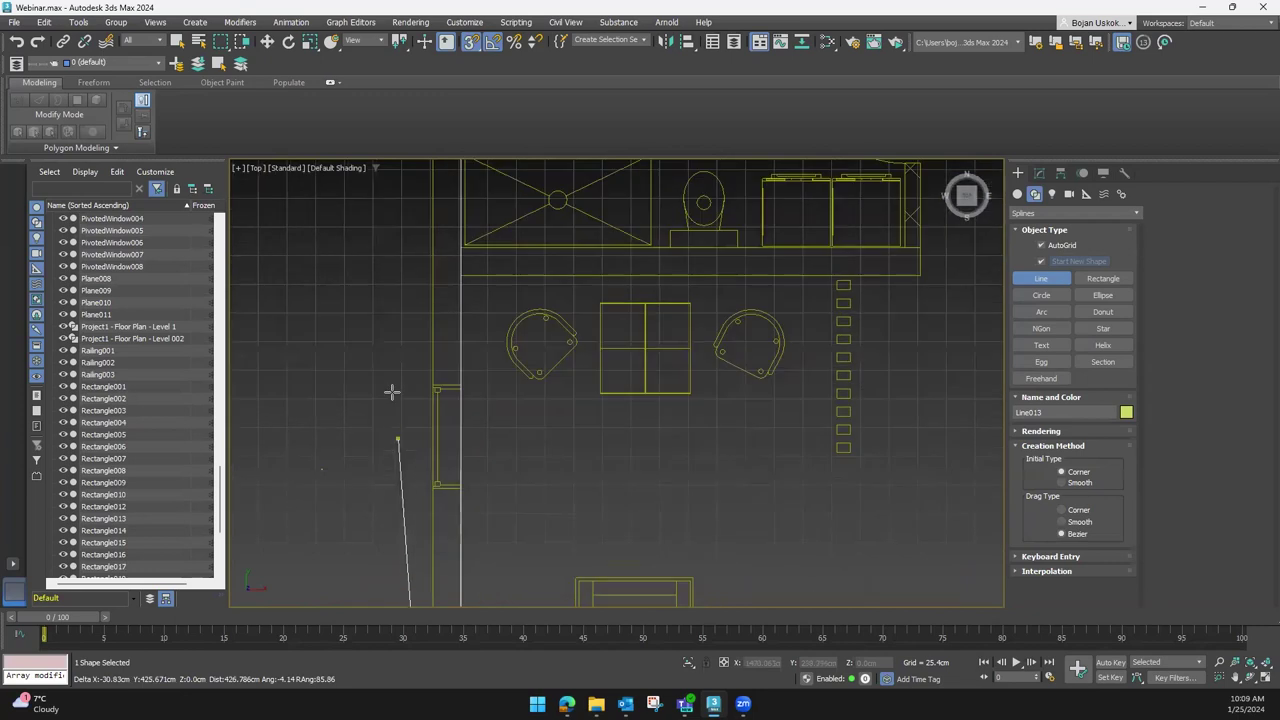
pyautogui.moveTo(408, 309)
pyautogui.mouseDown(button='middle')
pyautogui.moveTo(394, 409)
pyautogui.moveTo(415, 430)
pyautogui.mouseUp(button='middle')
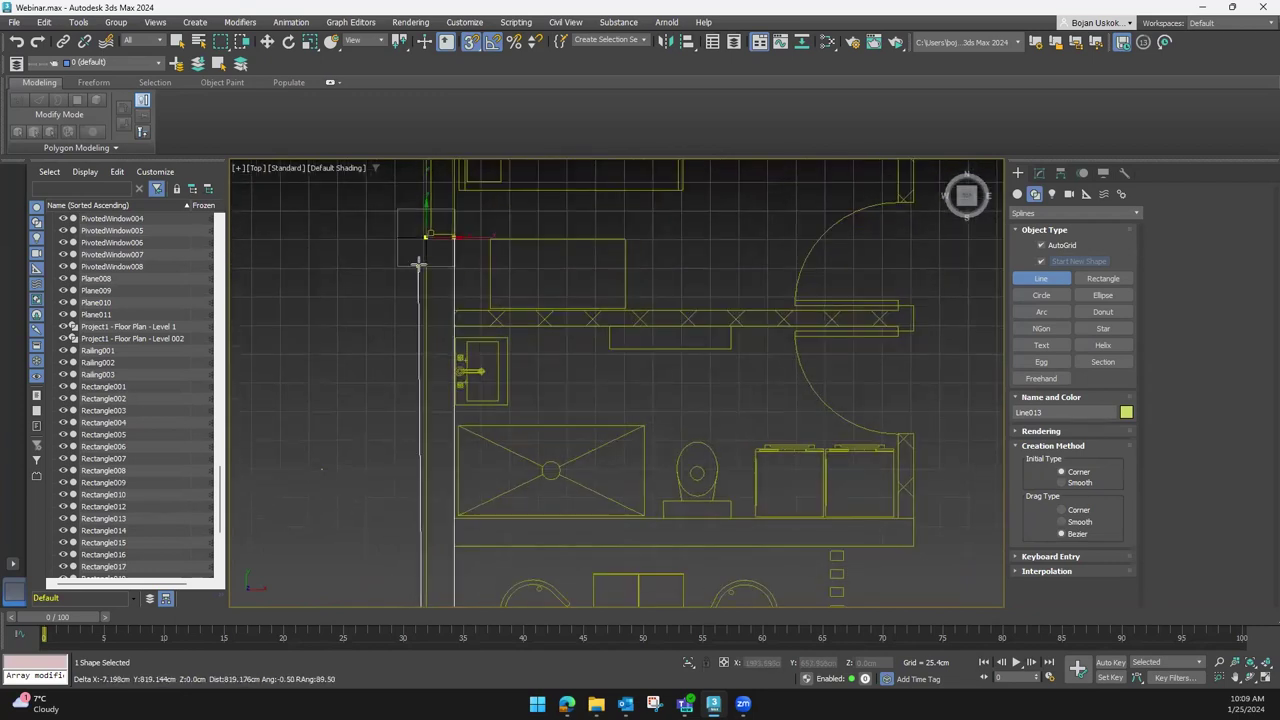
pyautogui.scroll(1, 423, 245)
pyautogui.scroll(2, 415, 300)
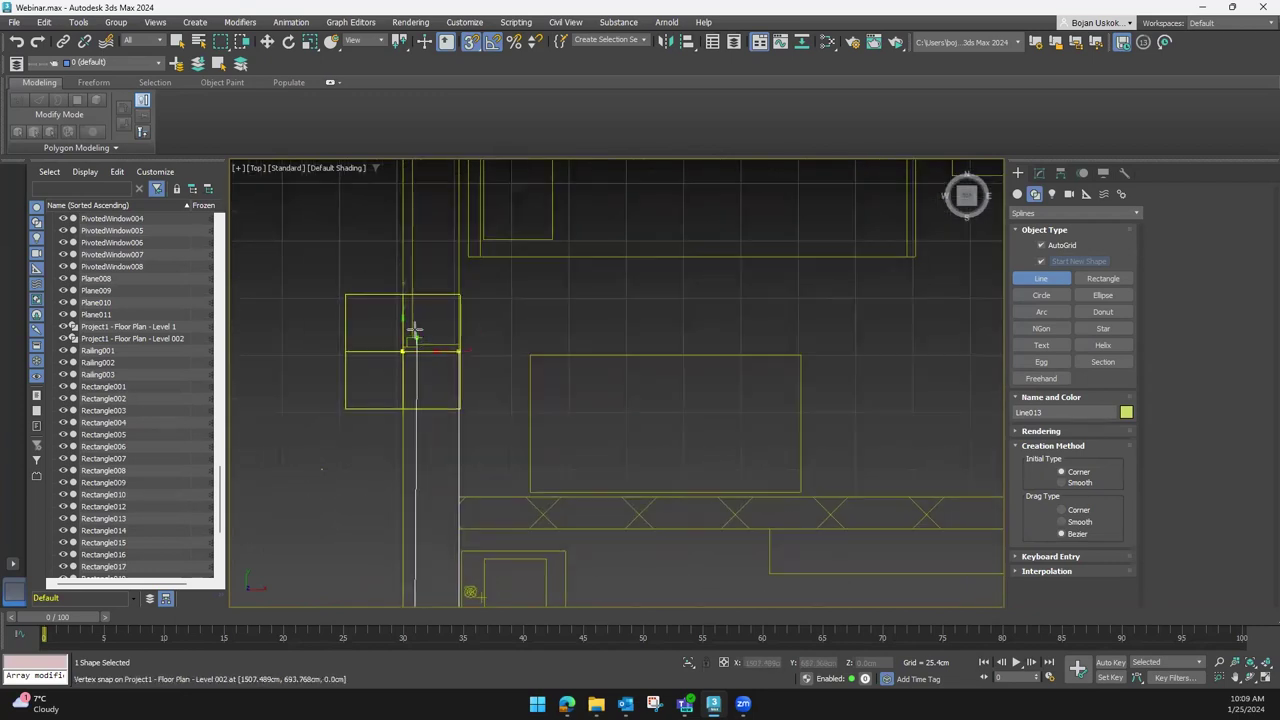
pyautogui.scroll(-3, 414, 370)
pyautogui.scroll(4, 400, 383)
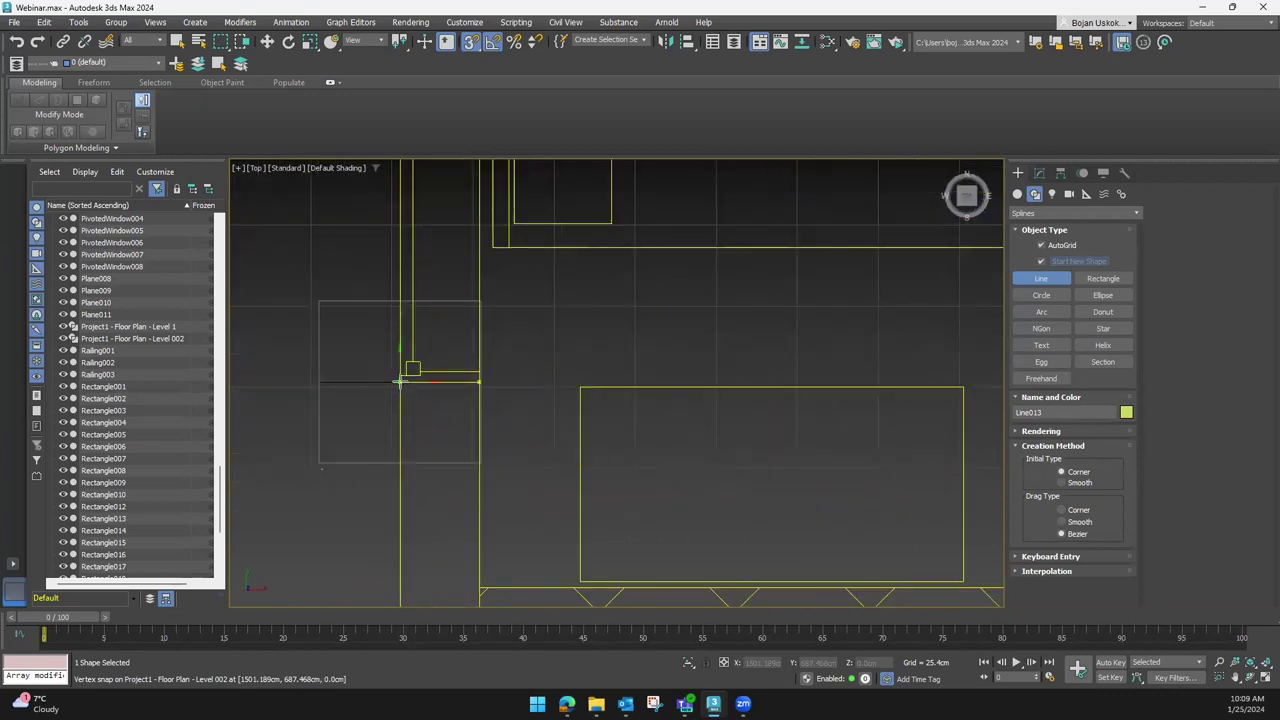
pyautogui.click(399, 381)
pyautogui.click(613, 361)
# Trace Line014 along the kitchen's lower wall and close it as a shape
pyautogui.scroll(-4, 569, 411)
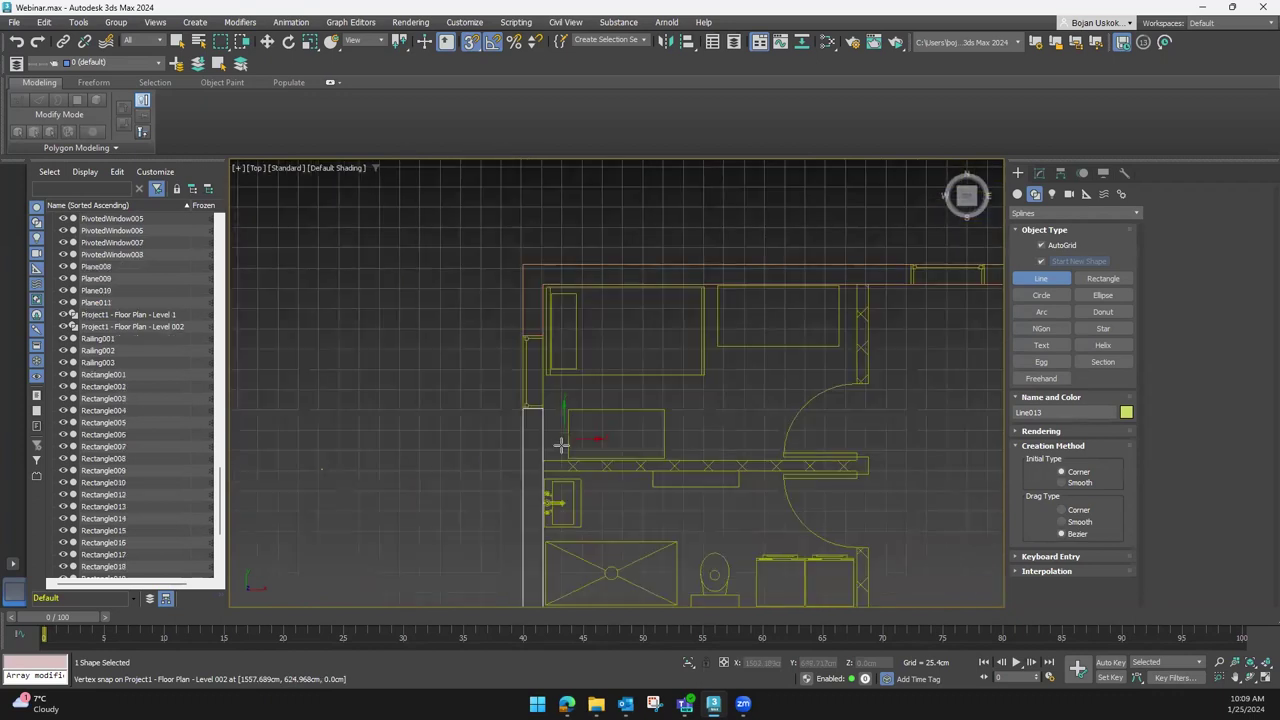
pyautogui.scroll(-3, 572, 420)
pyautogui.scroll(2, 516, 418)
pyautogui.scroll(2, 516, 418)
pyautogui.scroll(2, 425, 432)
pyautogui.click(439, 427)
pyautogui.moveTo(960, 425); pyautogui.dragTo(657, 414, button='middle')
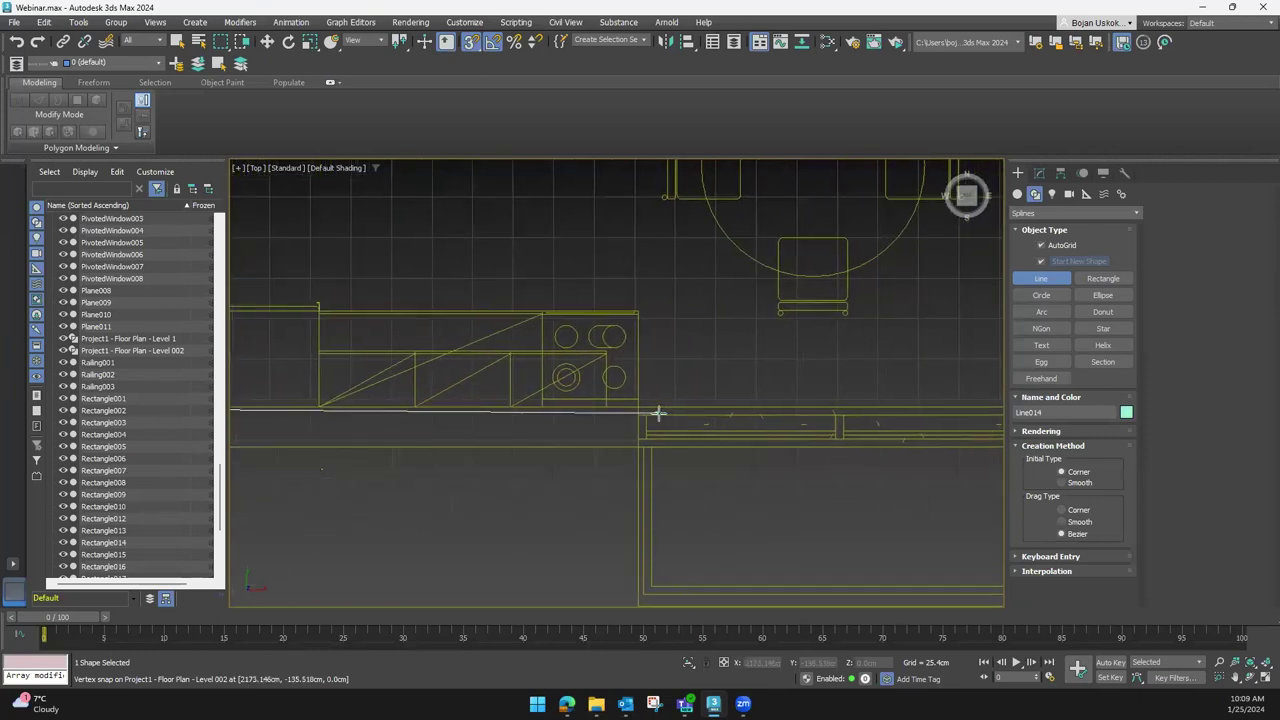
pyautogui.click(643, 447)
pyautogui.scroll(-4, 449, 494)
pyautogui.moveTo(449, 494); pyautogui.dragTo(477, 494, button='middle')
pyautogui.scroll(5, 458, 476)
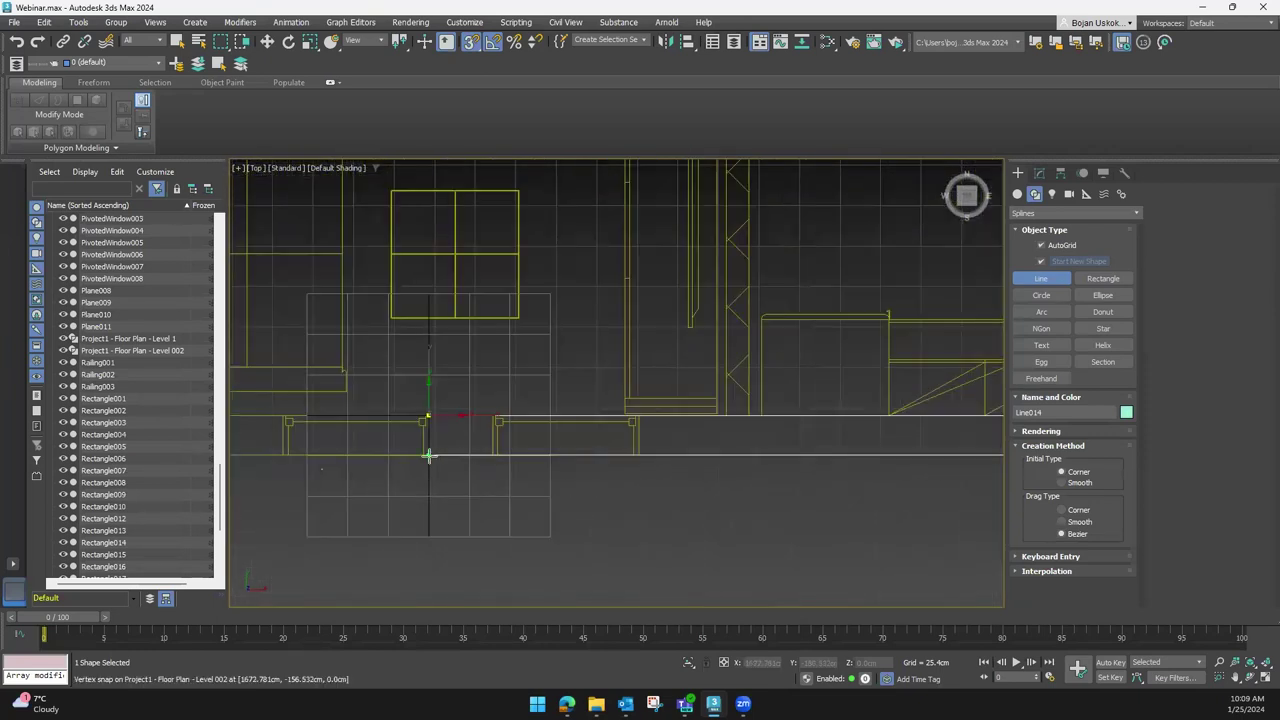
pyautogui.scroll(4, 428, 455)
pyautogui.click(428, 444)
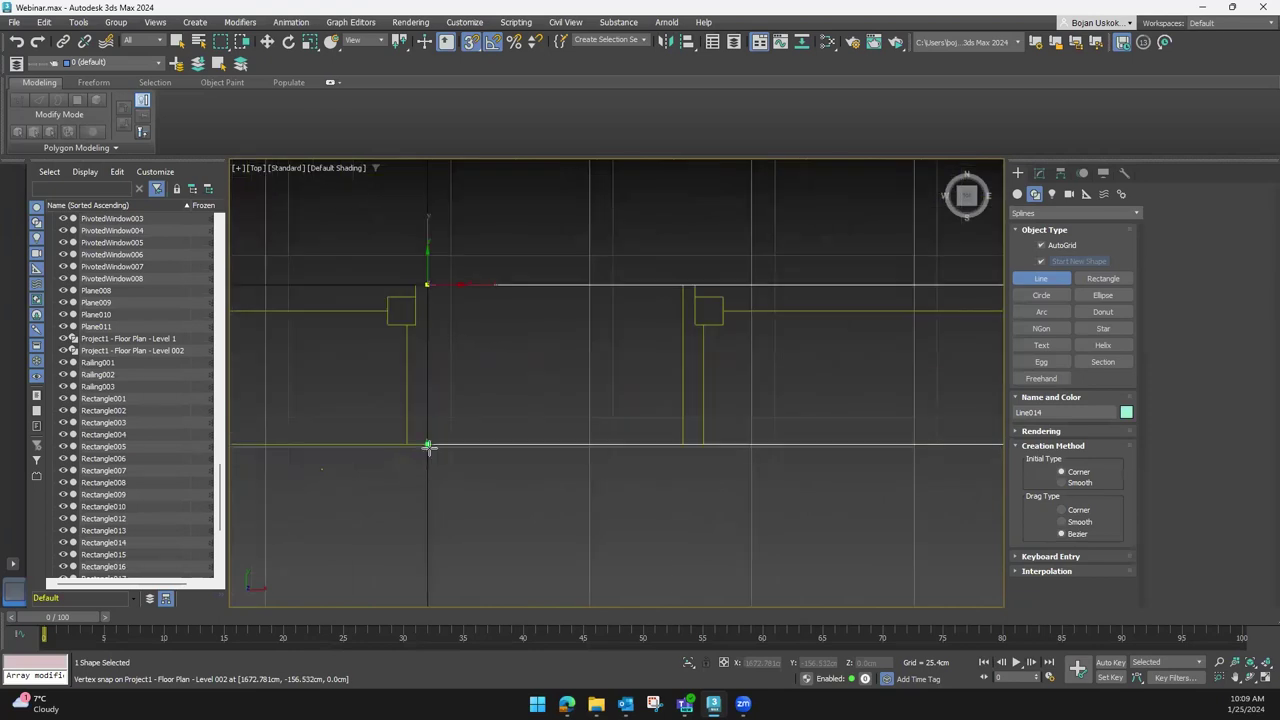
pyautogui.click(428, 285)
pyautogui.click(616, 362)
# Zoom out over the plan and center the kitchen and dining area
pyautogui.scroll(-4, 757, 494)
pyautogui.moveTo(757, 494)
pyautogui.mouseDown(button='middle')
pyautogui.moveTo(761, 507)
pyautogui.moveTo(680, 491)
pyautogui.moveTo(574, 423)
pyautogui.moveTo(517, 349)
pyautogui.moveTo(508, 447)
pyautogui.moveTo(492, 378)
pyautogui.mouseUp(button='middle')
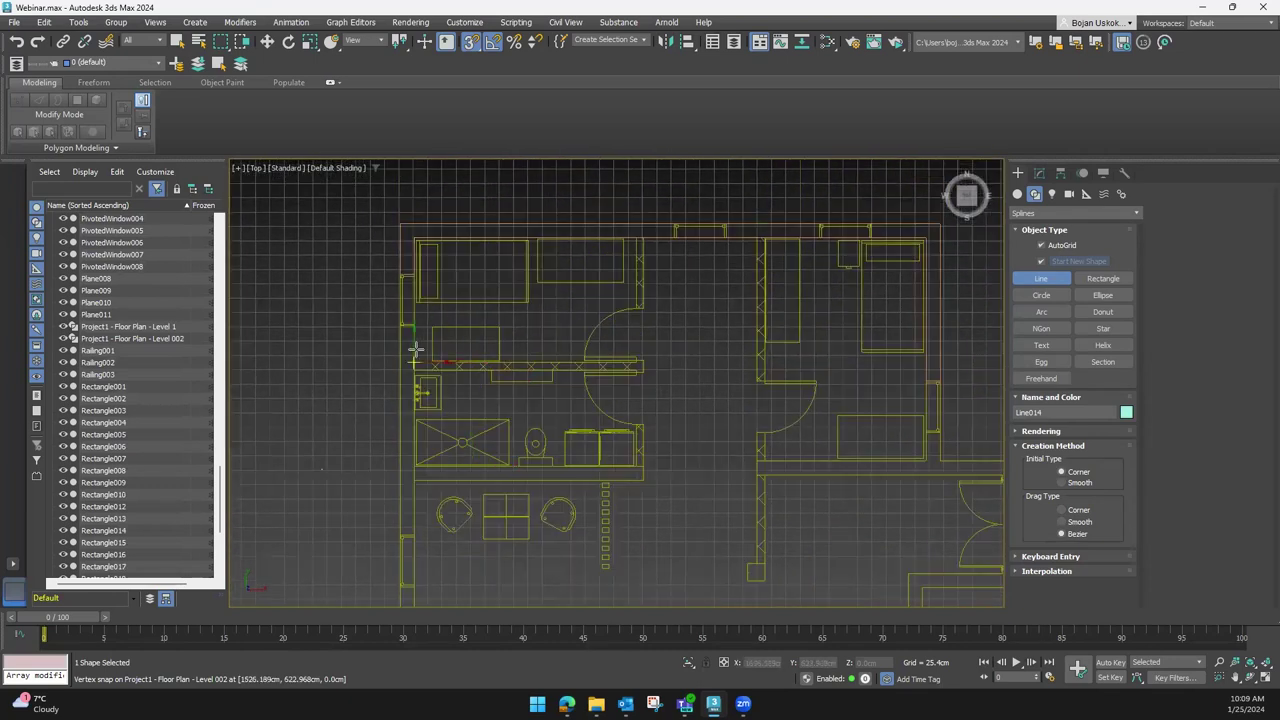
pyautogui.scroll(5, 435, 255)
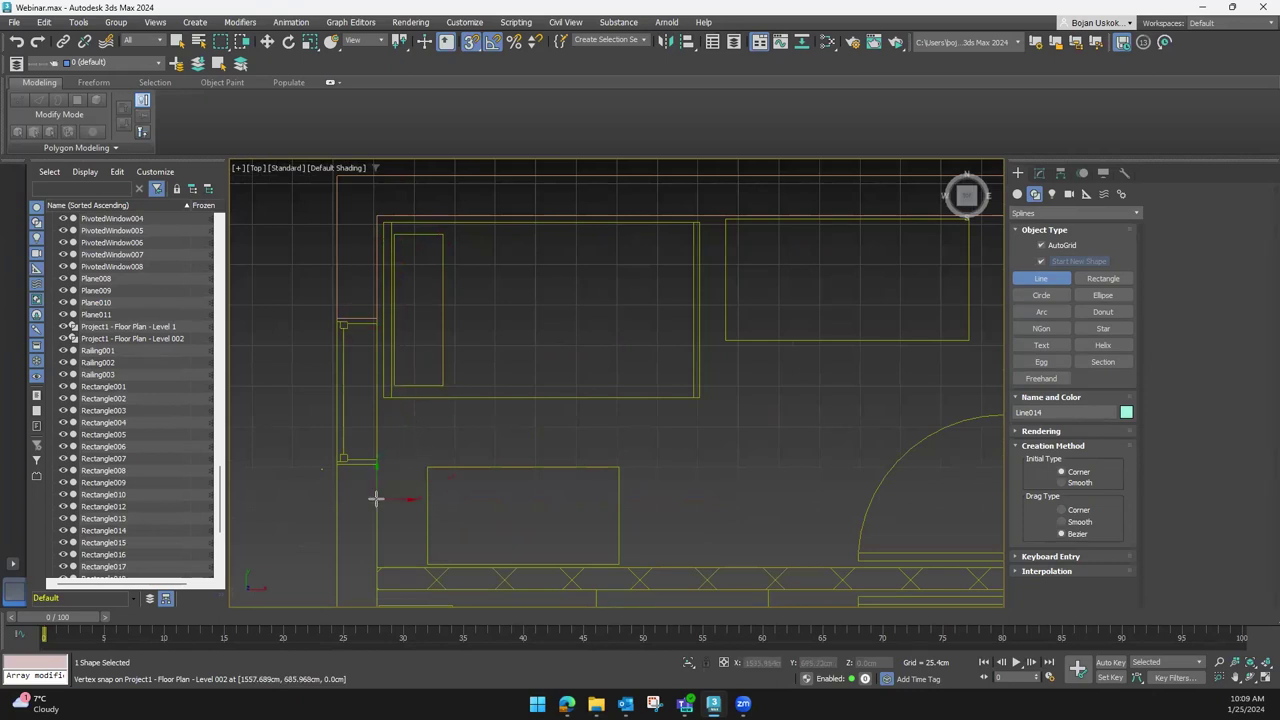
pyautogui.scroll(-2, 410, 488)
pyautogui.scroll(-2, 491, 471)
pyautogui.scroll(-2, 577, 400)
pyautogui.moveTo(549, 491); pyautogui.dragTo(501, 434, button='middle')
pyautogui.scroll(-2, 420, 410)
pyautogui.moveTo(451, 469); pyautogui.dragTo(420, 414, button='middle')
pyautogui.moveTo(483, 477); pyautogui.dragTo(442, 462, button='middle')
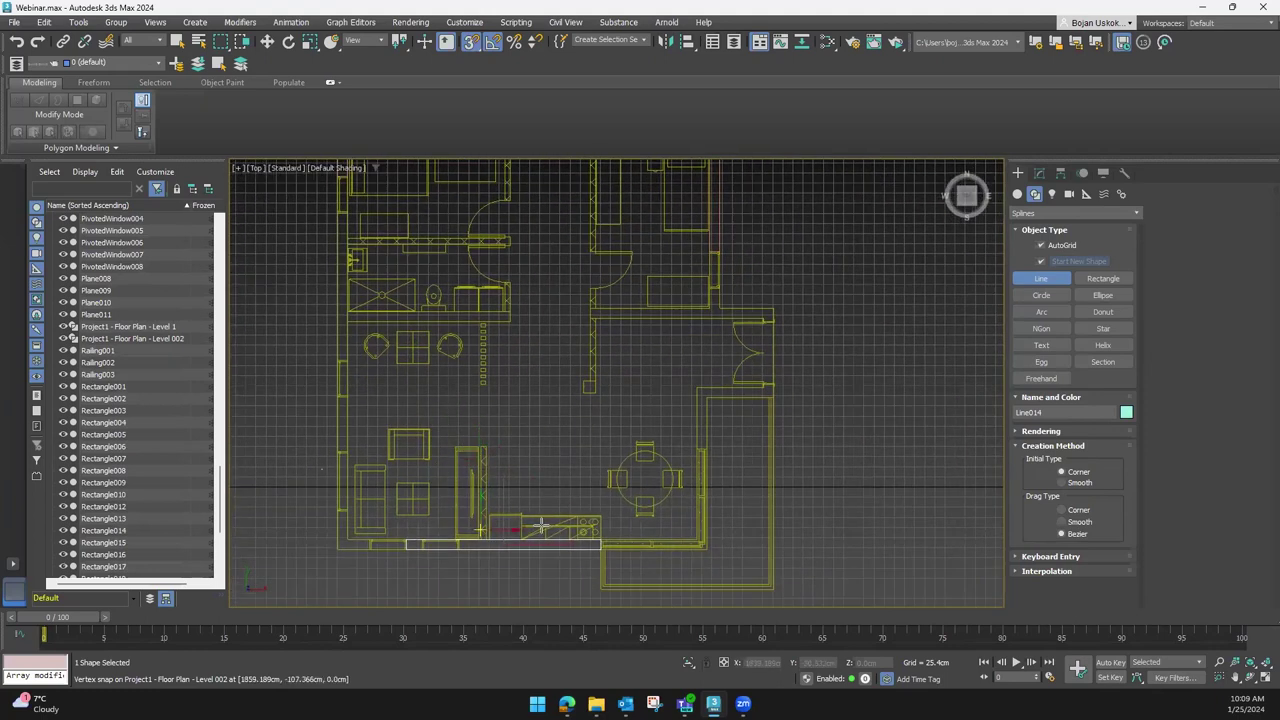
pyautogui.moveTo(540, 525); pyautogui.dragTo(522, 515, button='middle')
# Start Line015 at the dining-area wall corner
pyautogui.scroll(-1, 480, 482)
pyautogui.scroll(3, 520, 495)
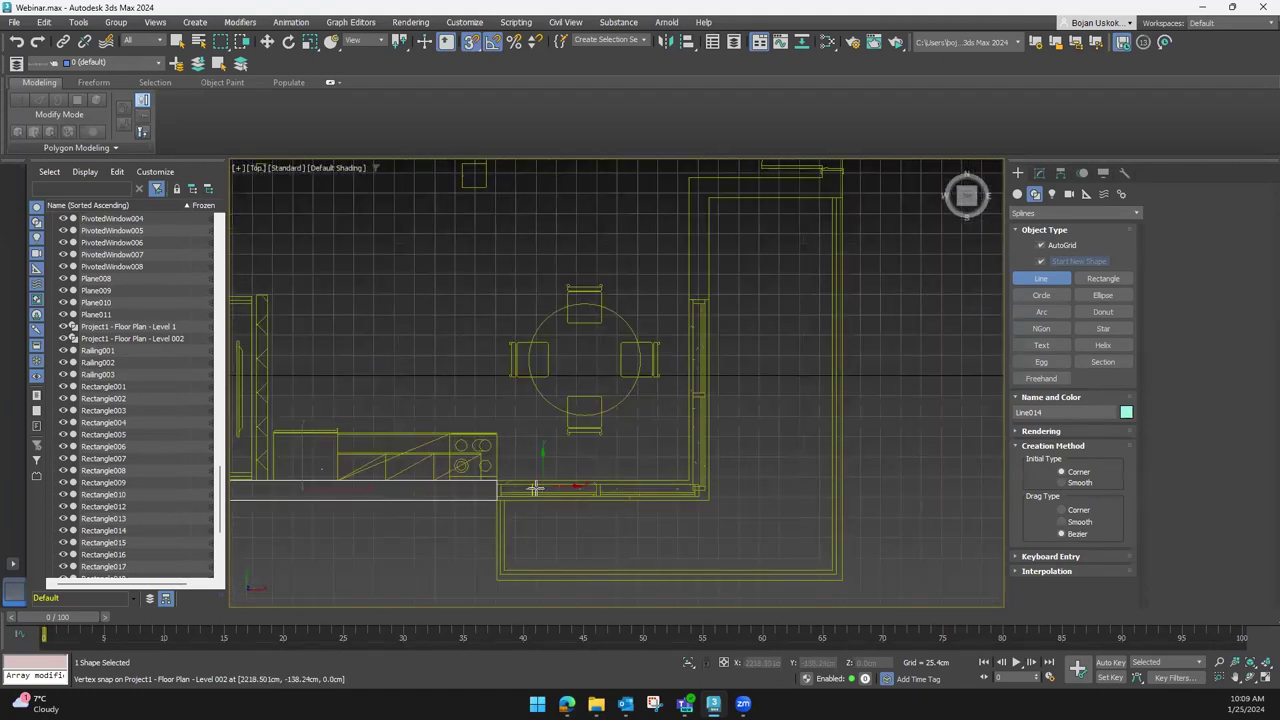
pyautogui.moveTo(458, 472); pyautogui.dragTo(530, 474, button='middle')
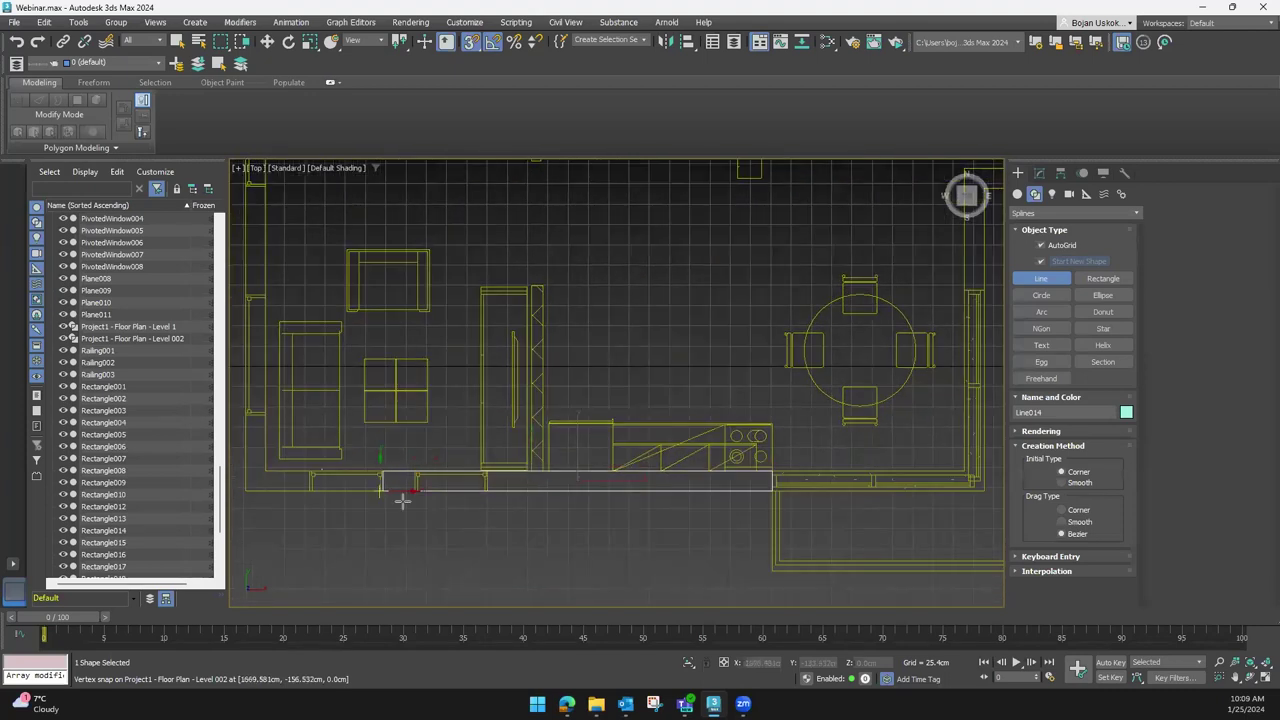
pyautogui.moveTo(960, 363)
pyautogui.mouseDown(button='middle')
pyautogui.moveTo(743, 394)
pyautogui.moveTo(634, 528)
pyautogui.mouseUp(button='middle')
pyautogui.scroll(2, 645, 435)
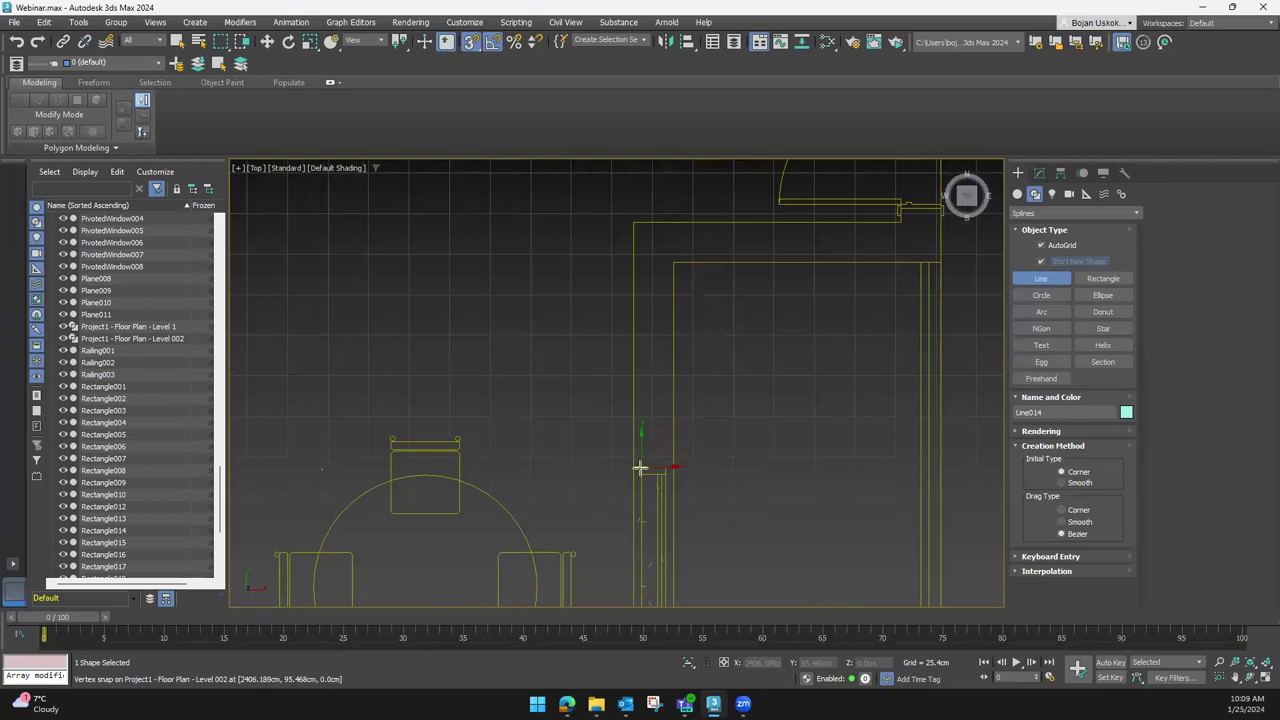
pyautogui.click(672, 467)
# Snap the remaining Line015 corners around the wall stub and close the spline on its first vertex
pyautogui.click(673, 263)
pyautogui.scroll(-2, 898, 292)
pyautogui.scroll(-3, 766, 366)
pyautogui.scroll(5, 749, 386)
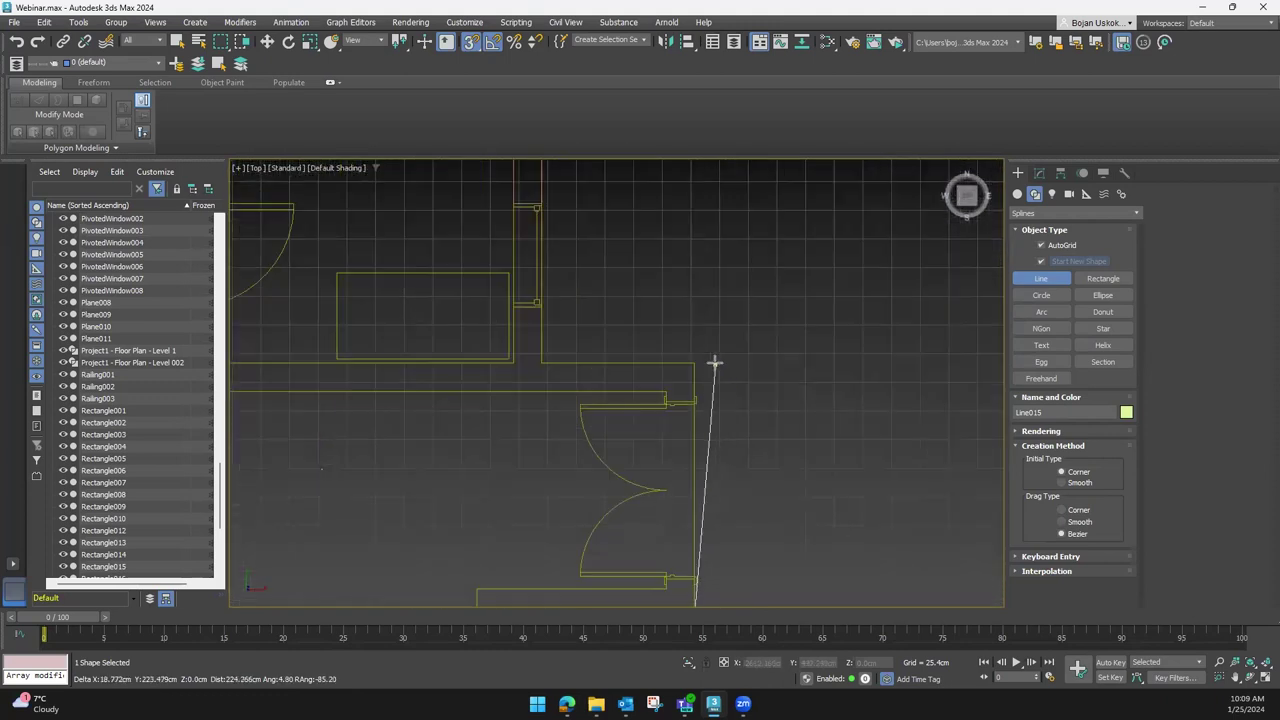
pyautogui.click(543, 363)
pyautogui.moveTo(594, 286); pyautogui.dragTo(611, 391, button='middle')
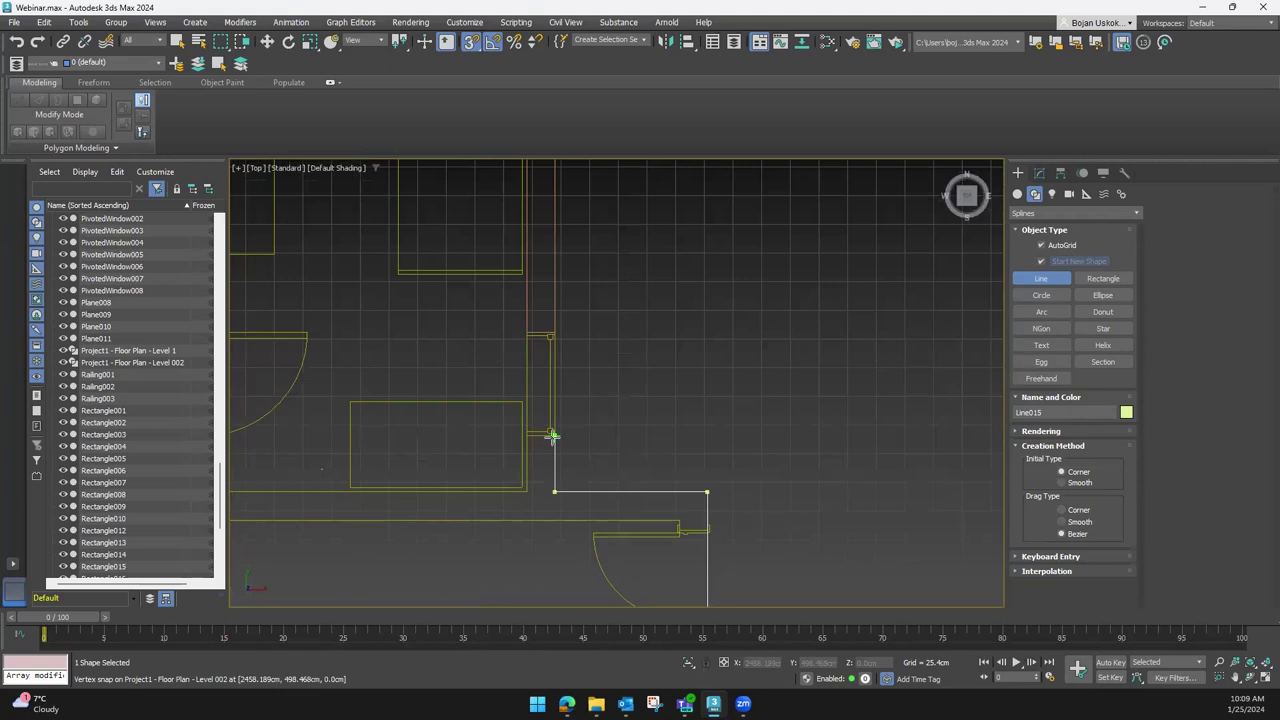
pyautogui.click(528, 490)
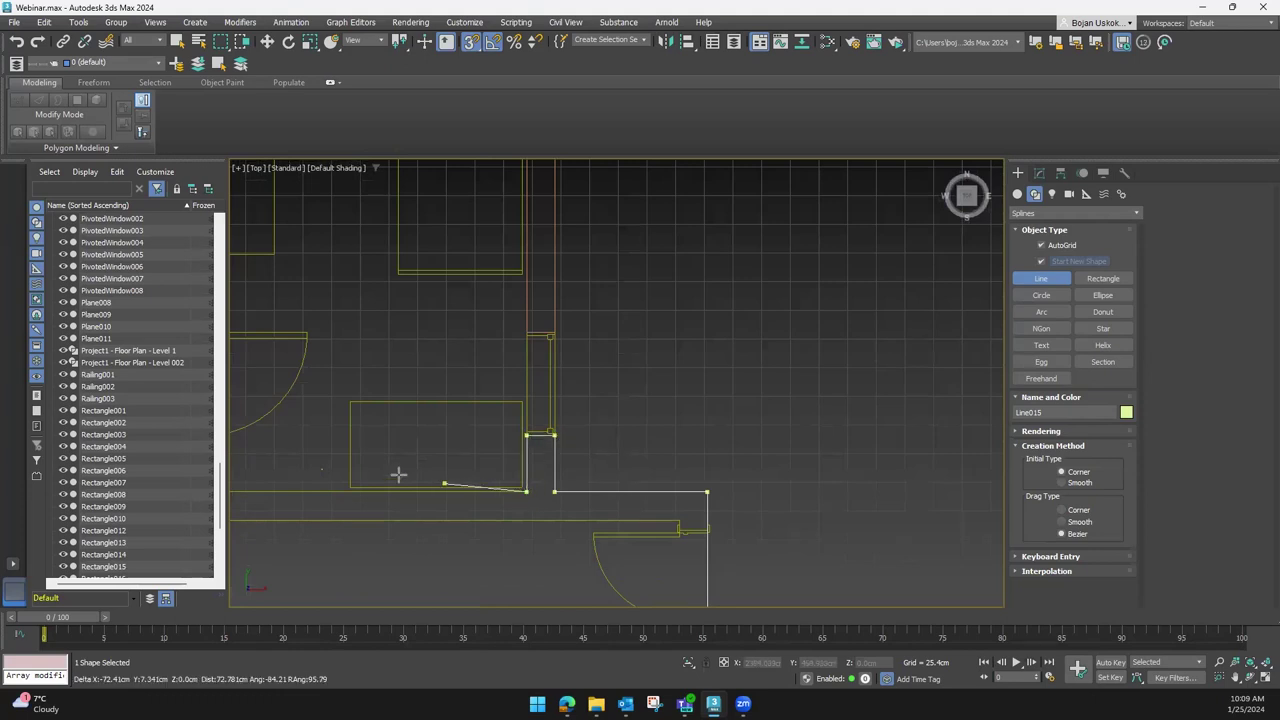
pyautogui.moveTo(400, 474); pyautogui.dragTo(709, 400, button='middle')
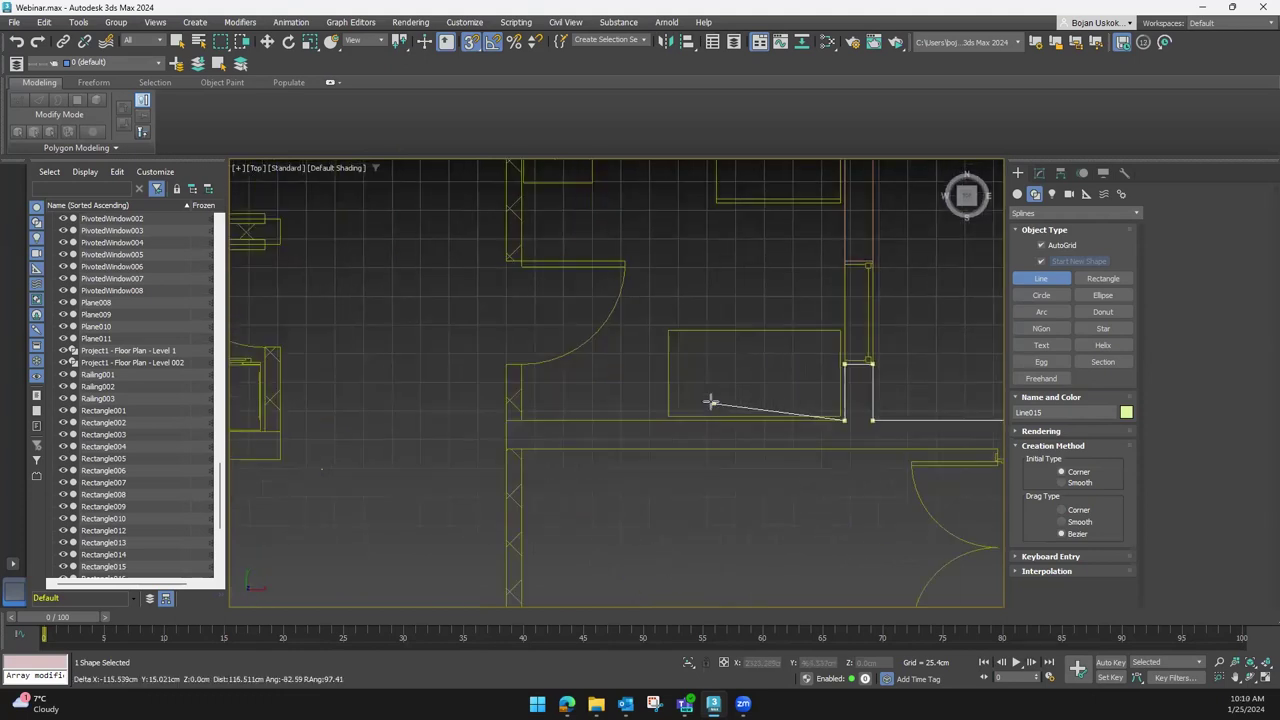
pyautogui.click(510, 448)
pyautogui.moveTo(729, 466); pyautogui.dragTo(524, 439, button='middle')
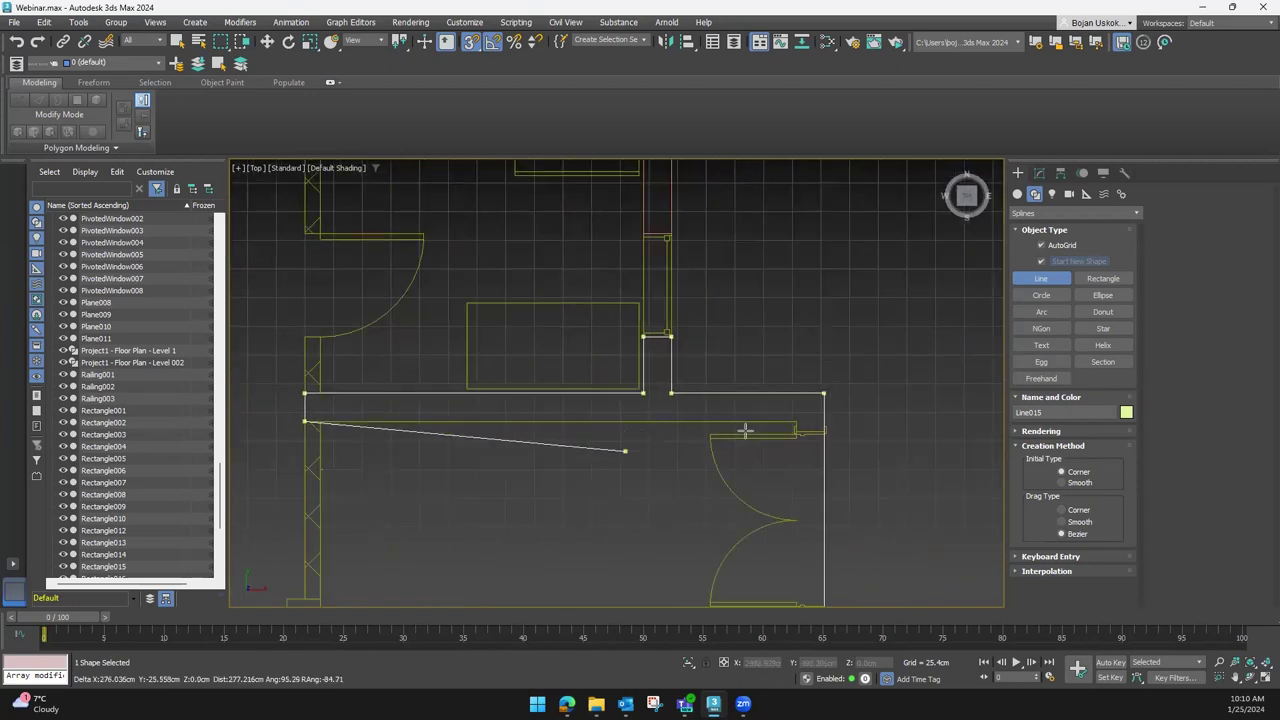
pyautogui.scroll(-3, 776, 488)
pyautogui.moveTo(740, 365); pyautogui.dragTo(757, 423, button='middle')
pyautogui.scroll(4, 750, 440)
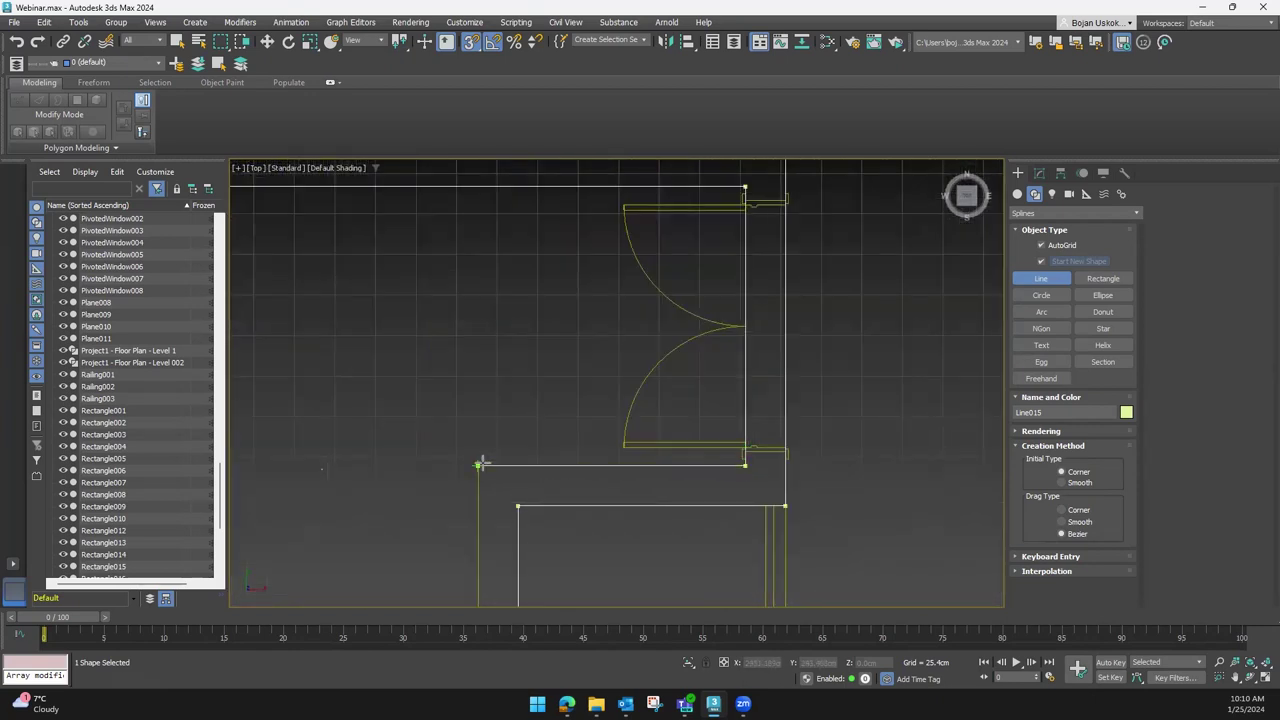
pyautogui.click(537, 517)
pyautogui.scroll(-2, 540, 500)
pyautogui.scroll(-2, 530, 470)
pyautogui.scroll(5, 523, 465)
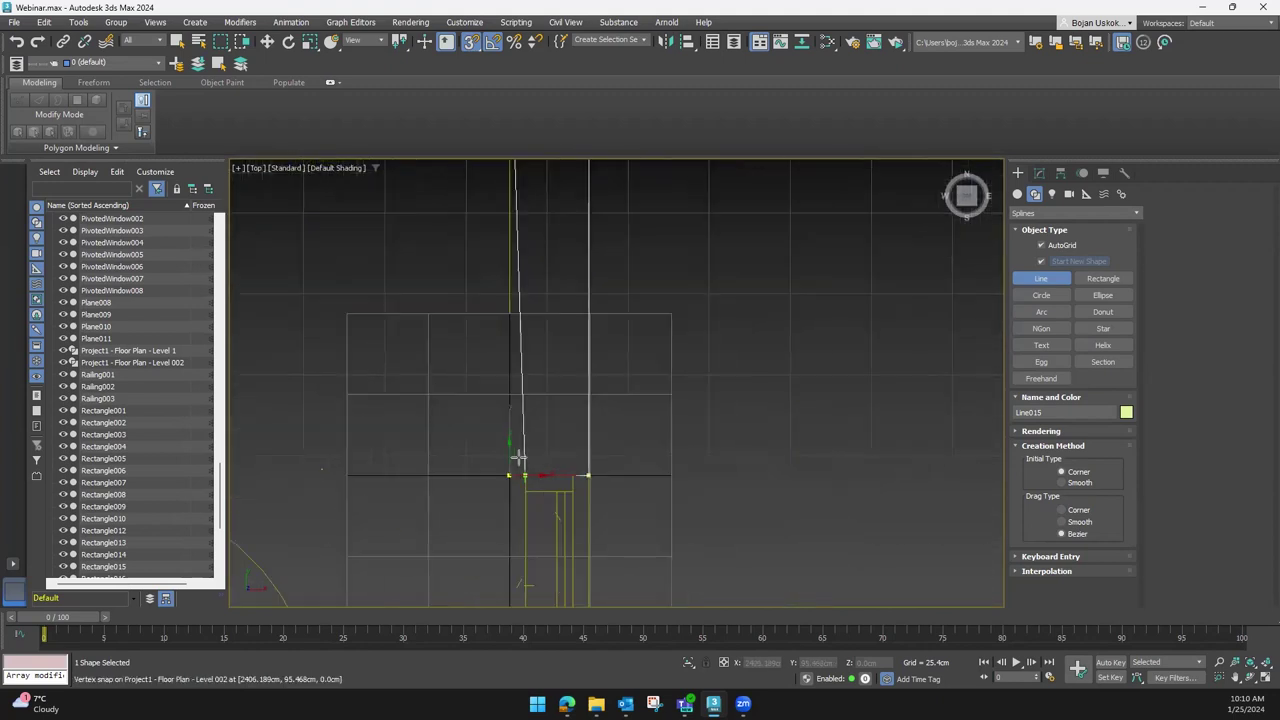
pyautogui.click(510, 475)
pyautogui.click(616, 362)
# Trace Line016 around the next wall corner and close it at its start point
pyautogui.scroll(-3, 609, 389)
pyautogui.scroll(-3, 600, 394)
pyautogui.scroll(-1, 560, 380)
pyautogui.scroll(2, 529, 343)
pyautogui.scroll(2, 534, 323)
pyautogui.scroll(2, 551, 391)
pyautogui.scroll(2, 540, 371)
pyautogui.scroll(1, 509, 297)
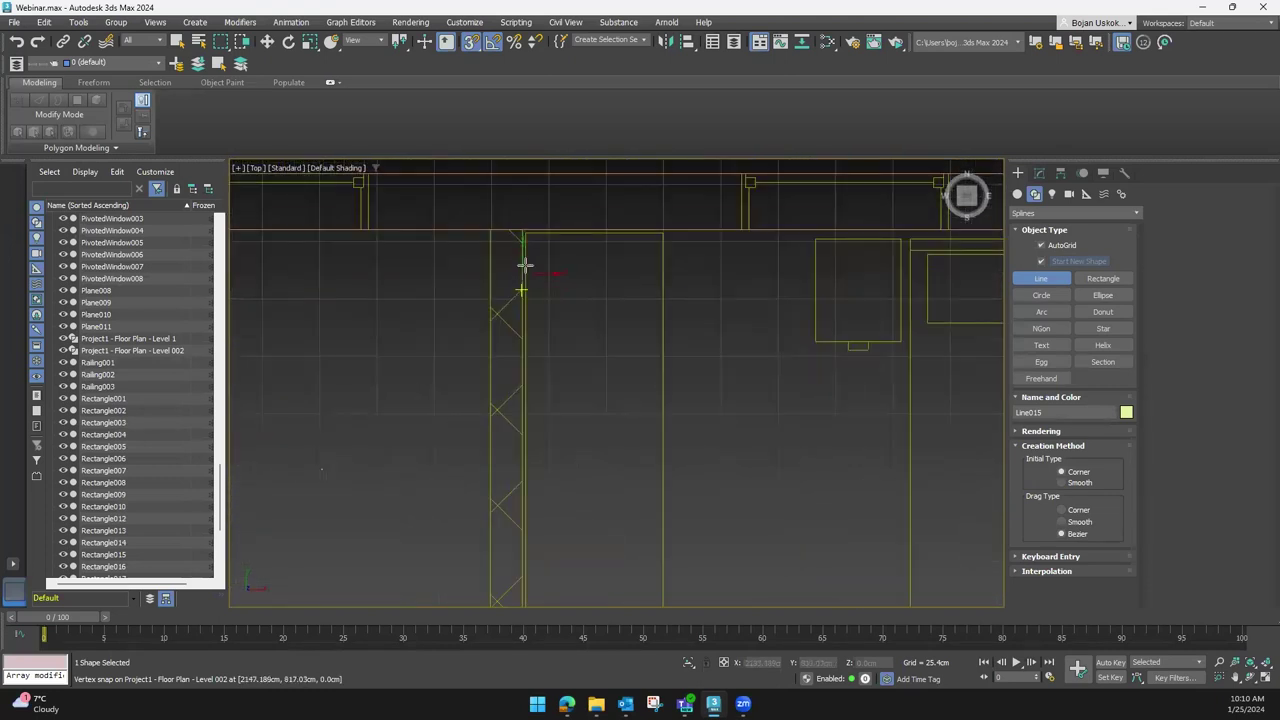
pyautogui.click(521, 231)
pyautogui.scroll(-1, 526, 485)
pyautogui.scroll(-2, 518, 450)
pyautogui.scroll(-1, 512, 457)
pyautogui.moveTo(497, 462); pyautogui.dragTo(507, 407, button='middle')
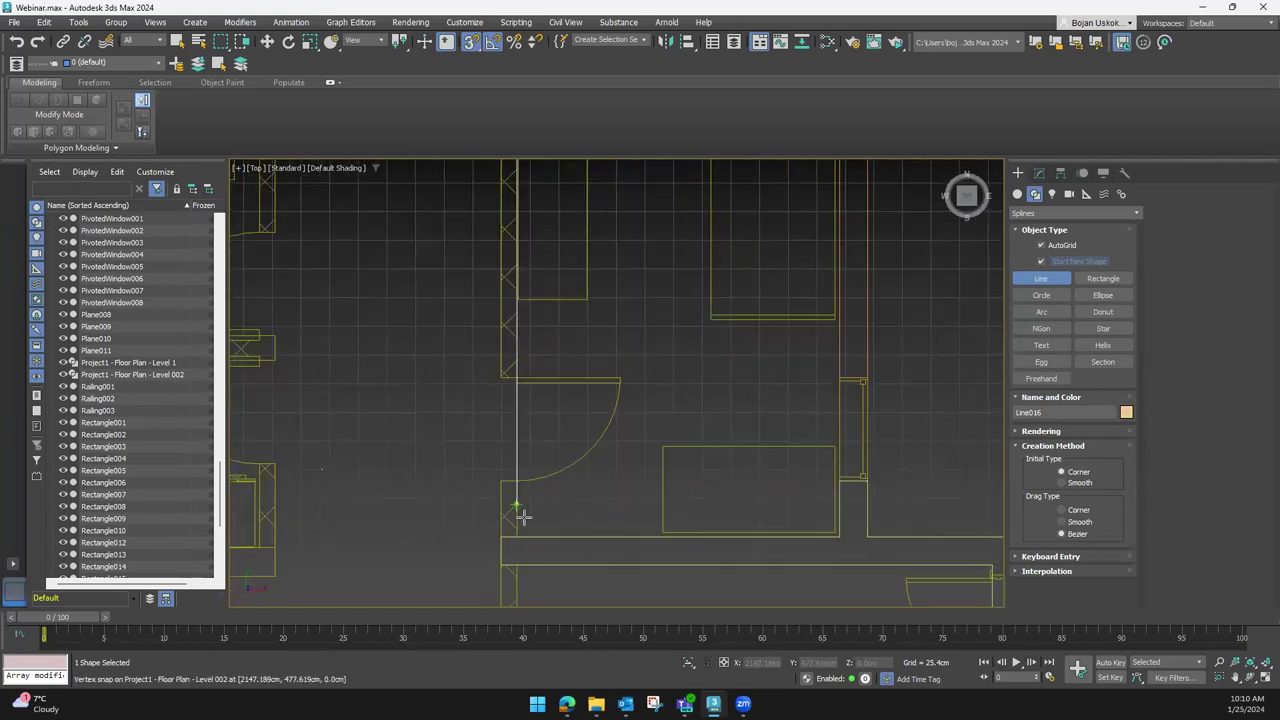
pyautogui.press('i')
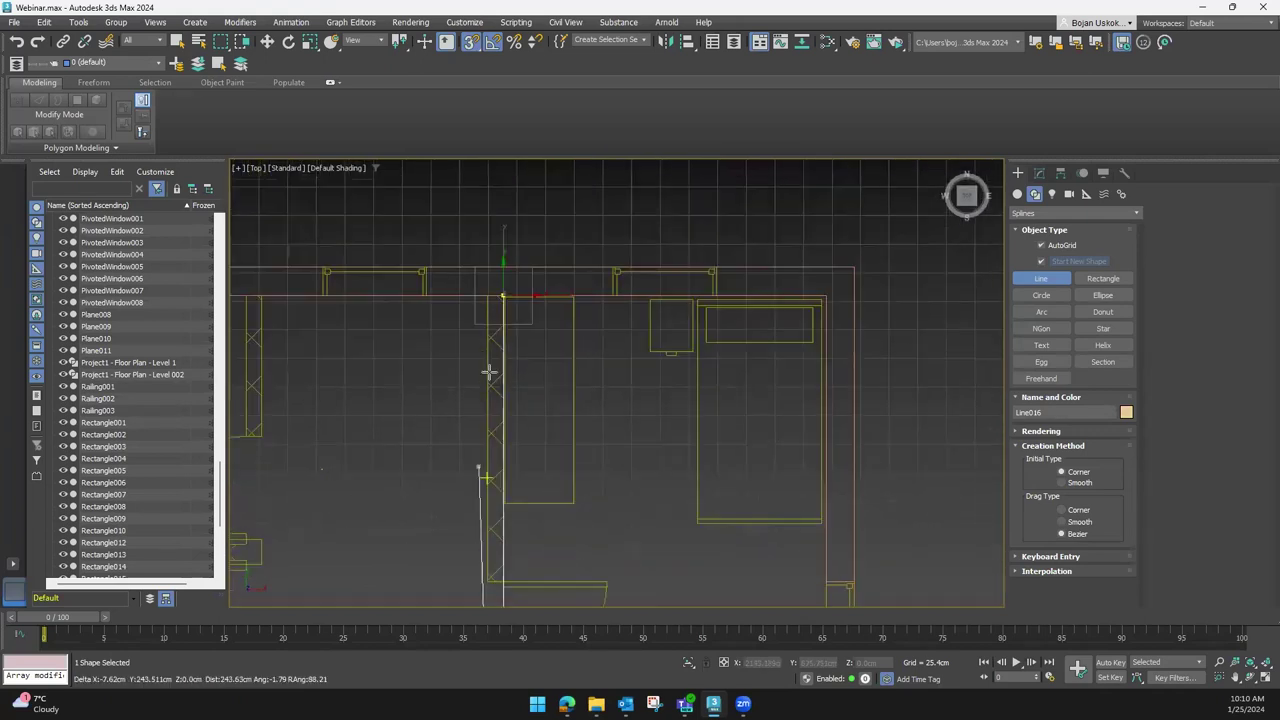
pyautogui.scroll(2, 488, 294)
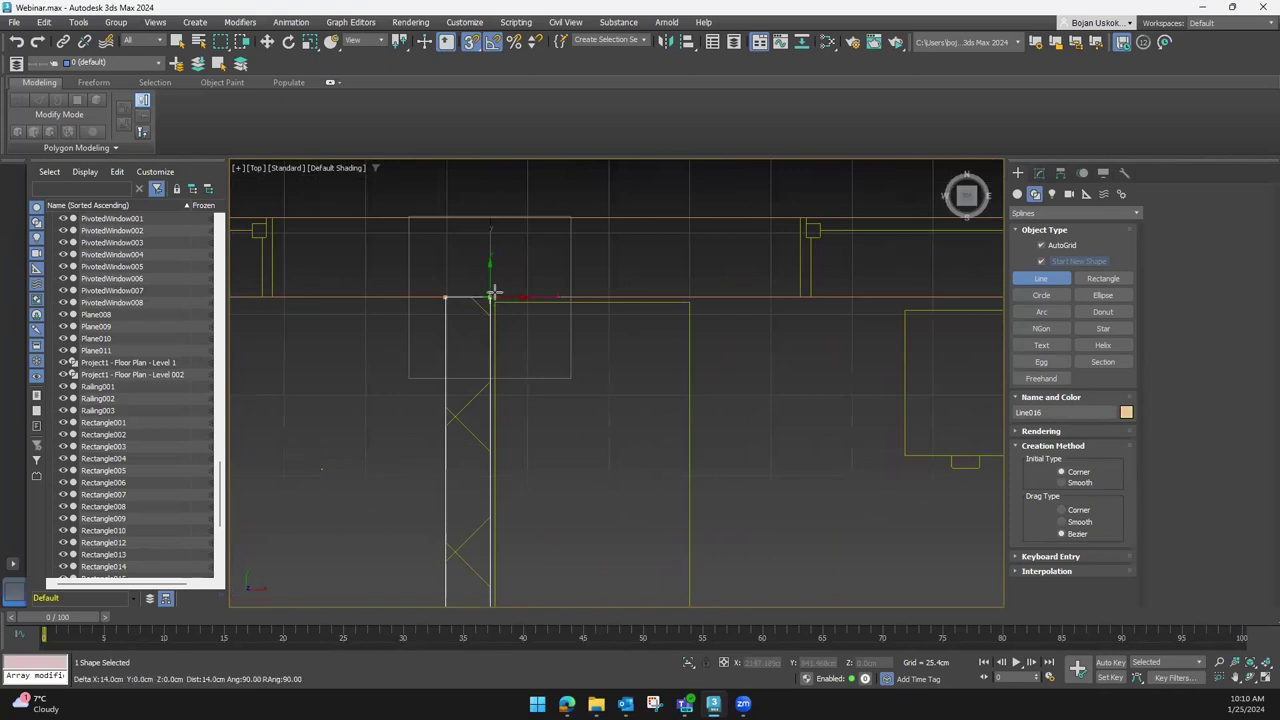
pyautogui.click(490, 297)
pyautogui.click(598, 361)
# Start Line017 at the corner of the vertical interior wall
pyautogui.scroll(-3, 506, 374)
pyautogui.scroll(2, 411, 423)
pyautogui.scroll(2, 489, 380)
pyautogui.click(386, 232)
pyautogui.scroll(-2, 434, 397)
pyautogui.scroll(1, 460, 434)
pyautogui.scroll(1, 459, 449)
pyautogui.moveTo(459, 449); pyautogui.dragTo(457, 409, button='middle')
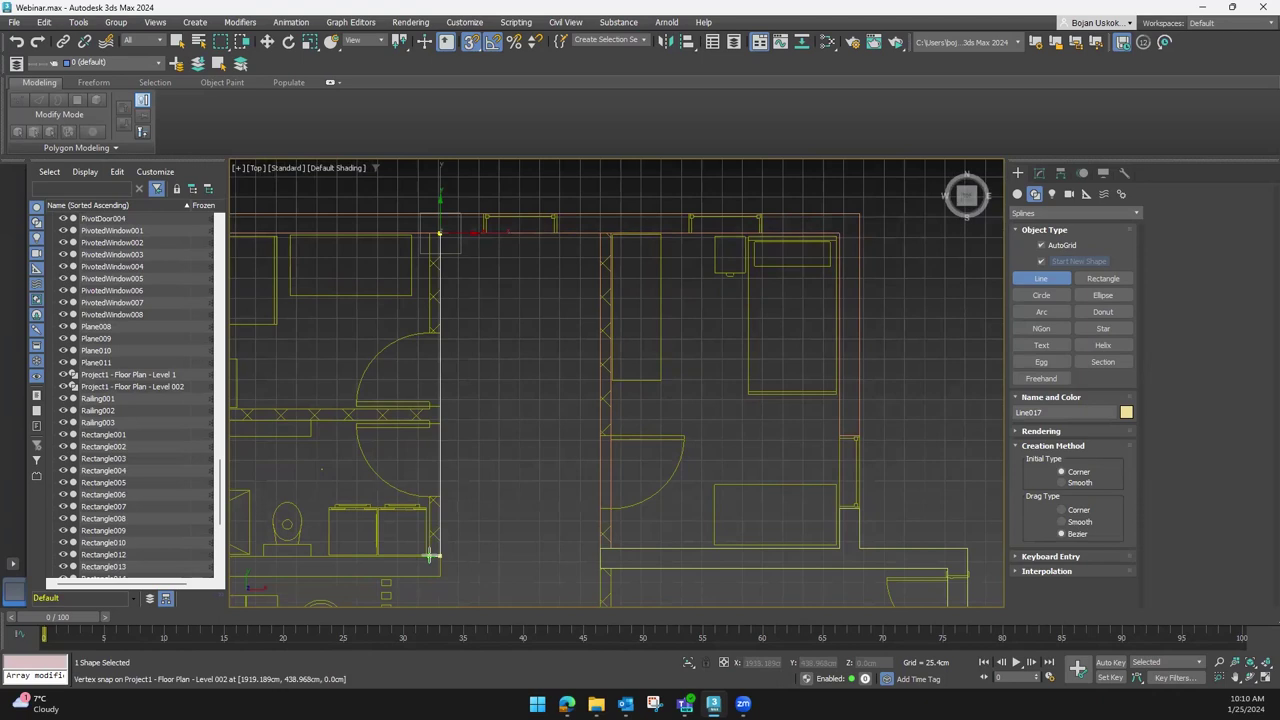
# Finish Line017 with a bottom corner and close it at its starting corner
pyautogui.click(438, 430)
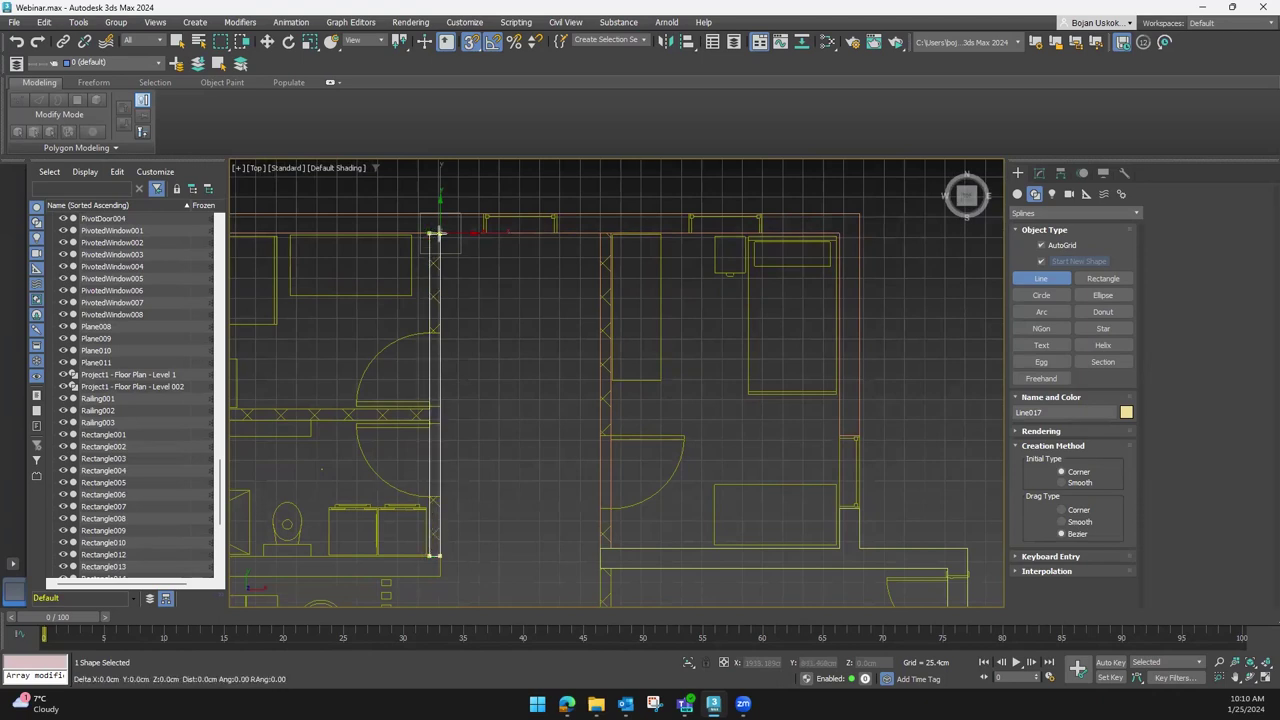
pyautogui.click(448, 253)
pyautogui.click(589, 359)
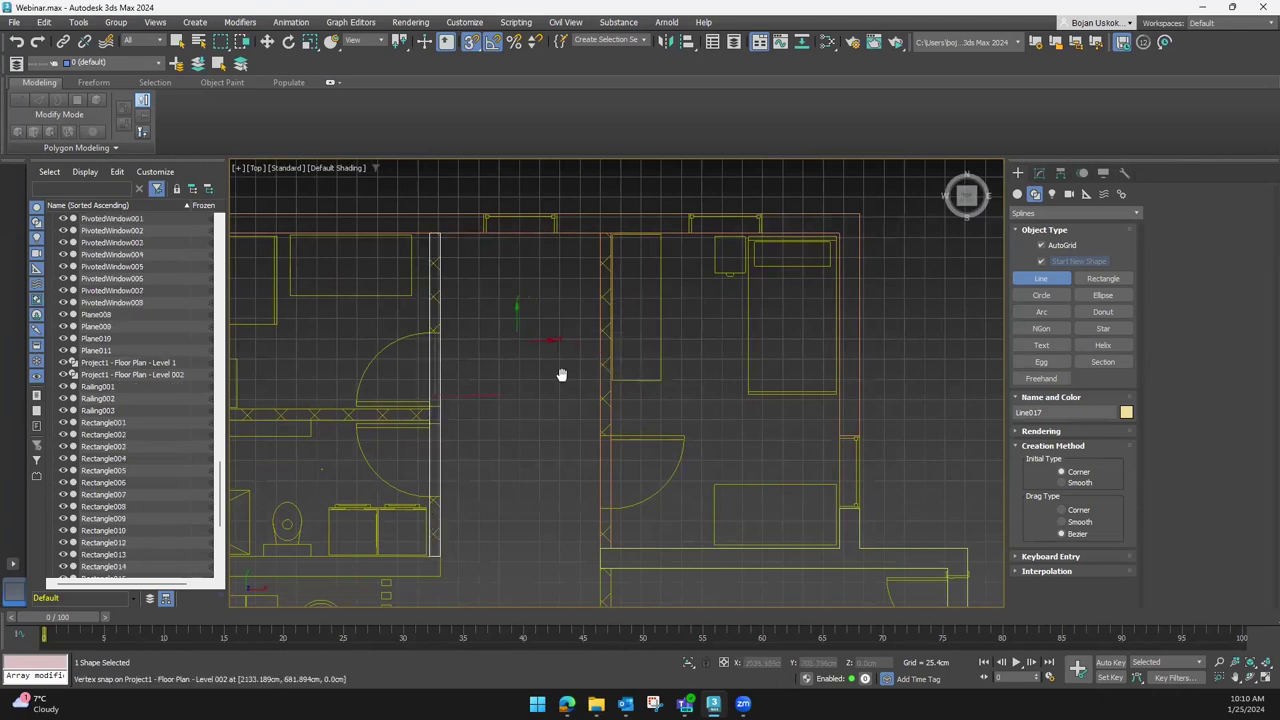
# Outline the horizontal hatched bathroom wall as closed spline Line018
pyautogui.moveTo(398, 402); pyautogui.dragTo(526, 451, button='middle')
pyautogui.scroll(3, 377, 423)
pyautogui.scroll(2, 333, 445)
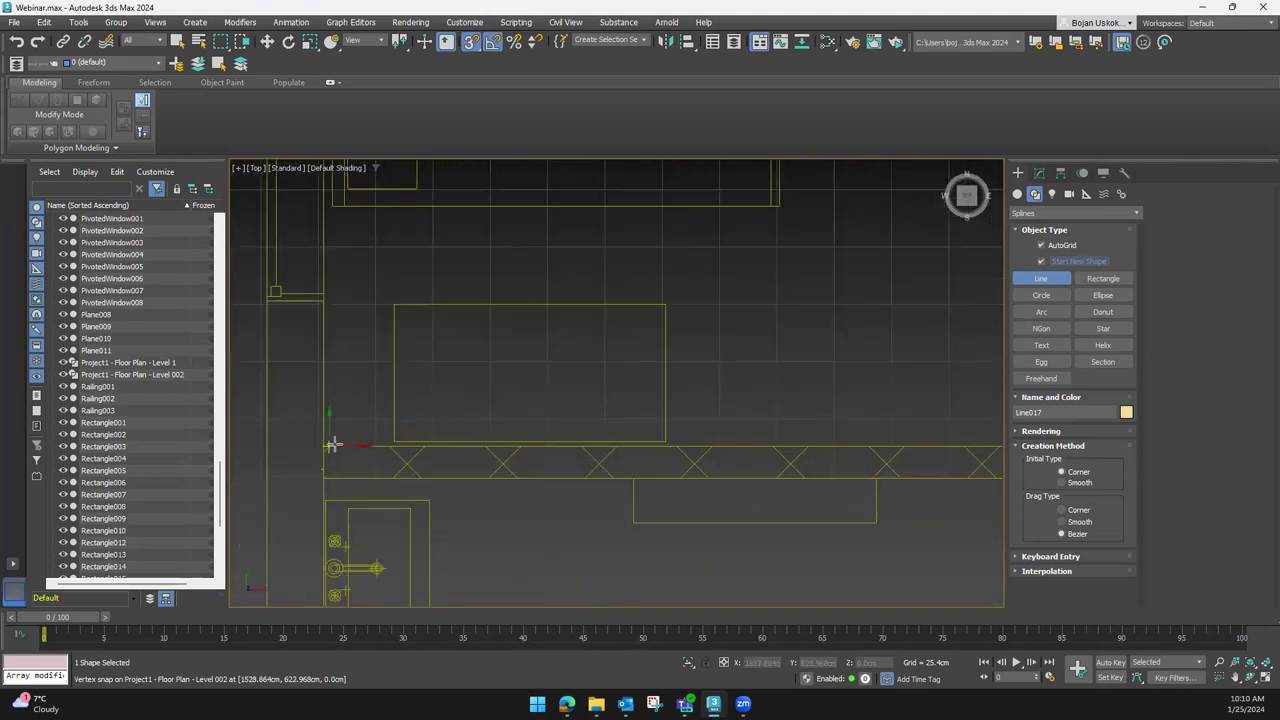
pyautogui.click(323, 447)
pyautogui.scroll(-4, 371, 449)
pyautogui.scroll(2, 540, 432)
pyautogui.scroll(2, 673, 428)
pyautogui.click(629, 458)
pyautogui.moveTo(517, 463); pyautogui.dragTo(737, 468, button='middle')
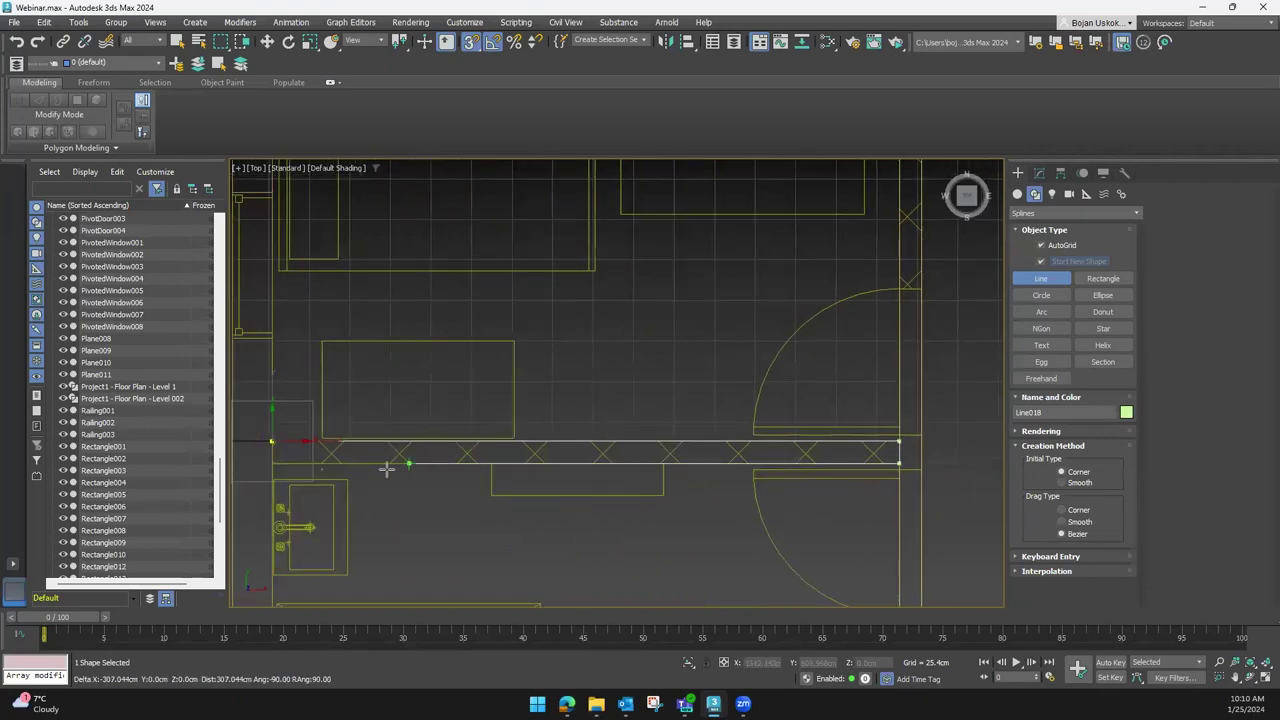
pyautogui.click(271, 444)
pyautogui.scroll(3, 266, 460)
pyautogui.scroll(2, 400, 465)
pyautogui.scroll(2, 380, 465)
pyautogui.click(316, 453)
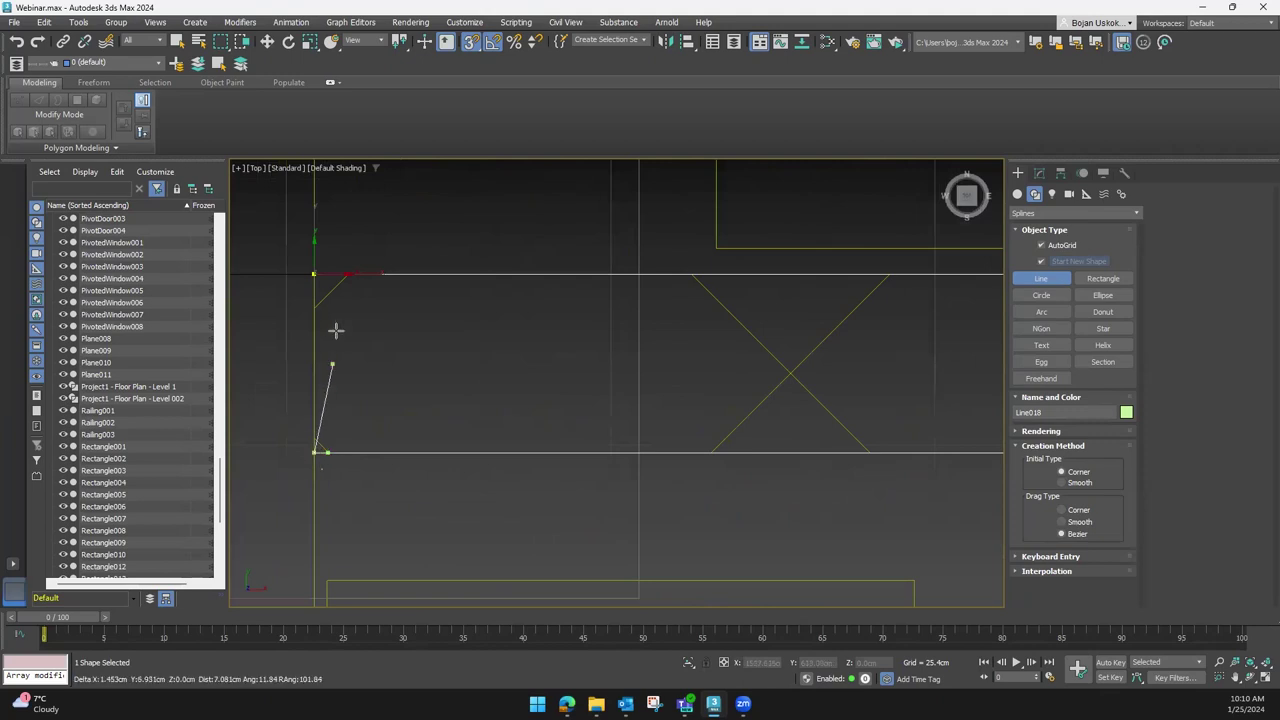
pyautogui.click(312, 274)
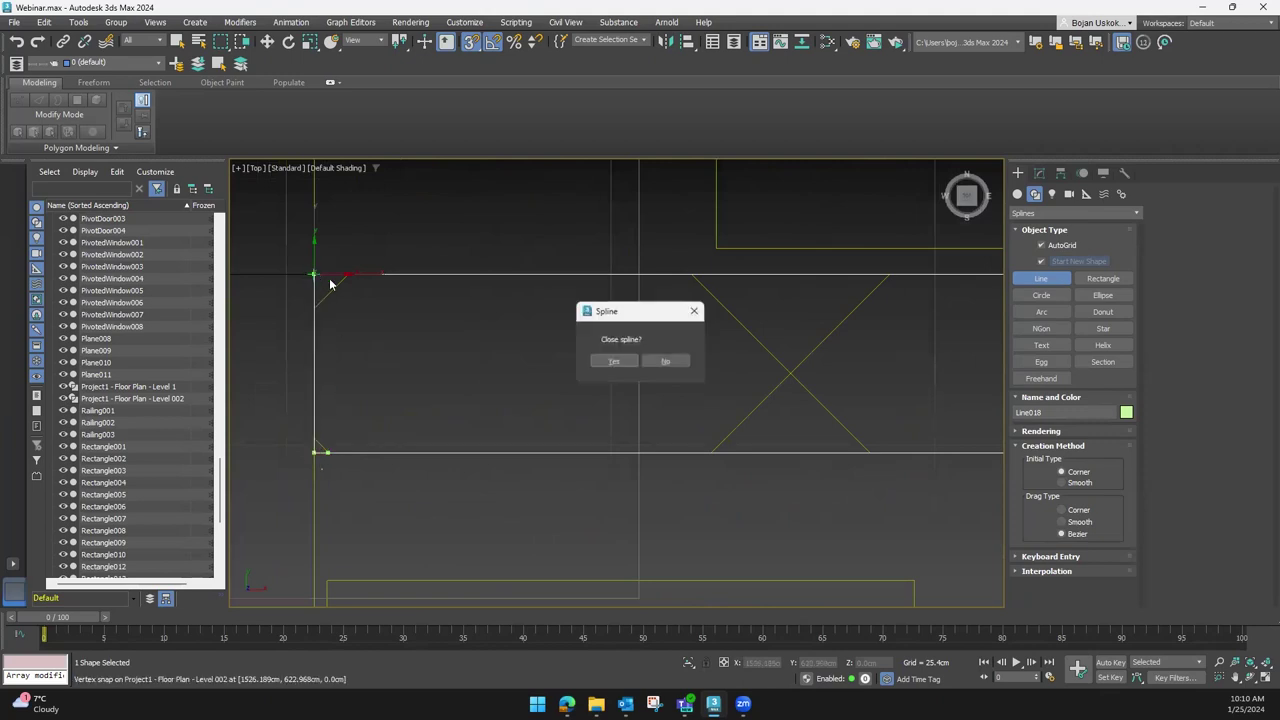
pyautogui.click(611, 361)
pyautogui.scroll(-2, 563, 374)
pyautogui.scroll(-2, 551, 383)
pyautogui.scroll(-2, 565, 430)
pyautogui.scroll(-1, 576, 422)
pyautogui.scroll(-2, 586, 414)
pyautogui.scroll(-1, 590, 410)
pyautogui.scroll(-1, 593, 404)
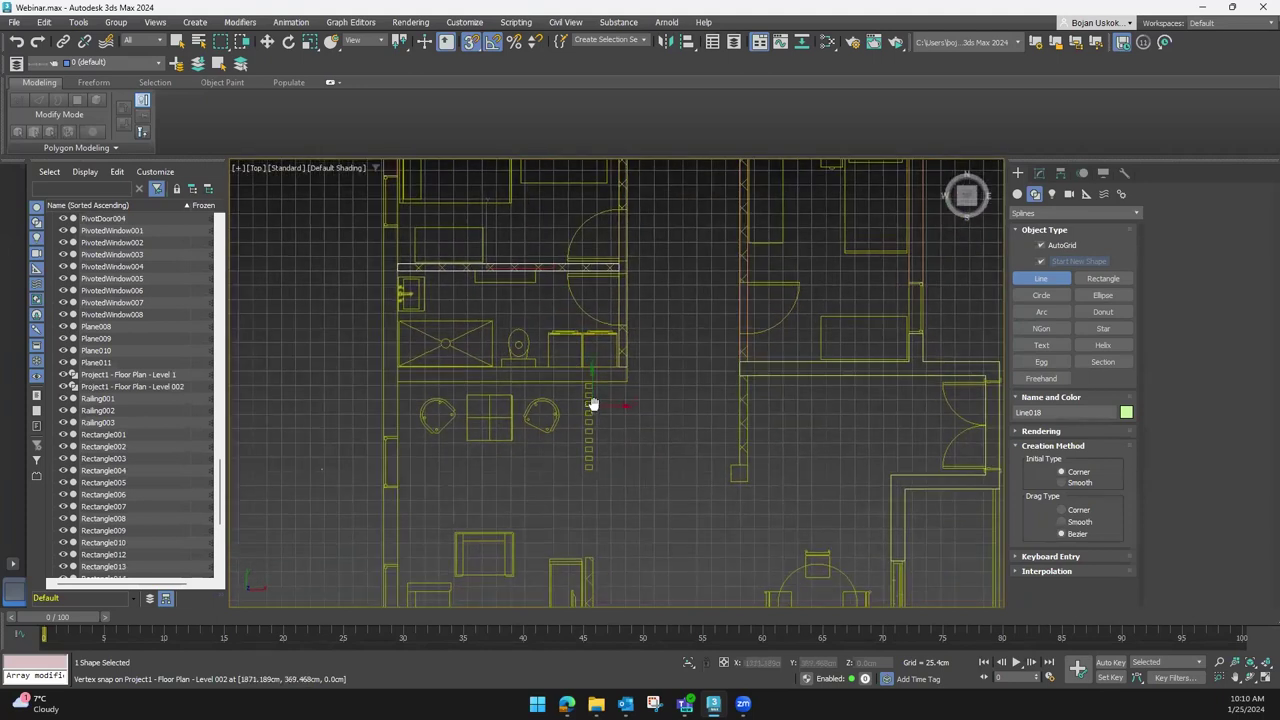
pyautogui.moveTo(593, 404); pyautogui.dragTo(580, 393, button='middle')
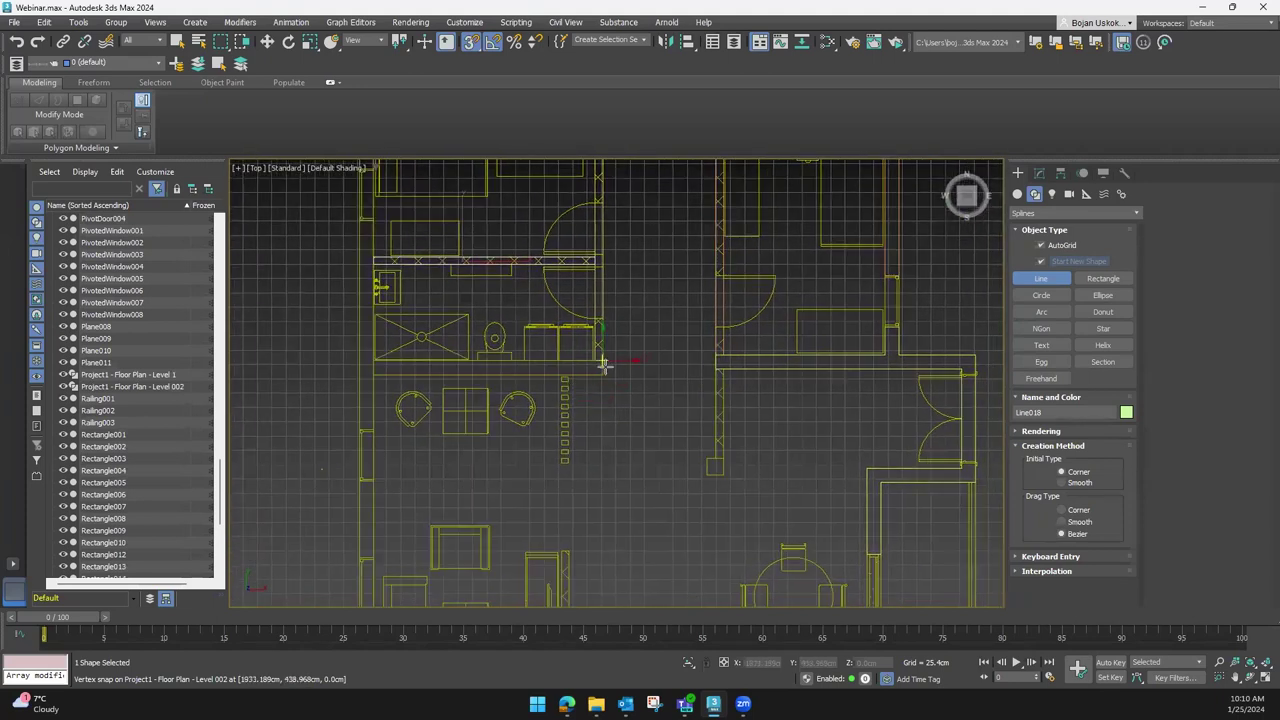
# Trace the short central partition wall as closed spline Line019
pyautogui.moveTo(603, 376)
pyautogui.mouseDown(button='middle')
pyautogui.moveTo(618, 403)
pyautogui.moveTo(586, 366)
pyautogui.mouseUp(button='middle')
pyautogui.scroll(5, 661, 448)
pyautogui.click(636, 230)
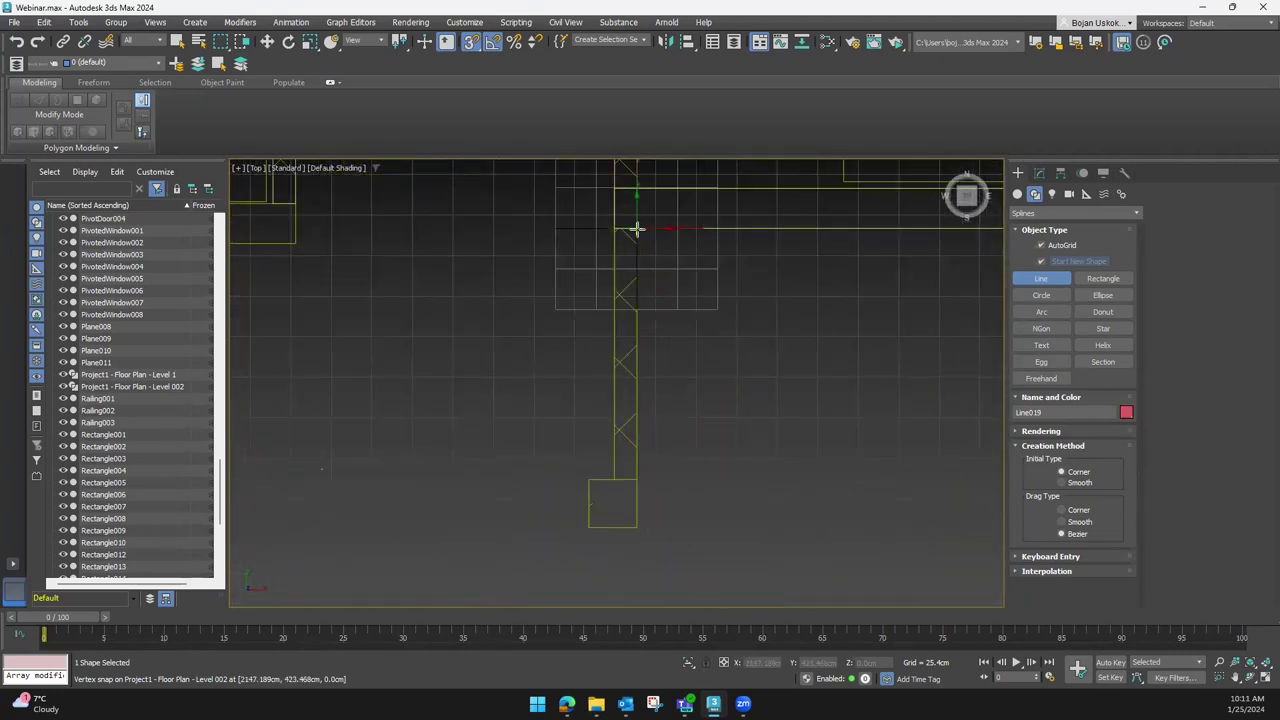
pyautogui.click(589, 527)
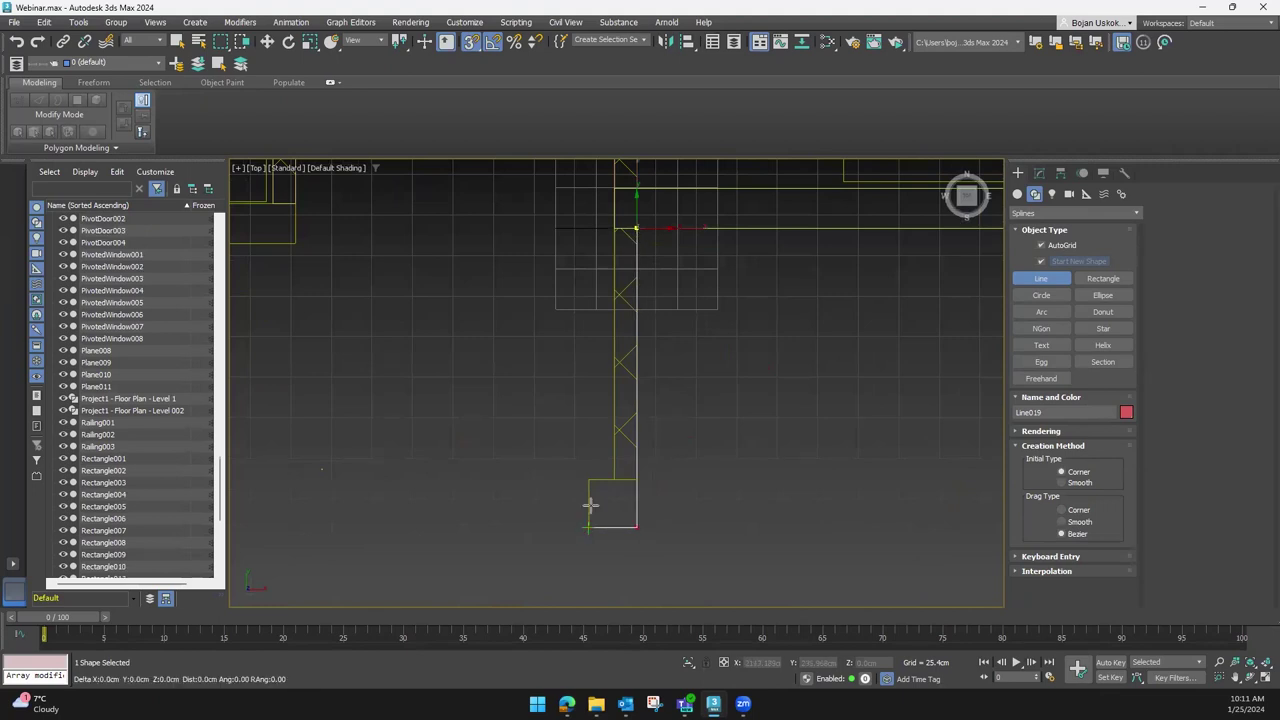
pyautogui.moveTo(603, 343); pyautogui.dragTo(586, 400, button='middle')
pyautogui.scroll(3, 597, 305)
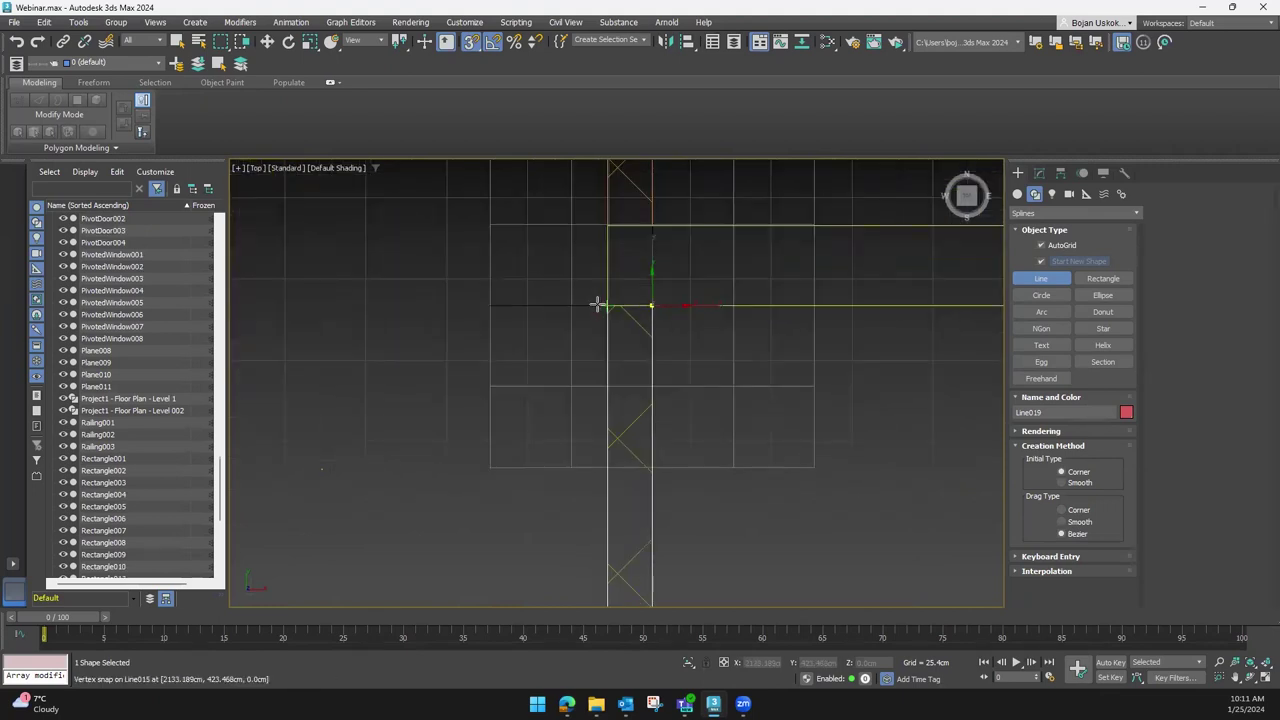
pyautogui.click(651, 305)
pyautogui.click(615, 360)
# Exit the Line tool now that all wall outlines are drawn
pyautogui.scroll(-2, 609, 381)
pyautogui.scroll(-1, 603, 418)
pyautogui.scroll(-2, 565, 400)
pyautogui.scroll(-2, 575, 405)
pyautogui.scroll(-1, 578, 360)
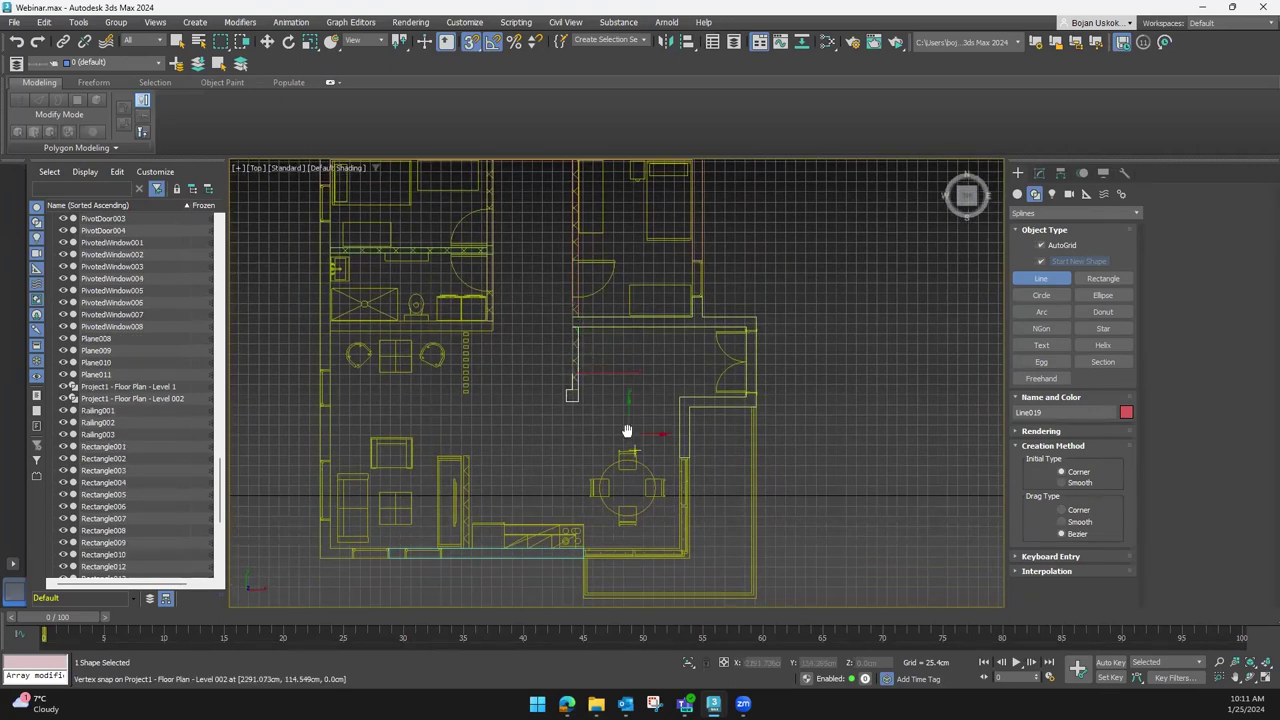
pyautogui.scroll(1, 620, 431)
pyautogui.scroll(-1, 567, 433)
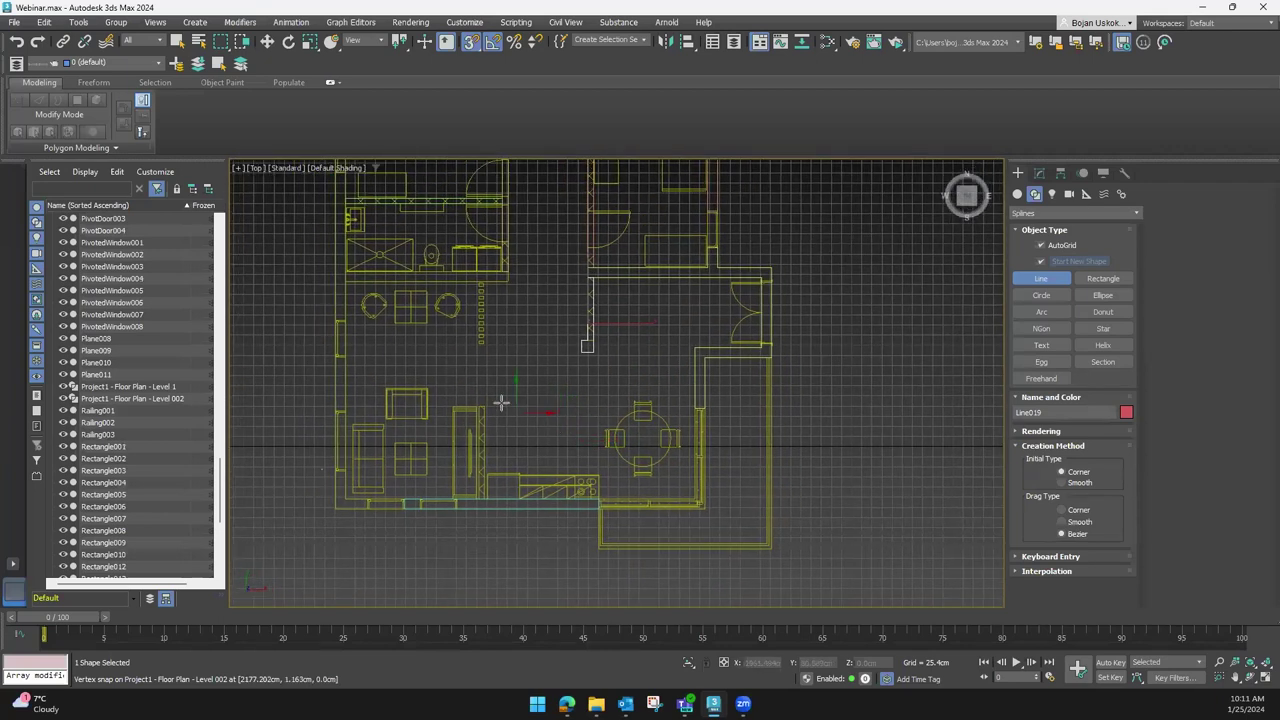
pyautogui.scroll(1, 502, 380)
pyautogui.scroll(1, 534, 389)
pyautogui.scroll(-1, 549, 380)
pyautogui.scroll(1, 547, 400)
pyautogui.rightClick(549, 365)
pyautogui.scroll(-1, 544, 331)
pyautogui.scroll(1, 604, 341)
# Select the outer wall outline Line012 and show its stack in the Modify panel
pyautogui.scroll(3, 471, 292)
pyautogui.click(450, 263)
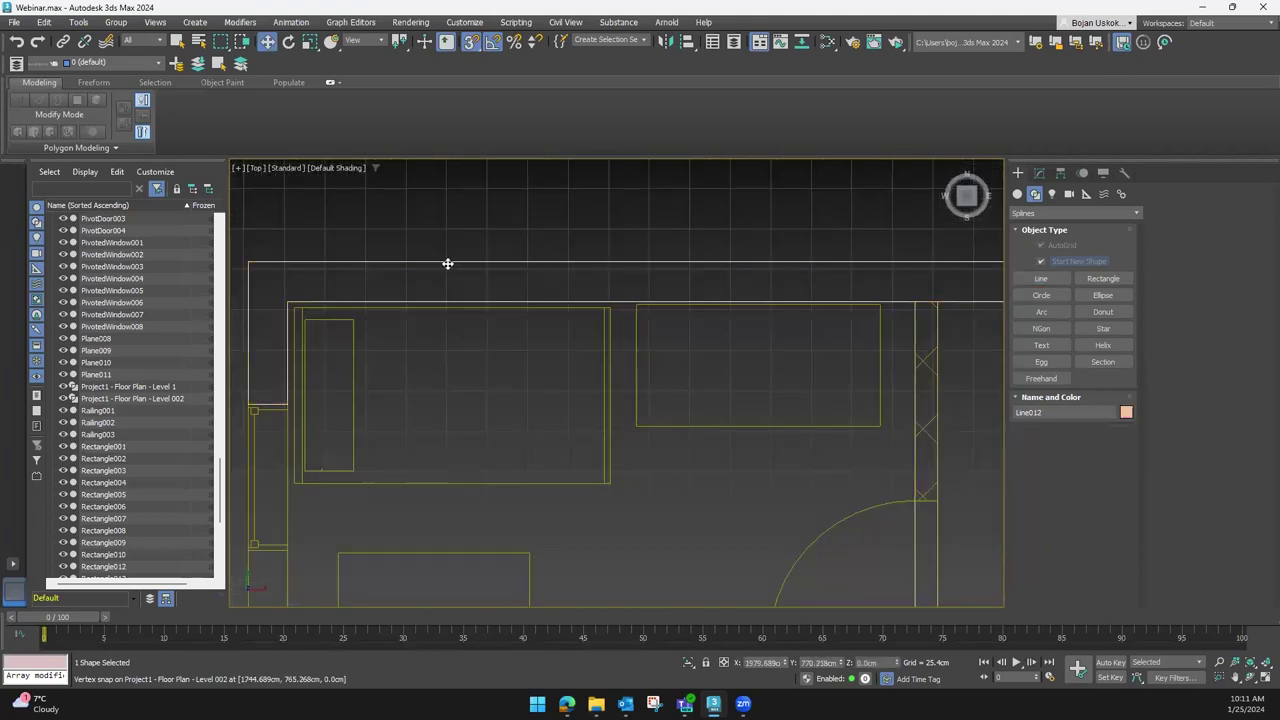
pyautogui.scroll(-2, 541, 266)
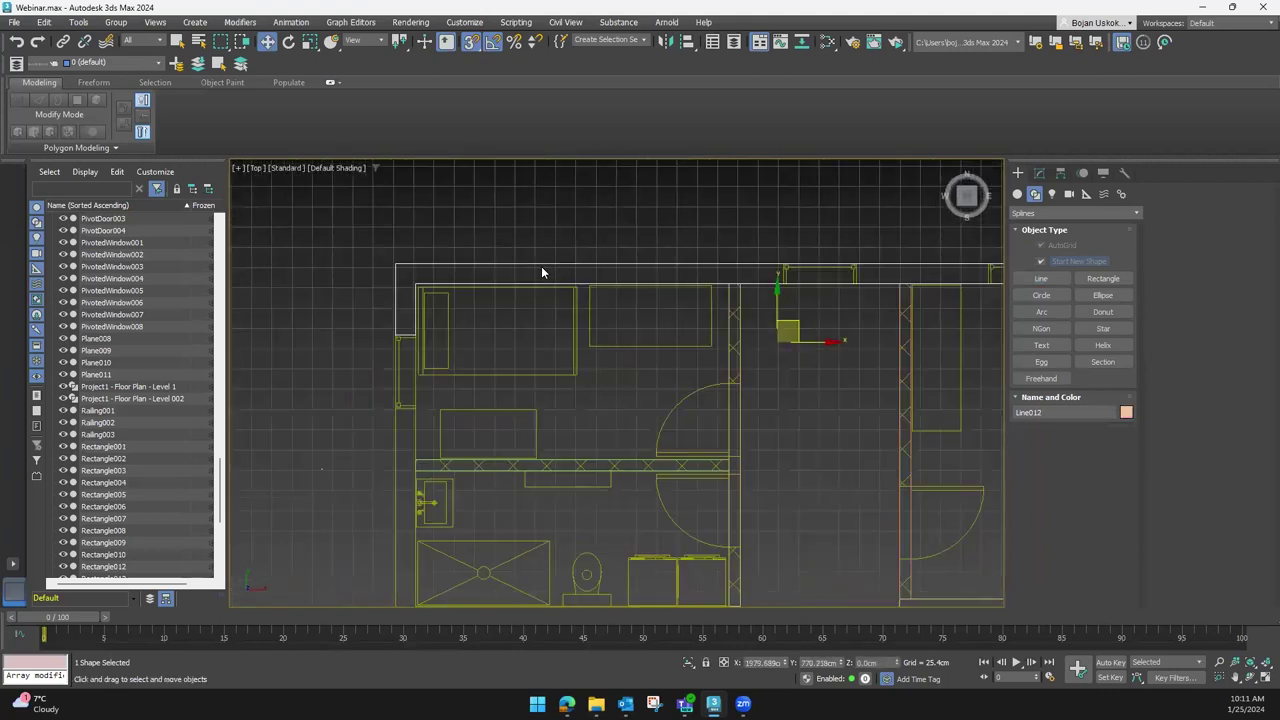
pyautogui.scroll(-1, 530, 285)
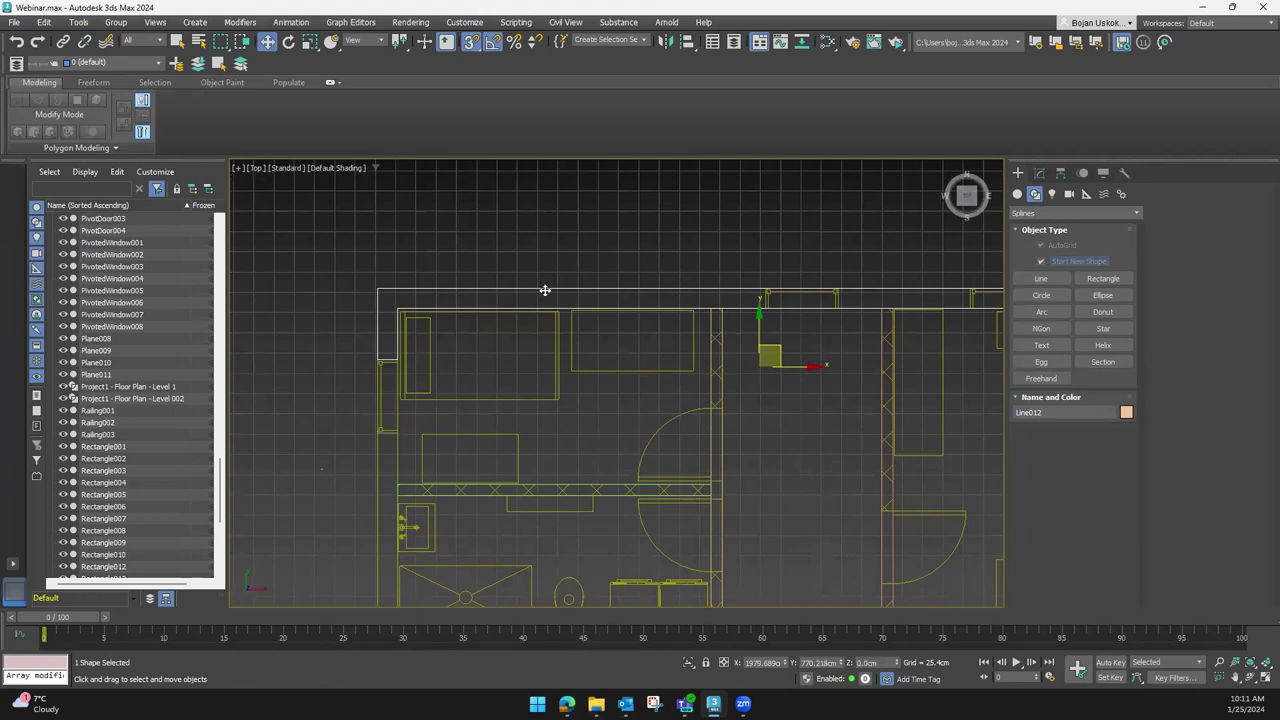
pyautogui.scroll(1, 408, 288)
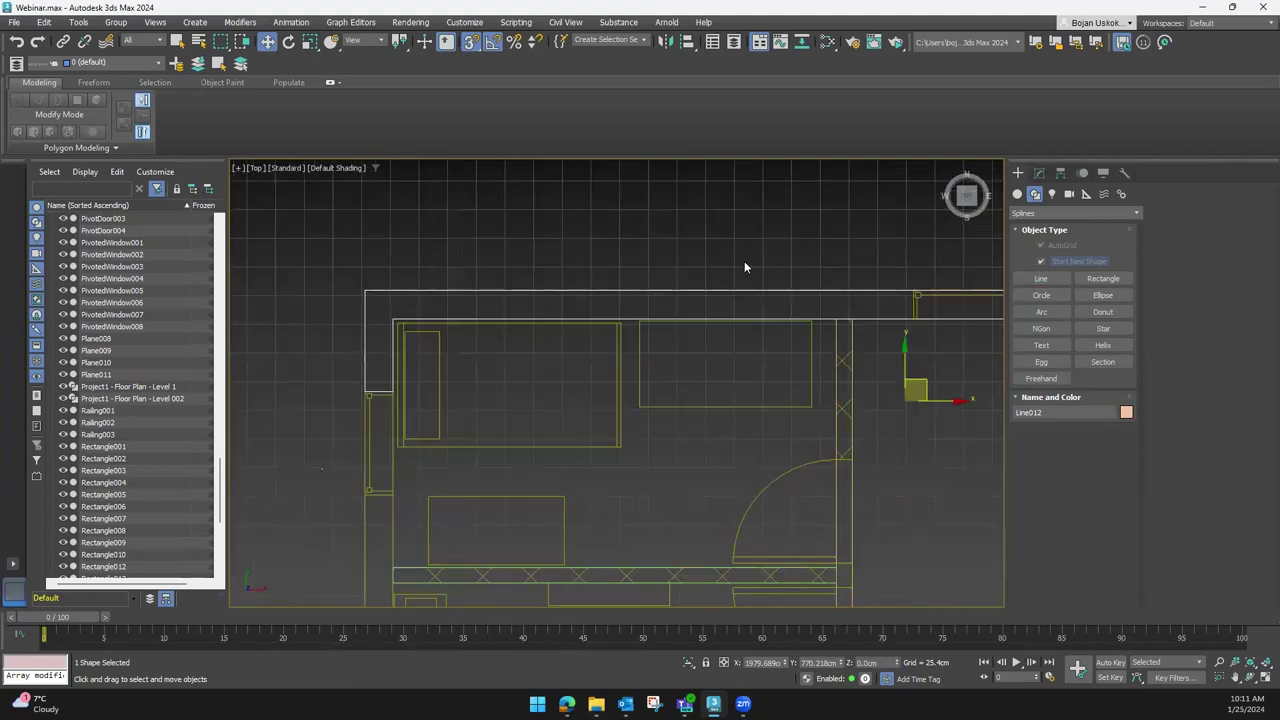
pyautogui.click(1039, 174)
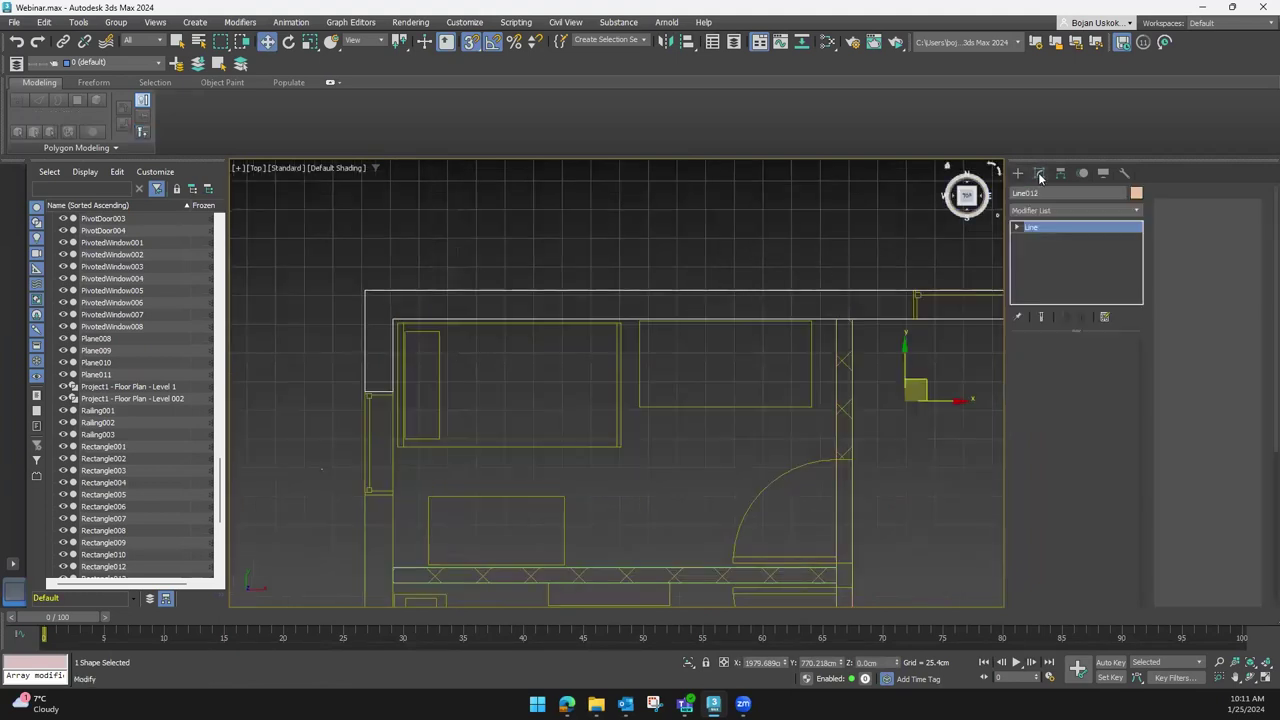
# Convert Line012 to an Editable Poly from the quad menu's Convert To options
pyautogui.moveTo(740, 317); pyautogui.dragTo(695, 326, button='middle')
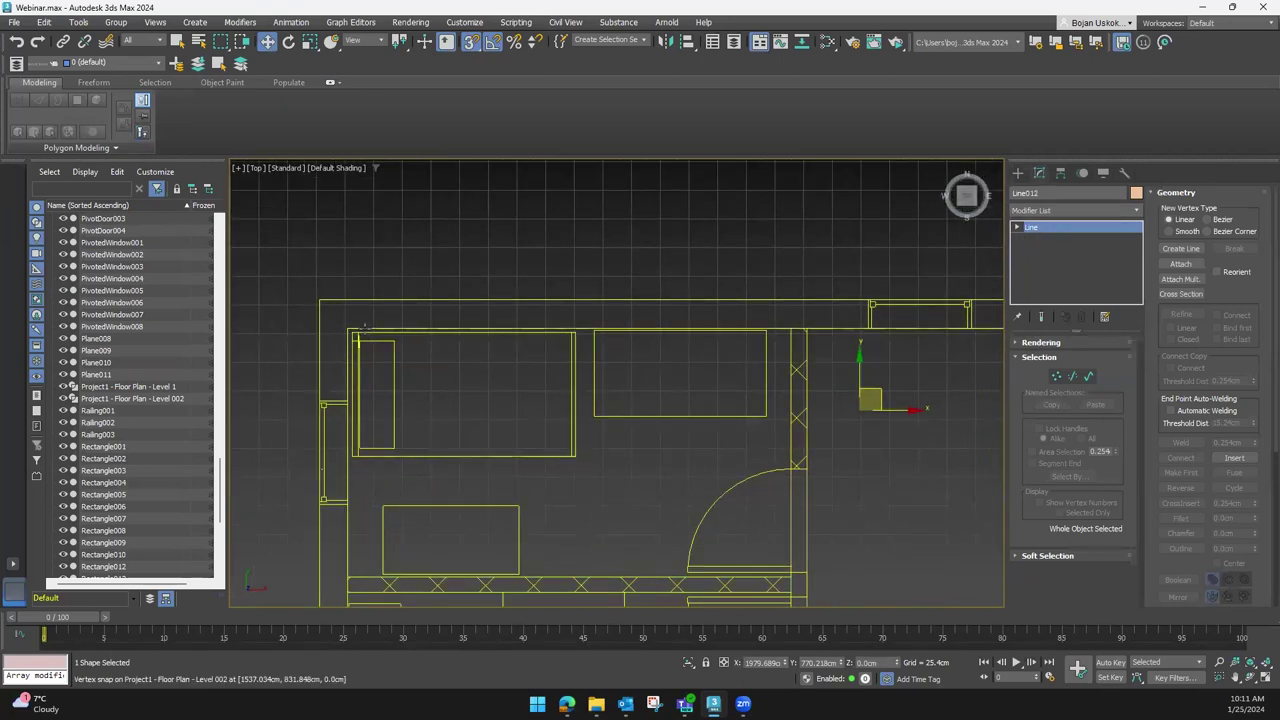
pyautogui.scroll(2, 338, 297)
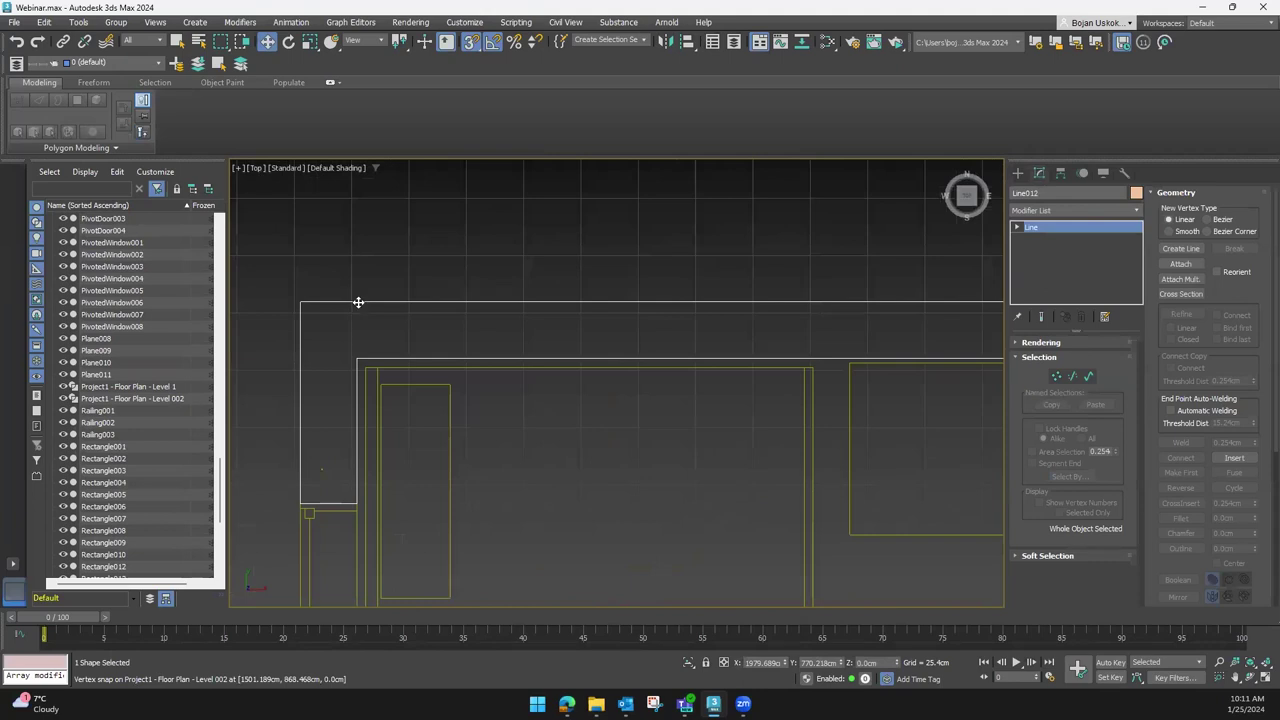
pyautogui.moveTo(445, 318); pyautogui.dragTo(497, 304, button='middle')
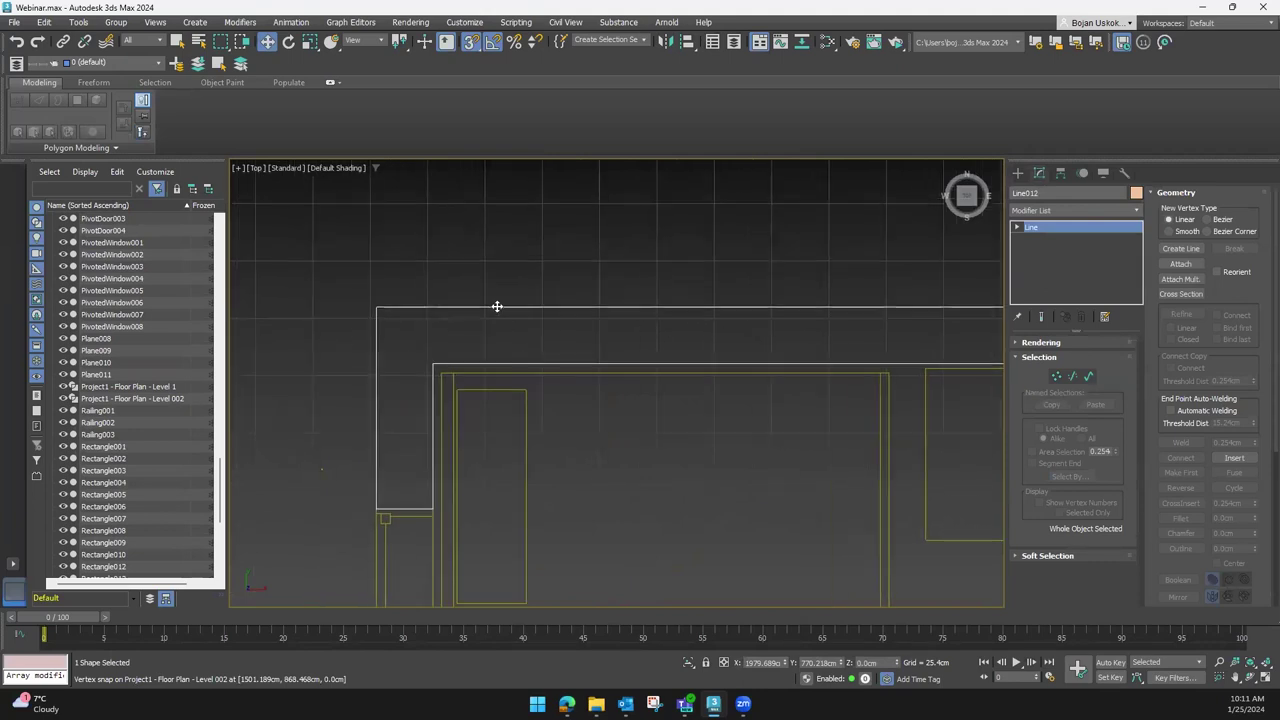
pyautogui.rightClick(497, 305)
pyautogui.moveTo(550, 469)
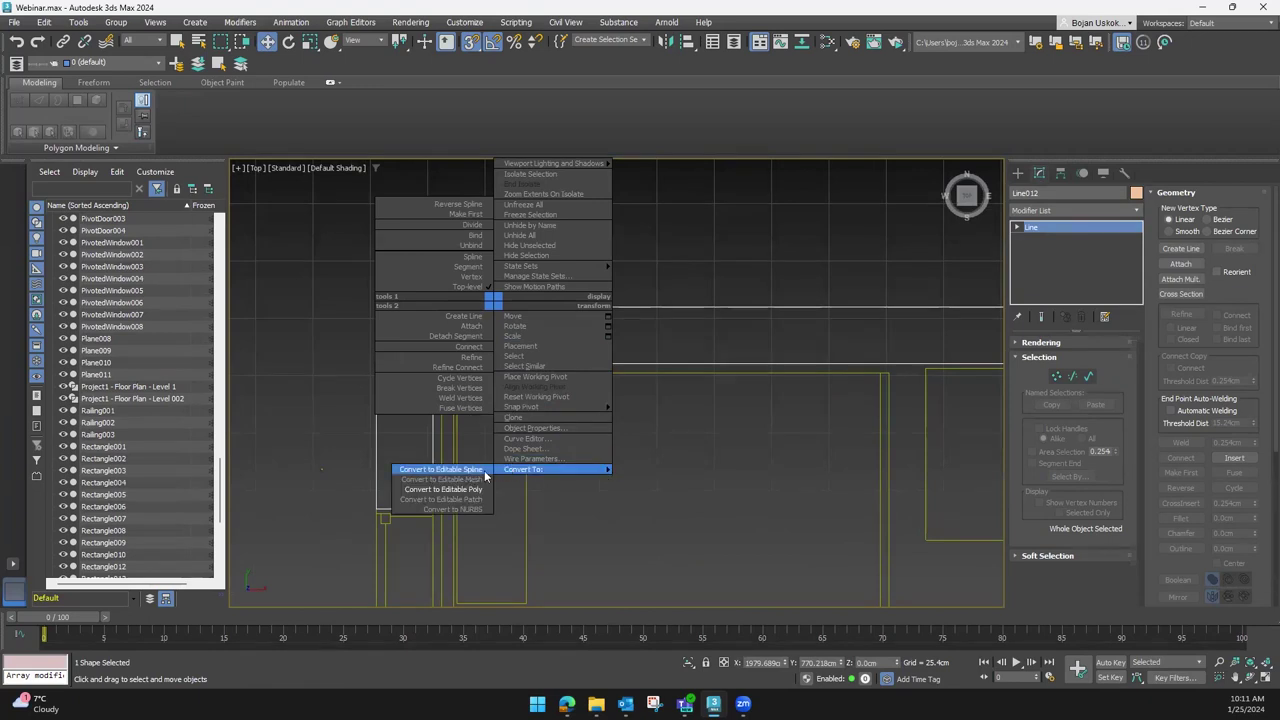
pyautogui.click(463, 490)
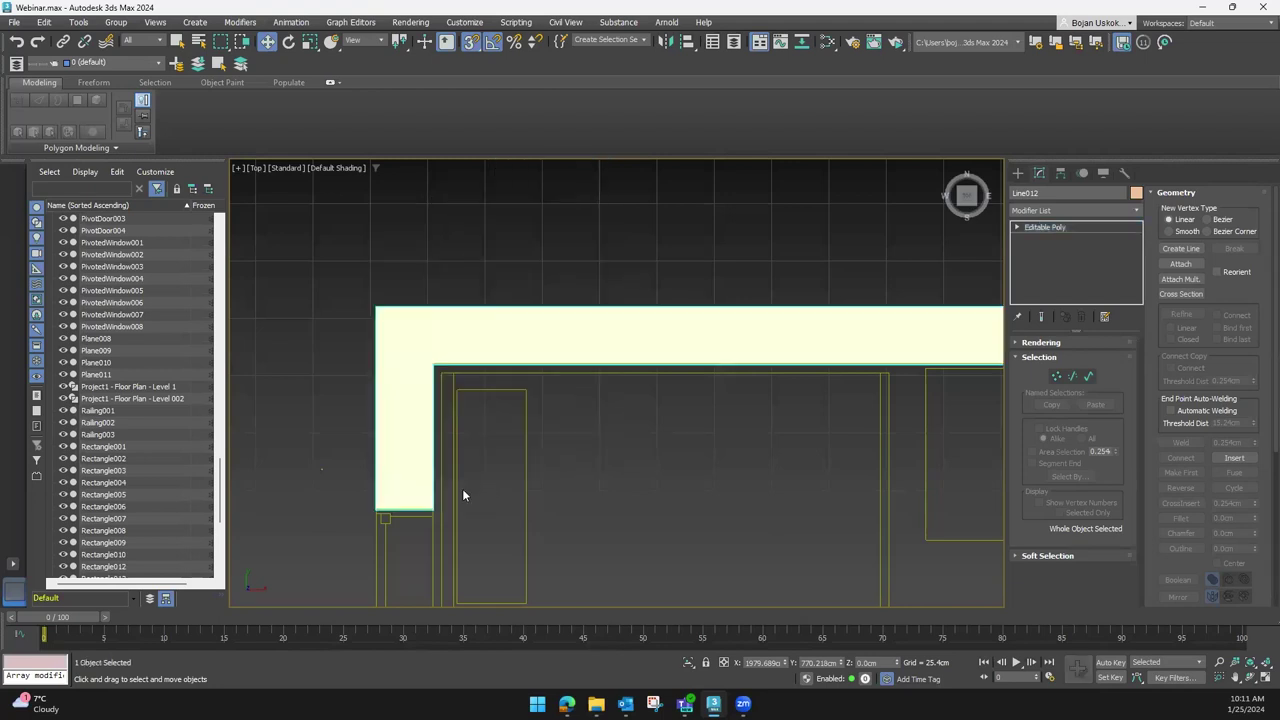
pyautogui.scroll(-2, 513, 379)
pyautogui.scroll(-2, 580, 417)
# Orbit to a 3D view of Line012 and switch to Polygon sub-object level
pyautogui.moveTo(617, 490)
pyautogui.keyDown('alt'); pyautogui.mouseDown(button='middle')
pyautogui.moveTo(632, 323)
pyautogui.moveTo(437, 404)
pyautogui.mouseUp(button='middle'); pyautogui.keyUp('alt')
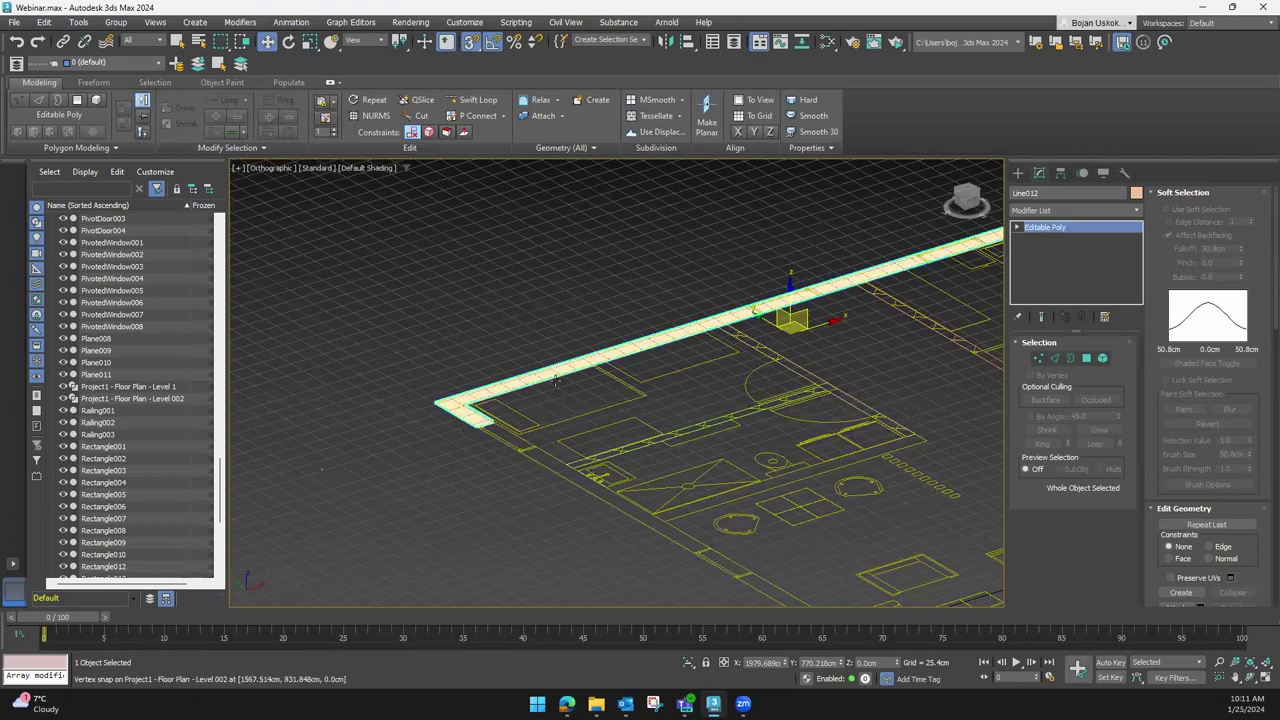
pyautogui.moveTo(694, 343)
pyautogui.mouseDown(button='middle')
pyautogui.moveTo(896, 327)
pyautogui.moveTo(667, 393)
pyautogui.moveTo(637, 449)
pyautogui.moveTo(614, 400)
pyautogui.moveTo(606, 262)
pyautogui.moveTo(587, 338)
pyautogui.moveTo(756, 355)
pyautogui.mouseUp(button='middle')
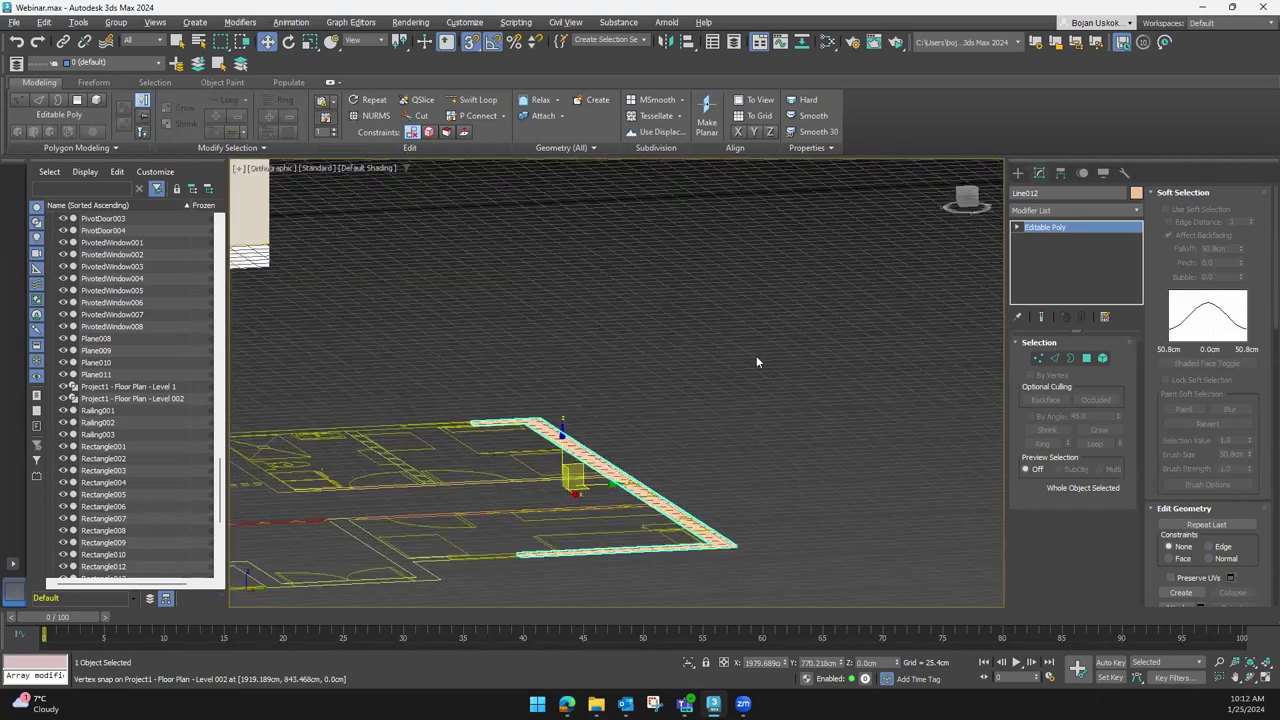
pyautogui.click(1087, 358)
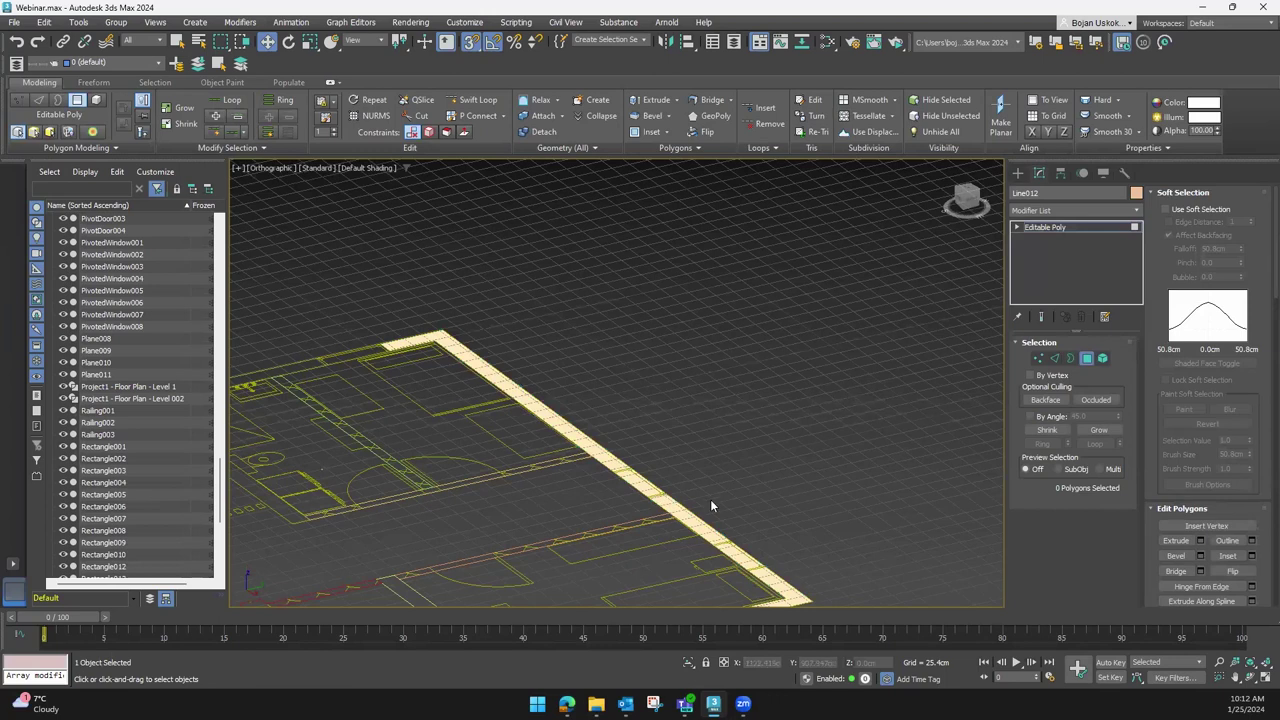
# Select Line012's wall polygon and extrude it 250 cm upward
pyautogui.click(695, 527)
pyautogui.moveTo(705, 477); pyautogui.dragTo(720, 386, button='middle')
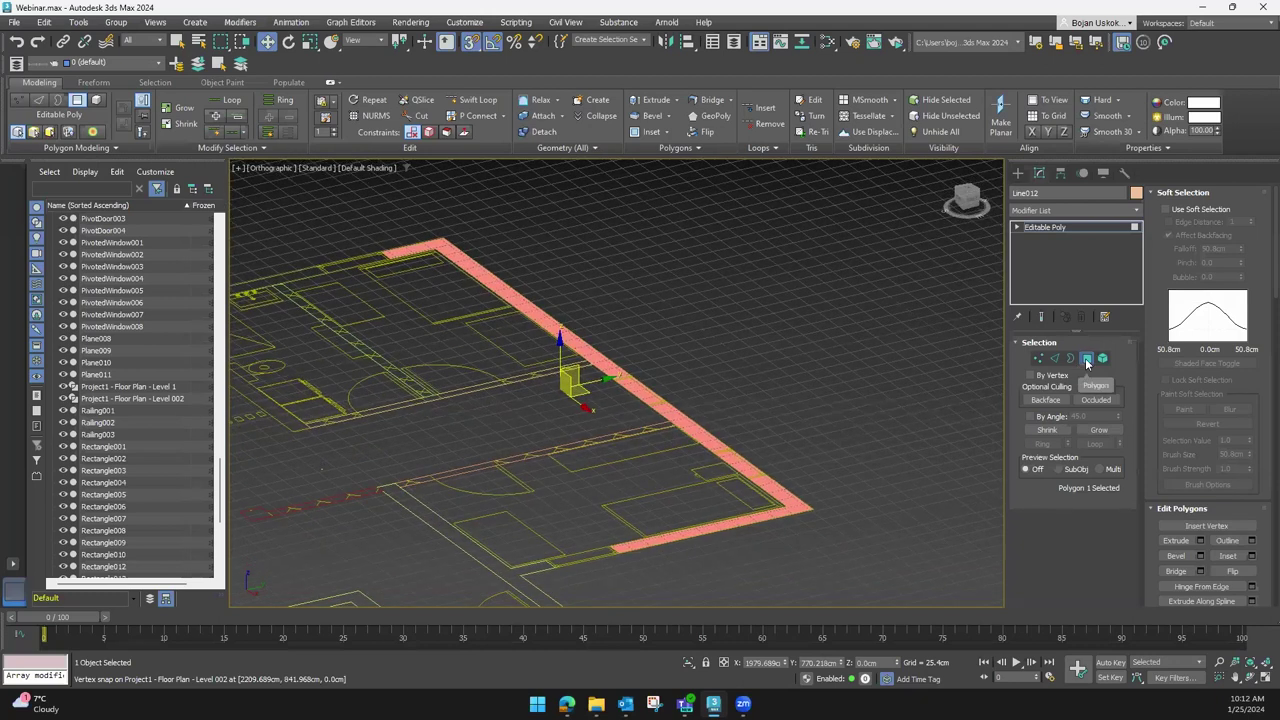
pyautogui.keyDown('alt'); pyautogui.moveTo(976, 412); pyautogui.dragTo(860, 382, button='middle'); pyautogui.keyUp('alt')
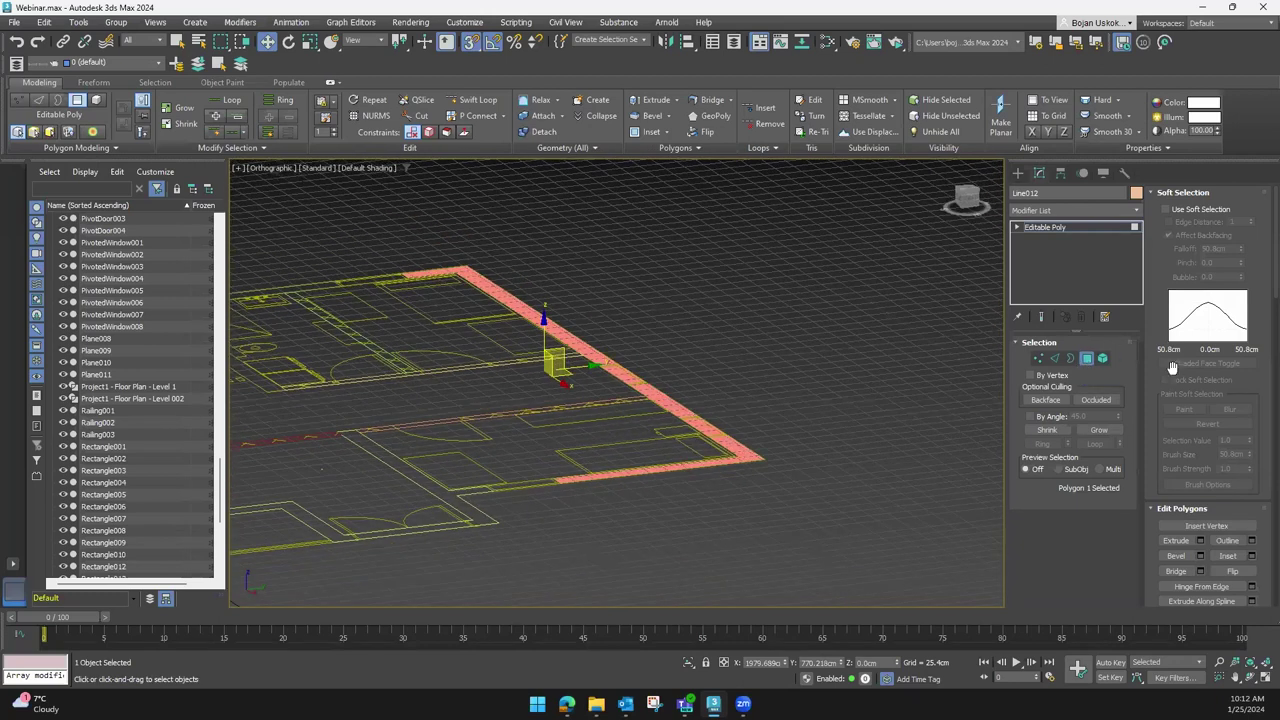
pyautogui.click(1200, 541)
pyautogui.moveTo(809, 435)
pyautogui.mouseDown(button='middle')
pyautogui.moveTo(806, 418)
pyautogui.moveTo(576, 418)
pyautogui.moveTo(649, 409)
pyautogui.mouseUp(button='middle')
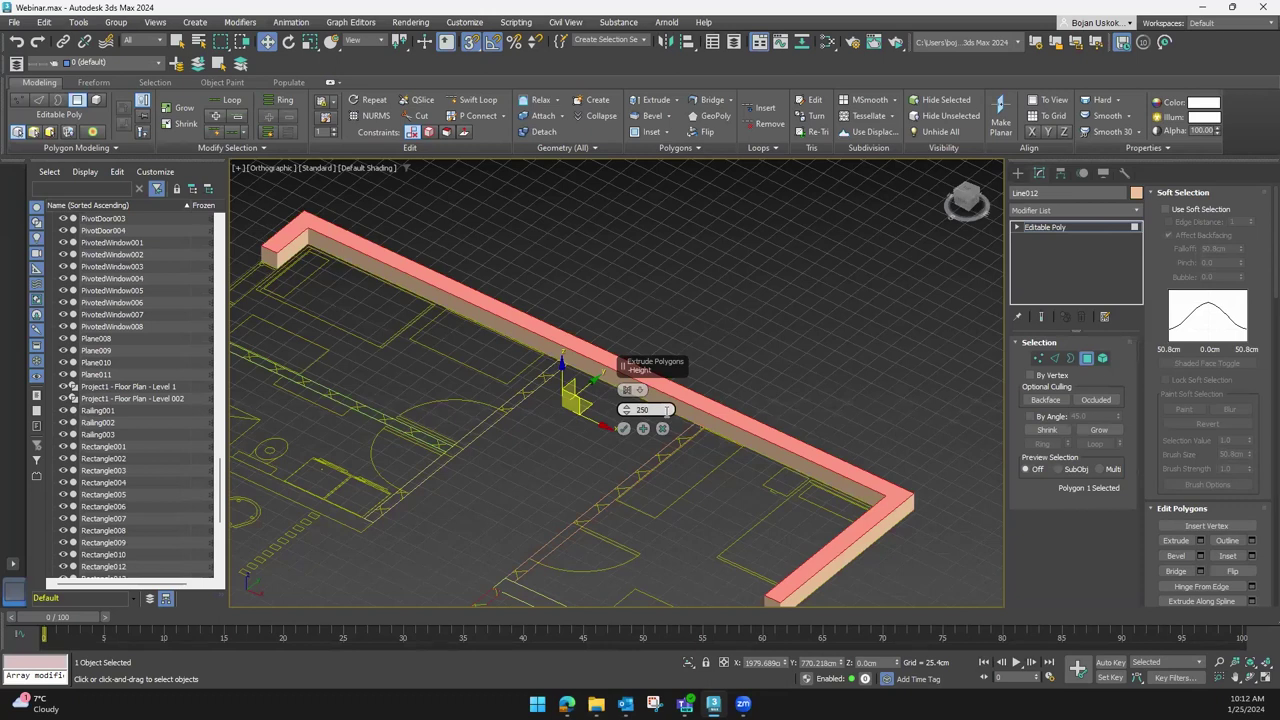
pyautogui.press('Return')
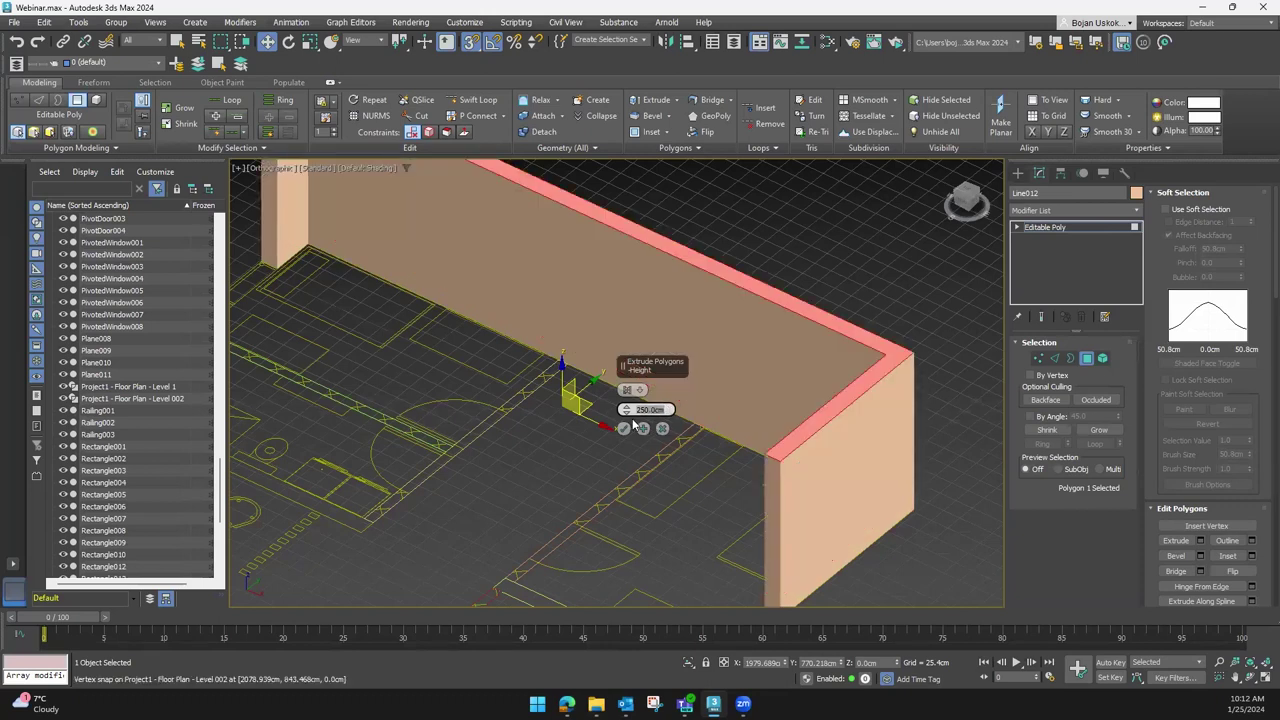
pyautogui.click(624, 428)
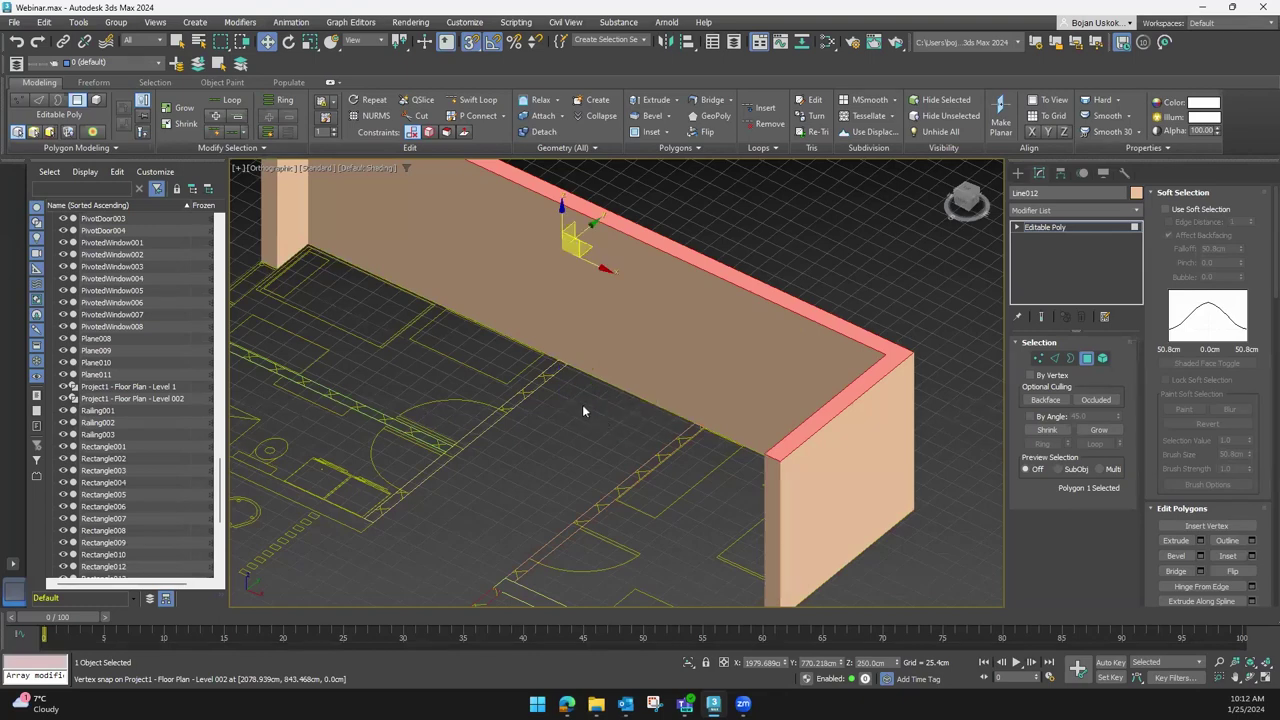
pyautogui.scroll(-5, 585, 409)
pyautogui.scroll(4, 470, 385)
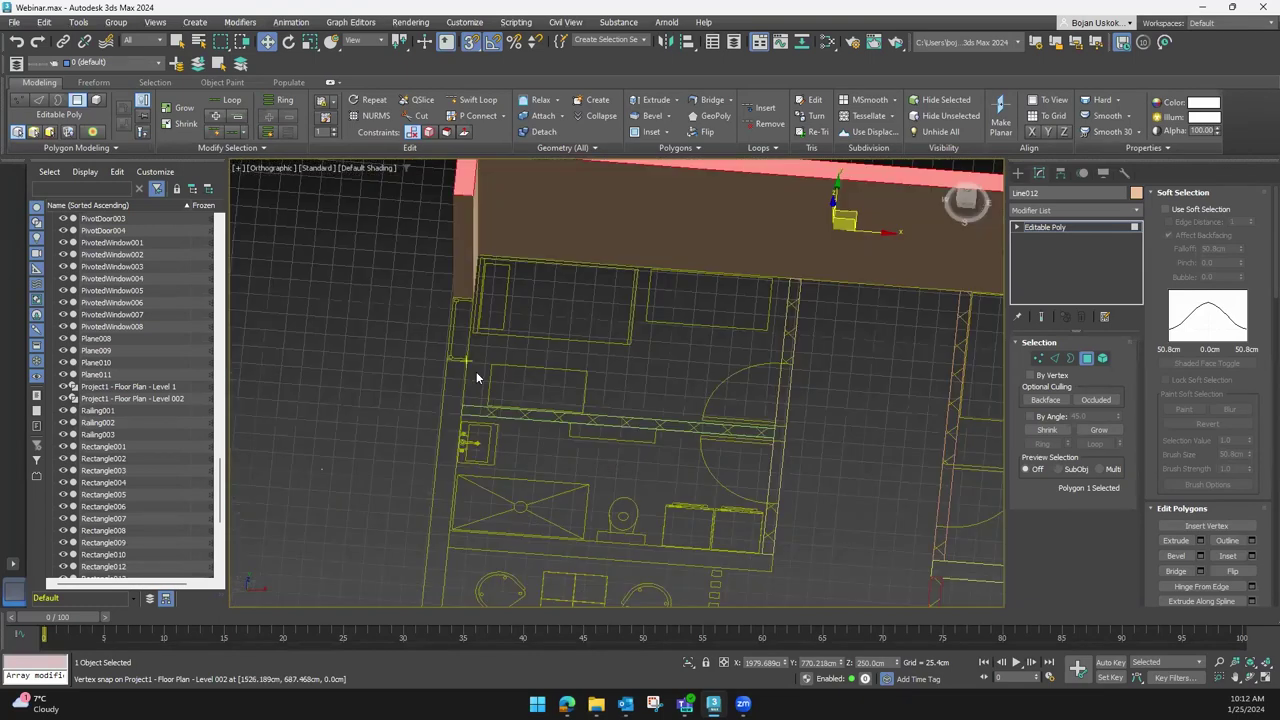
pyautogui.scroll(-3, 490, 370)
pyautogui.moveTo(500, 366)
pyautogui.mouseDown(button='middle')
pyautogui.moveTo(437, 302)
pyautogui.moveTo(834, 291)
pyautogui.moveTo(709, 368)
pyautogui.moveTo(580, 351)
pyautogui.moveTo(800, 363)
pyautogui.moveTo(551, 283)
pyautogui.moveTo(493, 327)
pyautogui.moveTo(423, 271)
pyautogui.moveTo(528, 329)
pyautogui.moveTo(18, 48)
pyautogui.mouseUp(button='middle')
# Undo the 250 cm wall extrusion so Line012 is flat again
pyautogui.click(1018, 173)
pyautogui.click(18, 46)
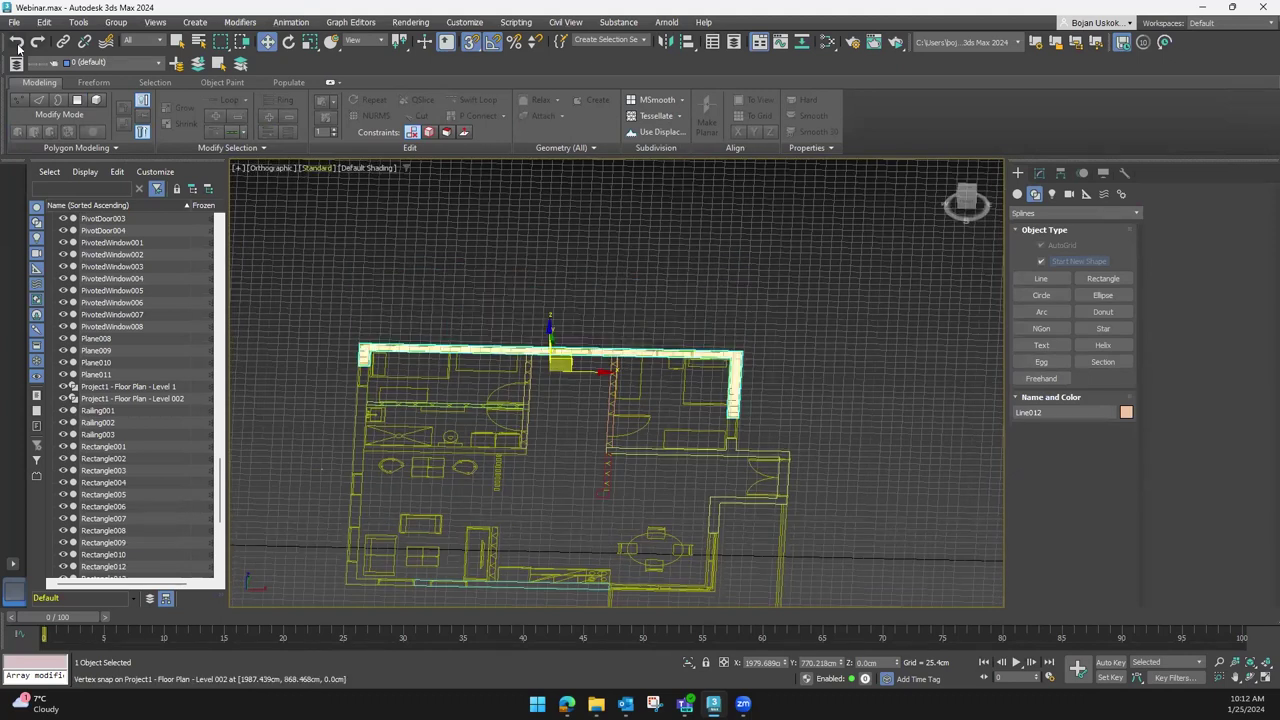
pyautogui.moveTo(485, 295)
pyautogui.keyDown('alt'); pyautogui.mouseDown(button='middle')
pyautogui.moveTo(474, 314)
pyautogui.moveTo(520, 330)
pyautogui.mouseUp(button='middle'); pyautogui.keyUp('alt')
pyautogui.scroll(3, 640, 430)
pyautogui.scroll(5, 640, 430)
# Attach the bottom, vertical and other interior wall outlines to Line012
pyautogui.click(1039, 173)
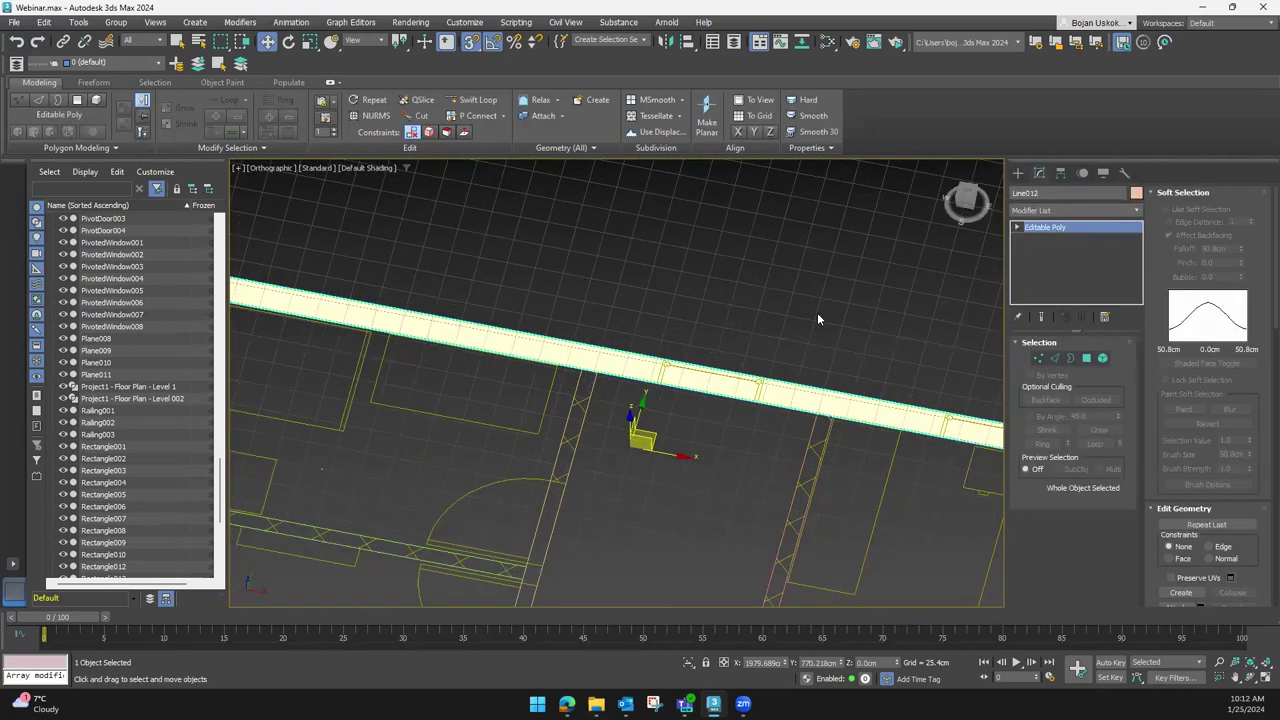
pyautogui.scroll(-5, 814, 318)
pyautogui.scroll(1, 700, 263)
pyautogui.scroll(-1, 757, 280)
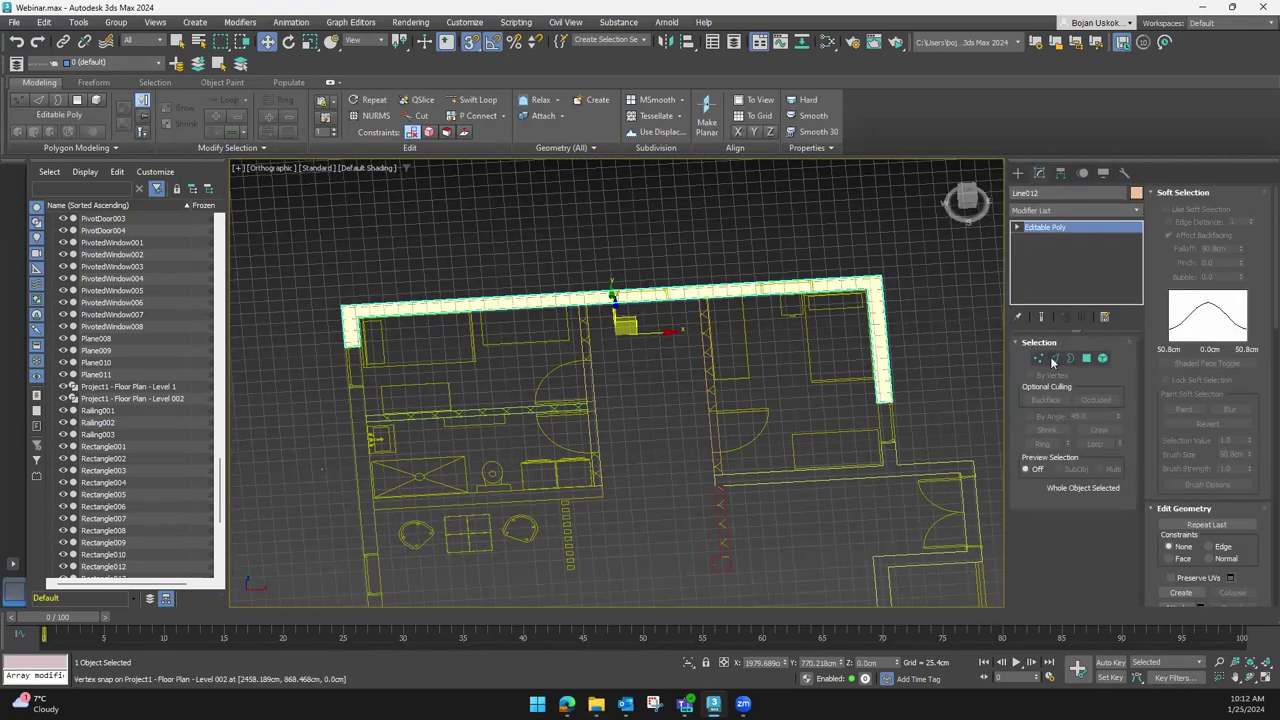
pyautogui.scroll(-2, 1216, 376)
pyautogui.scroll(-2, 1213, 384)
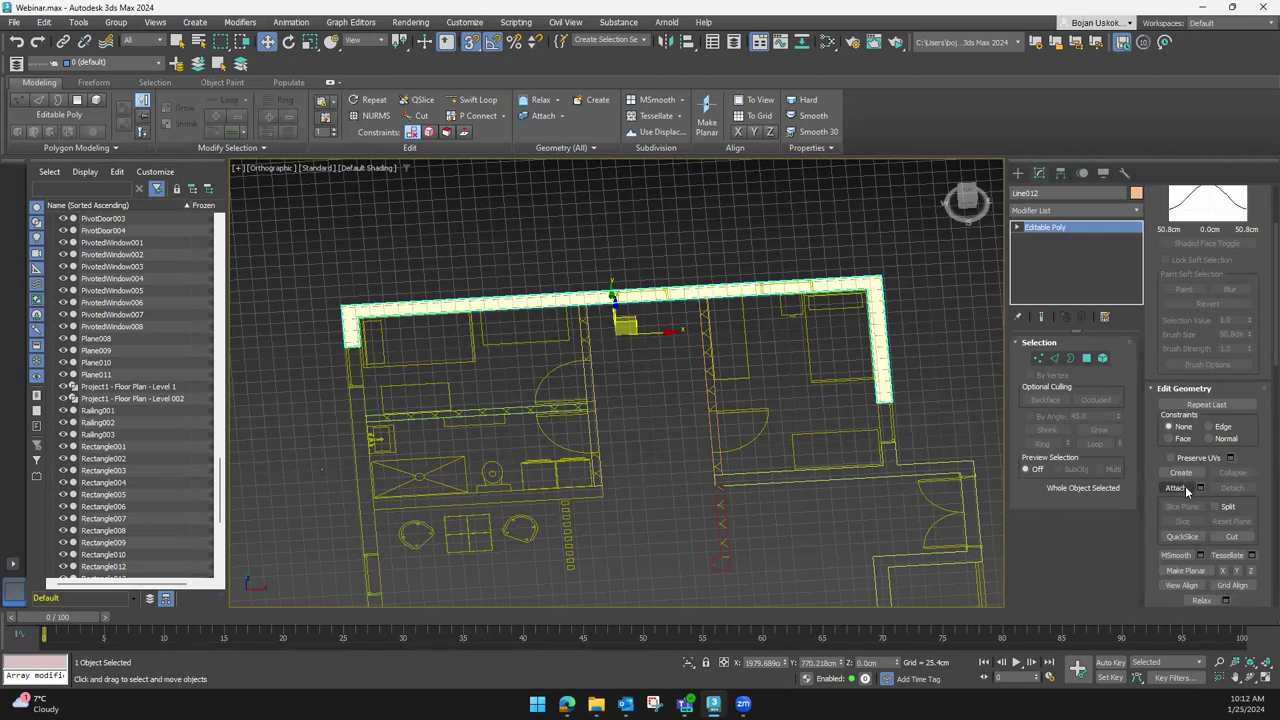
pyautogui.click(1176, 487)
pyautogui.moveTo(743, 449)
pyautogui.mouseDown(button='middle')
pyautogui.moveTo(668, 425)
pyautogui.moveTo(679, 402)
pyautogui.mouseUp(button='middle')
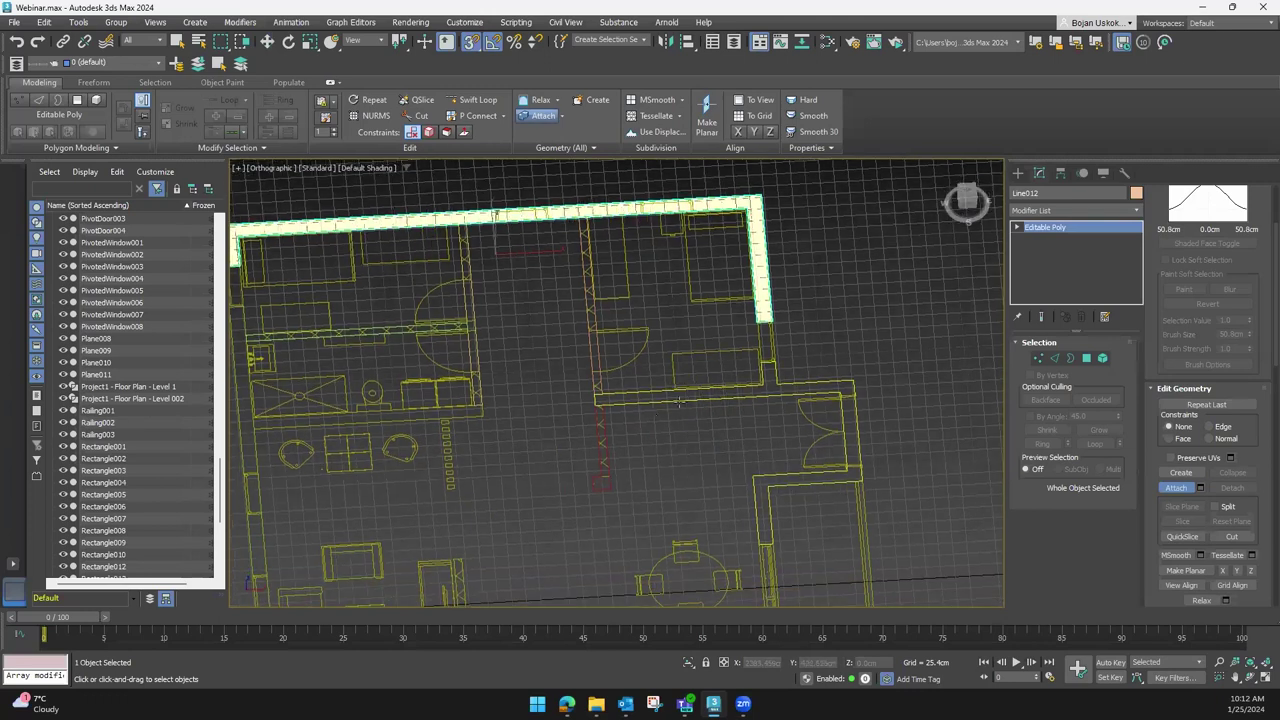
pyautogui.moveTo(538, 444)
pyautogui.keyDown('alt'); pyautogui.mouseDown(button='middle')
pyautogui.moveTo(383, 352)
pyautogui.moveTo(576, 540)
pyautogui.mouseUp(button='middle'); pyautogui.keyUp('alt')
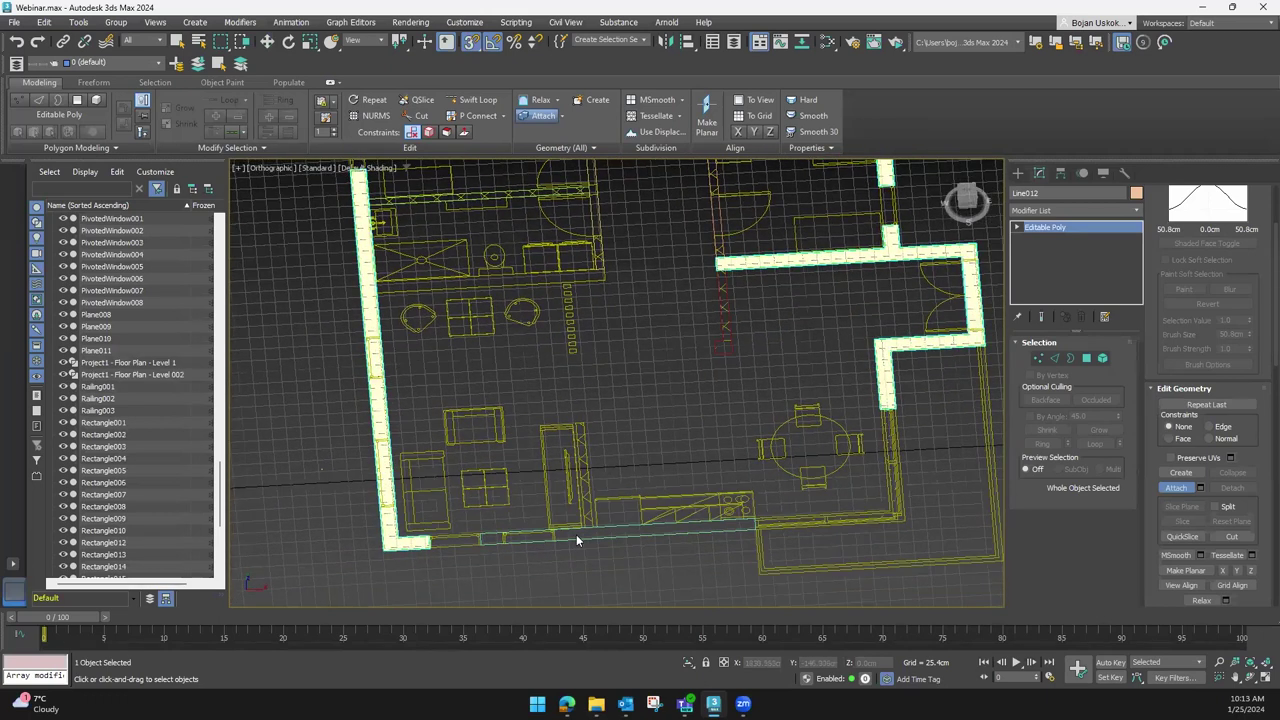
pyautogui.click(580, 536)
pyautogui.moveTo(645, 505)
pyautogui.keyDown('alt'); pyautogui.mouseDown(button='middle')
pyautogui.moveTo(600, 477)
pyautogui.moveTo(631, 371)
pyautogui.moveTo(609, 449)
pyautogui.moveTo(576, 465)
pyautogui.moveTo(337, 434)
pyautogui.moveTo(729, 331)
pyautogui.moveTo(715, 381)
pyautogui.moveTo(638, 402)
pyautogui.moveTo(542, 286)
pyautogui.mouseUp(button='middle'); pyautogui.keyUp('alt')
pyautogui.scroll(2, 404, 422)
pyautogui.click(692, 380)
pyautogui.click(481, 256)
pyautogui.moveTo(481, 256)
pyautogui.keyDown('alt'); pyautogui.mouseDown(button='middle')
pyautogui.moveTo(523, 519)
pyautogui.moveTo(537, 515)
pyautogui.moveTo(565, 431)
pyautogui.moveTo(560, 449)
pyautogui.mouseUp(button='middle'); pyautogui.keyUp('alt')
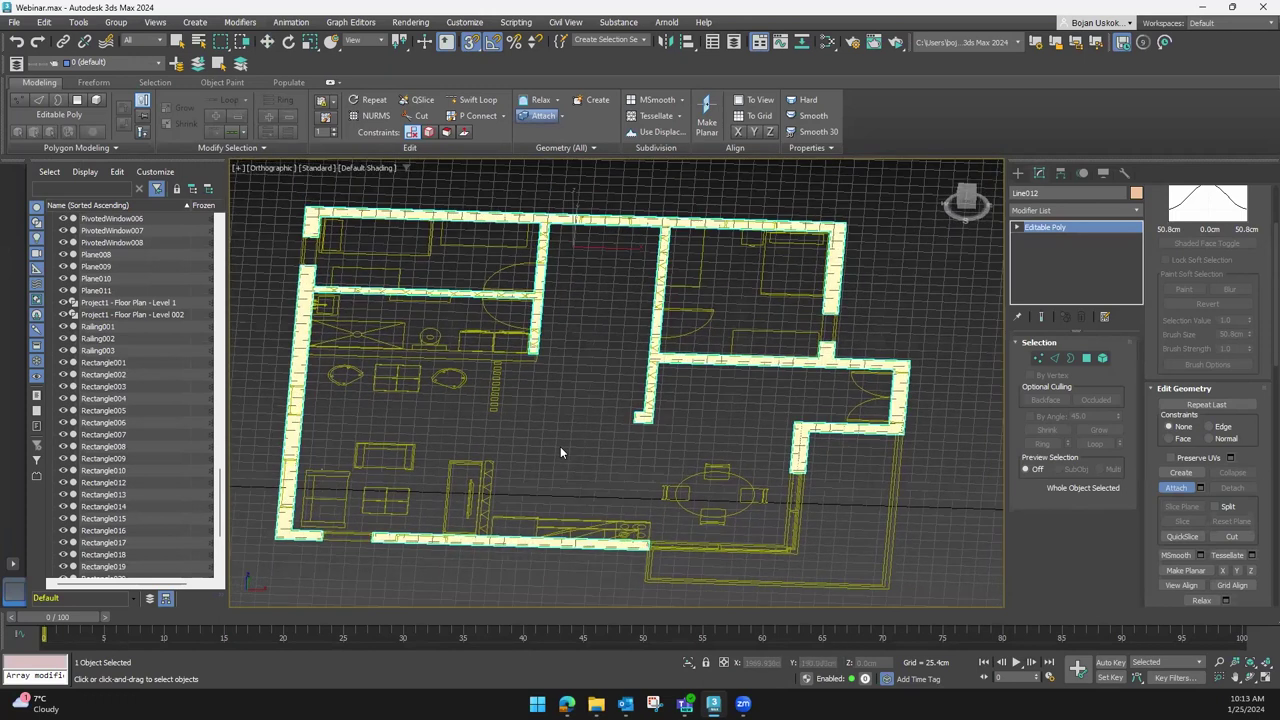
# Exit Attach and select all of Line012's merged wall outline in Element mode
pyautogui.press('w')
pyautogui.click(1084, 359)
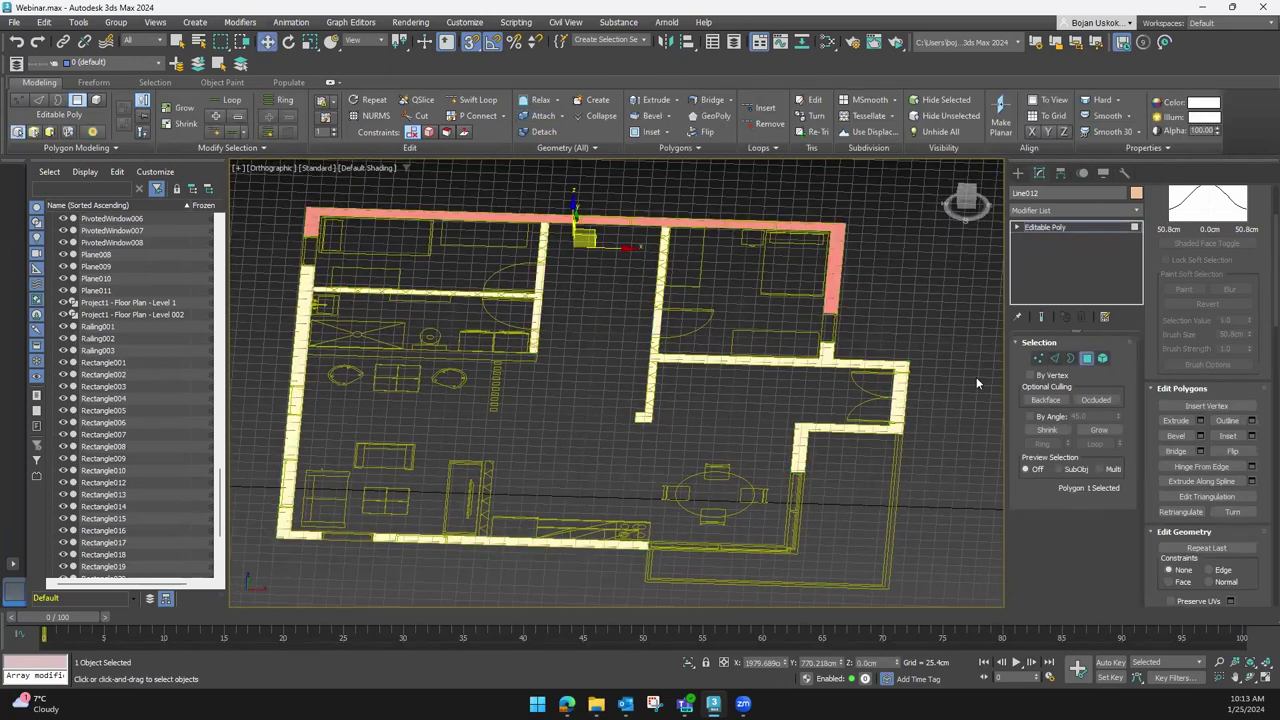
pyautogui.click(899, 392)
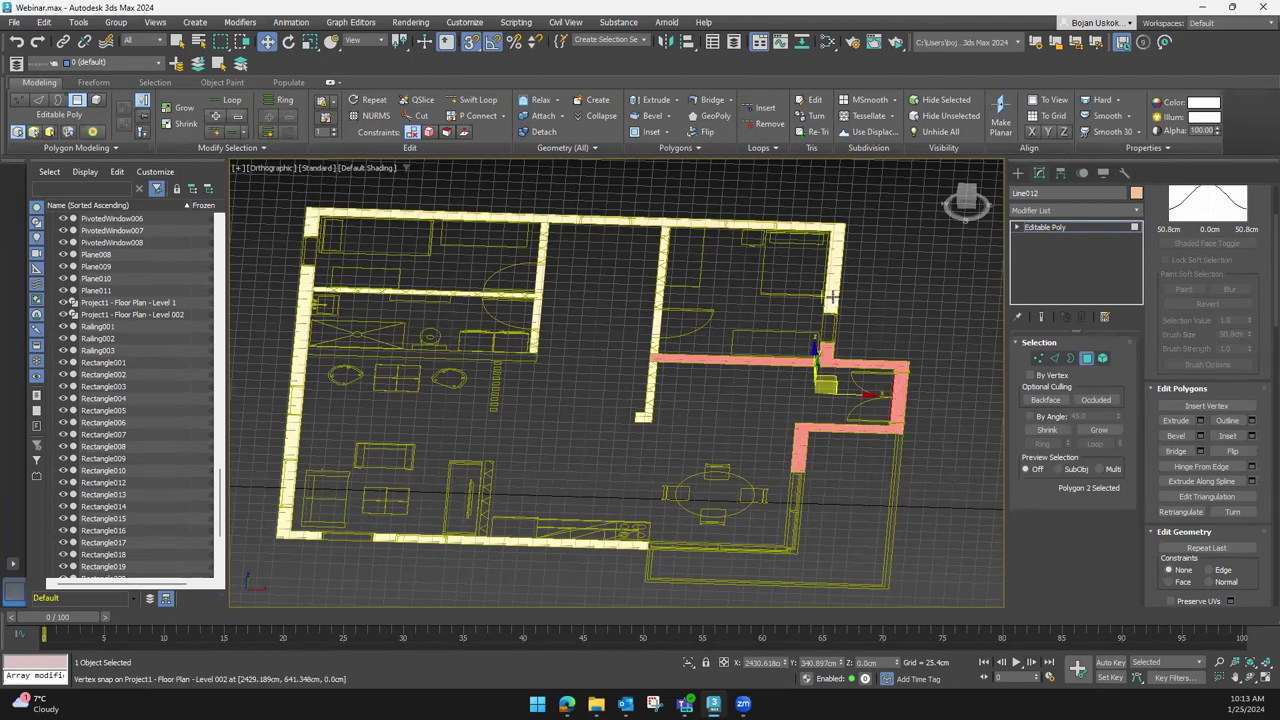
pyautogui.click(1102, 358)
pyautogui.click(838, 282)
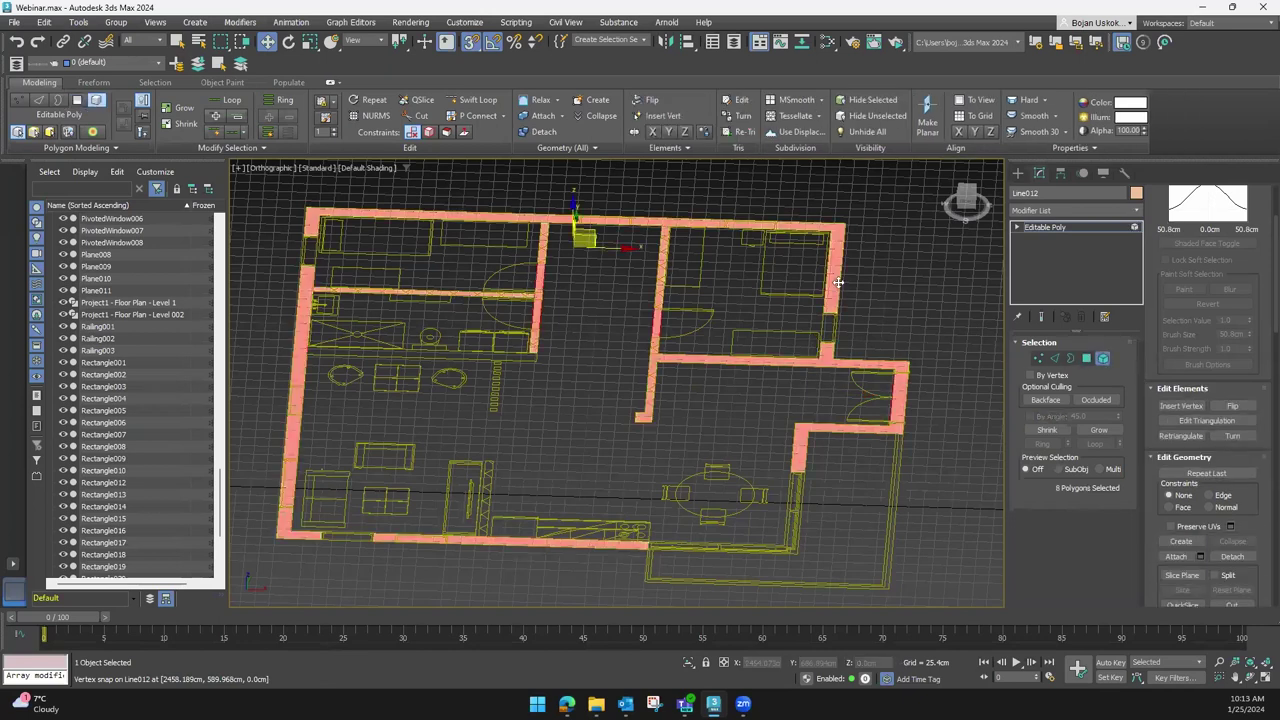
pyautogui.scroll(-3, 830, 320)
pyautogui.scroll(-2, 760, 350)
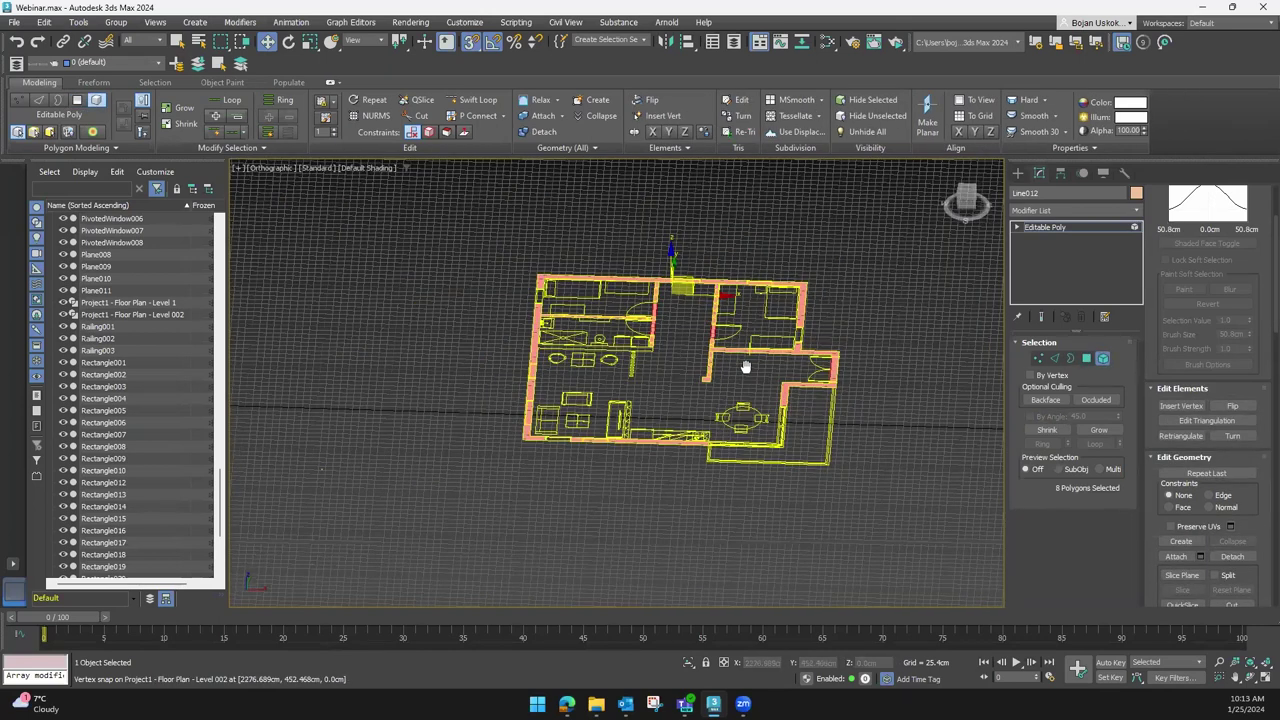
pyautogui.keyDown('alt'); pyautogui.moveTo(949, 378); pyautogui.dragTo(880, 330, button='middle'); pyautogui.keyUp('alt')
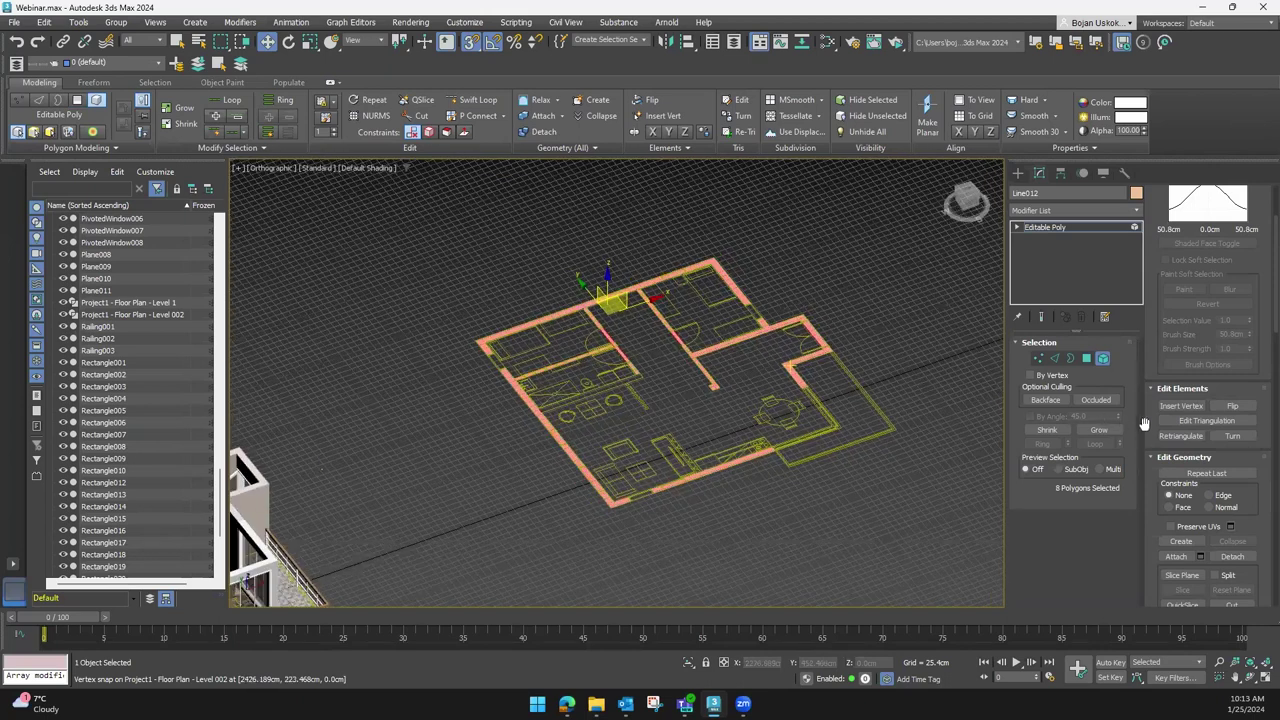
pyautogui.scroll(1, 1210, 359)
pyautogui.scroll(2, 1212, 361)
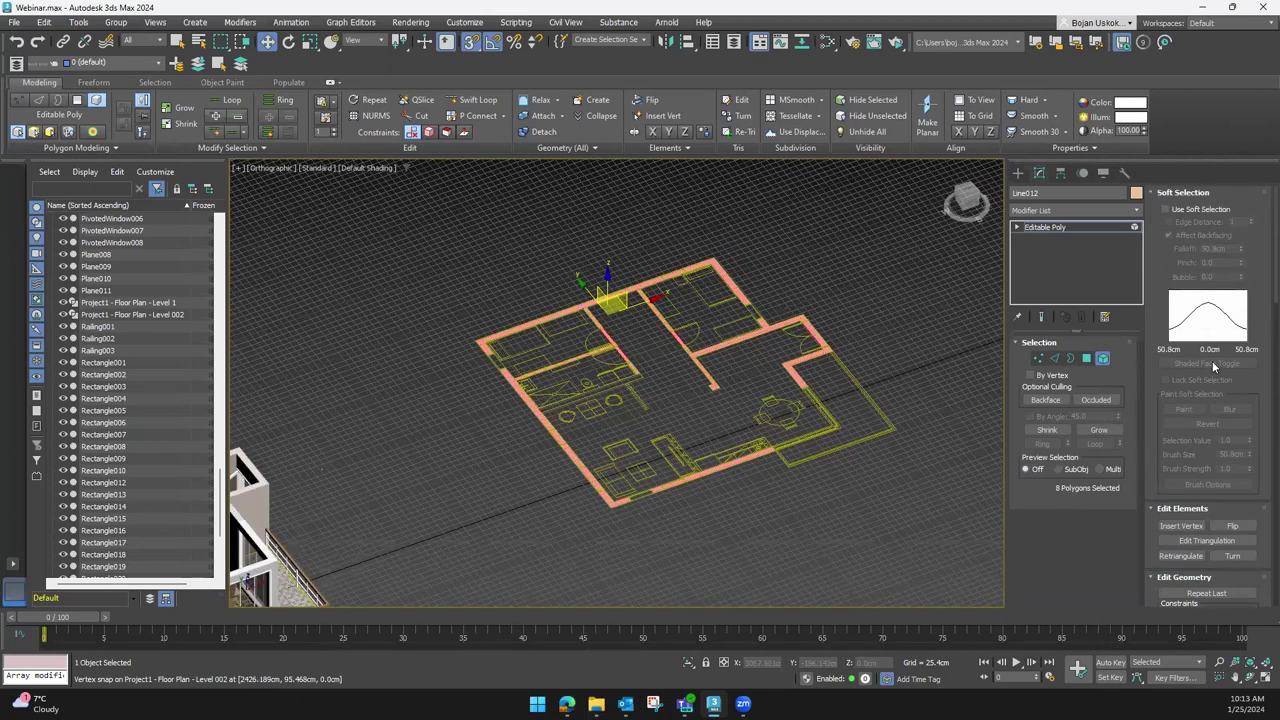
# Extrude Line012's eight wall polygons upward by 250 cm in Polygon mode
pyautogui.click(1088, 361)
pyautogui.keyDown('alt'); pyautogui.moveTo(952, 404); pyautogui.dragTo(1138, 492, button='middle'); pyautogui.keyUp('alt')
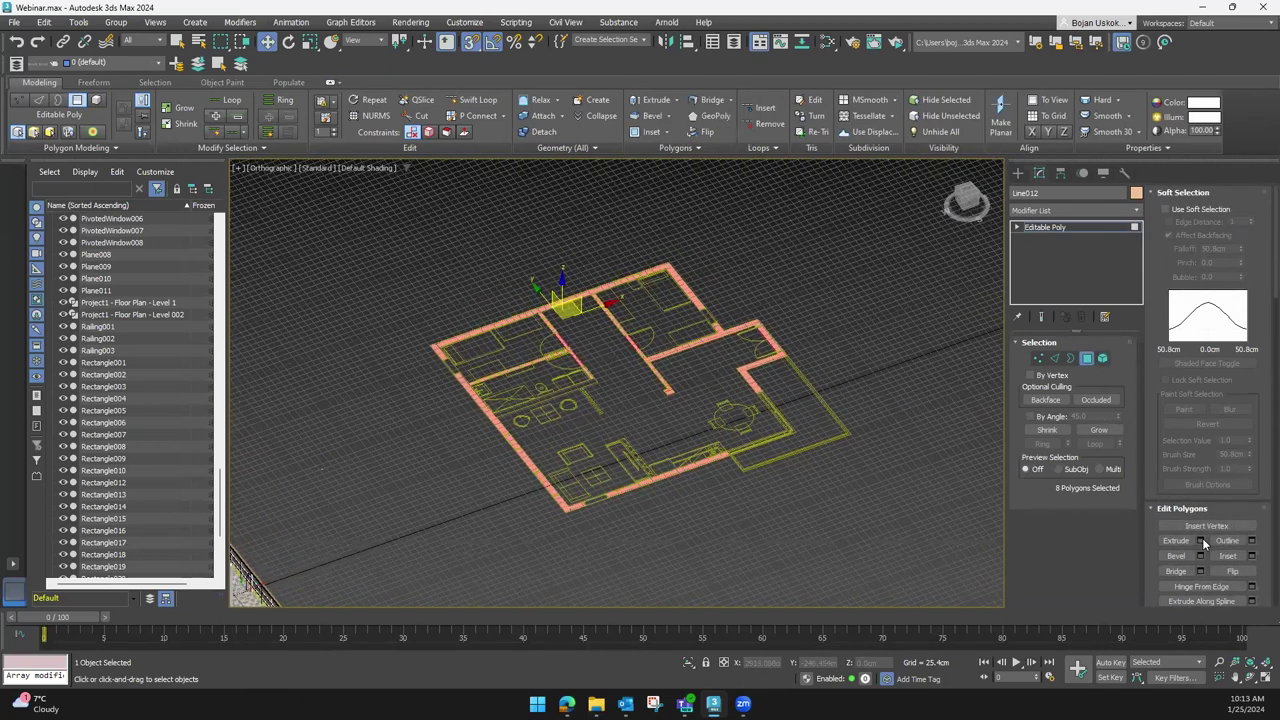
pyautogui.click(1200, 540)
pyautogui.keyDown('alt'); pyautogui.moveTo(808, 428); pyautogui.dragTo(655, 410, button='middle'); pyautogui.keyUp('alt')
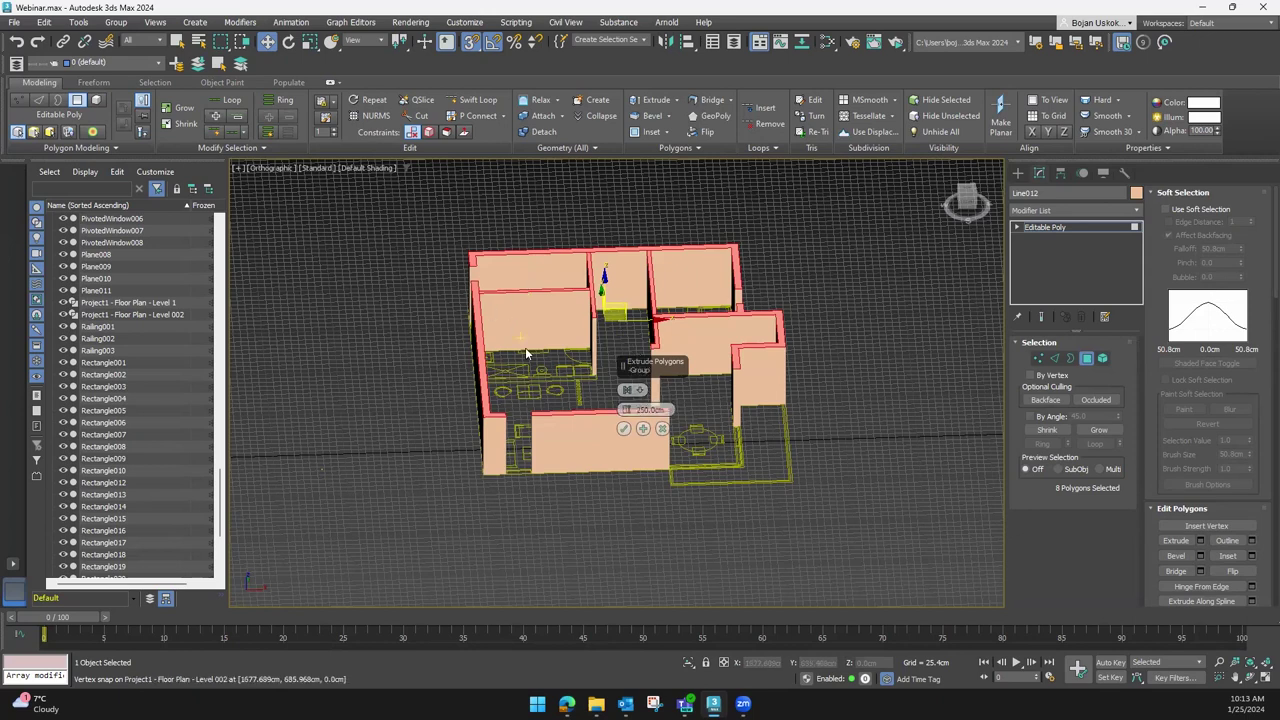
pyautogui.click(623, 429)
pyautogui.moveTo(623, 429)
pyautogui.keyDown('alt'); pyautogui.mouseDown(button='middle')
pyautogui.moveTo(543, 394)
pyautogui.moveTo(451, 379)
pyautogui.moveTo(440, 400)
pyautogui.moveTo(519, 392)
pyautogui.moveTo(525, 412)
pyautogui.moveTo(571, 367)
pyautogui.moveTo(571, 400)
pyautogui.moveTo(578, 390)
pyautogui.moveTo(537, 342)
pyautogui.moveTo(529, 464)
pyautogui.moveTo(930, 203)
pyautogui.mouseUp(button='middle'); pyautogui.keyUp('alt')
pyautogui.scroll(4, 578, 388)
pyautogui.click(1018, 173)
pyautogui.moveTo(618, 420)
pyautogui.keyDown('alt'); pyautogui.mouseDown(button='middle')
pyautogui.moveTo(563, 443)
pyautogui.moveTo(600, 430)
pyautogui.mouseUp(button='middle'); pyautogui.keyUp('alt')
# Switch to Top view, then orbit and zoom to inspect the sides of the walls
pyautogui.click(966, 197)
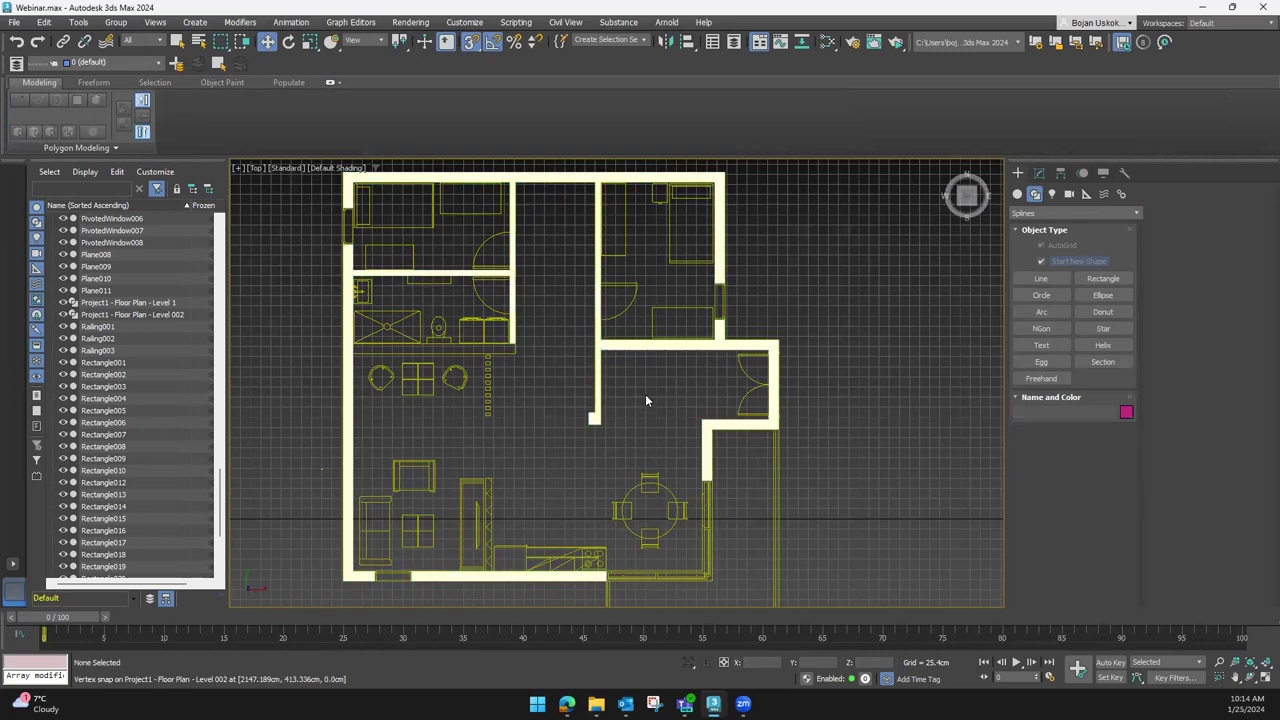
pyautogui.scroll(-2, 634, 348)
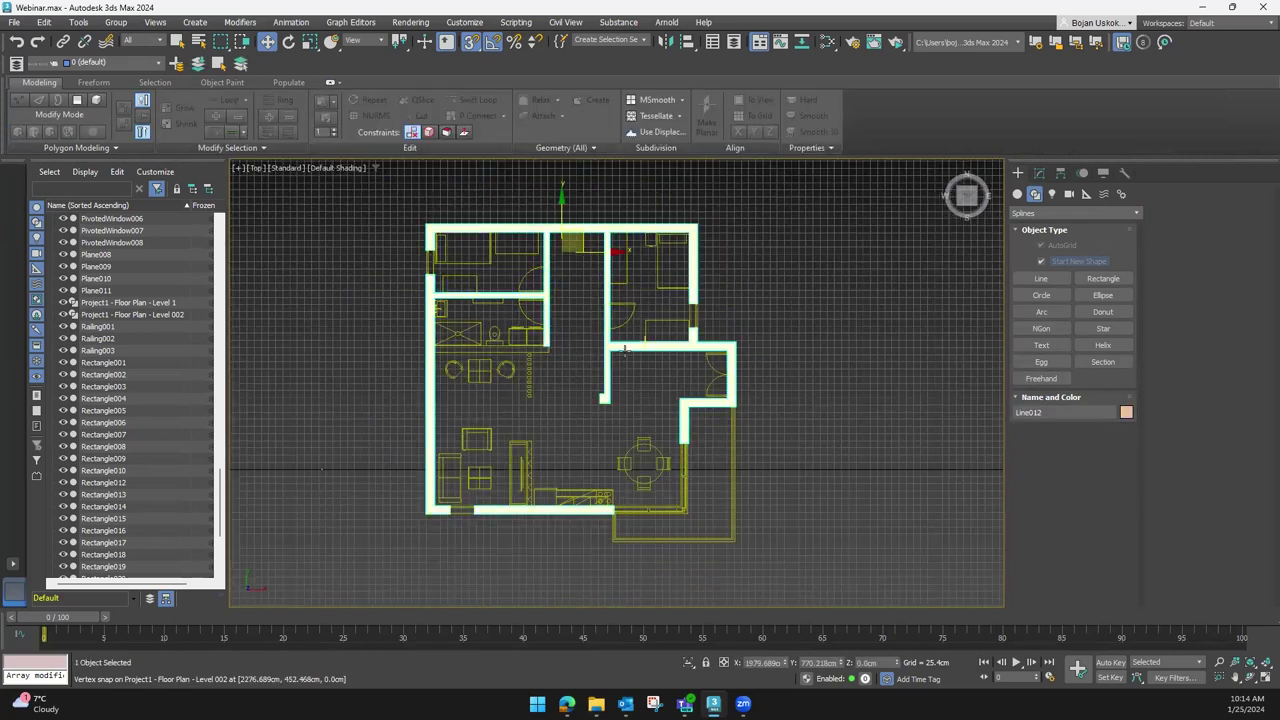
pyautogui.moveTo(549, 408); pyautogui.dragTo(551, 414, button='middle')
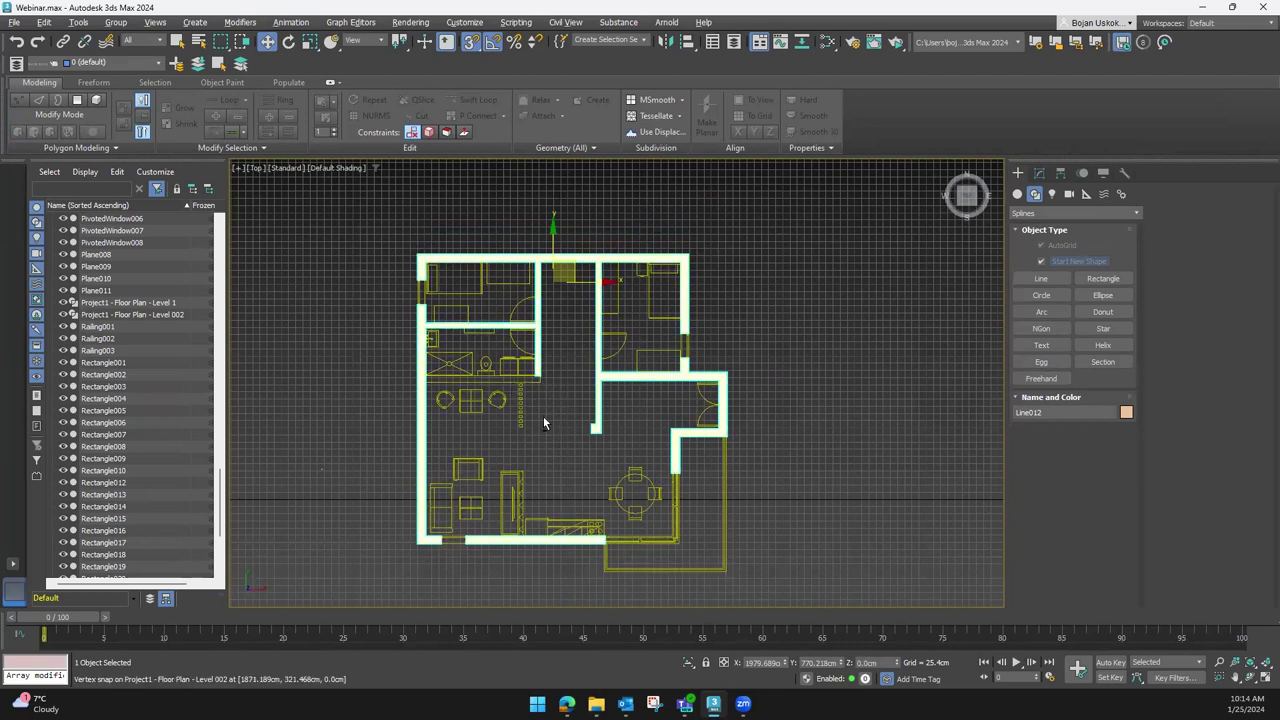
pyautogui.keyDown('alt'); pyautogui.moveTo(543, 416); pyautogui.dragTo(548, 400, button='middle'); pyautogui.keyUp('alt')
pyautogui.keyDown('alt'); pyautogui.moveTo(444, 384); pyautogui.dragTo(431, 384, button='middle'); pyautogui.keyUp('alt')
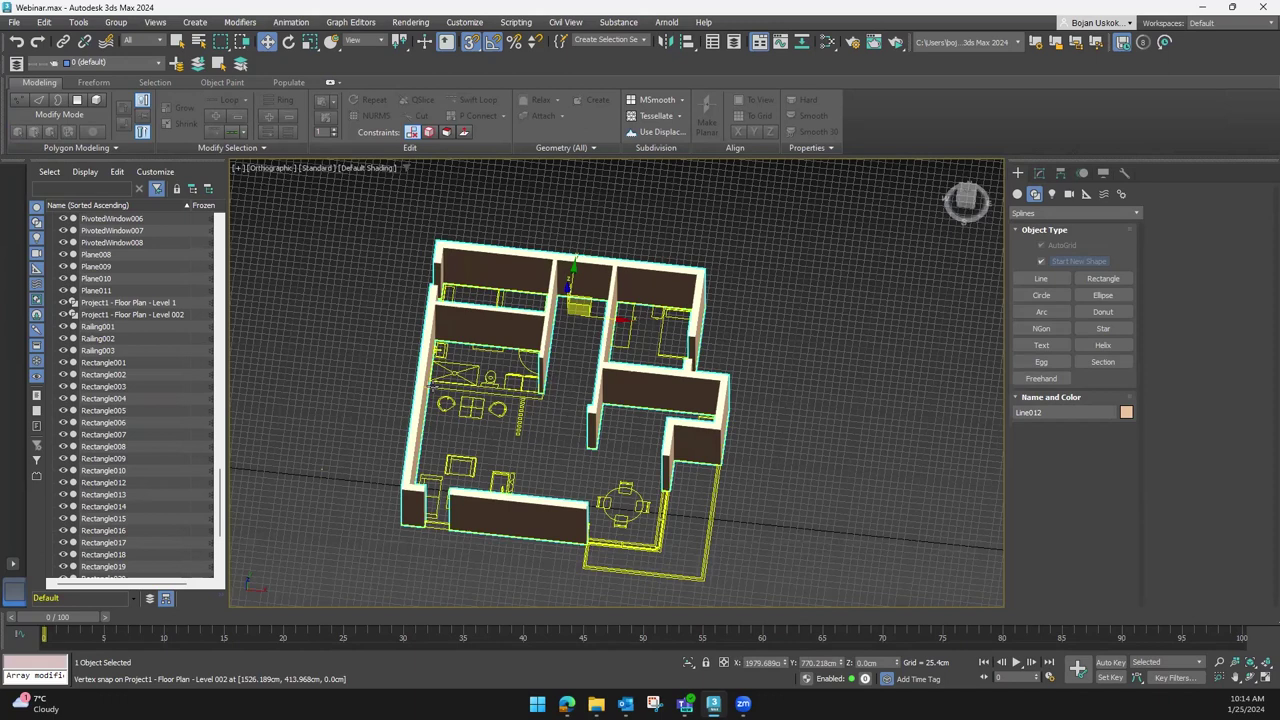
pyautogui.scroll(5, 431, 384)
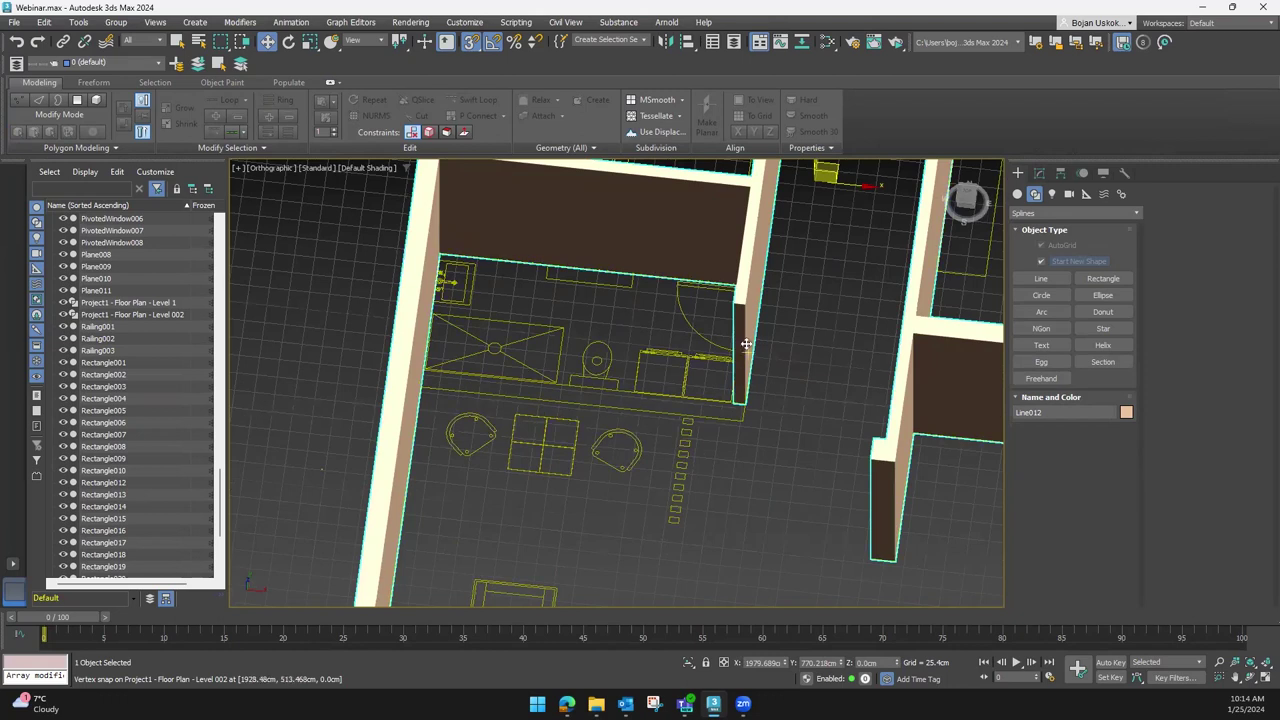
# Return to the exact Top view and deselect the wall object
pyautogui.moveTo(734, 384)
pyautogui.keyDown('alt'); pyautogui.mouseDown(button='middle')
pyautogui.moveTo(772, 352)
pyautogui.moveTo(694, 394)
pyautogui.moveTo(694, 443)
pyautogui.moveTo(972, 213)
pyautogui.mouseUp(button='middle'); pyautogui.keyUp('alt')
pyautogui.click(972, 213)
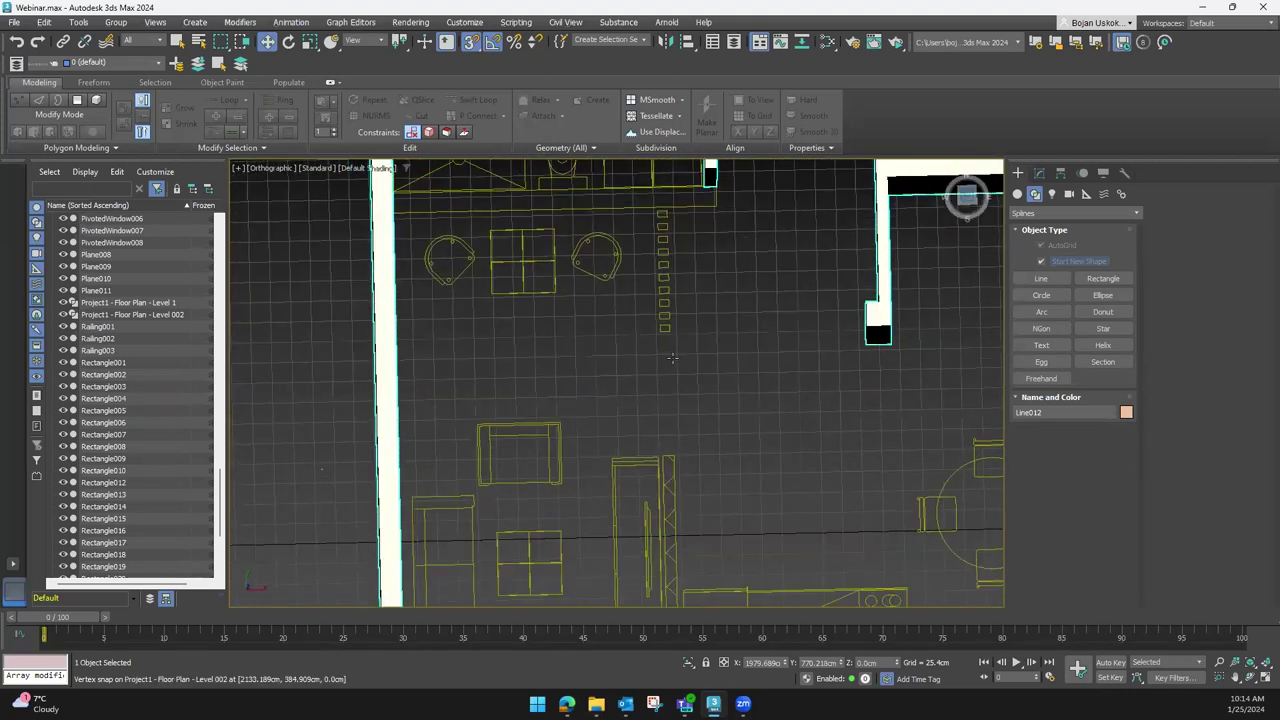
pyautogui.moveTo(613, 420); pyautogui.dragTo(692, 352, button='middle')
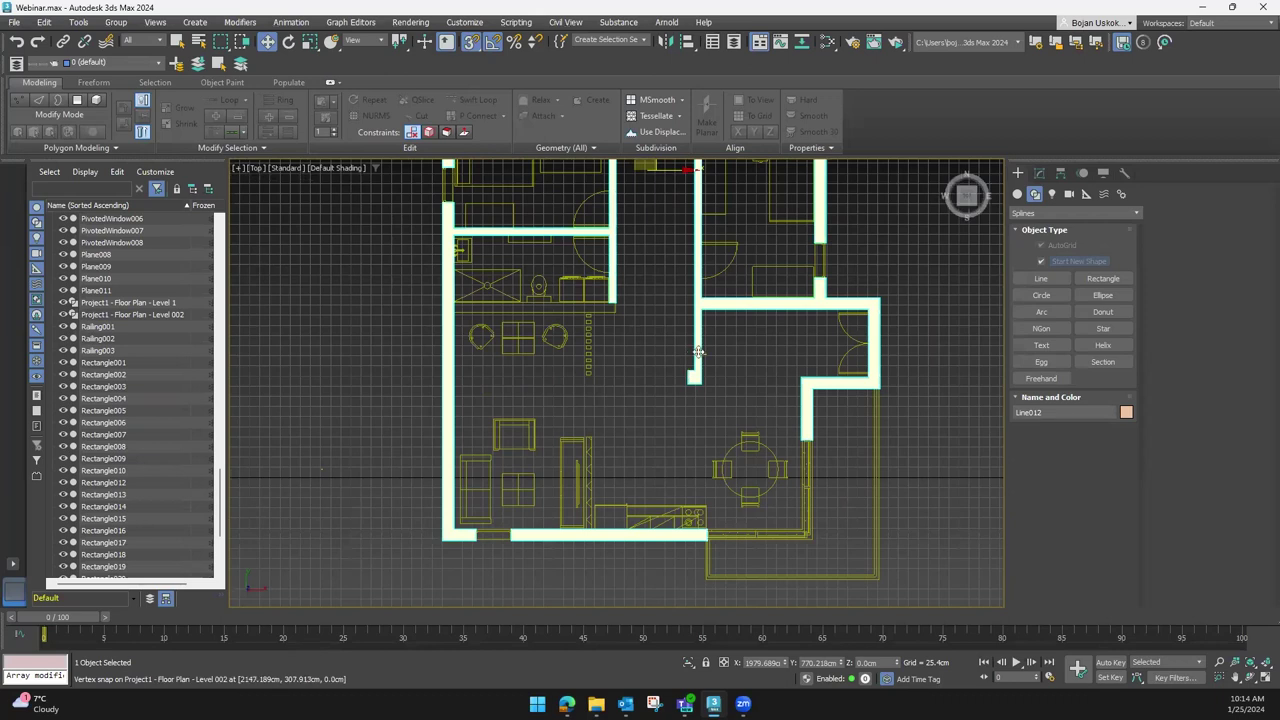
pyautogui.click(642, 405)
pyautogui.moveTo(617, 431); pyautogui.dragTo(604, 471, button='middle')
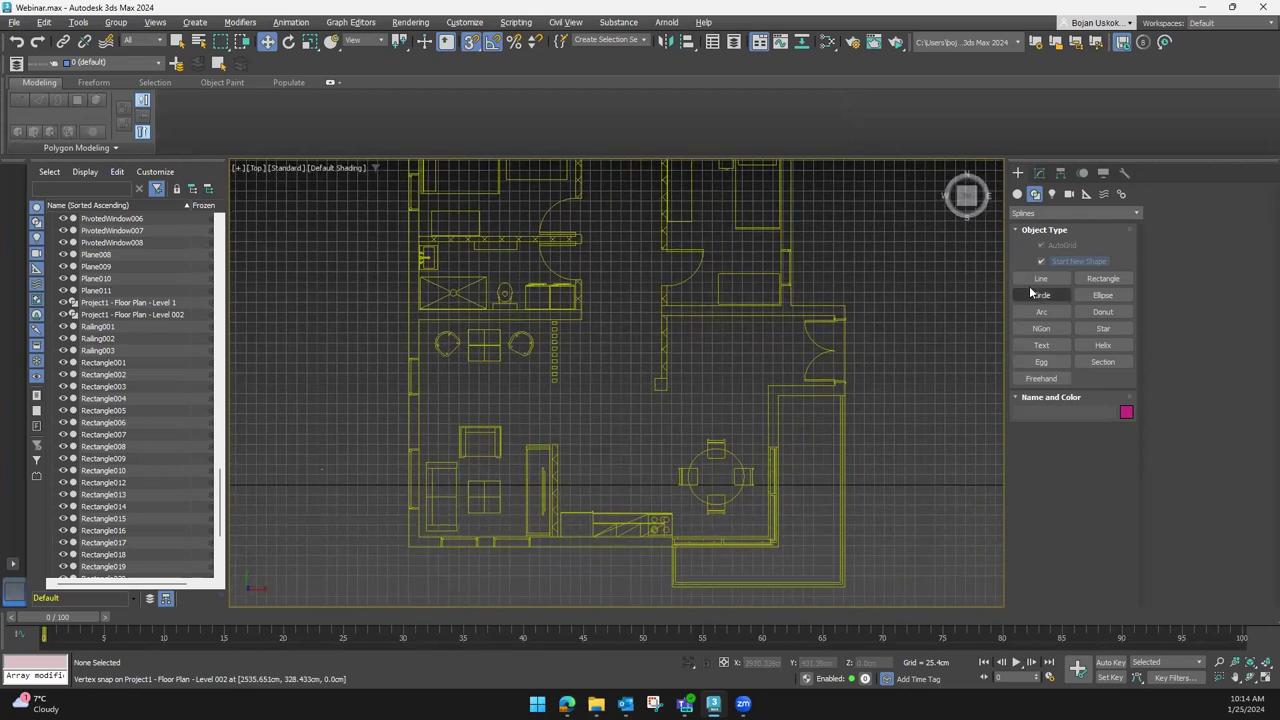
# Draw a closed vertical line shape along the opening's edge
pyautogui.click(1041, 279)
pyautogui.scroll(5, 585, 528)
pyautogui.click(588, 519)
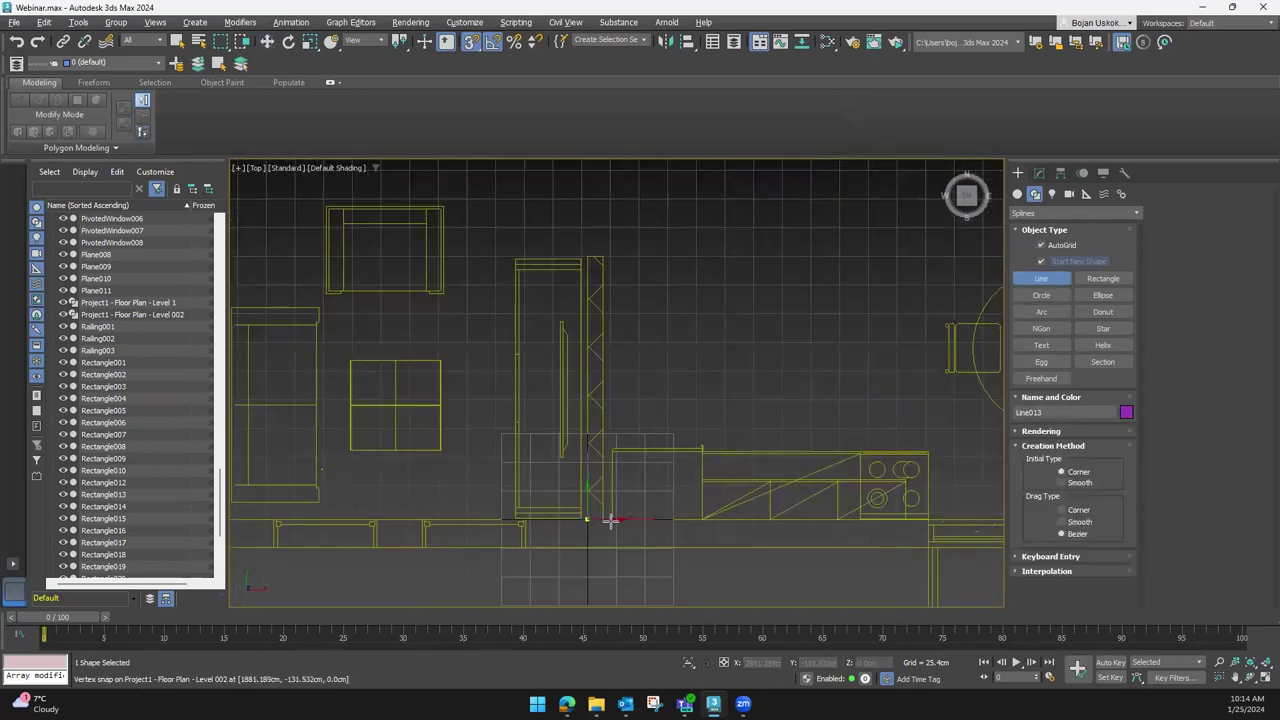
pyautogui.click(588, 257)
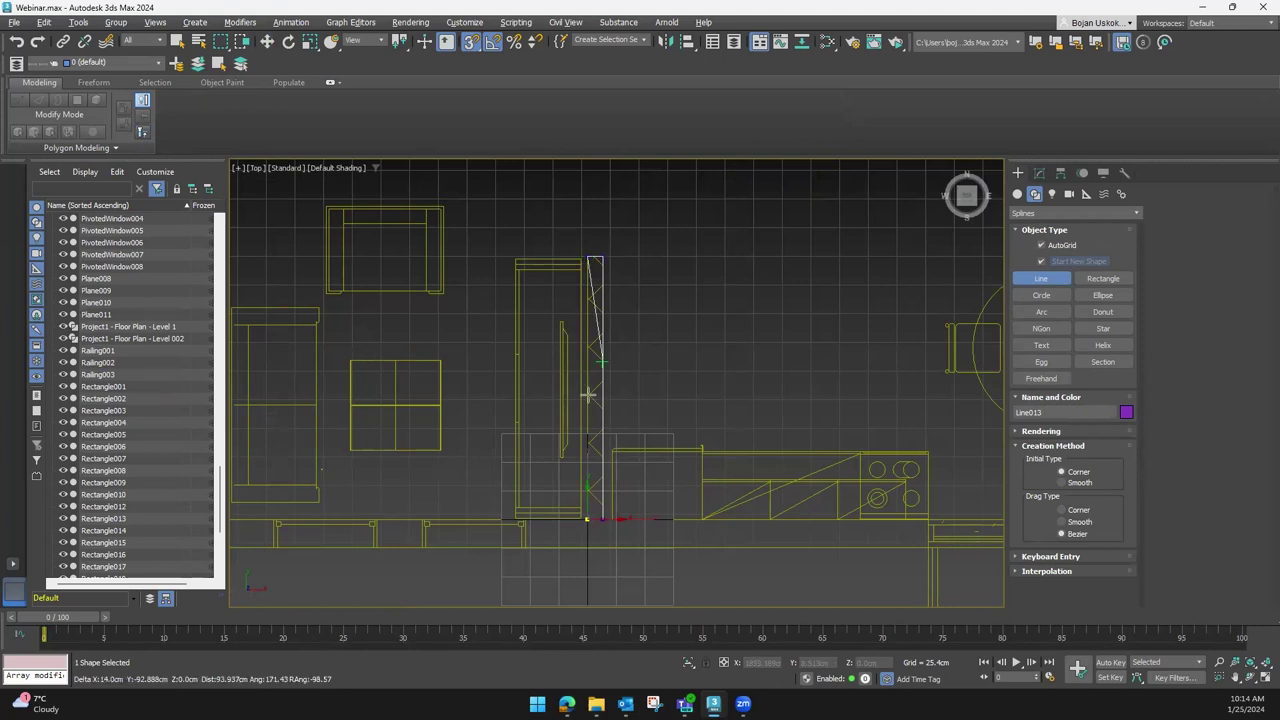
pyautogui.click(588, 519)
pyautogui.click(613, 361)
pyautogui.scroll(-3, 580, 337)
pyautogui.scroll(-3, 574, 349)
pyautogui.scroll(5, 418, 298)
# Draw a second closed outline around the horizontal wall below the bathroom
pyautogui.click(368, 272)
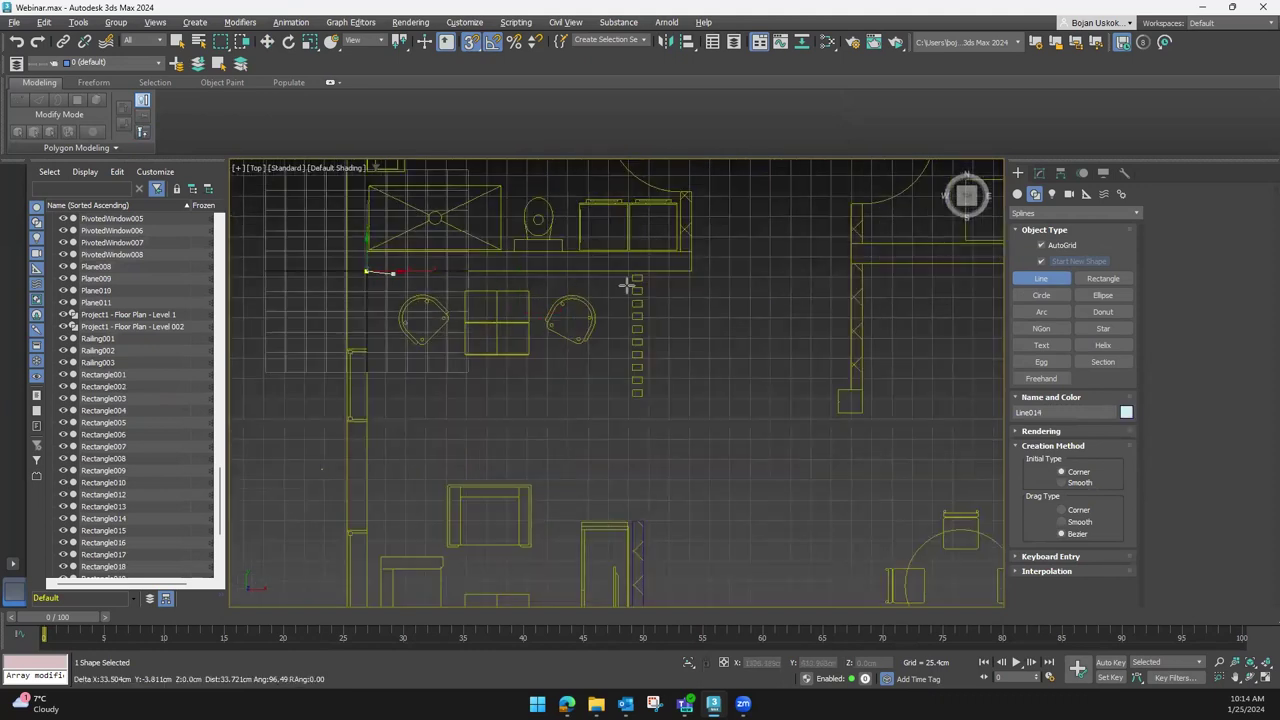
pyautogui.click(691, 264)
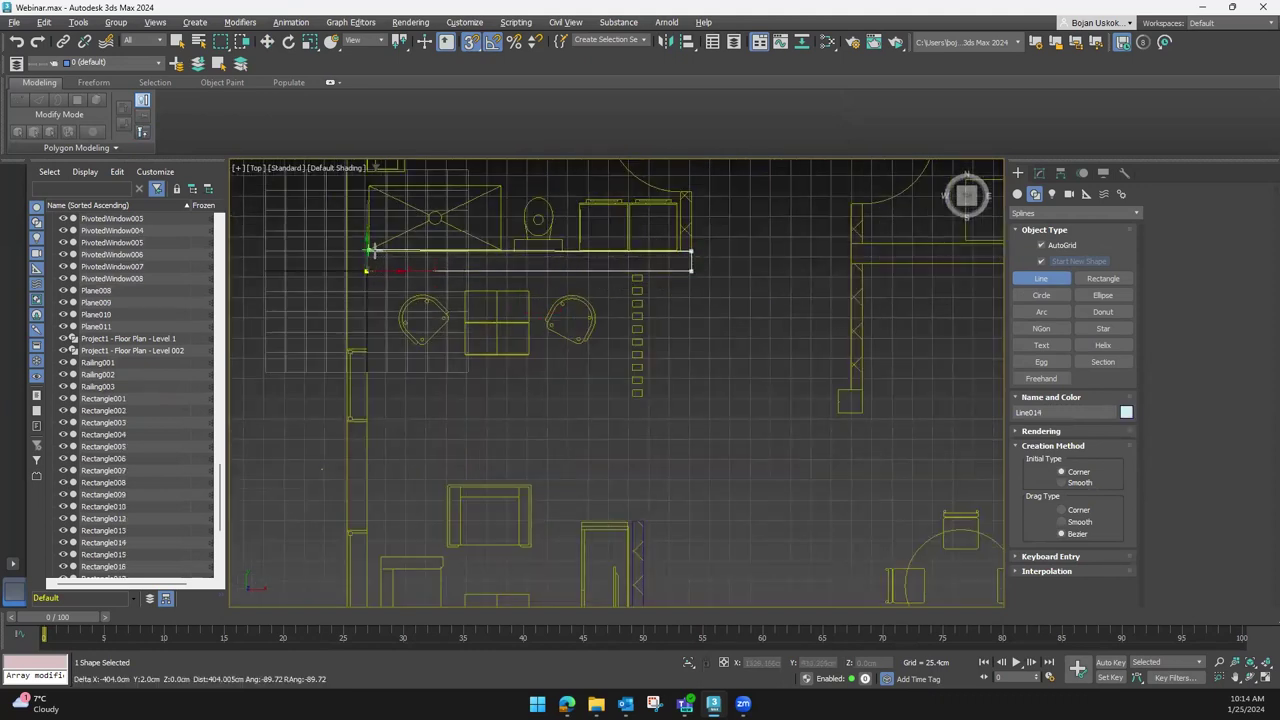
pyautogui.scroll(5, 356, 254)
pyautogui.click(400, 244)
pyautogui.click(400, 323)
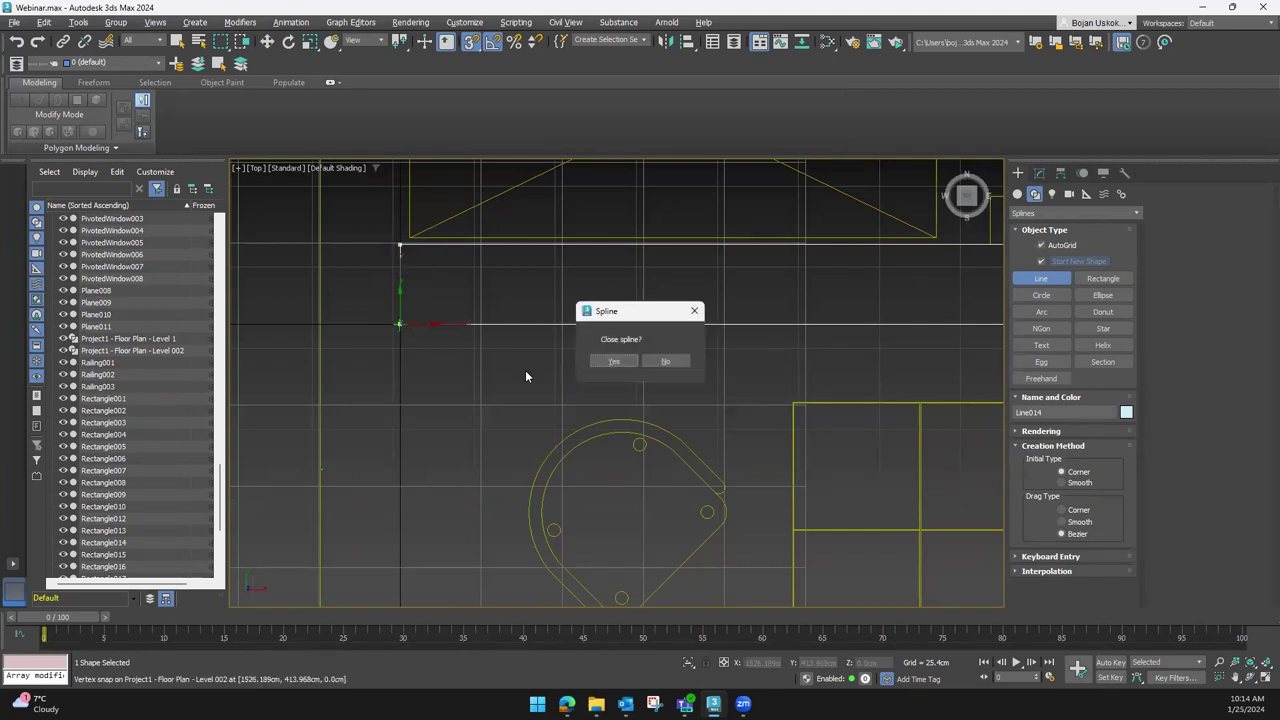
pyautogui.click(605, 362)
pyautogui.scroll(-3, 566, 380)
pyautogui.scroll(-3, 580, 414)
pyautogui.moveTo(485, 468)
pyautogui.keyDown('alt'); pyautogui.mouseDown(button='middle')
pyautogui.moveTo(543, 409)
pyautogui.moveTo(617, 449)
pyautogui.mouseUp(button='middle'); pyautogui.keyUp('alt')
pyautogui.scroll(-5, 610, 453)
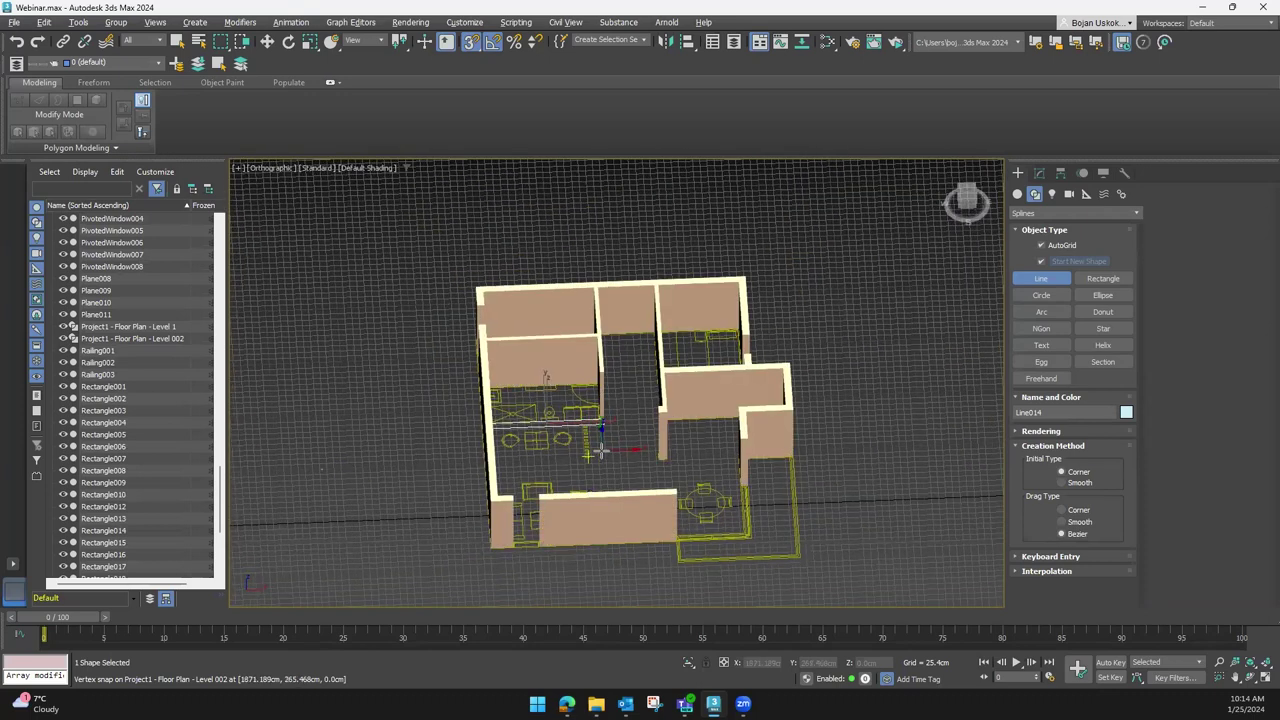
pyautogui.moveTo(870, 433); pyautogui.dragTo(848, 438, button='middle')
# Exit the Line tool and select Line012, undoing an accidental deletion of it
pyautogui.rightClick(848, 438)
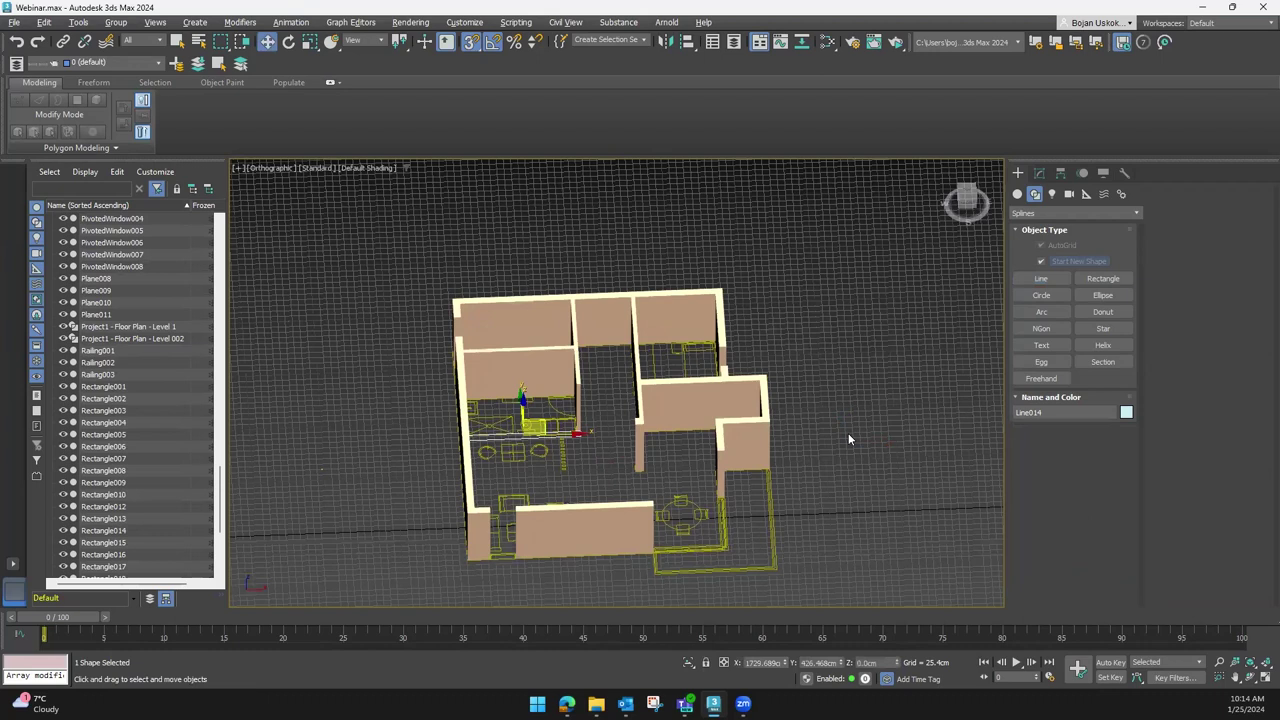
pyautogui.click(1037, 174)
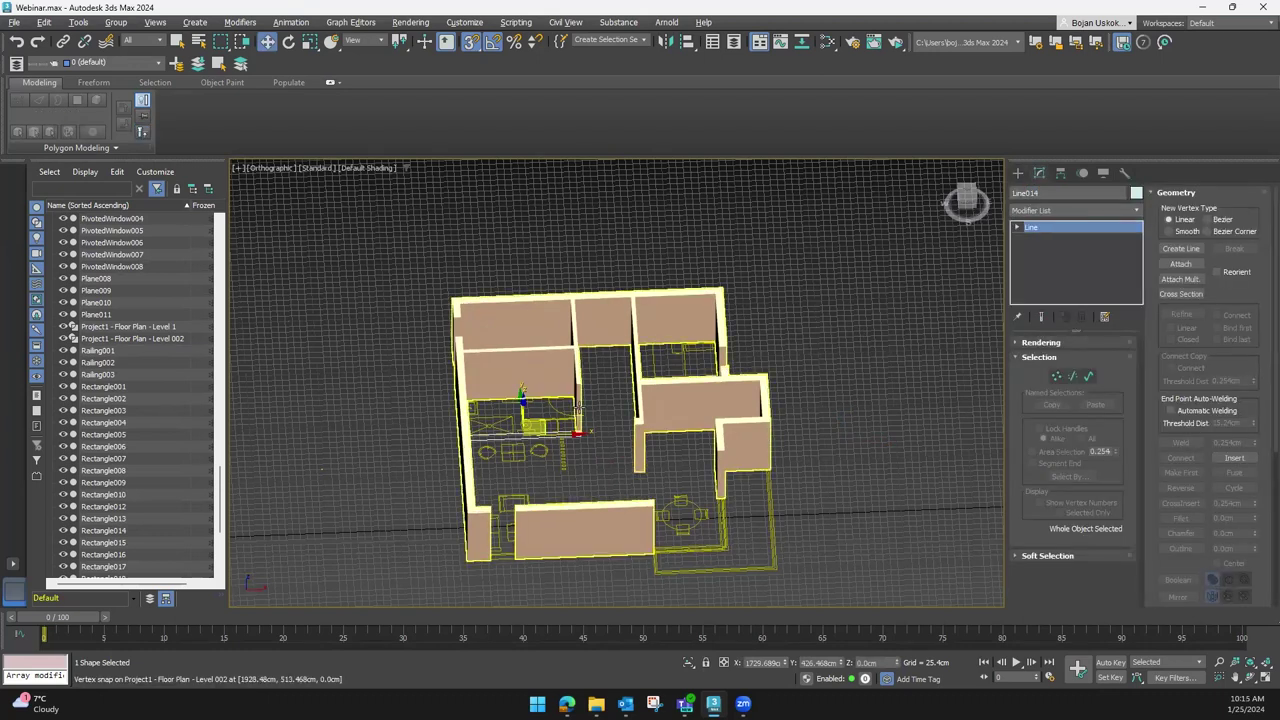
pyautogui.click(665, 382)
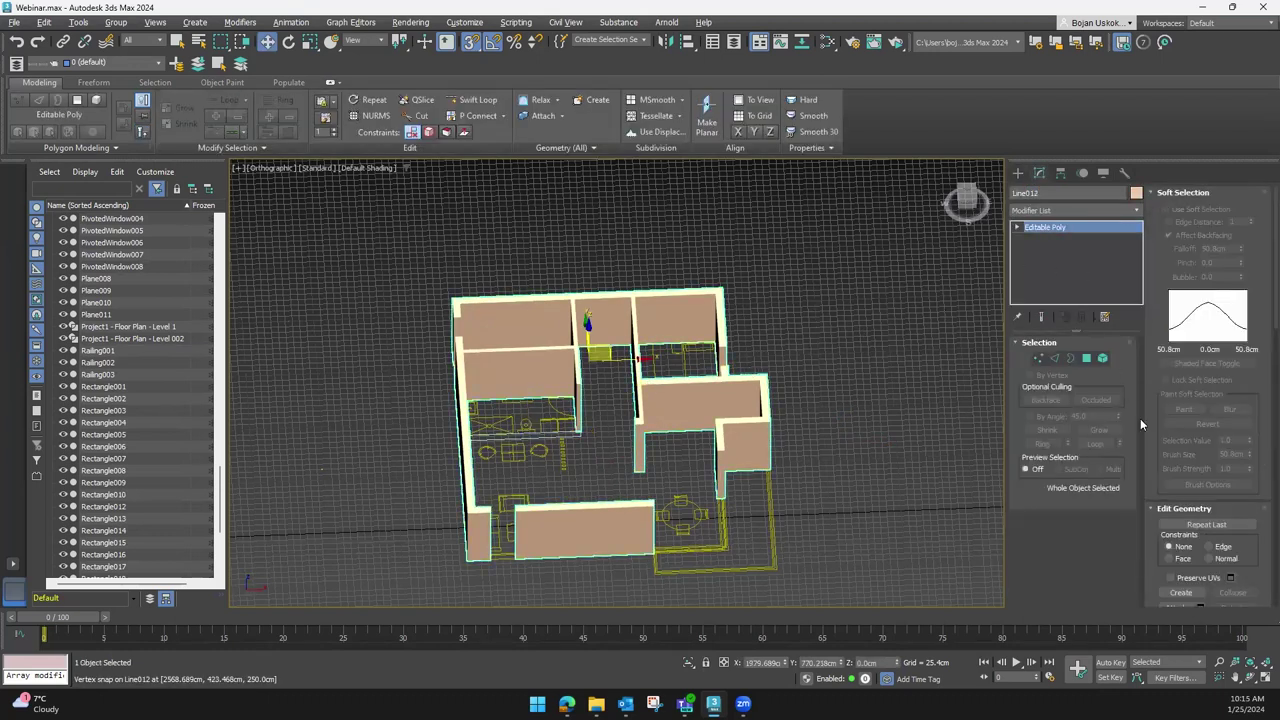
pyautogui.scroll(-2, 1180, 420)
pyautogui.scroll(-2, 1195, 395)
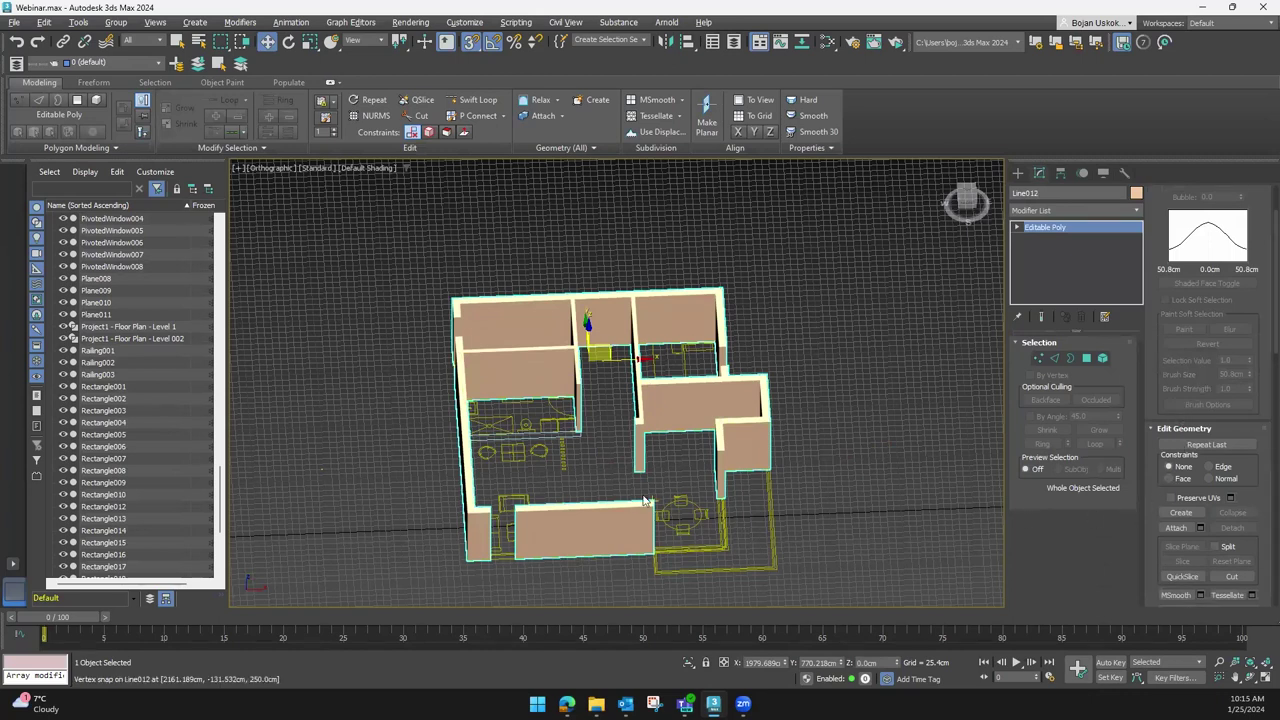
pyautogui.moveTo(610, 462); pyautogui.dragTo(608, 454, button='middle')
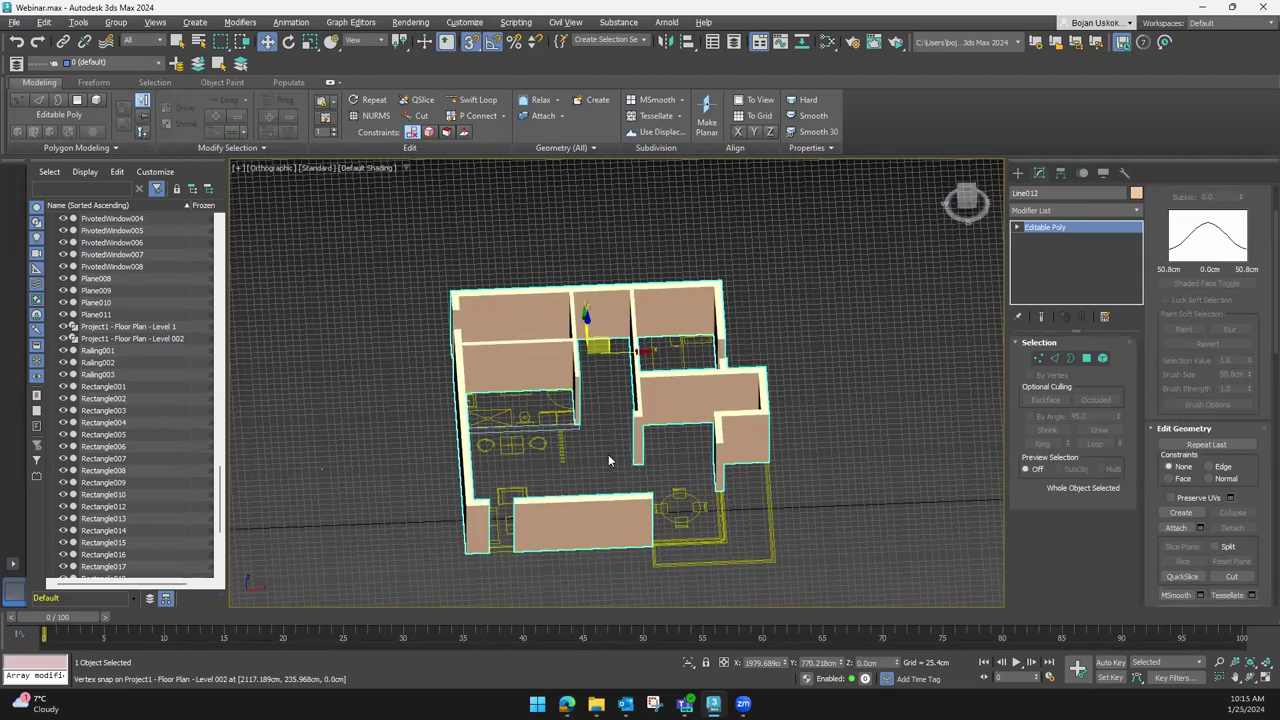
pyautogui.moveTo(609, 460); pyautogui.dragTo(617, 450, button='middle')
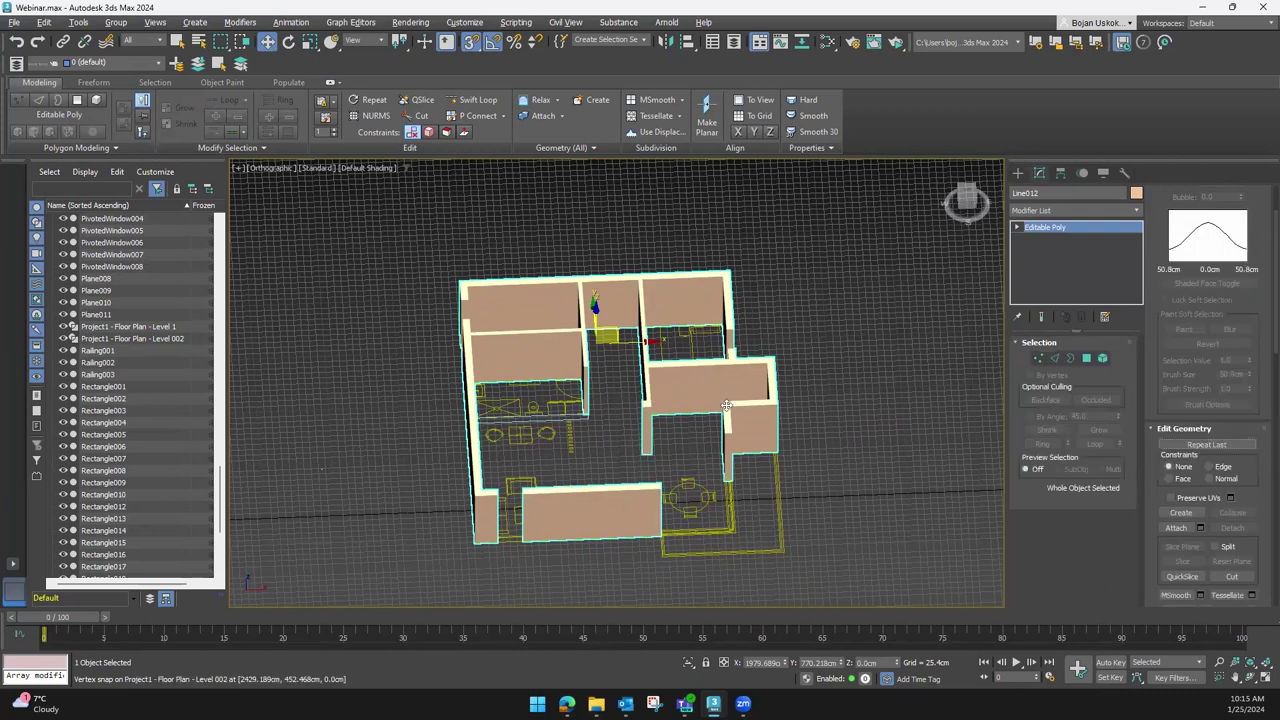
pyautogui.click(1018, 172)
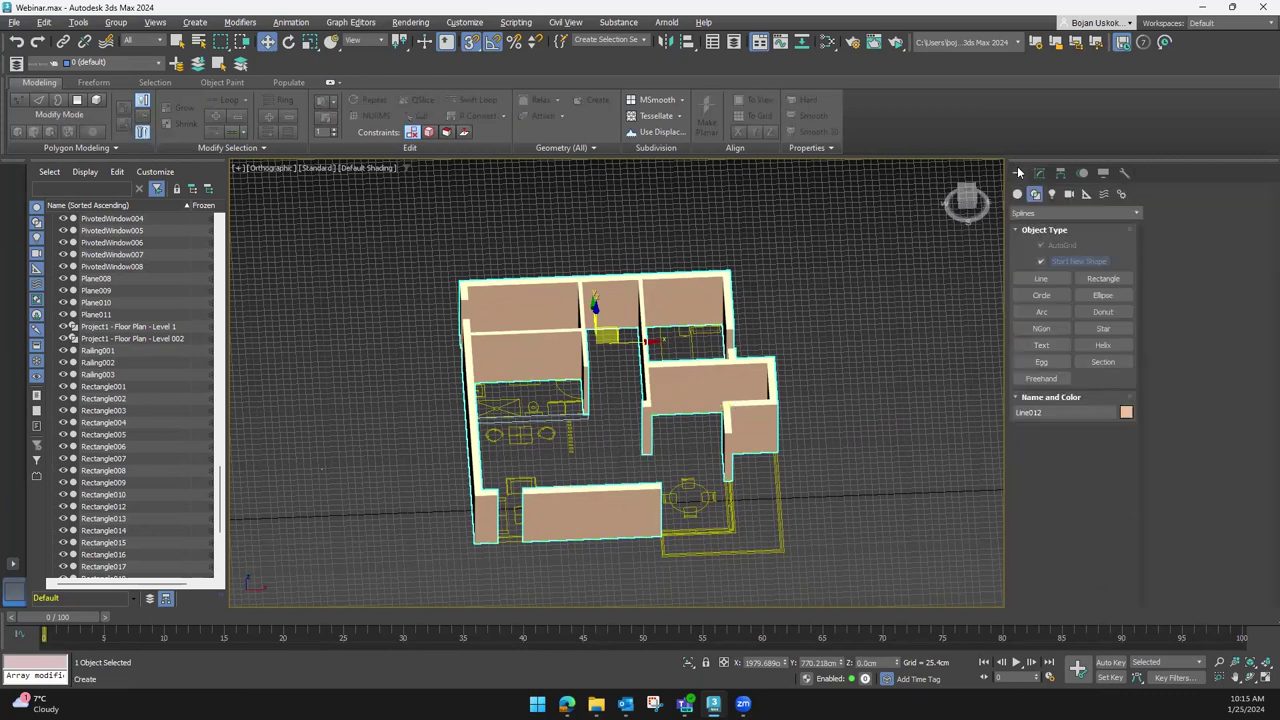
pyautogui.press('Delete')
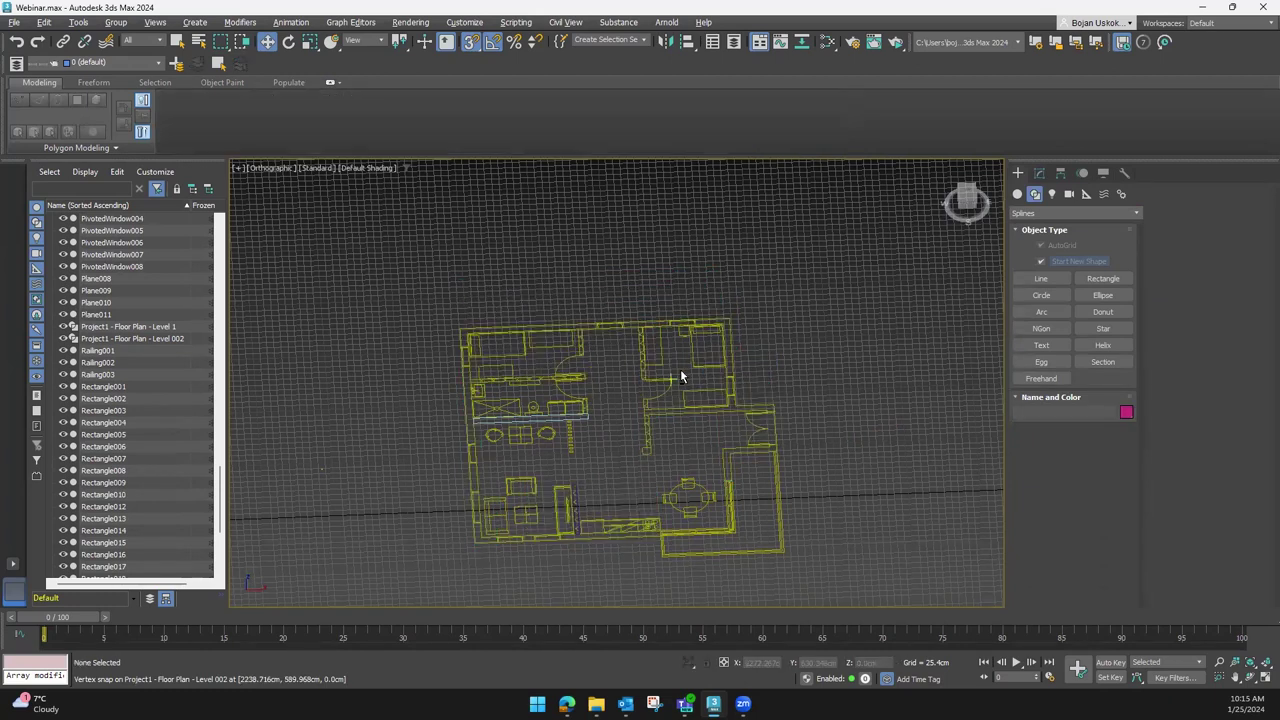
pyautogui.hotkey('ctrl', 'z')
pyautogui.scroll(5, 680, 377)
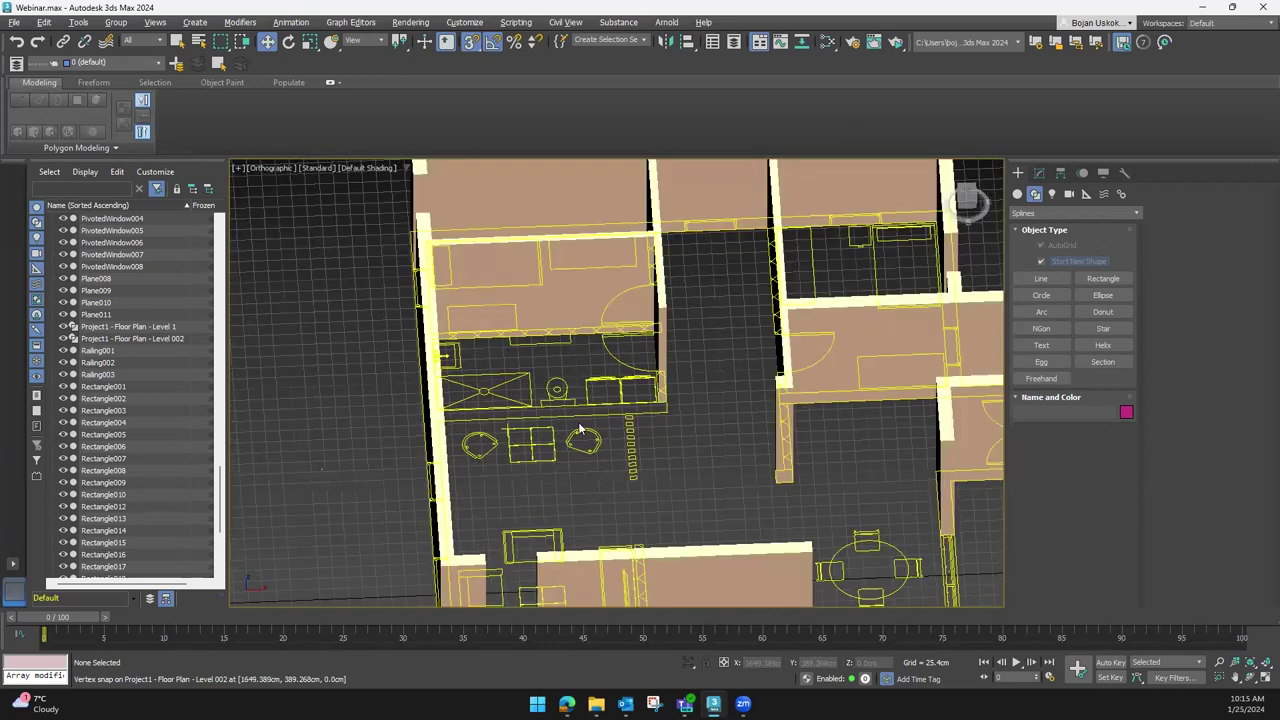
pyautogui.scroll(3, 628, 405)
pyautogui.scroll(-3, 635, 430)
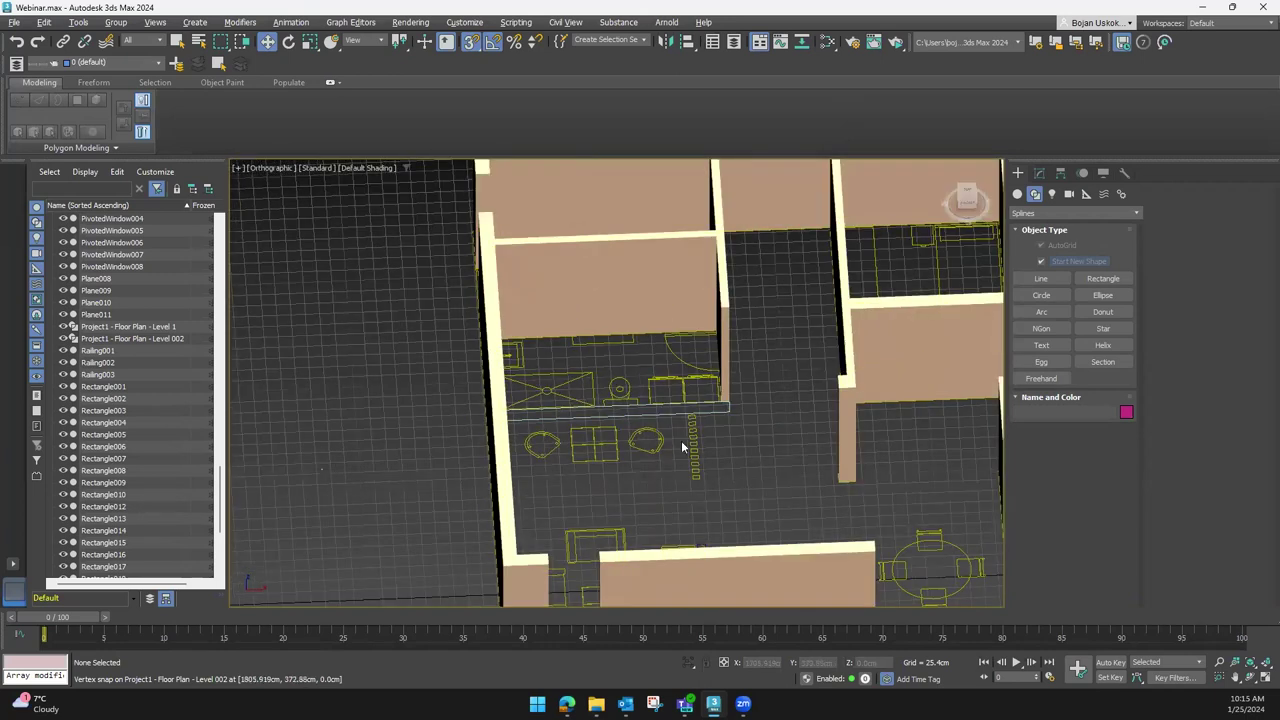
pyautogui.scroll(-1, 686, 443)
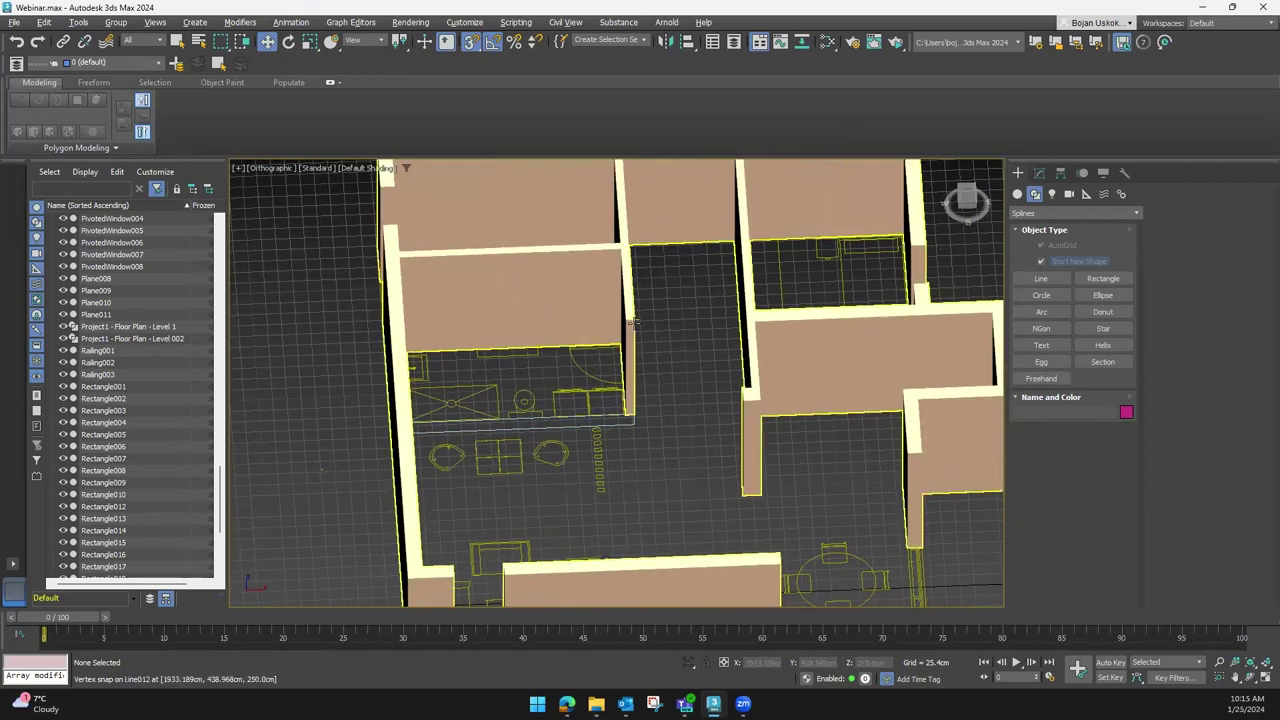
# Reselect Line012, check it in isolation with Alt+Q, then return to Top view
pyautogui.click(662, 350)
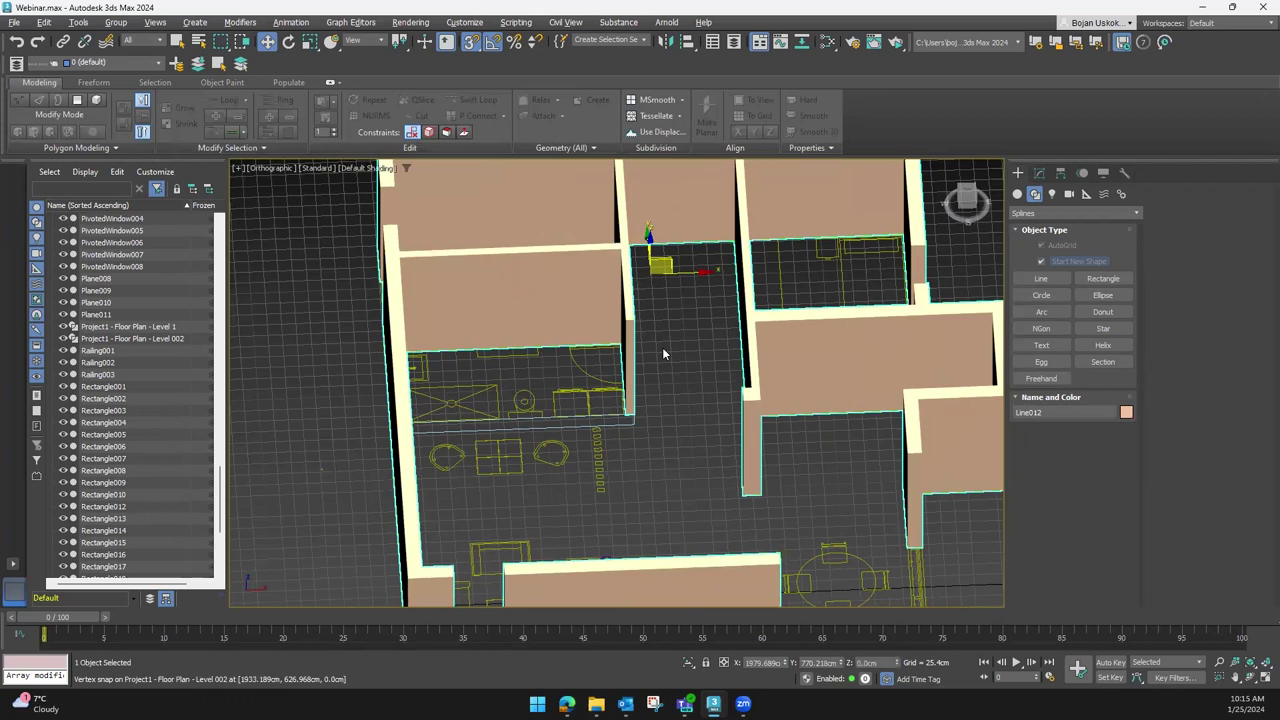
pyautogui.hotkey('alt', 'q')
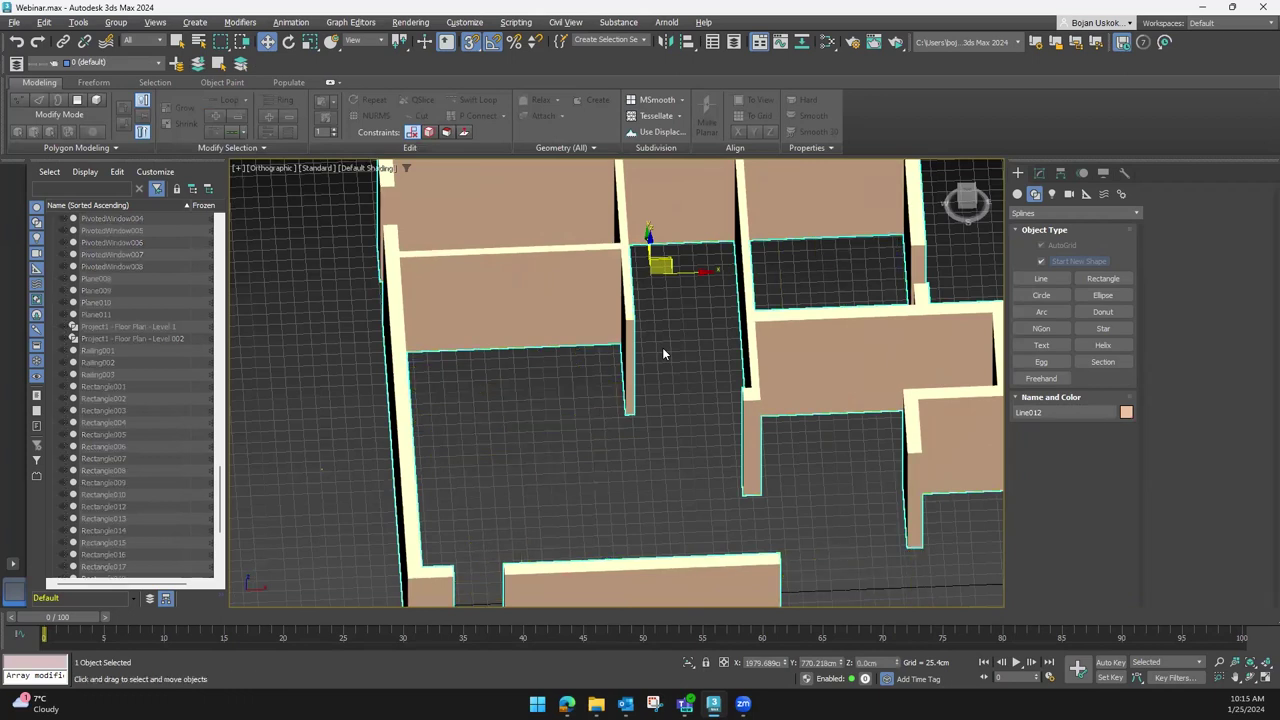
pyautogui.keyDown('alt'); pyautogui.moveTo(665, 407); pyautogui.dragTo(594, 462, button='middle'); pyautogui.keyUp('alt')
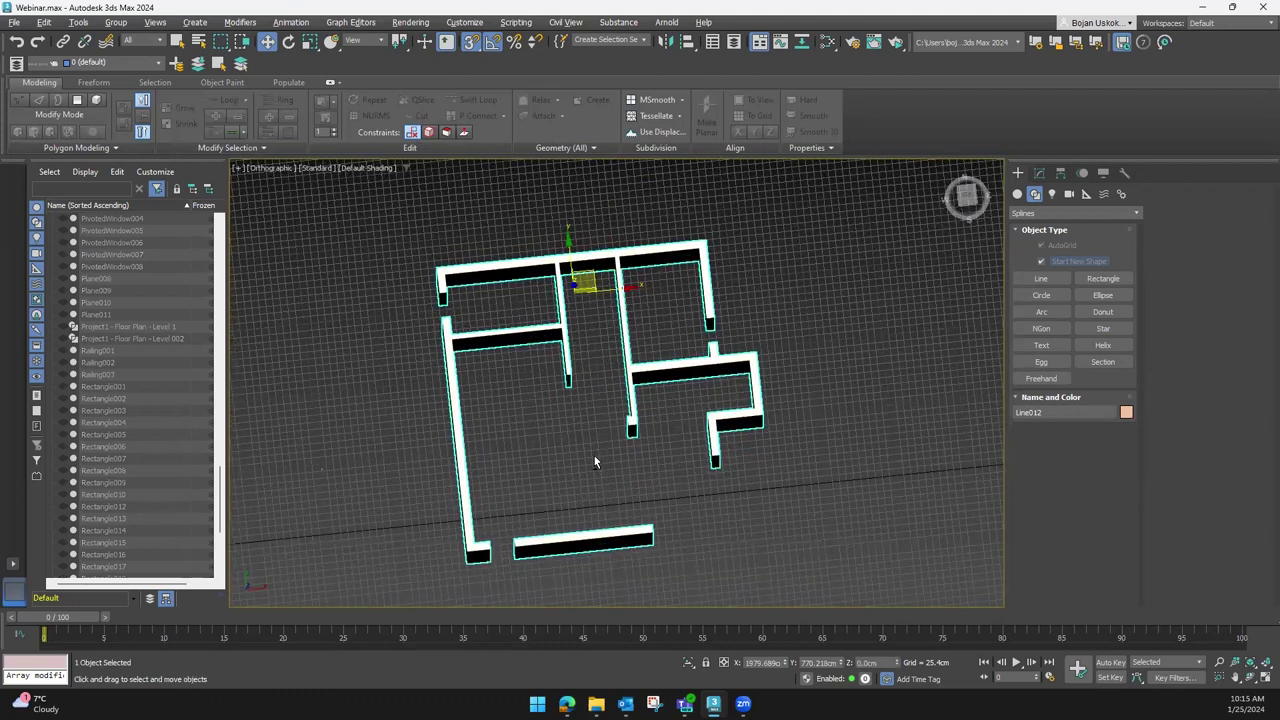
pyautogui.hotkey('alt', 'q')
pyautogui.keyDown('alt'); pyautogui.moveTo(594, 462); pyautogui.dragTo(622, 463, button='middle'); pyautogui.keyUp('alt')
pyautogui.click(968, 199)
pyautogui.scroll(5, 769, 338)
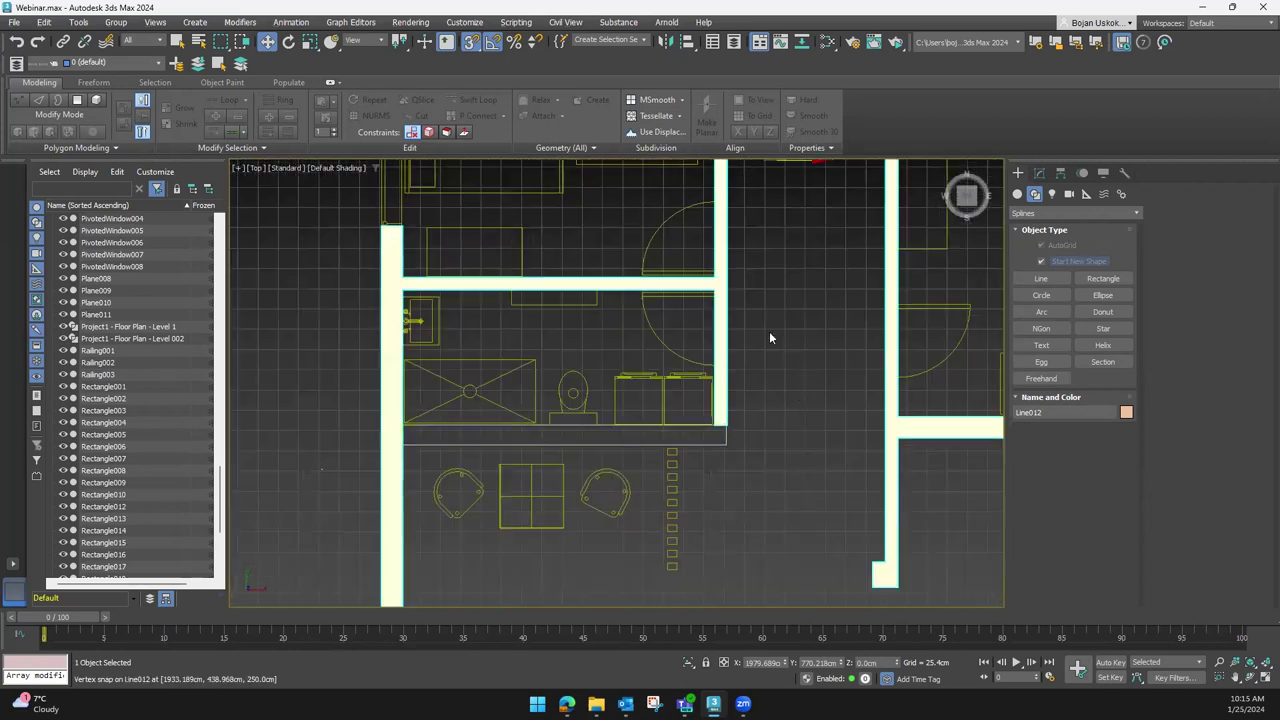
# Open Line012's editable poly settings and turn on Attach in Edit Geometry
pyautogui.click(727, 332)
pyautogui.keyDown('alt'); pyautogui.moveTo(727, 332); pyautogui.dragTo(755, 389, button='middle'); pyautogui.keyUp('alt')
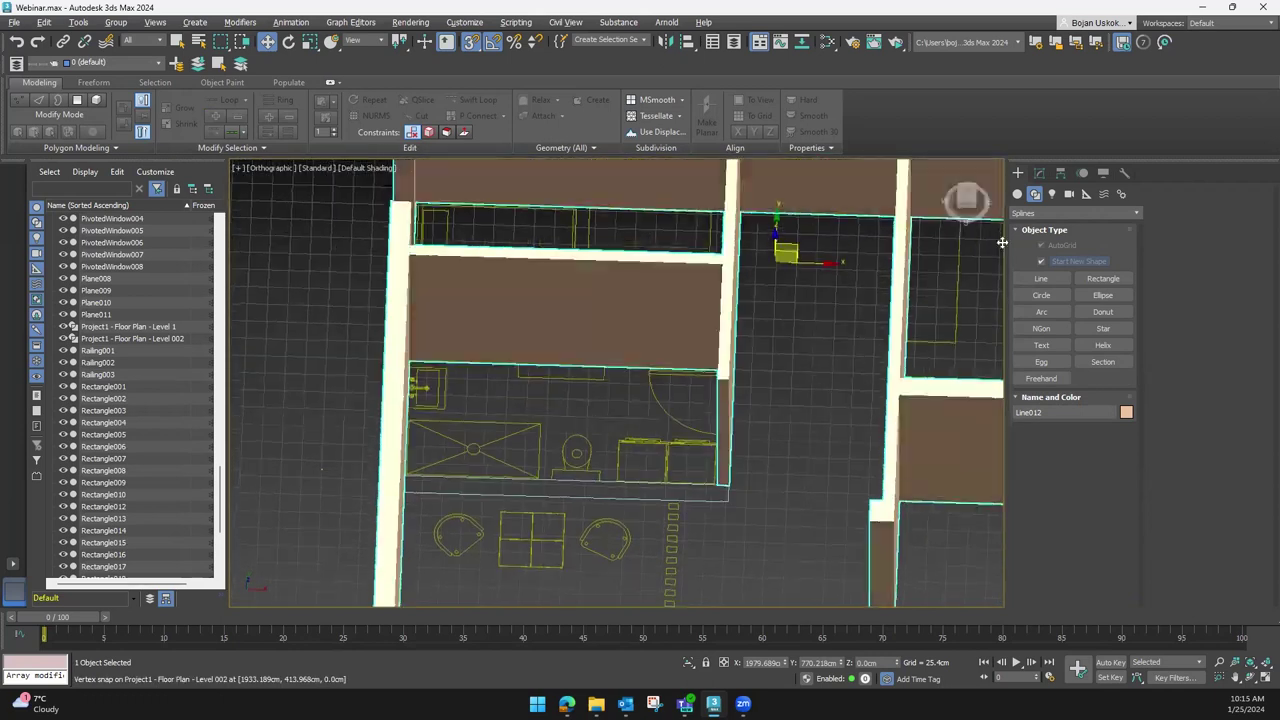
pyautogui.scroll(-3, 755, 389)
pyautogui.scroll(-3, 692, 474)
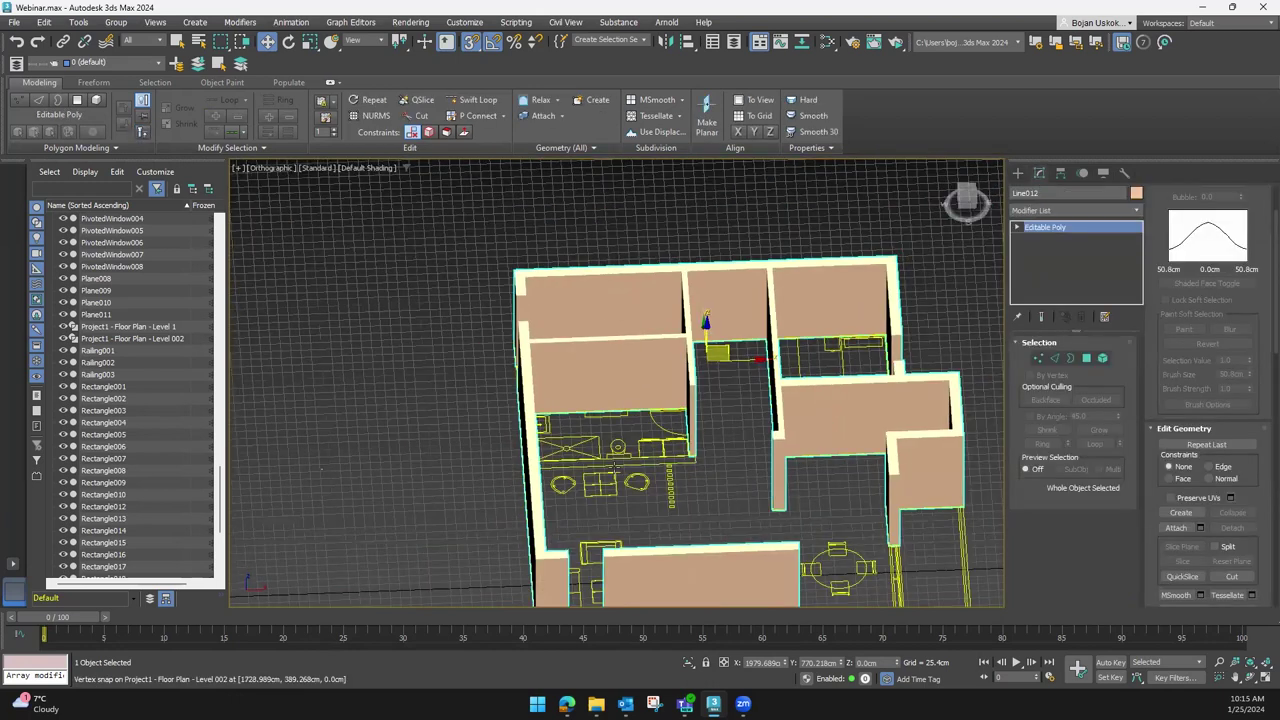
pyautogui.moveTo(651, 432); pyautogui.dragTo(613, 396, button='middle')
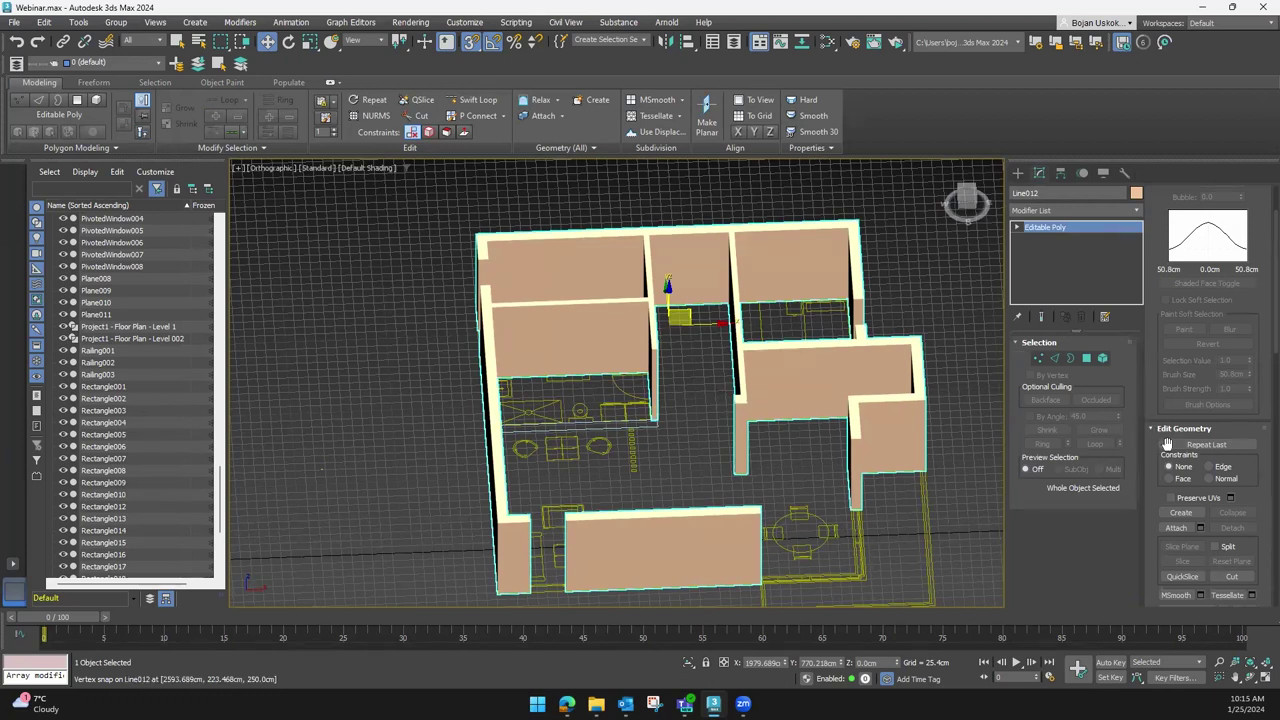
pyautogui.click(1180, 529)
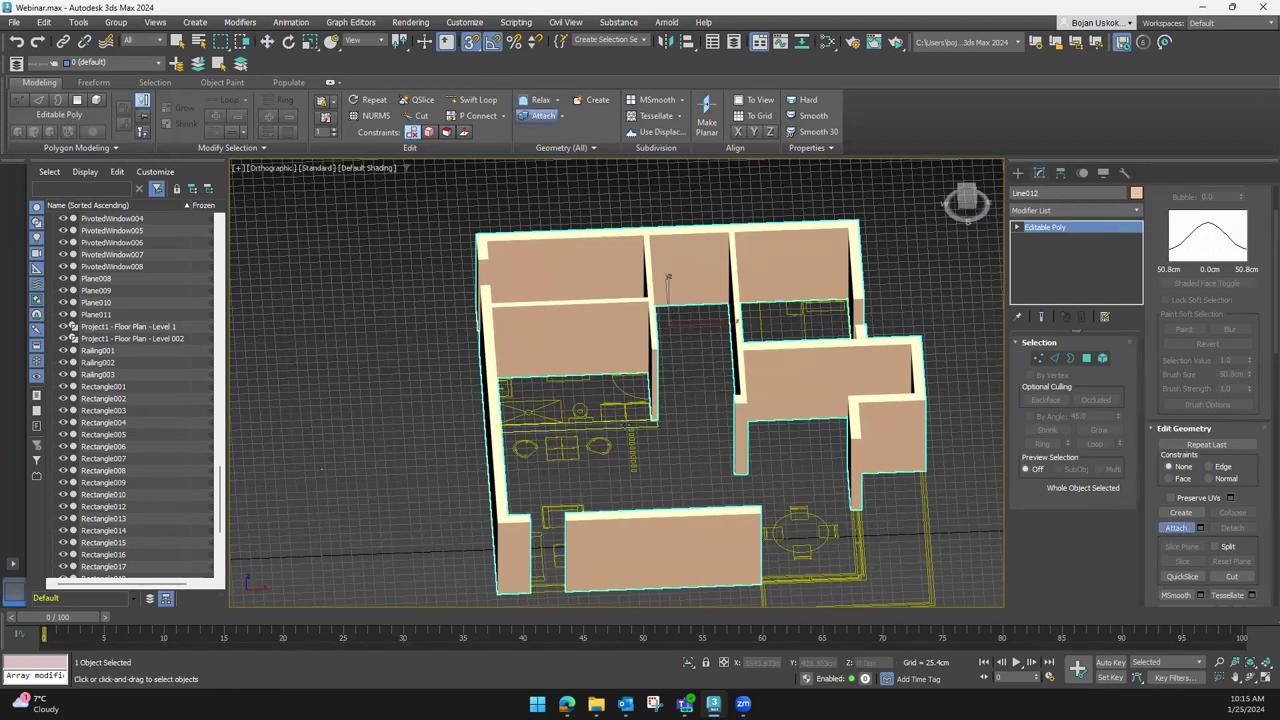
# Attach the kitchen outline into Line012 and switch to Polygon mode
pyautogui.click(626, 424)
pyautogui.moveTo(767, 522)
pyautogui.keyDown('alt'); pyautogui.mouseDown(button='middle')
pyautogui.moveTo(580, 369)
pyautogui.moveTo(970, 377)
pyautogui.mouseUp(button='middle'); pyautogui.keyUp('alt')
pyautogui.click(1086, 360)
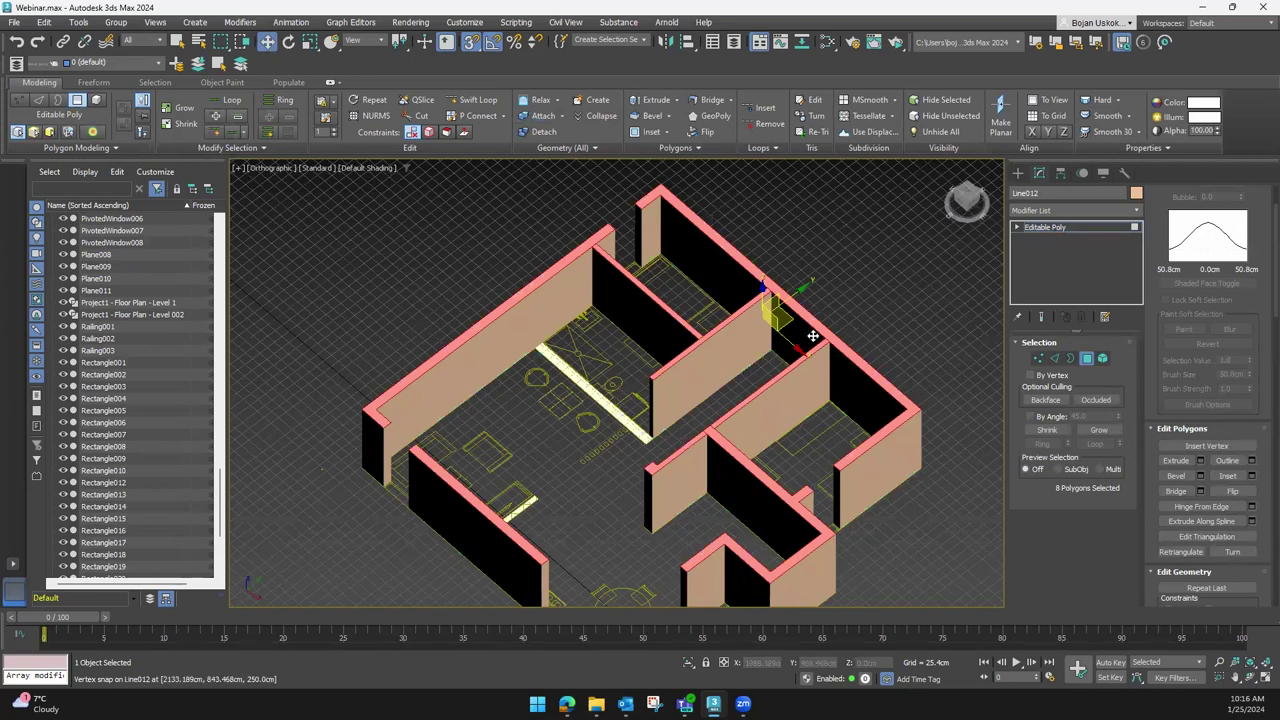
pyautogui.keyDown('alt'); pyautogui.moveTo(634, 391); pyautogui.dragTo(658, 378, button='middle'); pyautogui.keyUp('alt')
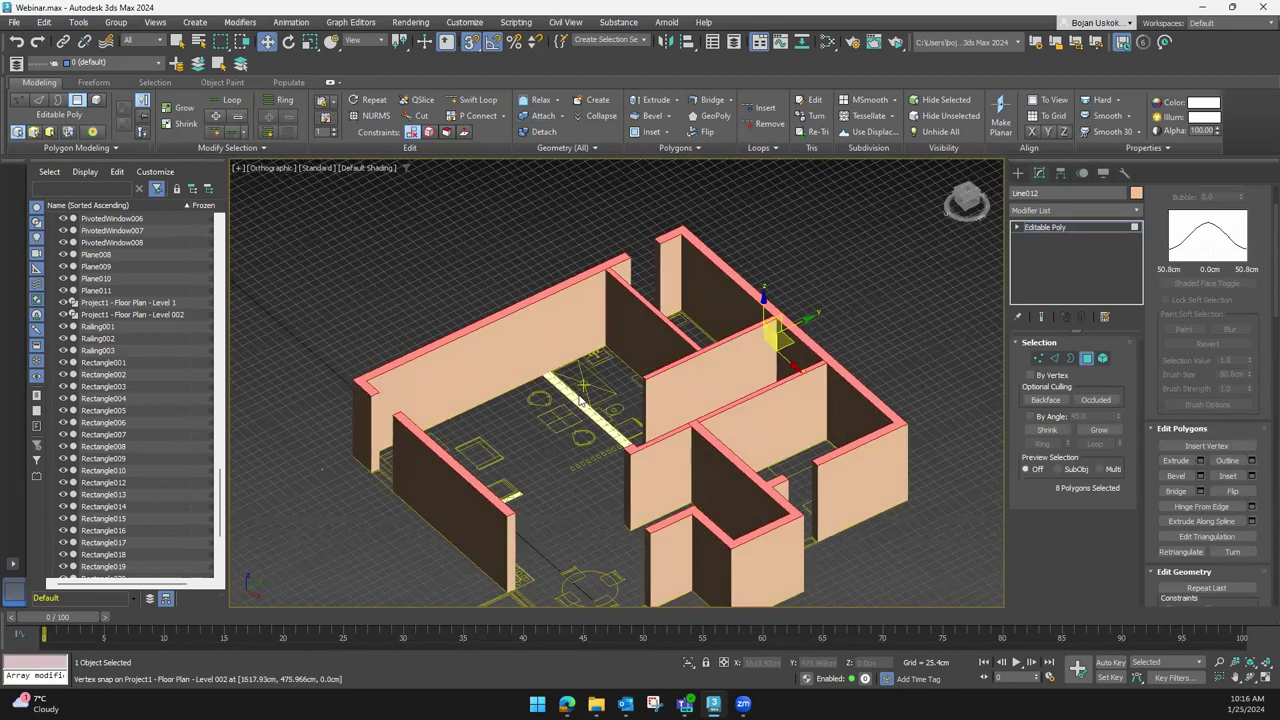
pyautogui.scroll(4, 575, 415)
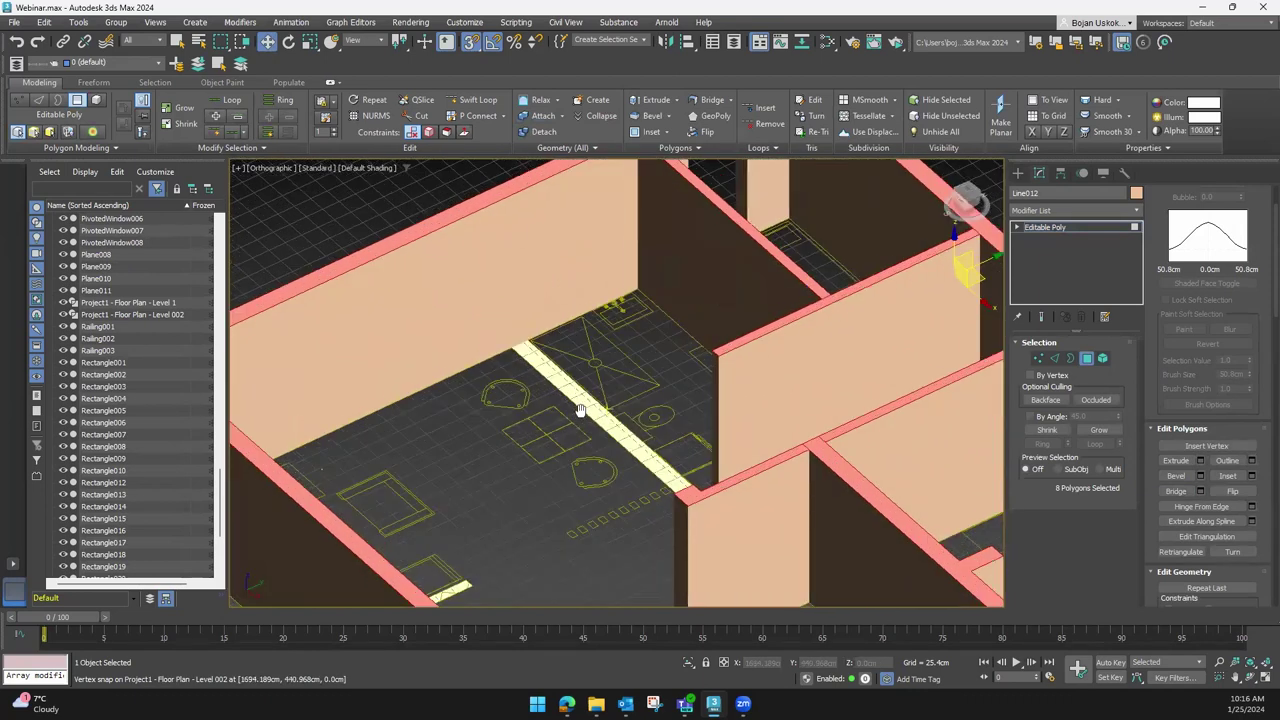
pyautogui.keyDown('alt'); pyautogui.moveTo(580, 410); pyautogui.dragTo(665, 445, button='middle'); pyautogui.keyUp('alt')
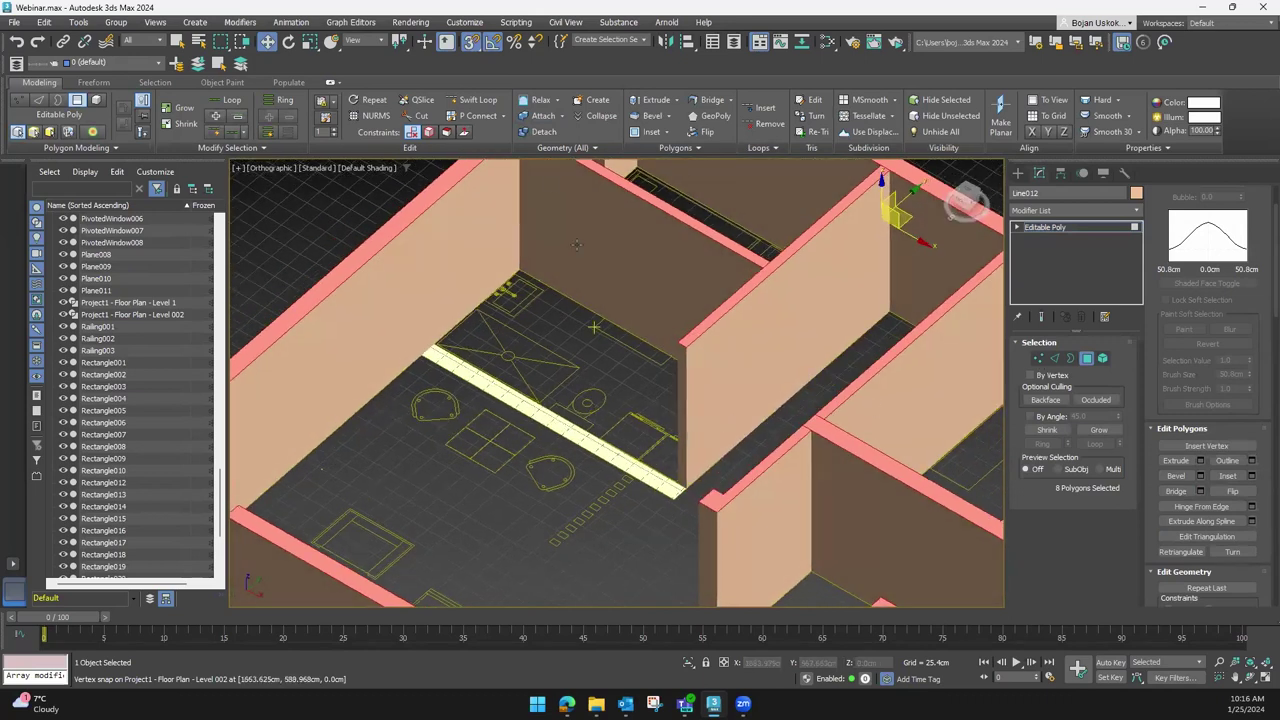
# Select the two kitchen floor strips and extrude them 250 cm into walls
pyautogui.click(541, 414)
pyautogui.keyDown('alt'); pyautogui.moveTo(573, 486); pyautogui.dragTo(420, 500, button='middle'); pyautogui.keyUp('alt')
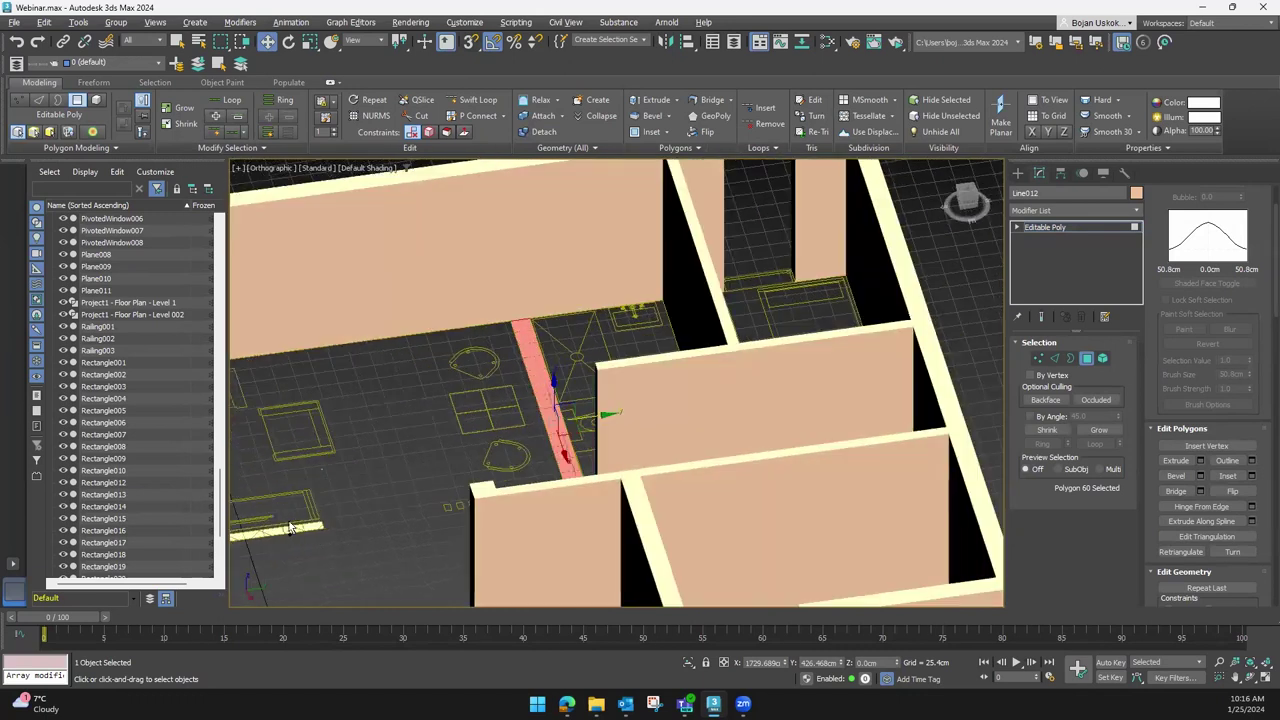
pyautogui.keyDown('ctrl'); pyautogui.click(290, 530); pyautogui.keyUp('ctrl')
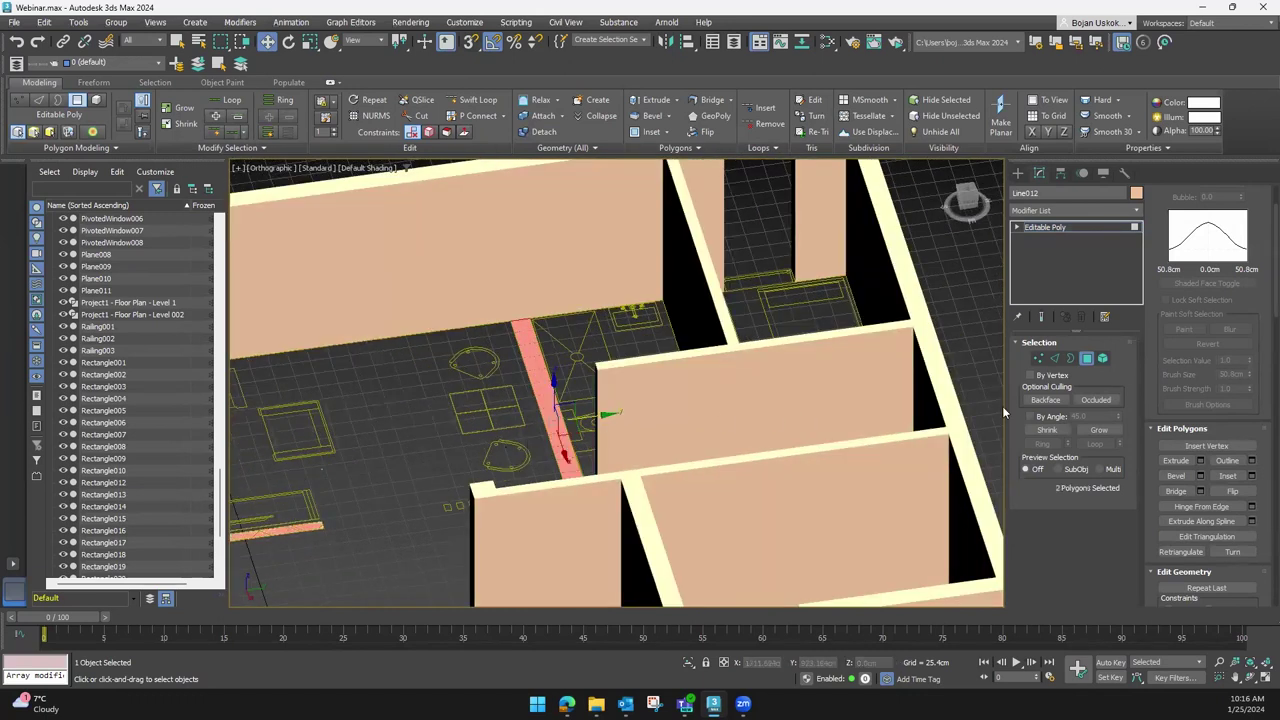
pyautogui.click(1200, 461)
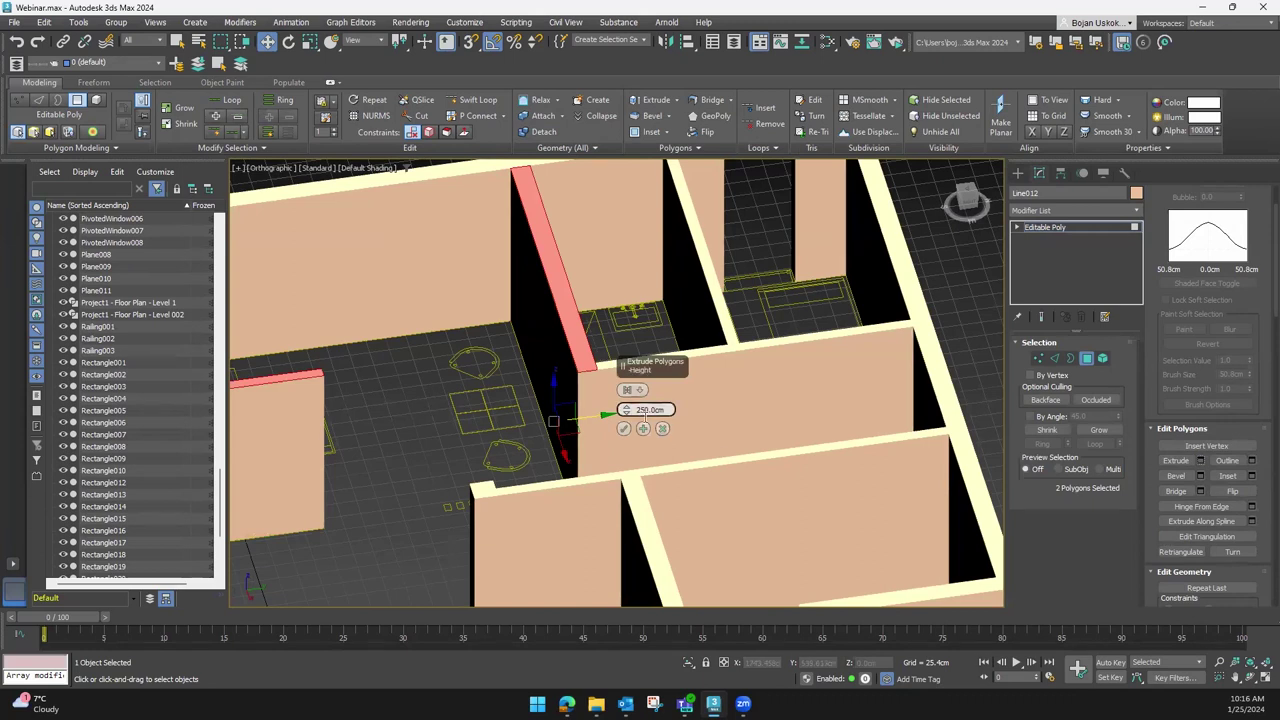
pyautogui.click(623, 428)
pyautogui.keyDown('alt'); pyautogui.moveTo(623, 428); pyautogui.dragTo(607, 399, button='middle'); pyautogui.keyUp('alt')
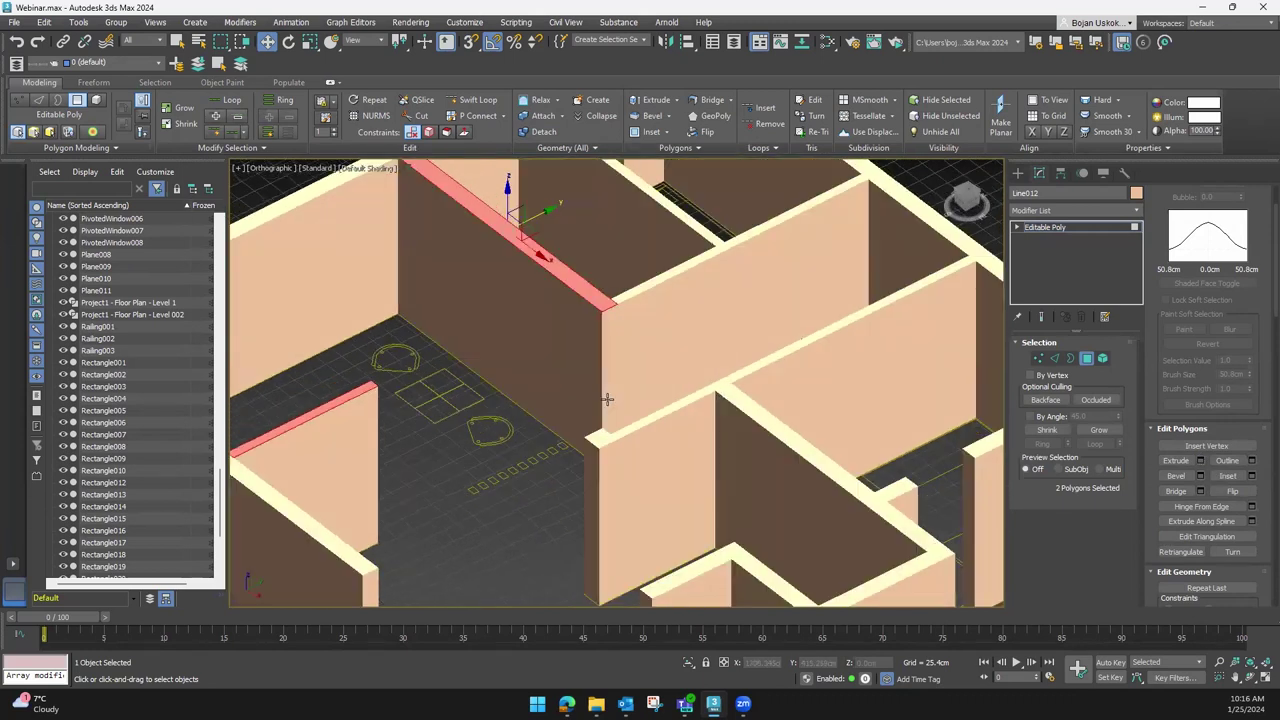
pyautogui.scroll(-4, 607, 399)
# Frame the building, survey the plan from Top view, then orbit to a low perspective of the walls
pyautogui.press('z')
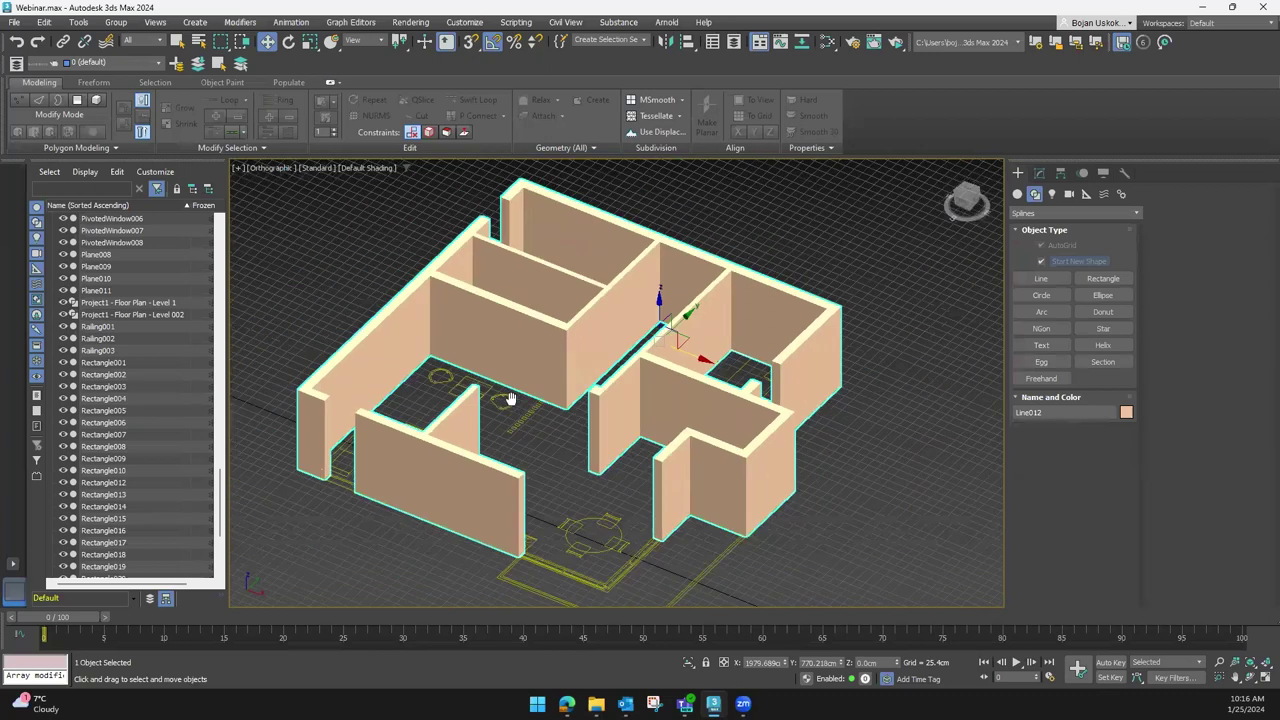
pyautogui.keyDown('alt'); pyautogui.moveTo(510, 399); pyautogui.dragTo(970, 196, button='middle'); pyautogui.keyUp('alt')
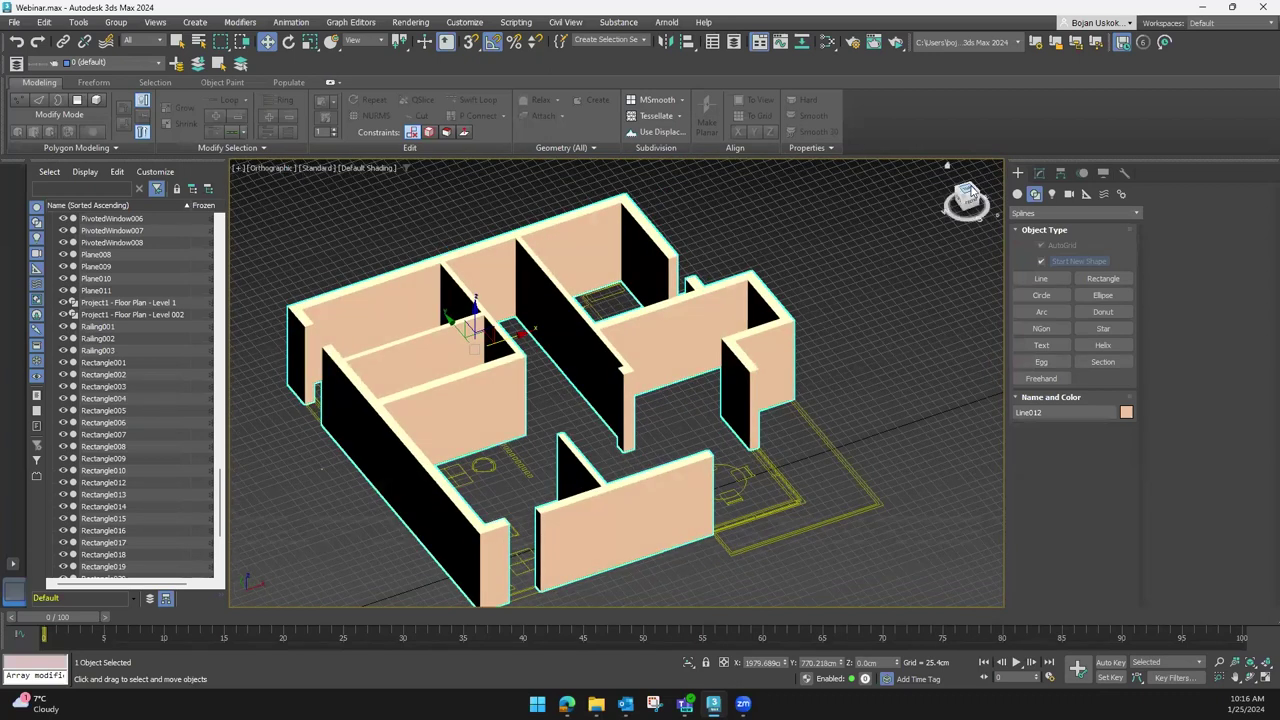
pyautogui.click(967, 192)
pyautogui.scroll(4, 576, 382)
pyautogui.moveTo(576, 382)
pyautogui.mouseDown(button='middle')
pyautogui.moveTo(477, 419)
pyautogui.moveTo(481, 442)
pyautogui.mouseUp(button='middle')
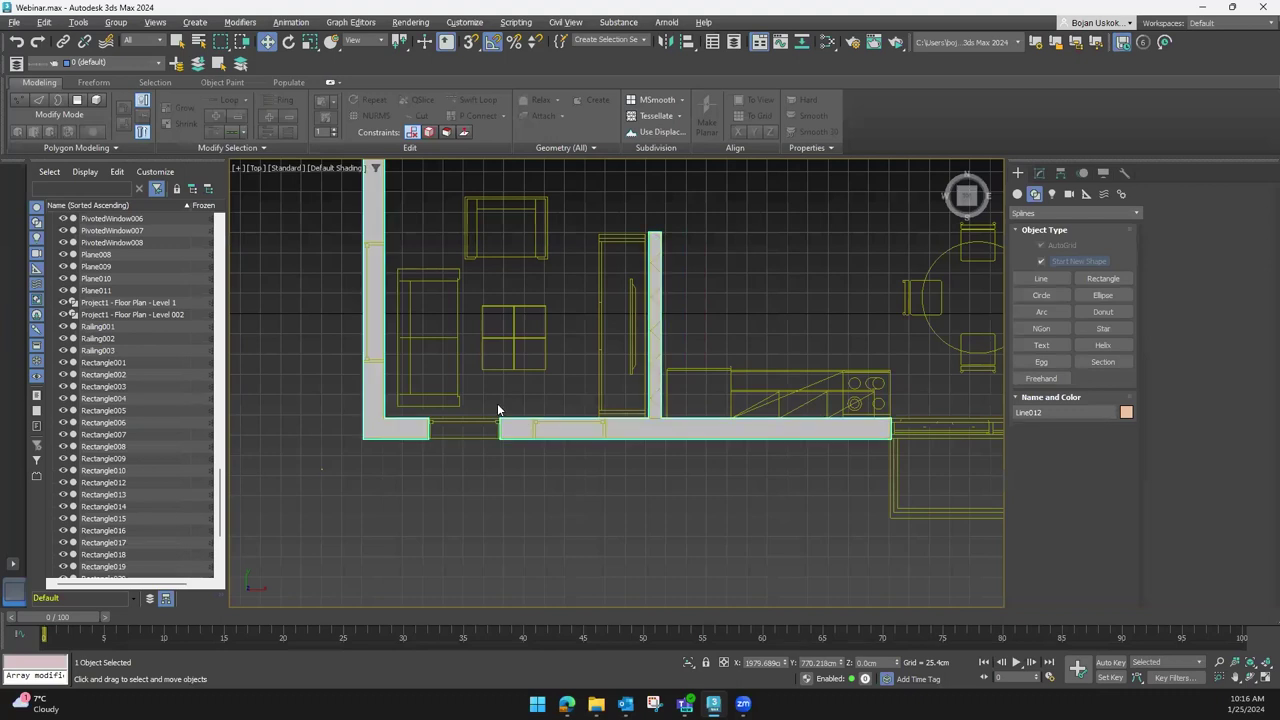
pyautogui.scroll(-3, 498, 409)
pyautogui.scroll(1, 445, 380)
pyautogui.scroll(3, 443, 377)
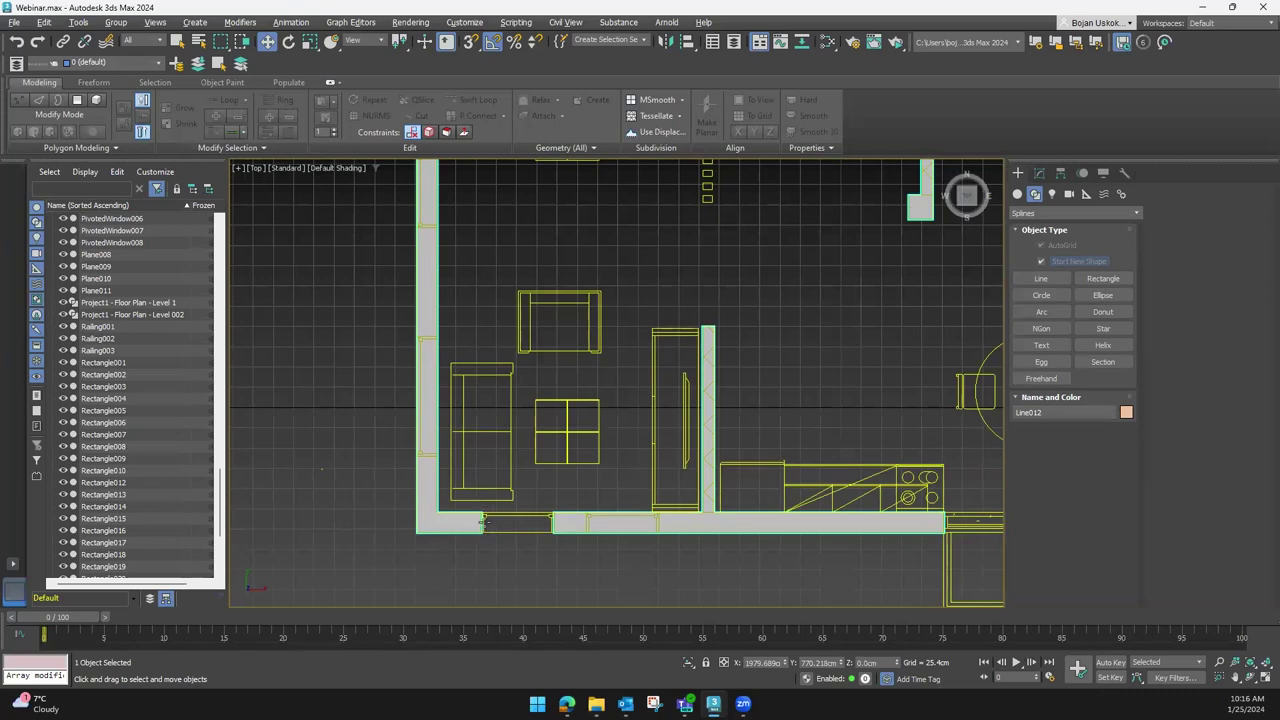
pyautogui.scroll(2, 483, 521)
pyautogui.scroll(2, 471, 512)
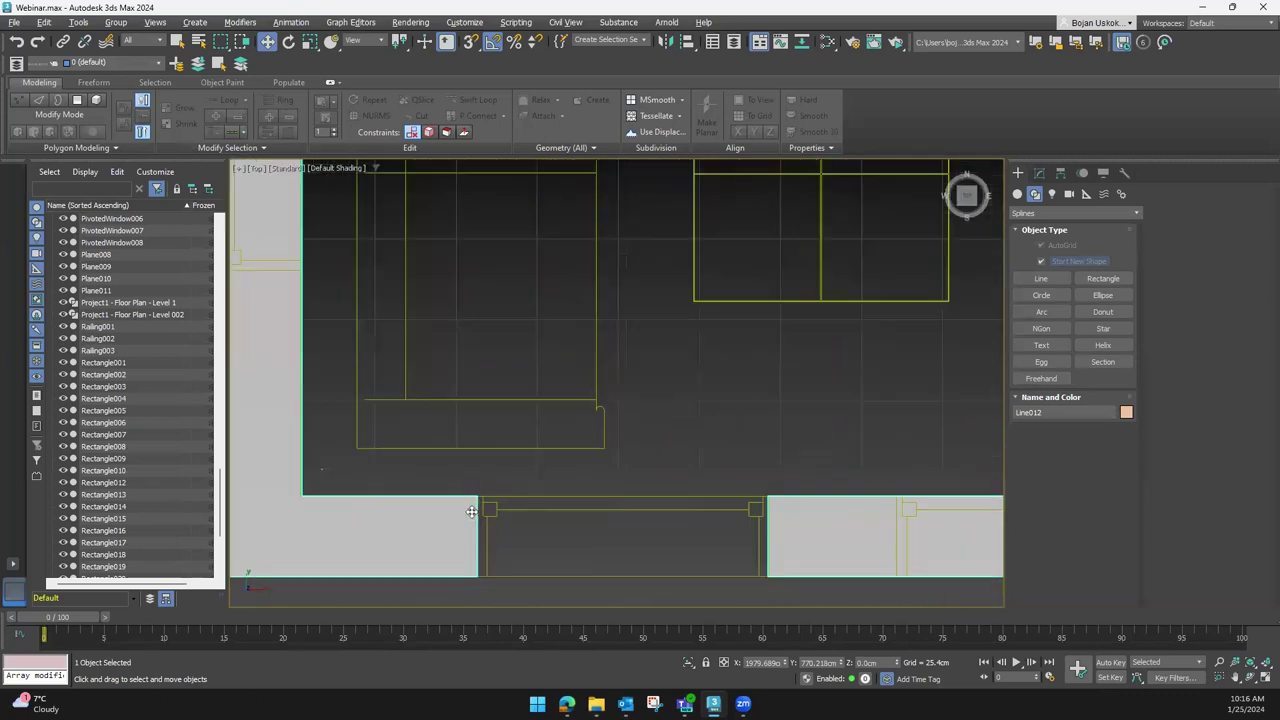
pyautogui.scroll(-2, 478, 494)
pyautogui.moveTo(480, 496); pyautogui.dragTo(458, 474, button='middle')
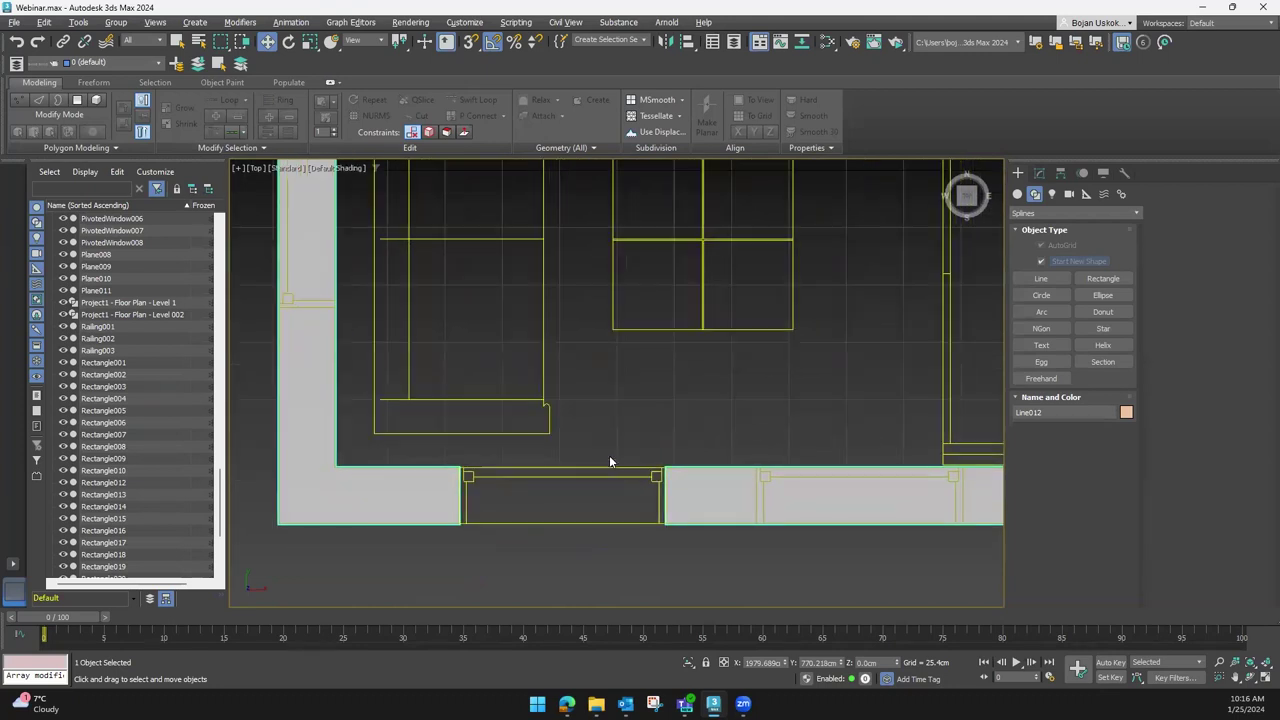
pyautogui.hotkey('shift', 'z')
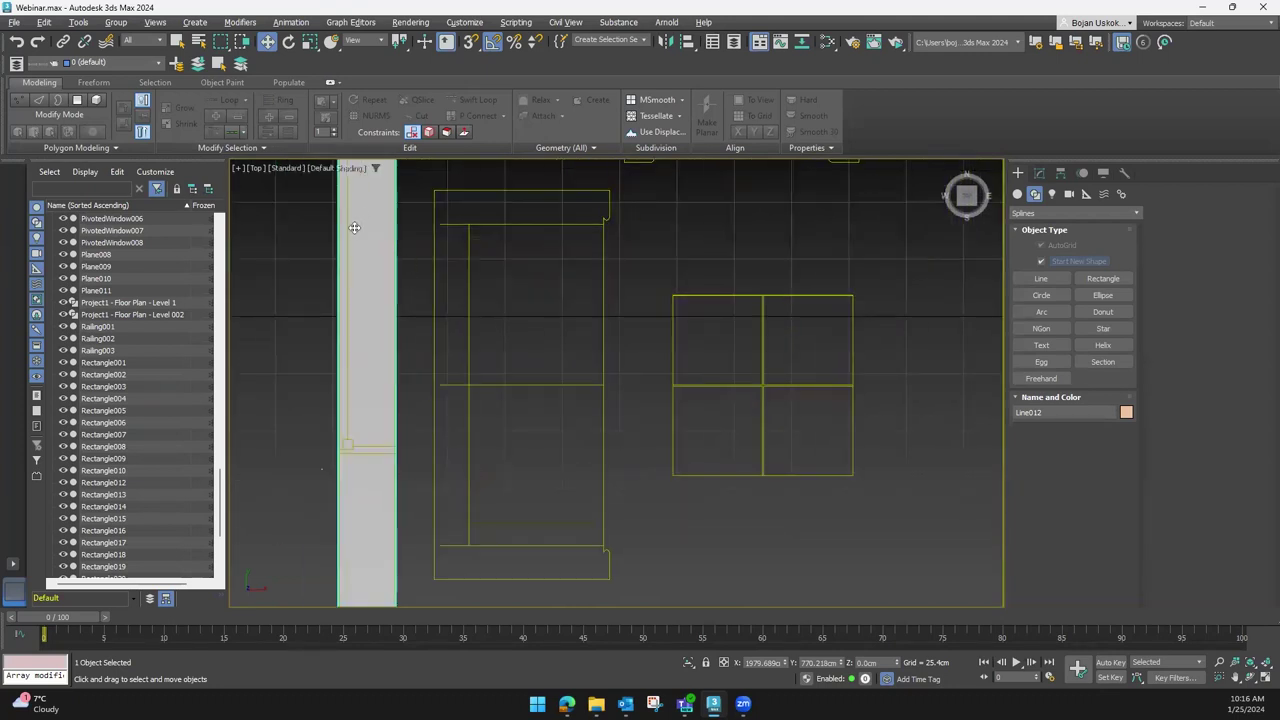
pyautogui.scroll(-2, 356, 298)
pyautogui.moveTo(356, 298)
pyautogui.mouseDown(button='middle')
pyautogui.moveTo(359, 375)
pyautogui.moveTo(431, 379)
pyautogui.moveTo(480, 443)
pyautogui.moveTo(384, 410)
pyautogui.mouseUp(button='middle')
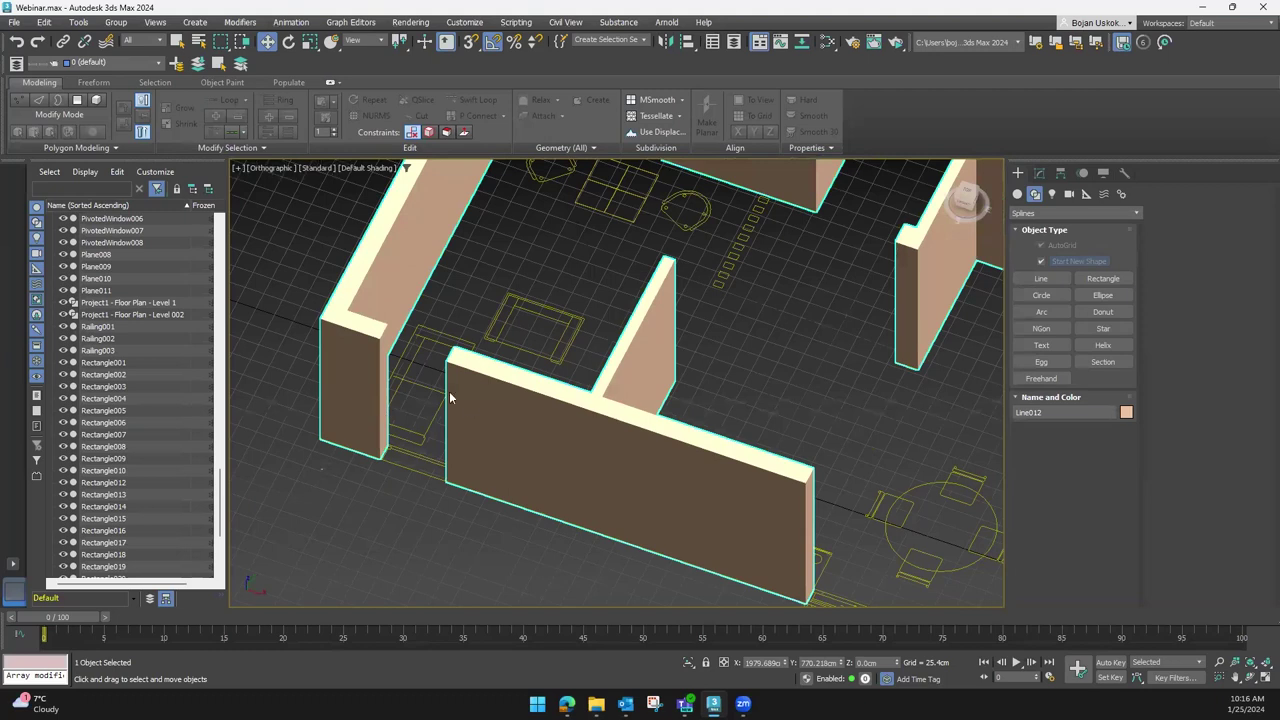
pyautogui.moveTo(375, 376)
pyautogui.keyDown('alt'); pyautogui.mouseDown(button='middle')
pyautogui.moveTo(561, 432)
pyautogui.moveTo(876, 278)
pyautogui.mouseUp(button='middle'); pyautogui.keyUp('alt')
pyautogui.moveTo(728, 403)
pyautogui.keyDown('alt'); pyautogui.mouseDown(button='middle')
pyautogui.moveTo(618, 396)
pyautogui.moveTo(551, 366)
pyautogui.moveTo(603, 400)
pyautogui.moveTo(586, 372)
pyautogui.moveTo(569, 378)
pyautogui.mouseUp(button='middle'); pyautogui.keyUp('alt')
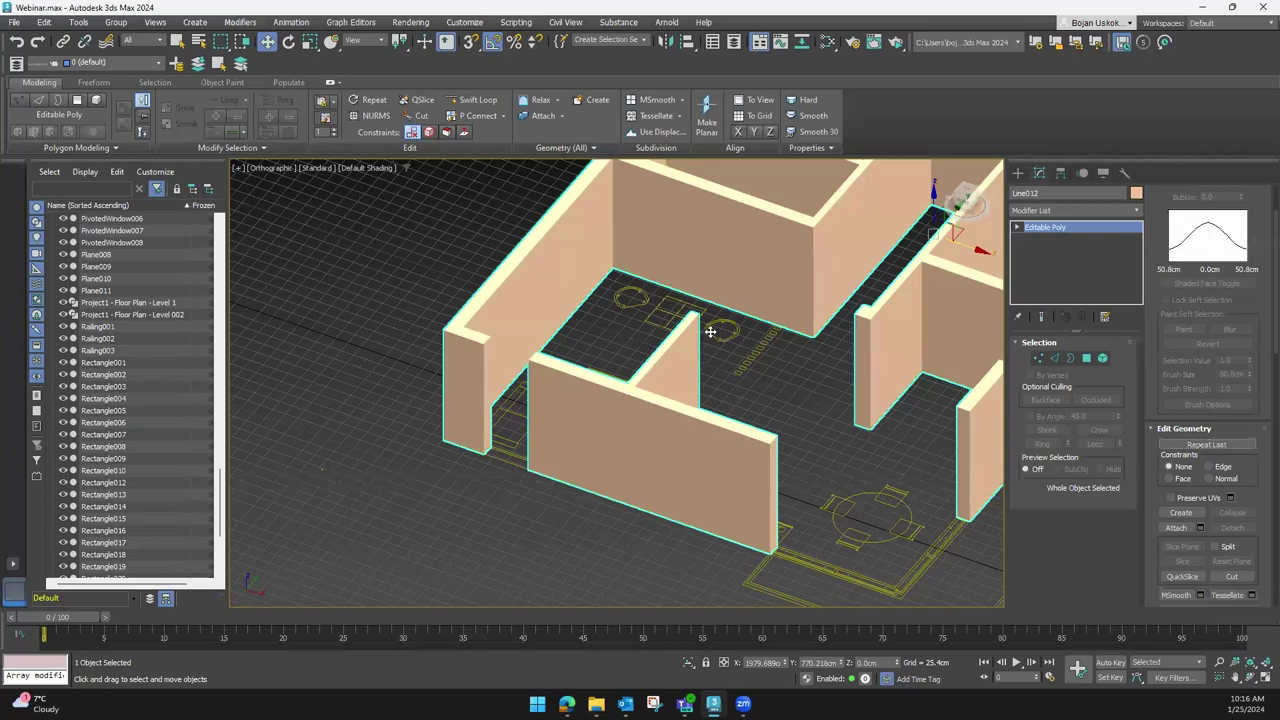
pyautogui.keyDown('alt'); pyautogui.moveTo(596, 427); pyautogui.dragTo(1030, 372, button='middle'); pyautogui.keyUp('alt')
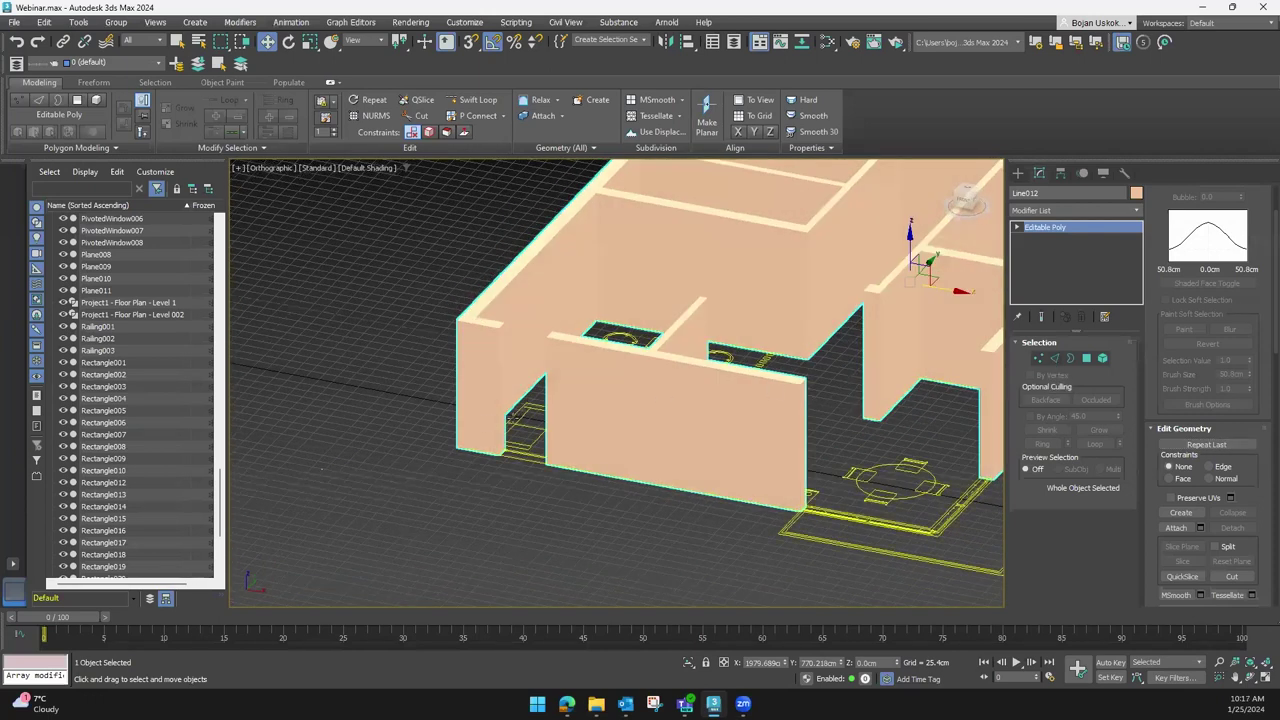
# Turn on Edged Faces with F4 and enter Edge sub-object mode on Line012
pyautogui.press('F4')
pyautogui.keyDown('alt'); pyautogui.moveTo(623, 408); pyautogui.dragTo(617, 314, button='middle'); pyautogui.keyUp('alt')
pyautogui.scroll(1, 617, 314)
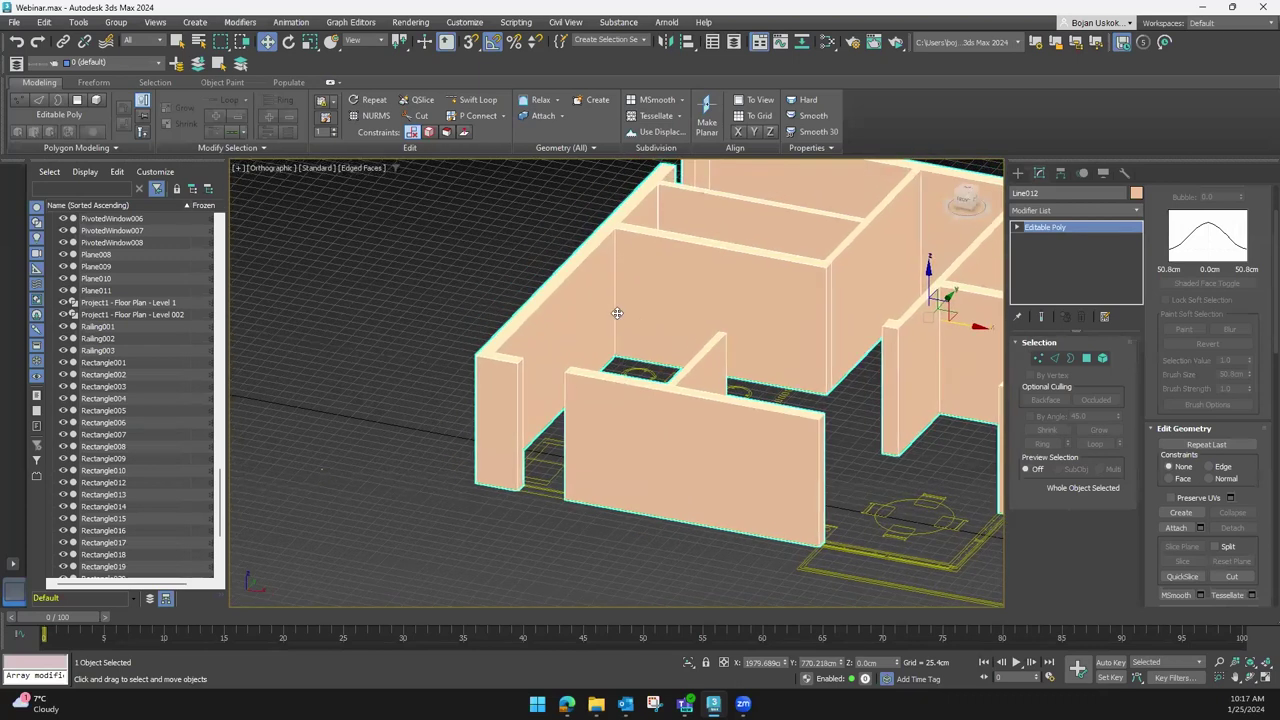
pyautogui.scroll(2, 623, 285)
pyautogui.scroll(2, 623, 300)
pyautogui.scroll(-3, 626, 306)
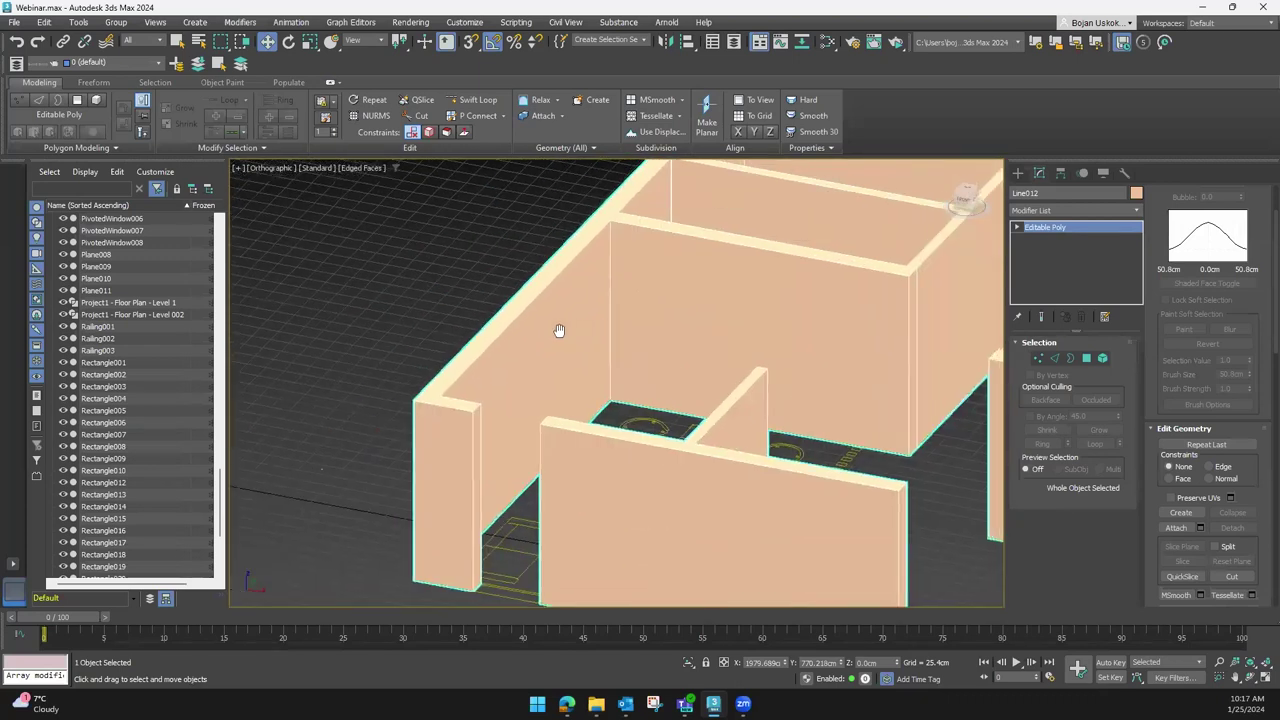
pyautogui.scroll(1, 779, 361)
pyautogui.moveTo(791, 346); pyautogui.dragTo(636, 350, button='middle')
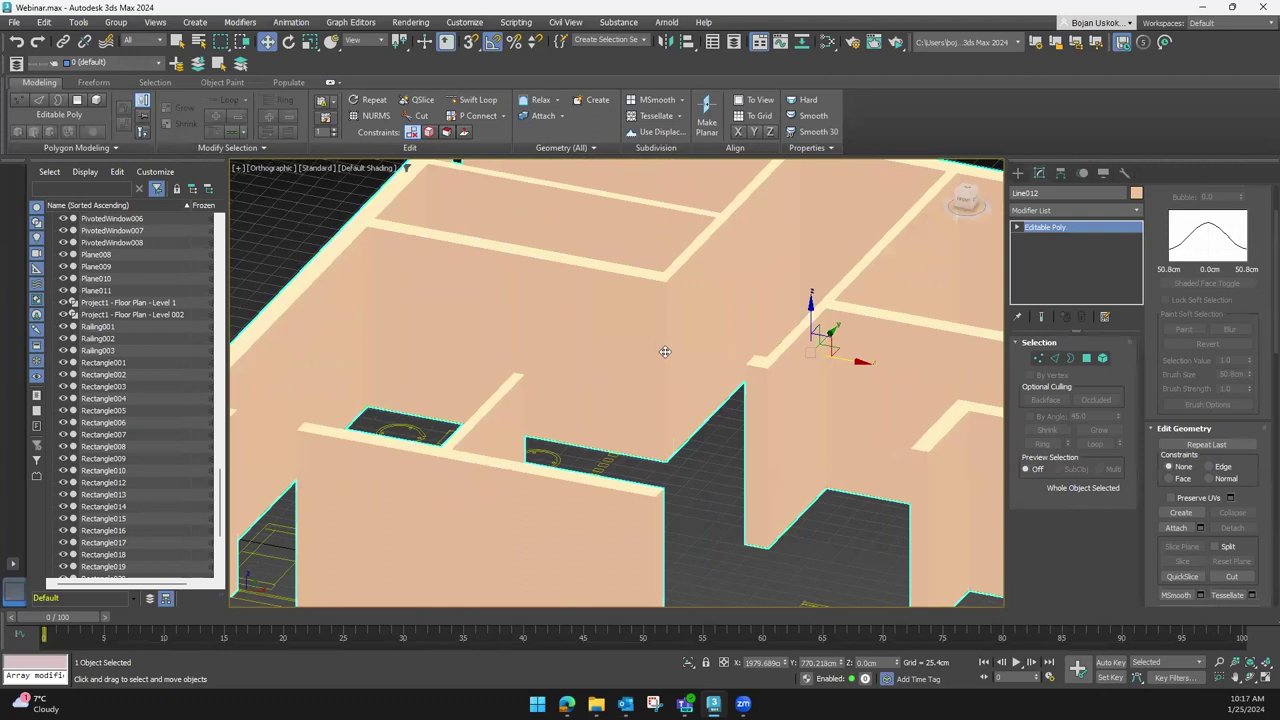
pyautogui.scroll(-3, 616, 374)
pyautogui.scroll(1, 651, 366)
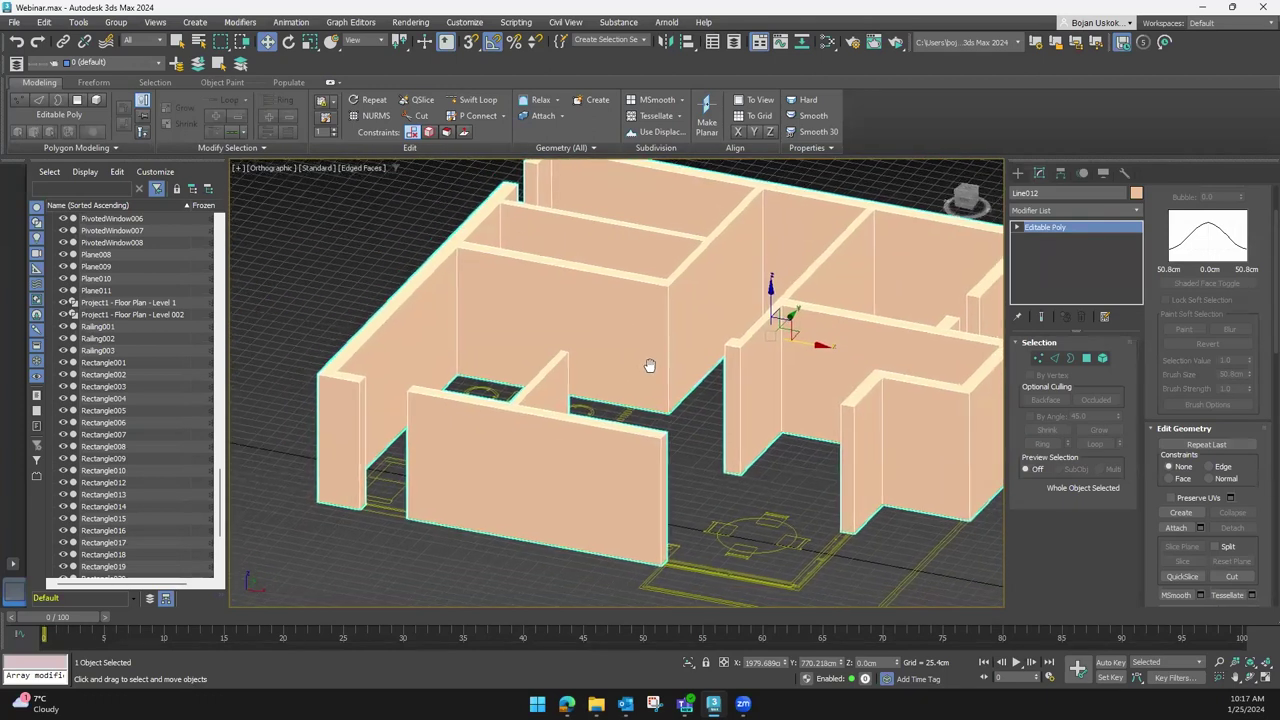
pyautogui.scroll(1, 650, 367)
pyautogui.press('F4')
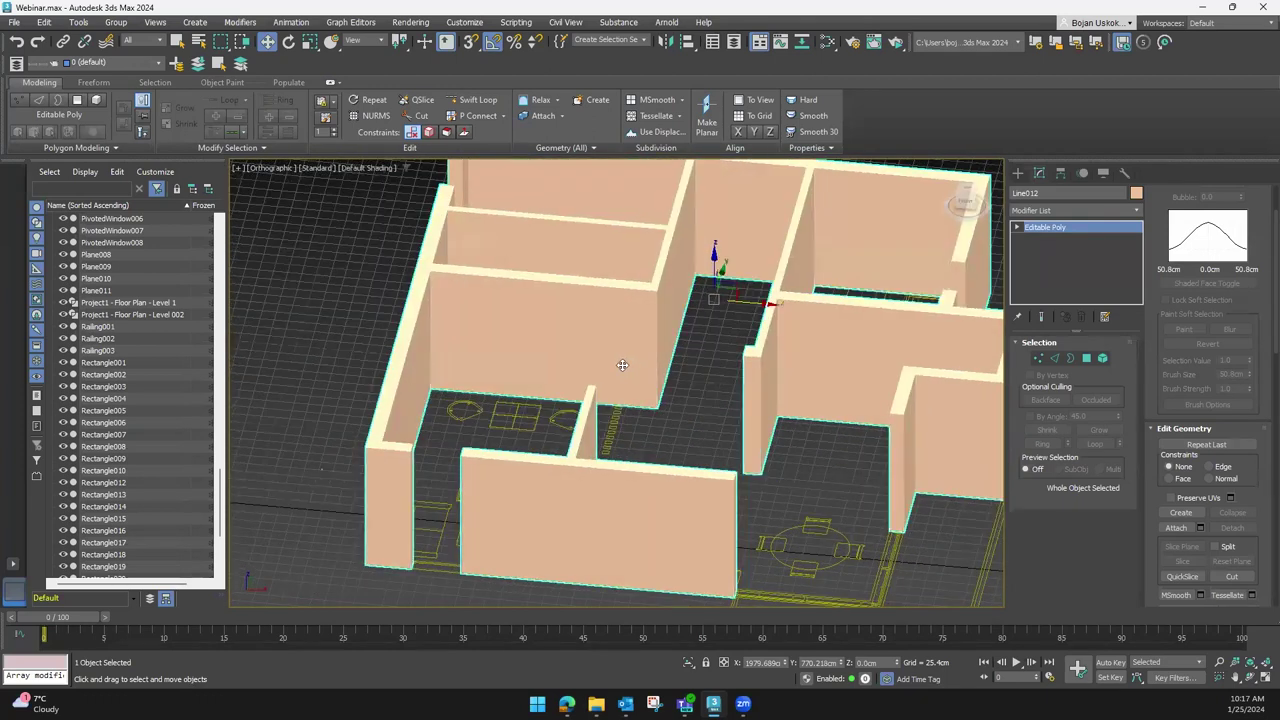
pyautogui.moveTo(622, 365)
pyautogui.keyDown('alt'); pyautogui.mouseDown(button='middle')
pyautogui.moveTo(529, 434)
pyautogui.moveTo(971, 422)
pyautogui.mouseUp(button='middle'); pyautogui.keyUp('alt')
pyautogui.press('F4')
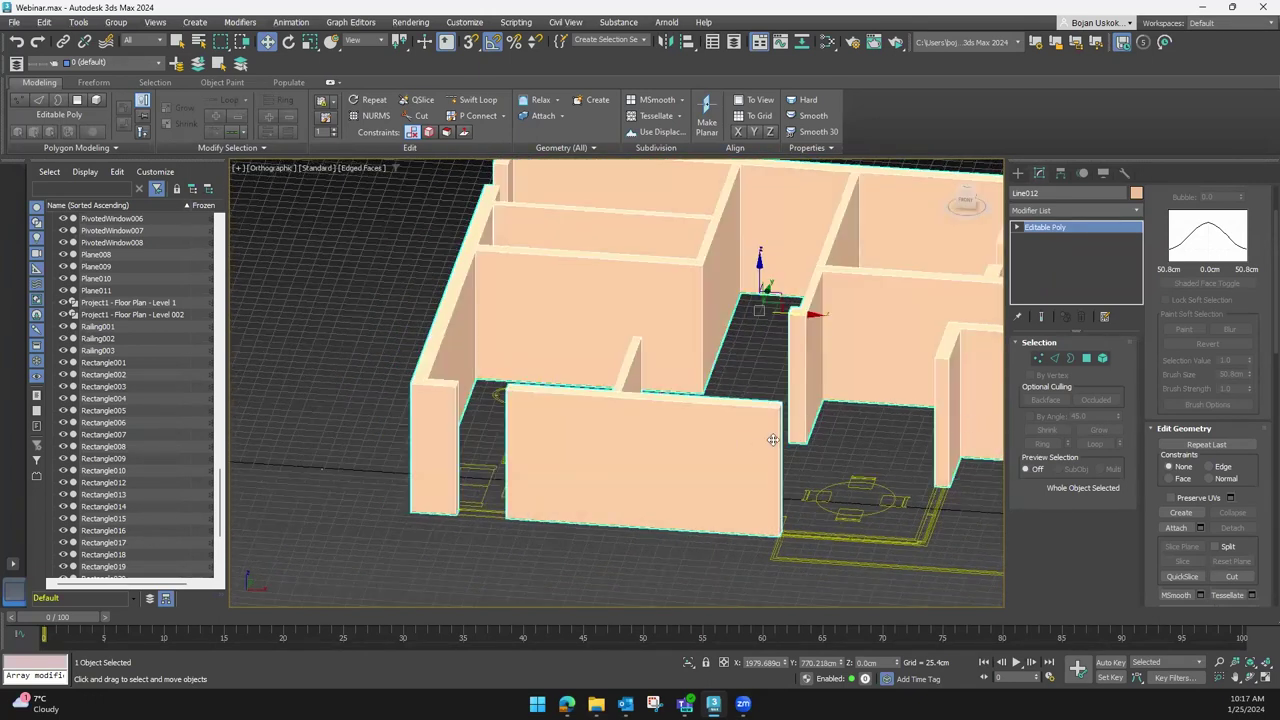
pyautogui.click(1053, 358)
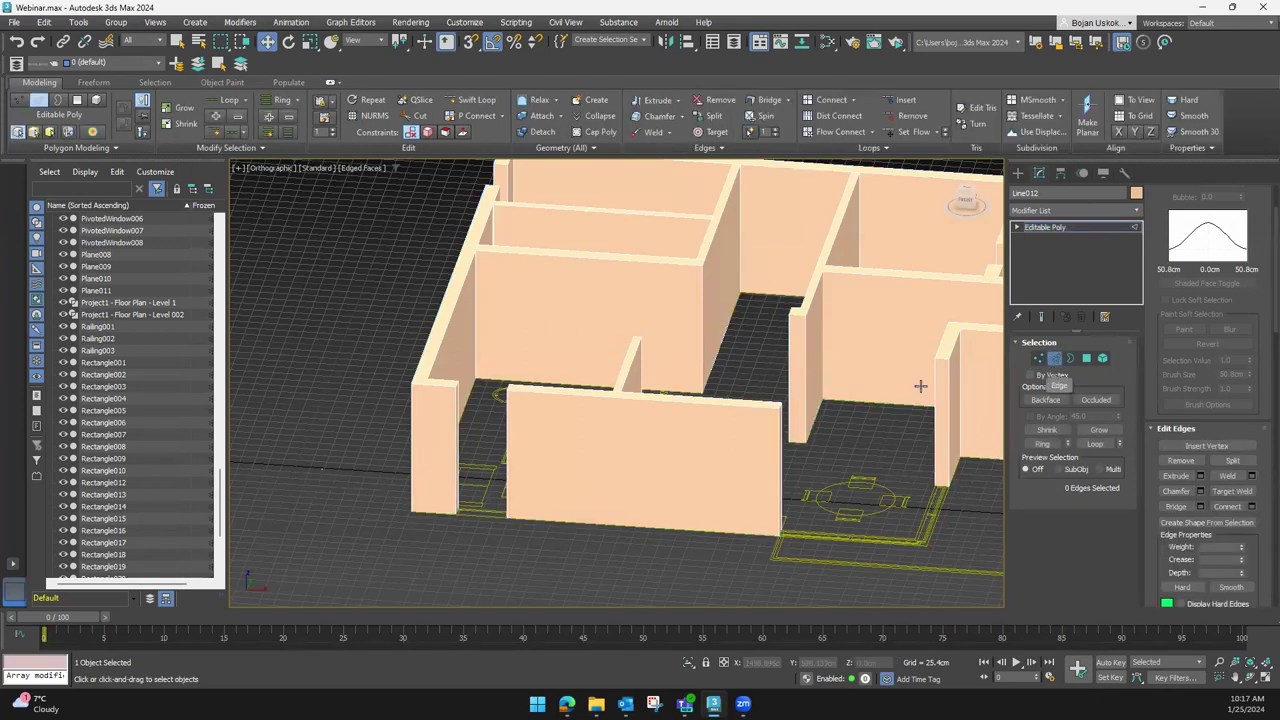
# Select a vertical edge beside the door opening, then the whole ring of edges around that wall
pyautogui.click(453, 442)
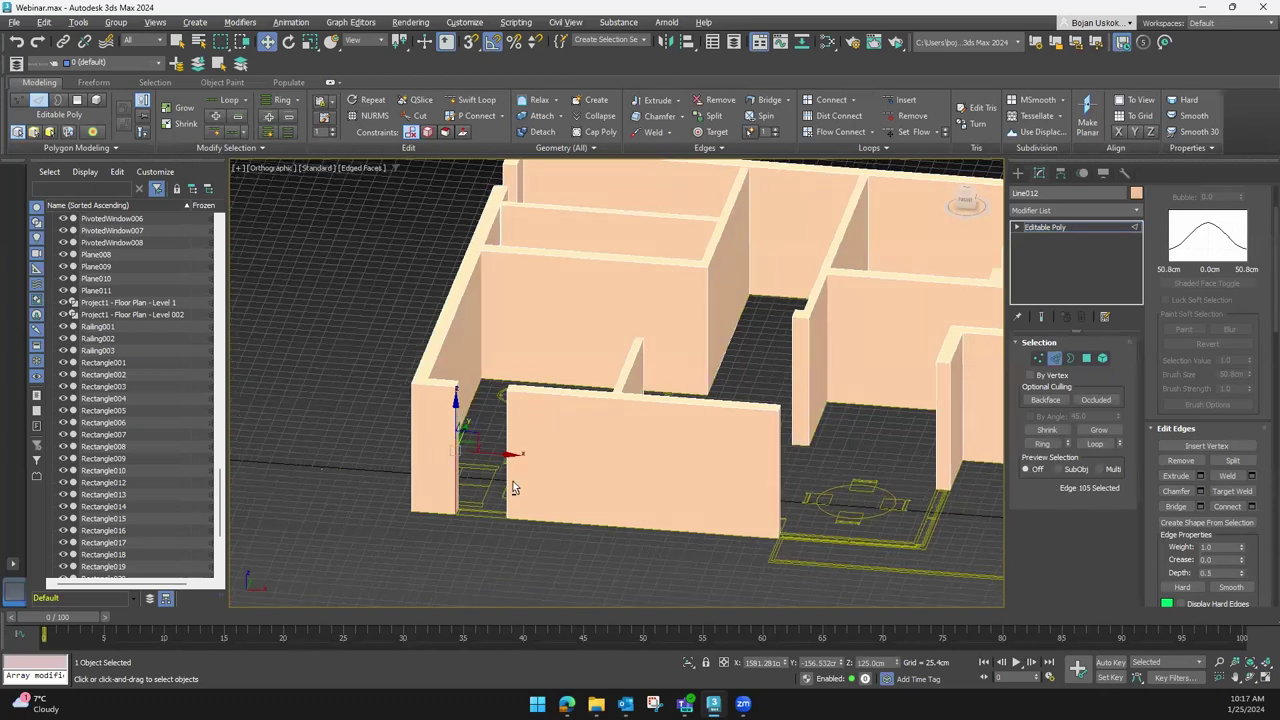
pyautogui.keyDown('alt'); pyautogui.moveTo(560, 450); pyautogui.dragTo(483, 450, button='middle'); pyautogui.keyUp('alt')
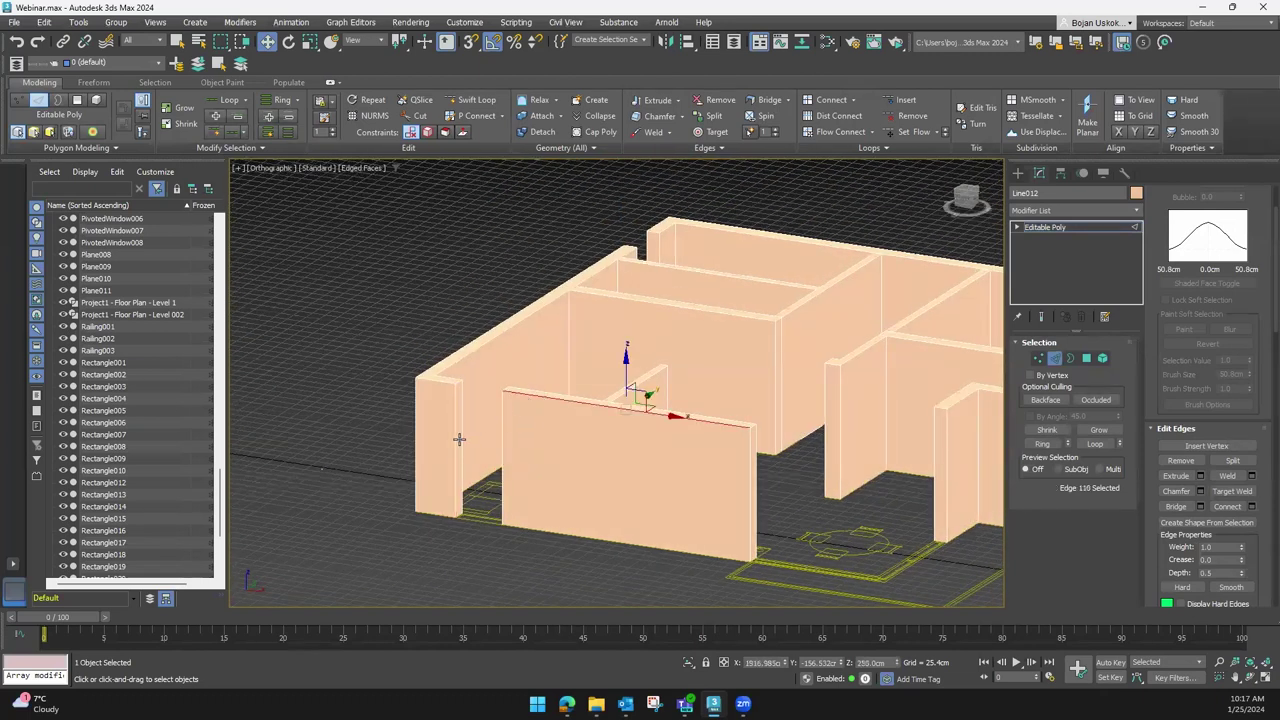
pyautogui.keyDown('alt'); pyautogui.moveTo(541, 490); pyautogui.dragTo(454, 477, button='middle'); pyautogui.keyUp('alt')
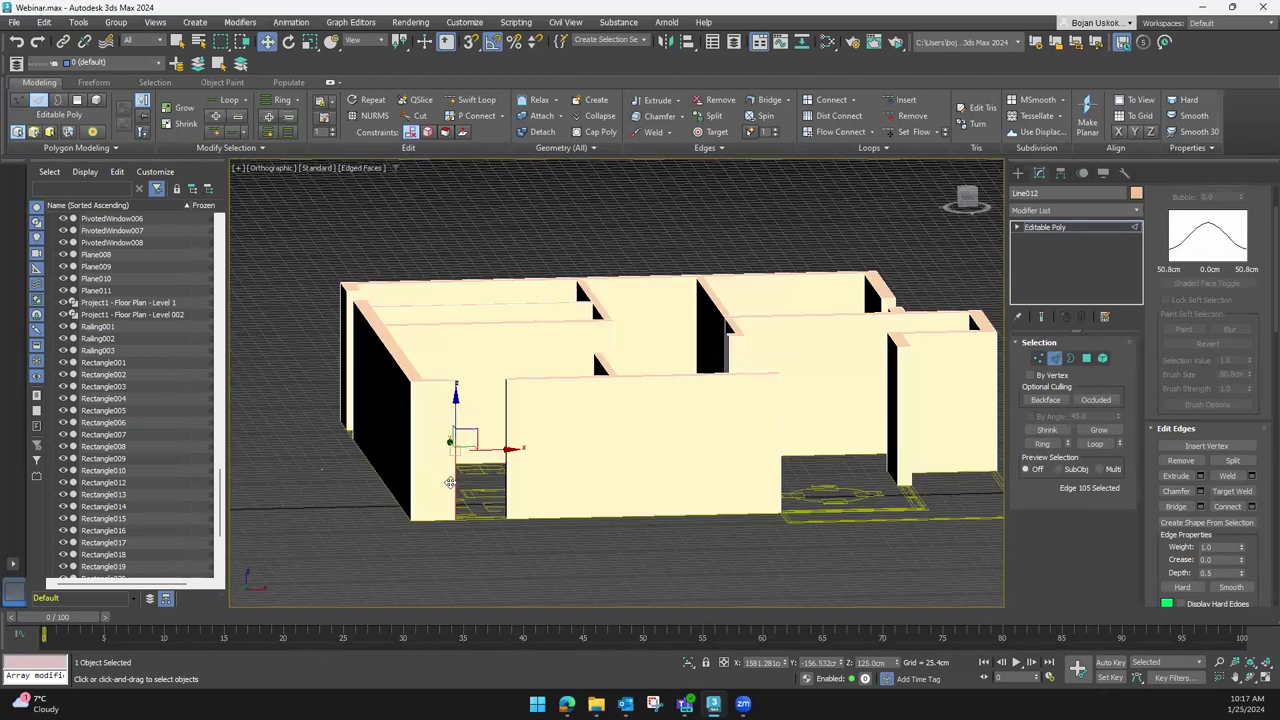
pyautogui.scroll(4, 454, 477)
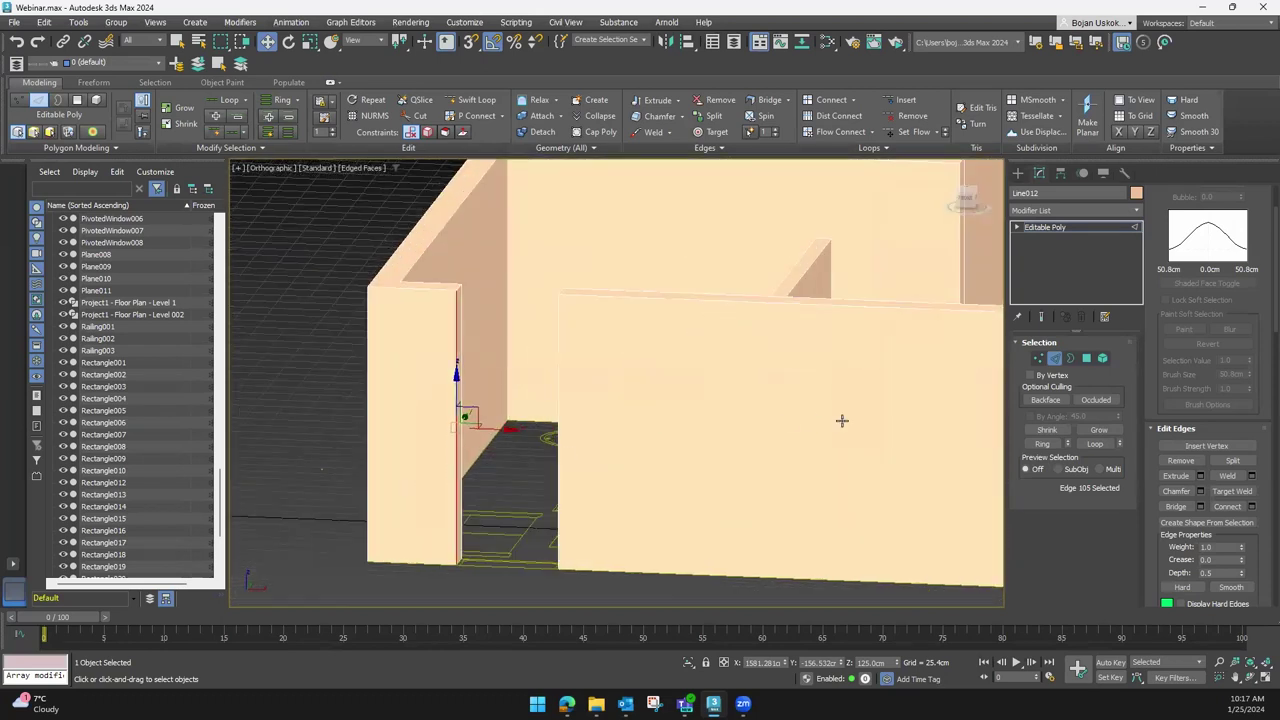
pyautogui.moveTo(452, 466)
pyautogui.keyDown('alt'); pyautogui.mouseDown(button='middle')
pyautogui.moveTo(657, 480)
pyautogui.moveTo(889, 420)
pyautogui.mouseUp(button='middle'); pyautogui.keyUp('alt')
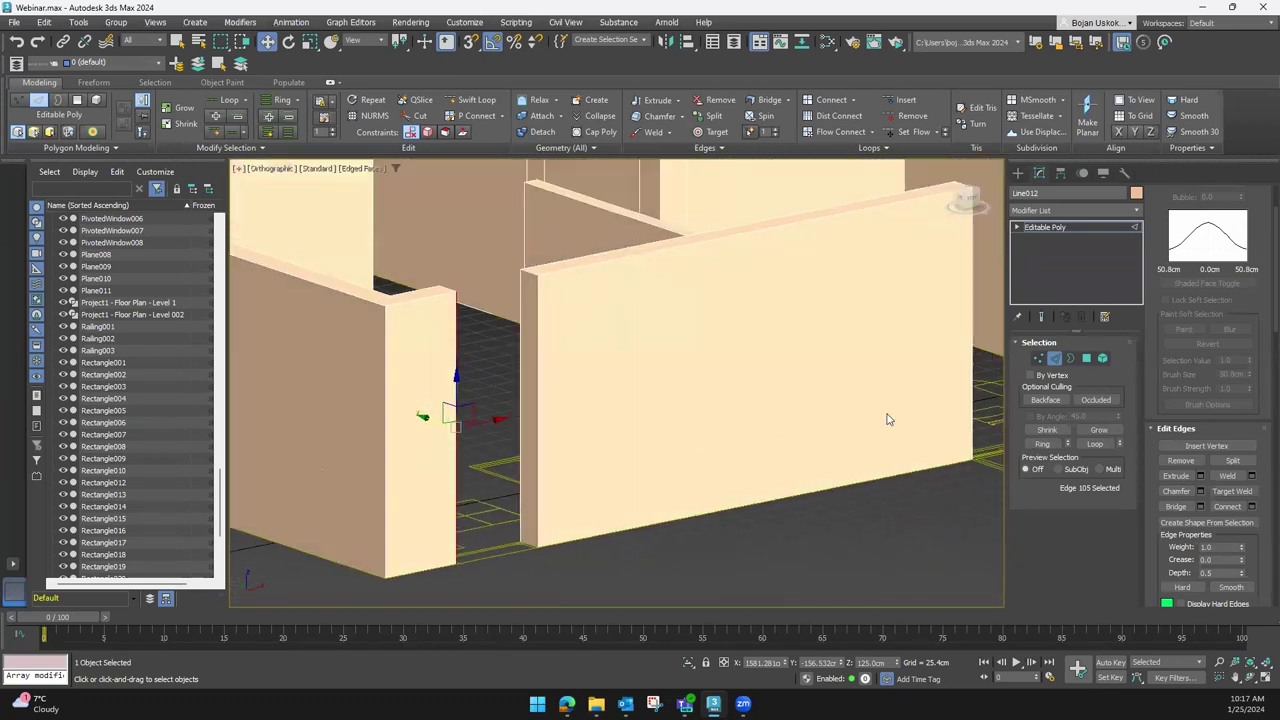
pyautogui.click(1045, 443)
pyautogui.scroll(-4, 590, 443)
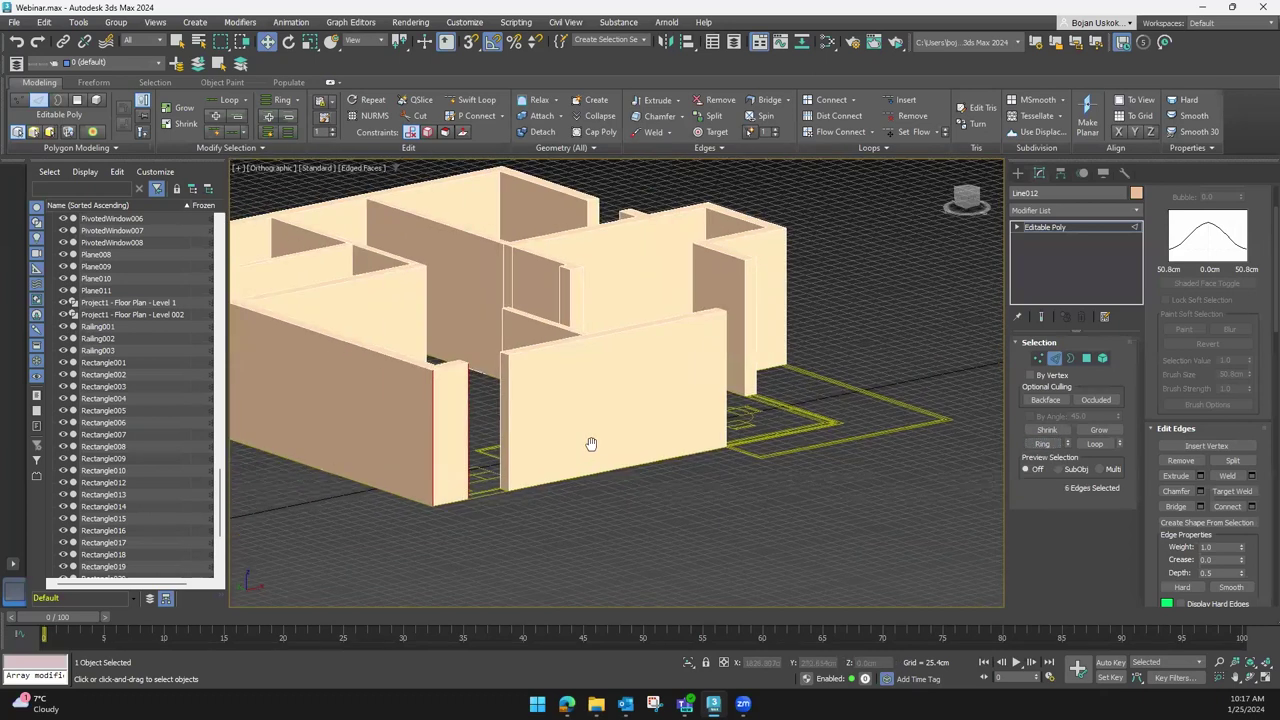
pyautogui.keyDown('alt'); pyautogui.moveTo(591, 443); pyautogui.dragTo(496, 440, button='middle'); pyautogui.keyUp('alt')
pyautogui.moveTo(567, 413)
pyautogui.keyDown('alt'); pyautogui.mouseDown(button='middle')
pyautogui.moveTo(491, 443)
pyautogui.moveTo(443, 434)
pyautogui.moveTo(517, 434)
pyautogui.moveTo(478, 443)
pyautogui.moveTo(540, 455)
pyautogui.moveTo(600, 417)
pyautogui.moveTo(571, 417)
pyautogui.moveTo(632, 414)
pyautogui.moveTo(554, 406)
pyautogui.moveTo(531, 365)
pyautogui.mouseUp(button='middle'); pyautogui.keyUp('alt')
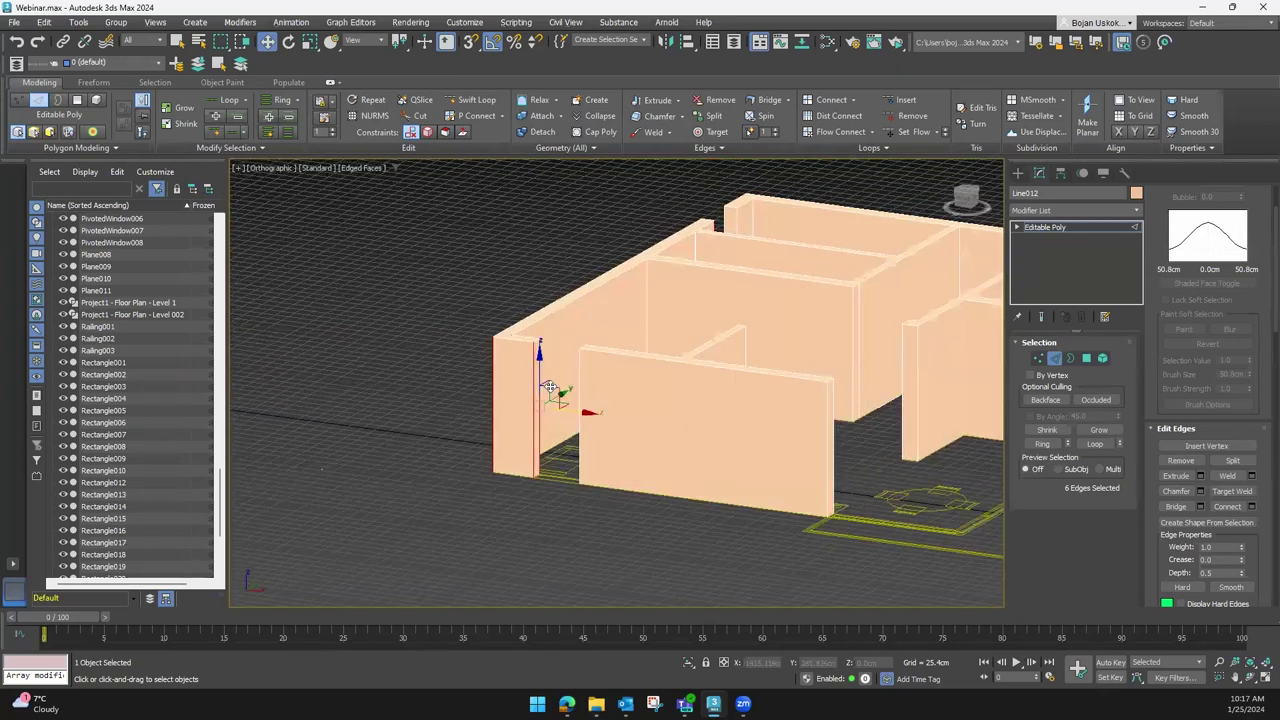
pyautogui.scroll(3, 531, 365)
# Select only the four vertical wall-end edges flanking the door and preview a connecting edge
pyautogui.click(530, 338)
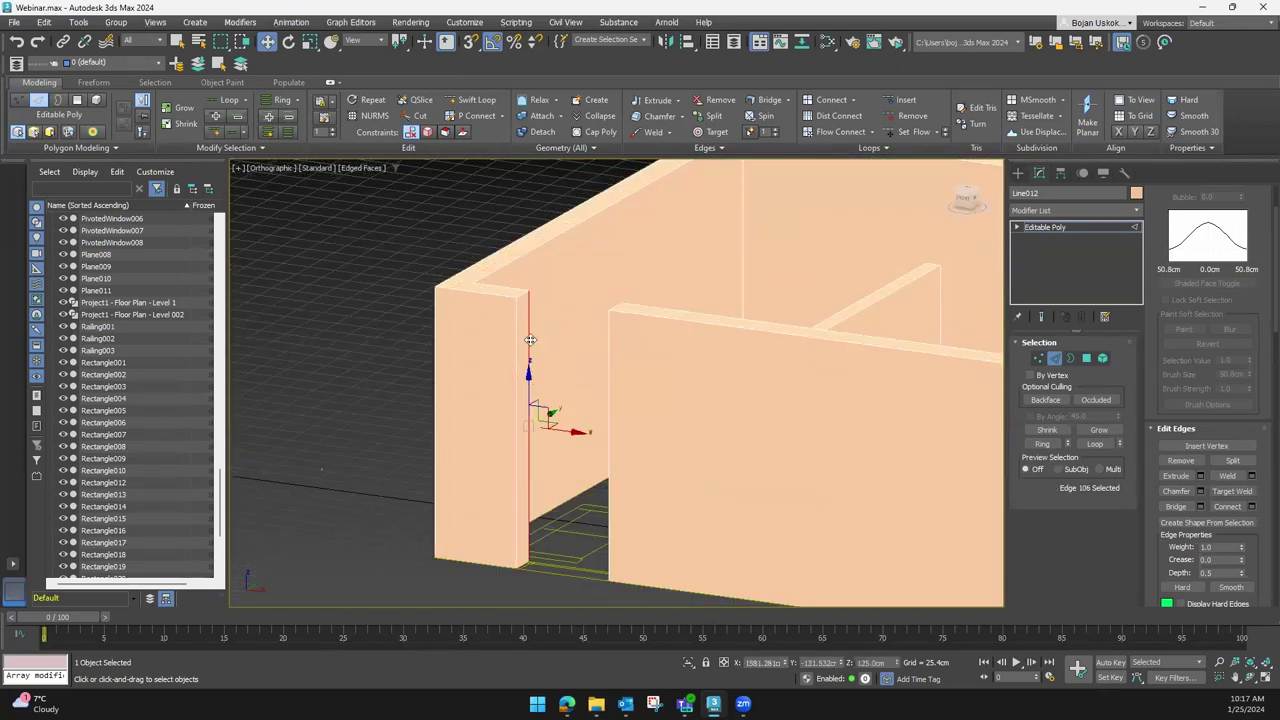
pyautogui.keyDown('ctrl'); pyautogui.click(518, 390); pyautogui.keyUp('ctrl')
pyautogui.moveTo(575, 455)
pyautogui.keyDown('alt'); pyautogui.mouseDown(button='middle')
pyautogui.moveTo(627, 459)
pyautogui.moveTo(620, 373)
pyautogui.moveTo(623, 428)
pyautogui.moveTo(512, 380)
pyautogui.mouseUp(button='middle'); pyautogui.keyUp('alt')
pyautogui.keyDown('ctrl'); pyautogui.click(616, 373); pyautogui.keyUp('ctrl')
pyautogui.keyDown('ctrl'); pyautogui.click(603, 379); pyautogui.keyUp('ctrl')
pyautogui.keyDown('alt'); pyautogui.moveTo(640, 449); pyautogui.dragTo(845, 416, button='middle'); pyautogui.keyUp('alt')
pyautogui.moveTo(730, 464)
pyautogui.keyDown('alt'); pyautogui.mouseDown(button='middle')
pyautogui.moveTo(671, 468)
pyautogui.moveTo(903, 486)
pyautogui.mouseUp(button='middle'); pyautogui.keyUp('alt')
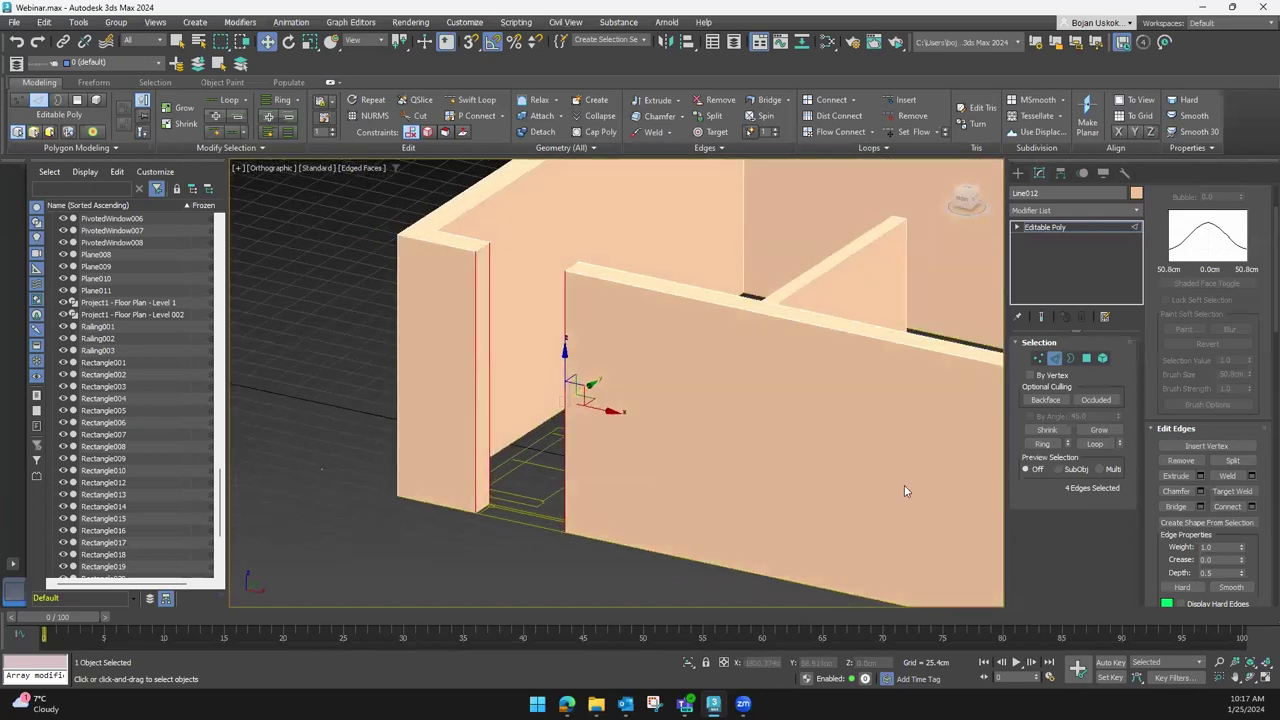
pyautogui.click(1254, 507)
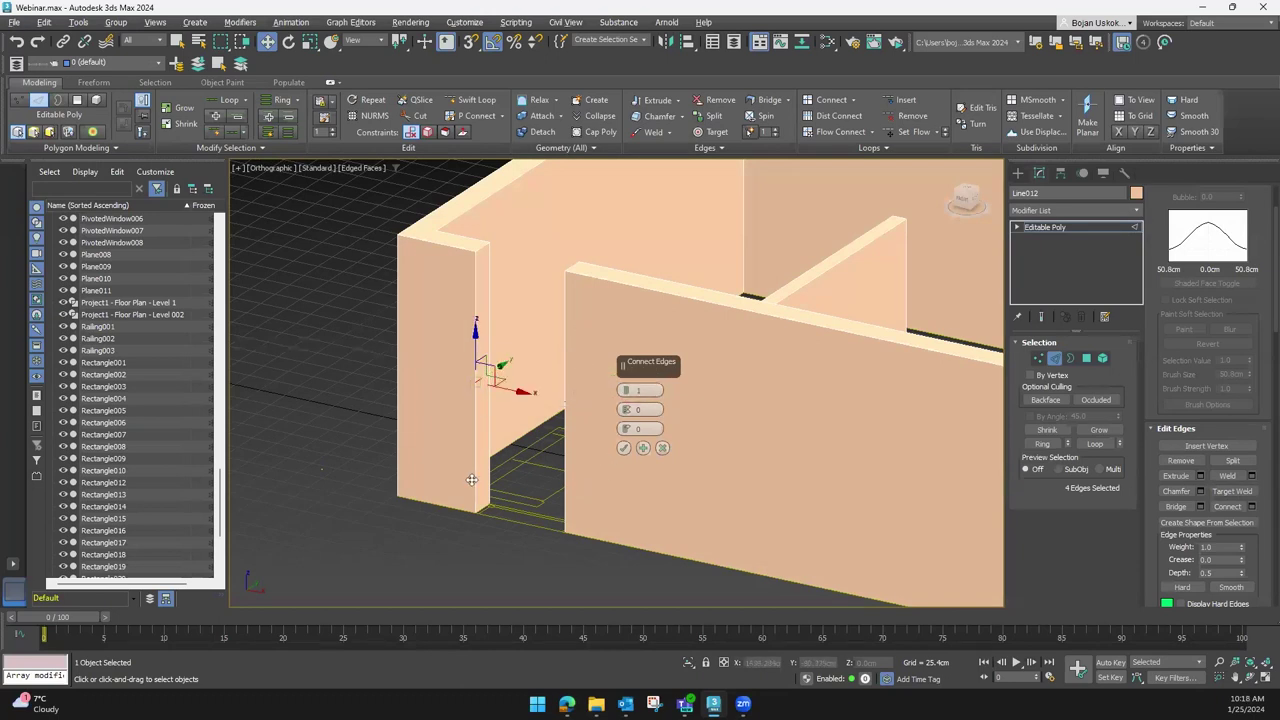
# Apply the edge connection with 2 segments across the door's wall ends
pyautogui.keyDown('alt'); pyautogui.moveTo(471, 480); pyautogui.dragTo(567, 375, button='middle'); pyautogui.keyUp('alt')
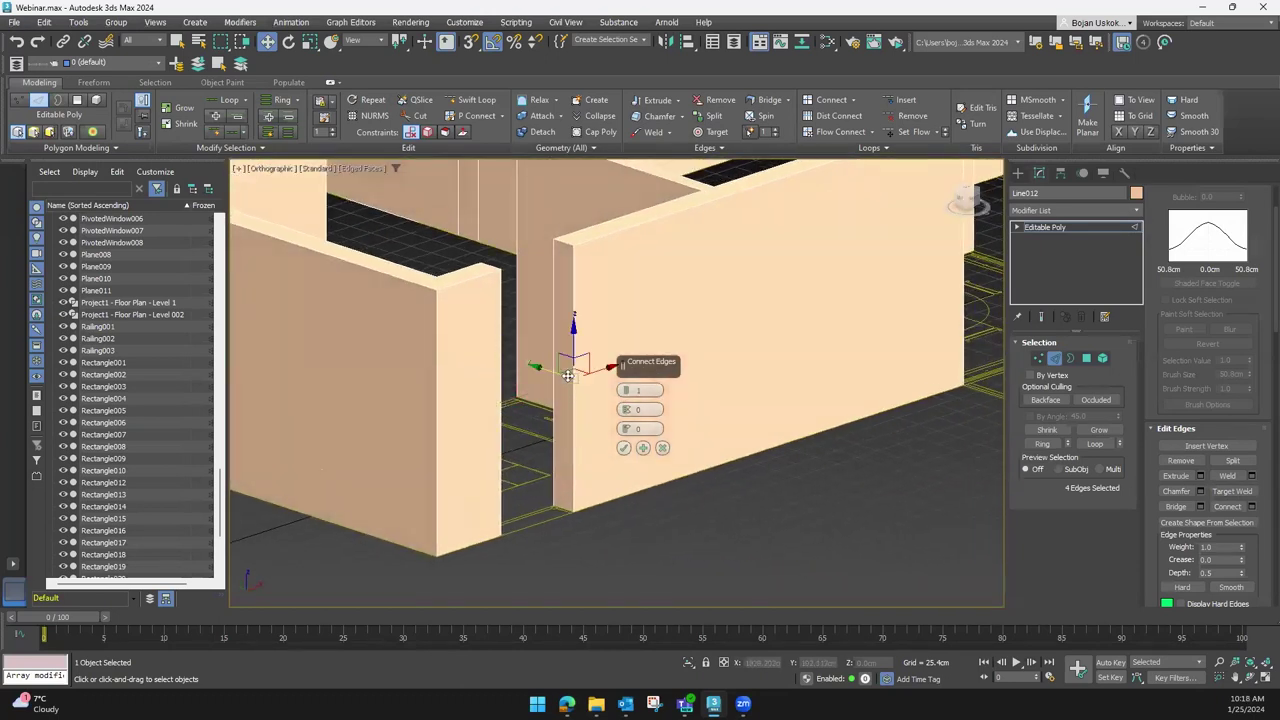
pyautogui.scroll(2, 567, 375)
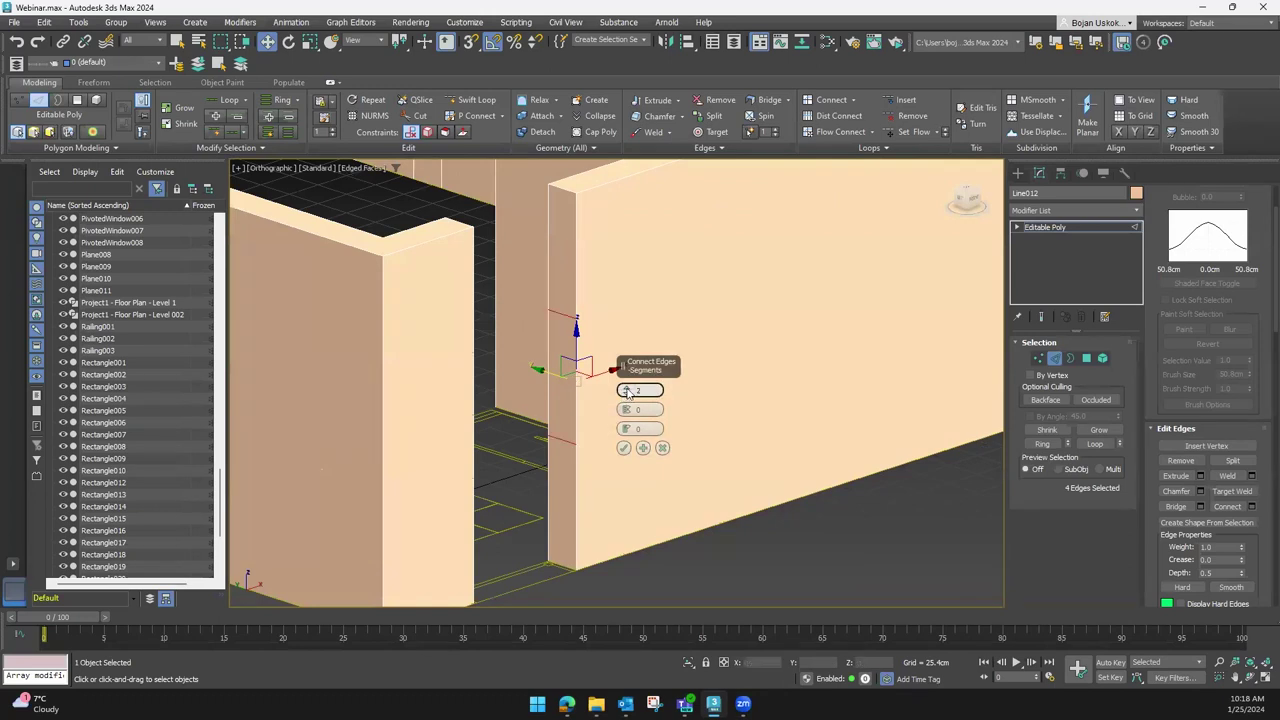
pyautogui.keyDown('alt'); pyautogui.moveTo(606, 491); pyautogui.dragTo(452, 430, button='middle'); pyautogui.keyUp('alt')
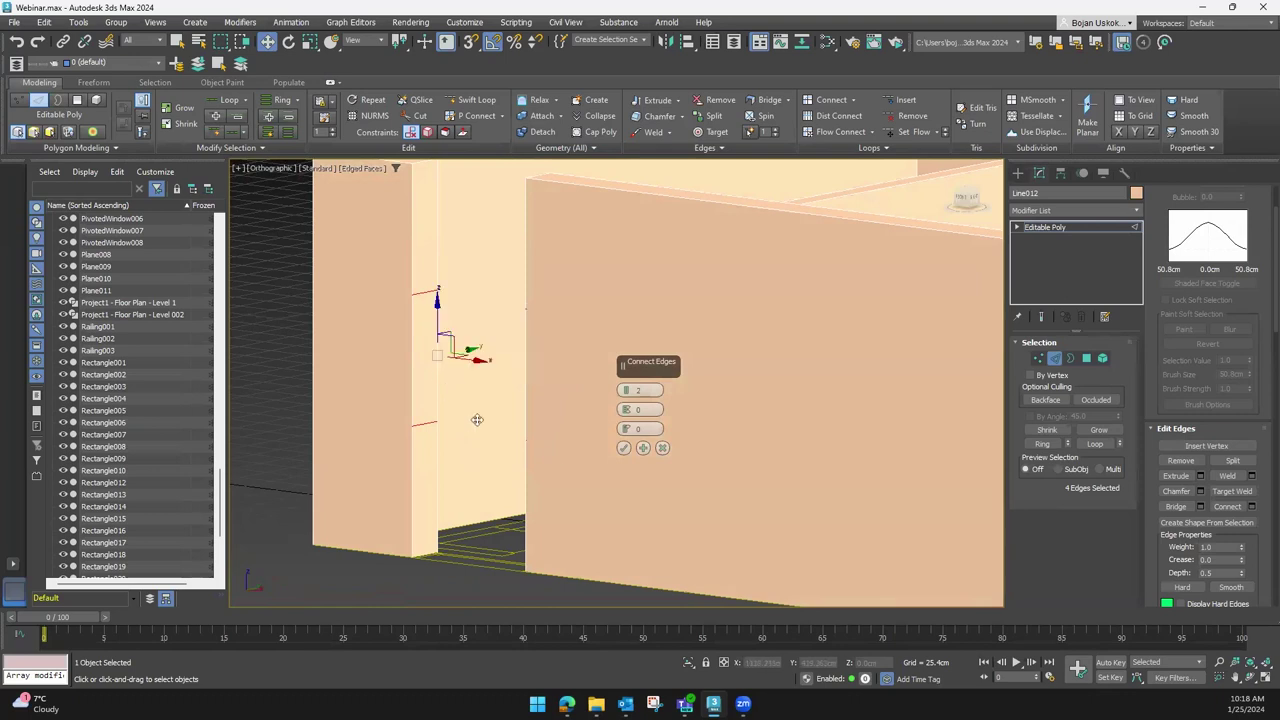
pyautogui.click(623, 449)
# Select the upper new horizontal edges on both sides of the door opening
pyautogui.keyDown('alt'); pyautogui.moveTo(429, 480); pyautogui.dragTo(537, 478, button='middle'); pyautogui.keyUp('alt')
pyautogui.click(496, 403)
pyautogui.keyDown('alt'); pyautogui.moveTo(496, 403); pyautogui.dragTo(395, 472, button='middle'); pyautogui.keyUp('alt')
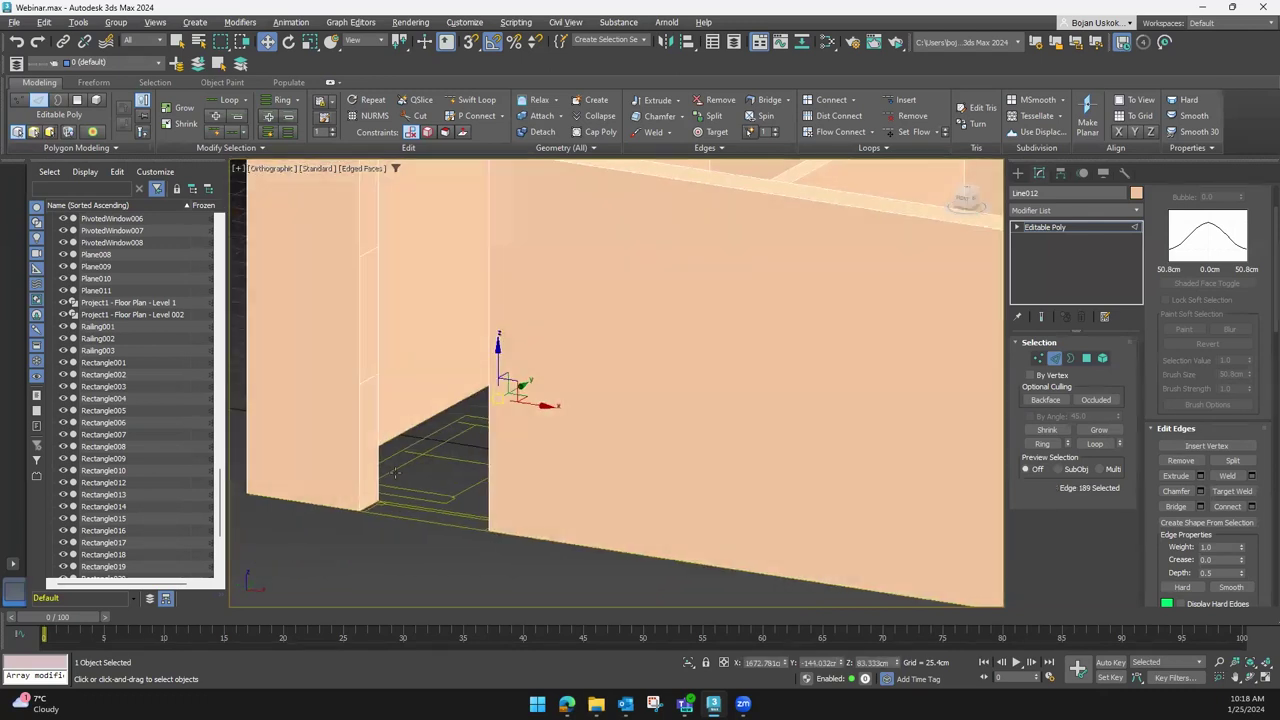
pyautogui.keyDown('ctrl'); pyautogui.click(372, 376); pyautogui.keyUp('ctrl')
pyautogui.scroll(3, 417, 455)
pyautogui.moveTo(349, 397)
pyautogui.keyDown('alt'); pyautogui.mouseDown(button='middle')
pyautogui.moveTo(480, 414)
pyautogui.moveTo(526, 441)
pyautogui.moveTo(597, 440)
pyautogui.mouseUp(button='middle'); pyautogui.keyUp('alt')
pyautogui.moveTo(743, 396)
pyautogui.keyDown('alt'); pyautogui.mouseDown(button='middle')
pyautogui.moveTo(773, 395)
pyautogui.moveTo(669, 397)
pyautogui.moveTo(666, 429)
pyautogui.moveTo(626, 430)
pyautogui.mouseUp(button='middle'); pyautogui.keyUp('alt')
pyautogui.keyDown('alt'); pyautogui.moveTo(517, 416); pyautogui.dragTo(711, 332, button='middle'); pyautogui.keyUp('alt')
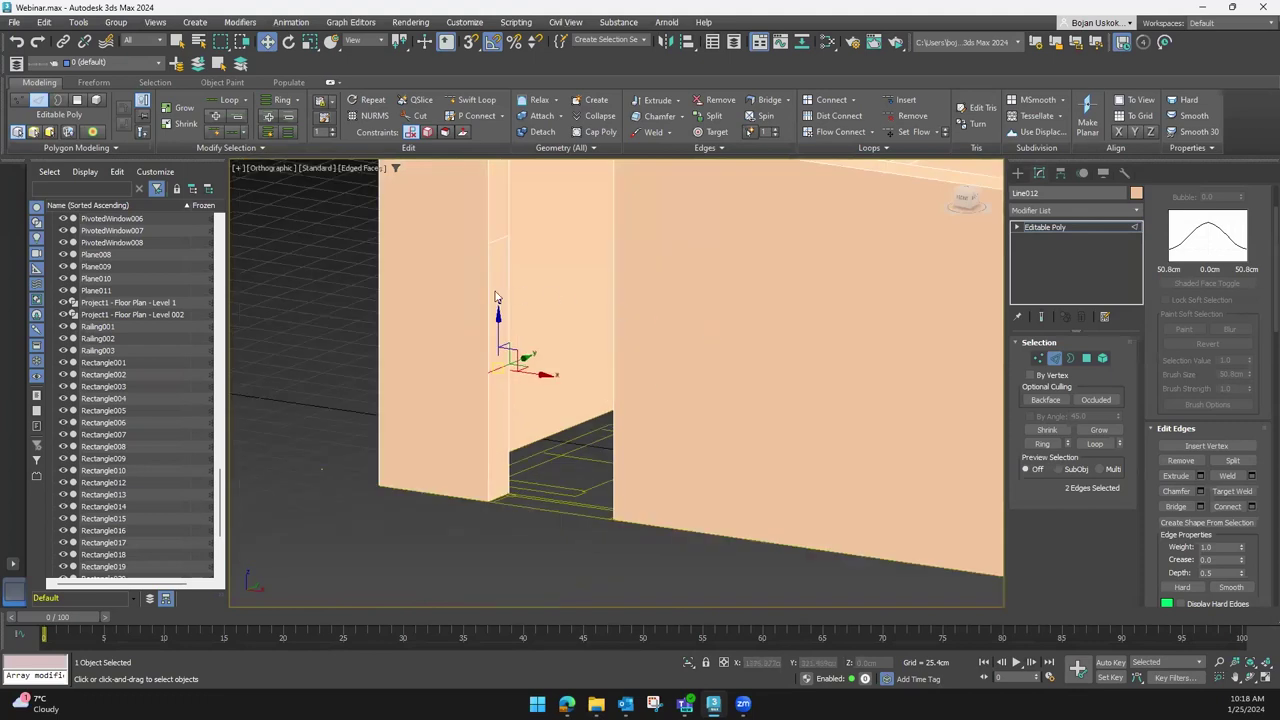
pyautogui.moveTo(590, 398)
pyautogui.keyDown('alt'); pyautogui.mouseDown(button='middle')
pyautogui.moveTo(873, 413)
pyautogui.moveTo(885, 448)
pyautogui.mouseUp(button='middle'); pyautogui.keyUp('alt')
# Bridge the two facing wall-end polygons of the door opening into a lintel
pyautogui.click(1087, 358)
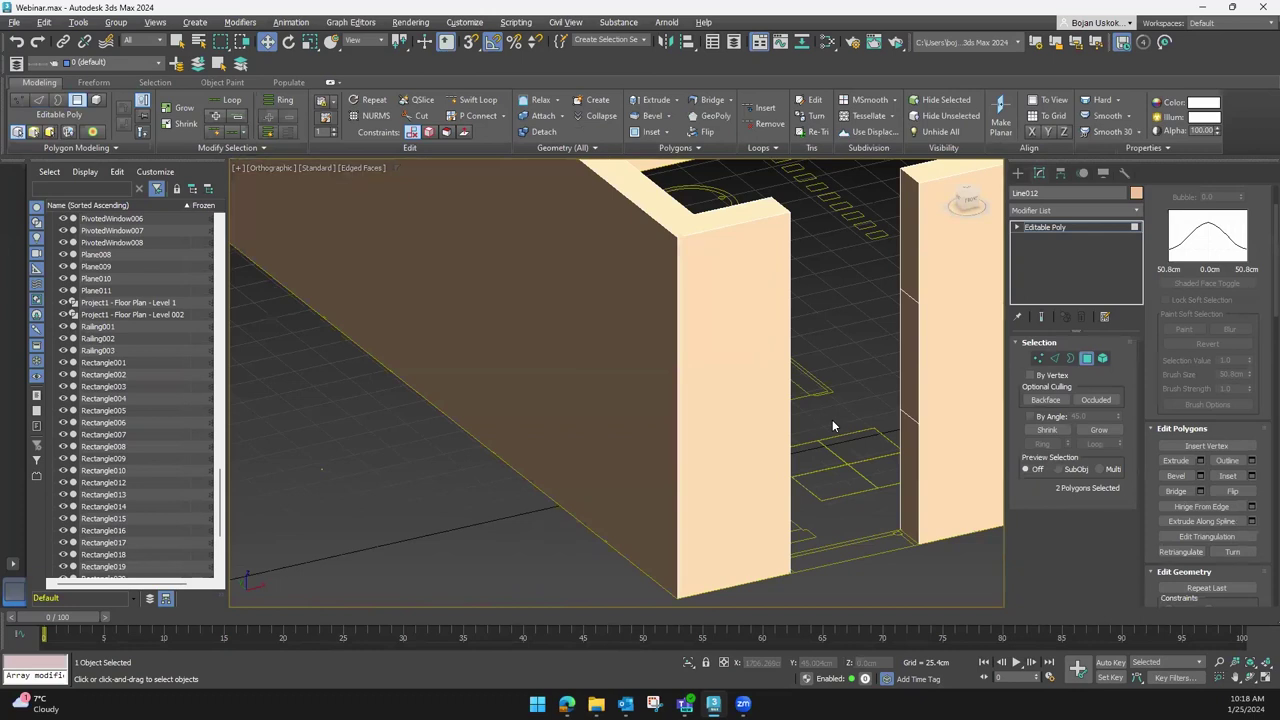
pyautogui.click(895, 461)
pyautogui.moveTo(790, 444)
pyautogui.keyDown('alt'); pyautogui.mouseDown(button='middle')
pyautogui.moveTo(749, 414)
pyautogui.moveTo(554, 481)
pyautogui.moveTo(690, 480)
pyautogui.mouseUp(button='middle'); pyautogui.keyUp('alt')
pyautogui.keyDown('ctrl'); pyautogui.click(820, 400); pyautogui.keyUp('ctrl')
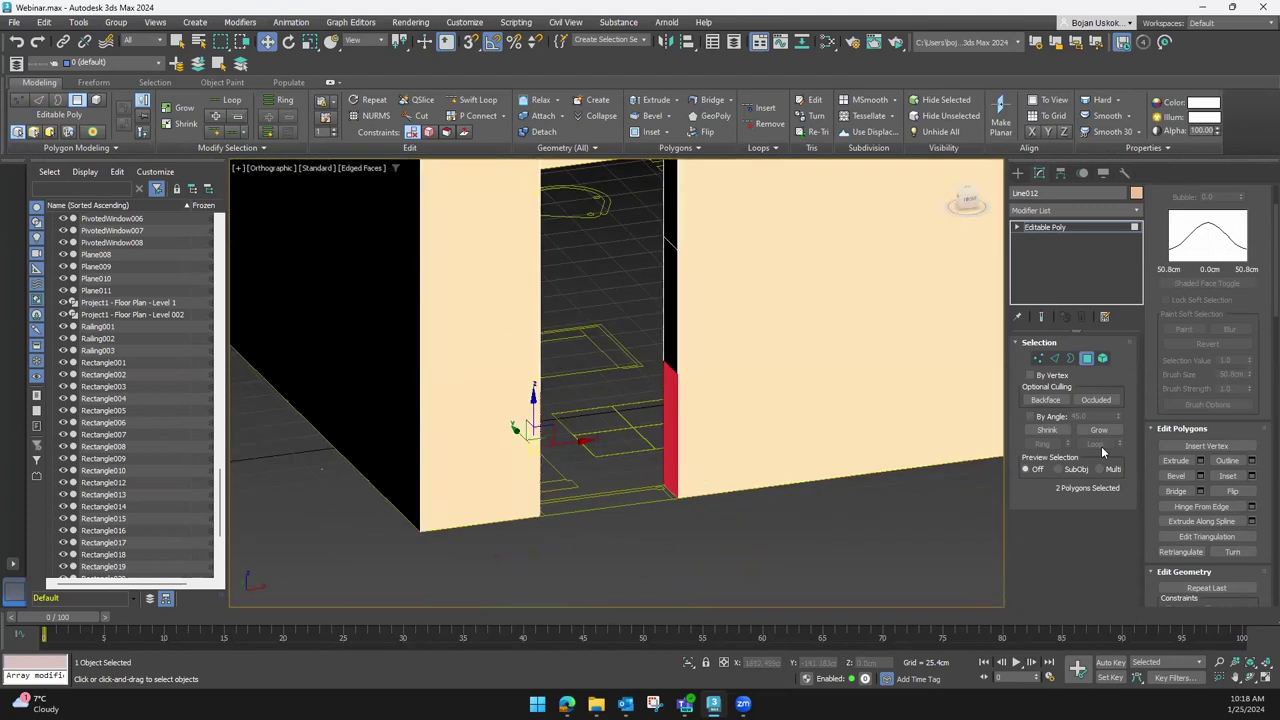
pyautogui.click(1182, 488)
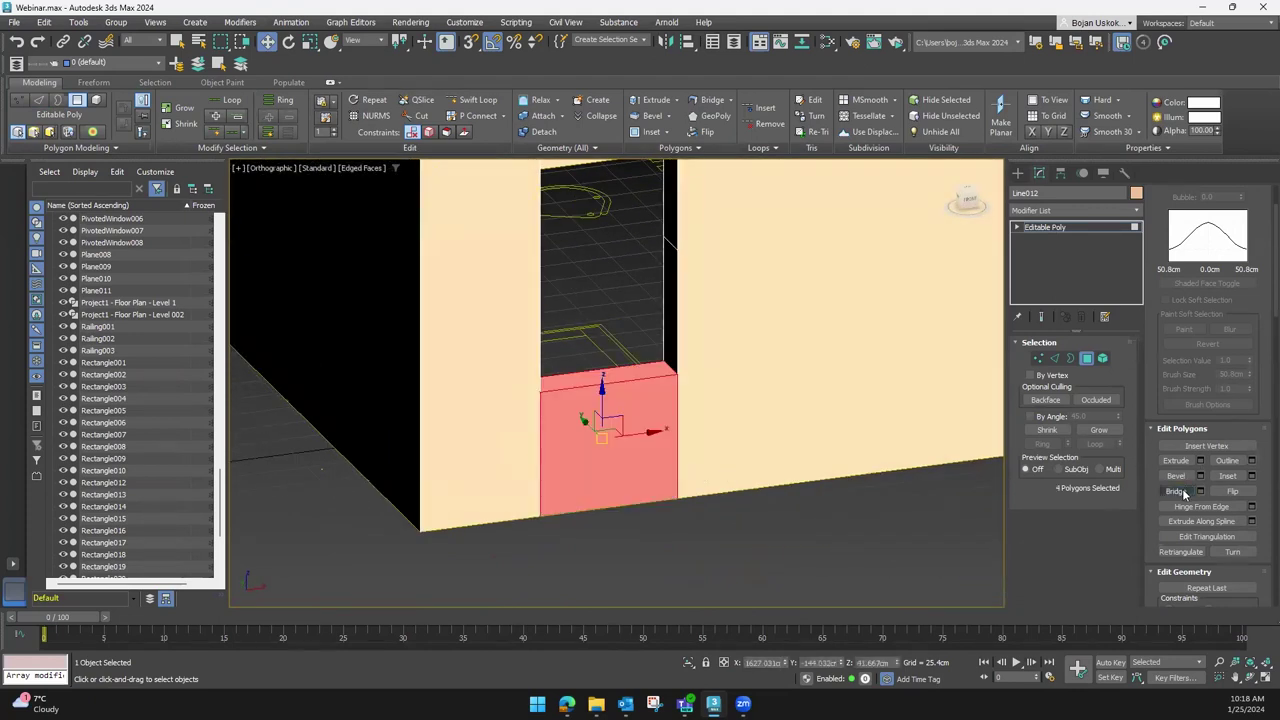
pyautogui.moveTo(819, 493)
pyautogui.keyDown('alt'); pyautogui.mouseDown(button='middle')
pyautogui.moveTo(739, 494)
pyautogui.moveTo(750, 462)
pyautogui.moveTo(760, 560)
pyautogui.mouseUp(button='middle'); pyautogui.keyUp('alt')
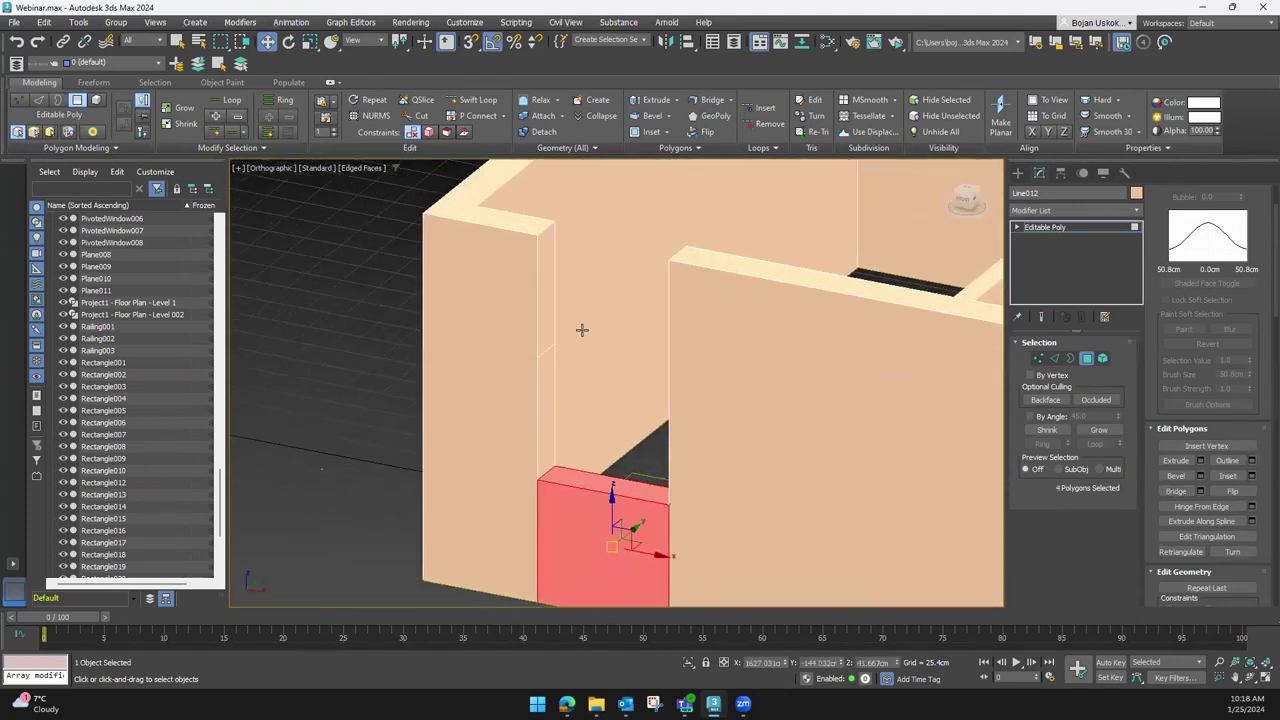
# Bridge the left and right wall end faces of the second opening into a lintel
pyautogui.click(554, 307)
pyautogui.moveTo(629, 399)
pyautogui.keyDown('alt'); pyautogui.mouseDown(button='middle')
pyautogui.moveTo(734, 386)
pyautogui.moveTo(666, 289)
pyautogui.mouseUp(button='middle'); pyautogui.keyUp('alt')
pyautogui.keyDown('ctrl'); pyautogui.click(649, 278); pyautogui.keyUp('ctrl')
pyautogui.click(1176, 491)
pyautogui.moveTo(1008, 481)
pyautogui.keyDown('alt'); pyautogui.mouseDown(button='middle')
pyautogui.moveTo(723, 443)
pyautogui.moveTo(657, 458)
pyautogui.moveTo(517, 283)
pyautogui.moveTo(471, 329)
pyautogui.moveTo(694, 360)
pyautogui.moveTo(965, 185)
pyautogui.mouseUp(button='middle'); pyautogui.keyUp('alt')
# Switch to the Top view, clear the sub-object selection, and reselect the wall object
pyautogui.click(965, 190)
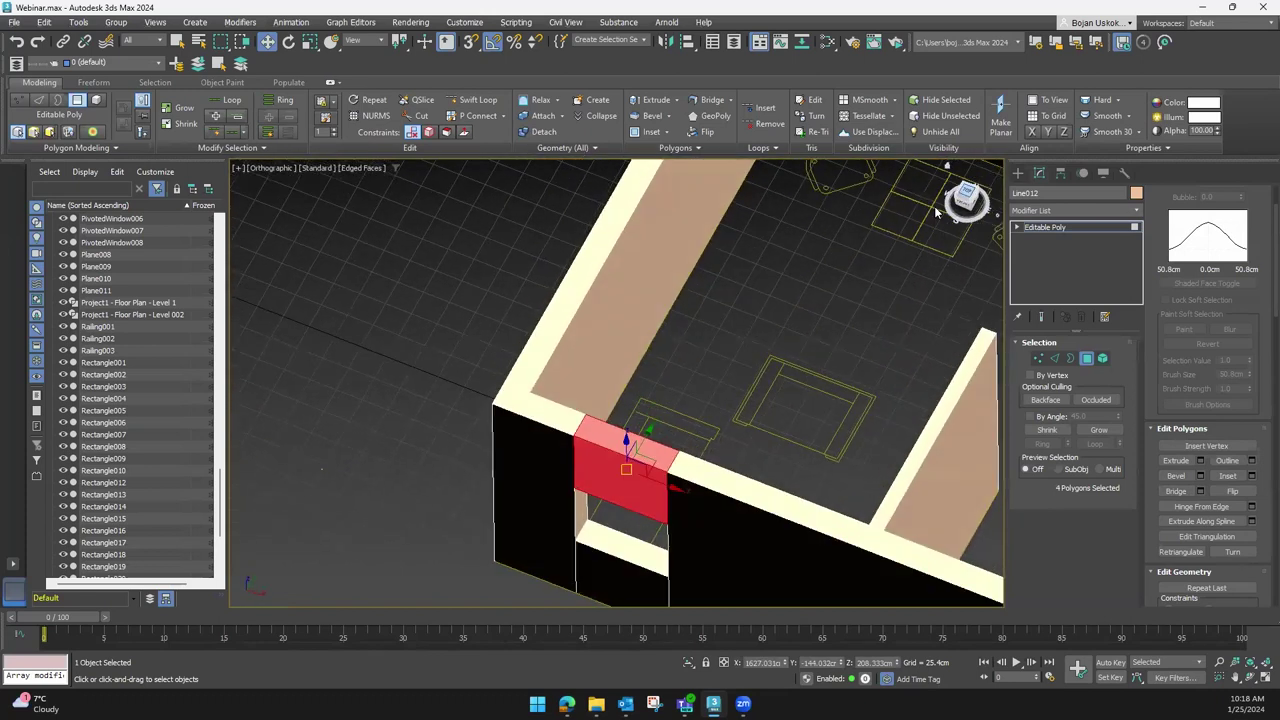
pyautogui.click(1018, 173)
pyautogui.moveTo(650, 395); pyautogui.dragTo(557, 336, button='middle')
pyautogui.click(557, 336)
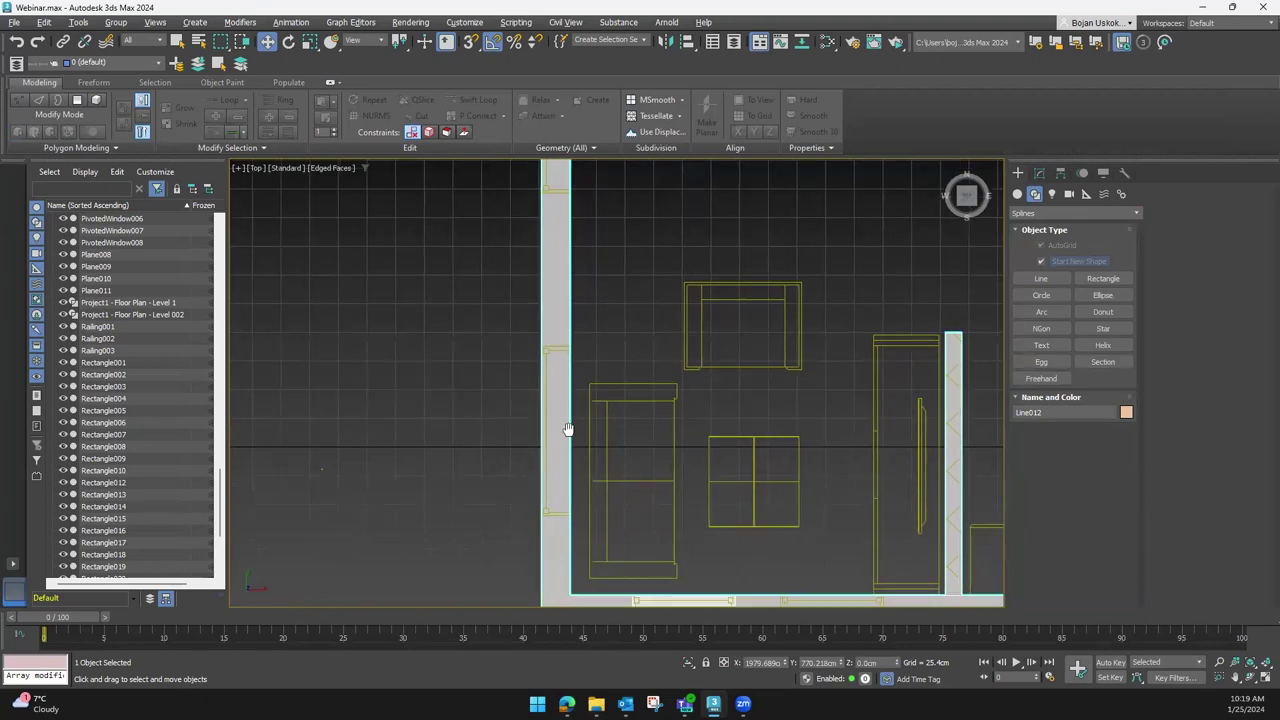
# Orbit to a tilted 3D view, enter Edge mode with key 2, and select the long wall's top edge
pyautogui.scroll(3, 566, 429)
pyautogui.scroll(2, 540, 502)
pyautogui.scroll(-2, 540, 502)
pyautogui.scroll(-1, 549, 441)
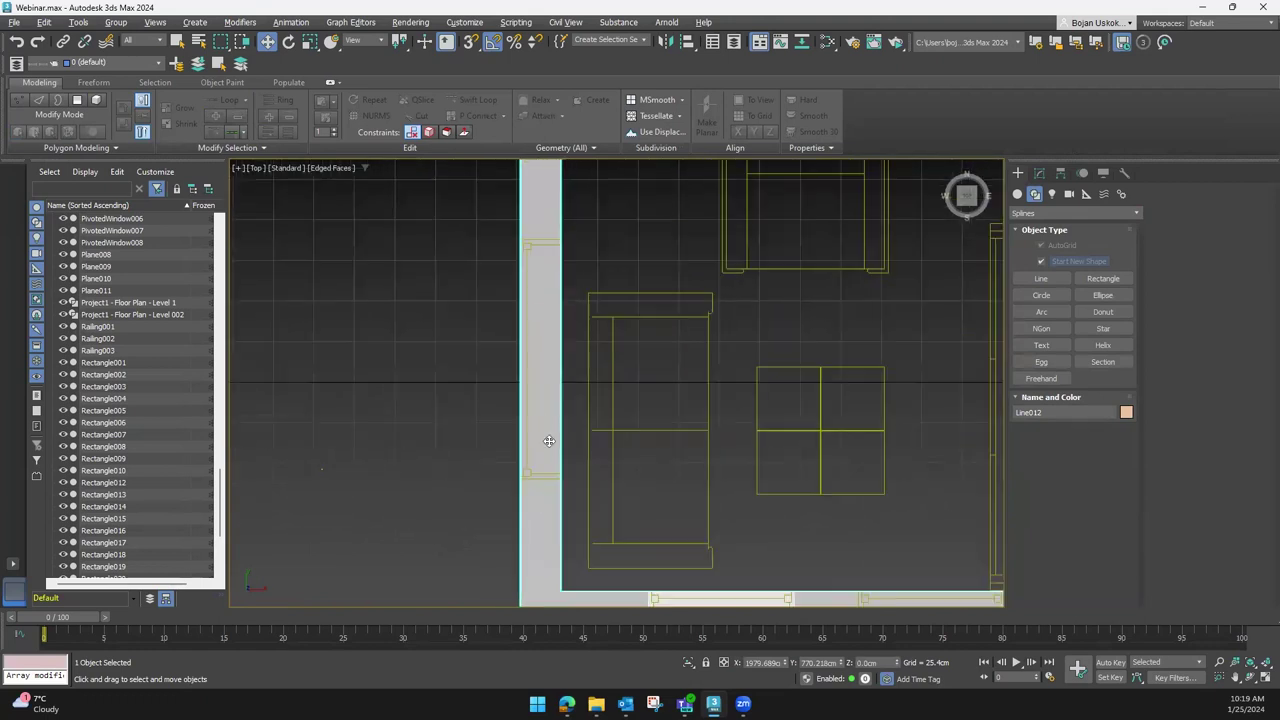
pyautogui.scroll(-2, 605, 378)
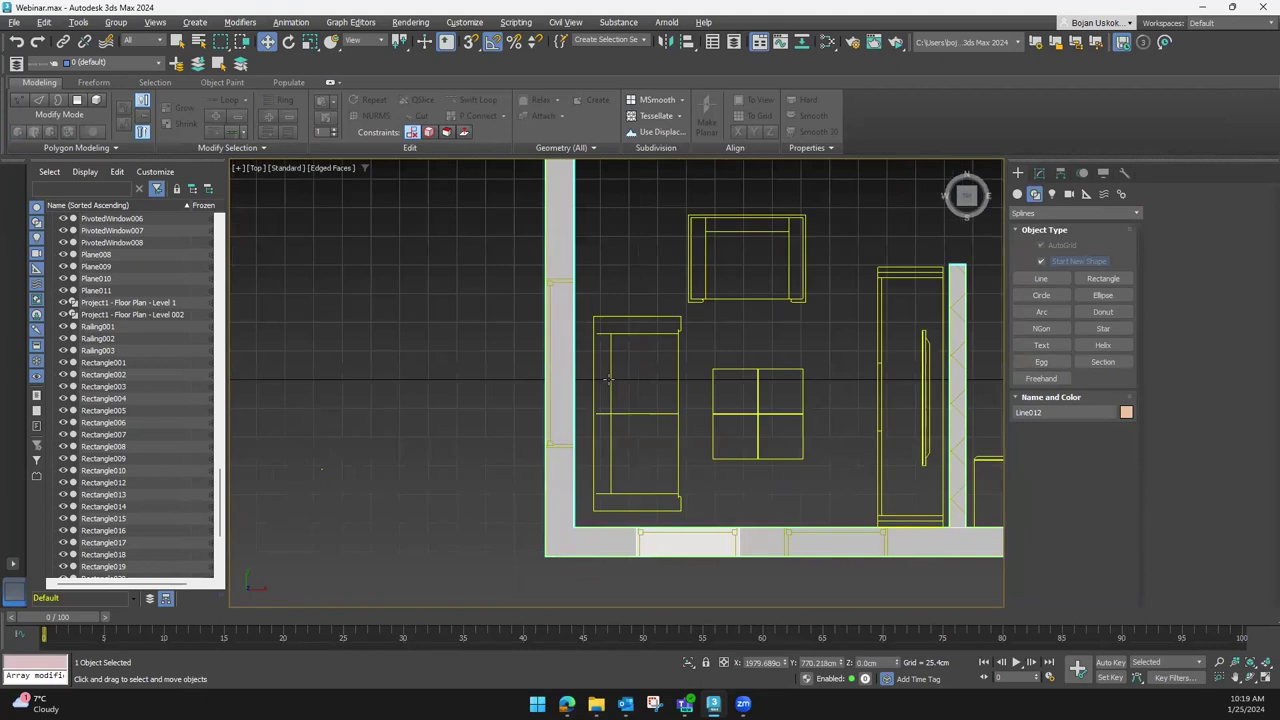
pyautogui.keyDown('alt'); pyautogui.moveTo(591, 420); pyautogui.dragTo(990, 208, button='middle'); pyautogui.keyUp('alt')
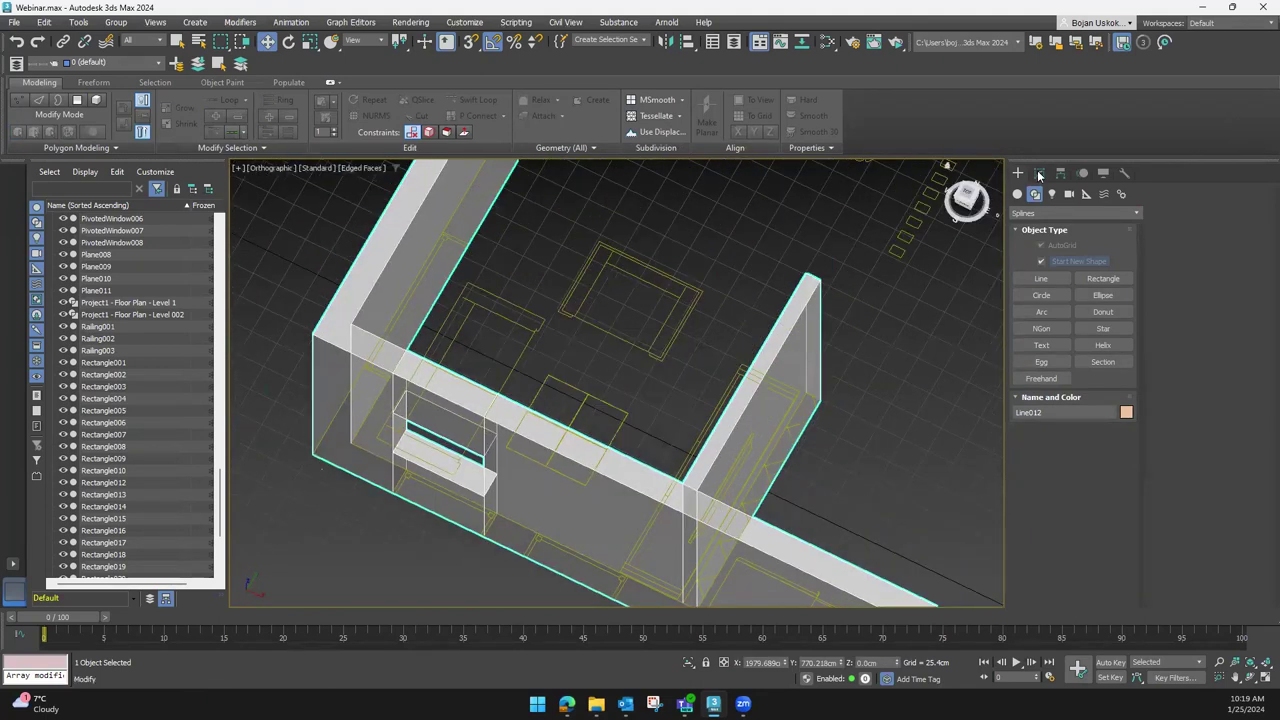
pyautogui.click(1039, 173)
pyautogui.scroll(-2, 565, 385)
pyautogui.moveTo(565, 385)
pyautogui.keyDown('alt'); pyautogui.mouseDown(button='middle')
pyautogui.moveTo(590, 322)
pyautogui.moveTo(588, 415)
pyautogui.moveTo(670, 367)
pyautogui.moveTo(598, 399)
pyautogui.moveTo(530, 265)
pyautogui.mouseUp(button='middle'); pyautogui.keyUp('alt')
pyautogui.press('2')
pyautogui.click(530, 265)
# Add the long wall's bottom edge and connect the pair with 1 segment at slide -83
pyautogui.moveTo(596, 386)
pyautogui.keyDown('alt'); pyautogui.mouseDown(button='middle')
pyautogui.moveTo(571, 408)
pyautogui.moveTo(588, 403)
pyautogui.mouseUp(button='middle'); pyautogui.keyUp('alt')
pyautogui.scroll(3, 542, 385)
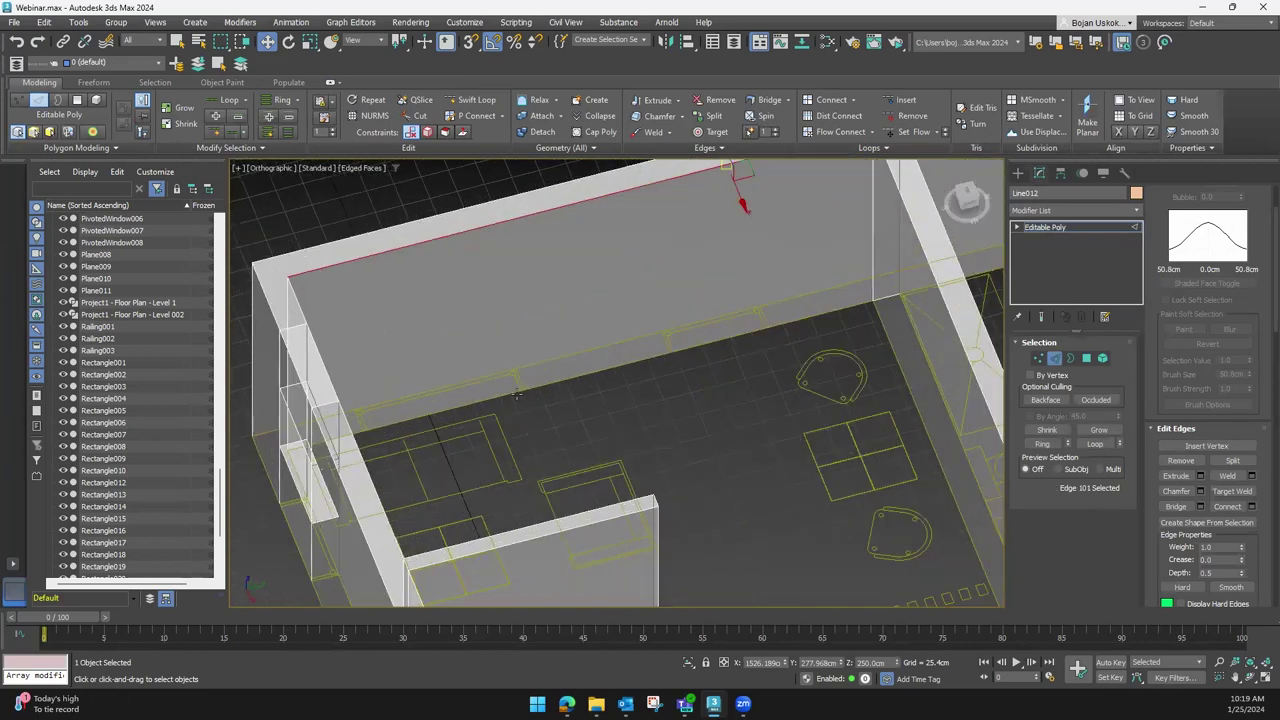
pyautogui.keyDown('ctrl'); pyautogui.click(553, 378); pyautogui.keyUp('ctrl')
pyautogui.moveTo(571, 385)
pyautogui.keyDown('alt'); pyautogui.mouseDown(button='middle')
pyautogui.moveTo(554, 429)
pyautogui.moveTo(577, 314)
pyautogui.mouseUp(button='middle'); pyautogui.keyUp('alt')
pyautogui.moveTo(590, 403)
pyautogui.keyDown('alt'); pyautogui.mouseDown(button='middle')
pyautogui.moveTo(569, 397)
pyautogui.moveTo(571, 434)
pyautogui.moveTo(854, 440)
pyautogui.mouseUp(button='middle'); pyautogui.keyUp('alt')
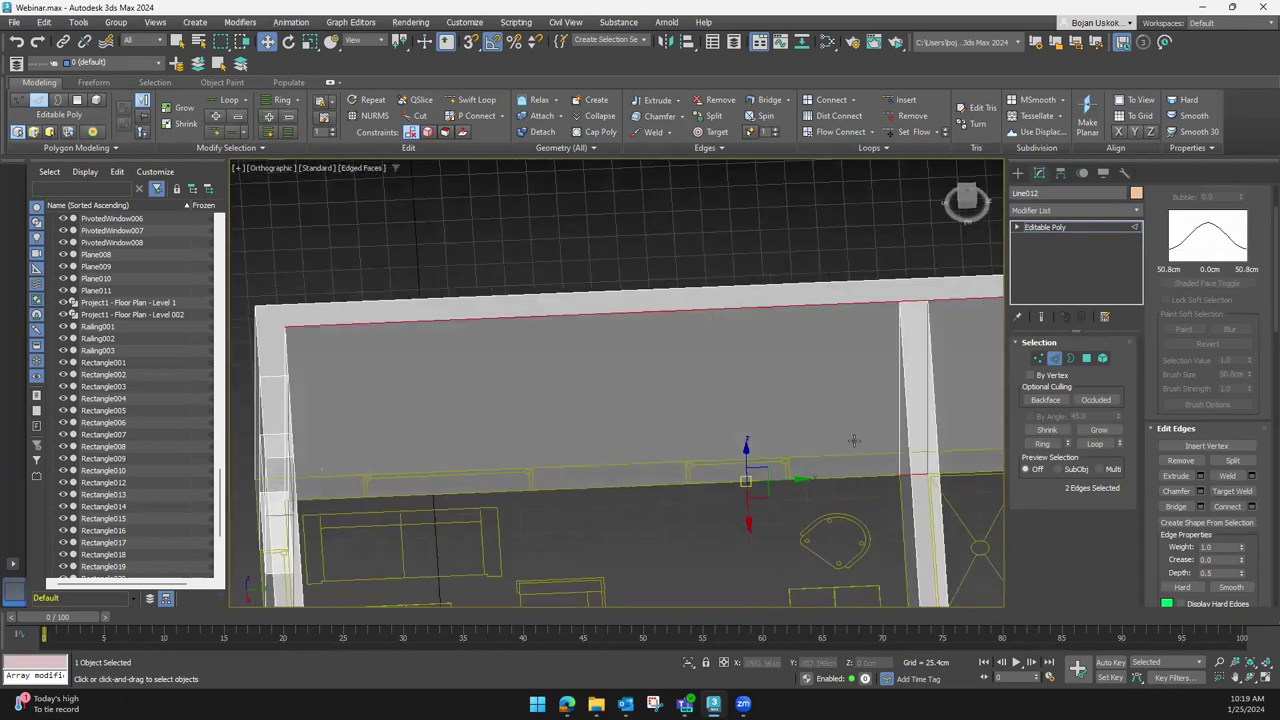
pyautogui.click(1249, 506)
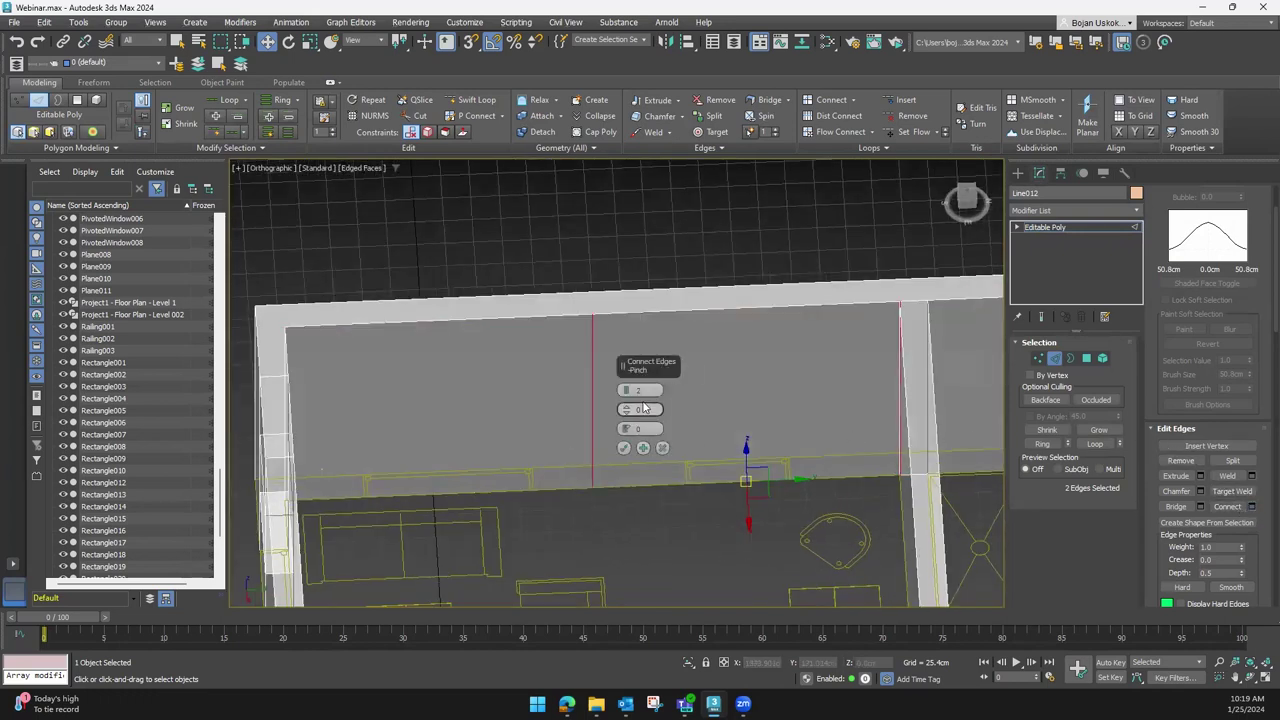
pyautogui.scroll(2, 557, 456)
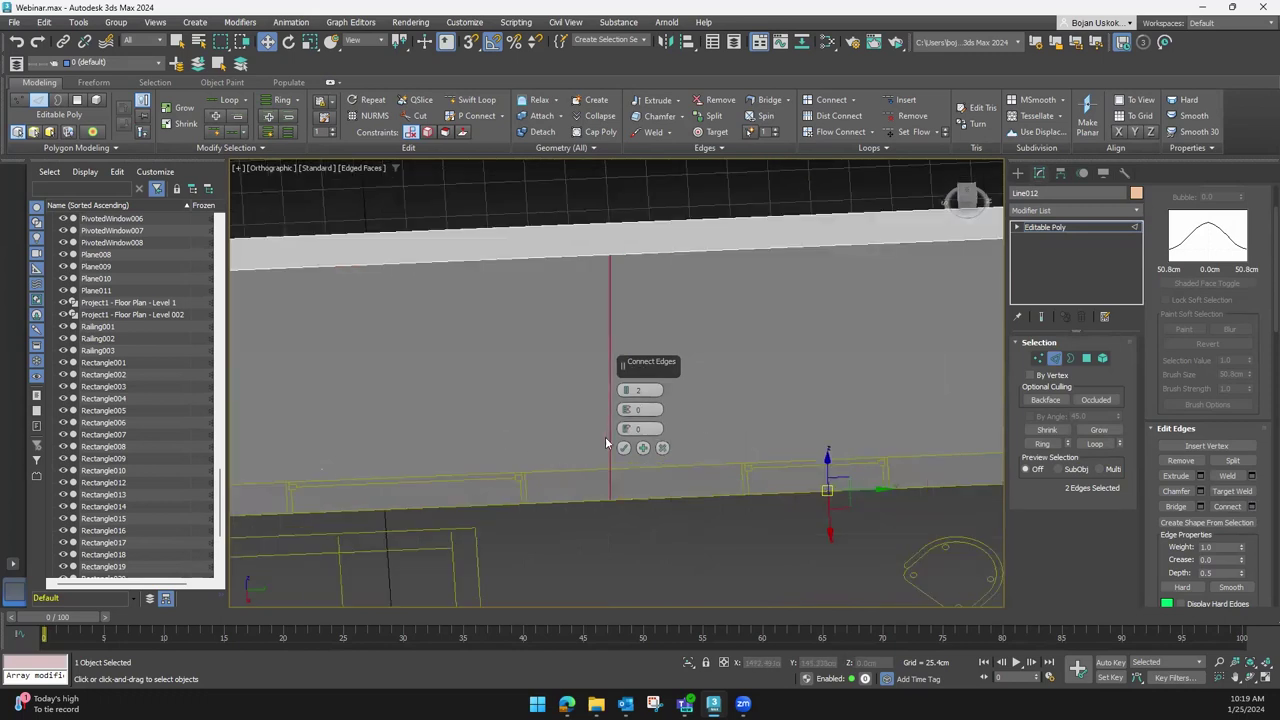
pyautogui.scroll(-3, 605, 443)
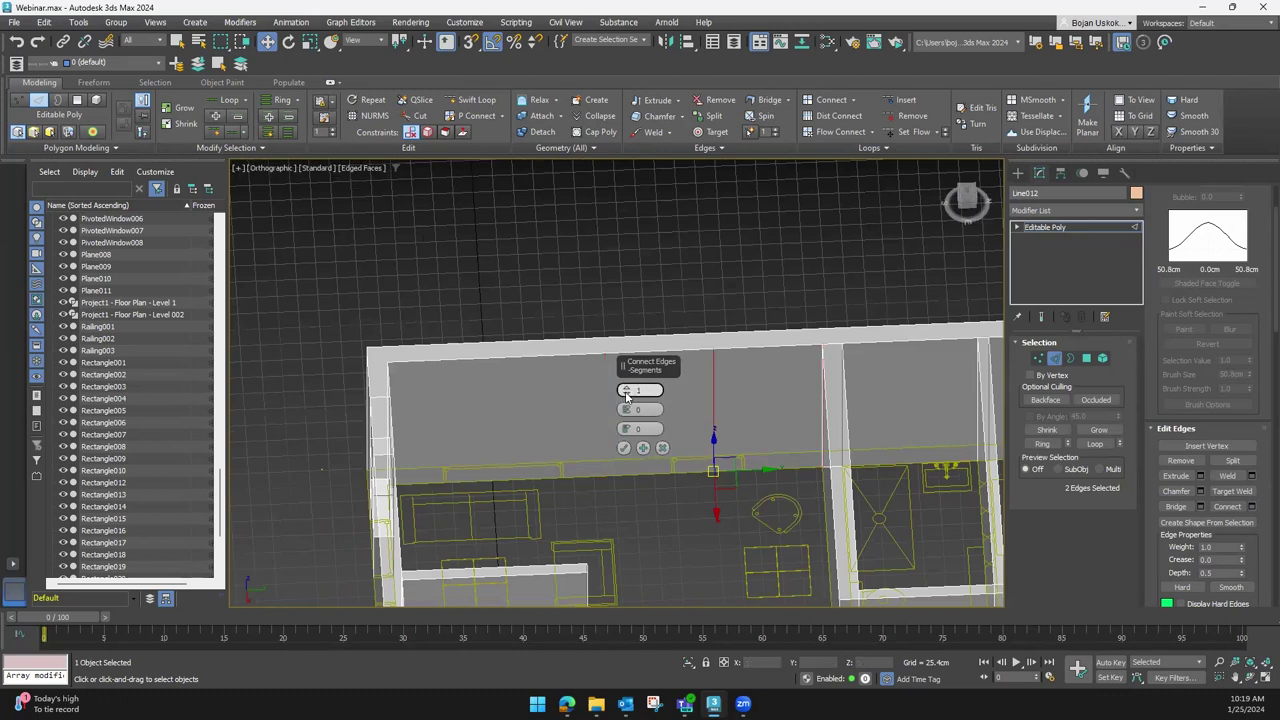
pyautogui.click(626, 396)
pyautogui.moveTo(626, 410)
pyautogui.mouseDown()
pyautogui.moveTo(628, 380)
pyautogui.moveTo(576, 627)
pyautogui.mouseUp()
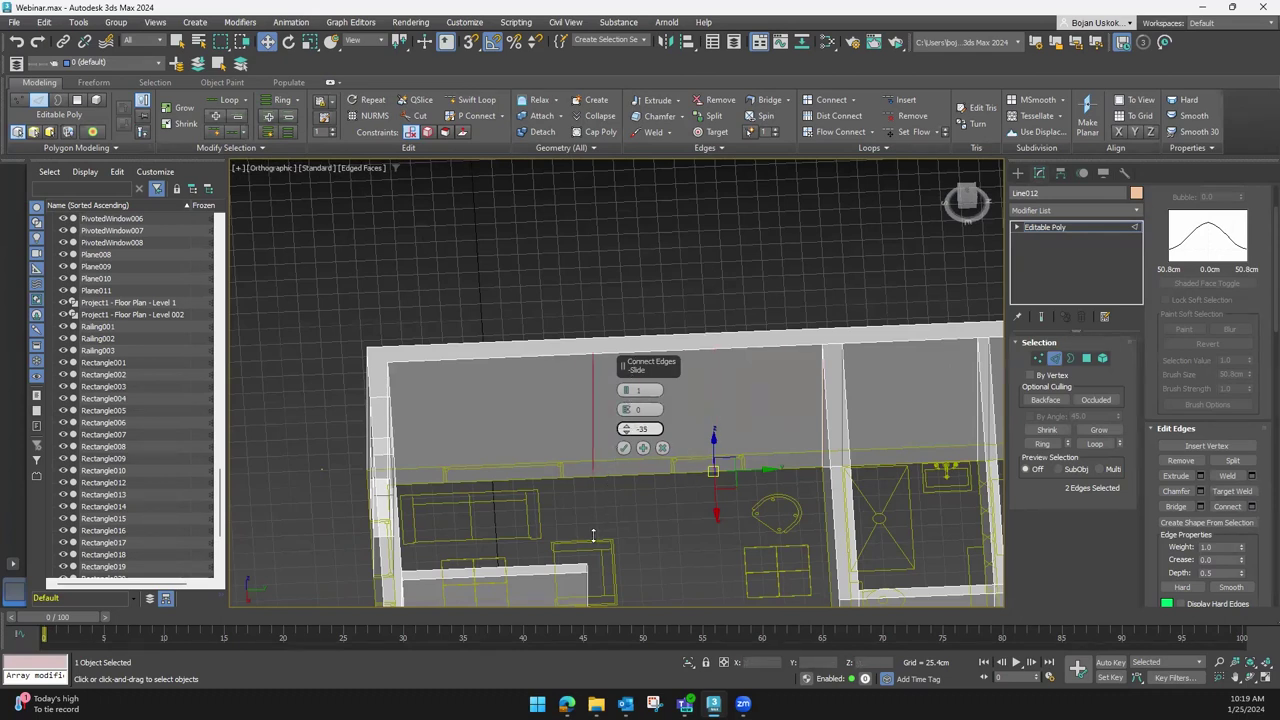
pyautogui.moveTo(576, 627); pyautogui.dragTo(582, 650)
pyautogui.click(623, 450)
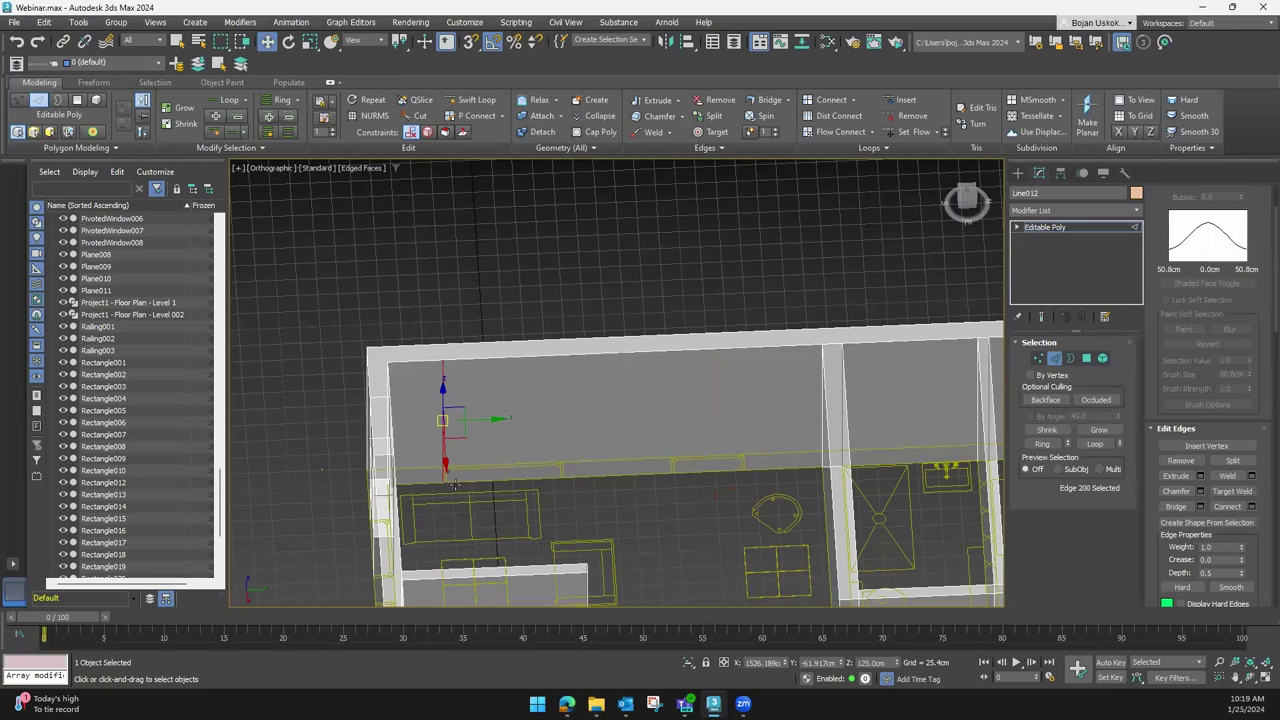
# Snap the vertical edge onto the floor plan's window-corner vertex
pyautogui.scroll(4, 460, 540)
pyautogui.moveTo(443, 486); pyautogui.dragTo(475, 511, button='middle')
pyautogui.scroll(3, 470, 503)
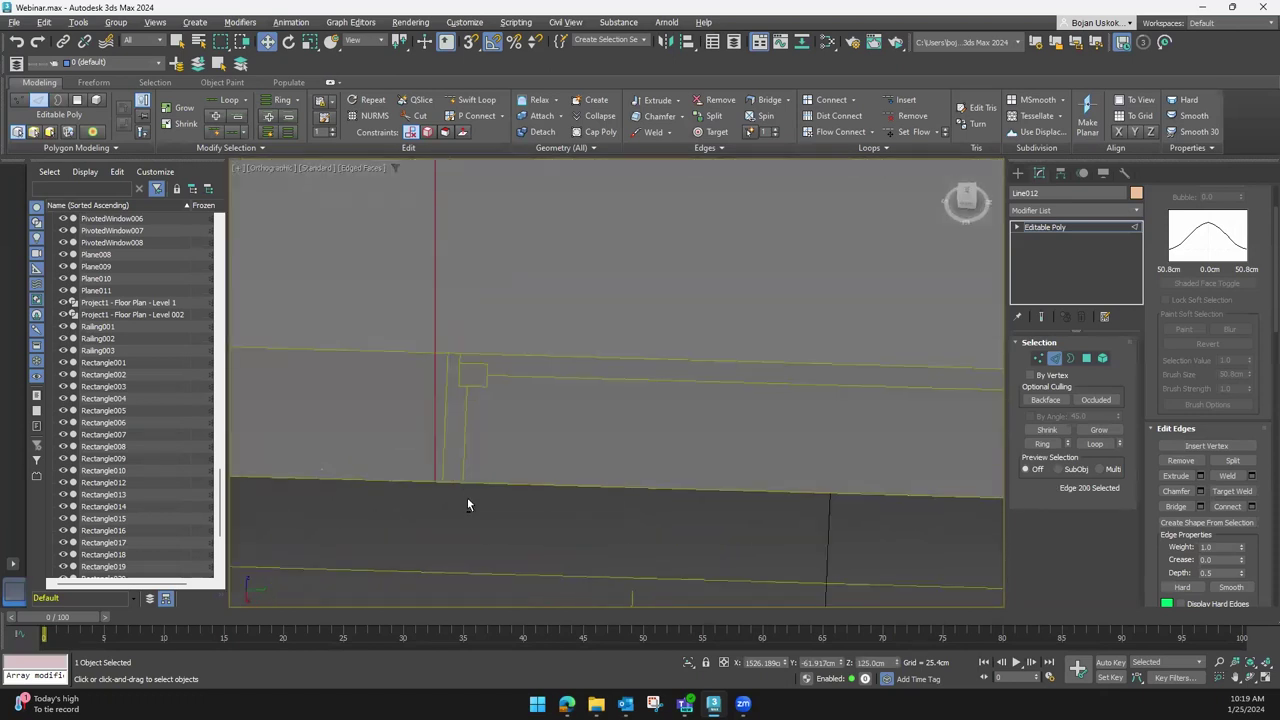
pyautogui.scroll(2, 467, 497)
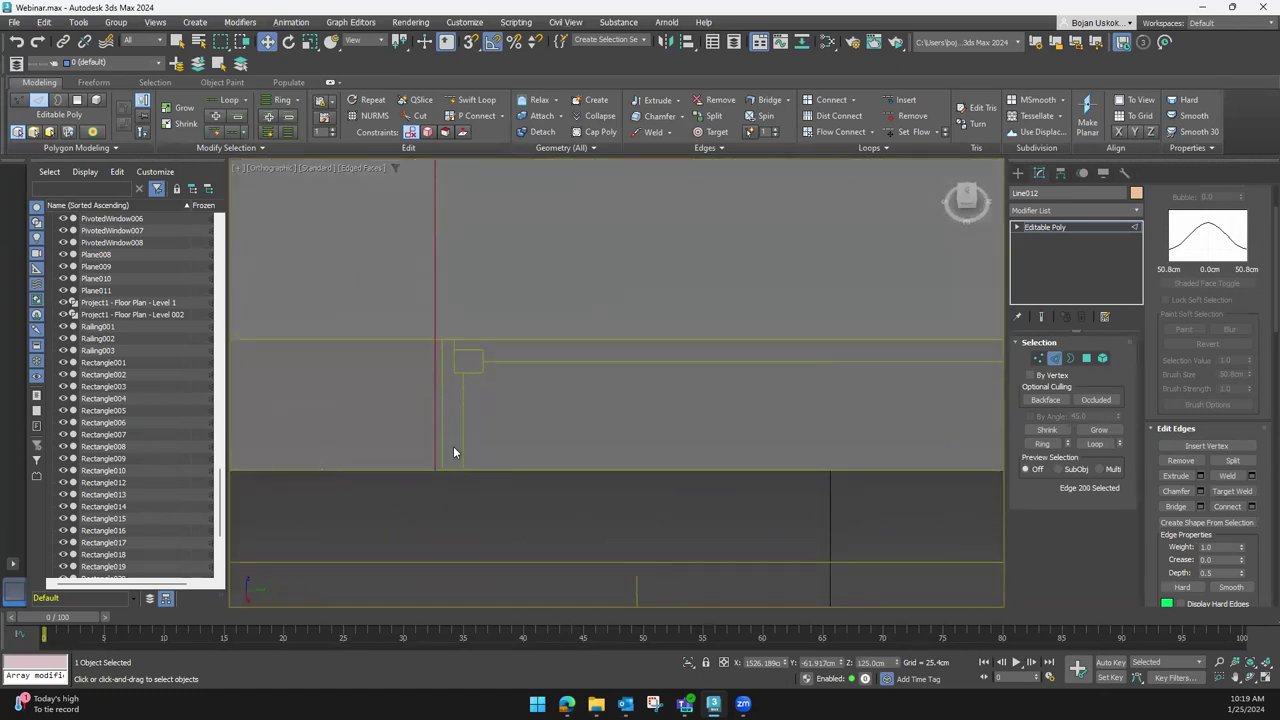
pyautogui.keyDown('alt'); pyautogui.moveTo(574, 471); pyautogui.dragTo(464, 196, button='middle'); pyautogui.keyUp('alt')
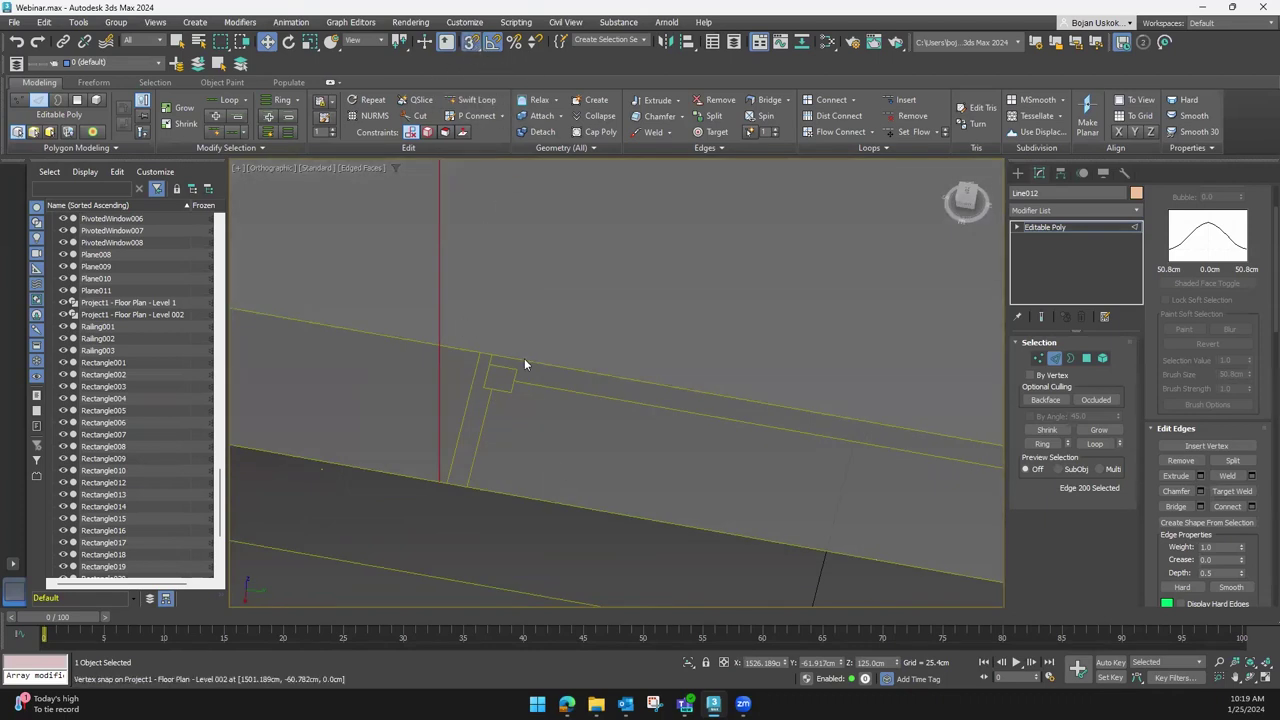
pyautogui.keyDown('alt'); pyautogui.moveTo(563, 457); pyautogui.dragTo(498, 503, button='middle'); pyautogui.keyUp('alt')
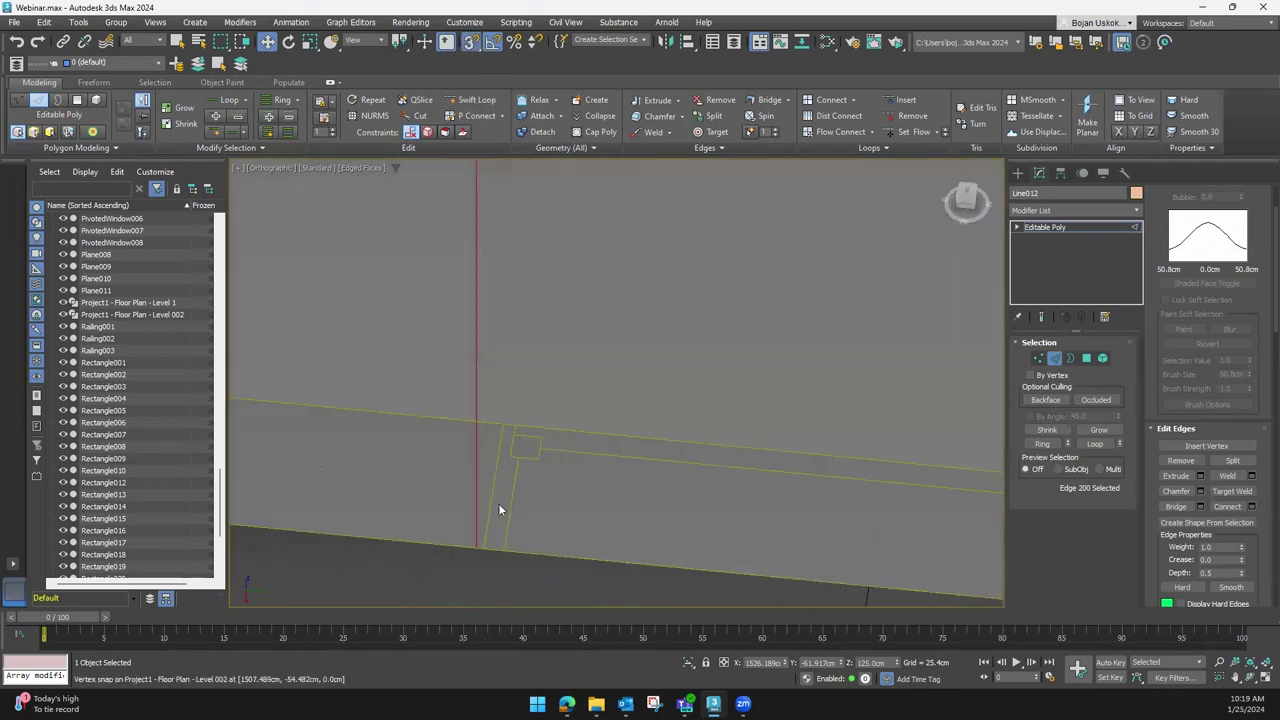
pyautogui.click(477, 550)
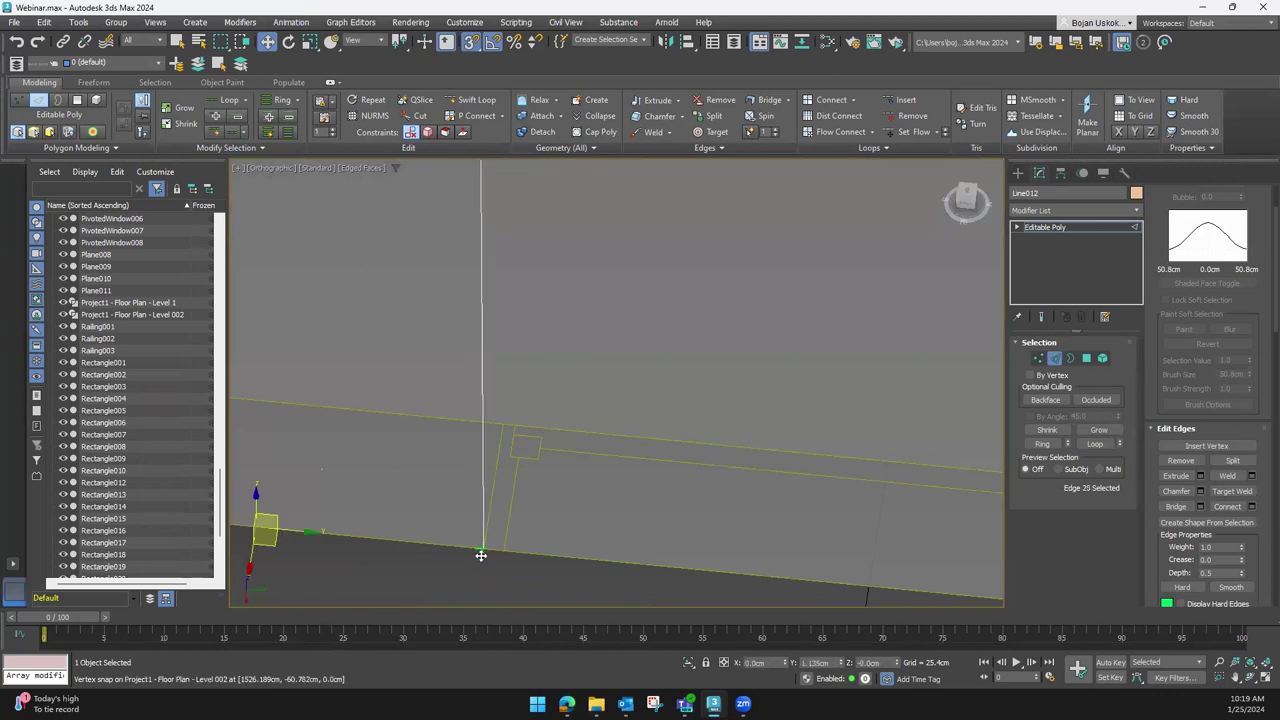
pyautogui.moveTo(481, 555); pyautogui.dragTo(476, 549)
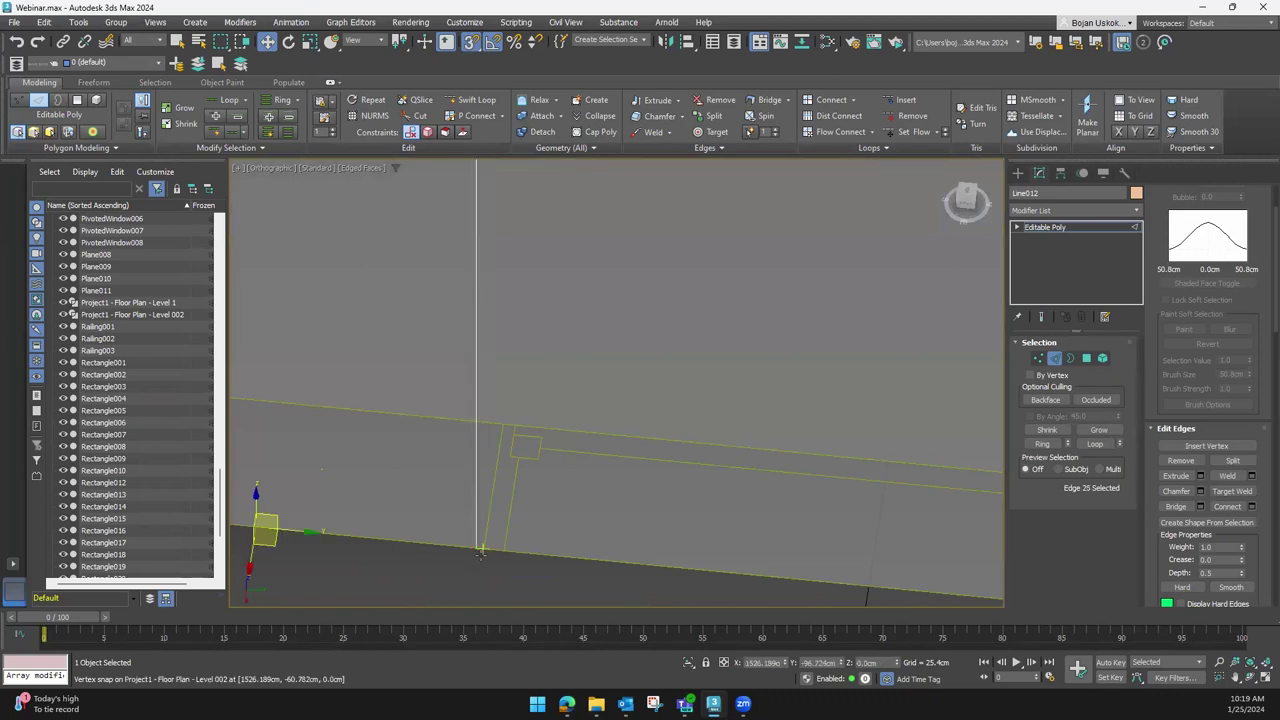
pyautogui.moveTo(308, 531); pyautogui.dragTo(481, 549)
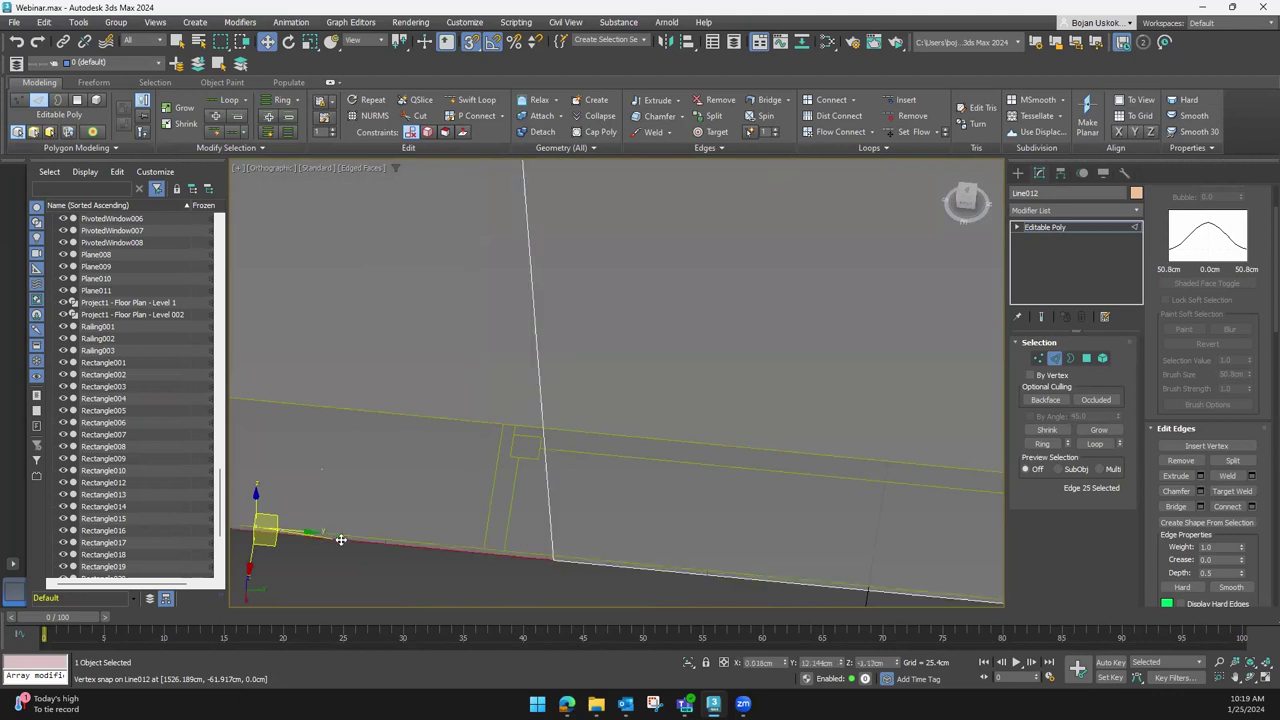
# Reselect the window-corner edge, turn 3D snapping off, and nudge the edge slightly right
pyautogui.click(474, 534)
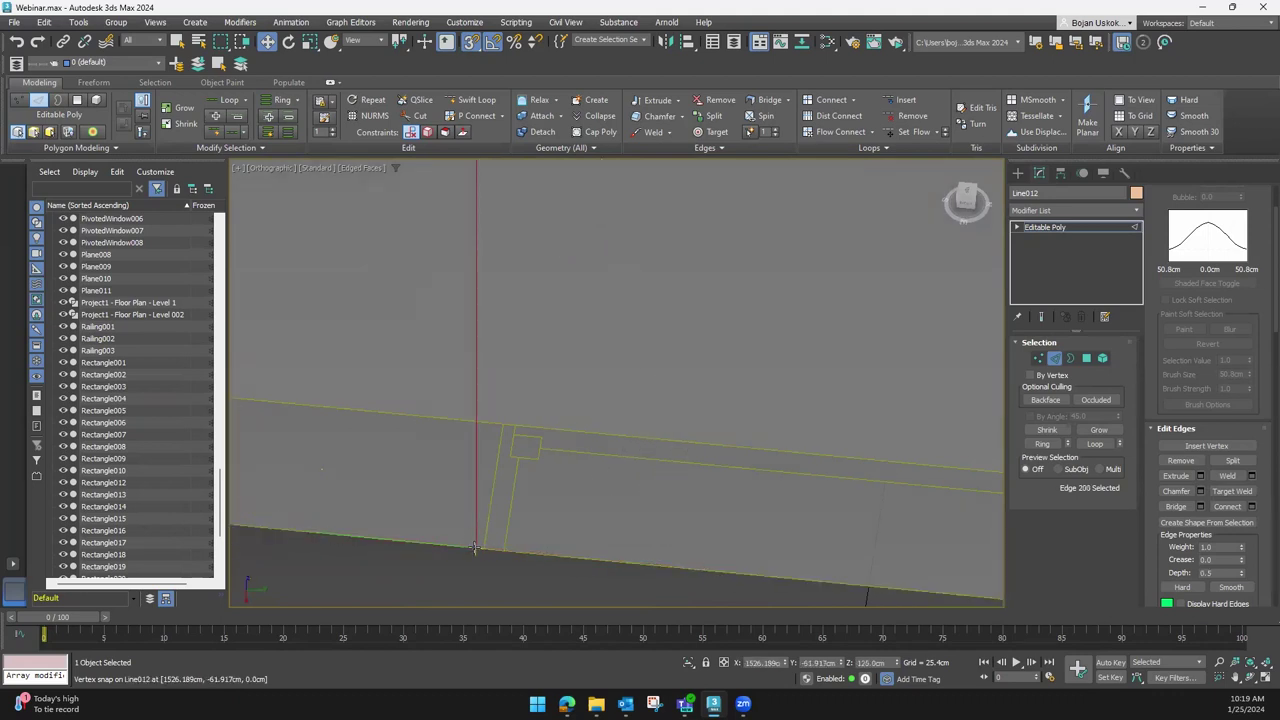
pyautogui.click(478, 549)
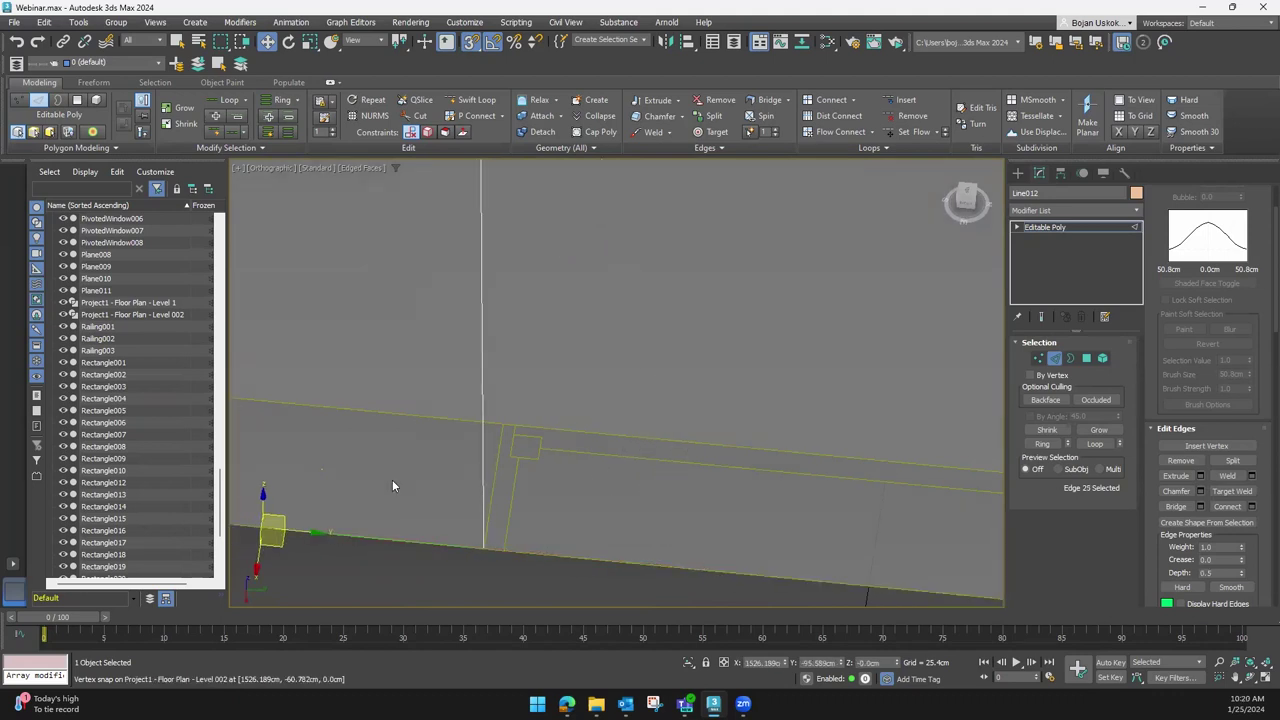
pyautogui.moveTo(395, 480)
pyautogui.keyDown('alt'); pyautogui.mouseDown(button='middle')
pyautogui.moveTo(444, 431)
pyautogui.moveTo(449, 457)
pyautogui.moveTo(479, 473)
pyautogui.moveTo(457, 486)
pyautogui.mouseUp(button='middle'); pyautogui.keyUp('alt')
pyautogui.moveTo(967, 200)
pyautogui.keyDown('alt'); pyautogui.mouseDown(button='middle')
pyautogui.moveTo(809, 366)
pyautogui.moveTo(760, 459)
pyautogui.moveTo(617, 374)
pyautogui.moveTo(624, 359)
pyautogui.moveTo(557, 528)
pyautogui.mouseUp(button='middle'); pyautogui.keyUp('alt')
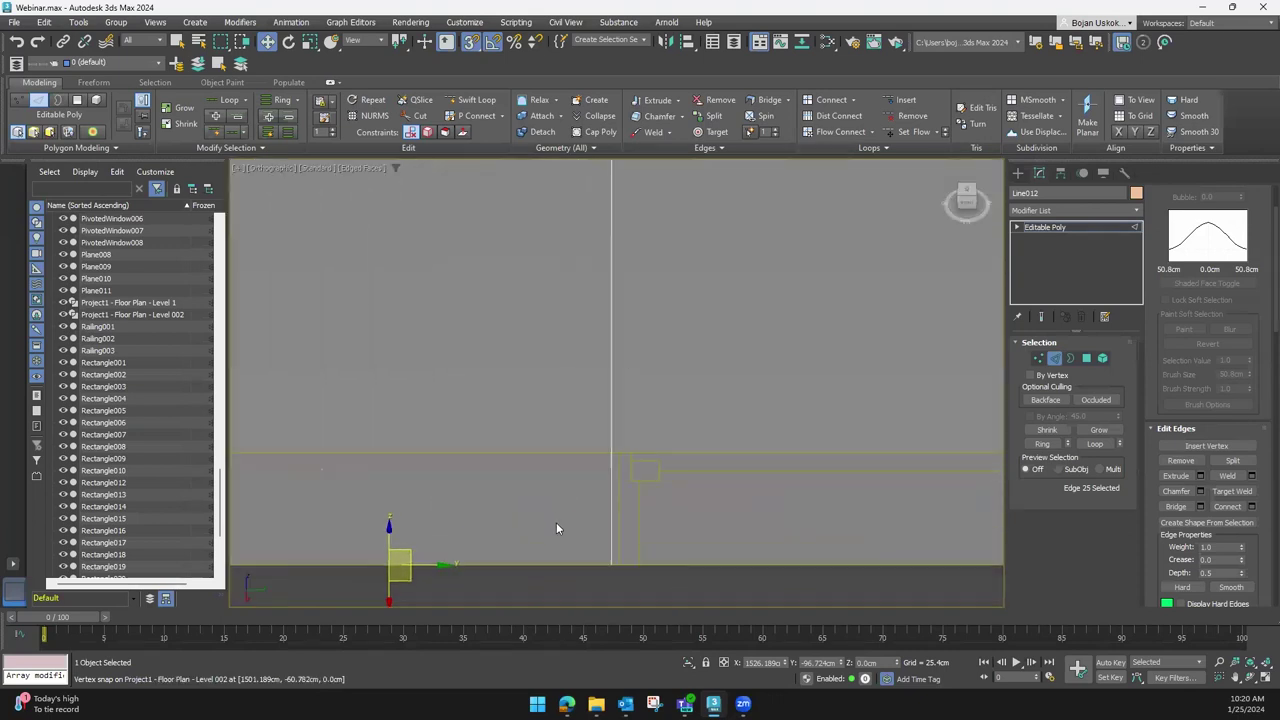
pyautogui.click(471, 42)
pyautogui.moveTo(429, 564); pyautogui.dragTo(431, 566)
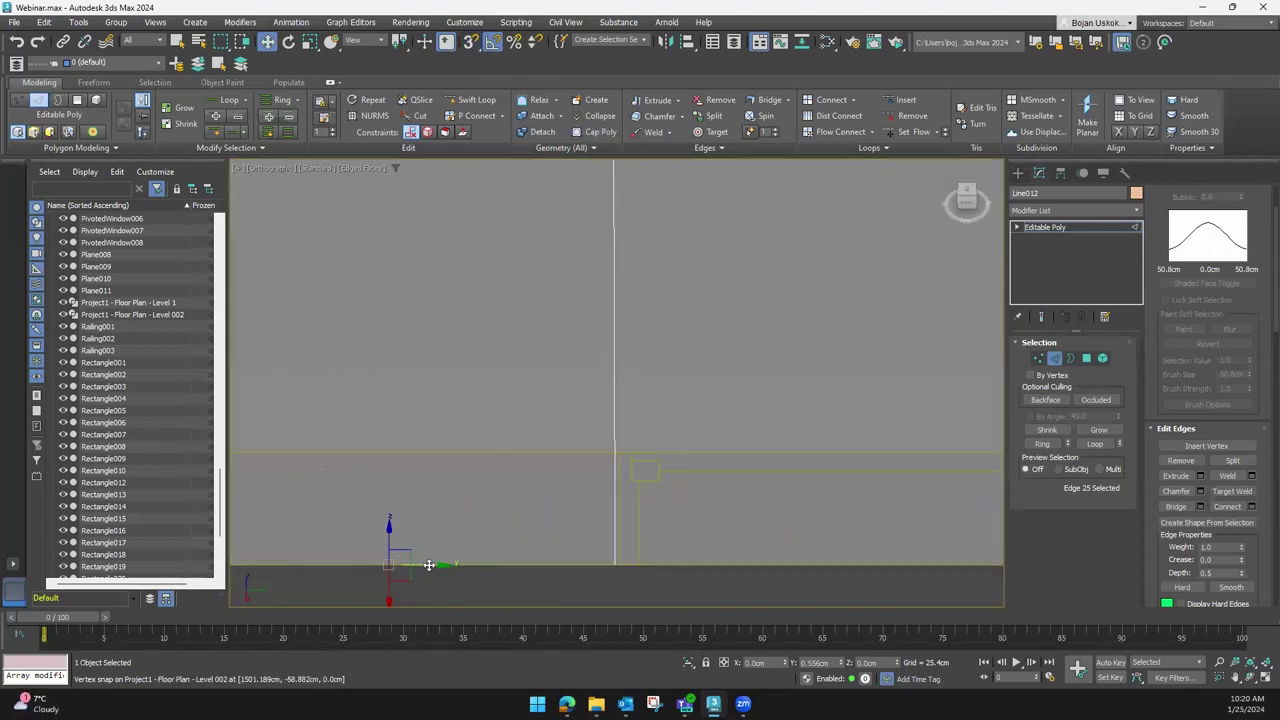
pyautogui.scroll(-5, 431, 566)
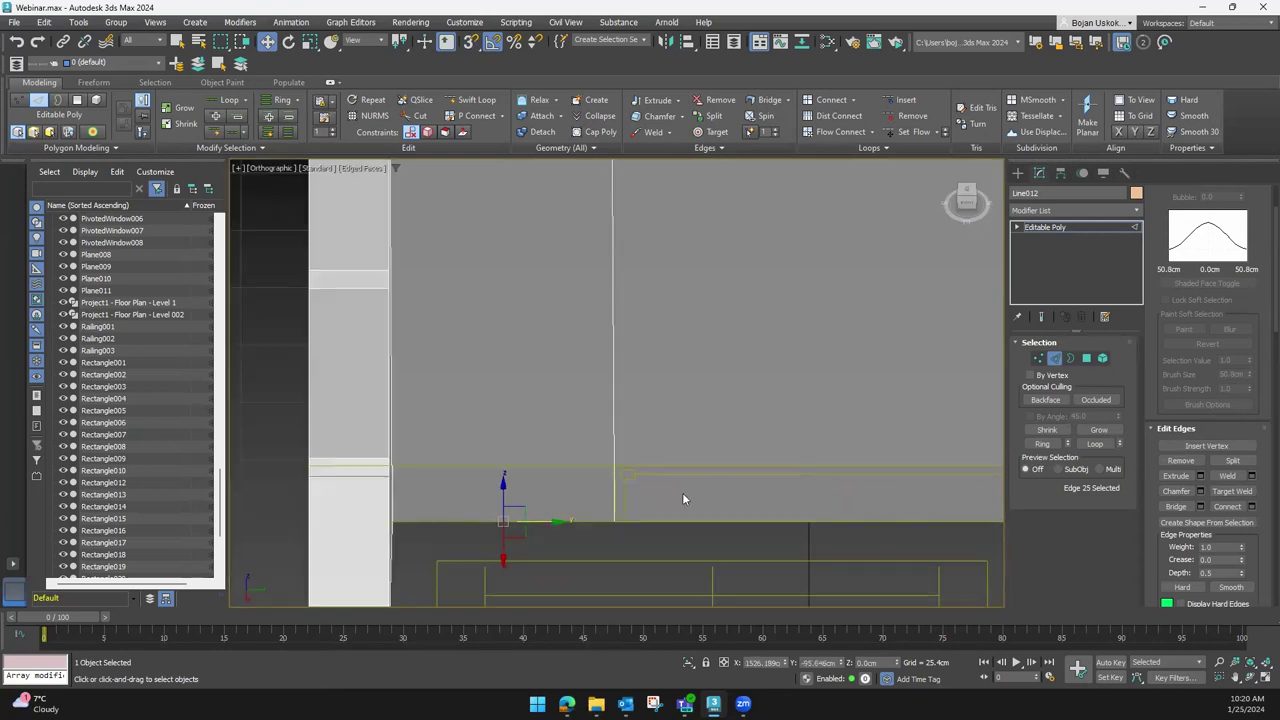
pyautogui.moveTo(686, 500)
pyautogui.mouseDown(button='middle')
pyautogui.moveTo(562, 468)
pyautogui.moveTo(416, 478)
pyautogui.mouseUp(button='middle')
# Connect the wall's top and bottom edges, move the new vertical edge 87 cm right, and select both verticals
pyautogui.click(740, 222)
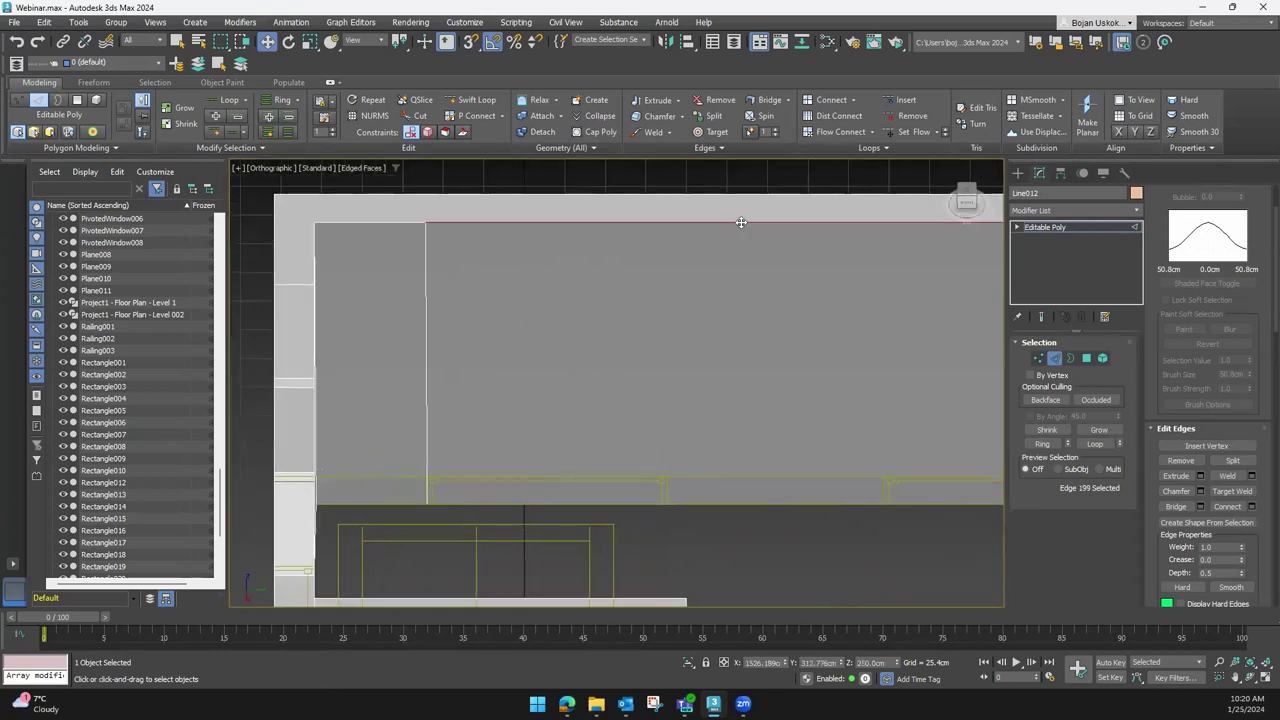
pyautogui.keyDown('ctrl'); pyautogui.click(729, 502); pyautogui.keyUp('ctrl')
pyautogui.moveTo(814, 417); pyautogui.dragTo(721, 410, button='middle')
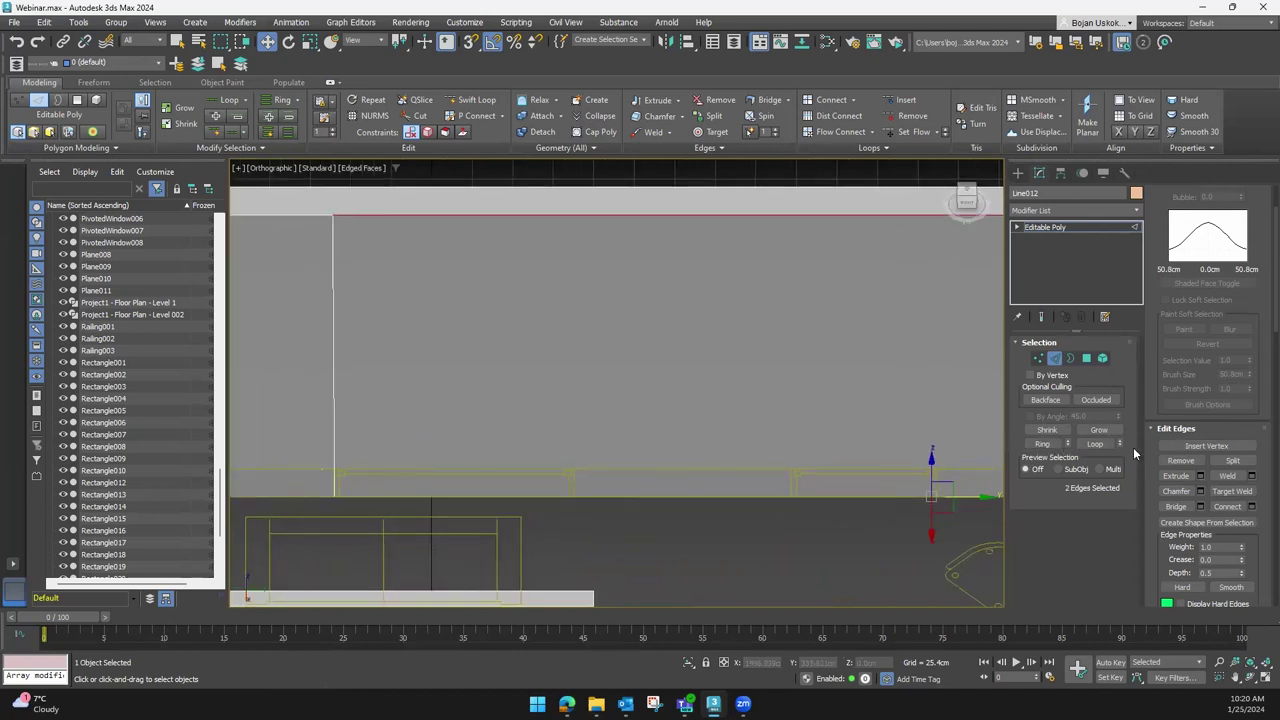
pyautogui.click(1227, 507)
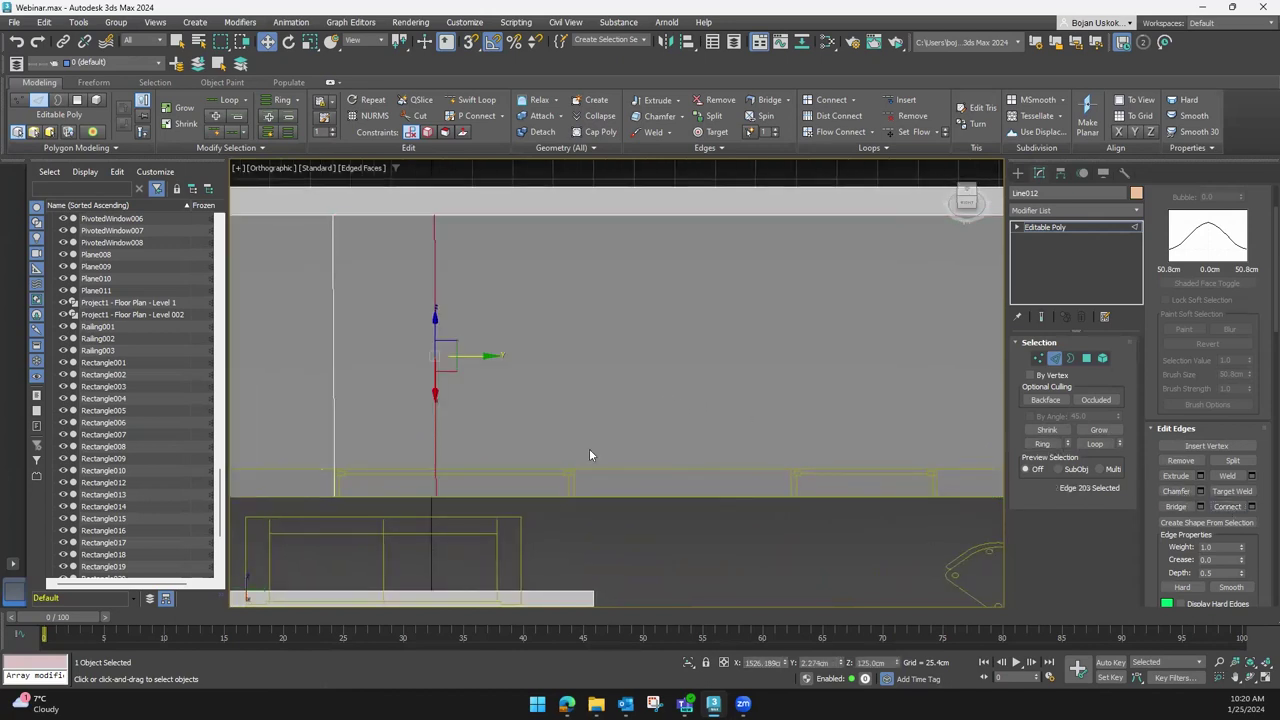
pyautogui.moveTo(476, 355); pyautogui.dragTo(614, 366)
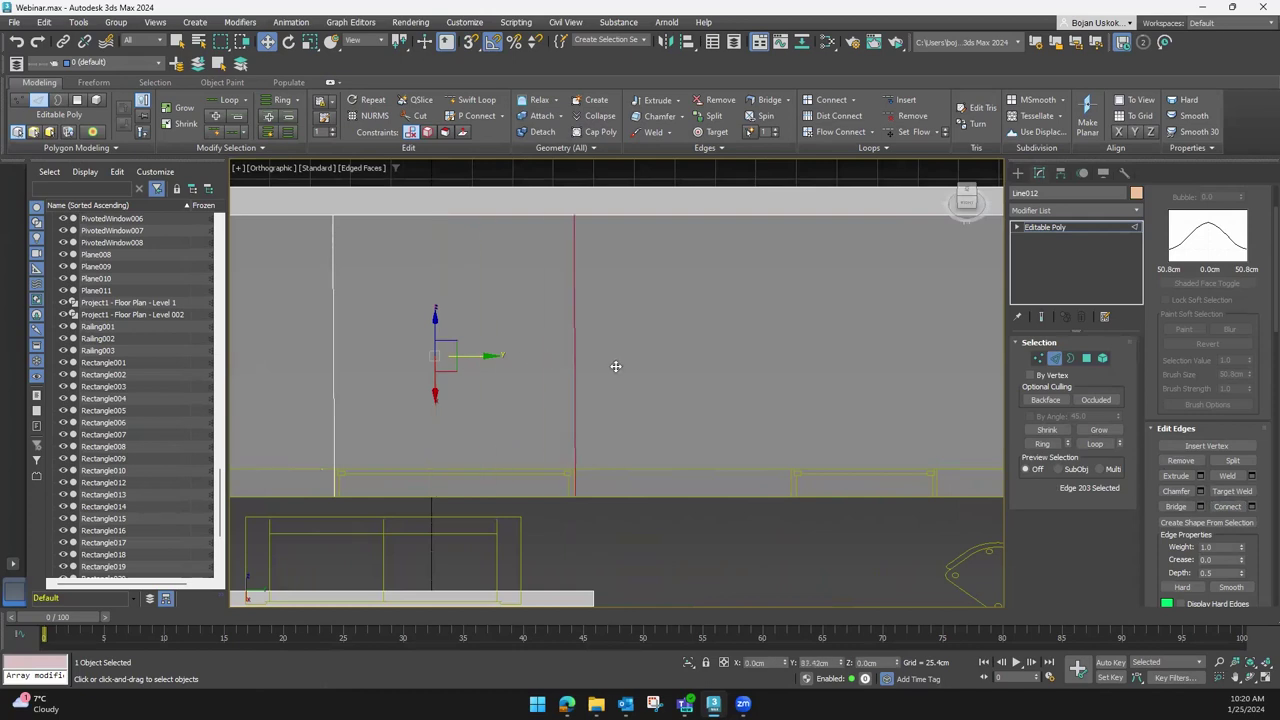
pyautogui.moveTo(597, 376)
pyautogui.keyDown('alt'); pyautogui.mouseDown(button='middle')
pyautogui.moveTo(513, 419)
pyautogui.moveTo(486, 451)
pyautogui.moveTo(492, 427)
pyautogui.moveTo(460, 401)
pyautogui.mouseUp(button='middle'); pyautogui.keyUp('alt')
pyautogui.click(389, 356)
pyautogui.keyDown('ctrl'); pyautogui.click(556, 390); pyautogui.keyUp('ctrl')
# Connect the two vertical edges with 2 horizontal edges, slide reset to 0
pyautogui.moveTo(605, 437)
pyautogui.mouseDown(button='middle')
pyautogui.moveTo(672, 431)
pyautogui.moveTo(654, 397)
pyautogui.mouseUp(button='middle')
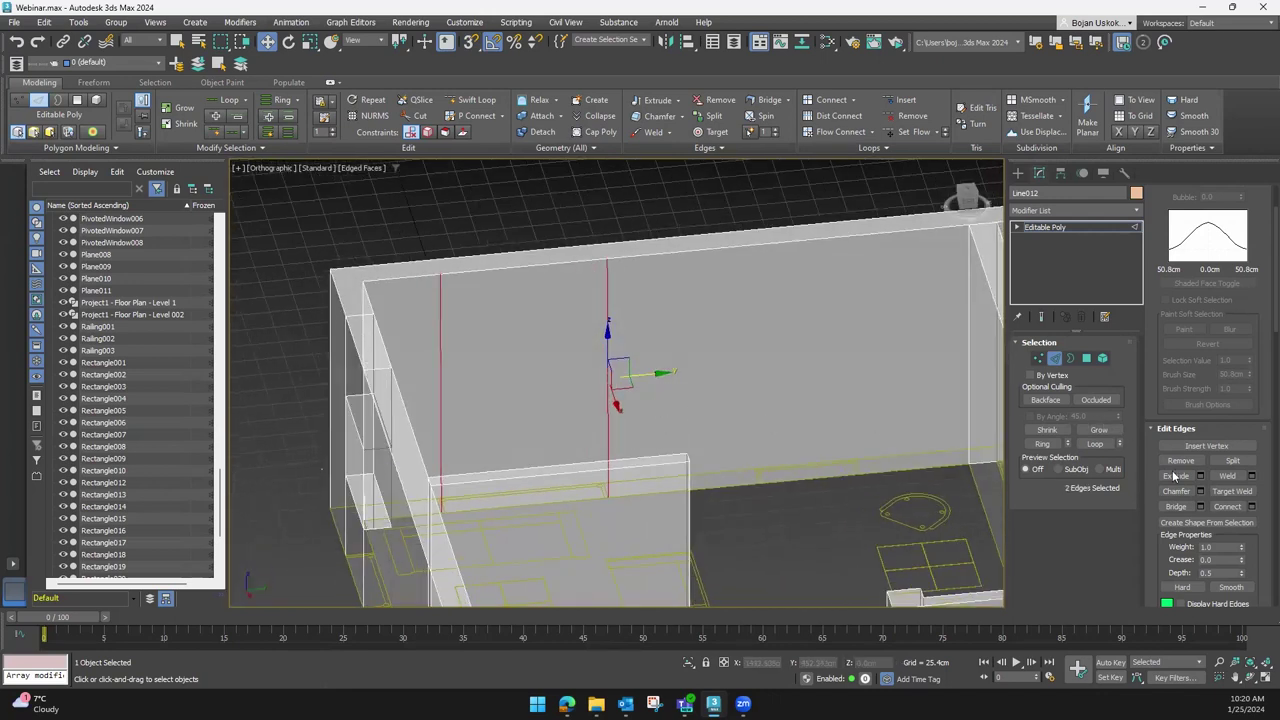
pyautogui.click(1257, 507)
pyautogui.click(640, 390)
pyautogui.write('2')
pyautogui.moveTo(533, 446)
pyautogui.keyDown('alt'); pyautogui.mouseDown(button='middle')
pyautogui.moveTo(503, 438)
pyautogui.moveTo(625, 432)
pyautogui.mouseUp(button='middle'); pyautogui.keyUp('alt')
pyautogui.rightClick(628, 430)
pyautogui.moveTo(626, 430)
pyautogui.mouseDown()
pyautogui.moveTo(614, 462)
pyautogui.moveTo(623, 240)
pyautogui.moveTo(626, 477)
pyautogui.mouseUp()
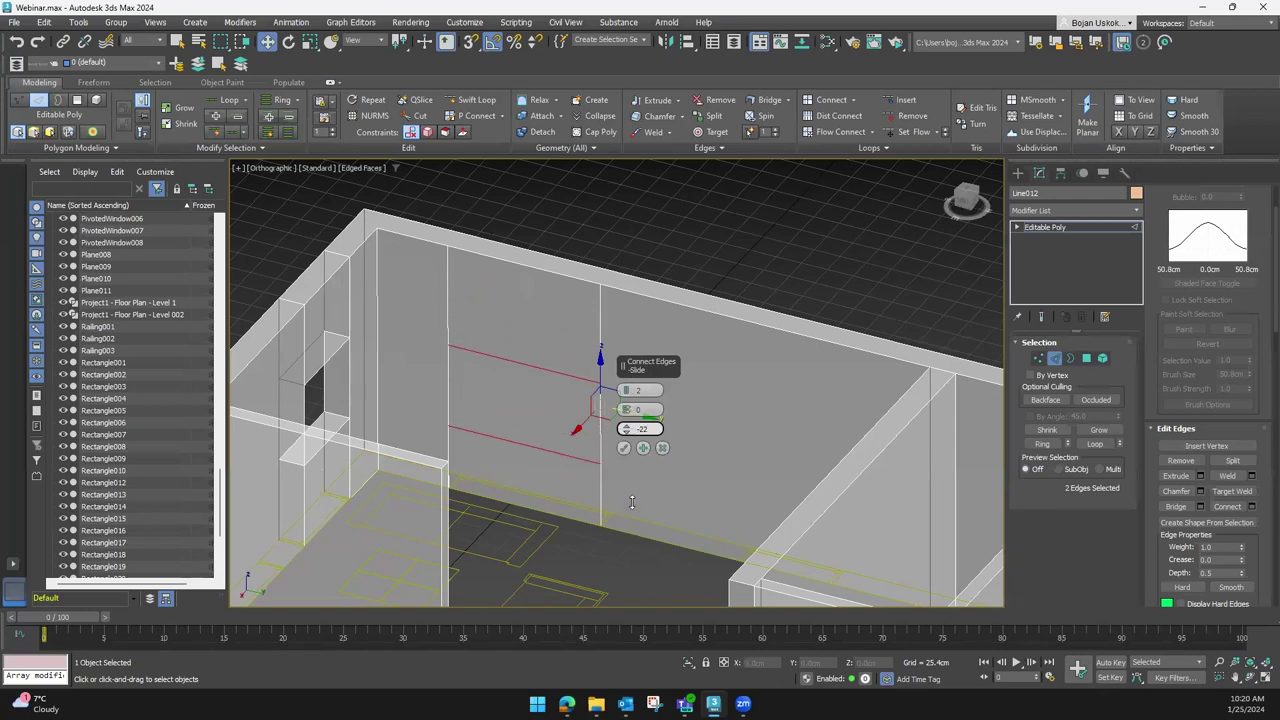
pyautogui.rightClick(627, 432)
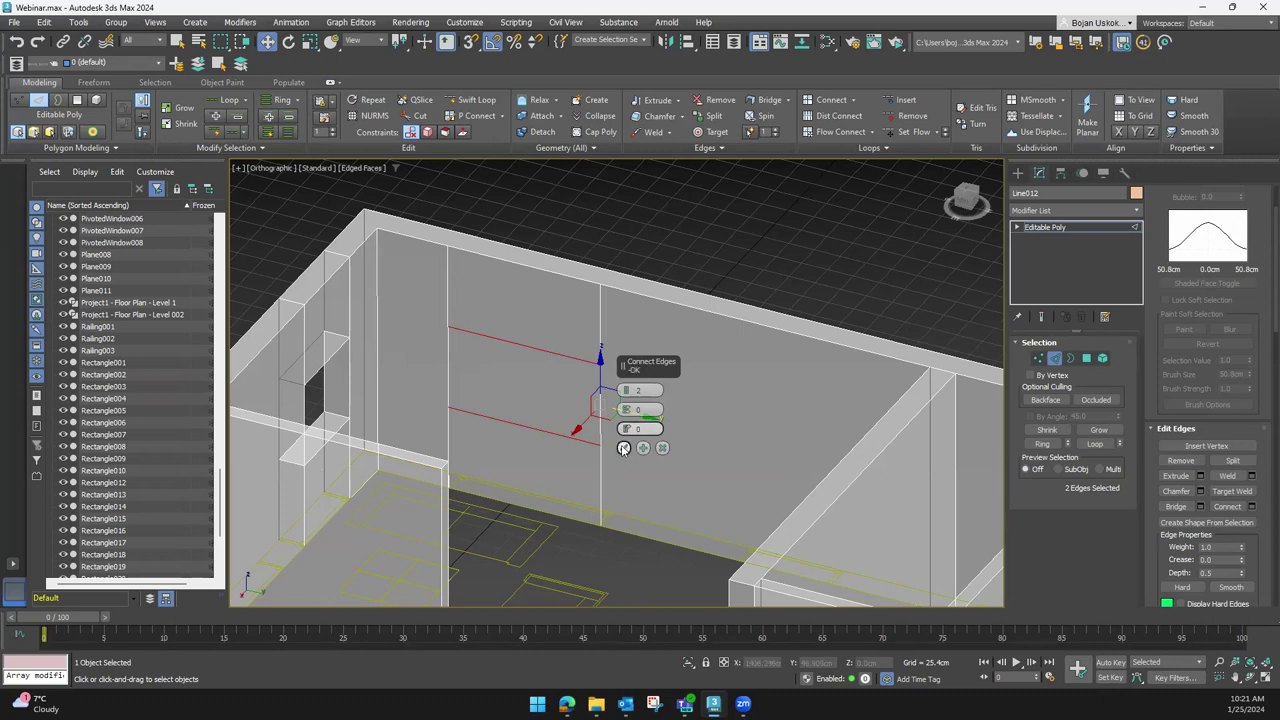
pyautogui.click(622, 448)
pyautogui.moveTo(614, 443)
pyautogui.keyDown('alt'); pyautogui.mouseDown(button='middle')
pyautogui.moveTo(589, 400)
pyautogui.moveTo(601, 450)
pyautogui.moveTo(680, 420)
pyautogui.mouseUp(button='middle'); pyautogui.keyUp('alt')
# Select the wall polygon between the new edges, delete it, then undo the deletion
pyautogui.click(1086, 358)
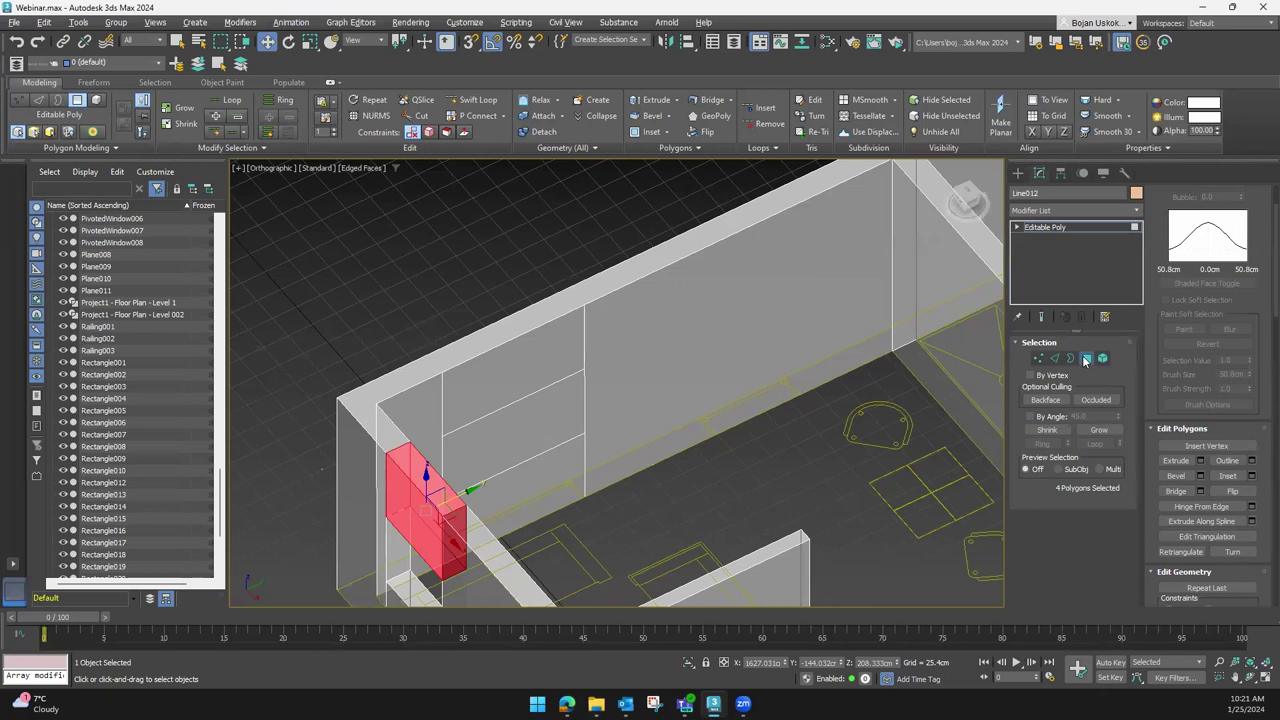
pyautogui.click(533, 440)
pyautogui.moveTo(604, 461)
pyautogui.keyDown('alt'); pyautogui.mouseDown(button='middle')
pyautogui.moveTo(608, 423)
pyautogui.moveTo(571, 383)
pyautogui.moveTo(543, 392)
pyautogui.moveTo(545, 419)
pyautogui.moveTo(586, 423)
pyautogui.moveTo(569, 423)
pyautogui.moveTo(664, 481)
pyautogui.moveTo(617, 428)
pyautogui.mouseUp(button='middle'); pyautogui.keyUp('alt')
pyautogui.scroll(5, 533, 417)
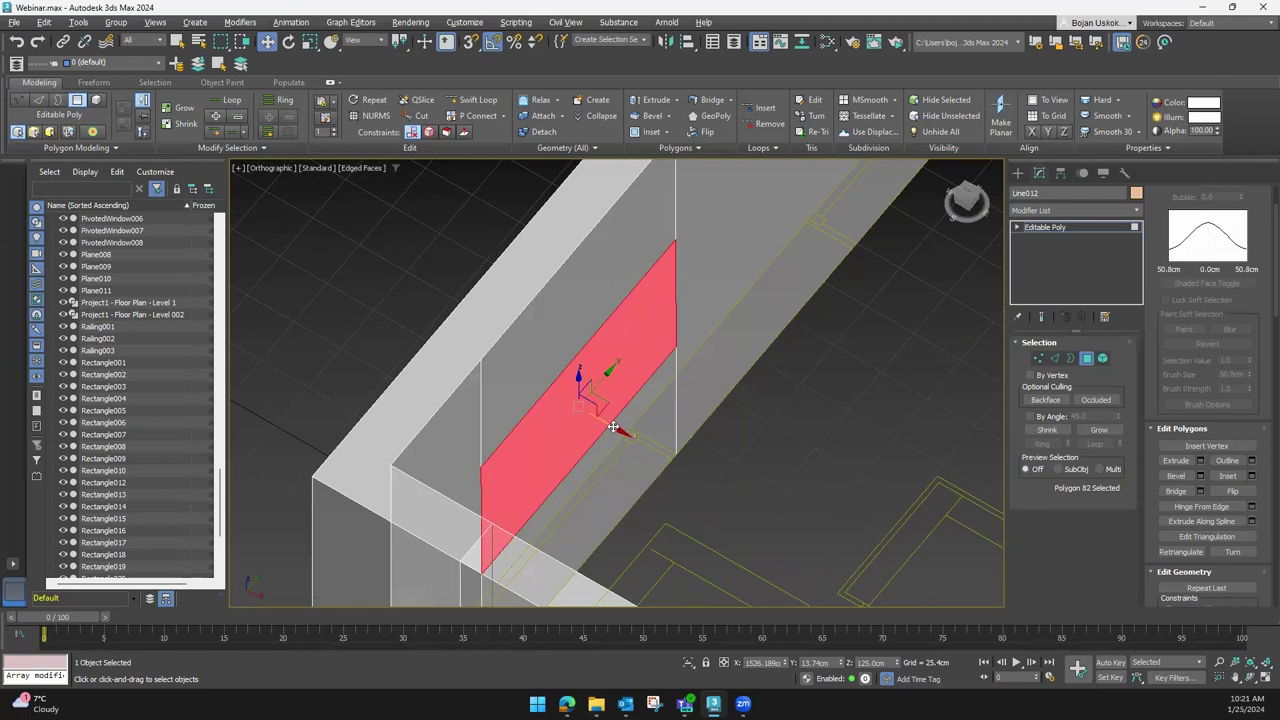
pyautogui.press('Delete')
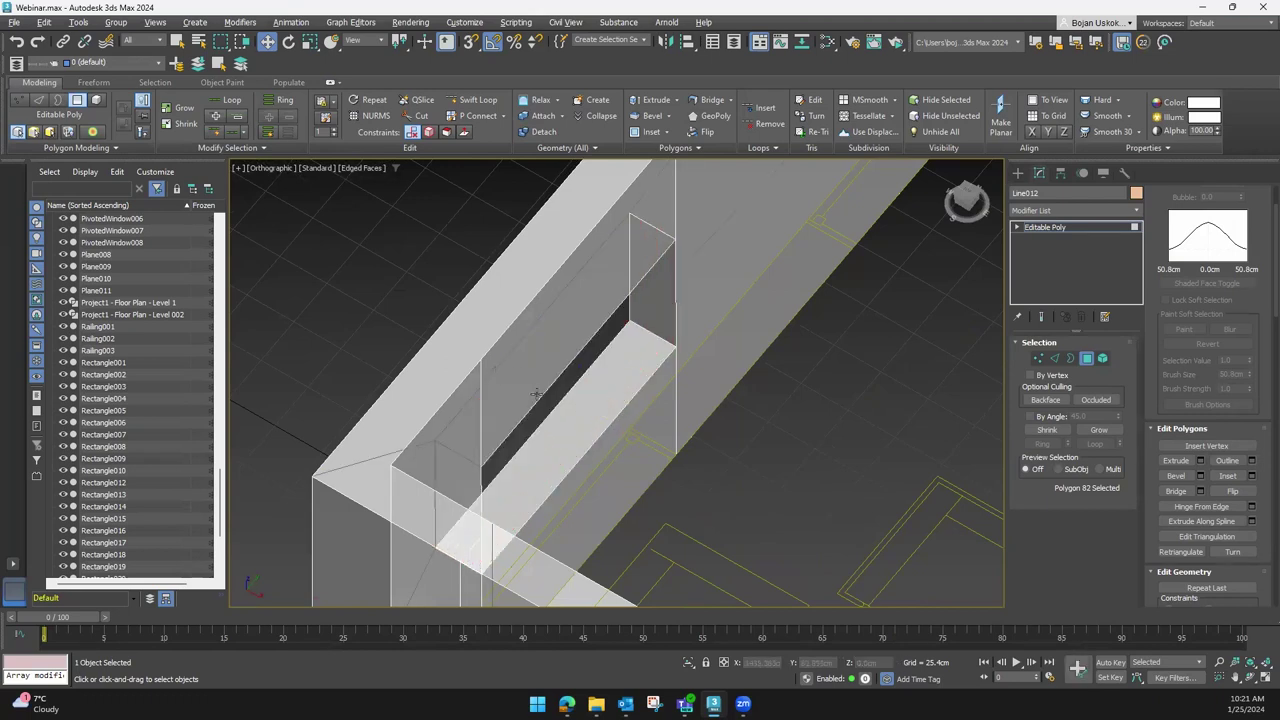
pyautogui.keyDown('alt'); pyautogui.moveTo(536, 394); pyautogui.dragTo(623, 286, button='middle'); pyautogui.keyUp('alt')
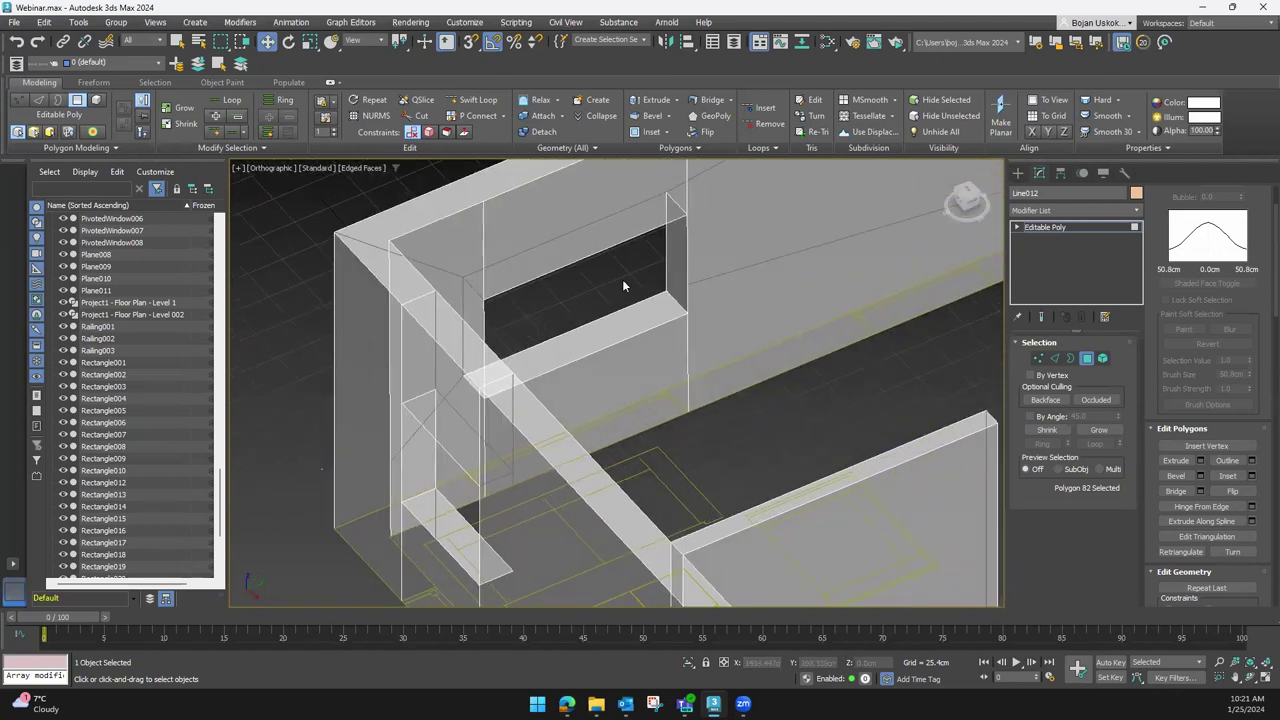
pyautogui.moveTo(595, 327)
pyautogui.keyDown('alt'); pyautogui.mouseDown(button='middle')
pyautogui.moveTo(599, 468)
pyautogui.moveTo(663, 354)
pyautogui.moveTo(680, 371)
pyautogui.moveTo(589, 409)
pyautogui.mouseUp(button='middle'); pyautogui.keyUp('alt')
pyautogui.hotkey('ctrl', 'z')
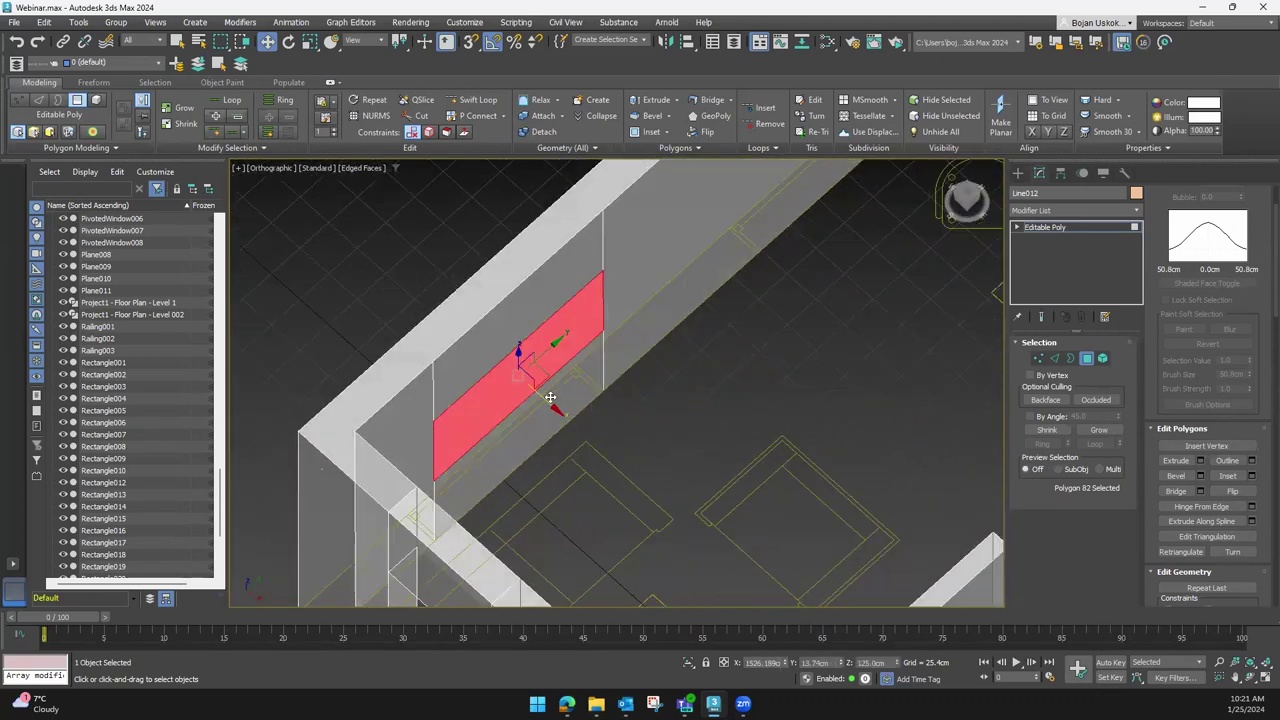
# Push the polygon outward, check it with Alt+X see-through, then delete it to open the window
pyautogui.keyDown('shift'); pyautogui.moveTo(541, 397); pyautogui.dragTo(632, 486); pyautogui.keyUp('shift')
pyautogui.moveTo(632, 483)
pyautogui.keyDown('alt'); pyautogui.mouseDown(button='middle')
pyautogui.moveTo(474, 449)
pyautogui.moveTo(517, 460)
pyautogui.moveTo(523, 440)
pyautogui.moveTo(623, 457)
pyautogui.moveTo(566, 423)
pyautogui.moveTo(650, 407)
pyautogui.mouseUp(button='middle'); pyautogui.keyUp('alt')
pyautogui.hotkey('alt', 'x')
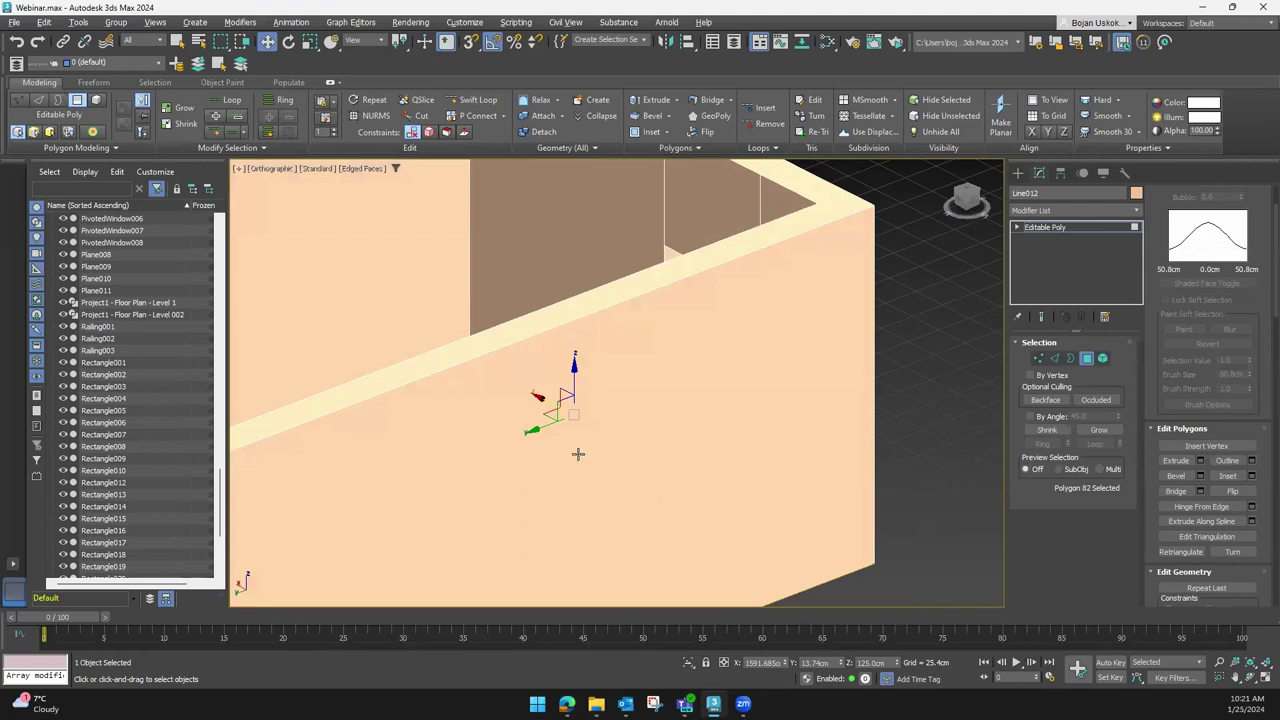
pyautogui.scroll(-5, 578, 454)
pyautogui.keyDown('alt'); pyautogui.moveTo(578, 454); pyautogui.dragTo(768, 477, button='middle'); pyautogui.keyUp('alt')
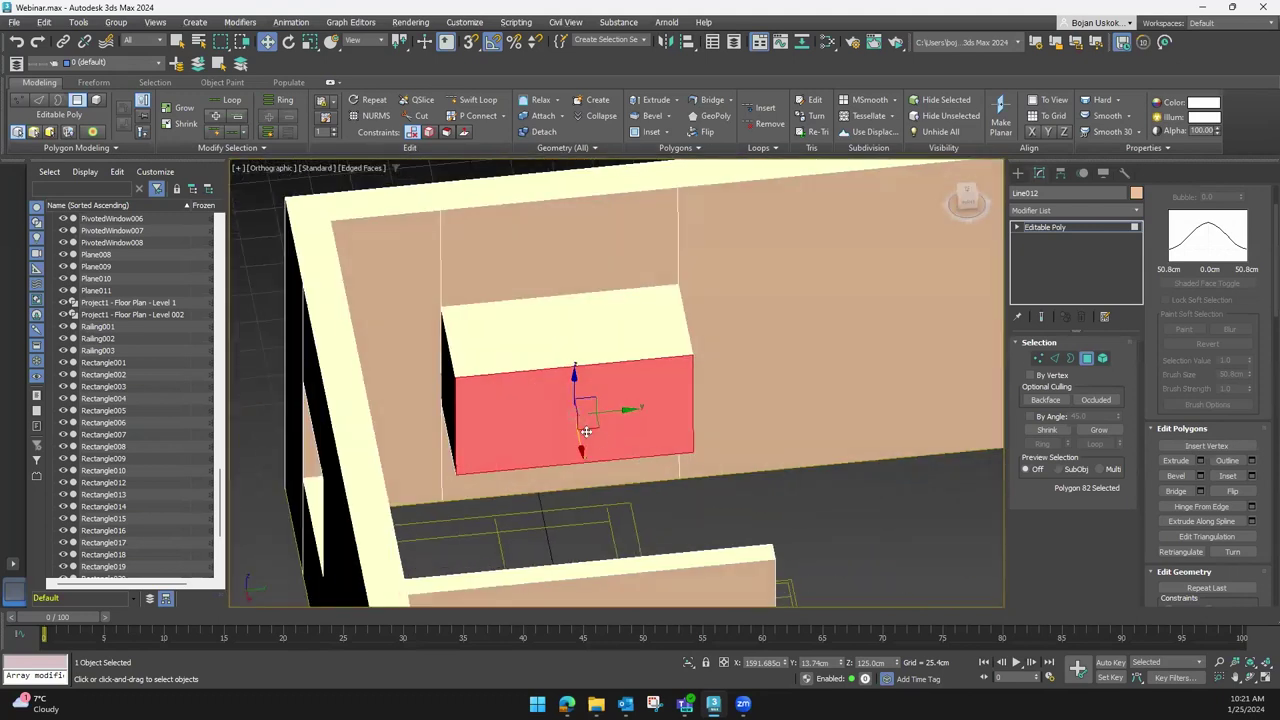
pyautogui.hotkey('alt', 'x')
pyautogui.moveTo(614, 443)
pyautogui.keyDown('alt'); pyautogui.mouseDown(button='middle')
pyautogui.moveTo(591, 437)
pyautogui.moveTo(643, 503)
pyautogui.moveTo(636, 417)
pyautogui.moveTo(589, 441)
pyautogui.mouseUp(button='middle'); pyautogui.keyUp('alt')
pyautogui.press('Delete')
pyautogui.hotkey('alt', 'x')
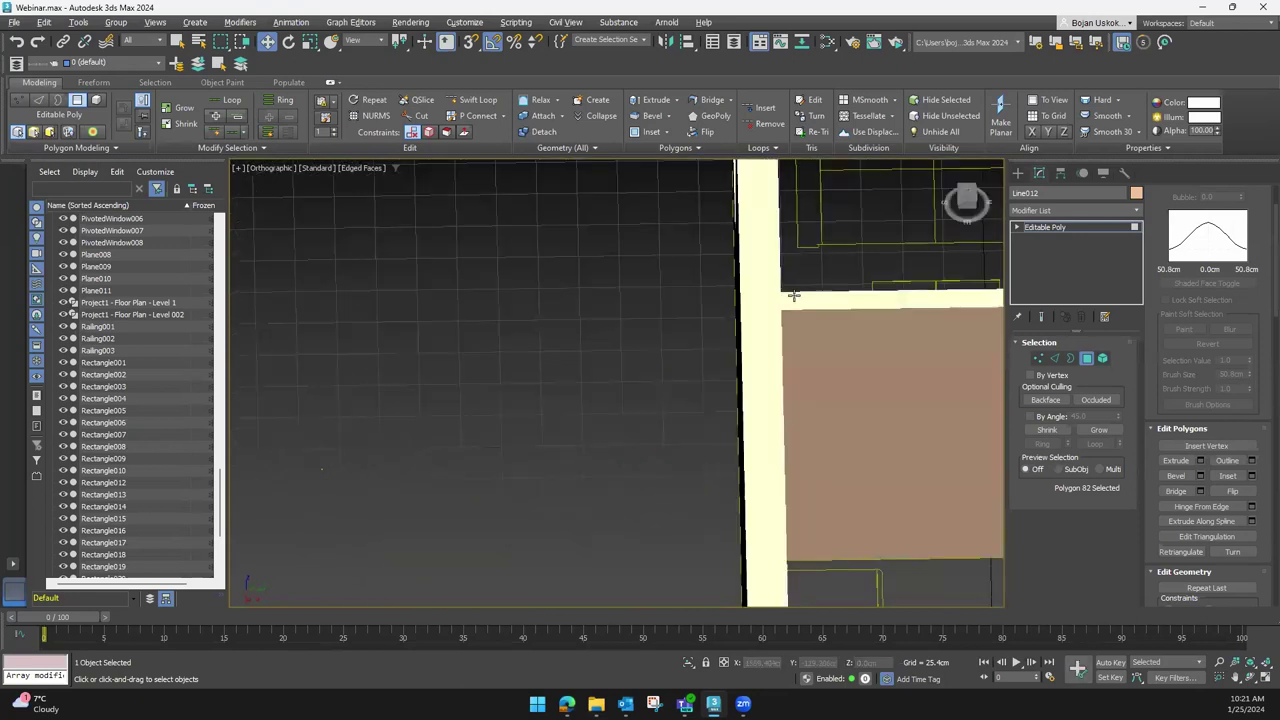
# Select the wall polygon above the opening, then clear the selection from a room overview
pyautogui.scroll(-3, 589, 441)
pyautogui.scroll(1, 617, 395)
pyautogui.click(617, 280)
pyautogui.moveTo(716, 421)
pyautogui.keyDown('alt'); pyautogui.mouseDown(button='middle')
pyautogui.moveTo(543, 380)
pyautogui.moveTo(674, 366)
pyautogui.moveTo(697, 378)
pyautogui.mouseUp(button='middle'); pyautogui.keyUp('alt')
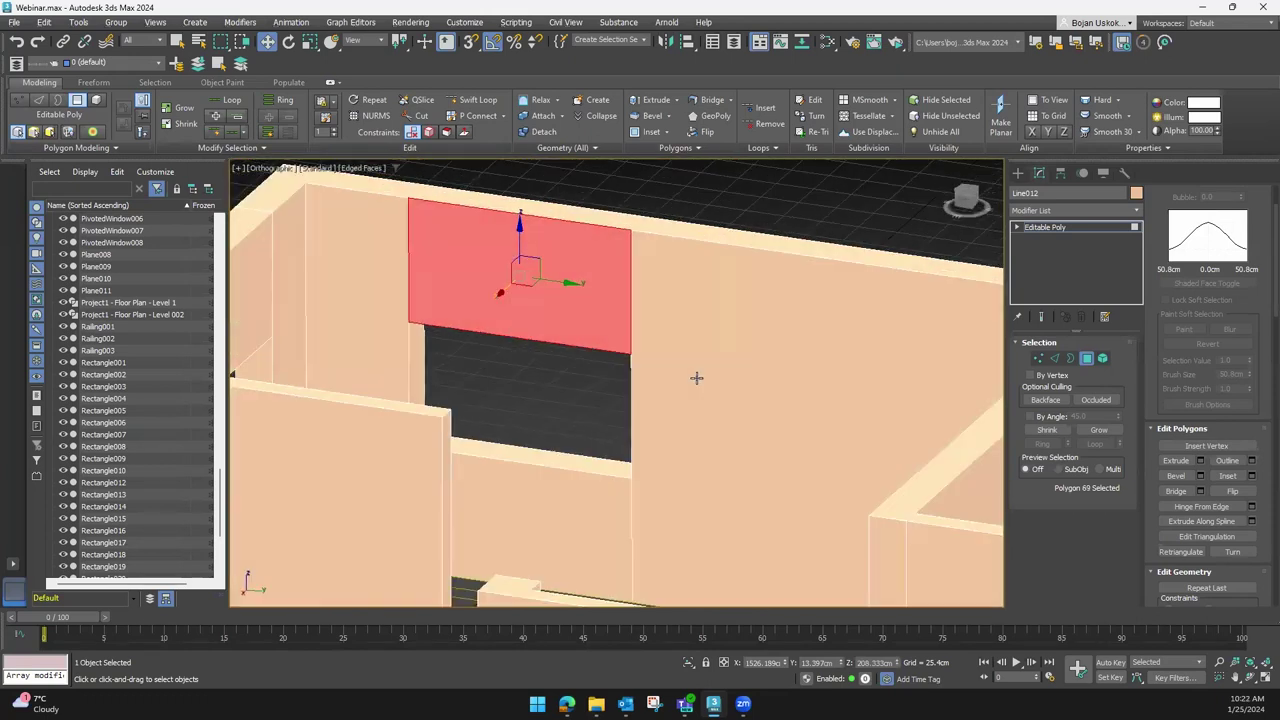
pyautogui.scroll(-3, 697, 378)
pyautogui.scroll(-2, 600, 394)
pyautogui.moveTo(600, 394)
pyautogui.keyDown('alt'); pyautogui.mouseDown(button='middle')
pyautogui.moveTo(666, 389)
pyautogui.moveTo(643, 371)
pyautogui.moveTo(837, 266)
pyautogui.moveTo(947, 165)
pyautogui.mouseUp(button='middle'); pyautogui.keyUp('alt')
pyautogui.click(665, 386)
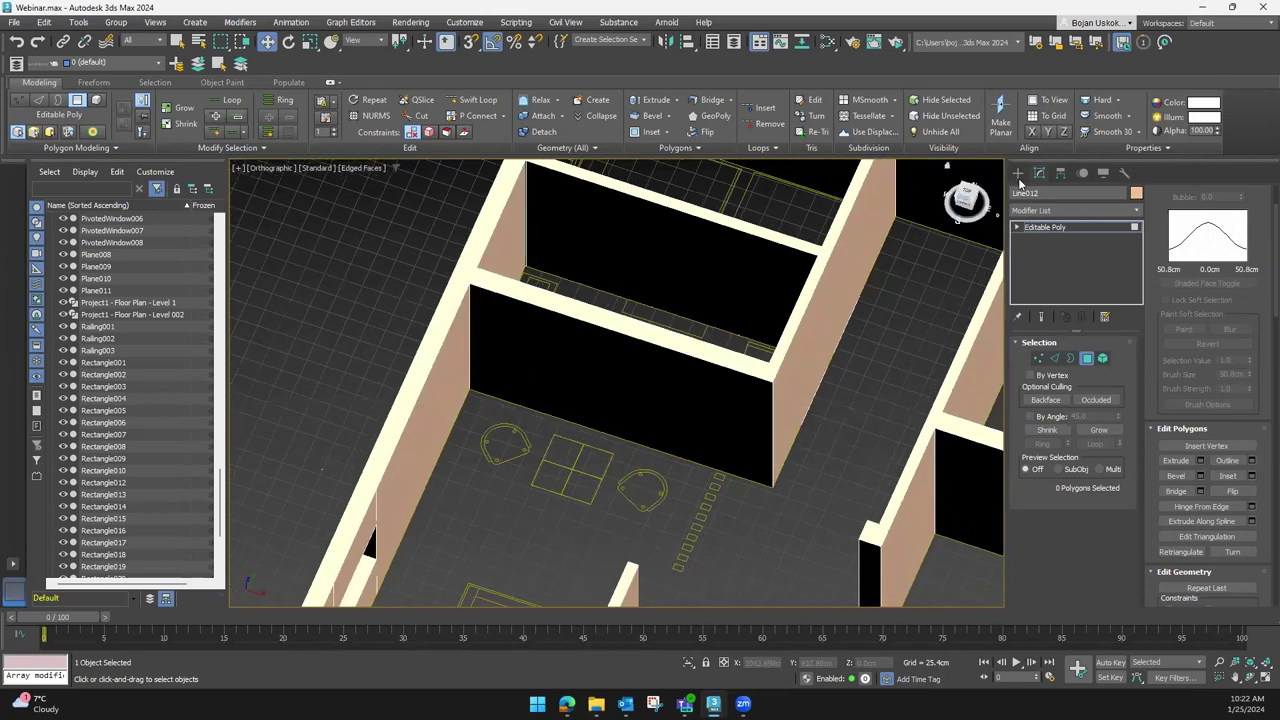
# Return to the Modify panel for the wall object, viewing the walls at an oblique angle
pyautogui.click(1018, 173)
pyautogui.moveTo(771, 305)
pyautogui.keyDown('alt'); pyautogui.mouseDown(button='middle')
pyautogui.moveTo(694, 363)
pyautogui.moveTo(988, 188)
pyautogui.mouseUp(button='middle'); pyautogui.keyUp('alt')
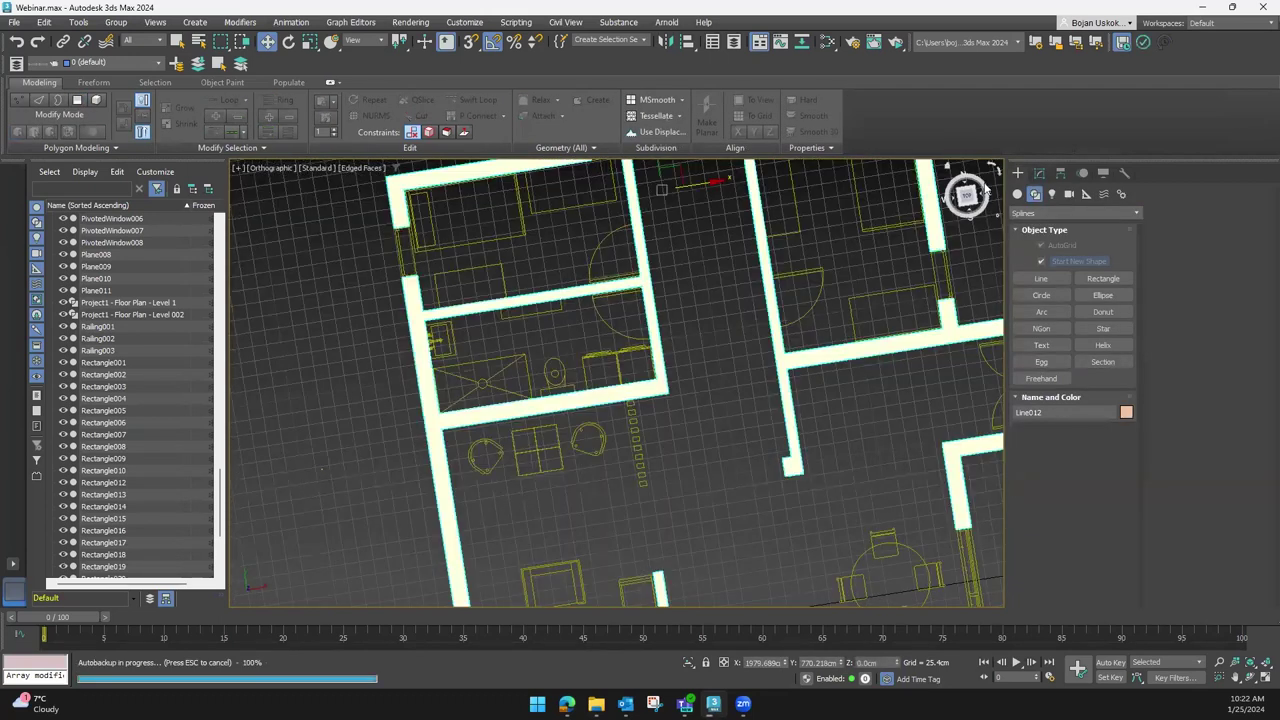
pyautogui.click(967, 197)
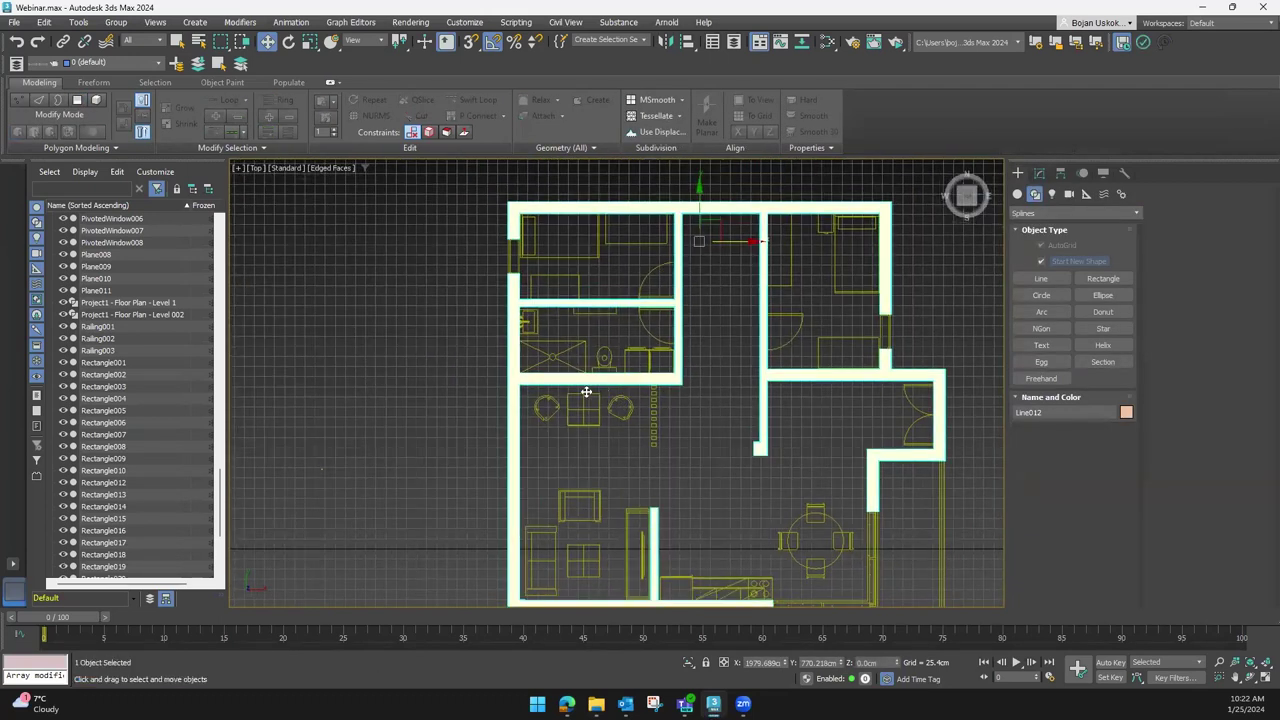
pyautogui.scroll(5, 522, 458)
pyautogui.moveTo(522, 458)
pyautogui.mouseDown(button='middle')
pyautogui.moveTo(533, 412)
pyautogui.moveTo(519, 415)
pyautogui.moveTo(509, 254)
pyautogui.mouseUp(button='middle')
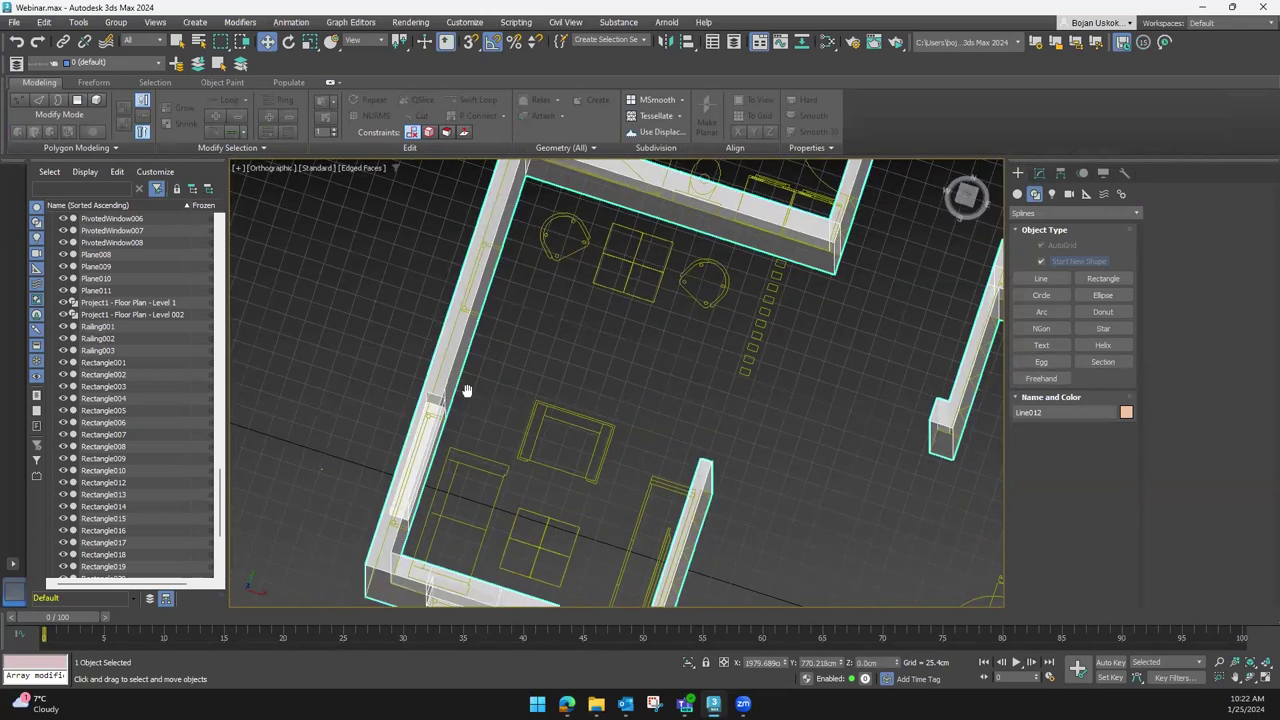
pyautogui.keyDown('alt'); pyautogui.moveTo(555, 322); pyautogui.dragTo(700, 280, button='middle'); pyautogui.keyUp('alt')
pyautogui.click(1039, 173)
pyautogui.moveTo(610, 342)
pyautogui.keyDown('alt'); pyautogui.mouseDown(button='middle')
pyautogui.moveTo(543, 434)
pyautogui.moveTo(623, 346)
pyautogui.moveTo(562, 440)
pyautogui.moveTo(529, 423)
pyautogui.moveTo(604, 332)
pyautogui.mouseUp(button='middle'); pyautogui.keyUp('alt')
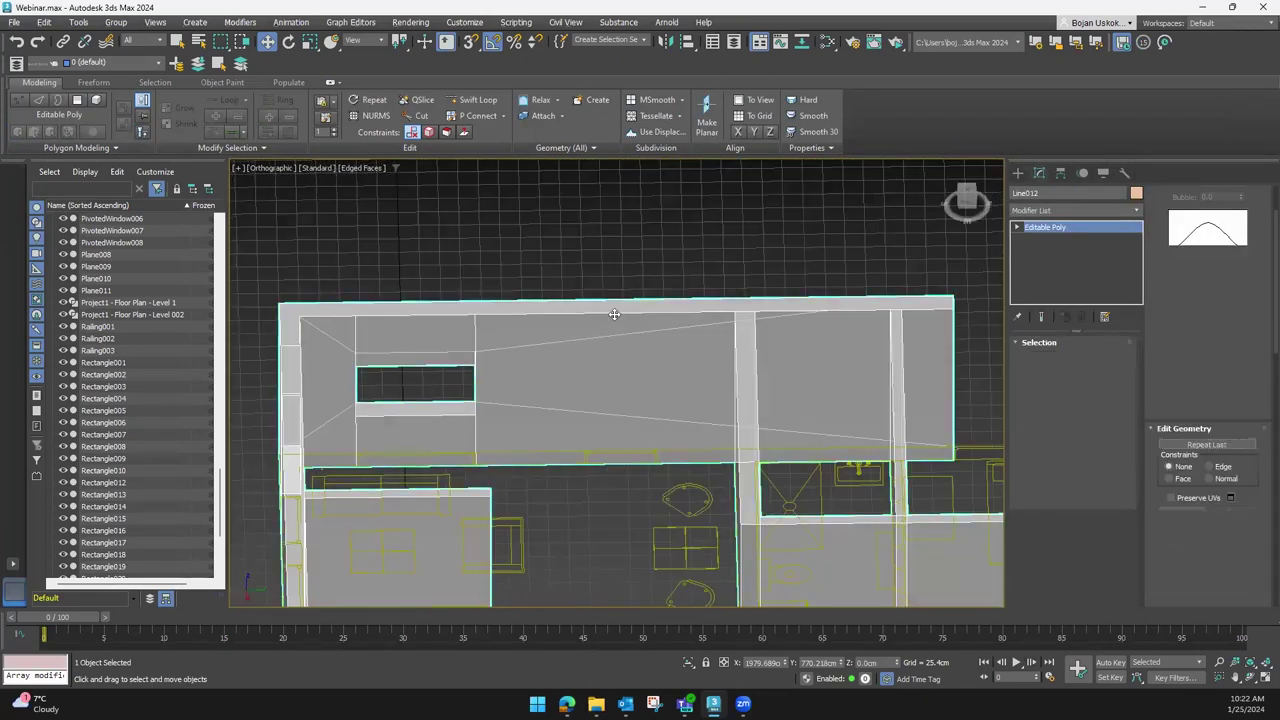
# Switch to Edge sub-object level and select the wall's top edge
pyautogui.click(1056, 359)
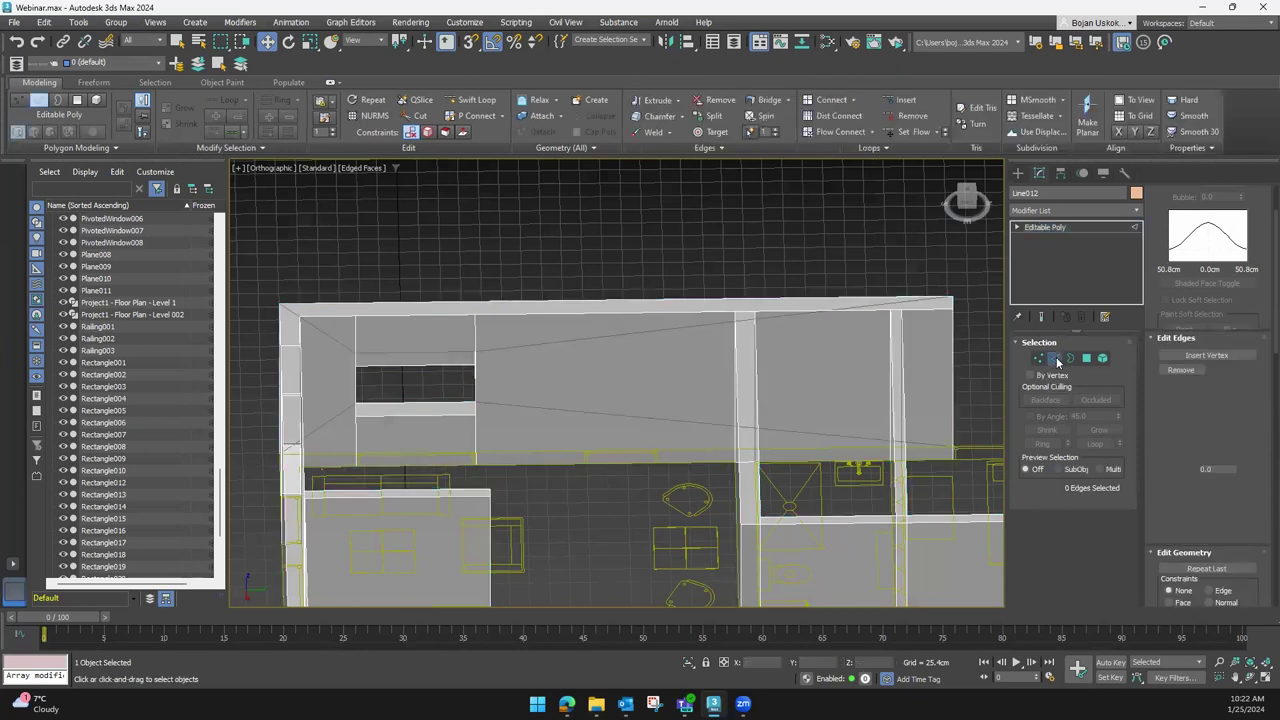
pyautogui.click(1044, 360)
pyautogui.click(1056, 360)
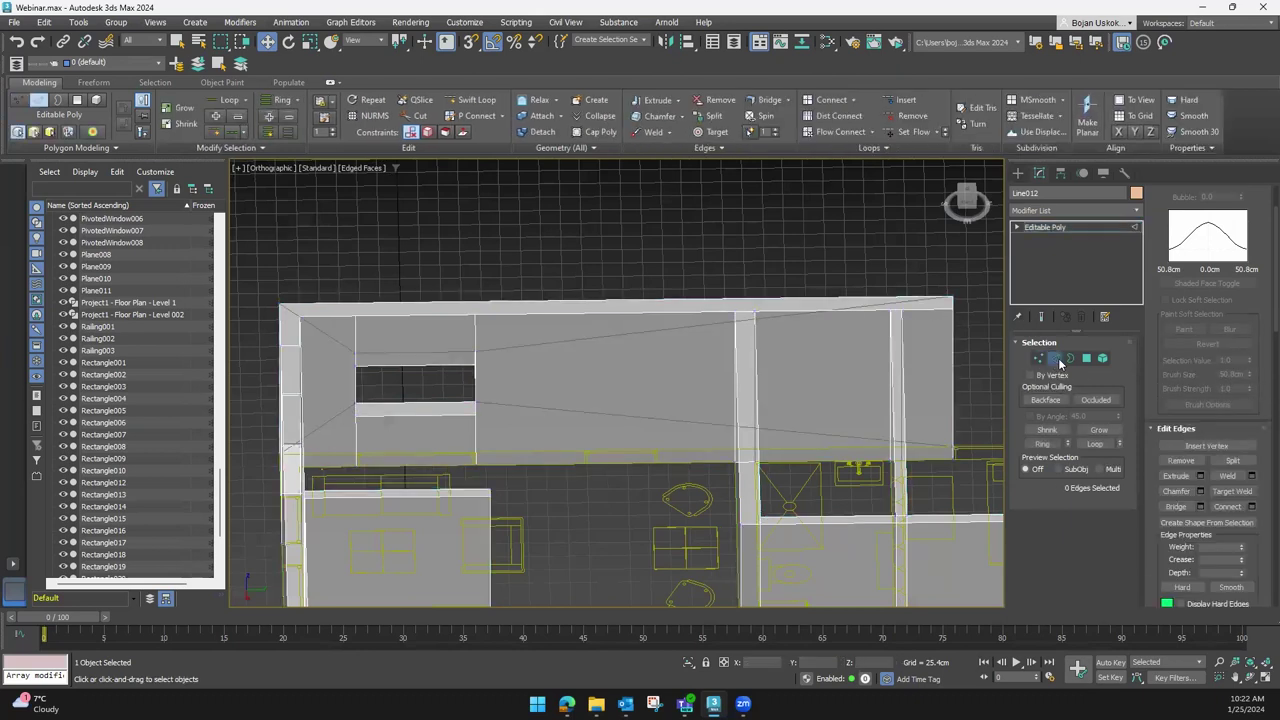
pyautogui.click(1071, 358)
pyautogui.click(1087, 358)
pyautogui.click(1102, 358)
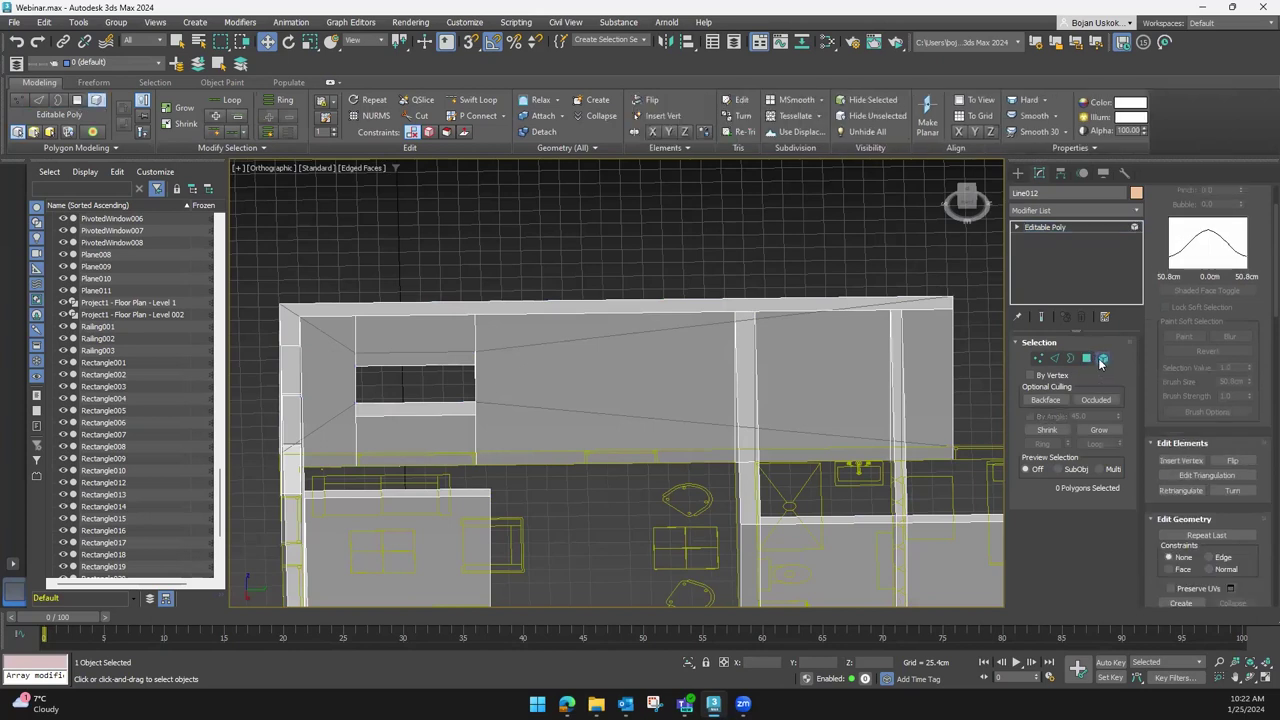
pyautogui.click(1056, 359)
pyautogui.click(1039, 360)
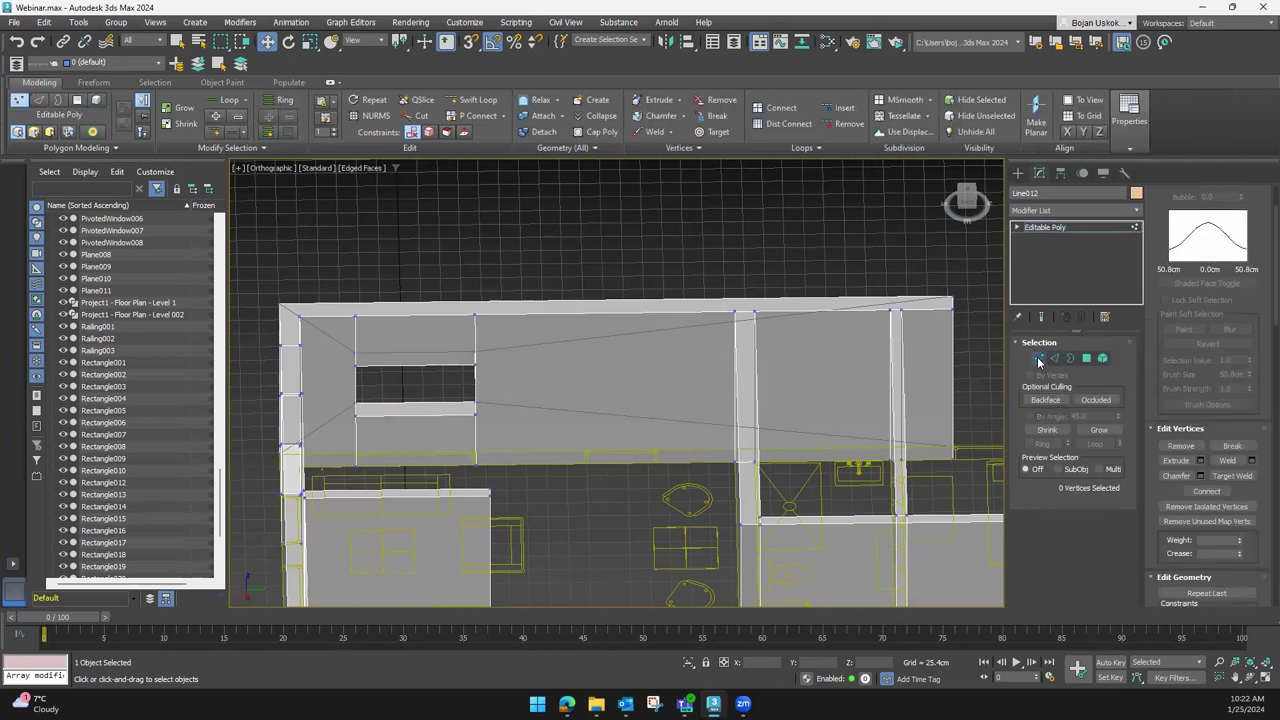
pyautogui.click(1055, 360)
pyautogui.click(627, 312)
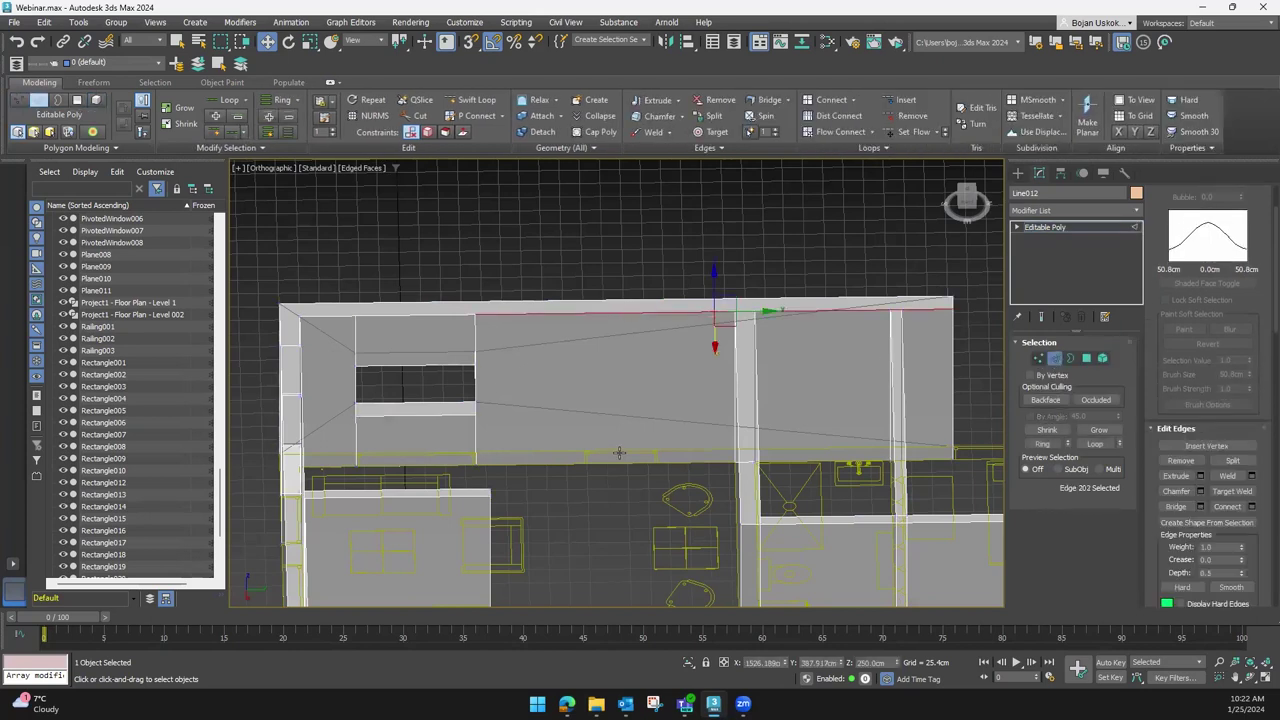
# Connect the selected edges with two vertical edges using Slide -50 and Pinch -12
pyautogui.click(1253, 508)
pyautogui.scroll(2, 662, 416)
pyautogui.moveTo(624, 437); pyautogui.dragTo(626, 563)
pyautogui.moveTo(627, 412); pyautogui.dragTo(622, 450)
pyautogui.click(624, 449)
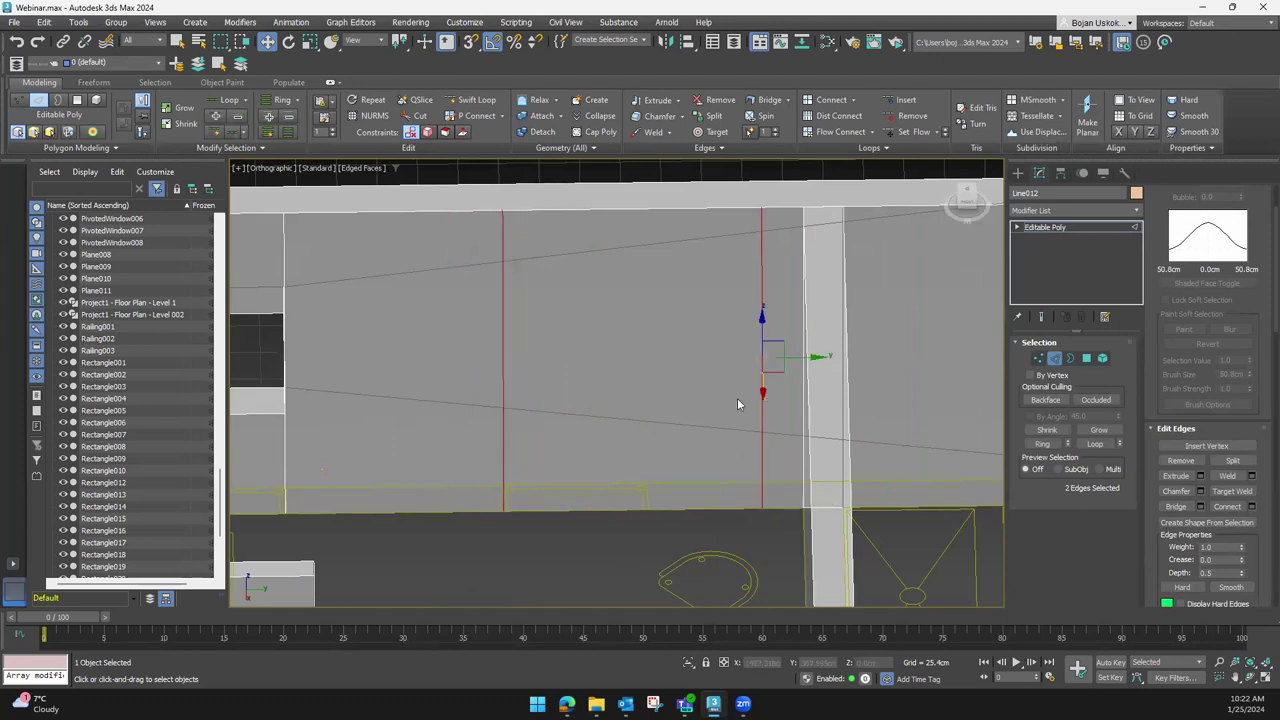
# Move each new vertical edge along the wall to set the opening's sides
pyautogui.click(763, 415)
pyautogui.moveTo(811, 357); pyautogui.dragTo(694, 372)
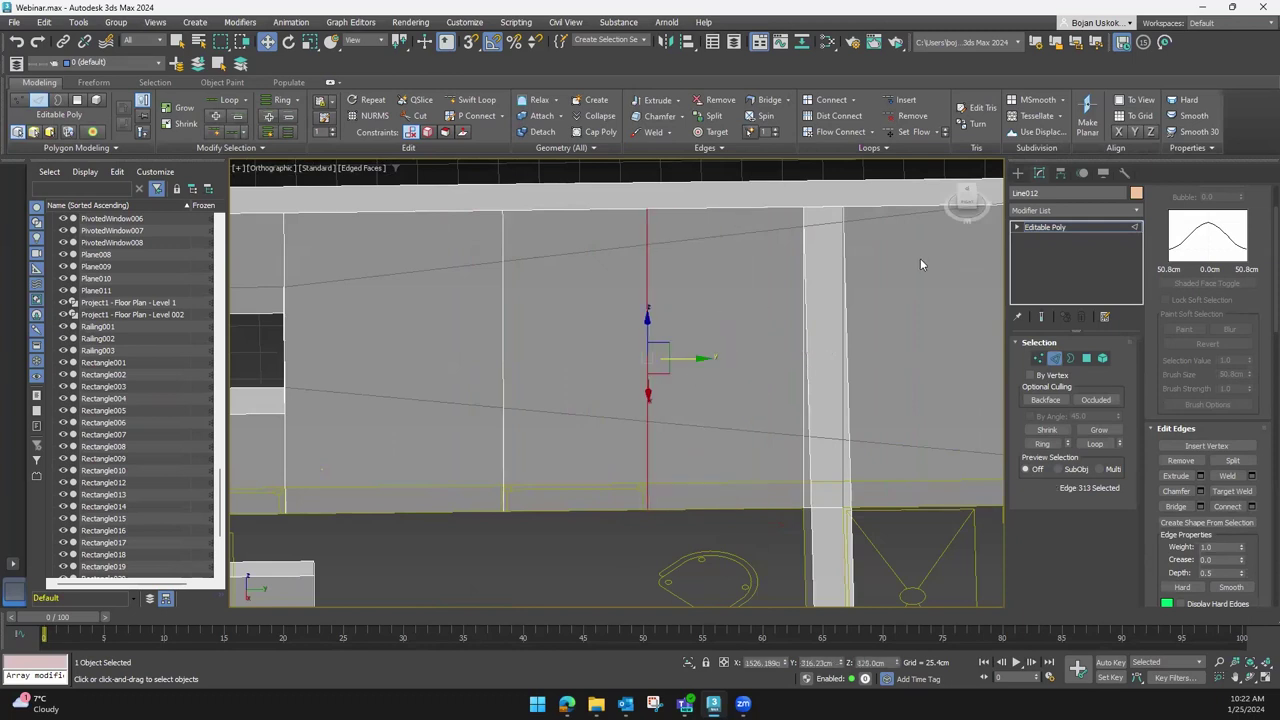
pyautogui.scroll(4, 634, 448)
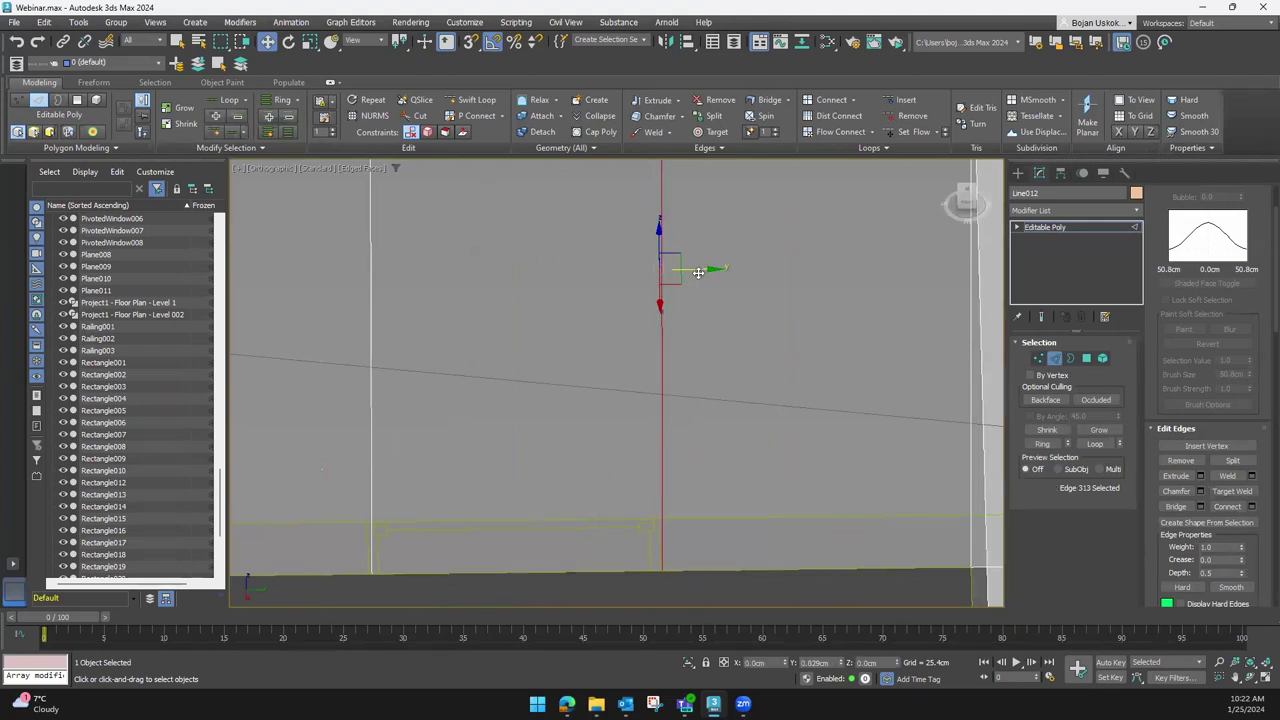
pyautogui.moveTo(698, 272); pyautogui.dragTo(701, 270)
pyautogui.click(372, 343)
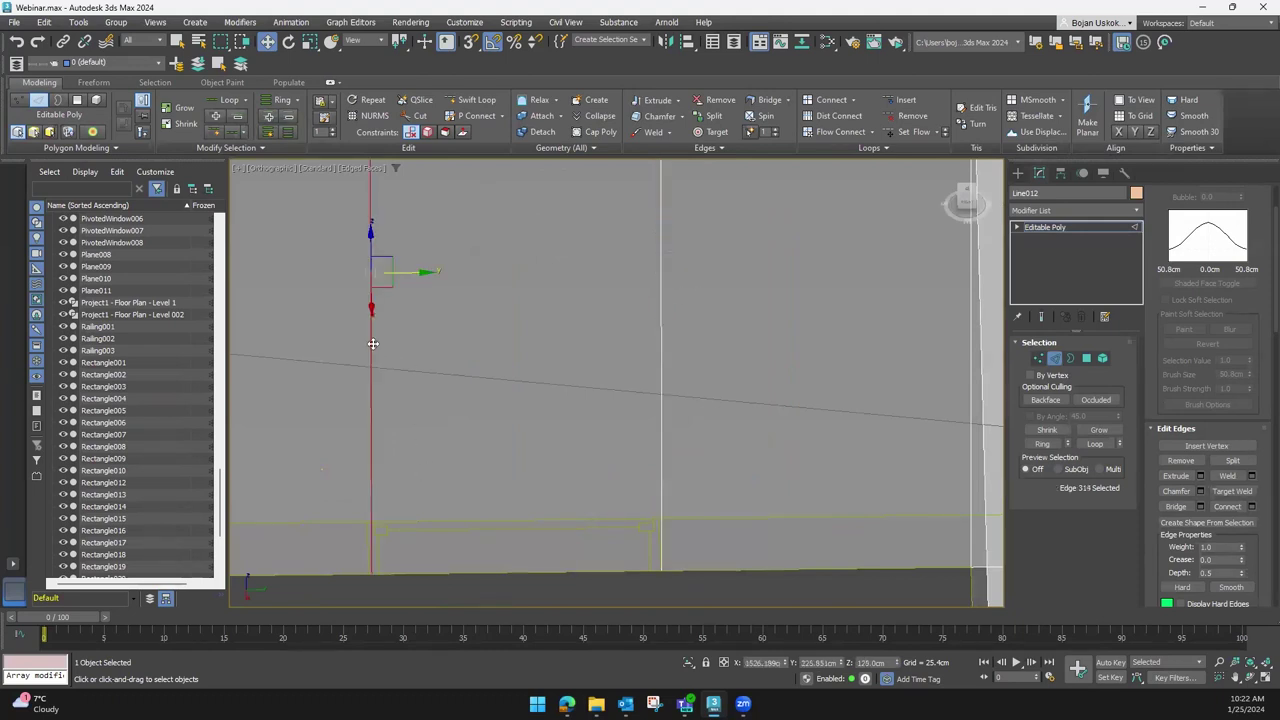
pyautogui.moveTo(415, 272); pyautogui.dragTo(409, 274)
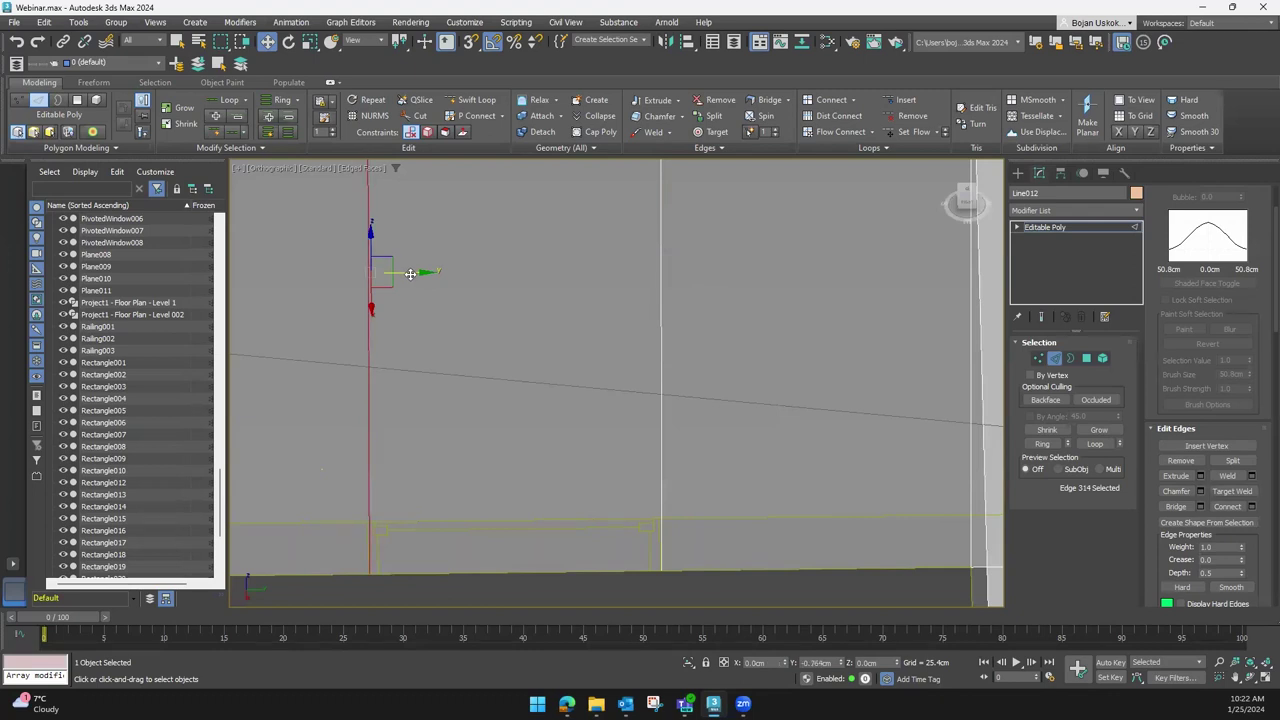
# Select both vertical edges and open Connect Edges settings to join them horizontally
pyautogui.moveTo(469, 416)
pyautogui.keyDown('alt'); pyautogui.mouseDown(button='middle')
pyautogui.moveTo(560, 406)
pyautogui.moveTo(577, 449)
pyautogui.moveTo(595, 426)
pyautogui.mouseUp(button='middle'); pyautogui.keyUp('alt')
pyautogui.keyDown('ctrl'); pyautogui.click(604, 405); pyautogui.keyUp('ctrl')
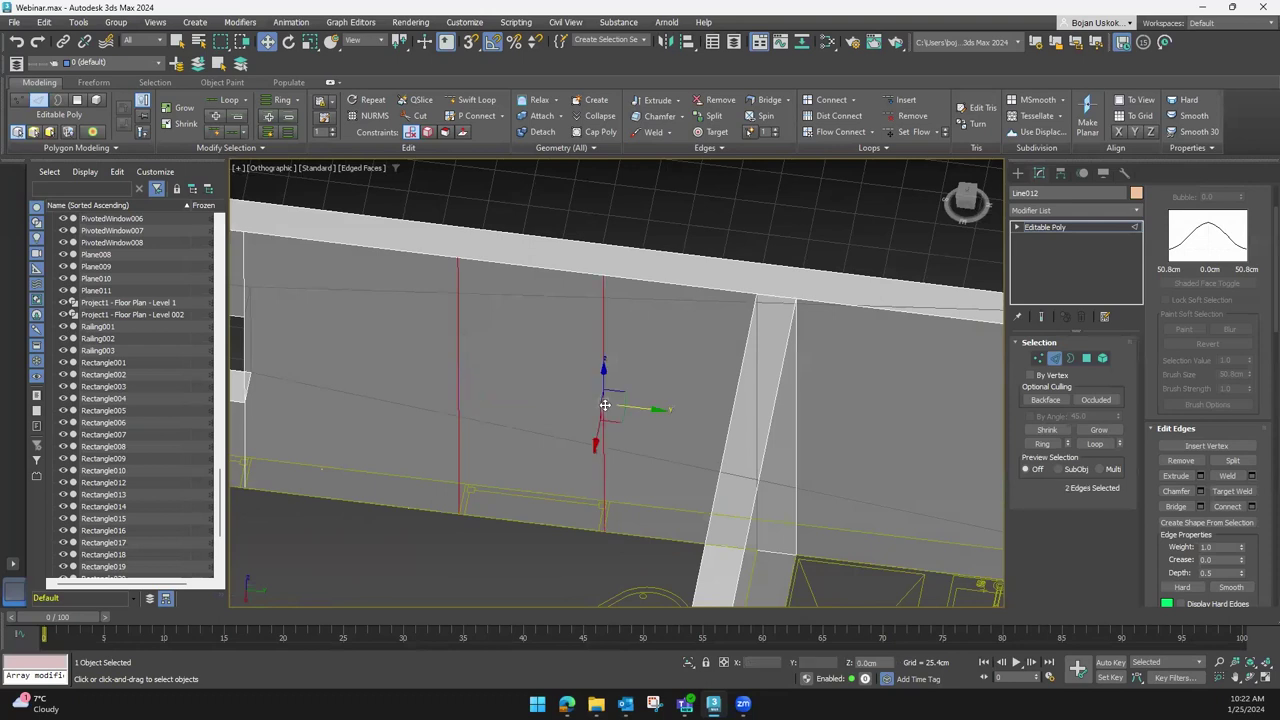
pyautogui.click(1251, 506)
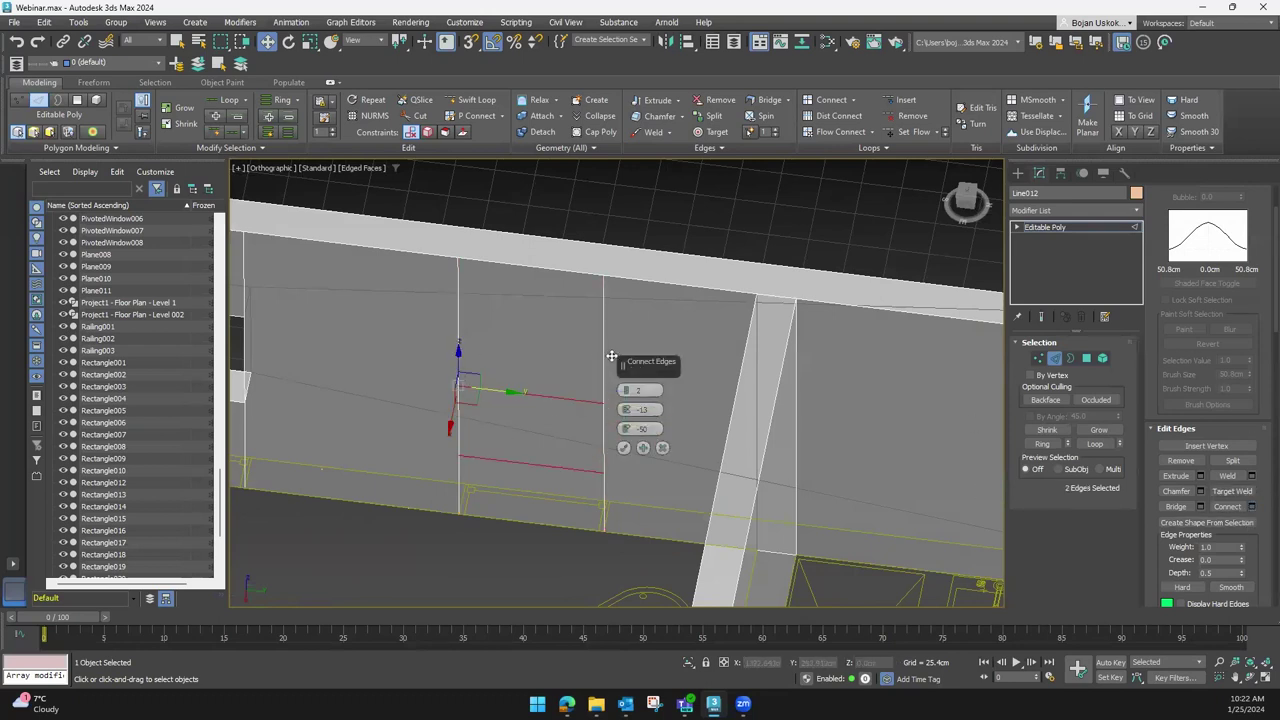
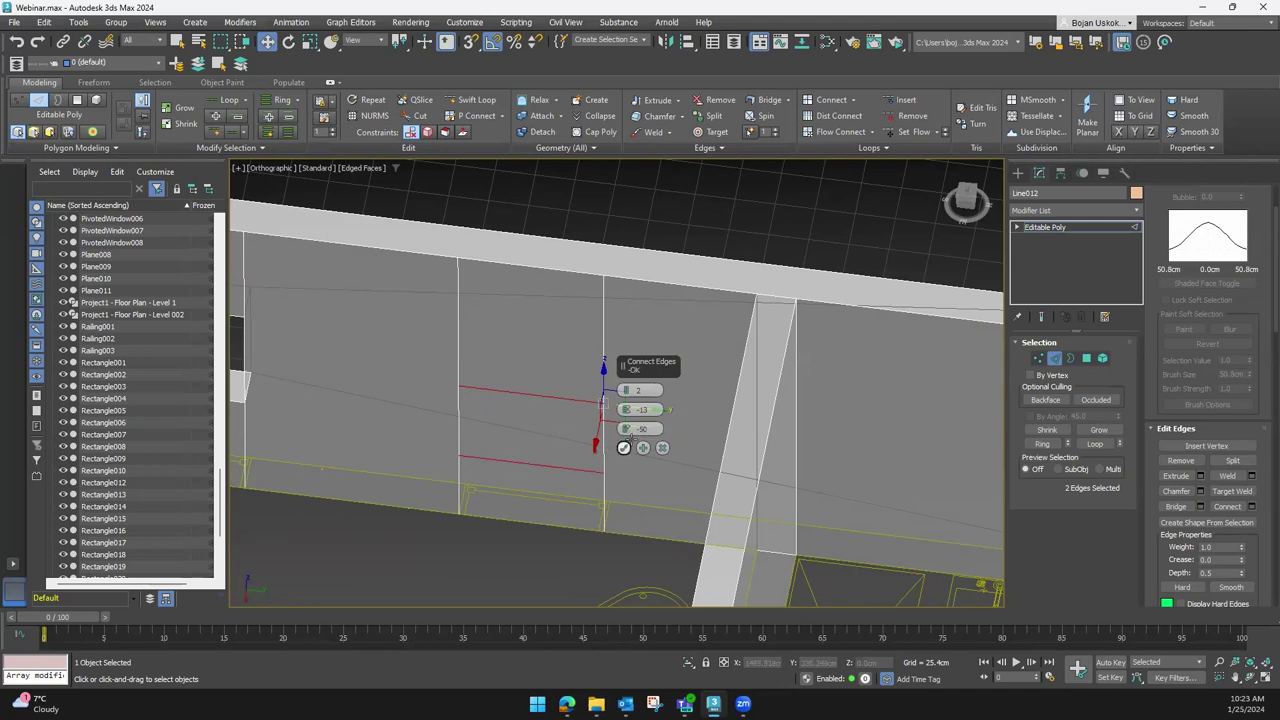
# Reset the Connect Slide and Pinch to 0 and confirm the two horizontal edges
pyautogui.rightClick(640, 429)
pyautogui.rightClick(640, 409)
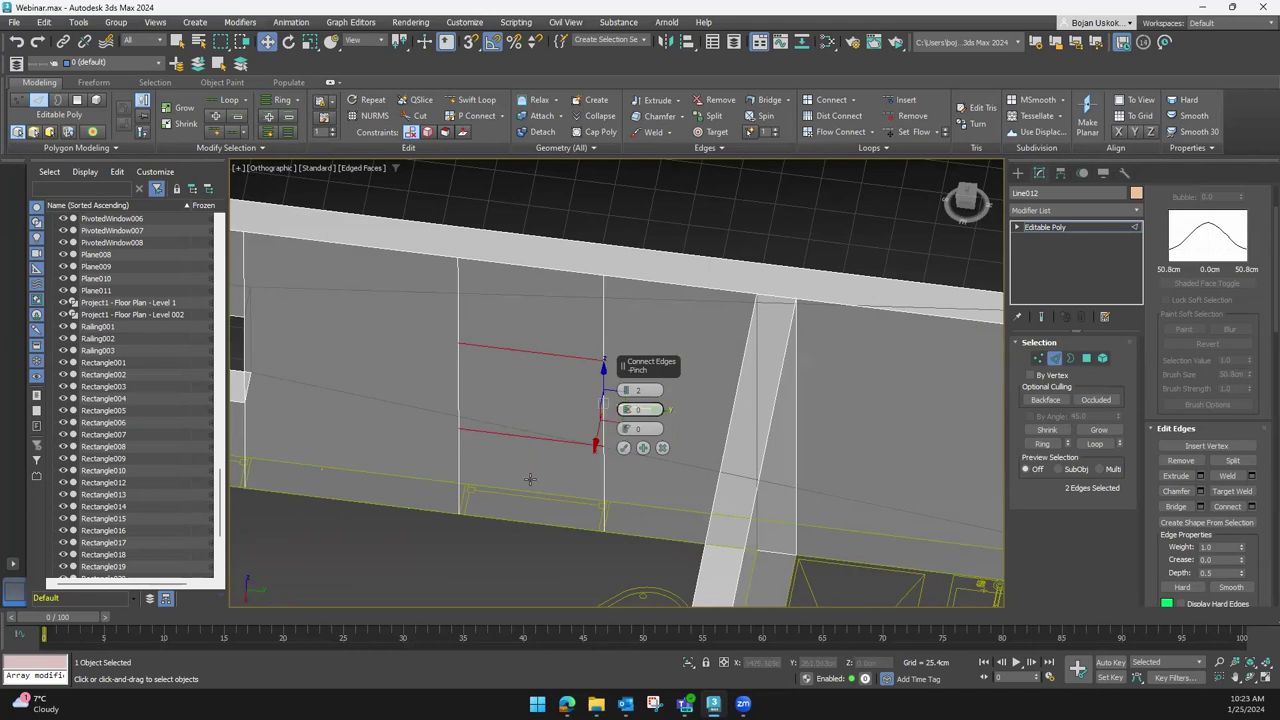
pyautogui.click(625, 449)
# Delete the wall panel between the new edges to open a window hole
pyautogui.keyDown('alt'); pyautogui.moveTo(586, 491); pyautogui.dragTo(1078, 378, button='middle'); pyautogui.keyUp('alt')
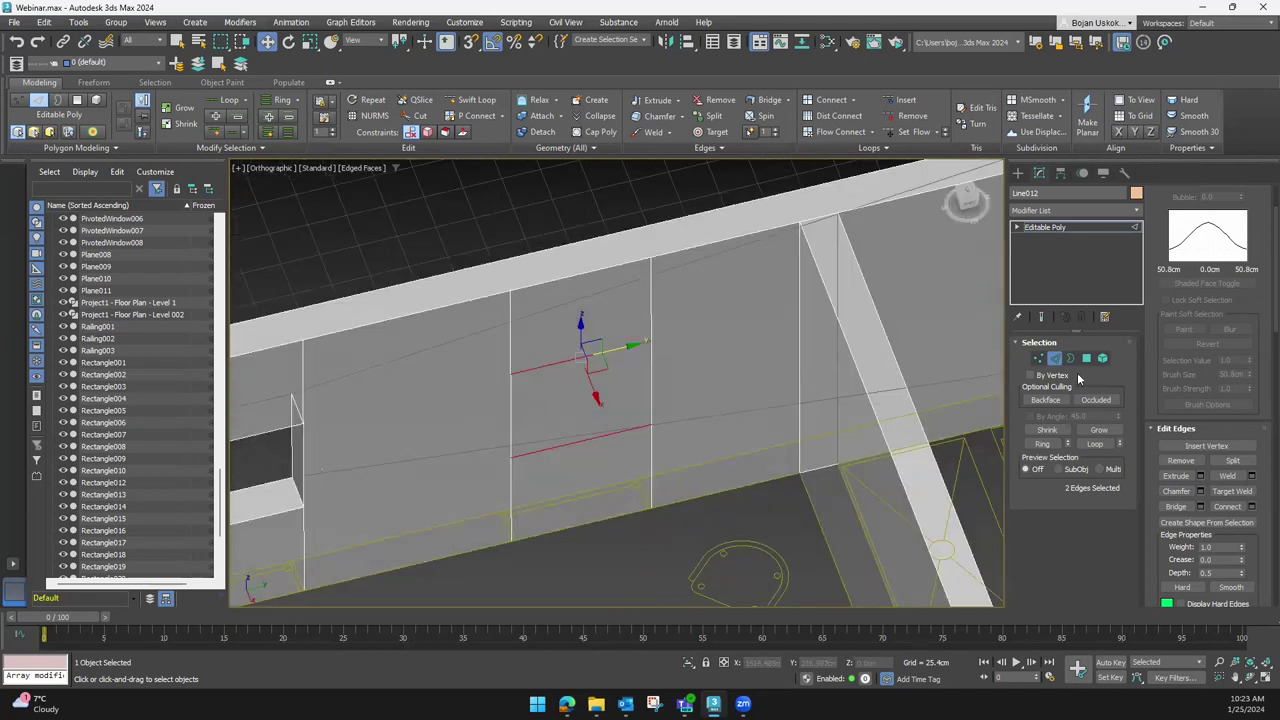
pyautogui.press('4')
pyautogui.click(605, 430)
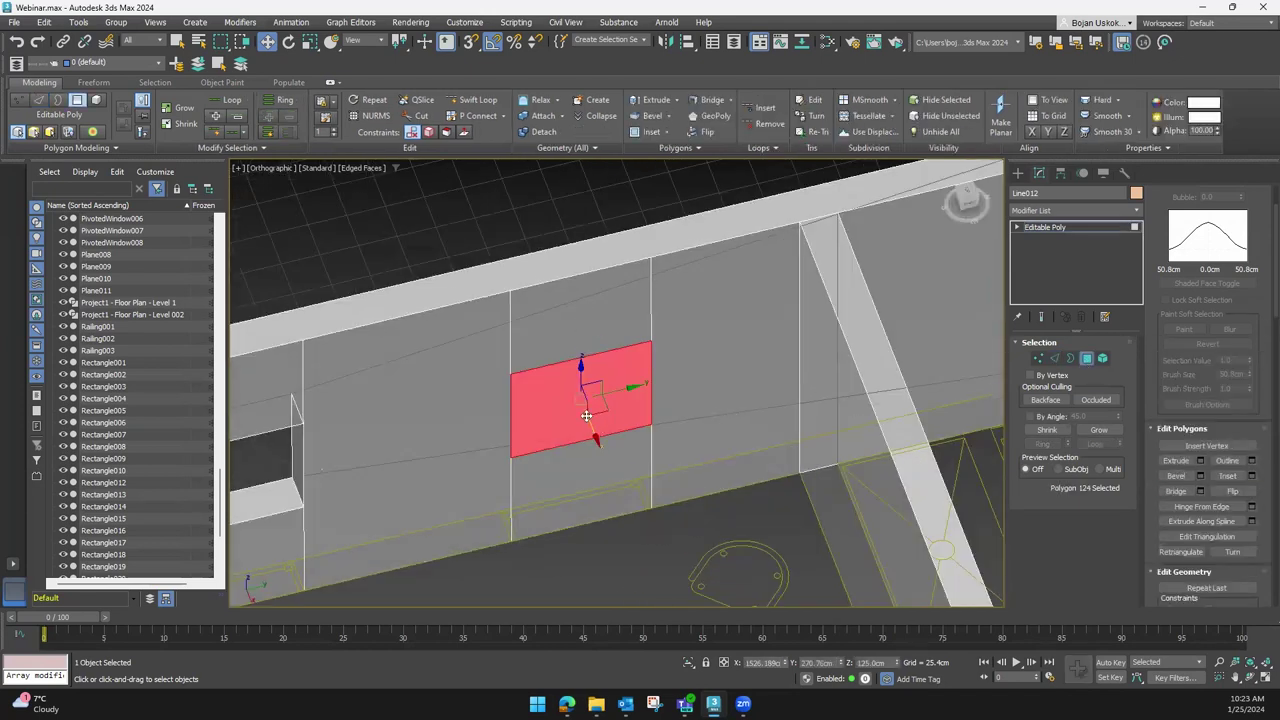
pyautogui.press('Delete')
# Show the walls opaque again and return to the wall object's top level
pyautogui.moveTo(606, 449)
pyautogui.keyDown('alt'); pyautogui.mouseDown(button='middle')
pyautogui.moveTo(561, 474)
pyautogui.moveTo(686, 491)
pyautogui.moveTo(600, 500)
pyautogui.moveTo(578, 460)
pyautogui.moveTo(644, 441)
pyautogui.moveTo(591, 423)
pyautogui.moveTo(723, 371)
pyautogui.moveTo(752, 427)
pyautogui.moveTo(756, 300)
pyautogui.mouseUp(button='middle'); pyautogui.keyUp('alt')
pyautogui.moveTo(657, 293)
pyautogui.keyDown('alt'); pyautogui.mouseDown(button='middle')
pyautogui.moveTo(651, 423)
pyautogui.moveTo(517, 491)
pyautogui.moveTo(650, 400)
pyautogui.moveTo(594, 366)
pyautogui.moveTo(673, 427)
pyautogui.moveTo(614, 465)
pyautogui.moveTo(583, 431)
pyautogui.moveTo(635, 412)
pyautogui.mouseUp(button='middle'); pyautogui.keyUp('alt')
pyautogui.hotkey('alt', 'x')
pyautogui.click(1040, 173)
pyautogui.scroll(3, 609, 457)
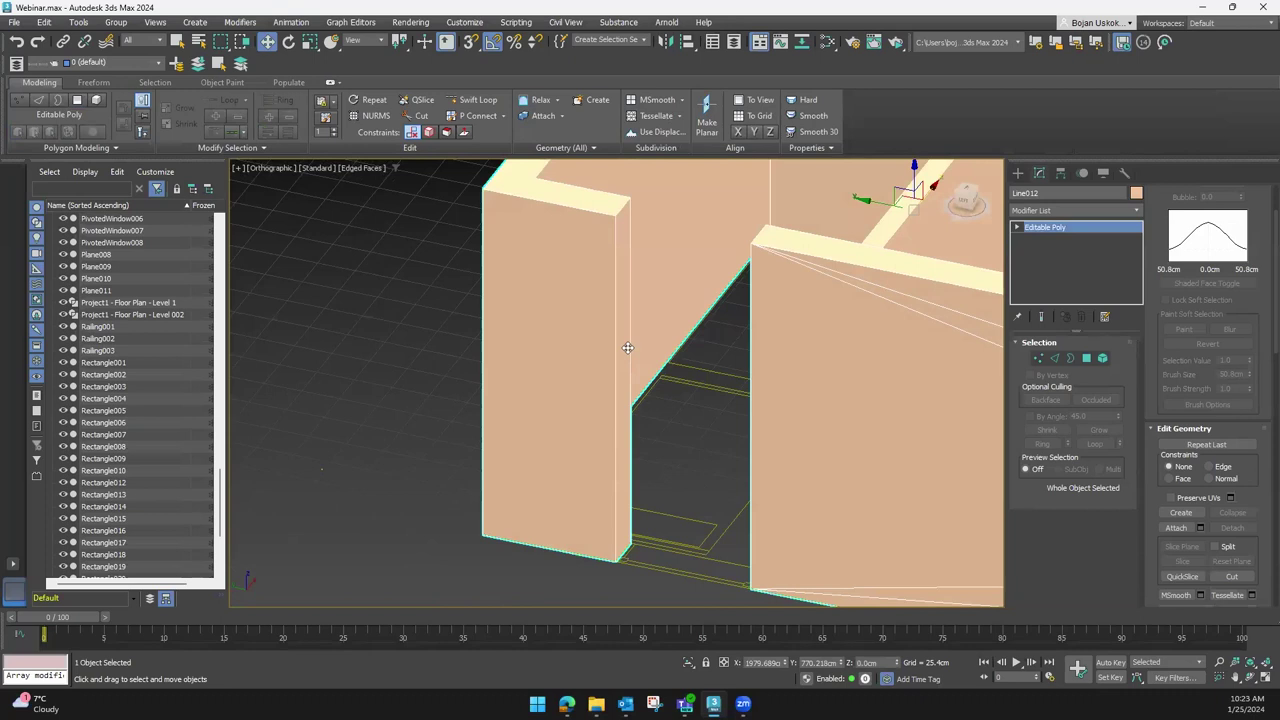
# Connect the four selected edges of the wall opening with new edges
pyautogui.click(1056, 358)
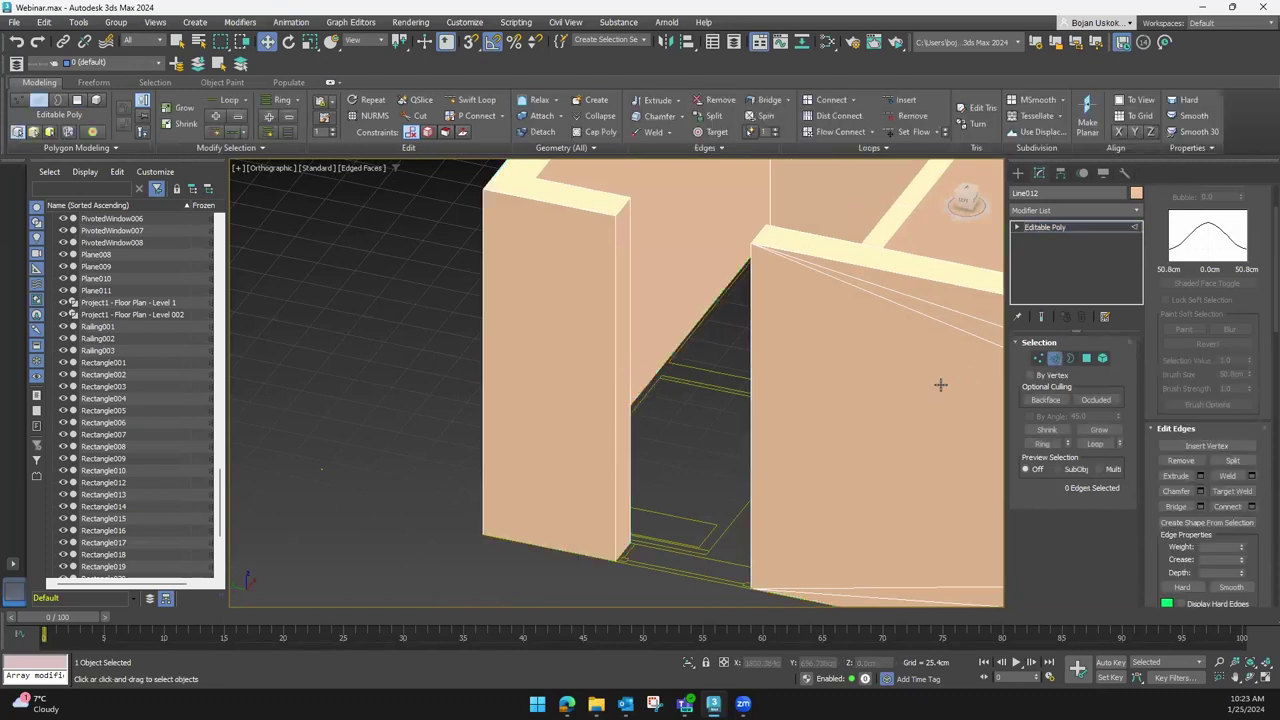
pyautogui.click(617, 397)
pyautogui.keyDown('ctrl'); pyautogui.click(633, 335); pyautogui.keyUp('ctrl')
pyautogui.keyDown('alt'); pyautogui.moveTo(694, 423); pyautogui.dragTo(700, 343, button='middle'); pyautogui.keyUp('alt')
pyautogui.keyDown('ctrl'); pyautogui.click(679, 325); pyautogui.keyUp('ctrl')
pyautogui.keyDown('ctrl'); pyautogui.click(676, 300); pyautogui.keyUp('ctrl')
pyautogui.moveTo(766, 397)
pyautogui.keyDown('alt'); pyautogui.mouseDown(button='middle')
pyautogui.moveTo(731, 406)
pyautogui.moveTo(720, 385)
pyautogui.mouseUp(button='middle'); pyautogui.keyUp('alt')
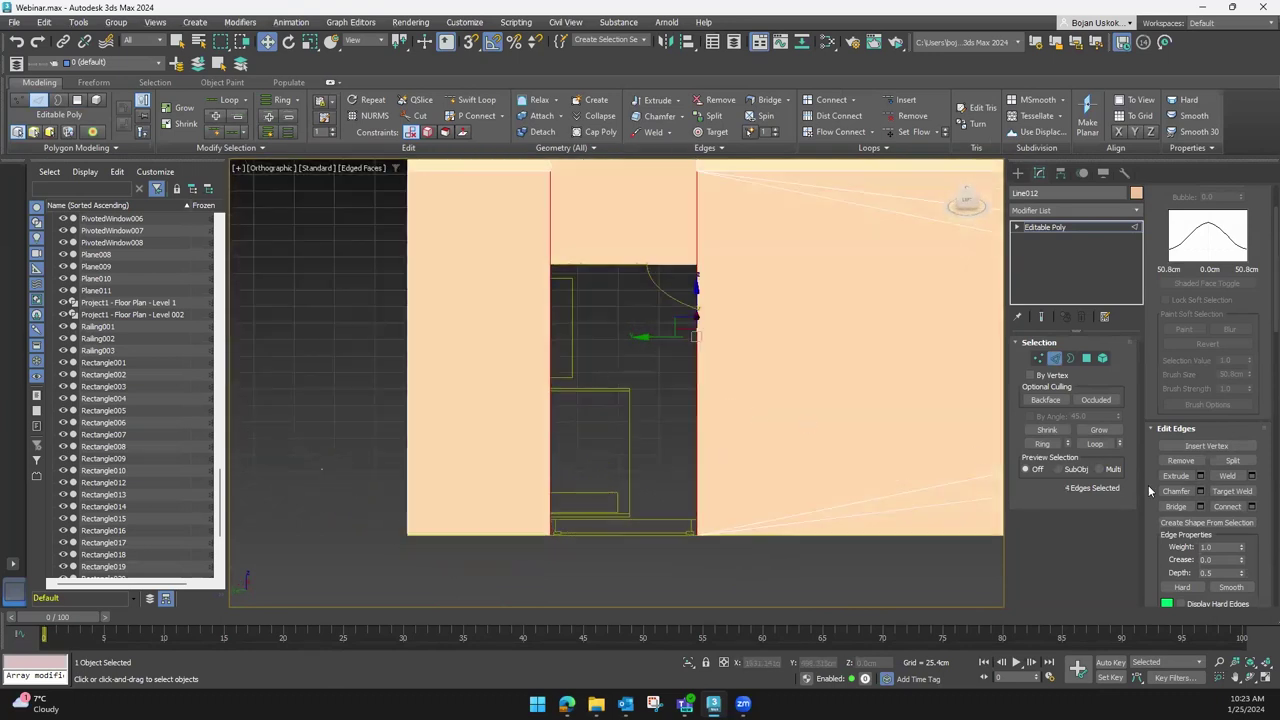
pyautogui.click(1249, 507)
pyautogui.keyDown('alt'); pyautogui.moveTo(771, 514); pyautogui.dragTo(737, 505, button='middle'); pyautogui.keyUp('alt')
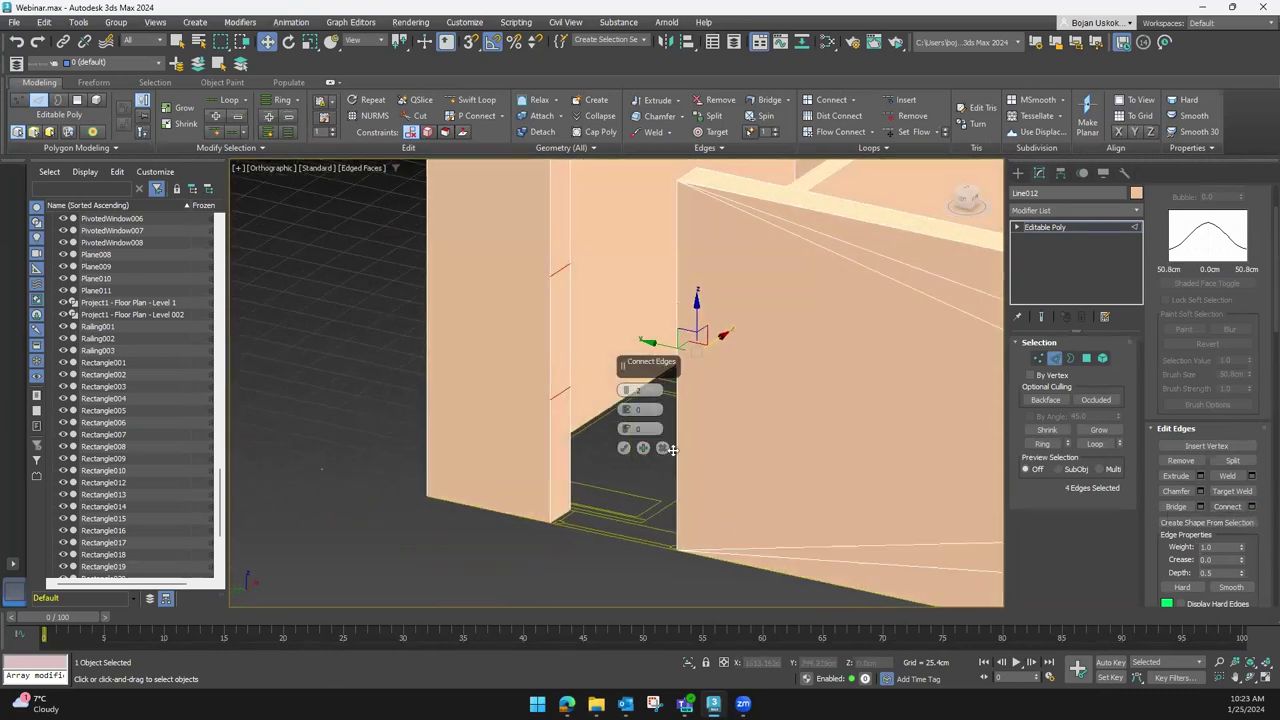
pyautogui.click(628, 449)
pyautogui.keyDown('alt'); pyautogui.moveTo(623, 462); pyautogui.dragTo(1037, 400, button='middle'); pyautogui.keyUp('alt')
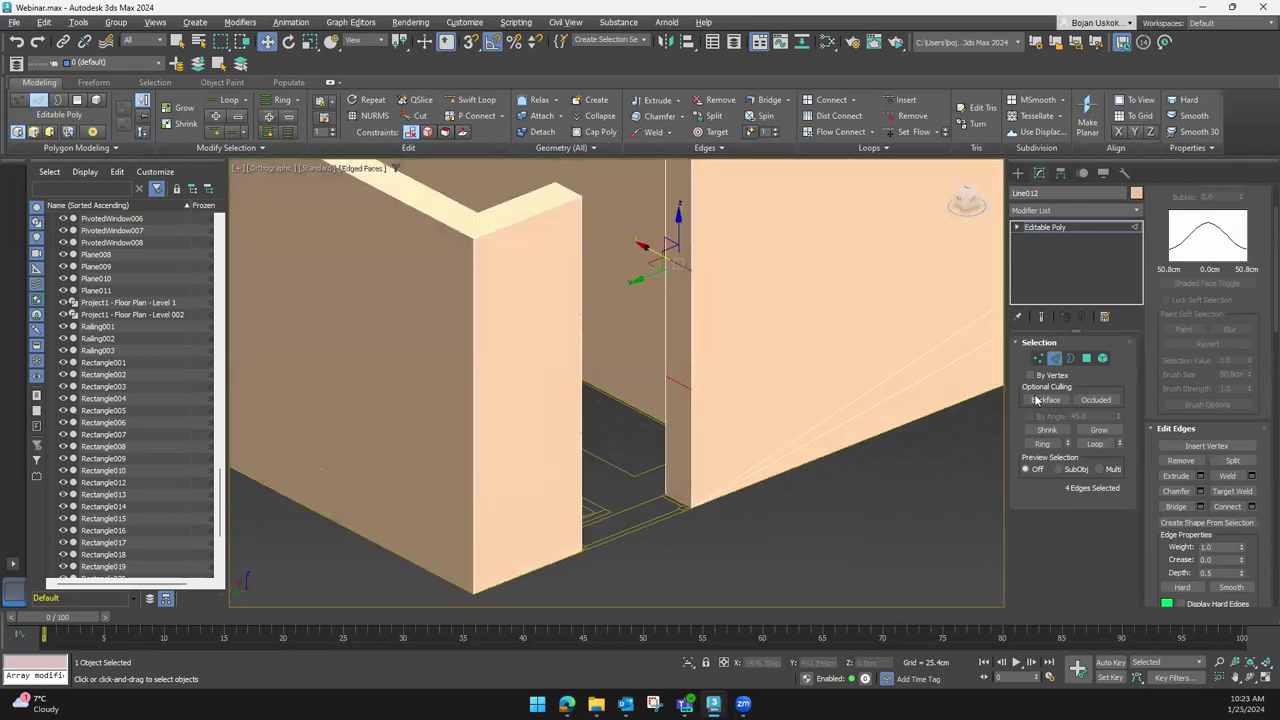
# Bridge the two thin wall-end faces into a header over the opening
pyautogui.press('4')
pyautogui.click(686, 429)
pyautogui.moveTo(749, 471)
pyautogui.keyDown('alt'); pyautogui.mouseDown(button='middle')
pyautogui.moveTo(614, 449)
pyautogui.moveTo(592, 415)
pyautogui.mouseUp(button='middle'); pyautogui.keyUp('alt')
pyautogui.click(1202, 495)
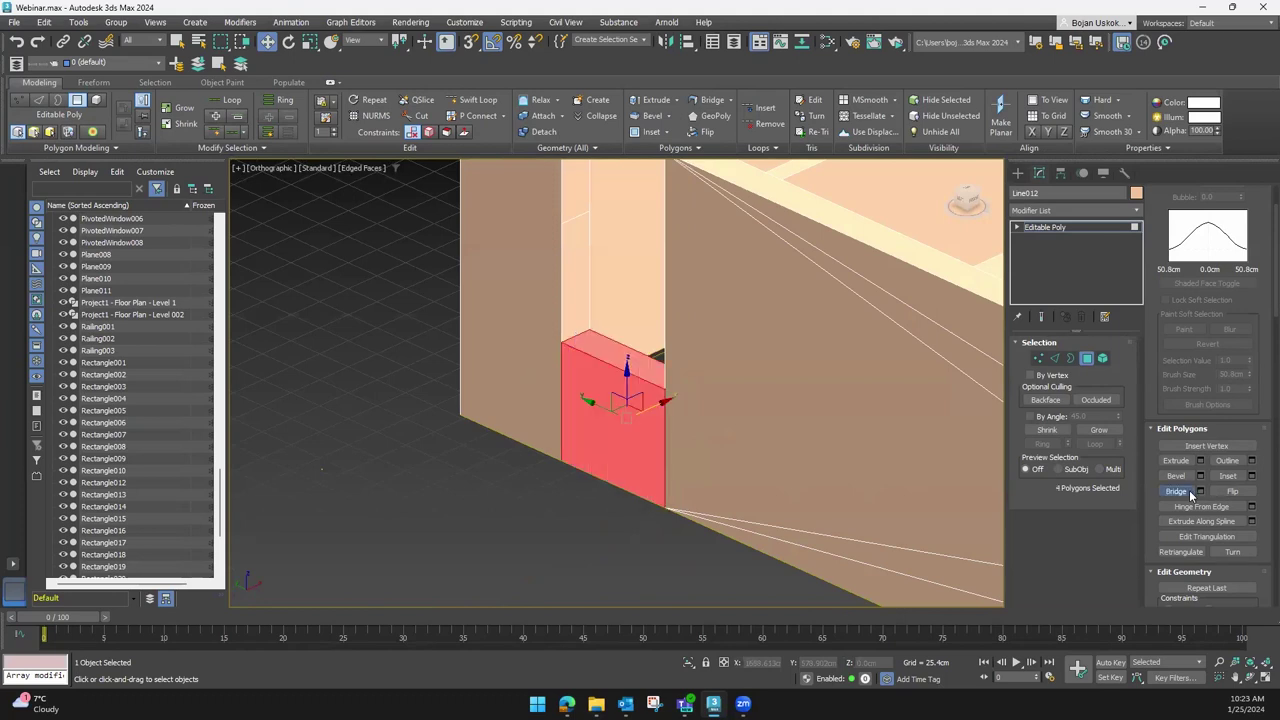
pyautogui.keyDown('alt'); pyautogui.moveTo(728, 414); pyautogui.dragTo(637, 323, button='middle'); pyautogui.keyUp('alt')
pyautogui.click(630, 285)
pyautogui.click(621, 283)
pyautogui.moveTo(577, 431)
pyautogui.keyDown('alt'); pyautogui.mouseDown(button='middle')
pyautogui.moveTo(654, 434)
pyautogui.moveTo(746, 277)
pyautogui.mouseUp(button='middle'); pyautogui.keyUp('alt')
pyautogui.keyDown('ctrl'); pyautogui.click(721, 240); pyautogui.keyUp('ctrl')
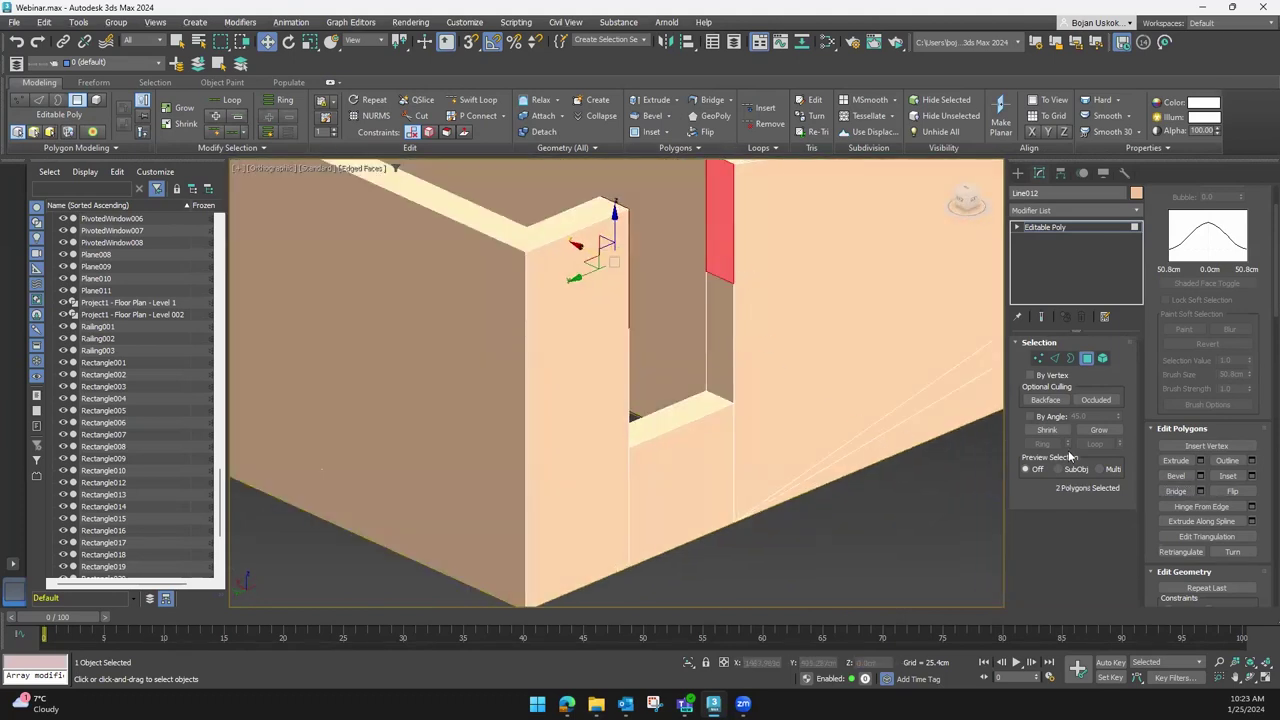
pyautogui.click(1178, 491)
pyautogui.moveTo(829, 457)
pyautogui.keyDown('alt'); pyautogui.mouseDown(button='middle')
pyautogui.moveTo(768, 451)
pyautogui.moveTo(842, 313)
pyautogui.mouseUp(button='middle'); pyautogui.keyUp('alt')
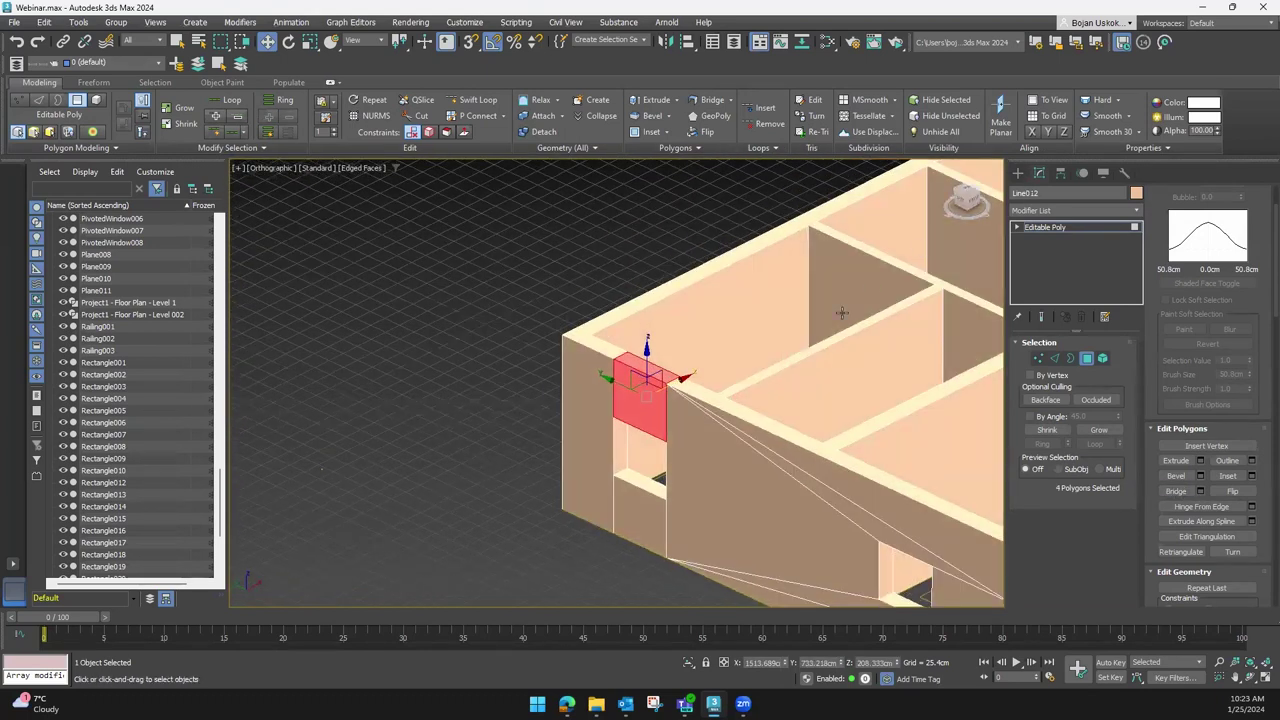
# Check the new header from above in see-through mode, then restore normal display
pyautogui.hotkey('alt', 'x')
pyautogui.moveTo(745, 386)
pyautogui.keyDown('alt'); pyautogui.mouseDown(button='middle')
pyautogui.moveTo(746, 292)
pyautogui.moveTo(722, 389)
pyautogui.moveTo(674, 374)
pyautogui.mouseUp(button='middle'); pyautogui.keyUp('alt')
pyautogui.scroll(4, 722, 389)
pyautogui.hotkey('alt', 'x')
# Connect the panel's top and bottom edges with one centred vertical edge
pyautogui.scroll(5, 707, 433)
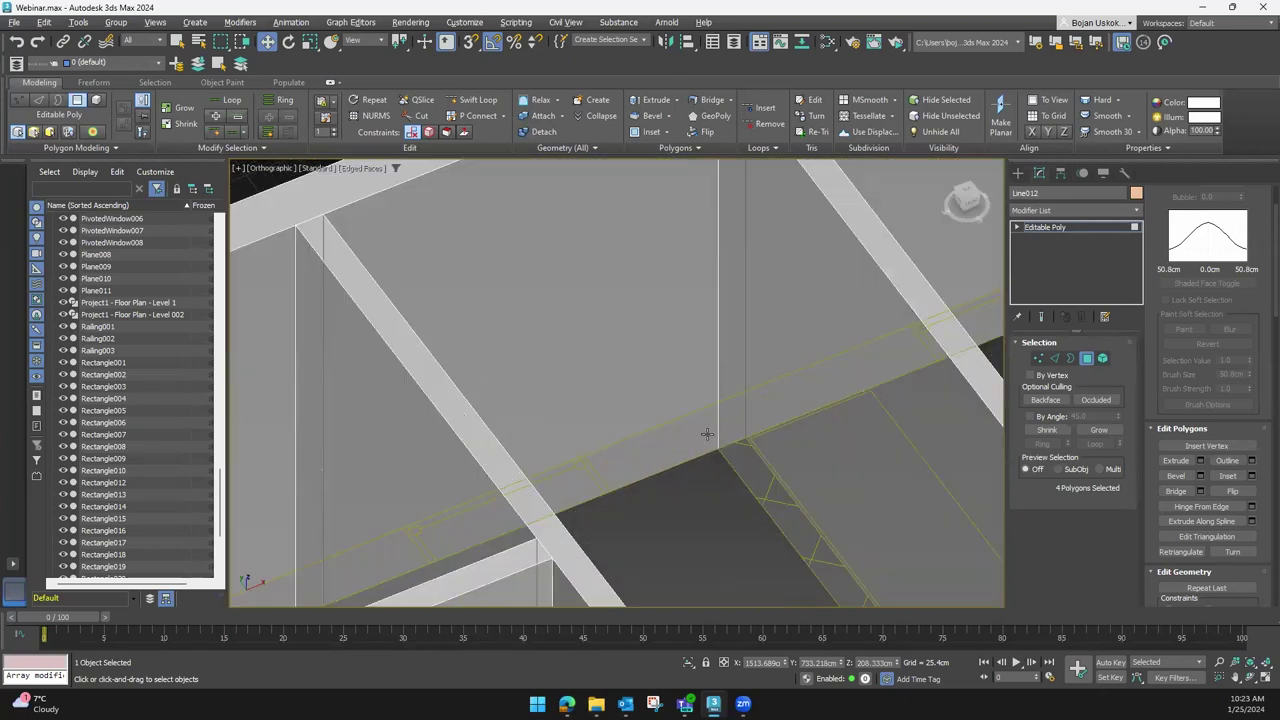
pyautogui.moveTo(635, 405)
pyautogui.keyDown('alt'); pyautogui.mouseDown(button='middle')
pyautogui.moveTo(623, 457)
pyautogui.moveTo(546, 363)
pyautogui.moveTo(543, 314)
pyautogui.moveTo(653, 357)
pyautogui.moveTo(640, 357)
pyautogui.mouseUp(button='middle'); pyautogui.keyUp('alt')
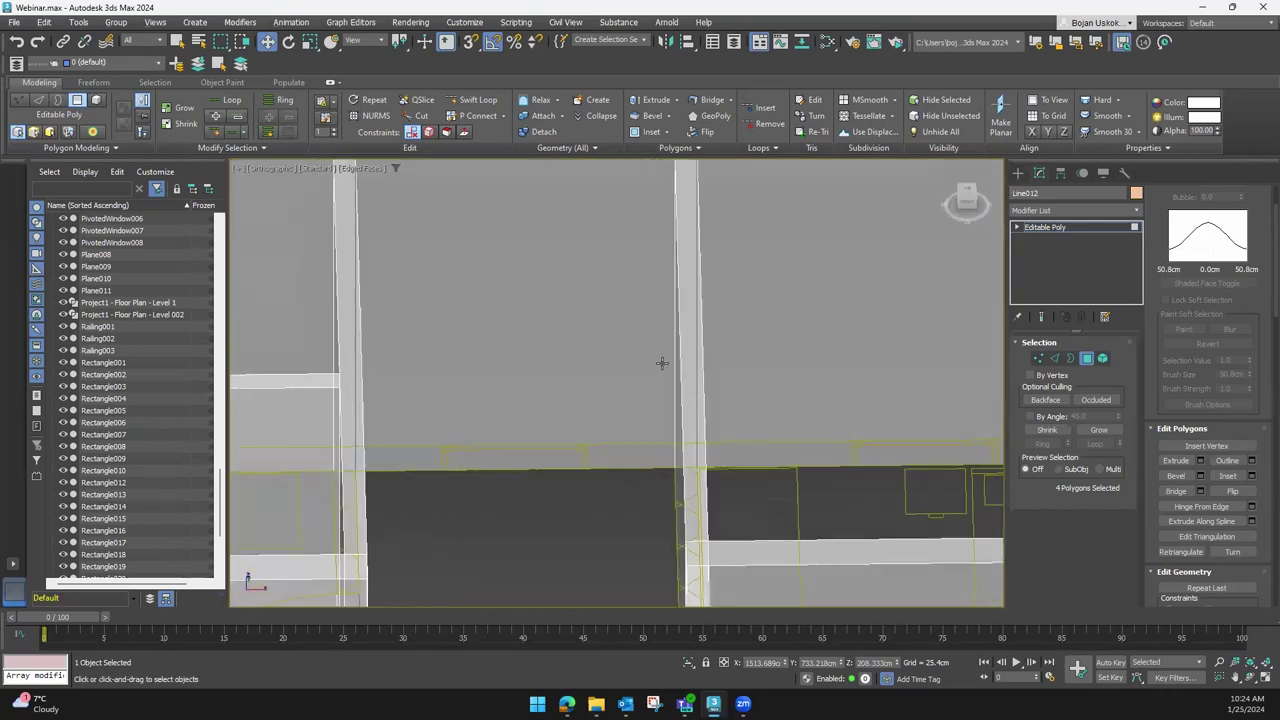
pyautogui.scroll(-2, 571, 403)
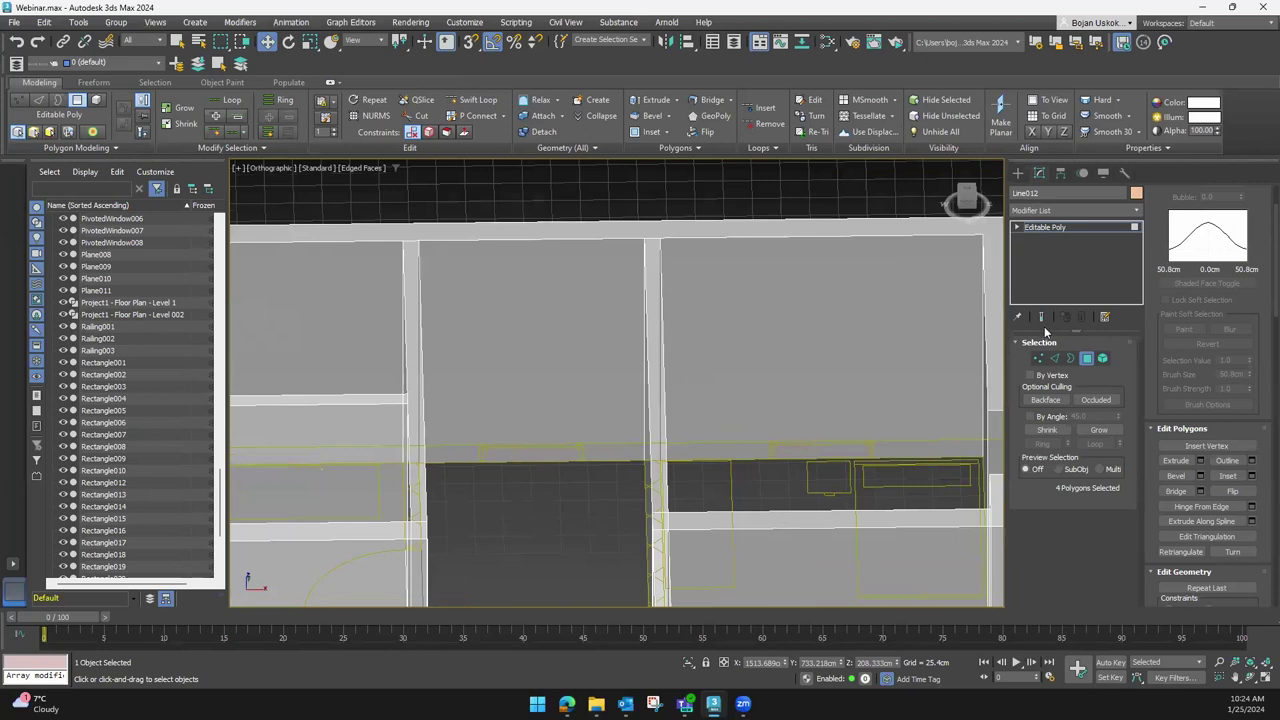
pyautogui.click(1054, 358)
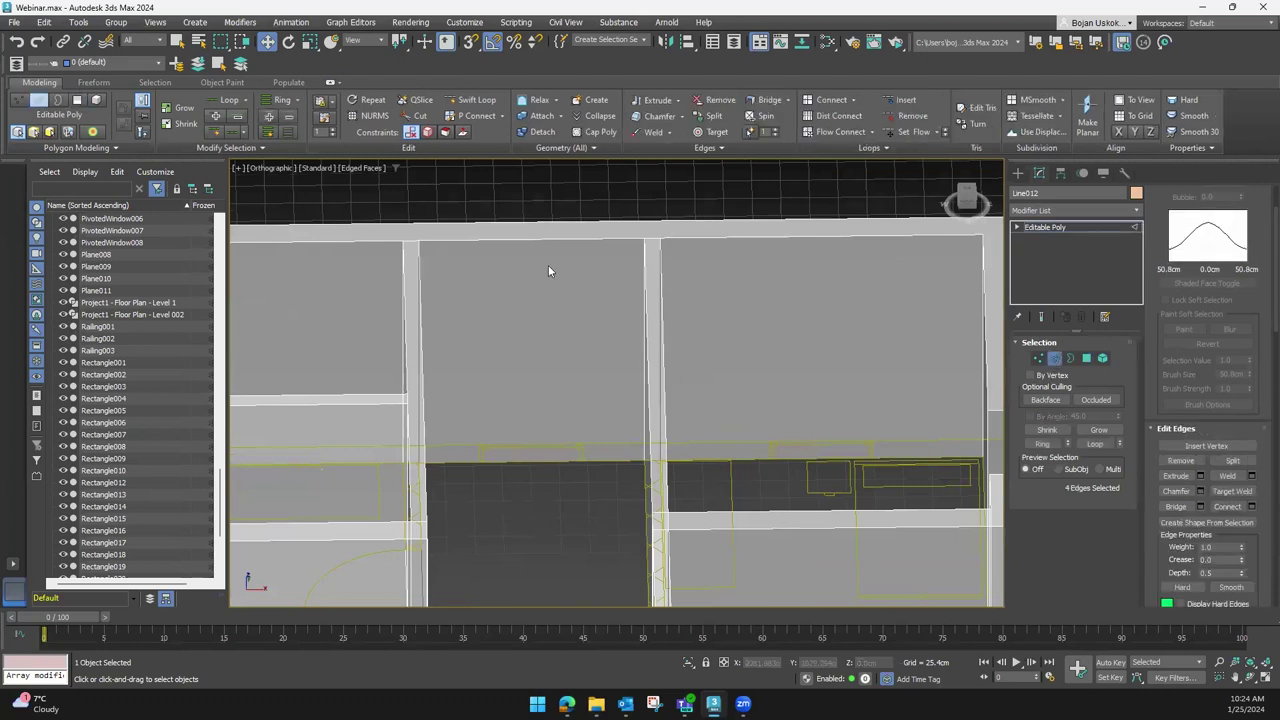
pyautogui.click(521, 461)
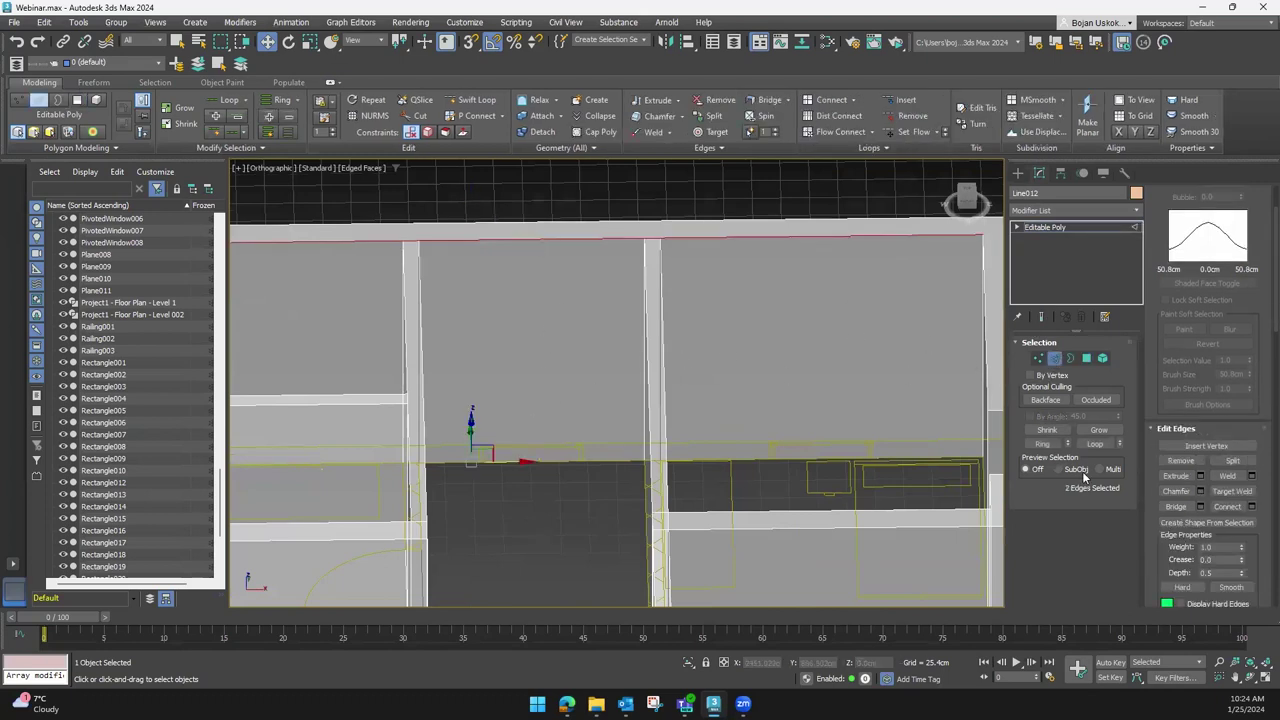
pyautogui.click(1252, 507)
pyautogui.moveTo(626, 391); pyautogui.dragTo(629, 401)
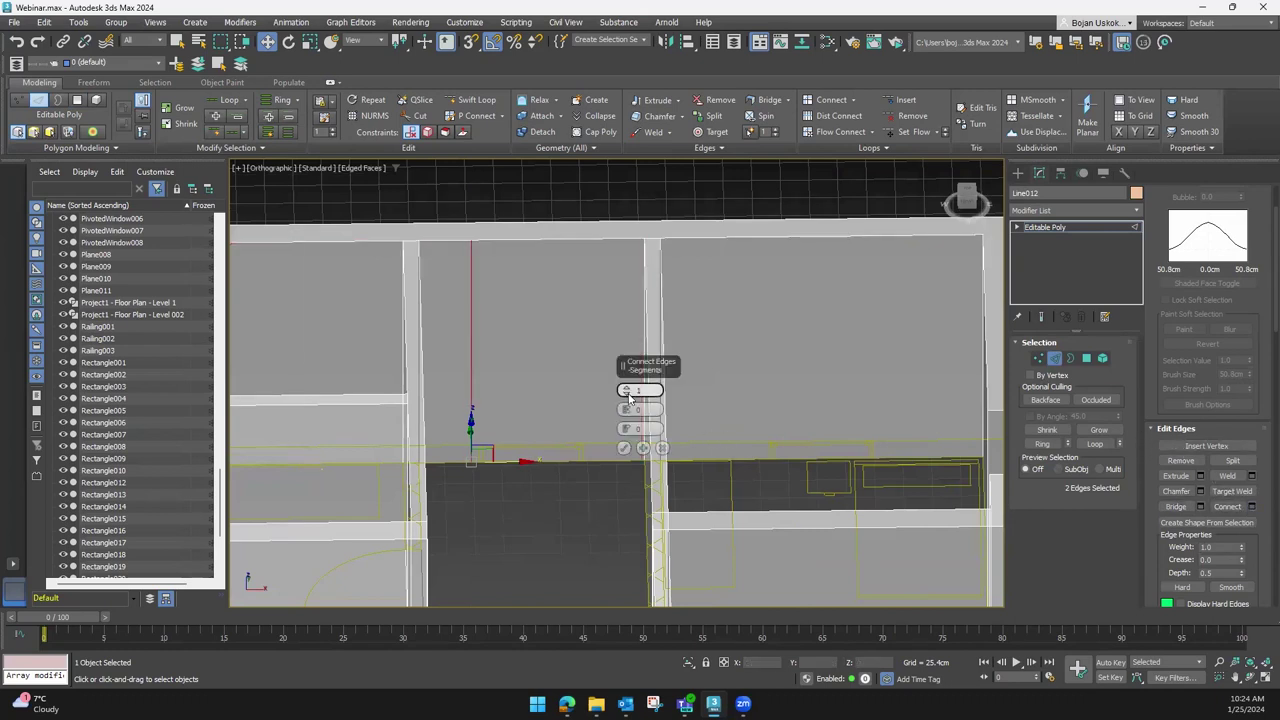
pyautogui.scroll(3, 478, 466)
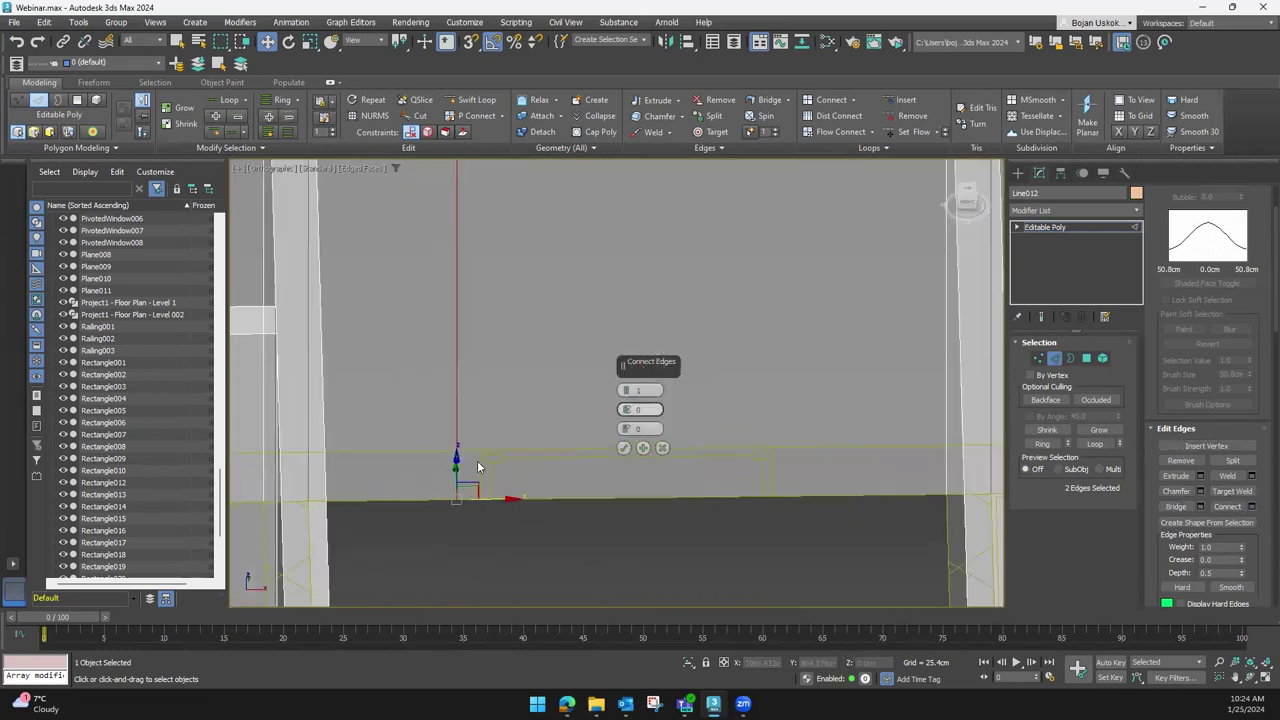
pyautogui.click(623, 448)
pyautogui.moveTo(491, 177); pyautogui.dragTo(516, 177)
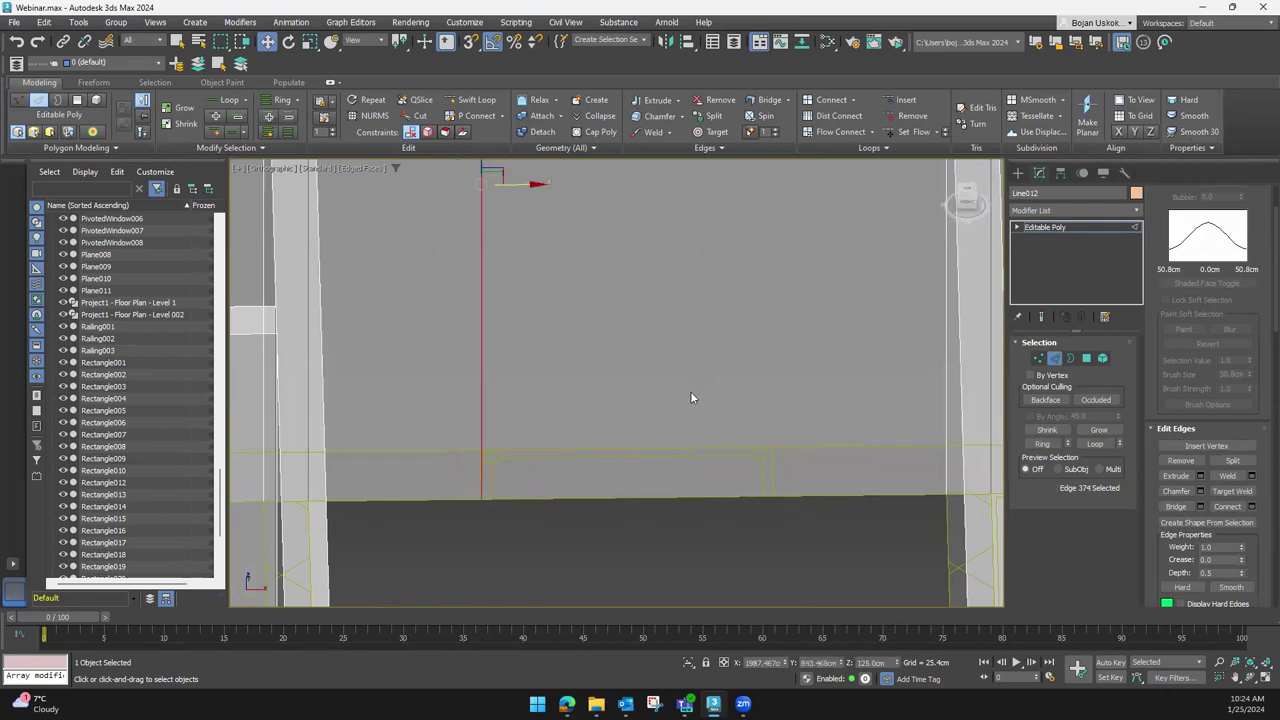
# Move the wall's vertical edge slightly to the right
pyautogui.moveTo(691, 397); pyautogui.dragTo(635, 414, button='middle')
pyautogui.click(484, 207)
pyautogui.scroll(-3, 476, 314)
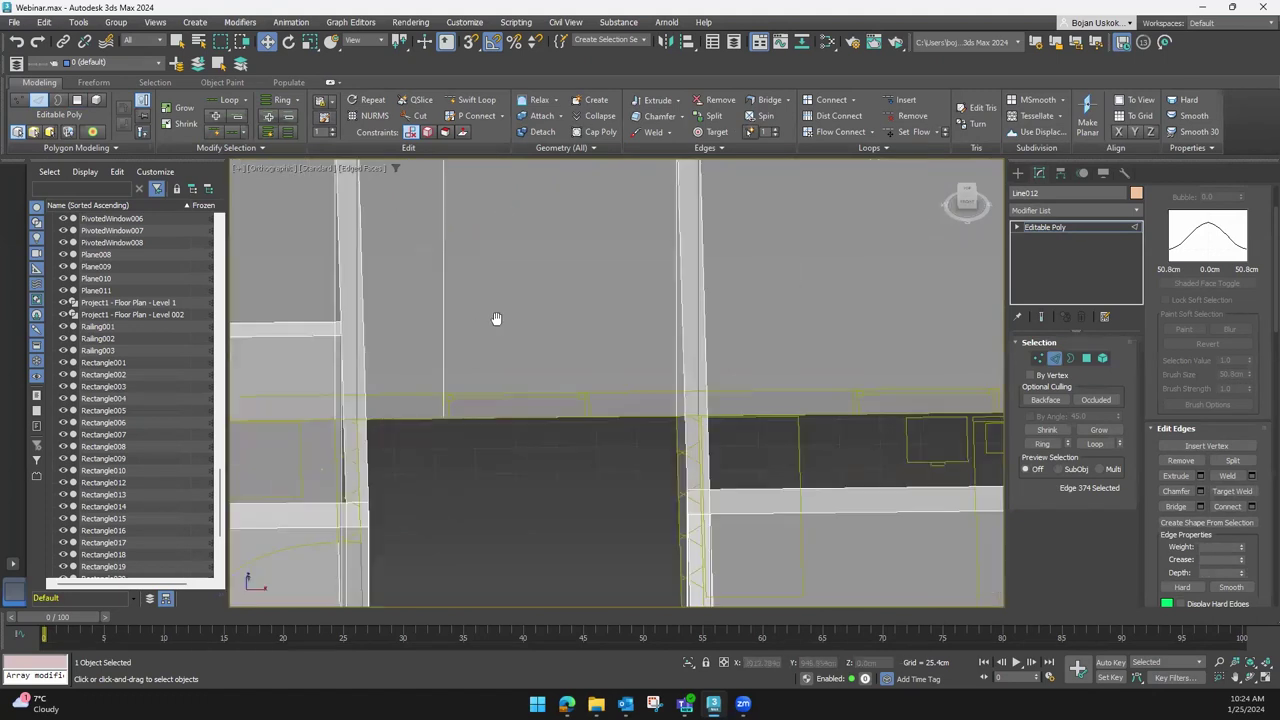
pyautogui.scroll(-1, 497, 317)
pyautogui.click(442, 393)
pyautogui.moveTo(482, 357); pyautogui.dragTo(494, 358)
# Add a second vertical edge between the horizontal edges, slid toward the first
pyautogui.click(584, 206)
pyautogui.keyDown('ctrl'); pyautogui.click(578, 515); pyautogui.keyUp('ctrl')
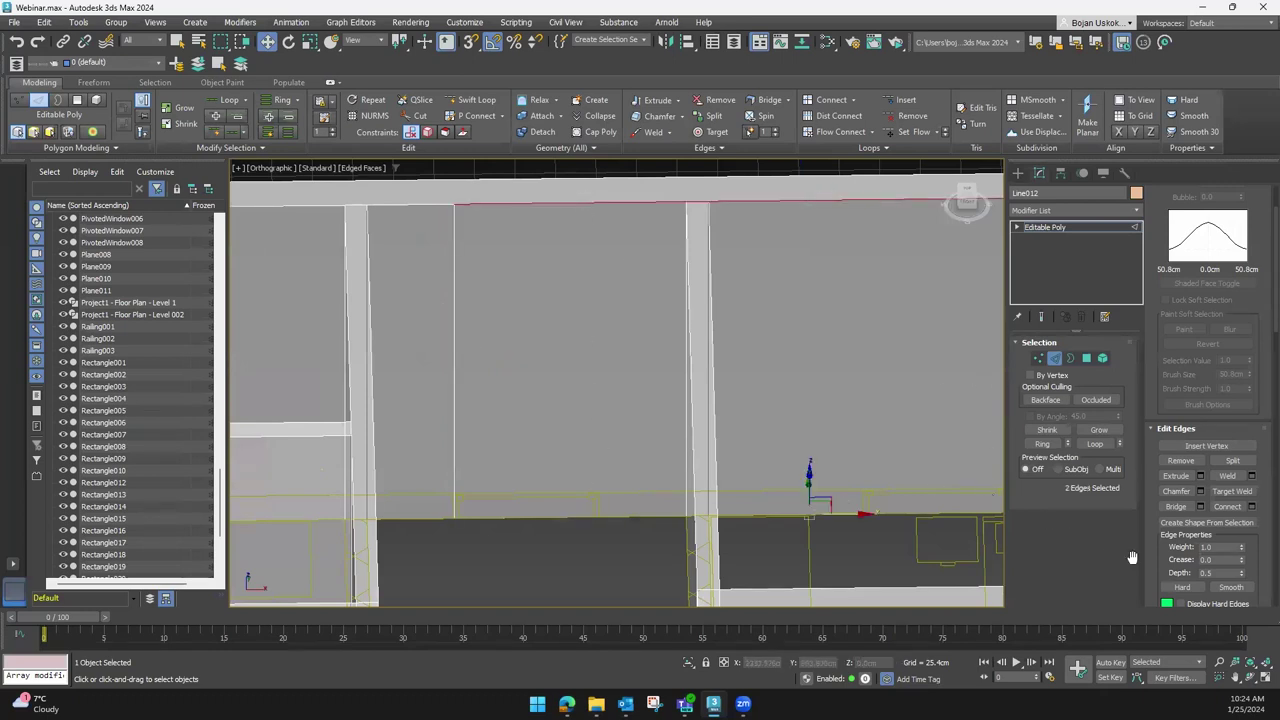
pyautogui.click(1246, 506)
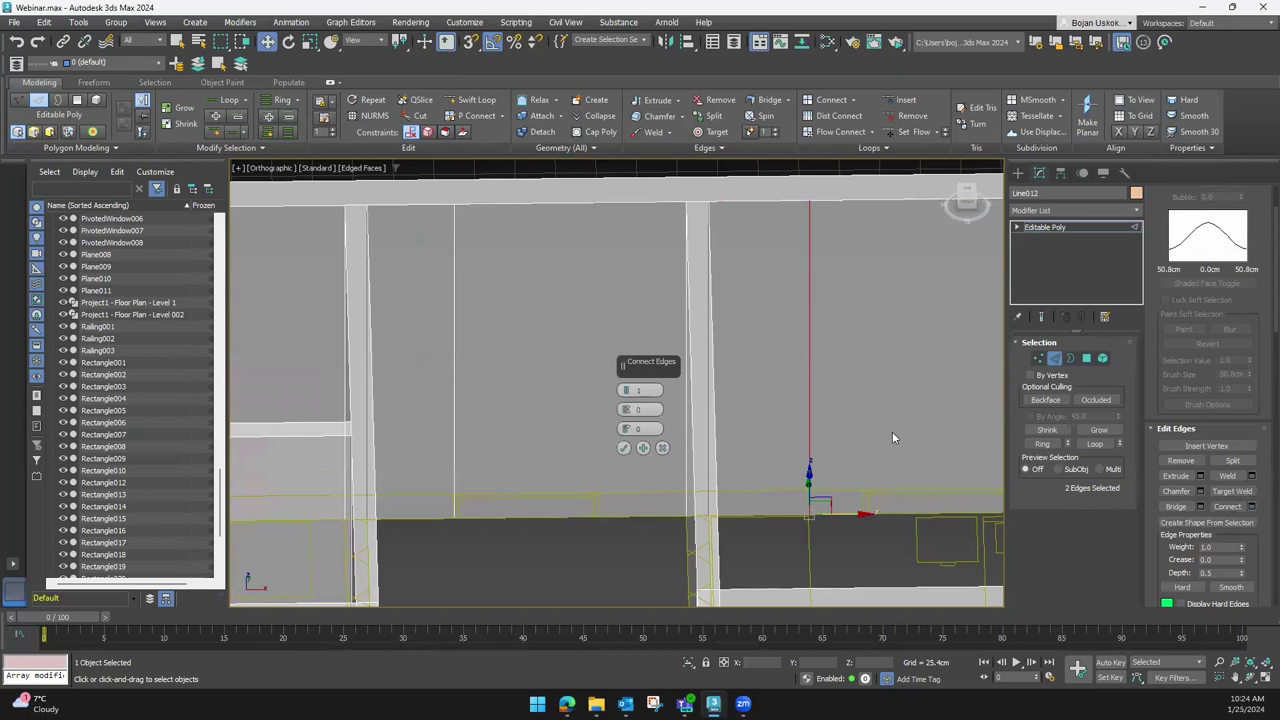
pyautogui.moveTo(626, 428); pyautogui.dragTo(622, 586)
pyautogui.click(624, 448)
# Connect the two vertical edges with two raised horizontal edges
pyautogui.keyDown('ctrl'); pyautogui.click(452, 408); pyautogui.keyUp('ctrl')
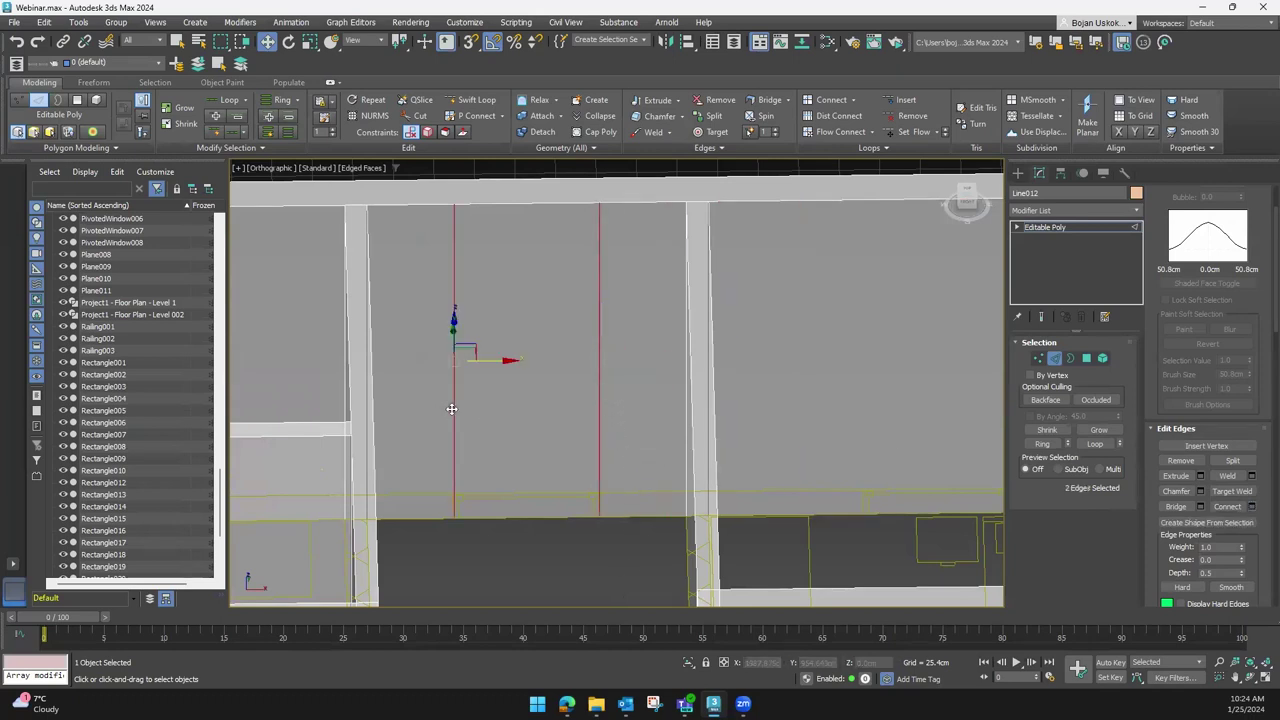
pyautogui.click(1250, 507)
pyautogui.moveTo(626, 392); pyautogui.dragTo(634, 412)
pyautogui.click(624, 448)
# Delete the framed panel to open a second window hole
pyautogui.click(1087, 357)
pyautogui.click(520, 382)
pyautogui.moveTo(520, 382)
pyautogui.keyDown('alt'); pyautogui.mouseDown(button='middle')
pyautogui.moveTo(600, 451)
pyautogui.moveTo(505, 348)
pyautogui.mouseUp(button='middle'); pyautogui.keyUp('alt')
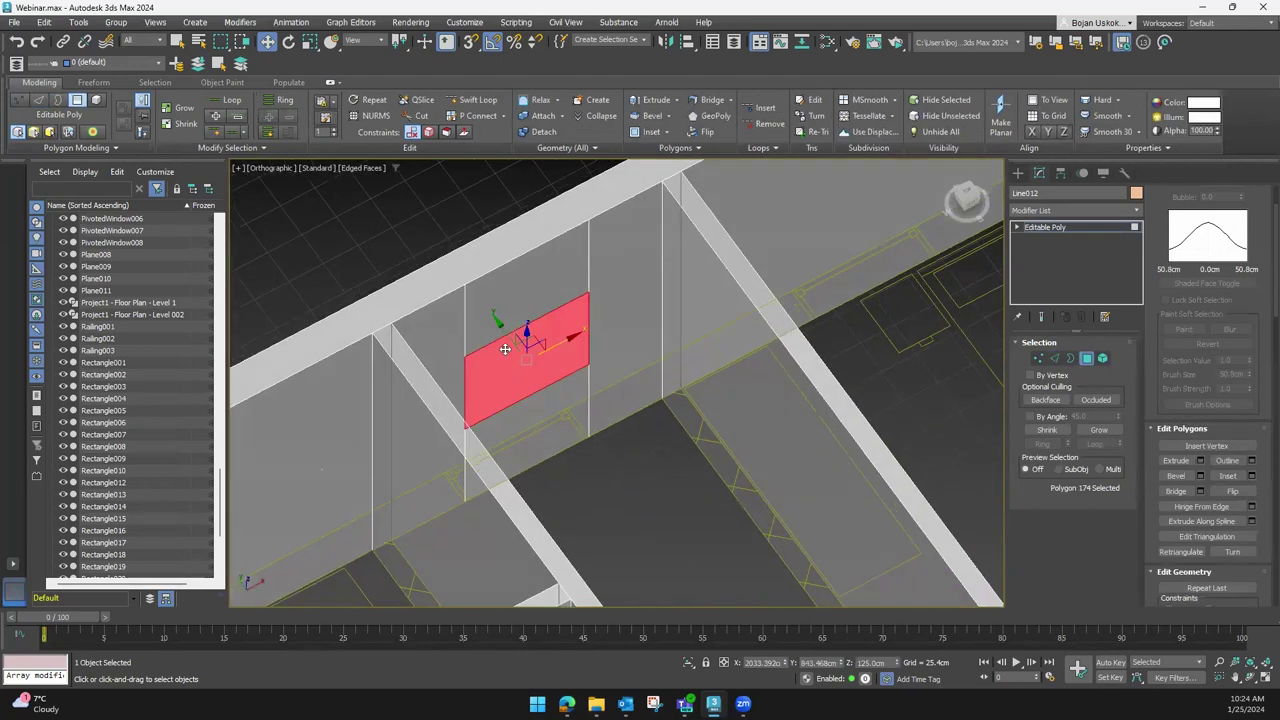
pyautogui.press('Delete')
pyautogui.scroll(-5, 538, 418)
pyautogui.moveTo(538, 418)
pyautogui.keyDown('alt'); pyautogui.mouseDown(button='middle')
pyautogui.moveTo(461, 423)
pyautogui.moveTo(884, 207)
pyautogui.moveTo(1022, 180)
pyautogui.mouseUp(button='middle'); pyautogui.keyUp('alt')
pyautogui.click(1018, 173)
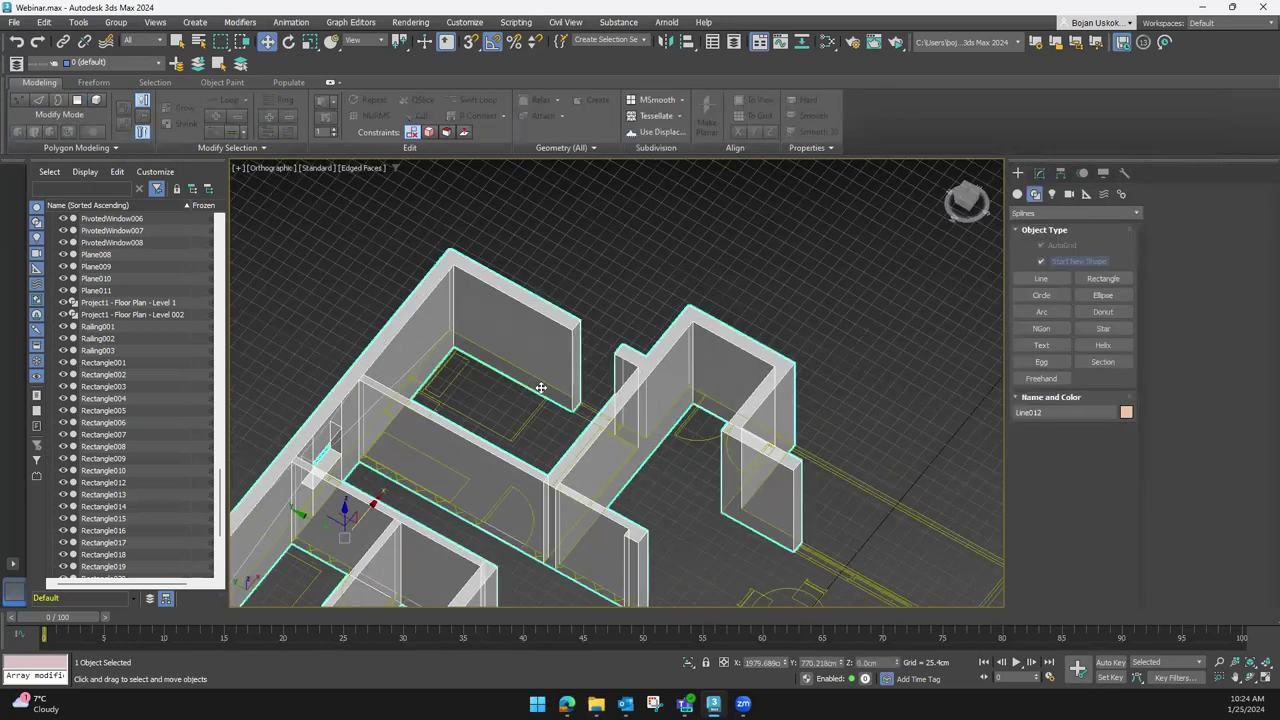
pyautogui.scroll(-4, 540, 400)
pyautogui.moveTo(540, 400)
pyautogui.keyDown('alt'); pyautogui.mouseDown(button='middle')
pyautogui.moveTo(560, 370)
pyautogui.moveTo(522, 354)
pyautogui.moveTo(547, 400)
pyautogui.moveTo(531, 347)
pyautogui.moveTo(593, 416)
pyautogui.moveTo(497, 600)
pyautogui.moveTo(851, 534)
pyautogui.moveTo(814, 543)
pyautogui.moveTo(566, 444)
pyautogui.moveTo(503, 446)
pyautogui.moveTo(523, 460)
pyautogui.mouseUp(button='middle'); pyautogui.keyUp('alt')
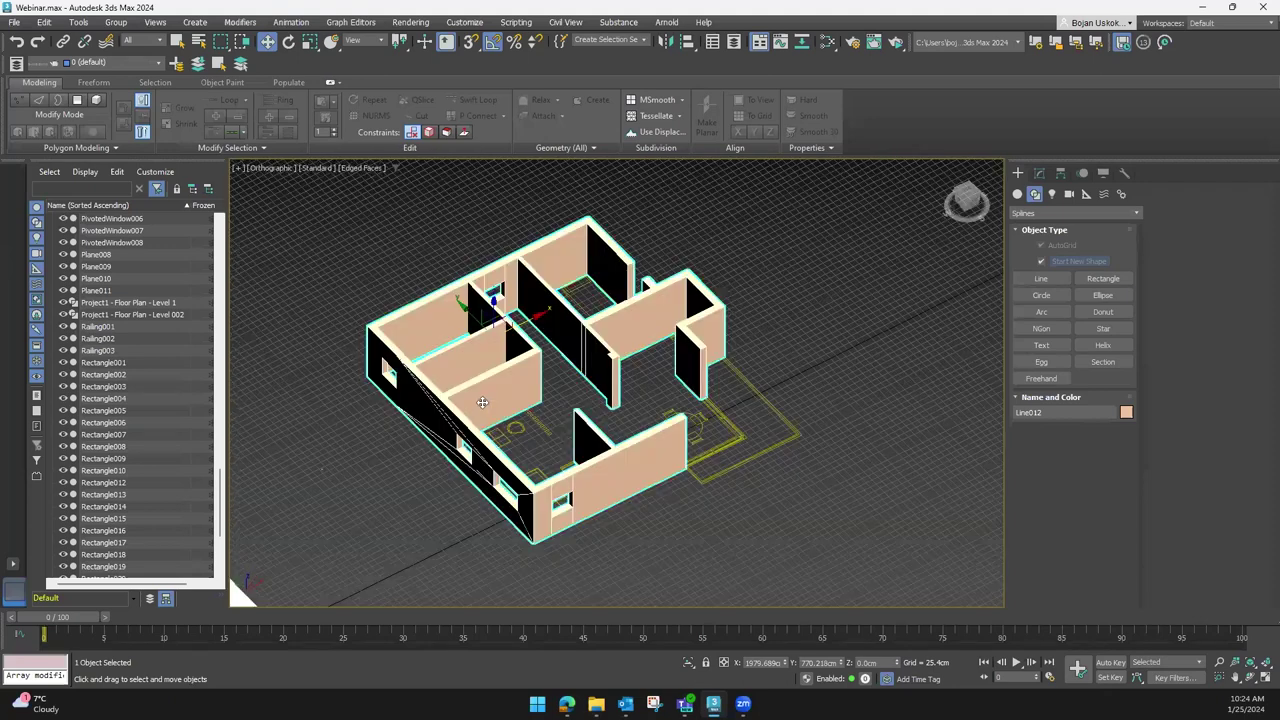
pyautogui.scroll(3, 597, 480)
pyautogui.scroll(4, 586, 502)
pyautogui.moveTo(586, 502)
pyautogui.keyDown('alt'); pyautogui.mouseDown(button='middle')
pyautogui.moveTo(903, 334)
pyautogui.moveTo(789, 323)
pyautogui.moveTo(750, 400)
pyautogui.moveTo(702, 449)
pyautogui.moveTo(609, 431)
pyautogui.mouseUp(button='middle'); pyautogui.keyUp('alt')
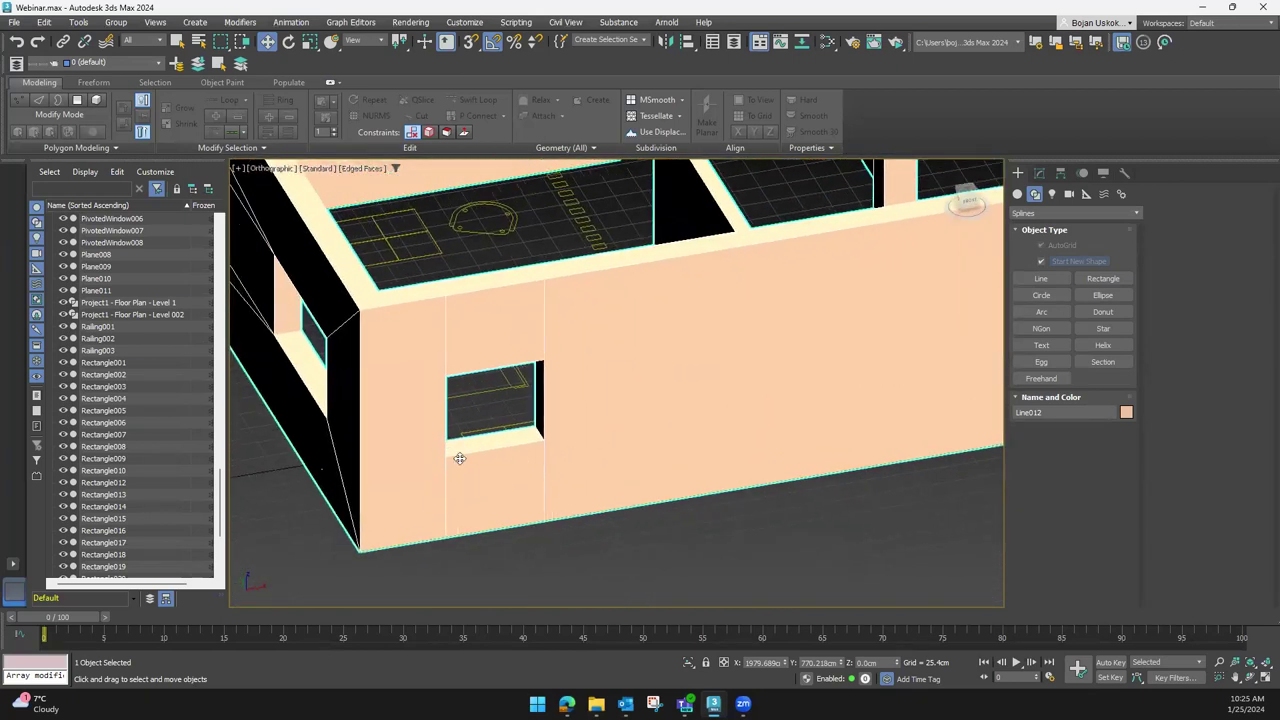
pyautogui.moveTo(520, 460)
pyautogui.mouseDown(button='middle')
pyautogui.moveTo(583, 480)
pyautogui.moveTo(417, 491)
pyautogui.mouseUp(button='middle')
pyautogui.scroll(2, 417, 491)
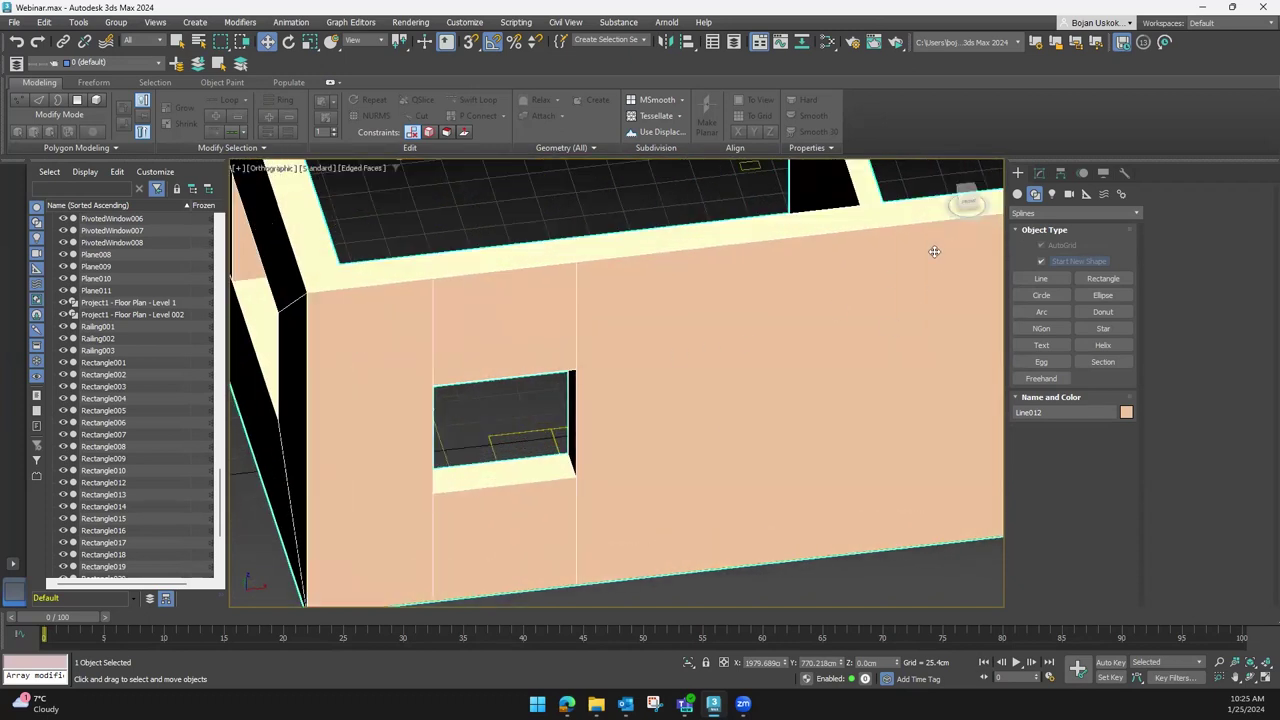
# Choose Geometry > Windows > Pivoted and frame the side wall's opening
pyautogui.click(1019, 195)
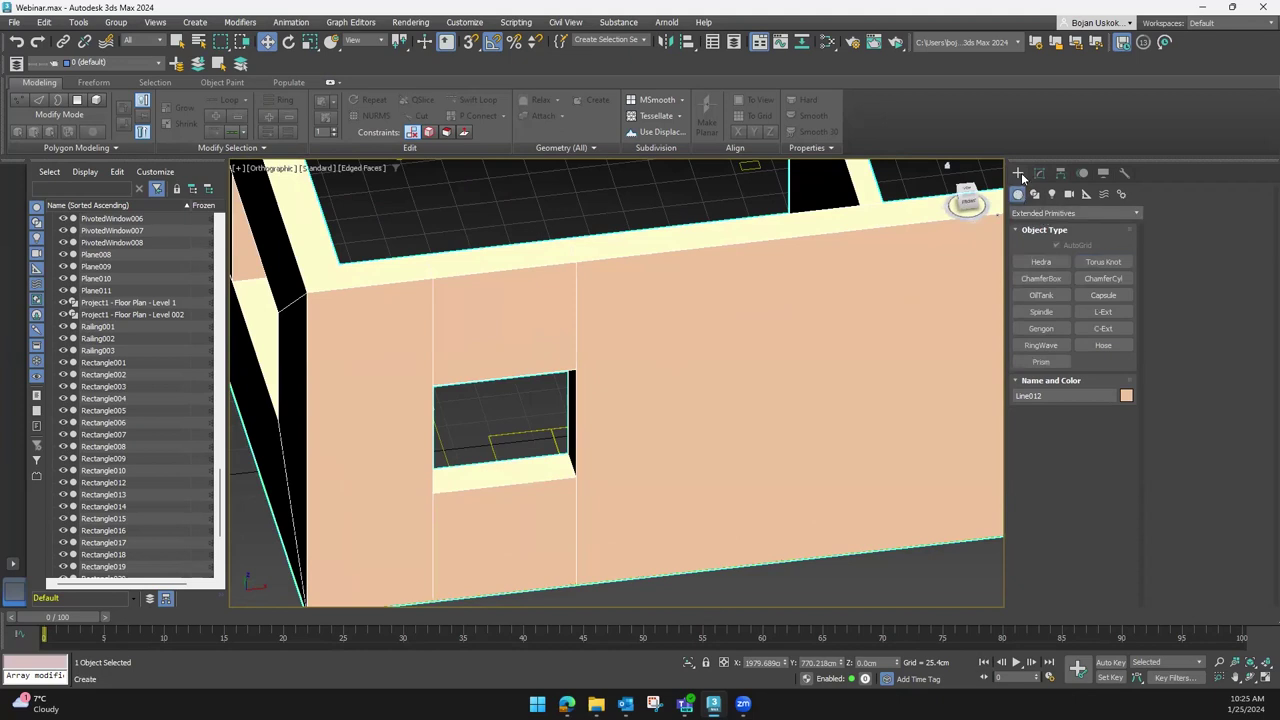
pyautogui.click(1047, 214)
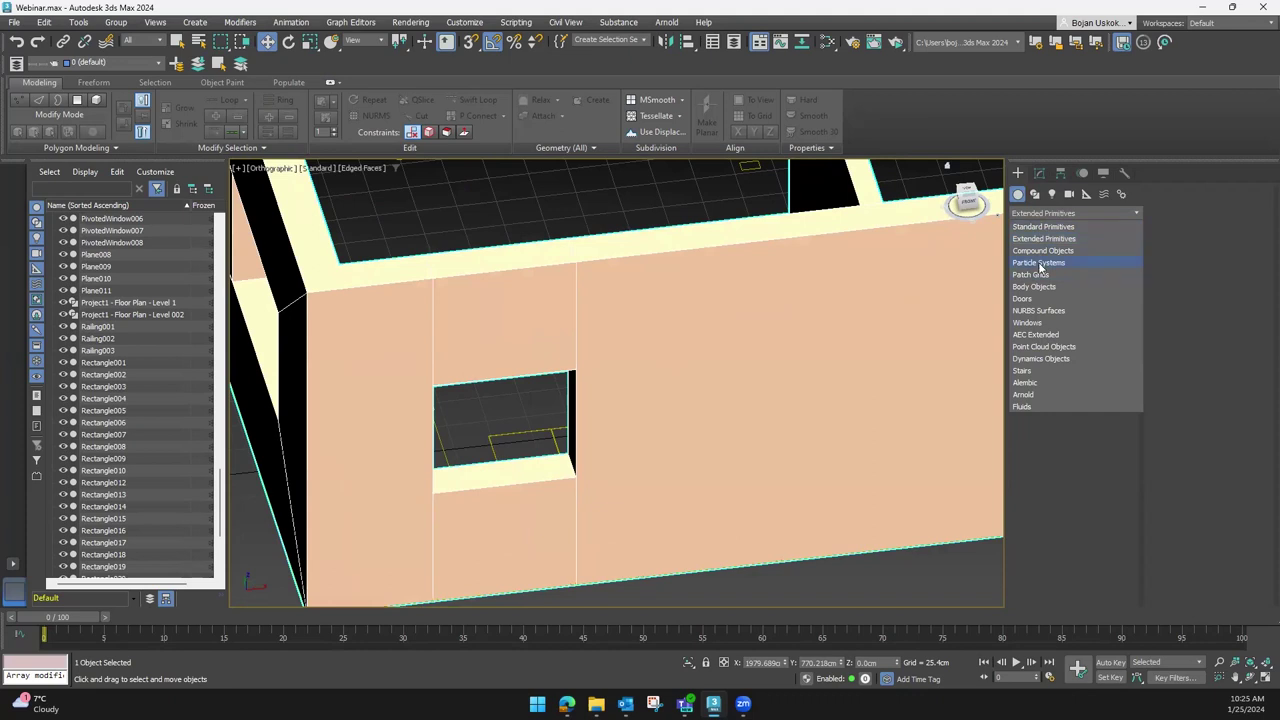
pyautogui.click(1029, 323)
pyautogui.keyDown('alt'); pyautogui.moveTo(530, 423); pyautogui.dragTo(1062, 285, button='middle'); pyautogui.keyUp('alt')
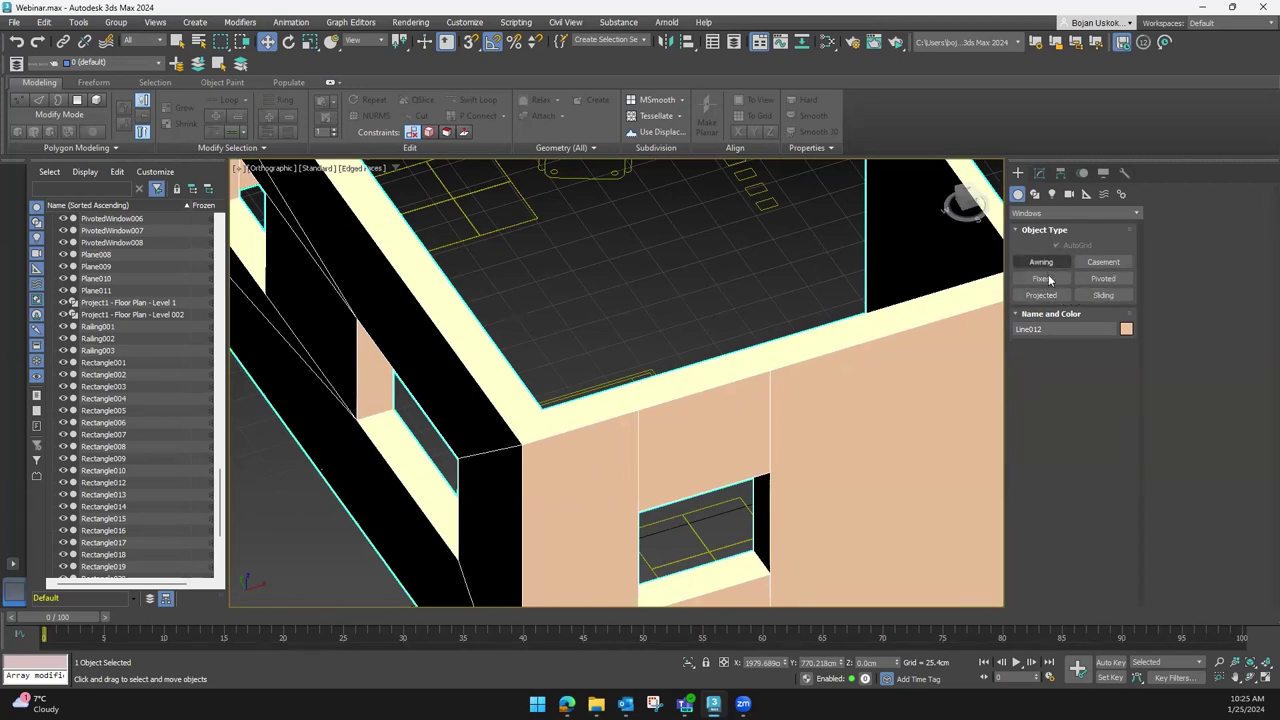
pyautogui.moveTo(870, 459); pyautogui.dragTo(840, 429, button='middle')
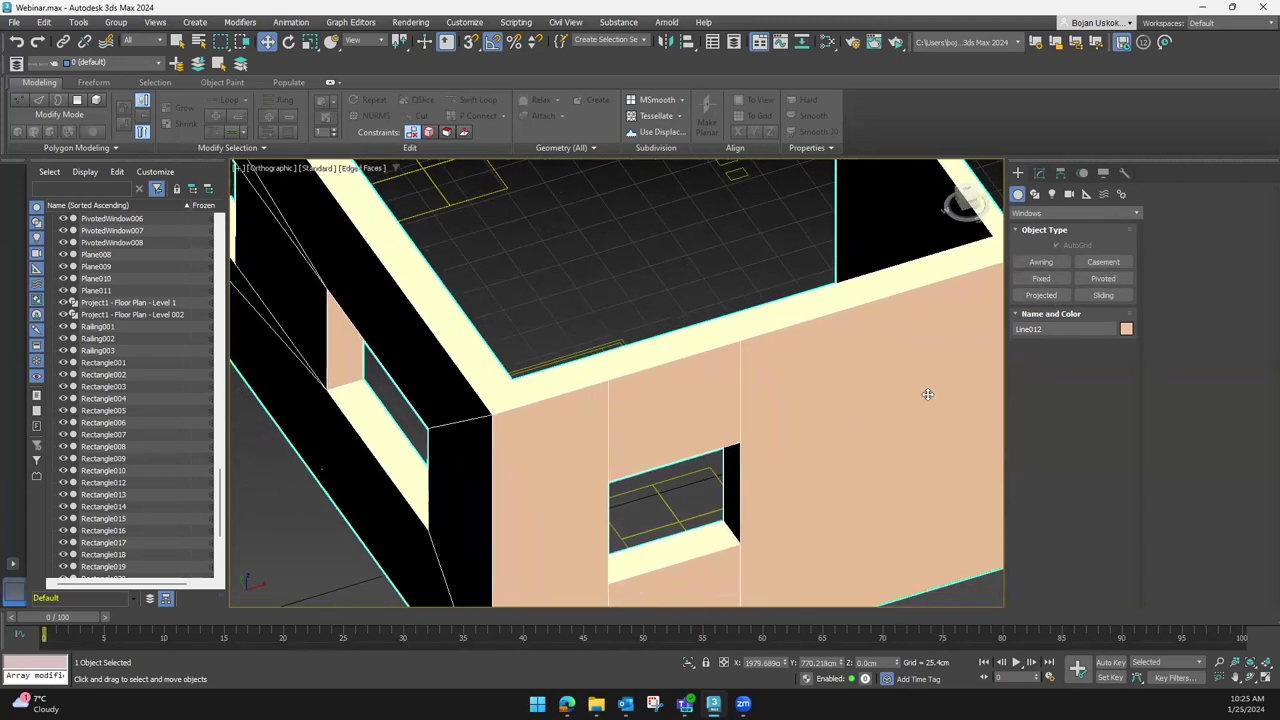
pyautogui.click(1104, 280)
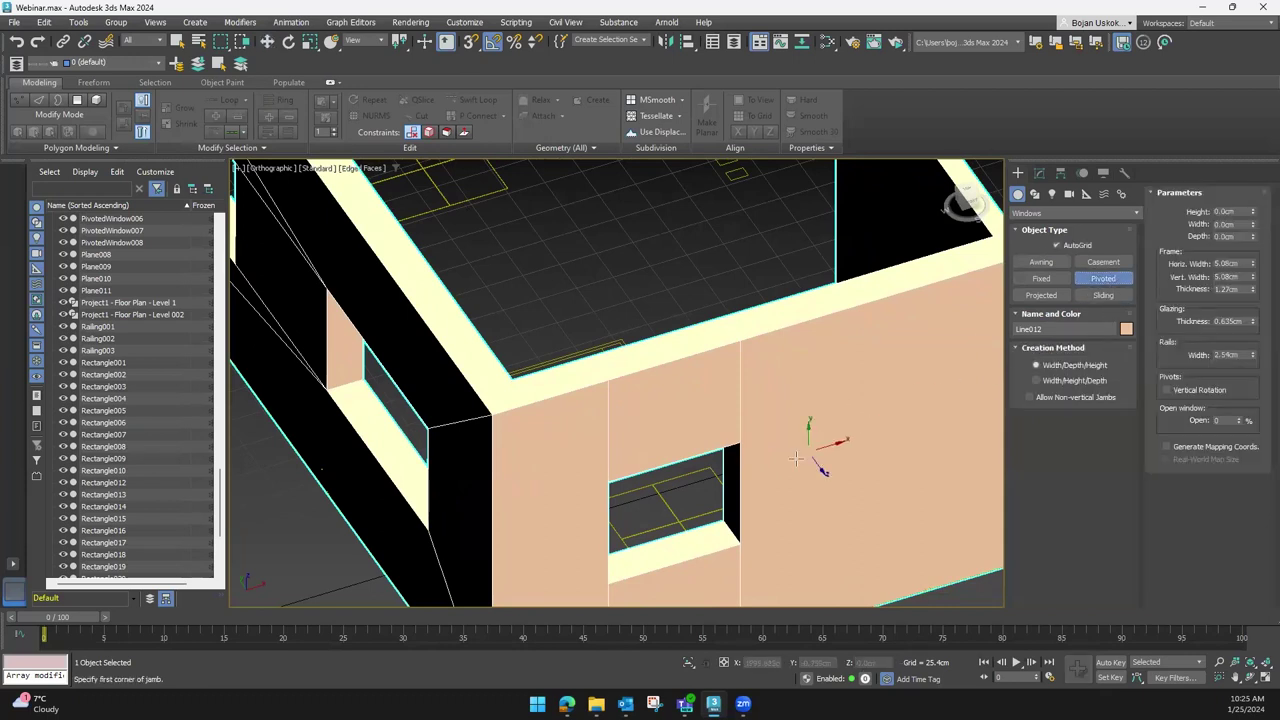
pyautogui.moveTo(682, 485); pyautogui.dragTo(593, 428, button='middle')
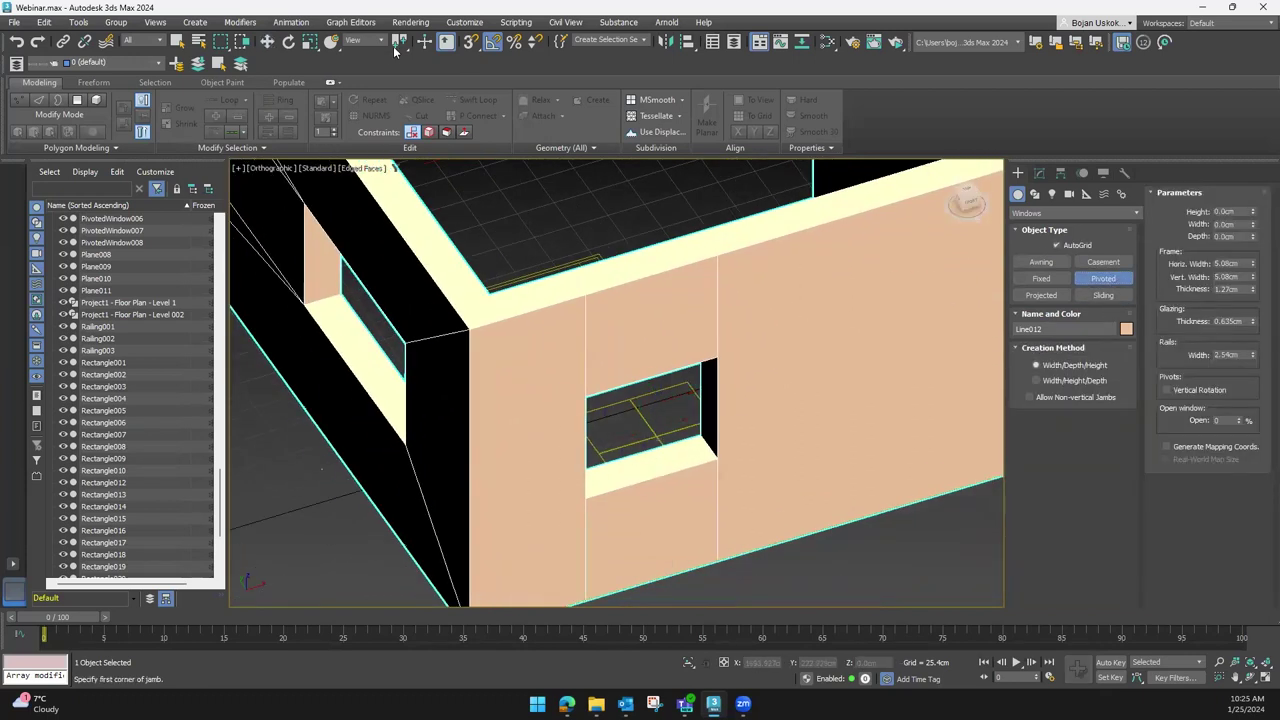
pyautogui.scroll(2, 600, 487)
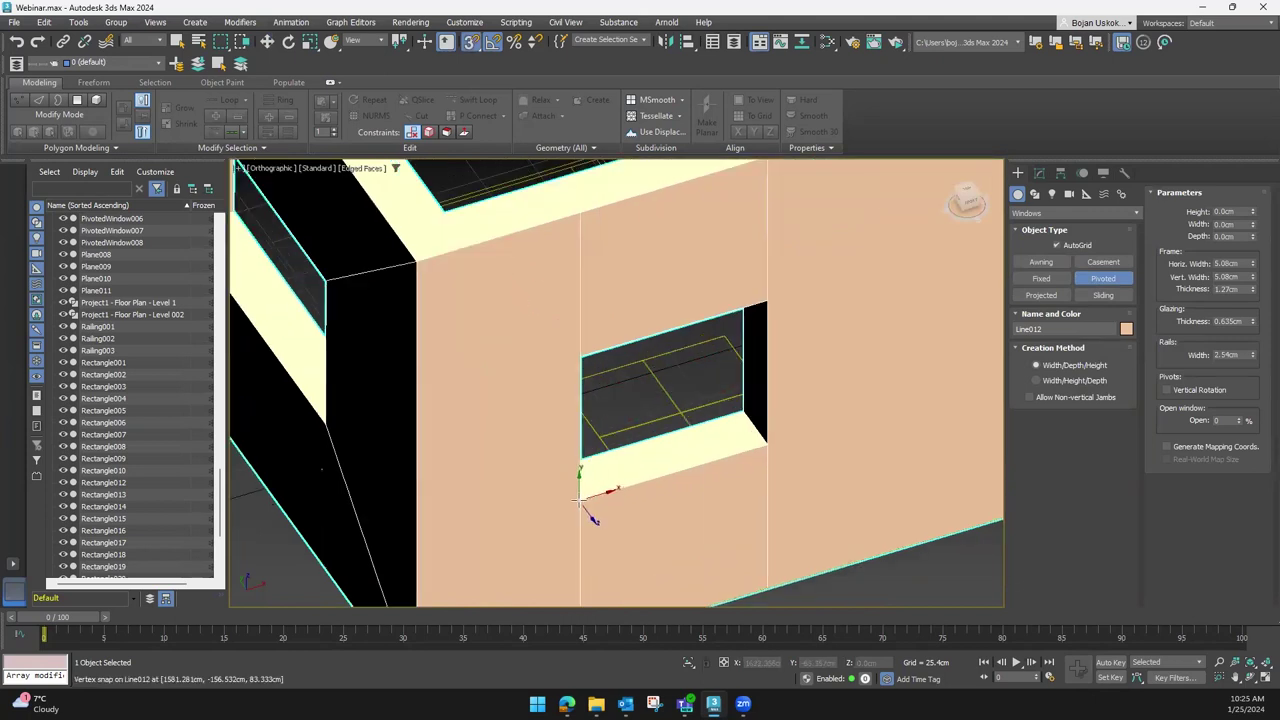
# Try drawing pivoted and fixed windows in the opening, cancelling both attempts
pyautogui.click(580, 500)
pyautogui.moveTo(591, 510); pyautogui.dragTo(775, 447)
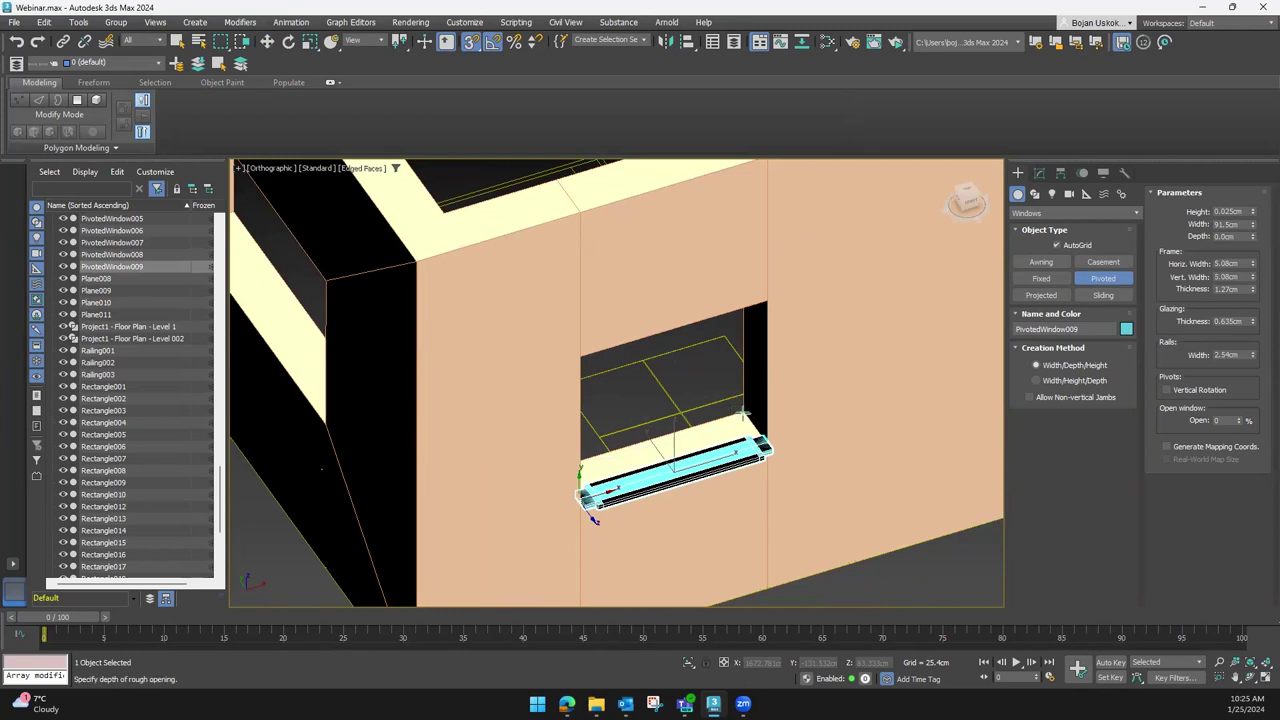
pyautogui.rightClick(785, 414)
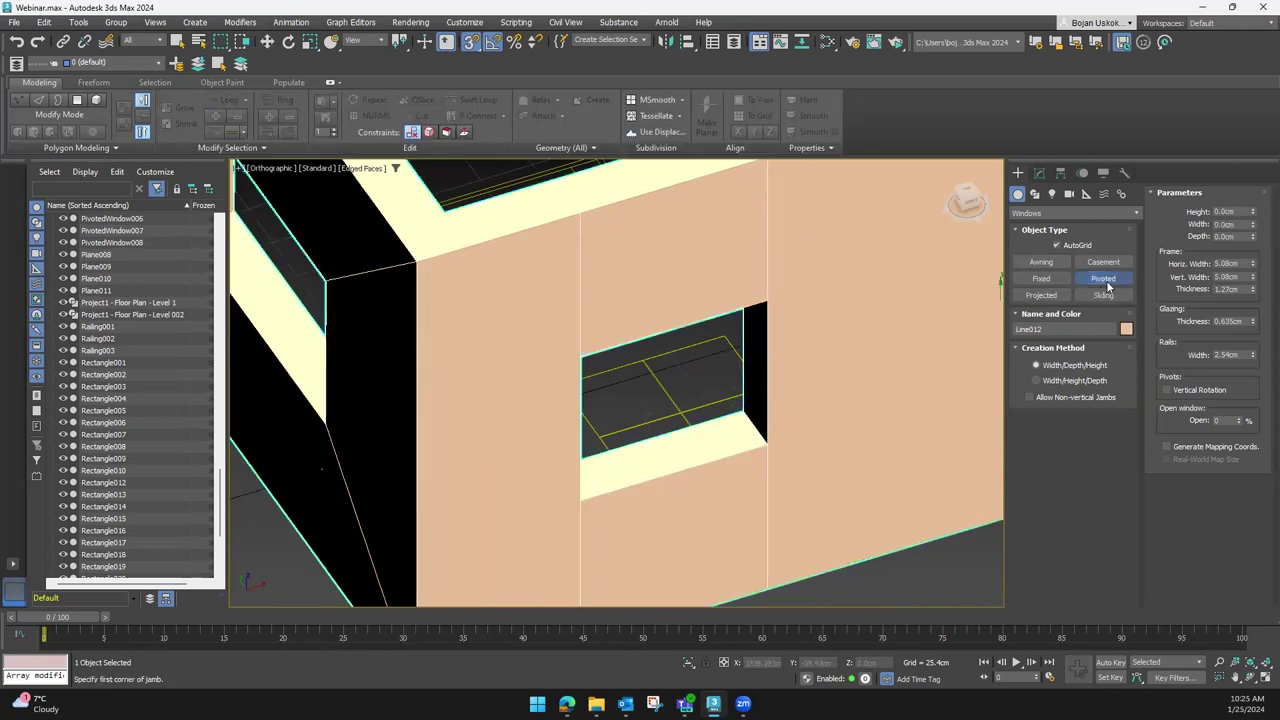
pyautogui.click(1043, 279)
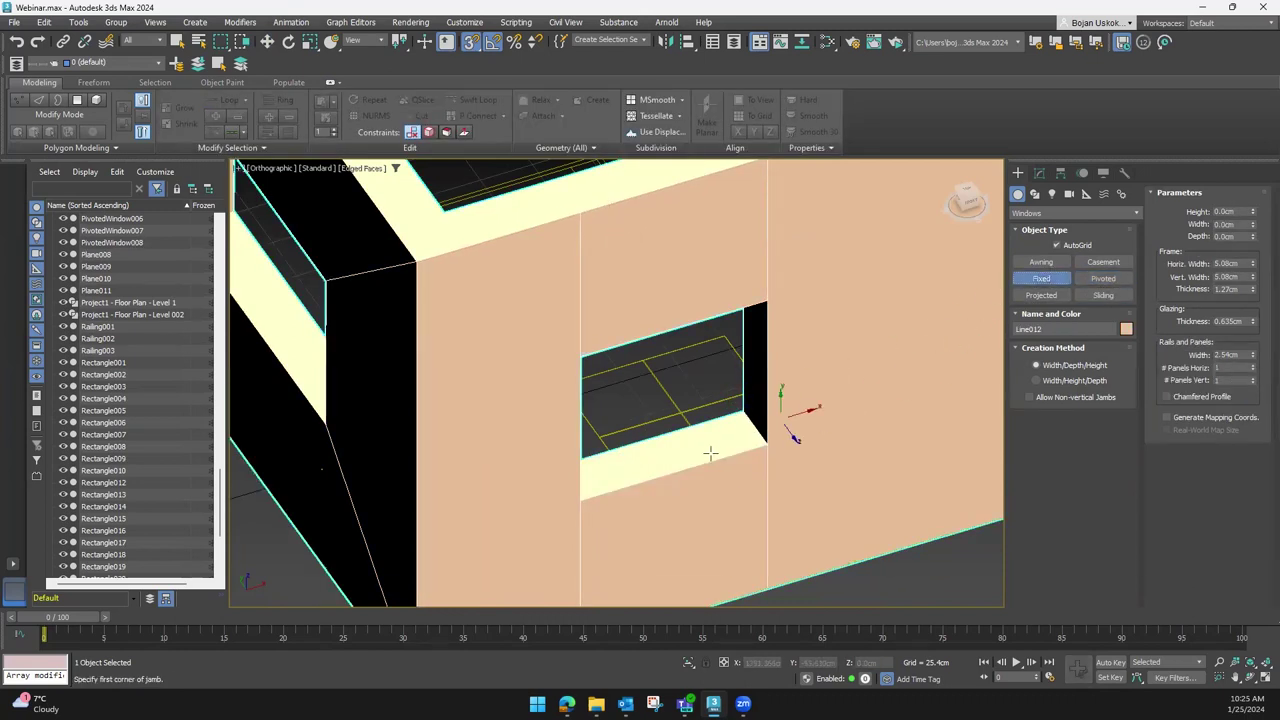
pyautogui.moveTo(580, 497); pyautogui.dragTo(768, 443)
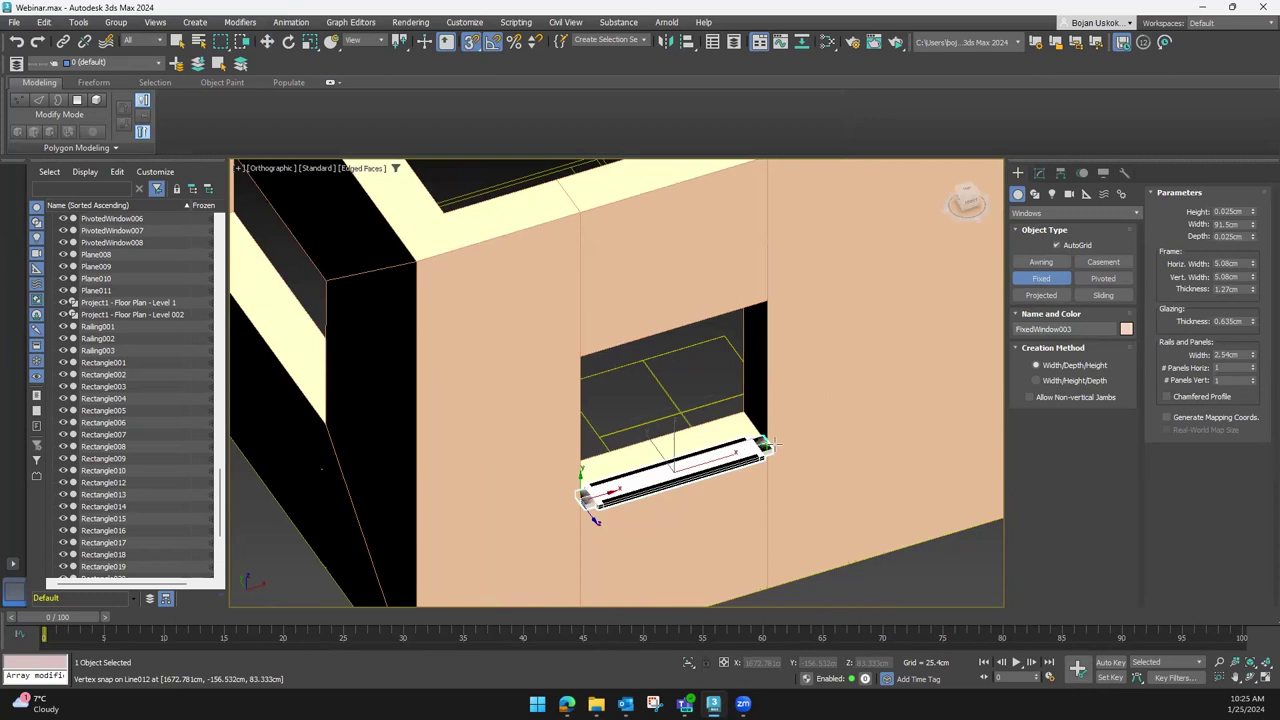
pyautogui.moveTo(772, 443); pyautogui.dragTo(770, 444)
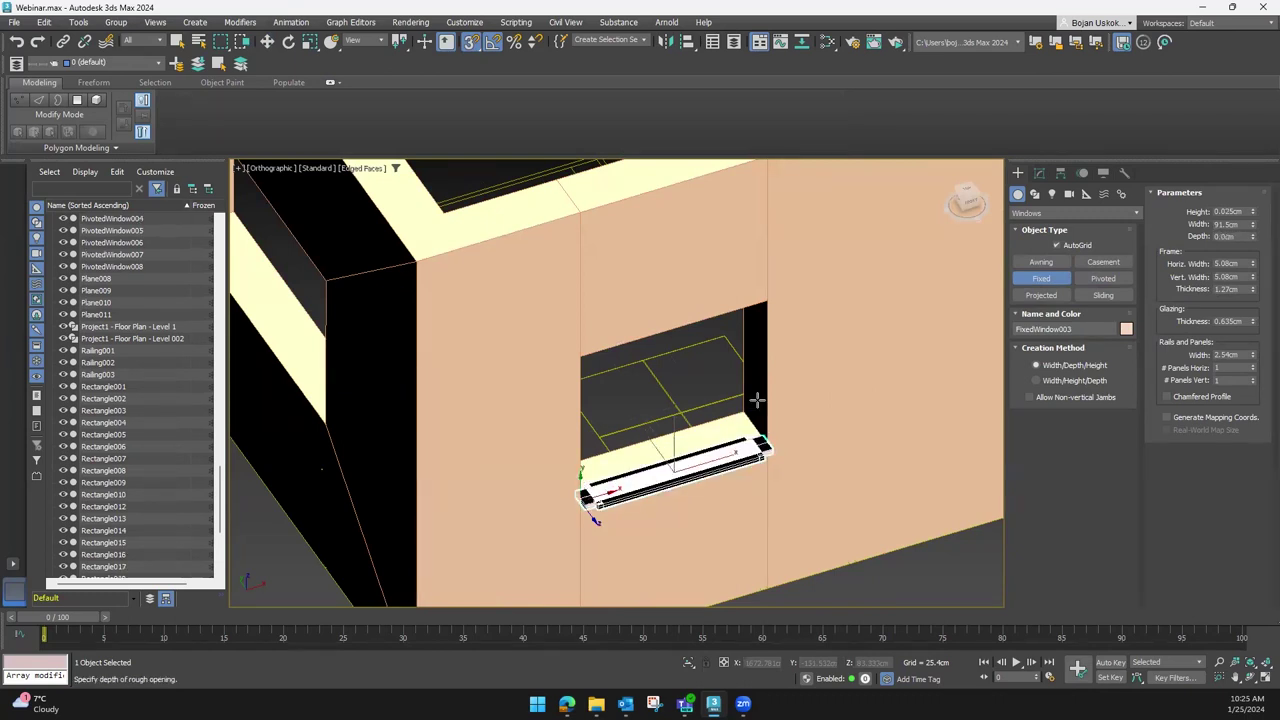
pyautogui.click(766, 302)
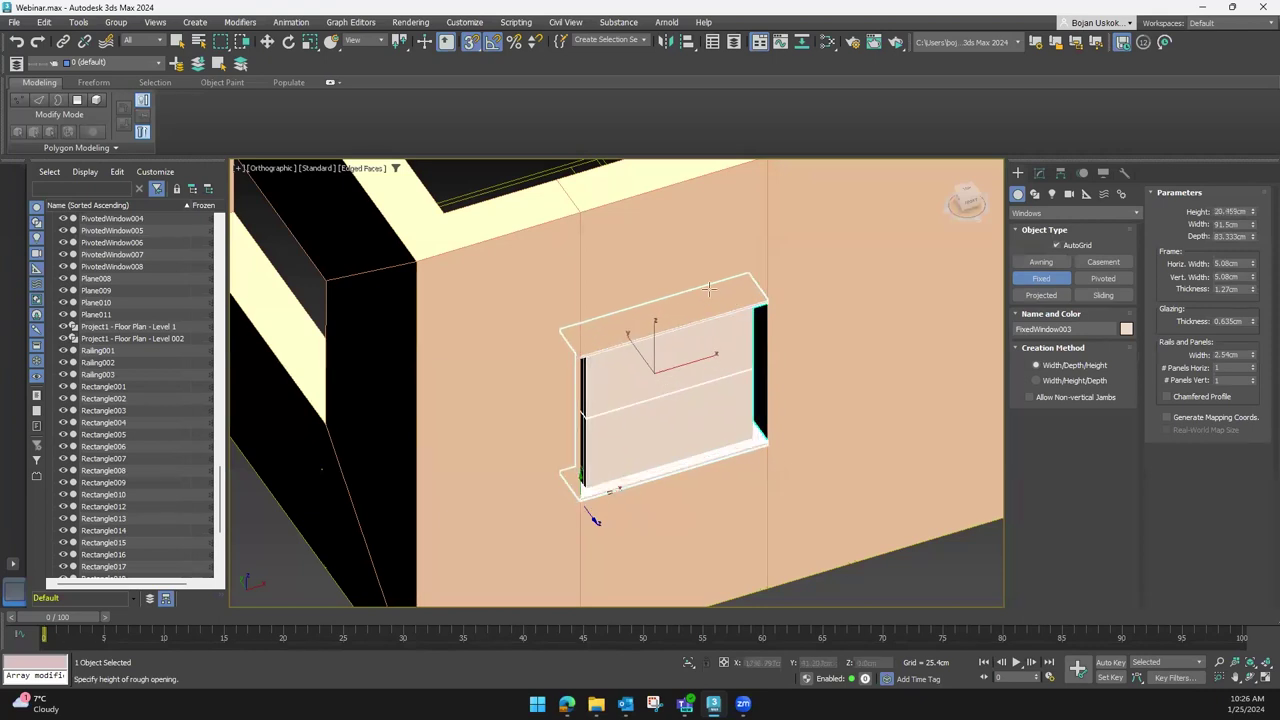
pyautogui.rightClick(935, 313)
# Try a projected window along the opening's bottom edge, then cancel it
pyautogui.click(1040, 295)
pyautogui.moveTo(775, 437); pyautogui.dragTo(744, 424, button='middle')
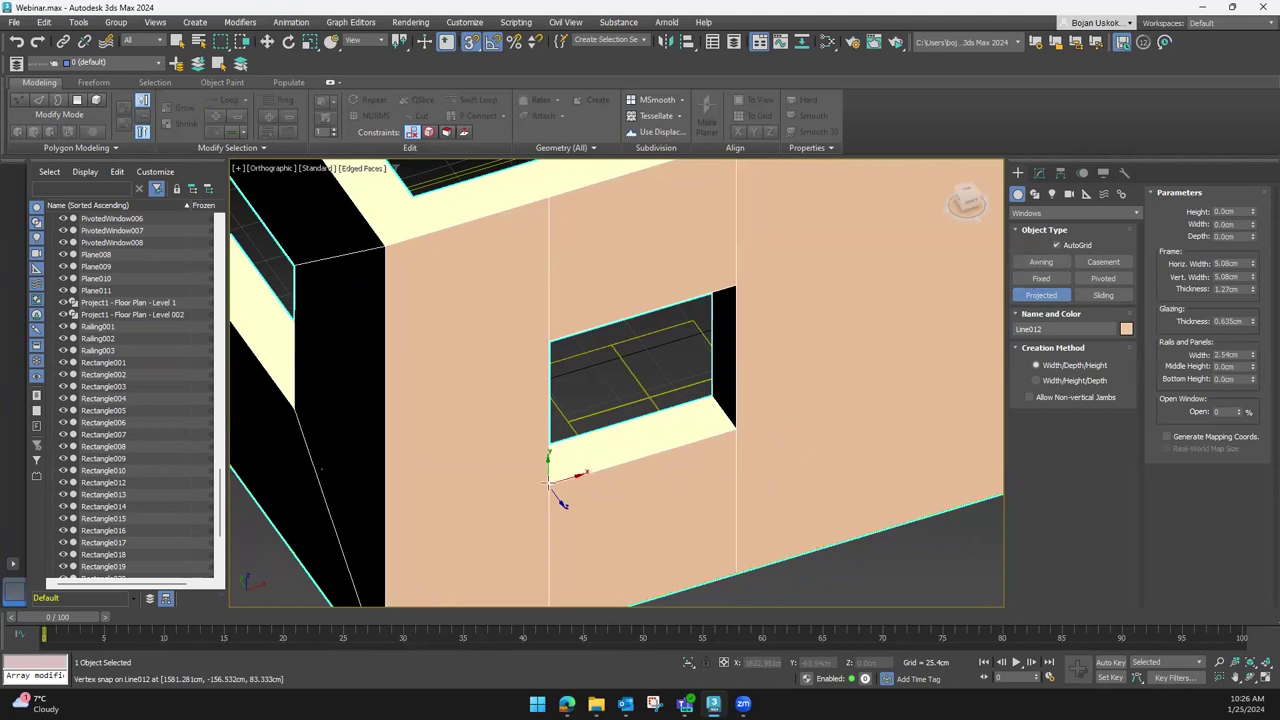
pyautogui.moveTo(548, 483); pyautogui.dragTo(733, 427)
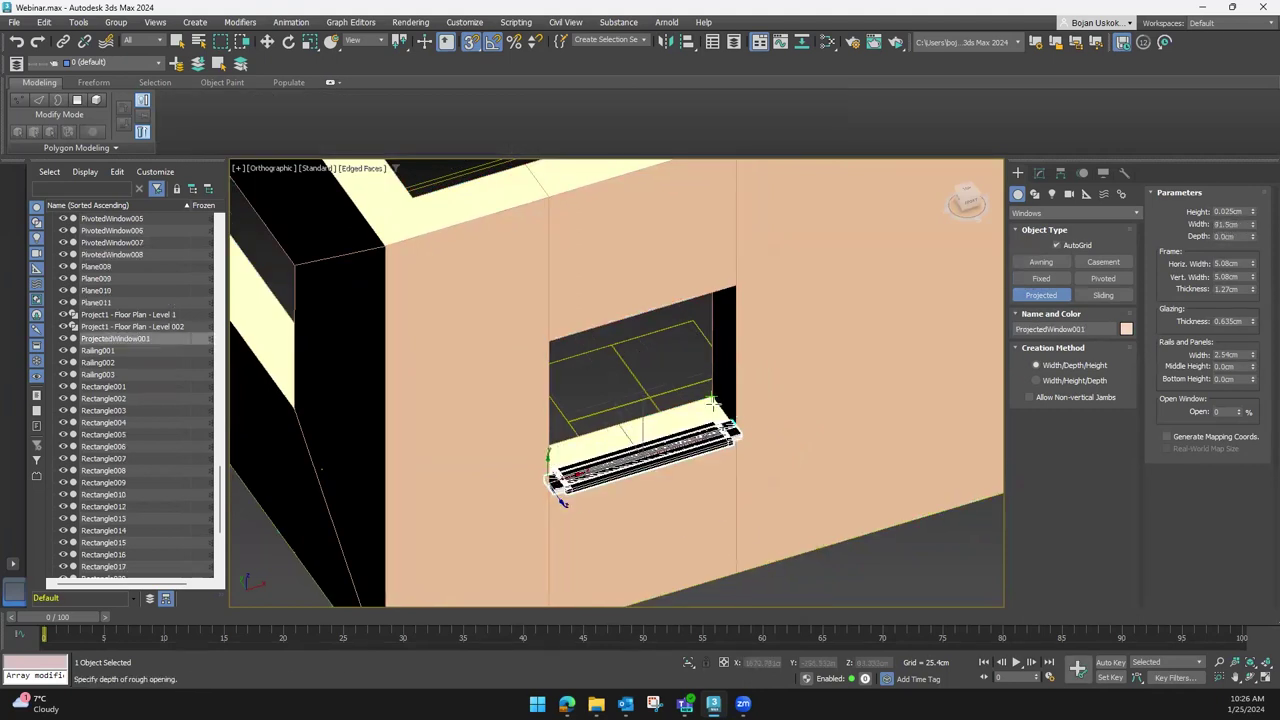
pyautogui.rightClick(712, 402)
pyautogui.scroll(5, 646, 443)
pyautogui.scroll(3, 453, 390)
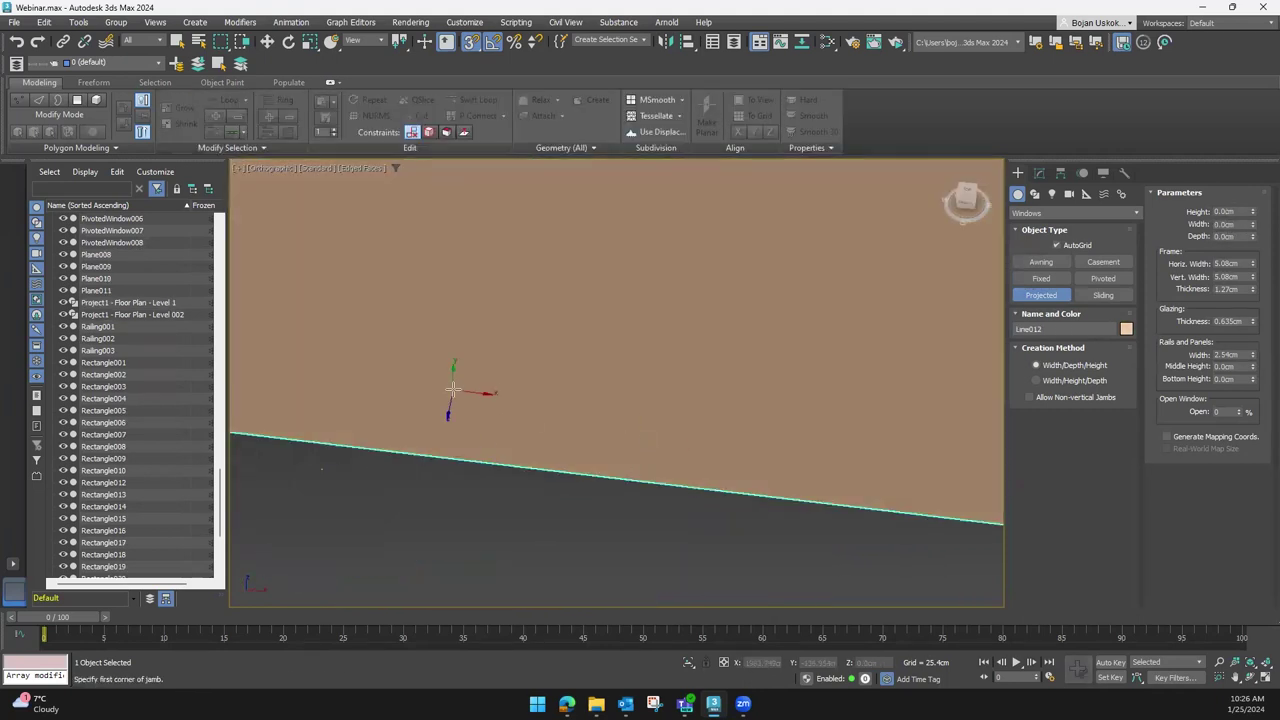
pyautogui.scroll(-3, 764, 507)
pyautogui.moveTo(552, 438); pyautogui.dragTo(700, 478, button='middle')
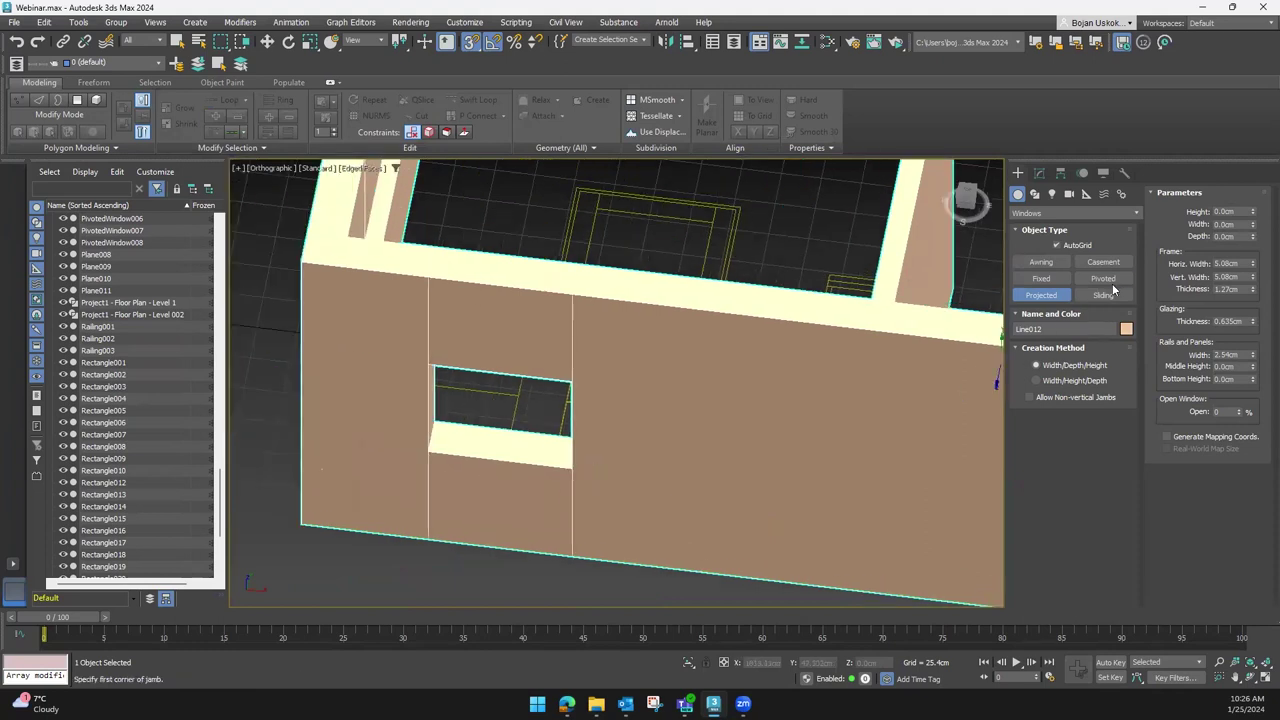
# Start another pivoted window along the sill and cancel it
pyautogui.click(1104, 279)
pyautogui.scroll(3, 595, 430)
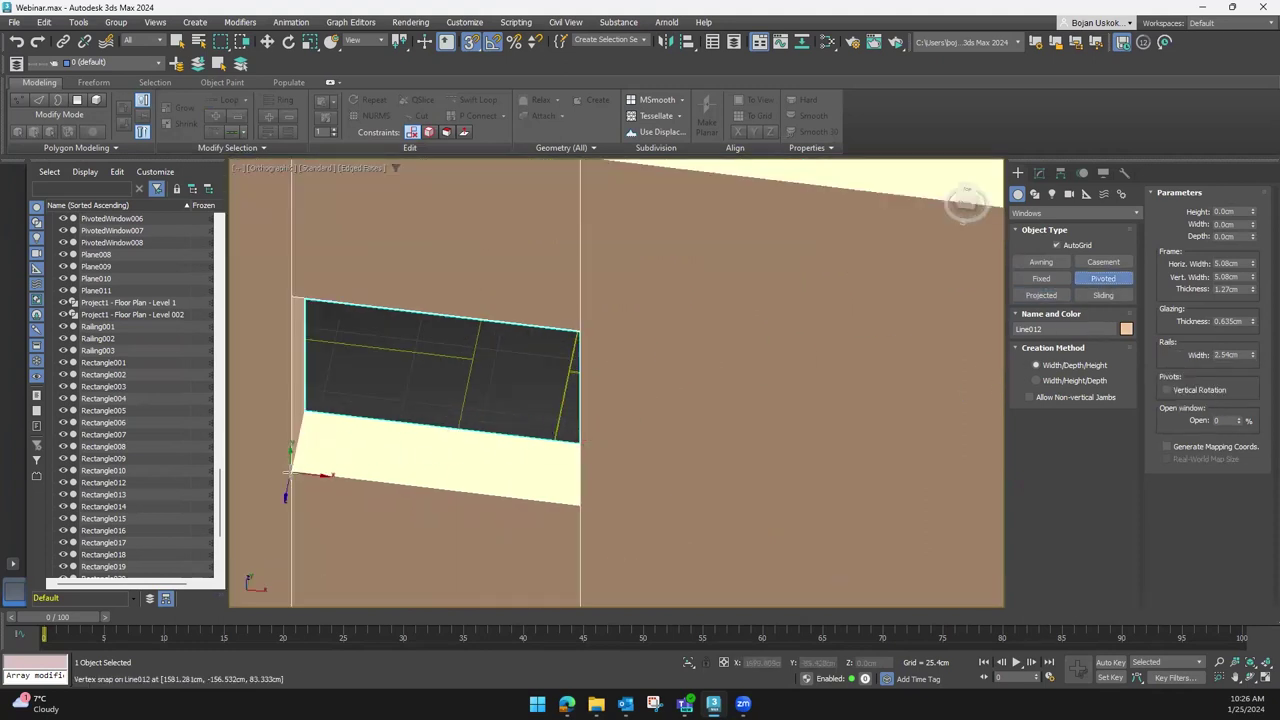
pyautogui.moveTo(290, 471); pyautogui.dragTo(578, 505)
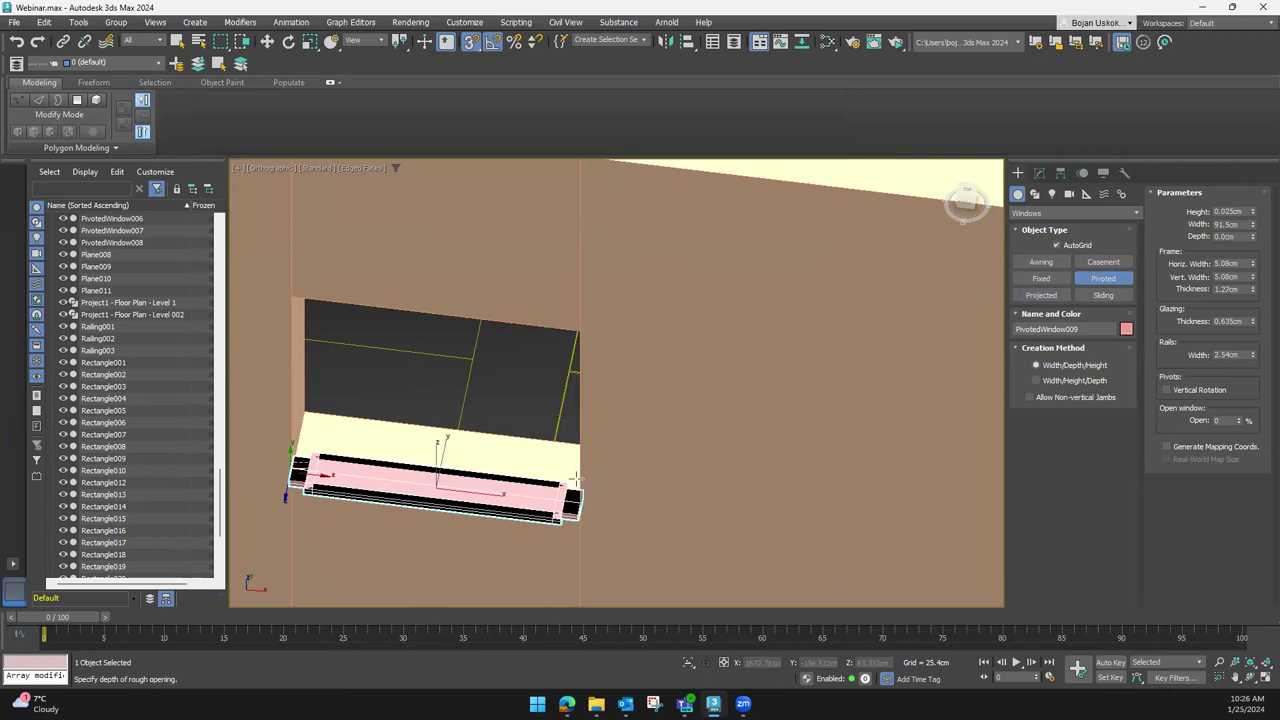
pyautogui.click(575, 481)
pyautogui.rightClick(567, 452)
# Draw the pivoted window 91.5 cm wide and 25 cm deep, filling the opening's height
pyautogui.moveTo(457, 523)
pyautogui.keyDown('alt'); pyautogui.mouseDown(button='middle')
pyautogui.moveTo(583, 443)
pyautogui.moveTo(548, 443)
pyautogui.moveTo(606, 449)
pyautogui.moveTo(569, 429)
pyautogui.moveTo(684, 450)
pyautogui.moveTo(734, 483)
pyautogui.moveTo(710, 445)
pyautogui.moveTo(598, 480)
pyautogui.mouseUp(button='middle'); pyautogui.keyUp('alt')
pyautogui.scroll(2, 707, 440)
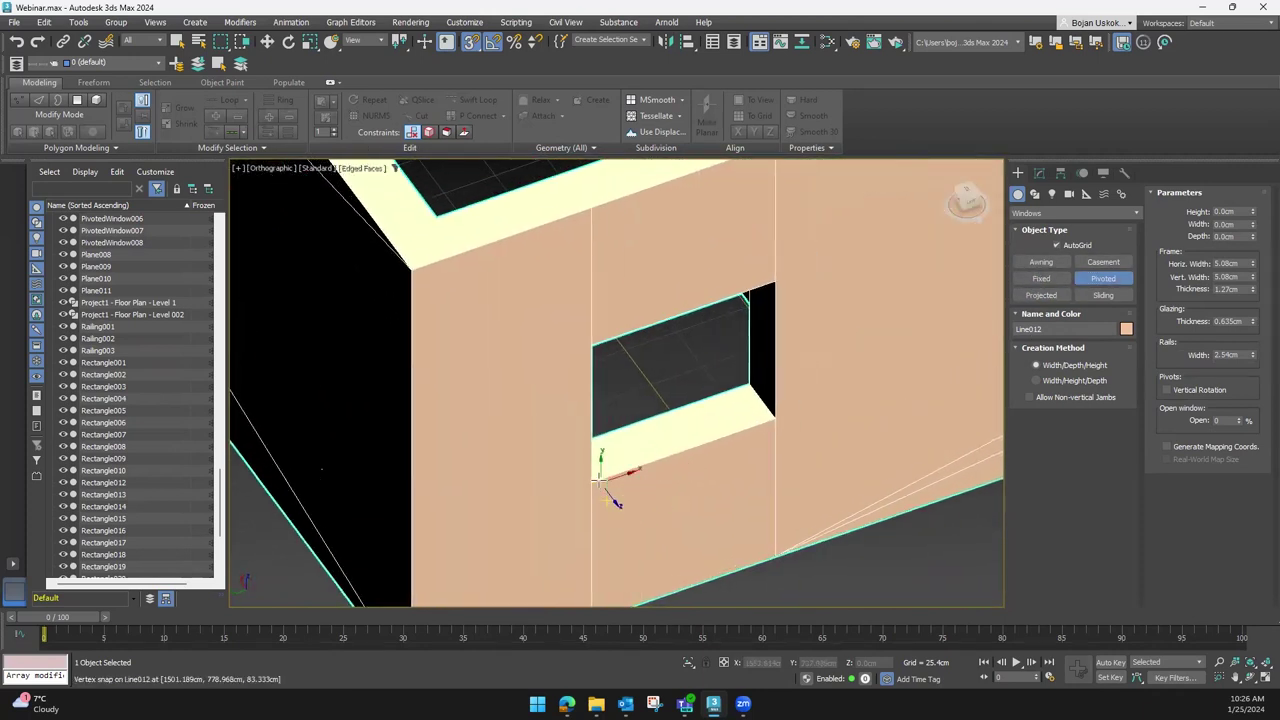
pyautogui.moveTo(594, 478); pyautogui.dragTo(768, 420)
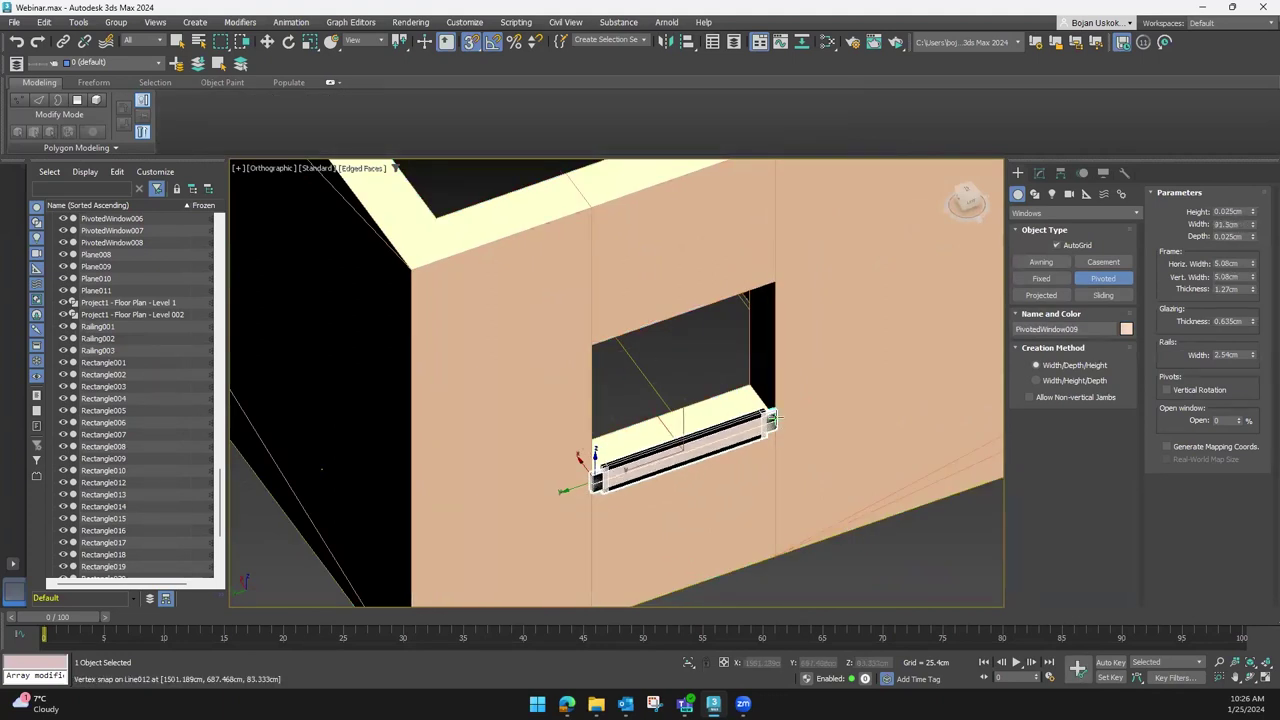
pyautogui.click(756, 392)
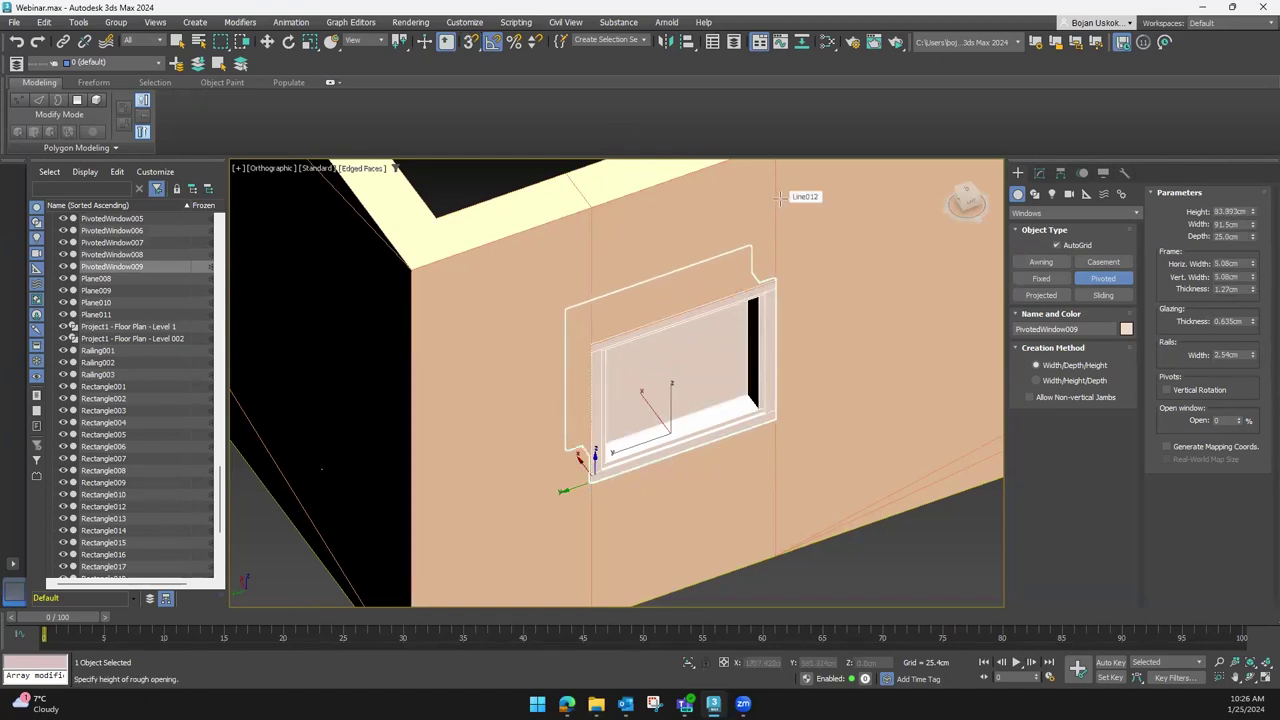
pyautogui.click(782, 199)
pyautogui.moveTo(782, 199)
pyautogui.keyDown('alt'); pyautogui.mouseDown(button='middle')
pyautogui.moveTo(707, 381)
pyautogui.moveTo(742, 422)
pyautogui.moveTo(913, 235)
pyautogui.moveTo(611, 398)
pyautogui.mouseUp(button='middle'); pyautogui.keyUp('alt')
pyautogui.scroll(-3, 752, 398)
pyautogui.scroll(-2, 742, 422)
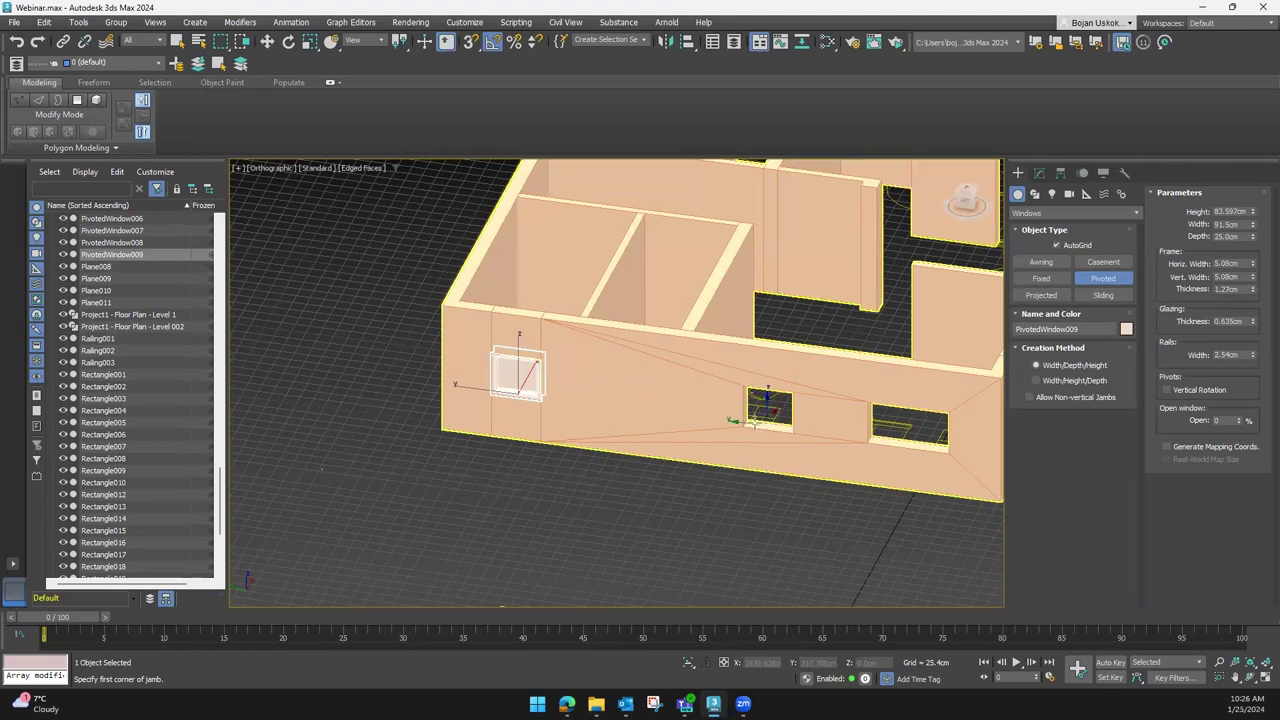
# Frame the empty wall opening and cancel a first window attempt
pyautogui.keyDown('alt'); pyautogui.moveTo(580, 443); pyautogui.dragTo(540, 392, button='middle'); pyautogui.keyUp('alt')
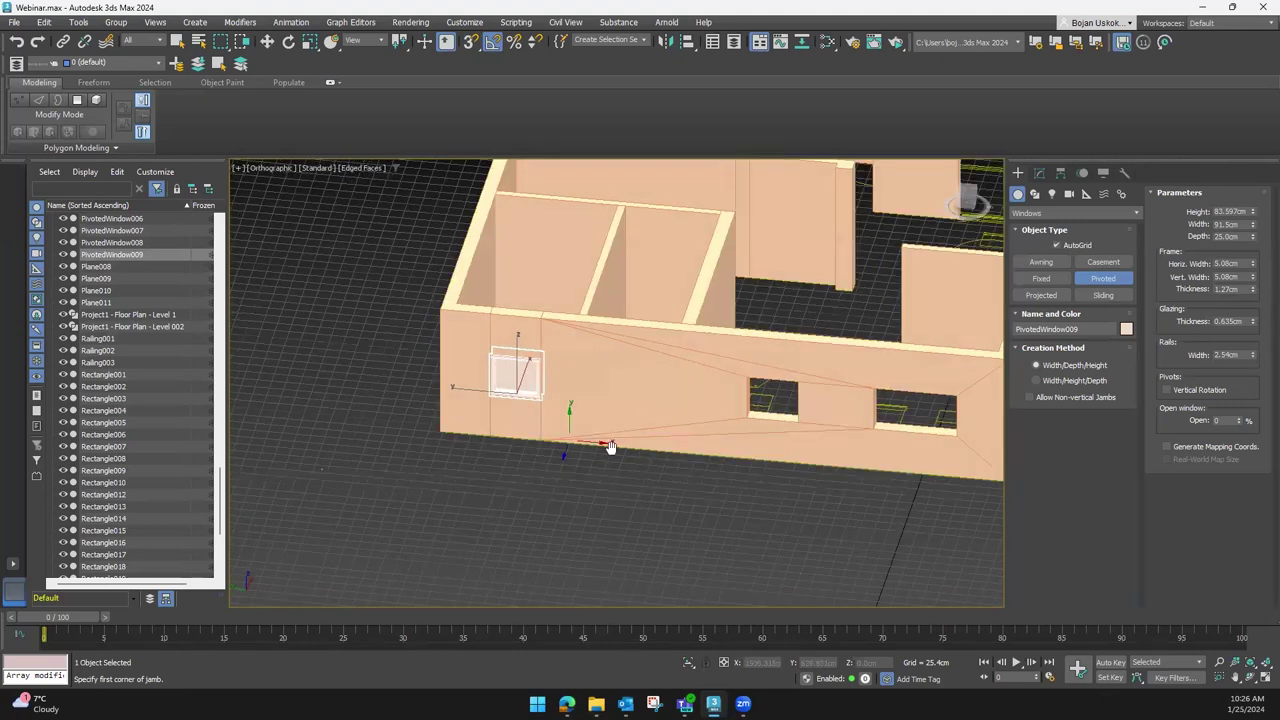
pyautogui.scroll(2, 540, 392)
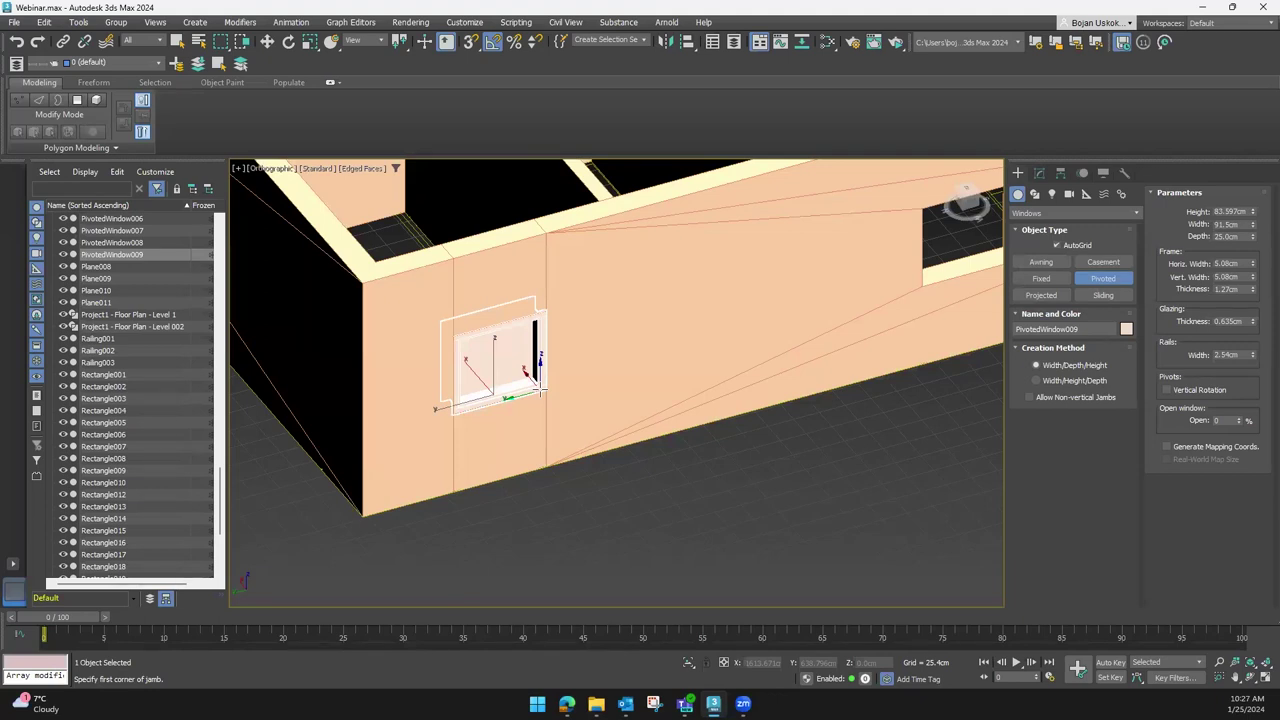
pyautogui.scroll(-2, 521, 398)
pyautogui.scroll(-1, 560, 410)
pyautogui.moveTo(580, 420)
pyautogui.mouseDown(button='middle')
pyautogui.moveTo(643, 443)
pyautogui.moveTo(586, 481)
pyautogui.moveTo(563, 465)
pyautogui.mouseUp(button='middle')
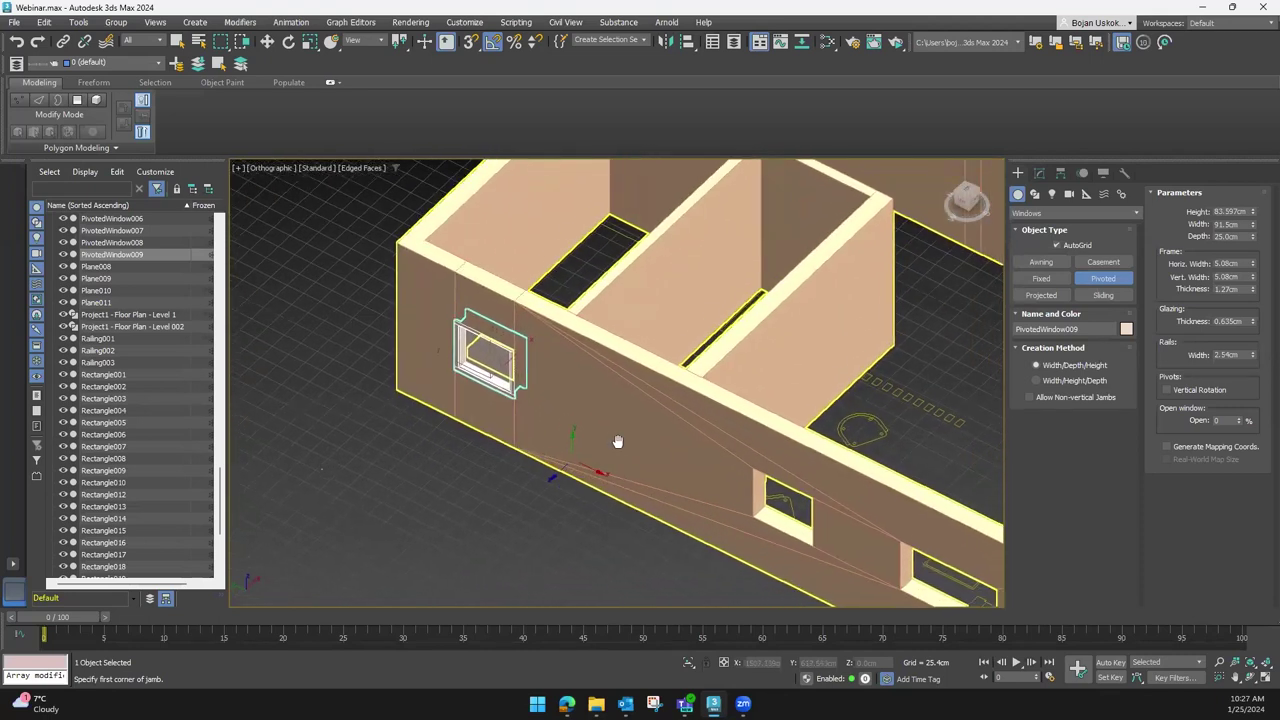
pyautogui.moveTo(563, 465)
pyautogui.keyDown('alt'); pyautogui.mouseDown(button='middle')
pyautogui.moveTo(586, 491)
pyautogui.moveTo(487, 452)
pyautogui.mouseUp(button='middle'); pyautogui.keyUp('alt')
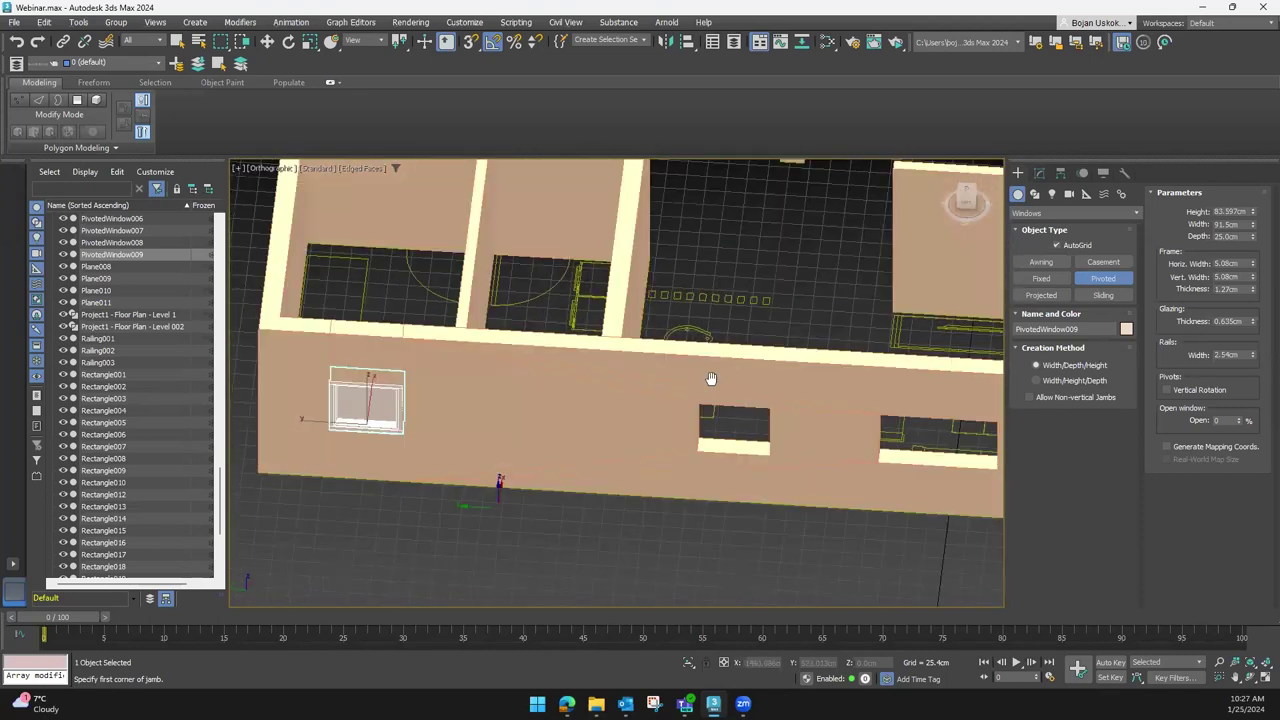
pyautogui.scroll(3, 487, 452)
pyautogui.moveTo(488, 449); pyautogui.dragTo(608, 435)
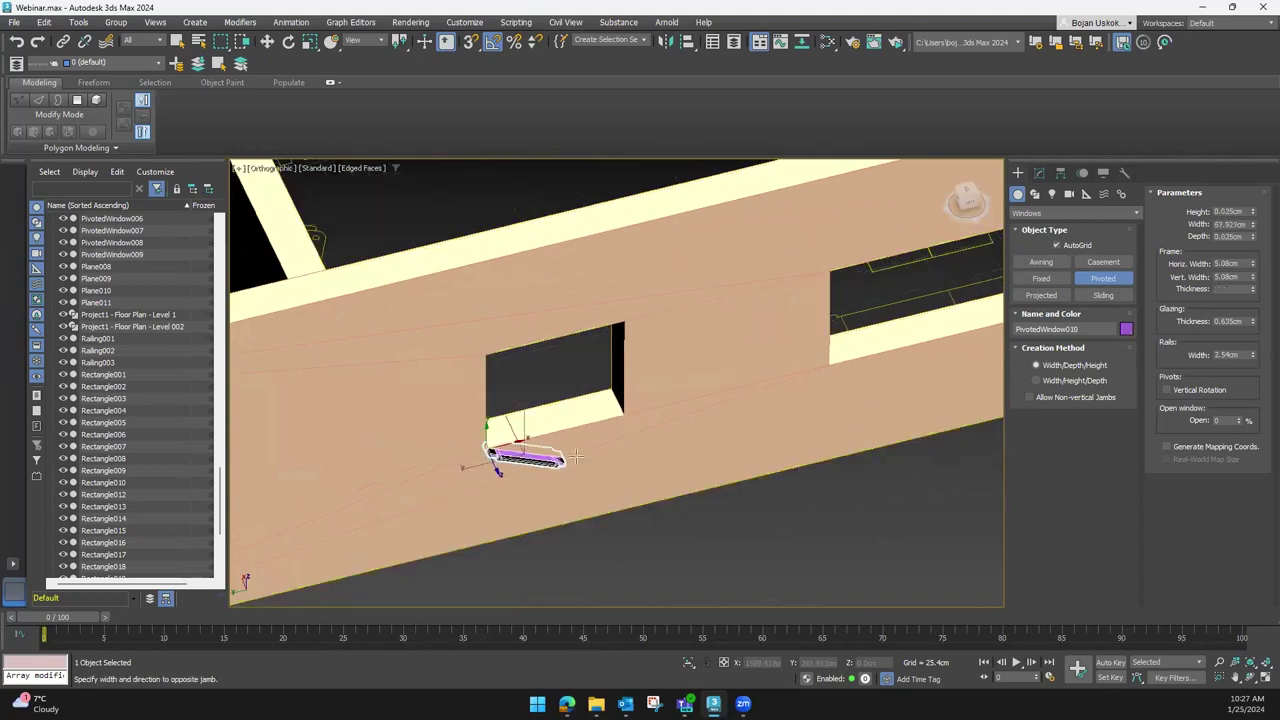
pyautogui.rightClick(606, 433)
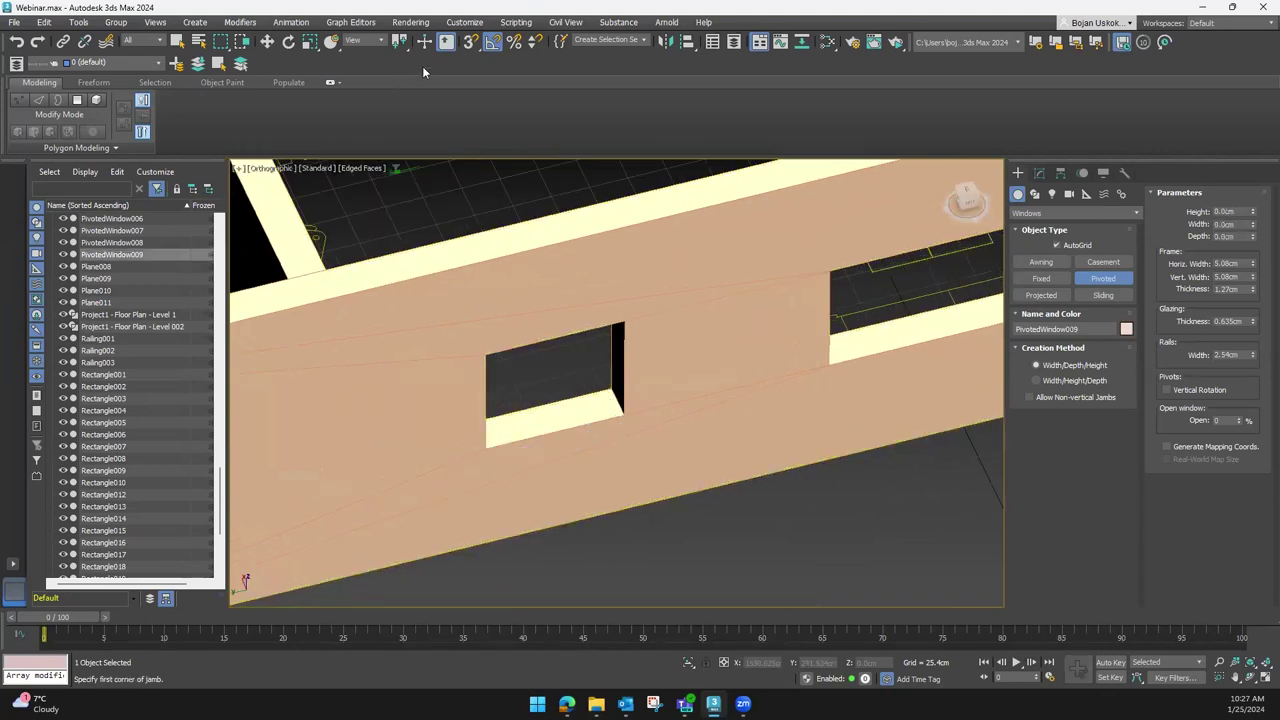
# Turn on vertex snapping and cancel another half-built window
pyautogui.click(472, 43)
pyautogui.moveTo(484, 444)
pyautogui.mouseDown()
pyautogui.moveTo(600, 434)
pyautogui.moveTo(618, 410)
pyautogui.mouseUp()
pyautogui.scroll(4, 605, 376)
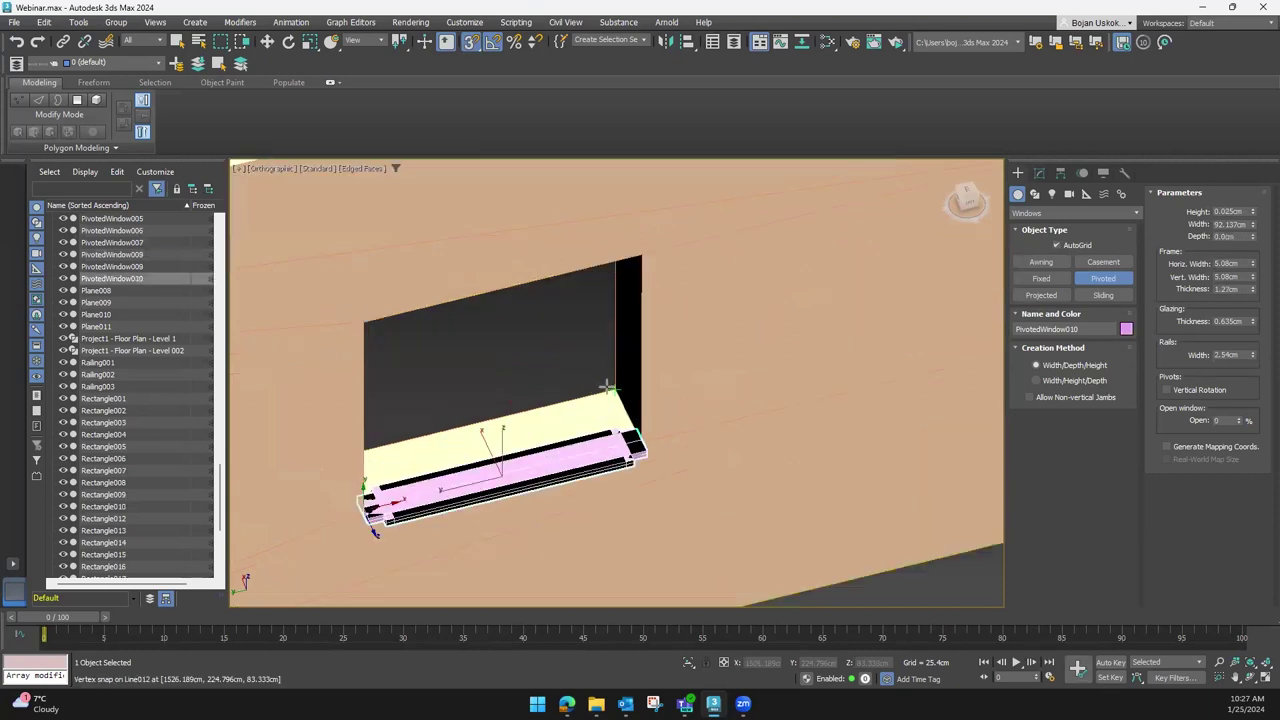
pyautogui.scroll(3, 610, 400)
pyautogui.rightClick(623, 430)
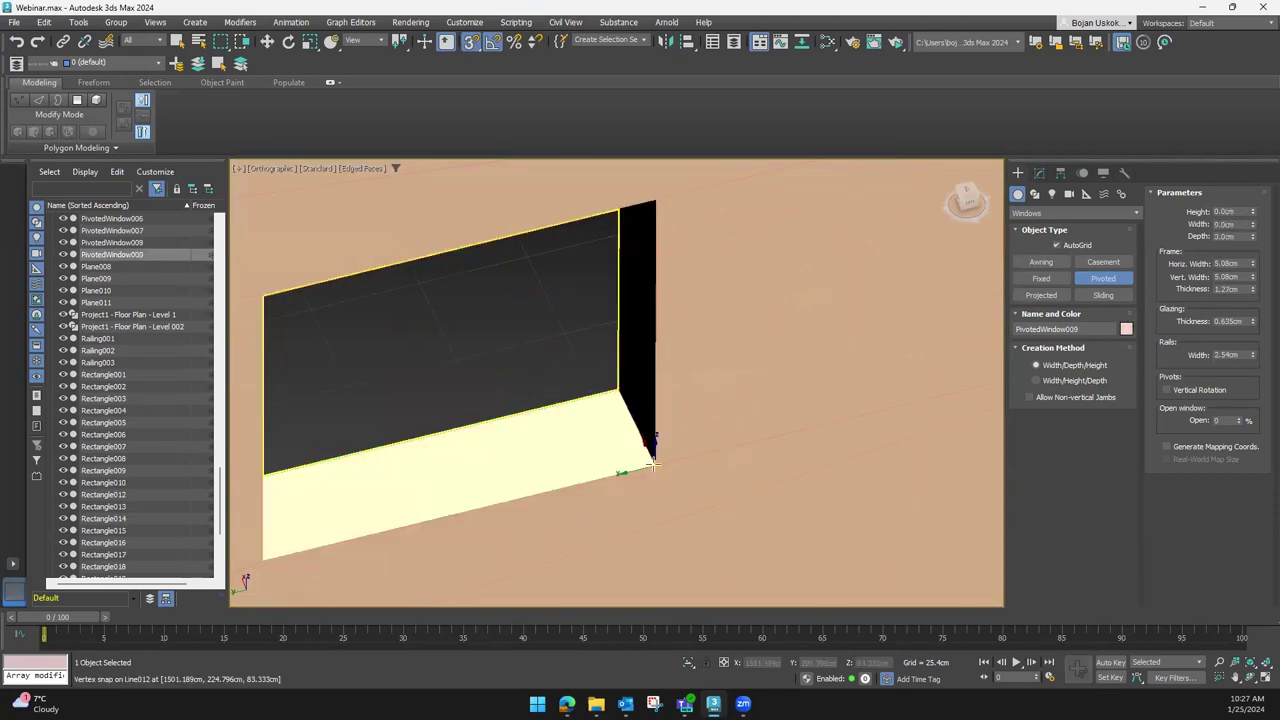
# Draw the pivoted window across the opening, 25 cm deep and 83.155 cm high
pyautogui.moveTo(652, 463); pyautogui.dragTo(263, 556)
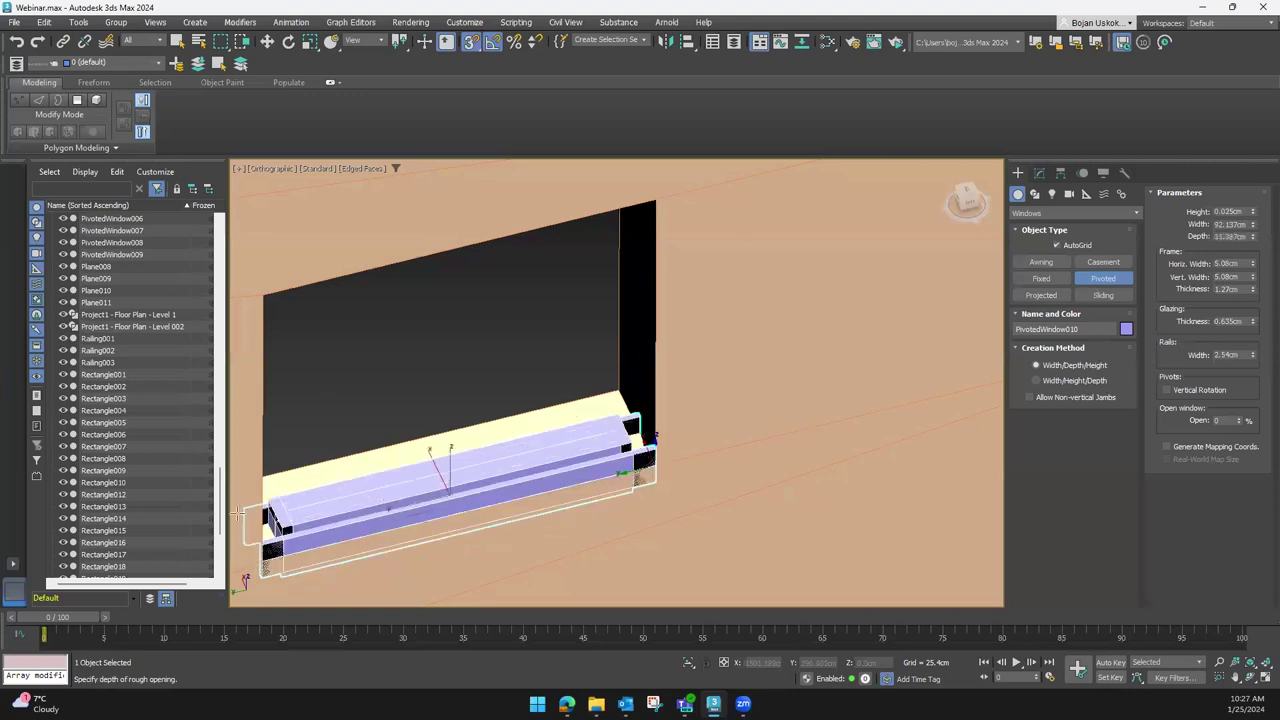
pyautogui.moveTo(240, 512); pyautogui.dragTo(333, 467, button='middle')
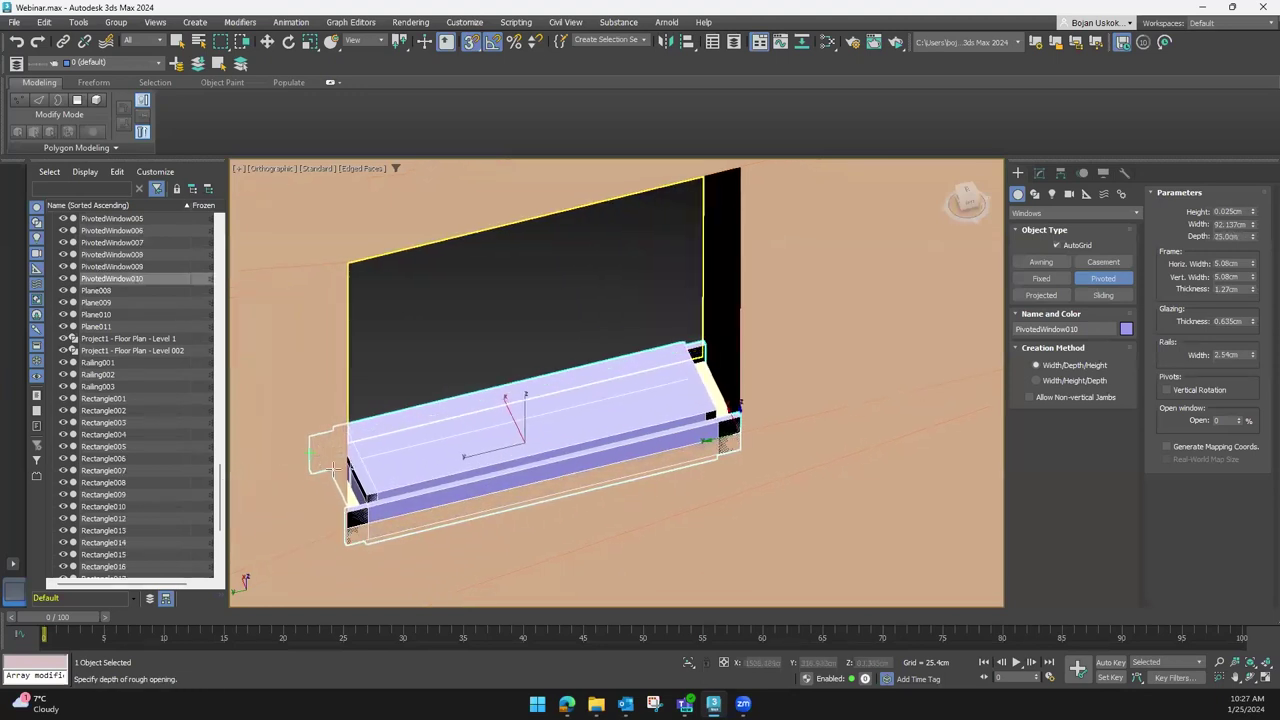
pyautogui.click(333, 467)
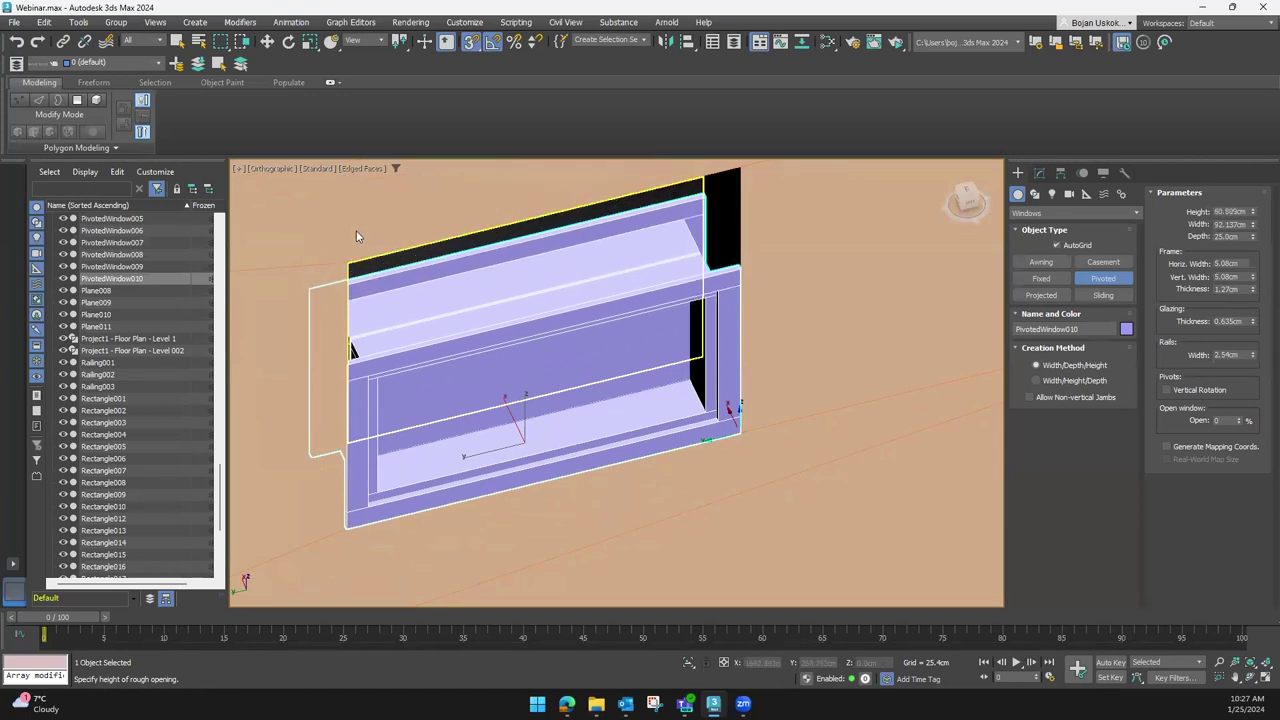
pyautogui.moveTo(344, 181); pyautogui.dragTo(367, 251, button='middle')
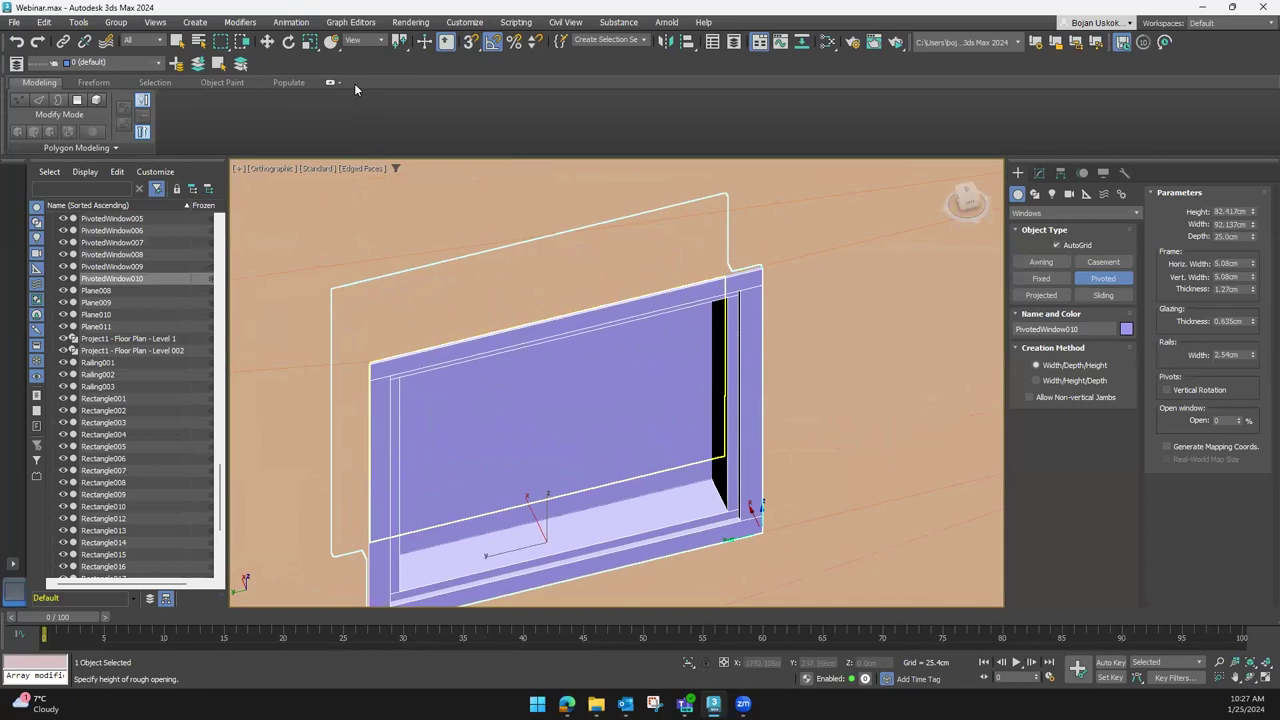
pyautogui.moveTo(349, 80); pyautogui.dragTo(362, 195, button='middle')
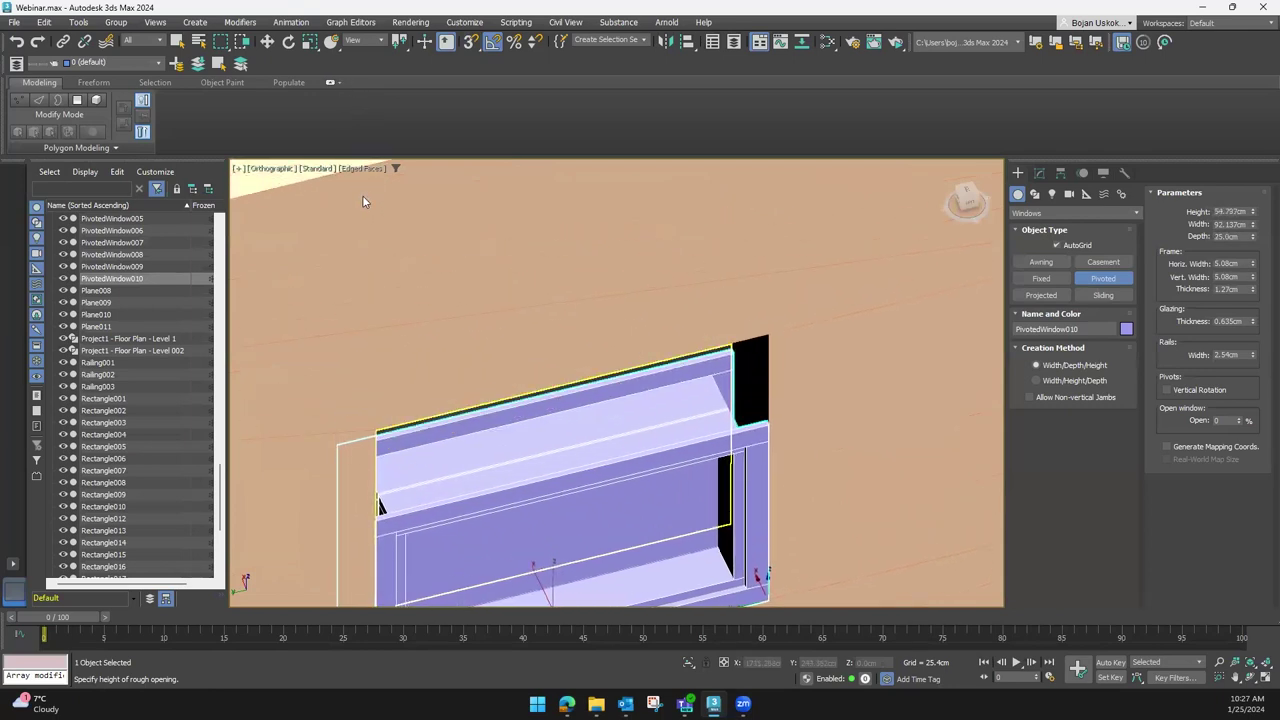
pyautogui.click(352, 79)
pyautogui.scroll(-5, 531, 446)
pyautogui.moveTo(531, 446)
pyautogui.mouseDown(button='middle')
pyautogui.moveTo(643, 340)
pyautogui.moveTo(581, 432)
pyautogui.mouseUp(button='middle')
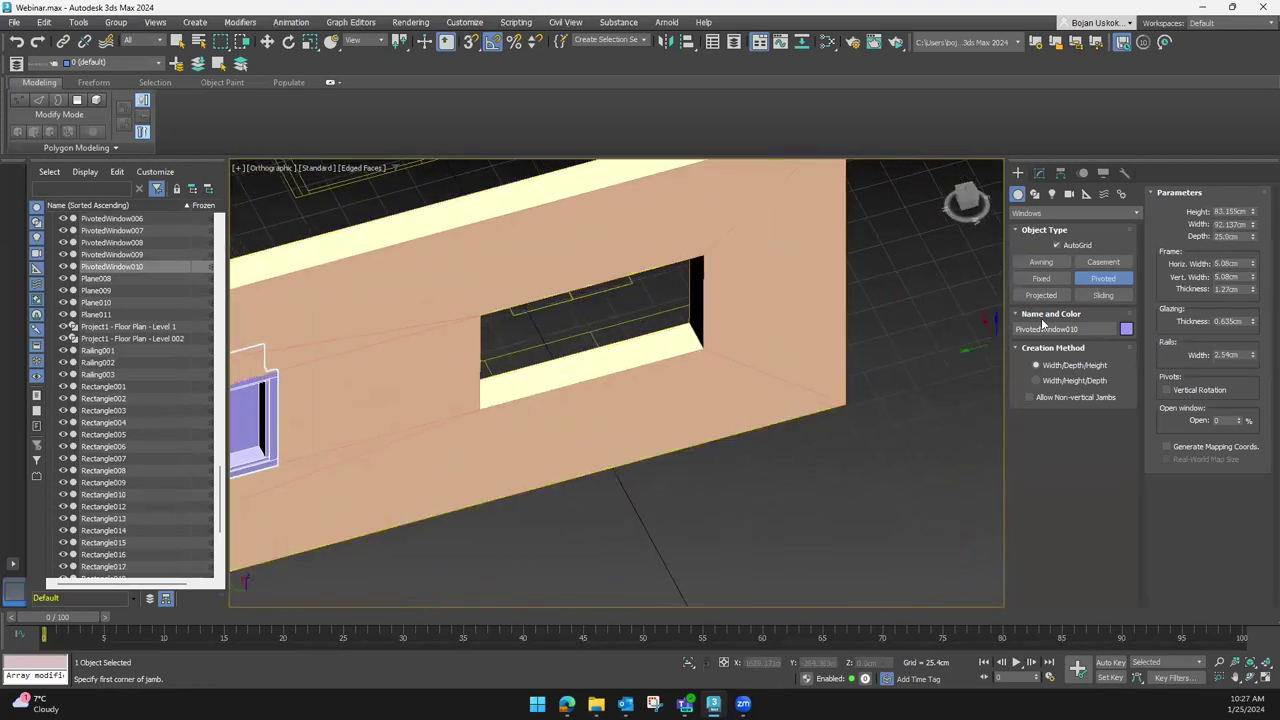
# Try drawing a Sliding window along the empty opening's sill
pyautogui.click(1100, 295)
pyautogui.scroll(2, 650, 370)
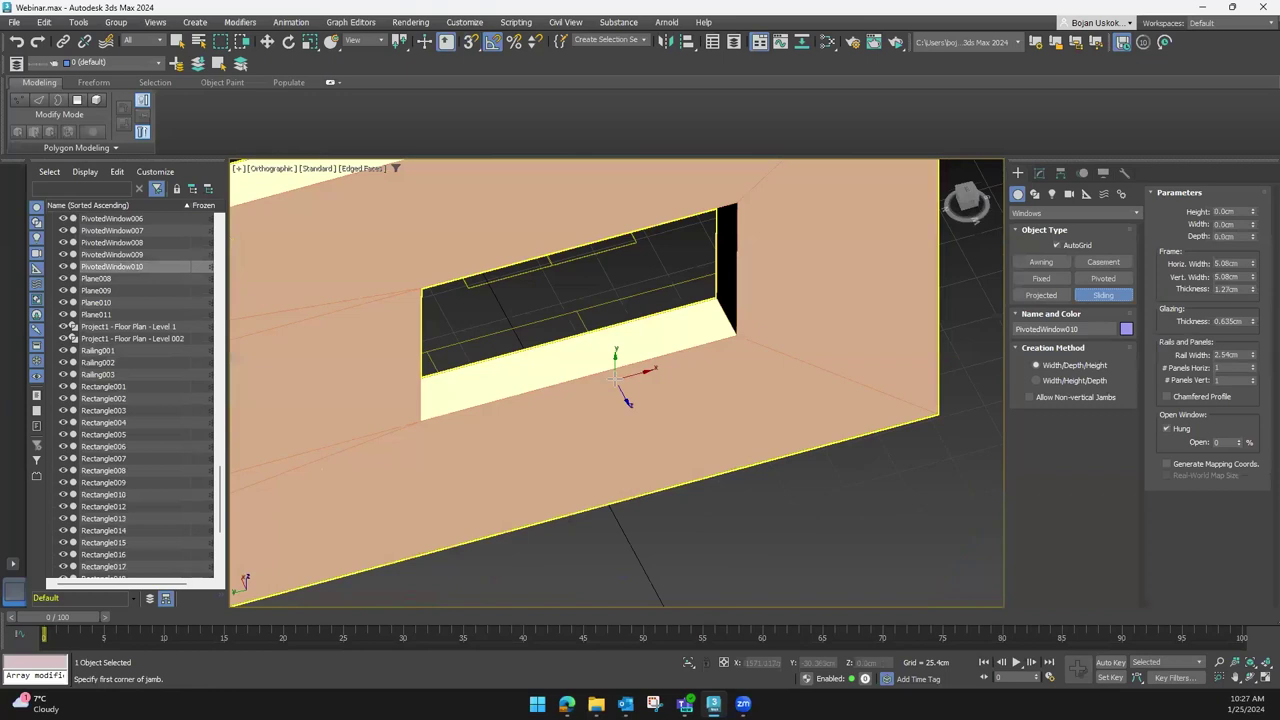
pyautogui.scroll(1, 410, 430)
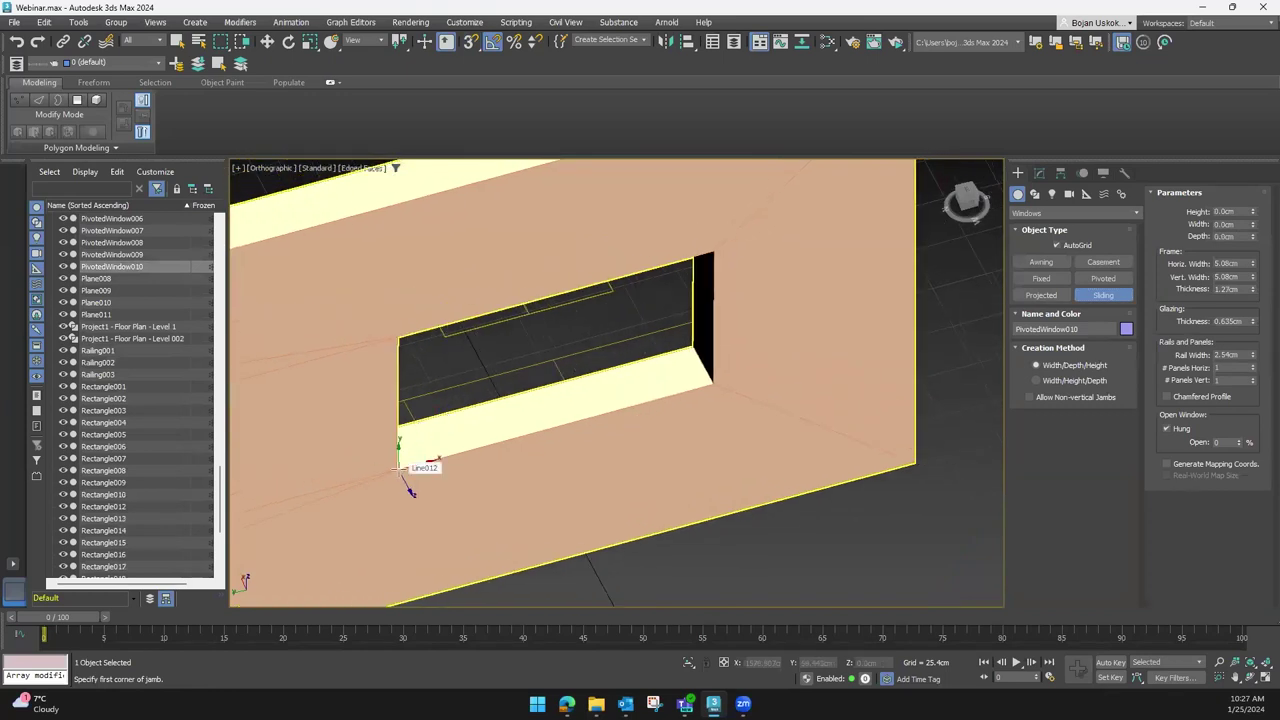
pyautogui.moveTo(400, 468); pyautogui.dragTo(712, 384)
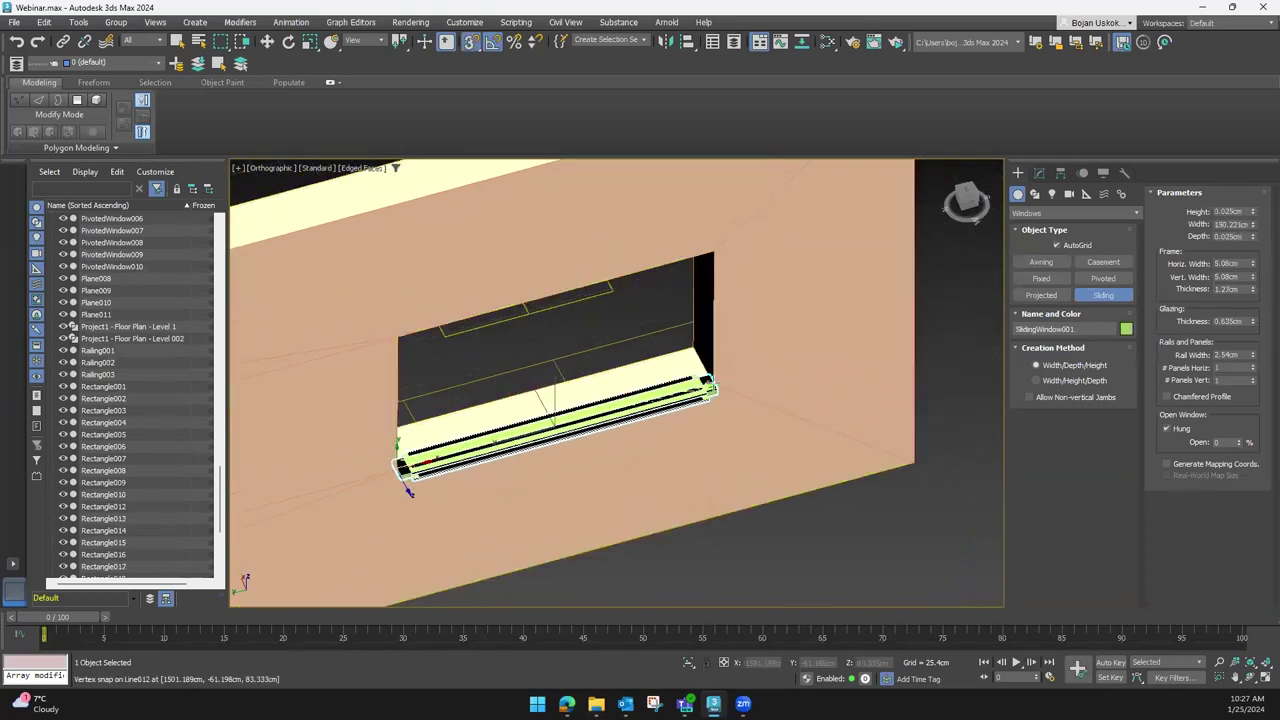
pyautogui.keyDown('alt'); pyautogui.moveTo(697, 357); pyautogui.dragTo(634, 402, button='middle'); pyautogui.keyUp('alt')
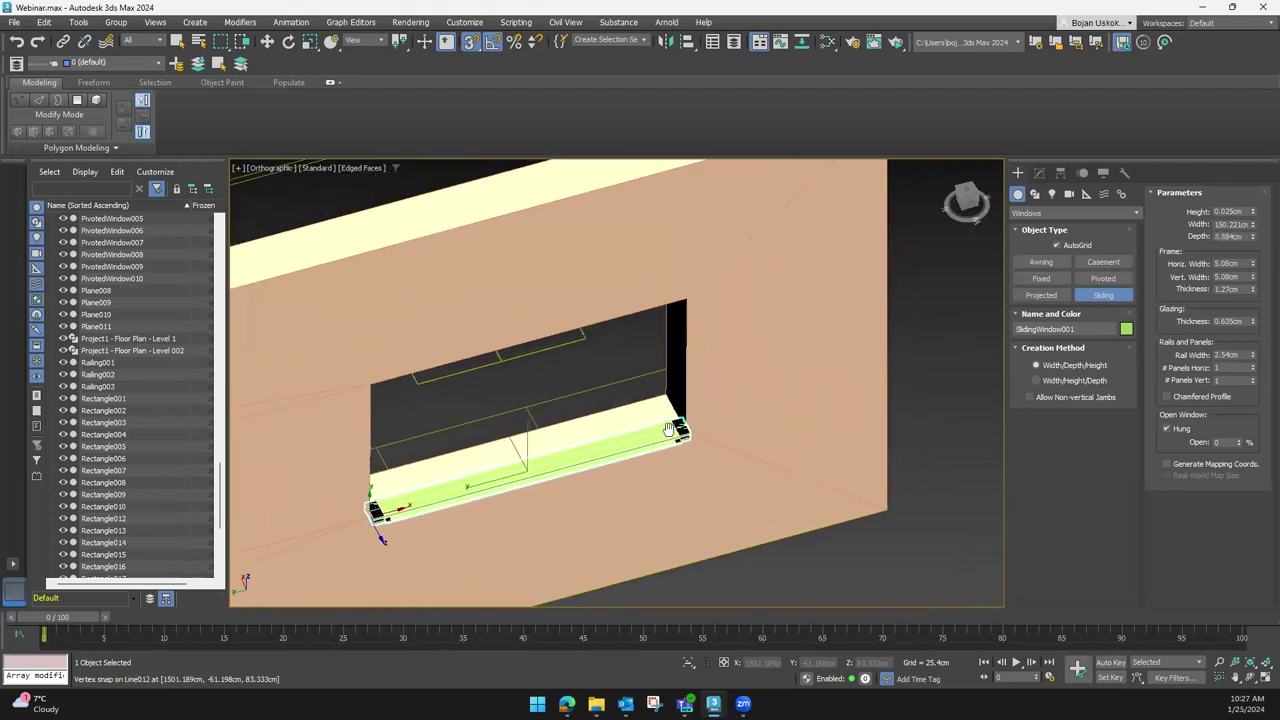
pyautogui.scroll(3, 634, 402)
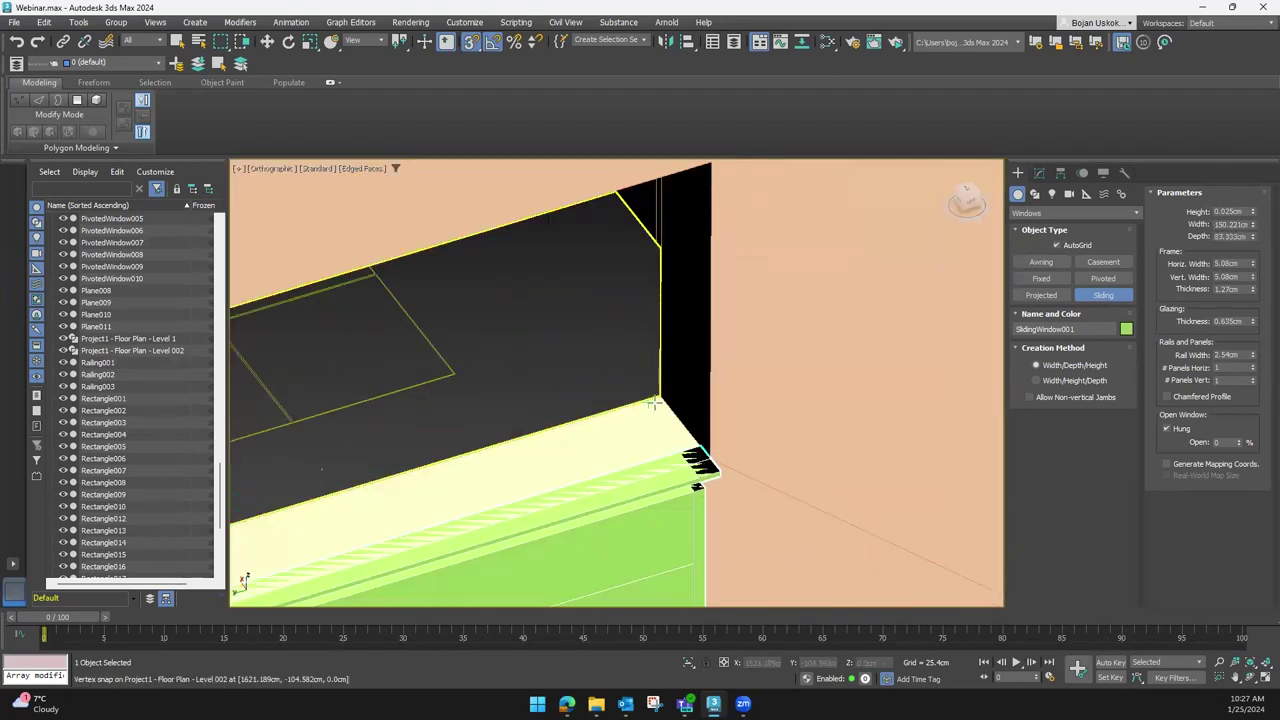
pyautogui.scroll(-3, 662, 398)
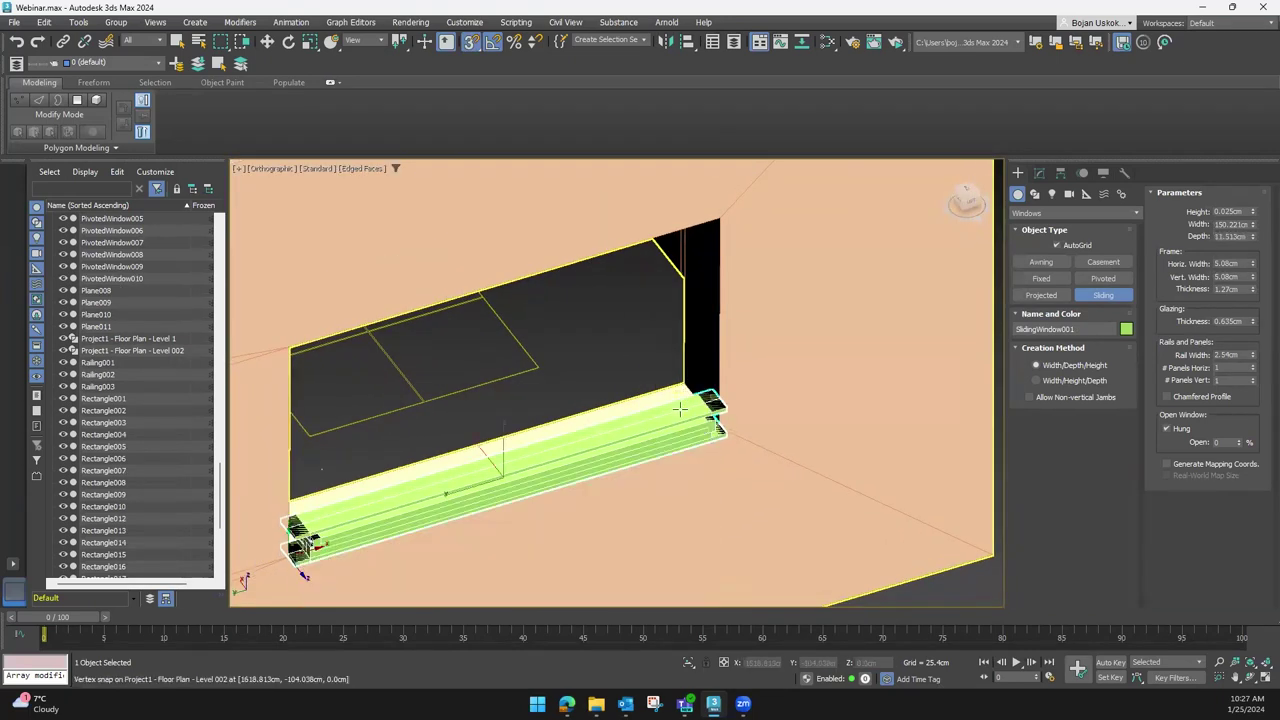
pyautogui.click(964, 383)
# Fit a green Awning window 82.3 cm tall into the empty opening and check it from the front
pyautogui.click(1041, 262)
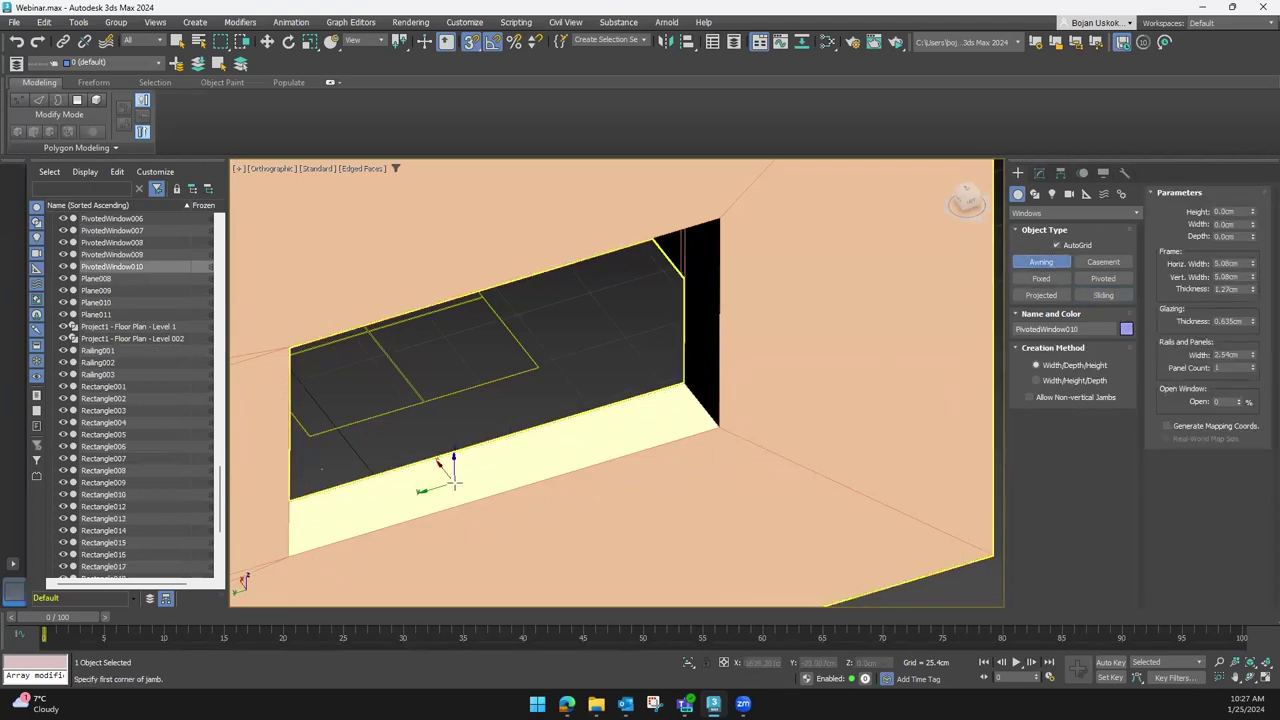
pyautogui.moveTo(315, 537); pyautogui.dragTo(410, 517, button='middle')
pyautogui.moveTo(385, 527); pyautogui.dragTo(806, 398)
pyautogui.click(787, 362)
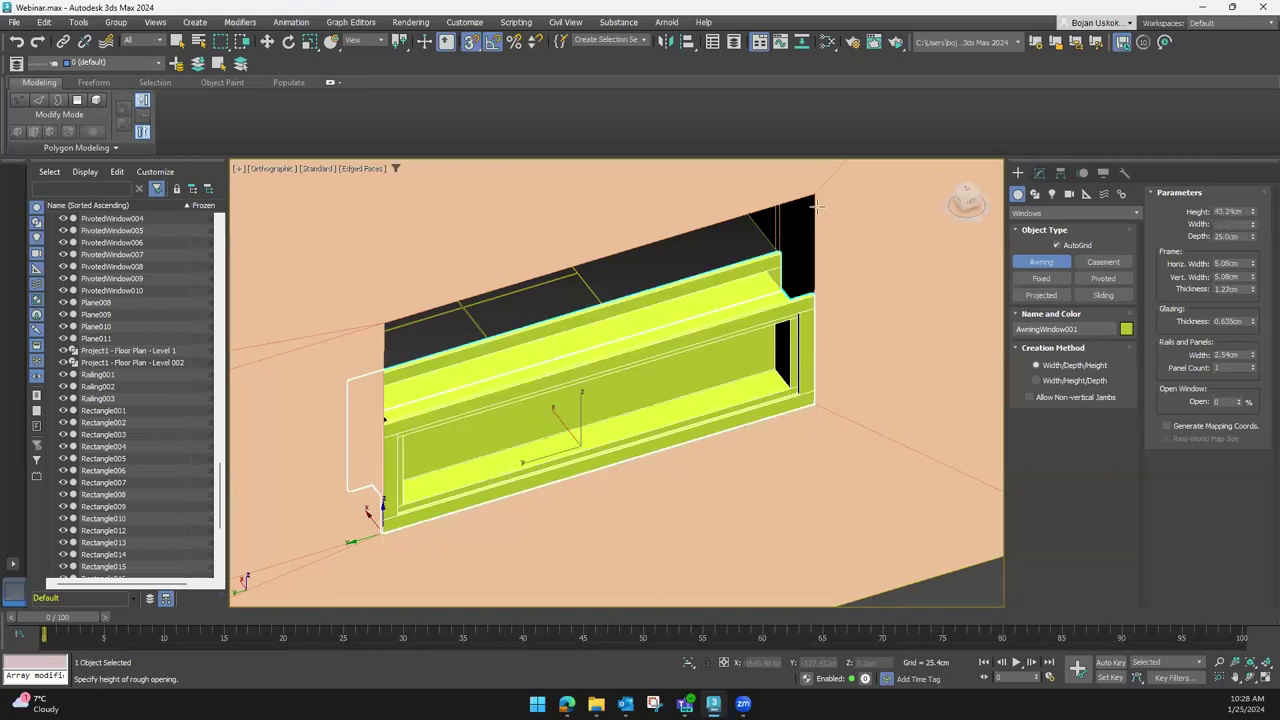
pyautogui.scroll(3, 800, 335)
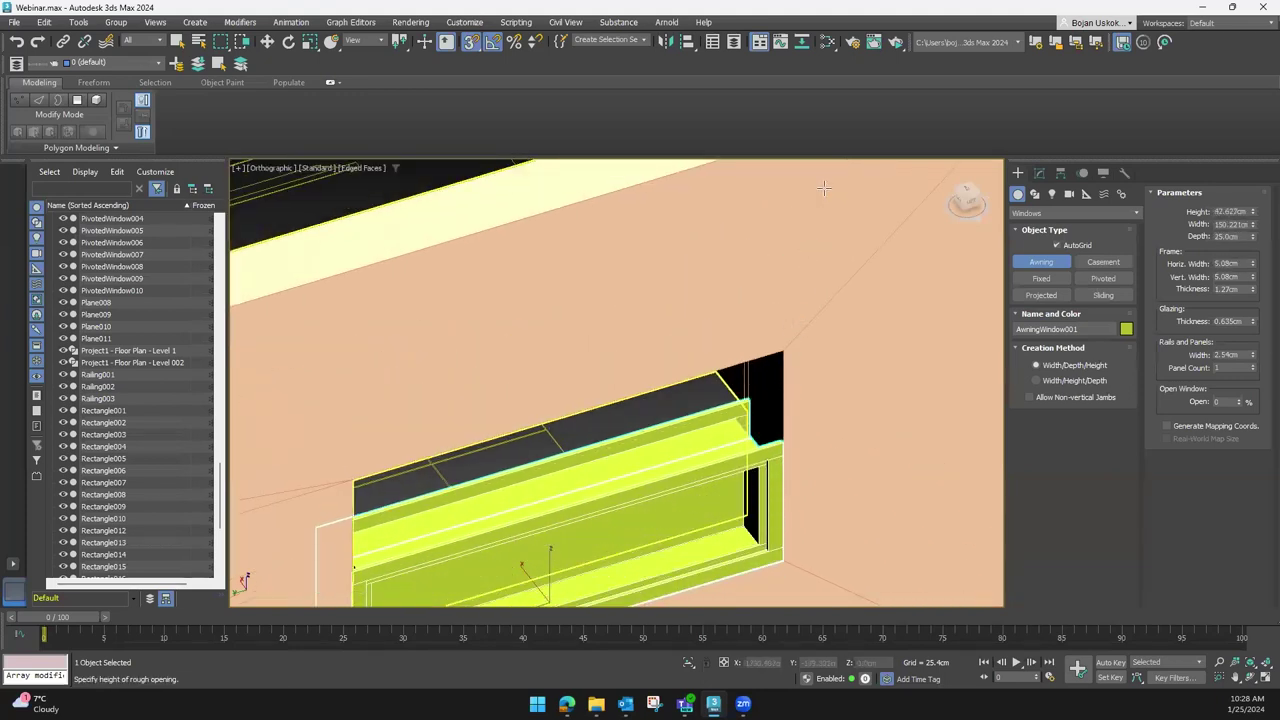
pyautogui.scroll(-3, 788, 300)
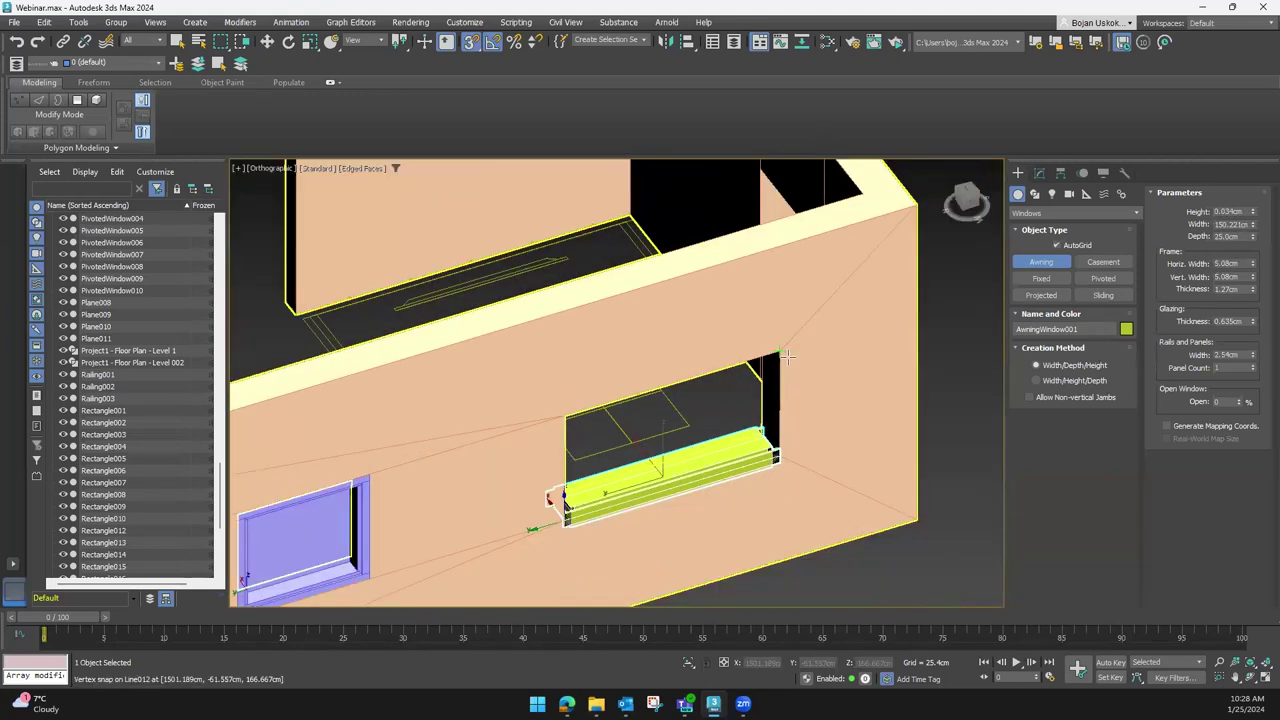
pyautogui.click(795, 230)
pyautogui.moveTo(795, 240)
pyautogui.keyDown('alt'); pyautogui.mouseDown(button='middle')
pyautogui.moveTo(851, 457)
pyautogui.moveTo(808, 429)
pyautogui.moveTo(689, 423)
pyautogui.moveTo(756, 392)
pyautogui.mouseUp(button='middle'); pyautogui.keyUp('alt')
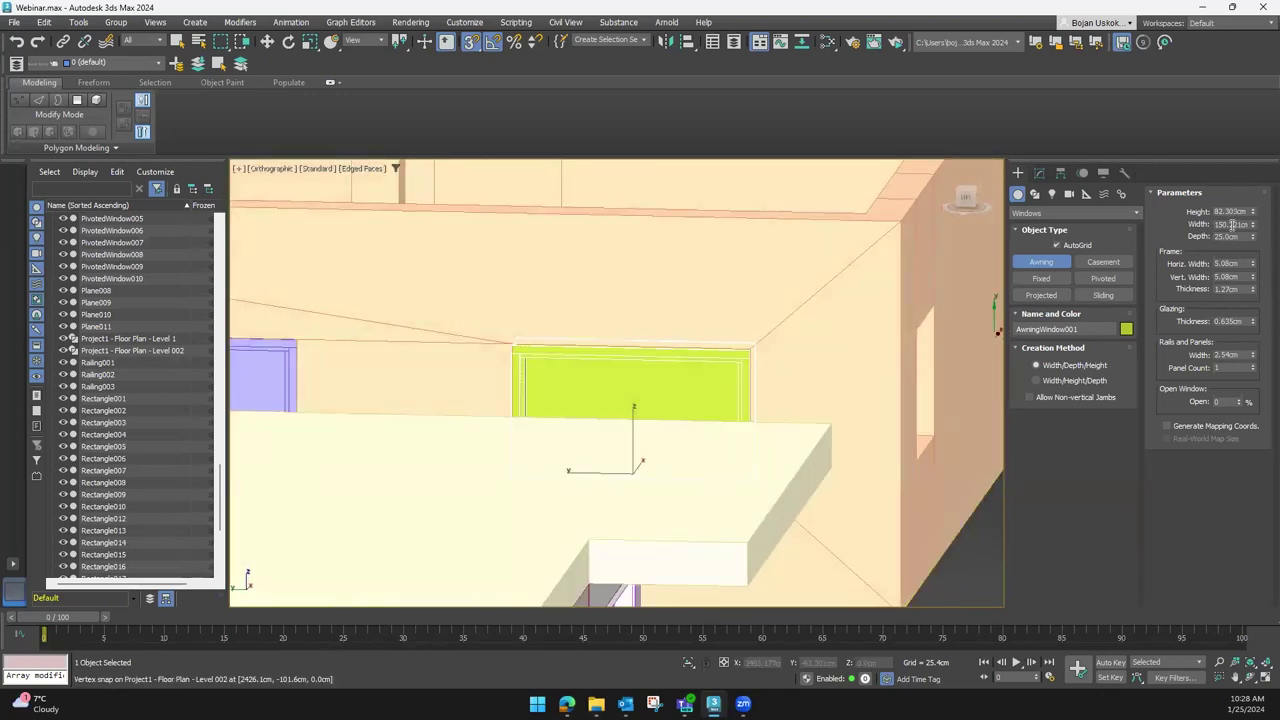
pyautogui.moveTo(894, 363)
pyautogui.keyDown('alt'); pyautogui.mouseDown(button='middle')
pyautogui.moveTo(831, 386)
pyautogui.moveTo(850, 370)
pyautogui.mouseUp(button='middle'); pyautogui.keyUp('alt')
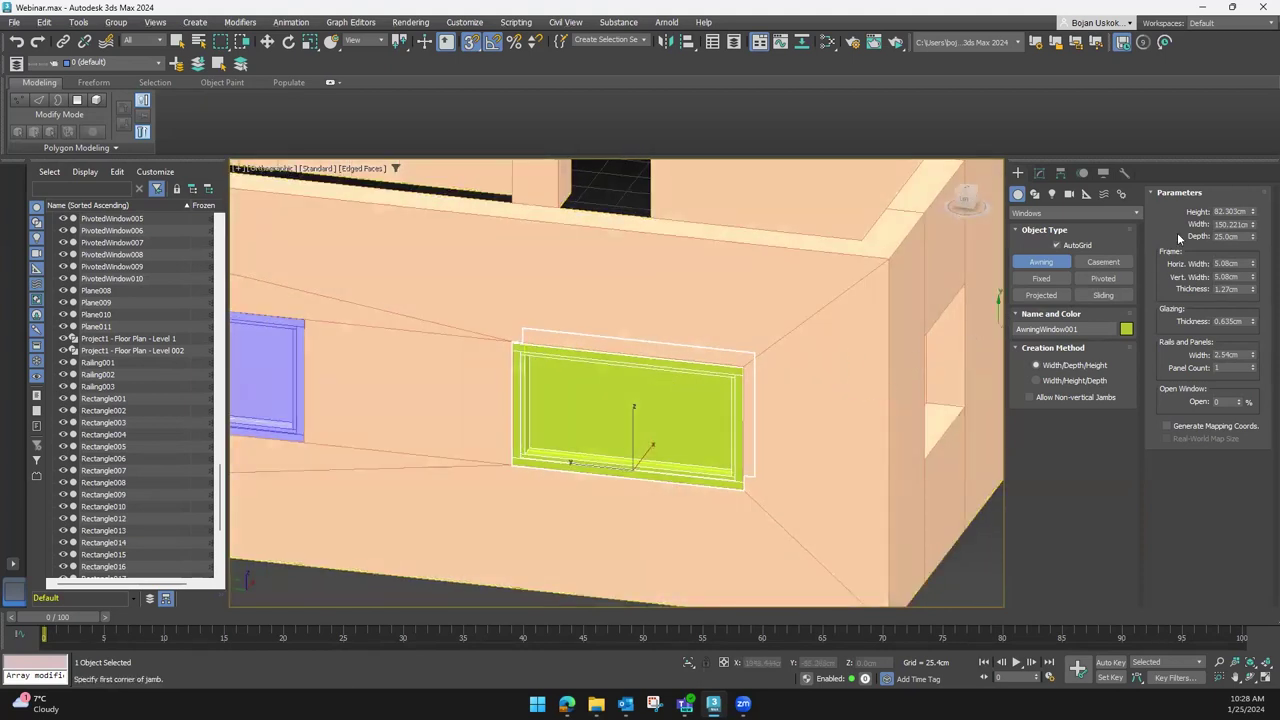
pyautogui.moveTo(823, 434)
pyautogui.keyDown('alt'); pyautogui.mouseDown(button='middle')
pyautogui.moveTo(749, 457)
pyautogui.moveTo(743, 423)
pyautogui.moveTo(787, 410)
pyautogui.moveTo(663, 434)
pyautogui.moveTo(754, 486)
pyautogui.moveTo(639, 414)
pyautogui.moveTo(629, 443)
pyautogui.mouseUp(button='middle'); pyautogui.keyUp('alt')
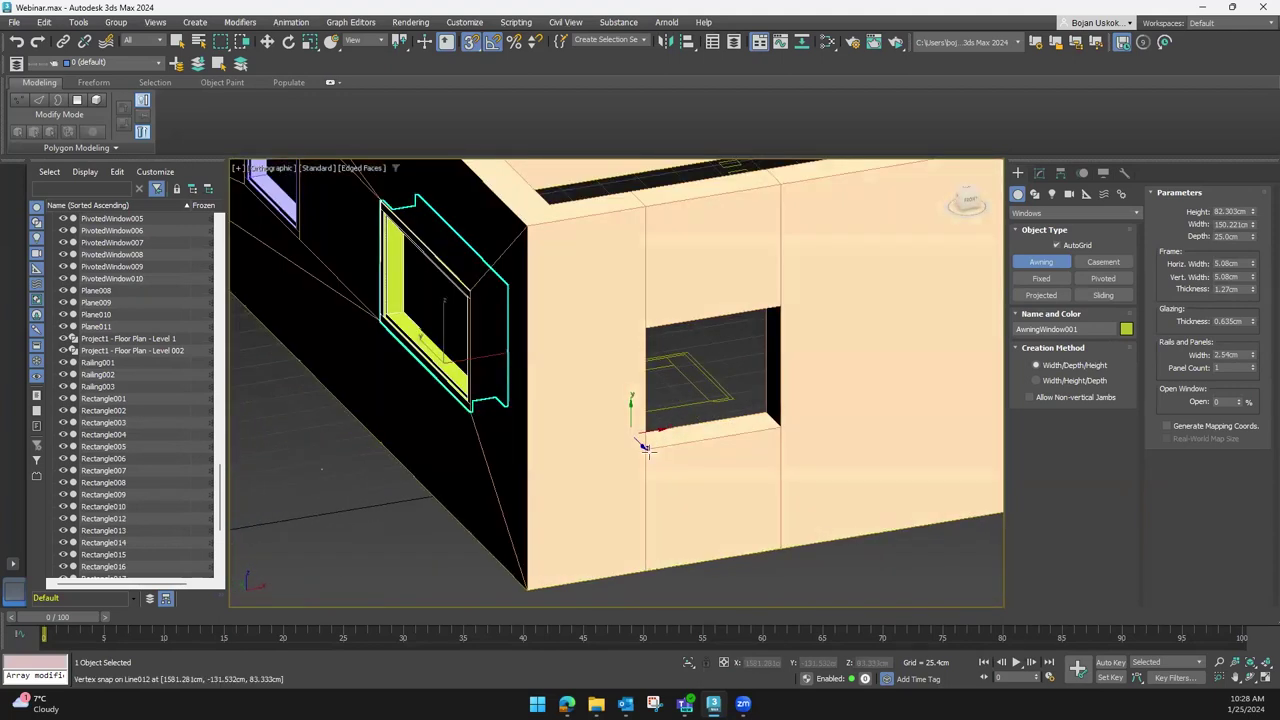
# Add a red awning window, AwningWindow002, to the corner wall opening and end window creation
pyautogui.moveTo(646, 446); pyautogui.dragTo(765, 415)
pyautogui.click(766, 383)
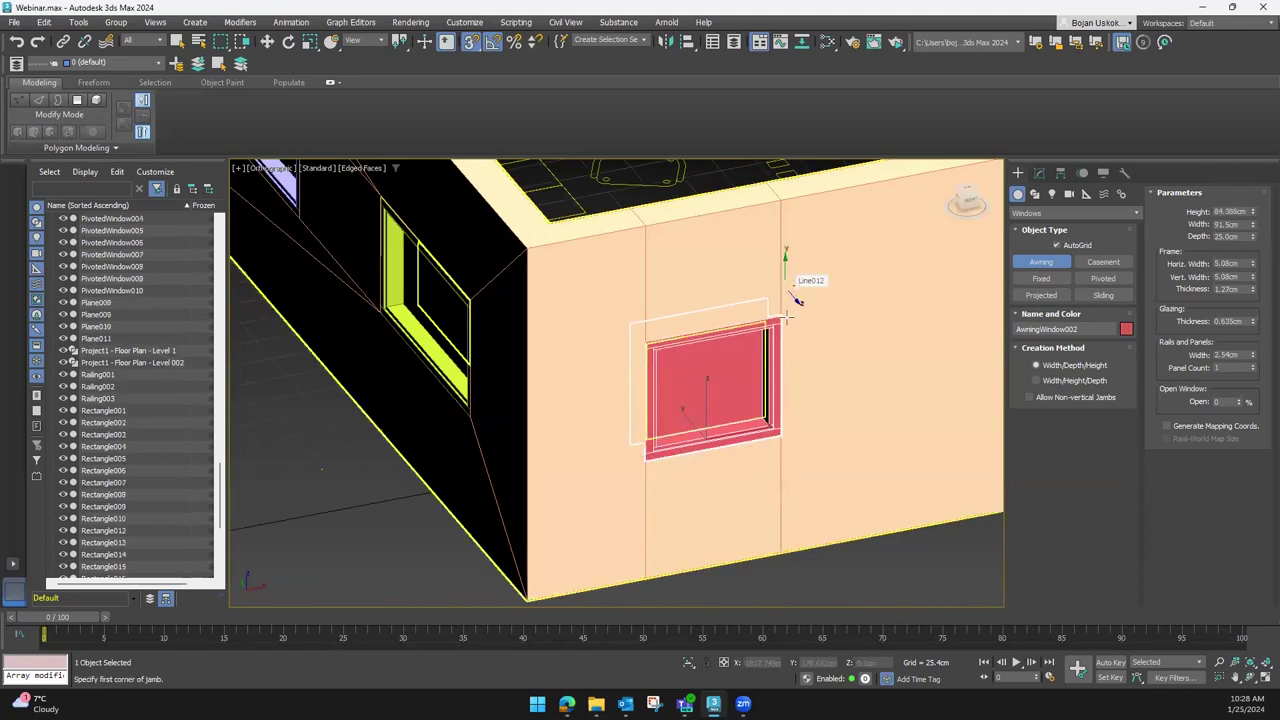
pyautogui.scroll(-2, 740, 440)
pyautogui.scroll(-3, 690, 460)
pyautogui.scroll(-2, 637, 474)
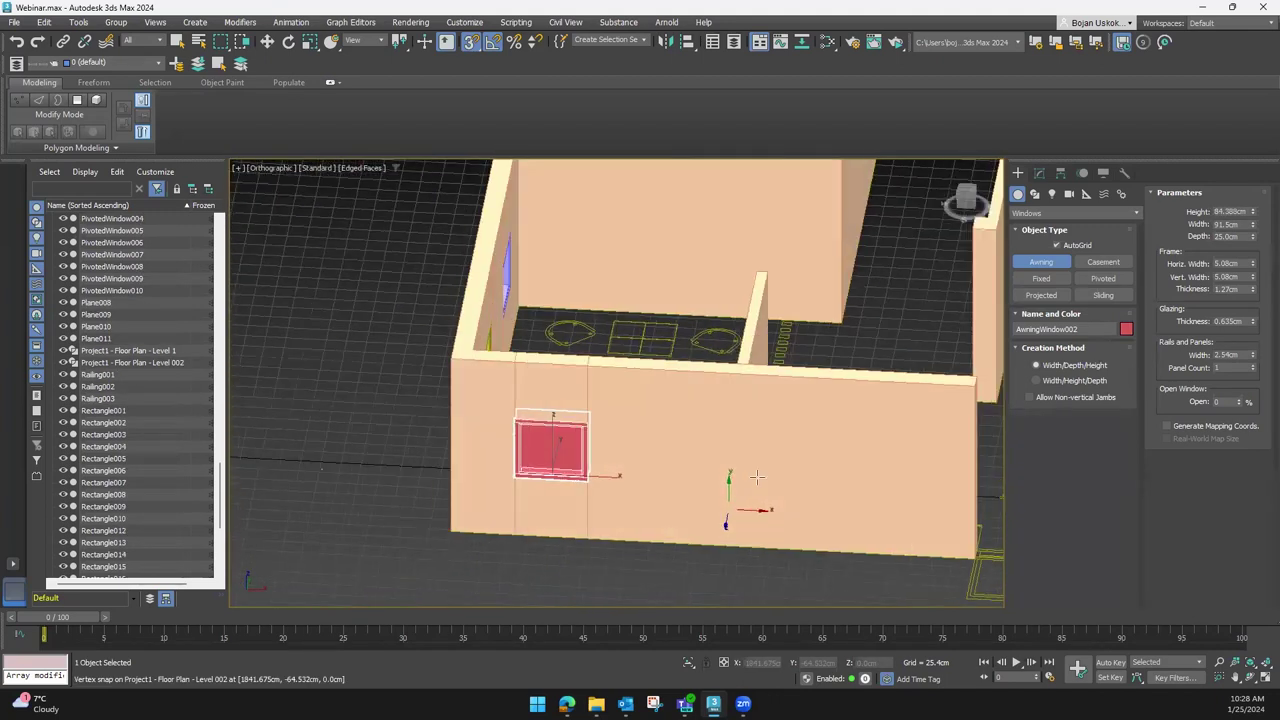
pyautogui.scroll(-2, 637, 470)
pyautogui.scroll(-2, 640, 460)
pyautogui.moveTo(662, 423)
pyautogui.mouseDown(button='middle')
pyautogui.moveTo(595, 410)
pyautogui.moveTo(1002, 181)
pyautogui.moveTo(712, 378)
pyautogui.moveTo(660, 456)
pyautogui.moveTo(651, 401)
pyautogui.moveTo(452, 465)
pyautogui.moveTo(551, 443)
pyautogui.moveTo(571, 403)
pyautogui.mouseUp(button='middle')
pyautogui.rightClick(712, 378)
pyautogui.scroll(5, 651, 401)
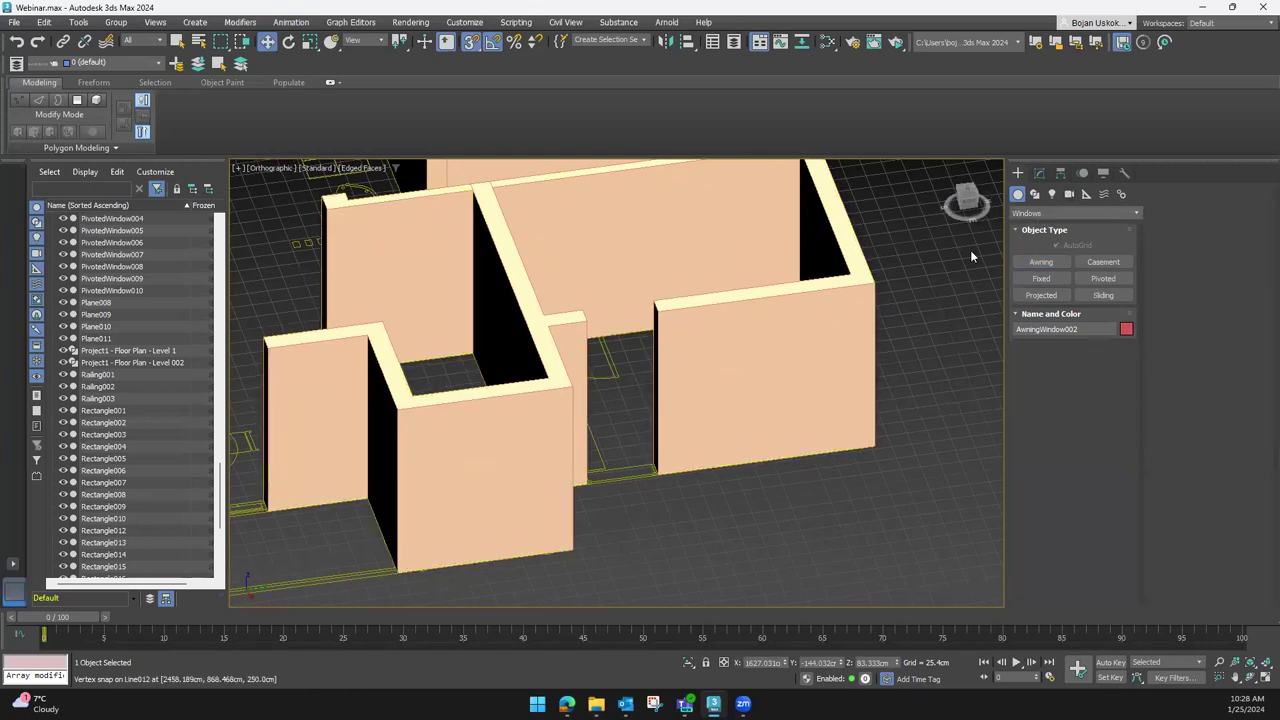
# Switch to the Doors category and show the see-through Line012 walls from the top view
pyautogui.click(1038, 215)
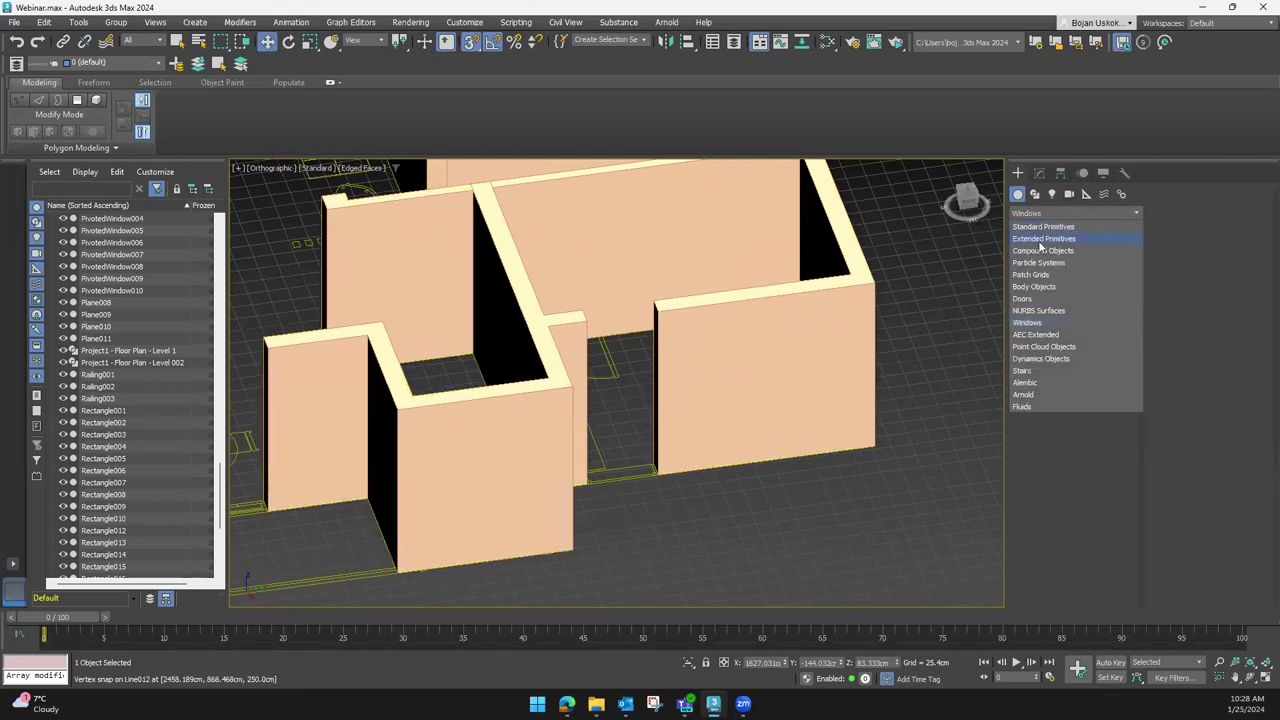
pyautogui.click(1036, 300)
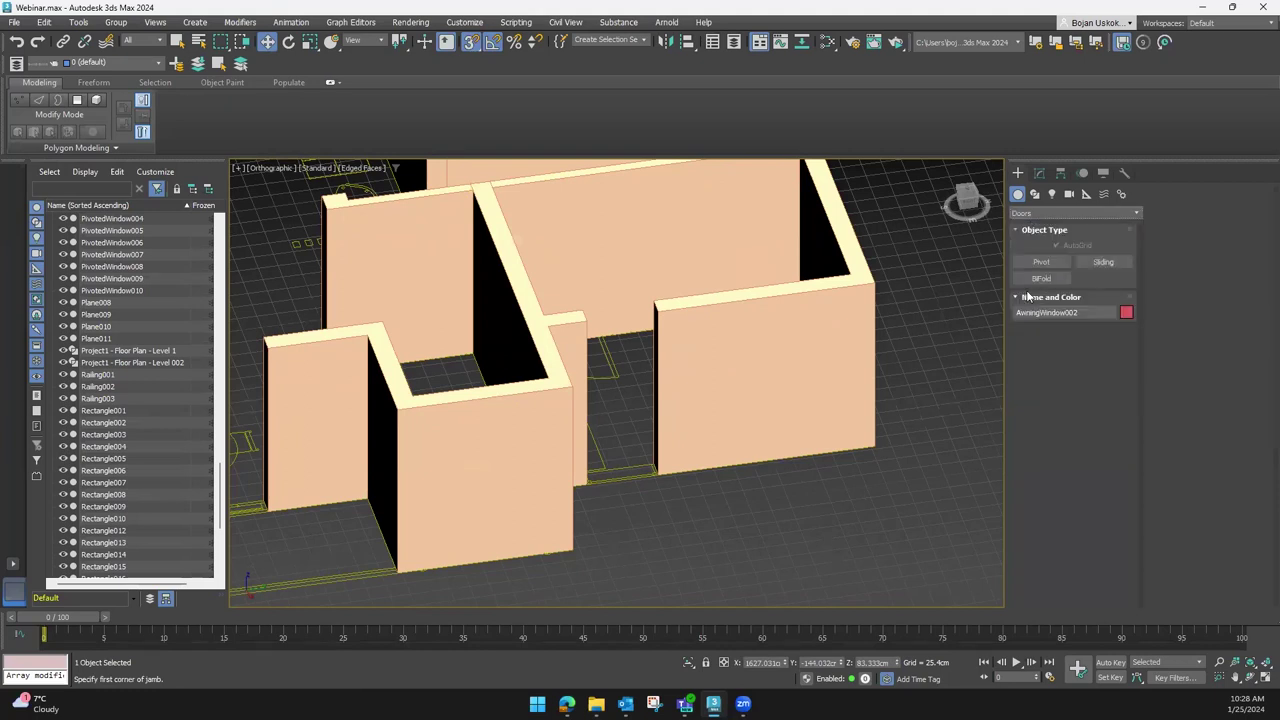
pyautogui.moveTo(620, 522); pyautogui.dragTo(700, 452, button='middle')
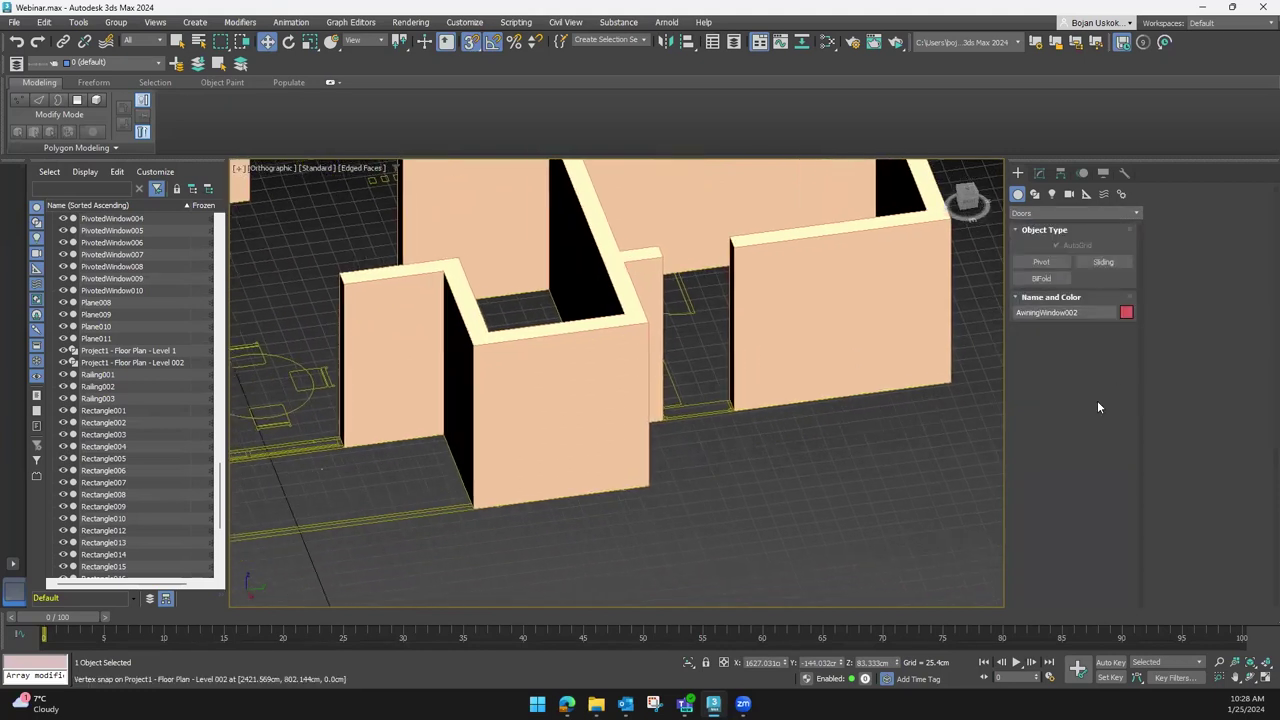
pyautogui.click(1064, 262)
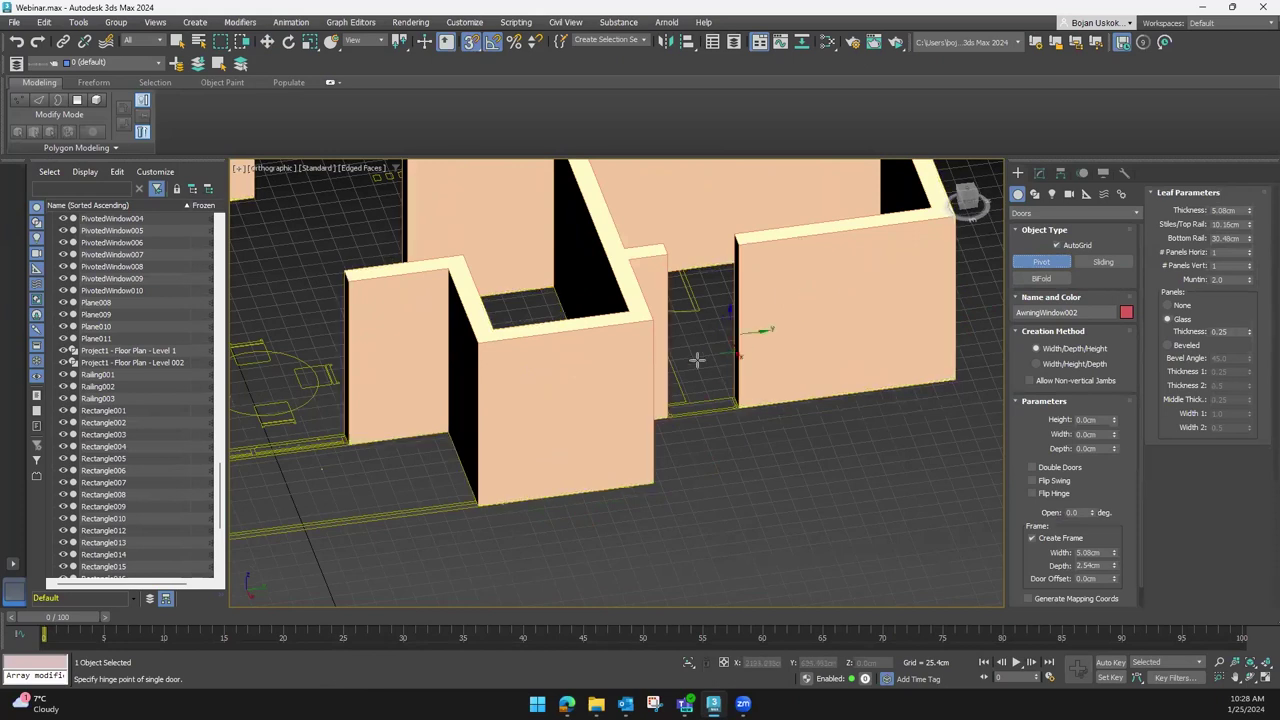
pyautogui.rightClick(636, 398)
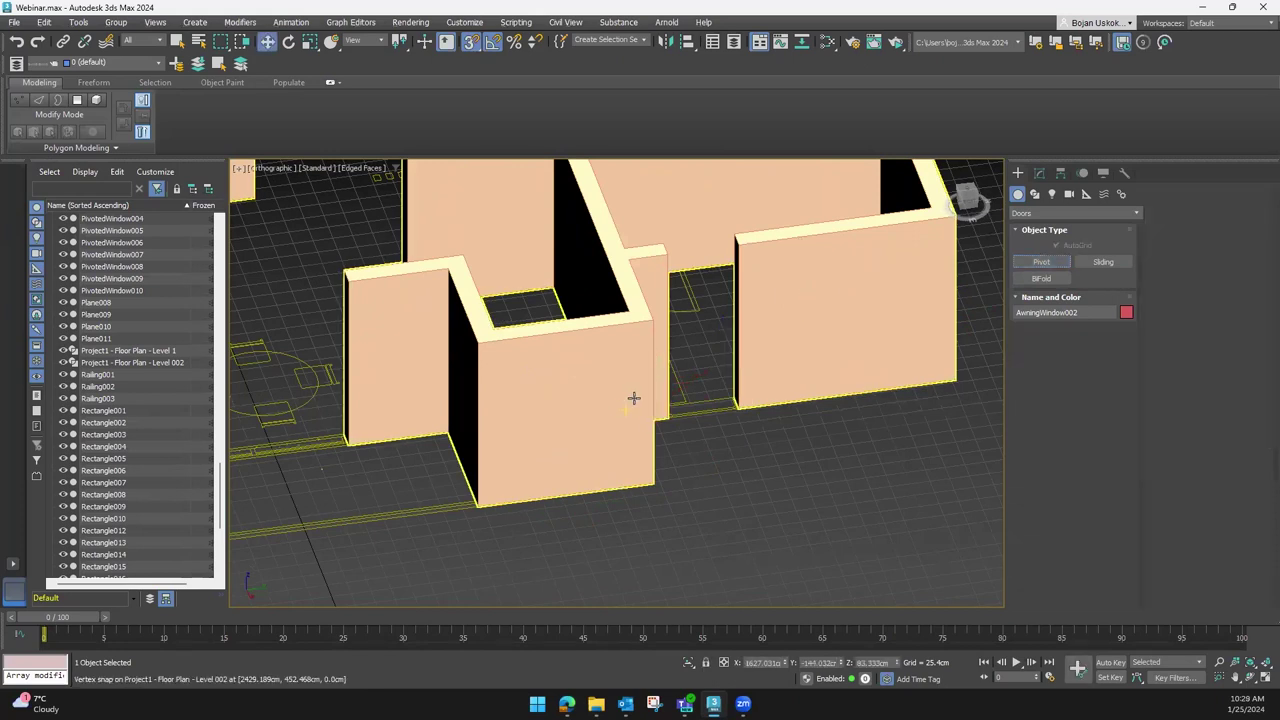
pyautogui.click(615, 401)
pyautogui.hotkey('alt', 'x')
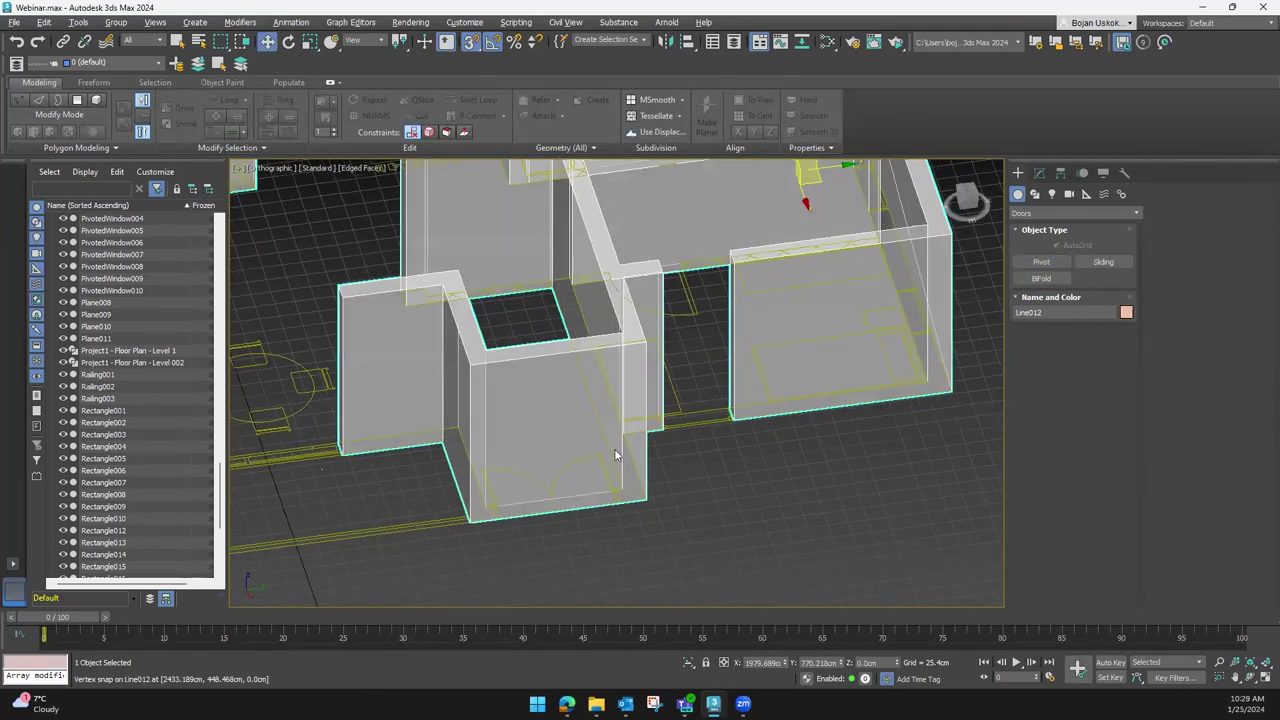
pyautogui.keyDown('alt'); pyautogui.moveTo(614, 448); pyautogui.dragTo(978, 195, button='middle'); pyautogui.keyUp('alt')
pyautogui.click(963, 198)
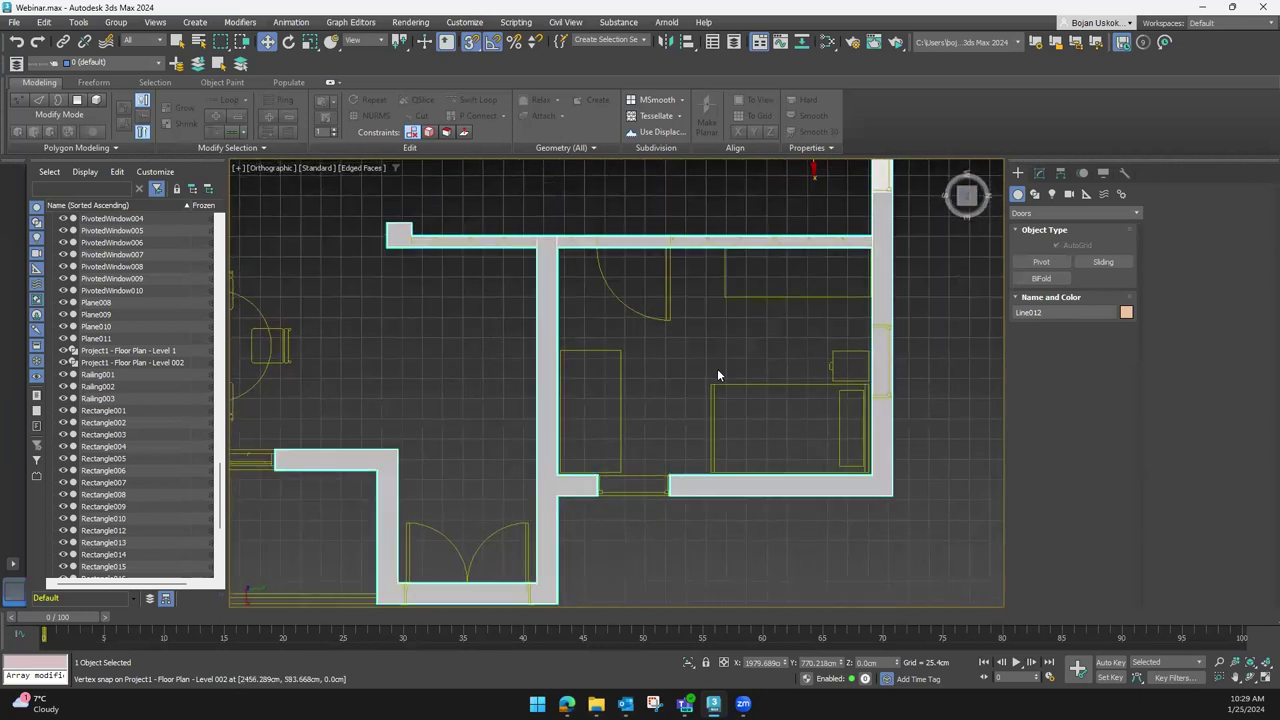
pyautogui.scroll(3, 717, 368)
# Draw PivotDoor005 157.48 cm wide, 25 cm deep across the front doorway, then show its Modify parameters
pyautogui.click(1041, 261)
pyautogui.scroll(2, 497, 452)
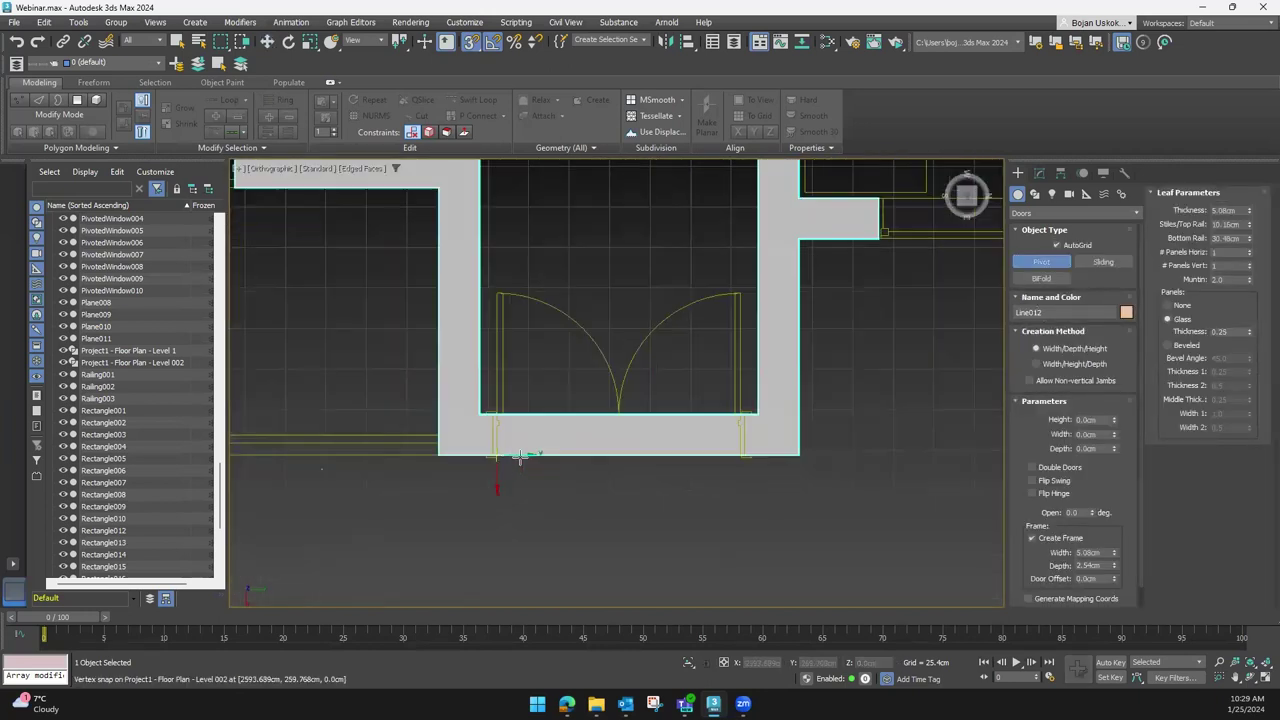
pyautogui.scroll(3, 492, 452)
pyautogui.moveTo(465, 452); pyautogui.dragTo(970, 455)
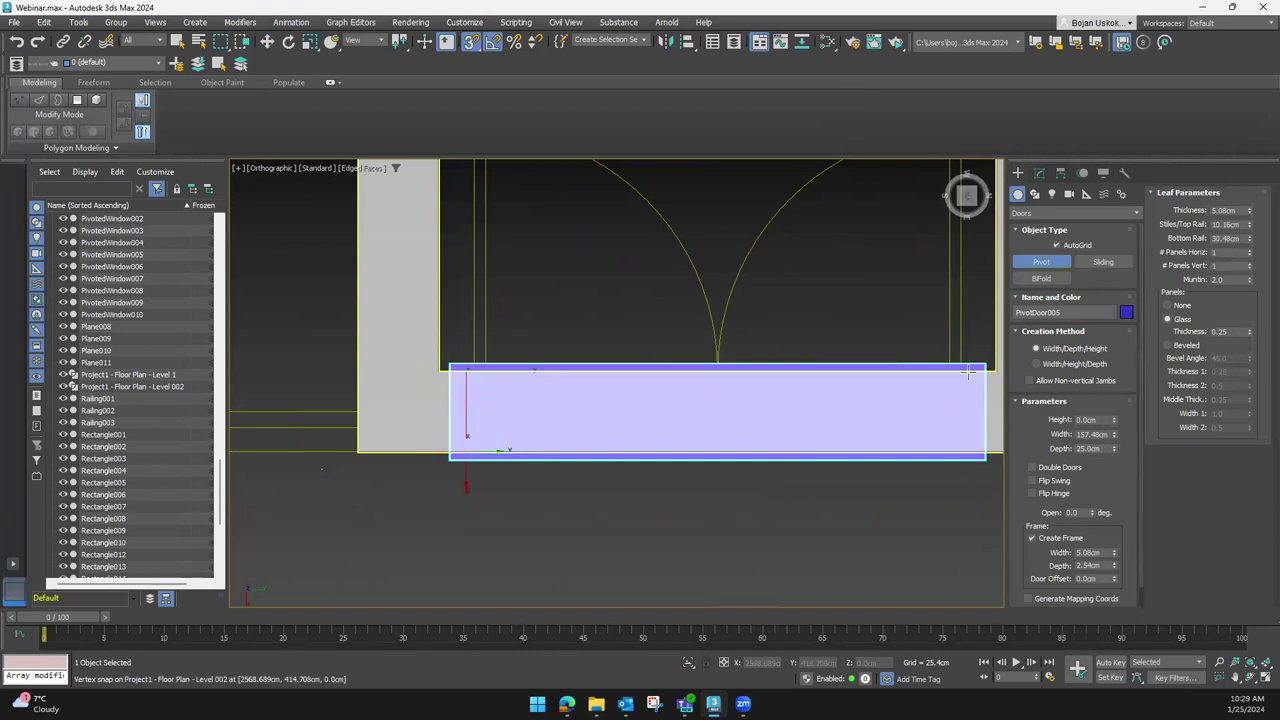
pyautogui.click(968, 372)
pyautogui.keyDown('alt'); pyautogui.moveTo(826, 437); pyautogui.dragTo(831, 391, button='middle'); pyautogui.keyUp('alt')
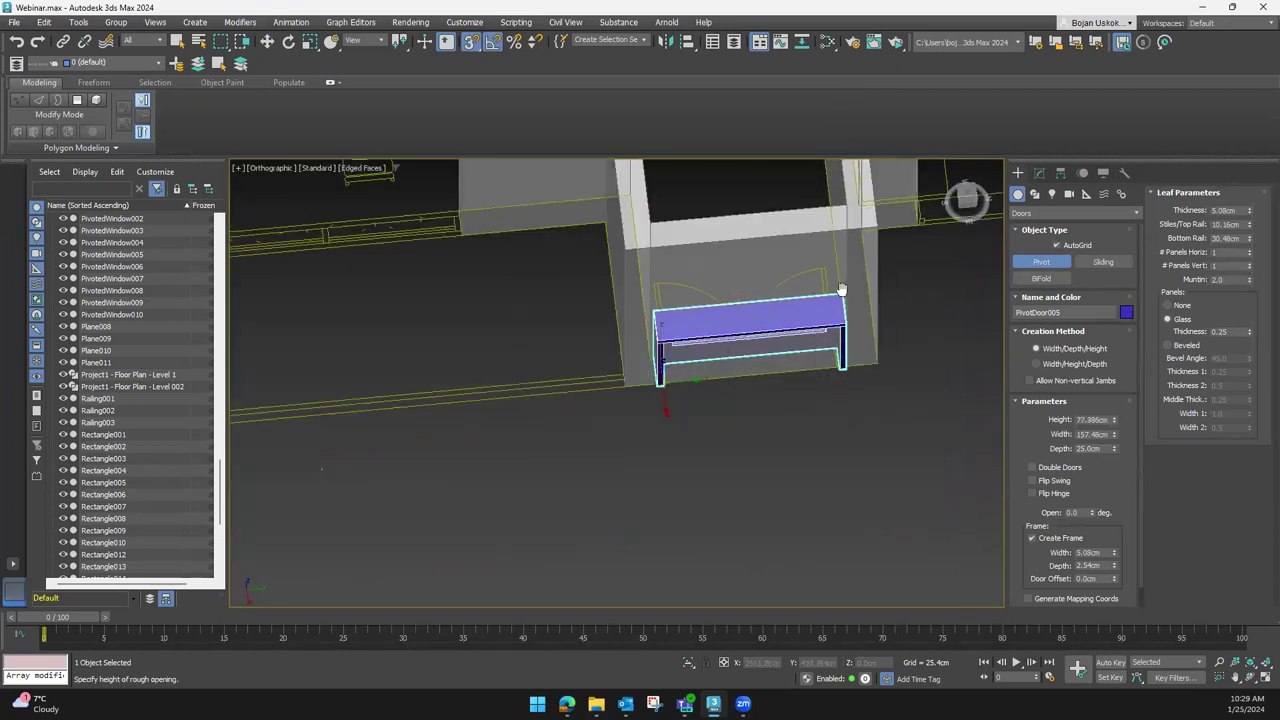
pyautogui.keyDown('alt'); pyautogui.moveTo(841, 289); pyautogui.dragTo(805, 302, button='middle'); pyautogui.keyUp('alt')
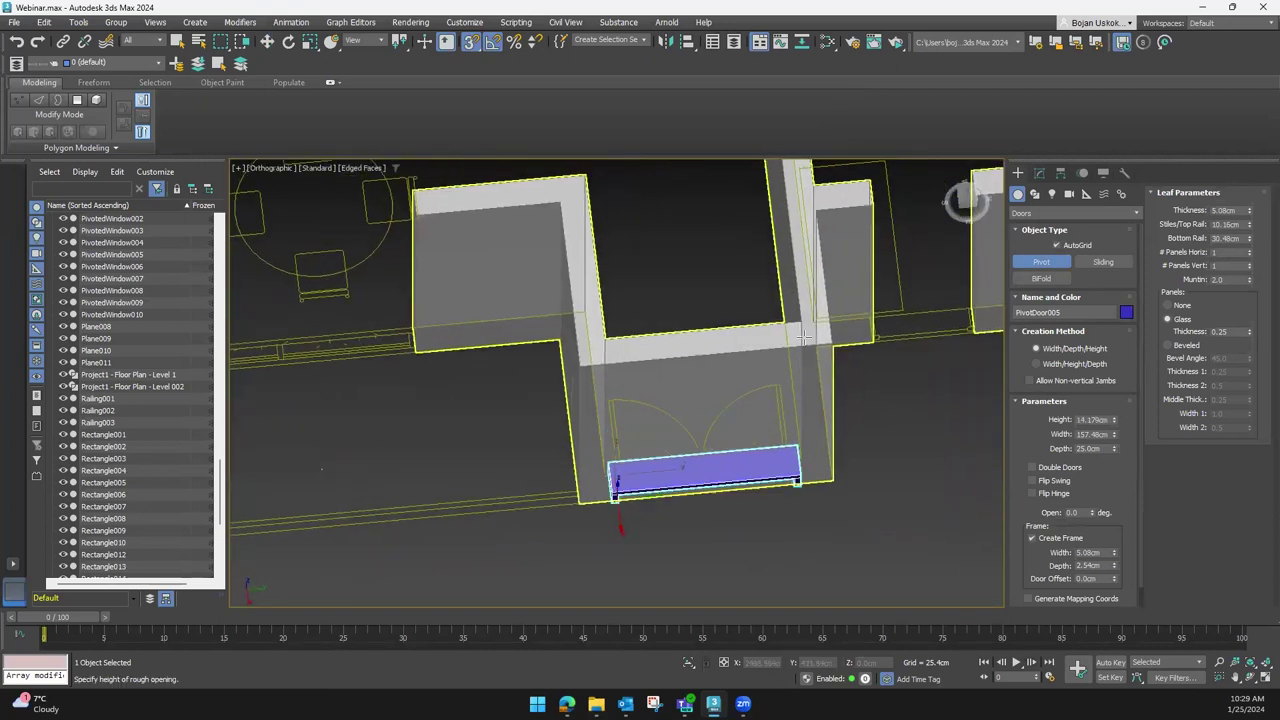
pyautogui.click(749, 200)
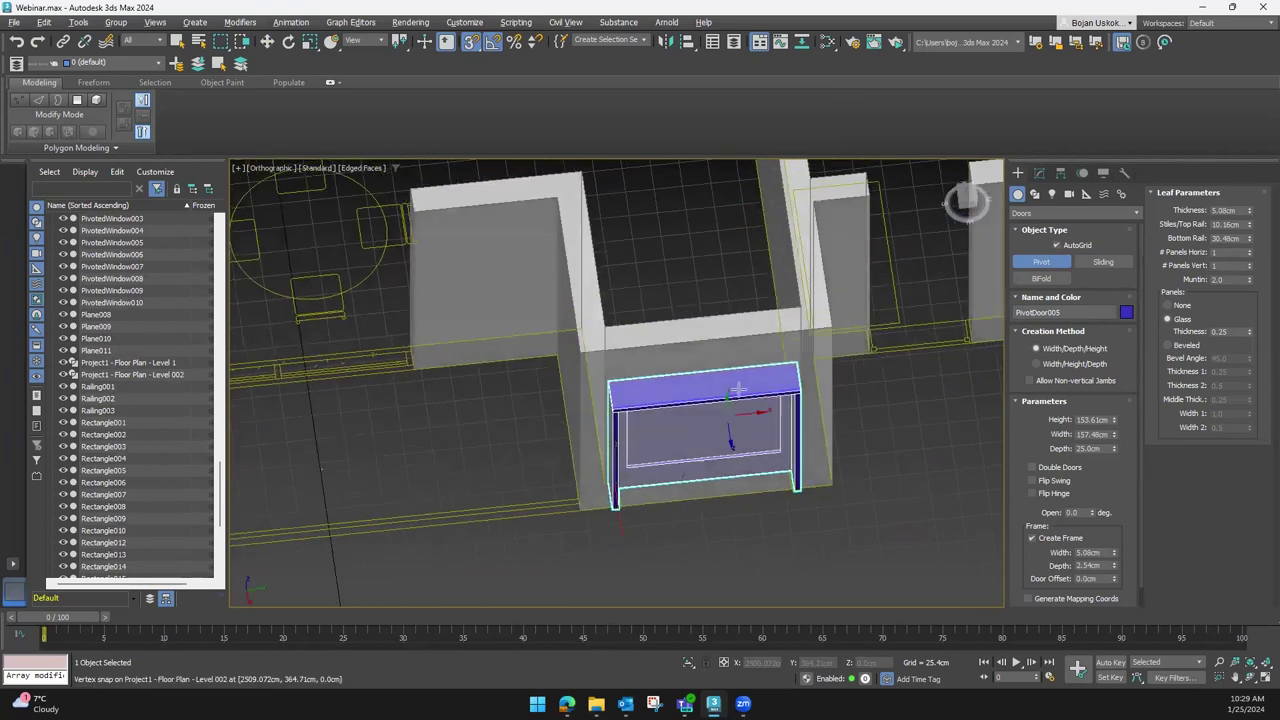
pyautogui.keyDown('alt'); pyautogui.moveTo(738, 388); pyautogui.dragTo(727, 351, button='middle'); pyautogui.keyUp('alt')
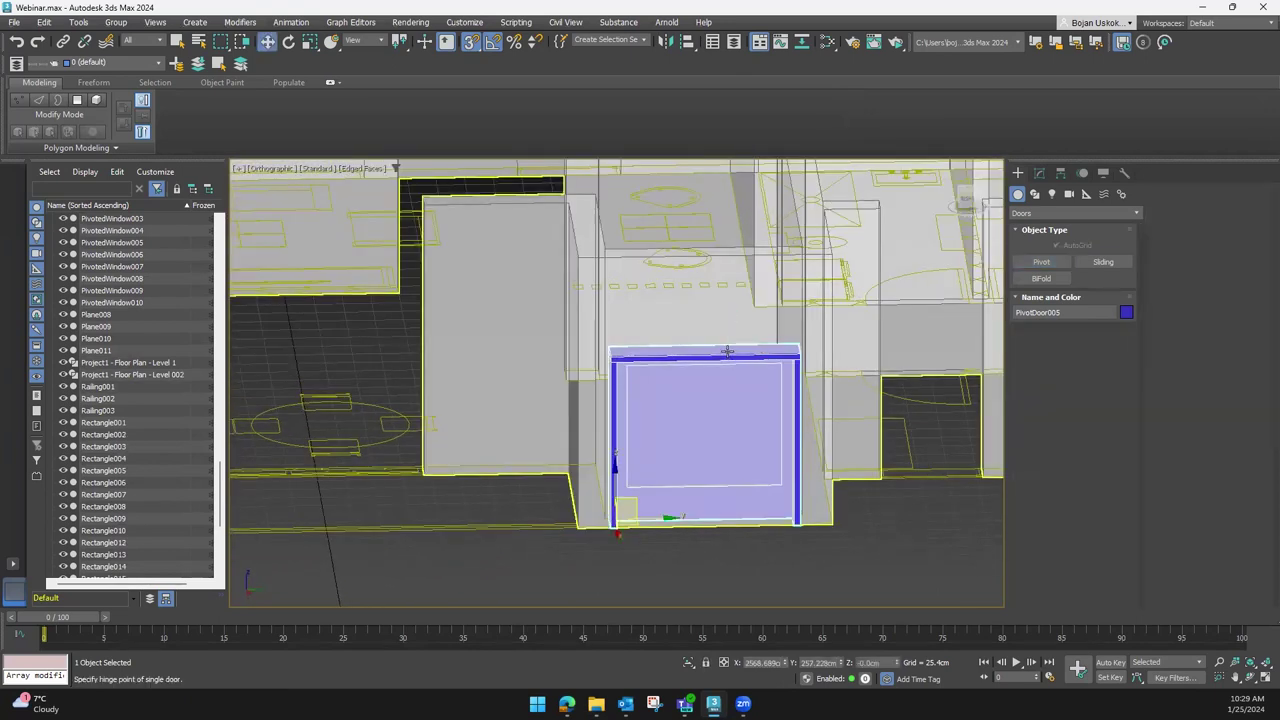
pyautogui.scroll(-3, 727, 351)
pyautogui.keyDown('alt'); pyautogui.moveTo(723, 400); pyautogui.dragTo(706, 420, button='middle'); pyautogui.keyUp('alt')
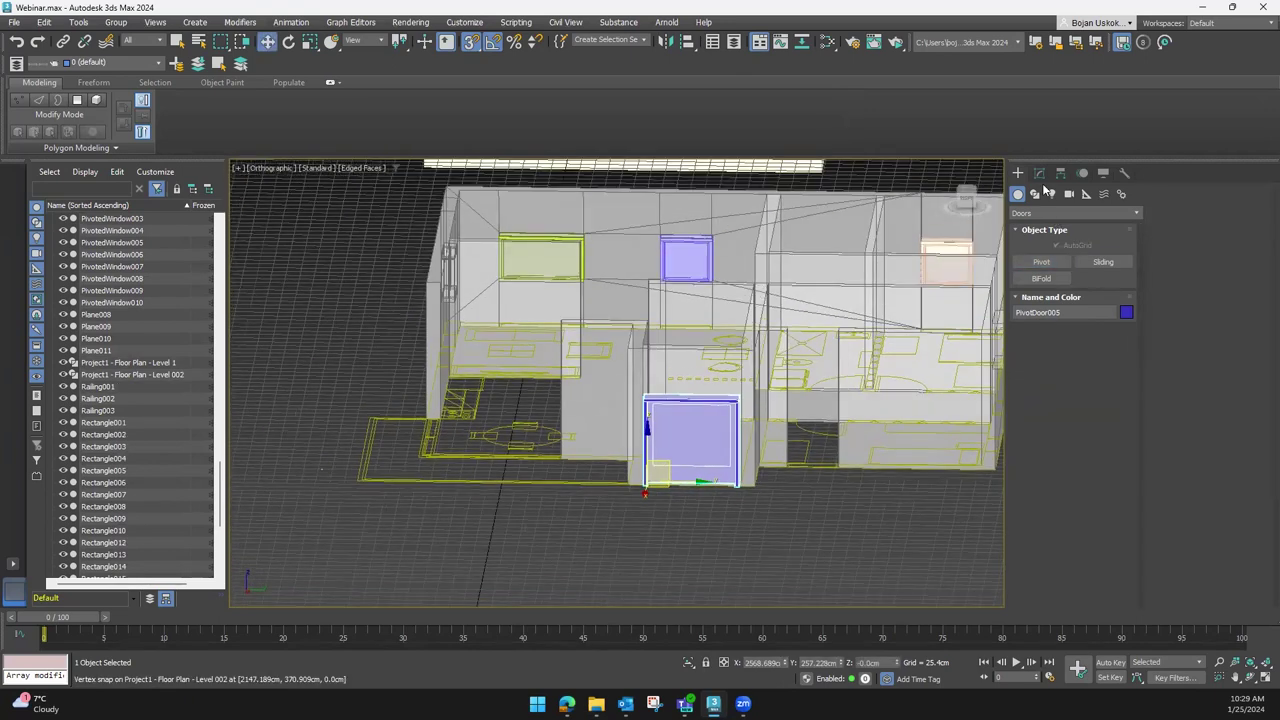
pyautogui.click(1039, 173)
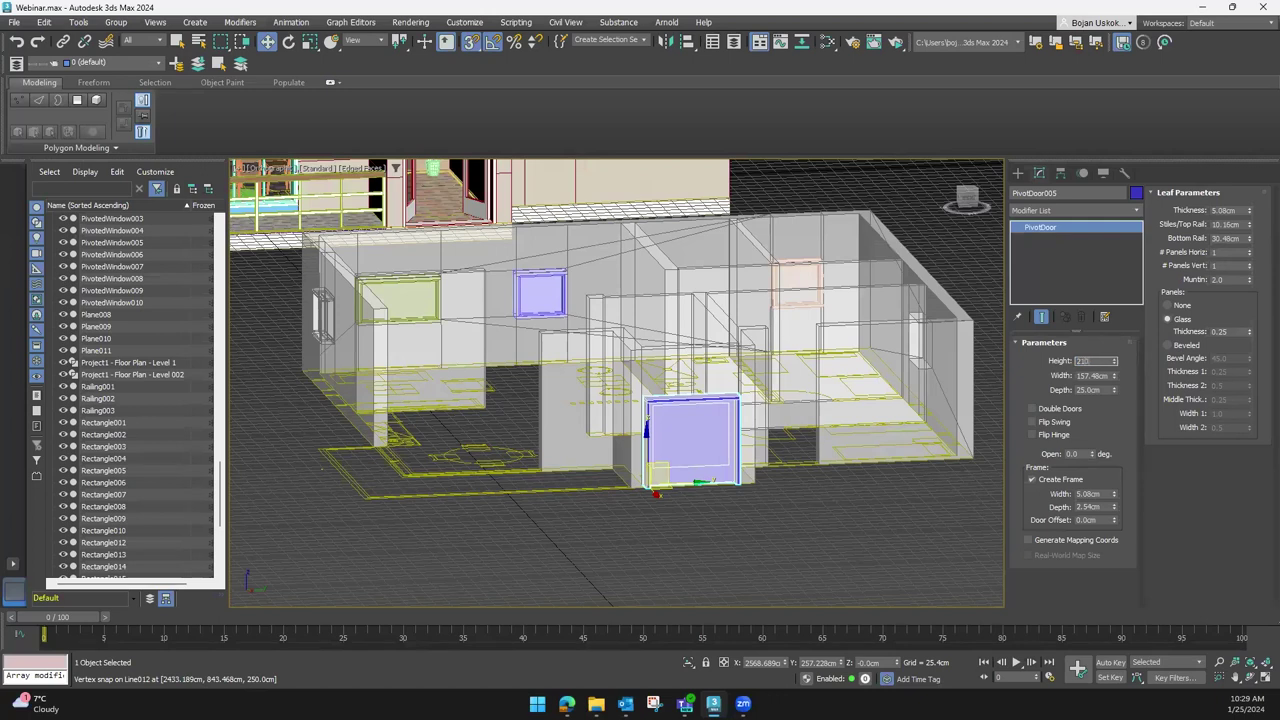
# Set the pivot door's Height to 210 cm
pyautogui.press('Return')
pyautogui.keyDown('alt'); pyautogui.moveTo(695, 500); pyautogui.dragTo(696, 482, button='middle'); pyautogui.keyUp('alt')
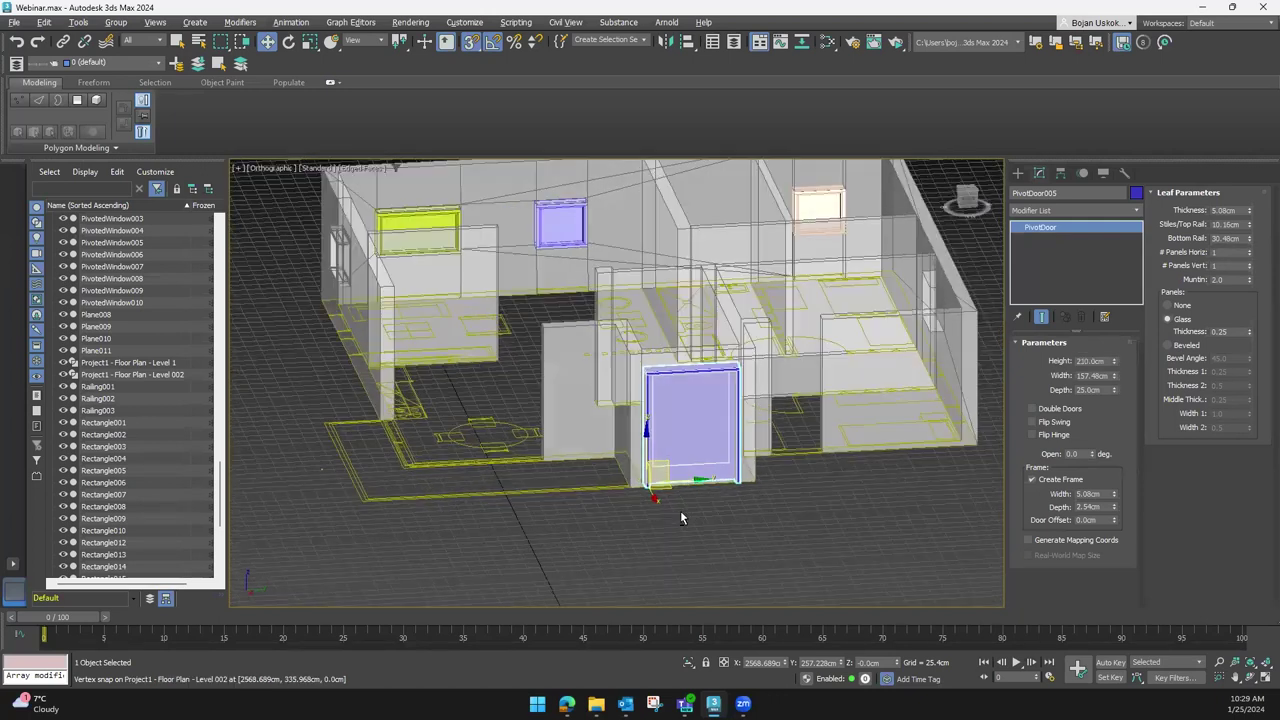
pyautogui.moveTo(980, 190); pyautogui.dragTo(657, 420)
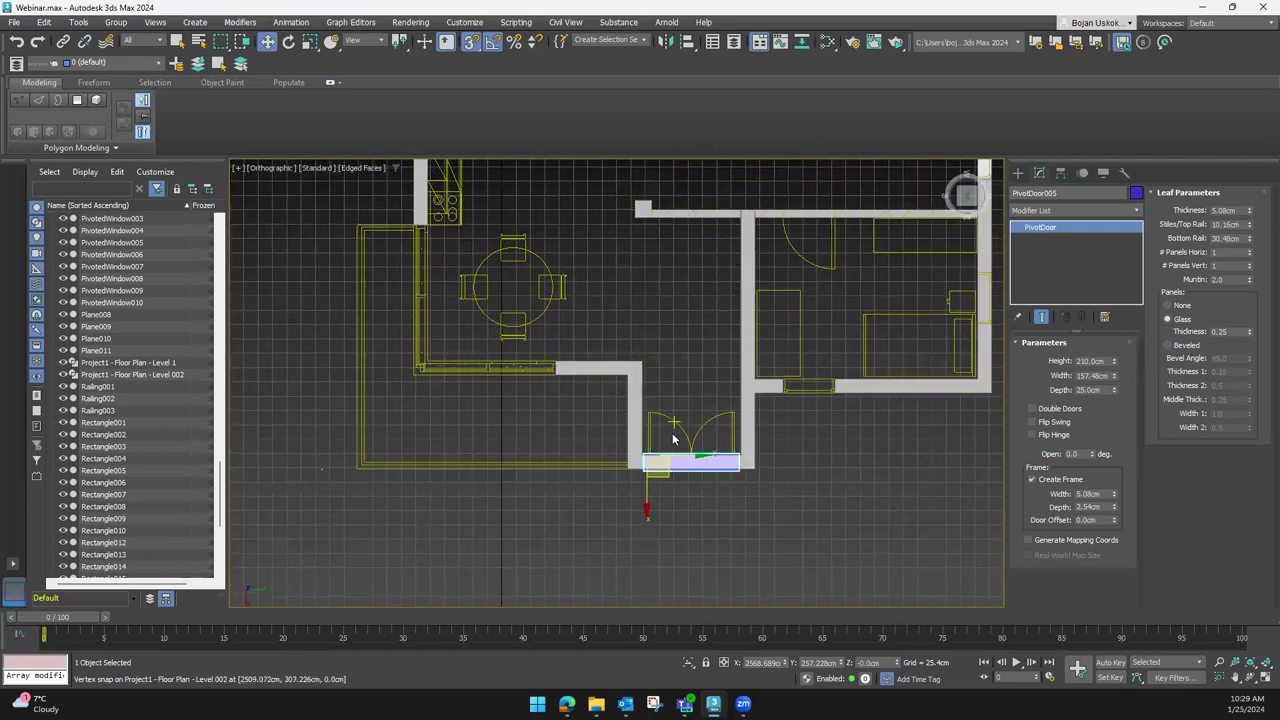
pyautogui.scroll(3, 673, 438)
pyautogui.scroll(2, 645, 436)
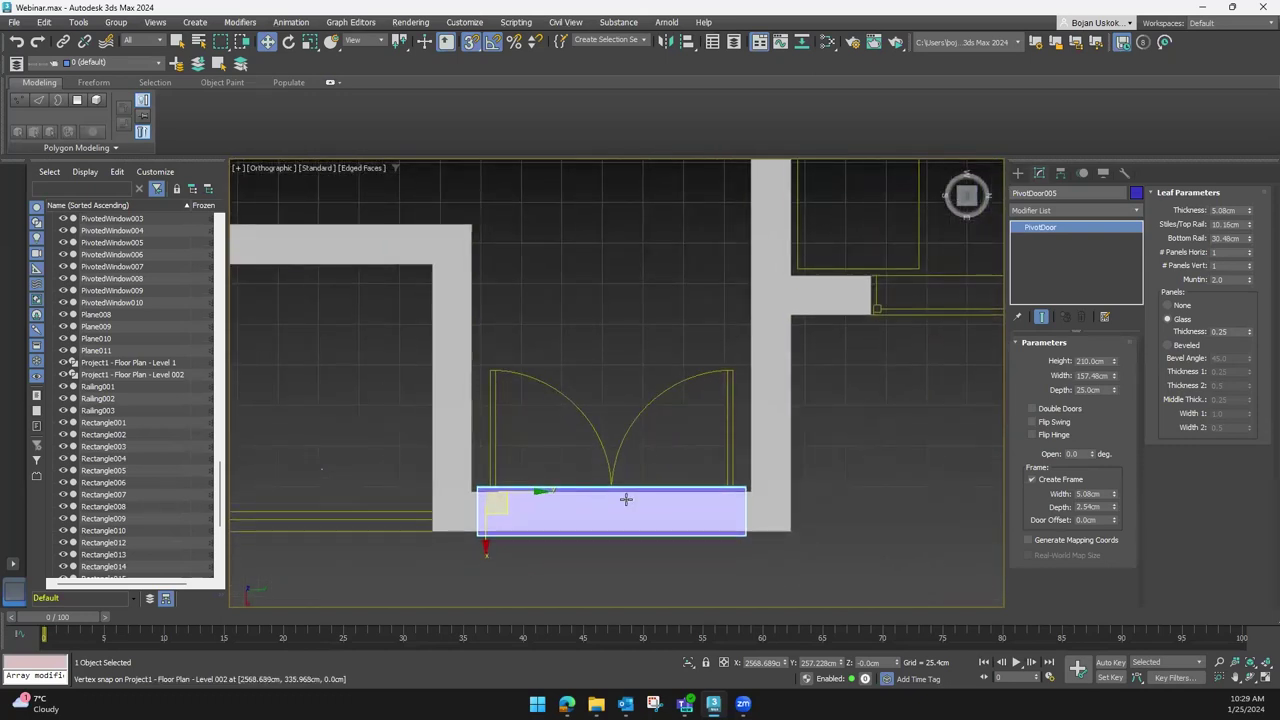
pyautogui.keyDown('alt'); pyautogui.moveTo(625, 498); pyautogui.dragTo(869, 437, button='middle'); pyautogui.keyUp('alt')
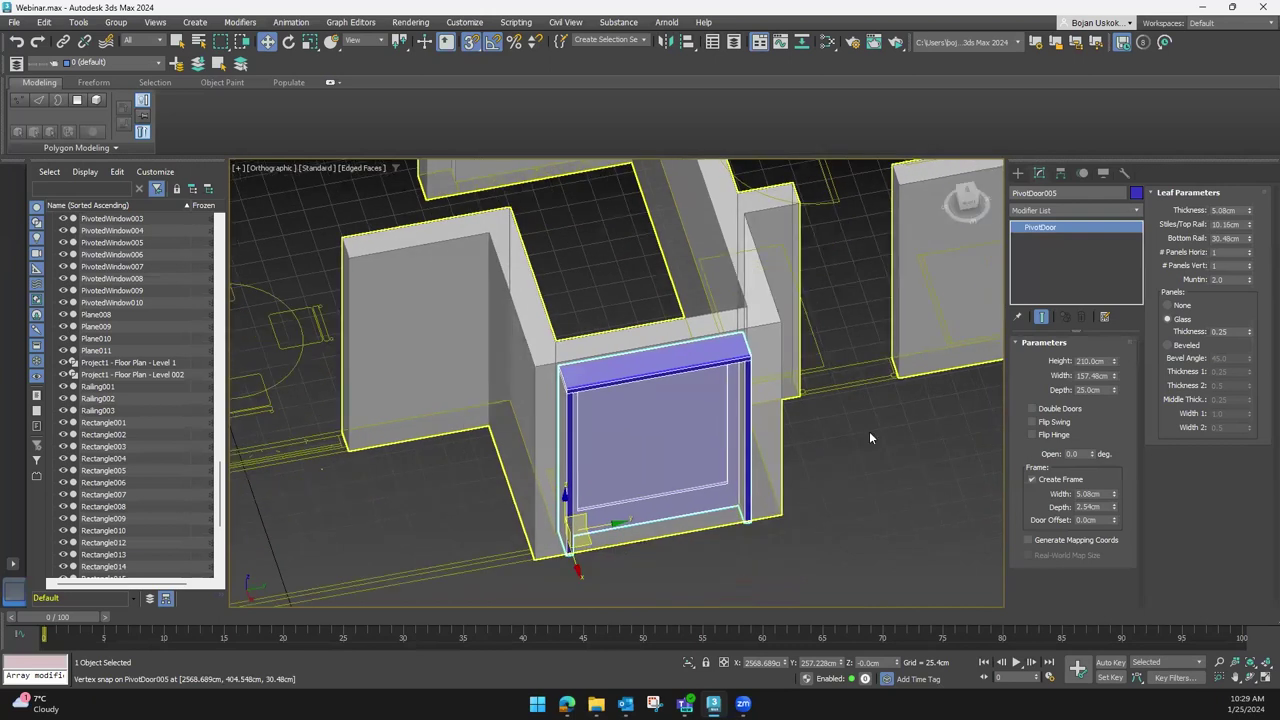
# Turn on Double Doors and leave Flip Swing off
pyautogui.click(1032, 408)
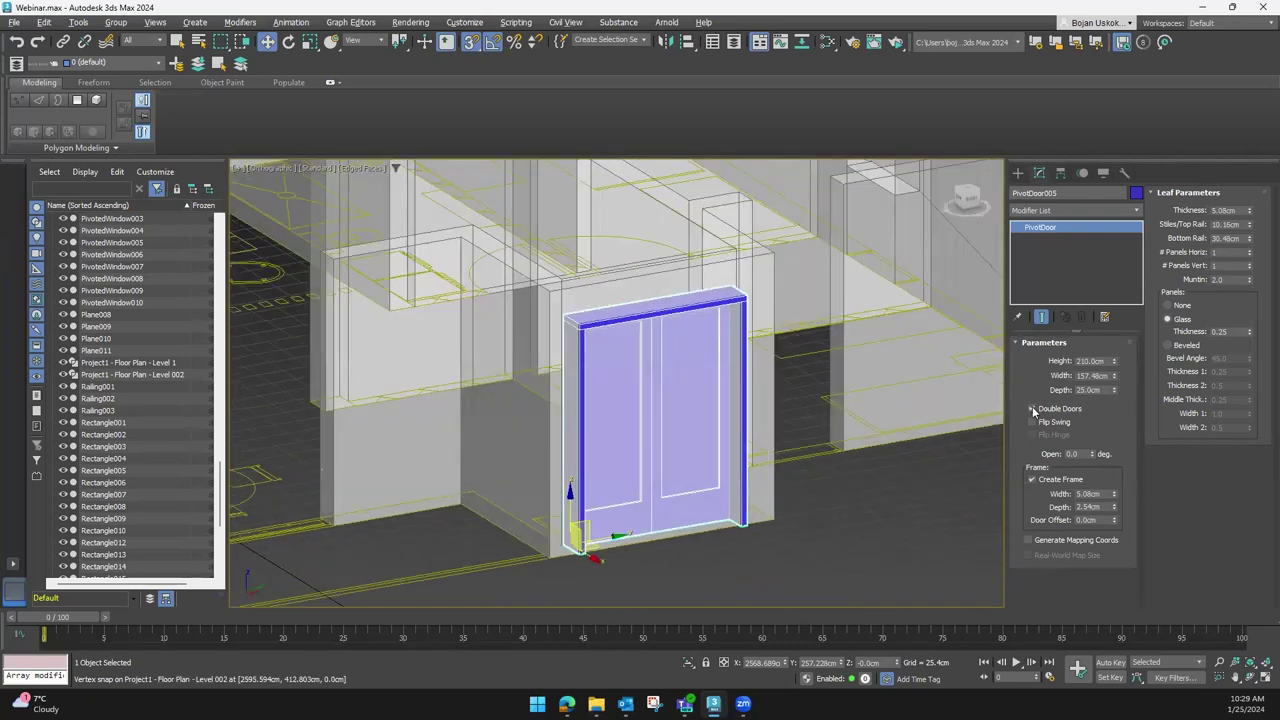
pyautogui.click(1032, 408)
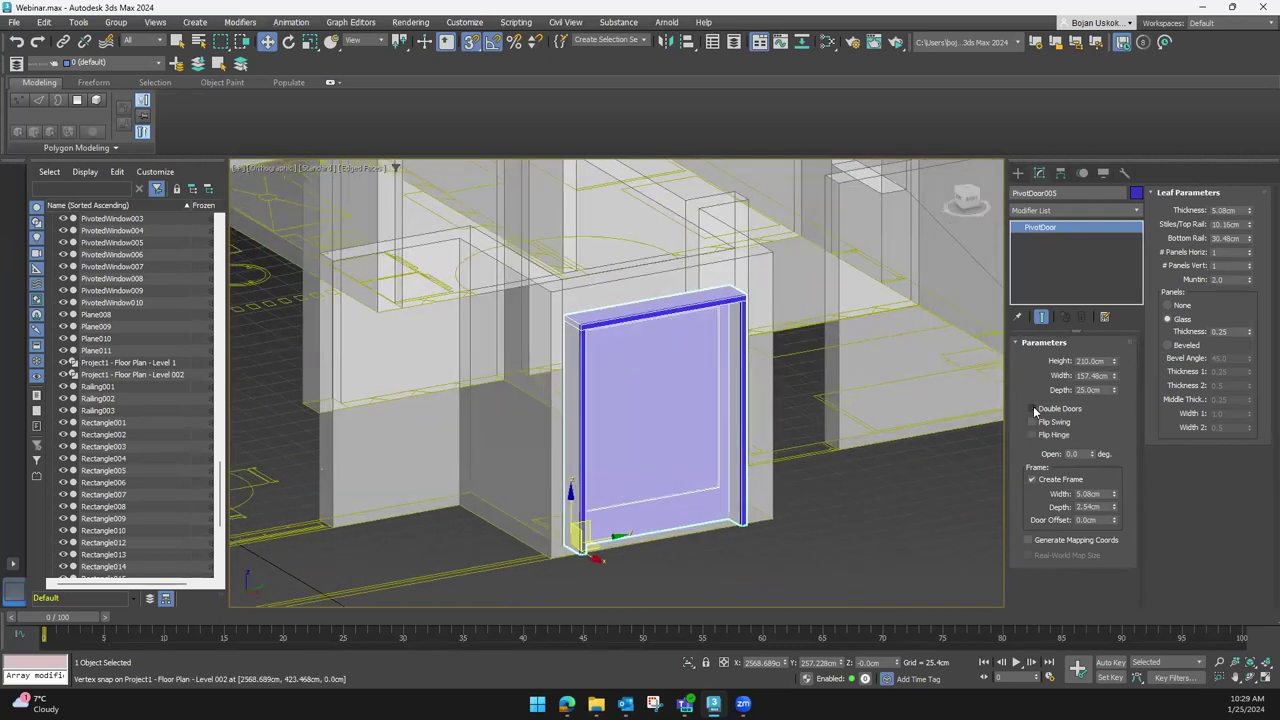
pyautogui.click(1032, 408)
pyautogui.click(1032, 422)
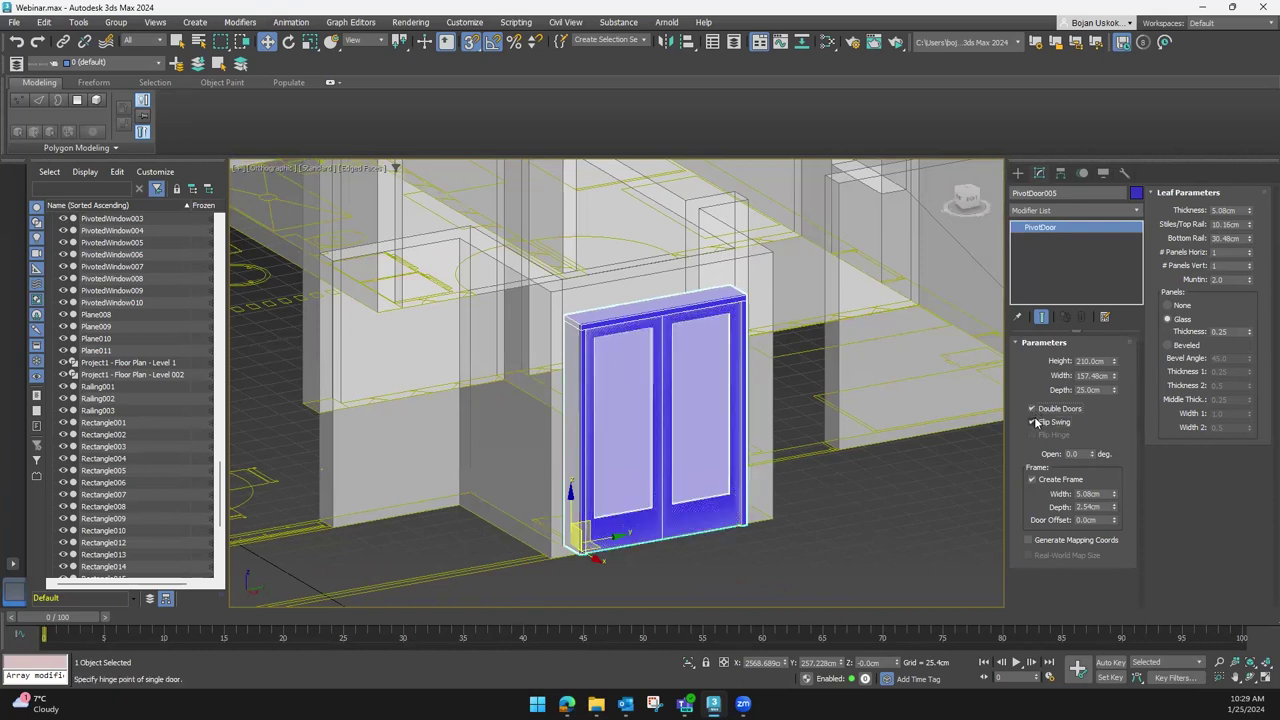
pyautogui.click(1032, 422)
pyautogui.click(1032, 422)
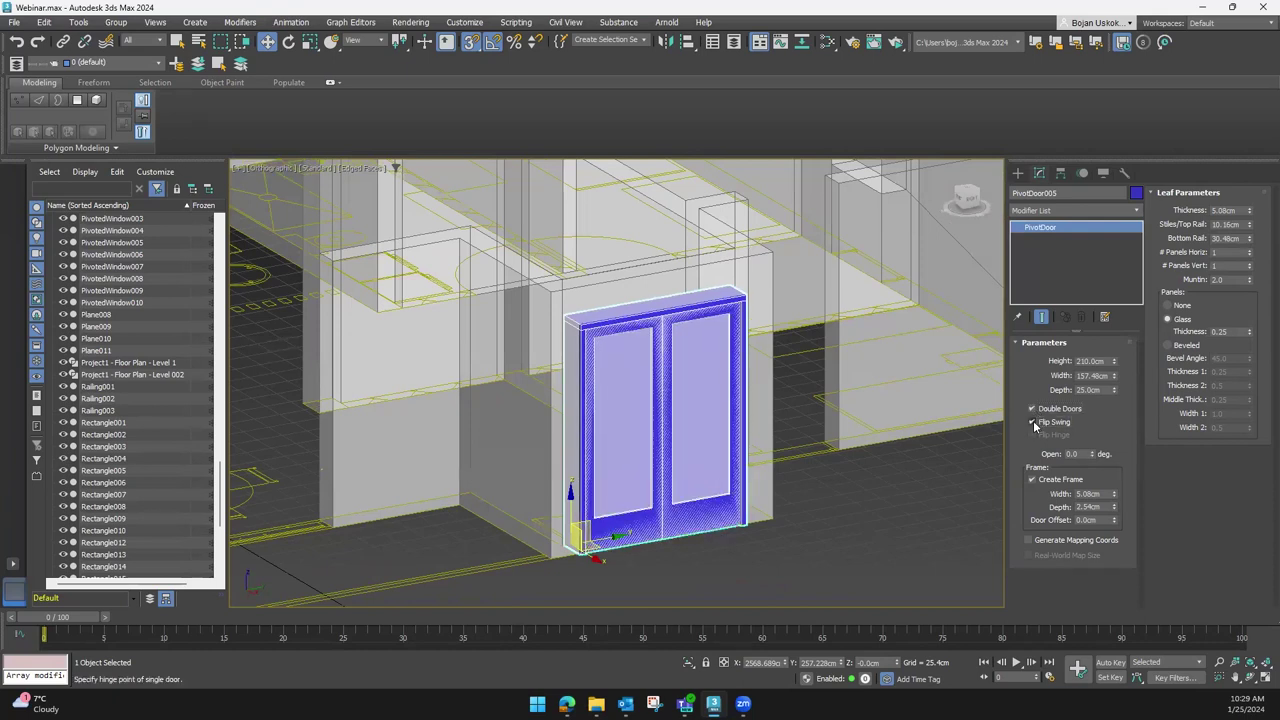
pyautogui.click(1032, 422)
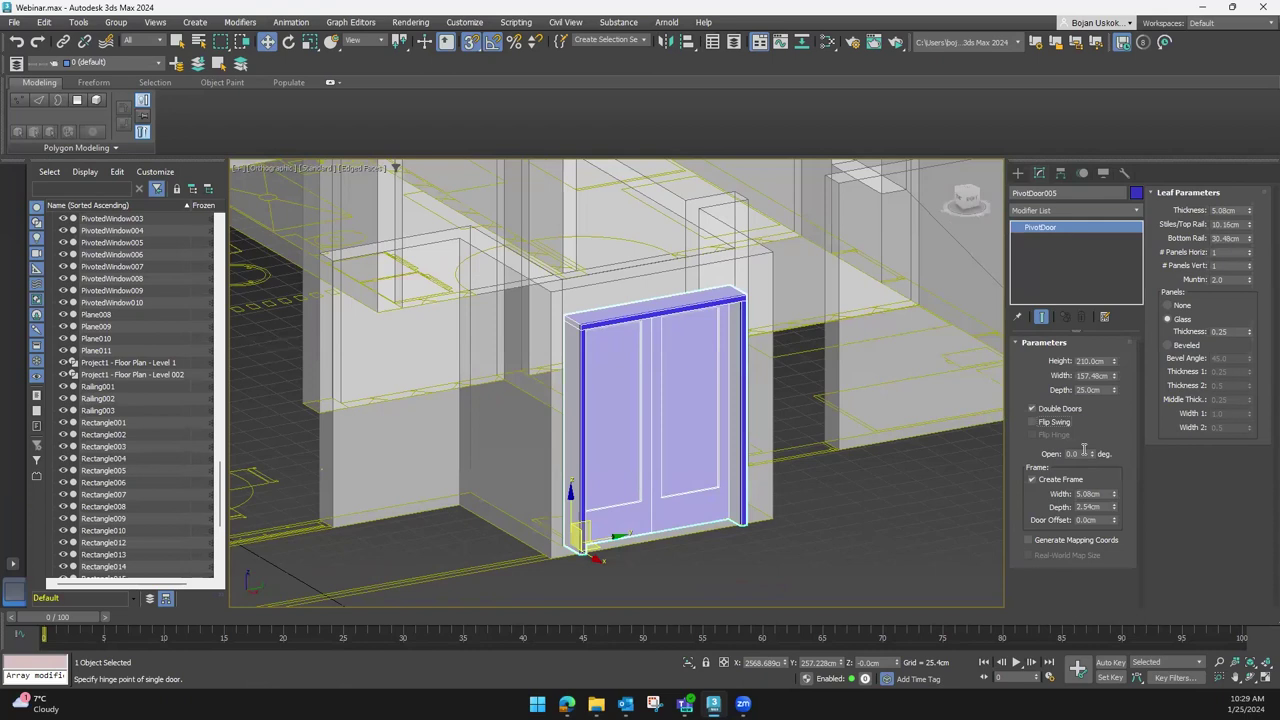
# Swing the door leaves open to 52 degrees
pyautogui.moveTo(1092, 452); pyautogui.dragTo(1092, 400)
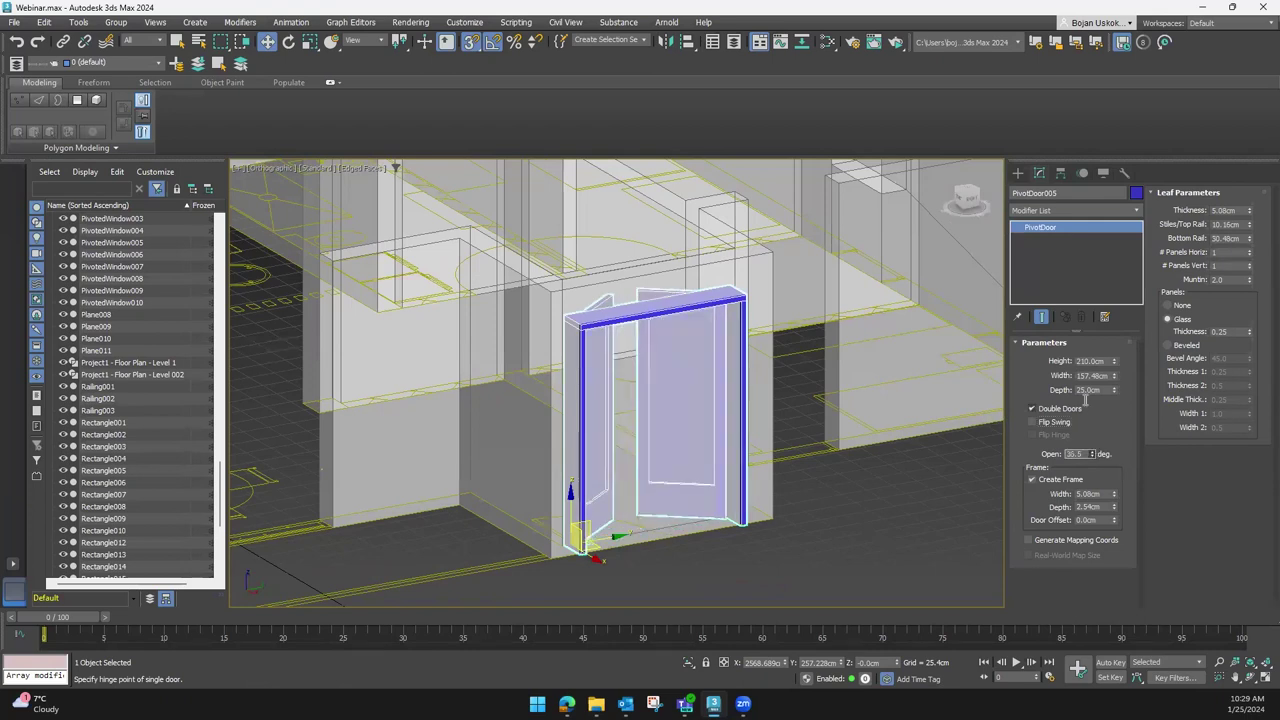
pyautogui.moveTo(824, 406)
pyautogui.keyDown('alt'); pyautogui.mouseDown(button='middle')
pyautogui.moveTo(598, 456)
pyautogui.moveTo(755, 435)
pyautogui.moveTo(791, 414)
pyautogui.moveTo(768, 403)
pyautogui.moveTo(728, 430)
pyautogui.moveTo(749, 443)
pyautogui.moveTo(680, 466)
pyautogui.moveTo(720, 466)
pyautogui.moveTo(671, 400)
pyautogui.moveTo(660, 403)
pyautogui.moveTo(680, 427)
pyautogui.moveTo(519, 438)
pyautogui.moveTo(581, 473)
pyautogui.moveTo(777, 411)
pyautogui.moveTo(800, 390)
pyautogui.moveTo(666, 389)
pyautogui.moveTo(663, 377)
pyautogui.moveTo(657, 411)
pyautogui.moveTo(738, 322)
pyautogui.moveTo(736, 430)
pyautogui.moveTo(724, 402)
pyautogui.moveTo(820, 294)
pyautogui.moveTo(660, 380)
pyautogui.moveTo(740, 466)
pyautogui.moveTo(570, 383)
pyautogui.moveTo(588, 368)
pyautogui.moveTo(571, 354)
pyautogui.moveTo(557, 394)
pyautogui.moveTo(626, 307)
pyautogui.mouseUp(button='middle'); pyautogui.keyUp('alt')
pyautogui.scroll(5, 519, 438)
pyautogui.scroll(-5, 581, 473)
# Select Line012, show the walls solid, and go to Edge sub-object level
pyautogui.click(736, 430)
pyautogui.hotkey('alt', 'x')
pyautogui.scroll(3, 590, 366)
pyautogui.scroll(4, 596, 362)
pyautogui.scroll(3, 602, 357)
pyautogui.scroll(-5, 602, 357)
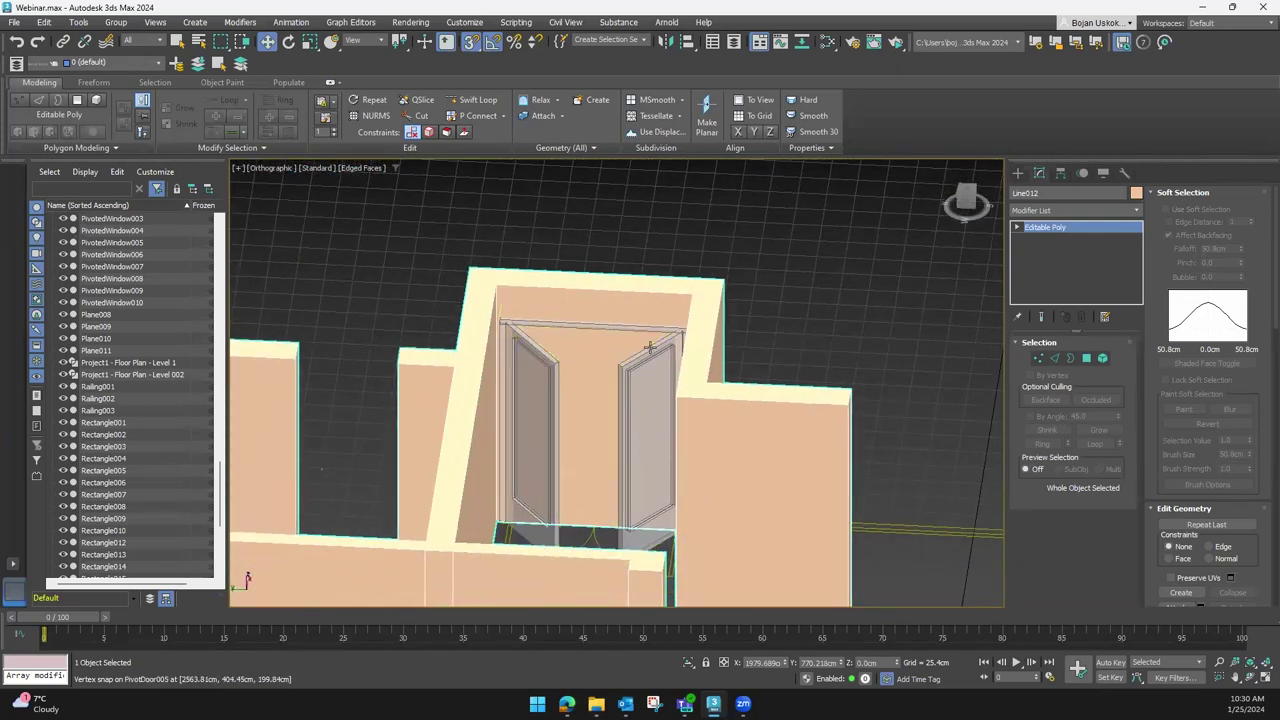
pyautogui.click(1045, 227)
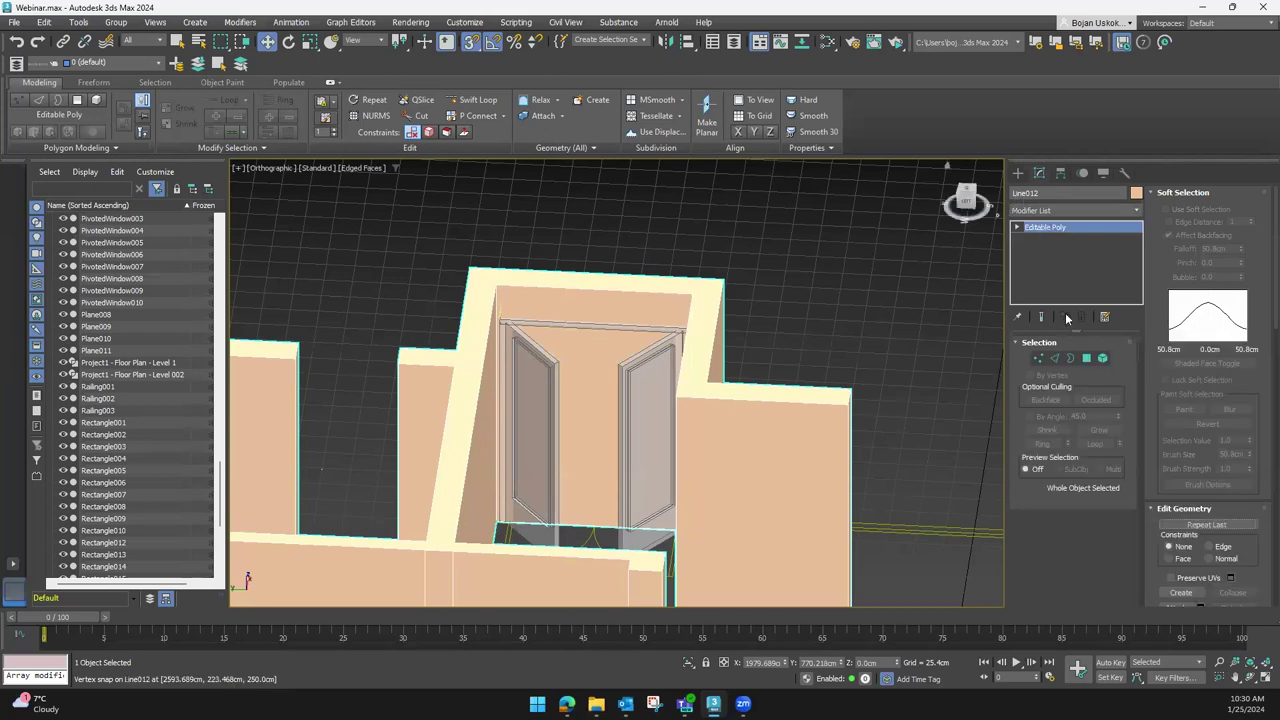
pyautogui.click(1060, 359)
# Select the doorway's top and bottom edges and preview connecting edges between them
pyautogui.click(623, 287)
pyautogui.moveTo(626, 295)
pyautogui.keyDown('alt'); pyautogui.mouseDown(button='middle')
pyautogui.moveTo(614, 426)
pyautogui.moveTo(588, 468)
pyautogui.mouseUp(button='middle'); pyautogui.keyUp('alt')
pyautogui.keyDown('ctrl'); pyautogui.click(594, 498); pyautogui.keyUp('ctrl')
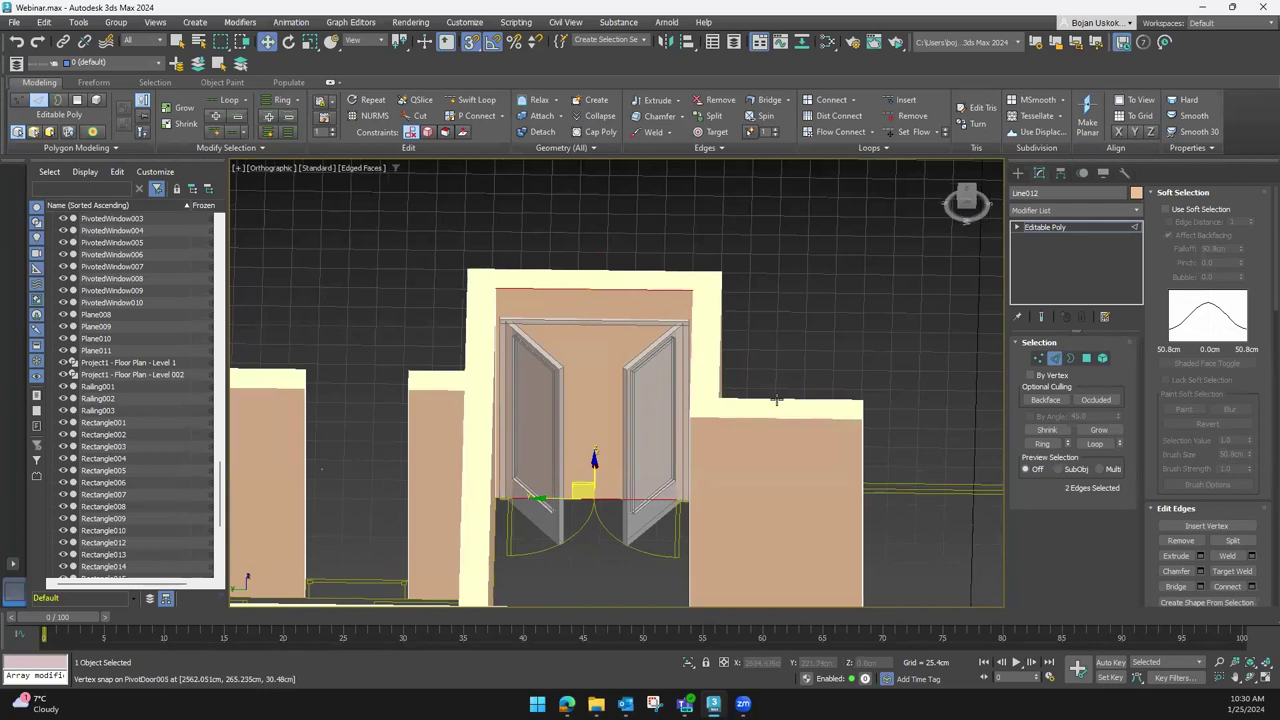
pyautogui.moveTo(627, 450); pyautogui.dragTo(634, 418, button='middle')
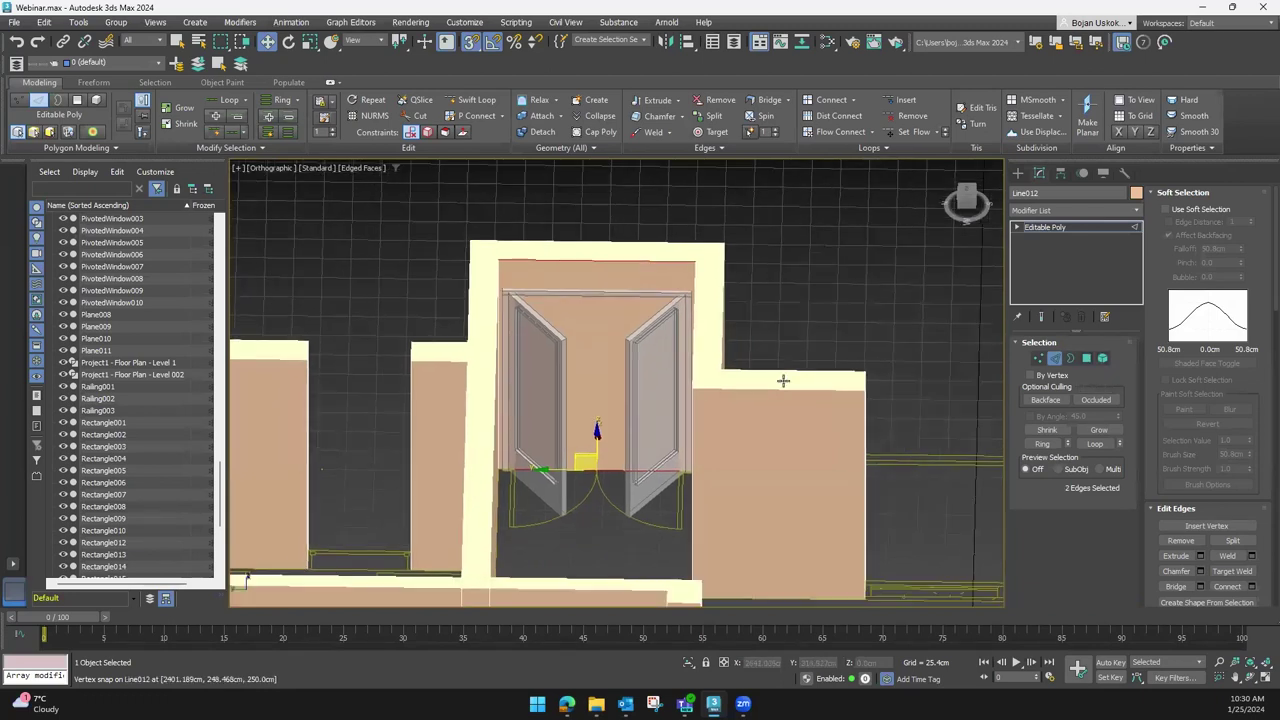
pyautogui.click(1255, 587)
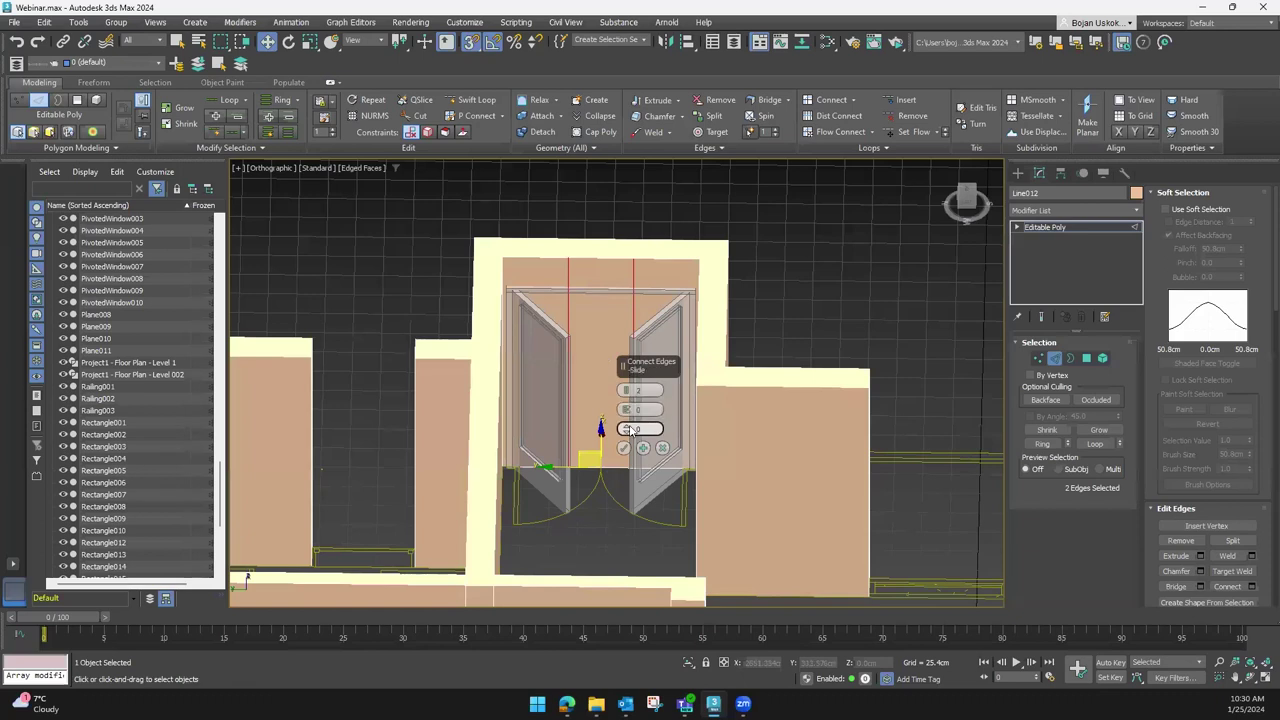
pyautogui.moveTo(634, 309); pyautogui.dragTo(667, 160)
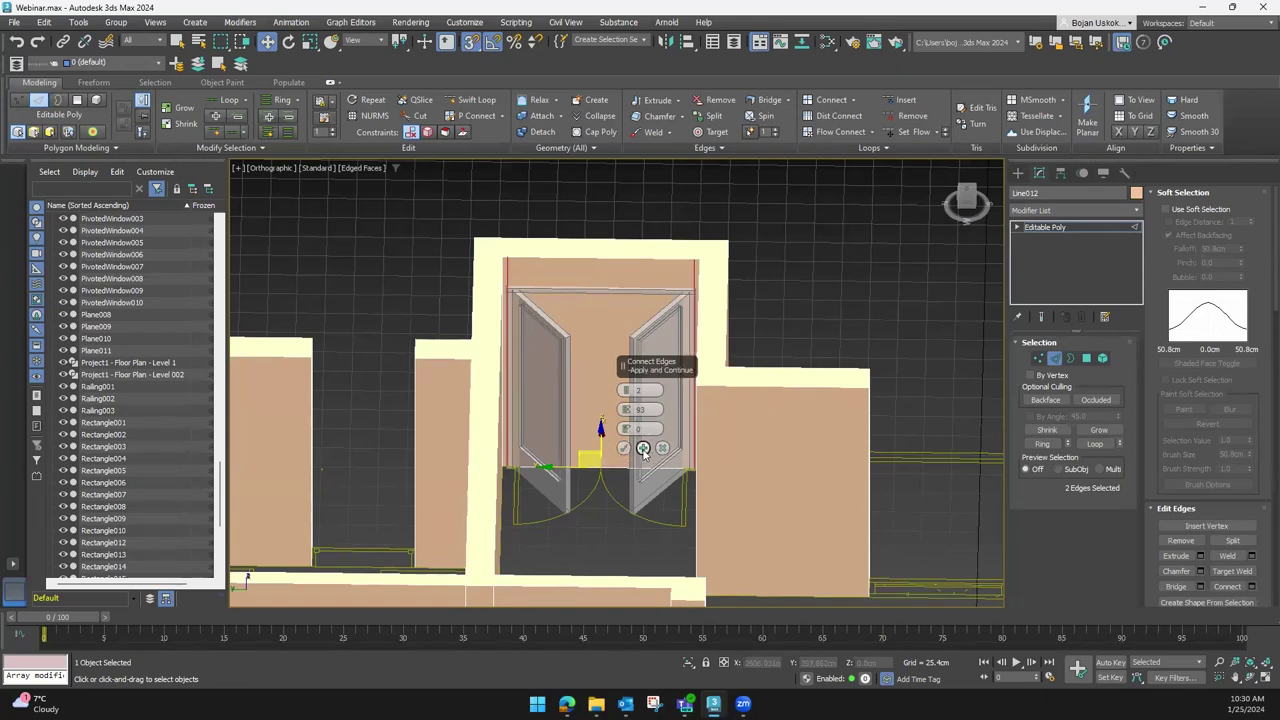
pyautogui.click(643, 449)
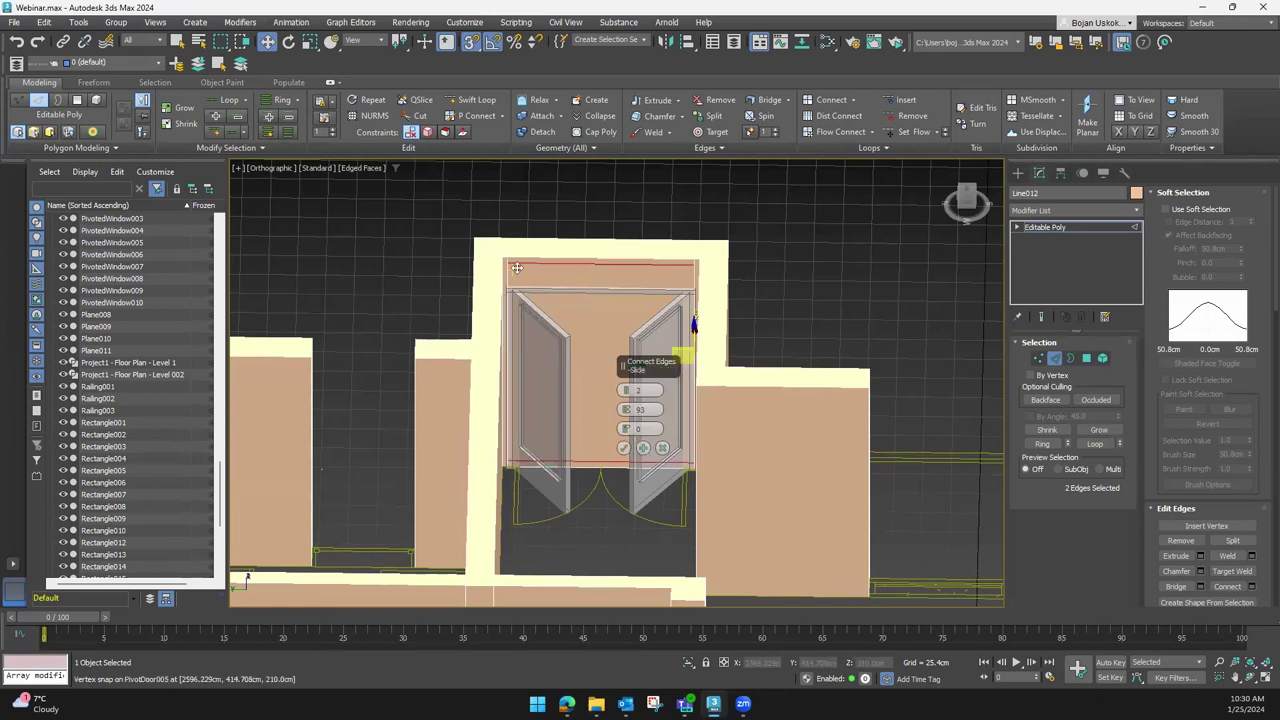
# Set the connection to 1 segment, Pinch 0, Slide 71, and confirm the new edge
pyautogui.scroll(1, 628, 304)
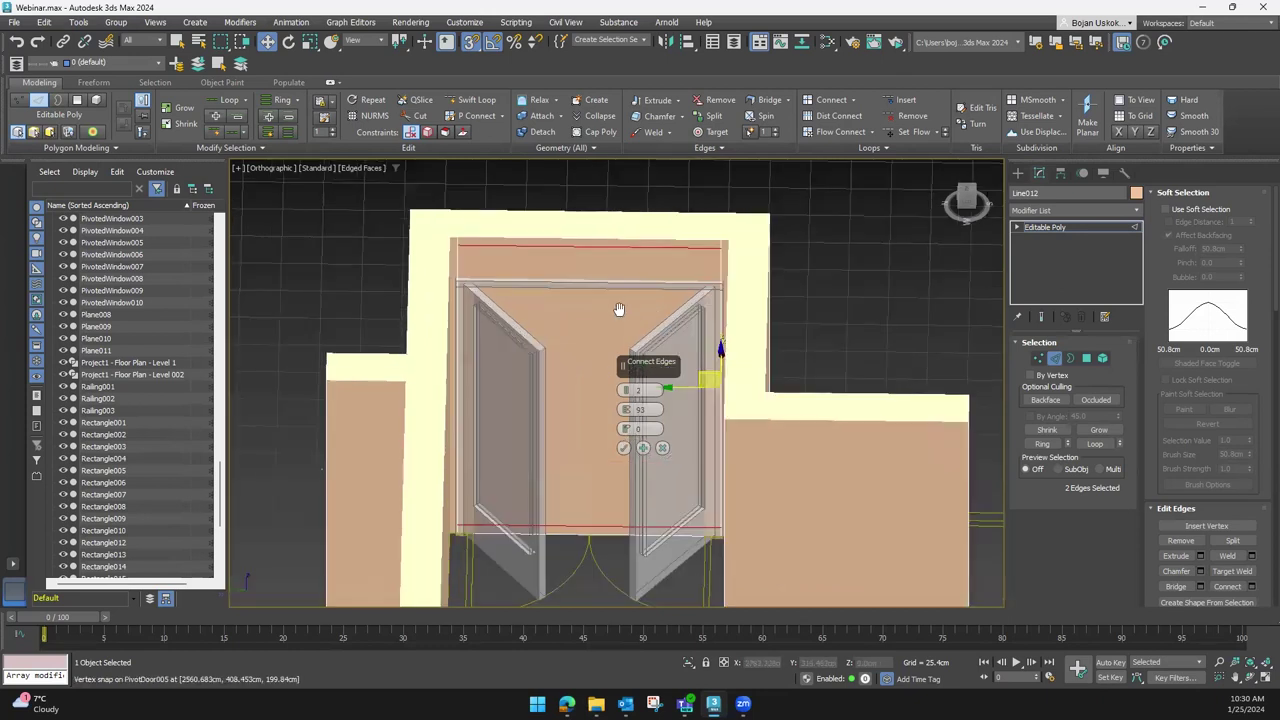
pyautogui.scroll(2, 584, 333)
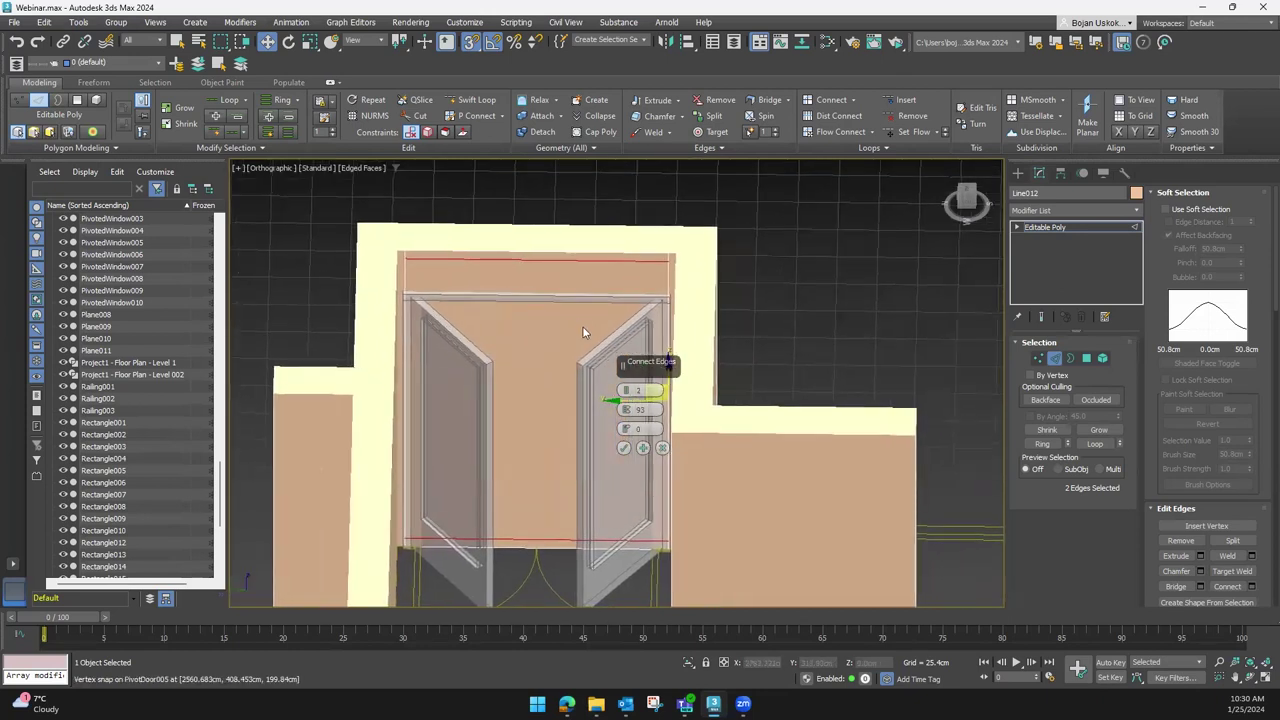
pyautogui.rightClick(626, 413)
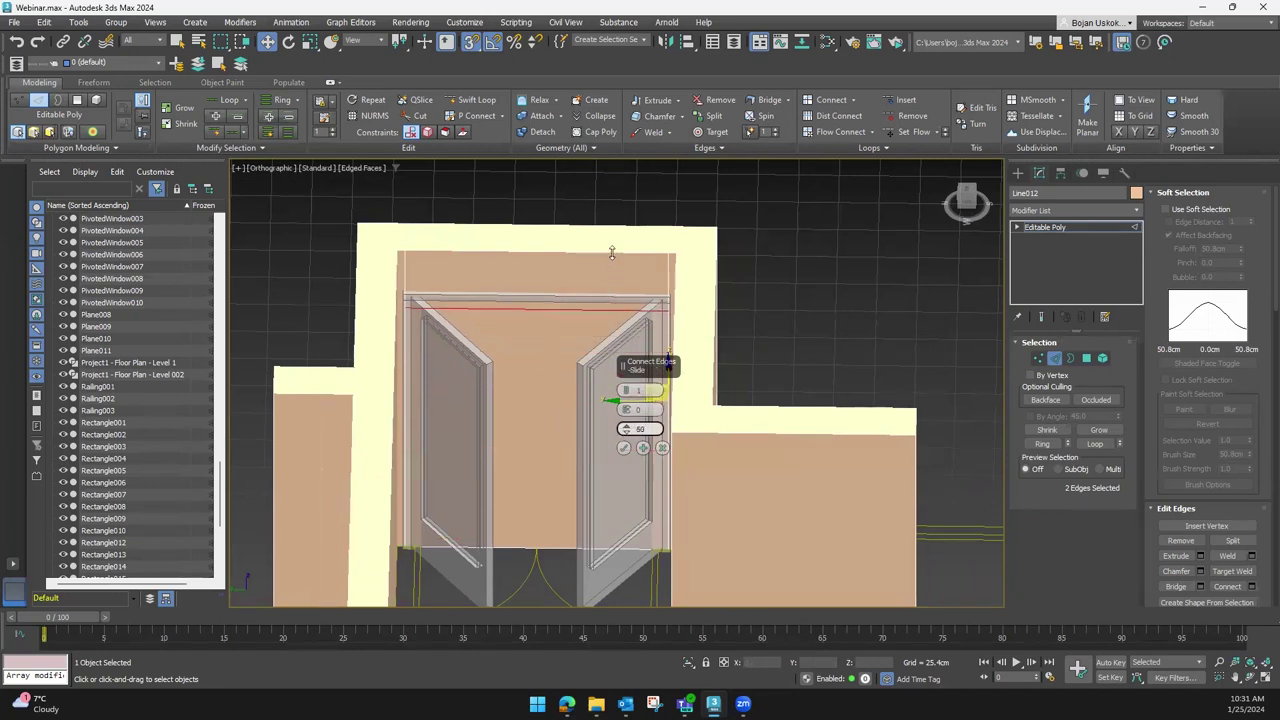
pyautogui.moveTo(614, 238); pyautogui.dragTo(614, 238)
pyautogui.click(970, 203)
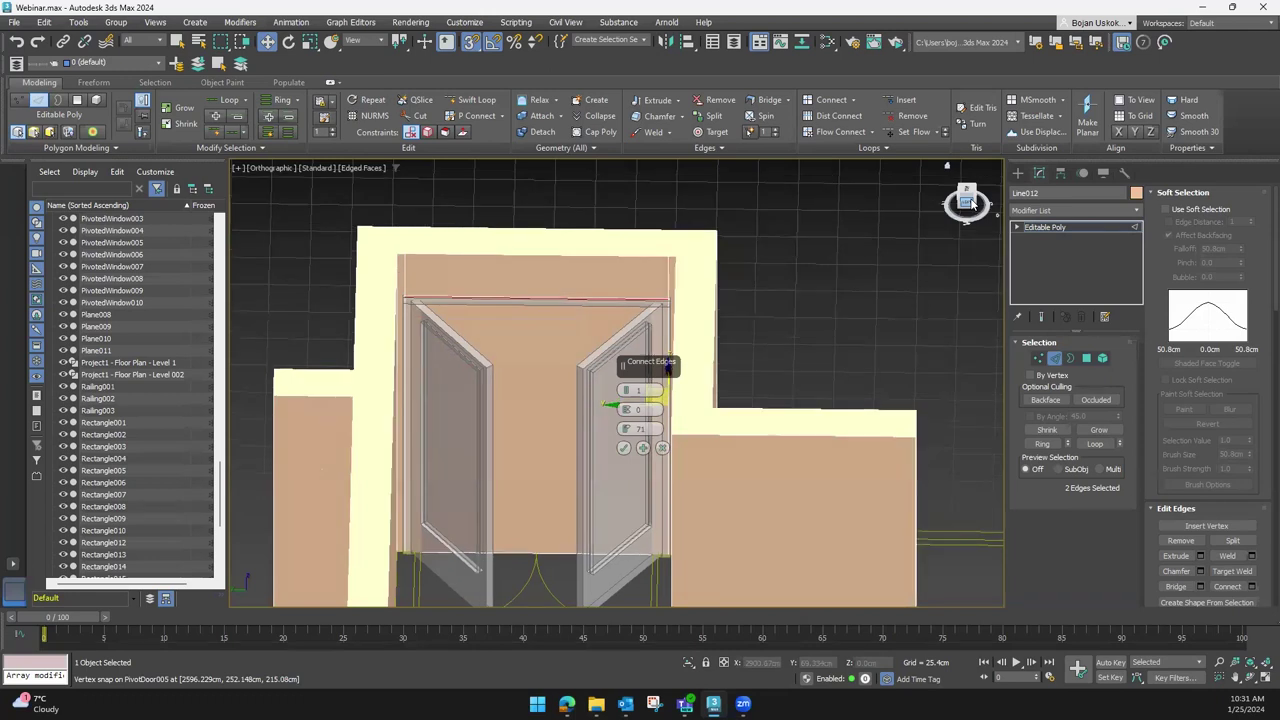
pyautogui.moveTo(513, 437); pyautogui.dragTo(508, 430, button='middle')
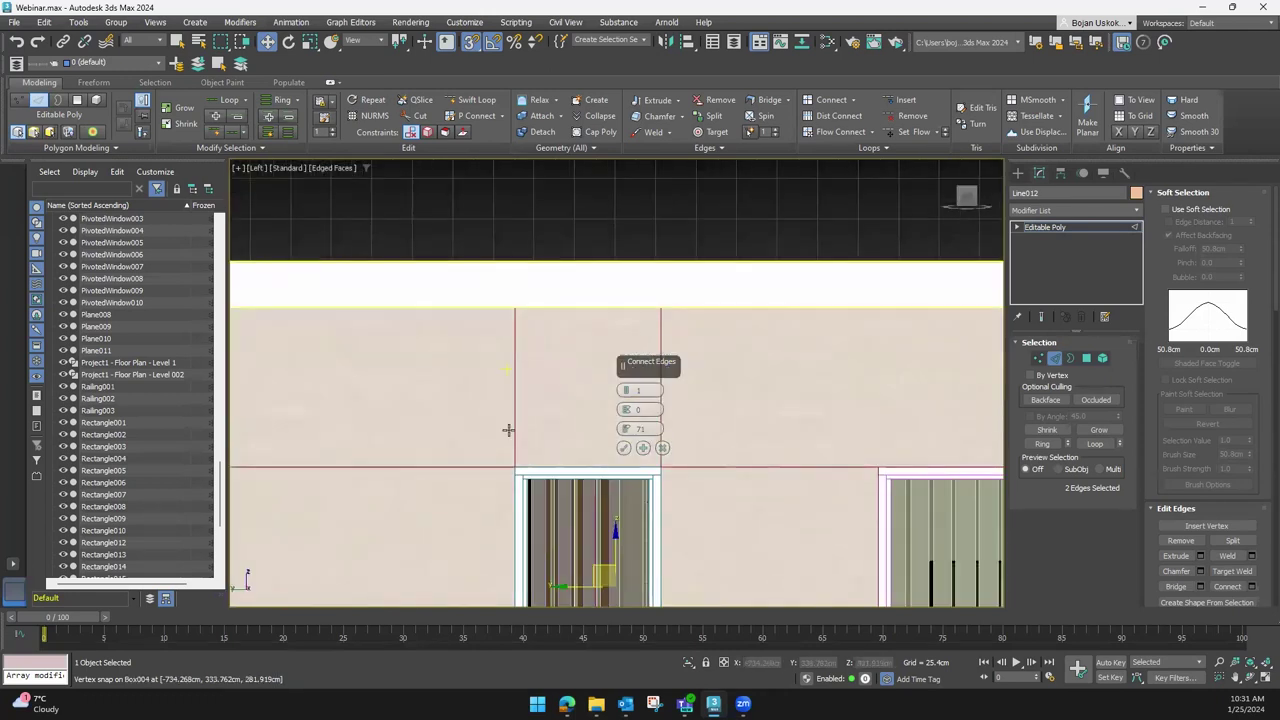
pyautogui.keyDown('alt'); pyautogui.moveTo(621, 497); pyautogui.dragTo(940, 218, button='middle'); pyautogui.keyUp('alt')
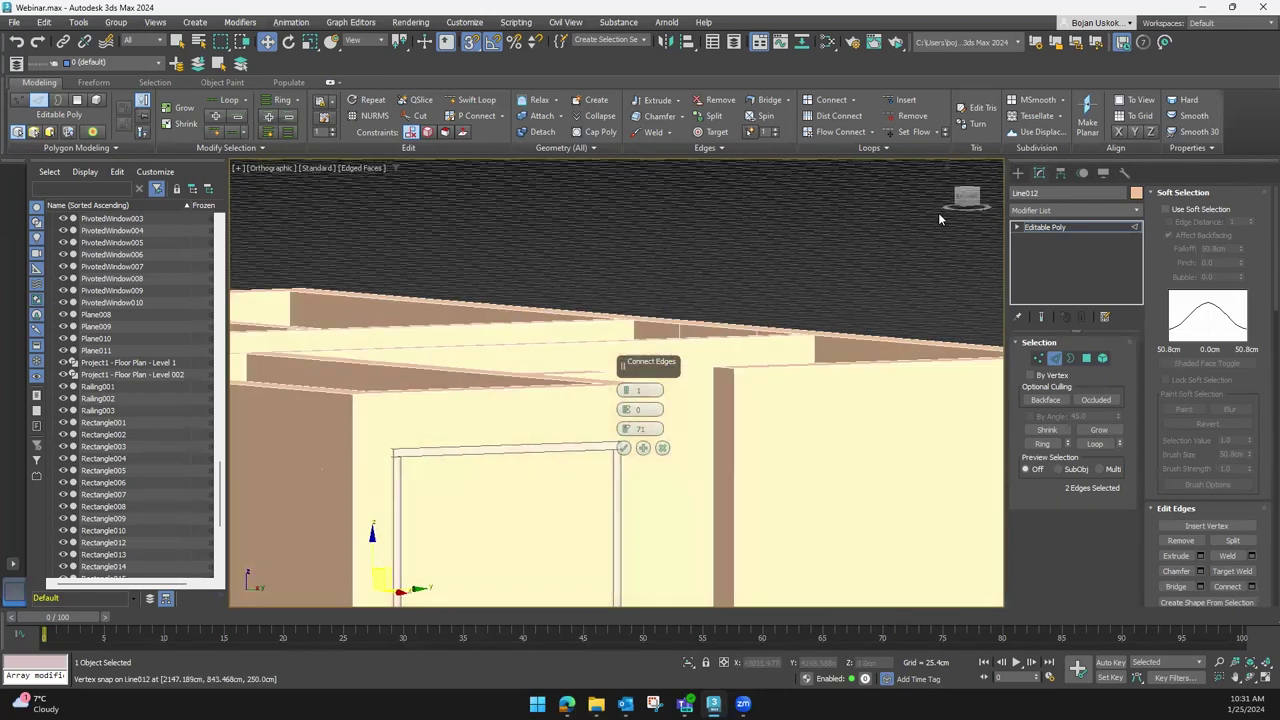
pyautogui.keyDown('alt'); pyautogui.moveTo(458, 520); pyautogui.dragTo(1000, 319, button='middle'); pyautogui.keyUp('alt')
pyautogui.click(625, 452)
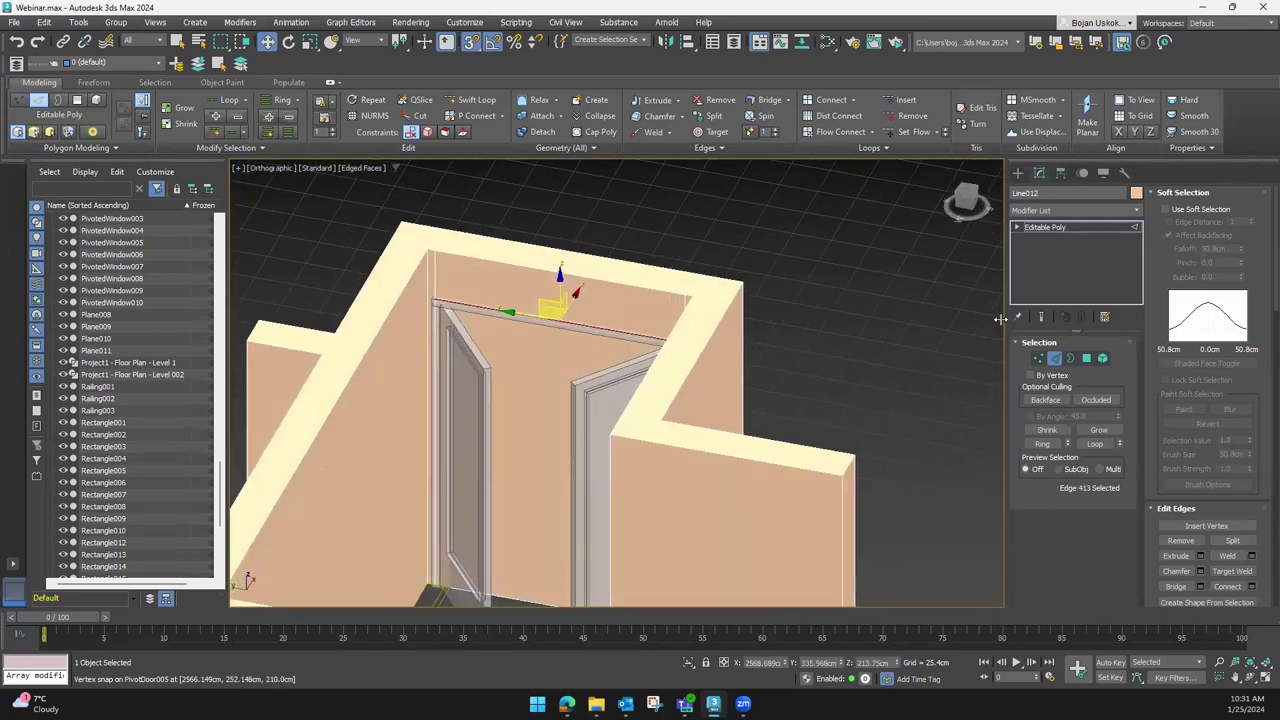
# Delete the Line012 polygon filling the door opening in Polygon mode
pyautogui.click(1087, 358)
pyautogui.click(598, 420)
pyautogui.keyDown('alt'); pyautogui.moveTo(598, 443); pyautogui.dragTo(580, 452, button='middle'); pyautogui.keyUp('alt')
pyautogui.press('Delete')
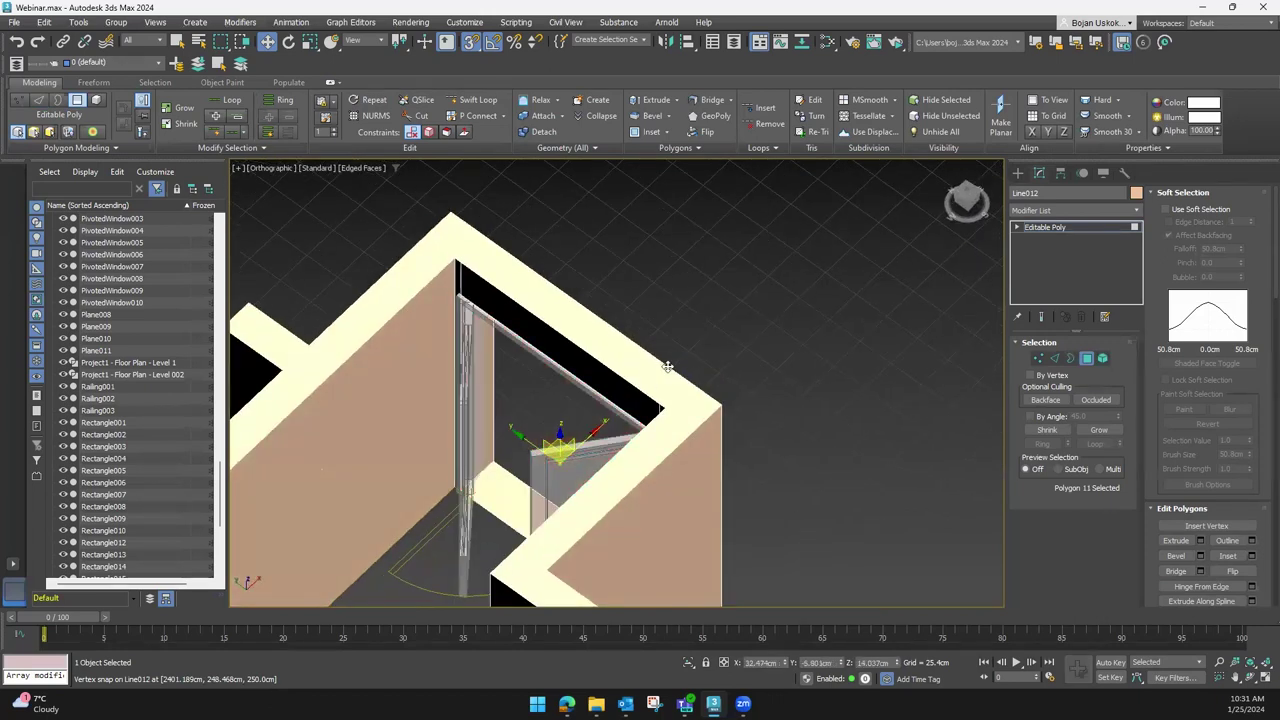
pyautogui.click(690, 352)
# Zoom and orbit out to an overhead view of the whole floor plan
pyautogui.moveTo(669, 413)
pyautogui.keyDown('alt'); pyautogui.mouseDown(button='middle')
pyautogui.moveTo(555, 394)
pyautogui.moveTo(586, 349)
pyautogui.moveTo(704, 379)
pyautogui.moveTo(657, 449)
pyautogui.moveTo(837, 337)
pyautogui.moveTo(1000, 190)
pyautogui.mouseUp(button='middle'); pyautogui.keyUp('alt')
pyautogui.scroll(-3, 640, 405)
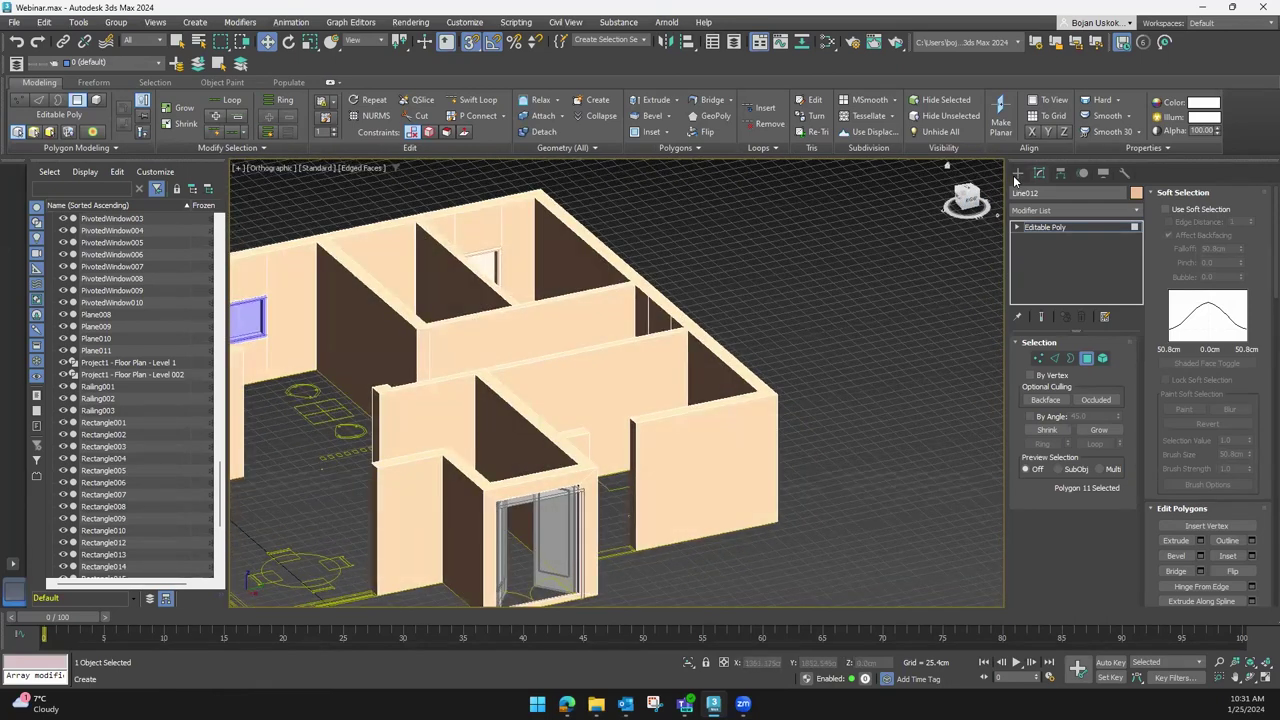
pyautogui.click(1018, 174)
pyautogui.scroll(-5, 543, 414)
pyautogui.scroll(2, 518, 438)
pyautogui.moveTo(518, 438)
pyautogui.keyDown('alt'); pyautogui.mouseDown(button='middle')
pyautogui.moveTo(493, 436)
pyautogui.moveTo(525, 472)
pyautogui.moveTo(743, 291)
pyautogui.mouseUp(button='middle'); pyautogui.keyUp('alt')
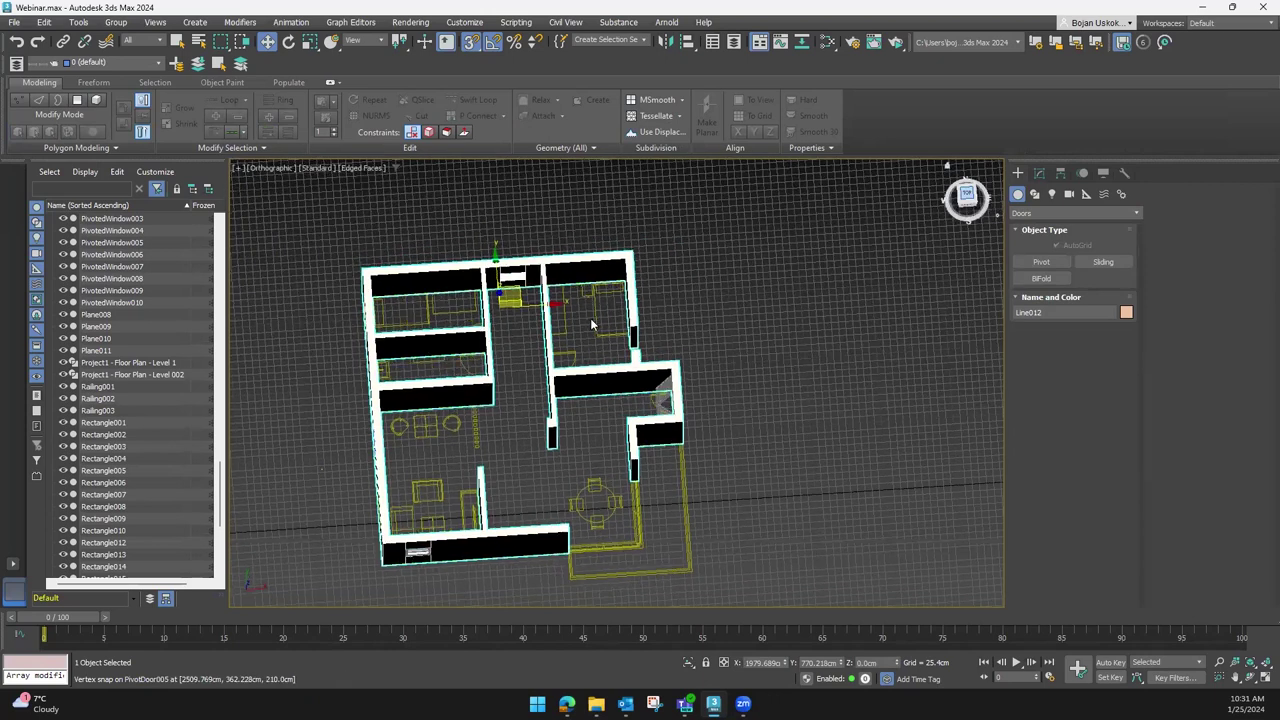
# Select the Project1 - Floor Plan - Level 002 linework and hide all unselected objects
pyautogui.press('t')
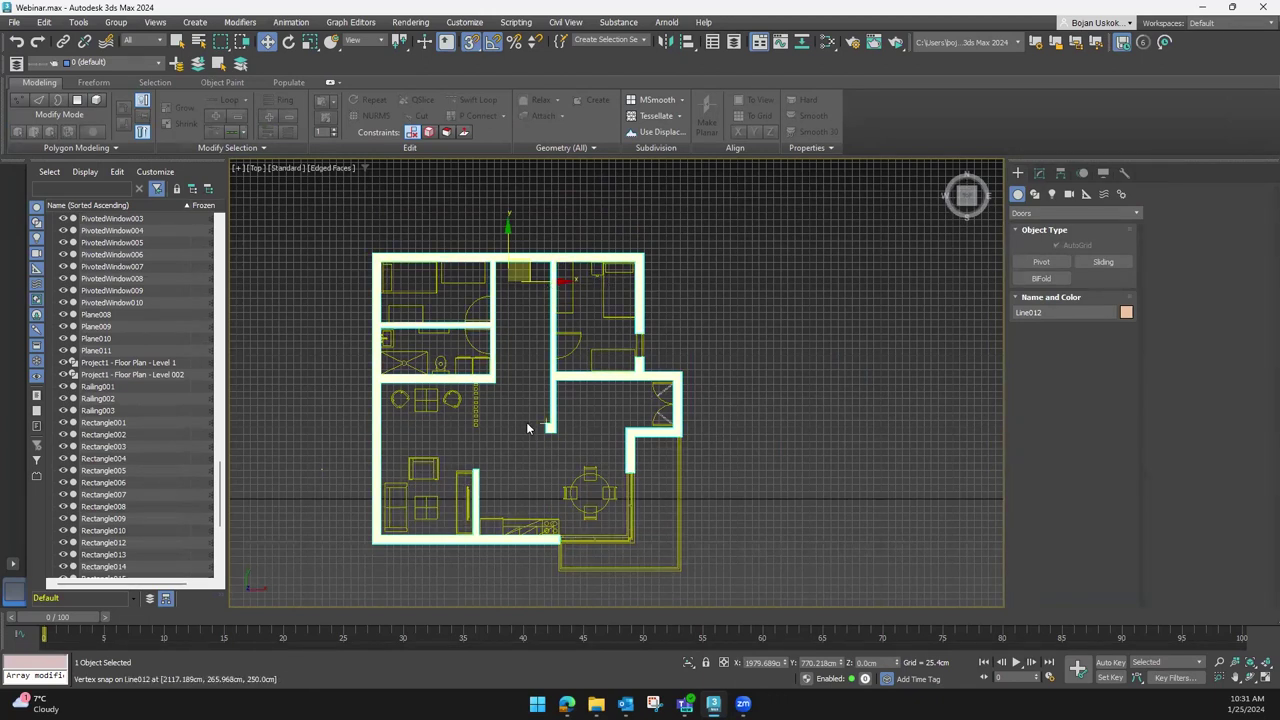
pyautogui.click(565, 537)
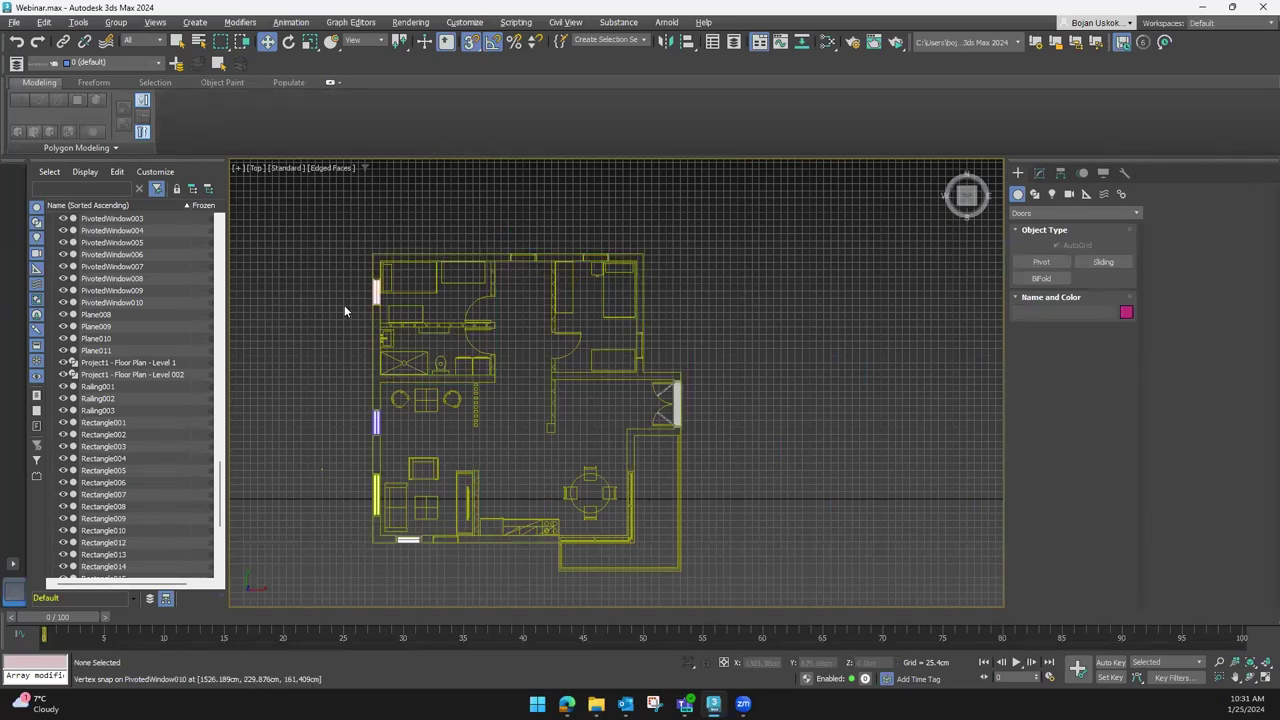
pyautogui.click(424, 255)
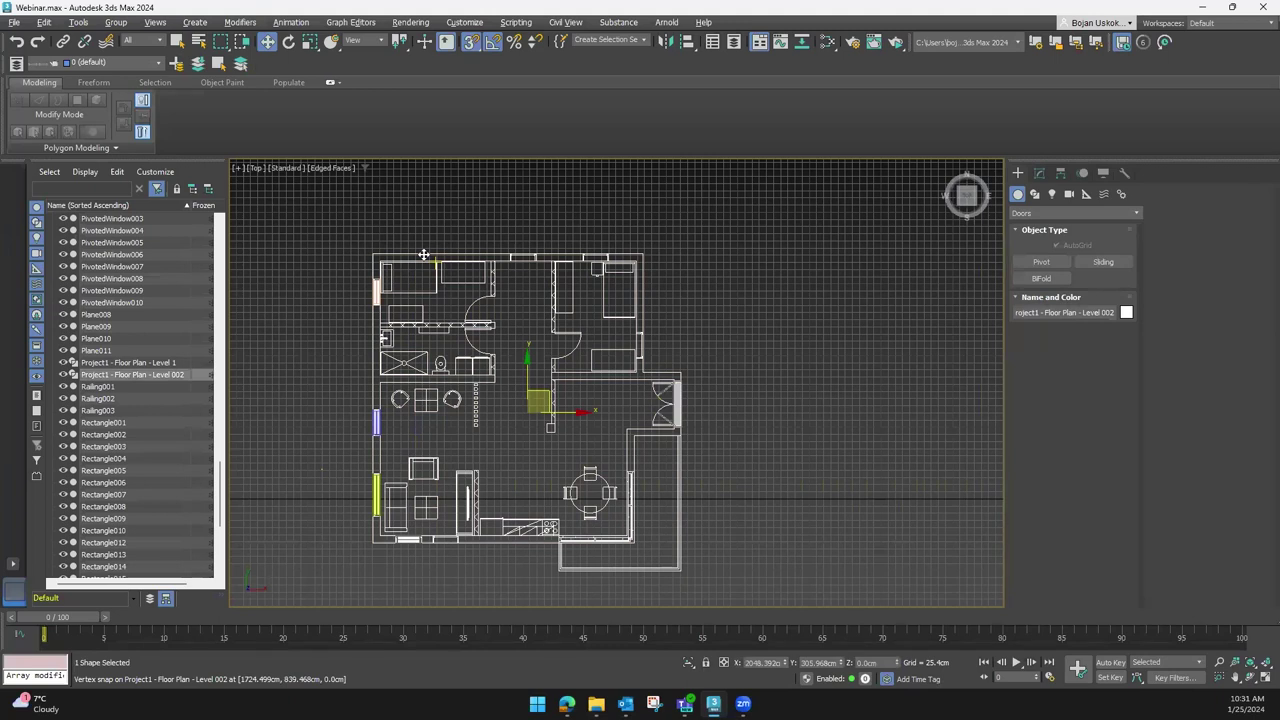
pyautogui.click(424, 256)
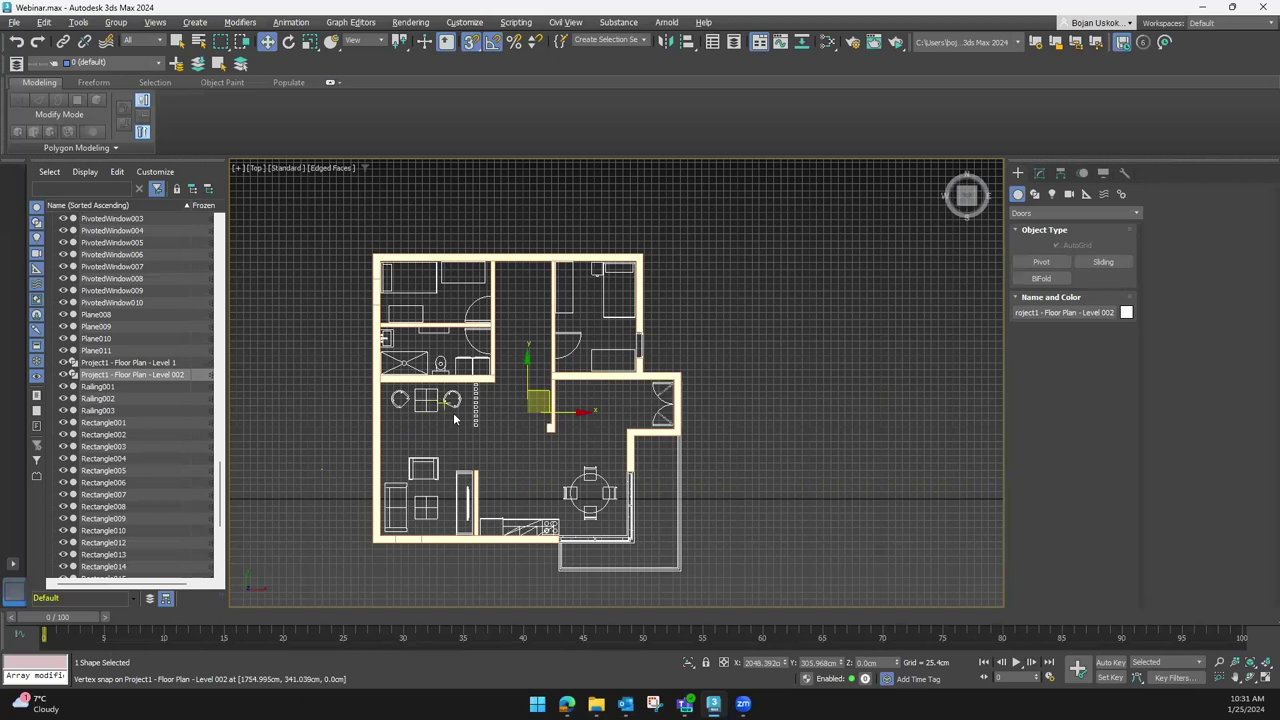
pyautogui.keyDown('alt'); pyautogui.moveTo(496, 438); pyautogui.dragTo(484, 455, button='middle'); pyautogui.keyUp('alt')
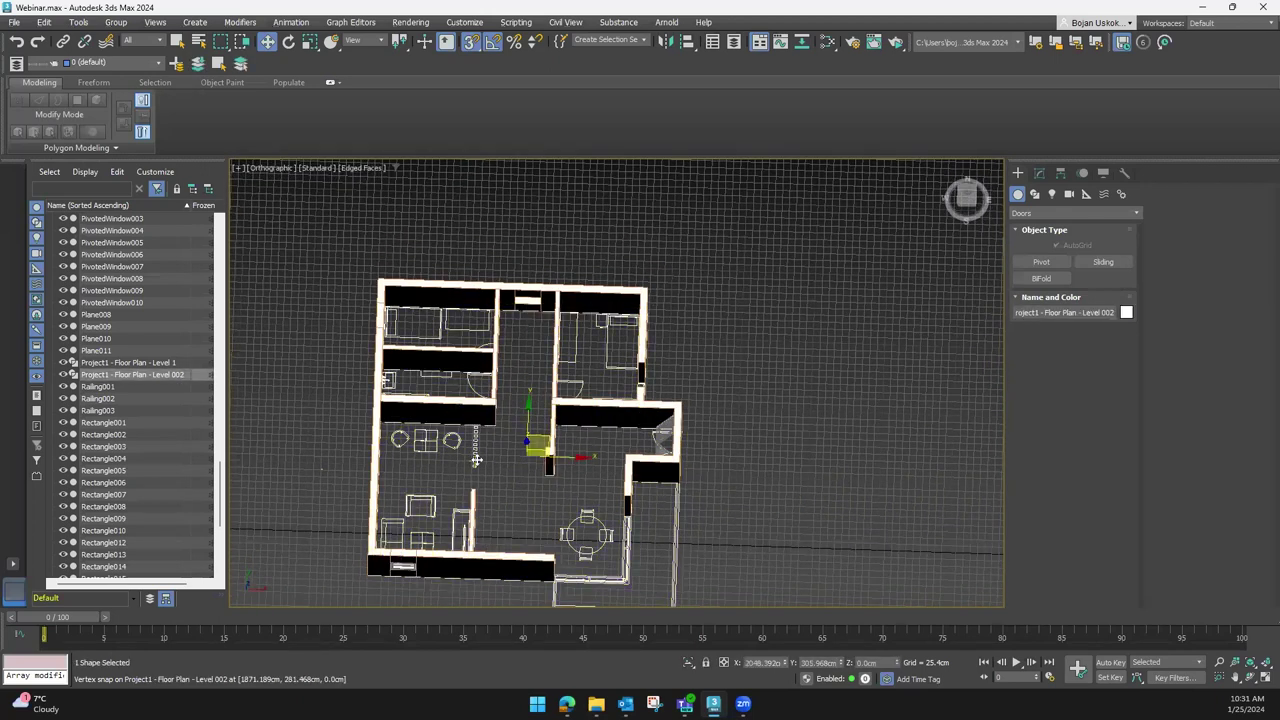
pyautogui.hotkey('alt', 'q')
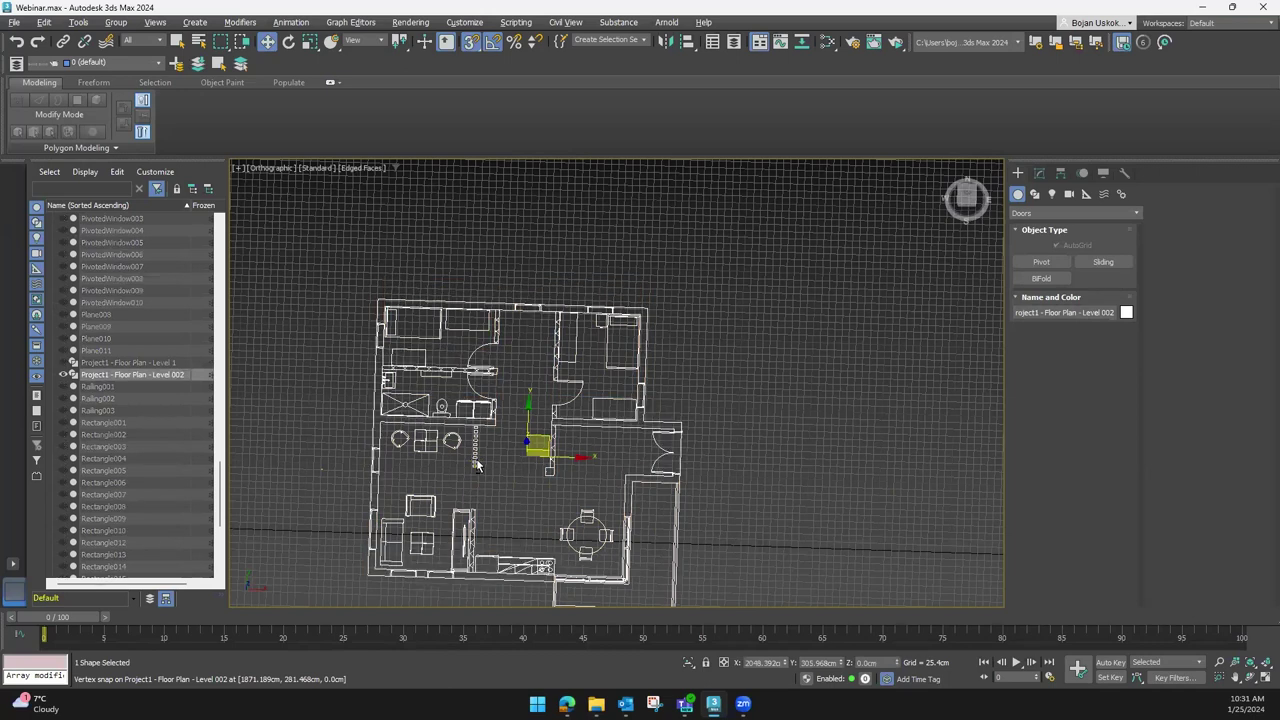
# Return to Top view and pick the Line spline tool
pyautogui.click(967, 195)
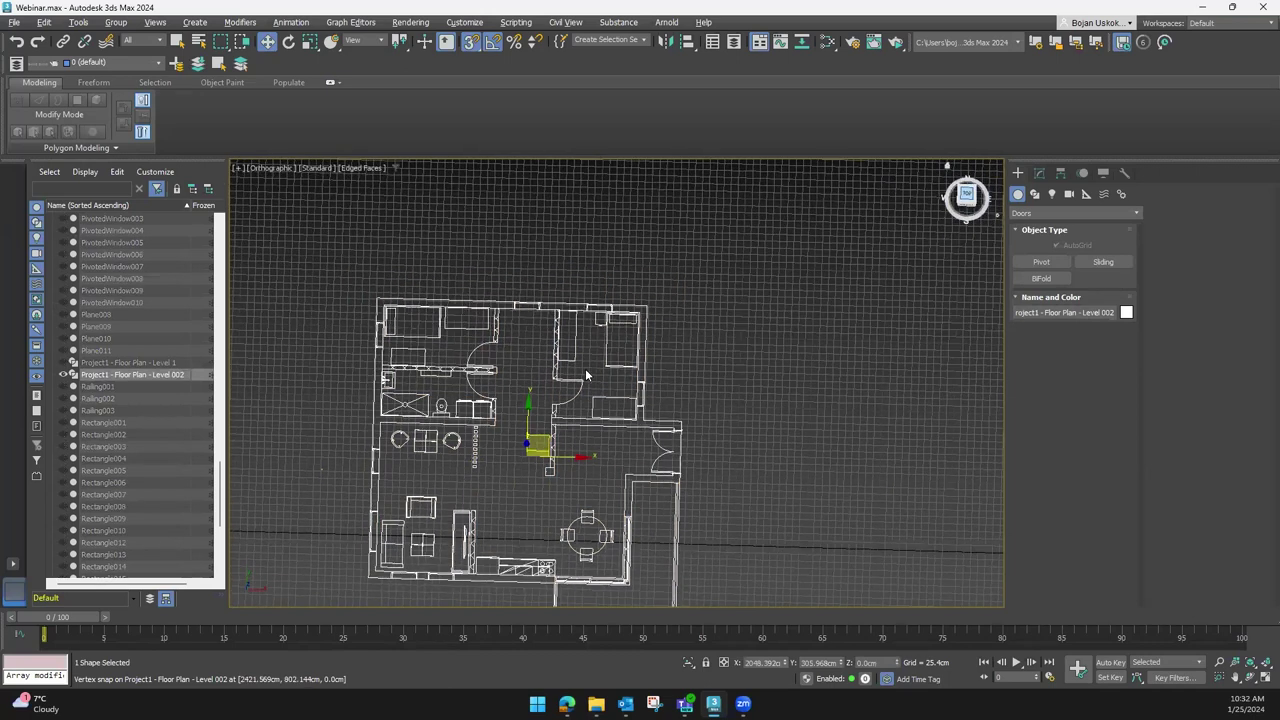
pyautogui.click(1035, 195)
pyautogui.click(1042, 280)
pyautogui.scroll(4, 352, 281)
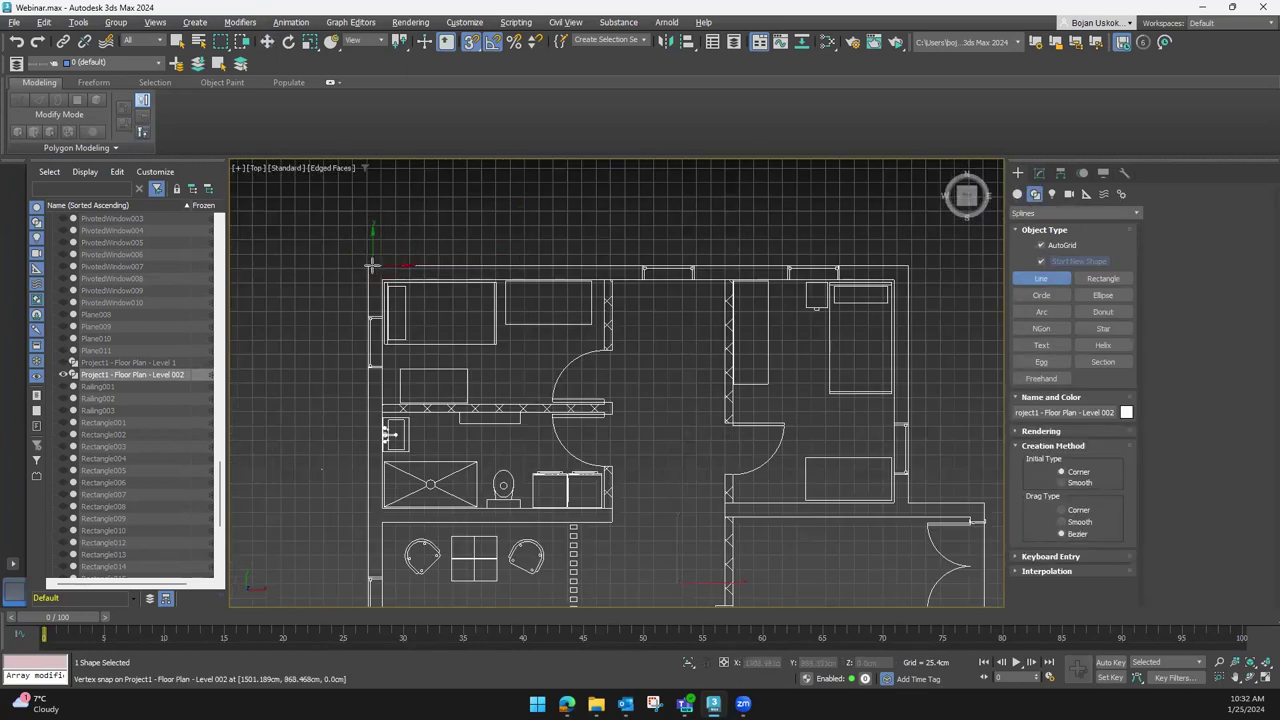
# Trace the Level 002 plan's outer corners as a closed Line013 spline
pyautogui.click(371, 265)
pyautogui.click(907, 266)
pyautogui.moveTo(894, 466); pyautogui.dragTo(632, 323, button='middle')
pyautogui.click(703, 351)
pyautogui.moveTo(743, 491); pyautogui.dragTo(740, 306, button='middle')
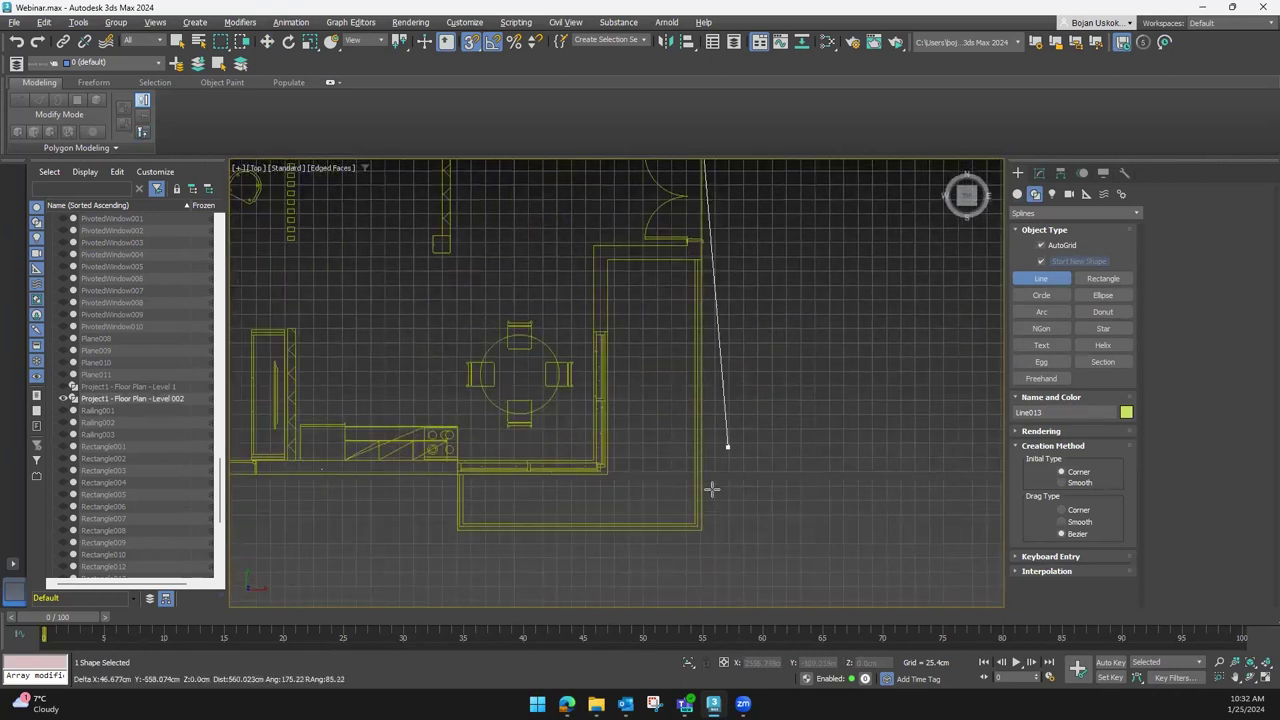
pyautogui.click(703, 529)
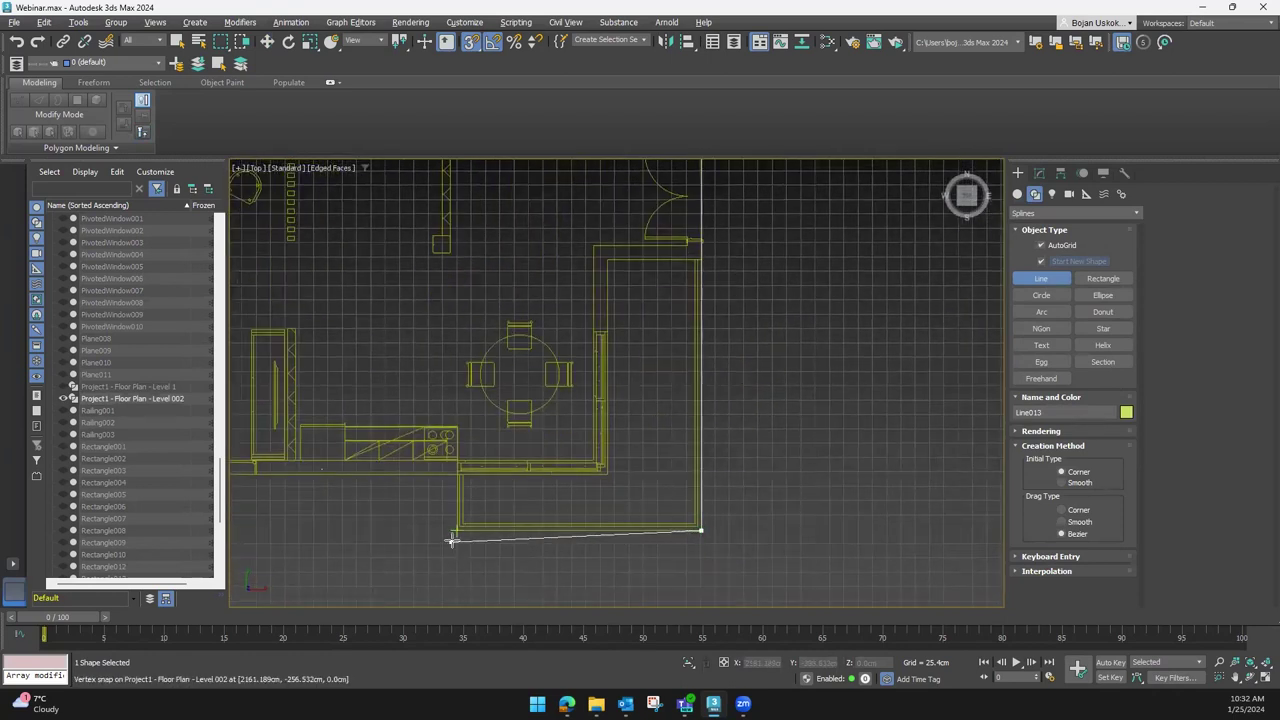
pyautogui.click(456, 477)
pyautogui.moveTo(320, 497); pyautogui.dragTo(477, 500, button='middle')
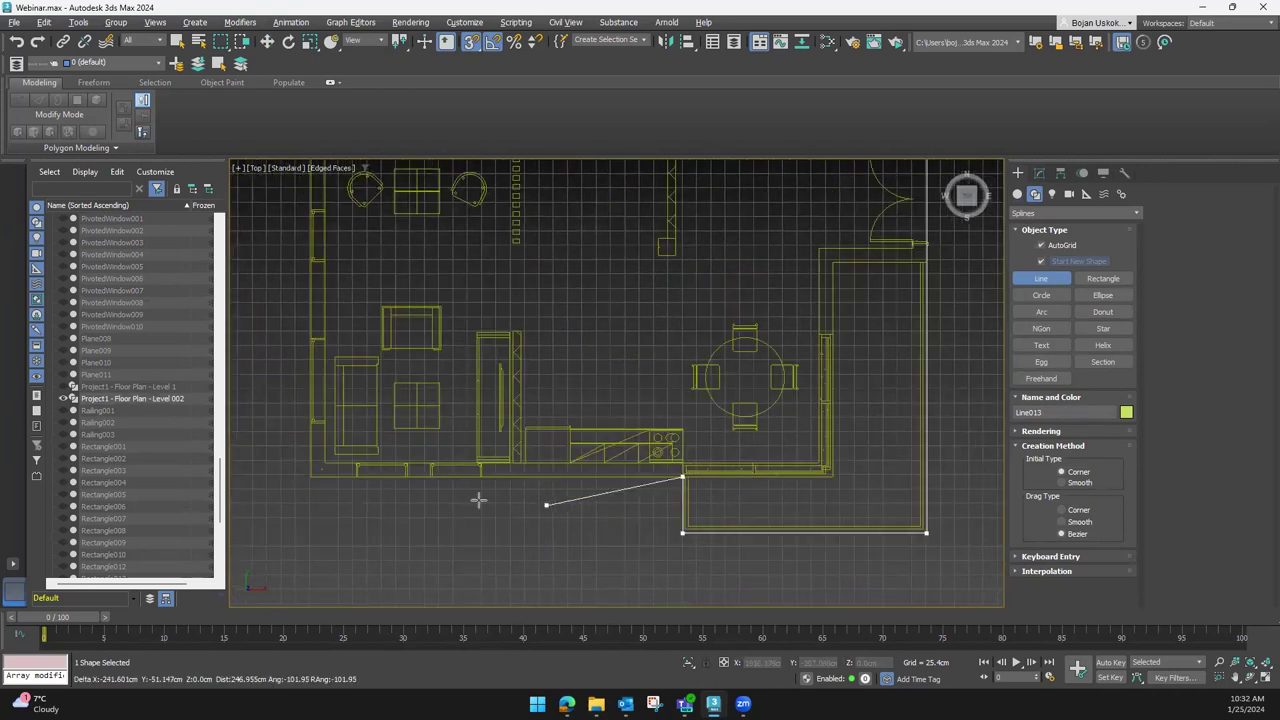
pyautogui.click(311, 476)
pyautogui.moveTo(345, 270); pyautogui.dragTo(400, 437, button='middle')
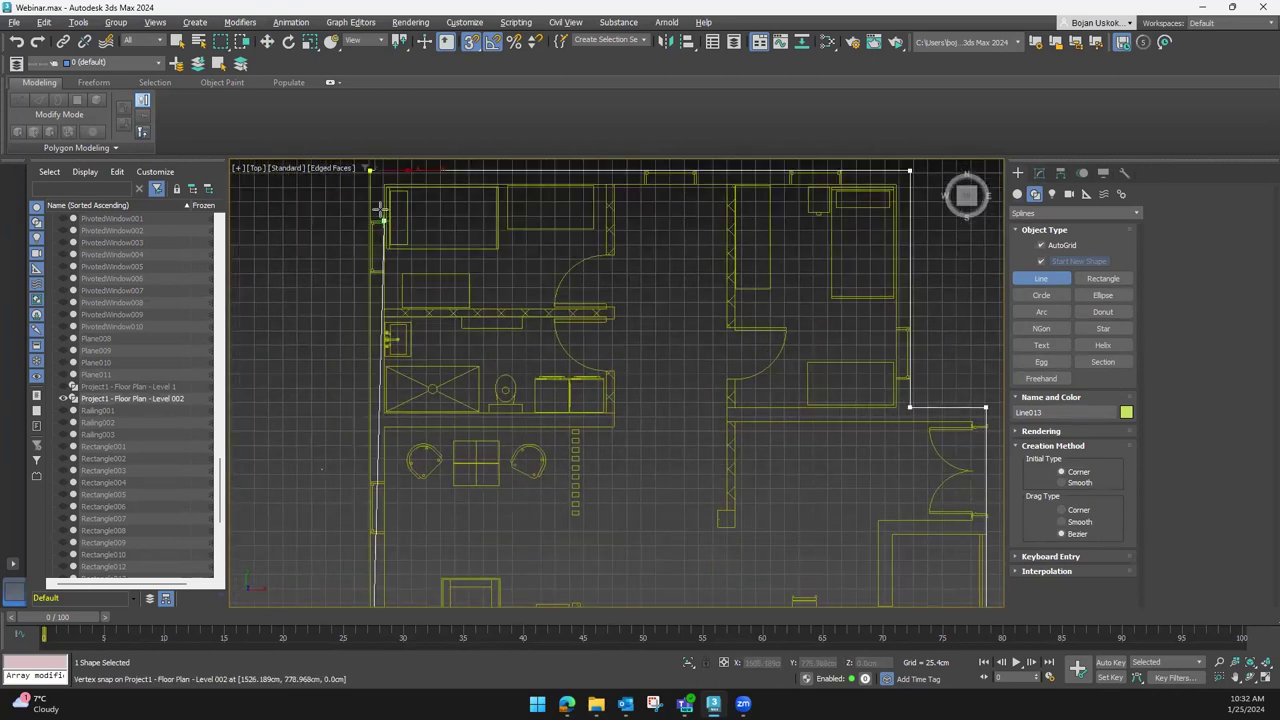
pyautogui.moveTo(390, 260); pyautogui.dragTo(382, 400, button='middle')
pyautogui.click(356, 213)
pyautogui.click(606, 361)
# Convert Line013 to an Editable Poly floor slab
pyautogui.moveTo(600, 414)
pyautogui.keyDown('alt'); pyautogui.mouseDown(button='middle')
pyautogui.moveTo(471, 449)
pyautogui.moveTo(657, 420)
pyautogui.moveTo(732, 441)
pyautogui.mouseUp(button='middle'); pyautogui.keyUp('alt')
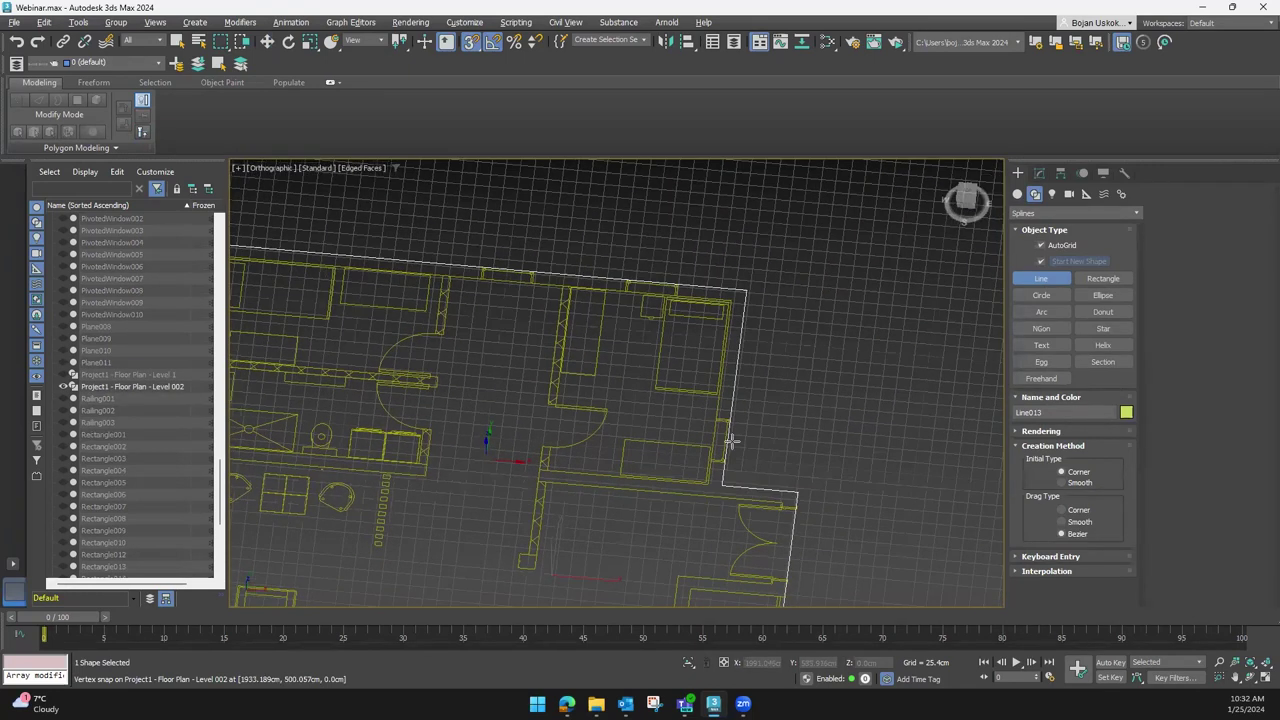
pyautogui.rightClick(732, 441)
pyautogui.rightClick(727, 432)
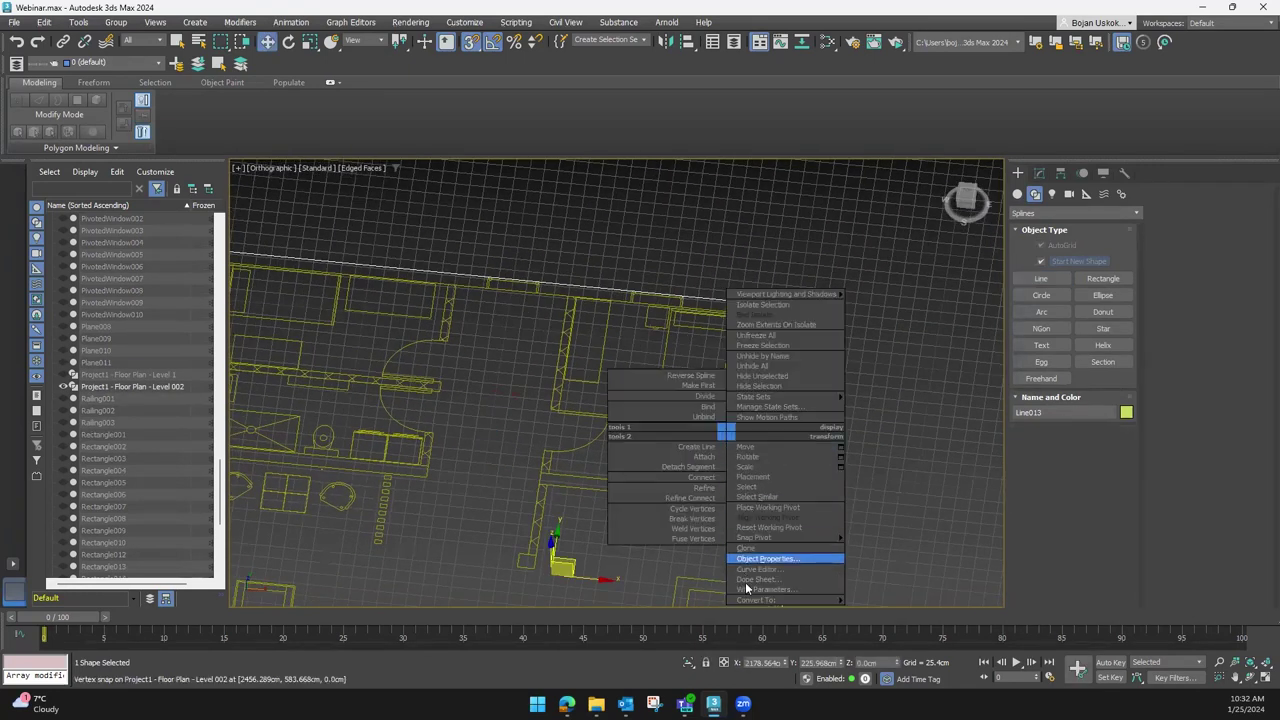
pyautogui.moveTo(756, 599)
pyautogui.click(690, 614)
pyautogui.scroll(-3, 652, 472)
pyautogui.moveTo(652, 472)
pyautogui.keyDown('alt'); pyautogui.mouseDown(button='middle')
pyautogui.moveTo(907, 371)
pyautogui.moveTo(1040, 280)
pyautogui.moveTo(1077, 359)
pyautogui.mouseUp(button='middle'); pyautogui.keyUp('alt')
# Select the Line013 floor polygon and extrude it by -30 cm into a solid slab
pyautogui.click(1087, 358)
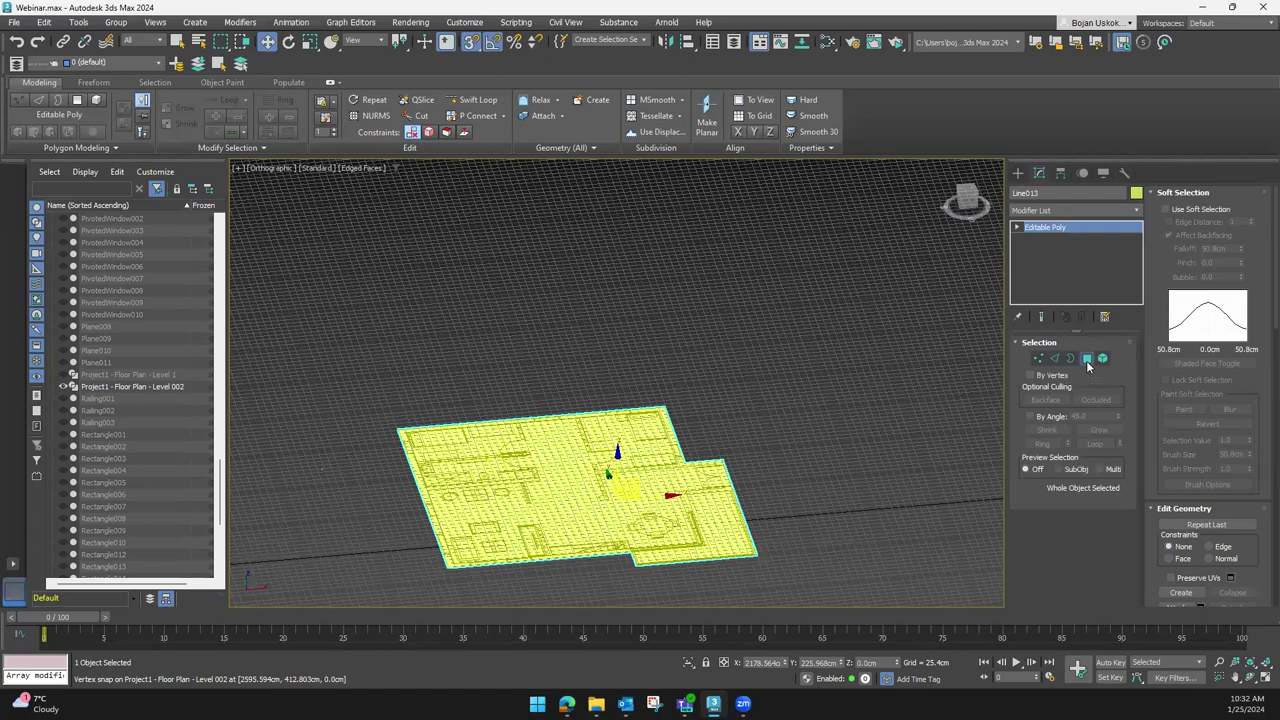
pyautogui.click(602, 494)
pyautogui.keyDown('alt'); pyautogui.moveTo(680, 473); pyautogui.dragTo(599, 483, button='middle'); pyautogui.keyUp('alt')
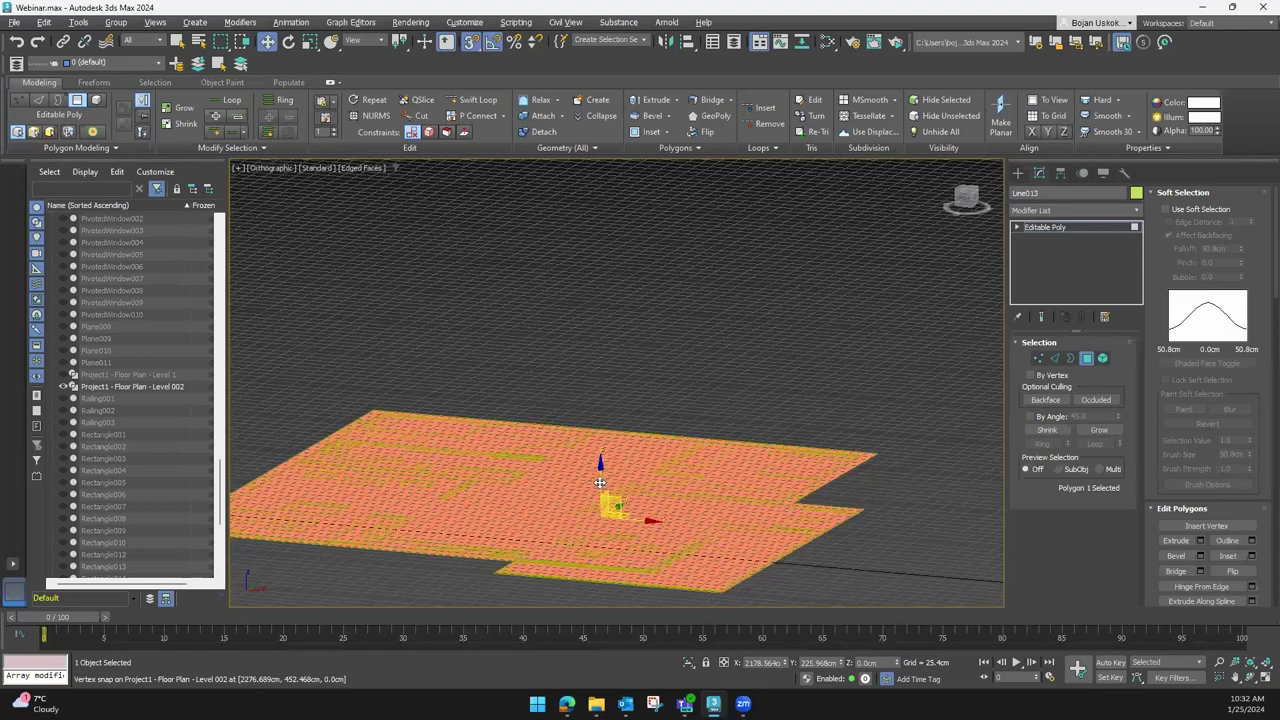
pyautogui.moveTo(599, 483)
pyautogui.keyDown('shift'); pyautogui.mouseDown()
pyautogui.moveTo(611, 472)
pyautogui.moveTo(588, 434)
pyautogui.moveTo(618, 360)
pyautogui.moveTo(609, 313)
pyautogui.mouseUp(); pyautogui.keyUp('shift')
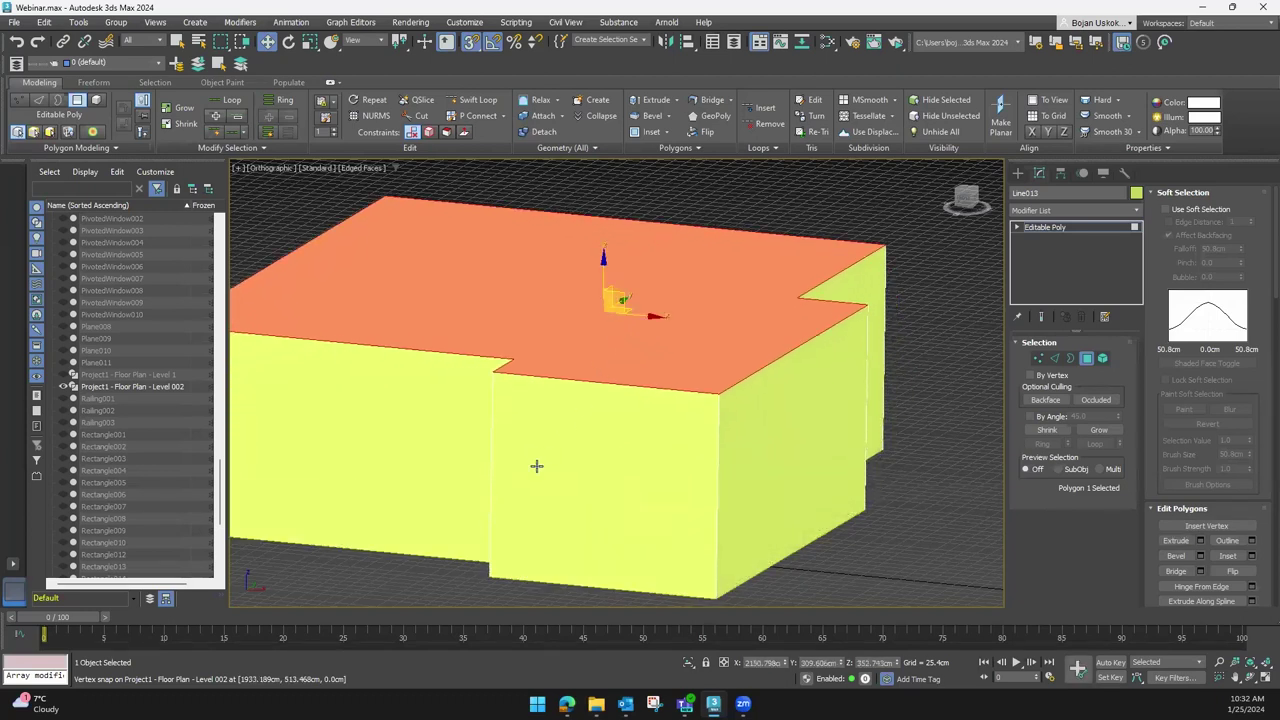
pyautogui.hotkey('ctrl', 'z')
pyautogui.scroll(-2, 683, 429)
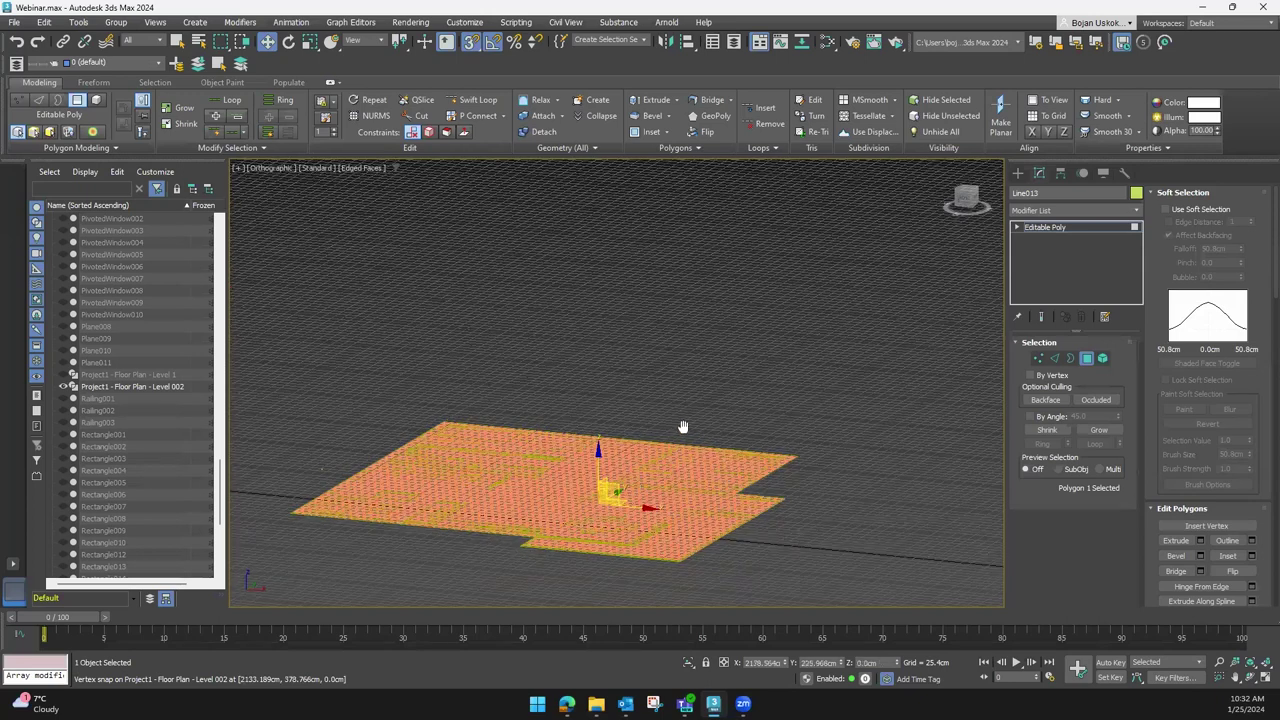
pyautogui.scroll(2, 600, 450)
pyautogui.click(1201, 541)
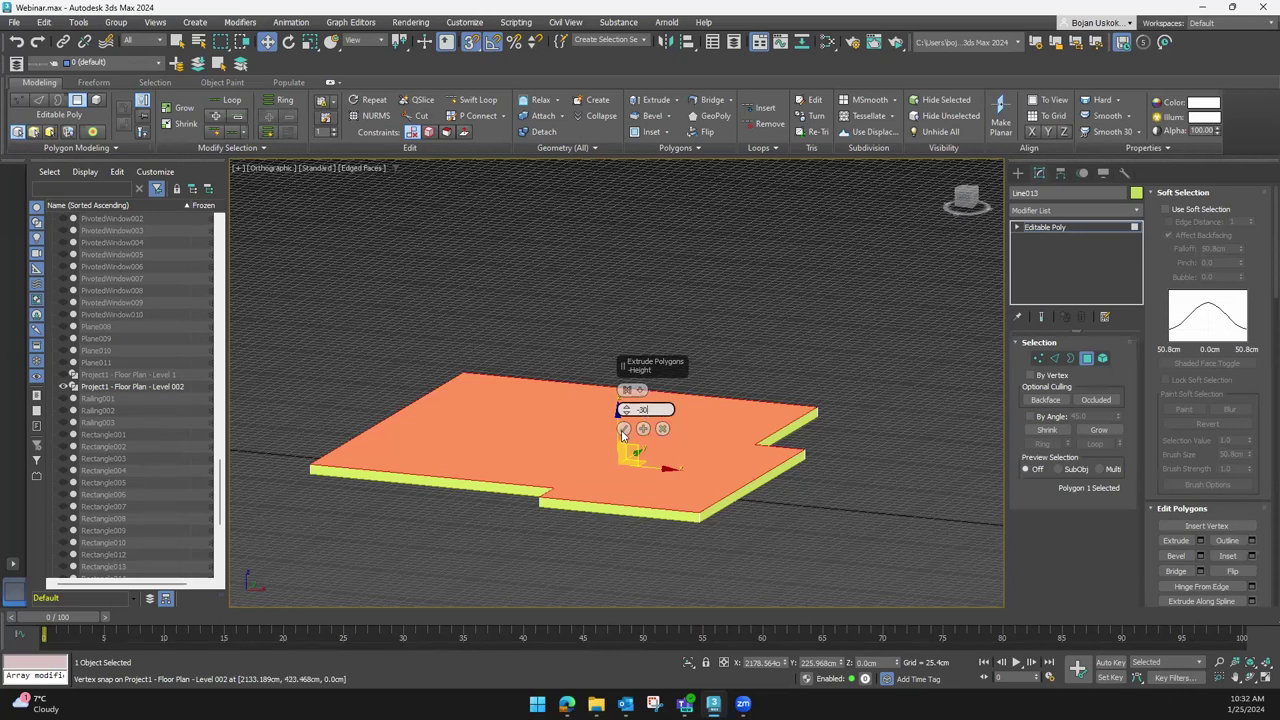
pyautogui.click(623, 429)
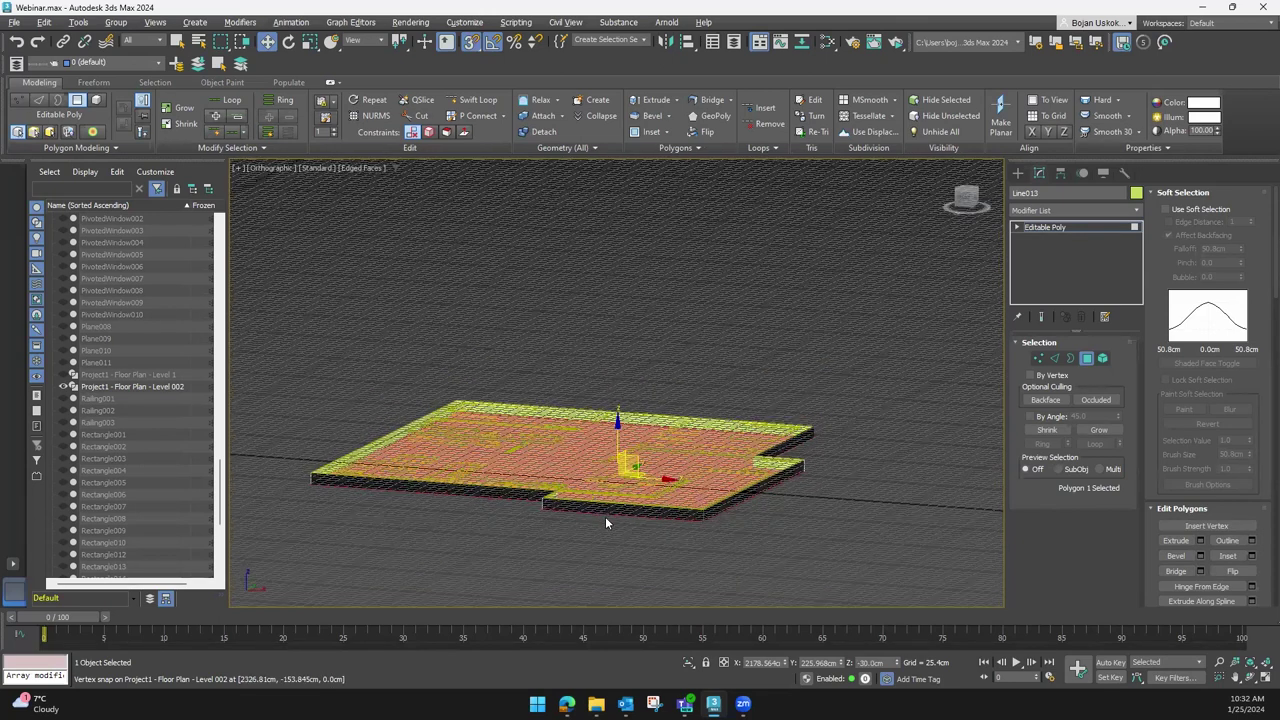
pyautogui.keyDown('alt'); pyautogui.moveTo(605, 516); pyautogui.dragTo(795, 369, button='middle'); pyautogui.keyUp('alt')
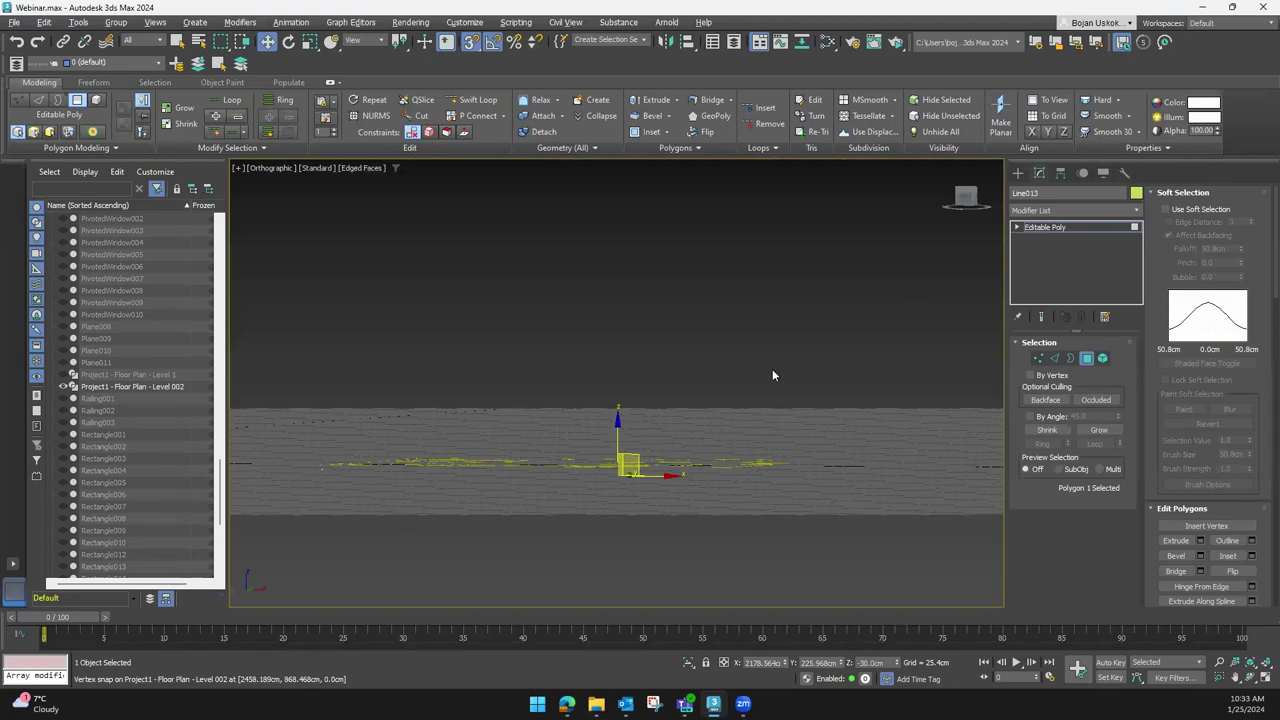
# Leave polygon mode and unhide the walls to check the slab sits beneath them
pyautogui.click(1018, 173)
pyautogui.click(630, 303)
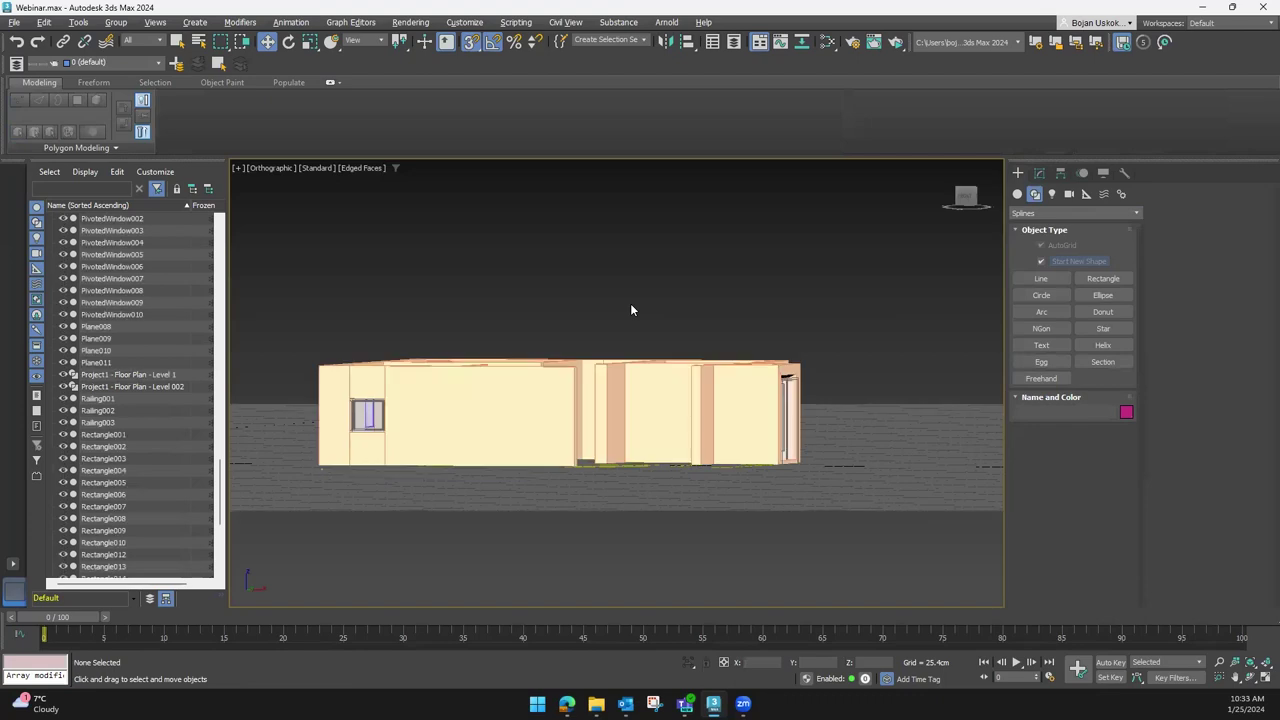
pyautogui.keyDown('alt'); pyautogui.moveTo(640, 443); pyautogui.dragTo(904, 253, button='middle'); pyautogui.keyUp('alt')
pyautogui.click(961, 213)
pyautogui.scroll(5, 690, 460)
# Select the Line013 slab and hide everything except it
pyautogui.click(682, 499)
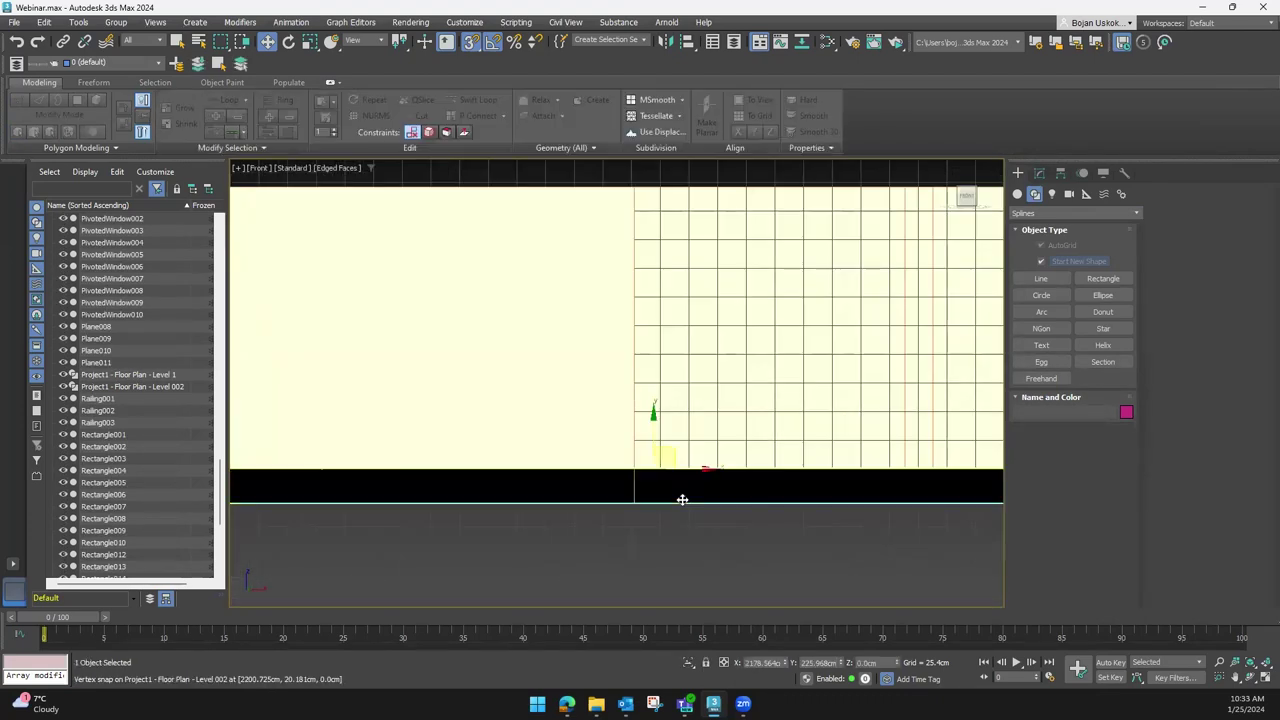
pyautogui.scroll(-3, 684, 500)
pyautogui.scroll(-3, 686, 500)
pyautogui.moveTo(618, 472)
pyautogui.keyDown('alt'); pyautogui.mouseDown(button='middle')
pyautogui.moveTo(605, 477)
pyautogui.moveTo(611, 467)
pyautogui.mouseUp(button='middle'); pyautogui.keyUp('alt')
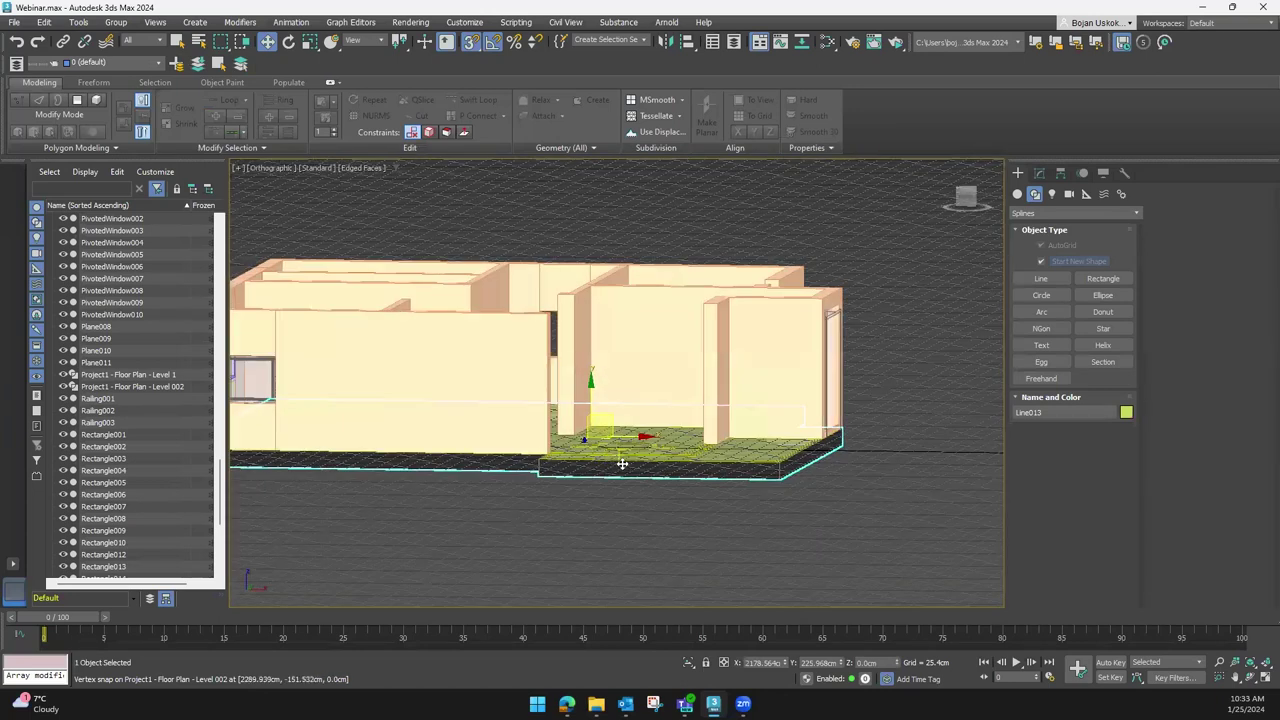
pyautogui.keyDown('alt'); pyautogui.moveTo(748, 503); pyautogui.dragTo(737, 525, button='middle'); pyautogui.keyUp('alt')
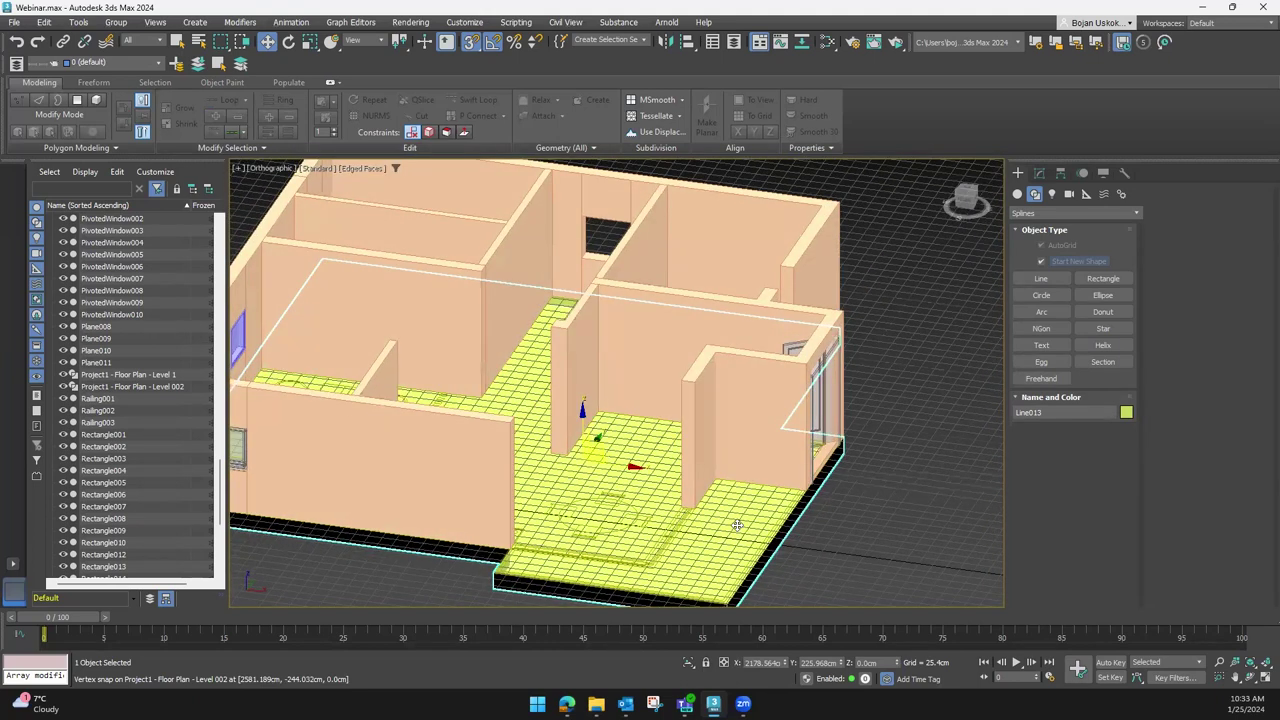
pyautogui.hotkey('alt', 'q')
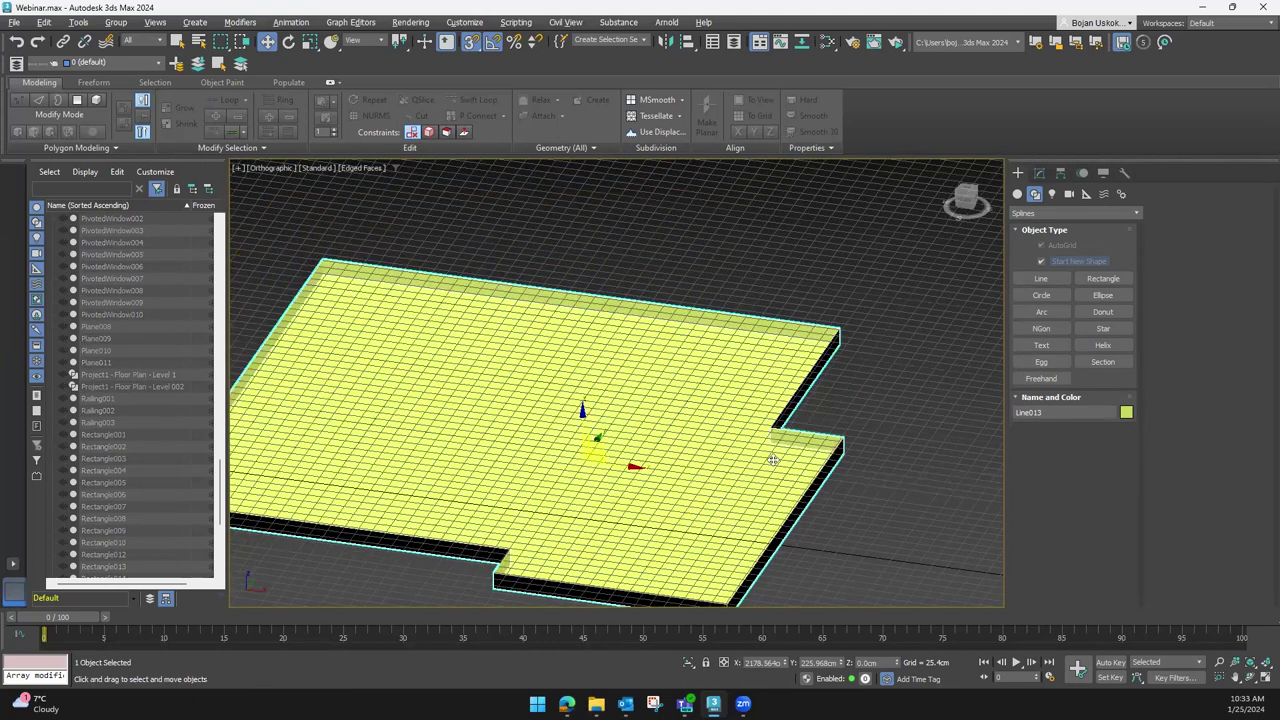
# Switch the viewport to Clay shading to inspect the floor slab
pyautogui.click(369, 167)
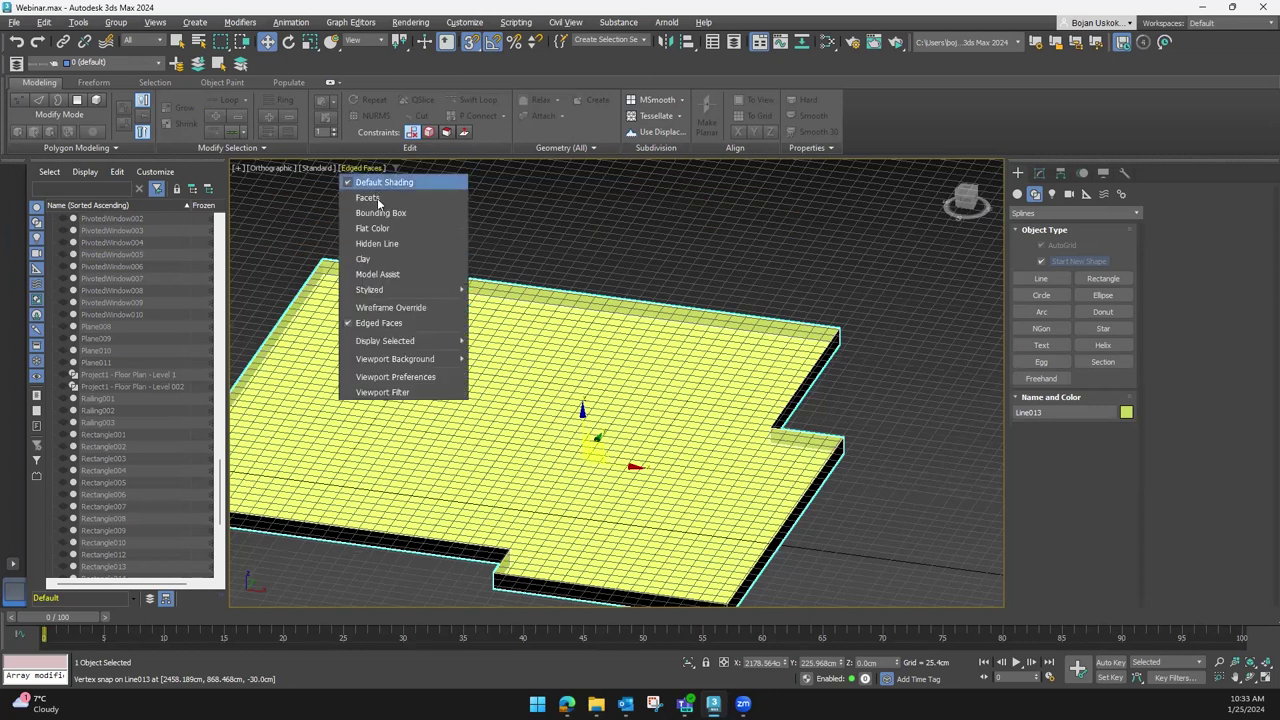
pyautogui.click(378, 259)
pyautogui.moveTo(594, 413)
pyautogui.keyDown('alt'); pyautogui.mouseDown(button='middle')
pyautogui.moveTo(626, 337)
pyautogui.moveTo(683, 460)
pyautogui.moveTo(683, 421)
pyautogui.moveTo(563, 391)
pyautogui.mouseUp(button='middle'); pyautogui.keyUp('alt')
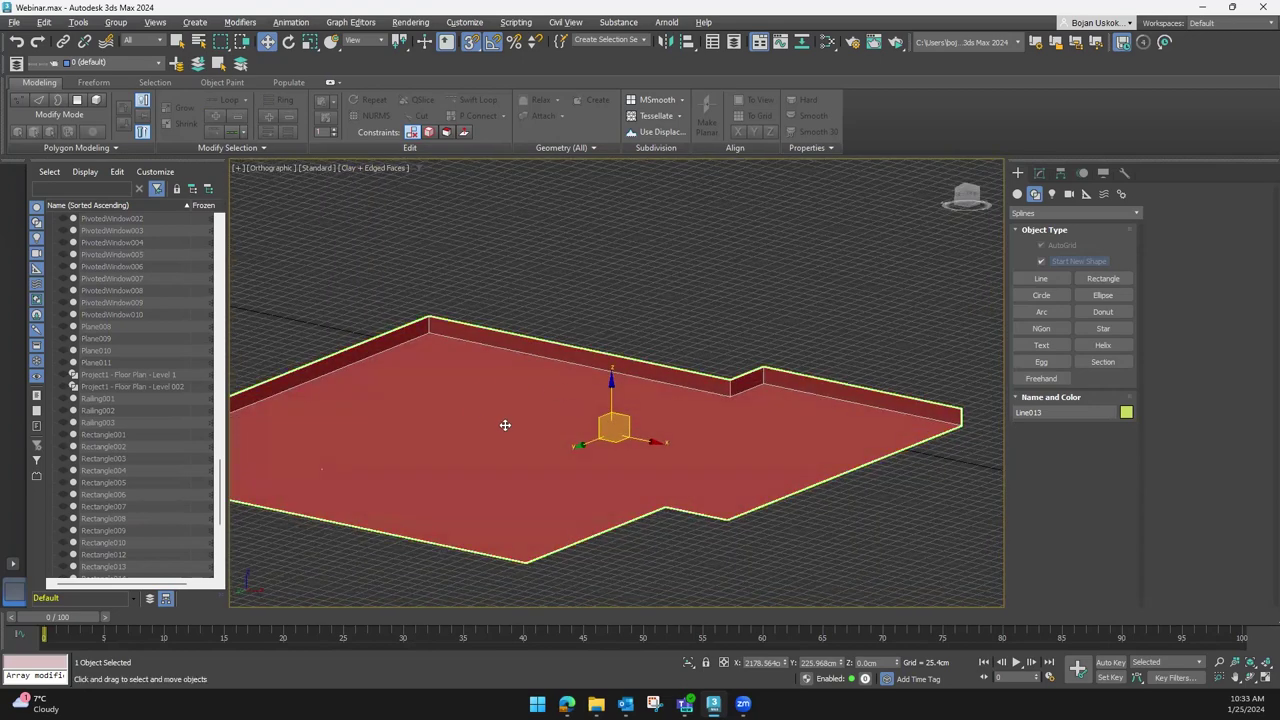
pyautogui.moveTo(476, 389)
pyautogui.keyDown('alt'); pyautogui.mouseDown(button='middle')
pyautogui.moveTo(469, 426)
pyautogui.moveTo(417, 360)
pyautogui.moveTo(657, 440)
pyautogui.moveTo(509, 451)
pyautogui.moveTo(543, 440)
pyautogui.moveTo(557, 400)
pyautogui.mouseUp(button='middle'); pyautogui.keyUp('alt')
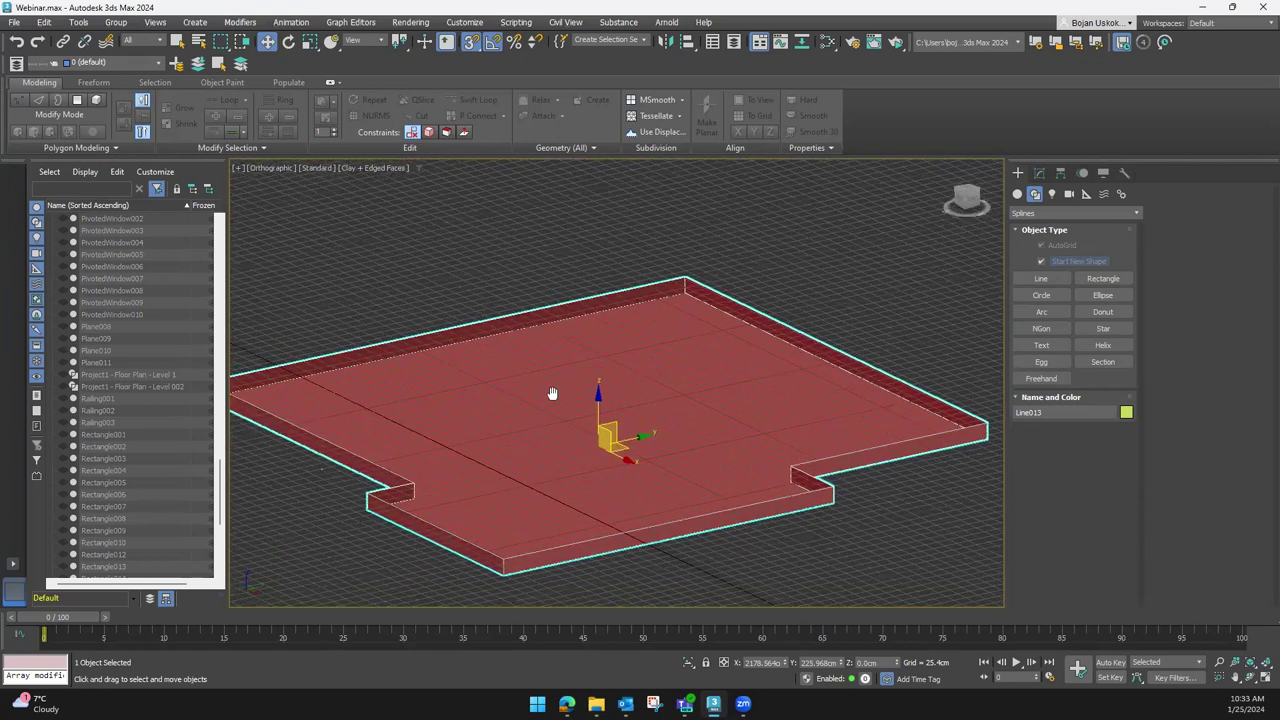
# Select the slab's open border in Border mode and cap it with a new face
pyautogui.click(1040, 173)
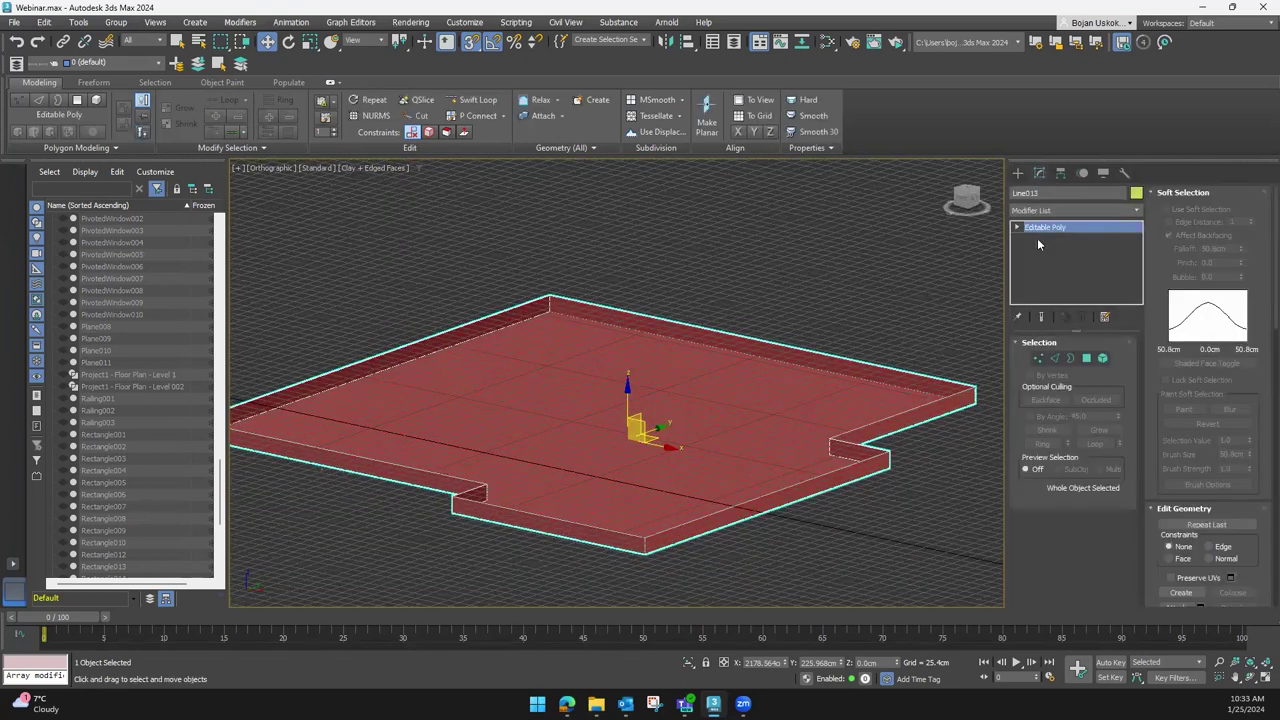
pyautogui.keyDown('alt'); pyautogui.moveTo(754, 411); pyautogui.dragTo(717, 397, button='middle'); pyautogui.keyUp('alt')
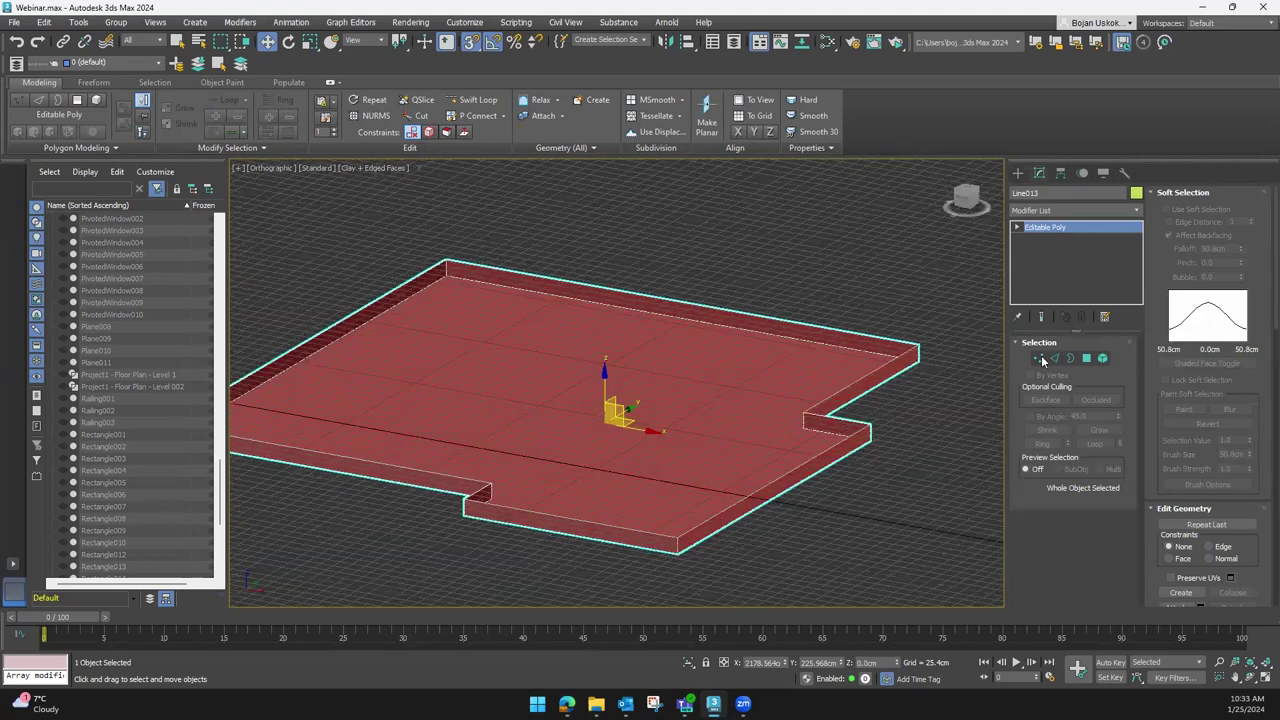
pyautogui.click(1071, 360)
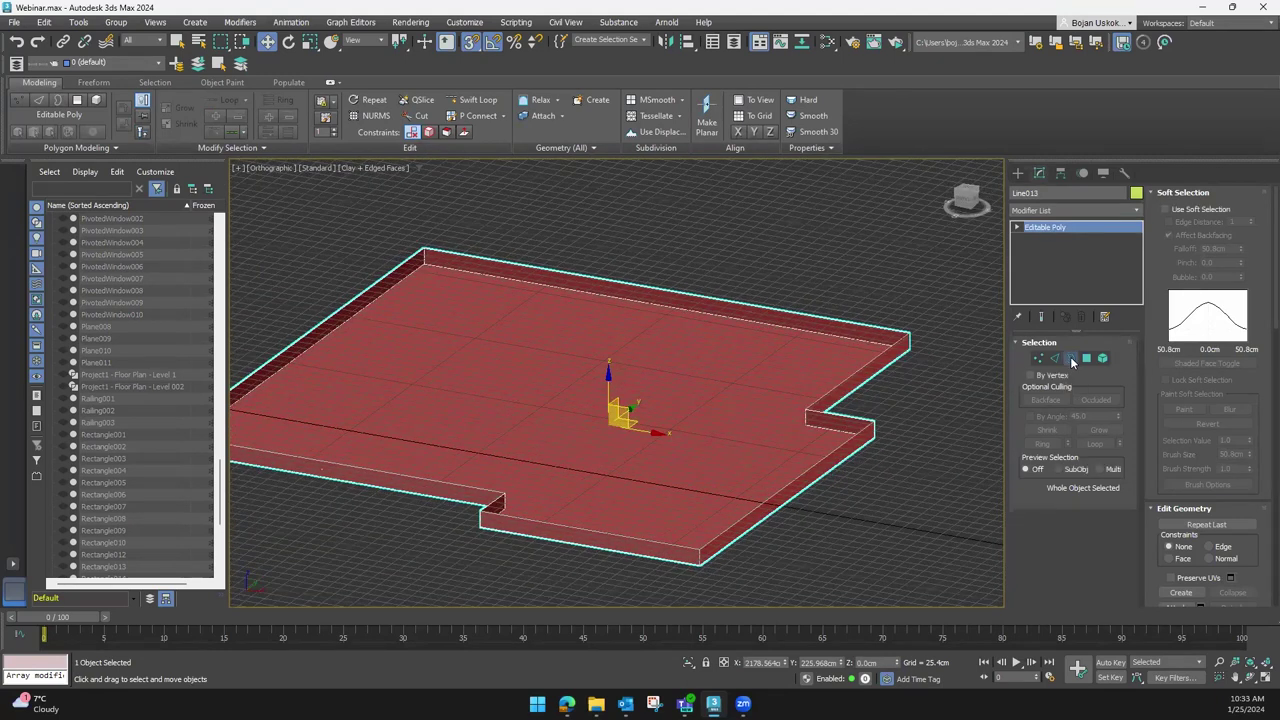
pyautogui.click(826, 413)
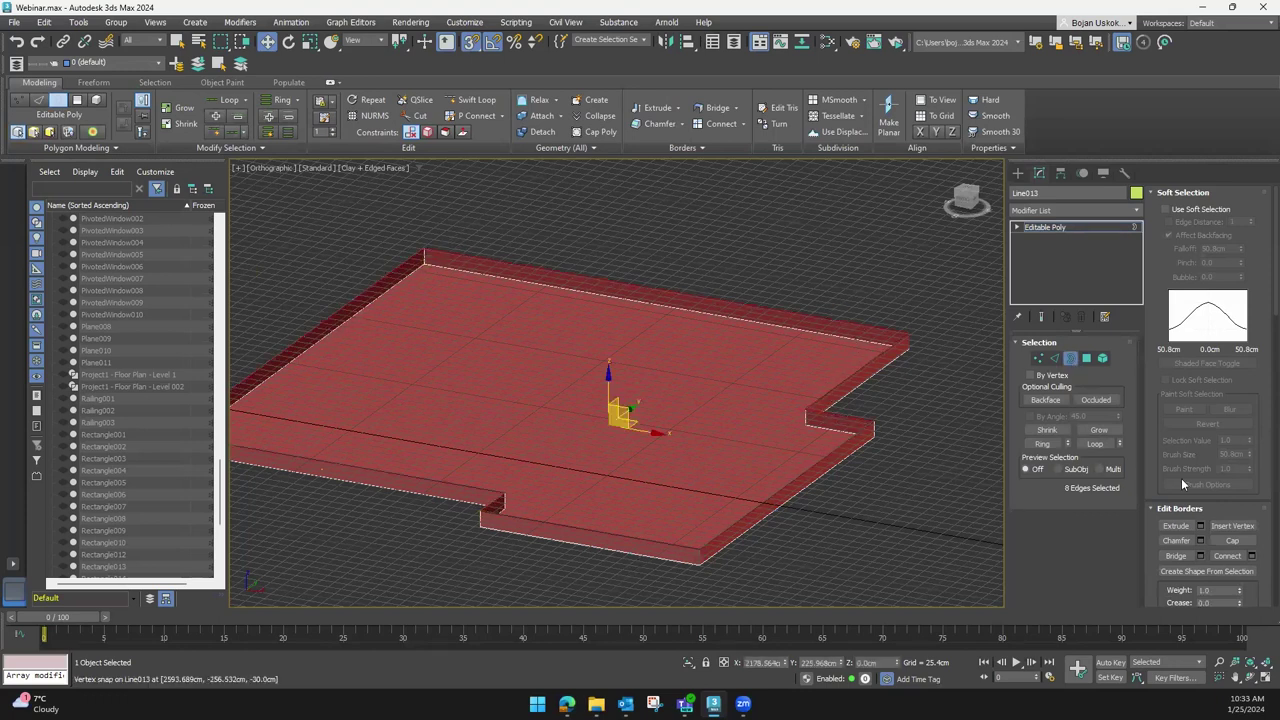
pyautogui.click(1244, 544)
pyautogui.moveTo(899, 531)
pyautogui.keyDown('alt'); pyautogui.mouseDown(button='middle')
pyautogui.moveTo(886, 573)
pyautogui.moveTo(883, 552)
pyautogui.moveTo(831, 514)
pyautogui.moveTo(740, 533)
pyautogui.moveTo(863, 543)
pyautogui.mouseUp(button='middle'); pyautogui.keyUp('alt')
pyautogui.scroll(3, 863, 543)
# End isolation so the walls, windows and door reappear, then deselect the slab
pyautogui.click(1018, 173)
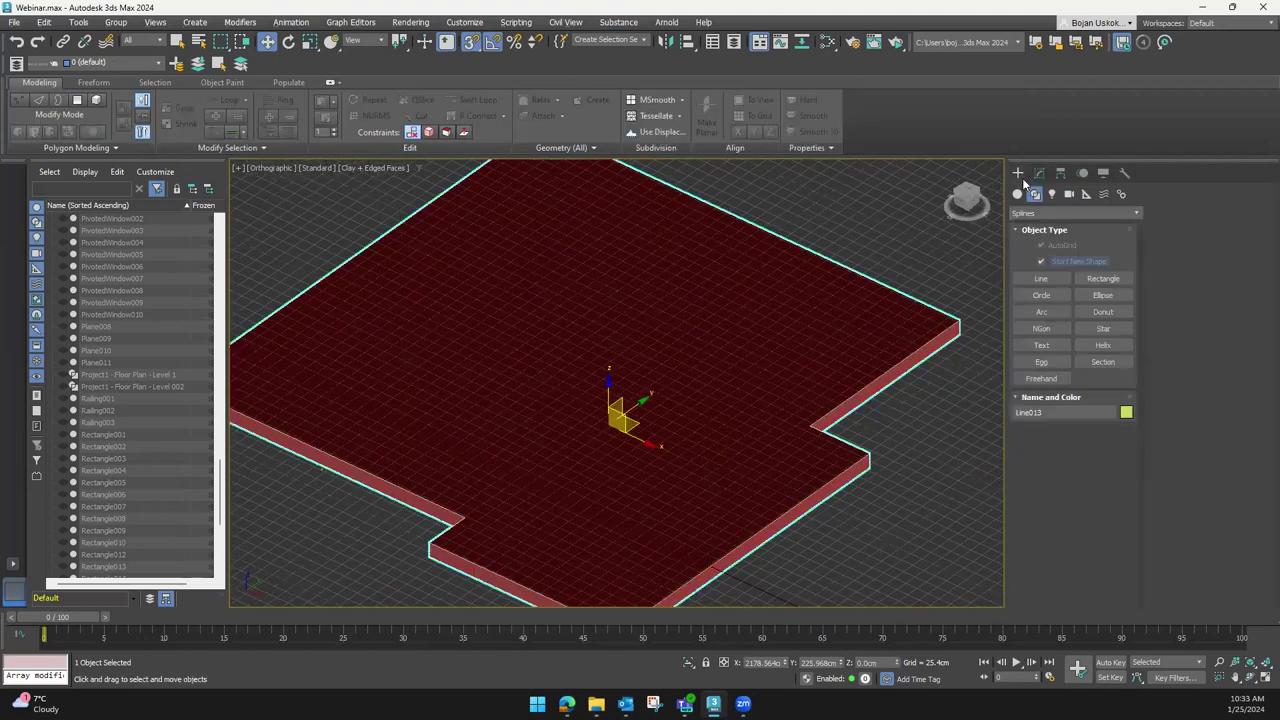
pyautogui.scroll(-4, 806, 410)
pyautogui.keyDown('alt'); pyautogui.moveTo(798, 450); pyautogui.dragTo(798, 450, button='middle'); pyautogui.keyUp('alt')
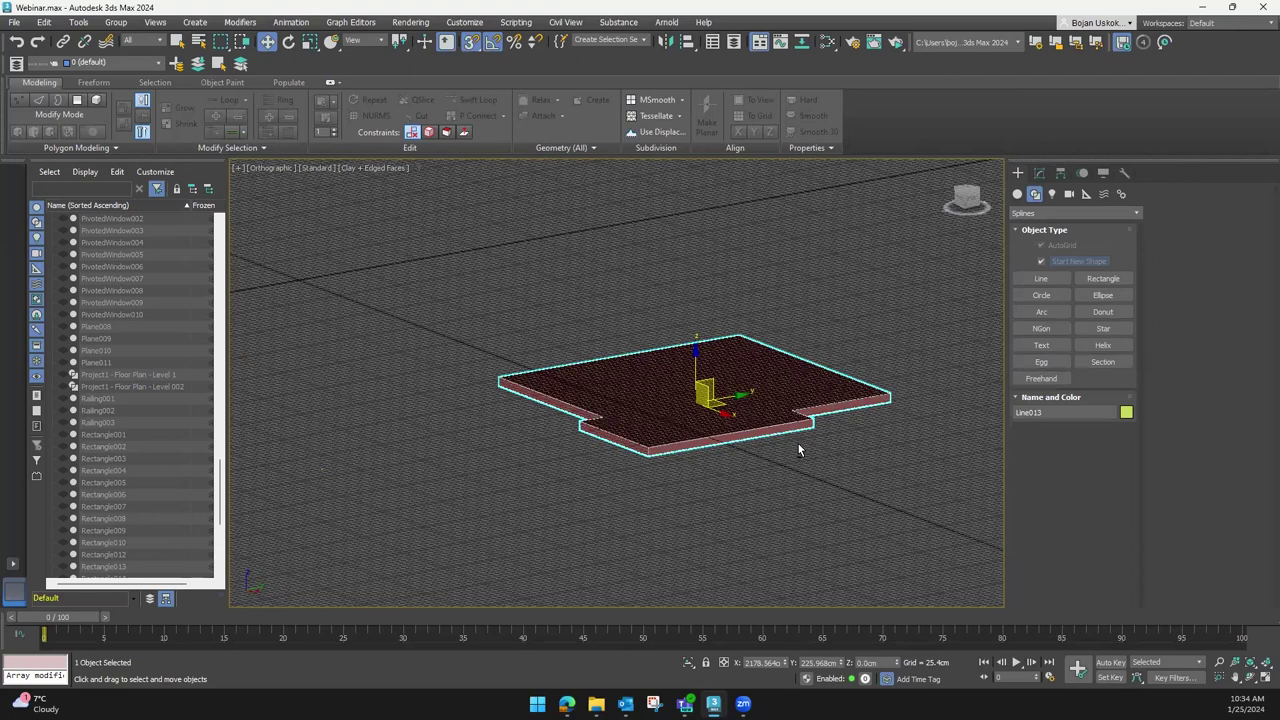
pyautogui.moveTo(798, 444)
pyautogui.keyDown('alt'); pyautogui.mouseDown(button='middle')
pyautogui.moveTo(783, 444)
pyautogui.moveTo(771, 500)
pyautogui.moveTo(791, 380)
pyautogui.mouseUp(button='middle'); pyautogui.keyUp('alt')
pyautogui.scroll(3, 791, 423)
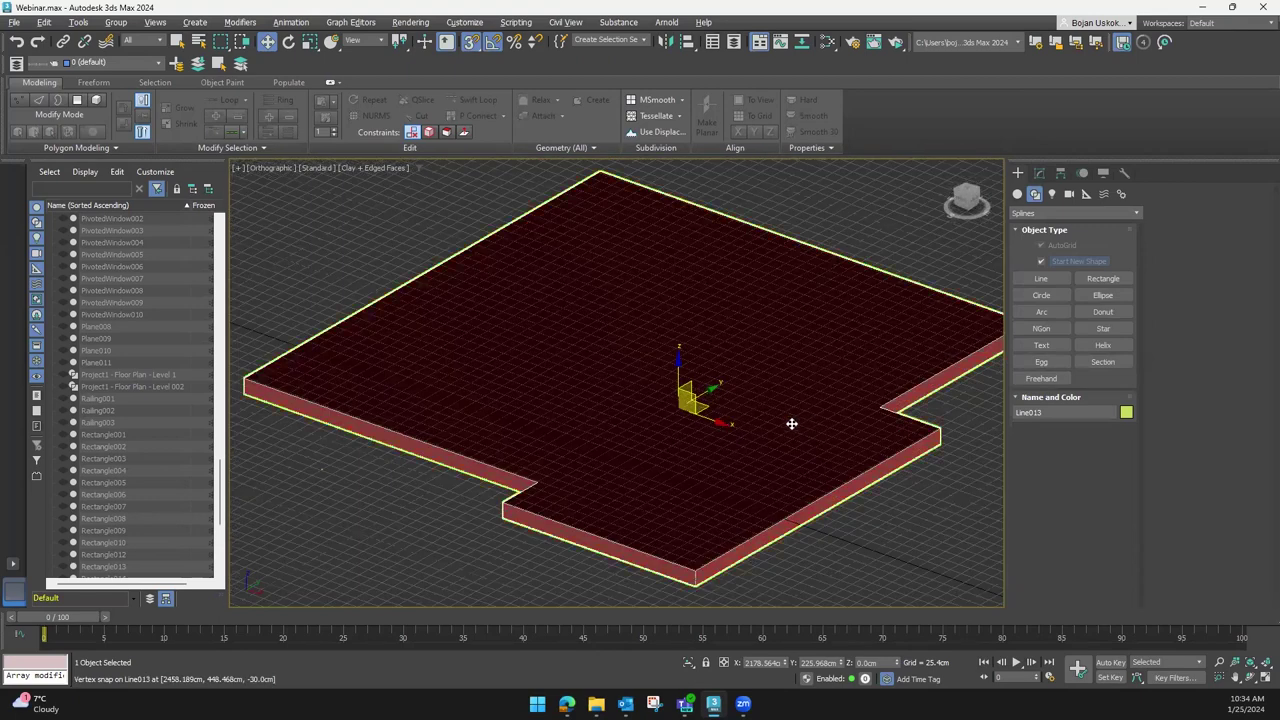
pyautogui.keyDown('alt'); pyautogui.moveTo(810, 422); pyautogui.dragTo(787, 421, button='middle'); pyautogui.keyUp('alt')
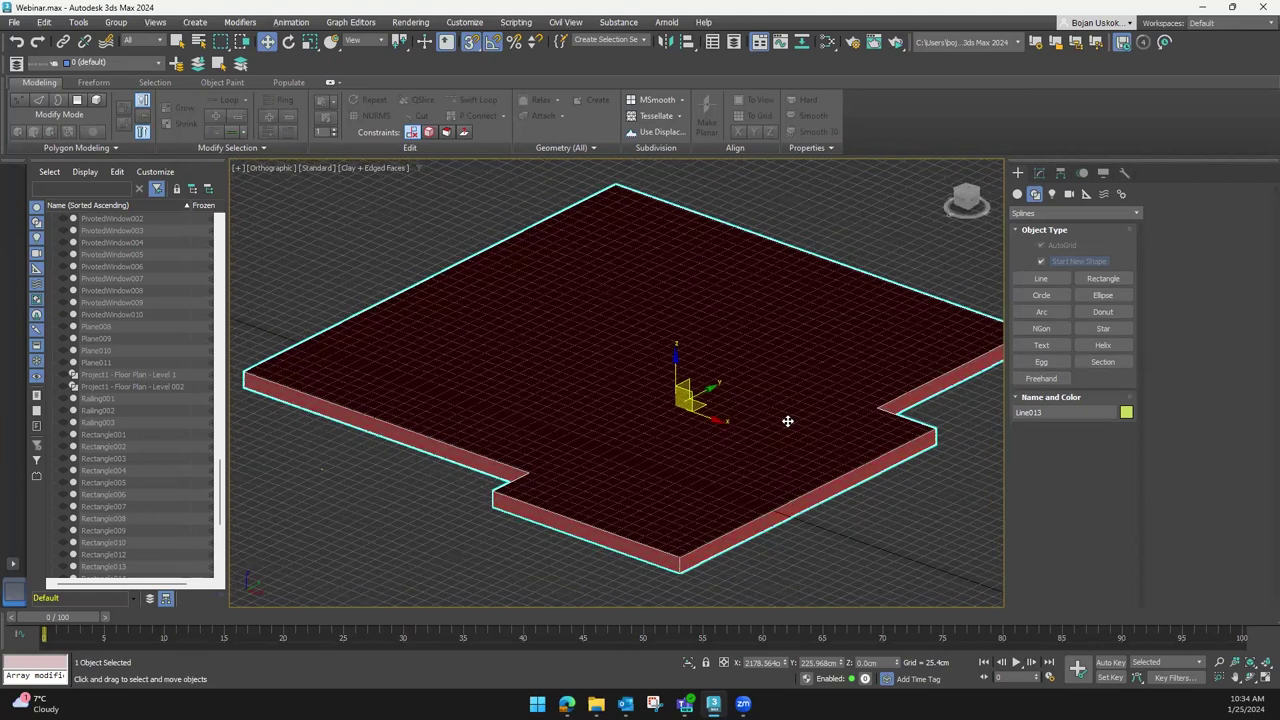
pyautogui.hotkey('alt', 'q')
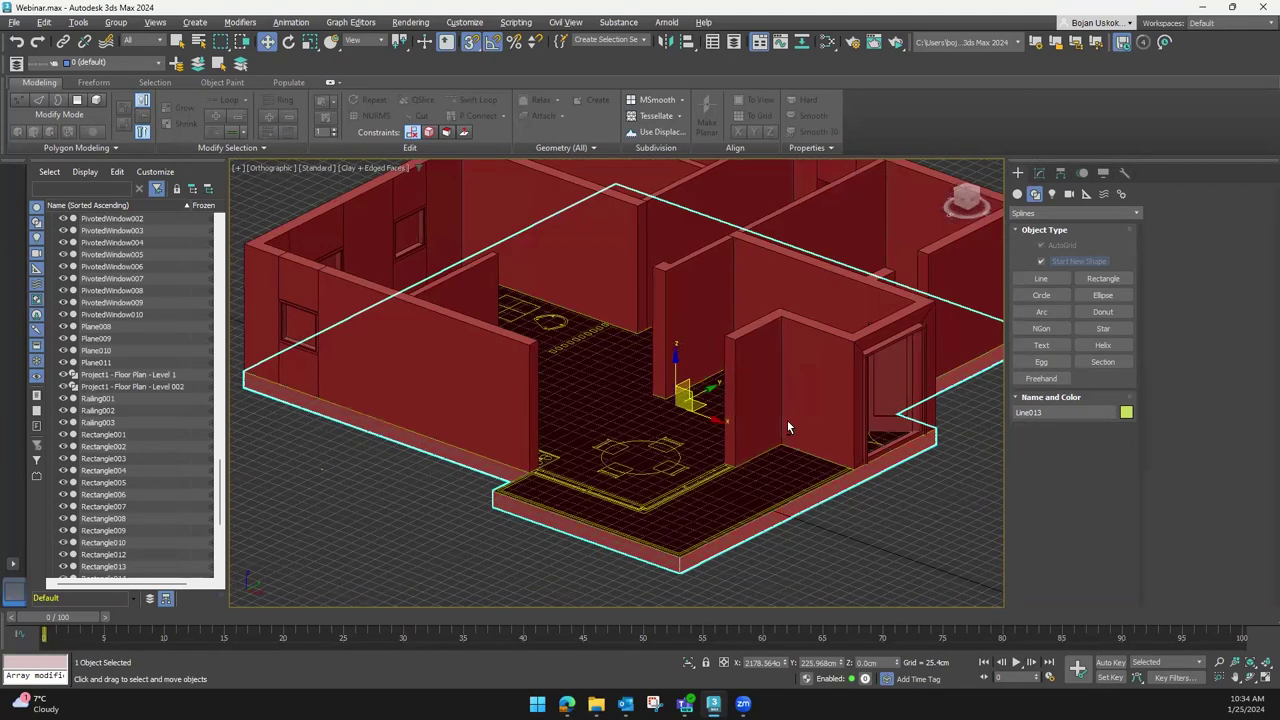
pyautogui.scroll(3, 600, 371)
pyautogui.moveTo(600, 371)
pyautogui.keyDown('alt'); pyautogui.mouseDown(button='middle')
pyautogui.moveTo(904, 515)
pyautogui.moveTo(600, 350)
pyautogui.mouseUp(button='middle'); pyautogui.keyUp('alt')
pyautogui.click(904, 515)
# Return the viewport to Default Shading and select the walls object
pyautogui.click(385, 168)
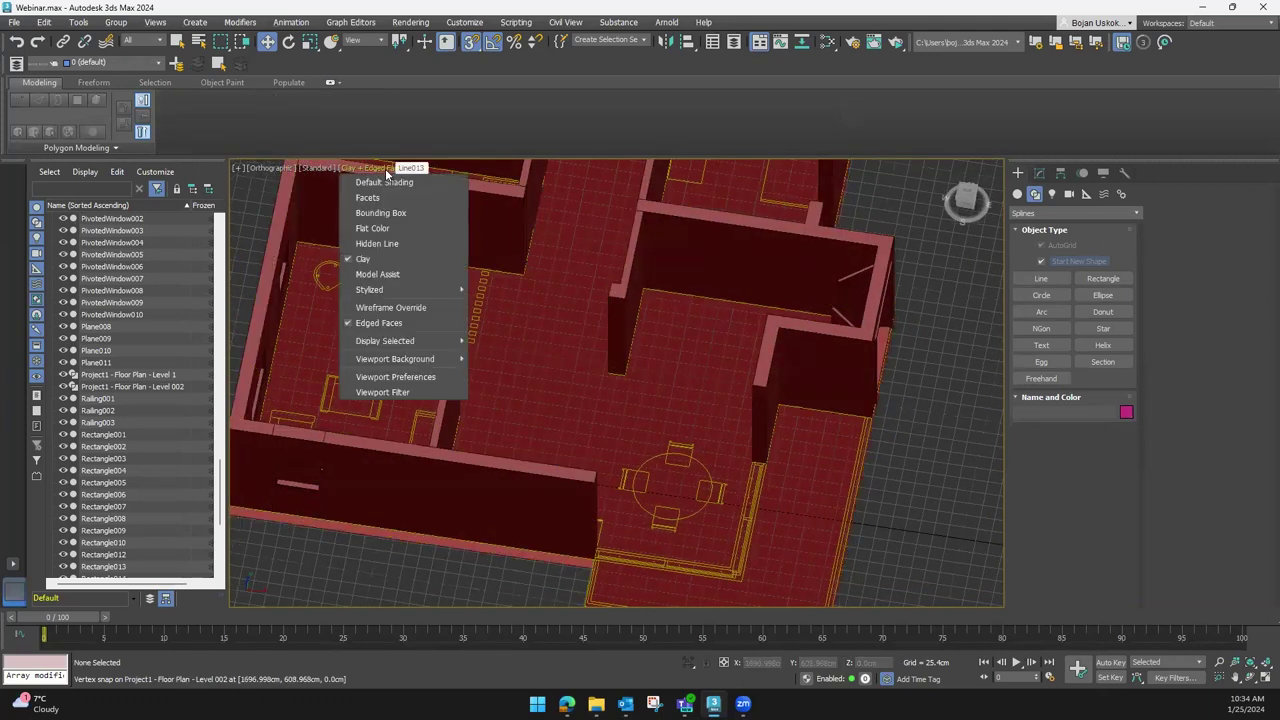
pyautogui.click(386, 180)
pyautogui.moveTo(386, 180)
pyautogui.keyDown('alt'); pyautogui.mouseDown(button='middle')
pyautogui.moveTo(458, 233)
pyautogui.moveTo(369, 172)
pyautogui.mouseUp(button='middle'); pyautogui.keyUp('alt')
pyautogui.click(366, 168)
pyautogui.click(470, 330)
pyautogui.moveTo(580, 385)
pyautogui.keyDown('alt'); pyautogui.mouseDown(button='middle')
pyautogui.moveTo(588, 423)
pyautogui.moveTo(549, 397)
pyautogui.moveTo(449, 503)
pyautogui.mouseUp(button='middle'); pyautogui.keyUp('alt')
pyautogui.click(549, 397)
# Orbit and zoom around the house to look over the rooms from above
pyautogui.click(469, 482)
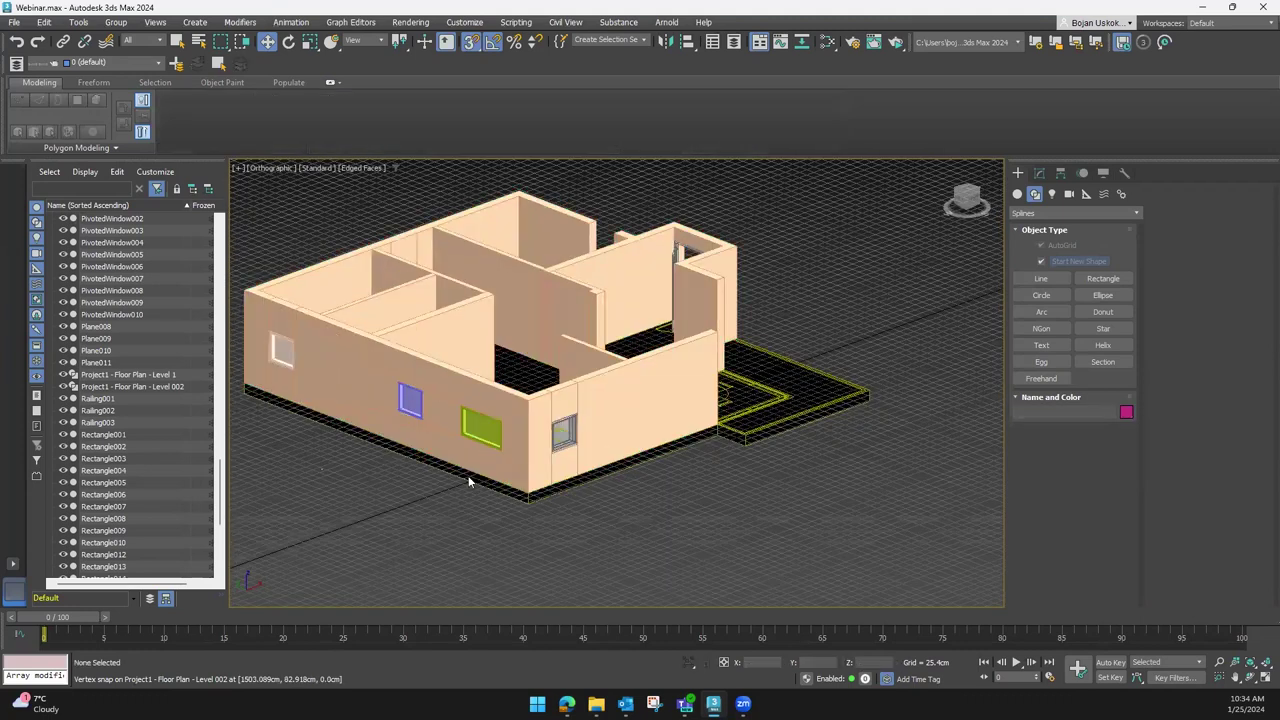
pyautogui.scroll(4, 460, 398)
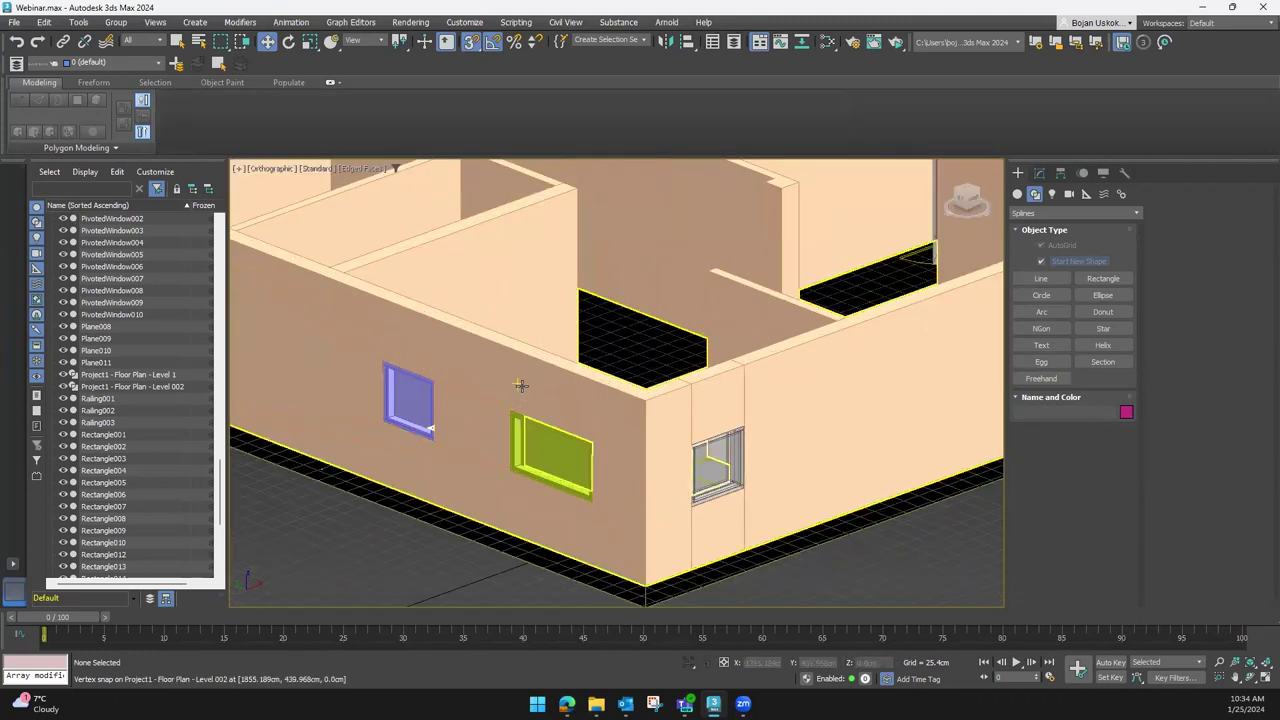
pyautogui.moveTo(520, 385)
pyautogui.keyDown('alt'); pyautogui.mouseDown(button='middle')
pyautogui.moveTo(548, 296)
pyautogui.moveTo(515, 367)
pyautogui.mouseUp(button='middle'); pyautogui.keyUp('alt')
pyautogui.scroll(-3, 548, 296)
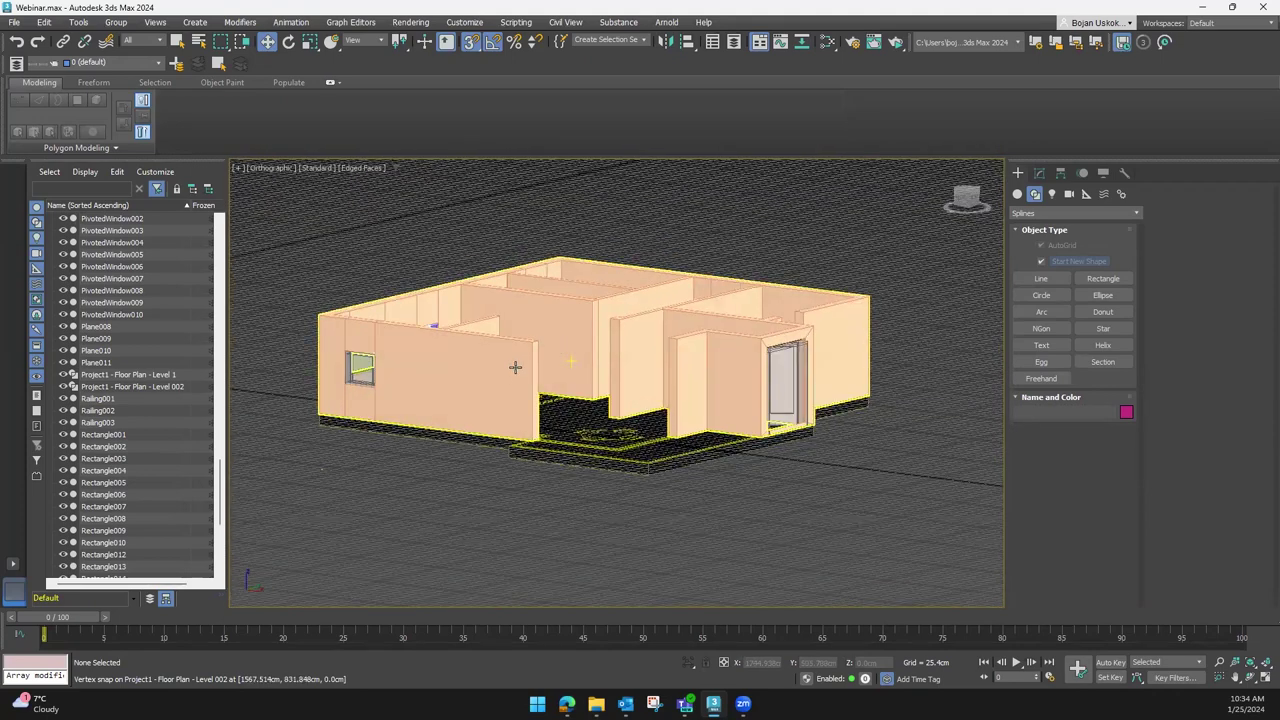
pyautogui.keyDown('alt'); pyautogui.moveTo(494, 382); pyautogui.dragTo(527, 362, button='middle'); pyautogui.keyUp('alt')
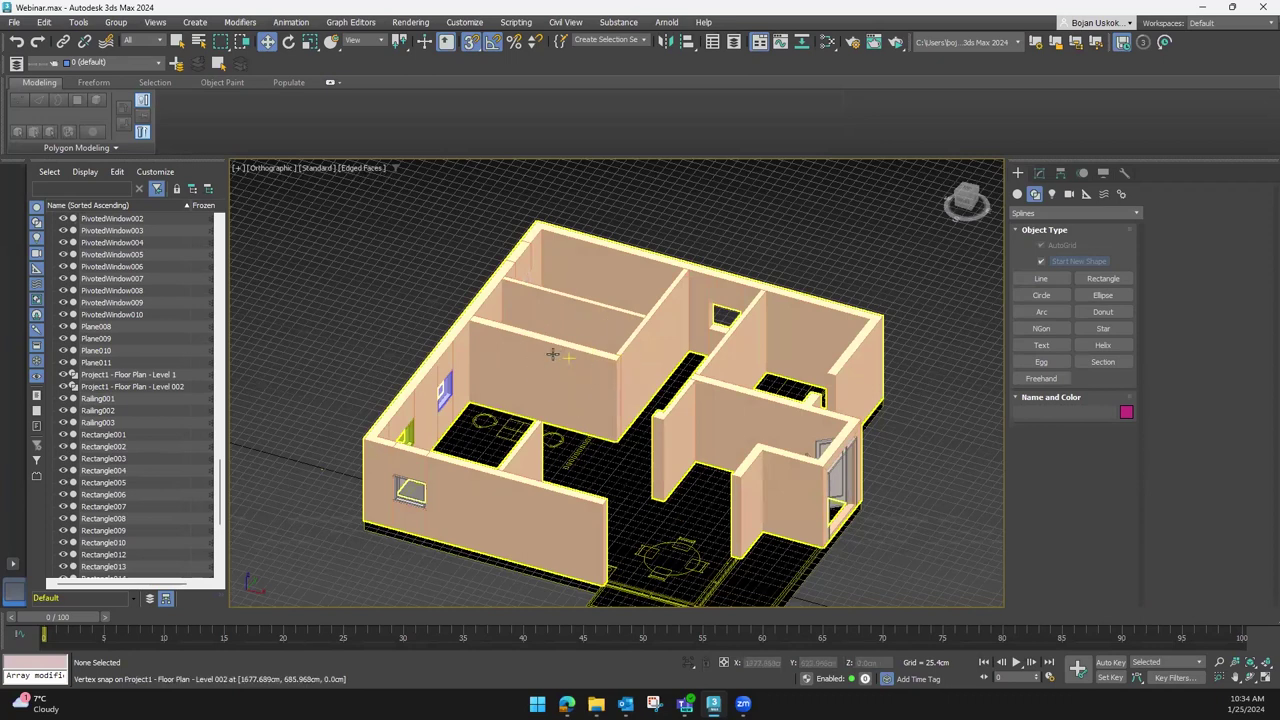
pyautogui.scroll(3, 560, 375)
pyautogui.scroll(3, 578, 385)
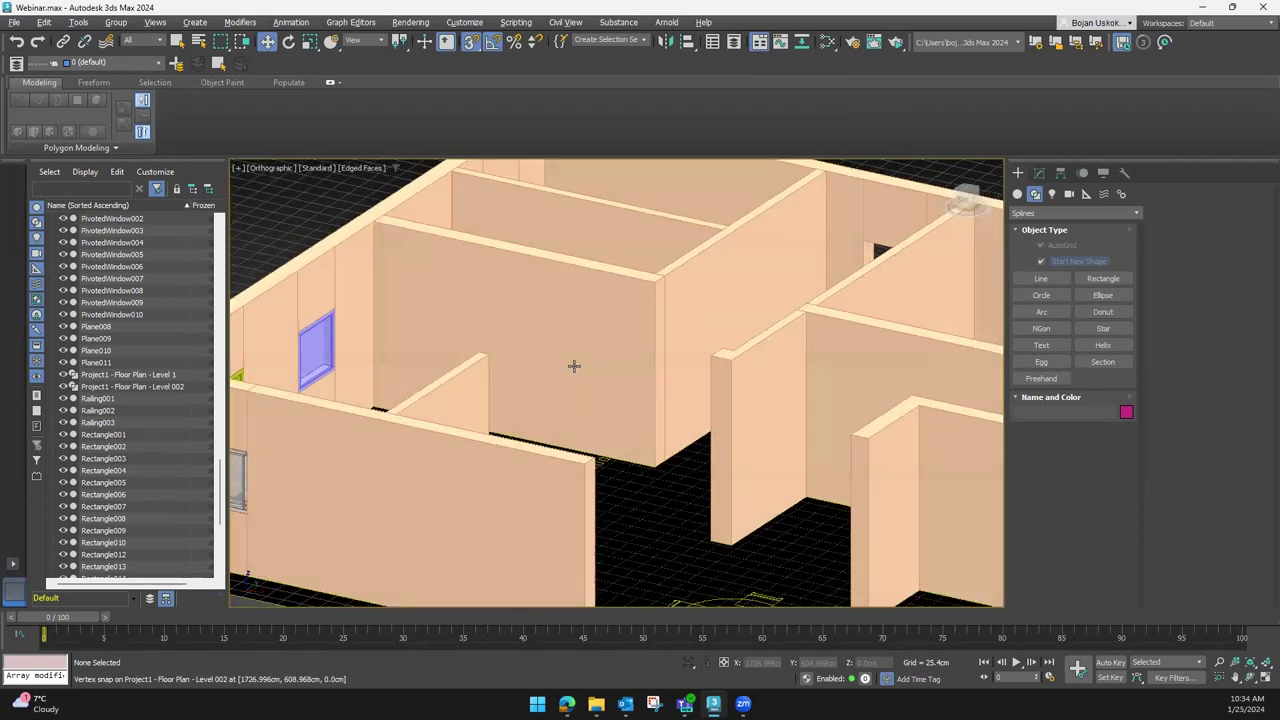
pyautogui.keyDown('alt'); pyautogui.moveTo(574, 366); pyautogui.dragTo(582, 392, button='middle'); pyautogui.keyUp('alt')
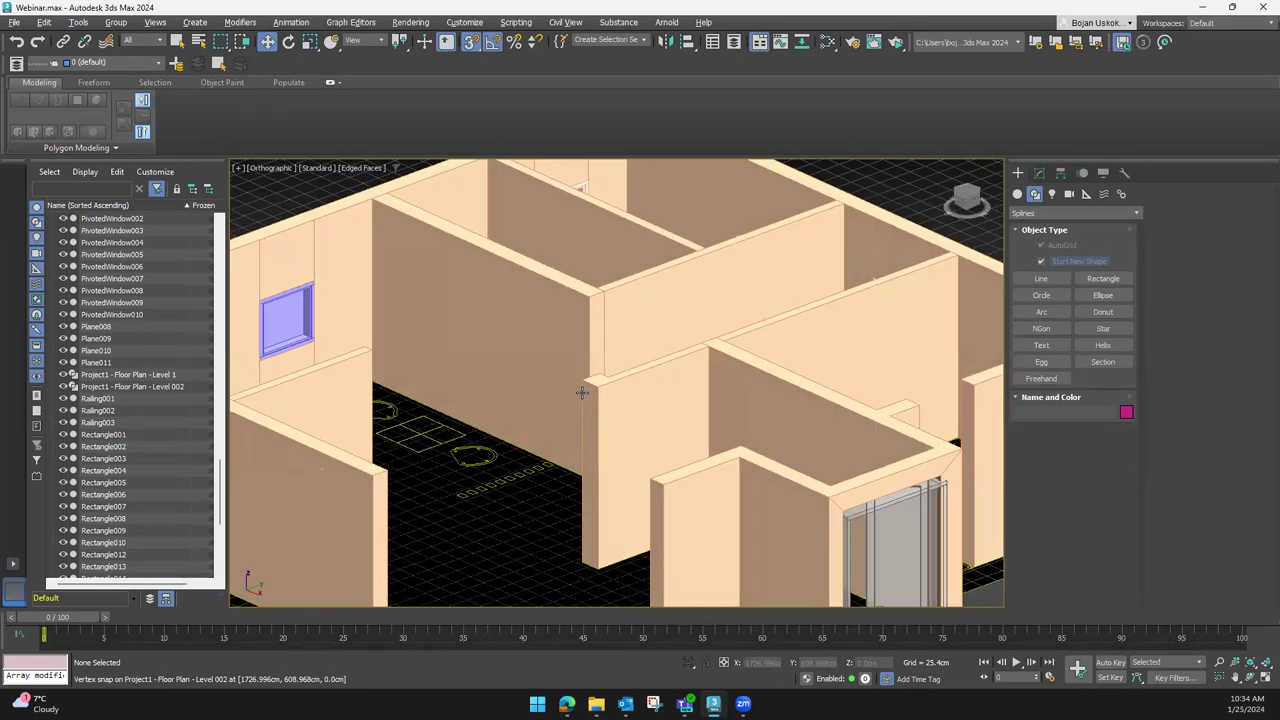
pyautogui.scroll(-3, 588, 394)
pyautogui.scroll(-2, 594, 391)
pyautogui.moveTo(594, 391)
pyautogui.mouseDown(button='middle')
pyautogui.moveTo(490, 360)
pyautogui.moveTo(470, 280)
pyautogui.mouseUp(button='middle')
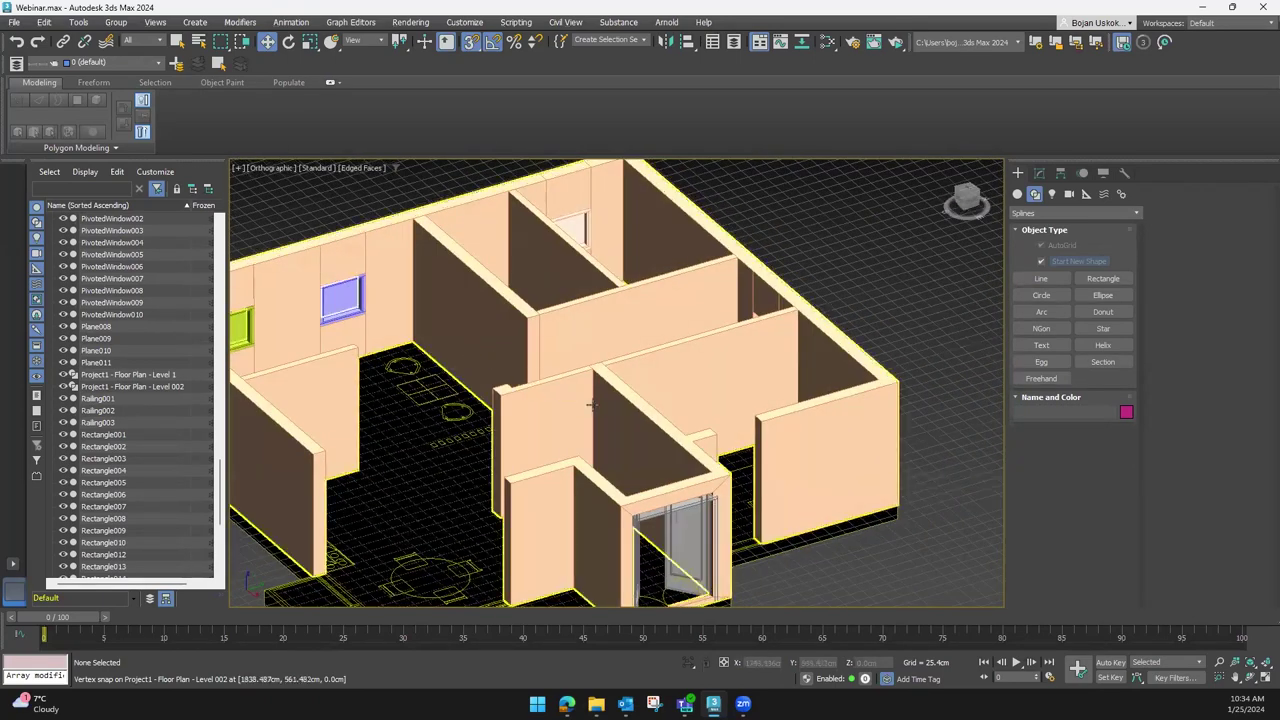
pyautogui.moveTo(641, 410)
pyautogui.mouseDown(button='middle')
pyautogui.moveTo(689, 390)
pyautogui.moveTo(706, 429)
pyautogui.moveTo(723, 429)
pyautogui.moveTo(689, 469)
pyautogui.moveTo(563, 400)
pyautogui.moveTo(652, 390)
pyautogui.moveTo(650, 407)
pyautogui.moveTo(586, 371)
pyautogui.moveTo(571, 386)
pyautogui.moveTo(537, 380)
pyautogui.moveTo(534, 419)
pyautogui.moveTo(548, 355)
pyautogui.mouseUp(button='middle')
pyautogui.scroll(-2, 689, 469)
pyautogui.scroll(2, 652, 390)
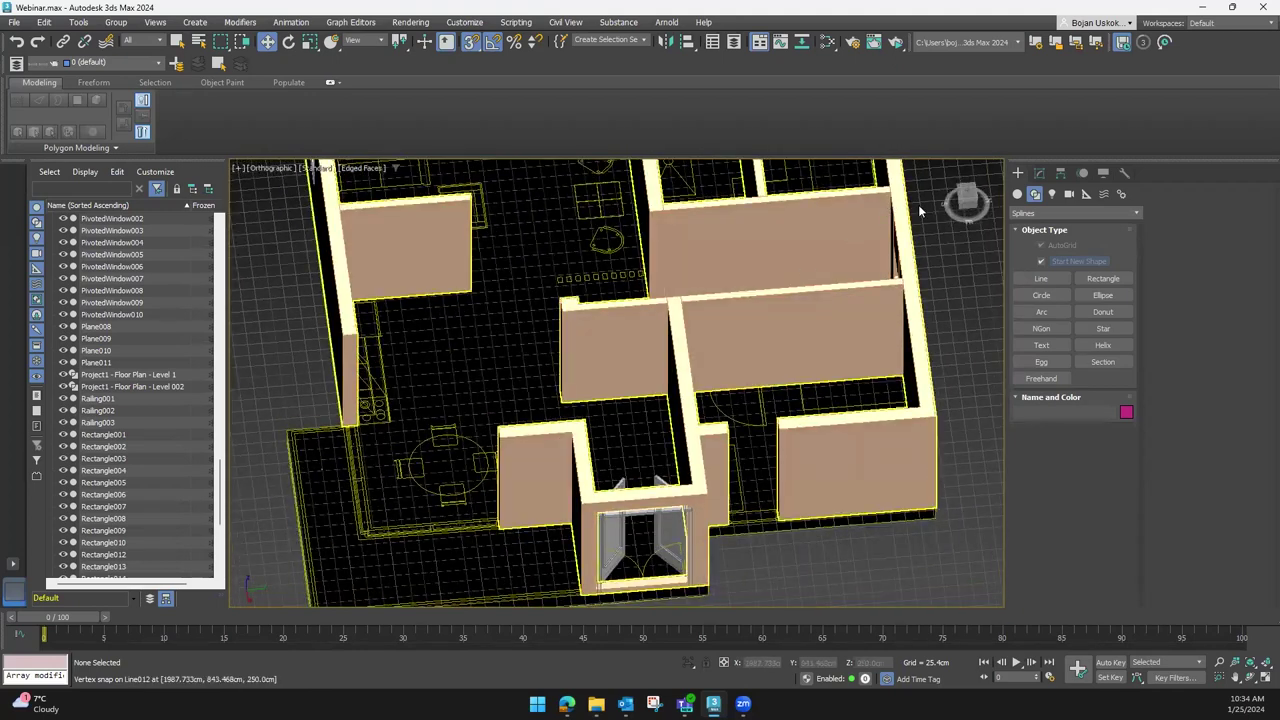
# Snap to the Top view, then frame the Right side view with empty space beside the building
pyautogui.click(966, 196)
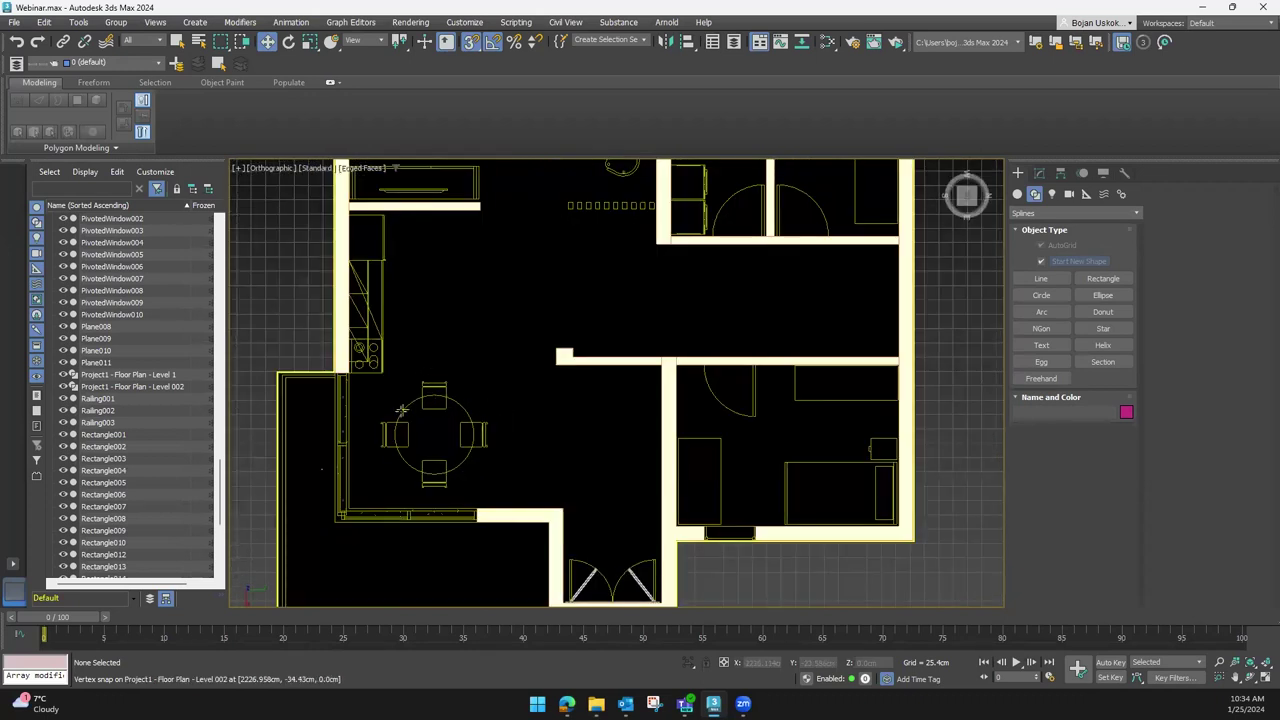
pyautogui.scroll(5, 410, 455)
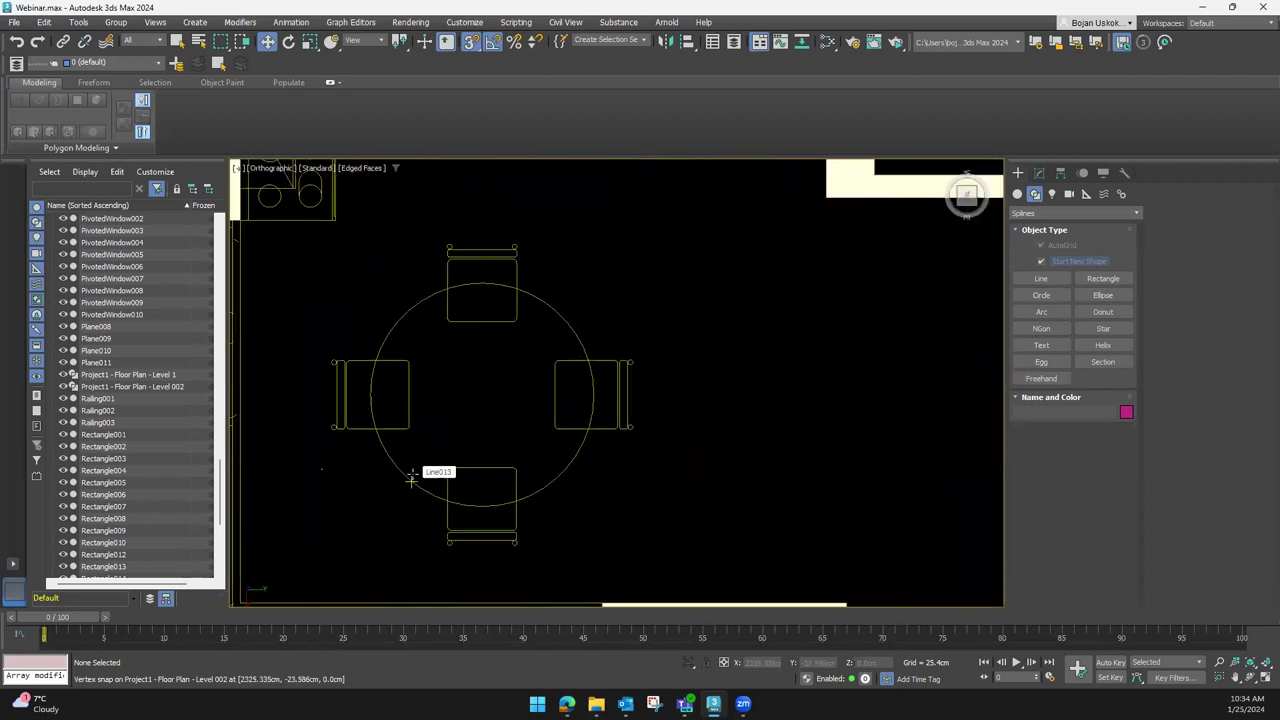
pyautogui.scroll(-3, 412, 478)
pyautogui.moveTo(428, 471); pyautogui.dragTo(586, 414, button='middle')
pyautogui.scroll(-2, 586, 414)
pyautogui.moveTo(586, 470)
pyautogui.mouseDown(button='middle')
pyautogui.moveTo(548, 484)
pyautogui.moveTo(580, 426)
pyautogui.mouseUp(button='middle')
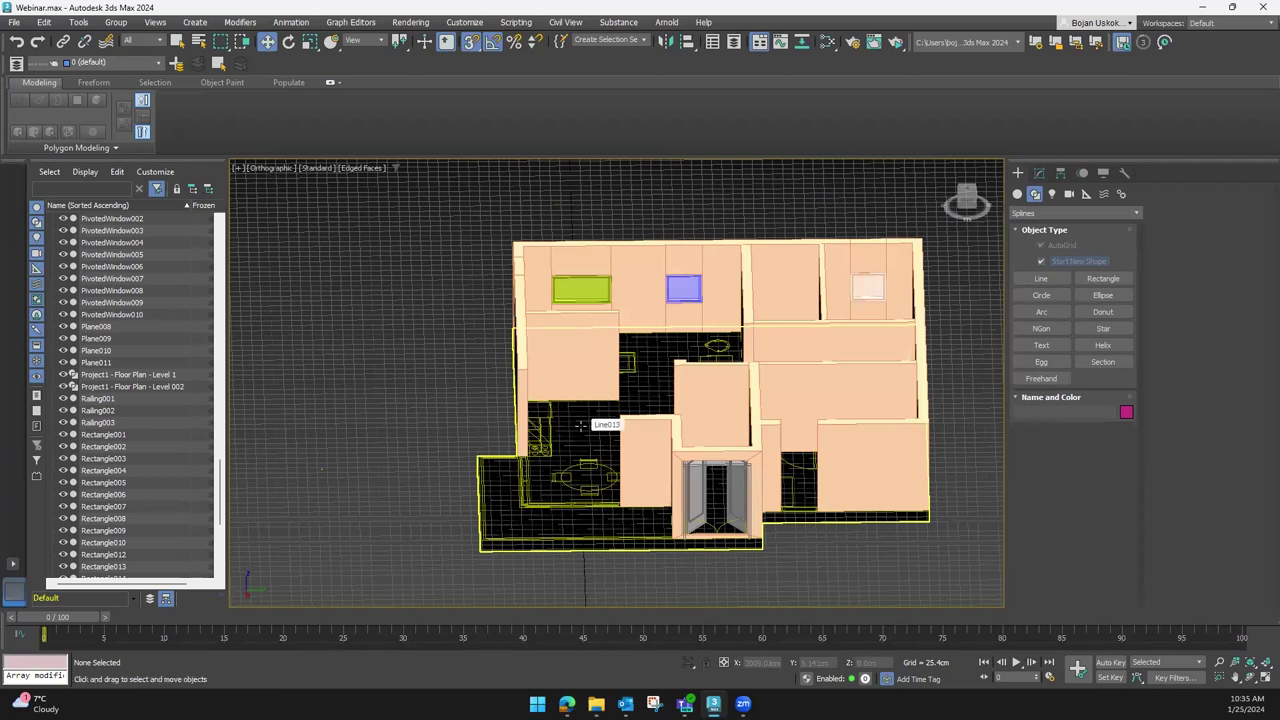
pyautogui.moveTo(580, 426)
pyautogui.keyDown('alt'); pyautogui.mouseDown(button='middle')
pyautogui.moveTo(926, 209)
pyautogui.moveTo(524, 411)
pyautogui.mouseUp(button='middle'); pyautogui.keyUp('alt')
pyautogui.moveTo(581, 393); pyautogui.dragTo(512, 390, button='middle')
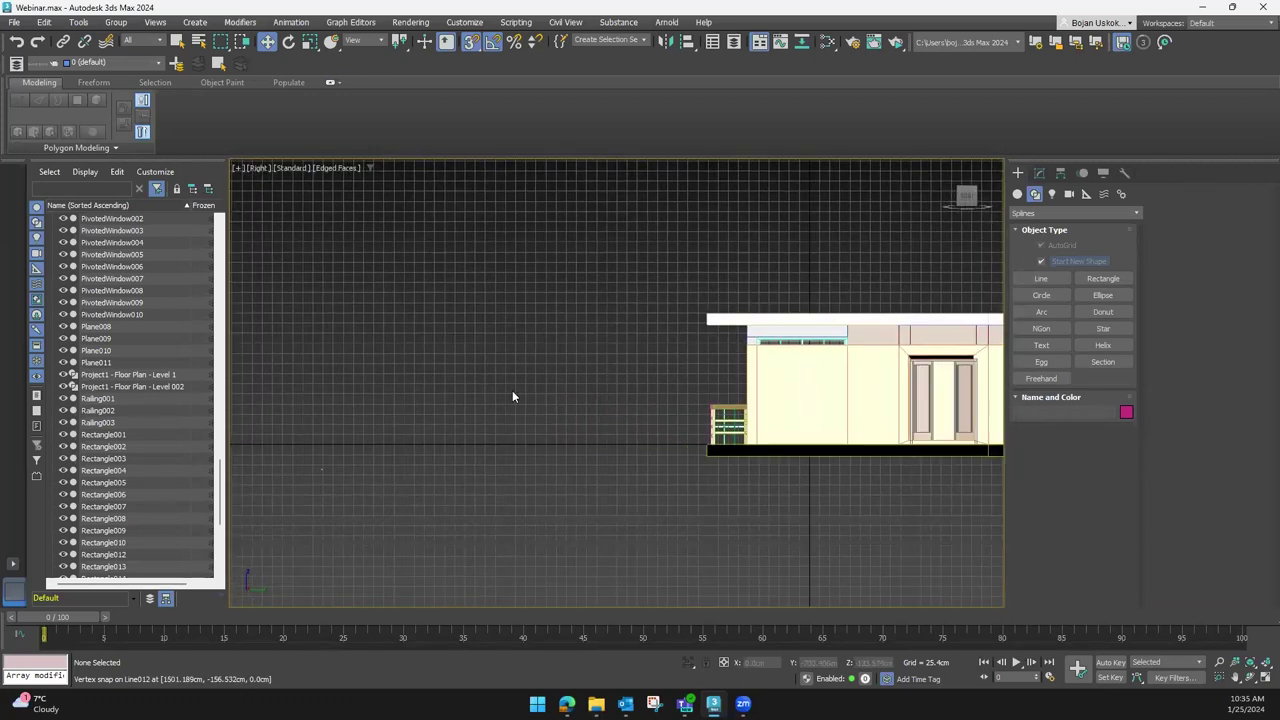
pyautogui.scroll(2, 525, 394)
pyautogui.scroll(2, 525, 394)
# Start a Line and place the profile's base points and first curved point
pyautogui.click(1049, 279)
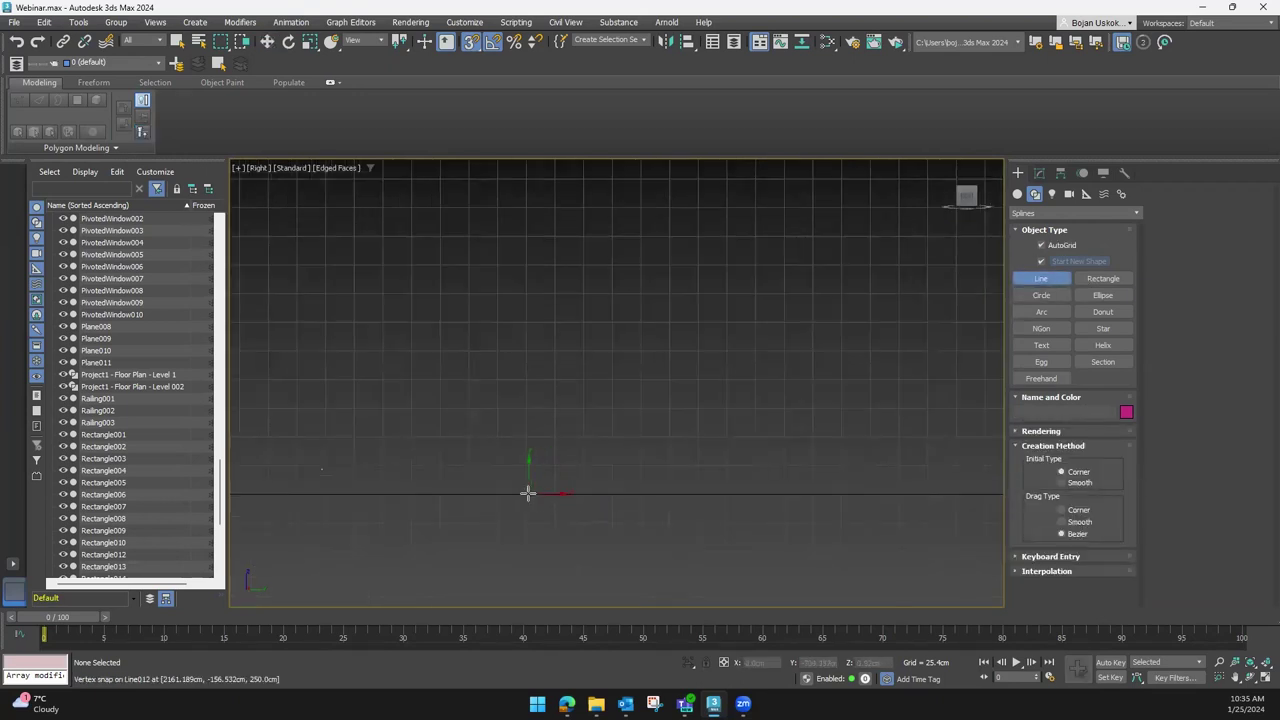
pyautogui.click(528, 493)
pyautogui.scroll(3, 530, 478)
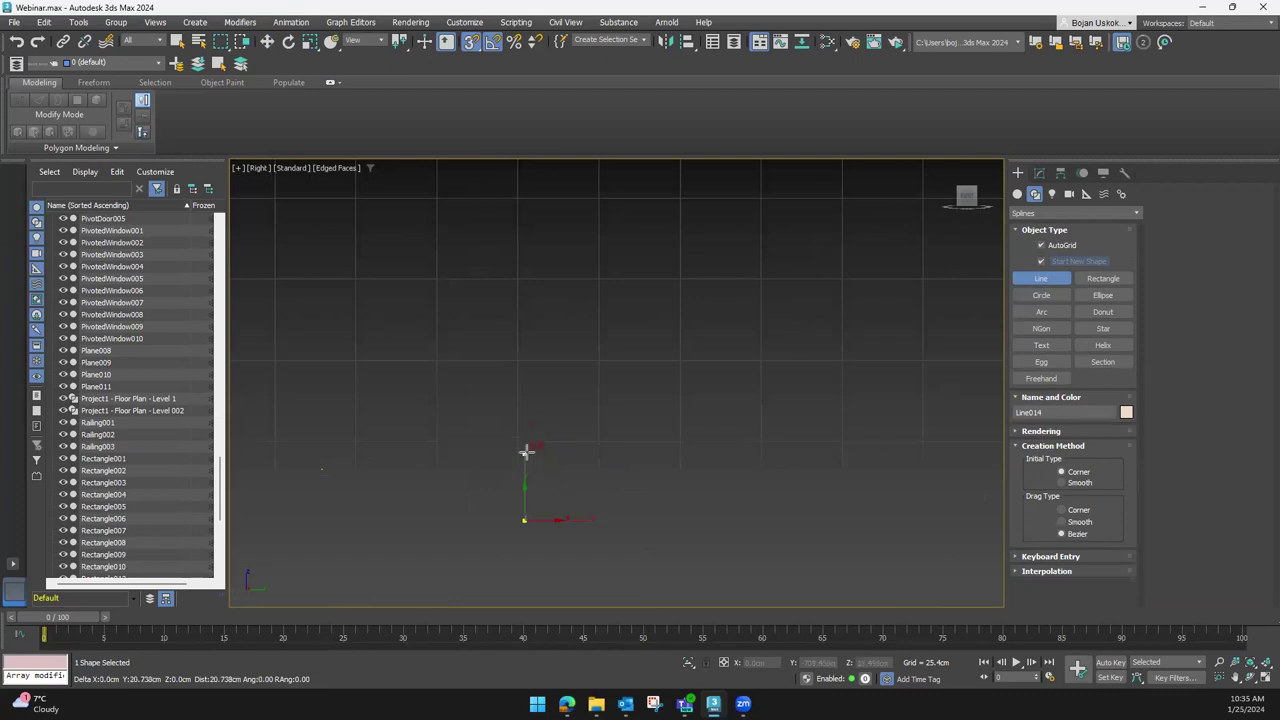
pyautogui.click(524, 452)
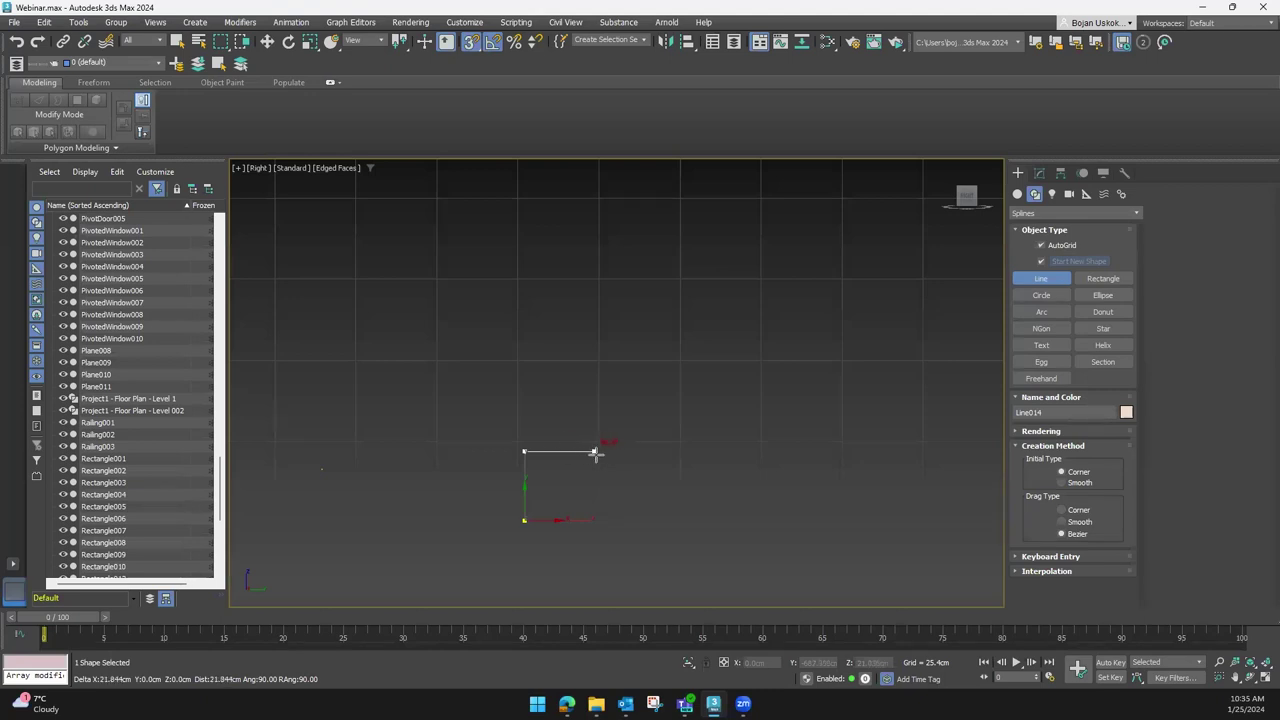
pyautogui.click(619, 452)
pyautogui.scroll(1, 655, 445)
pyautogui.scroll(1, 657, 443)
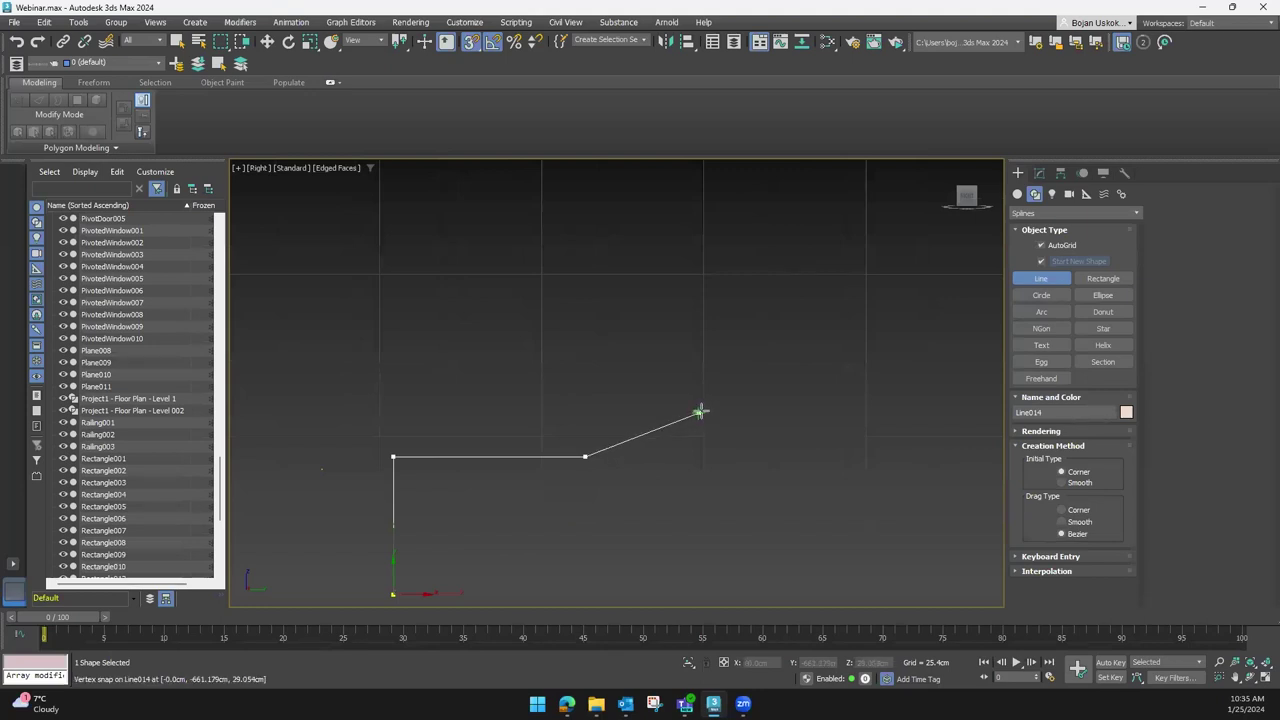
pyautogui.moveTo(705, 403); pyautogui.dragTo(712, 378)
pyautogui.moveTo(712, 378); pyautogui.dragTo(714, 381)
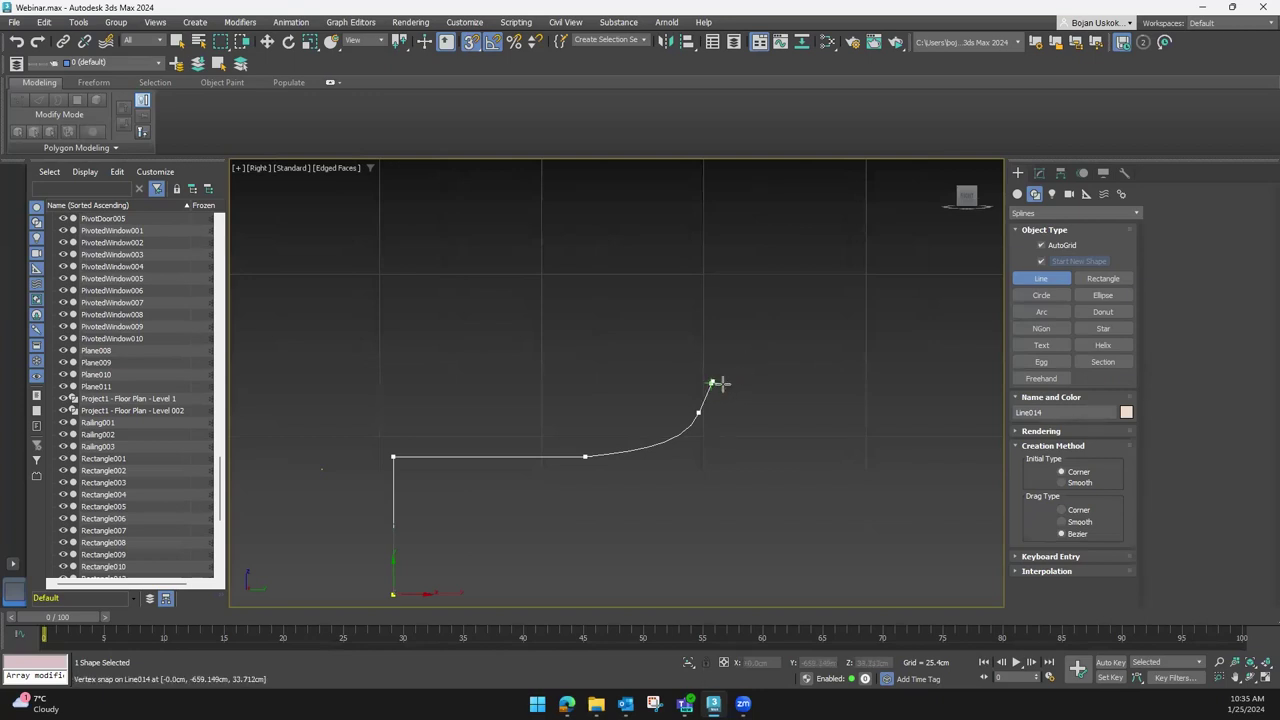
pyautogui.click(712, 382)
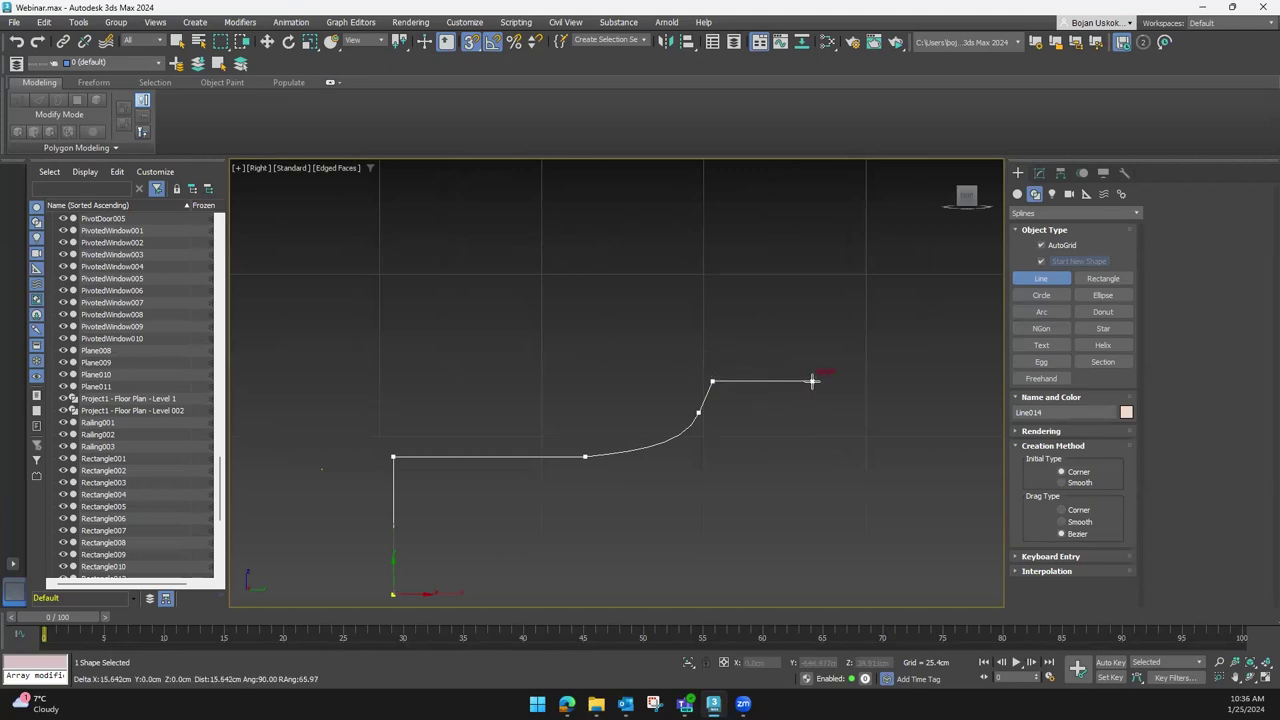
# Add the next profile corners and the top of the tall vertical stem
pyautogui.scroll(-2, 800, 430)
pyautogui.scroll(-2, 700, 420)
pyautogui.click(638, 413)
pyautogui.click(695, 411)
pyautogui.scroll(-3, 690, 415)
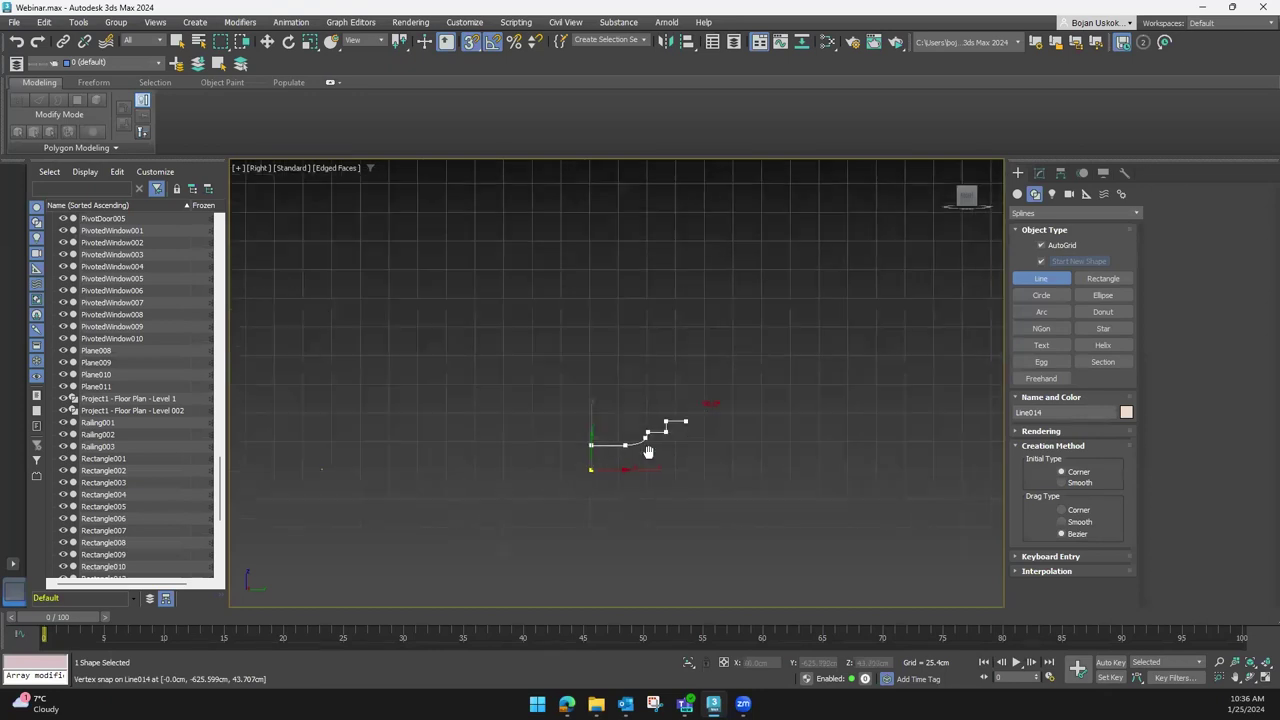
pyautogui.click(608, 301)
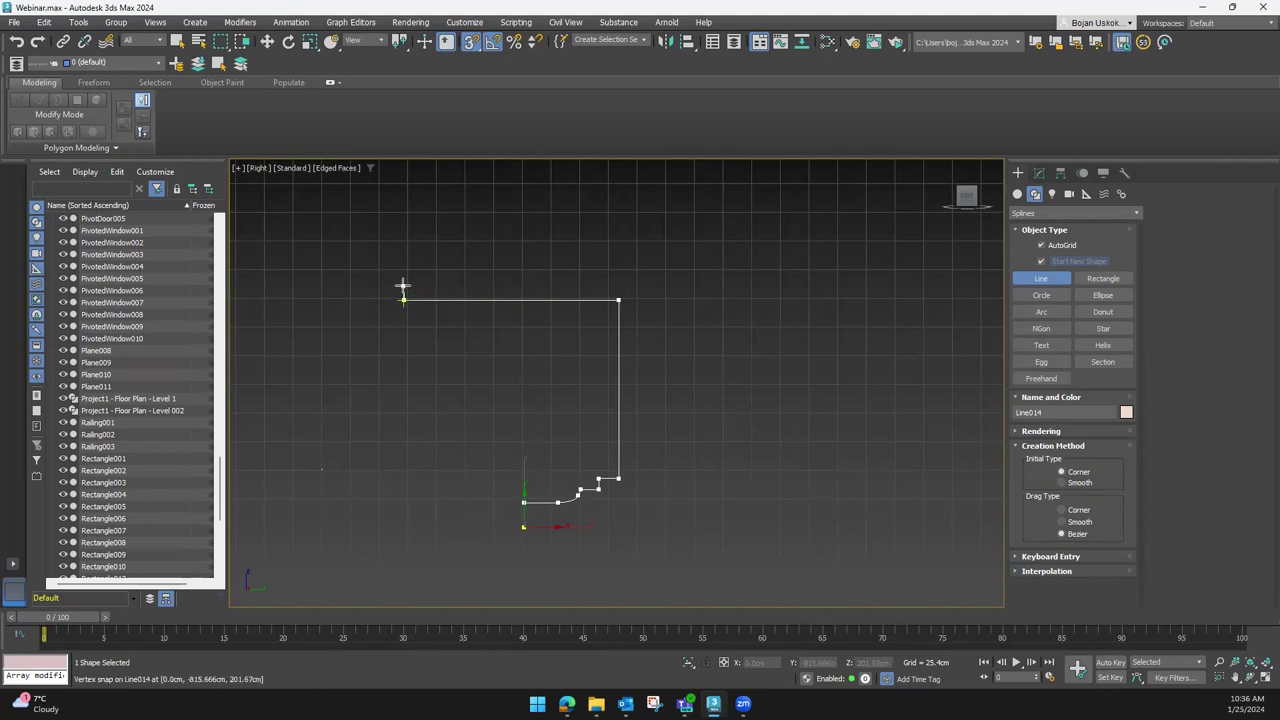
pyautogui.scroll(3, 405, 290)
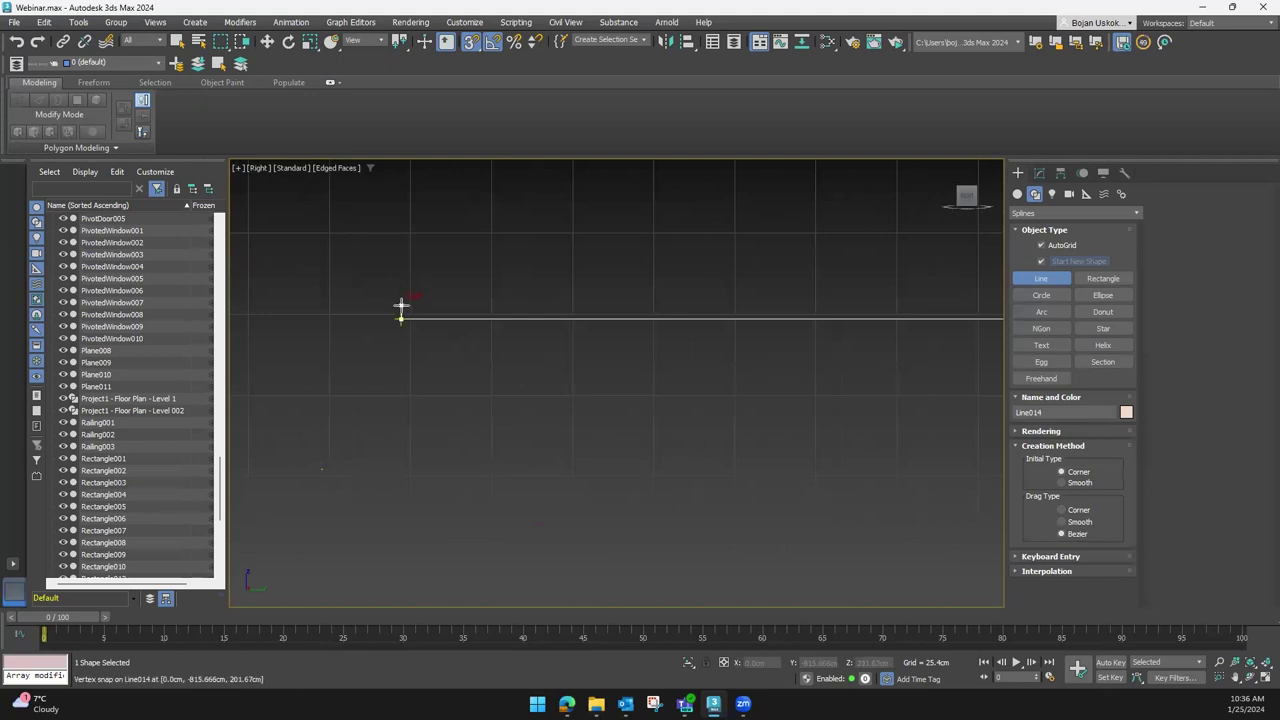
pyautogui.scroll(3, 400, 307)
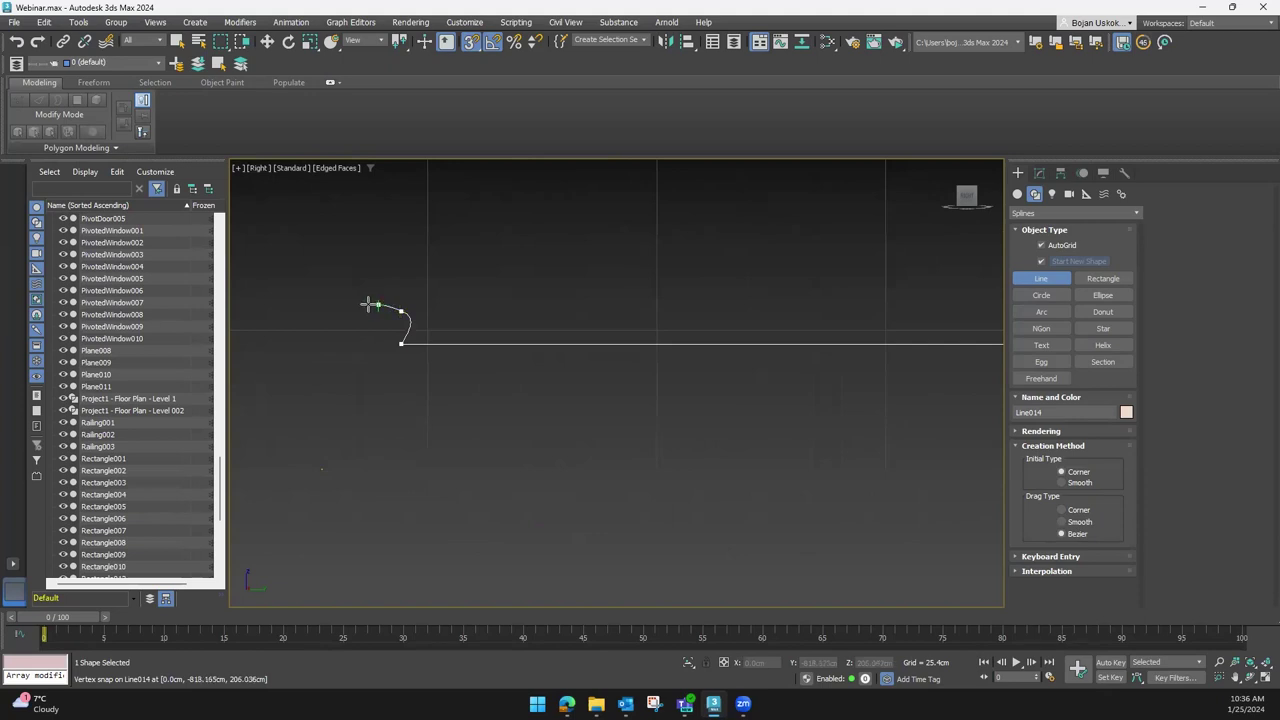
pyautogui.scroll(2, 391, 310)
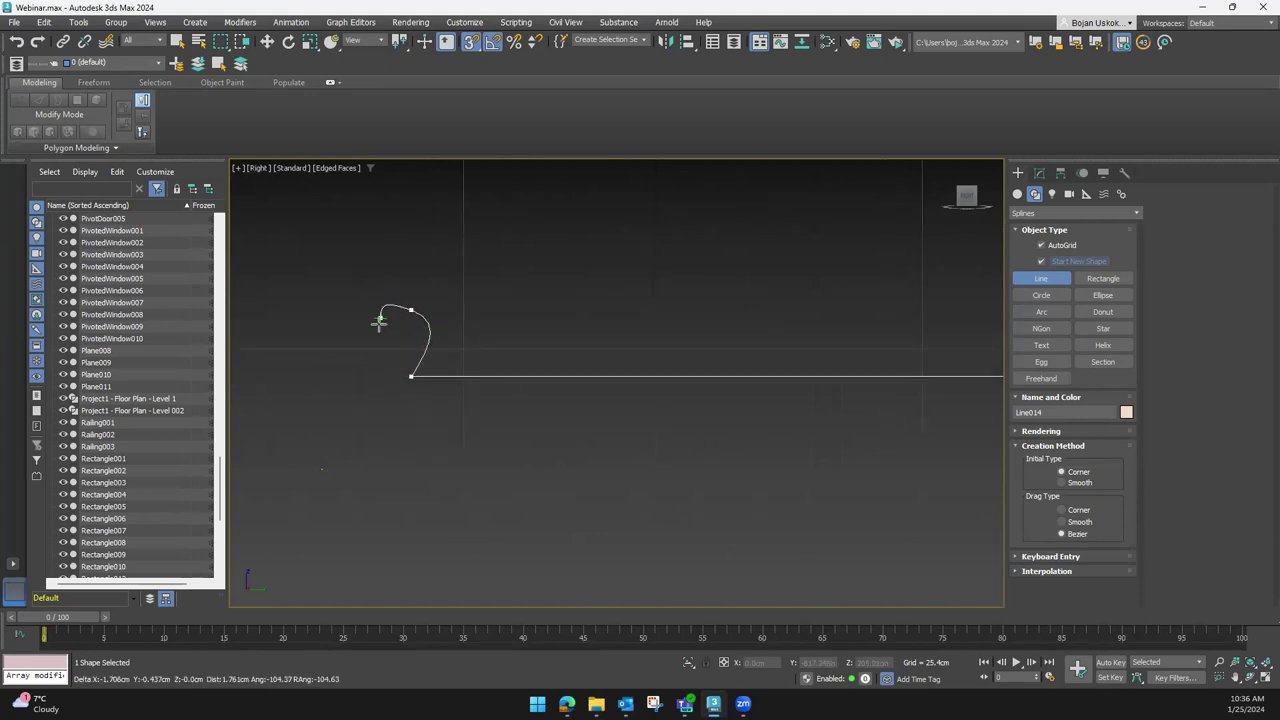
# Place the curved rim's end and the tabletop's outer and top-right corners
pyautogui.click(378, 308)
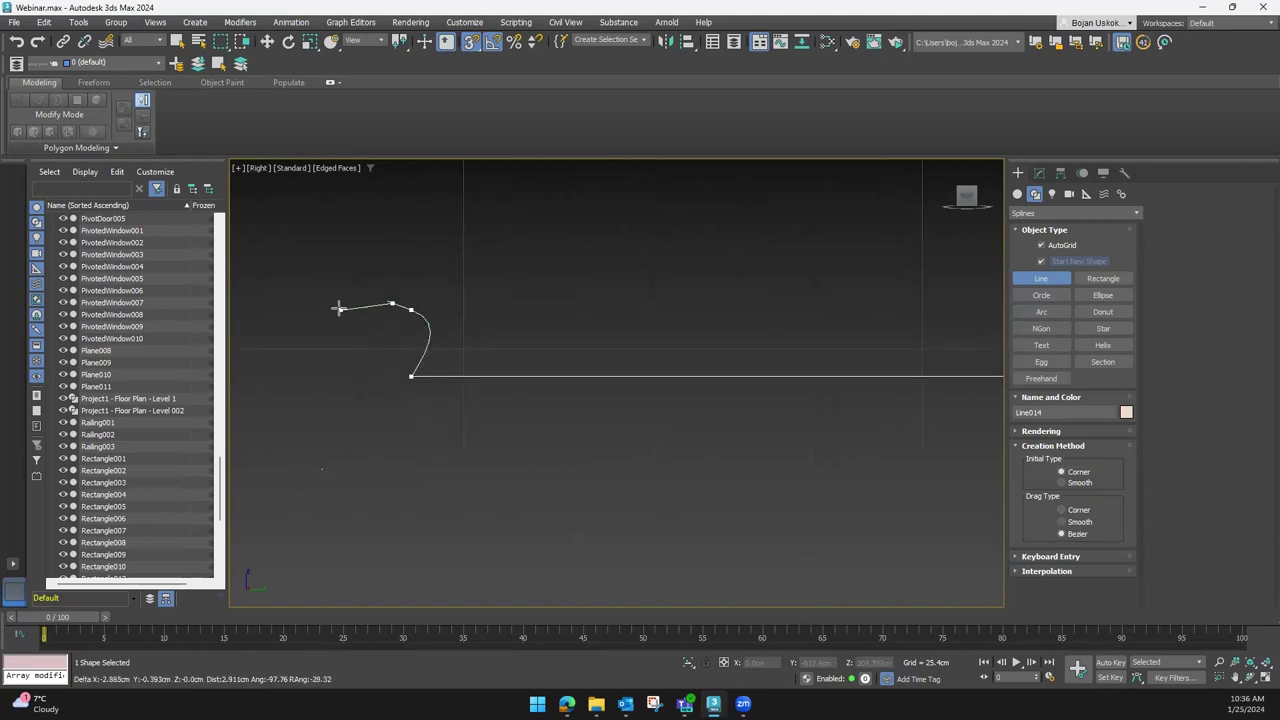
pyautogui.click(334, 303)
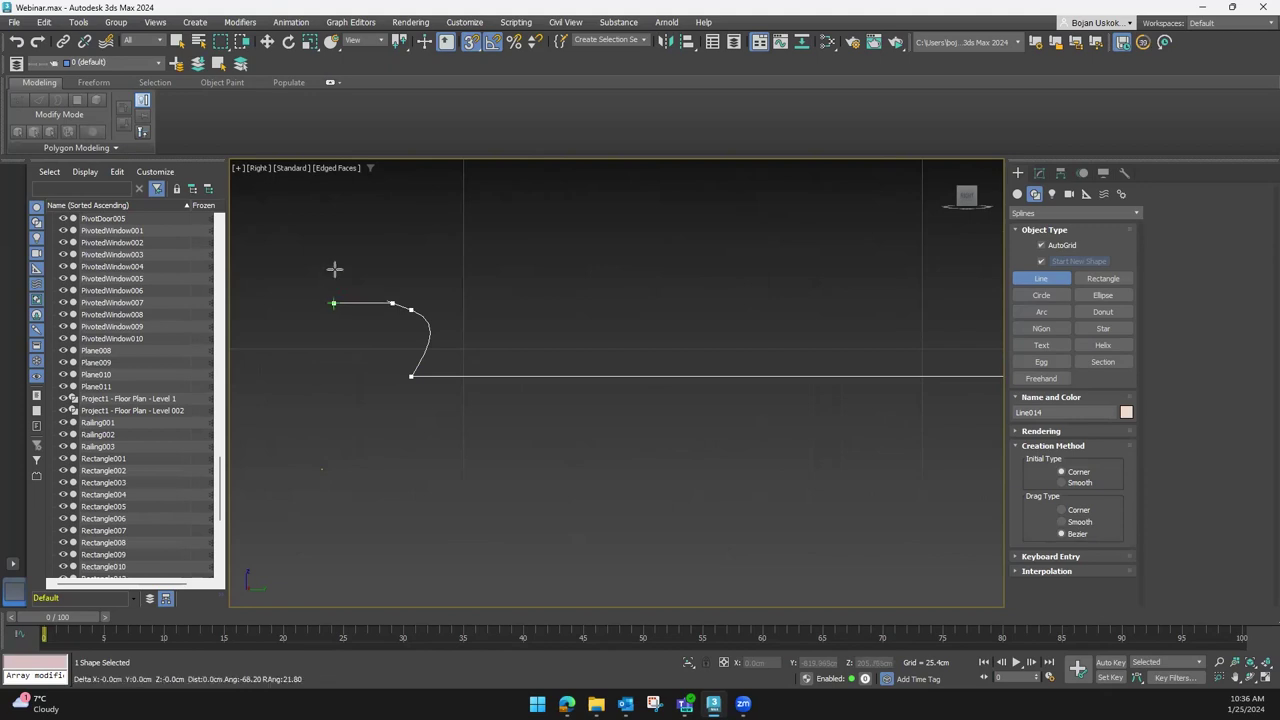
pyautogui.click(334, 236)
pyautogui.scroll(-2, 453, 261)
pyautogui.scroll(-5, 453, 261)
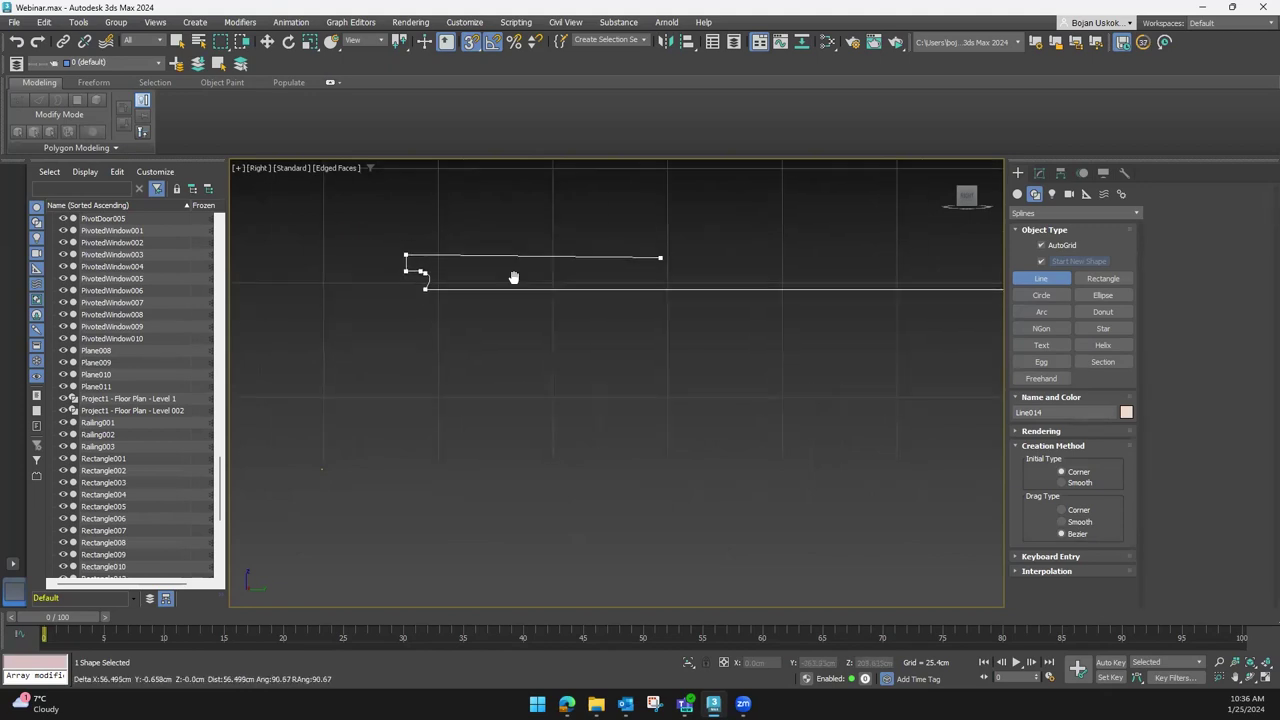
pyautogui.click(706, 276)
# Add the long line's bottom point and close Line014 on its first vertex
pyautogui.moveTo(706, 400); pyautogui.dragTo(706, 298, button='middle')
pyautogui.click(704, 514)
pyautogui.moveTo(682, 537); pyautogui.dragTo(645, 529, button='middle')
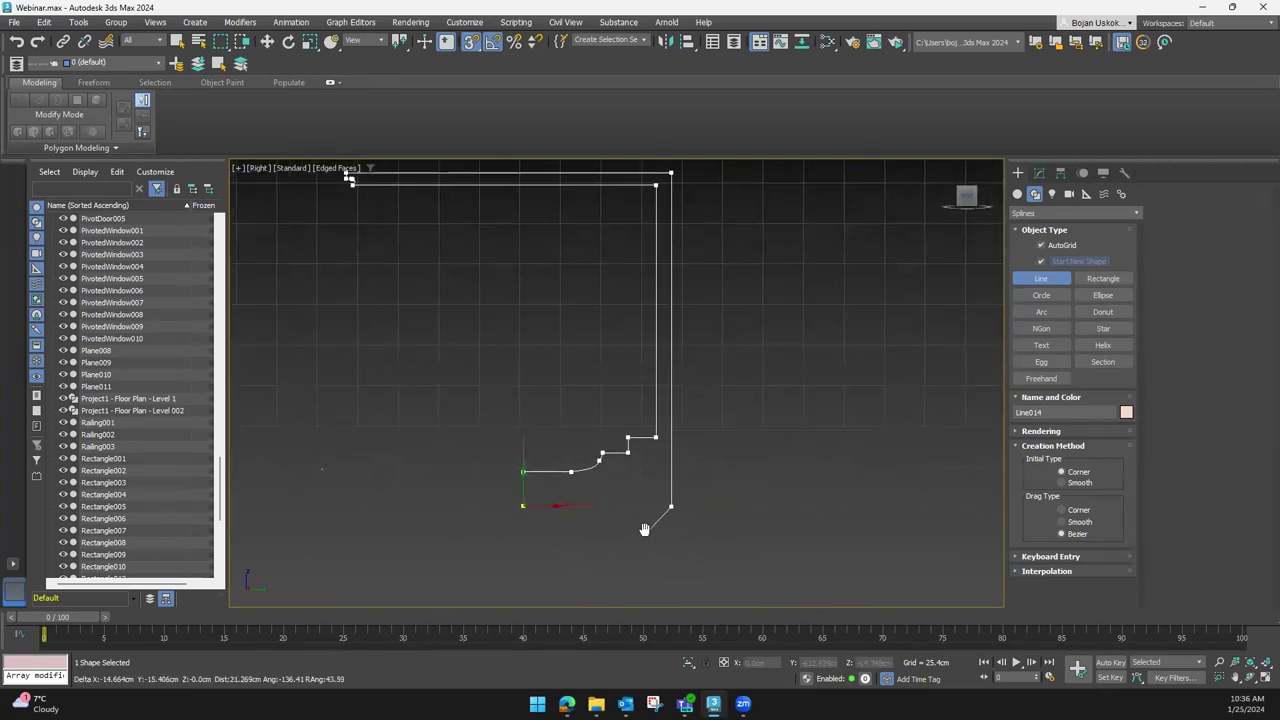
pyautogui.scroll(2, 617, 504)
pyautogui.scroll(2, 617, 504)
pyautogui.scroll(2, 617, 504)
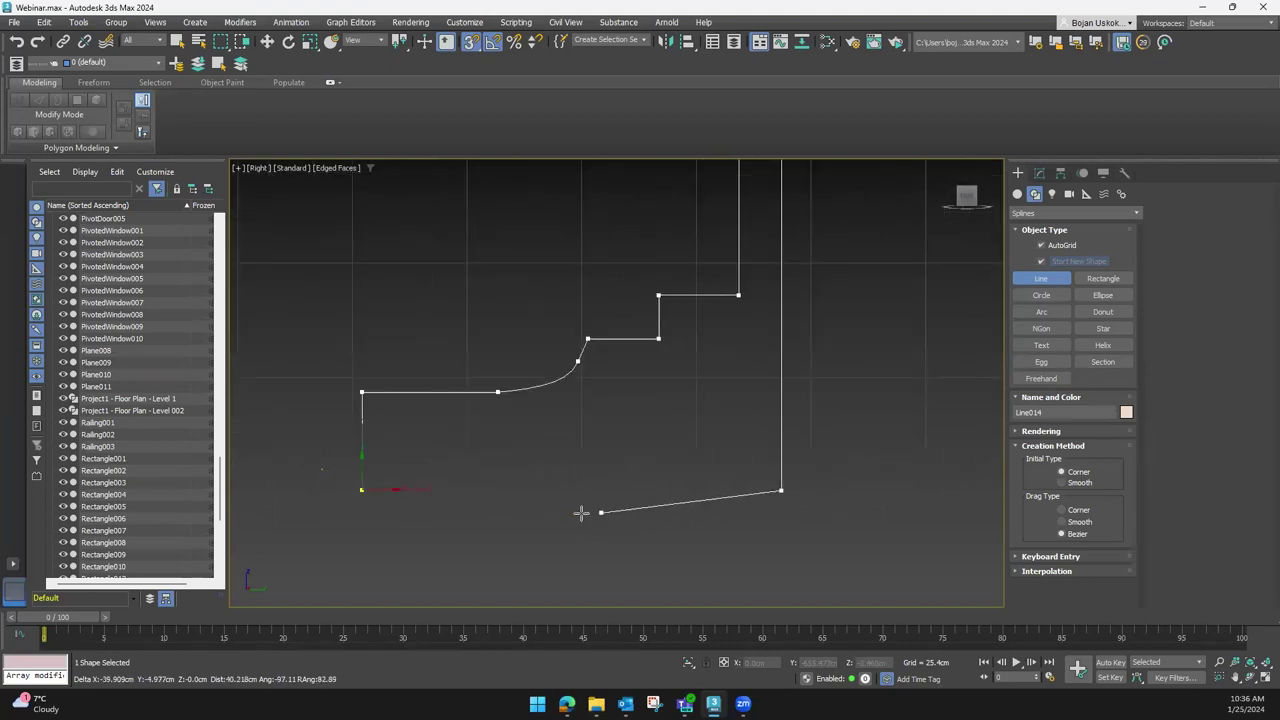
pyautogui.click(362, 490)
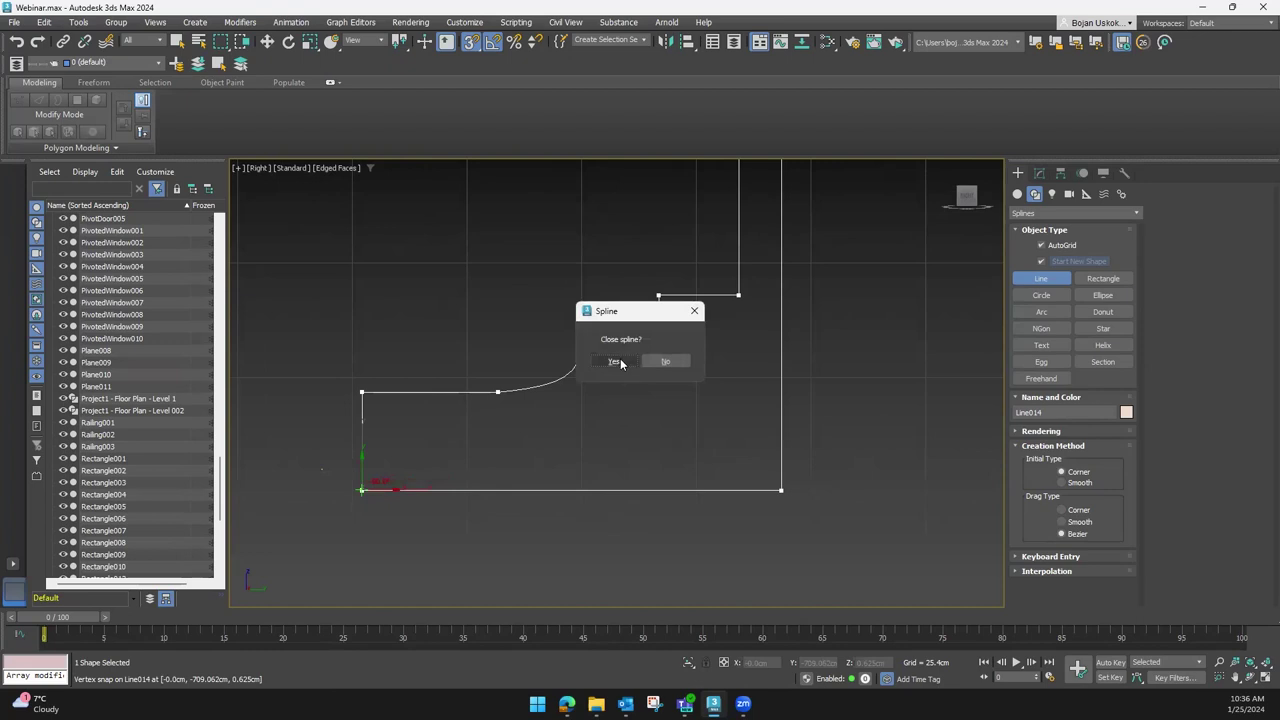
pyautogui.click(611, 363)
# Frame the tabletop edge and enter Vertex mode on Line014's profile
pyautogui.scroll(-4, 530, 384)
pyautogui.scroll(1, 380, 284)
pyautogui.scroll(3, 405, 300)
pyautogui.moveTo(412, 308); pyautogui.dragTo(440, 378, button='middle')
pyautogui.click(1039, 174)
pyautogui.moveTo(520, 348); pyautogui.dragTo(520, 380, button='middle')
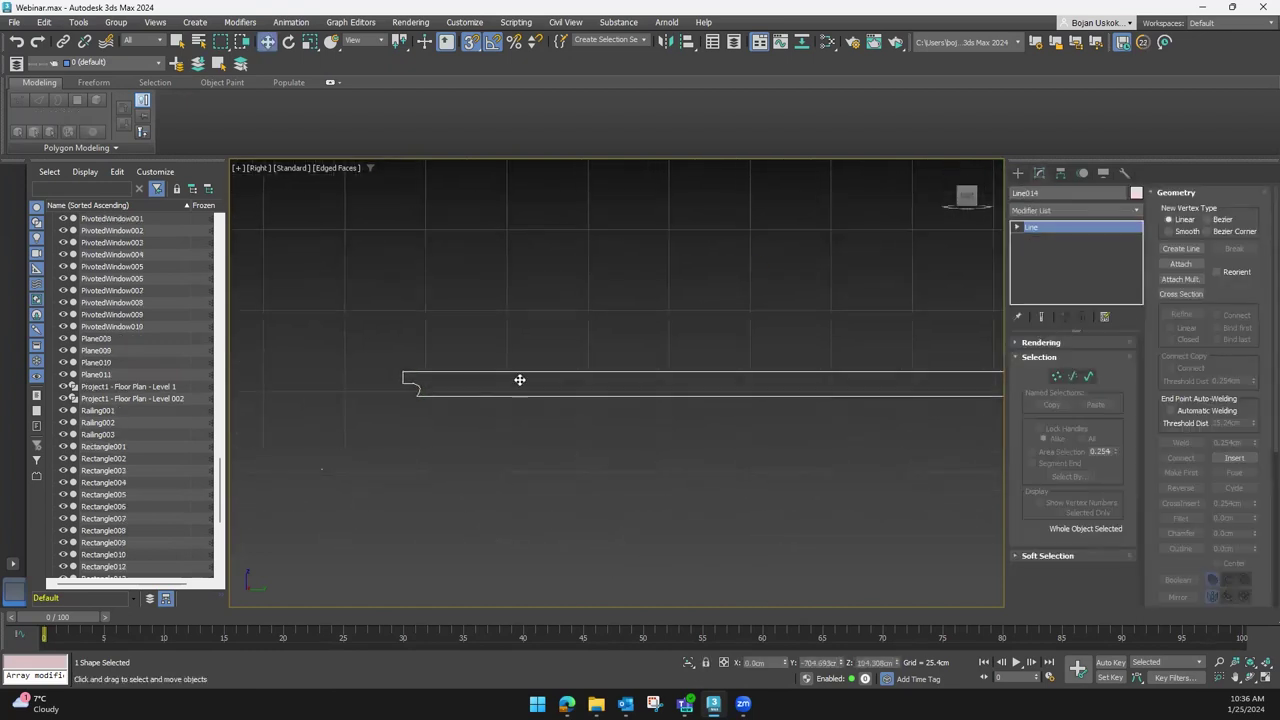
pyautogui.click(1056, 376)
pyautogui.scroll(1, 440, 420)
pyautogui.scroll(3, 441, 422)
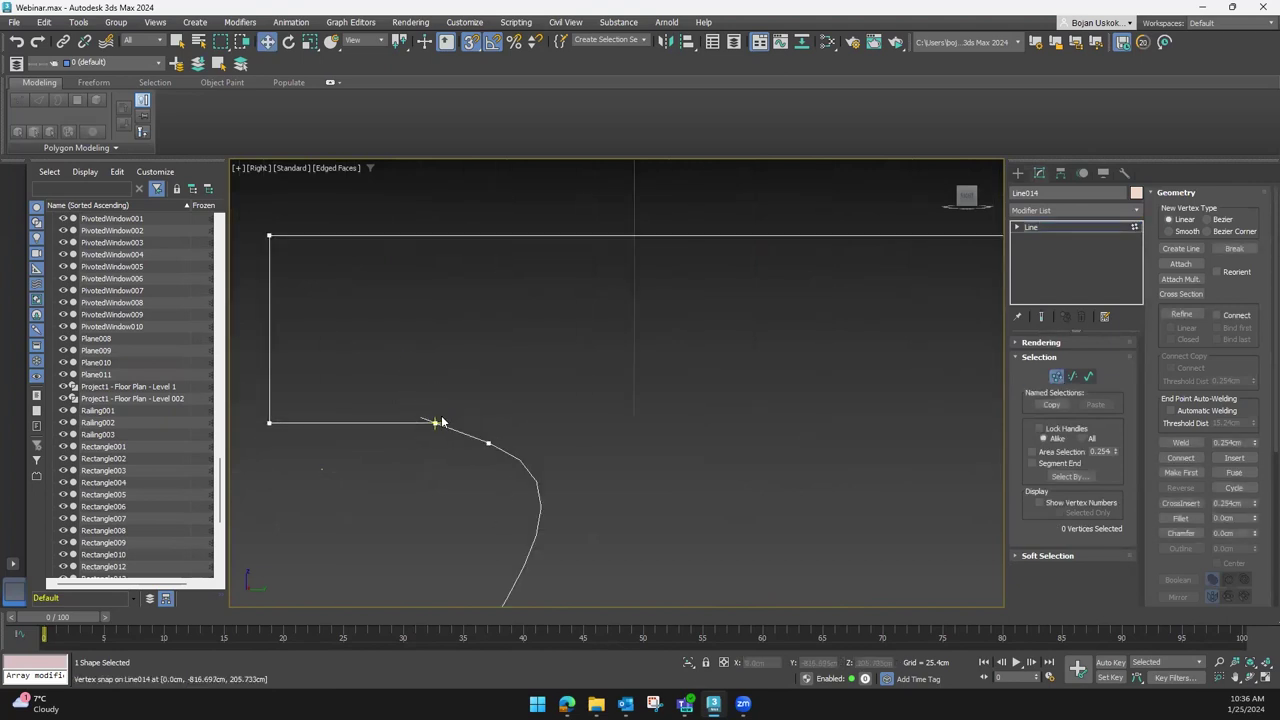
# Nudge the rim vertex up-left, make it Bezier Corner, and drag its handles to reshape the curve
pyautogui.click(435, 423)
pyautogui.moveTo(474, 422)
pyautogui.mouseDown()
pyautogui.moveTo(403, 448)
pyautogui.moveTo(386, 422)
pyautogui.mouseUp()
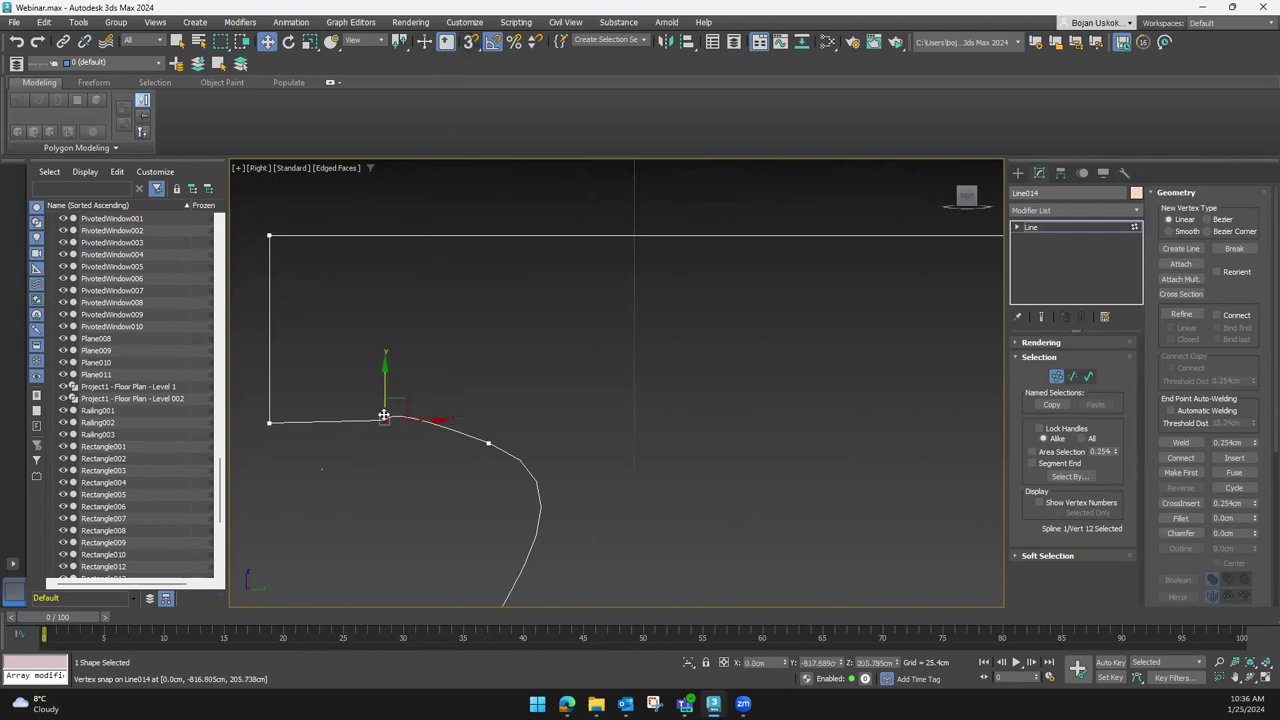
pyautogui.scroll(3, 380, 423)
pyautogui.moveTo(427, 434); pyautogui.dragTo(418, 412)
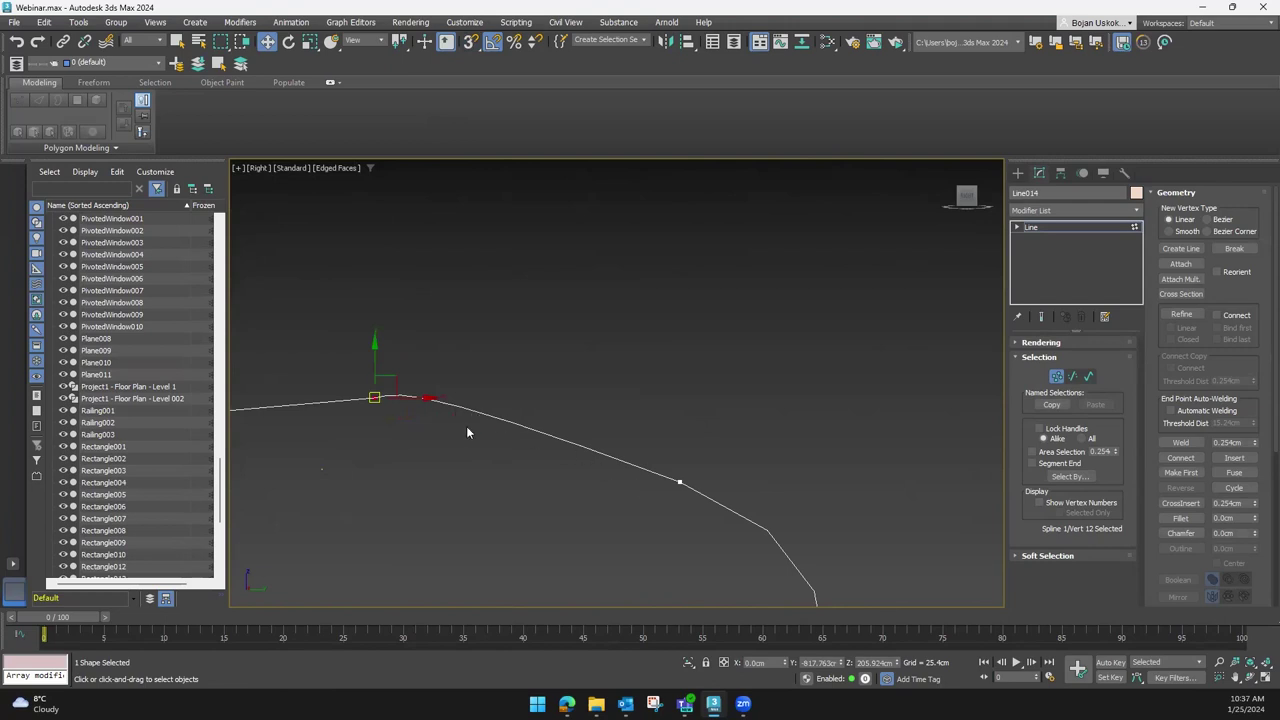
pyautogui.rightClick(374, 397)
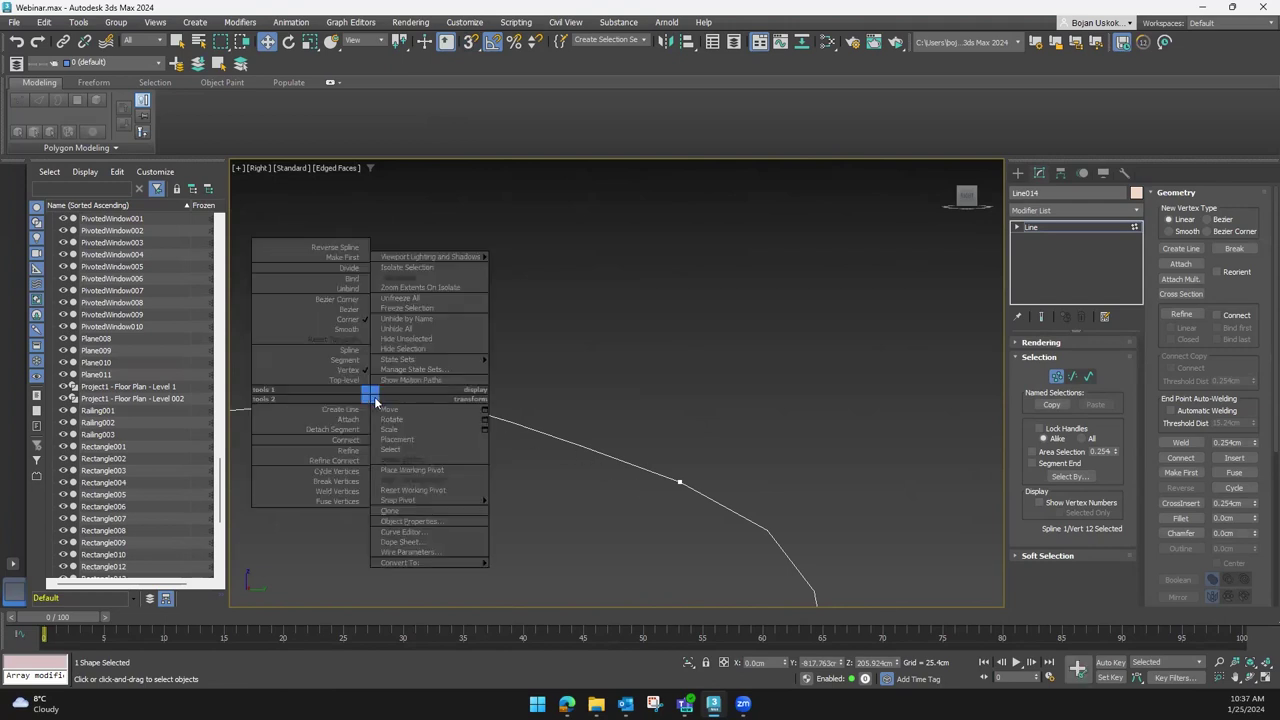
pyautogui.click(346, 302)
pyautogui.moveTo(403, 391)
pyautogui.mouseDown()
pyautogui.moveTo(496, 397)
pyautogui.moveTo(492, 431)
pyautogui.moveTo(503, 396)
pyautogui.mouseUp()
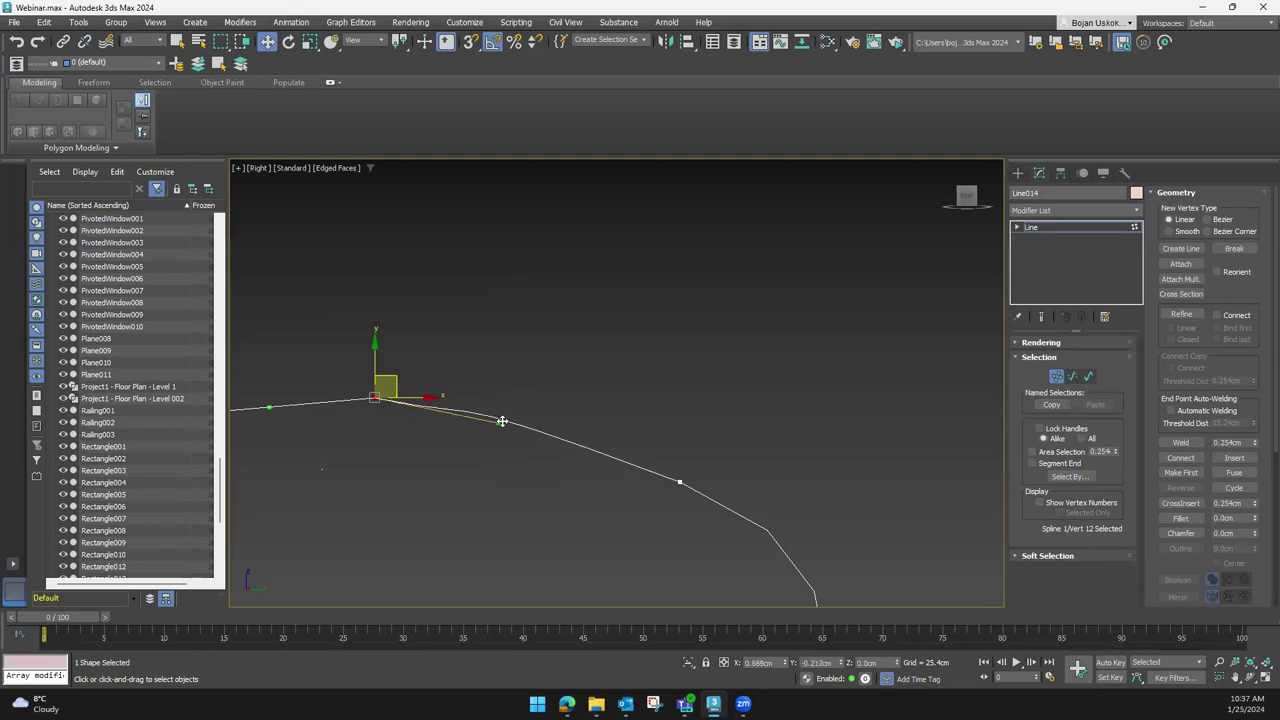
pyautogui.scroll(-2, 510, 420)
pyautogui.scroll(-2, 526, 480)
pyautogui.moveTo(450, 413); pyautogui.dragTo(454, 425)
pyautogui.scroll(5, 563, 446)
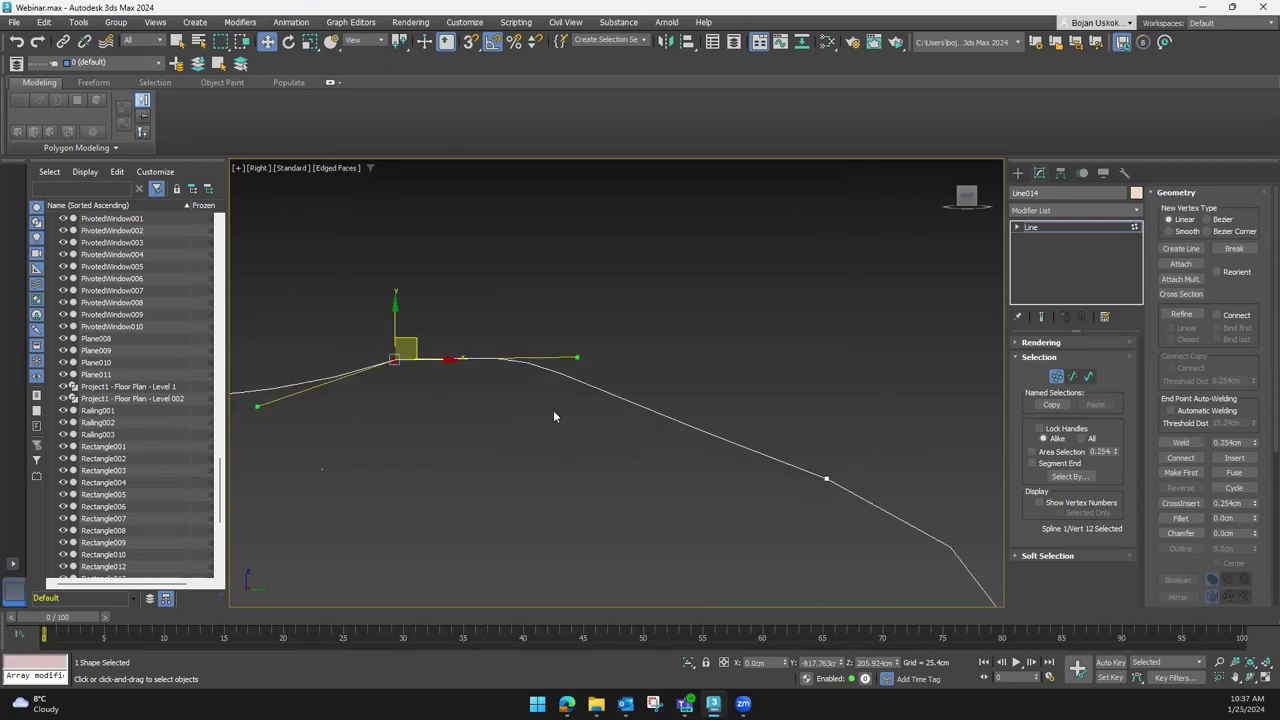
# Change the rim vertex to Corner and move it left and down
pyautogui.rightClick(394, 360)
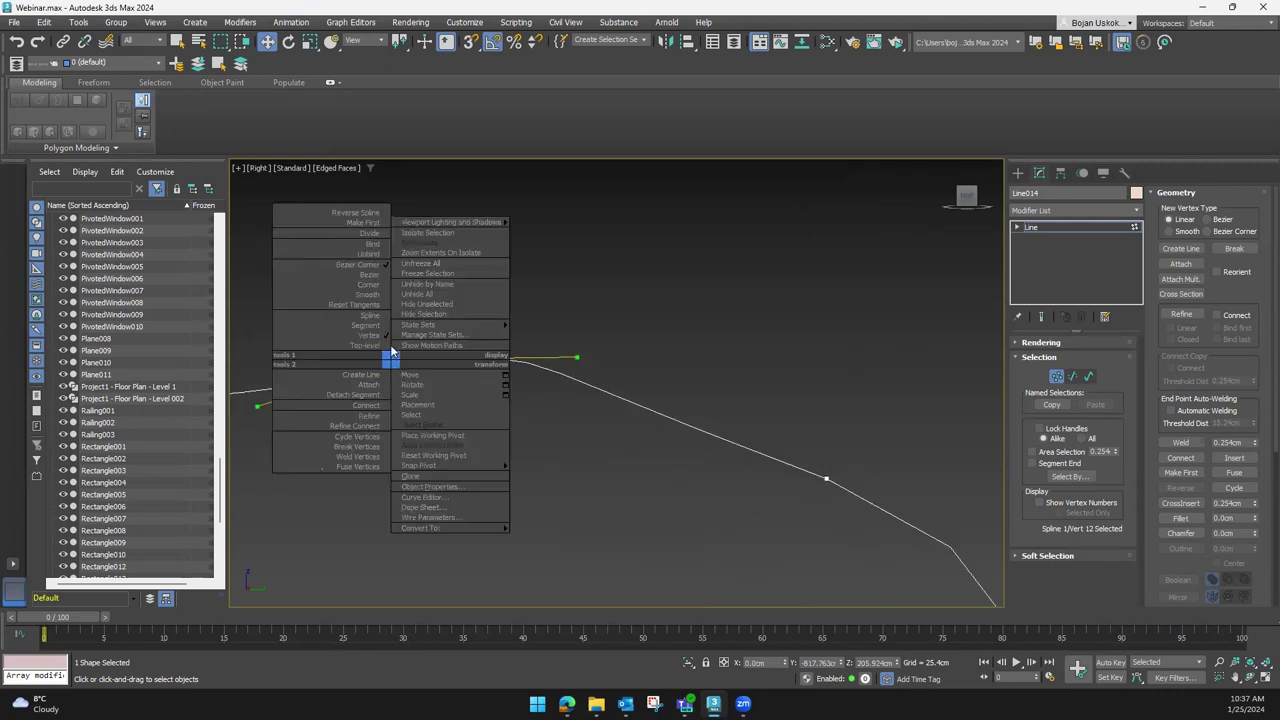
pyautogui.click(368, 290)
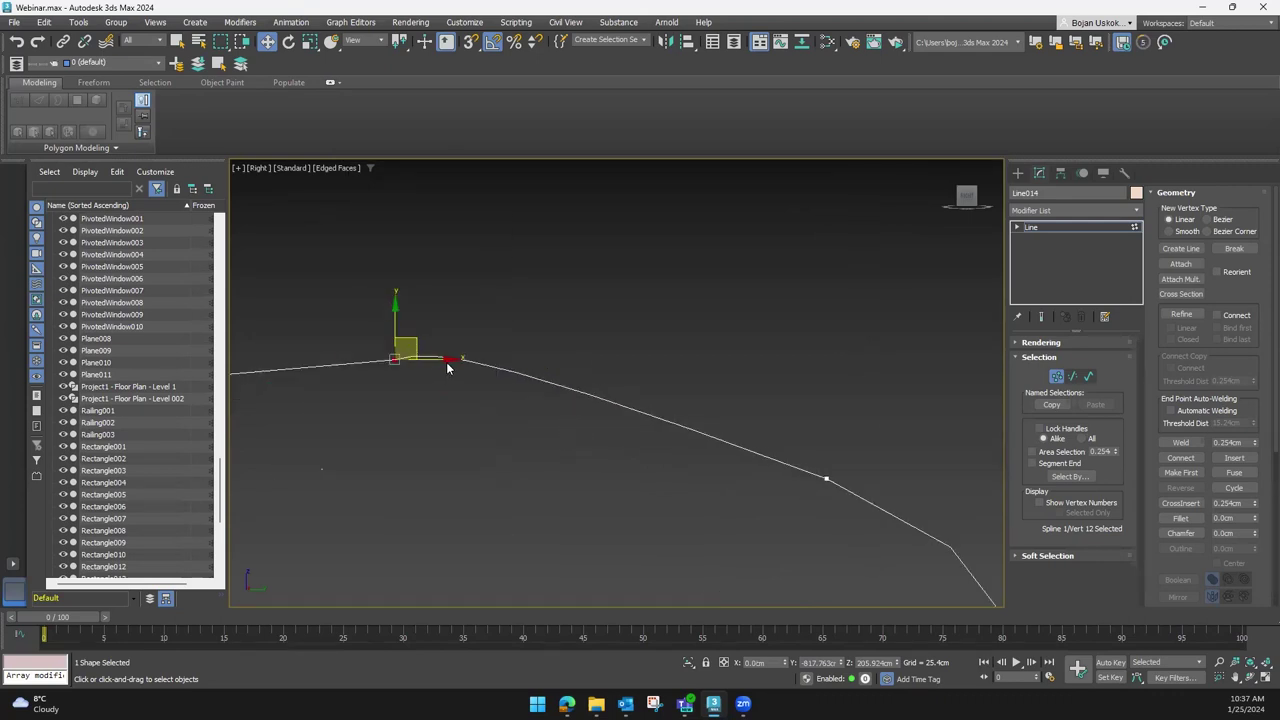
pyautogui.moveTo(447, 368); pyautogui.dragTo(414, 387)
pyautogui.scroll(-3, 414, 387)
pyautogui.moveTo(390, 342); pyautogui.dragTo(390, 364)
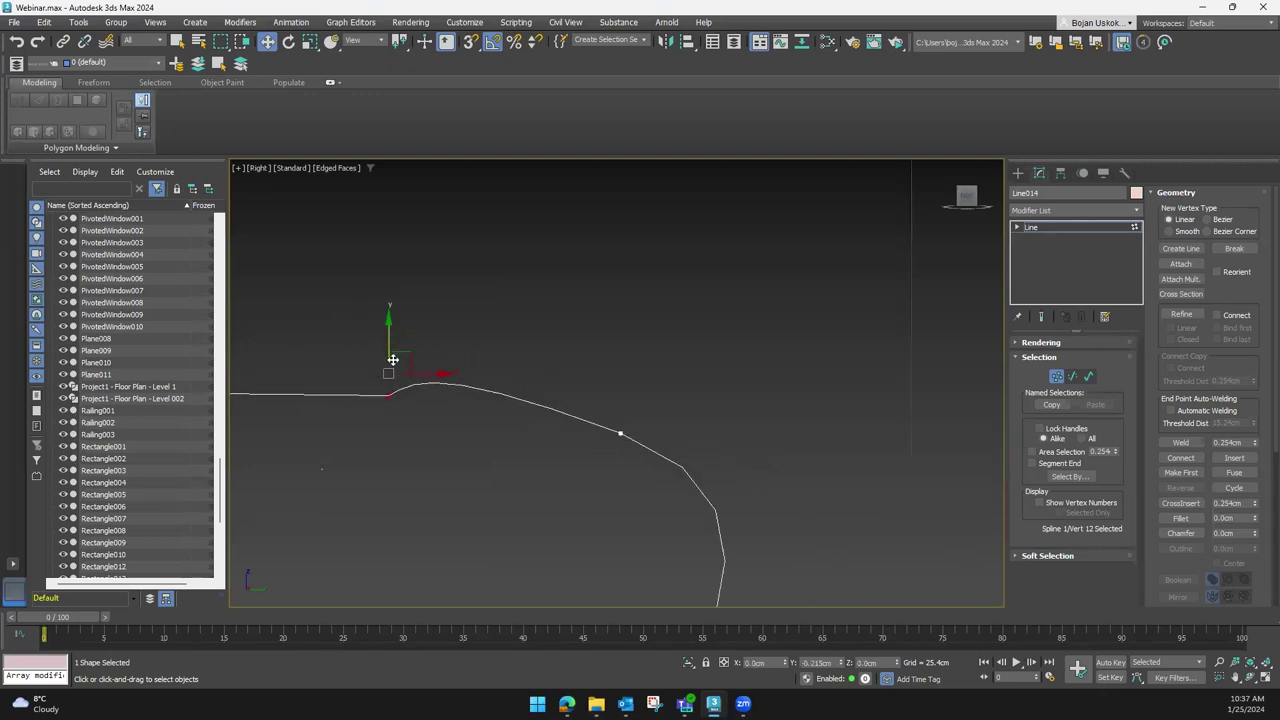
# Make the neighbouring rim vertex a Corner to straighten the step, then frame the L-shaped outline
pyautogui.moveTo(648, 452); pyautogui.dragTo(646, 448)
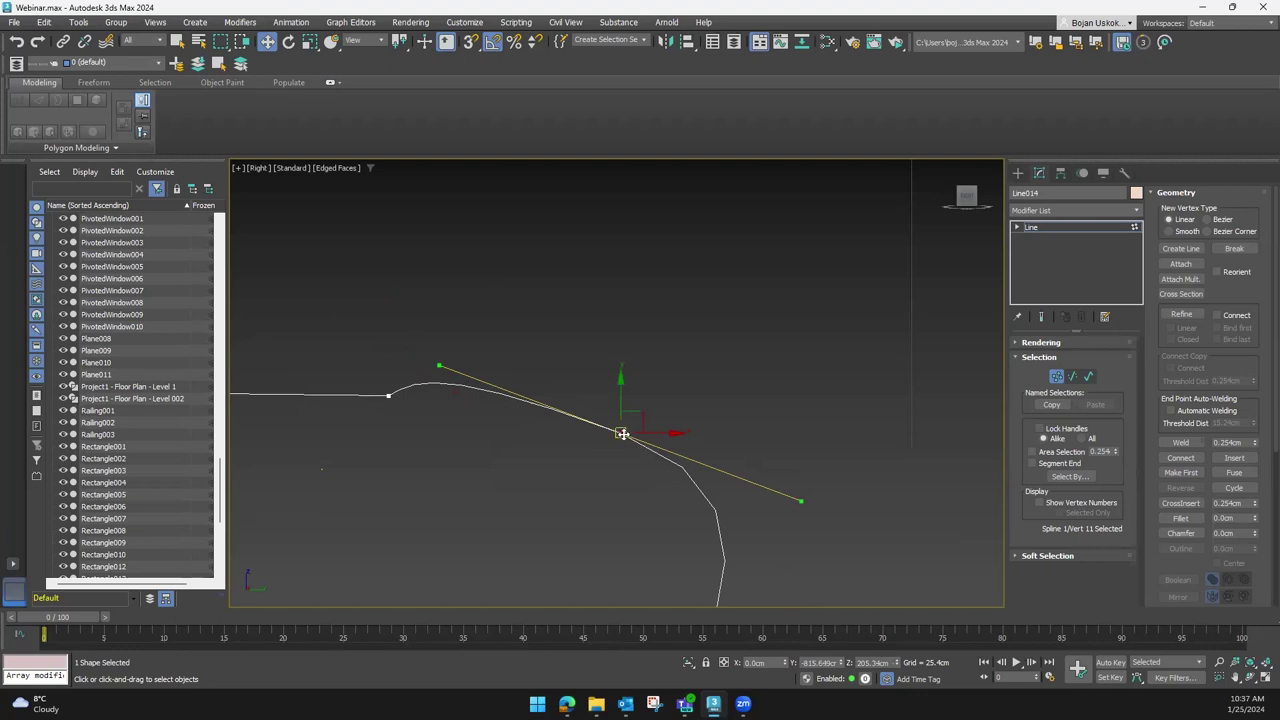
pyautogui.rightClick(620, 433)
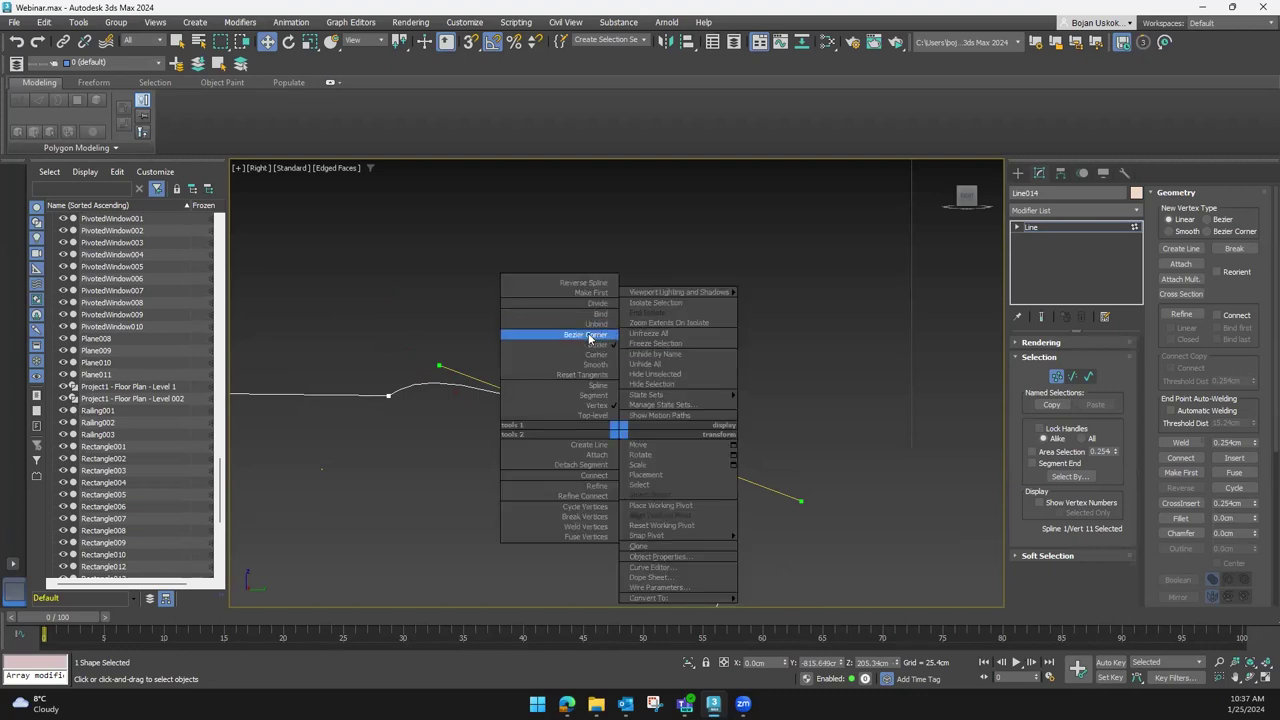
pyautogui.click(592, 354)
pyautogui.scroll(-2, 490, 440)
pyautogui.scroll(-1, 495, 440)
pyautogui.scroll(-2, 505, 428)
pyautogui.click(440, 449)
pyautogui.scroll(-1, 493, 455)
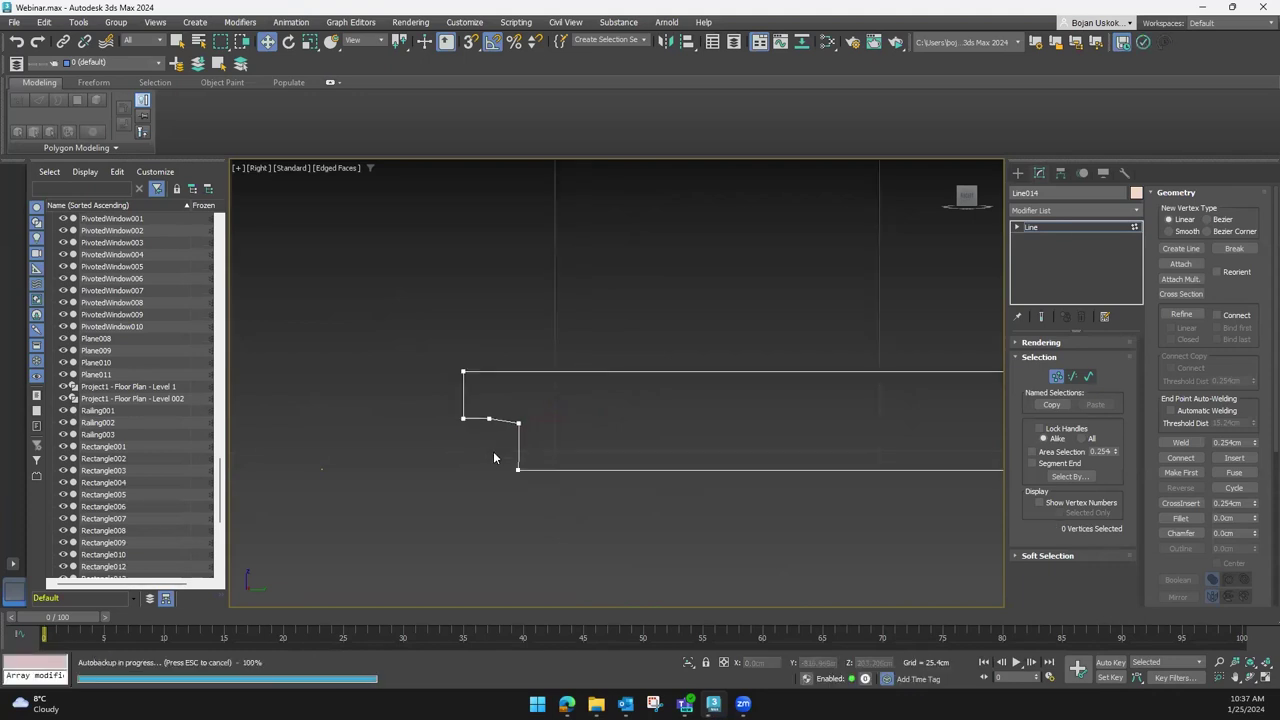
pyautogui.scroll(-3, 517, 463)
pyautogui.moveTo(626, 449); pyautogui.dragTo(555, 400, button='middle')
pyautogui.scroll(-2, 628, 332)
pyautogui.moveTo(628, 332); pyautogui.dragTo(540, 325, button='middle')
pyautogui.scroll(-3, 681, 382)
pyautogui.moveTo(681, 382); pyautogui.dragTo(641, 359, button='middle')
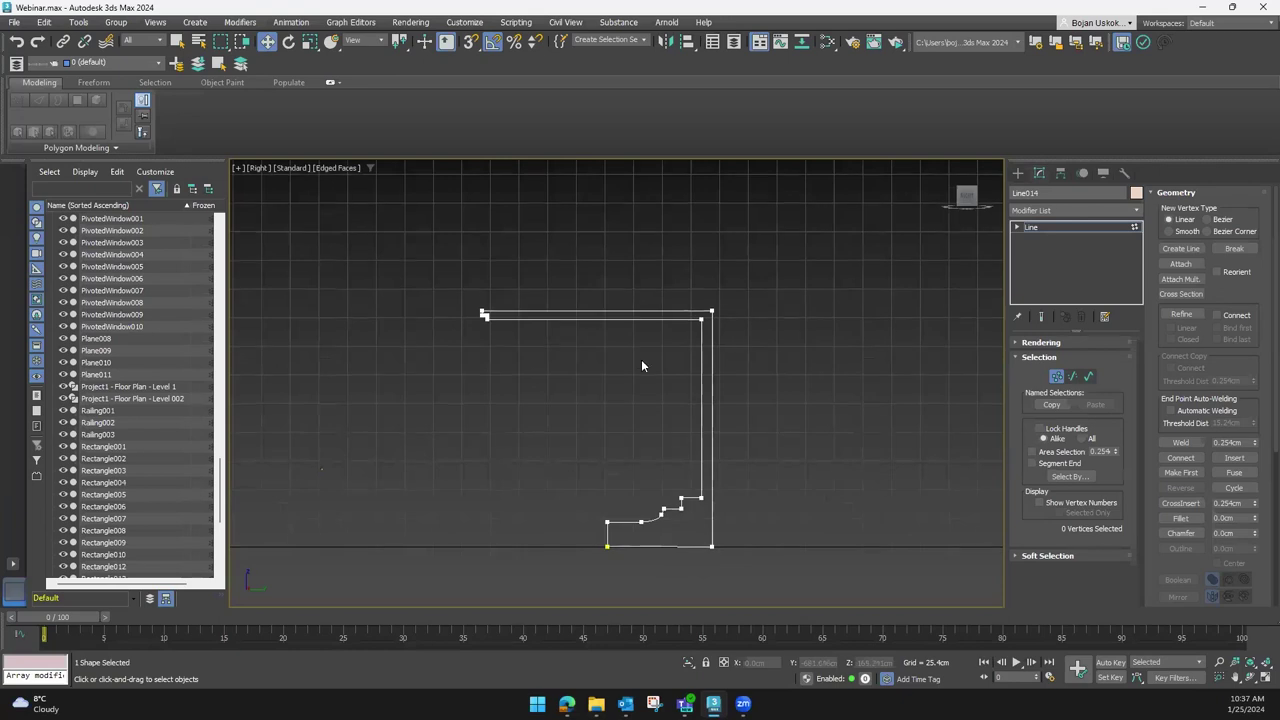
# Add a Lathe modifier to Line014 by searching 'la' in the Modifier List
pyautogui.click(1049, 211)
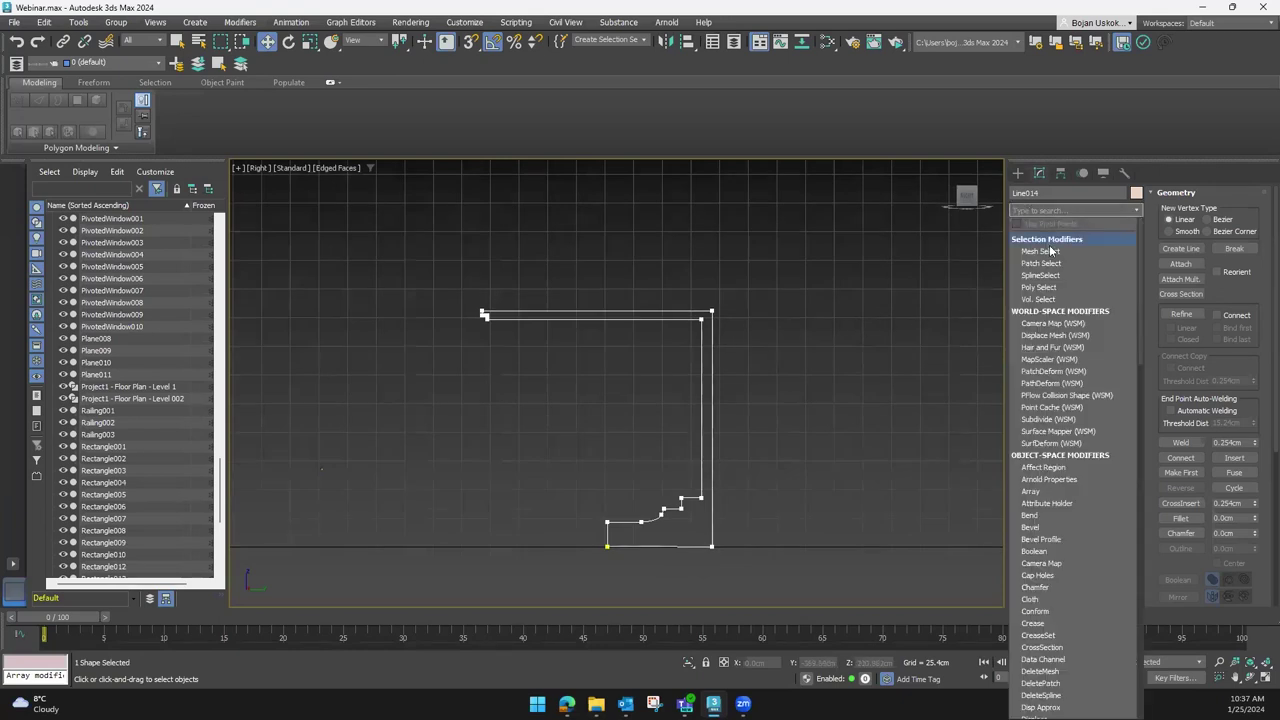
pyautogui.scroll(-8, 1049, 416)
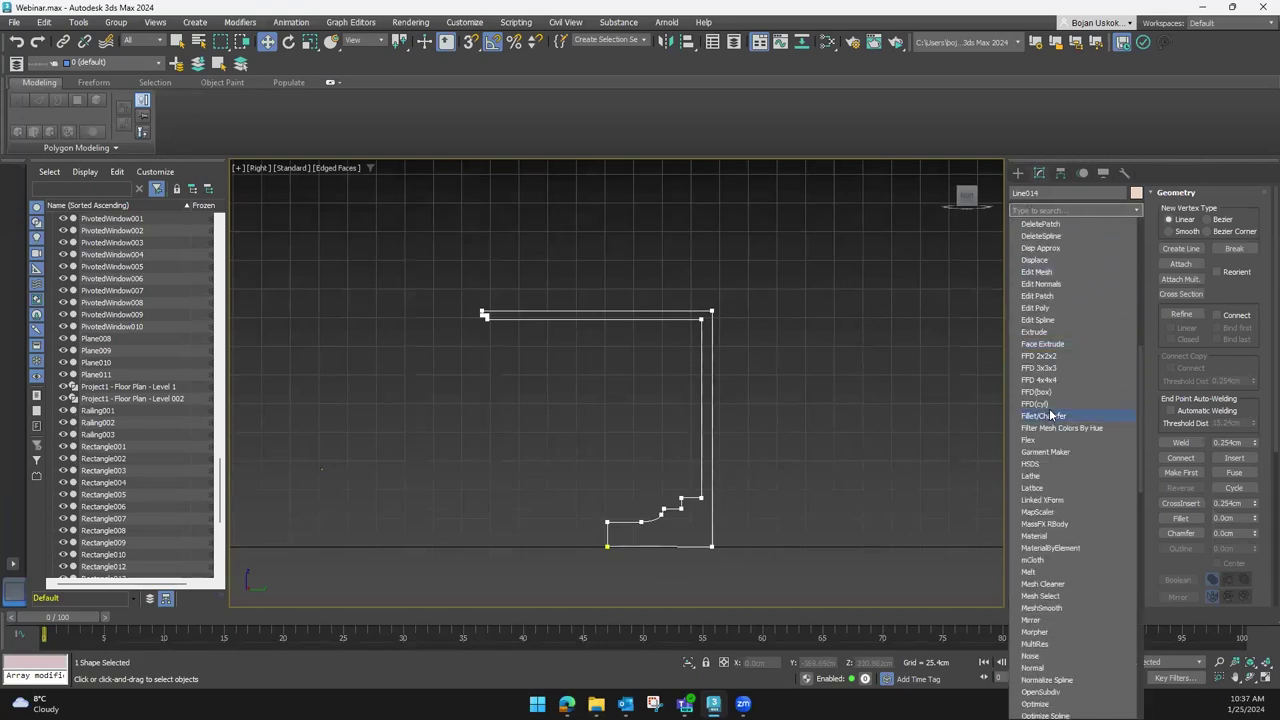
pyautogui.scroll(-10, 1055, 410)
pyautogui.scroll(-4, 1055, 402)
pyautogui.scroll(-5, 1055, 402)
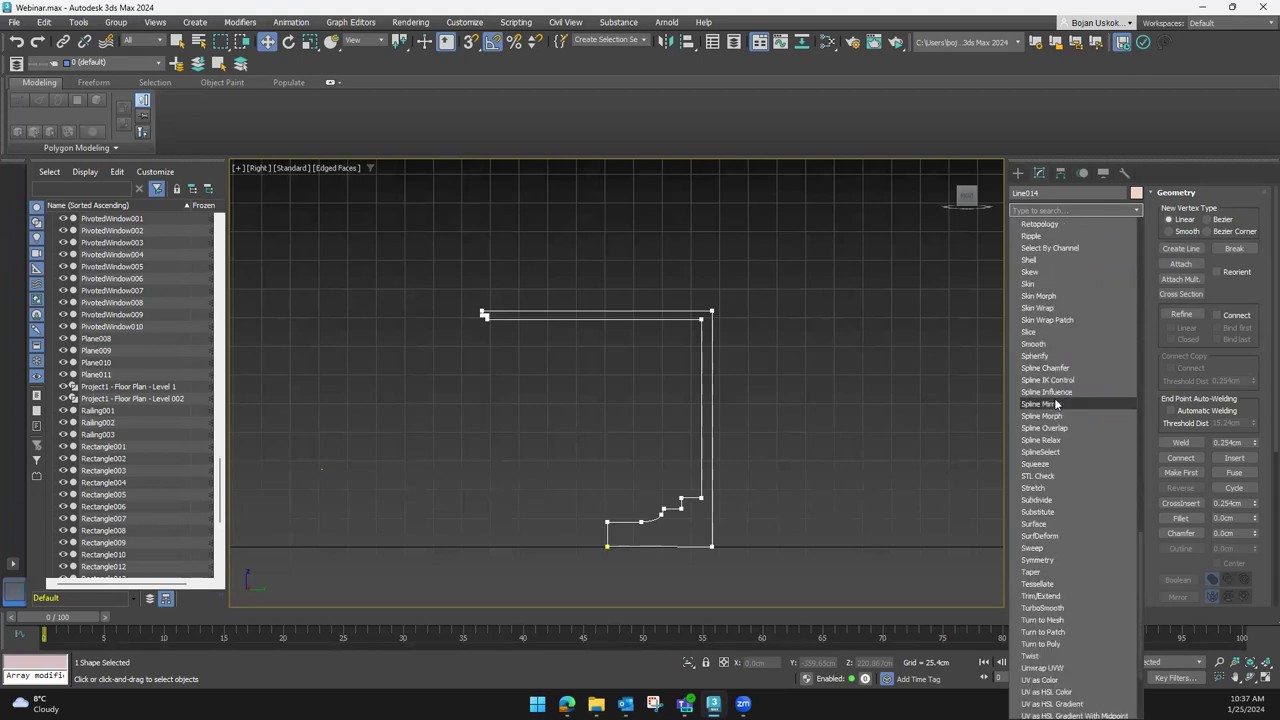
pyautogui.scroll(6, 1054, 402)
pyautogui.scroll(7, 1050, 407)
pyautogui.scroll(6, 1051, 410)
pyautogui.scroll(2, 1051, 412)
pyautogui.scroll(3, 1051, 412)
pyautogui.scroll(2, 1051, 413)
pyautogui.scroll(2, 1051, 414)
pyautogui.scroll(-2, 1051, 414)
pyautogui.scroll(-2, 1051, 420)
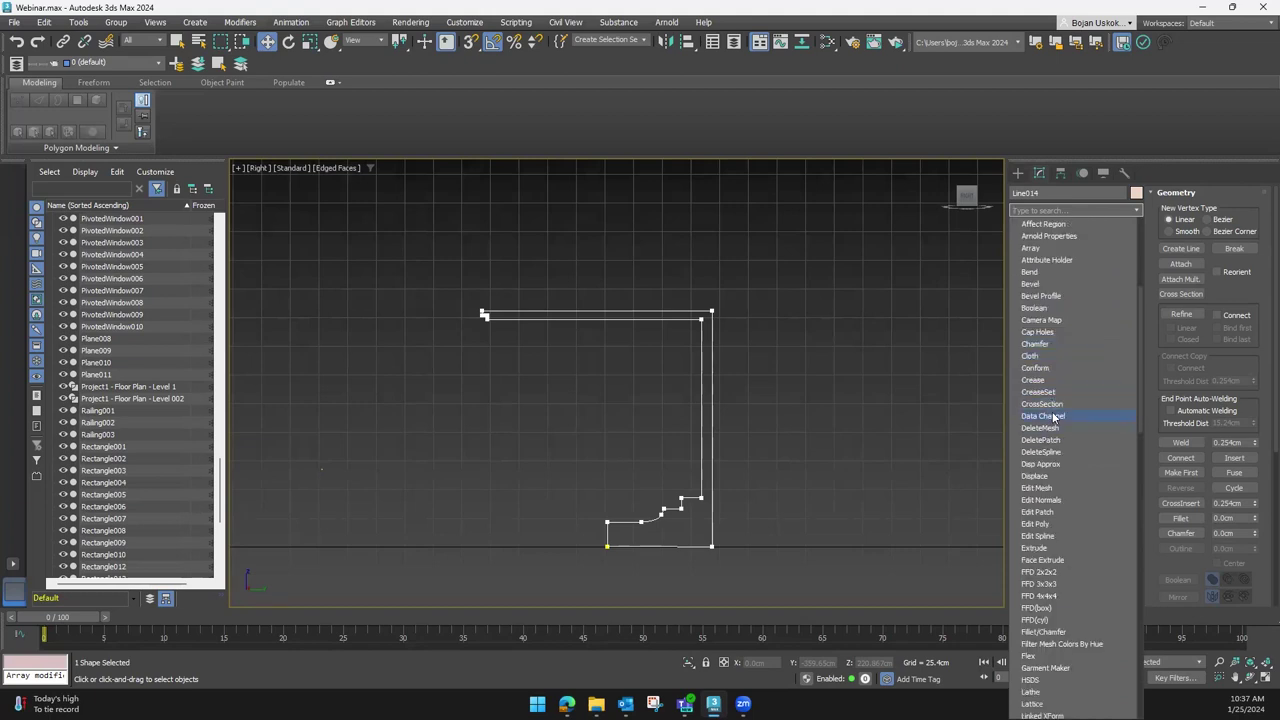
pyautogui.scroll(4, 1055, 410)
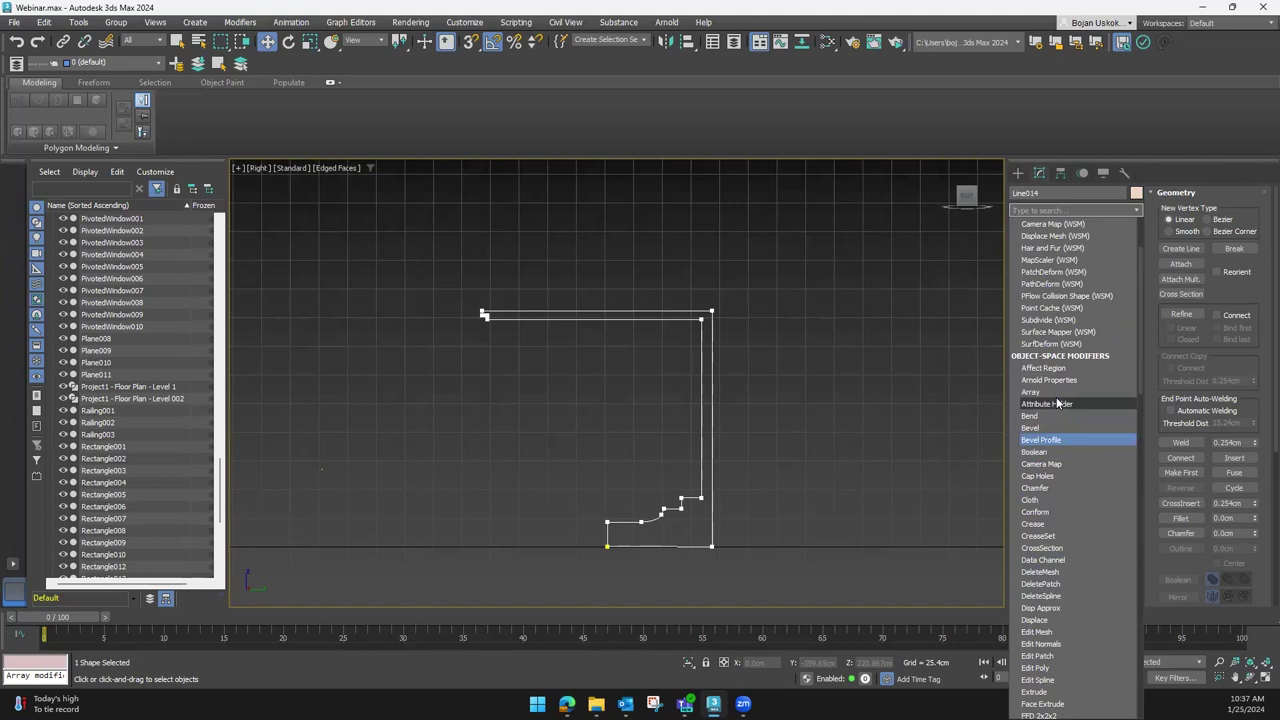
pyautogui.write('la')
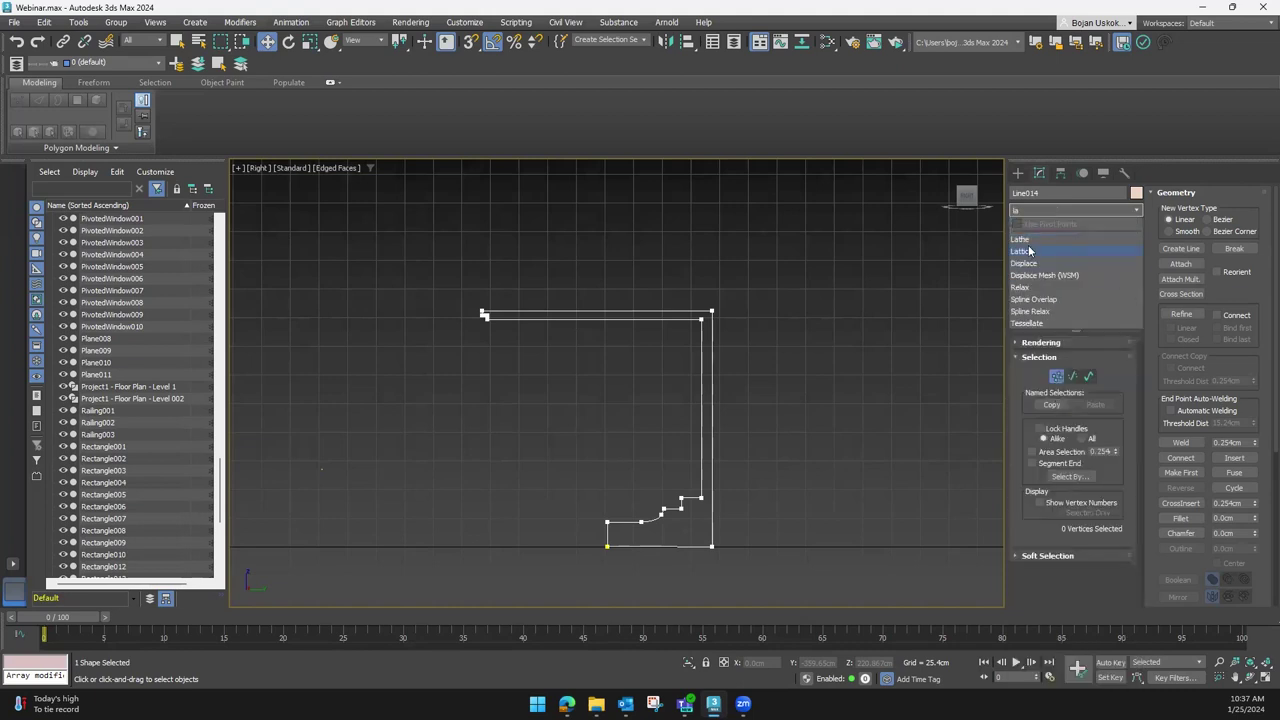
pyautogui.click(1028, 241)
# Drag the Lathe Degrees spinner down to 0, leaving a flat profile
pyautogui.moveTo(810, 374)
pyautogui.mouseDown(button='middle')
pyautogui.moveTo(803, 336)
pyautogui.moveTo(796, 401)
pyautogui.mouseUp(button='middle')
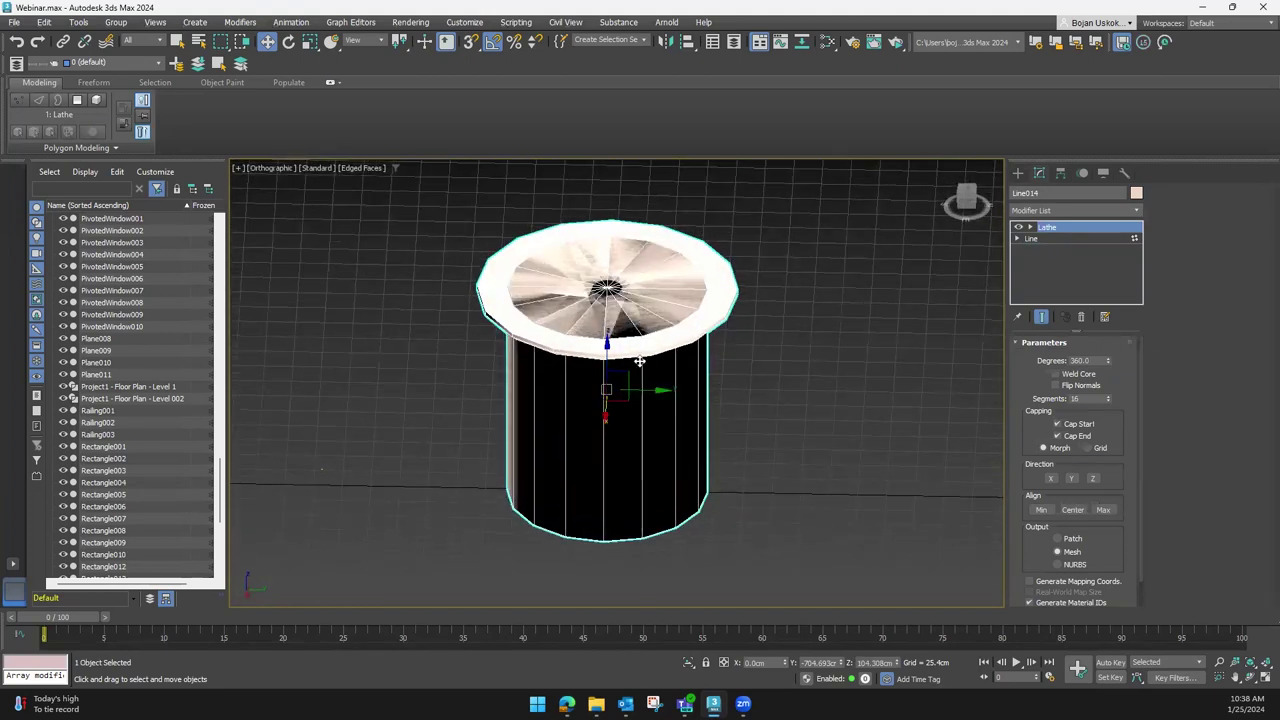
pyautogui.click(1030, 239)
pyautogui.moveTo(731, 380)
pyautogui.keyDown('alt'); pyautogui.mouseDown(button='middle')
pyautogui.moveTo(746, 360)
pyautogui.moveTo(741, 407)
pyautogui.mouseUp(button='middle'); pyautogui.keyUp('alt')
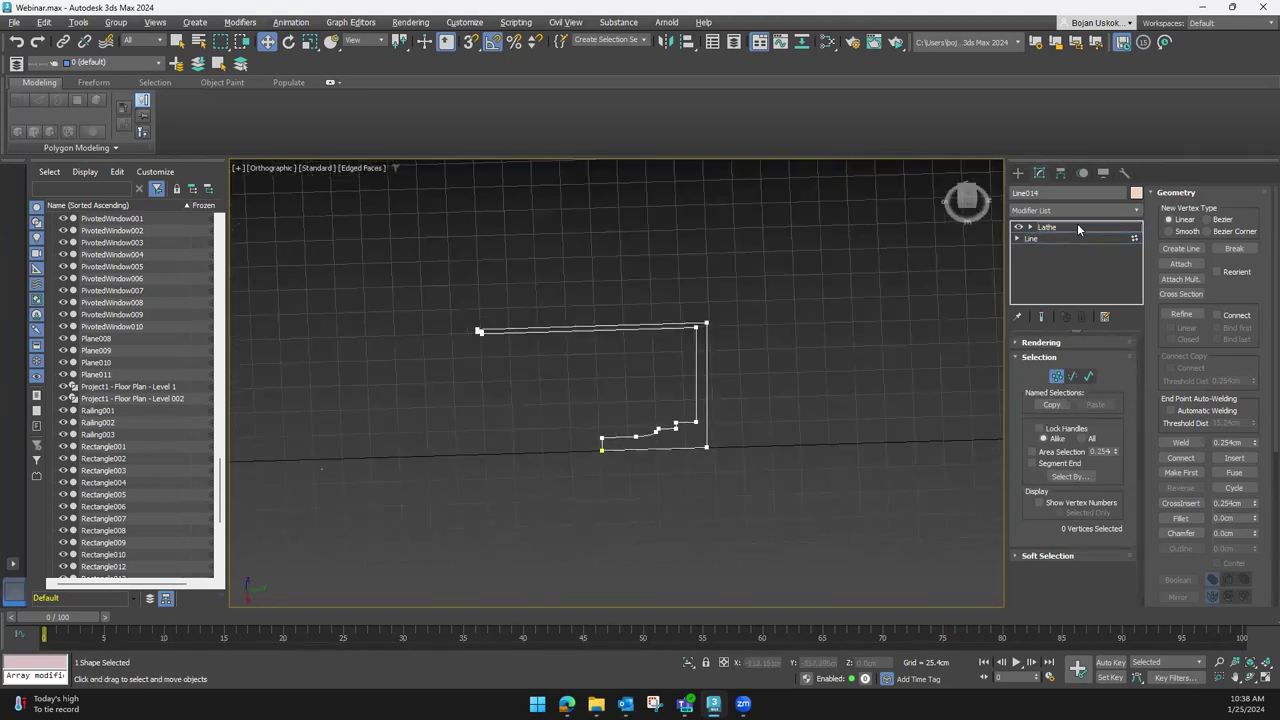
pyautogui.click(1047, 227)
pyautogui.moveTo(1108, 360)
pyautogui.mouseDown()
pyautogui.moveTo(1108, 420)
pyautogui.moveTo(978, 197)
pyautogui.mouseUp()
pyautogui.moveTo(760, 341)
pyautogui.mouseDown(button='middle')
pyautogui.moveTo(737, 457)
pyautogui.moveTo(741, 443)
pyautogui.mouseUp(button='middle')
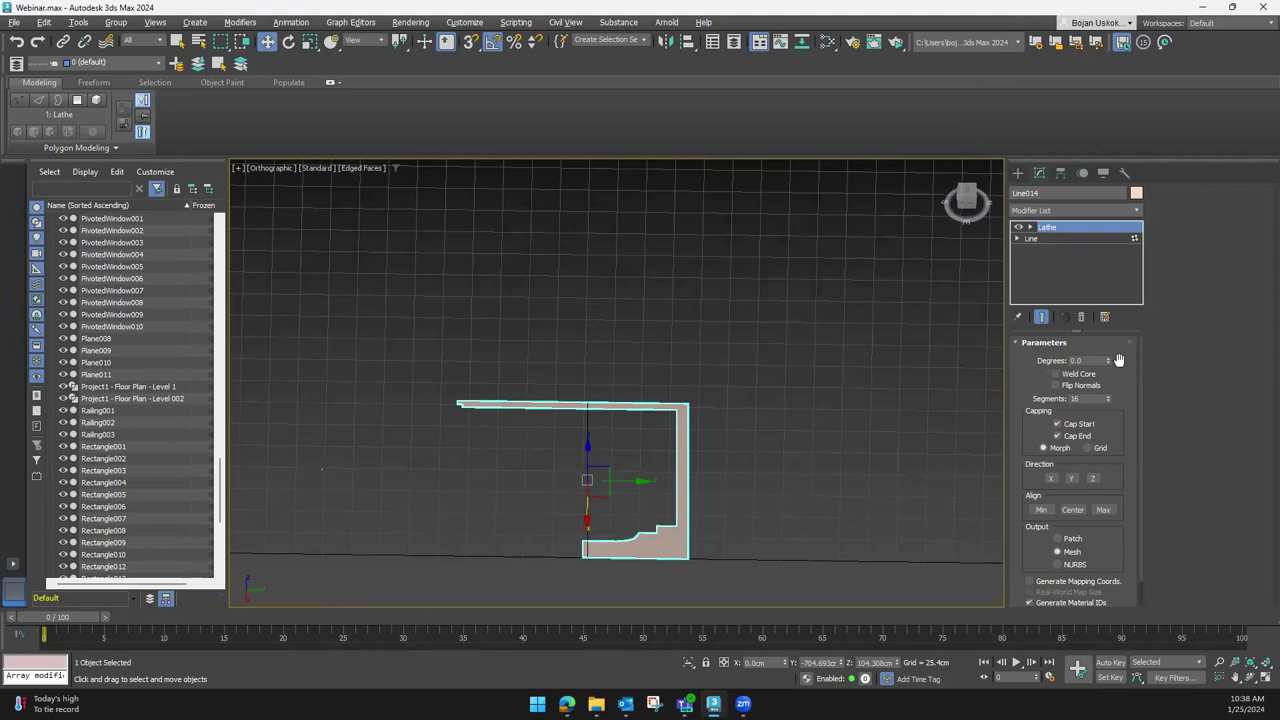
pyautogui.moveTo(1108, 363)
pyautogui.mouseDown()
pyautogui.moveTo(1104, 265)
pyautogui.moveTo(1066, 676)
pyautogui.moveTo(1056, 267)
pyautogui.moveTo(907, 422)
pyautogui.mouseUp()
# In a right view, move the Lathe Axis sub-object to the profile's right edge
pyautogui.click(1030, 228)
pyautogui.click(1052, 239)
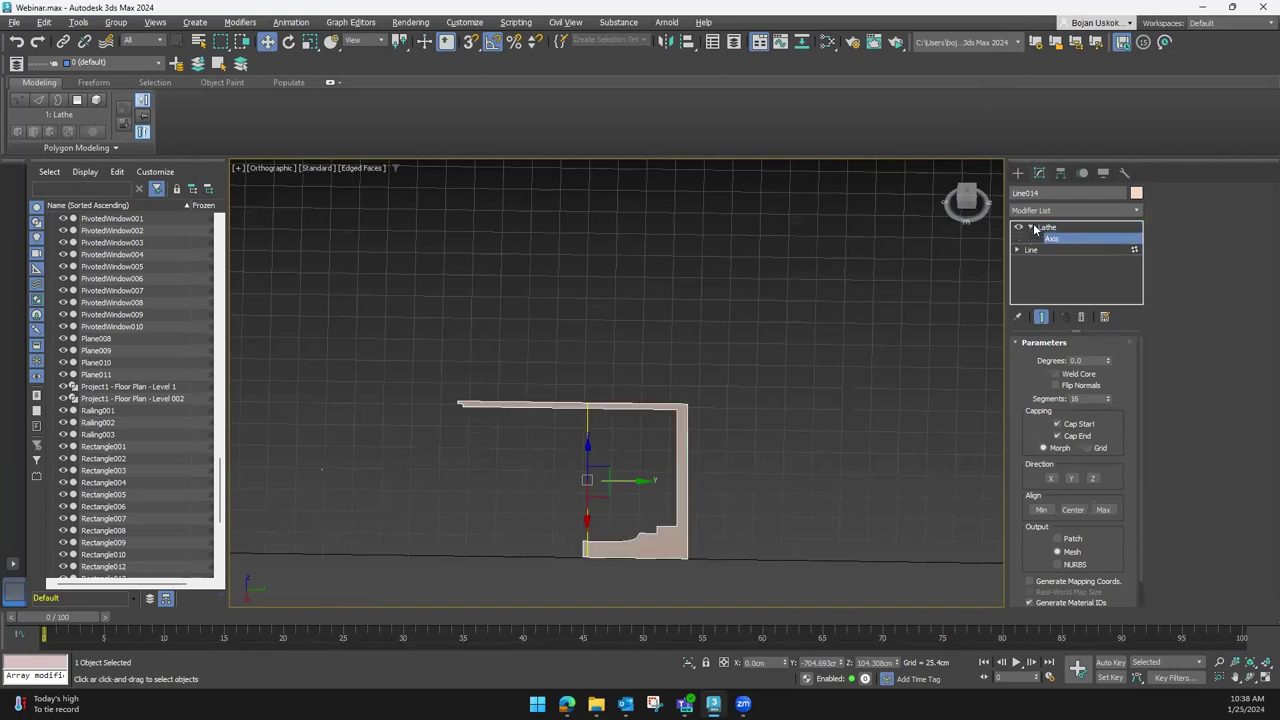
pyautogui.click(1060, 240)
pyautogui.click(1052, 239)
pyautogui.click(966, 210)
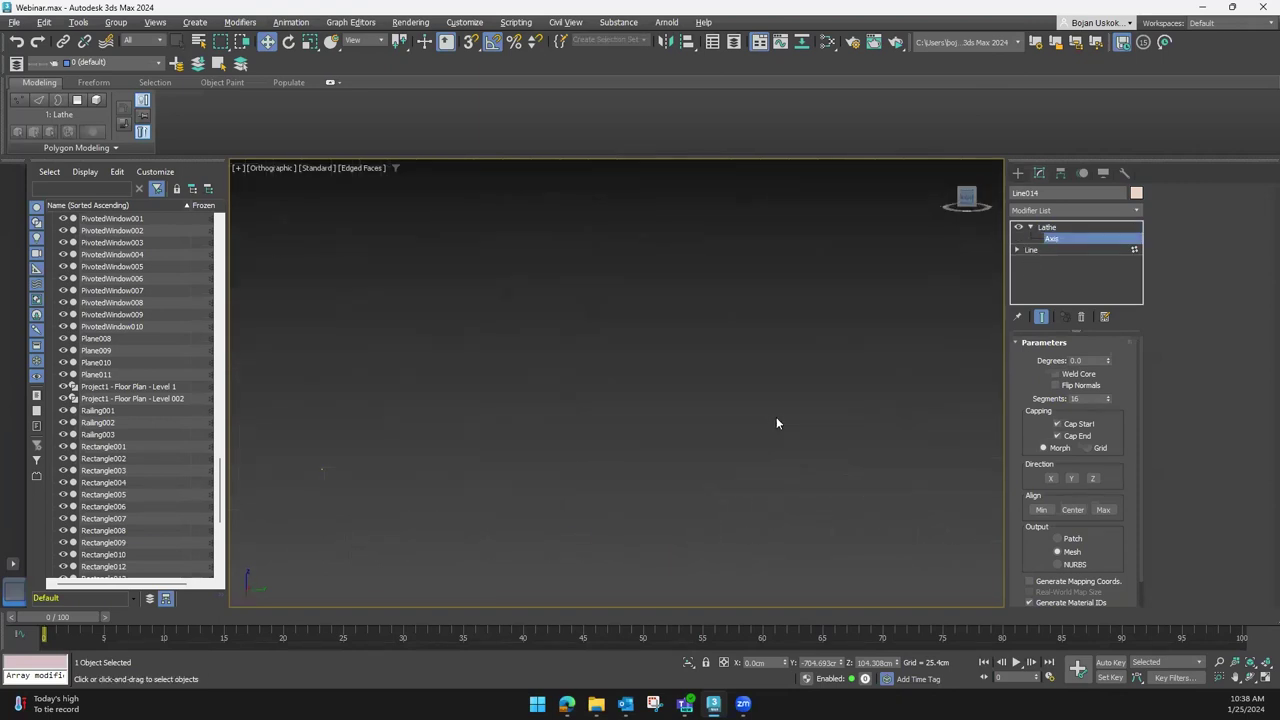
pyautogui.moveTo(678, 391); pyautogui.dragTo(834, 401)
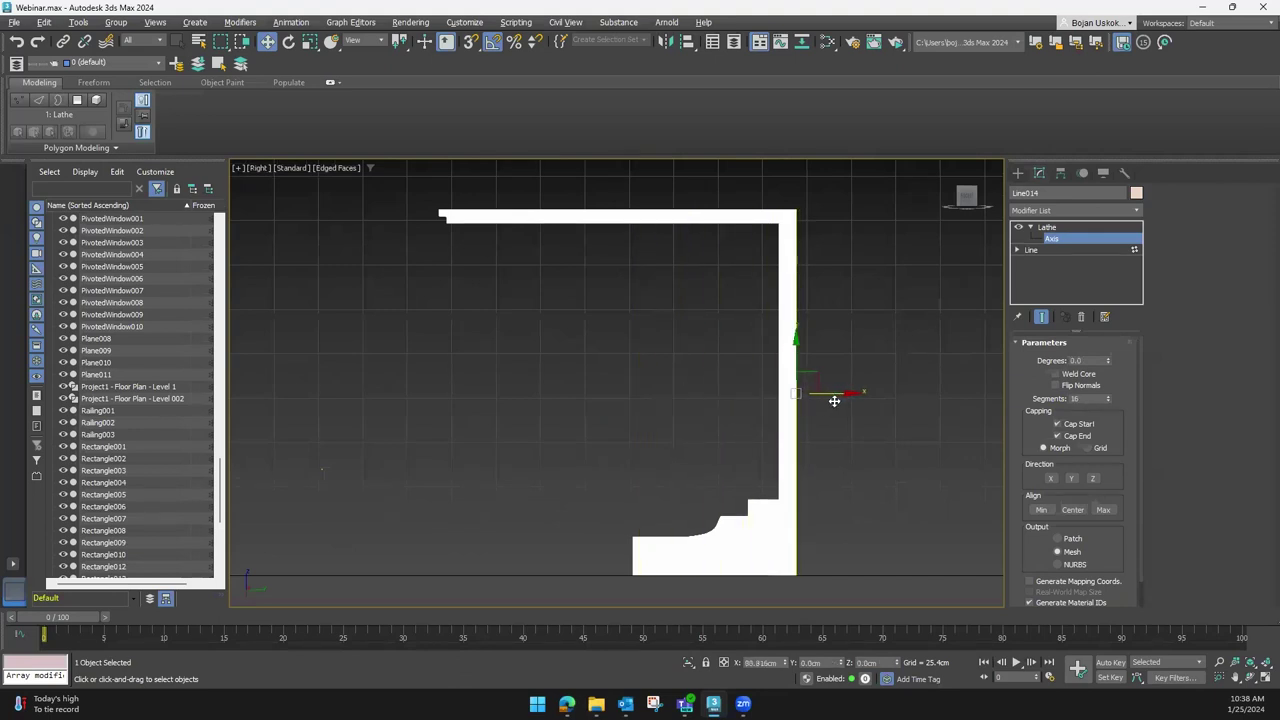
pyautogui.keyDown('alt'); pyautogui.moveTo(843, 463); pyautogui.dragTo(737, 457, button='middle'); pyautogui.keyUp('alt')
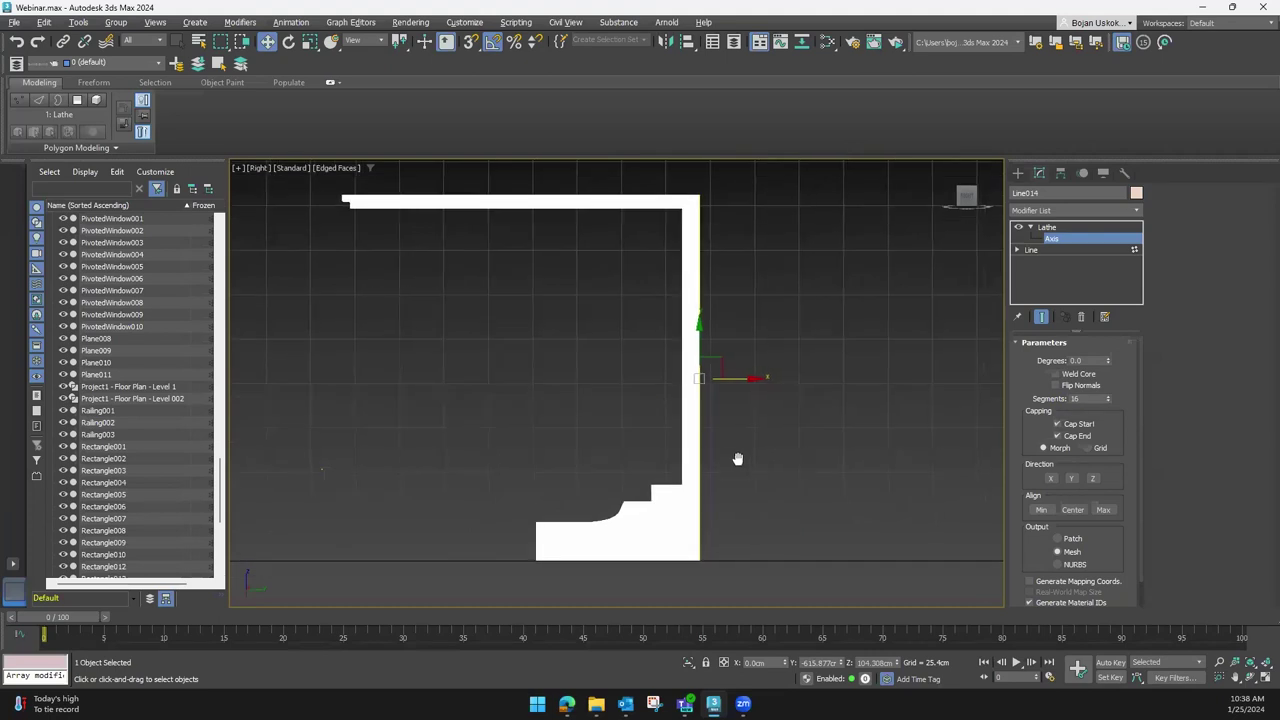
pyautogui.click(1056, 229)
pyautogui.click(1031, 229)
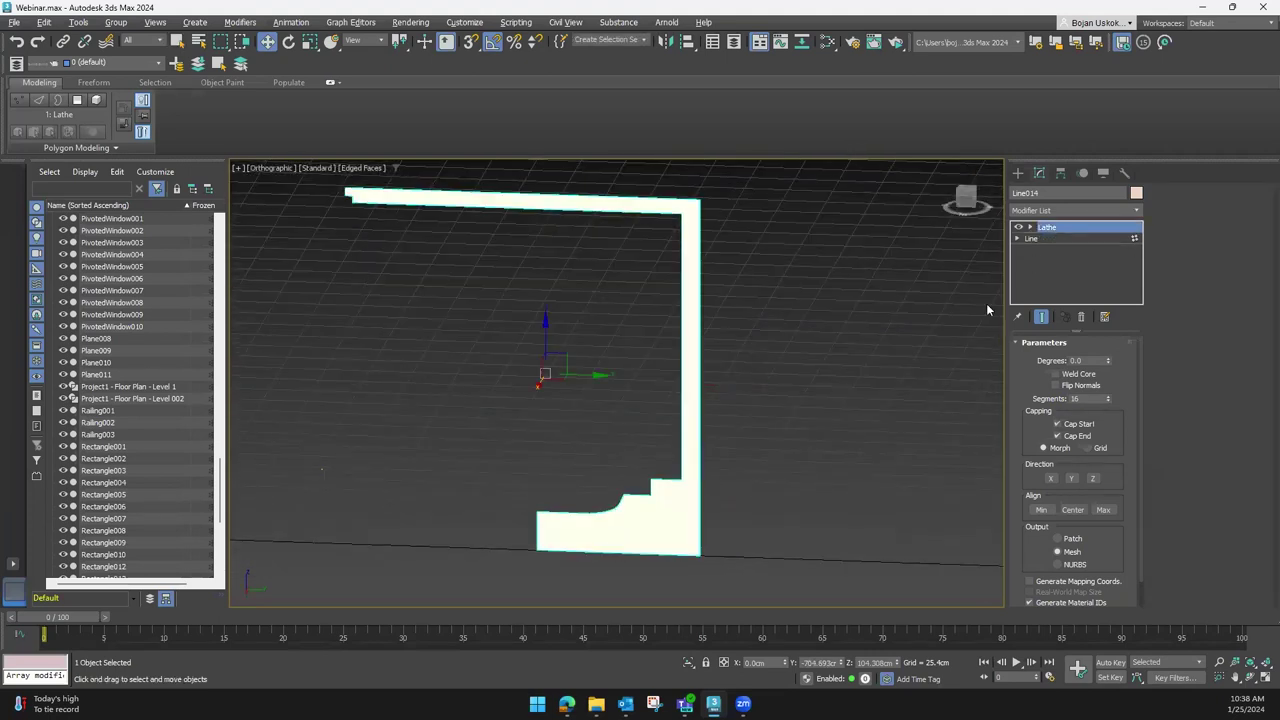
pyautogui.keyDown('alt'); pyautogui.moveTo(986, 303); pyautogui.dragTo(813, 392, button='middle'); pyautogui.keyUp('alt')
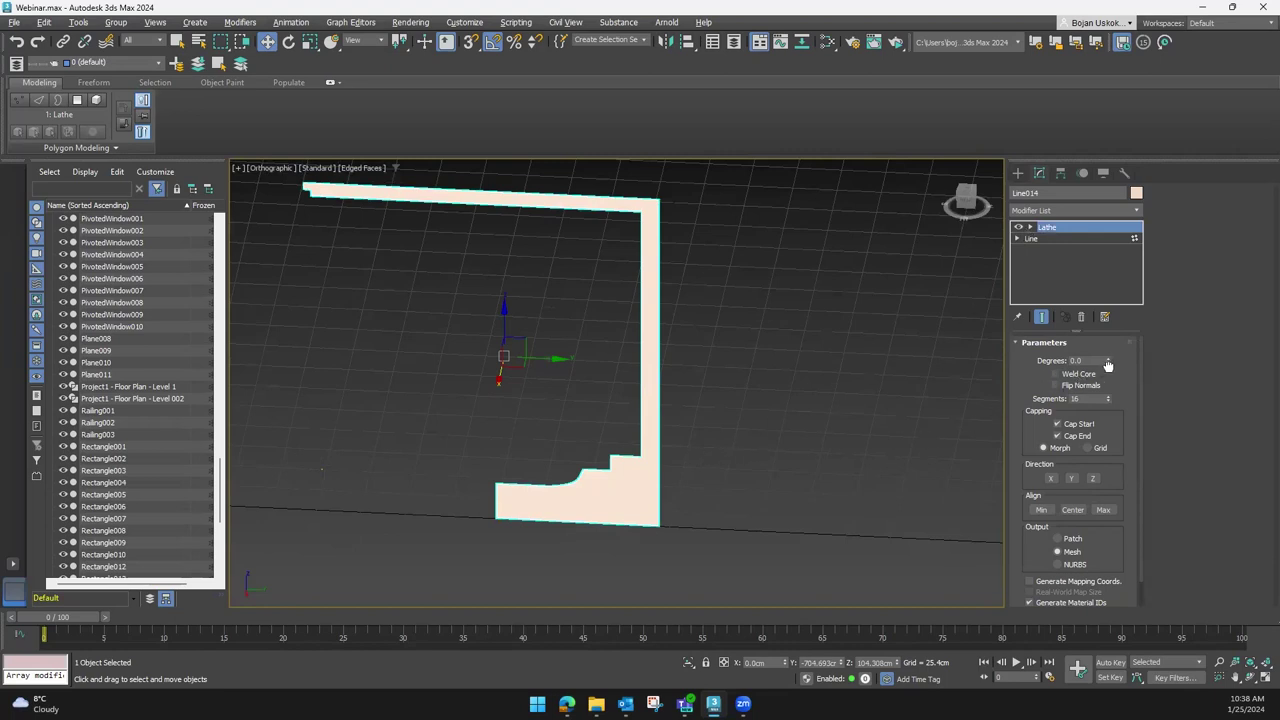
# Raise the Lathe sweep from about 245 to a full 360 degrees
pyautogui.moveTo(1109, 364)
pyautogui.mouseDown()
pyautogui.moveTo(997, 27)
pyautogui.moveTo(986, 33)
pyautogui.mouseUp()
pyautogui.scroll(-5, 762, 294)
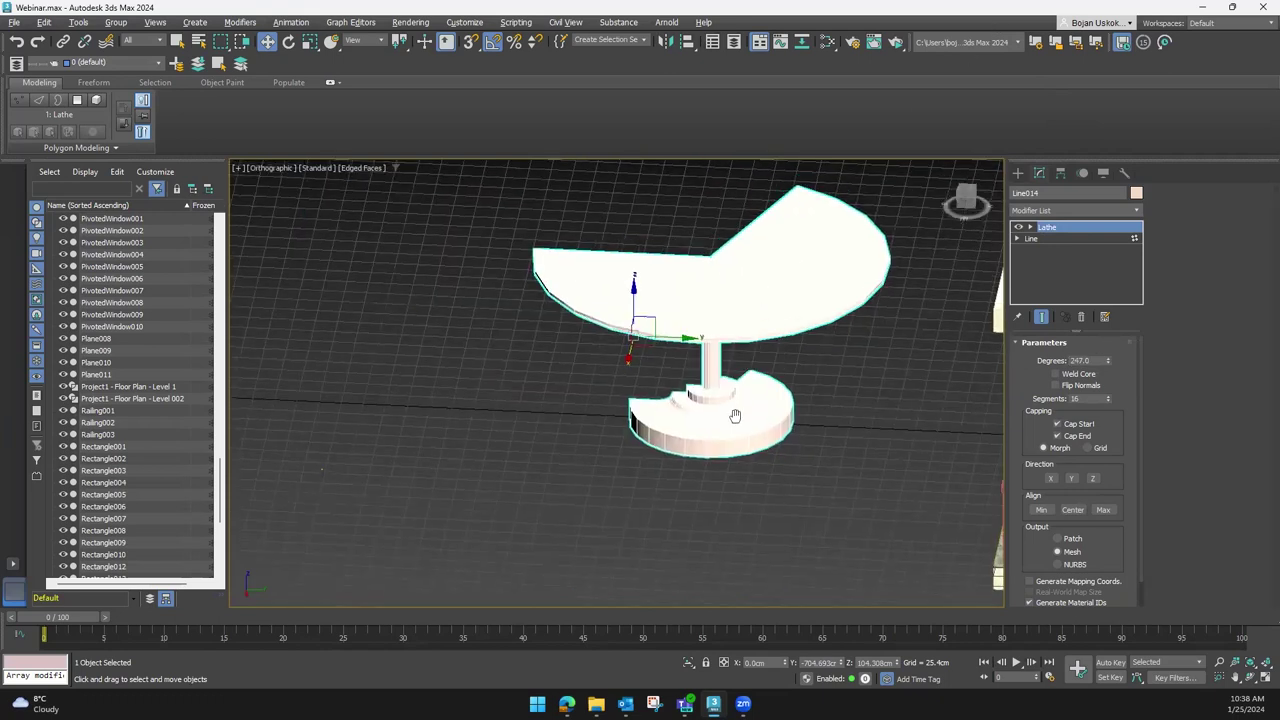
pyautogui.moveTo(1108, 362); pyautogui.dragTo(1114, 172)
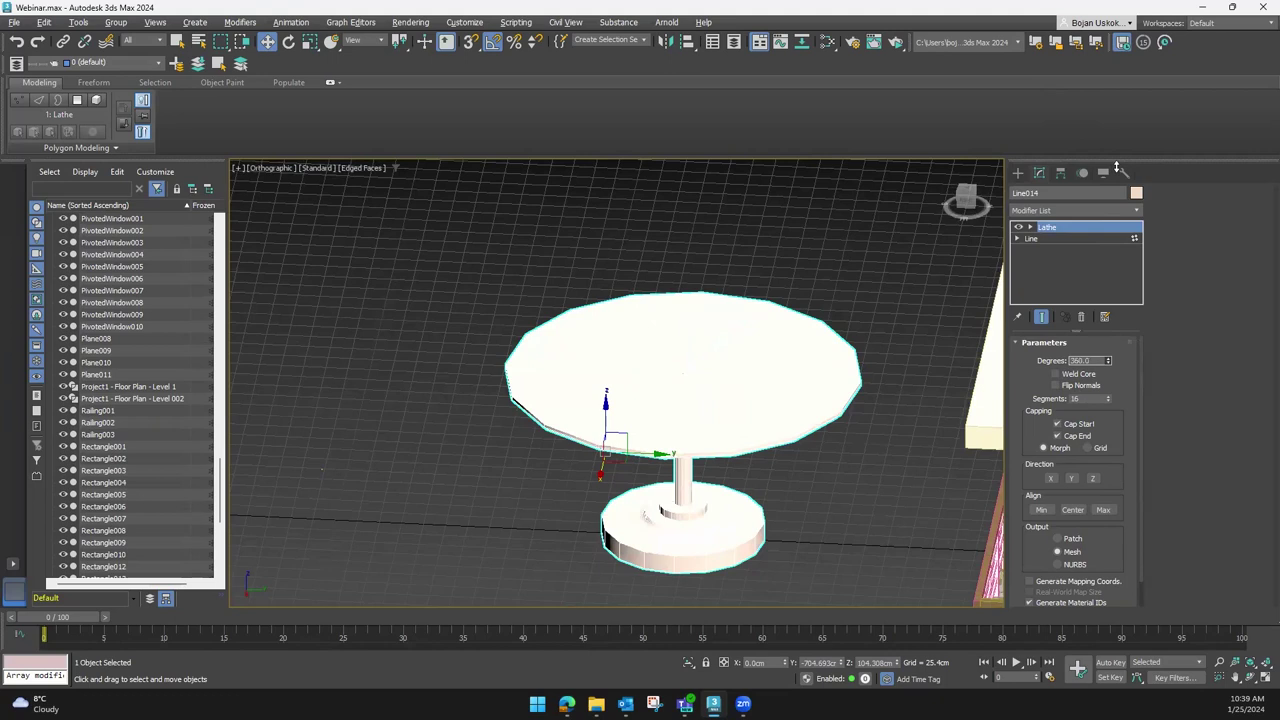
pyautogui.moveTo(720, 418)
pyautogui.keyDown('alt'); pyautogui.mouseDown(button='middle')
pyautogui.moveTo(738, 393)
pyautogui.moveTo(676, 455)
pyautogui.mouseUp(button='middle'); pyautogui.keyUp('alt')
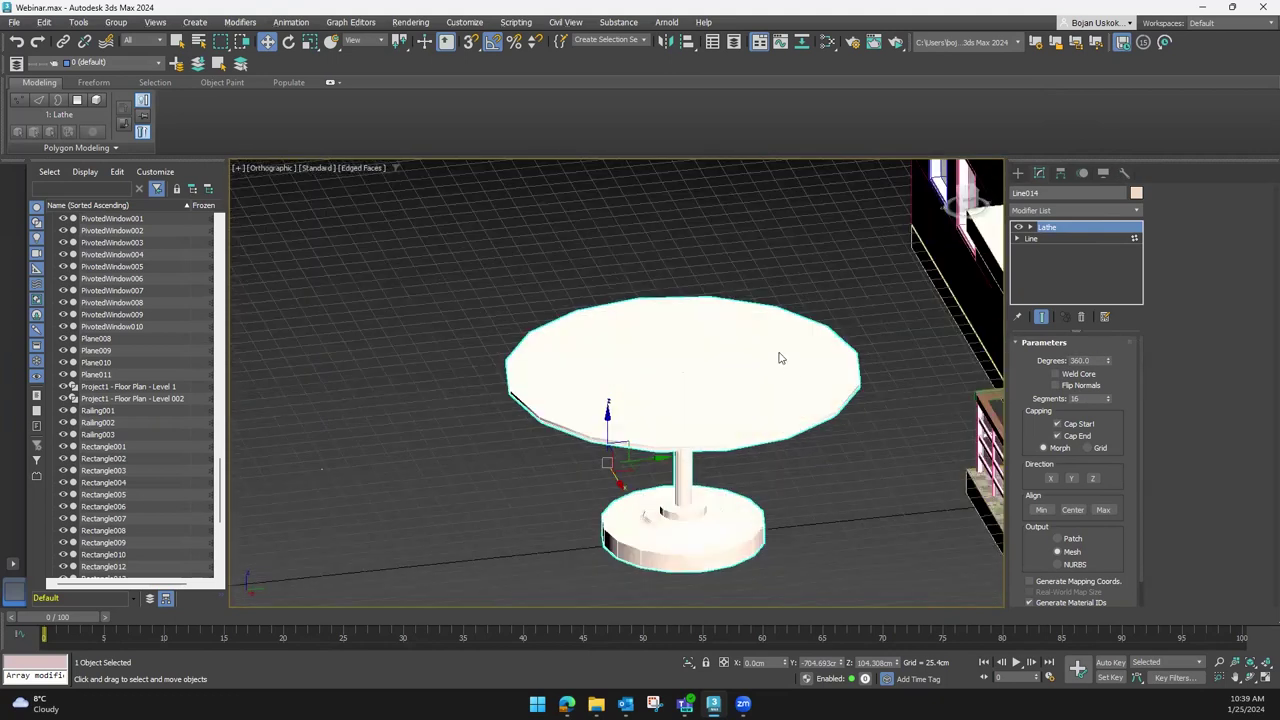
pyautogui.moveTo(767, 478)
pyautogui.keyDown('alt'); pyautogui.mouseDown(button='middle')
pyautogui.moveTo(731, 430)
pyautogui.moveTo(737, 451)
pyautogui.moveTo(661, 450)
pyautogui.moveTo(800, 455)
pyautogui.mouseUp(button='middle'); pyautogui.keyUp('alt')
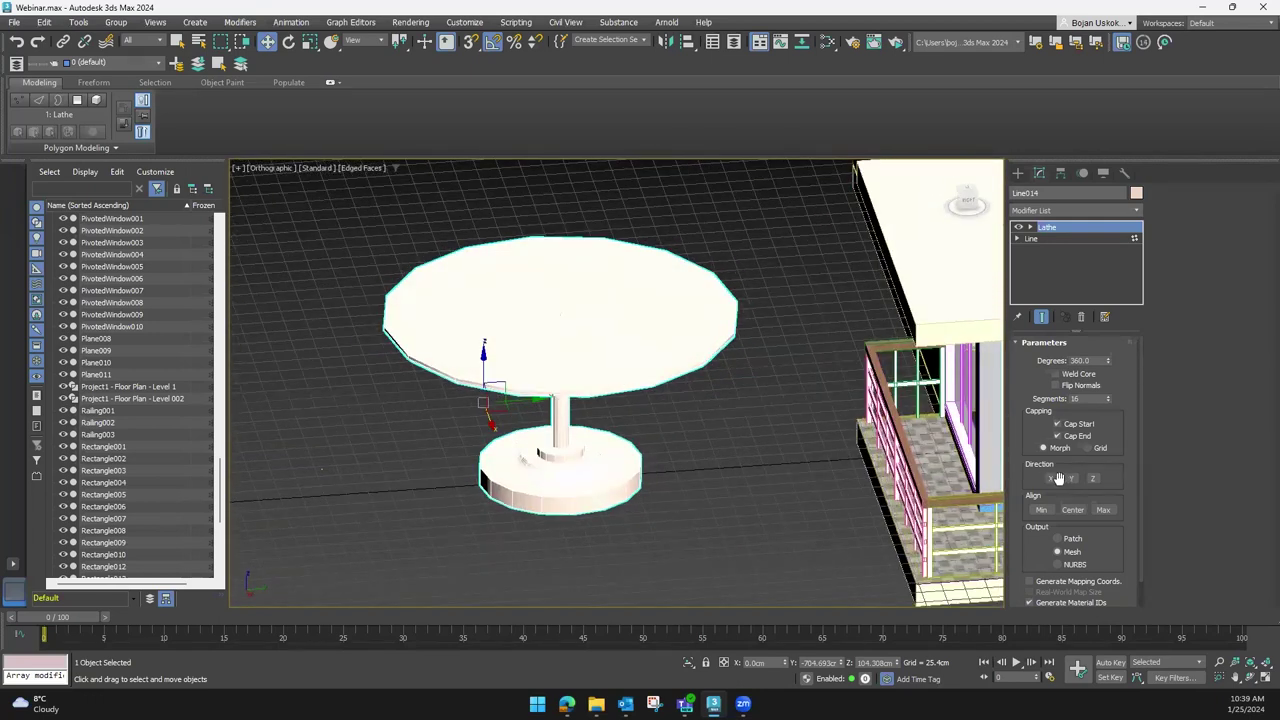
# Try Lathe Direction X, Y and Z, ending on Y
pyautogui.click(1050, 479)
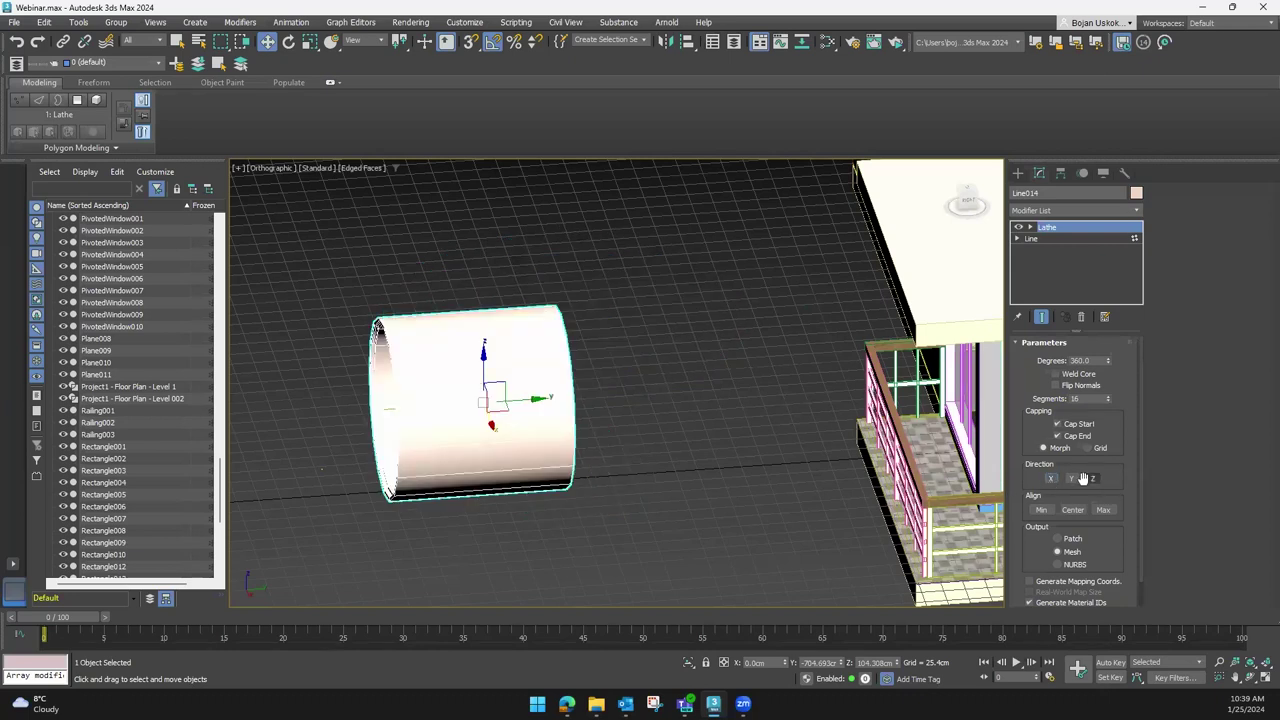
pyautogui.click(1074, 479)
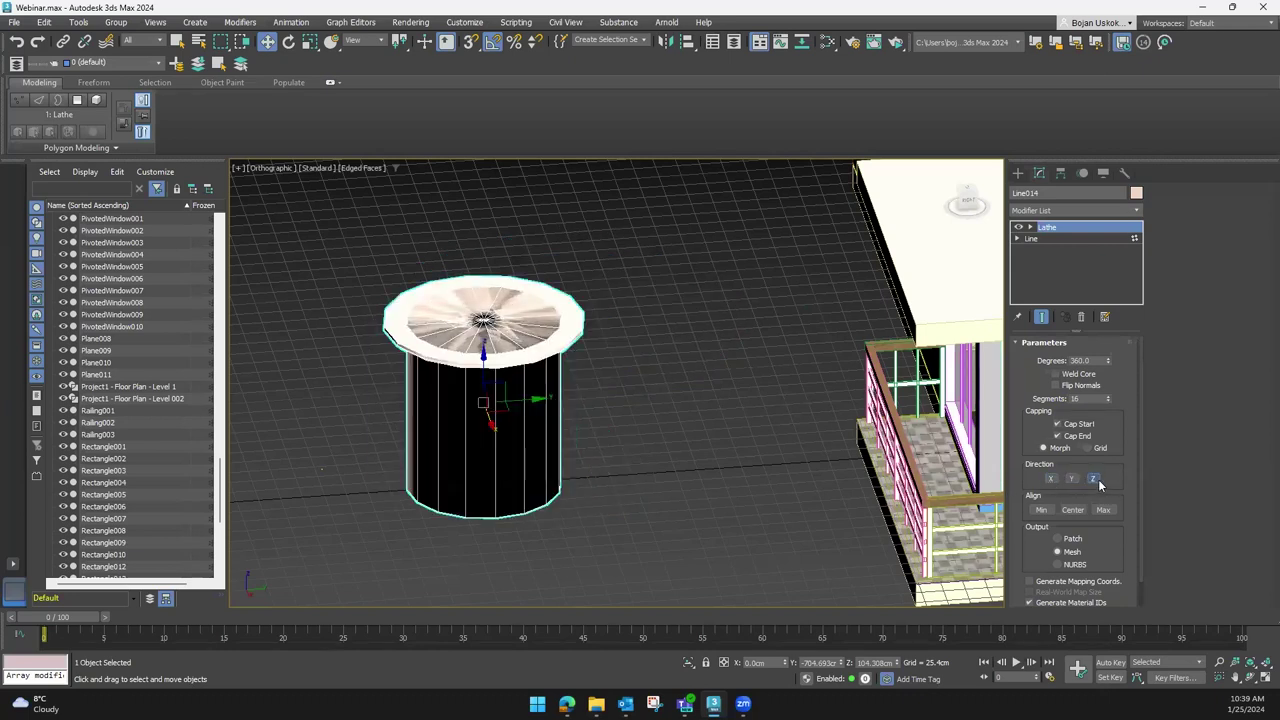
pyautogui.click(1090, 480)
pyautogui.click(1074, 479)
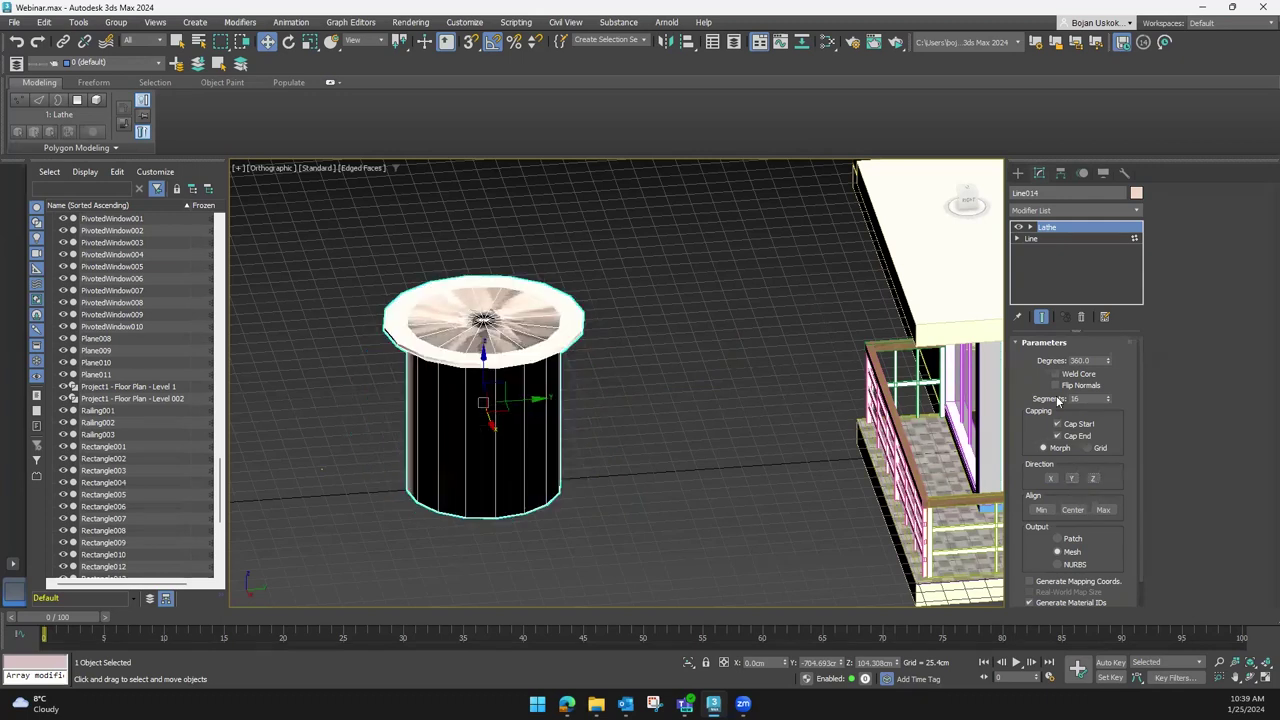
pyautogui.moveTo(648, 447); pyautogui.dragTo(672, 422, button='middle')
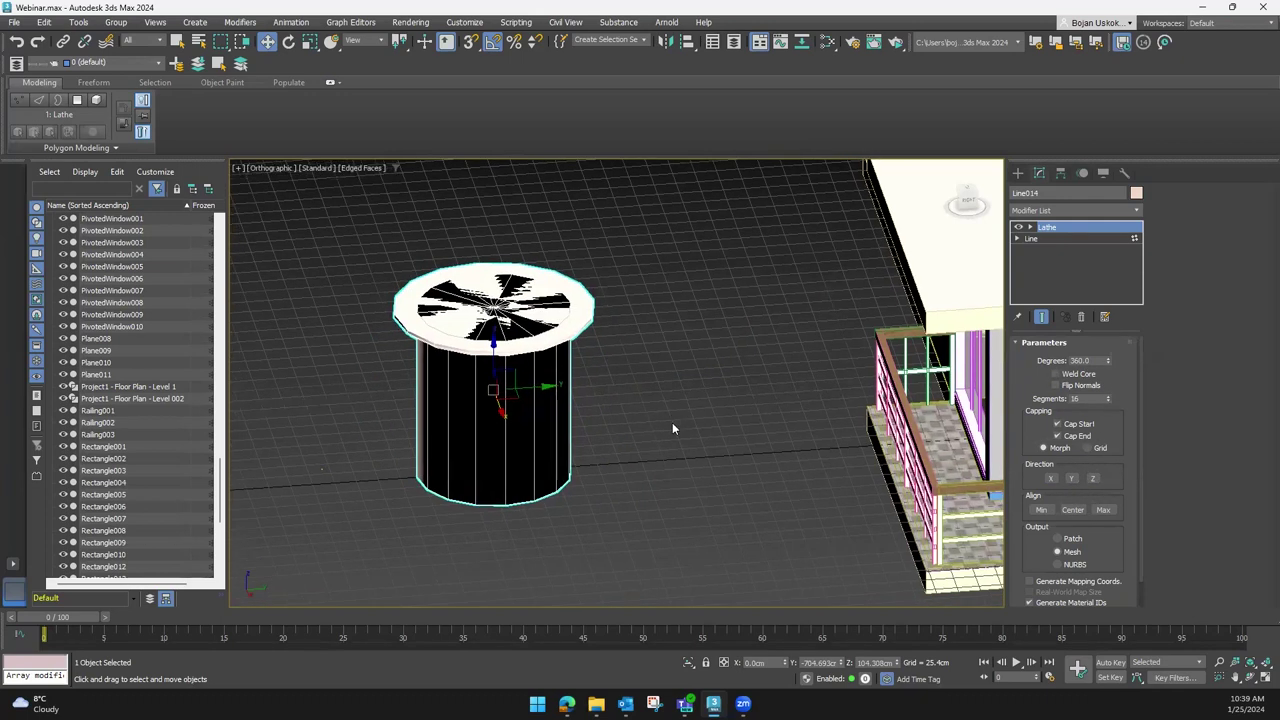
# Compare Lathe Align Min, Center and Max, settling on Max to form the pedestal table
pyautogui.click(1031, 228)
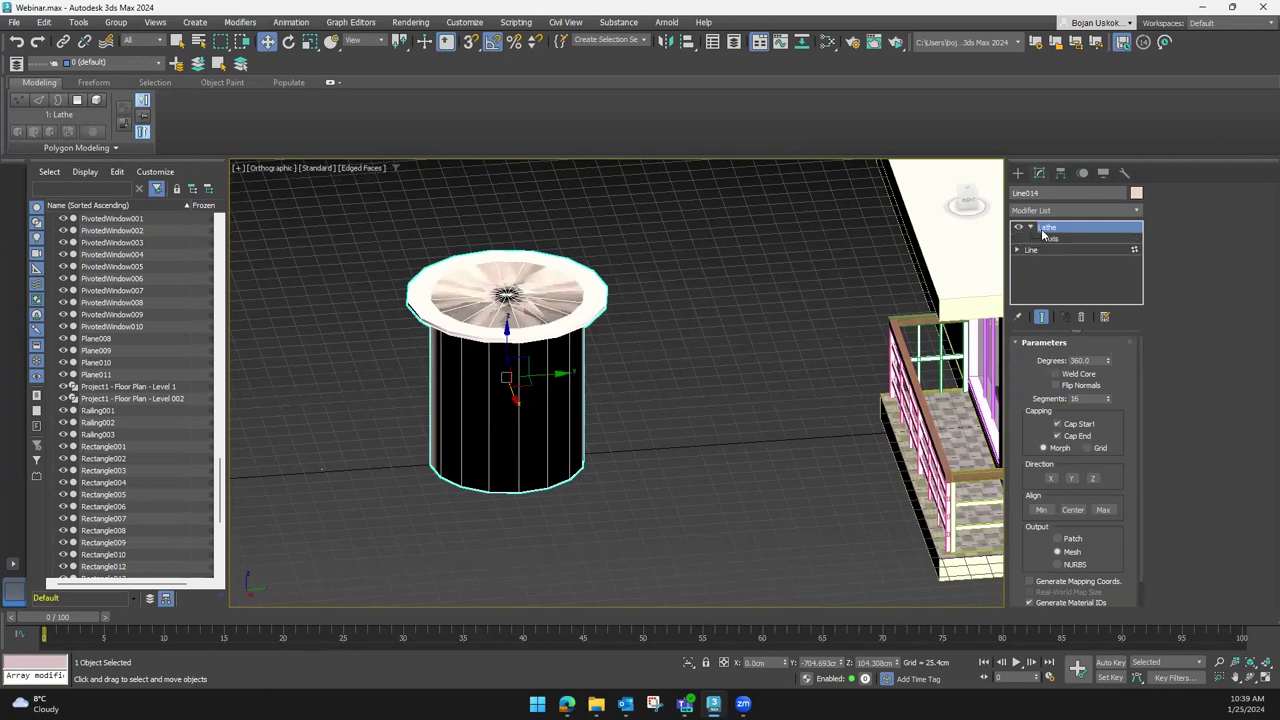
pyautogui.click(1050, 238)
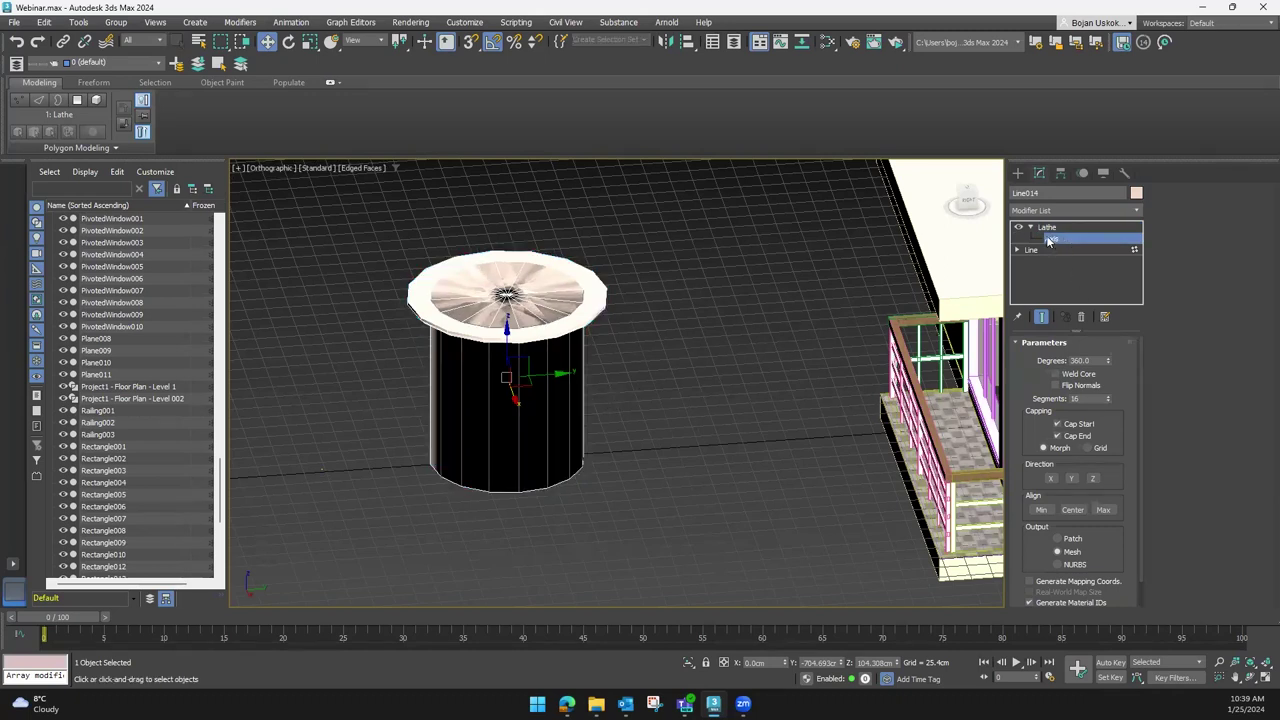
pyautogui.click(1047, 228)
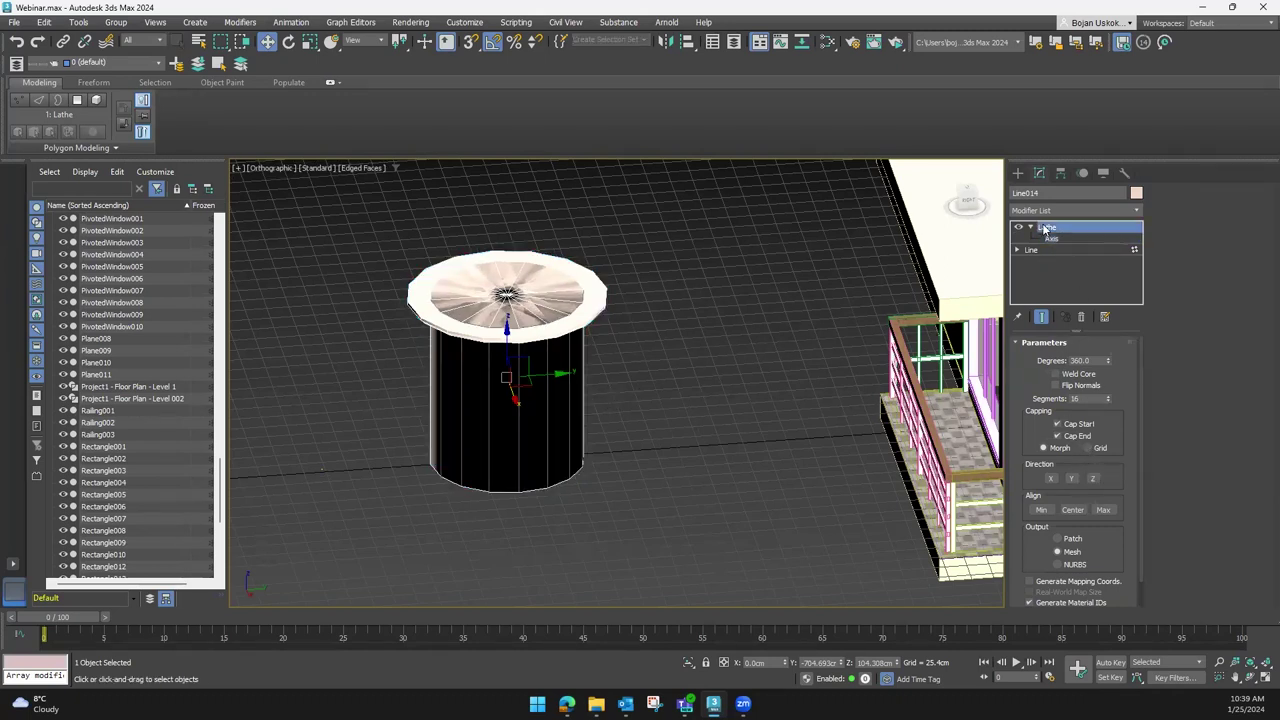
pyautogui.click(1041, 510)
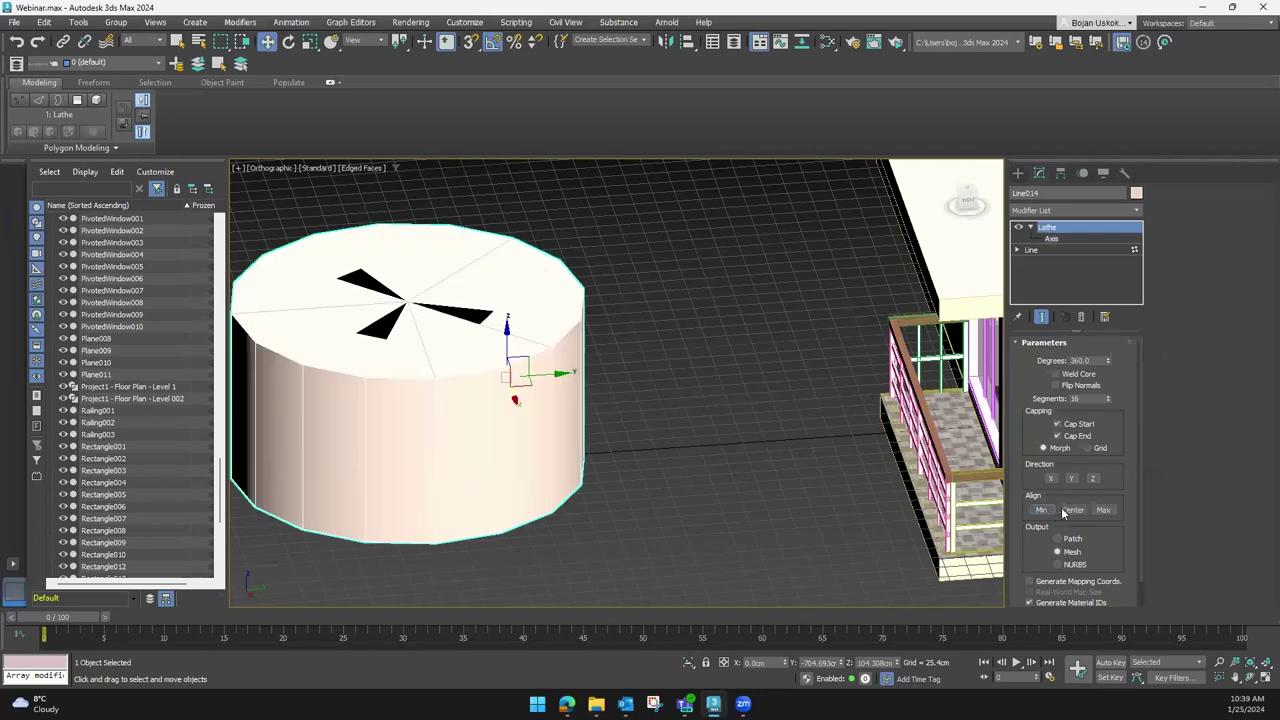
pyautogui.click(1072, 510)
pyautogui.click(1103, 510)
pyautogui.click(1103, 510)
# Recheck Align Min and Center from a frontal view, returning to Max
pyautogui.moveTo(772, 434)
pyautogui.mouseDown(button='middle')
pyautogui.moveTo(724, 453)
pyautogui.moveTo(709, 434)
pyautogui.moveTo(737, 443)
pyautogui.moveTo(749, 477)
pyautogui.moveTo(655, 485)
pyautogui.mouseUp(button='middle')
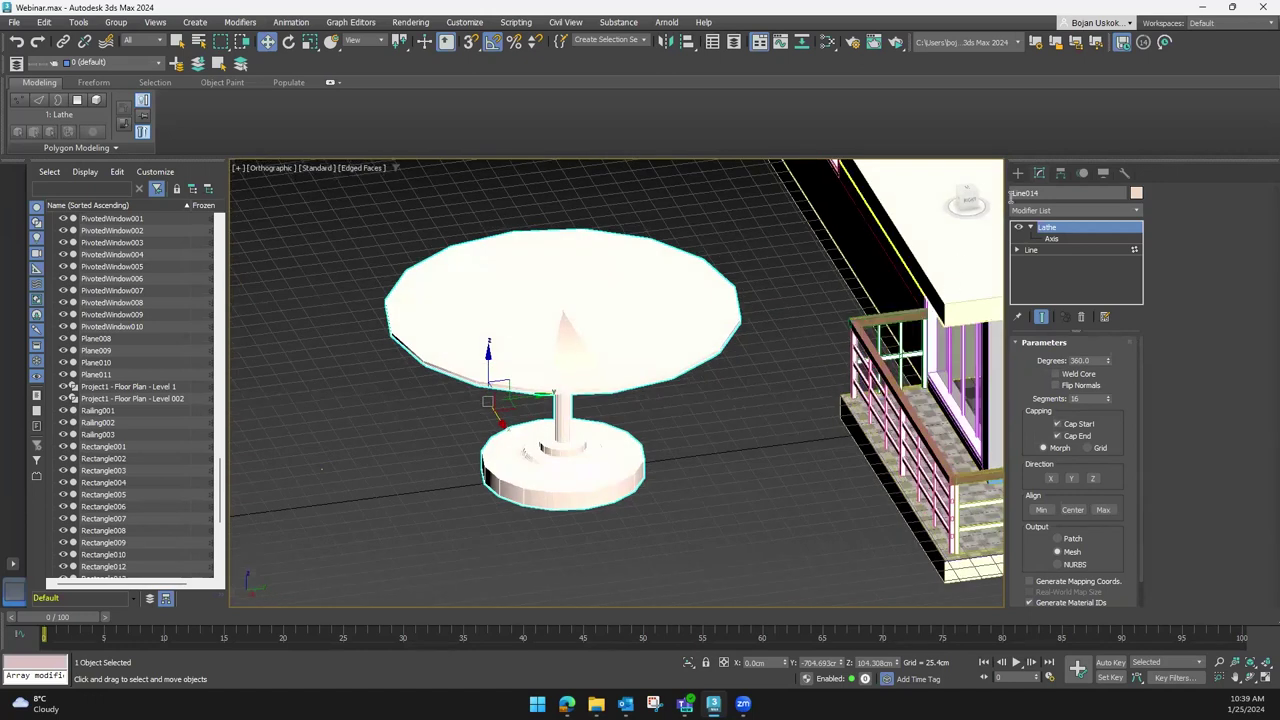
pyautogui.keyDown('alt'); pyautogui.moveTo(695, 433); pyautogui.dragTo(728, 444, button='middle'); pyautogui.keyUp('alt')
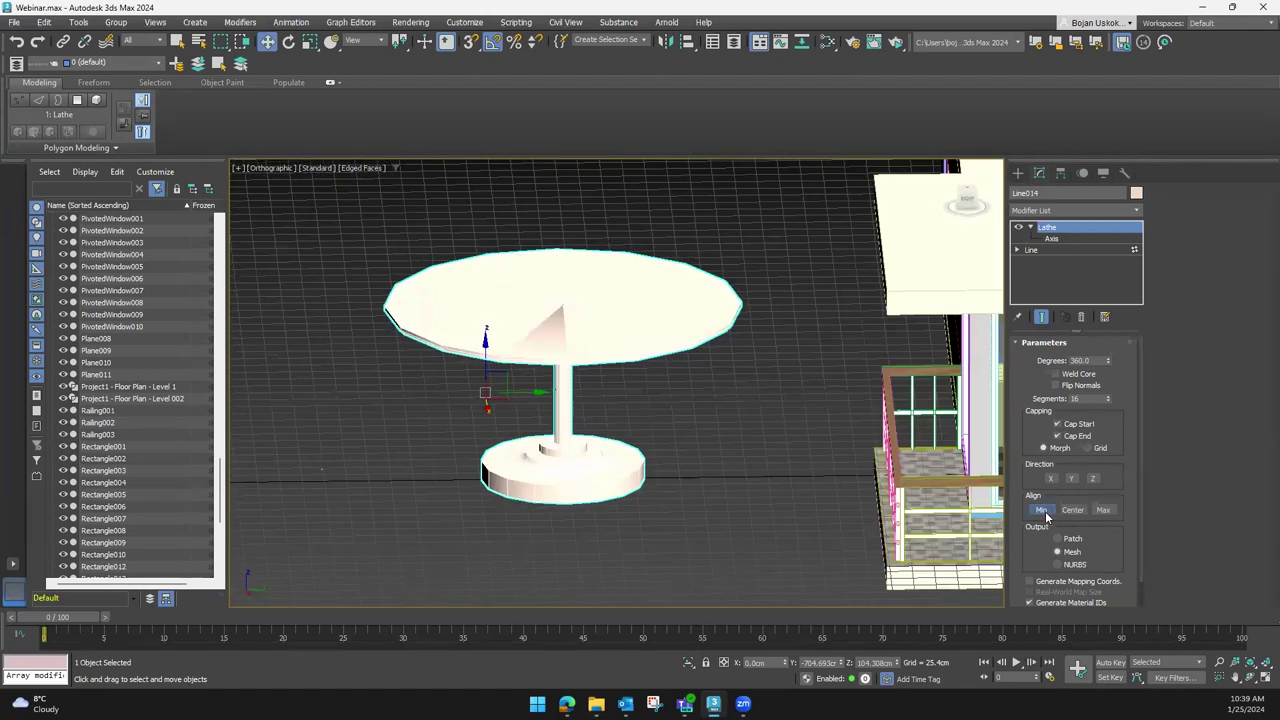
pyautogui.click(1041, 510)
pyautogui.click(1074, 510)
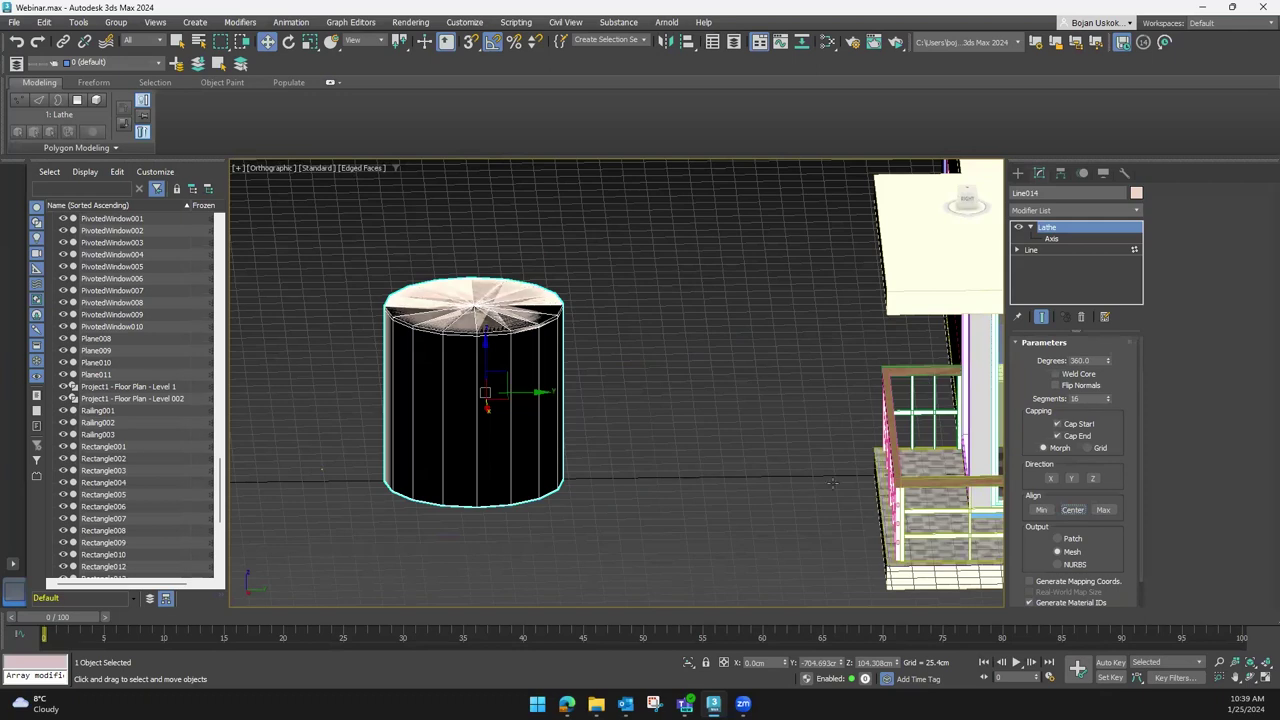
pyautogui.click(1110, 513)
pyautogui.moveTo(633, 453)
pyautogui.keyDown('alt'); pyautogui.mouseDown(button='middle')
pyautogui.moveTo(720, 400)
pyautogui.moveTo(740, 410)
pyautogui.mouseUp(button='middle'); pyautogui.keyUp('alt')
pyautogui.click(1018, 173)
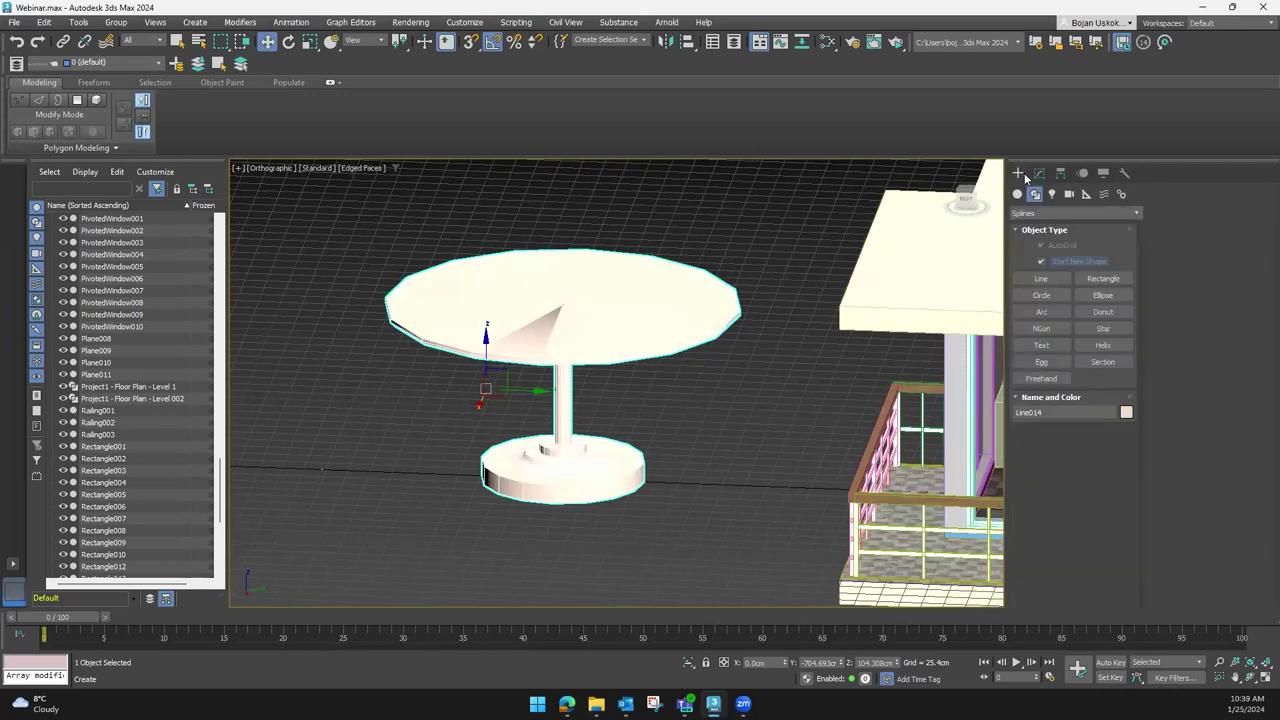
pyautogui.scroll(-4, 586, 435)
pyautogui.moveTo(586, 435)
pyautogui.keyDown('alt'); pyautogui.mouseDown(button='middle')
pyautogui.moveTo(609, 431)
pyautogui.moveTo(600, 415)
pyautogui.moveTo(618, 393)
pyautogui.moveTo(606, 423)
pyautogui.moveTo(621, 462)
pyautogui.mouseUp(button='middle'); pyautogui.keyUp('alt')
pyautogui.scroll(3, 600, 415)
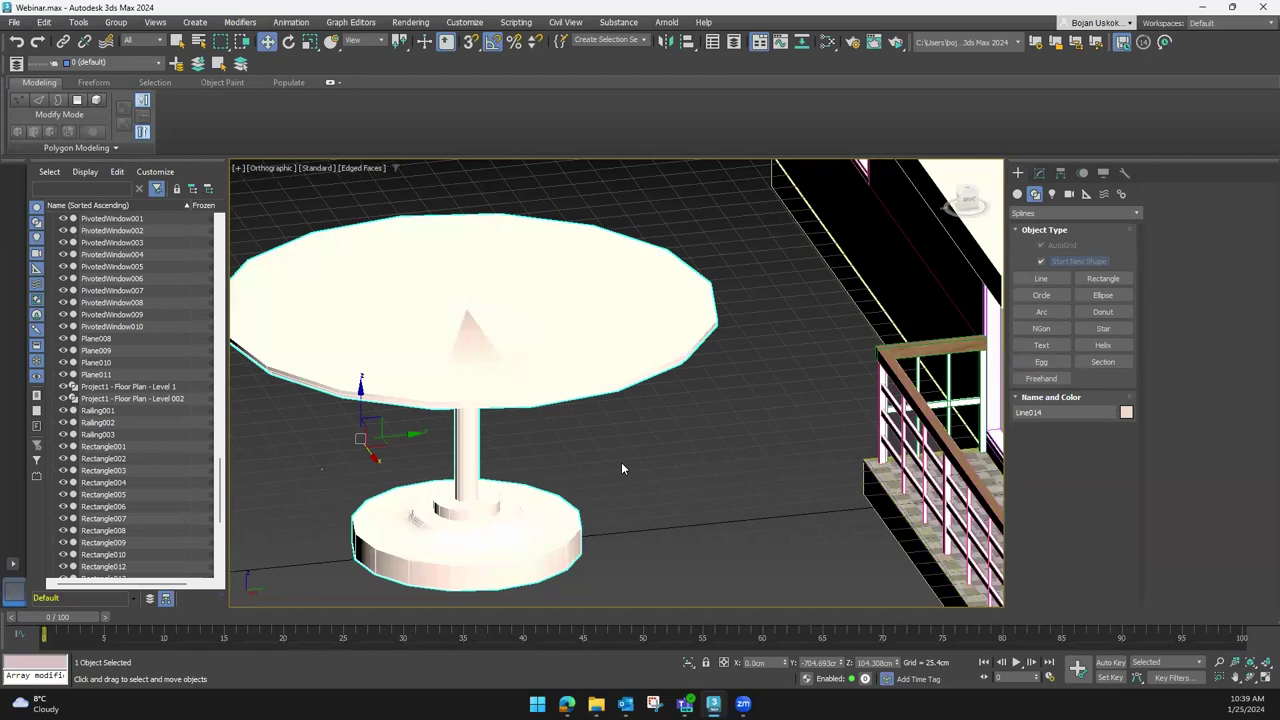
pyautogui.scroll(2, 621, 462)
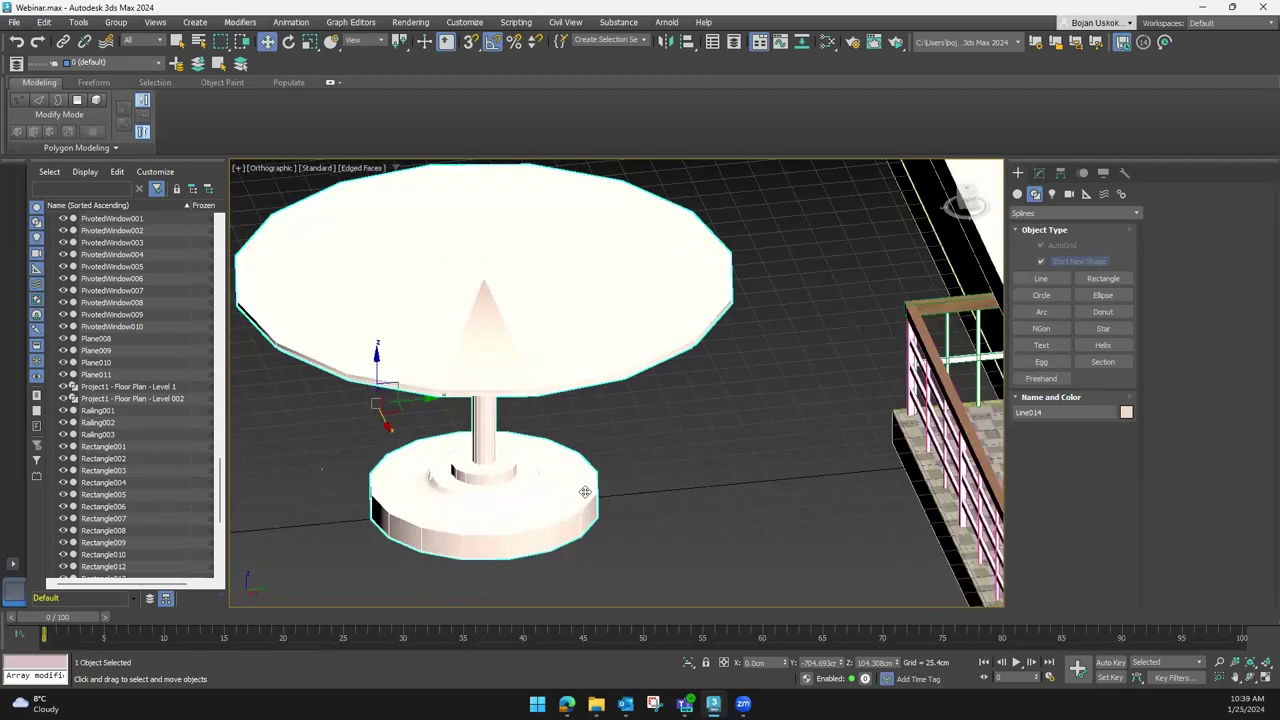
# Add TurboSmooth to Line014 via 'tur' and raise its Iterations from 1 to 2
pyautogui.click(1039, 173)
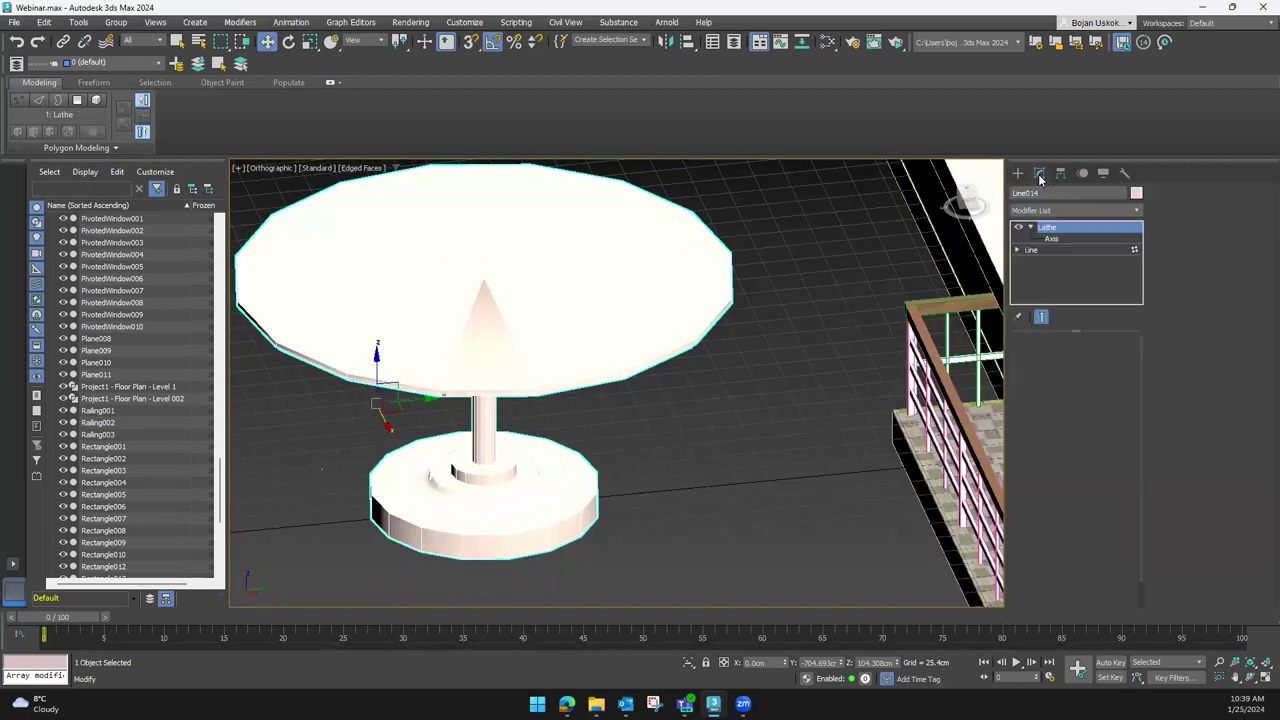
pyautogui.click(1064, 210)
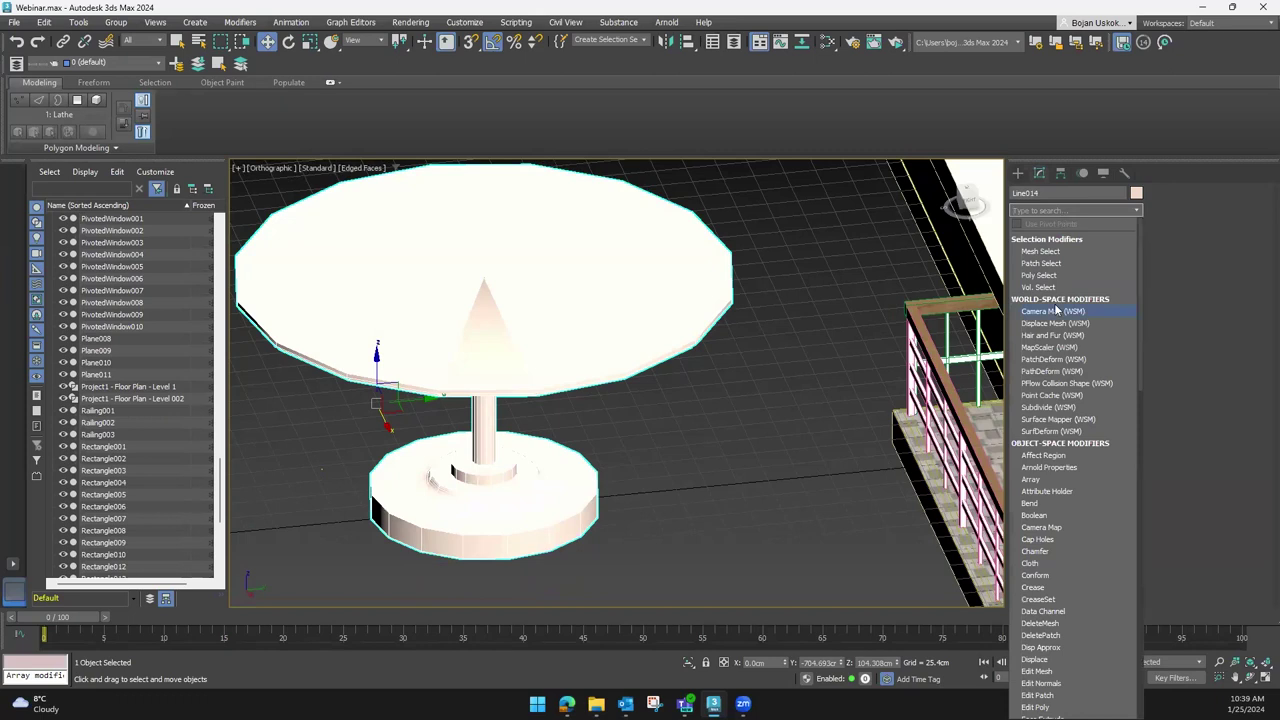
pyautogui.write('tur')
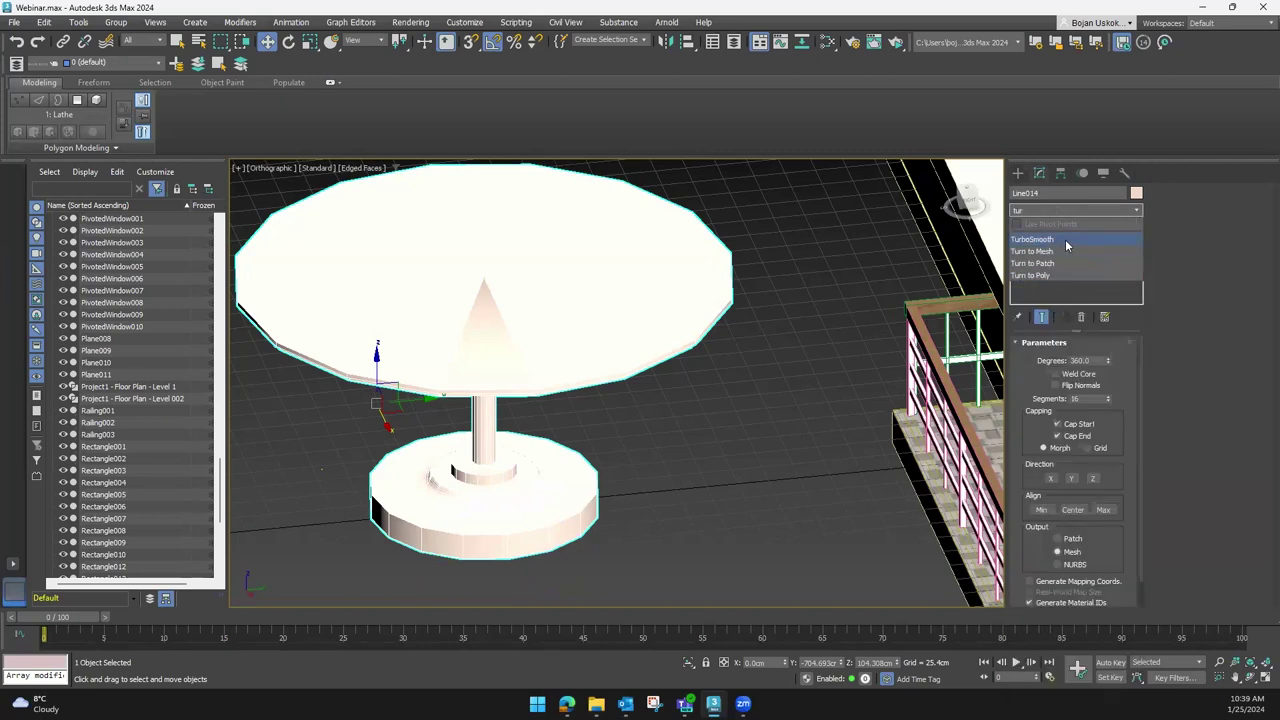
pyautogui.click(1065, 239)
pyautogui.scroll(-3, 655, 420)
pyautogui.moveTo(639, 417)
pyautogui.keyDown('alt'); pyautogui.mouseDown(button='middle')
pyautogui.moveTo(627, 408)
pyautogui.moveTo(647, 419)
pyautogui.moveTo(585, 440)
pyautogui.moveTo(622, 355)
pyautogui.mouseUp(button='middle'); pyautogui.keyUp('alt')
pyautogui.scroll(4, 583, 442)
pyautogui.scroll(2, 581, 444)
pyautogui.scroll(-2, 622, 355)
pyautogui.scroll(-2, 618, 380)
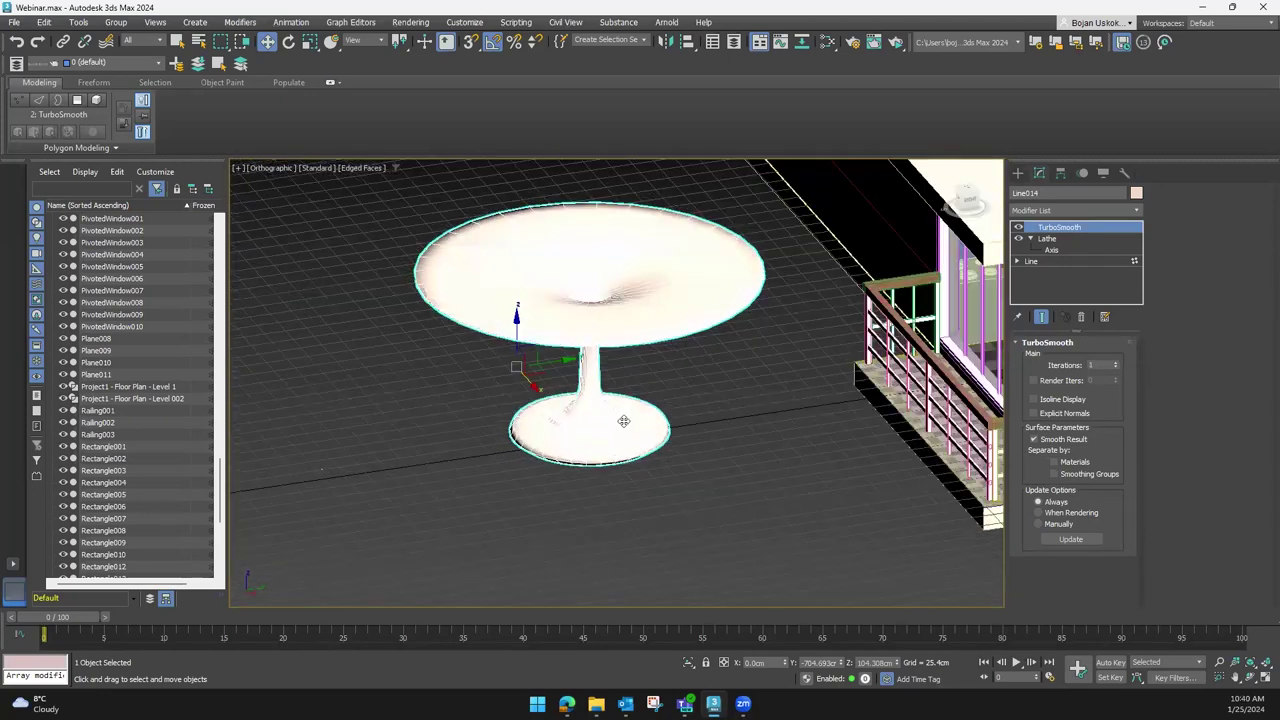
pyautogui.keyDown('alt'); pyautogui.moveTo(623, 420); pyautogui.dragTo(973, 322, button='middle'); pyautogui.keyUp('alt')
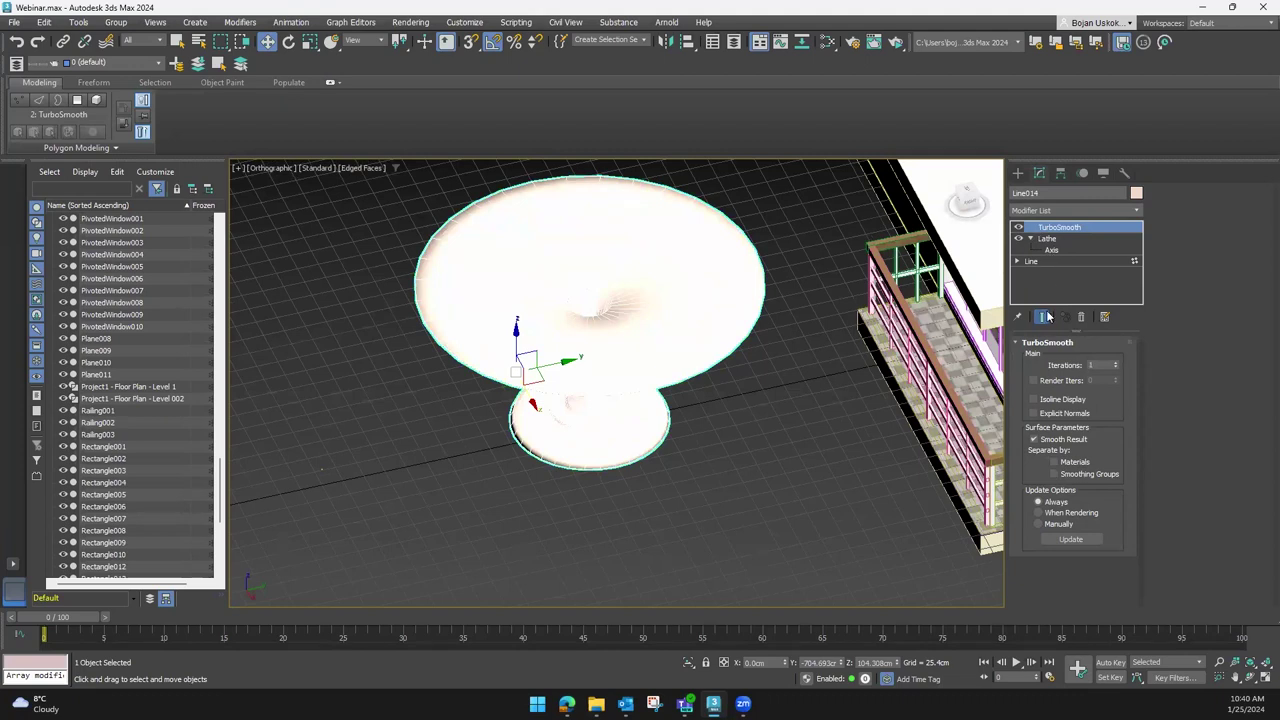
pyautogui.click(1116, 364)
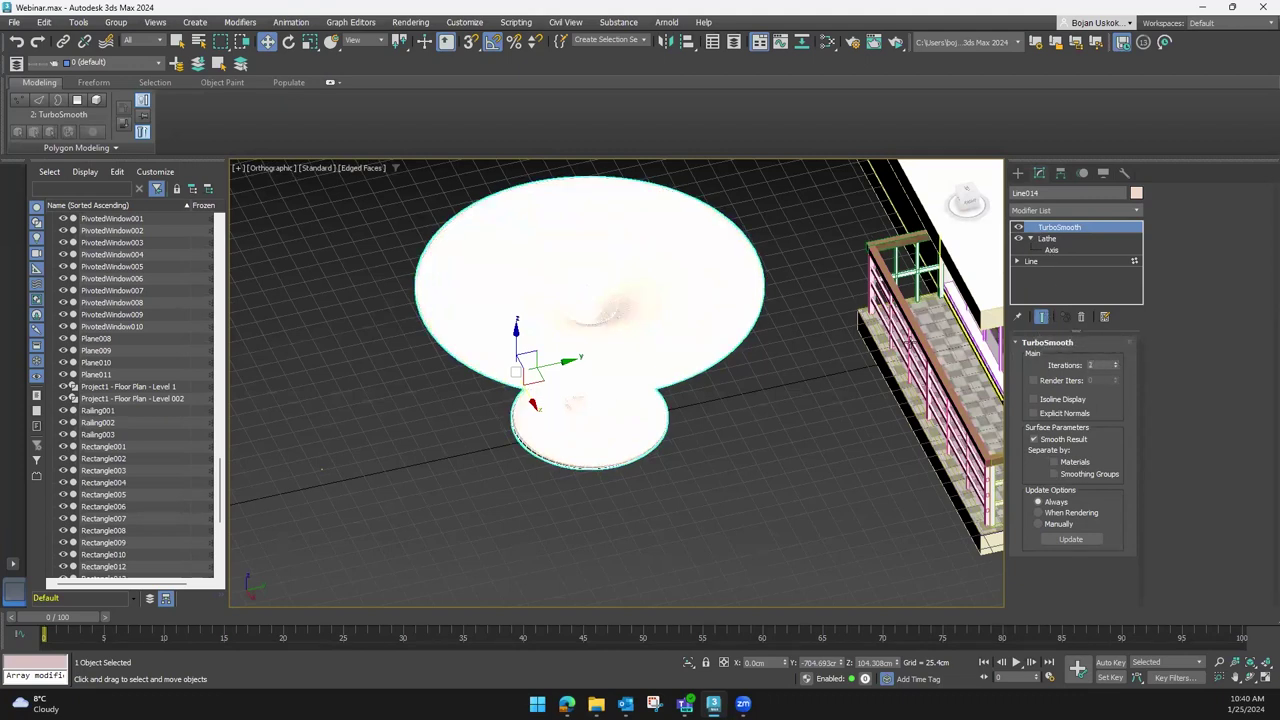
pyautogui.keyDown('alt'); pyautogui.moveTo(715, 397); pyautogui.dragTo(398, 155, button='middle'); pyautogui.keyUp('alt')
# Switch the viewport shading to Clay + Edged Faces and inspect the table's wireframe
pyautogui.click(362, 167)
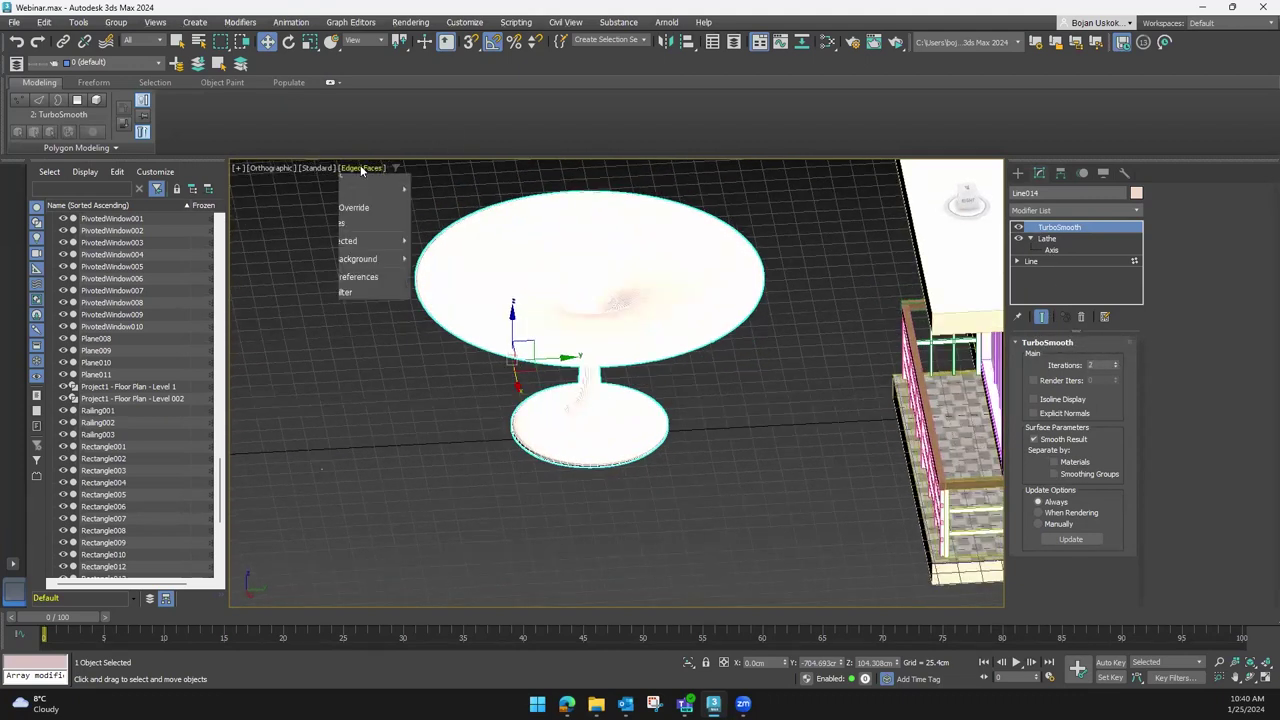
pyautogui.click(375, 248)
pyautogui.moveTo(557, 354)
pyautogui.keyDown('alt'); pyautogui.mouseDown(button='middle')
pyautogui.moveTo(603, 331)
pyautogui.moveTo(607, 360)
pyautogui.moveTo(600, 352)
pyautogui.moveTo(630, 376)
pyautogui.moveTo(554, 385)
pyautogui.moveTo(620, 403)
pyautogui.moveTo(1016, 213)
pyautogui.mouseUp(button='middle'); pyautogui.keyUp('alt')
pyautogui.scroll(5, 554, 385)
pyautogui.scroll(-2, 614, 400)
pyautogui.scroll(-2, 650, 402)
pyautogui.scroll(-2, 687, 404)
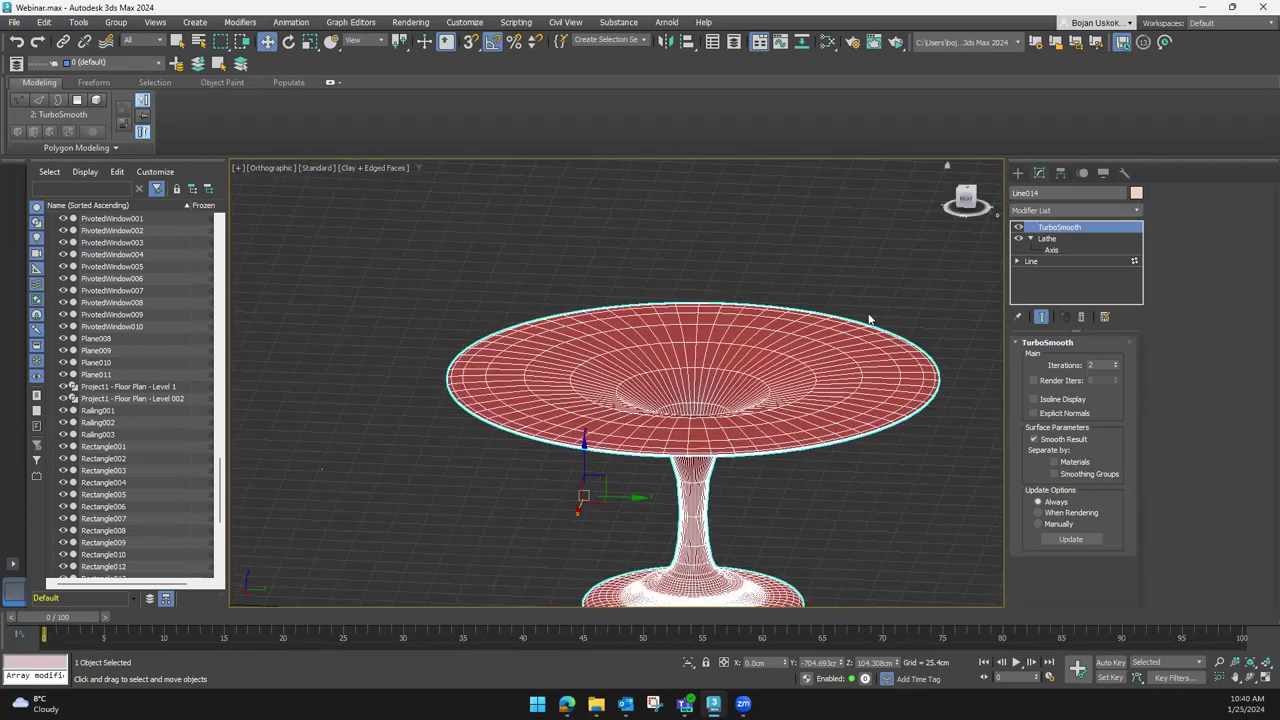
# Convert the pedestal table to Editable Poly from its right-click menu
pyautogui.rightClick(812, 355)
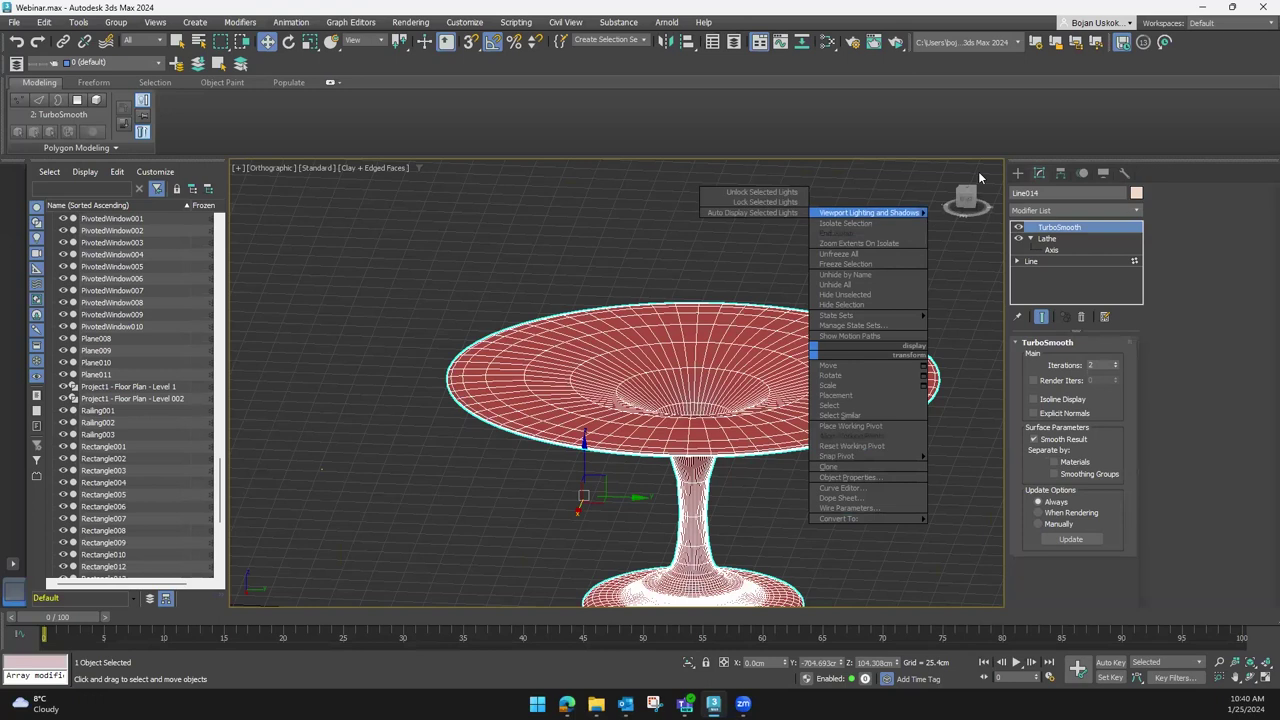
pyautogui.click(1018, 172)
pyautogui.rightClick(848, 355)
pyautogui.moveTo(840, 518)
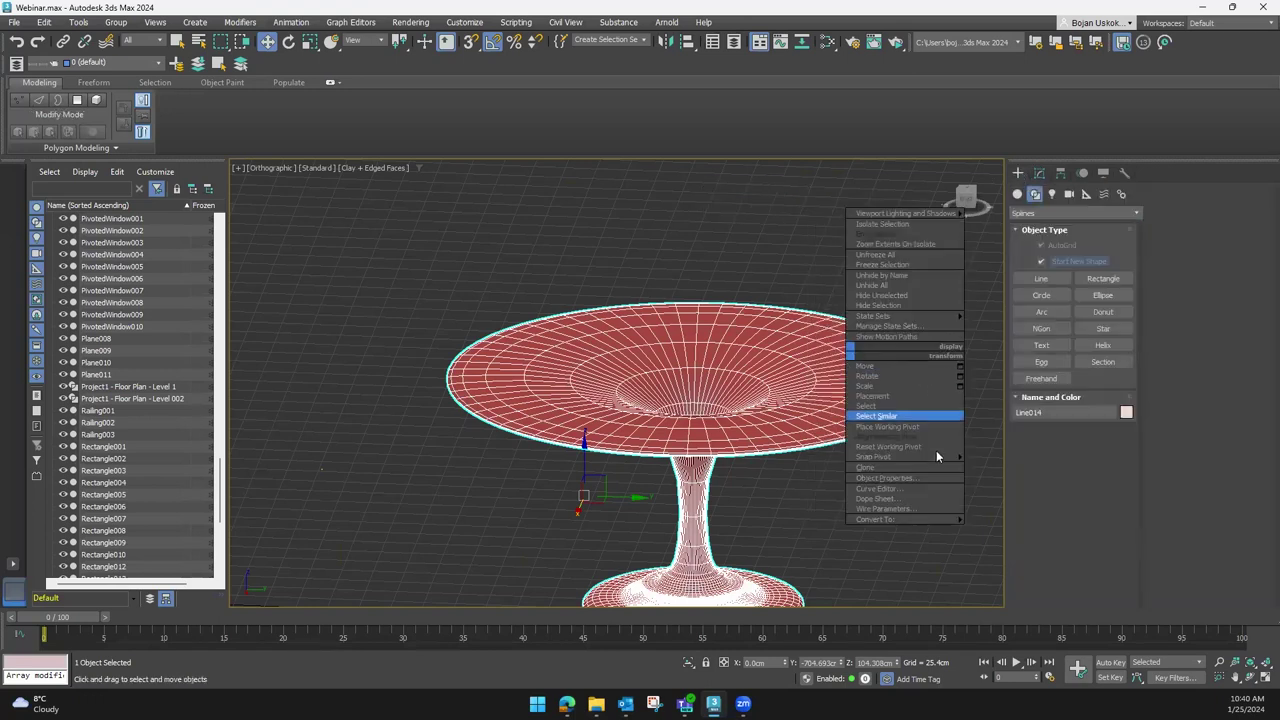
pyautogui.click(795, 529)
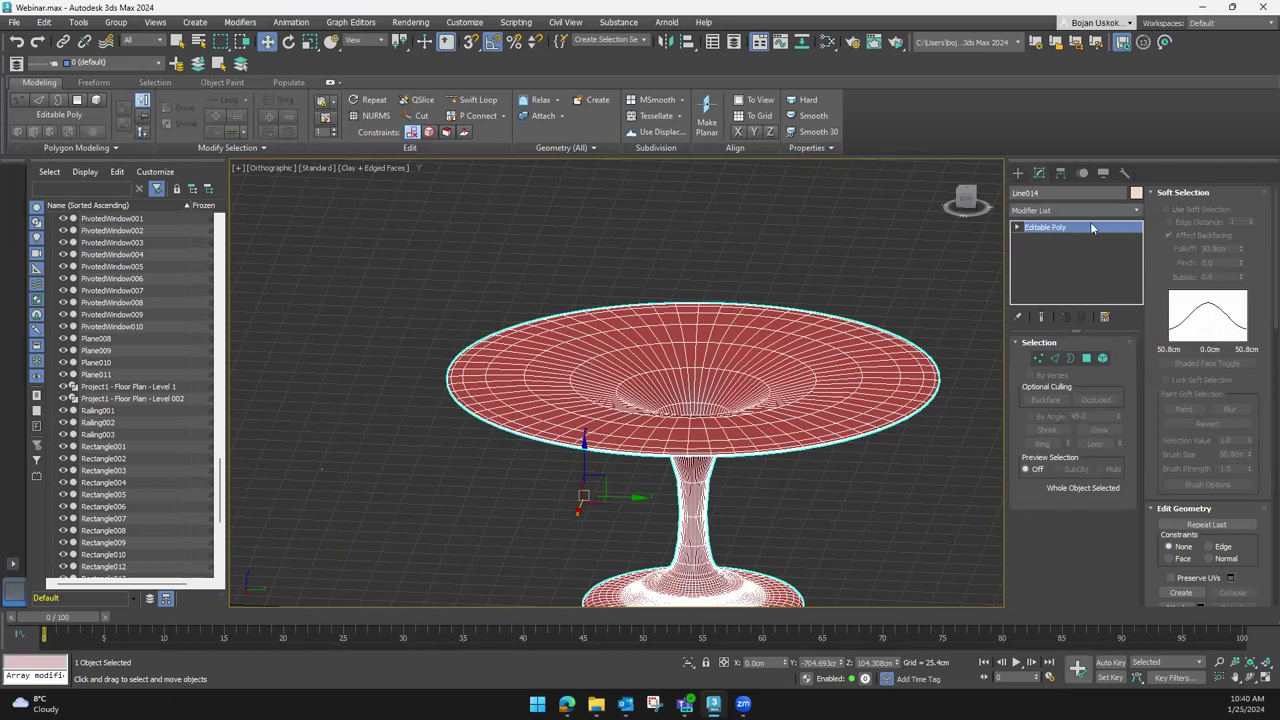
pyautogui.moveTo(874, 324)
pyautogui.keyDown('alt'); pyautogui.mouseDown(button='middle')
pyautogui.moveTo(800, 364)
pyautogui.moveTo(960, 298)
pyautogui.mouseUp(button='middle'); pyautogui.keyUp('alt')
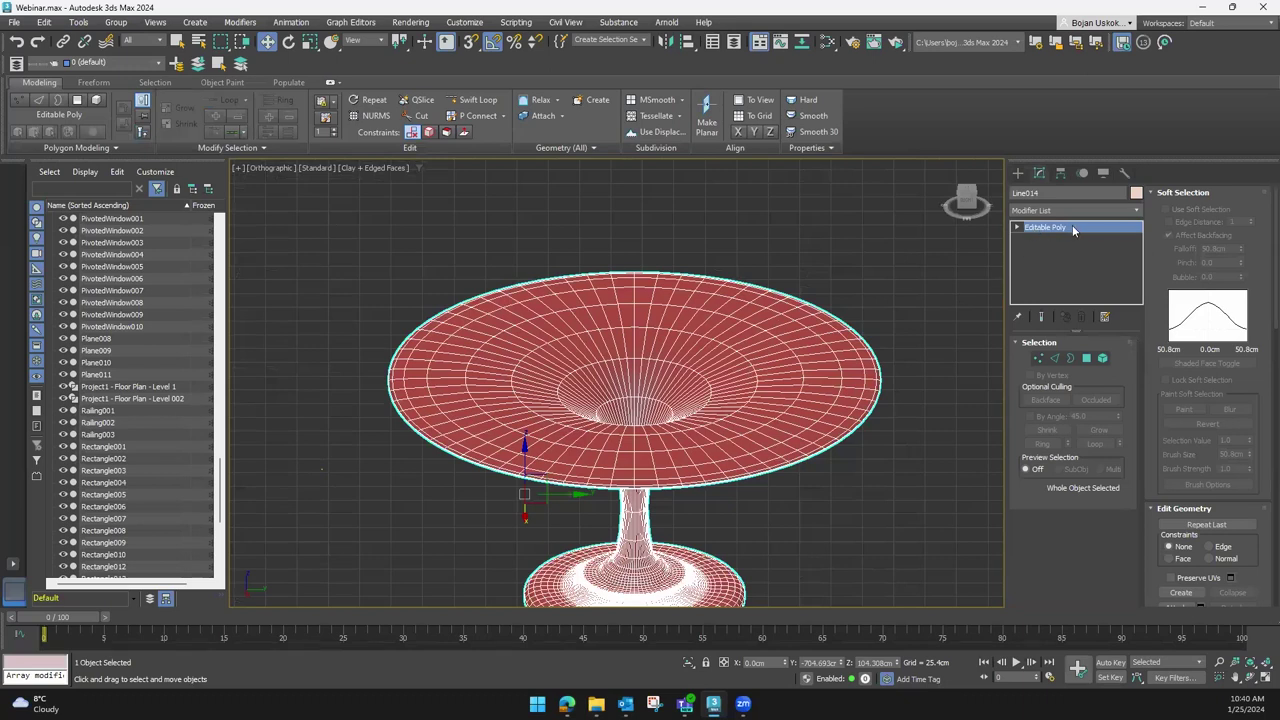
pyautogui.keyDown('alt'); pyautogui.moveTo(880, 347); pyautogui.dragTo(829, 309, button='middle'); pyautogui.keyUp('alt')
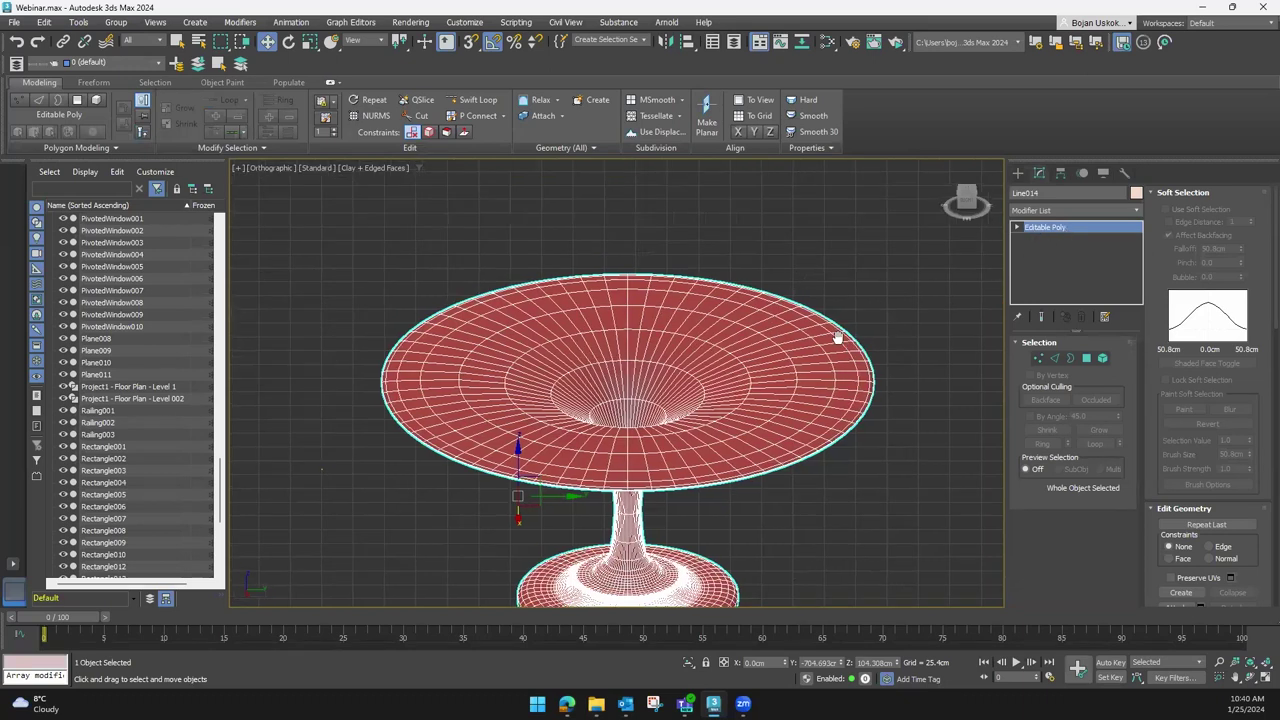
# In Edge mode, select the 64-edge loop running around the tabletop rim
pyautogui.click(1057, 360)
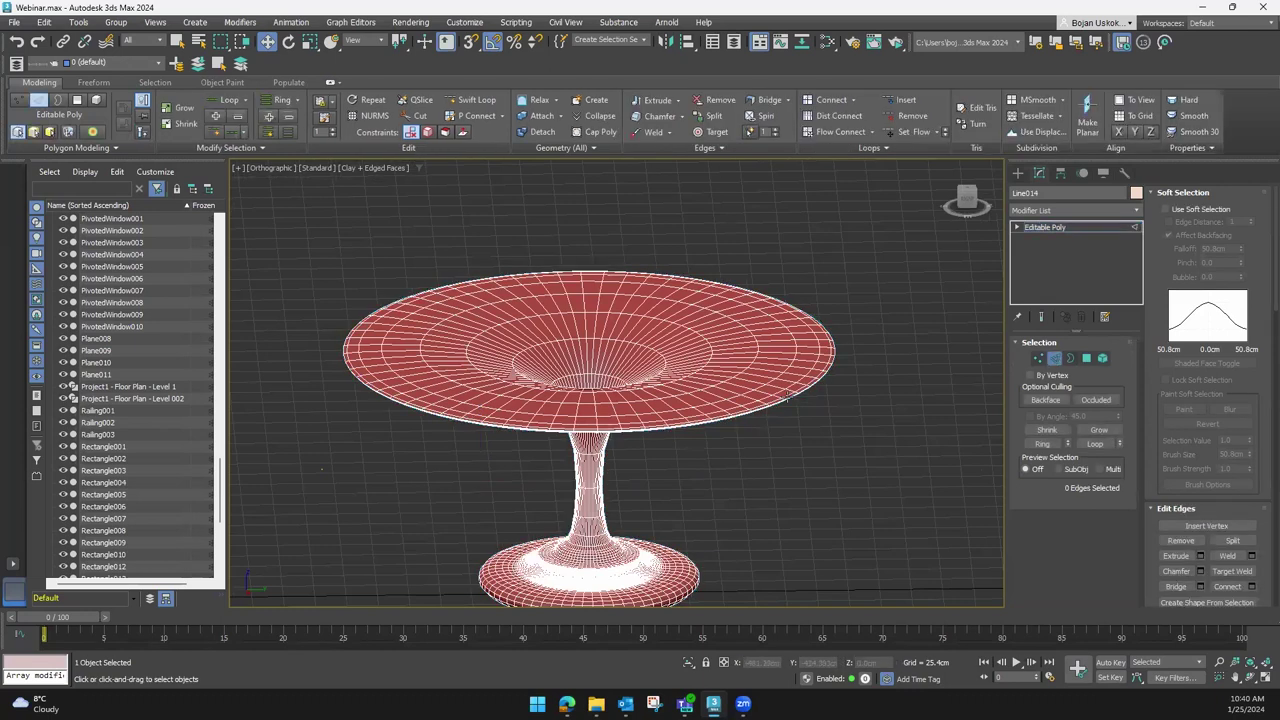
pyautogui.scroll(3, 800, 392)
pyautogui.scroll(3, 756, 410)
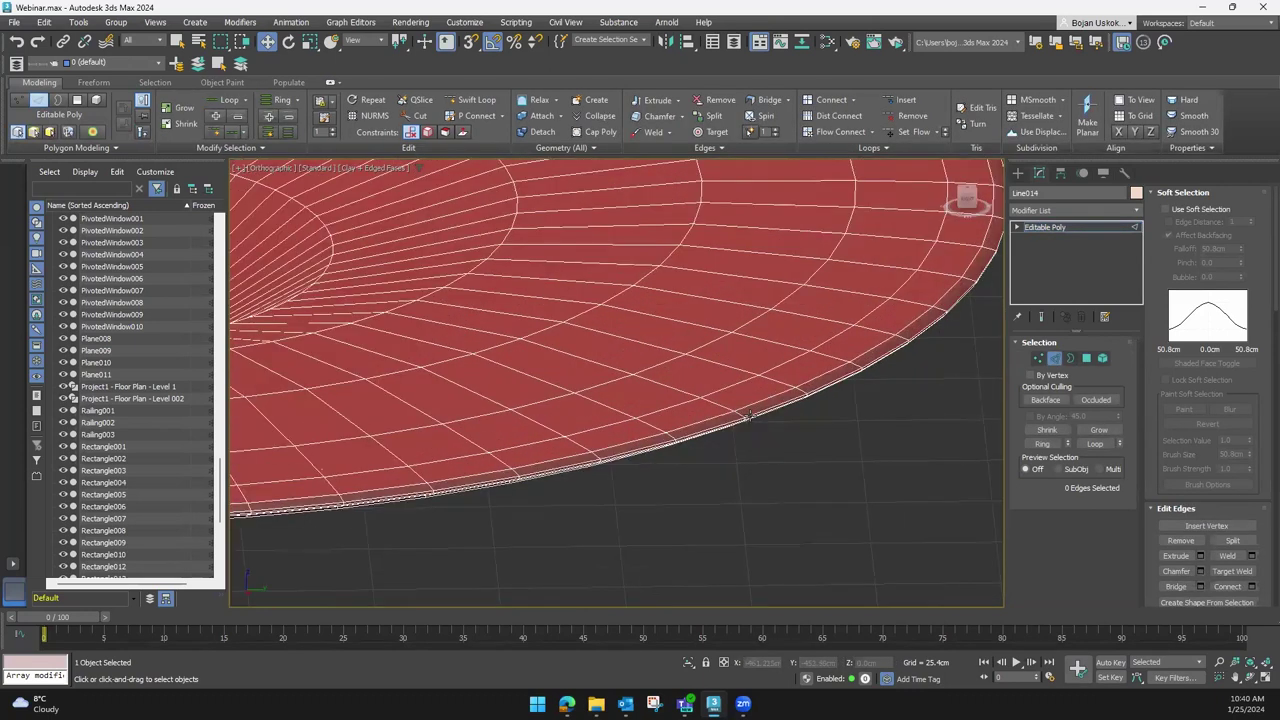
pyautogui.doubleClick(750, 414)
pyautogui.scroll(2, 747, 420)
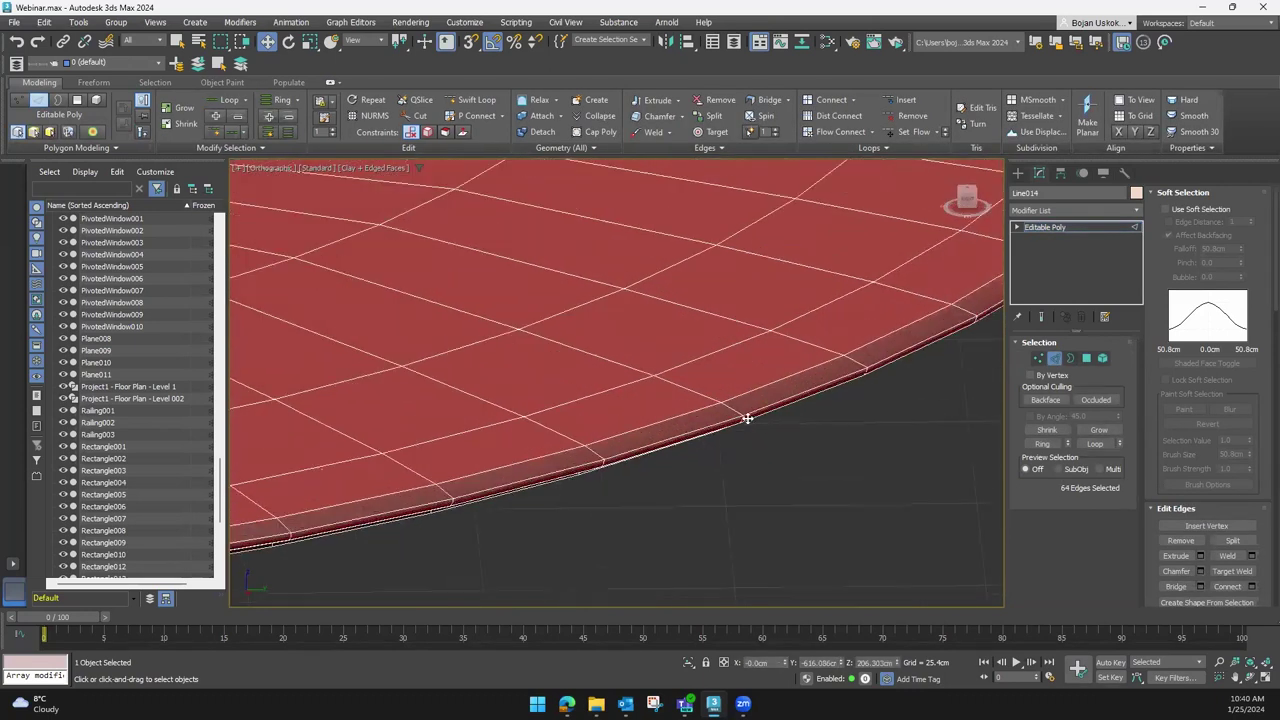
pyautogui.scroll(-2, 754, 410)
pyautogui.scroll(-4, 754, 410)
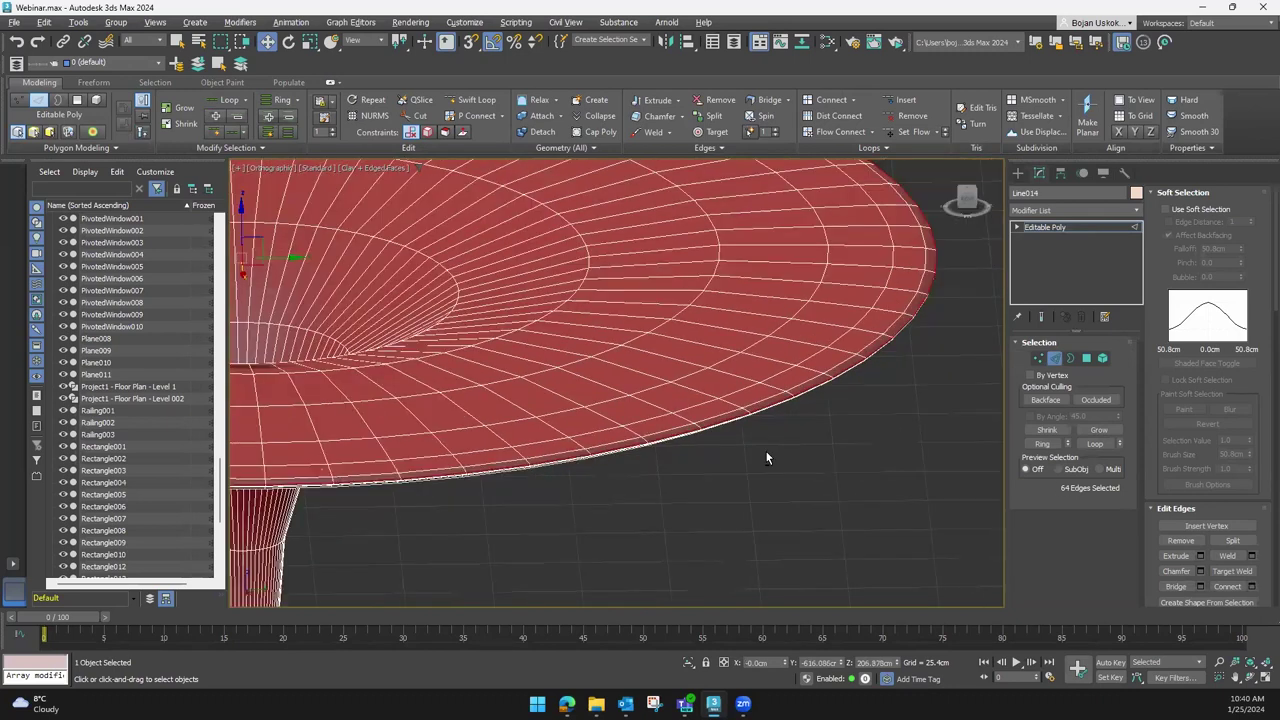
pyautogui.moveTo(883, 441)
pyautogui.mouseDown(button='middle')
pyautogui.moveTo(877, 483)
pyautogui.moveTo(781, 500)
pyautogui.mouseUp(button='middle')
pyautogui.scroll(-2, 870, 488)
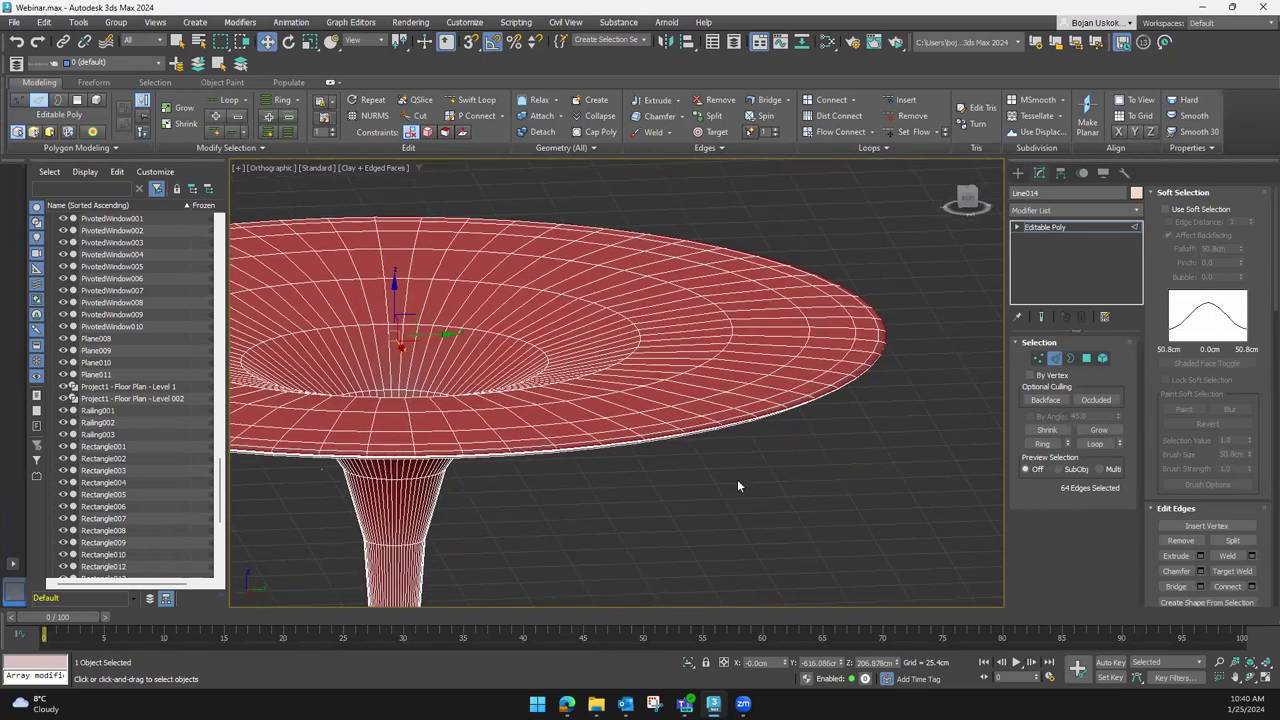
# Switch to the Move tool, view the tabletop from above, and enter Polygon mode
pyautogui.press('q')
pyautogui.keyDown('alt'); pyautogui.moveTo(782, 422); pyautogui.dragTo(812, 427, button='middle'); pyautogui.keyUp('alt')
pyautogui.press('w')
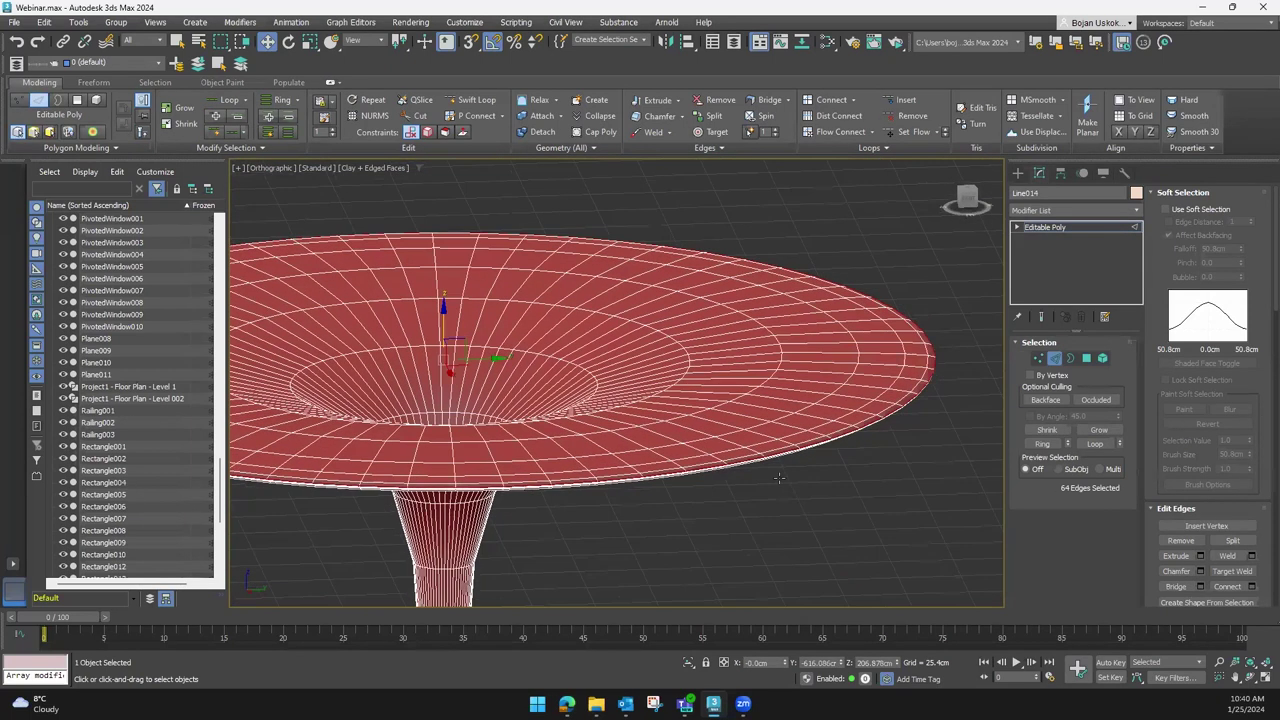
pyautogui.keyDown('alt'); pyautogui.moveTo(790, 458); pyautogui.dragTo(805, 435, button='middle'); pyautogui.keyUp('alt')
pyautogui.click(1087, 358)
# Select the full 64-polygon loop around the tabletop rim
pyautogui.scroll(3, 834, 459)
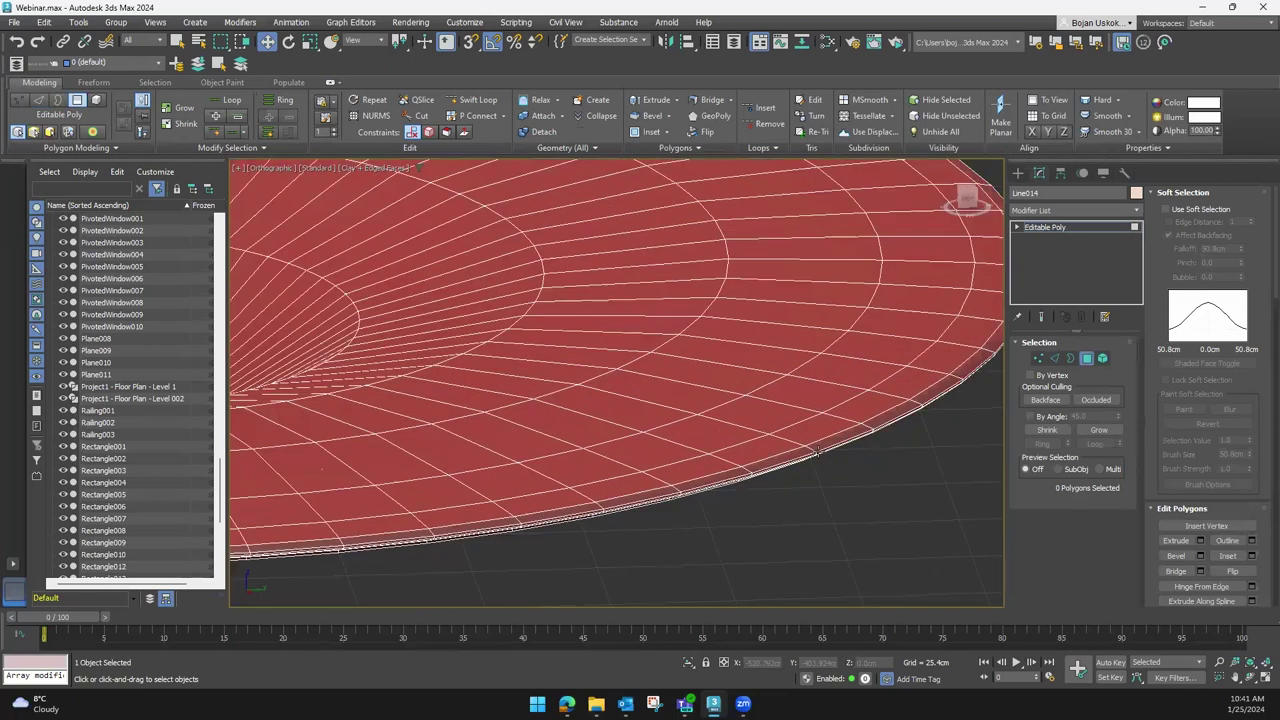
pyautogui.hotkey('ctrl', 'a')
pyautogui.click(813, 449)
pyautogui.click(771, 460)
pyautogui.keyDown('shift'); pyautogui.click(740, 474); pyautogui.keyUp('shift')
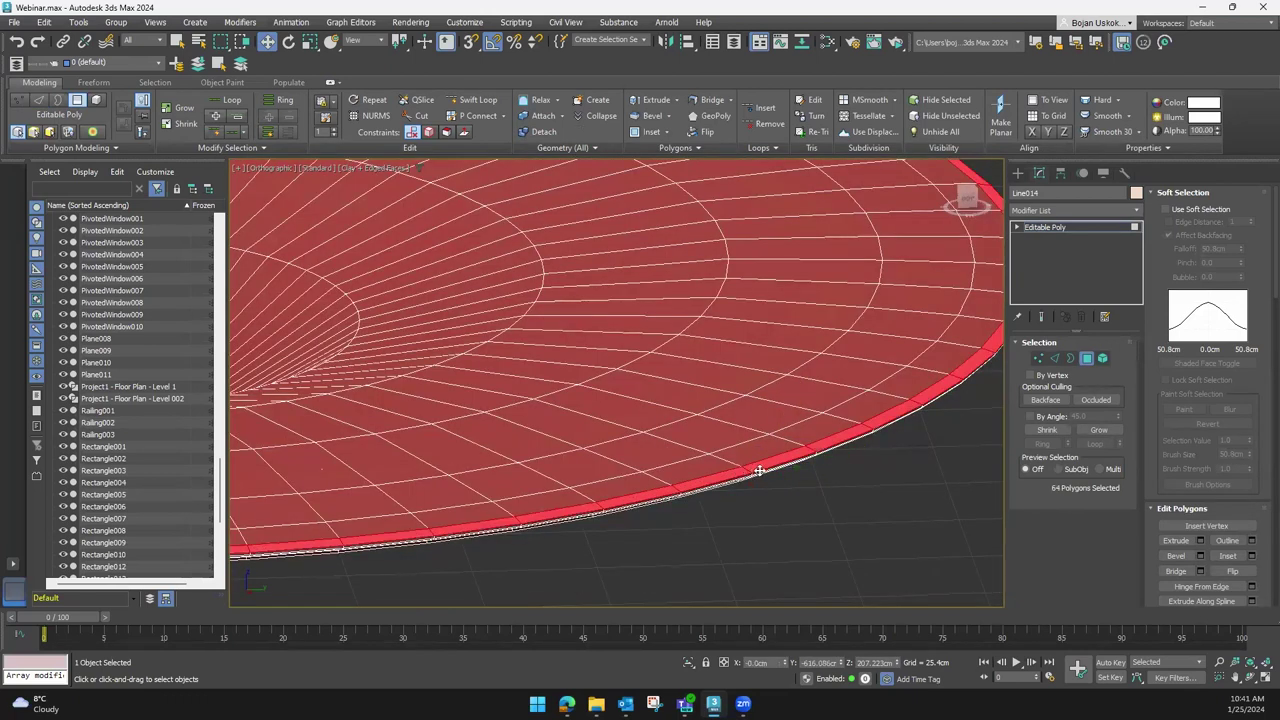
pyautogui.click(782, 460)
pyautogui.click(771, 460)
pyautogui.scroll(1, 760, 468)
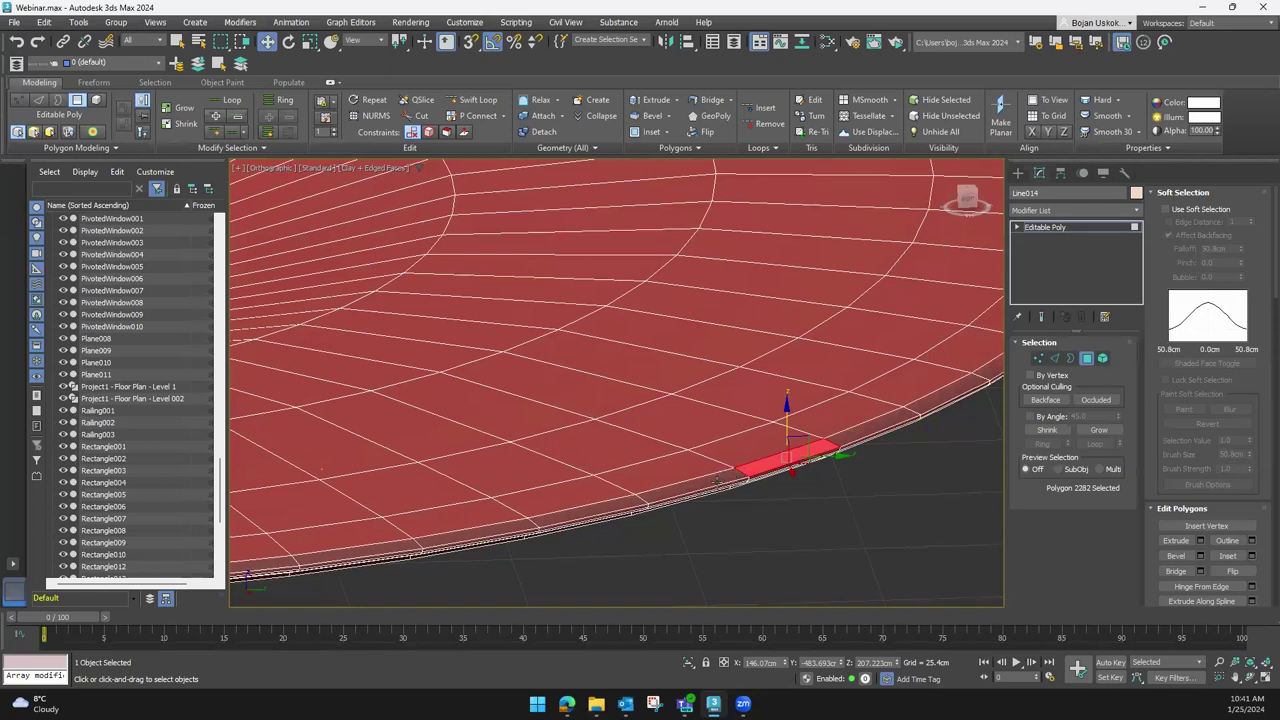
pyautogui.keyDown('shift'); pyautogui.click(720, 479); pyautogui.keyUp('shift')
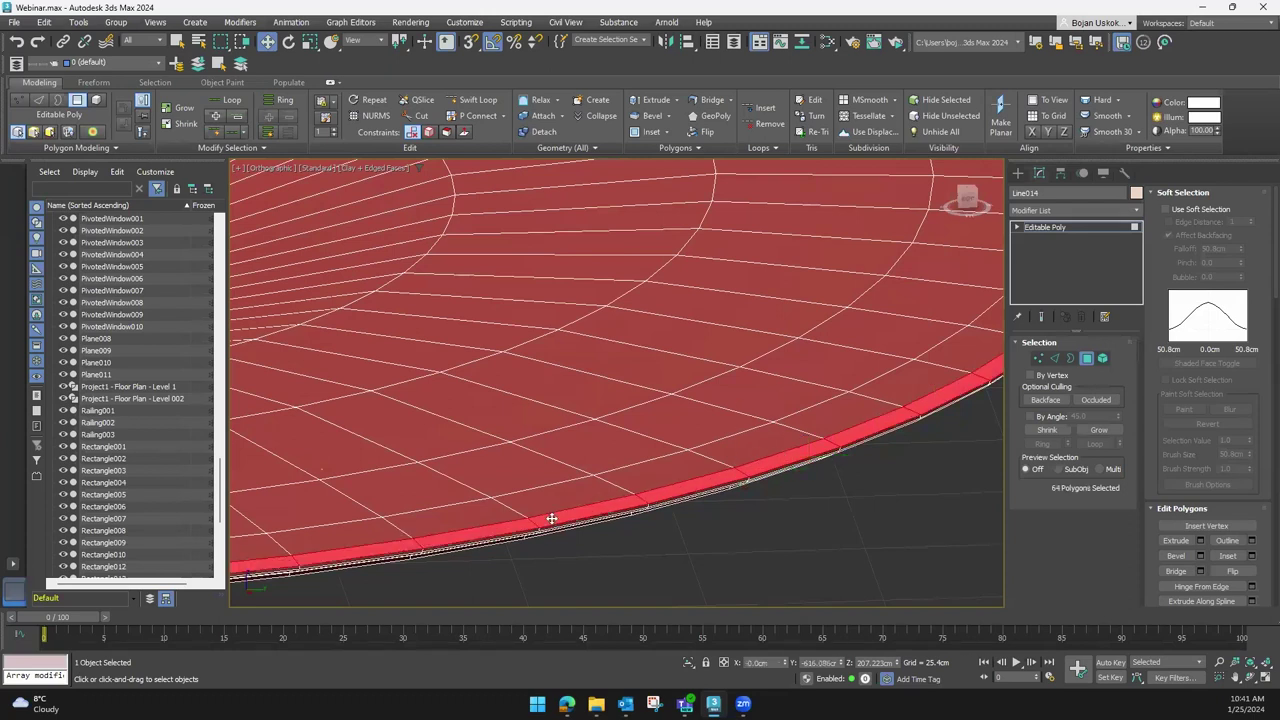
# Move the 64 rim polygons upward on Z to form a raised lip
pyautogui.scroll(-2, 603, 478)
pyautogui.scroll(-5, 605, 462)
pyautogui.moveTo(694, 491)
pyautogui.keyDown('alt'); pyautogui.mouseDown(button='middle')
pyautogui.moveTo(611, 465)
pyautogui.moveTo(477, 571)
pyautogui.mouseUp(button='middle'); pyautogui.keyUp('alt')
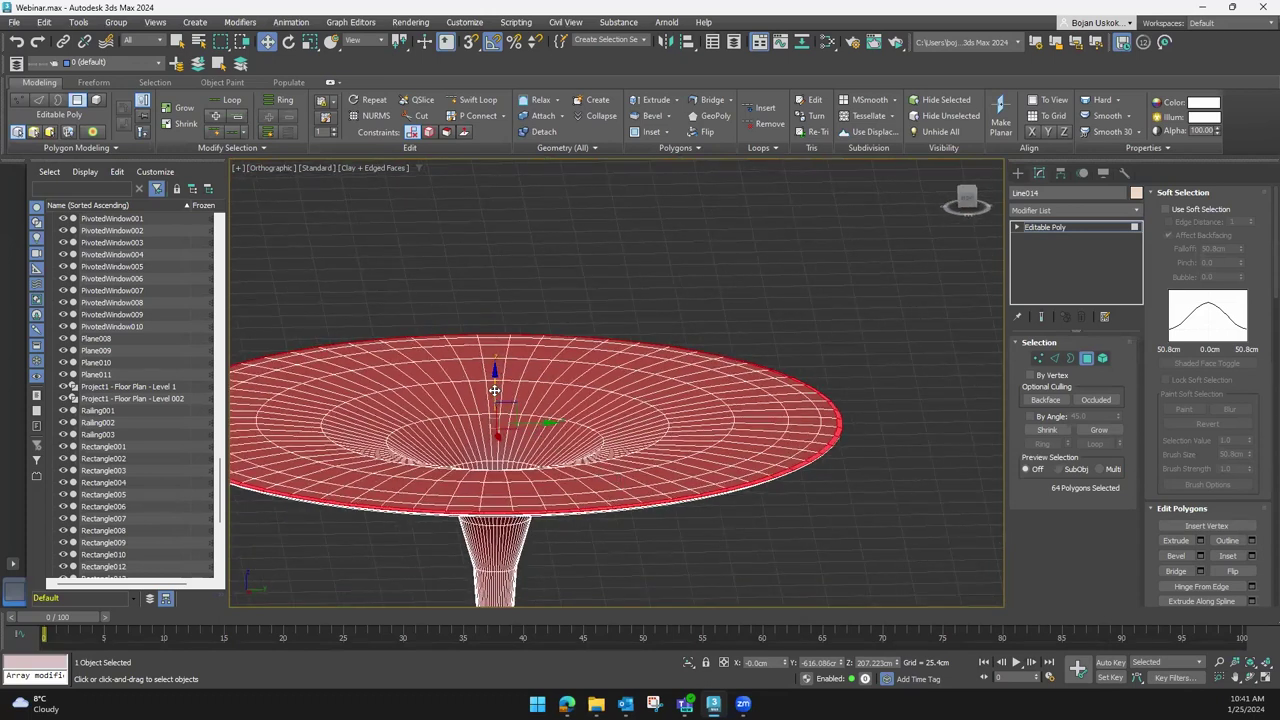
pyautogui.moveTo(494, 389); pyautogui.dragTo(496, 378)
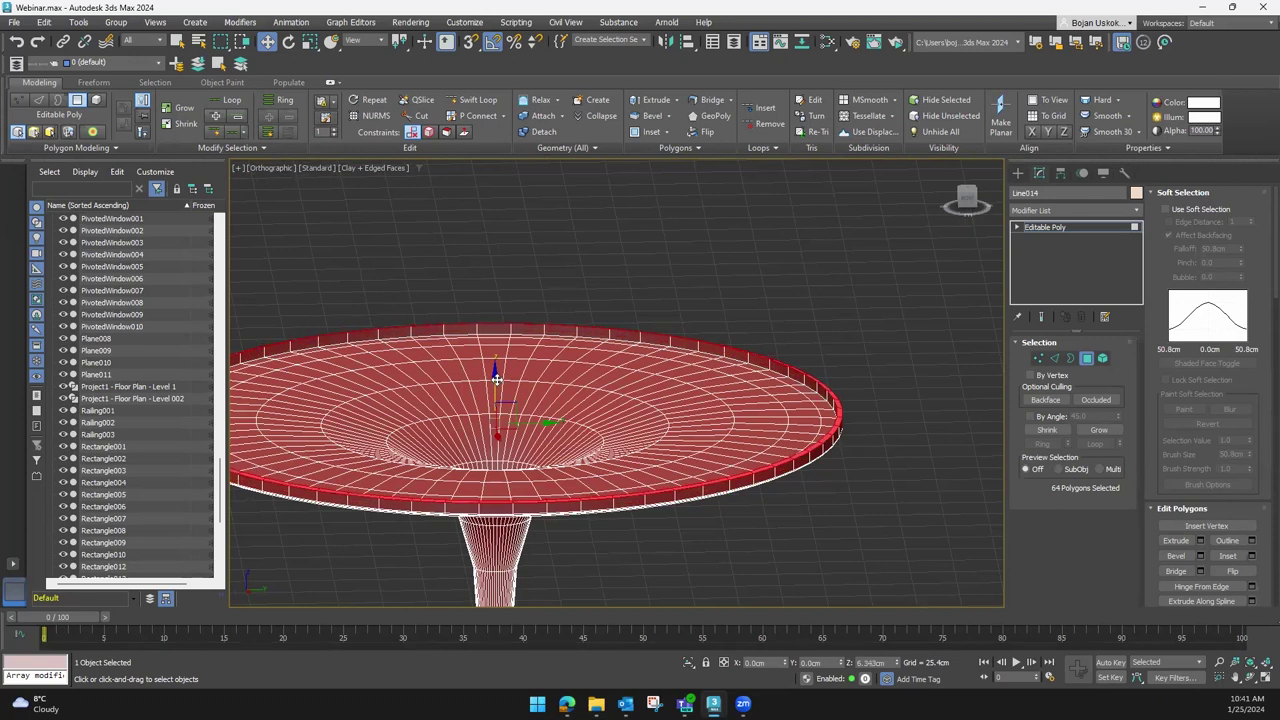
# Select the upper edge loop of the new lip in Edge mode
pyautogui.press('z')
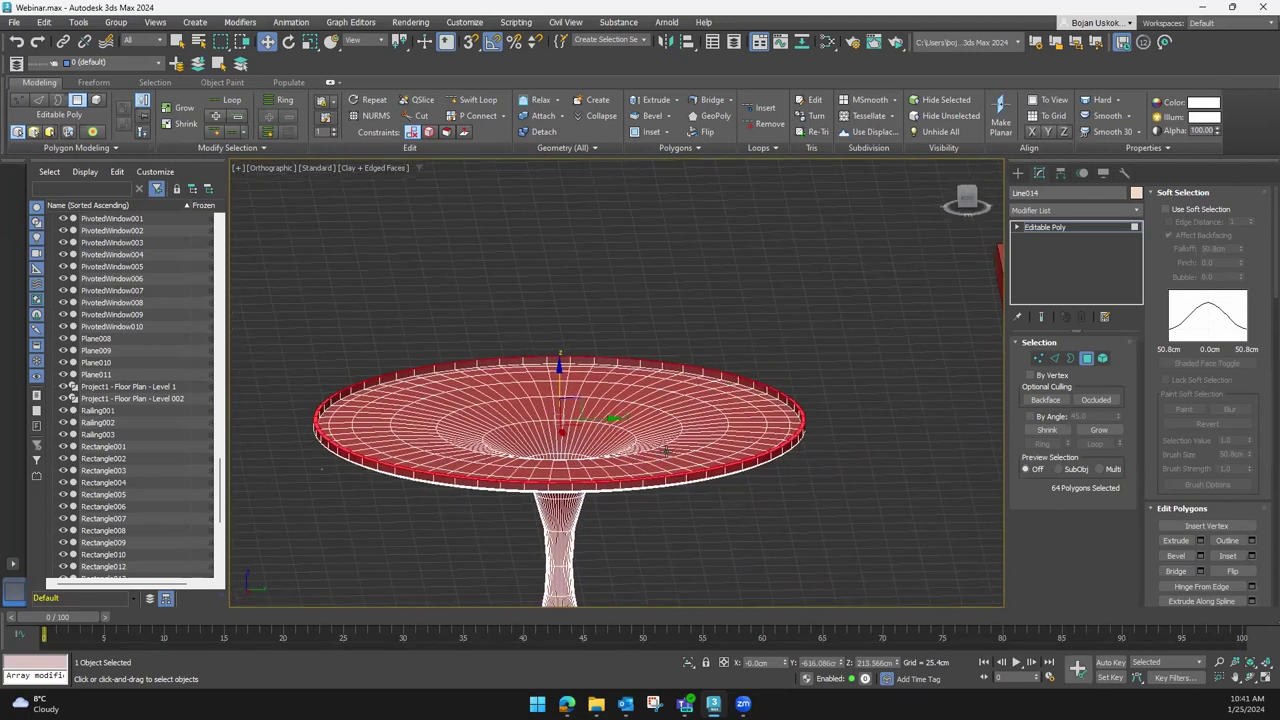
pyautogui.click(1055, 358)
pyautogui.scroll(3, 816, 430)
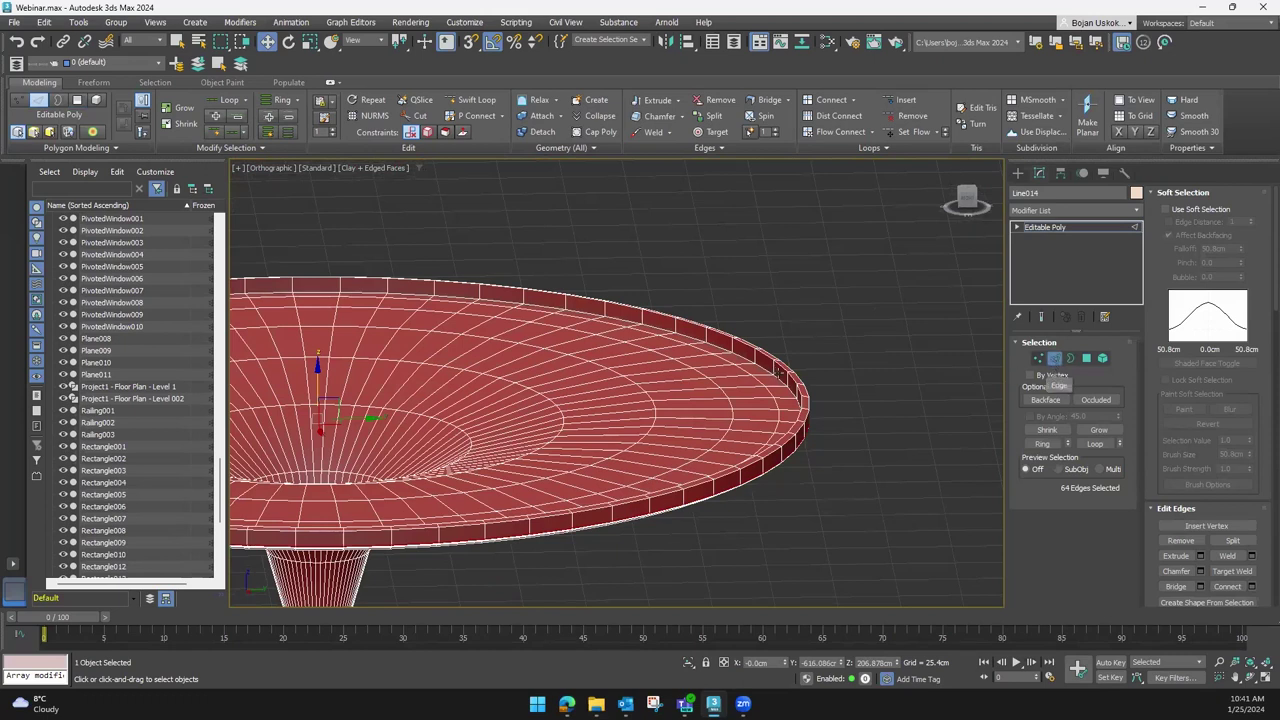
pyautogui.doubleClick(783, 370)
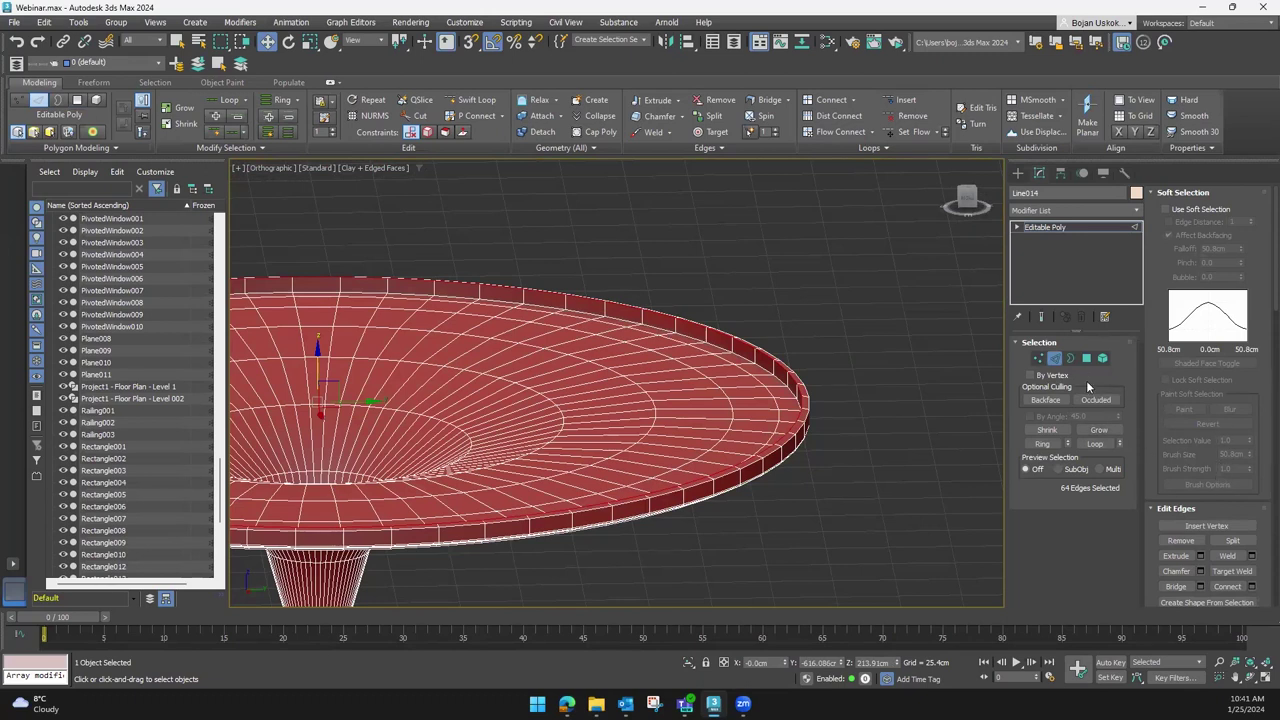
# Inspect the pedestal dish in Border and Edge modes, then undo its thick extruded rim
pyautogui.click(1072, 358)
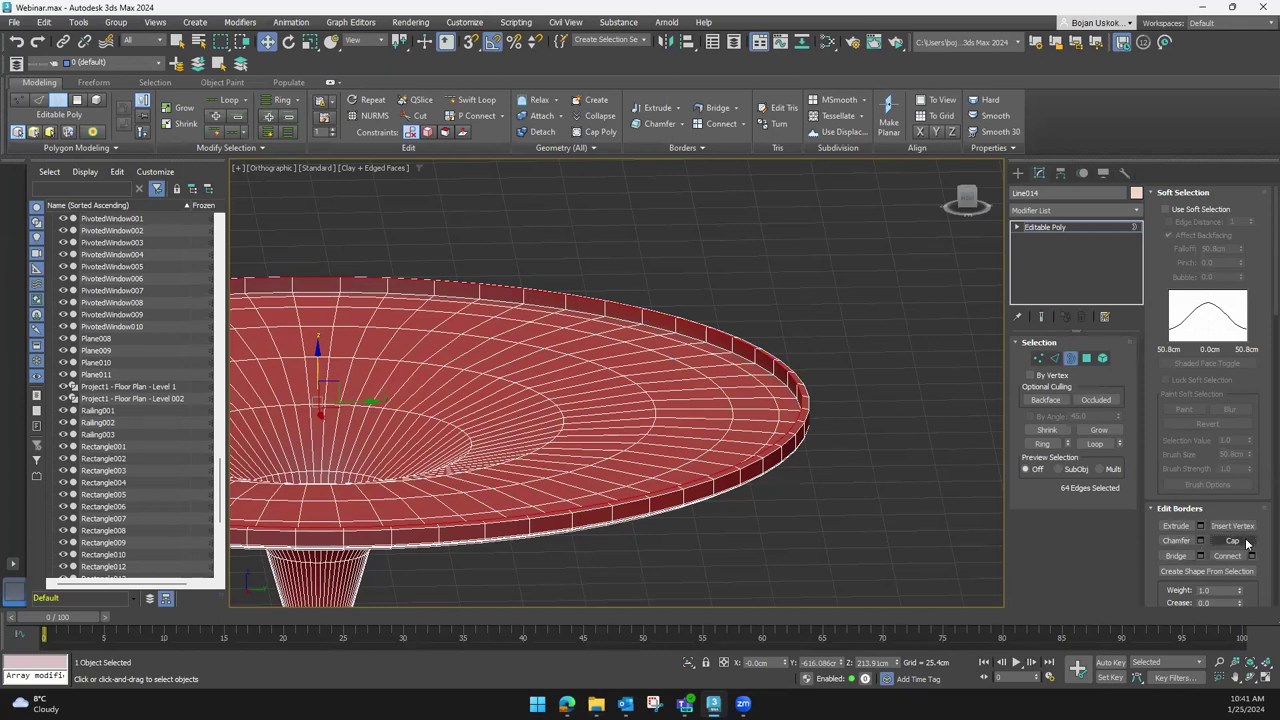
pyautogui.press('z')
pyautogui.moveTo(824, 550)
pyautogui.keyDown('alt'); pyautogui.mouseDown(button='middle')
pyautogui.moveTo(985, 395)
pyautogui.moveTo(812, 550)
pyautogui.mouseUp(button='middle'); pyautogui.keyUp('alt')
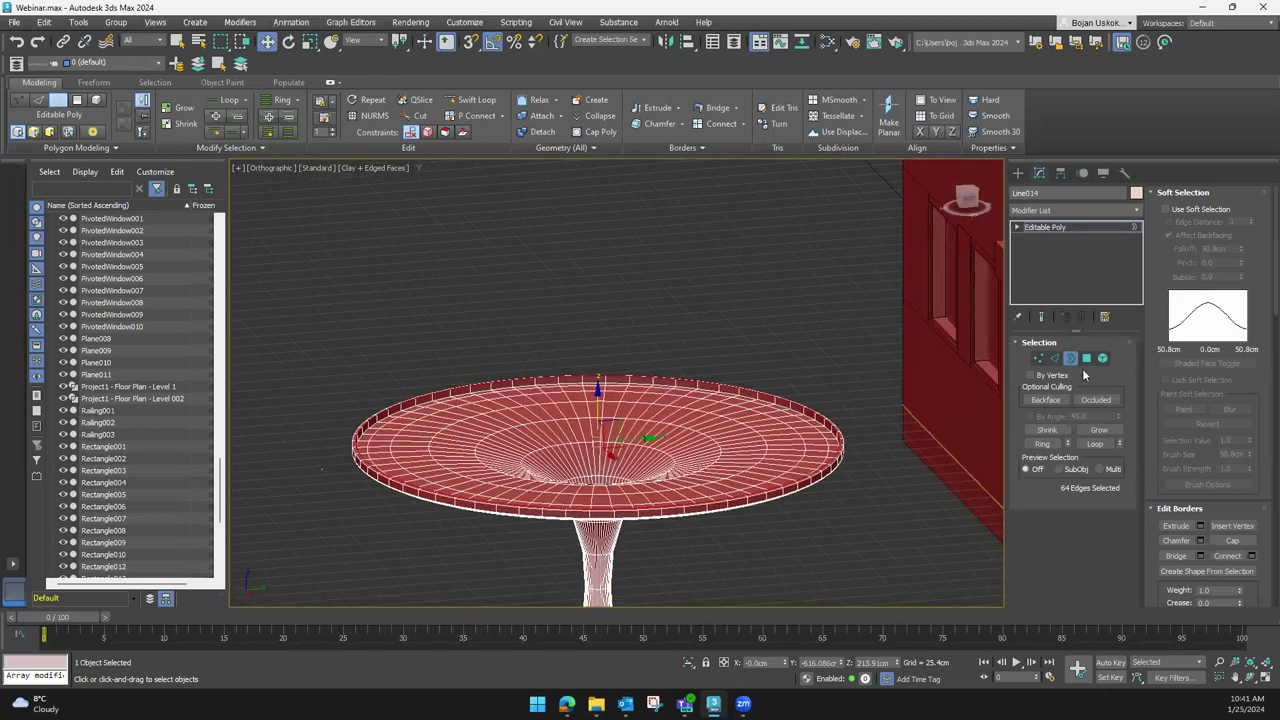
pyautogui.press('2')
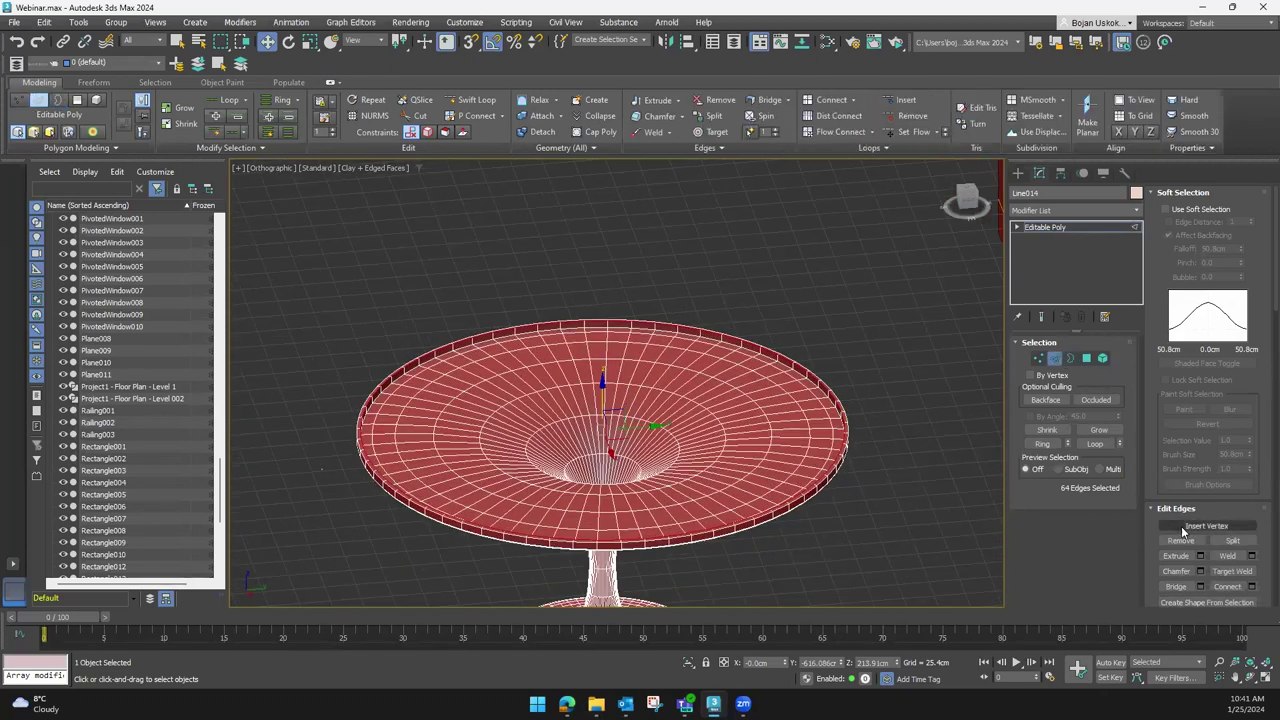
pyautogui.moveTo(907, 553)
pyautogui.keyDown('alt'); pyautogui.mouseDown(button='middle')
pyautogui.moveTo(903, 482)
pyautogui.moveTo(896, 496)
pyautogui.moveTo(1205, 538)
pyautogui.moveTo(1222, 519)
pyautogui.mouseUp(button='middle'); pyautogui.keyUp('alt')
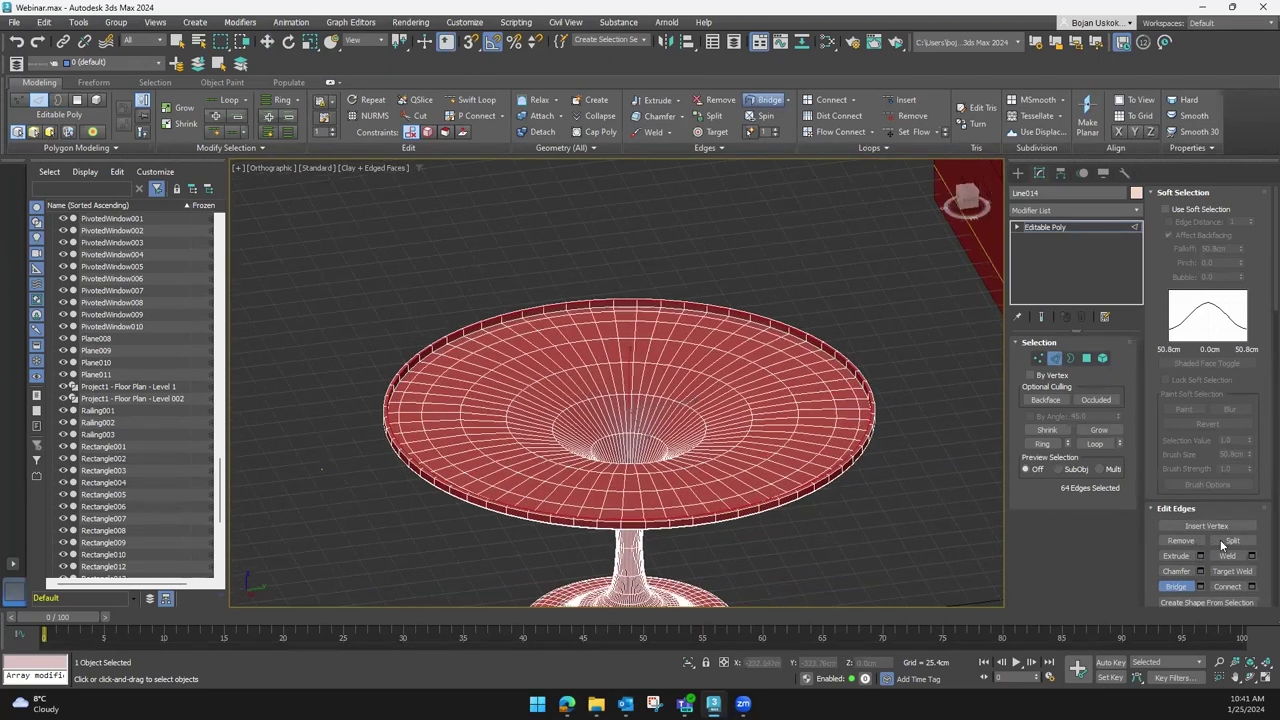
pyautogui.scroll(-2, 1222, 519)
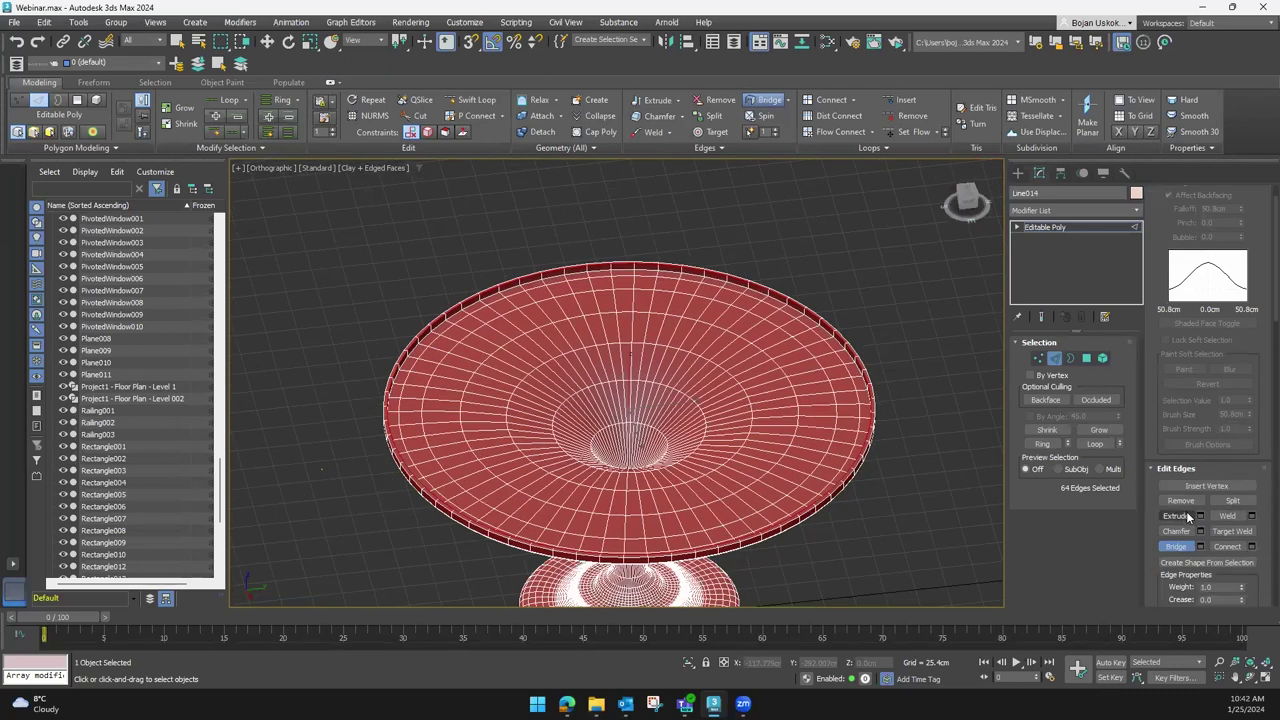
pyautogui.moveTo(940, 547)
pyautogui.keyDown('alt'); pyautogui.mouseDown(button='middle')
pyautogui.moveTo(943, 517)
pyautogui.moveTo(883, 397)
pyautogui.moveTo(726, 443)
pyautogui.moveTo(745, 412)
pyautogui.moveTo(749, 423)
pyautogui.moveTo(700, 437)
pyautogui.moveTo(463, 437)
pyautogui.moveTo(499, 426)
pyautogui.moveTo(491, 443)
pyautogui.moveTo(503, 423)
pyautogui.moveTo(881, 318)
pyautogui.mouseUp(button='middle'); pyautogui.keyUp('alt')
pyautogui.hotkey('ctrl', 'z')
pyautogui.keyDown('alt'); pyautogui.moveTo(817, 344); pyautogui.dragTo(724, 389, button='middle'); pyautogui.keyUp('alt')
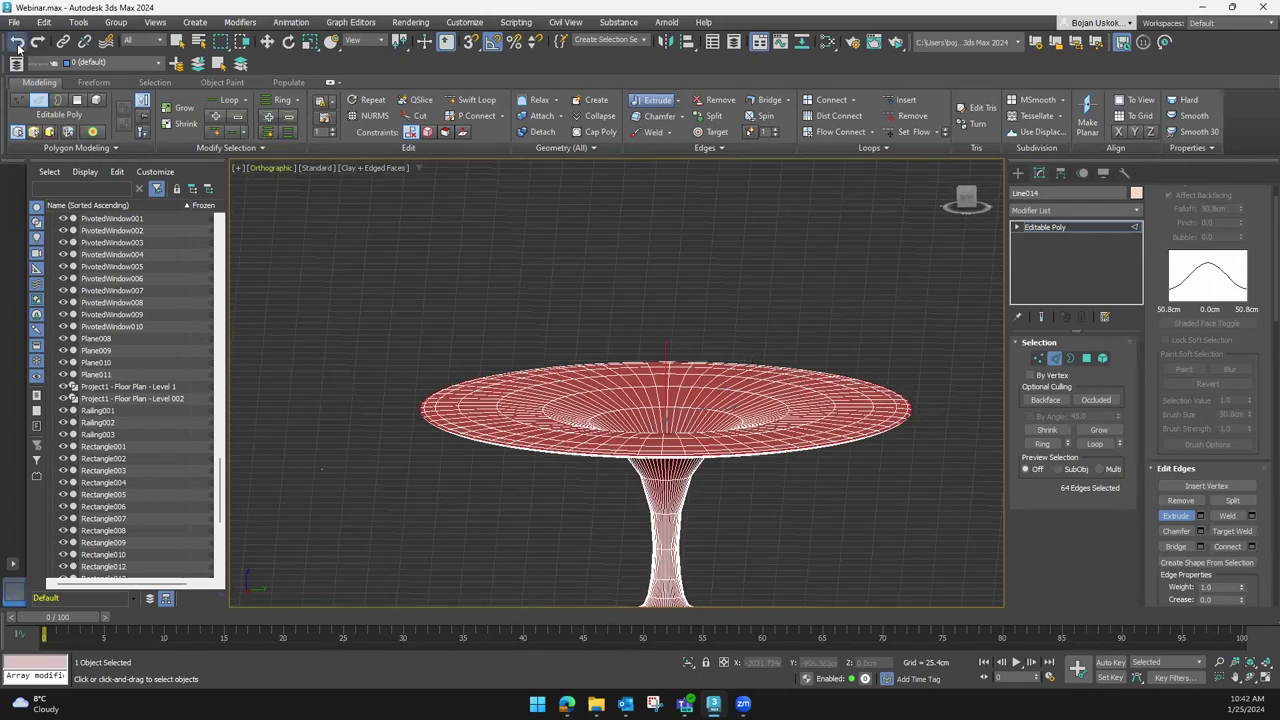
# Orbit around the pedestal bowl to inspect it from above and at oblique angles
pyautogui.click(1016, 173)
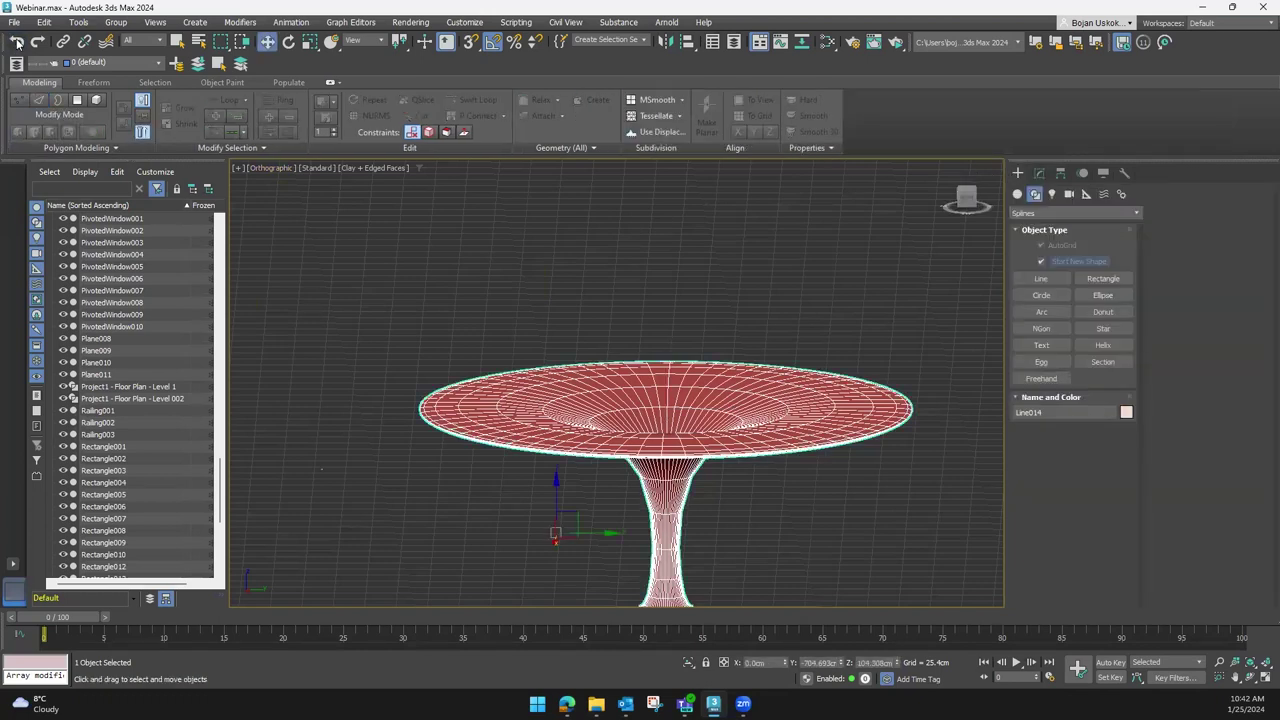
pyautogui.moveTo(612, 332)
pyautogui.keyDown('alt'); pyautogui.mouseDown(button='middle')
pyautogui.moveTo(698, 401)
pyautogui.moveTo(586, 343)
pyautogui.moveTo(669, 314)
pyautogui.moveTo(651, 331)
pyautogui.moveTo(1021, 175)
pyautogui.moveTo(841, 366)
pyautogui.moveTo(729, 397)
pyautogui.moveTo(866, 237)
pyautogui.moveTo(831, 310)
pyautogui.moveTo(720, 340)
pyautogui.moveTo(622, 336)
pyautogui.moveTo(526, 427)
pyautogui.mouseUp(button='middle'); pyautogui.keyUp('alt')
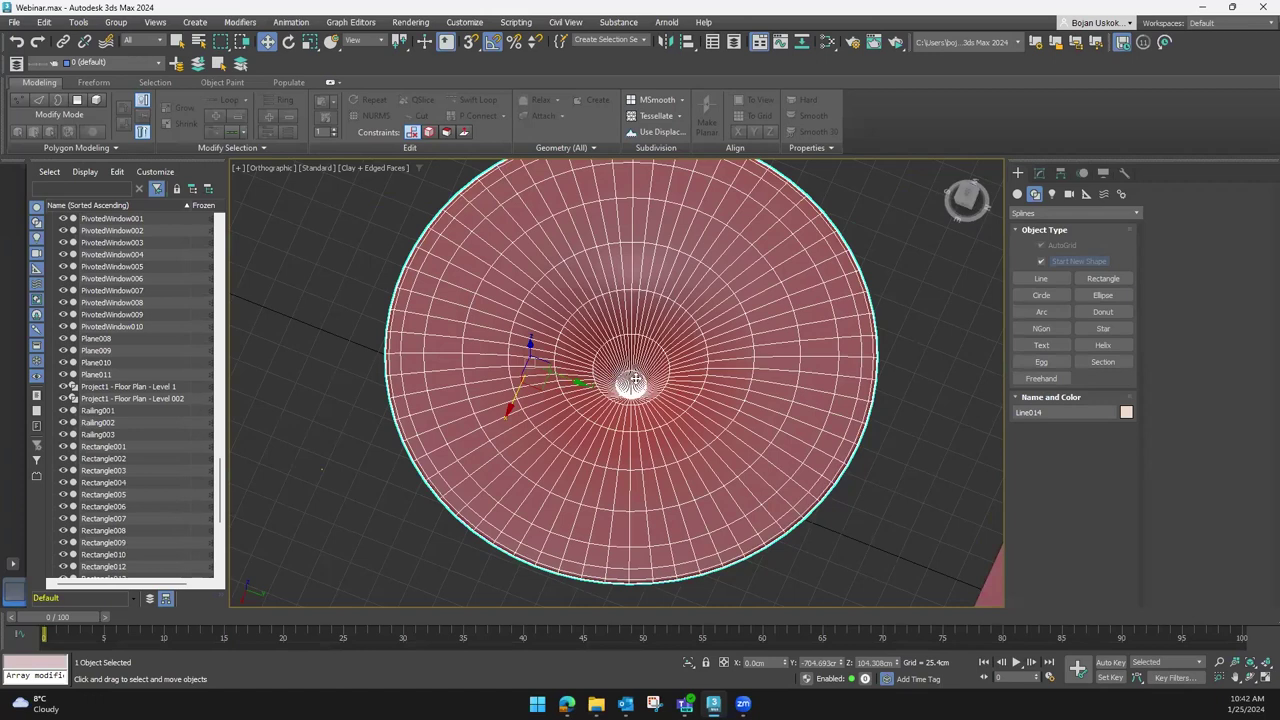
pyautogui.scroll(2, 631, 375)
pyautogui.scroll(2, 663, 437)
pyautogui.scroll(-2, 671, 437)
pyautogui.scroll(1, 690, 393)
pyautogui.moveTo(690, 393)
pyautogui.keyDown('alt'); pyautogui.mouseDown(button='middle')
pyautogui.moveTo(686, 343)
pyautogui.moveTo(551, 317)
pyautogui.moveTo(591, 331)
pyautogui.moveTo(595, 347)
pyautogui.mouseUp(button='middle'); pyautogui.keyUp('alt')
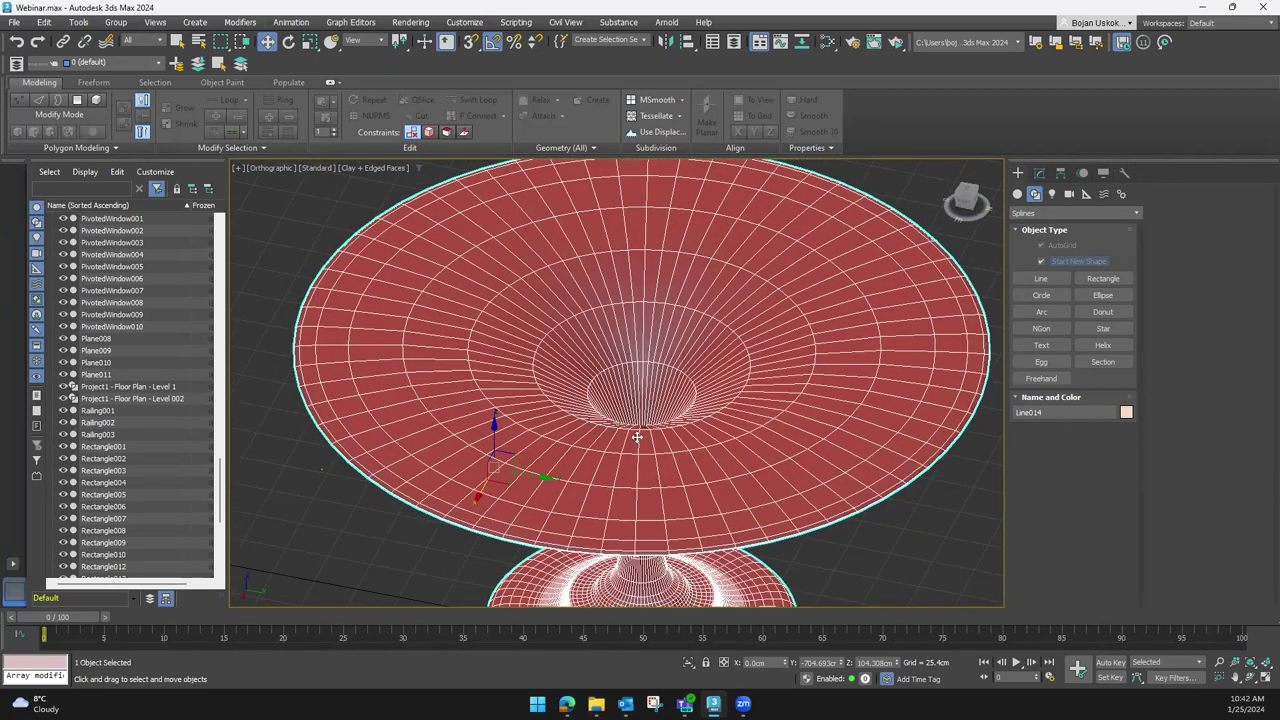
pyautogui.scroll(-2, 674, 347)
pyautogui.moveTo(689, 343)
pyautogui.keyDown('alt'); pyautogui.mouseDown(button='middle')
pyautogui.moveTo(701, 331)
pyautogui.moveTo(652, 390)
pyautogui.mouseUp(button='middle'); pyautogui.keyUp('alt')
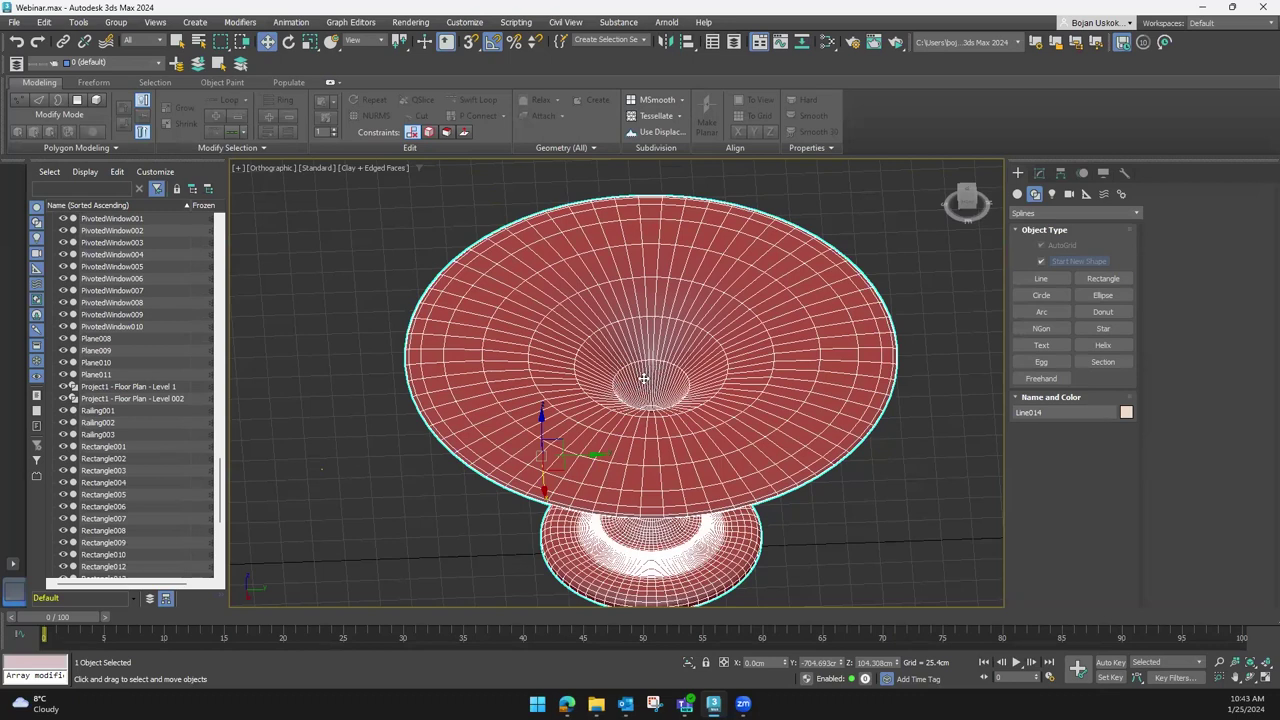
pyautogui.keyDown('alt'); pyautogui.moveTo(650, 397); pyautogui.dragTo(674, 472, button='middle'); pyautogui.keyUp('alt')
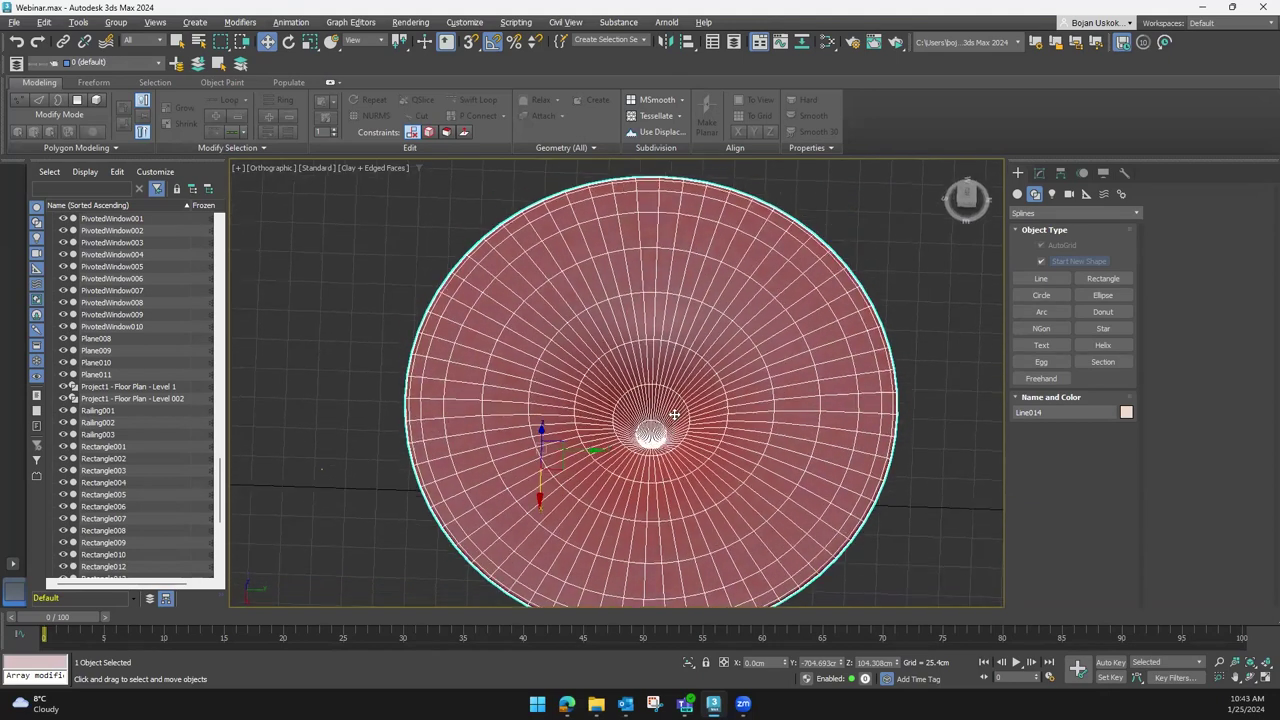
pyautogui.moveTo(666, 349)
pyautogui.keyDown('alt'); pyautogui.mouseDown(button='middle')
pyautogui.moveTo(803, 289)
pyautogui.moveTo(660, 420)
pyautogui.moveTo(640, 400)
pyautogui.mouseUp(button='middle'); pyautogui.keyUp('alt')
pyautogui.scroll(5, 660, 420)
pyautogui.scroll(-2, 657, 423)
pyautogui.scroll(-3, 657, 423)
pyautogui.scroll(3, 640, 400)
# Switch to the Top view and list Standard Primitives under Geometry in the Create panel
pyautogui.click(1018, 174)
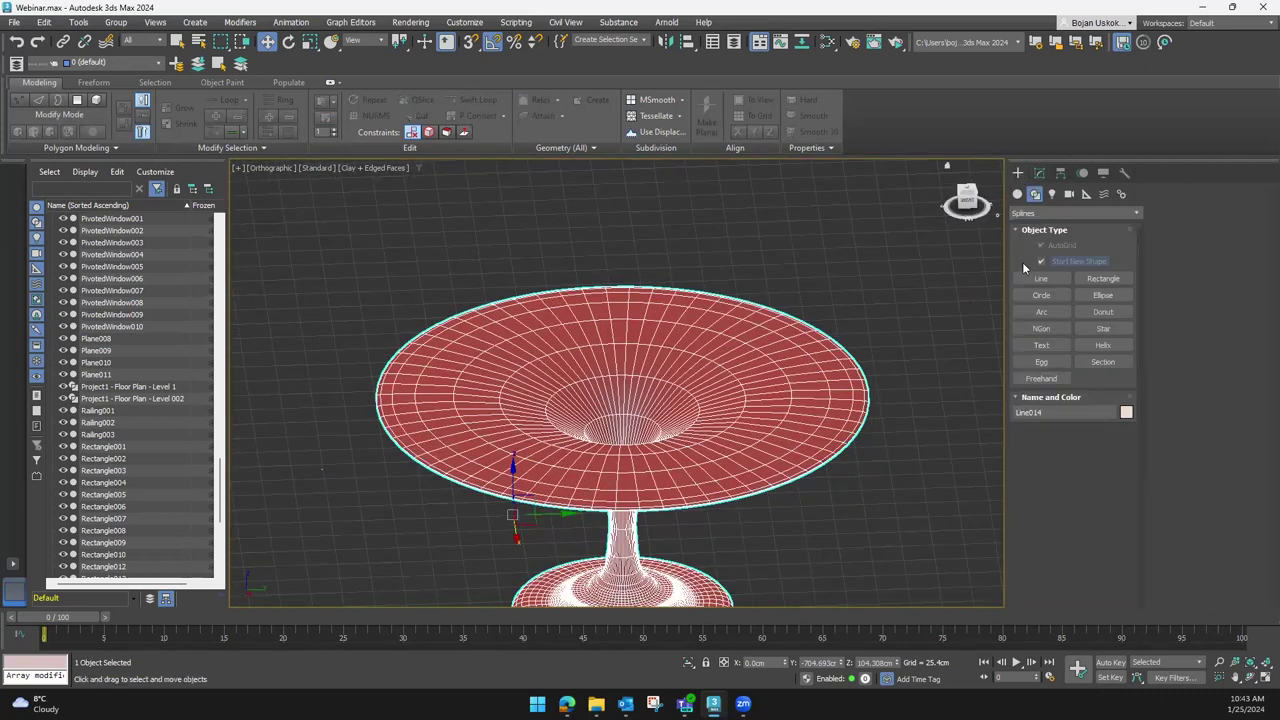
pyautogui.click(966, 192)
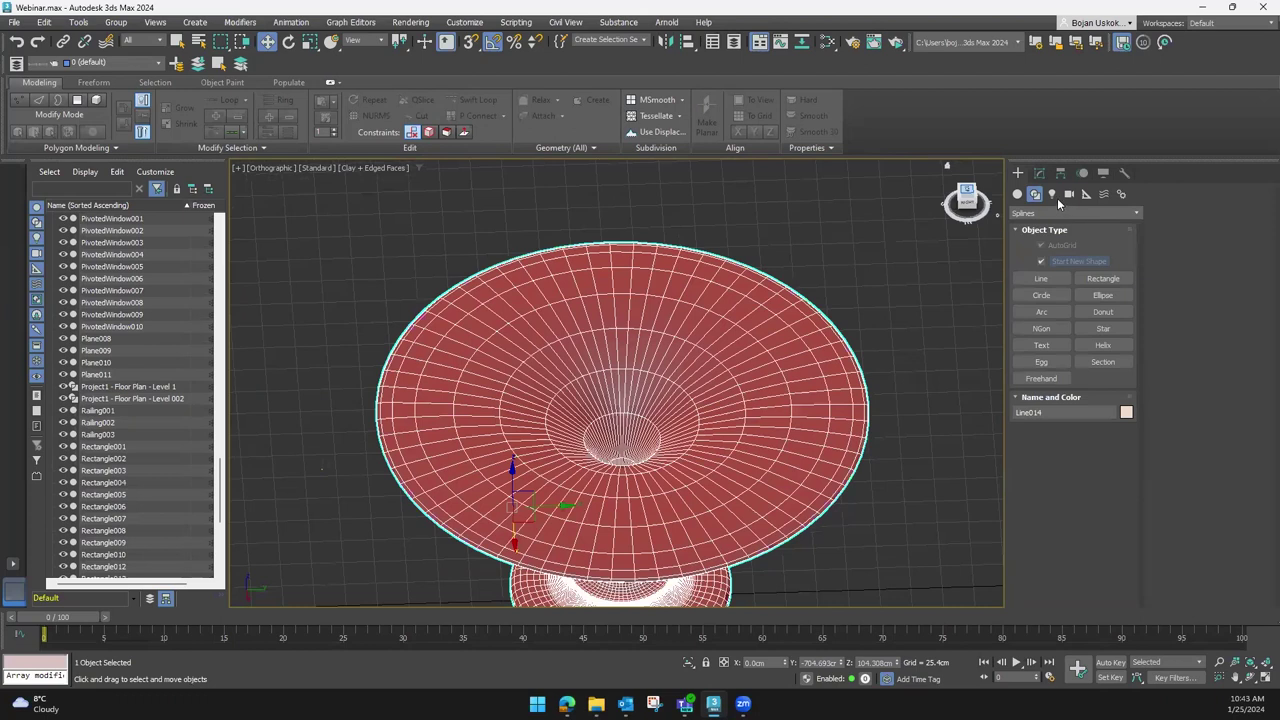
pyautogui.click(1018, 194)
pyautogui.click(1034, 213)
pyautogui.click(1034, 222)
pyautogui.scroll(-2, 893, 312)
pyautogui.moveTo(873, 346); pyautogui.dragTo(836, 310, button='middle')
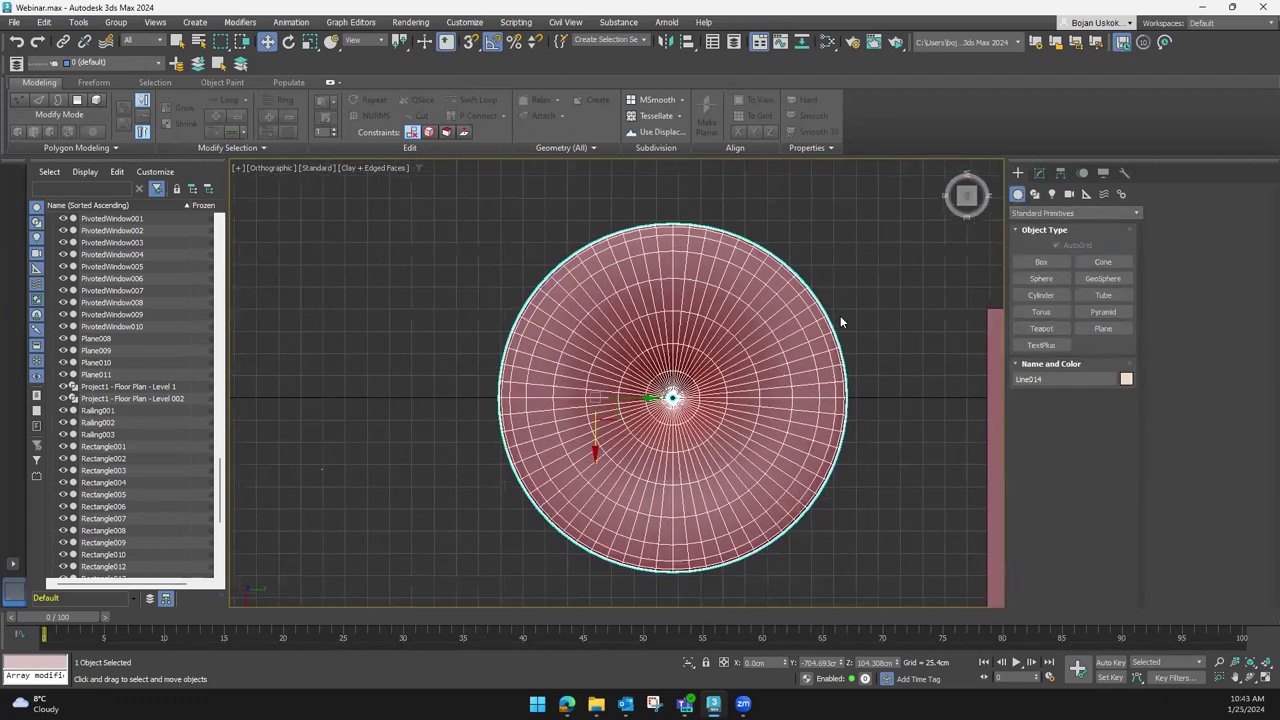
# Choose Cylinder with the Edge creation method and try drawing it over the dish
pyautogui.click(1042, 295)
pyautogui.moveTo(890, 376); pyautogui.dragTo(908, 342, button='middle')
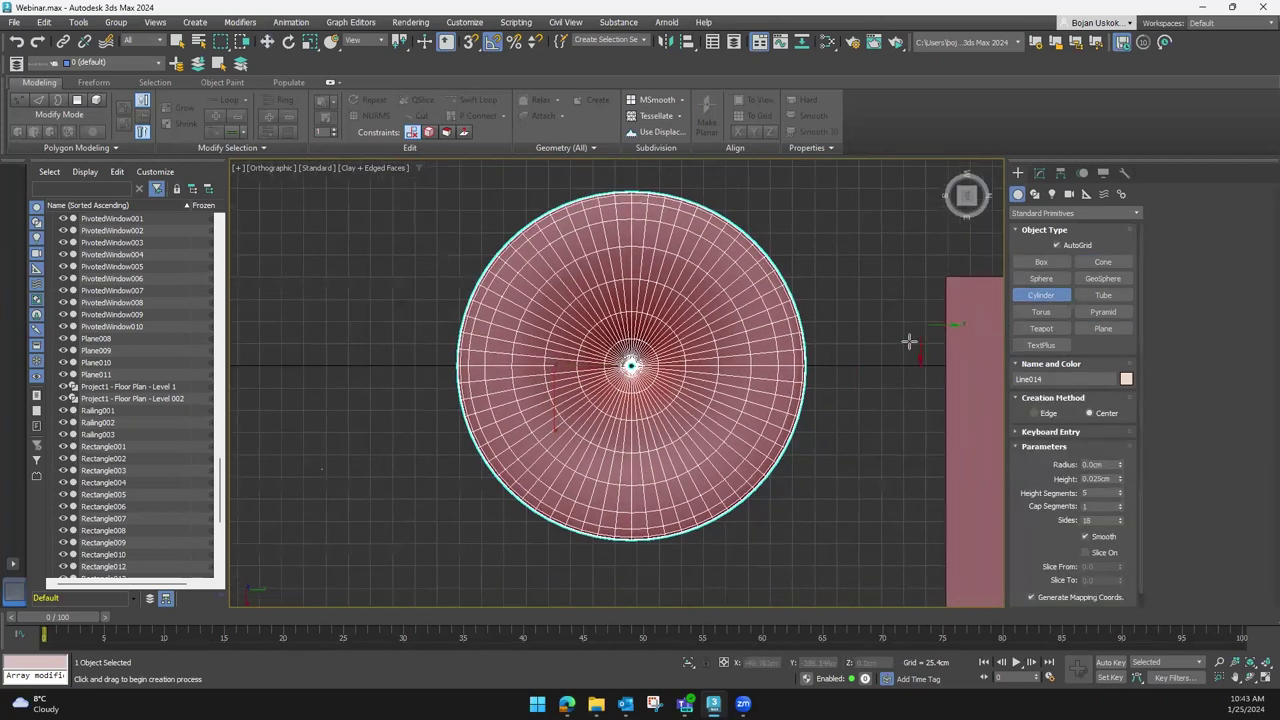
pyautogui.click(1036, 412)
pyautogui.scroll(4, 759, 503)
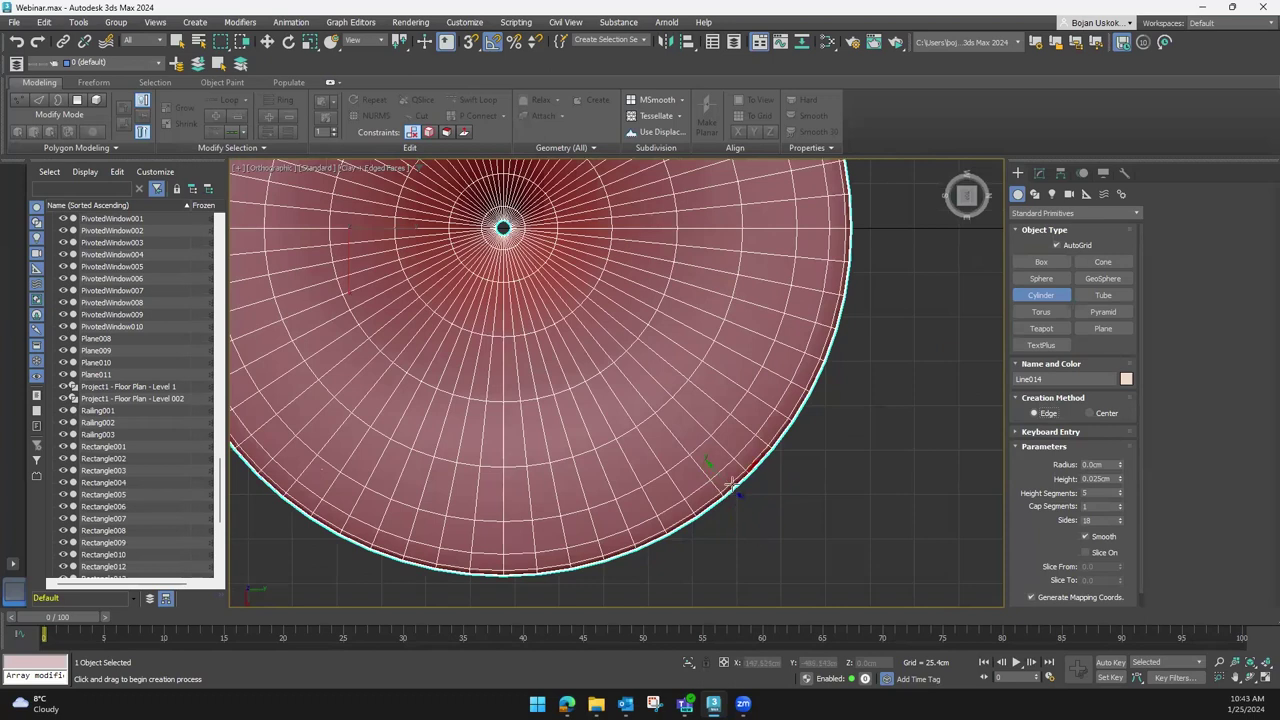
pyautogui.moveTo(703, 458); pyautogui.dragTo(441, 196)
pyautogui.scroll(-3, 560, 330)
pyautogui.scroll(-2, 520, 300)
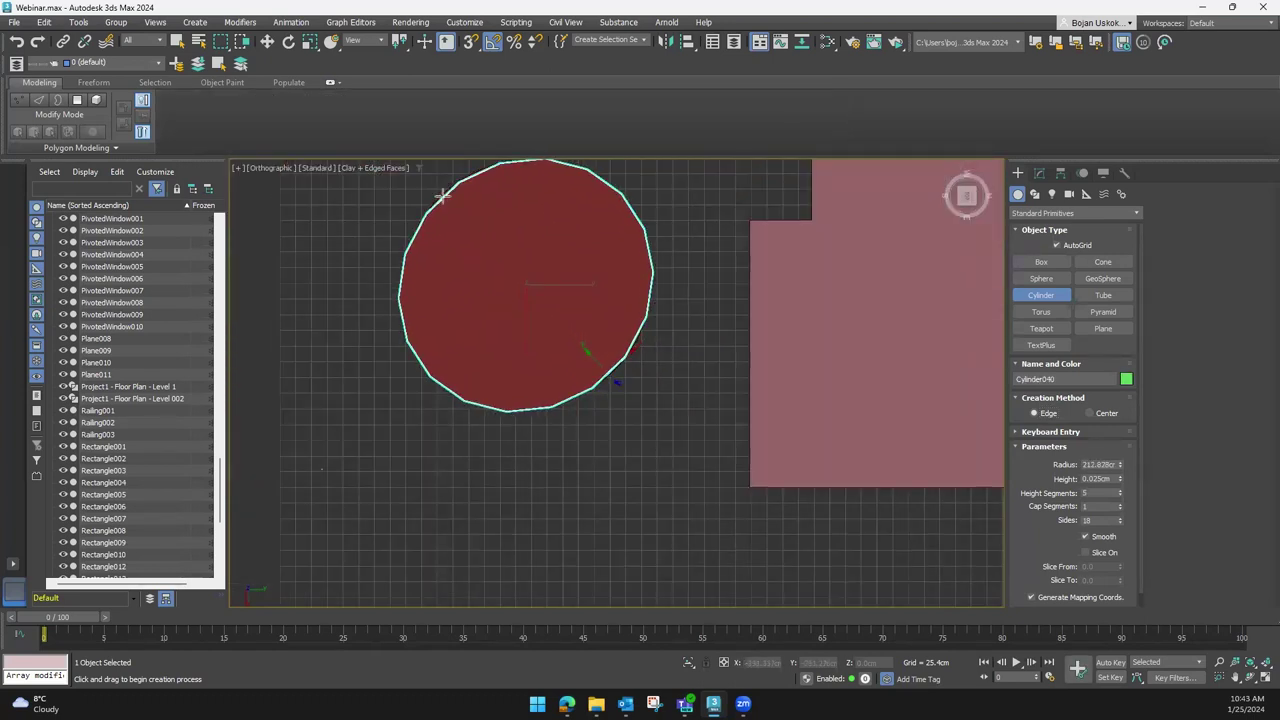
pyautogui.rightClick(441, 196)
# With AutoGrid off, draw a 32-sided cylinder 1 cm high across the dish rim
pyautogui.click(1073, 244)
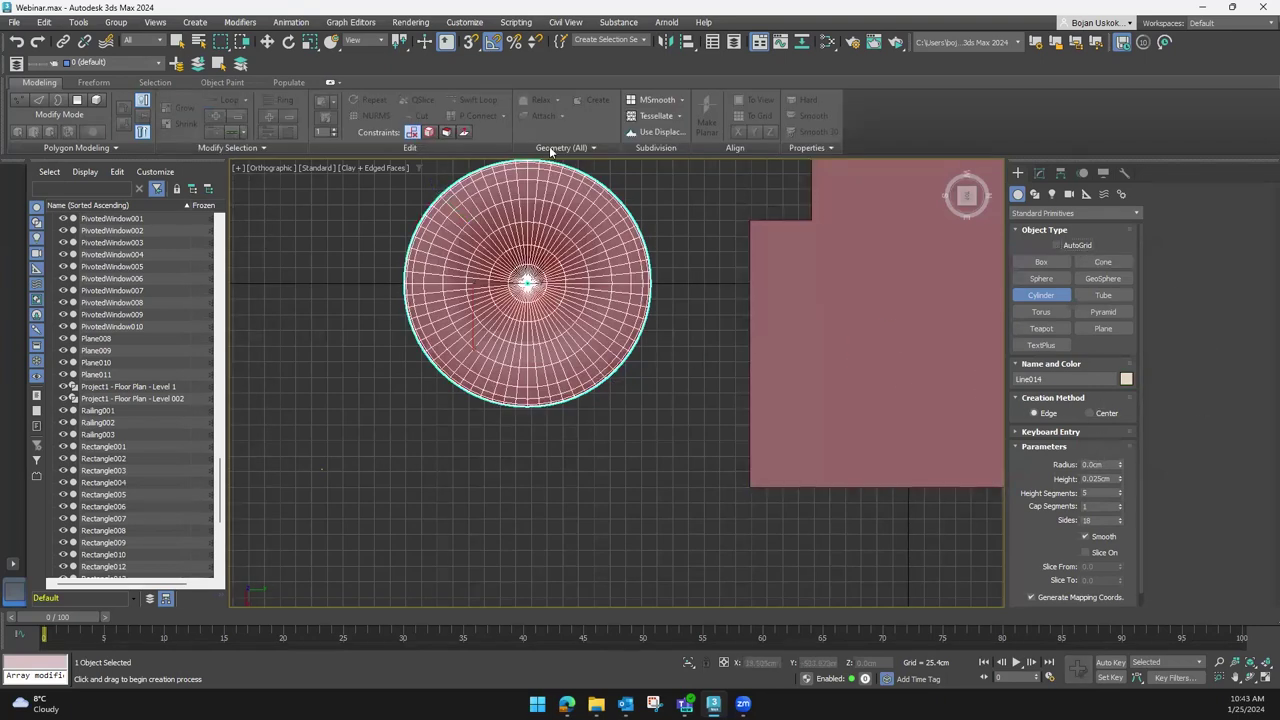
pyautogui.moveTo(611, 371); pyautogui.dragTo(445, 191)
pyautogui.moveTo(445, 191)
pyautogui.keyDown('alt'); pyautogui.mouseDown(button='middle')
pyautogui.moveTo(504, 165)
pyautogui.moveTo(1120, 491)
pyautogui.mouseUp(button='middle'); pyautogui.keyUp('alt')
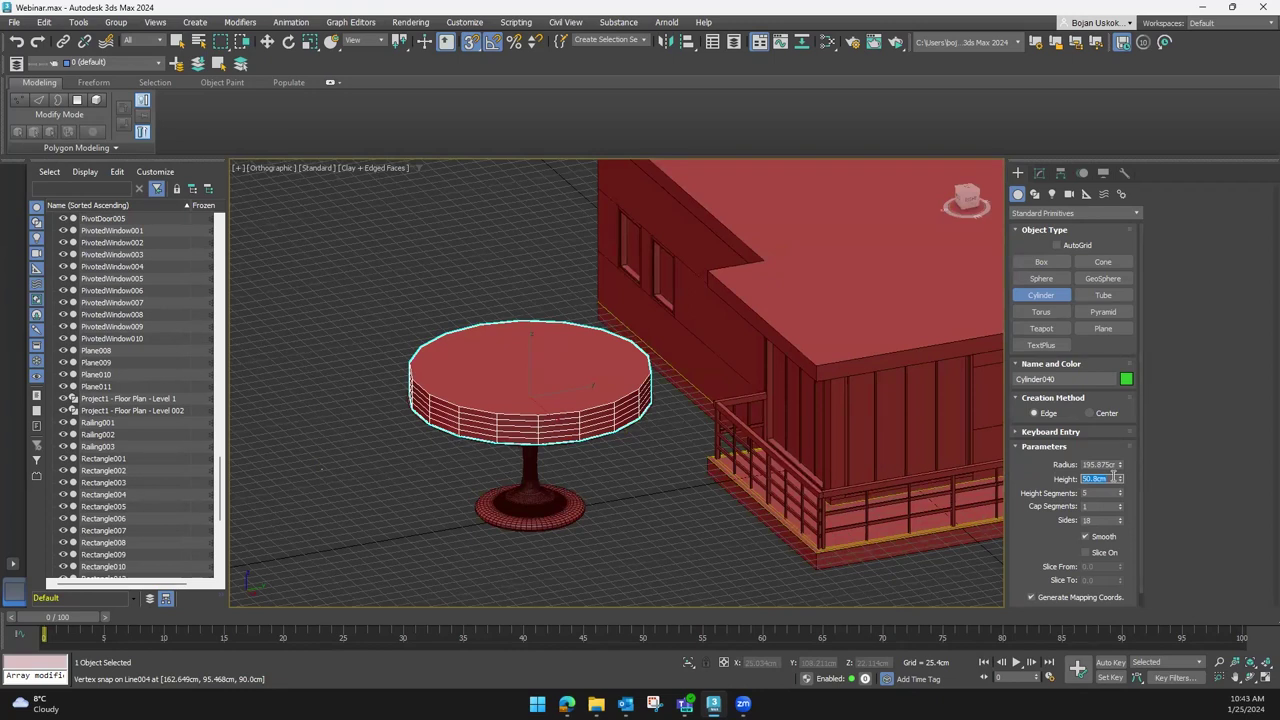
pyautogui.press('Return')
pyautogui.scroll(2, 565, 440)
pyautogui.moveTo(580, 409)
pyautogui.keyDown('alt'); pyautogui.mouseDown(button='middle')
pyautogui.moveTo(532, 410)
pyautogui.moveTo(465, 380)
pyautogui.mouseUp(button='middle'); pyautogui.keyUp('alt')
pyautogui.scroll(3, 532, 410)
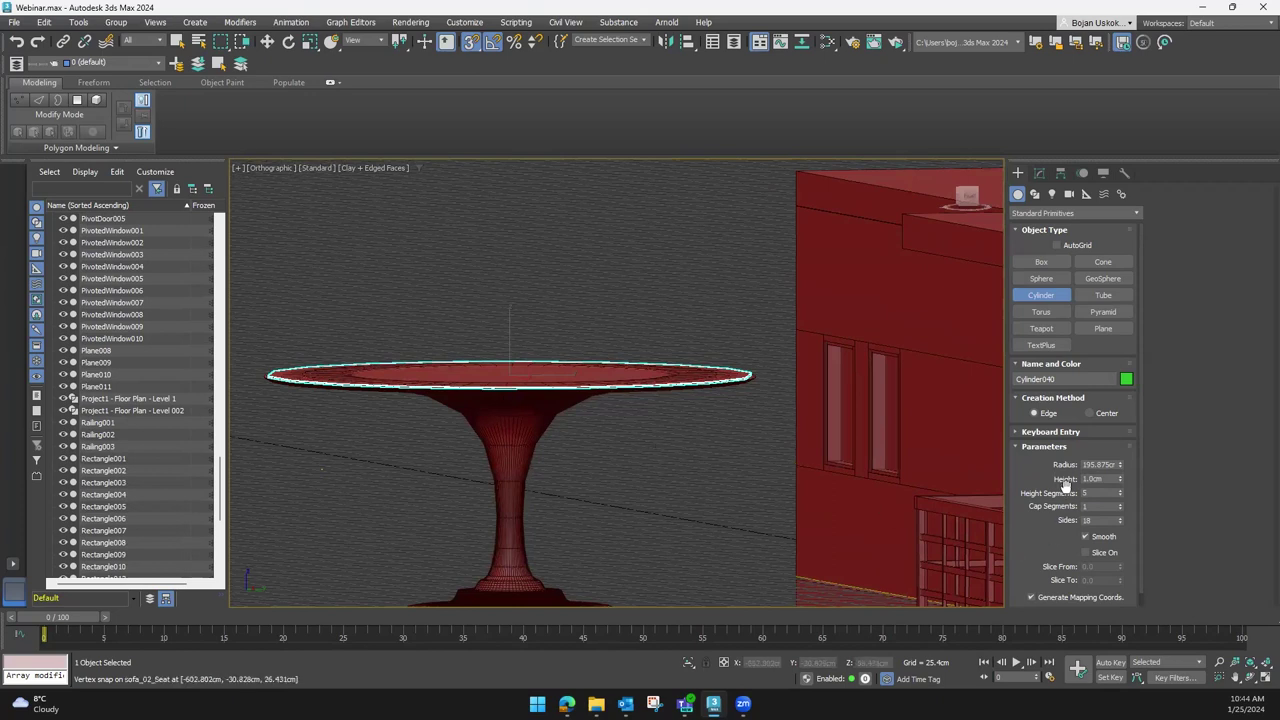
pyautogui.keyDown('alt'); pyautogui.moveTo(665, 503); pyautogui.dragTo(665, 570, button='middle'); pyautogui.keyUp('alt')
pyautogui.moveTo(1120, 521)
pyautogui.mouseDown()
pyautogui.moveTo(1126, 537)
pyautogui.moveTo(1131, 519)
pyautogui.mouseUp()
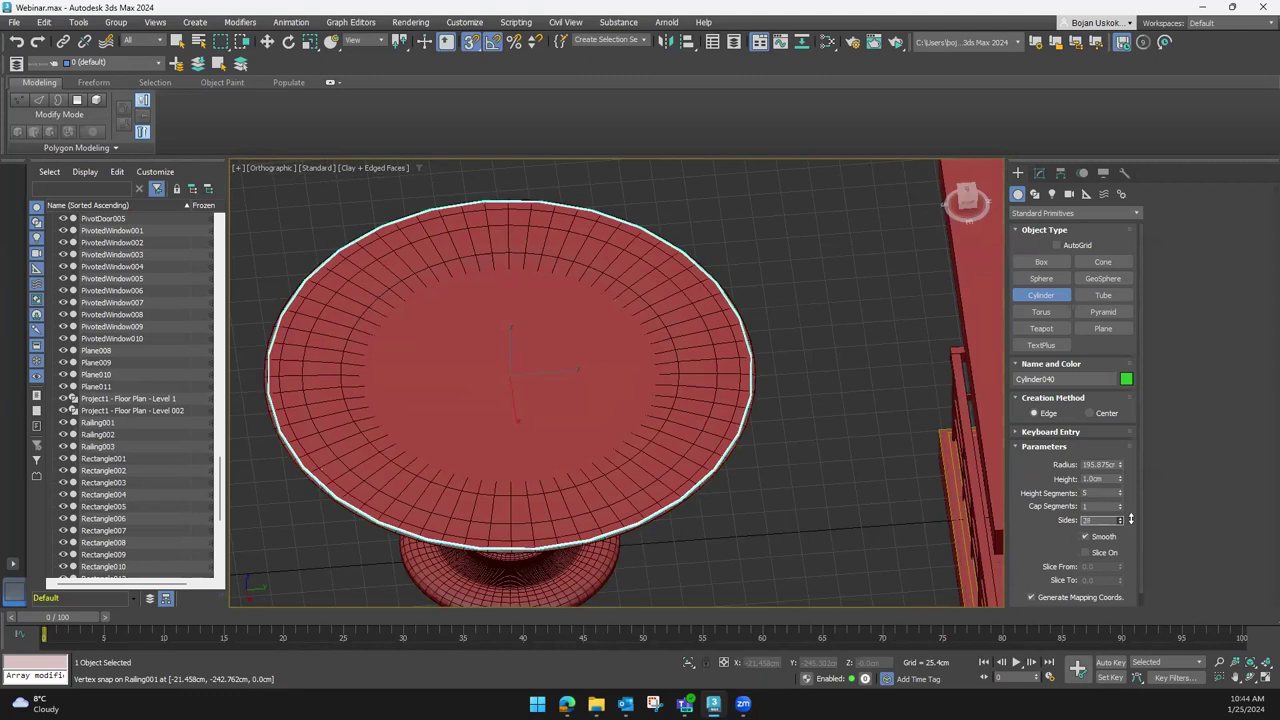
pyautogui.click(1121, 516)
pyautogui.click(1121, 516)
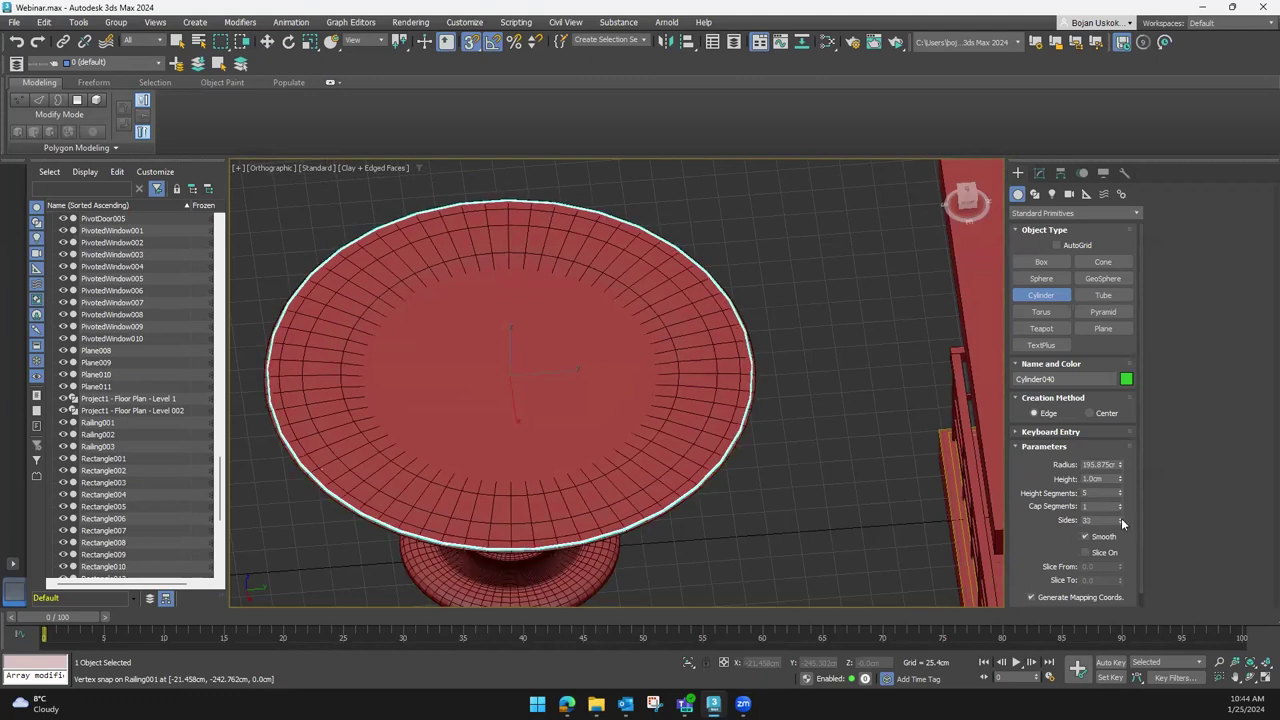
pyautogui.moveTo(728, 528)
pyautogui.keyDown('alt'); pyautogui.mouseDown(button='middle')
pyautogui.moveTo(723, 491)
pyautogui.moveTo(989, 263)
pyautogui.mouseUp(button='middle'); pyautogui.keyUp('alt')
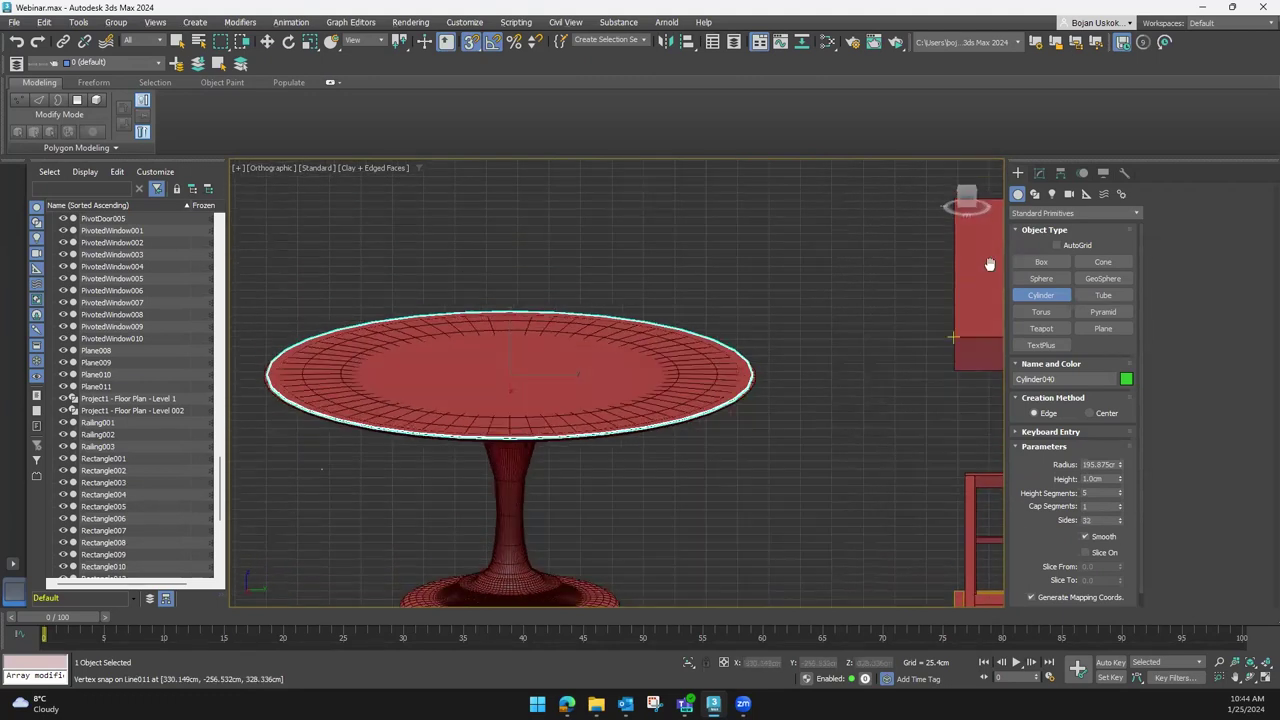
# Raise the tabletop slightly above the dish in the Right view, then select the base too
pyautogui.press('w')
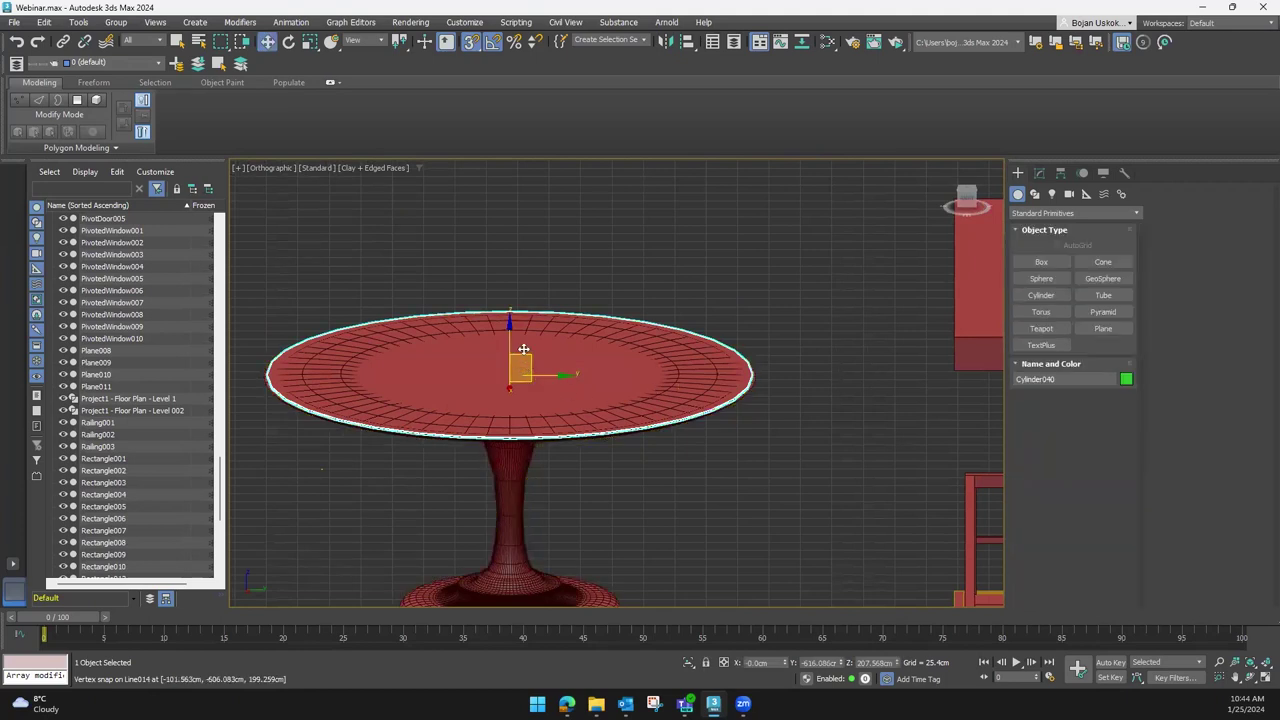
pyautogui.click(965, 200)
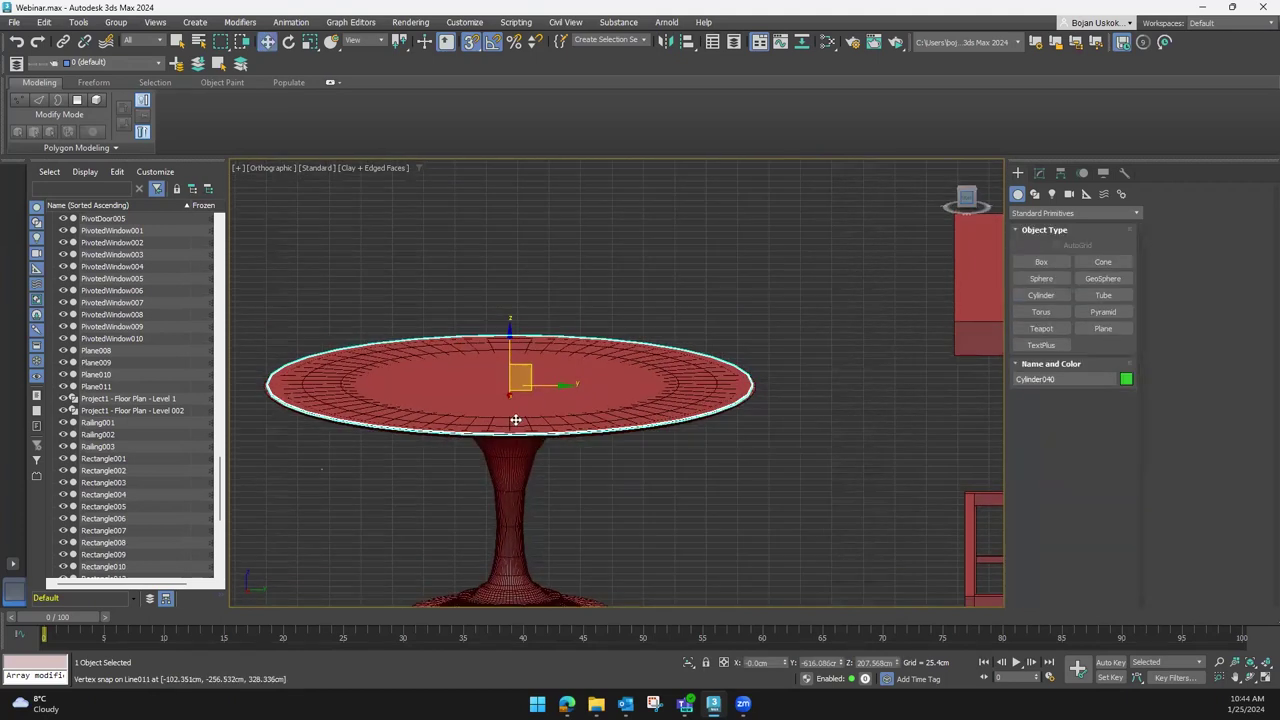
pyautogui.moveTo(483, 381); pyautogui.dragTo(486, 366)
pyautogui.rightClick(486, 366)
pyautogui.moveTo(488, 390); pyautogui.dragTo(491, 382)
pyautogui.scroll(-3, 637, 366)
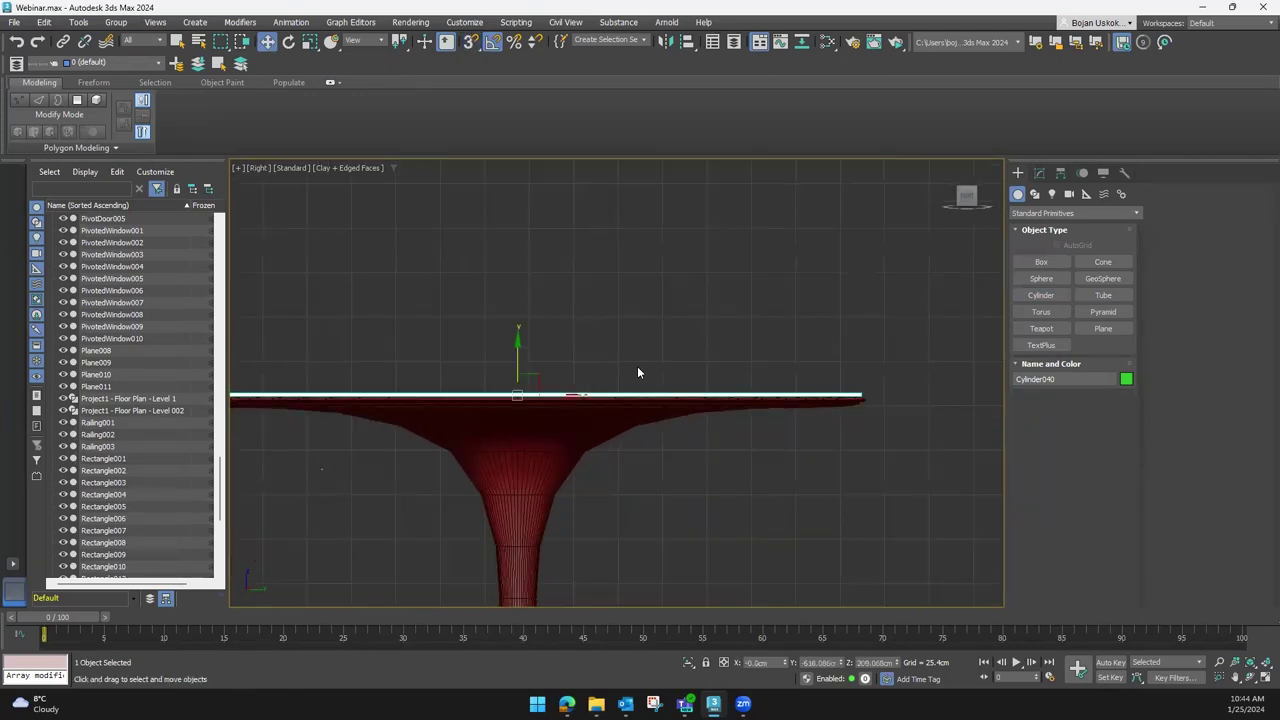
pyautogui.moveTo(648, 377)
pyautogui.keyDown('alt'); pyautogui.mouseDown(button='middle')
pyautogui.moveTo(593, 438)
pyautogui.moveTo(600, 470)
pyautogui.mouseUp(button='middle'); pyautogui.keyUp('alt')
pyautogui.keyDown('ctrl'); pyautogui.click(534, 427); pyautogui.keyUp('ctrl')
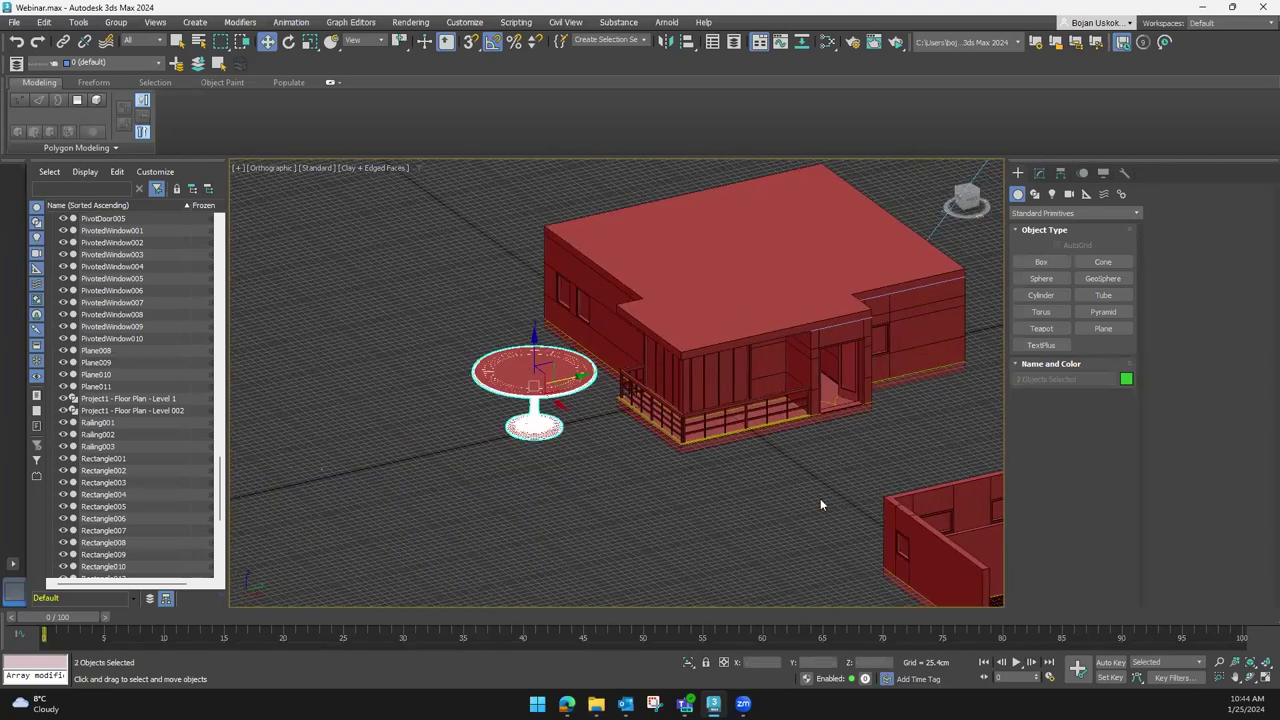
# Move the table into the right-hand room in the Top view and scale it down uniformly
pyautogui.keyDown('alt'); pyautogui.moveTo(820, 504); pyautogui.dragTo(912, 299, button='middle'); pyautogui.keyUp('alt')
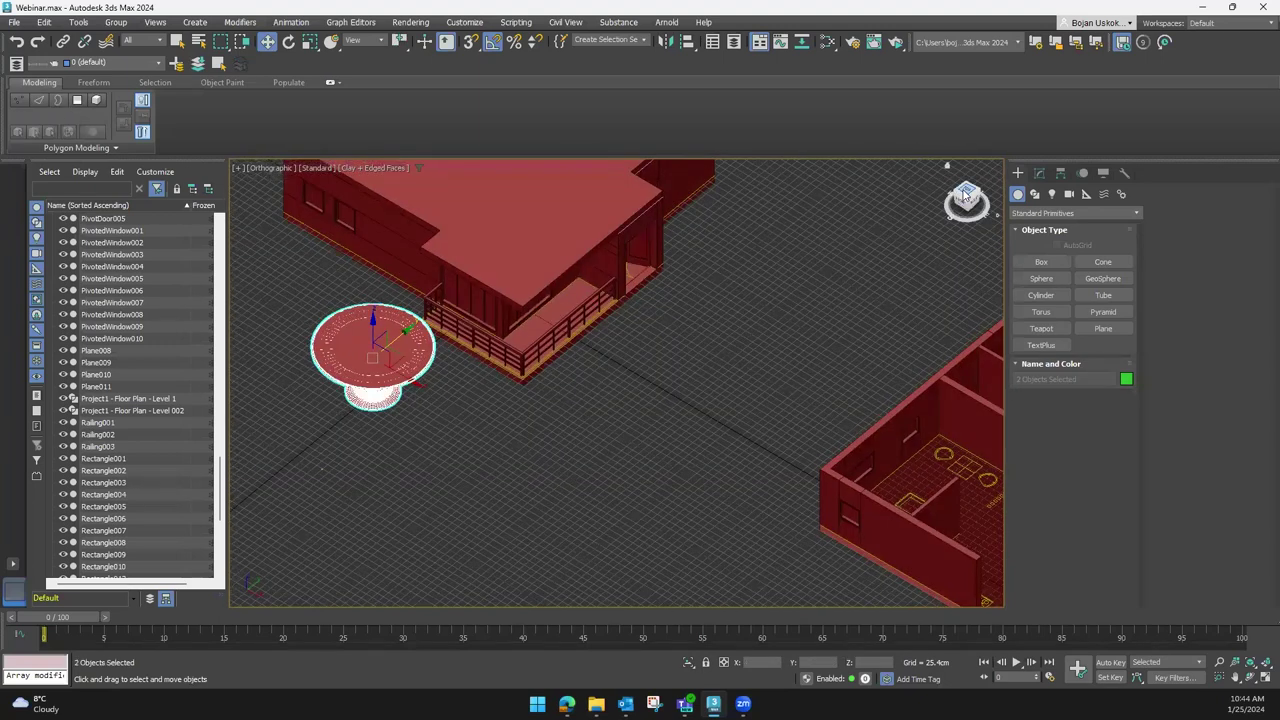
pyautogui.click(965, 195)
pyautogui.moveTo(341, 453); pyautogui.dragTo(831, 312)
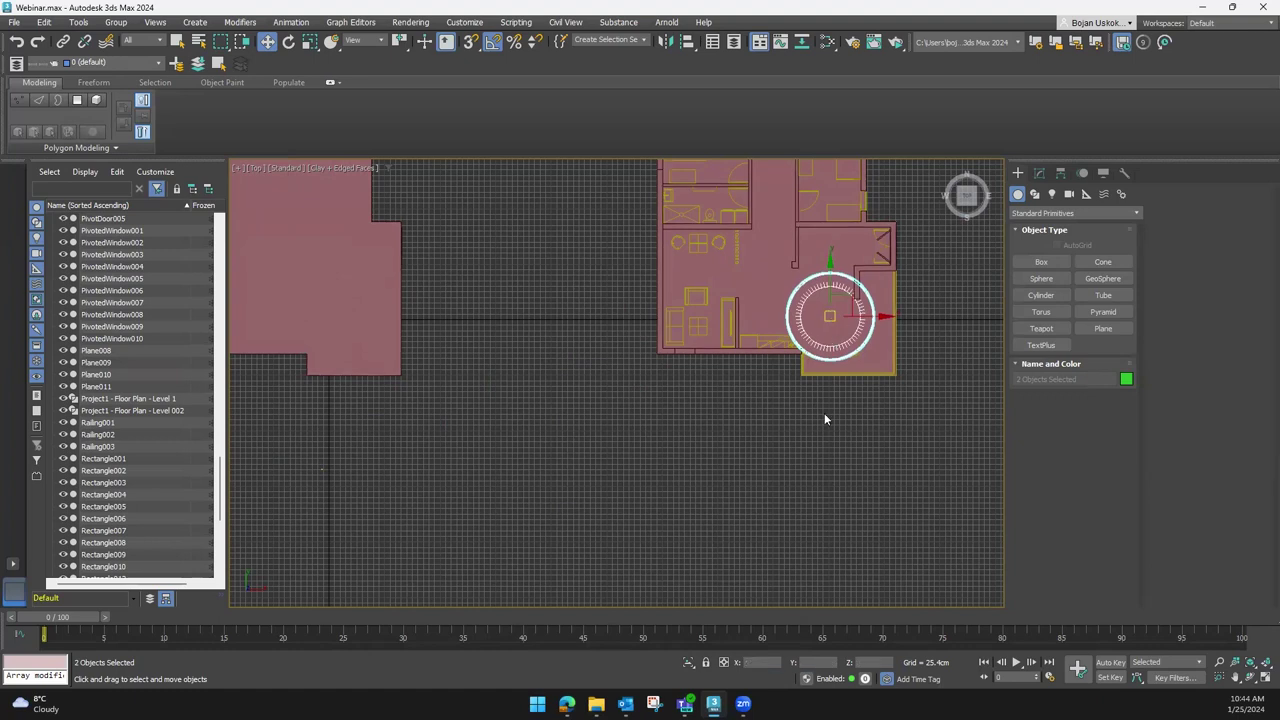
pyautogui.press('z')
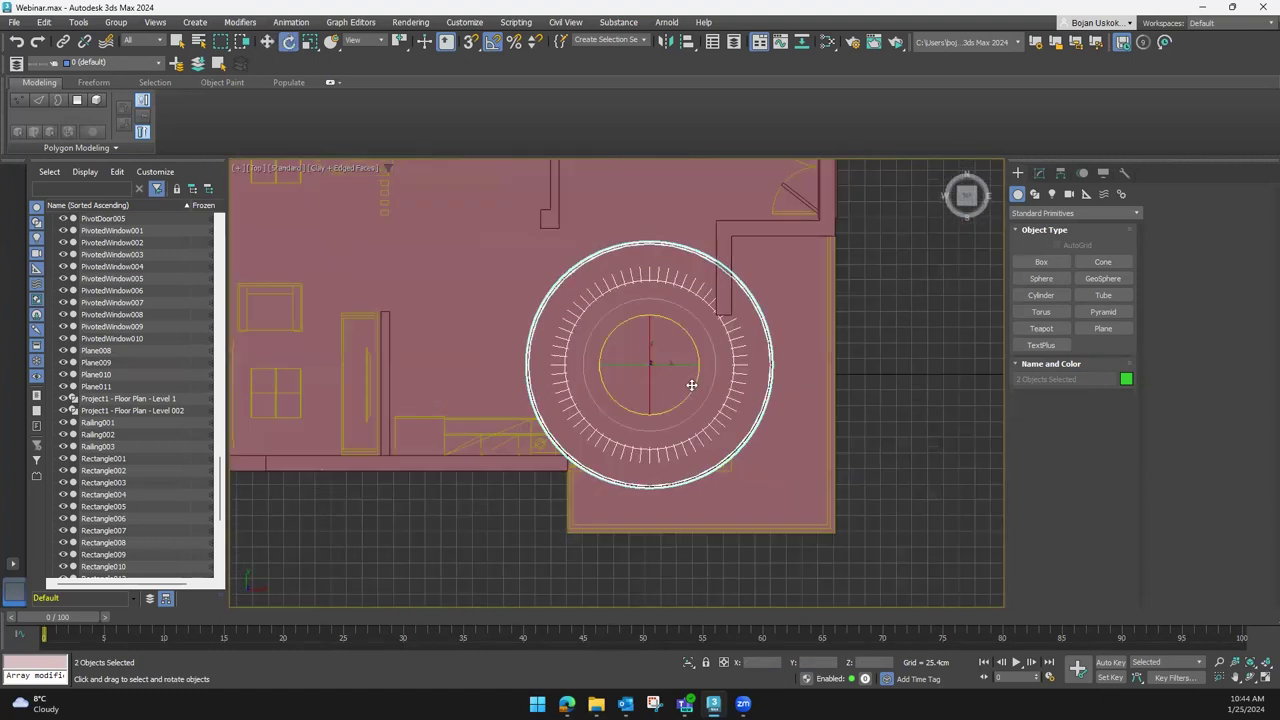
pyautogui.press('r')
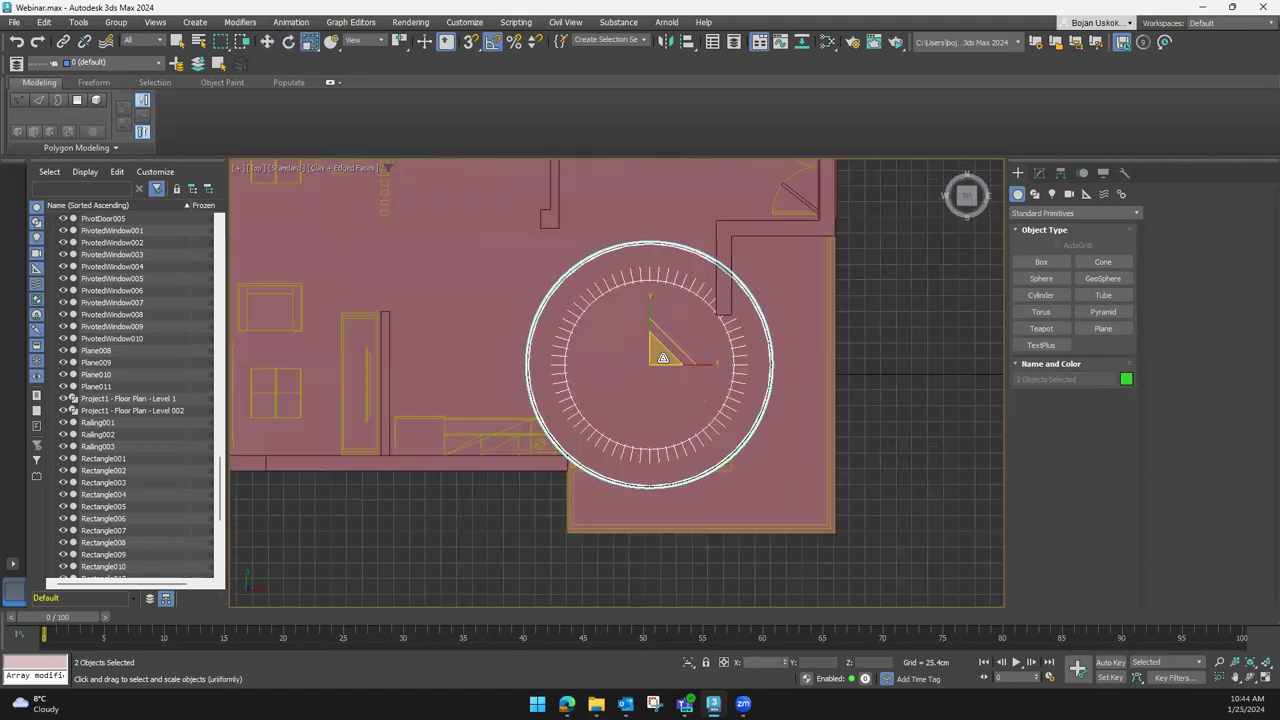
pyautogui.moveTo(662, 361); pyautogui.dragTo(661, 436)
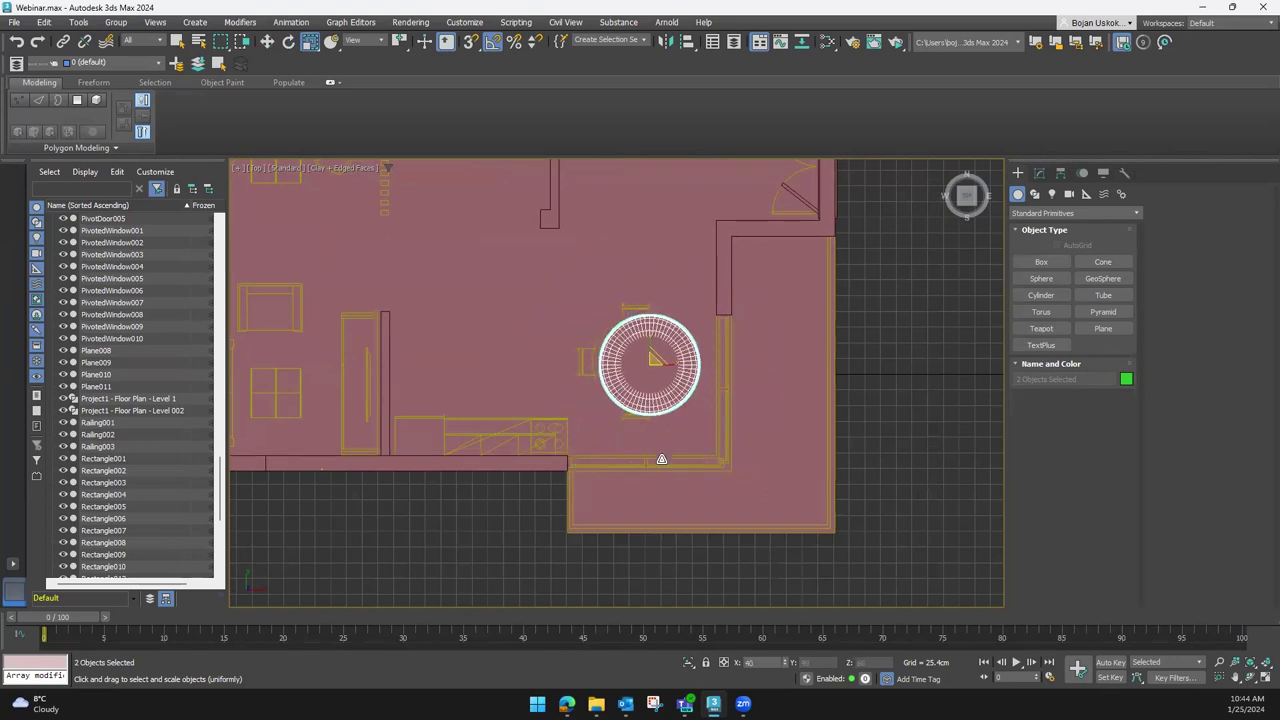
pyautogui.moveTo(661, 436); pyautogui.dragTo(666, 463)
pyautogui.press('z')
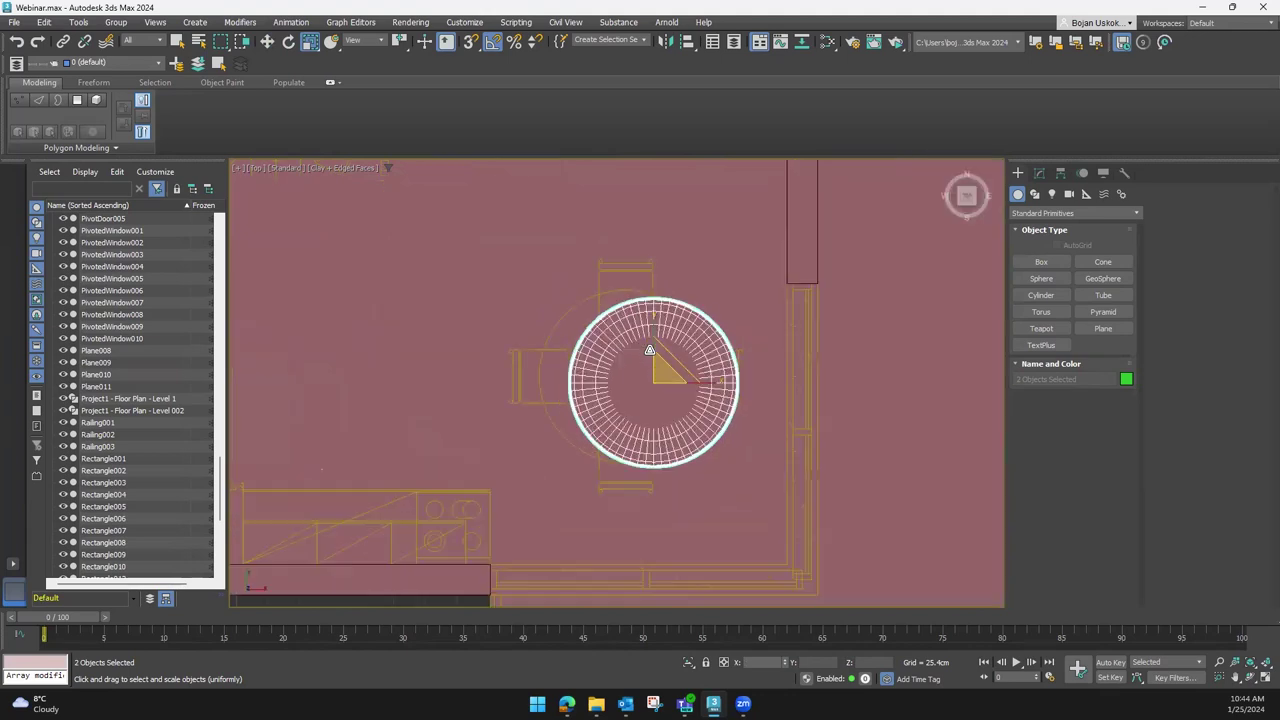
# Place the table over its circular plan outline and lower it onto the floor
pyautogui.moveTo(656, 397); pyautogui.dragTo(619, 387)
pyautogui.scroll(-3, 683, 406)
pyautogui.moveTo(683, 406)
pyautogui.keyDown('alt'); pyautogui.mouseDown(button='middle')
pyautogui.moveTo(459, 375)
pyautogui.moveTo(600, 352)
pyautogui.moveTo(497, 296)
pyautogui.mouseUp(button='middle'); pyautogui.keyUp('alt')
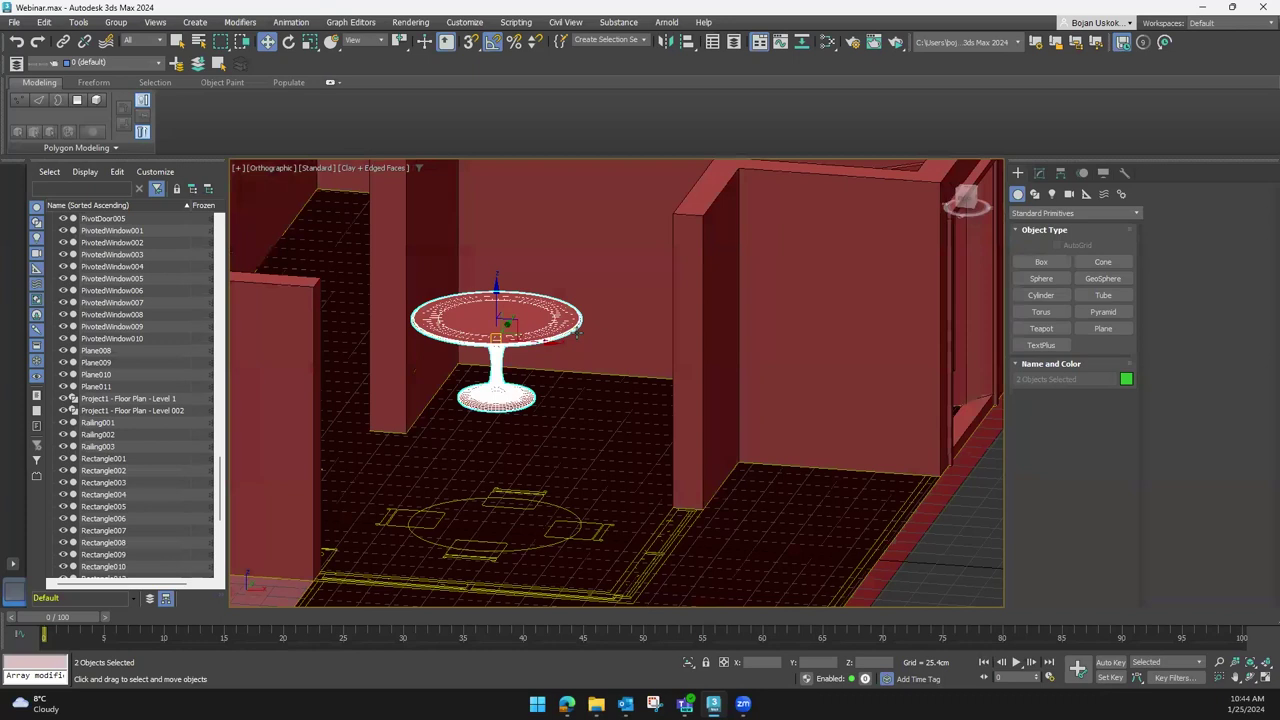
pyautogui.moveTo(497, 298); pyautogui.dragTo(503, 374)
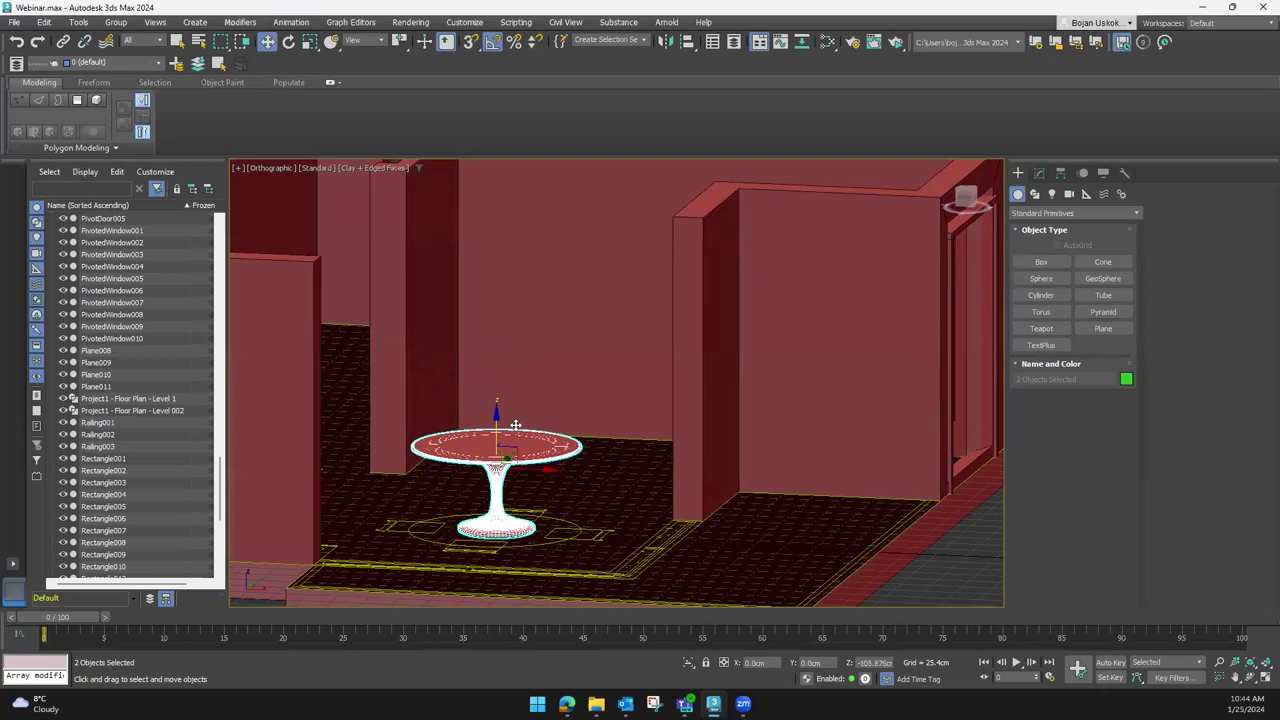
pyautogui.keyDown('alt'); pyautogui.moveTo(565, 490); pyautogui.dragTo(325, 520, button='middle'); pyautogui.keyUp('alt')
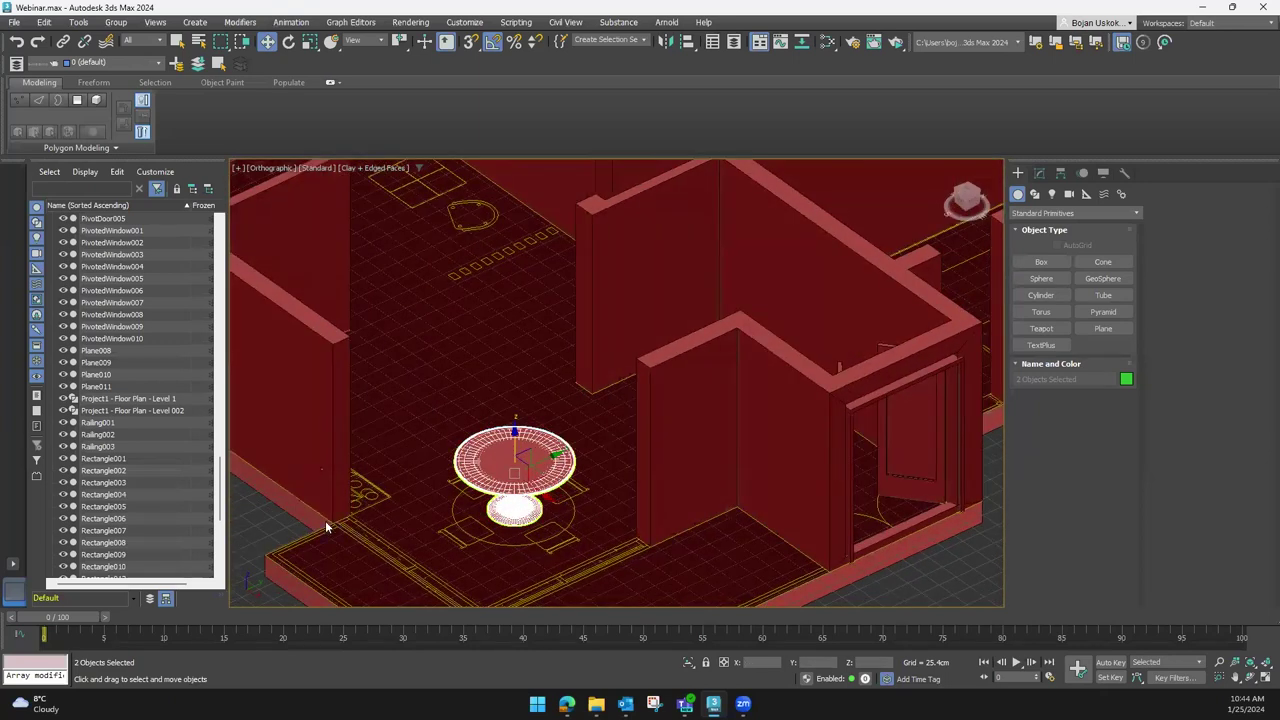
pyautogui.click(325, 520)
pyautogui.moveTo(510, 487)
pyautogui.keyDown('alt'); pyautogui.mouseDown(button='middle')
pyautogui.moveTo(560, 403)
pyautogui.moveTo(574, 323)
pyautogui.moveTo(683, 441)
pyautogui.moveTo(968, 196)
pyautogui.moveTo(629, 457)
pyautogui.moveTo(645, 432)
pyautogui.moveTo(623, 466)
pyautogui.moveTo(665, 372)
pyautogui.moveTo(576, 413)
pyautogui.mouseUp(button='middle'); pyautogui.keyUp('alt')
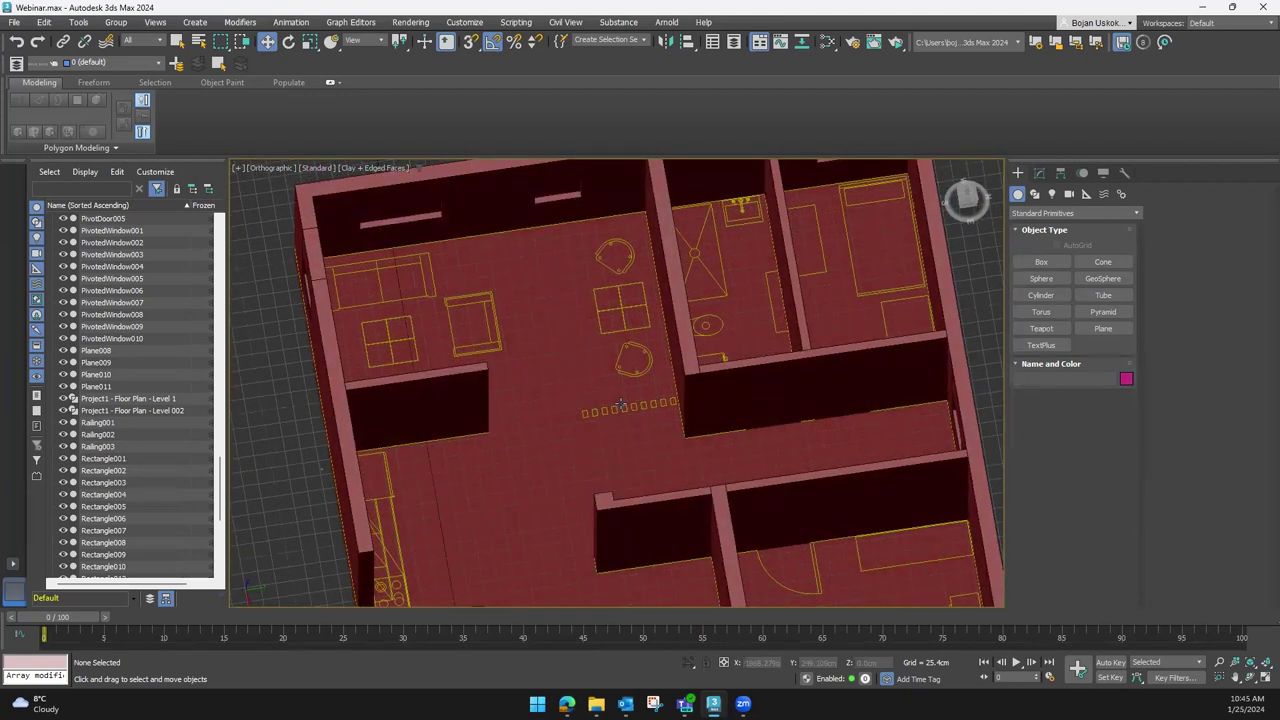
pyautogui.scroll(-3, 600, 405)
pyautogui.scroll(-3, 545, 413)
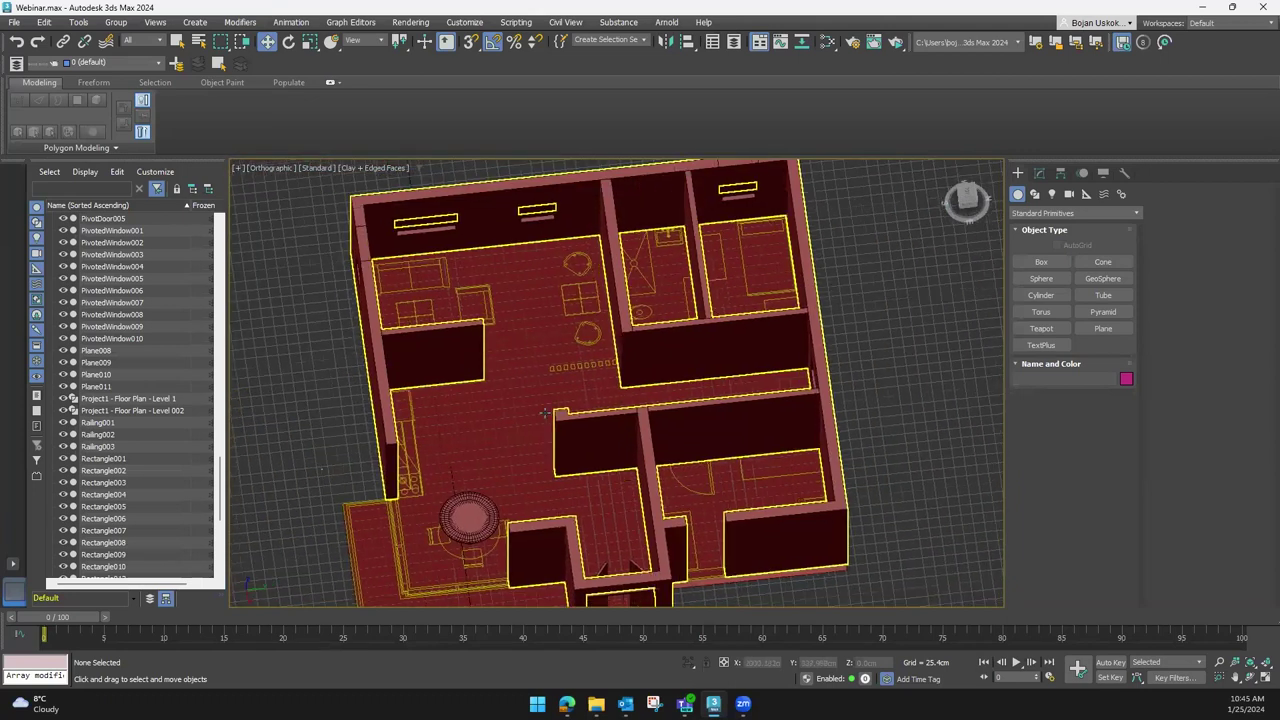
pyautogui.moveTo(545, 413); pyautogui.dragTo(643, 363, button='middle')
pyautogui.scroll(-3, 643, 363)
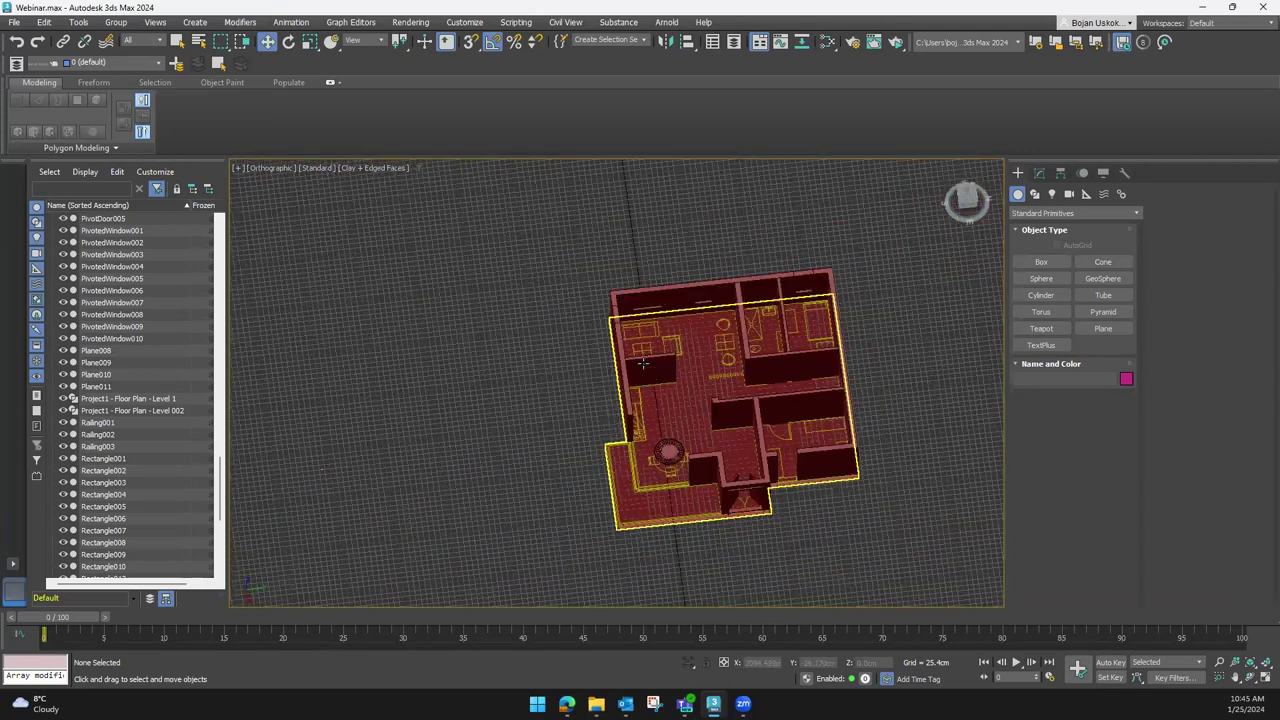
pyautogui.scroll(2, 643, 363)
pyautogui.scroll(3, 606, 374)
pyautogui.scroll(2, 600, 425)
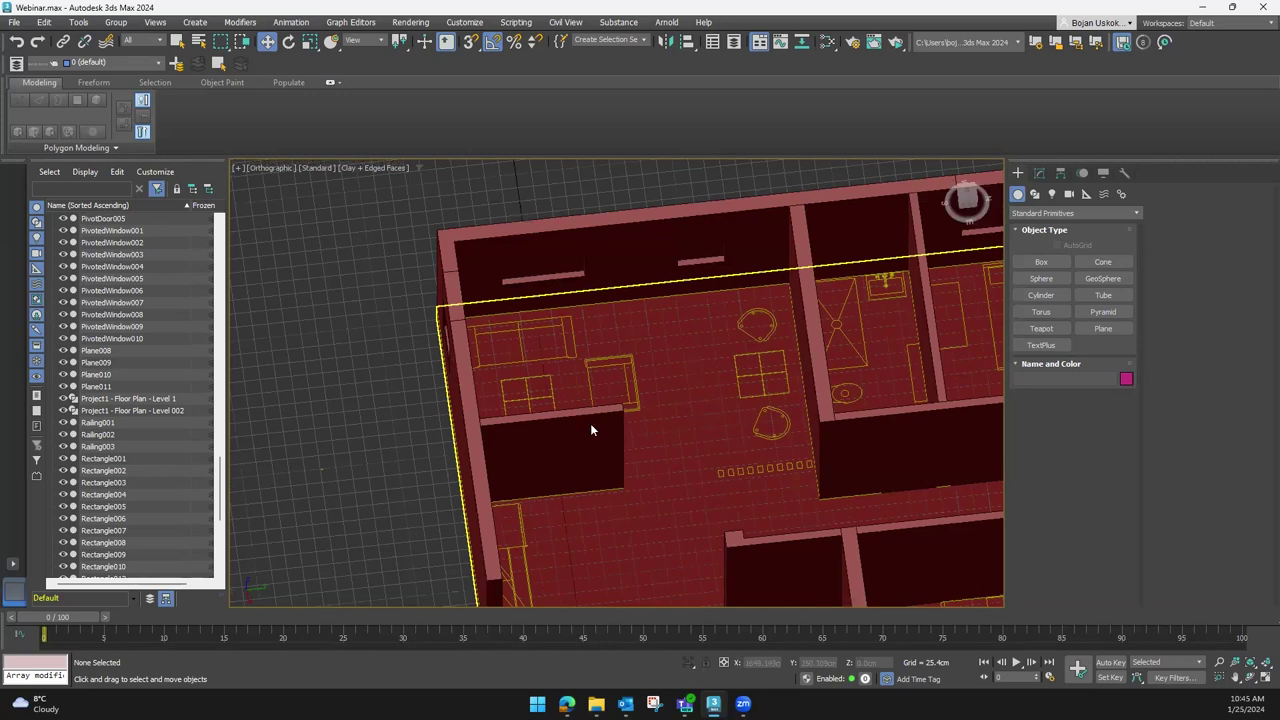
pyautogui.scroll(-1, 789, 323)
pyautogui.scroll(-2, 657, 509)
pyautogui.scroll(-2, 657, 509)
pyautogui.scroll(-3, 599, 368)
pyautogui.keyDown('alt'); pyautogui.moveTo(599, 368); pyautogui.dragTo(463, 301, button='middle'); pyautogui.keyUp('alt')
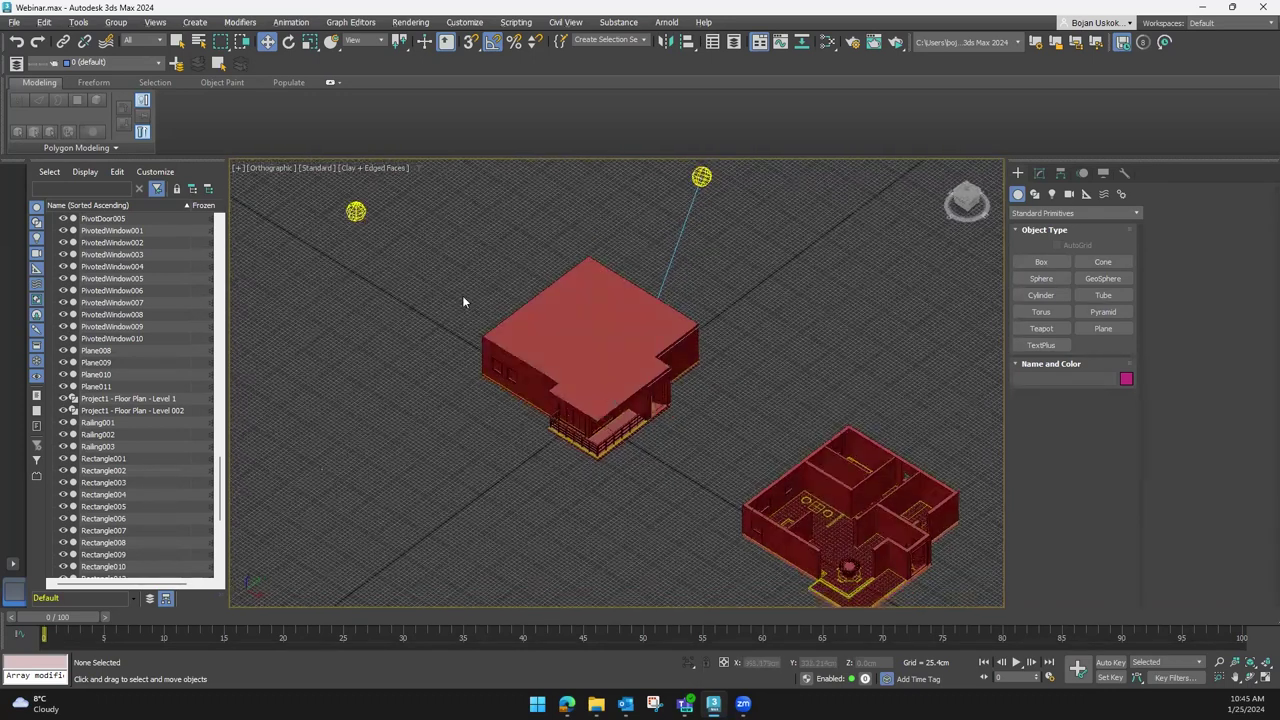
pyautogui.scroll(2, 583, 400)
pyautogui.scroll(2, 583, 400)
pyautogui.scroll(2, 583, 400)
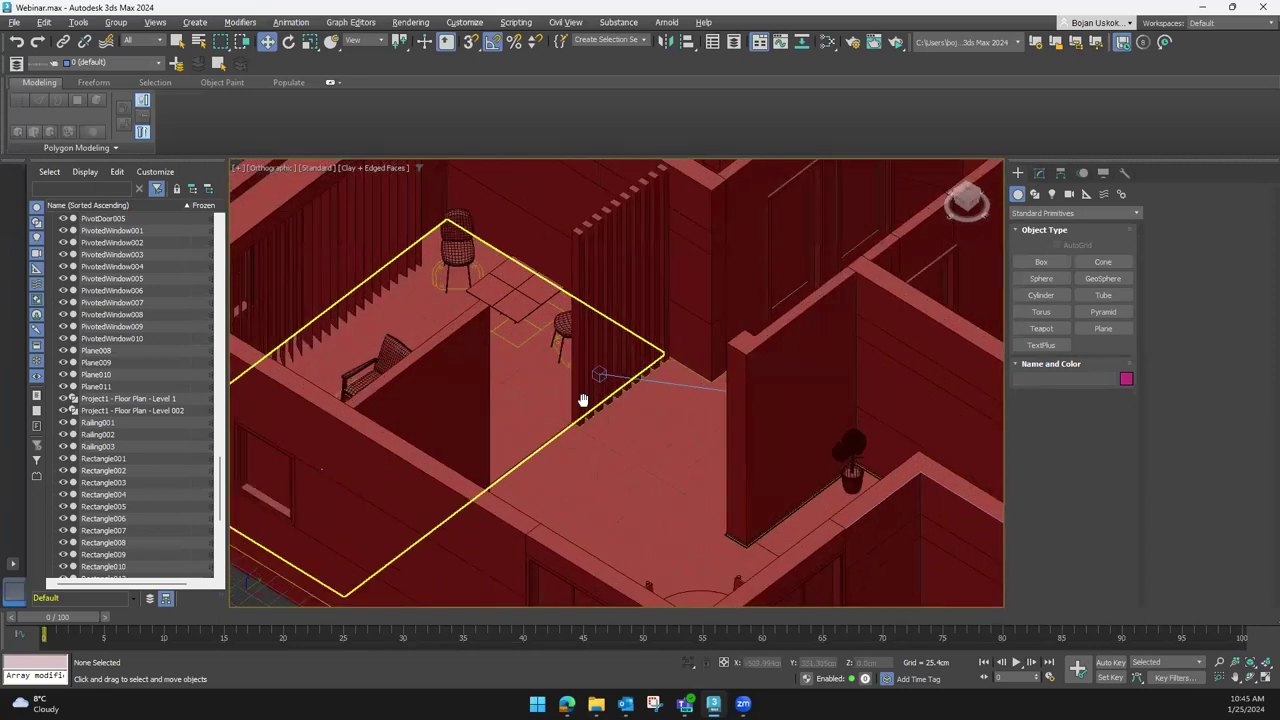
pyautogui.moveTo(583, 400); pyautogui.dragTo(637, 370, button='middle')
# Shift-drag a Copy of the dining chair in the Top view into the other floor plan
pyautogui.click(637, 370)
pyautogui.scroll(-3, 640, 370)
pyautogui.scroll(-2, 640, 370)
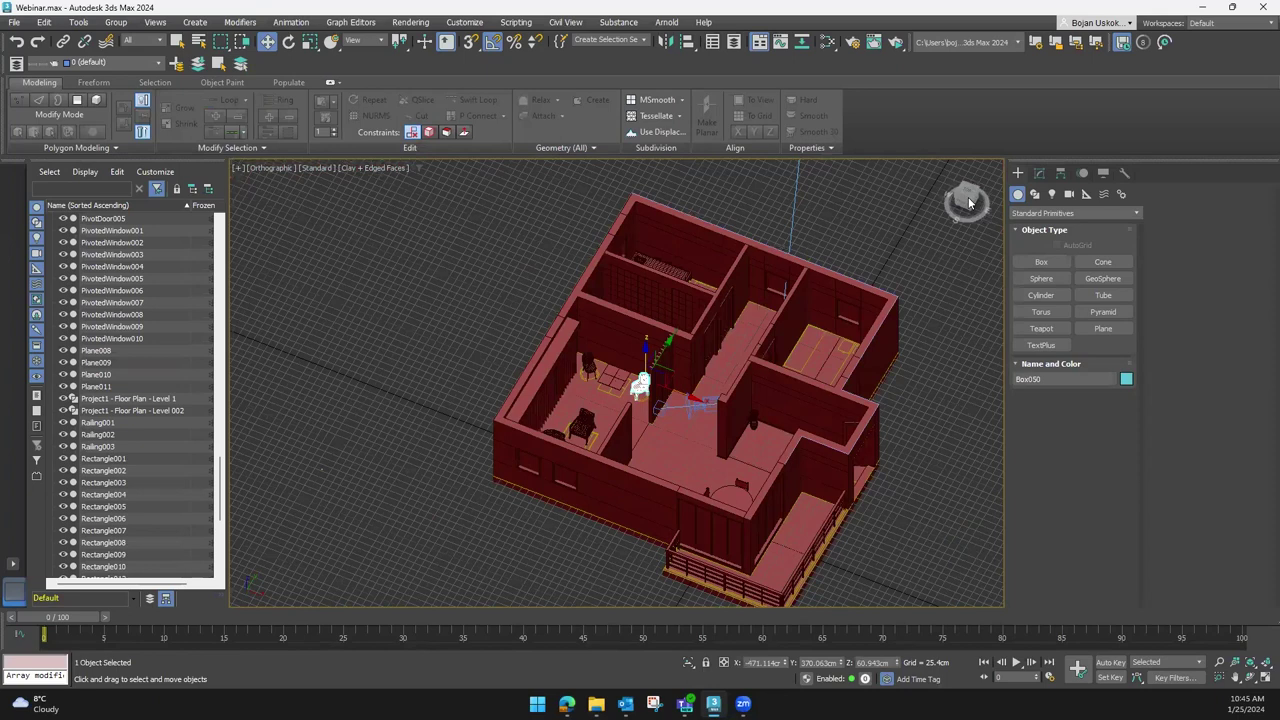
pyautogui.click(968, 203)
pyautogui.moveTo(714, 374); pyautogui.dragTo(483, 399, button='middle')
pyautogui.keyDown('shift'); pyautogui.moveTo(388, 395); pyautogui.dragTo(842, 395); pyautogui.keyUp('shift')
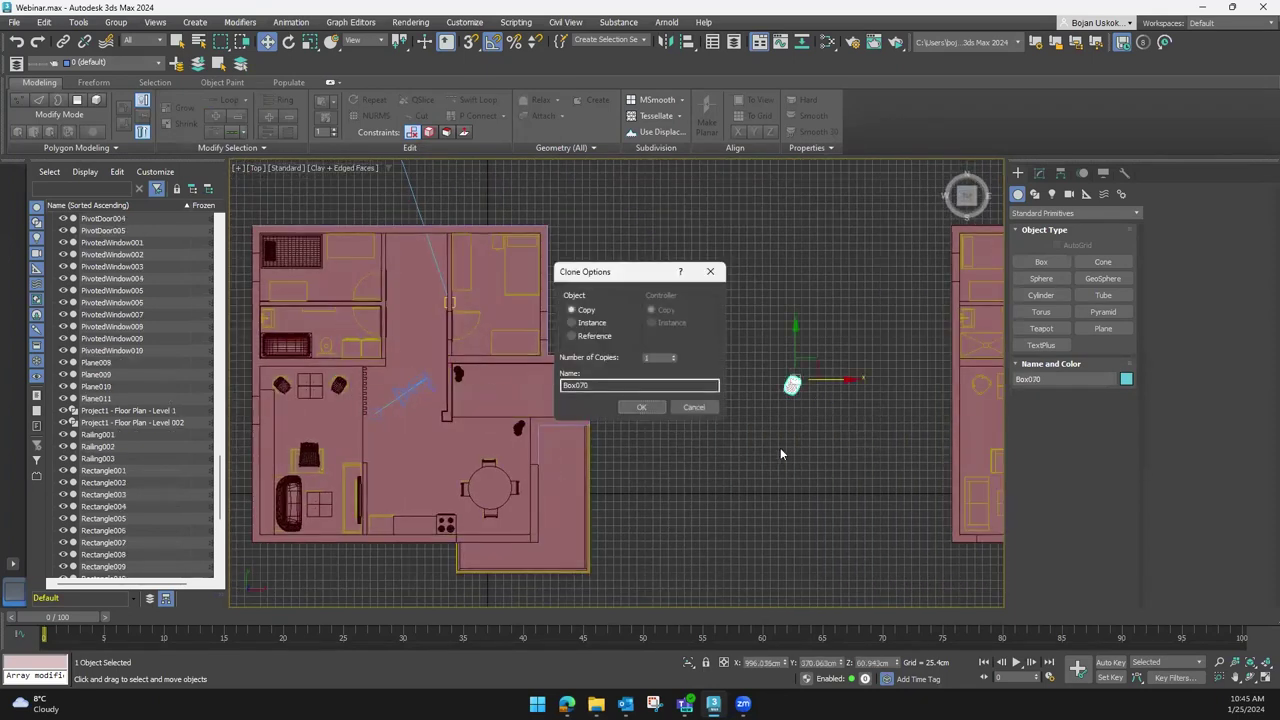
pyautogui.click(657, 410)
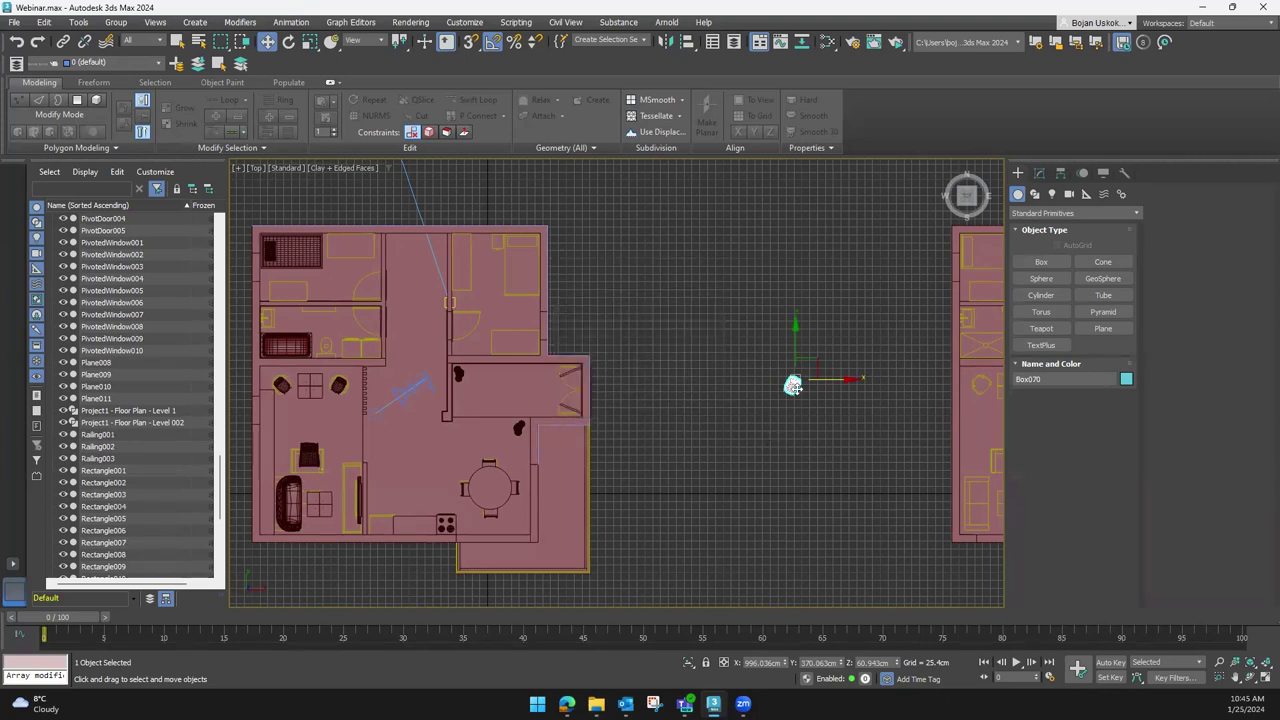
pyautogui.moveTo(826, 446); pyautogui.dragTo(559, 460, button='middle')
pyautogui.moveTo(580, 414); pyautogui.dragTo(879, 415)
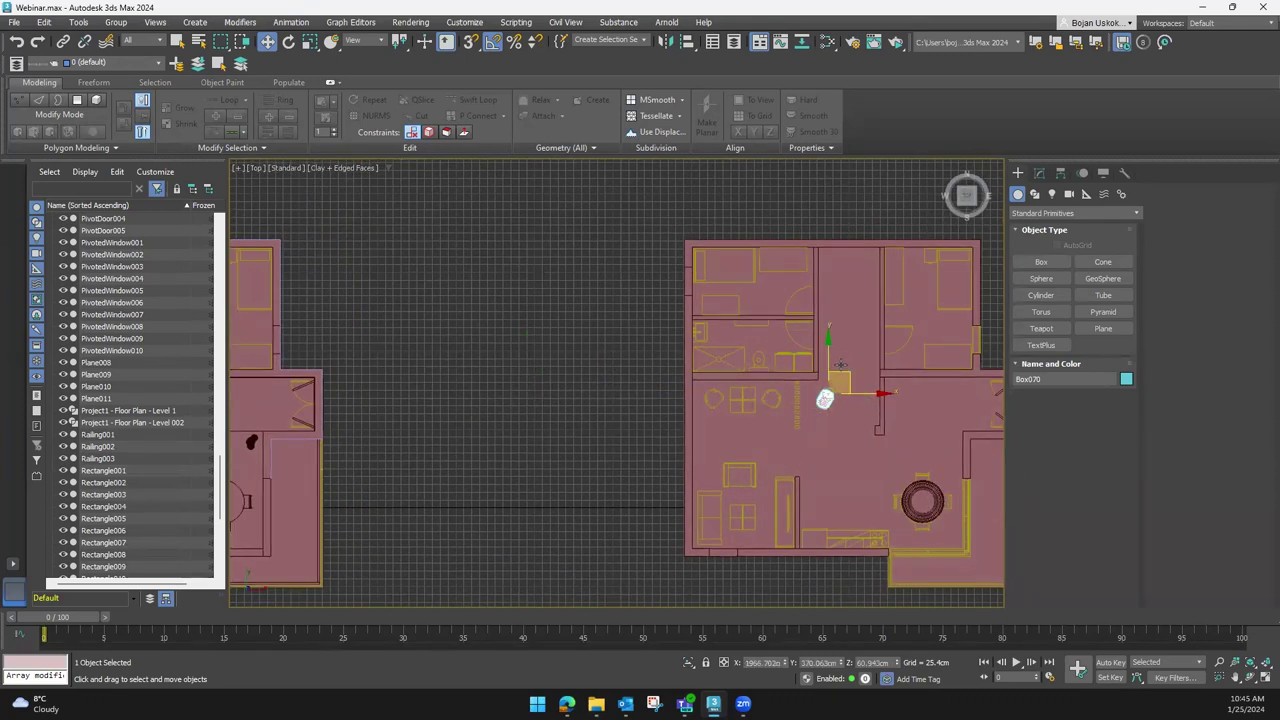
# Make a second chair copy and place it just below the plan's bottom wall
pyautogui.keyDown('shift'); pyautogui.moveTo(826, 358); pyautogui.dragTo(813, 560); pyautogui.keyUp('shift')
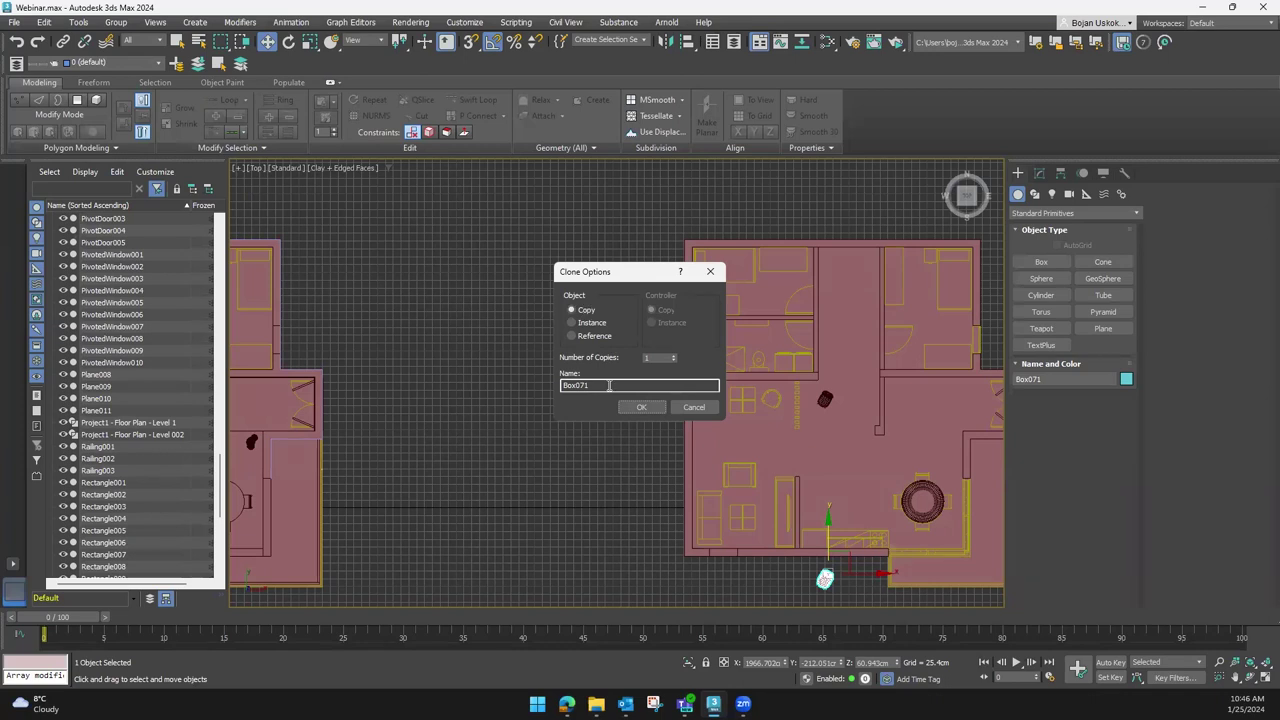
pyautogui.click(642, 409)
pyautogui.moveTo(827, 397)
pyautogui.mouseDown(button='middle')
pyautogui.moveTo(721, 352)
pyautogui.moveTo(688, 213)
pyautogui.mouseUp(button='middle')
pyautogui.click(688, 213)
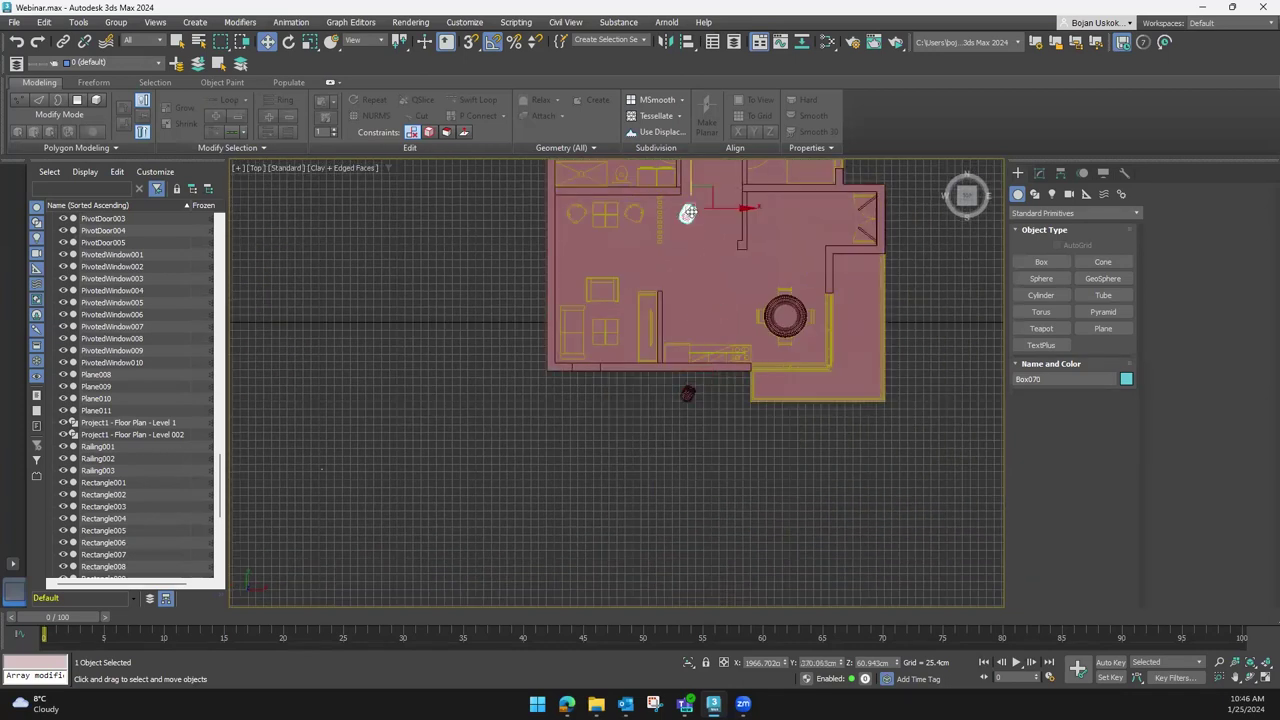
pyautogui.scroll(2, 688, 213)
pyautogui.scroll(4, 677, 250)
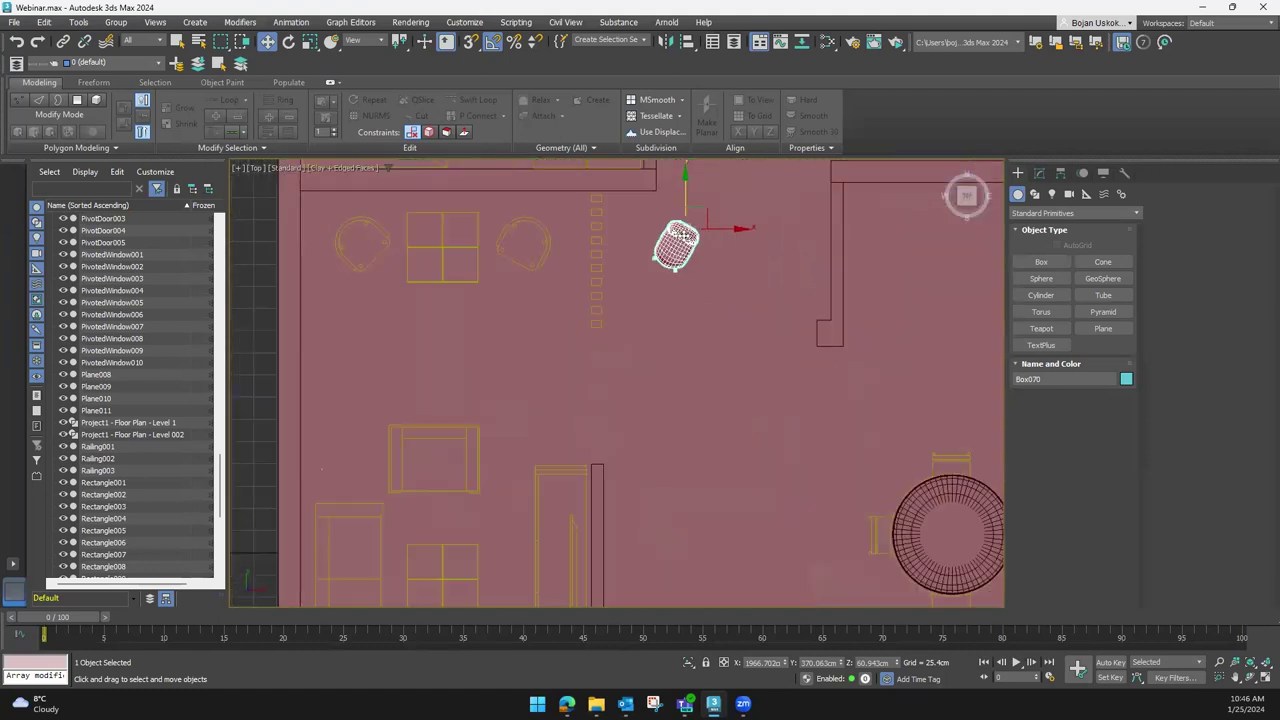
pyautogui.scroll(-4, 667, 257)
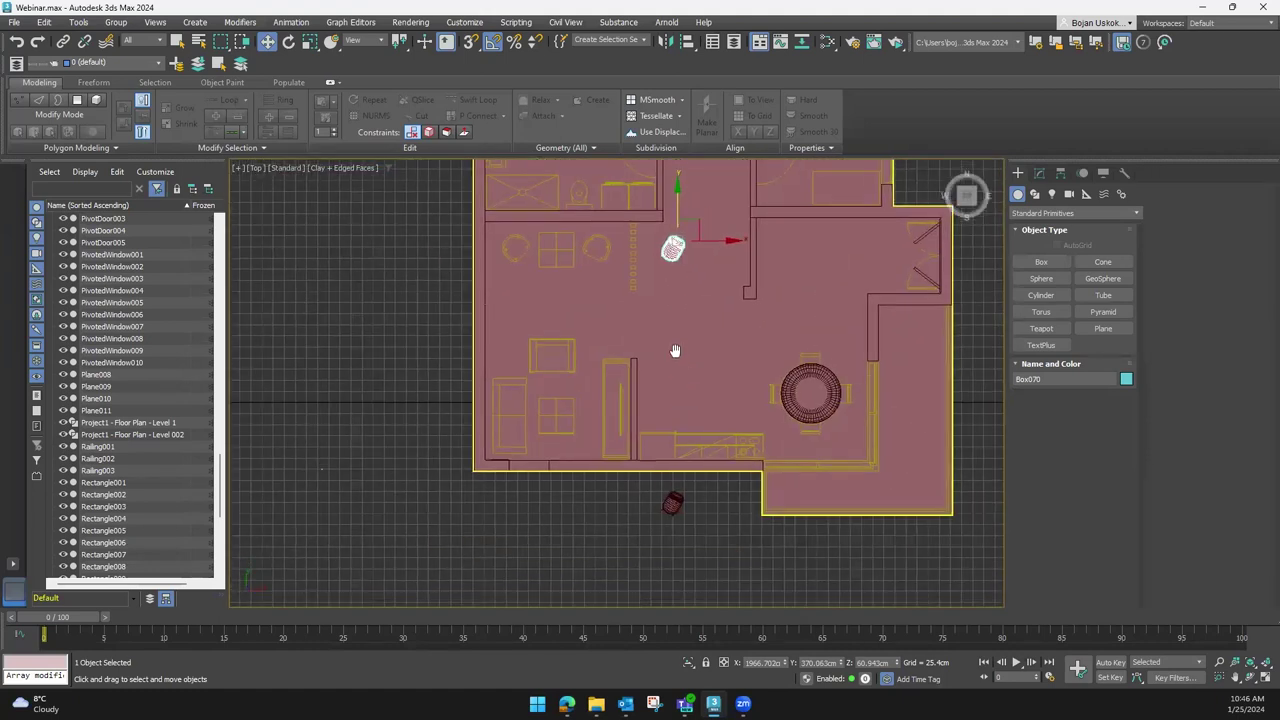
pyautogui.moveTo(660, 500); pyautogui.dragTo(660, 449, button='middle')
pyautogui.click(660, 449)
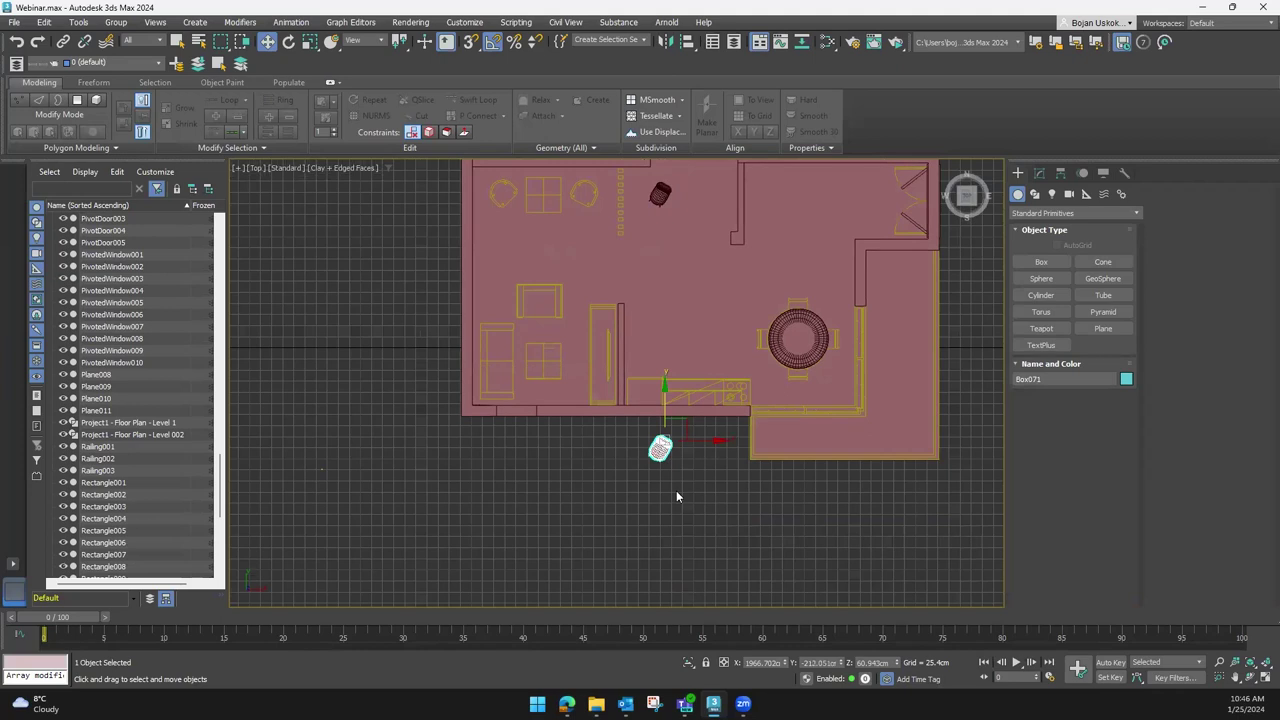
pyautogui.scroll(4, 657, 457)
pyautogui.moveTo(651, 546)
pyautogui.keyDown('alt'); pyautogui.mouseDown(button='middle')
pyautogui.moveTo(741, 510)
pyautogui.moveTo(697, 497)
pyautogui.moveTo(751, 491)
pyautogui.mouseUp(button='middle'); pyautogui.keyUp('alt')
# Turn off Clay and switch the viewport to Default Shading
pyautogui.click(741, 510)
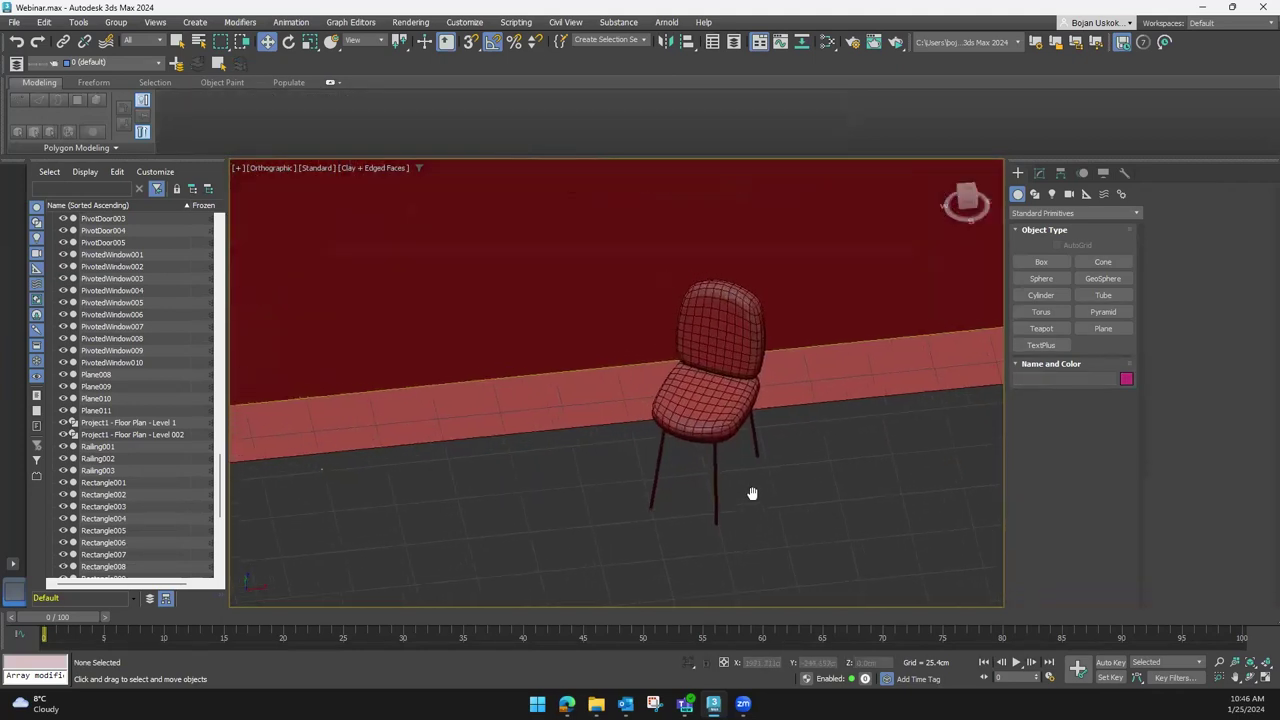
pyautogui.click(390, 170)
pyautogui.click(378, 181)
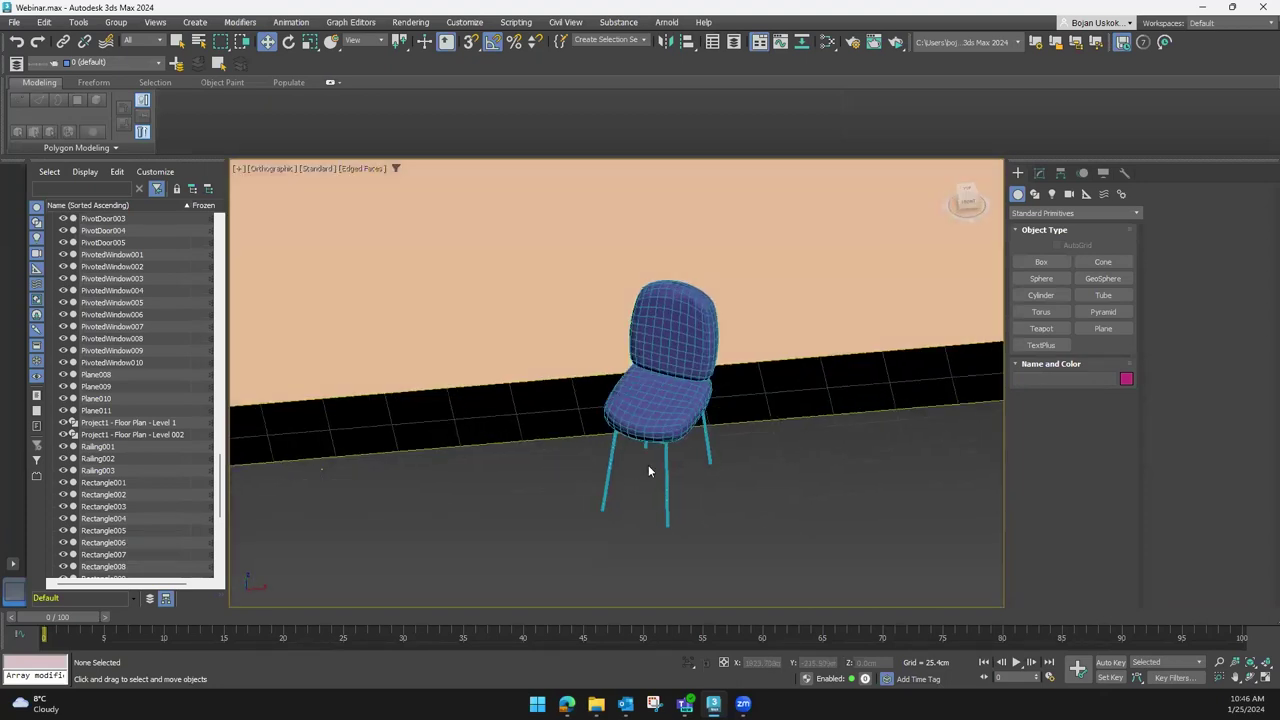
pyautogui.press('F4')
# Select the chair and open the Slate Material Editor with M
pyautogui.scroll(4, 672, 419)
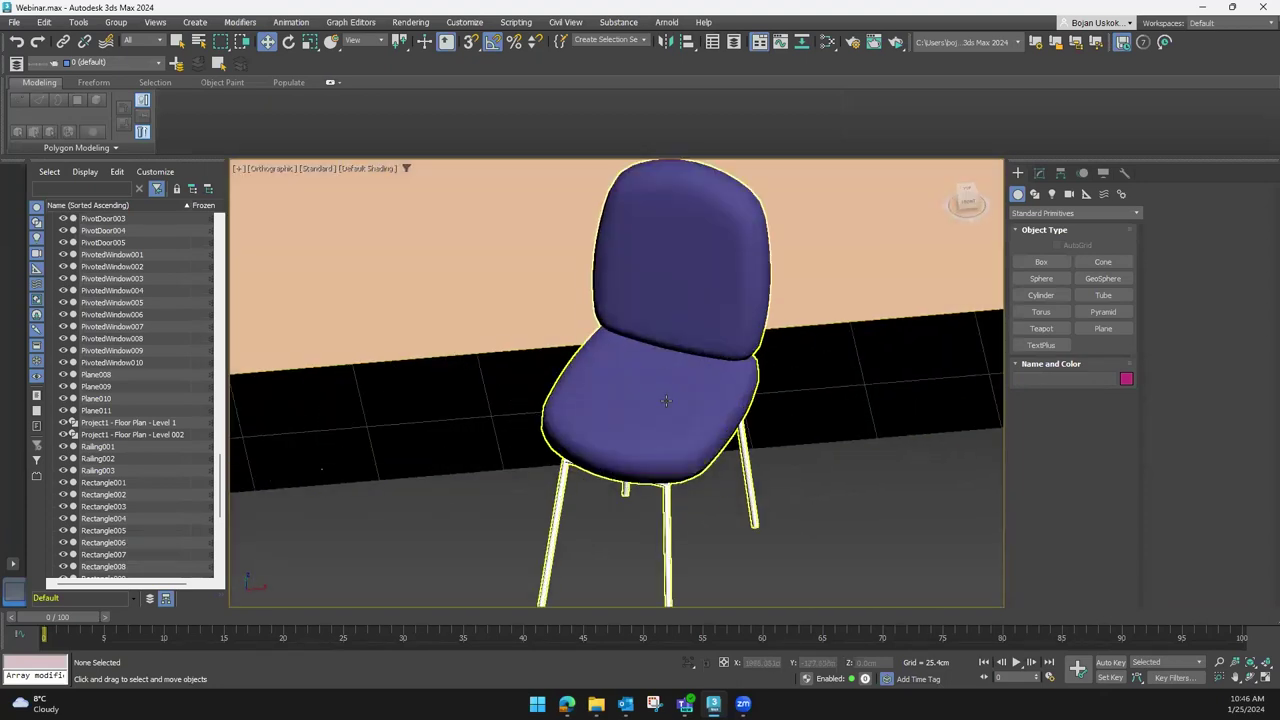
pyautogui.moveTo(672, 419)
pyautogui.keyDown('alt'); pyautogui.mouseDown(button='middle')
pyautogui.moveTo(749, 406)
pyautogui.moveTo(535, 436)
pyautogui.moveTo(395, 396)
pyautogui.mouseUp(button='middle'); pyautogui.keyUp('alt')
pyautogui.click(726, 414)
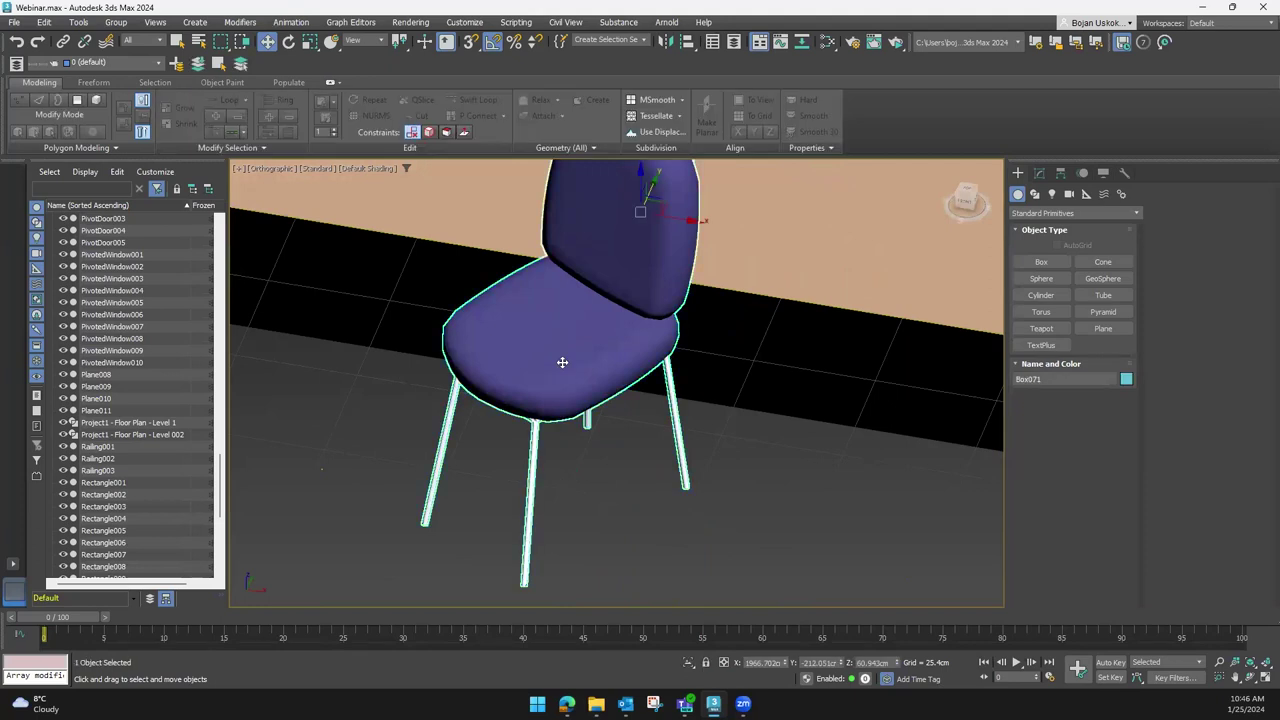
pyautogui.press('m')
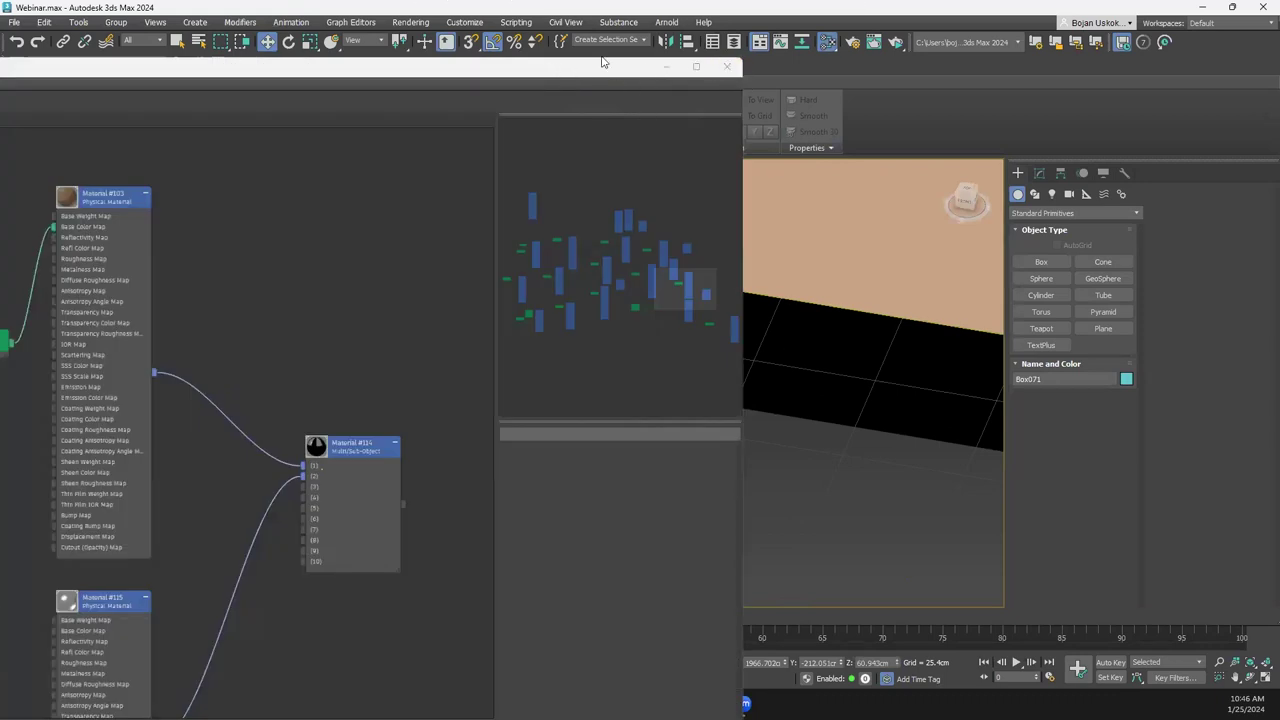
# Reposition and resize the Slate Material Editor, then pan around its material node graph
pyautogui.moveTo(600, 58)
pyautogui.mouseDown()
pyautogui.moveTo(471, 270)
pyautogui.moveTo(303, 143)
pyautogui.moveTo(1004, 330)
pyautogui.moveTo(396, 132)
pyautogui.mouseUp()
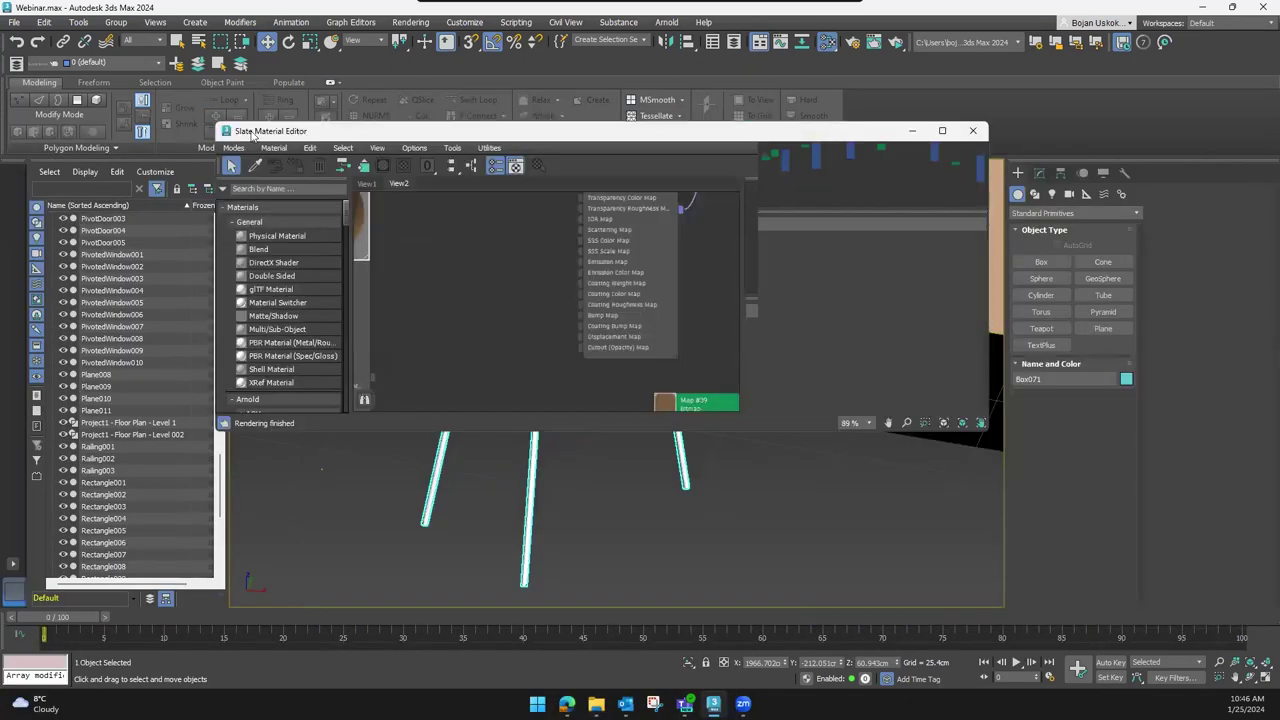
pyautogui.moveTo(287, 149); pyautogui.dragTo(289, 157)
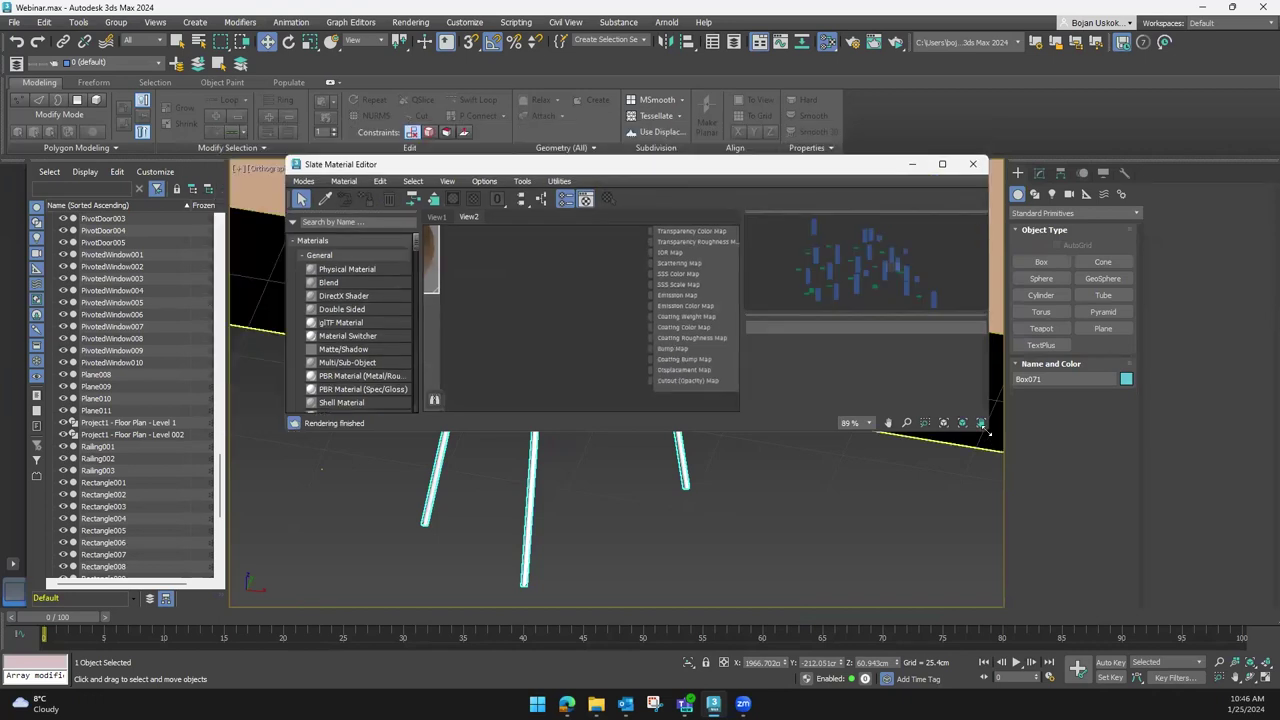
pyautogui.moveTo(987, 428); pyautogui.dragTo(1061, 587)
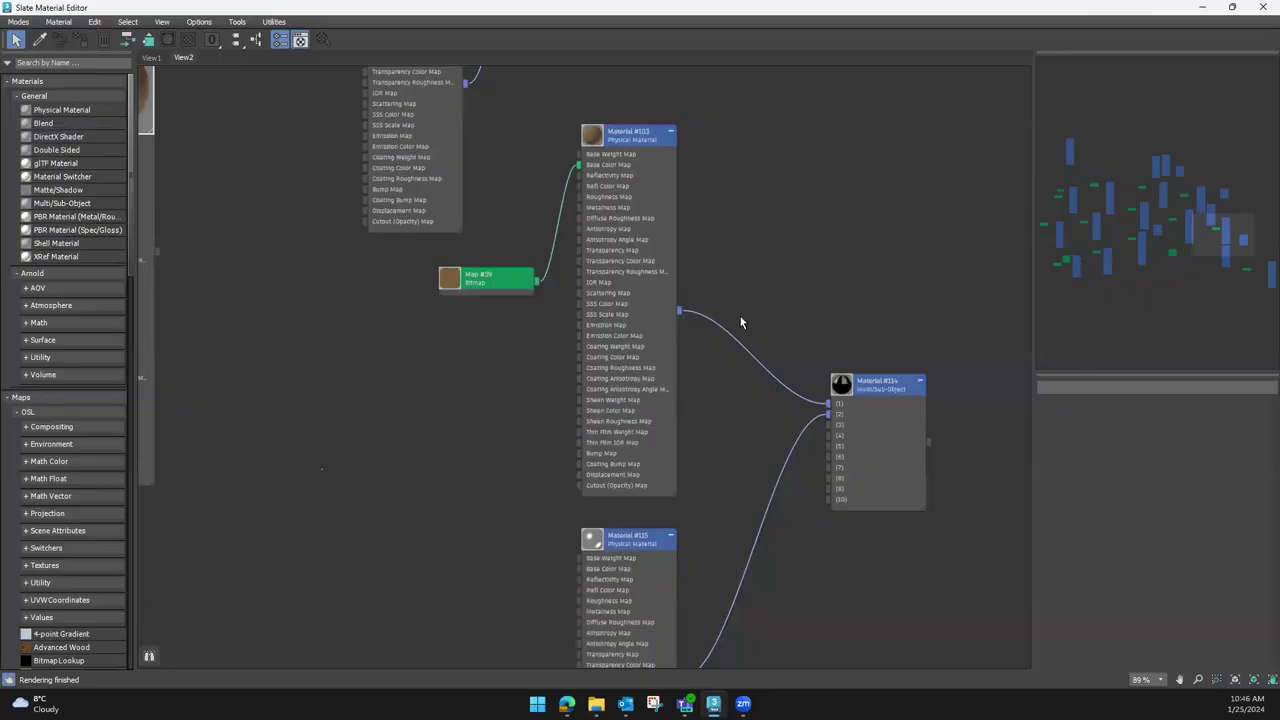
pyautogui.scroll(-2, 746, 328)
pyautogui.scroll(-3, 669, 277)
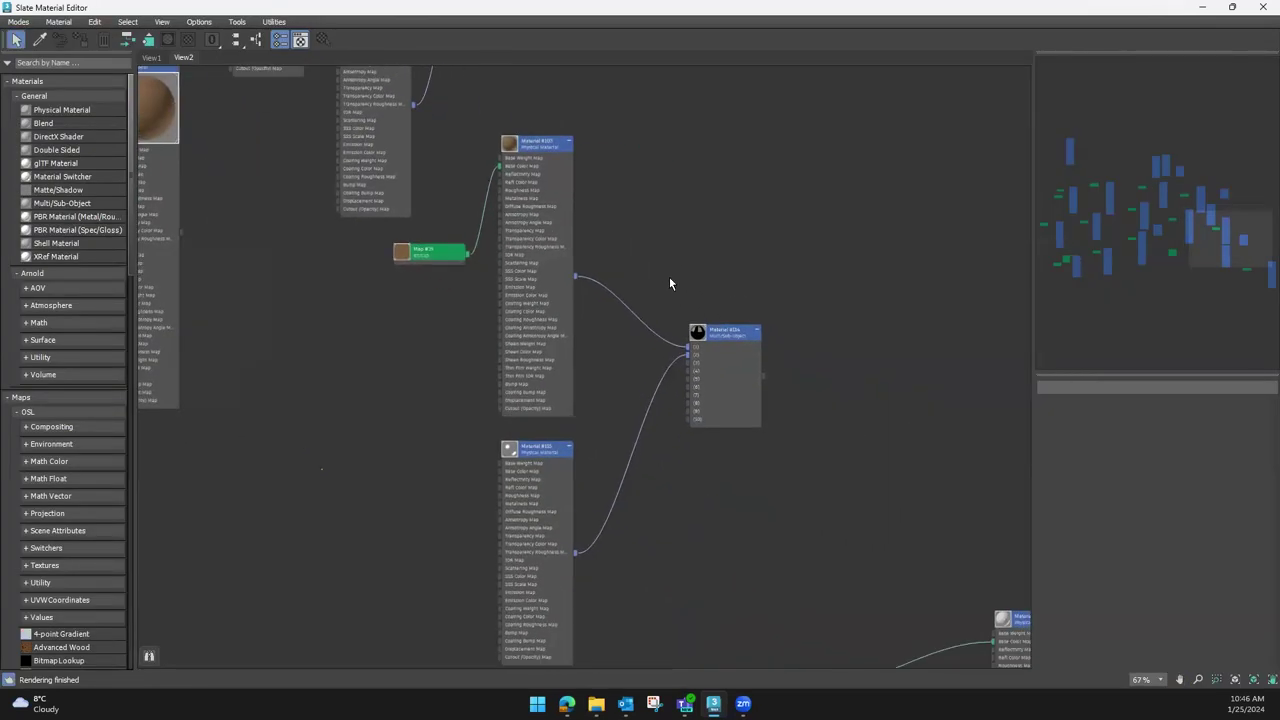
pyautogui.scroll(-3, 670, 255)
pyautogui.scroll(-1, 663, 340)
pyautogui.moveTo(663, 340)
pyautogui.mouseDown(button='middle')
pyautogui.moveTo(591, 194)
pyautogui.moveTo(594, 334)
pyautogui.mouseUp(button='middle')
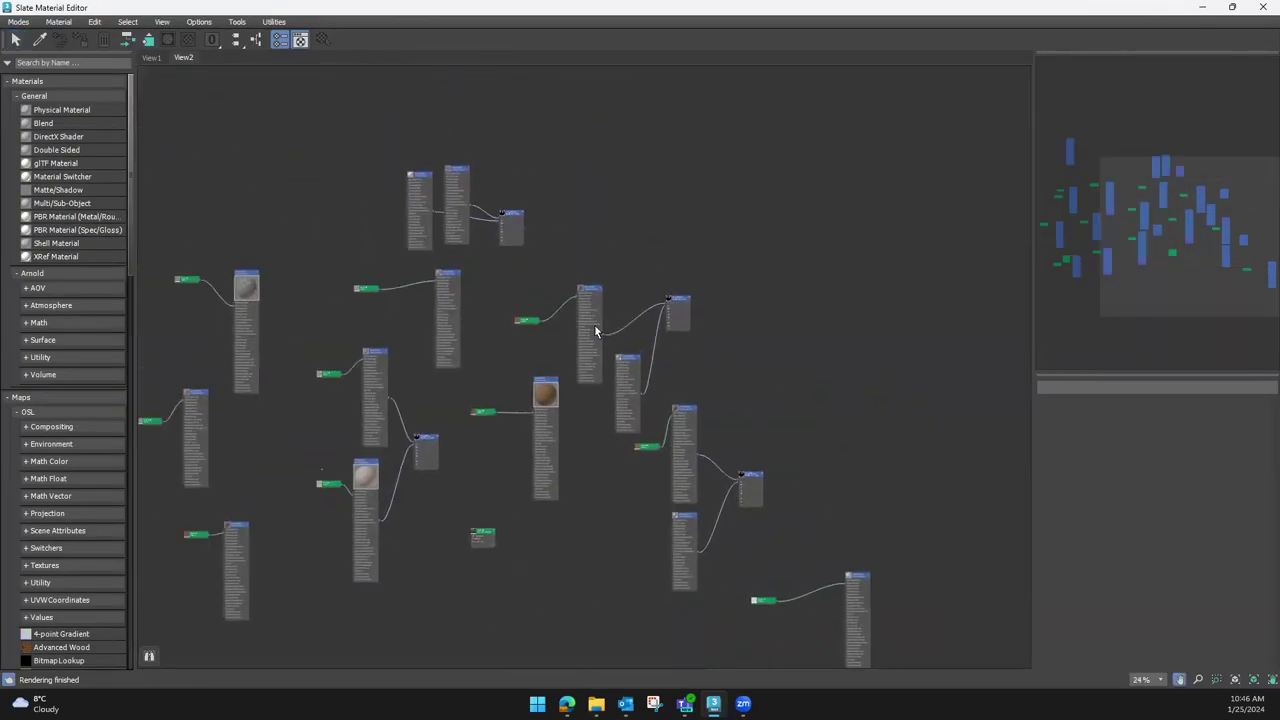
pyautogui.moveTo(459, 440)
pyautogui.mouseDown(button='middle')
pyautogui.moveTo(460, 400)
pyautogui.moveTo(589, 405)
pyautogui.mouseUp(button='middle')
pyautogui.moveTo(414, 443)
pyautogui.mouseDown(button='middle')
pyautogui.moveTo(536, 460)
pyautogui.moveTo(457, 441)
pyautogui.mouseUp(button='middle')
pyautogui.moveTo(874, 437); pyautogui.dragTo(685, 392, button='middle')
pyautogui.scroll(2, 685, 392)
pyautogui.scroll(2, 629, 277)
pyautogui.scroll(2, 628, 272)
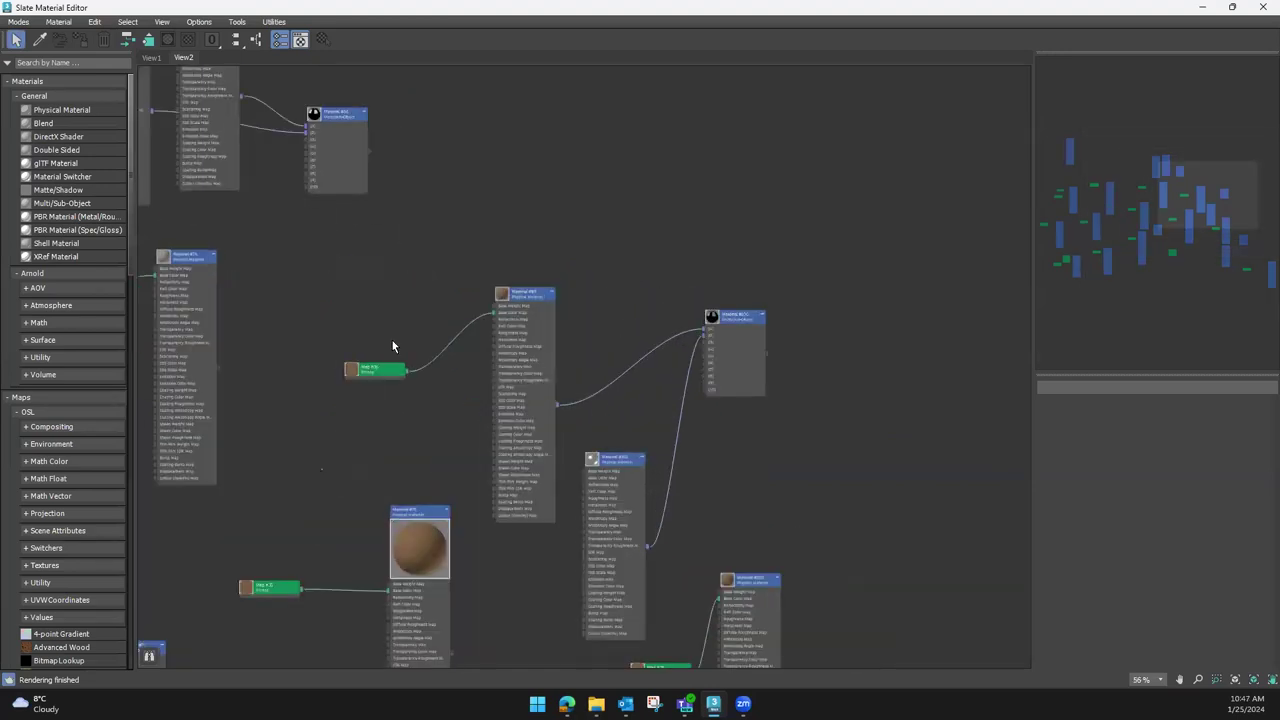
pyautogui.scroll(-2, 392, 340)
pyautogui.scroll(-1, 471, 480)
pyautogui.moveTo(384, 352)
pyautogui.mouseDown(button='middle')
pyautogui.moveTo(443, 404)
pyautogui.moveTo(477, 477)
pyautogui.moveTo(524, 412)
pyautogui.mouseUp(button='middle')
pyautogui.moveTo(407, 532); pyautogui.dragTo(403, 452, button='middle')
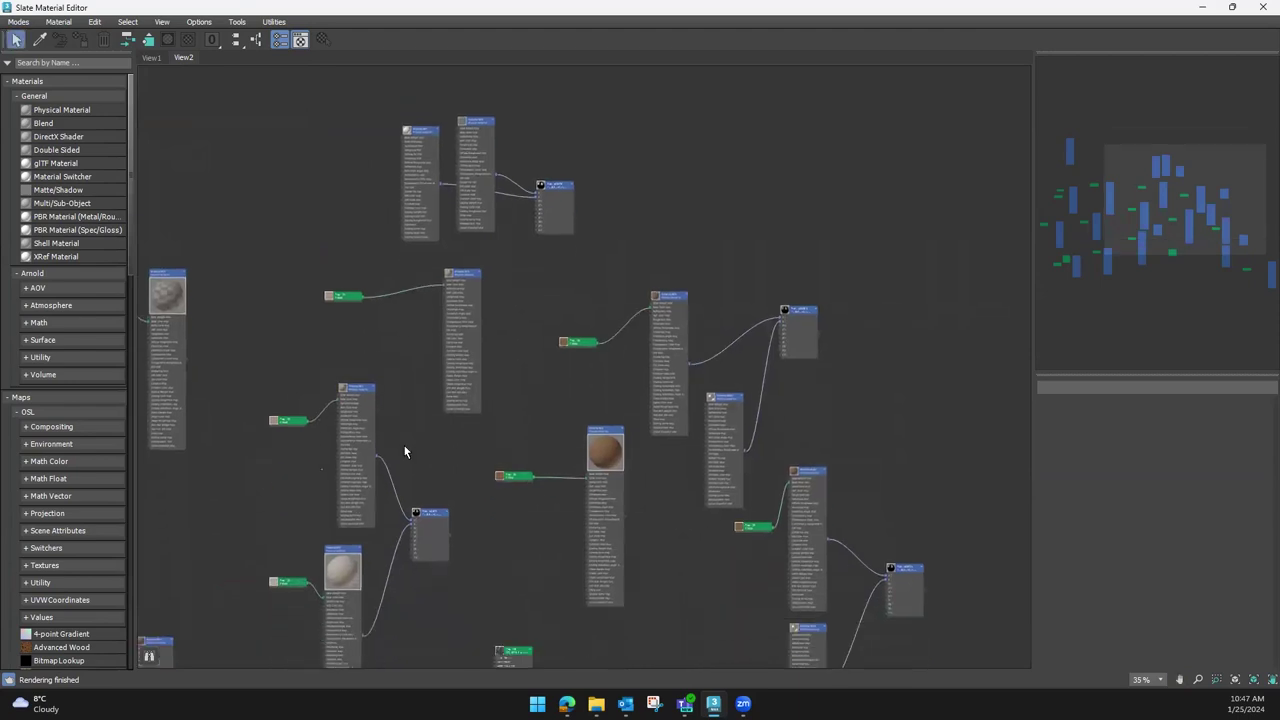
pyautogui.moveTo(414, 524); pyautogui.dragTo(472, 456, button='middle')
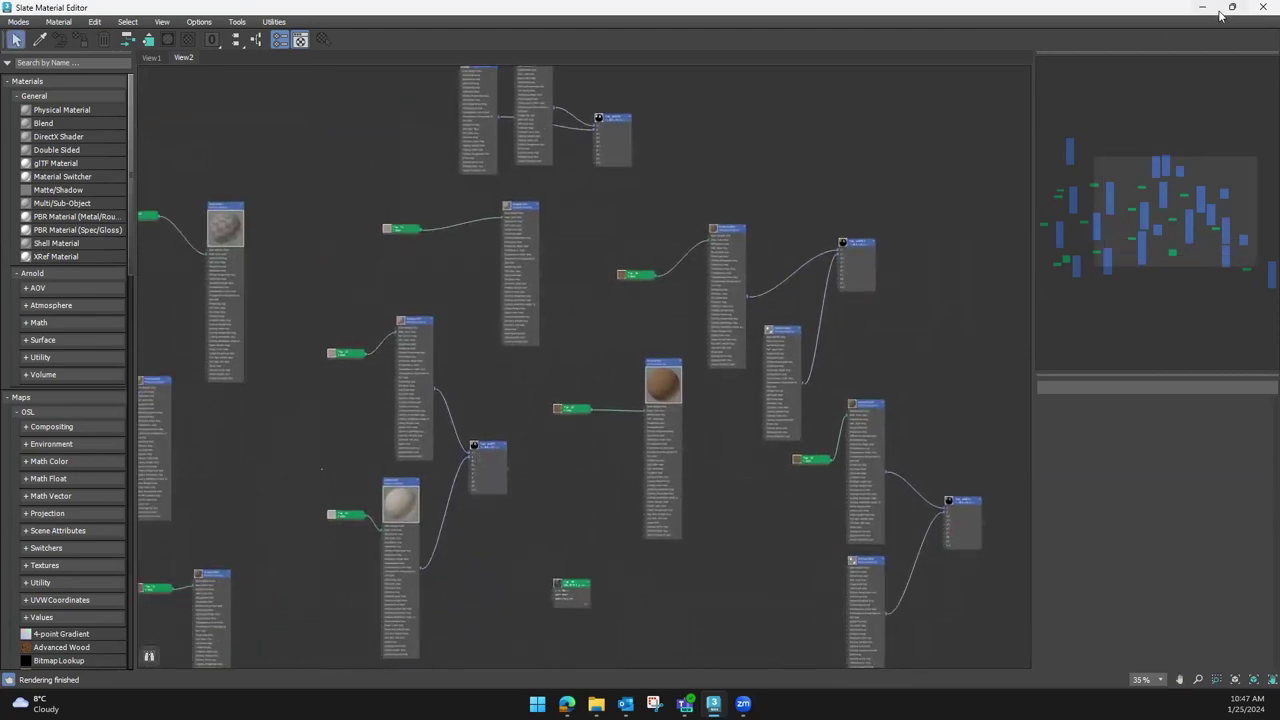
pyautogui.scroll(3, 853, 262)
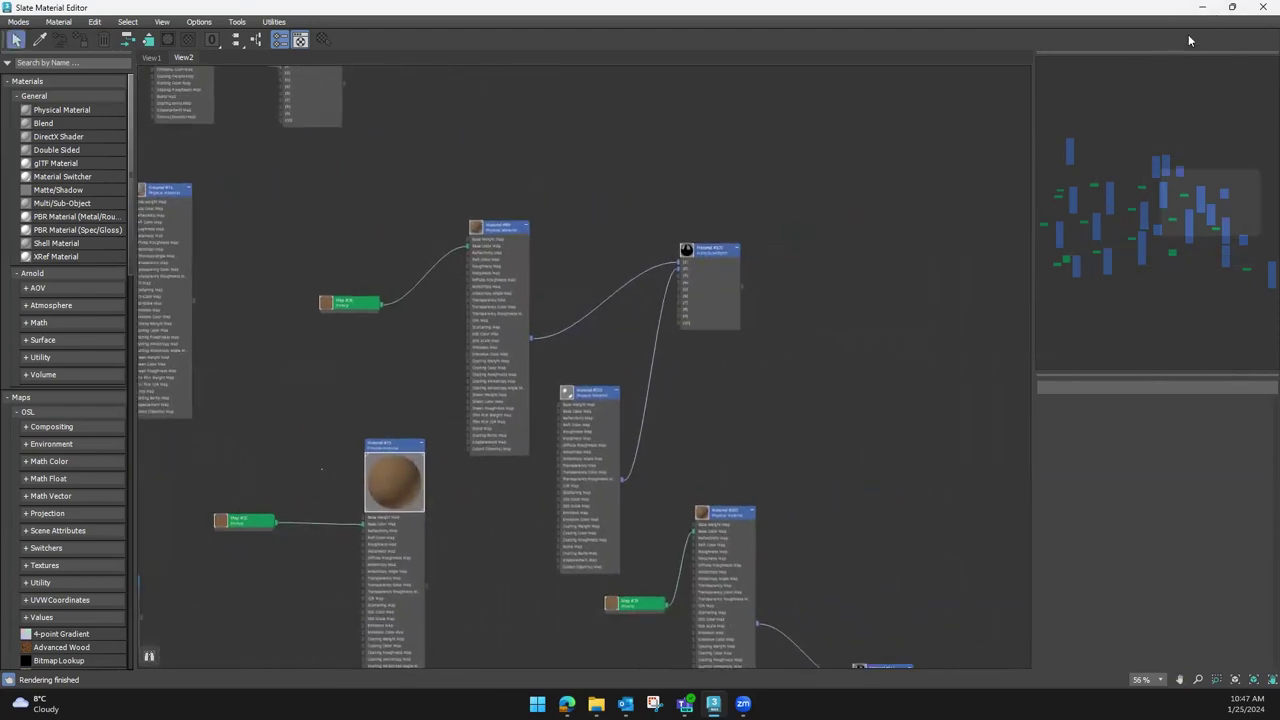
# Restore the editor from full screen, close its Navigator and Parameter panels, and show the chair
pyautogui.press('super+Down')
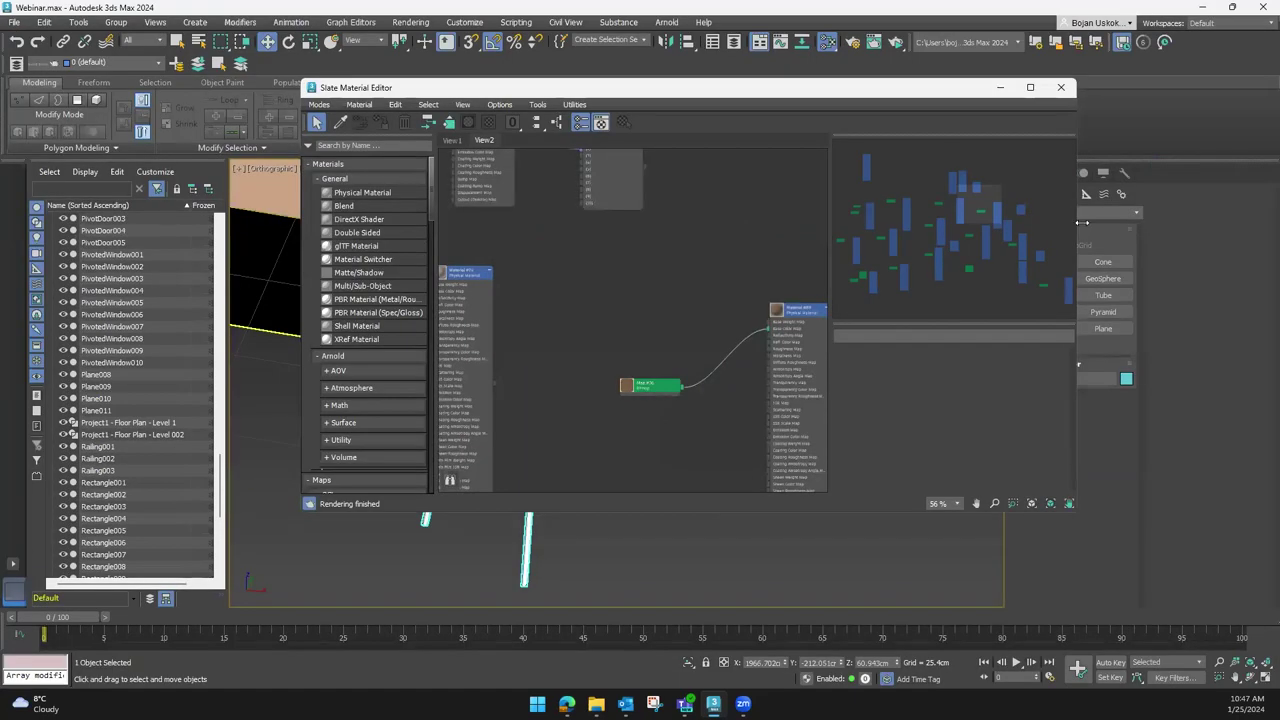
pyautogui.moveTo(883, 273); pyautogui.dragTo(880, 273)
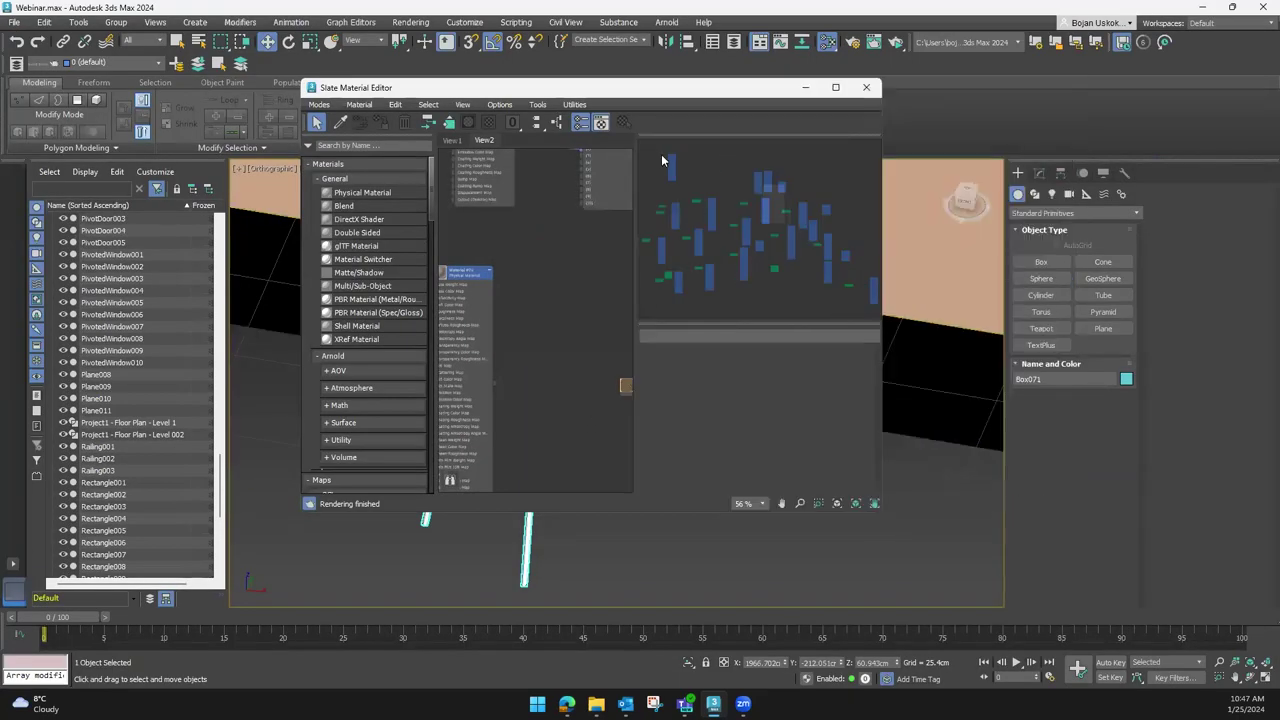
pyautogui.moveTo(644, 133); pyautogui.dragTo(706, 218)
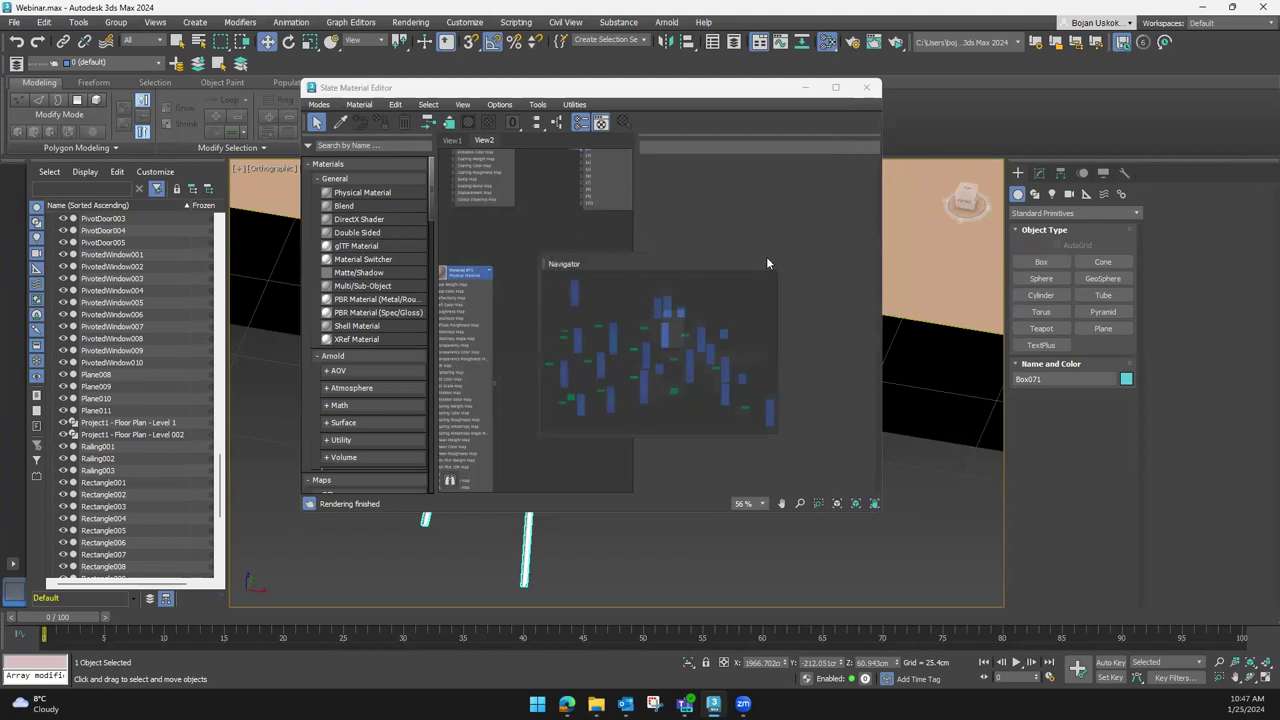
pyautogui.moveTo(669, 140); pyautogui.dragTo(609, 258)
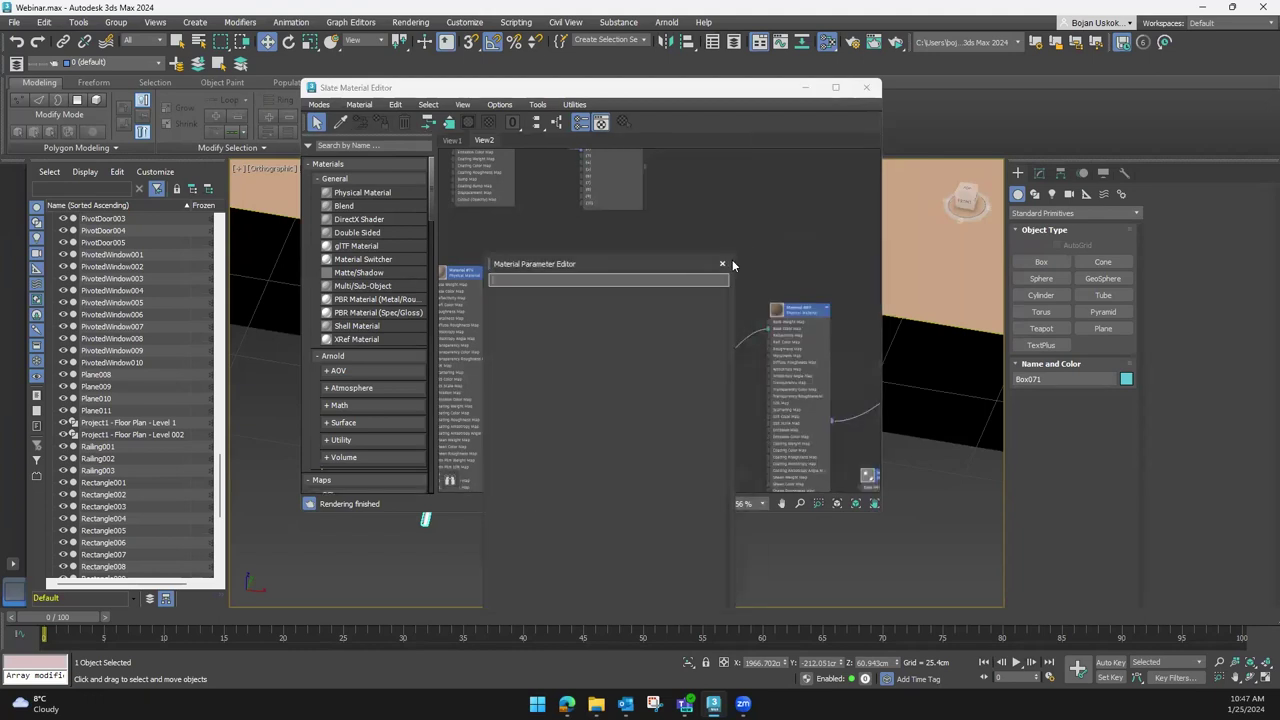
pyautogui.click(733, 266)
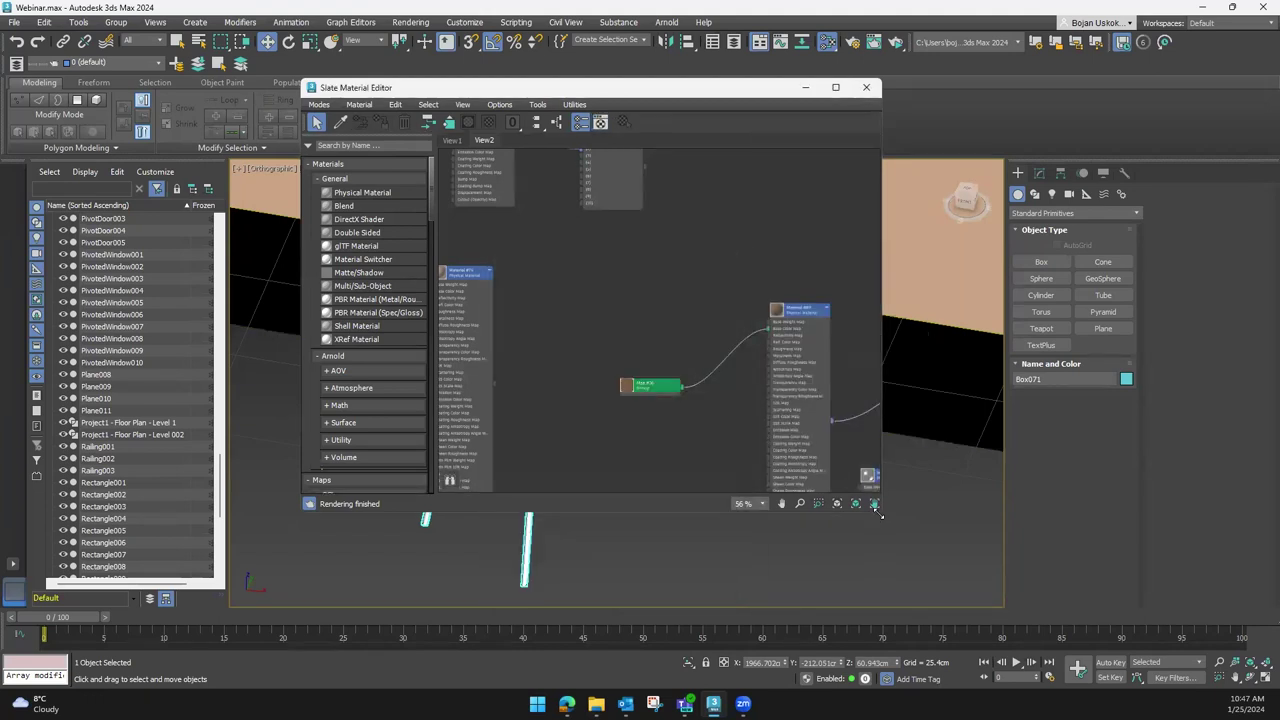
pyautogui.moveTo(876, 507); pyautogui.dragTo(869, 611)
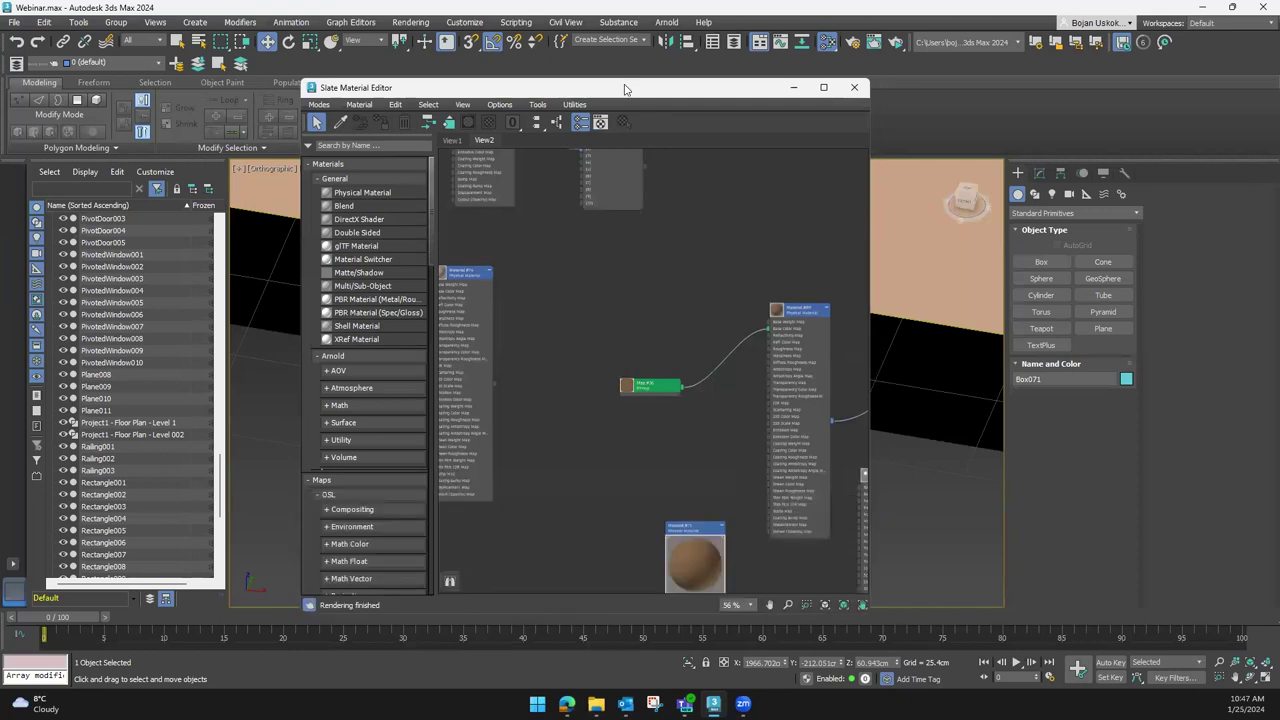
pyautogui.moveTo(624, 89); pyautogui.dragTo(446, 66)
pyautogui.moveTo(908, 354)
pyautogui.mouseDown(button='middle')
pyautogui.moveTo(910, 418)
pyautogui.moveTo(891, 429)
pyautogui.mouseUp(button='middle')
# Find Material #100 in the node view and review its sub-material list
pyautogui.moveTo(609, 242)
pyautogui.mouseDown()
pyautogui.moveTo(576, 260)
pyautogui.moveTo(469, 237)
pyautogui.mouseUp()
pyautogui.doubleClick(626, 275)
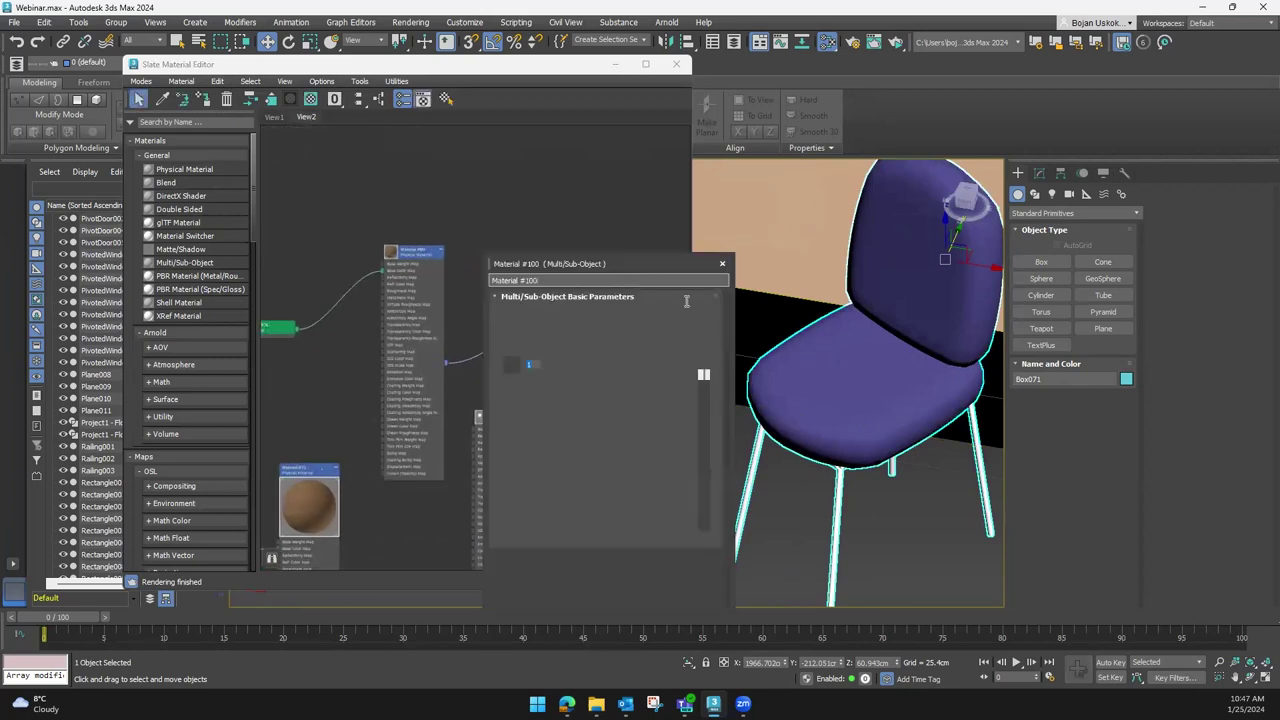
pyautogui.click(724, 264)
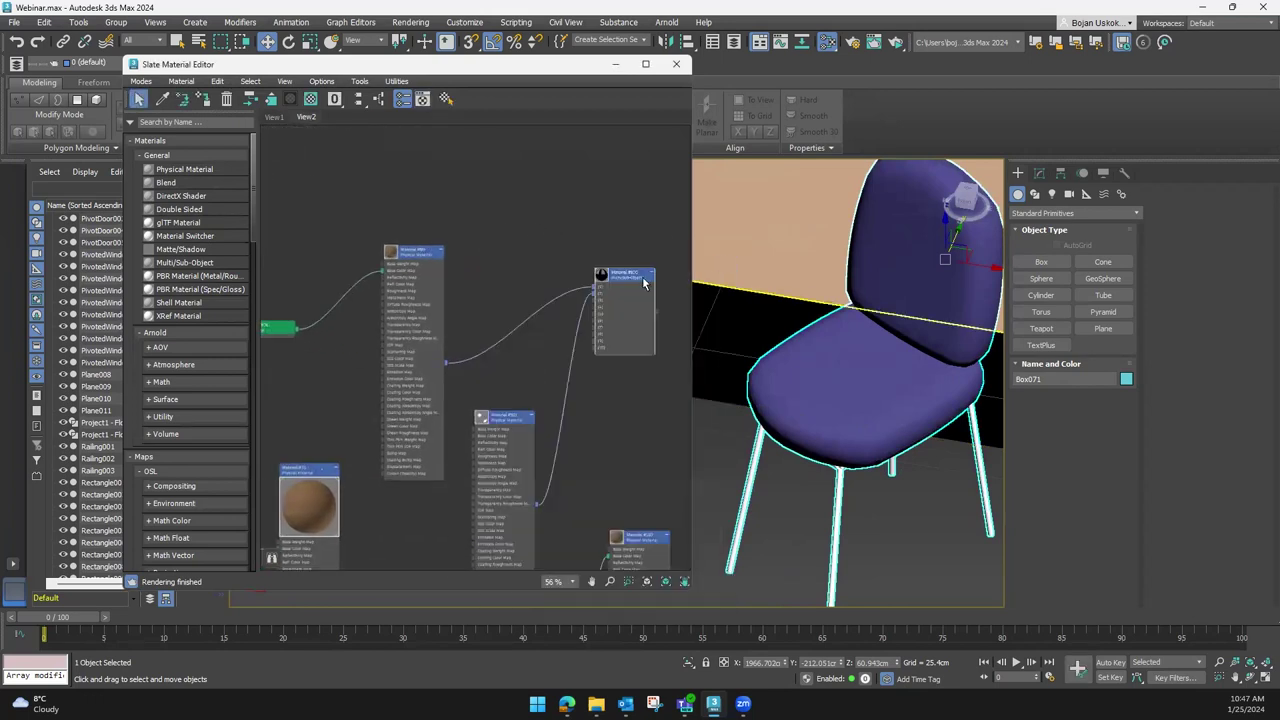
pyautogui.doubleClick(617, 274)
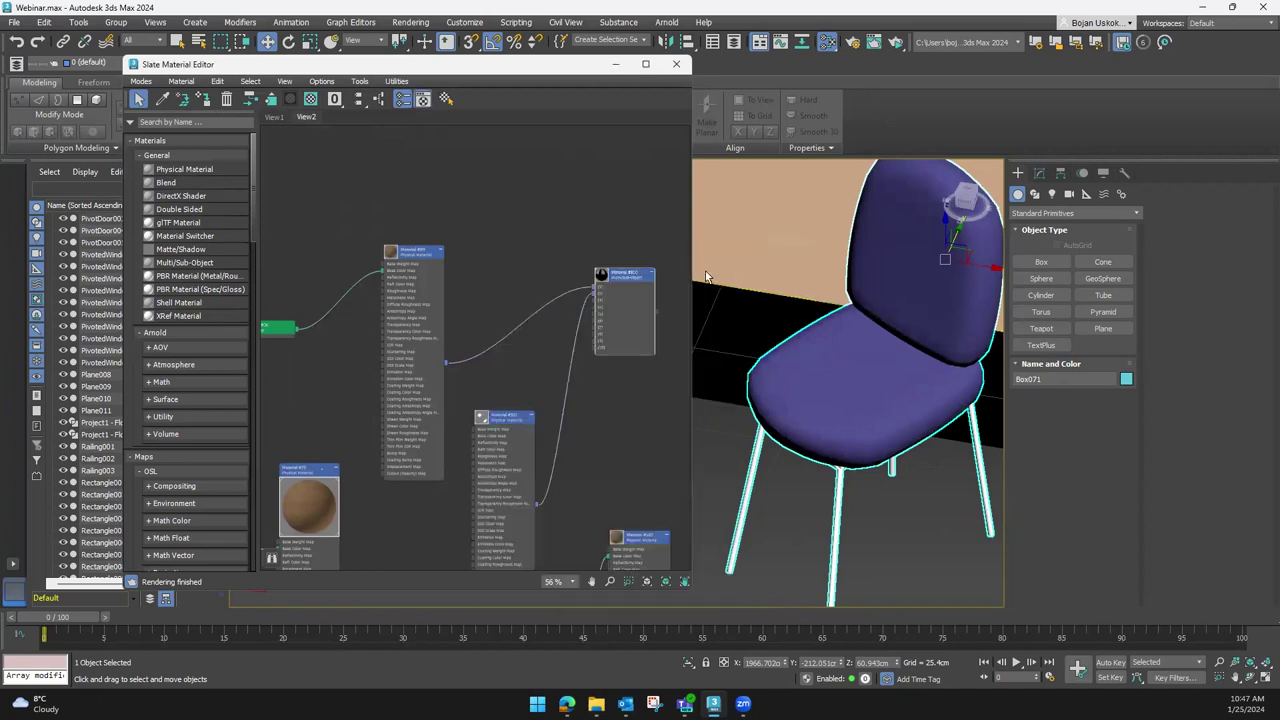
pyautogui.click(724, 263)
pyautogui.moveTo(618, 297); pyautogui.dragTo(462, 290)
pyautogui.doubleClick(462, 290)
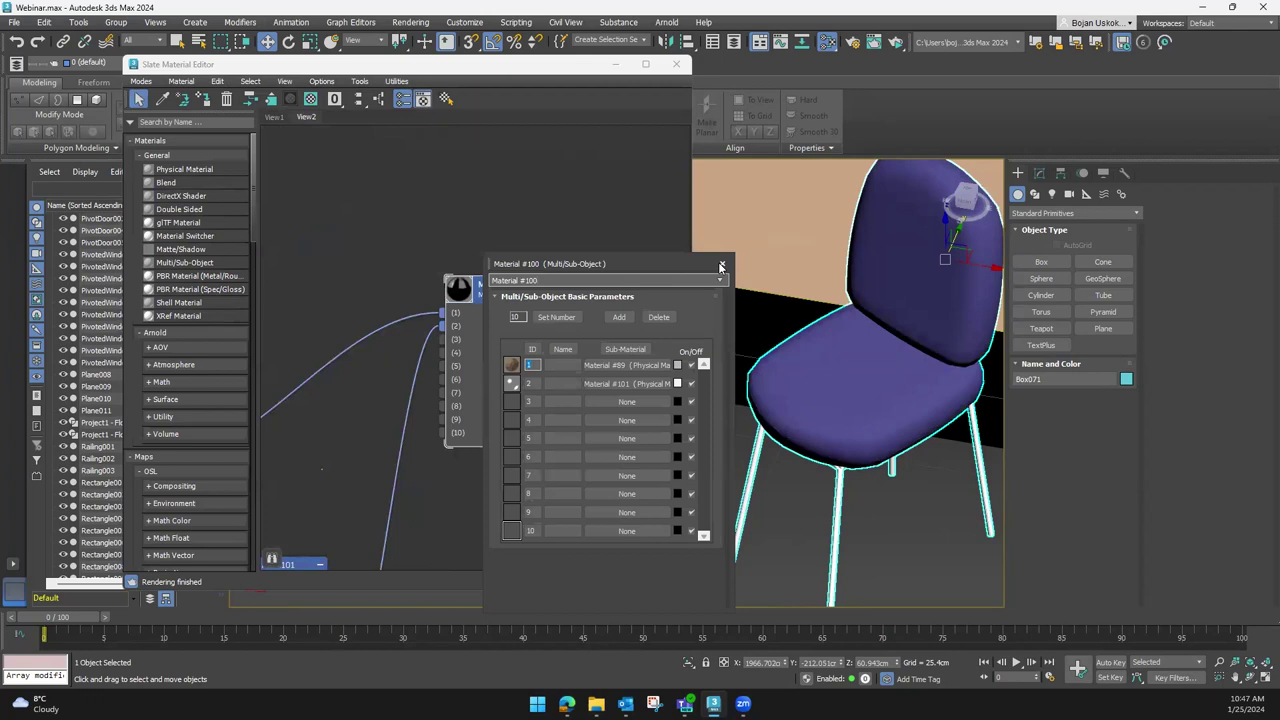
pyautogui.click(721, 265)
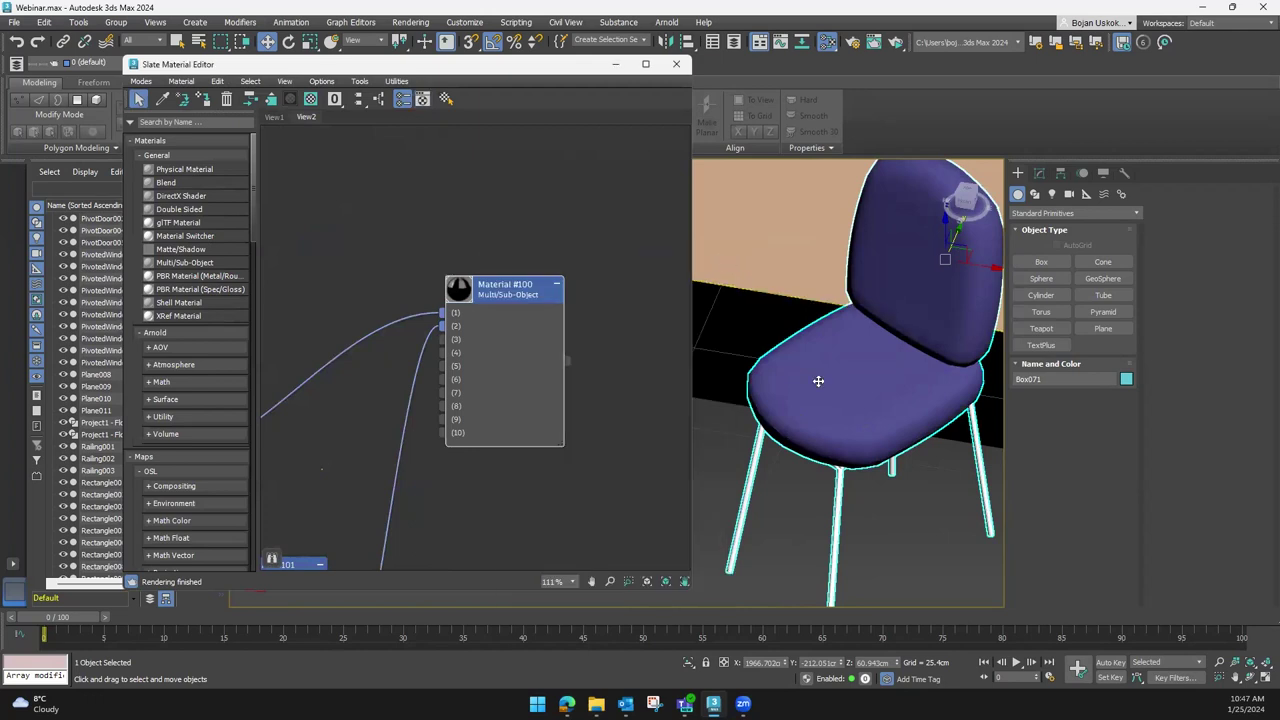
# Assign Material #100 to the chair, turning it from purple to white cushions on wood legs
pyautogui.click(206, 103)
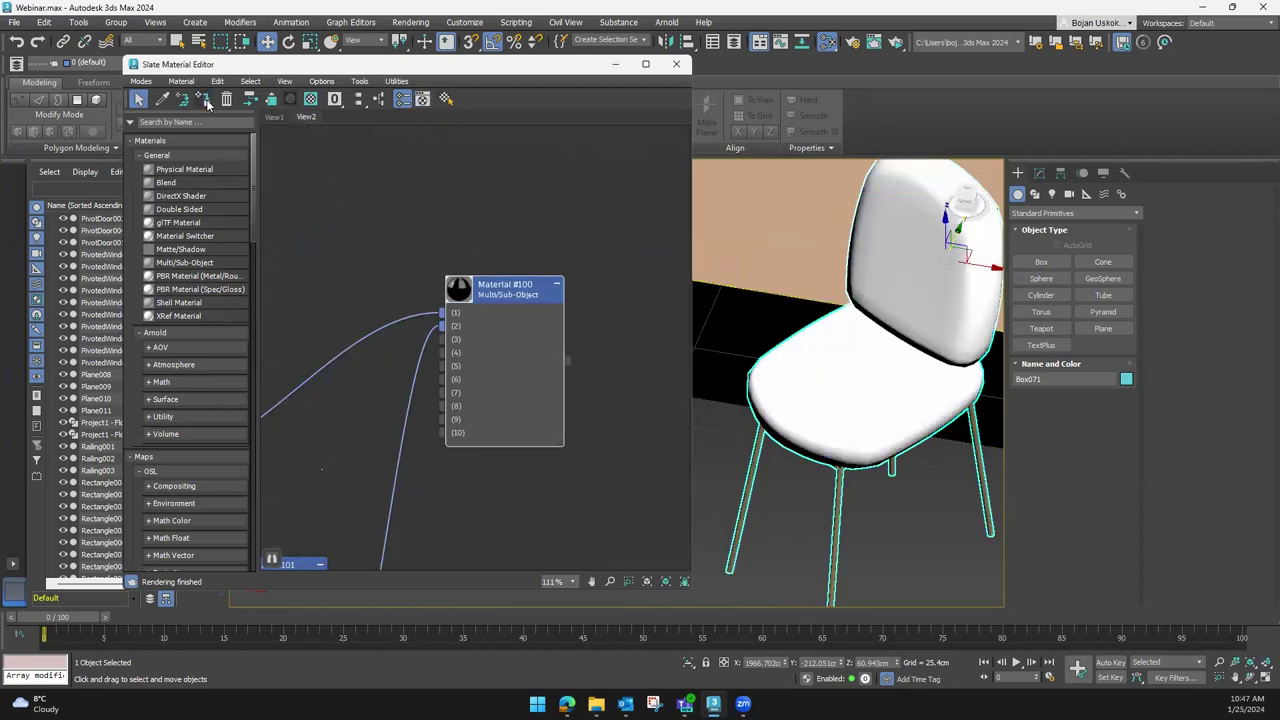
pyautogui.click(797, 490)
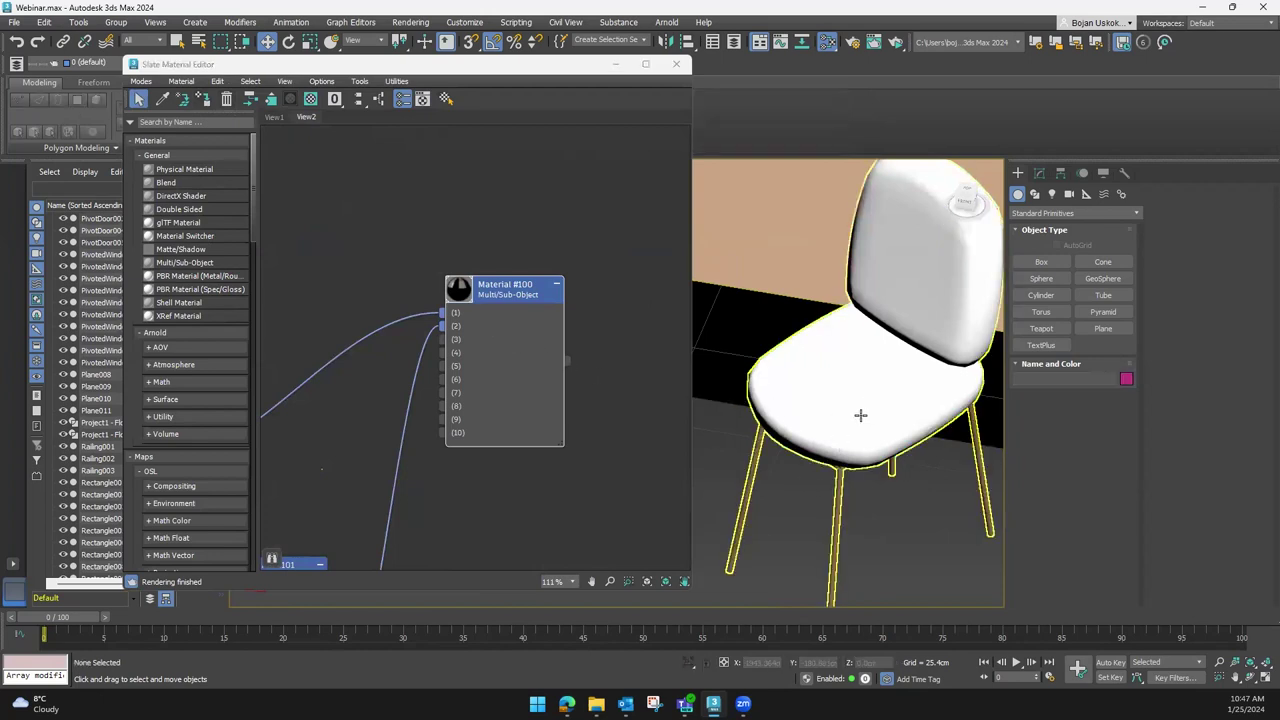
pyautogui.keyDown('alt'); pyautogui.moveTo(860, 415); pyautogui.dragTo(831, 480, button='middle'); pyautogui.keyUp('alt')
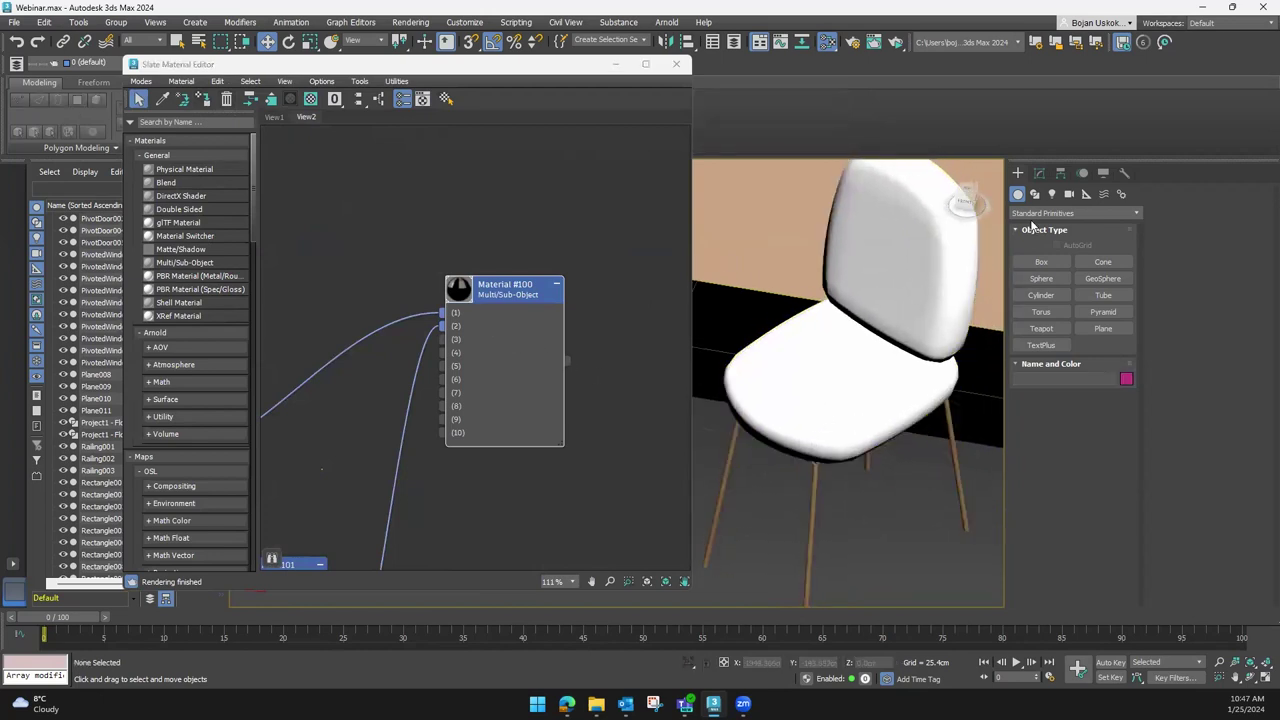
pyautogui.click(1039, 173)
# Select the chair, frame it from a low front view, and enter Polygon sub-object mode
pyautogui.click(905, 321)
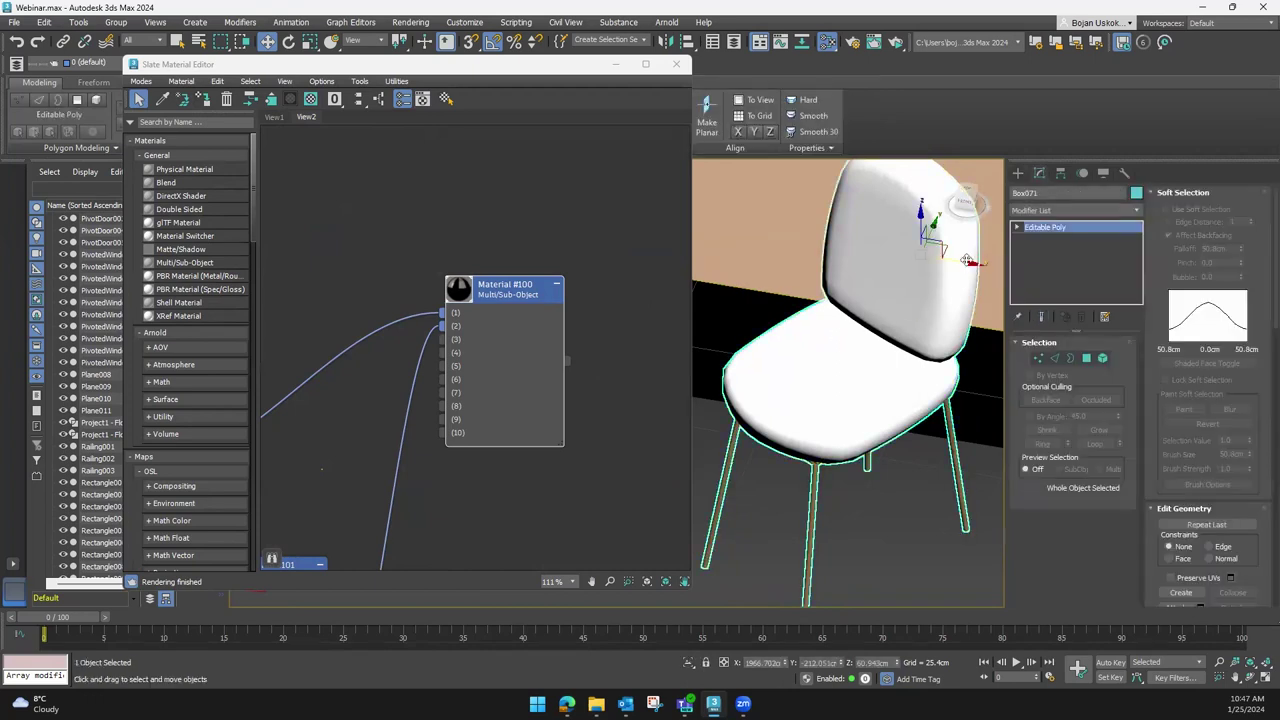
pyautogui.moveTo(815, 390); pyautogui.dragTo(815, 333, button='middle')
pyautogui.keyDown('alt'); pyautogui.moveTo(831, 399); pyautogui.dragTo(859, 369, button='middle'); pyautogui.keyUp('alt')
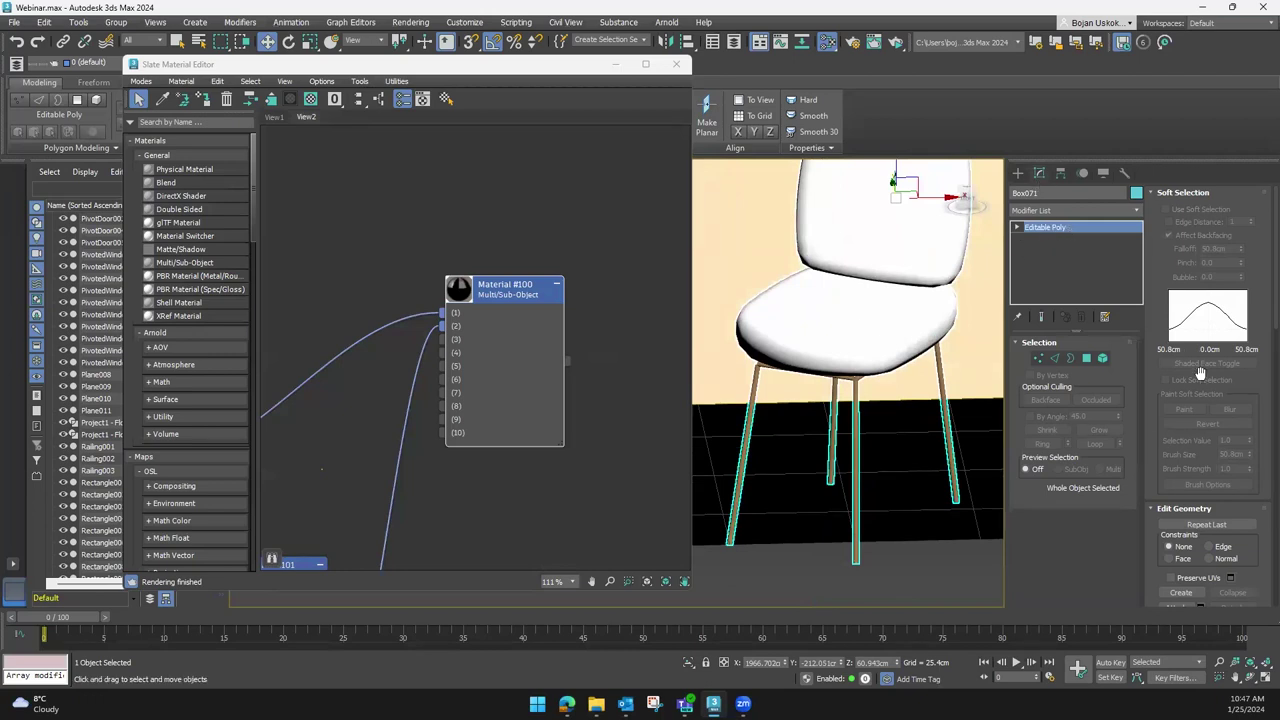
pyautogui.scroll(-5, 1204, 370)
pyautogui.scroll(-5, 1204, 370)
pyautogui.scroll(-3, 1204, 370)
pyautogui.scroll(-3, 1204, 370)
pyautogui.scroll(-3, 1204, 370)
pyautogui.scroll(-3, 1204, 370)
pyautogui.scroll(2, 1205, 370)
pyautogui.scroll(2, 1205, 370)
pyautogui.scroll(2, 1205, 370)
pyautogui.scroll(2, 1205, 370)
pyautogui.scroll(2, 1205, 370)
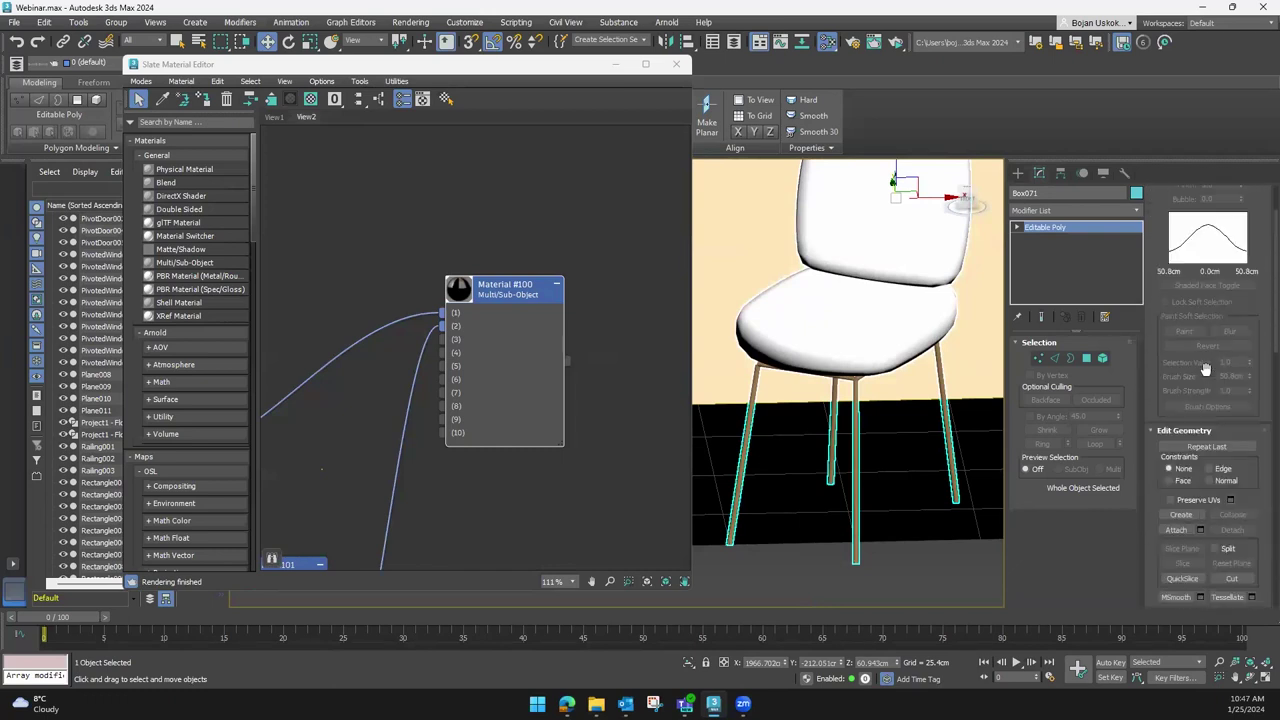
pyautogui.scroll(1, 1190, 368)
pyautogui.click(1087, 358)
# Pick seat and leg polygons to confirm the seat uses material ID 2 and legs ID 1
pyautogui.scroll(-3, 1200, 410)
pyautogui.scroll(-3, 1200, 415)
pyautogui.scroll(-3, 1200, 425)
pyautogui.scroll(-3, 1200, 425)
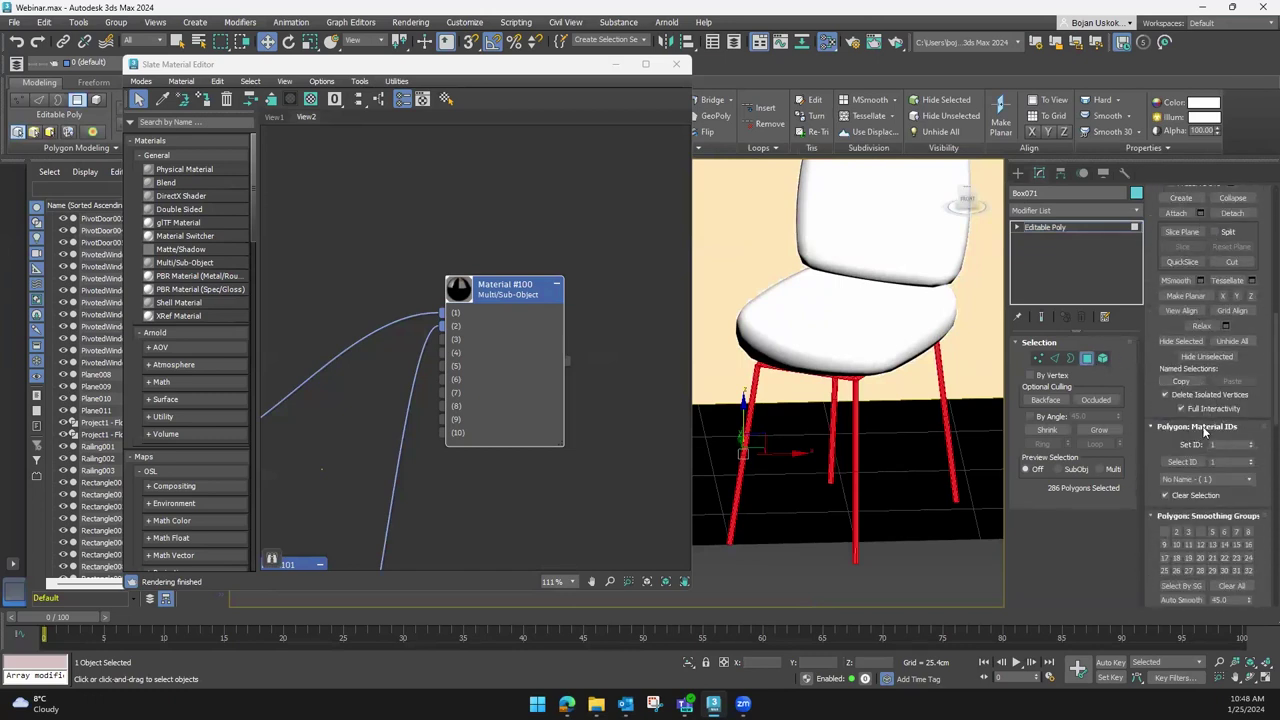
pyautogui.click(834, 329)
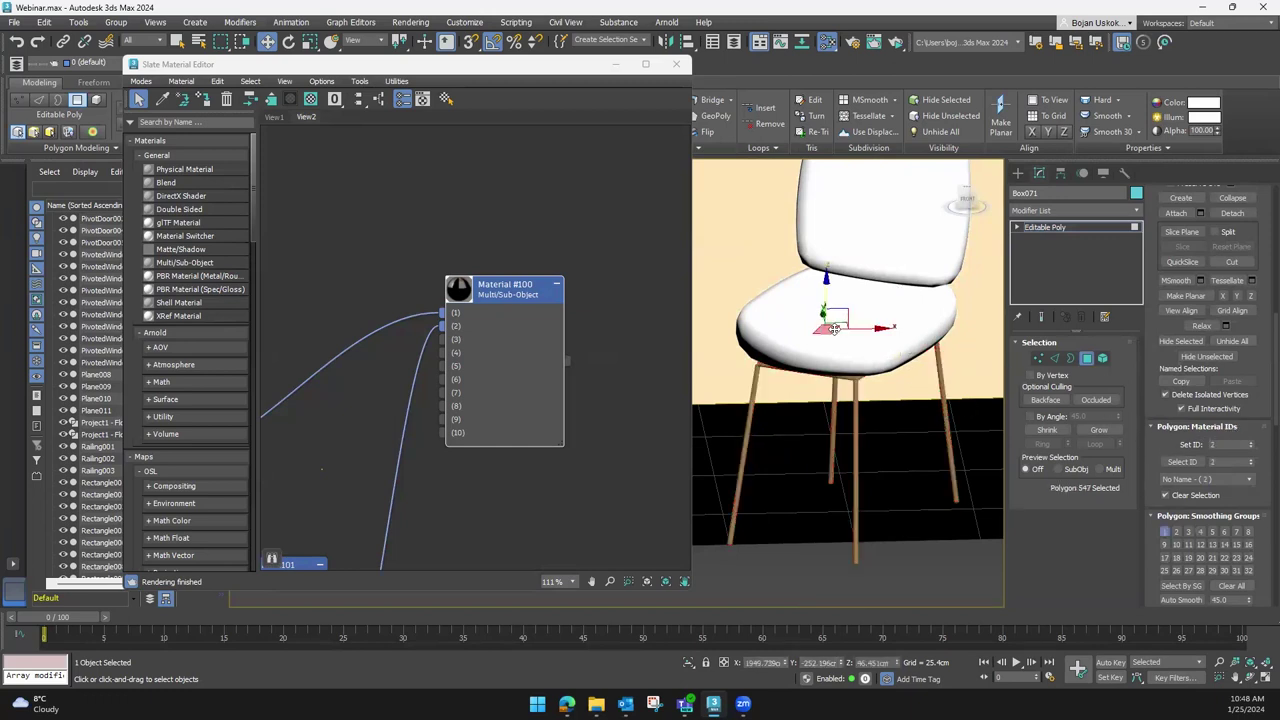
pyautogui.scroll(4, 858, 333)
pyautogui.scroll(-1, 886, 300)
pyautogui.scroll(-2, 886, 334)
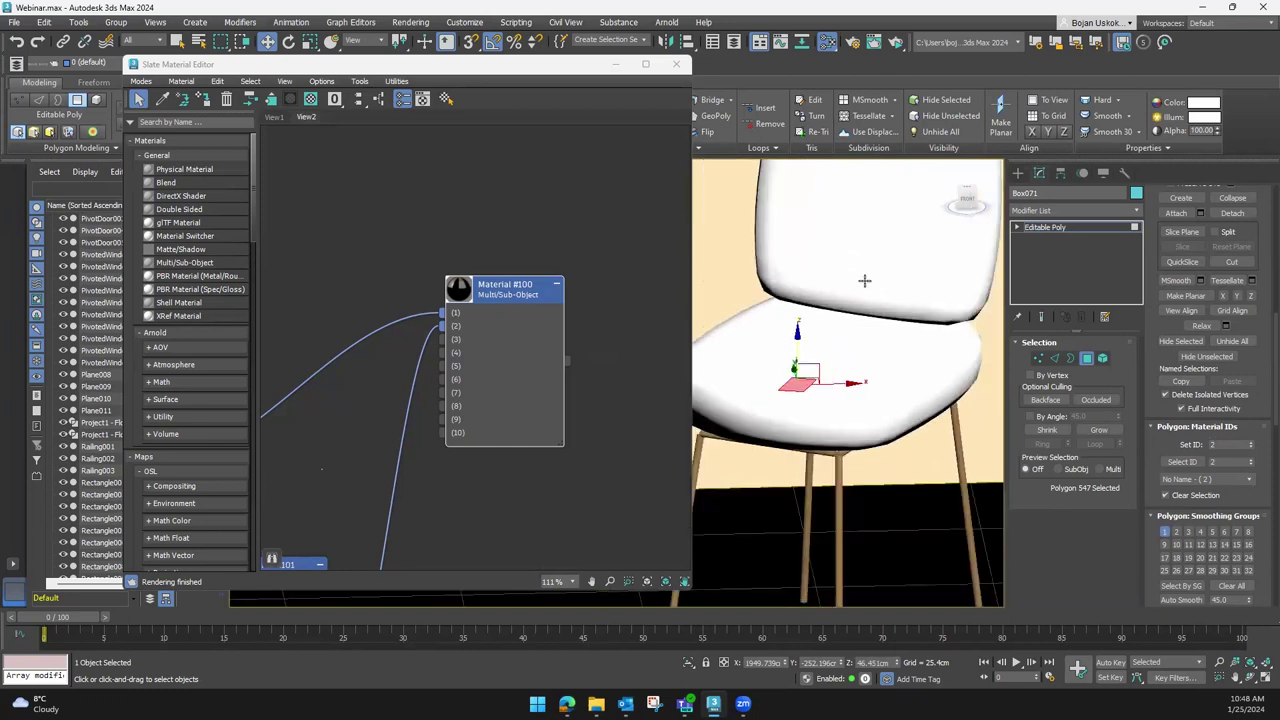
pyautogui.click(879, 360)
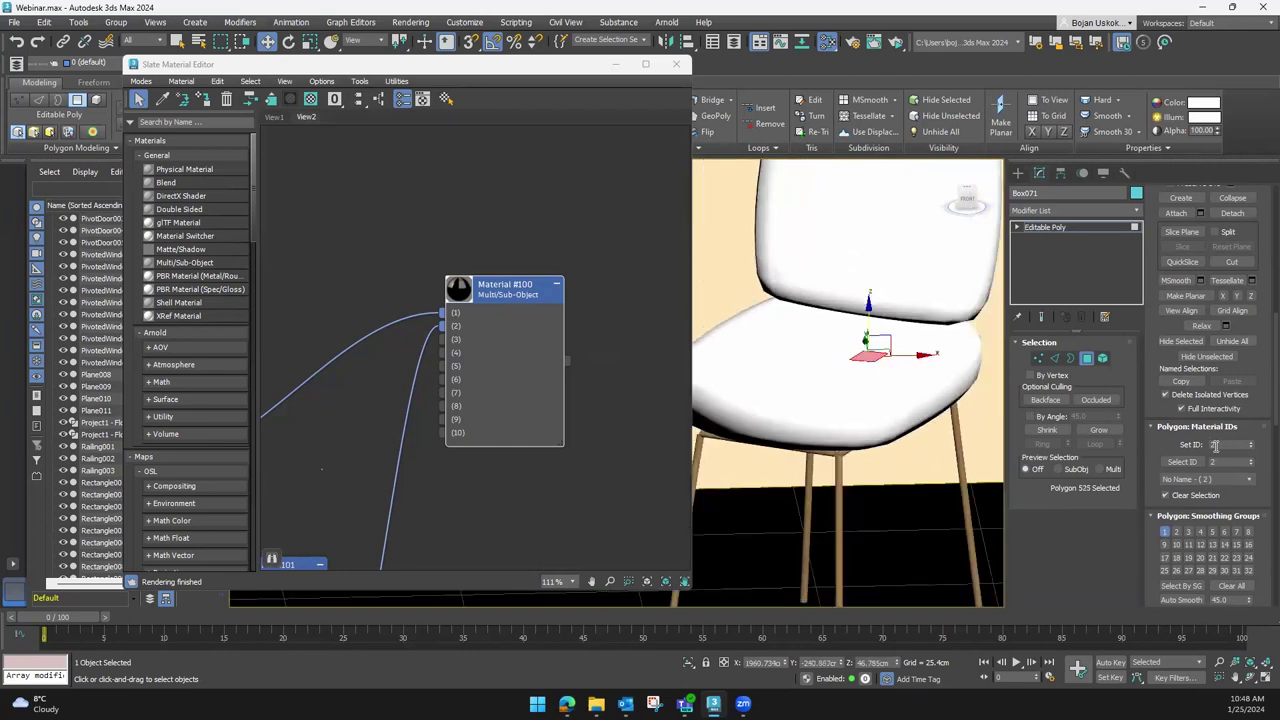
pyautogui.moveTo(775, 398)
pyautogui.keyDown('alt'); pyautogui.mouseDown(button='middle')
pyautogui.moveTo(789, 343)
pyautogui.moveTo(851, 459)
pyautogui.mouseUp(button='middle'); pyautogui.keyUp('alt')
pyautogui.click(855, 454)
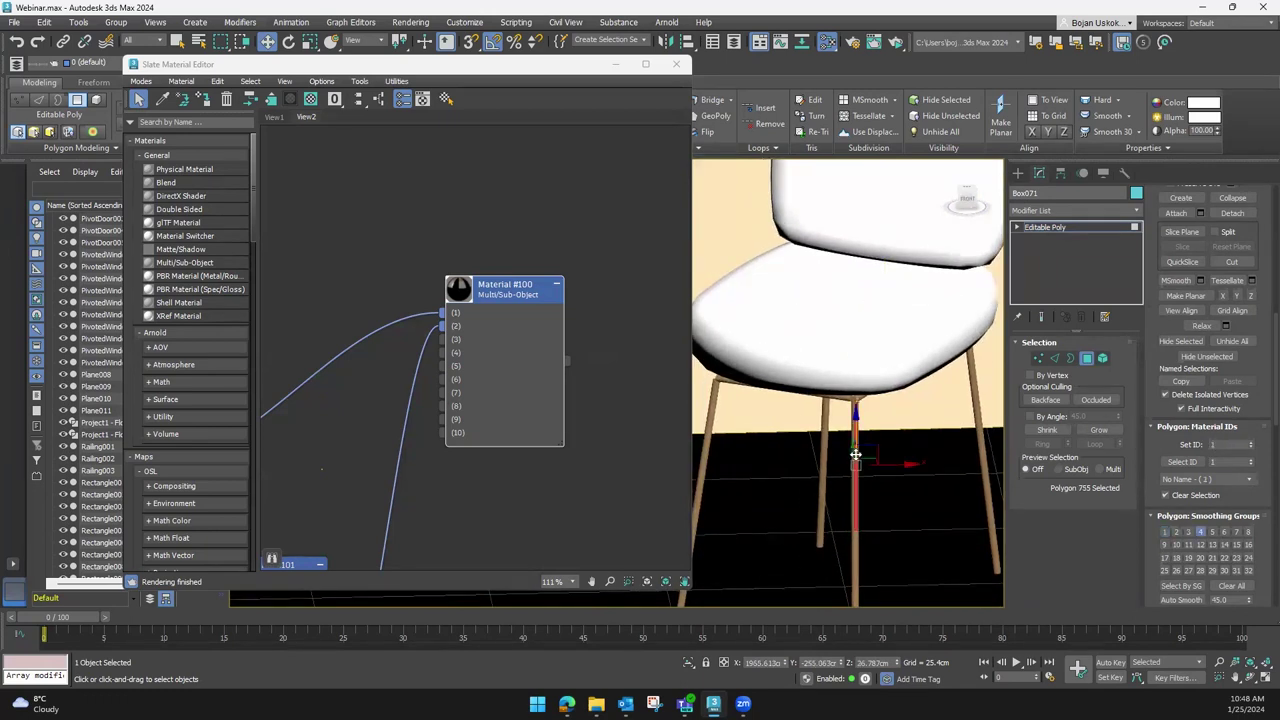
pyautogui.keyDown('alt'); pyautogui.moveTo(860, 519); pyautogui.dragTo(857, 443, button='middle'); pyautogui.keyUp('alt')
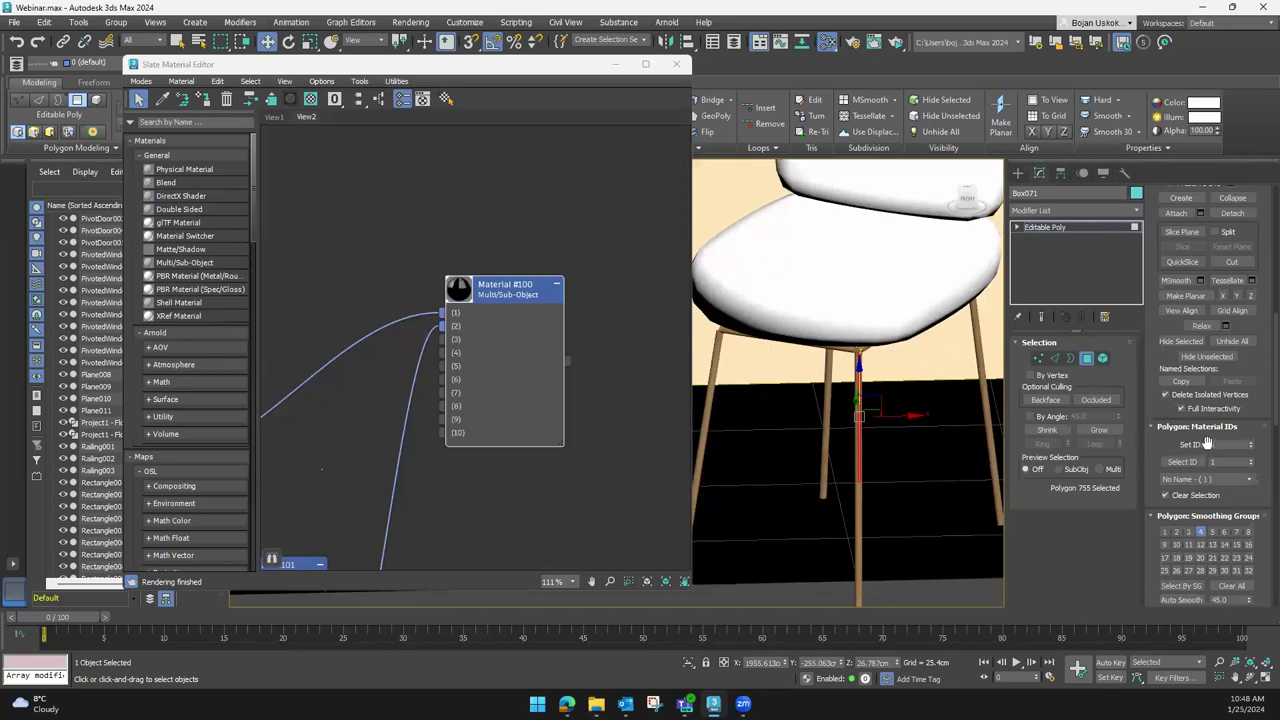
# Disconnect slot 1 of Material #100 and wire Material #99 into slot 2, swapping its sub-materials
pyautogui.moveTo(528, 451); pyautogui.dragTo(591, 380, button='middle')
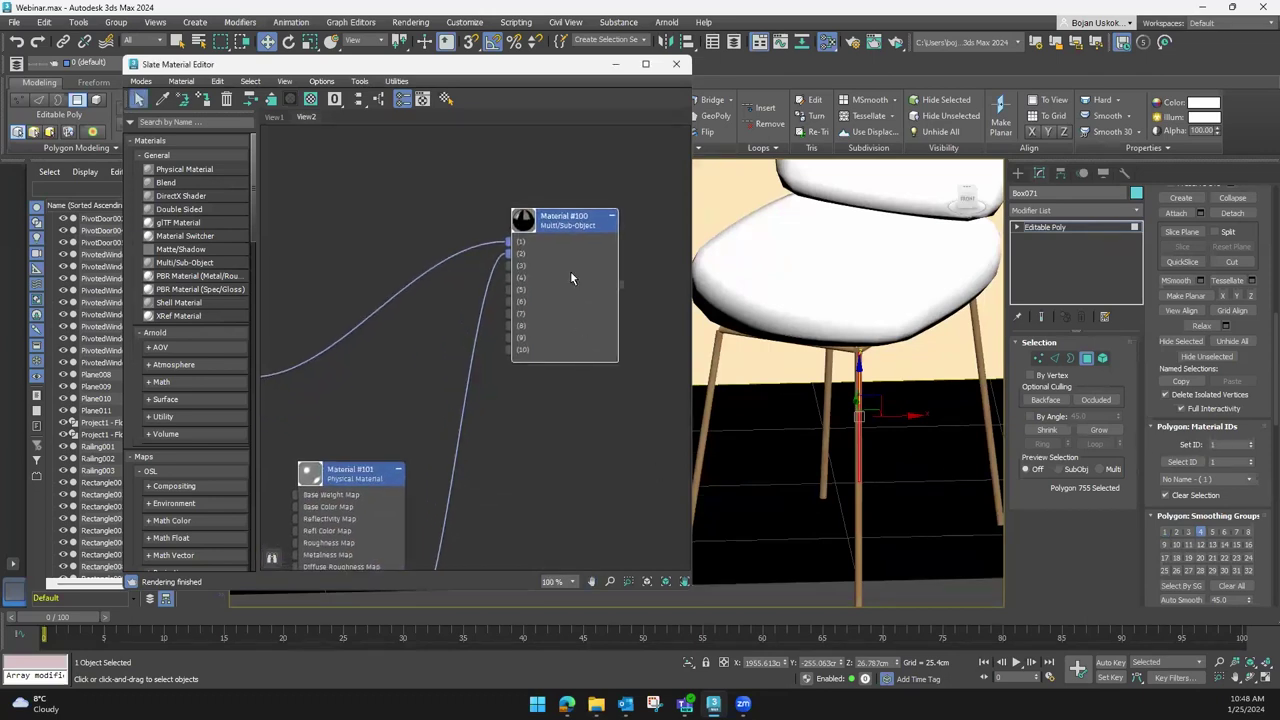
pyautogui.scroll(-3, 568, 229)
pyautogui.scroll(2, 532, 316)
pyautogui.scroll(2, 545, 310)
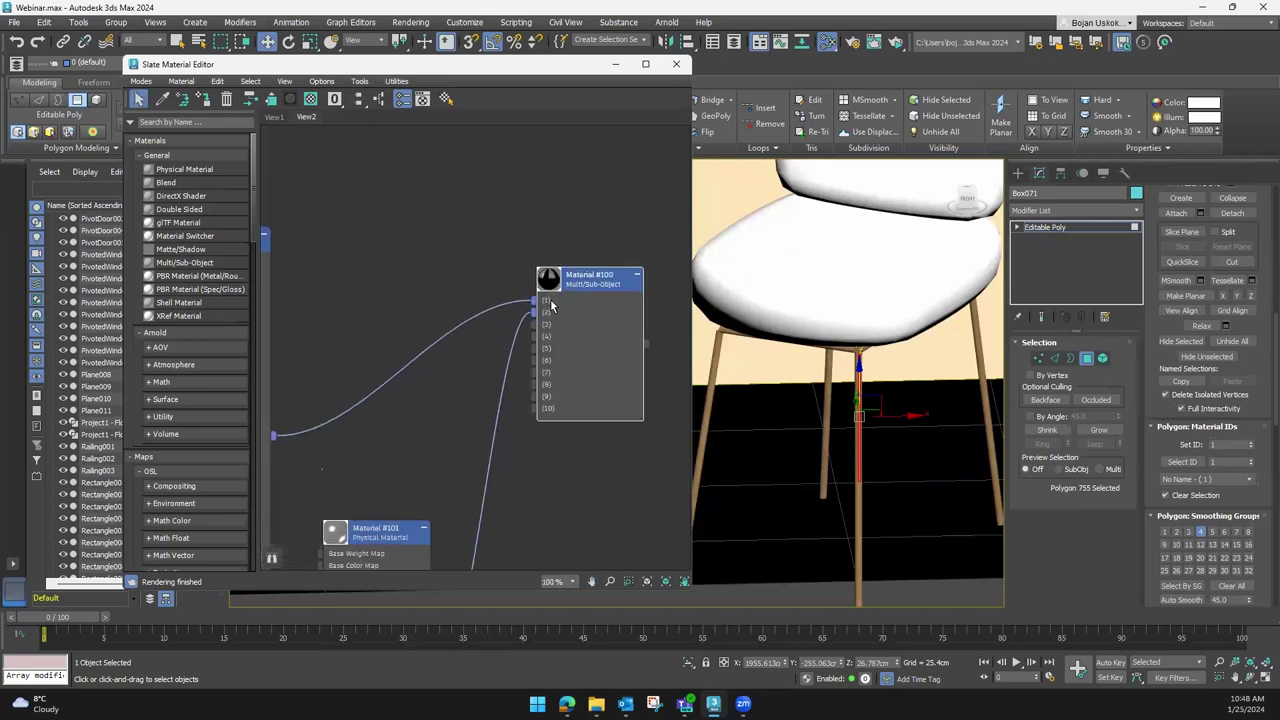
pyautogui.scroll(2, 545, 308)
pyautogui.scroll(2, 544, 306)
pyautogui.scroll(-3, 516, 312)
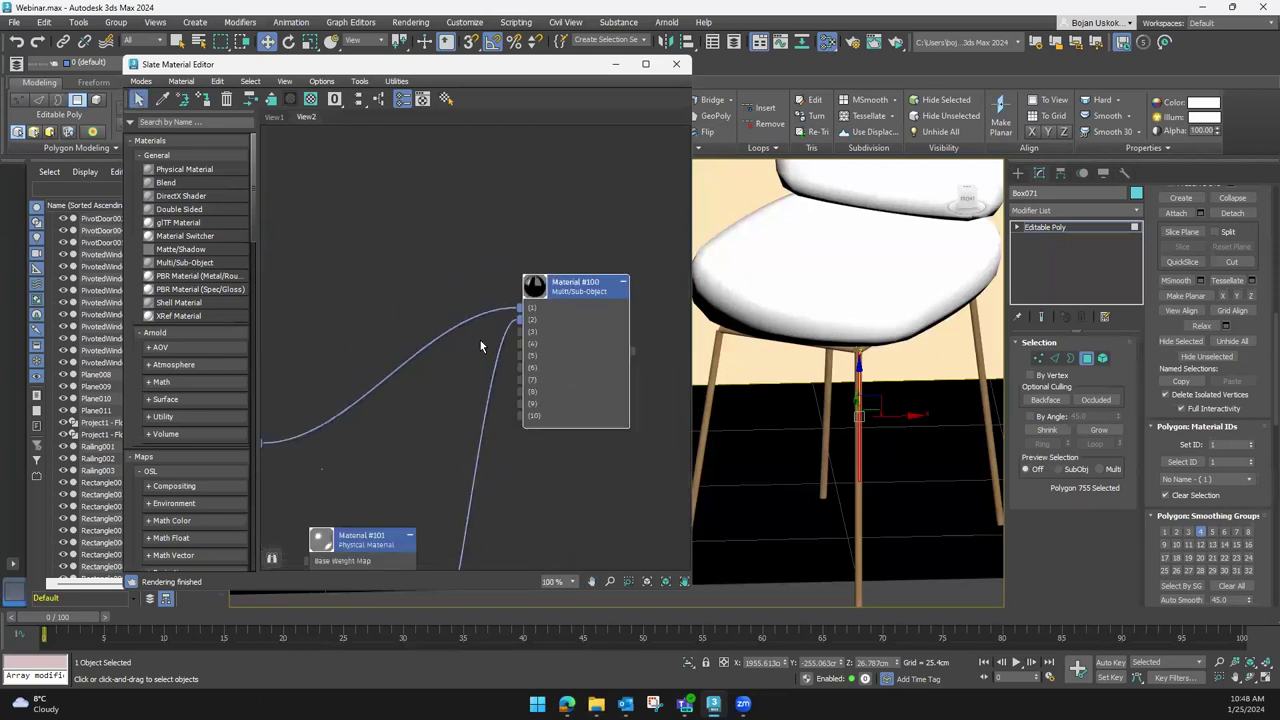
pyautogui.moveTo(480, 340); pyautogui.dragTo(590, 284, button='middle')
pyautogui.moveTo(468, 466)
pyautogui.mouseDown(button='middle')
pyautogui.moveTo(494, 328)
pyautogui.moveTo(454, 421)
pyautogui.mouseUp(button='middle')
pyautogui.scroll(3, 517, 319)
pyautogui.moveTo(517, 319)
pyautogui.mouseDown()
pyautogui.moveTo(496, 371)
pyautogui.moveTo(517, 318)
pyautogui.mouseUp()
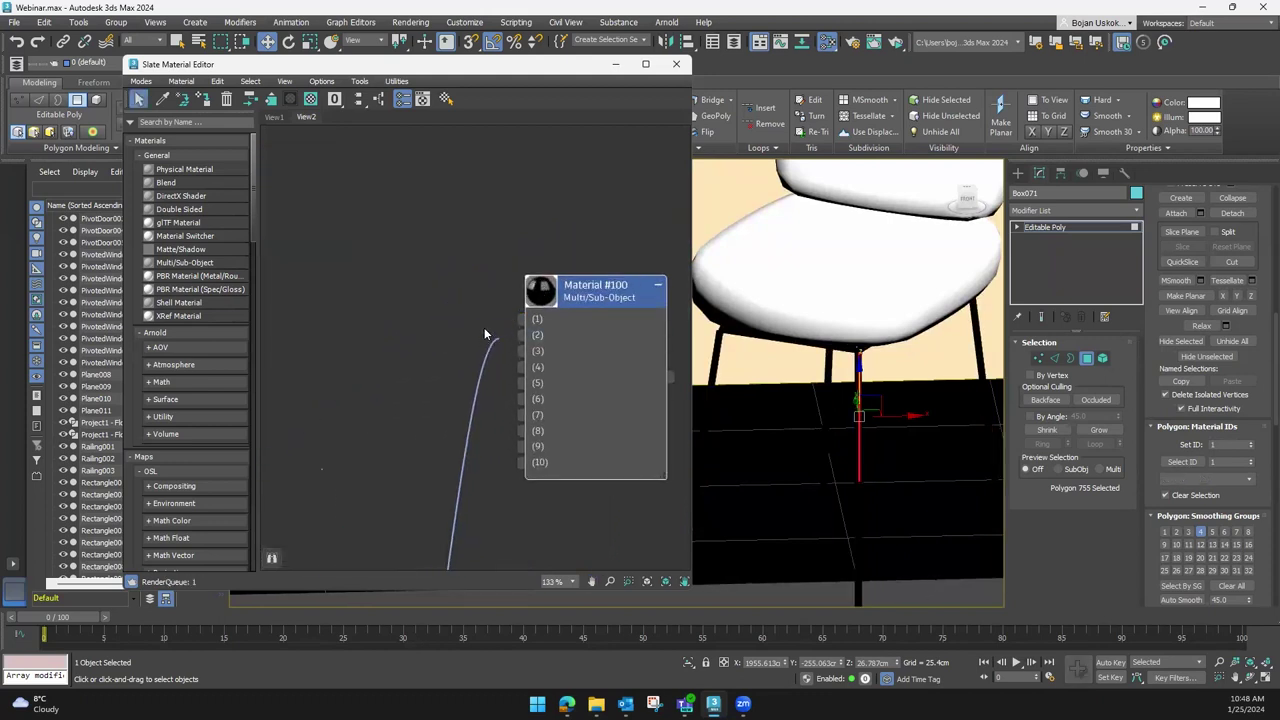
pyautogui.scroll(-3, 480, 340)
pyautogui.moveTo(432, 364); pyautogui.dragTo(452, 326, button='middle')
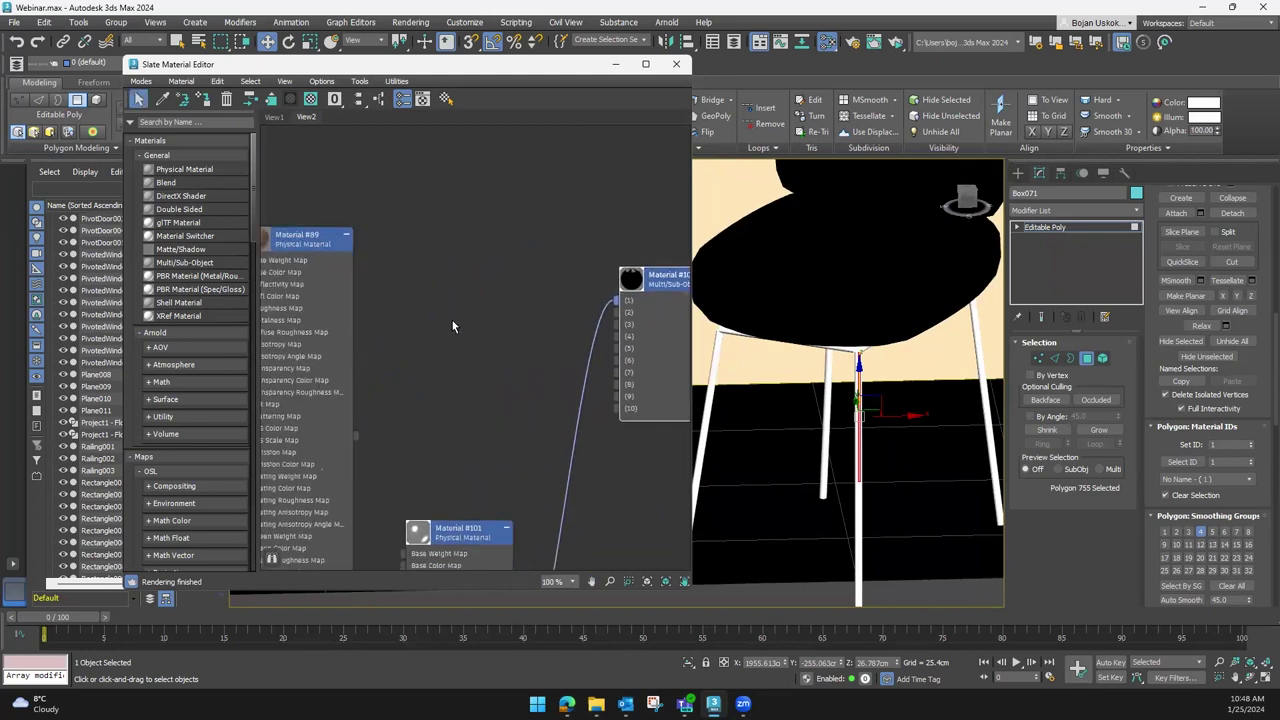
pyautogui.moveTo(356, 434); pyautogui.dragTo(616, 312)
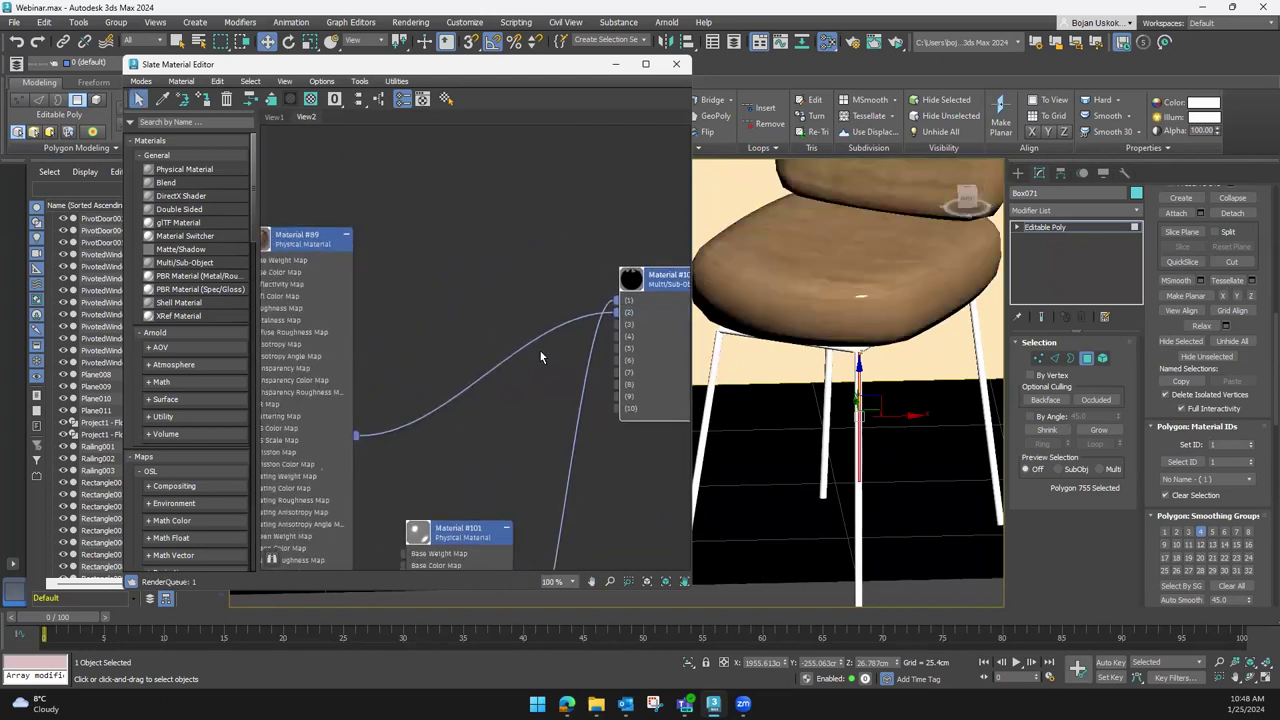
# Place Material #101 directly above Material #99, check a seat polygon, and close the Slate Material Editor
pyautogui.scroll(-3, 850, 380)
pyautogui.keyDown('alt'); pyautogui.moveTo(850, 380); pyautogui.dragTo(832, 400, button='middle'); pyautogui.keyUp('alt')
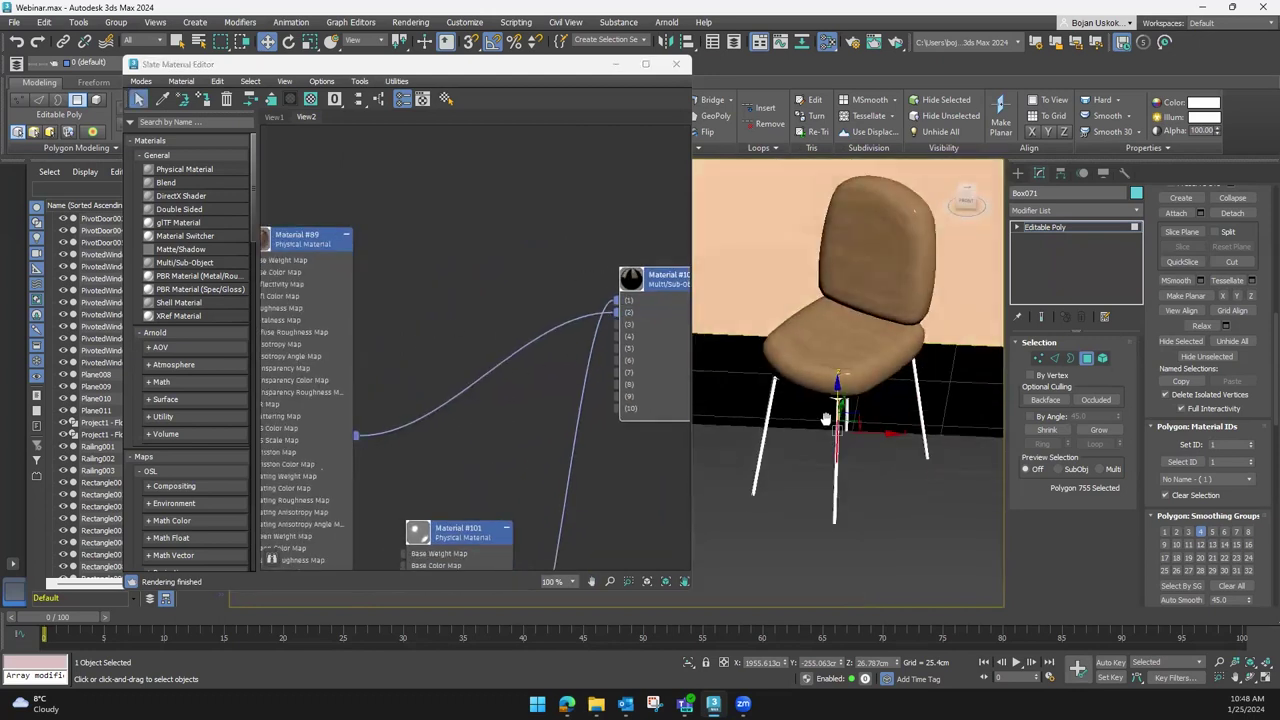
pyautogui.scroll(5, 832, 369)
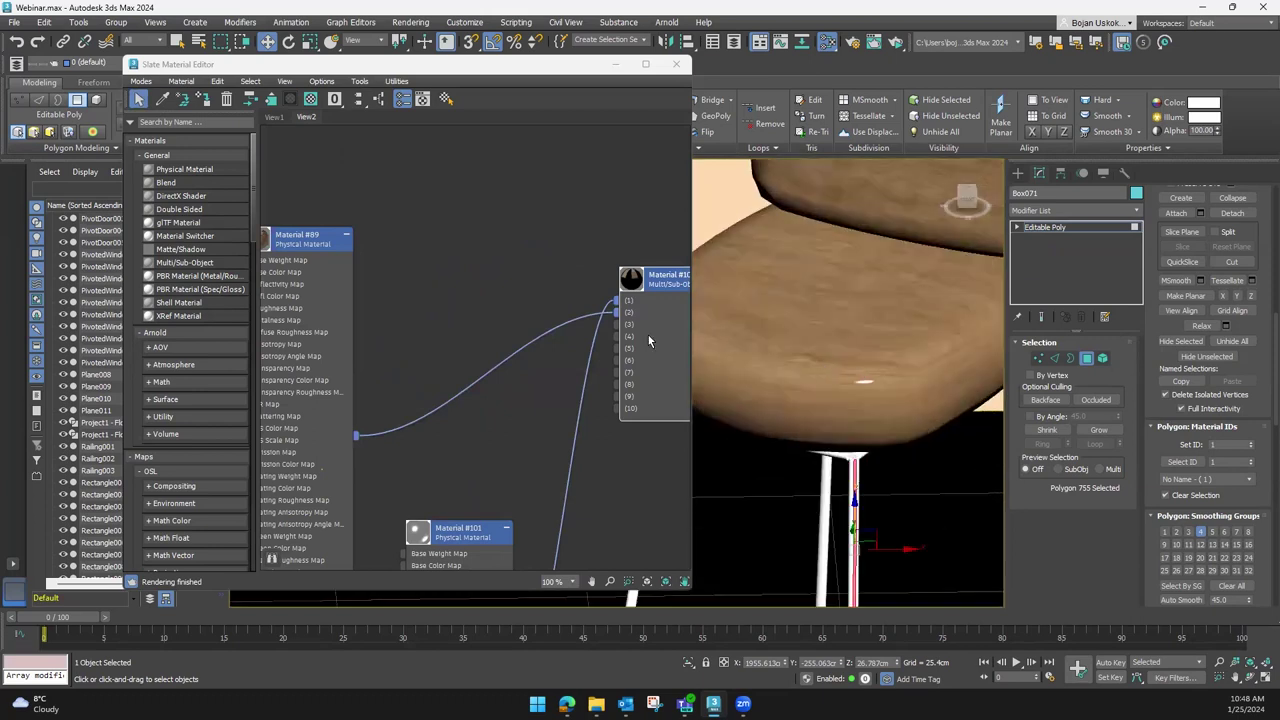
pyautogui.moveTo(560, 273); pyautogui.dragTo(489, 286, button='middle')
pyautogui.moveTo(547, 300); pyautogui.dragTo(540, 335)
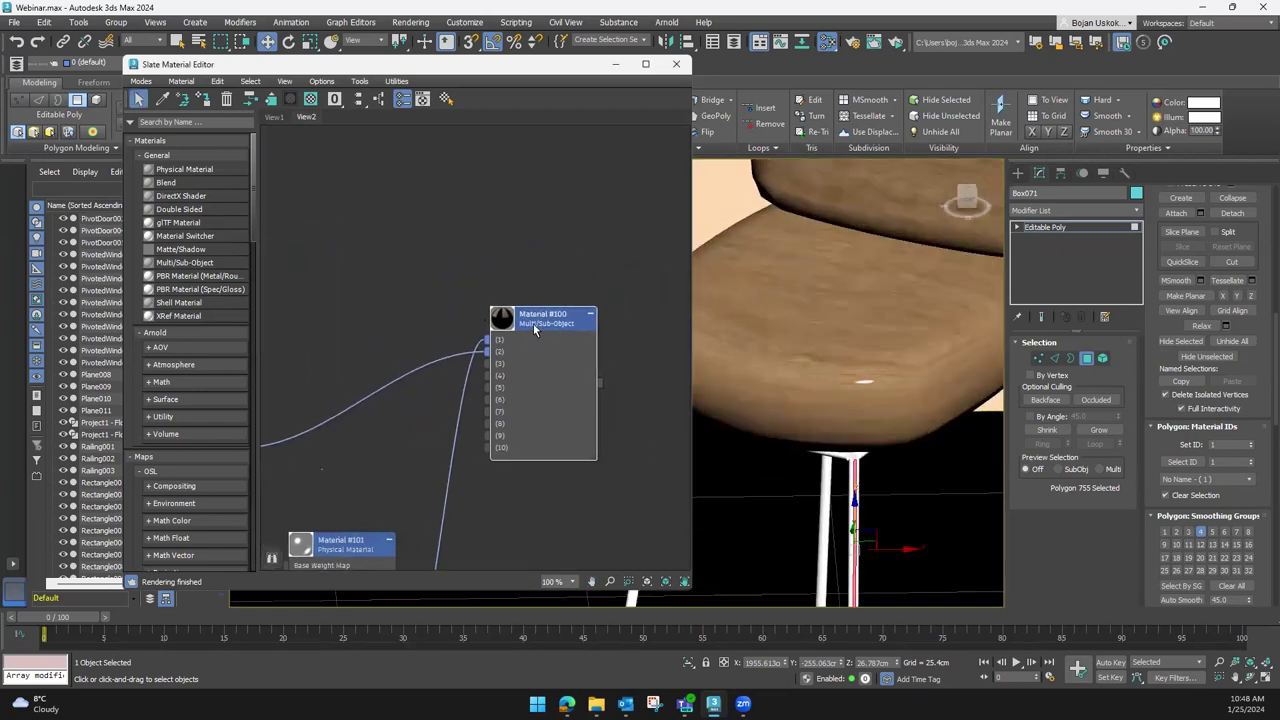
pyautogui.scroll(-1, 418, 436)
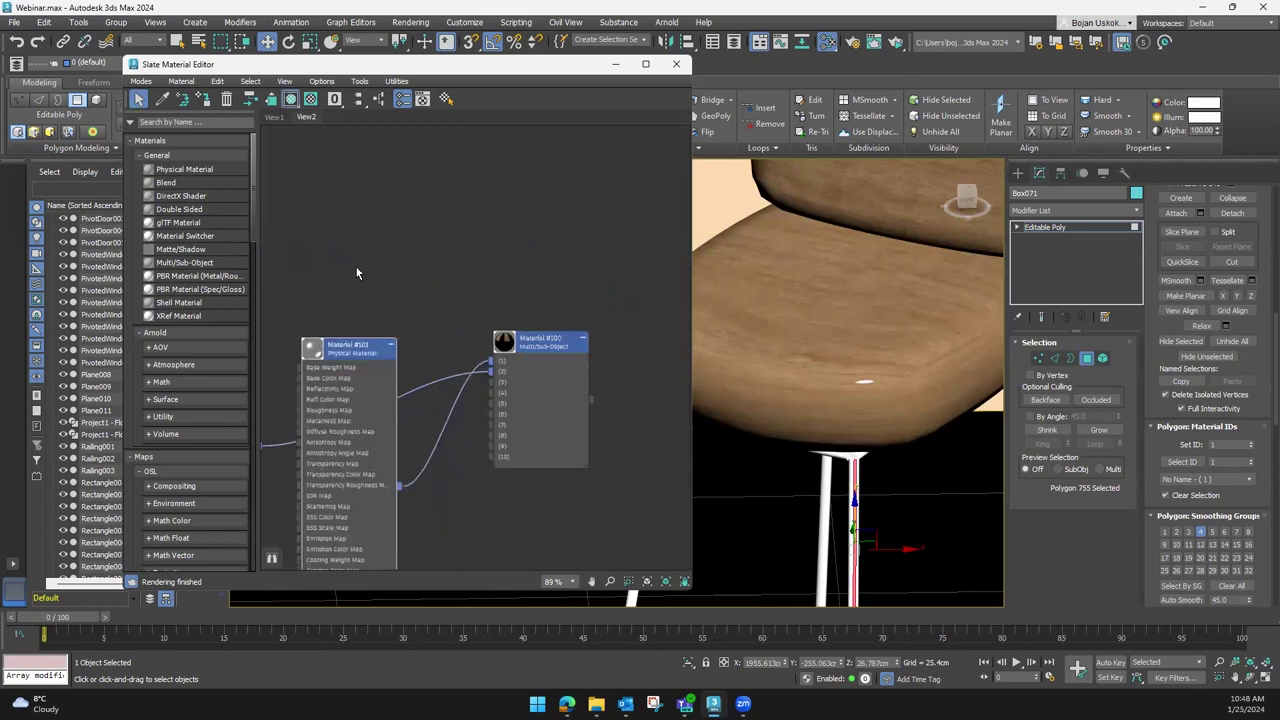
pyautogui.moveTo(348, 538); pyautogui.dragTo(375, 147)
pyautogui.moveTo(500, 198); pyautogui.dragTo(545, 329, button='middle')
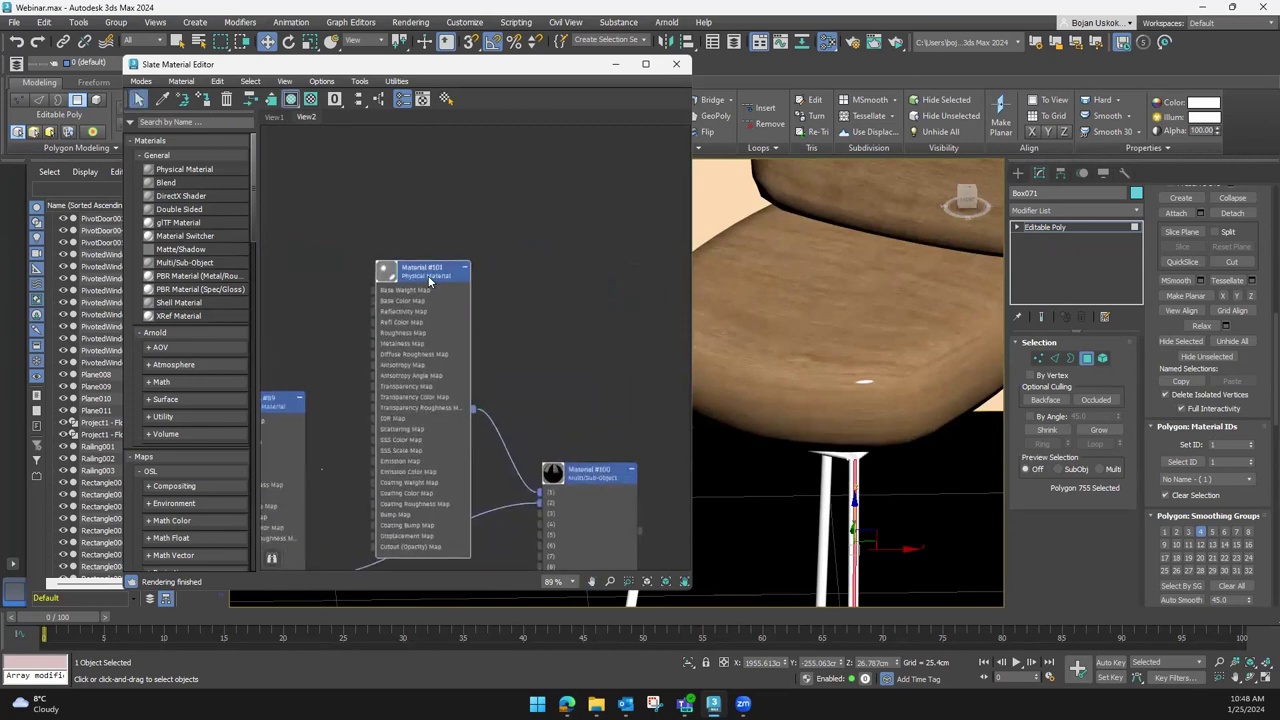
pyautogui.moveTo(429, 283); pyautogui.dragTo(388, 187)
pyautogui.scroll(-2, 480, 250)
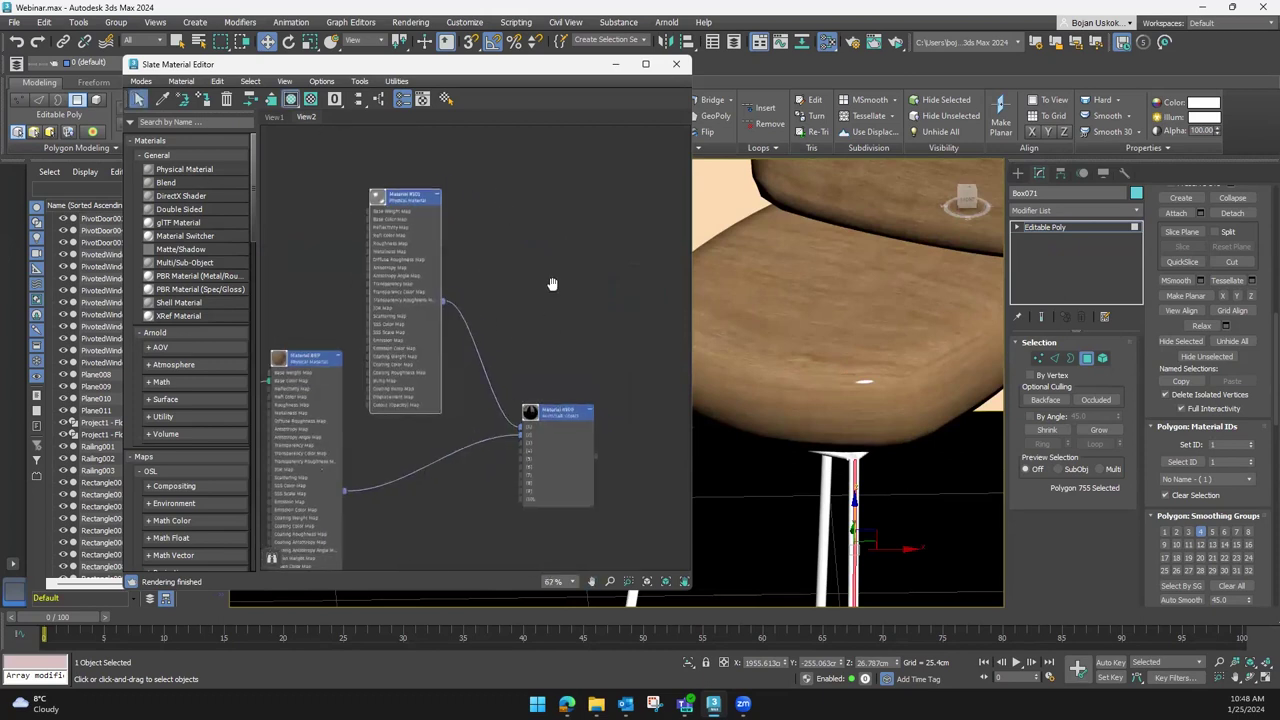
pyautogui.moveTo(551, 284); pyautogui.dragTo(626, 313, button='middle')
pyautogui.moveTo(474, 228); pyautogui.dragTo(378, 148)
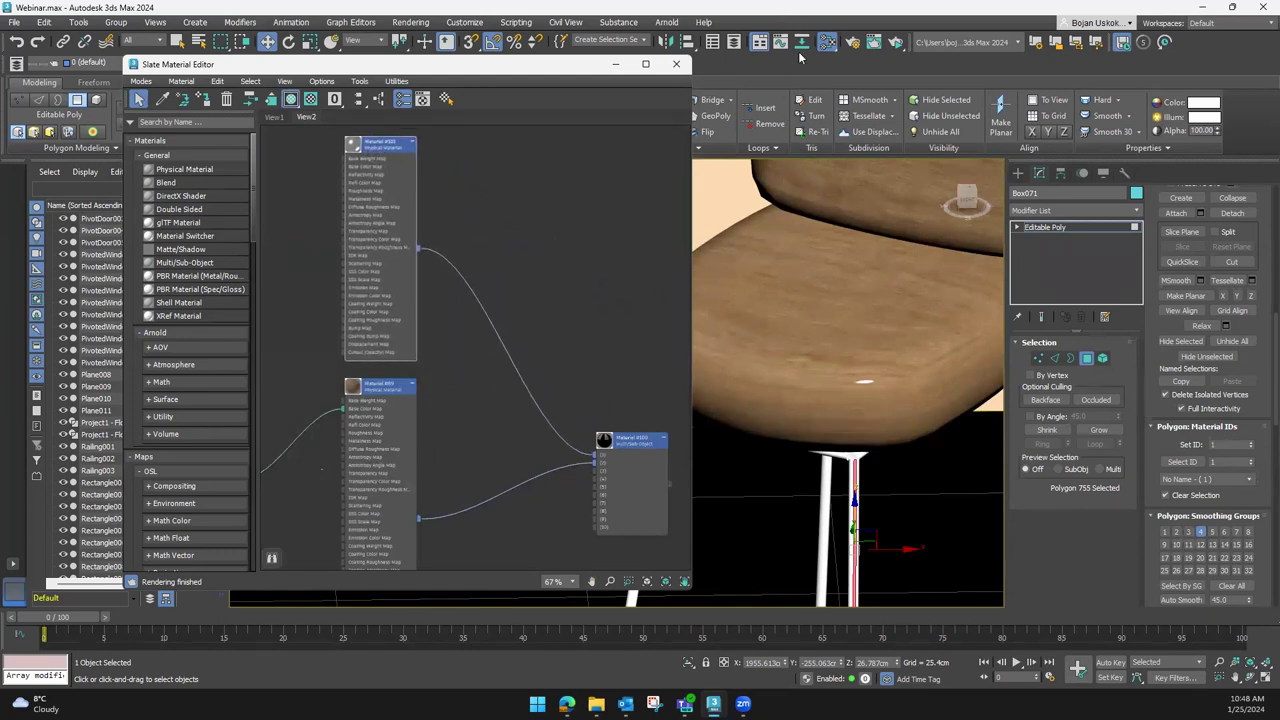
pyautogui.click(816, 331)
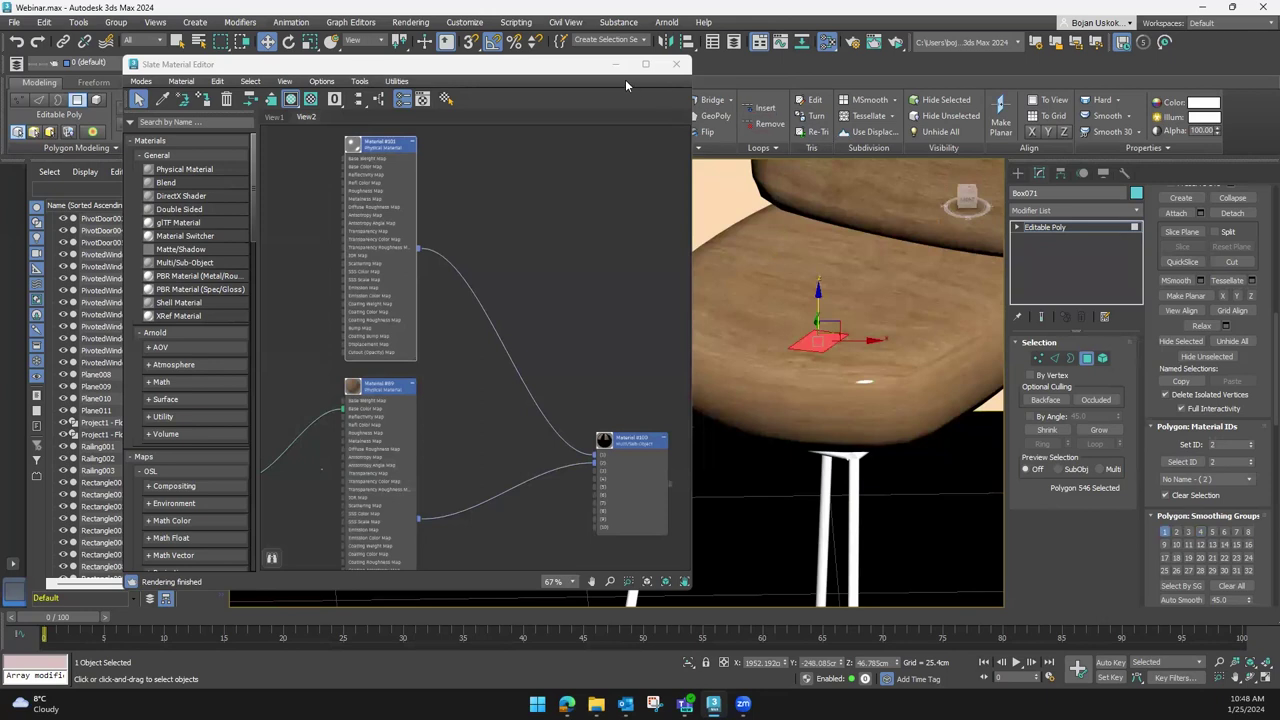
pyautogui.click(676, 64)
# Exit Polygon mode and move the whole chair to a spot just outside the exterior wall
pyautogui.scroll(-5, 800, 330)
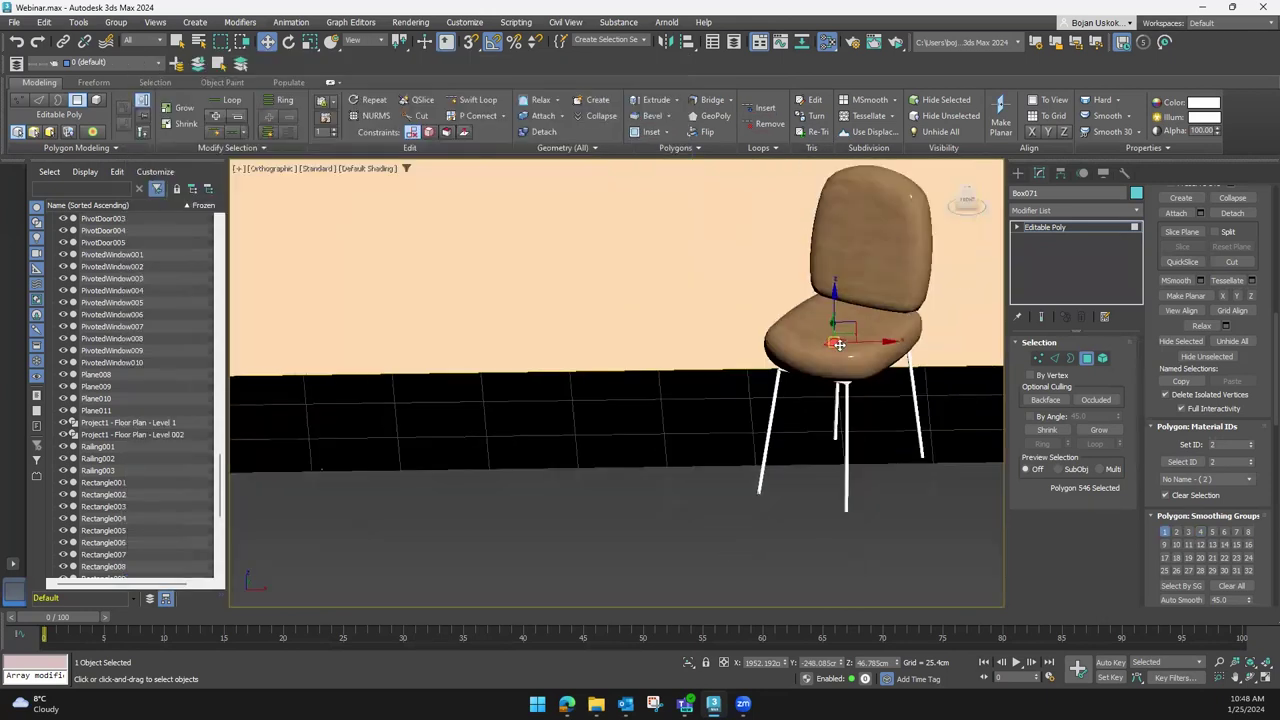
pyautogui.click(1018, 172)
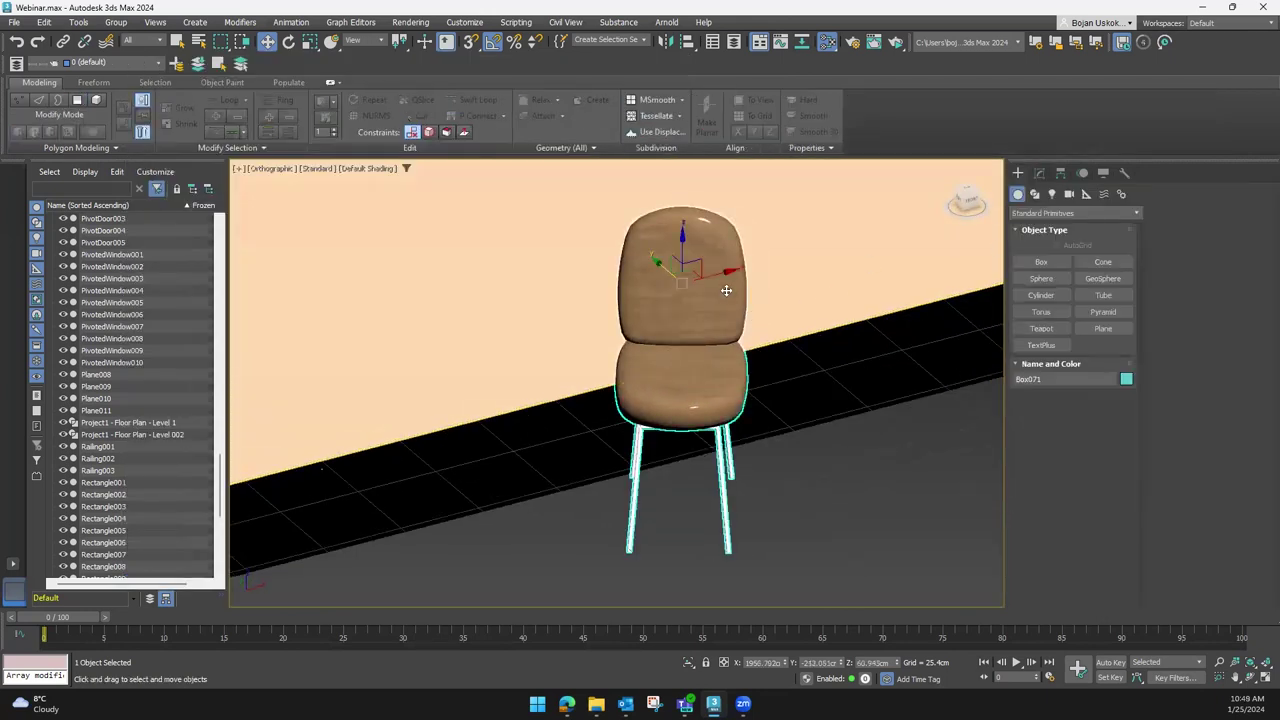
pyautogui.moveTo(718, 272)
pyautogui.mouseDown()
pyautogui.moveTo(635, 317)
pyautogui.moveTo(734, 283)
pyautogui.mouseUp()
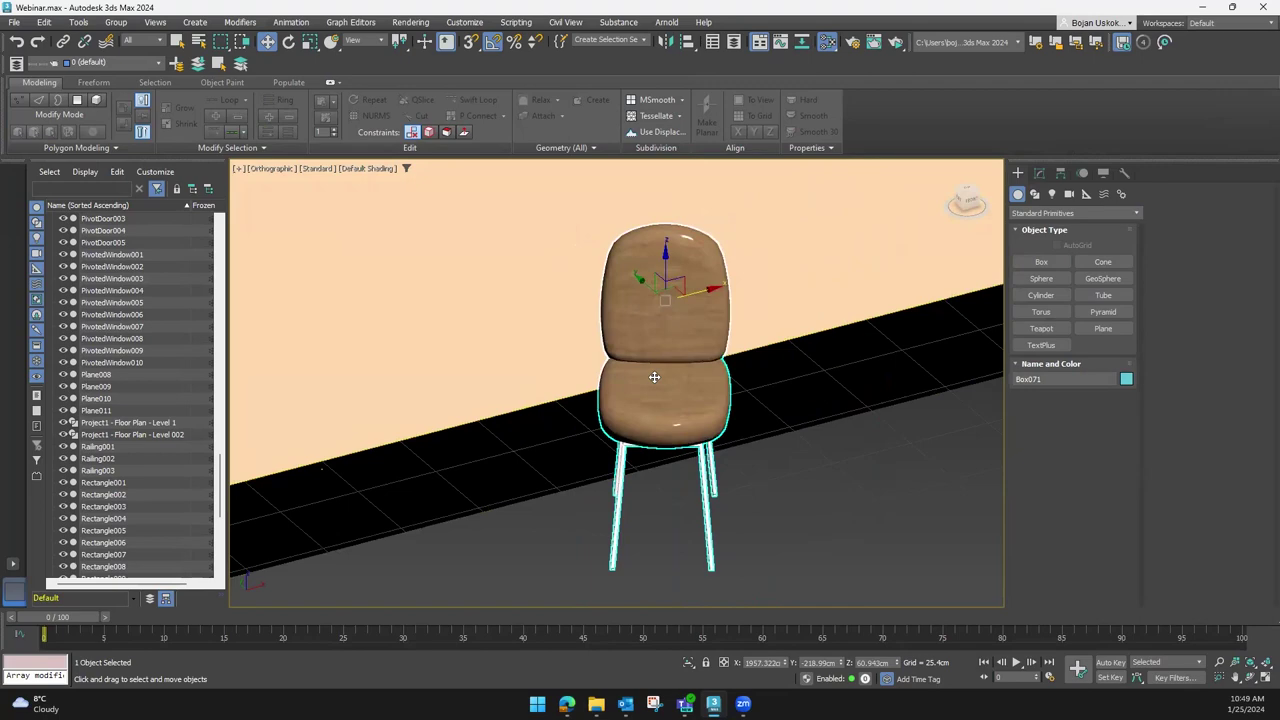
pyautogui.moveTo(654, 376)
pyautogui.keyDown('alt'); pyautogui.mouseDown(button='middle')
pyautogui.moveTo(637, 410)
pyautogui.moveTo(679, 402)
pyautogui.mouseUp(button='middle'); pyautogui.keyUp('alt')
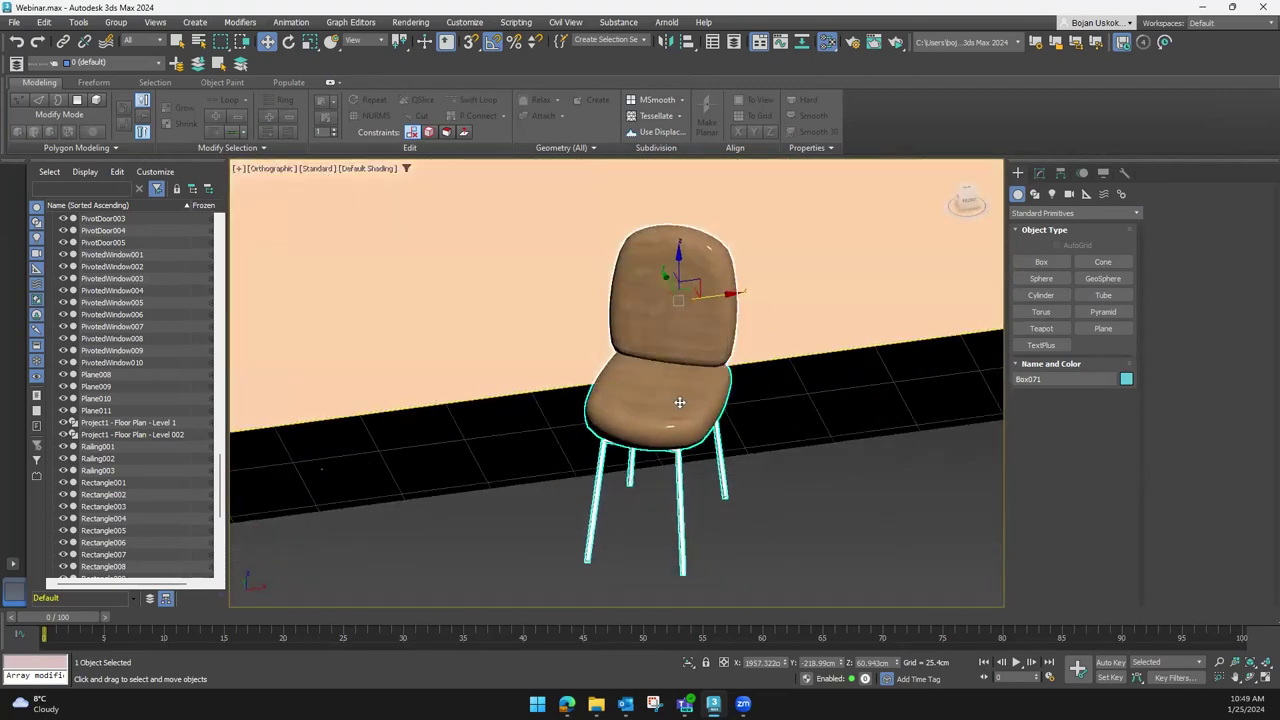
pyautogui.moveTo(693, 409)
pyautogui.keyDown('alt'); pyautogui.mouseDown(button='middle')
pyautogui.moveTo(706, 398)
pyautogui.moveTo(670, 364)
pyautogui.moveTo(591, 406)
pyautogui.moveTo(577, 397)
pyautogui.moveTo(703, 383)
pyautogui.moveTo(700, 370)
pyautogui.moveTo(660, 375)
pyautogui.moveTo(709, 367)
pyautogui.moveTo(737, 390)
pyautogui.moveTo(660, 388)
pyautogui.moveTo(660, 354)
pyautogui.moveTo(654, 380)
pyautogui.moveTo(749, 429)
pyautogui.moveTo(676, 452)
pyautogui.moveTo(646, 434)
pyautogui.moveTo(659, 385)
pyautogui.moveTo(620, 410)
pyautogui.moveTo(571, 406)
pyautogui.moveTo(586, 376)
pyautogui.moveTo(585, 390)
pyautogui.moveTo(651, 360)
pyautogui.mouseUp(button='middle'); pyautogui.keyUp('alt')
pyautogui.scroll(-3, 700, 405)
pyautogui.scroll(-2, 702, 383)
pyautogui.scroll(5, 640, 390)
pyautogui.scroll(3, 636, 391)
pyautogui.scroll(-2, 659, 385)
pyautogui.scroll(4, 571, 406)
pyautogui.scroll(3, 593, 375)
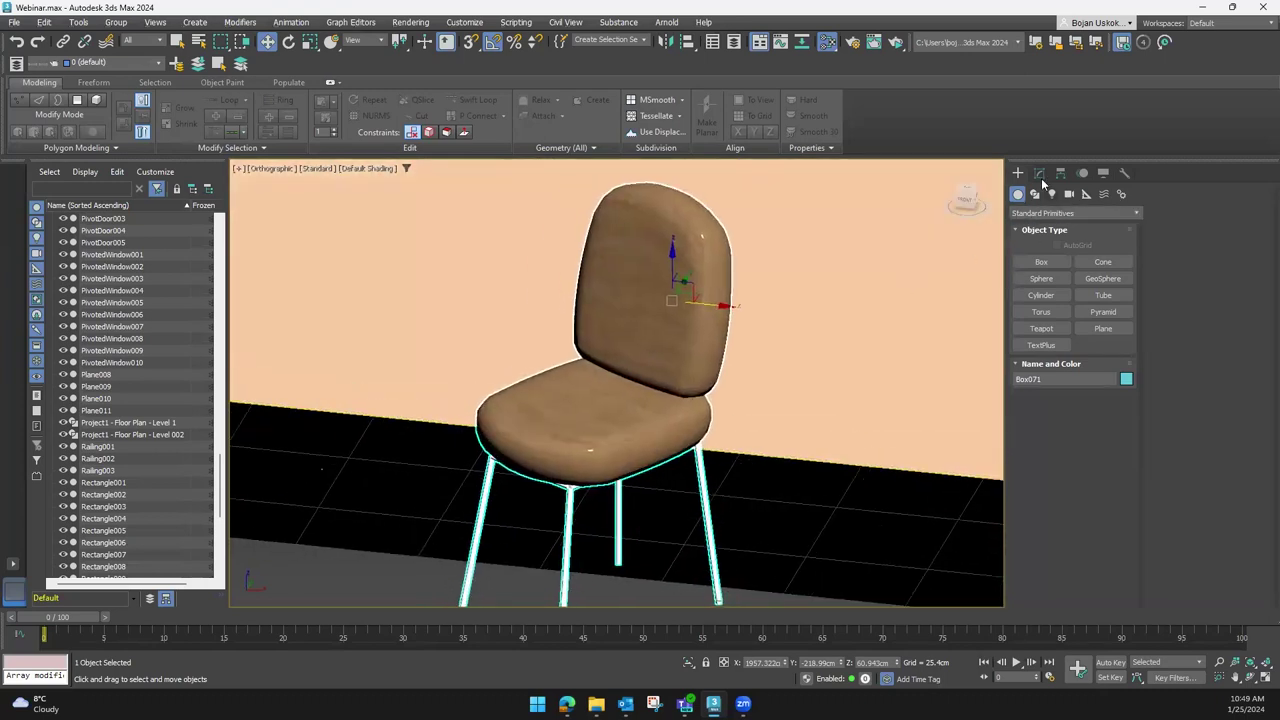
pyautogui.click(1039, 173)
# Add a UVW Map modifier to the chair by searching 'map' in the Modifier List
pyautogui.click(1070, 211)
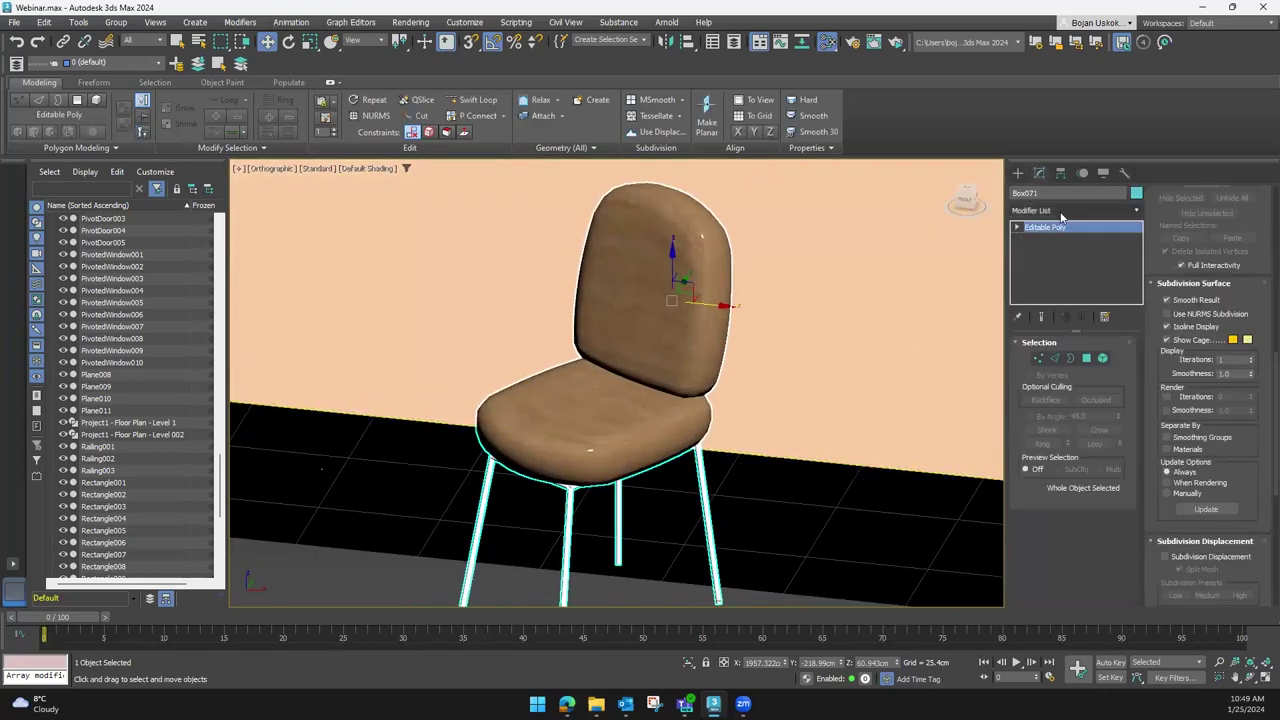
pyautogui.write('map')
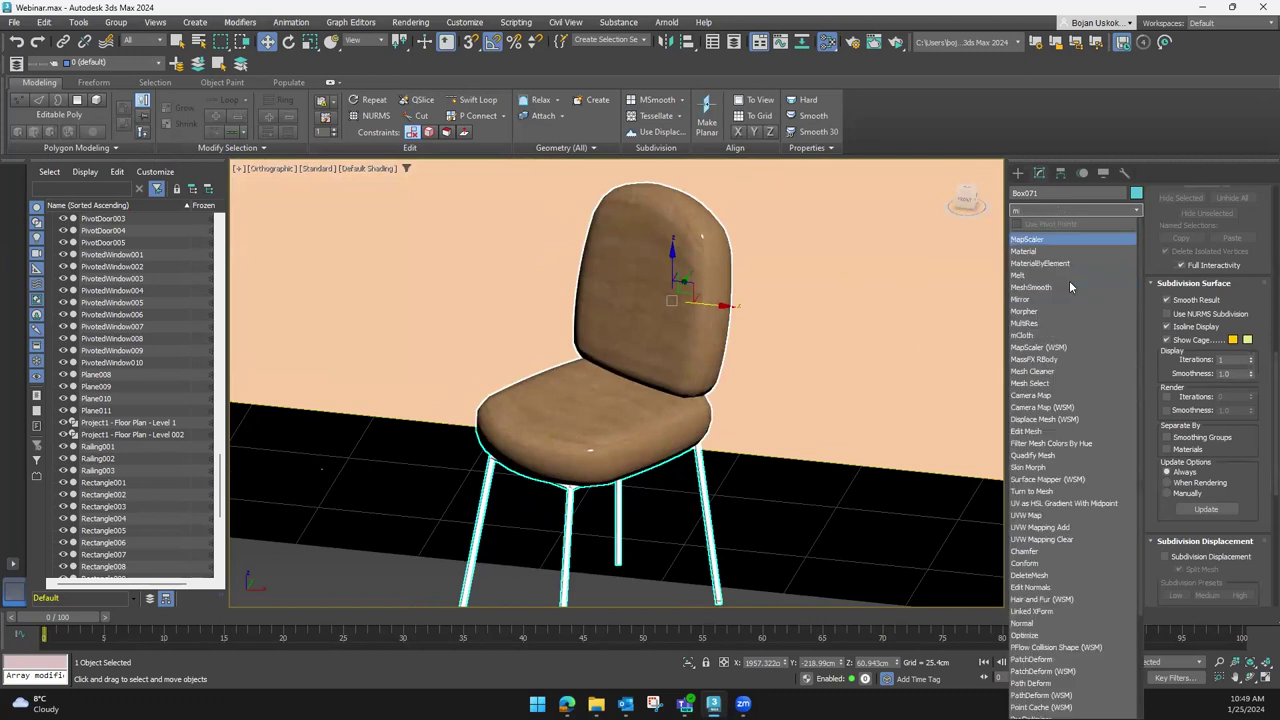
pyautogui.click(1050, 299)
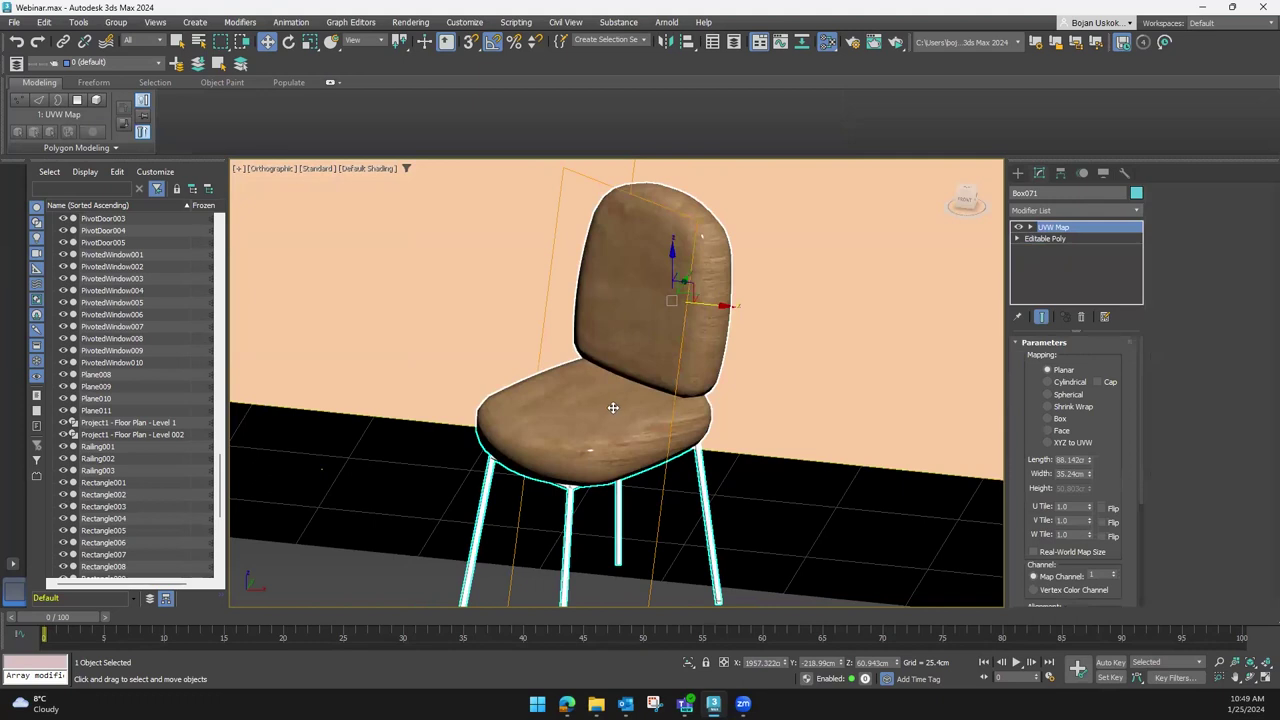
pyautogui.scroll(2, 613, 407)
pyautogui.scroll(2, 623, 380)
pyautogui.scroll(1, 650, 382)
pyautogui.moveTo(661, 431)
pyautogui.keyDown('alt'); pyautogui.mouseDown(button='middle')
pyautogui.moveTo(608, 451)
pyautogui.moveTo(651, 337)
pyautogui.mouseUp(button='middle'); pyautogui.keyUp('alt')
pyautogui.moveTo(685, 294)
pyautogui.keyDown('alt'); pyautogui.mouseDown(button='middle')
pyautogui.moveTo(631, 366)
pyautogui.moveTo(663, 277)
pyautogui.mouseUp(button='middle'); pyautogui.keyUp('alt')
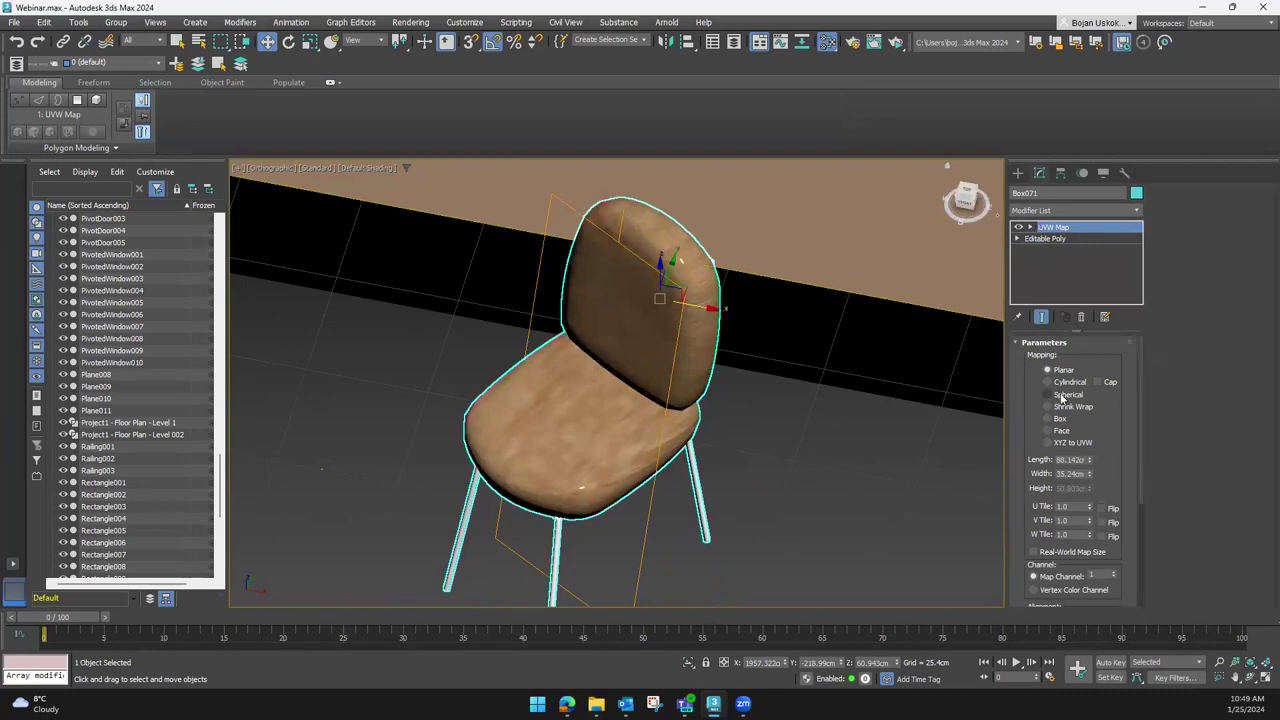
pyautogui.click(1053, 211)
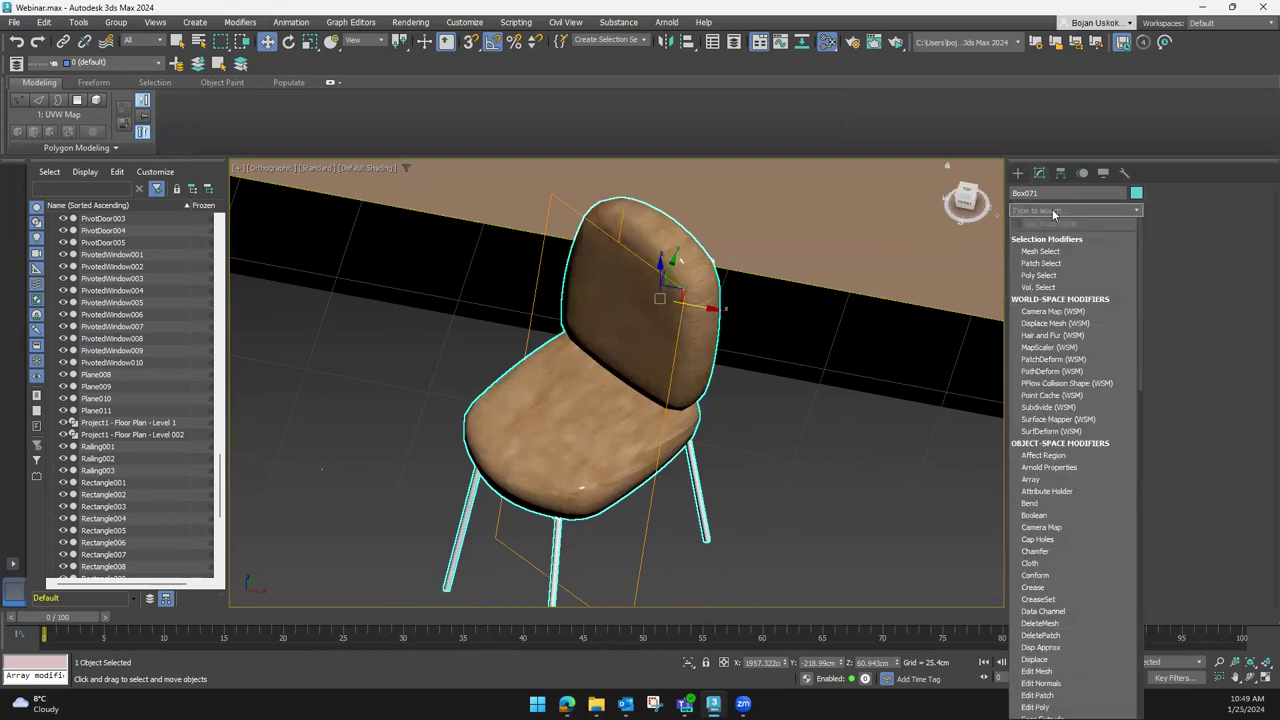
pyautogui.click(1135, 211)
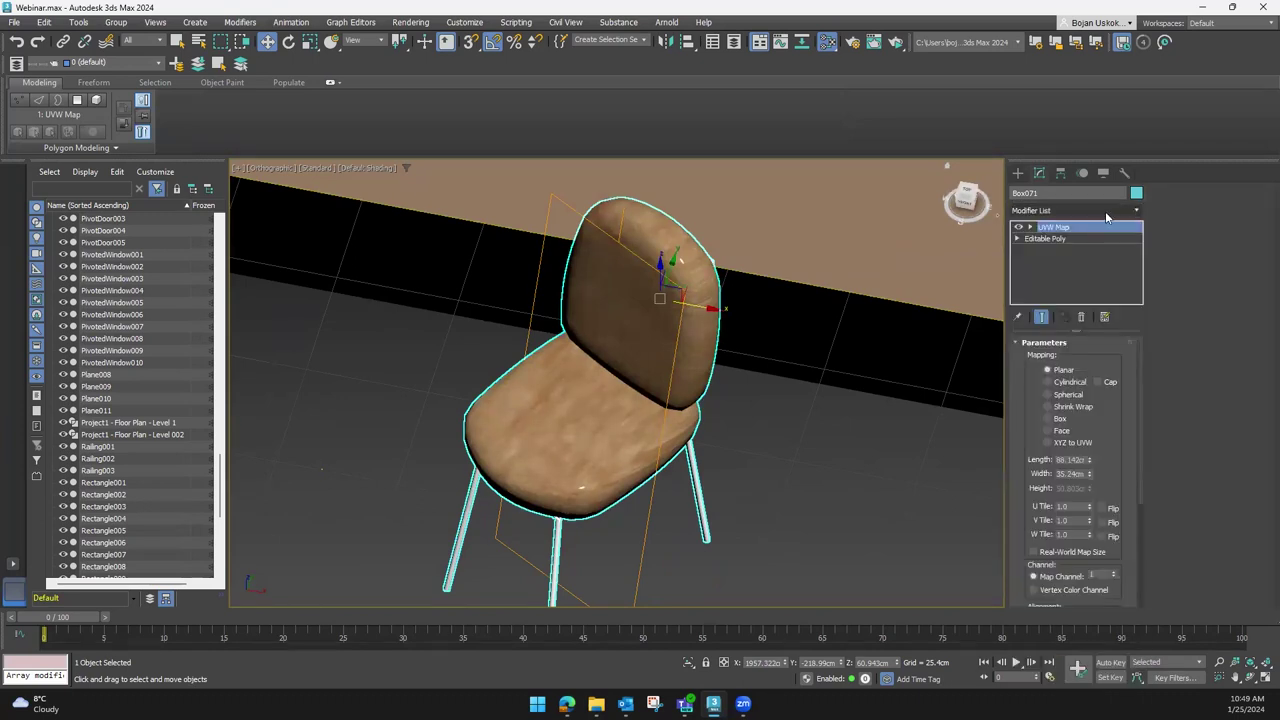
pyautogui.click(1066, 211)
pyautogui.click(1090, 240)
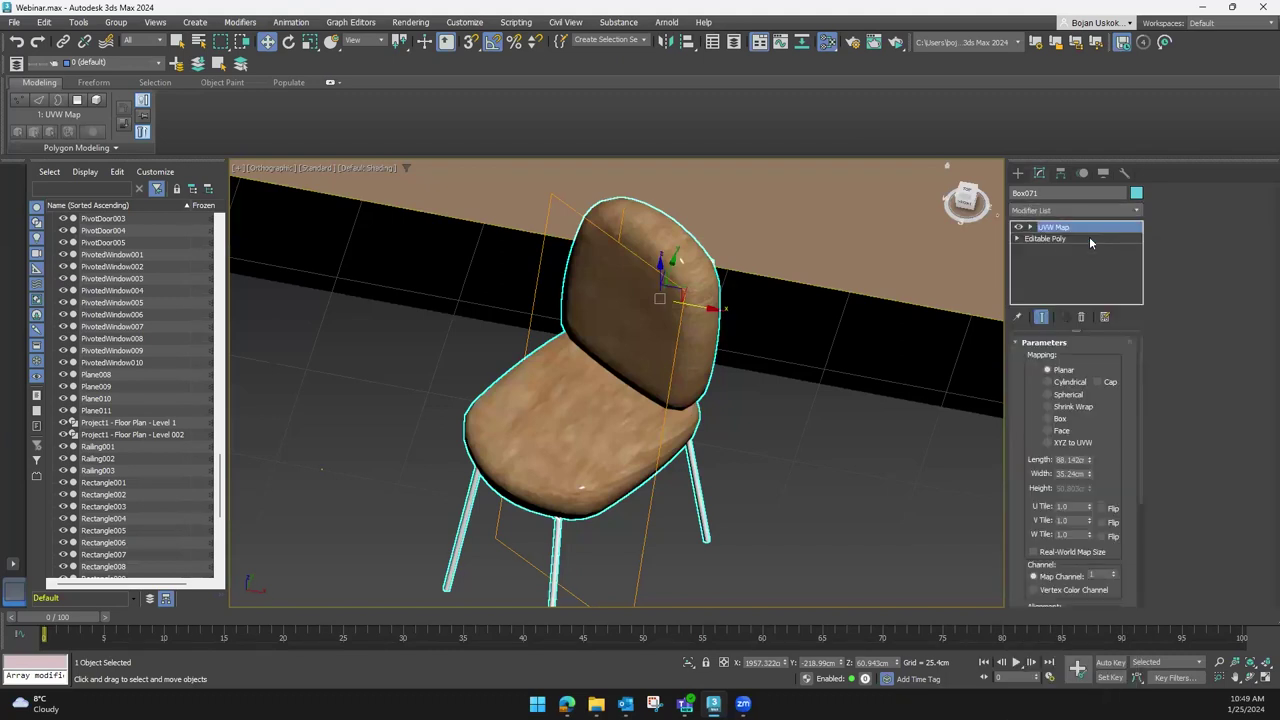
# Set the UVW Map projection to Cylindrical and inspect the wrapped wood texture
pyautogui.moveTo(806, 366)
pyautogui.keyDown('alt'); pyautogui.mouseDown(button='middle')
pyautogui.moveTo(677, 391)
pyautogui.moveTo(694, 373)
pyautogui.moveTo(730, 405)
pyautogui.mouseUp(button='middle'); pyautogui.keyUp('alt')
pyautogui.scroll(3, 718, 347)
pyautogui.scroll(-3, 718, 347)
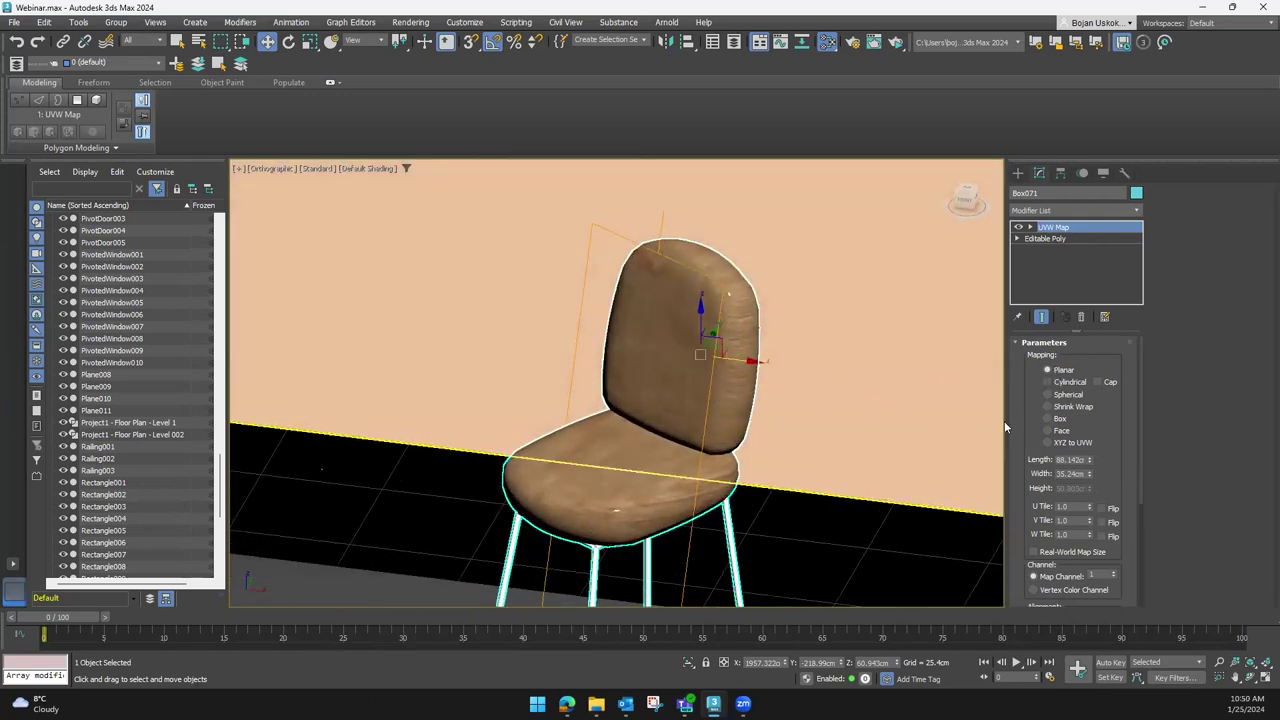
pyautogui.click(1070, 383)
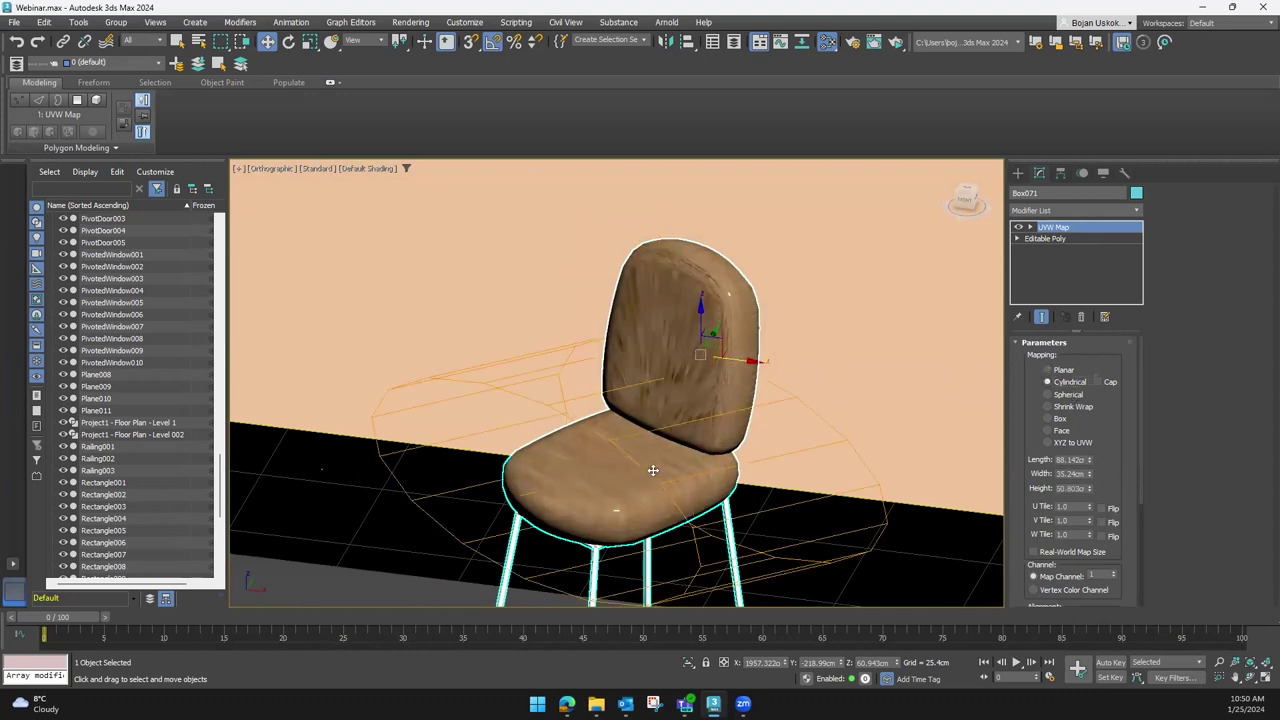
pyautogui.moveTo(656, 484)
pyautogui.keyDown('alt'); pyautogui.mouseDown(button='middle')
pyautogui.moveTo(695, 398)
pyautogui.moveTo(422, 355)
pyautogui.mouseUp(button='middle'); pyautogui.keyUp('alt')
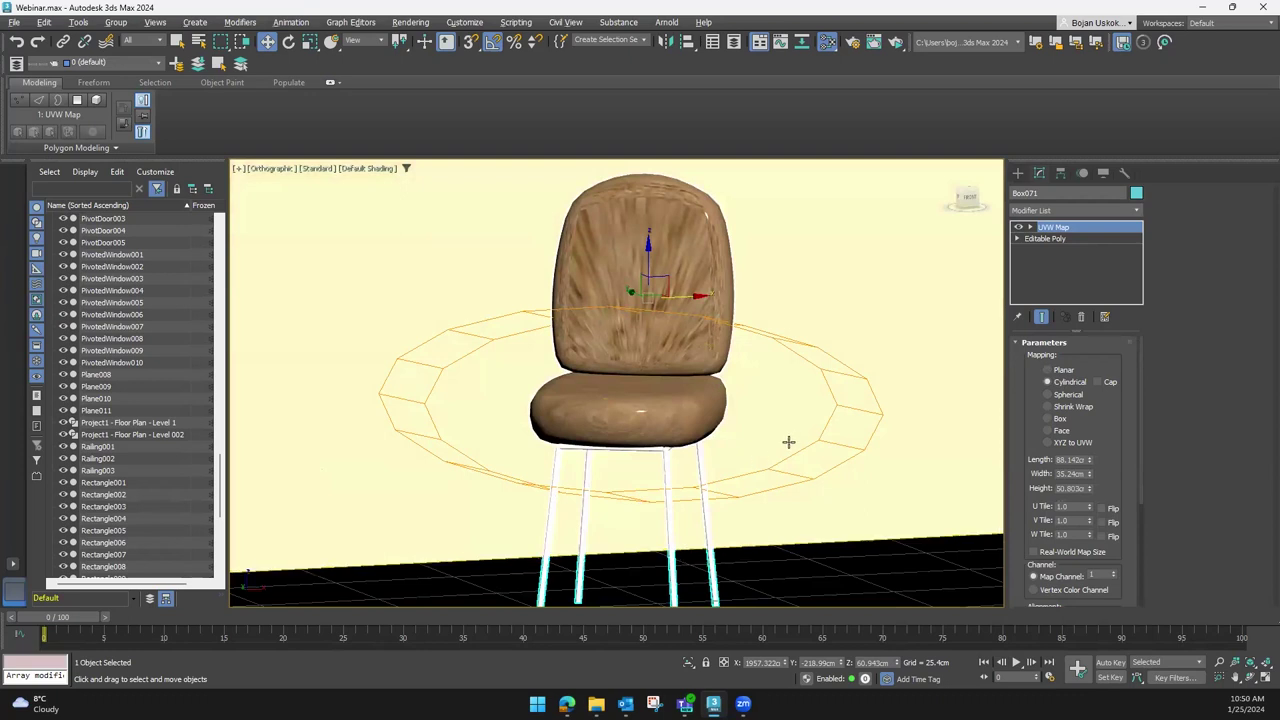
pyautogui.keyDown('alt'); pyautogui.moveTo(786, 443); pyautogui.dragTo(757, 460, button='middle'); pyautogui.keyUp('alt')
pyautogui.moveTo(678, 397)
pyautogui.keyDown('alt'); pyautogui.mouseDown(button='middle')
pyautogui.moveTo(574, 390)
pyautogui.moveTo(727, 513)
pyautogui.mouseUp(button='middle'); pyautogui.keyUp('alt')
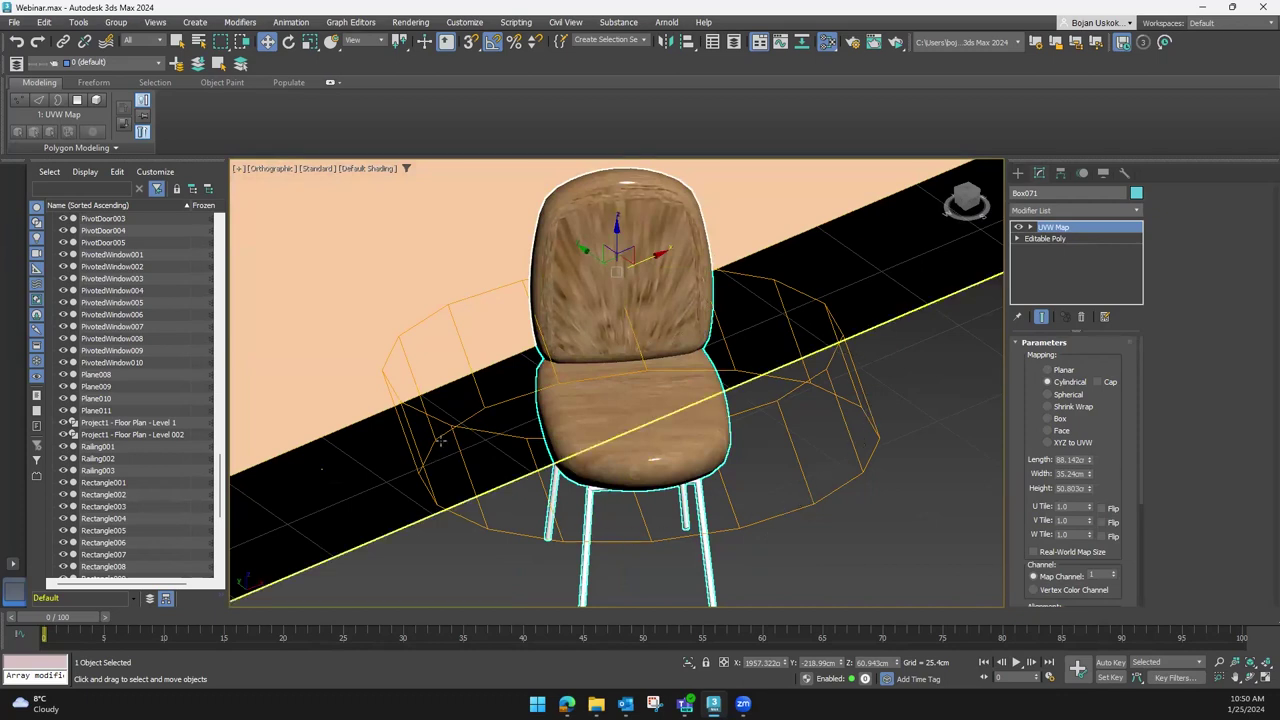
pyautogui.keyDown('alt'); pyautogui.moveTo(698, 320); pyautogui.dragTo(606, 311, button='middle'); pyautogui.keyUp('alt')
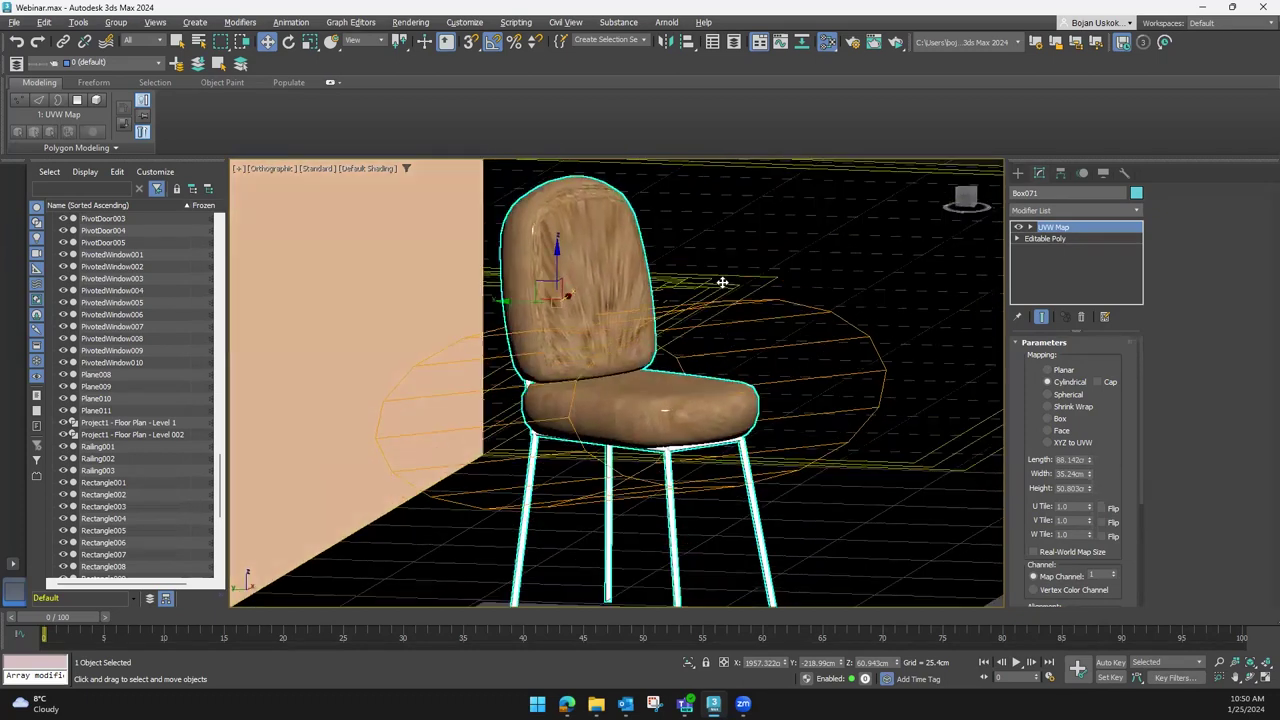
# Switch UVW mapping to Box and size it 36.138 × 21.849 × 43.182 to fit the chair
pyautogui.click(1059, 418)
pyautogui.moveTo(640, 440)
pyautogui.keyDown('alt'); pyautogui.mouseDown(button='middle')
pyautogui.moveTo(686, 455)
pyautogui.moveTo(693, 425)
pyautogui.moveTo(909, 420)
pyautogui.mouseUp(button='middle'); pyautogui.keyUp('alt')
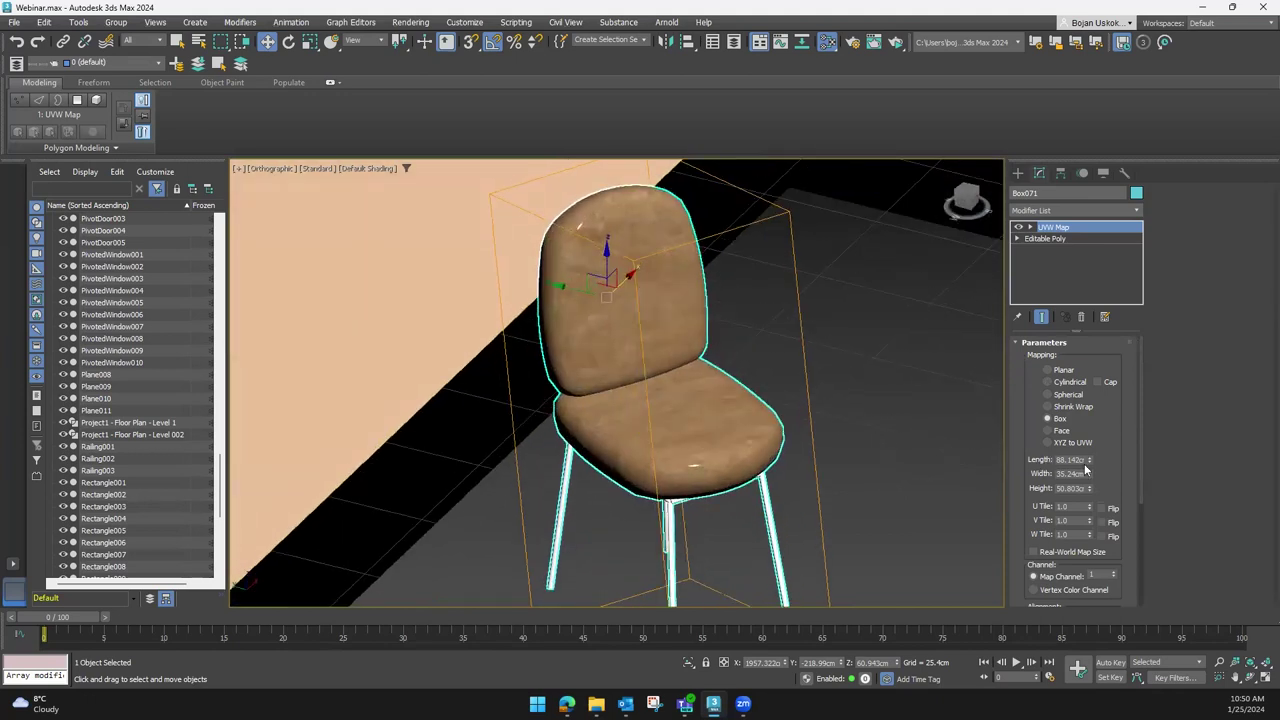
pyautogui.moveTo(1089, 461)
pyautogui.mouseDown()
pyautogui.moveTo(1092, 500)
pyautogui.moveTo(1101, 463)
pyautogui.moveTo(1097, 511)
pyautogui.mouseUp()
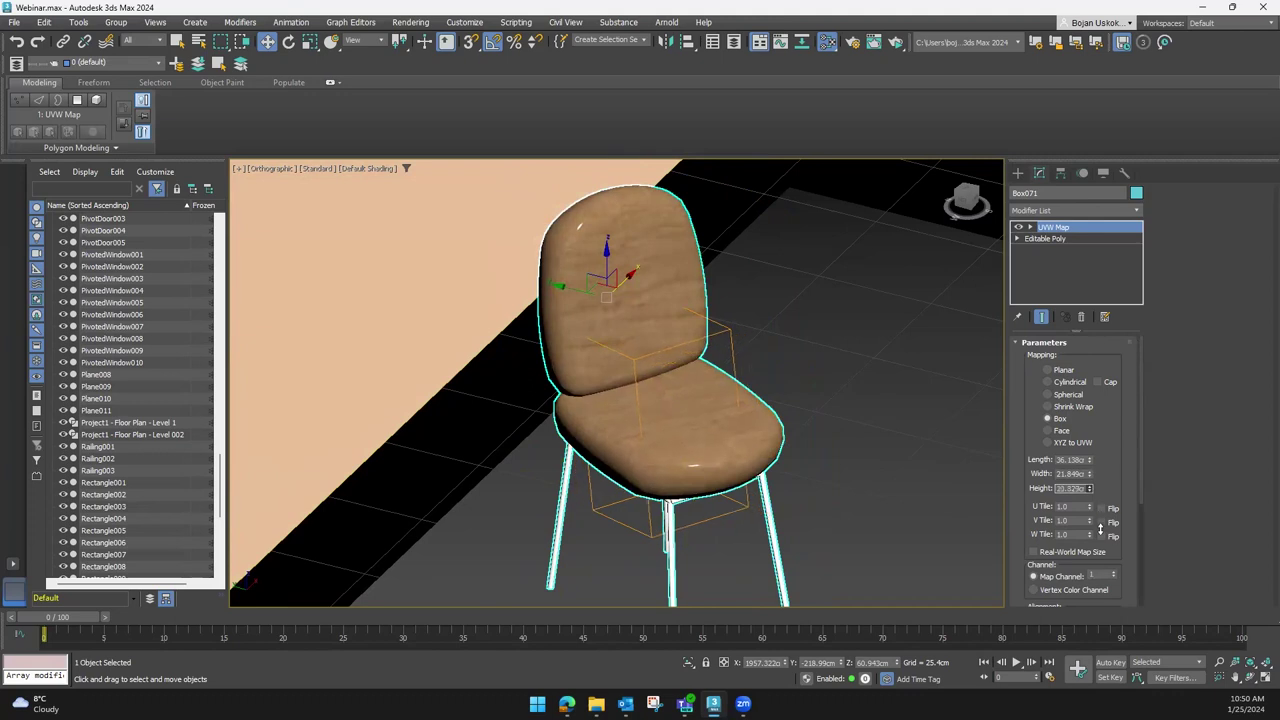
pyautogui.moveTo(1097, 502); pyautogui.dragTo(1097, 497)
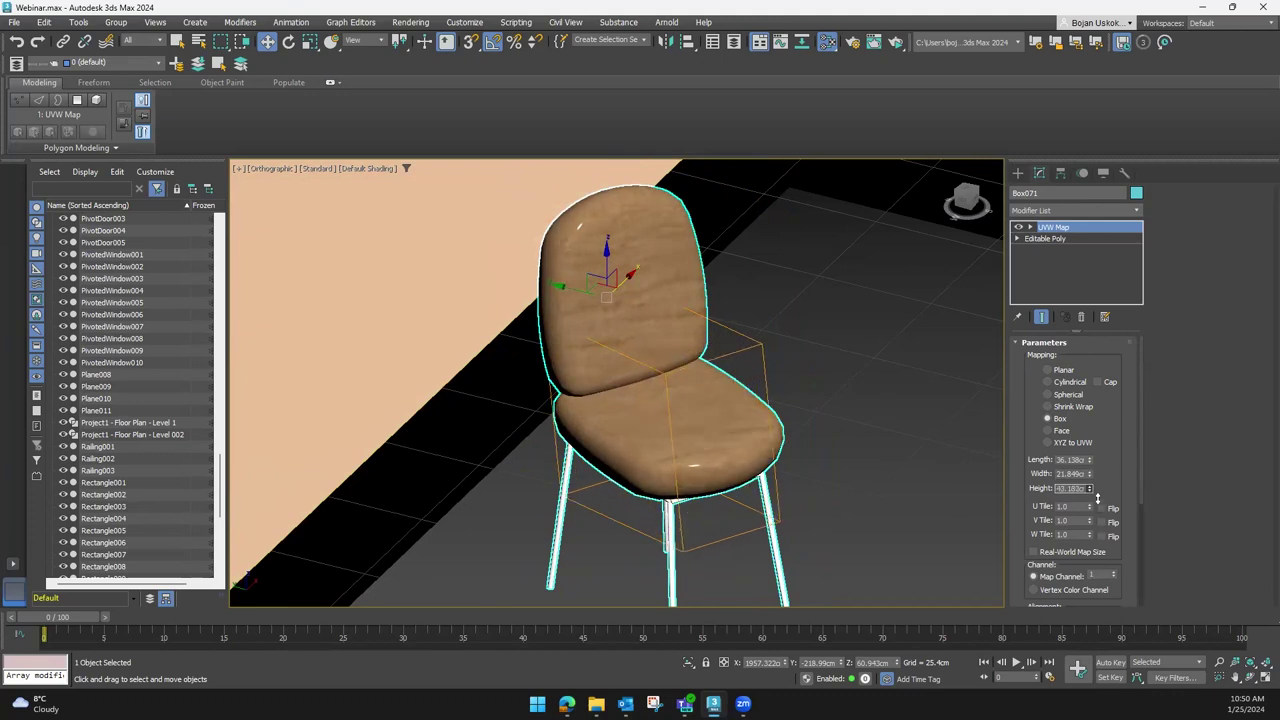
pyautogui.moveTo(810, 486)
pyautogui.keyDown('alt'); pyautogui.mouseDown(button='middle')
pyautogui.moveTo(743, 305)
pyautogui.moveTo(623, 323)
pyautogui.moveTo(623, 337)
pyautogui.moveTo(667, 344)
pyautogui.moveTo(686, 344)
pyautogui.moveTo(640, 323)
pyautogui.moveTo(571, 323)
pyautogui.moveTo(545, 293)
pyautogui.moveTo(529, 297)
pyautogui.moveTo(651, 346)
pyautogui.moveTo(646, 382)
pyautogui.moveTo(554, 386)
pyautogui.moveTo(631, 398)
pyautogui.mouseUp(button='middle'); pyautogui.keyUp('alt')
pyautogui.scroll(3, 697, 266)
pyautogui.scroll(-4, 695, 289)
pyautogui.scroll(-3, 655, 323)
pyautogui.scroll(-5, 631, 350)
pyautogui.scroll(5, 638, 380)
pyautogui.scroll(3, 640, 378)
pyautogui.scroll(3, 640, 378)
pyautogui.scroll(2, 625, 385)
pyautogui.scroll(-4, 628, 395)
pyautogui.scroll(2, 632, 398)
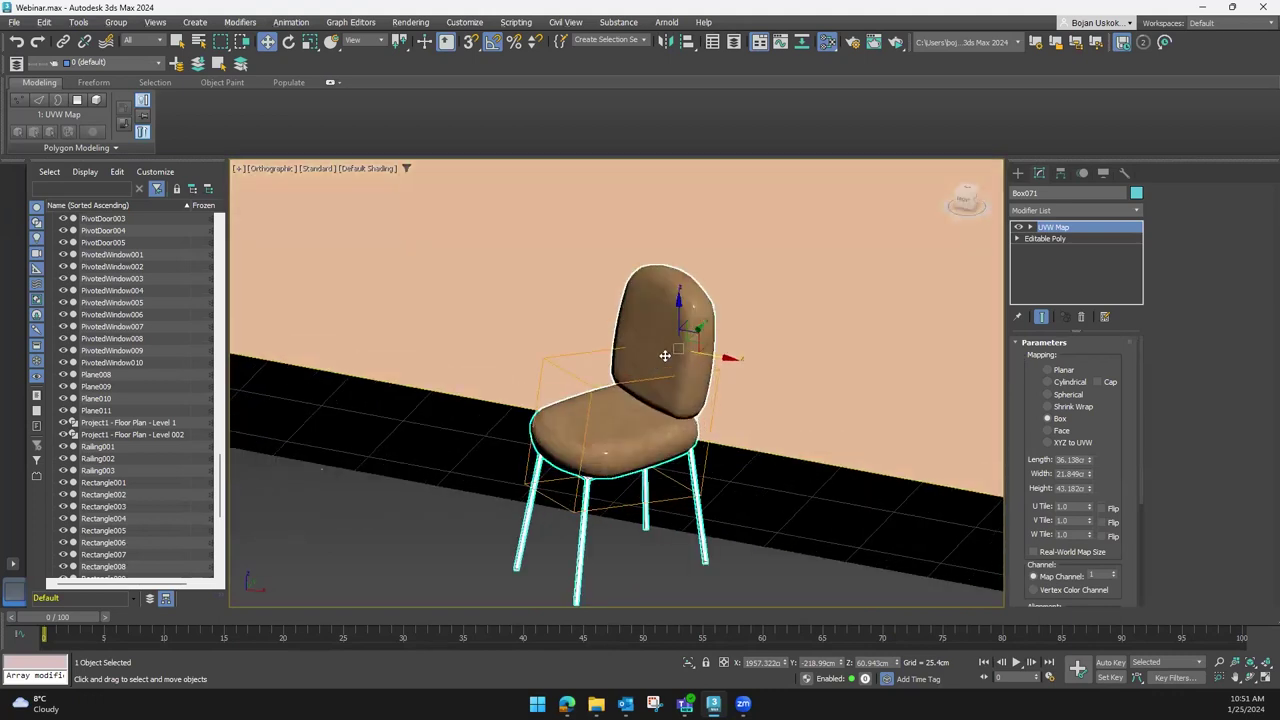
# Add an Unwrap UVW modifier to the chair via the 'uv' search and frame it
pyautogui.click(1059, 211)
pyautogui.write('u')
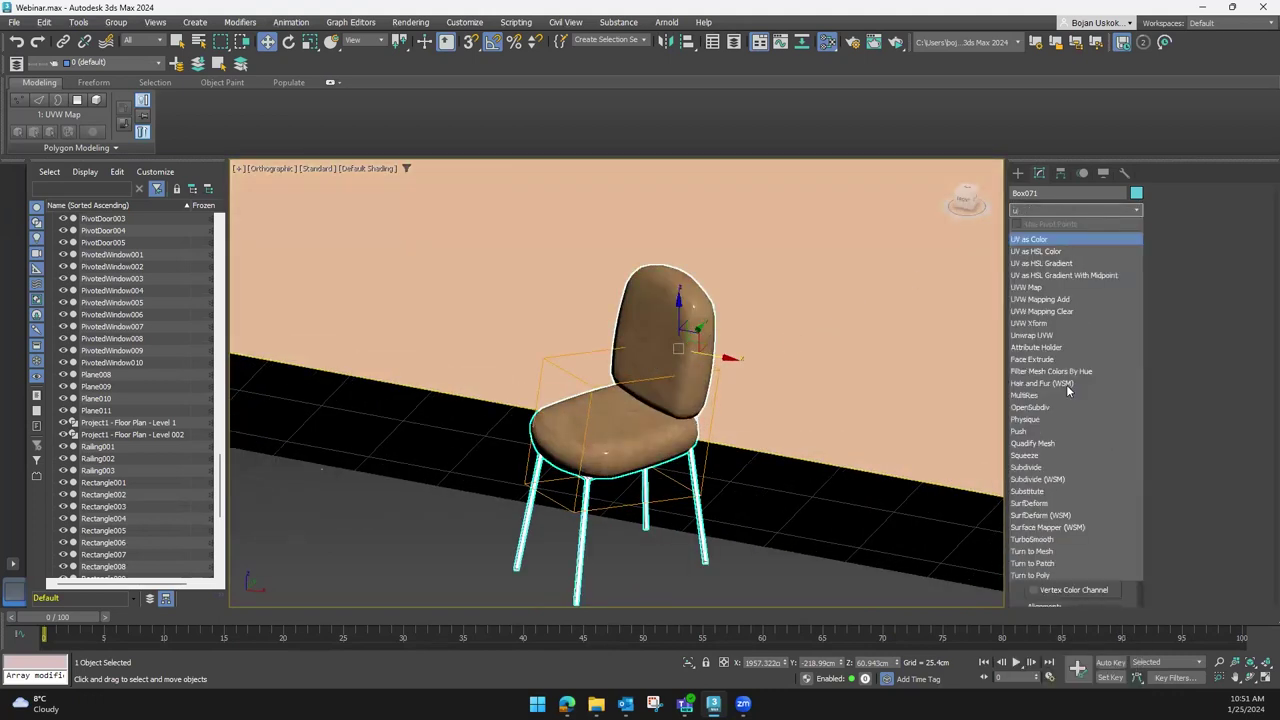
pyautogui.write('v')
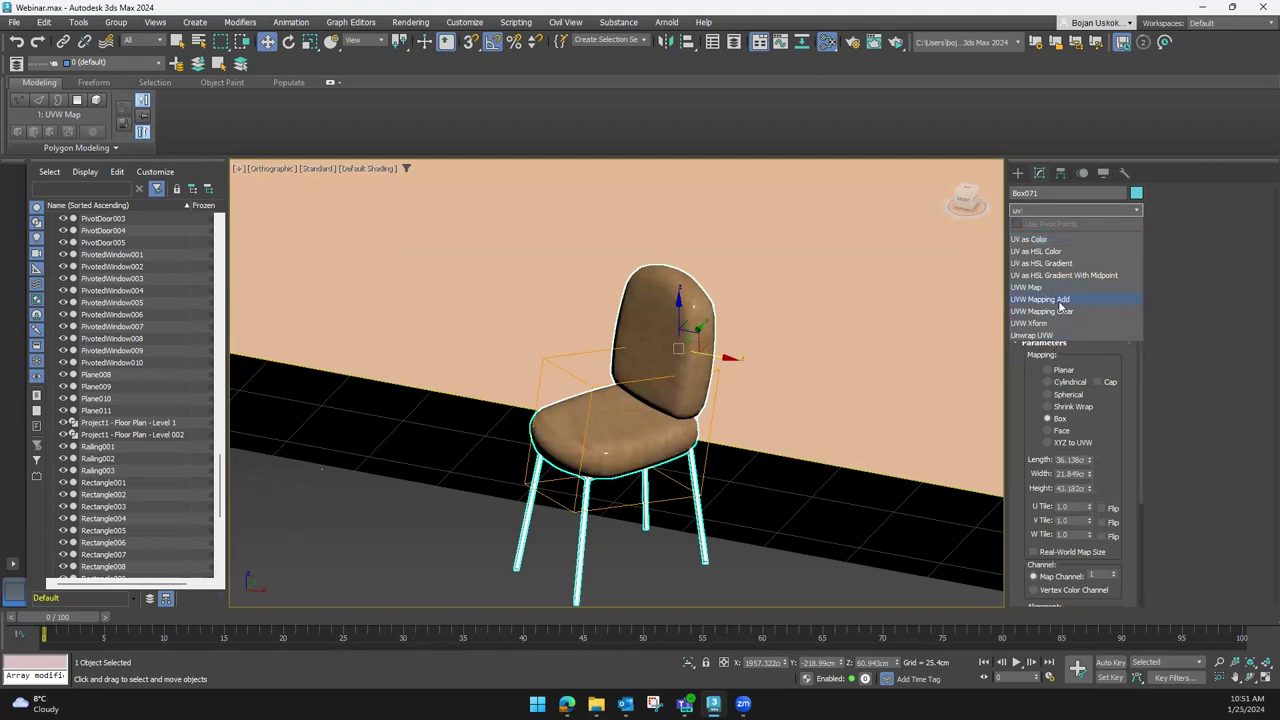
pyautogui.click(1062, 335)
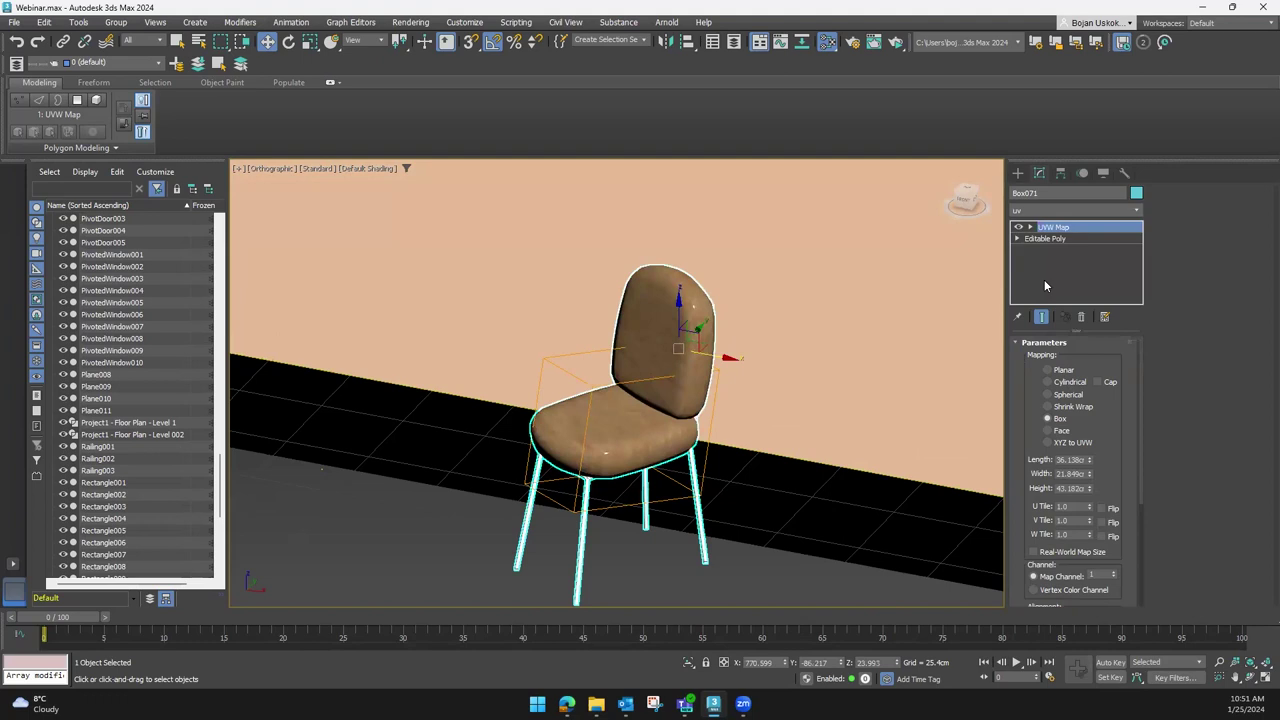
pyautogui.scroll(-3, 866, 403)
pyautogui.moveTo(866, 403)
pyautogui.keyDown('alt'); pyautogui.mouseDown(button='middle')
pyautogui.moveTo(795, 418)
pyautogui.moveTo(729, 398)
pyautogui.moveTo(886, 440)
pyautogui.moveTo(814, 374)
pyautogui.moveTo(998, 379)
pyautogui.mouseUp(button='middle'); pyautogui.keyUp('alt')
pyautogui.press('z')
# Open the Edit UVWs editor, select and re-centre a chair UV element, then close it
pyautogui.click(1193, 215)
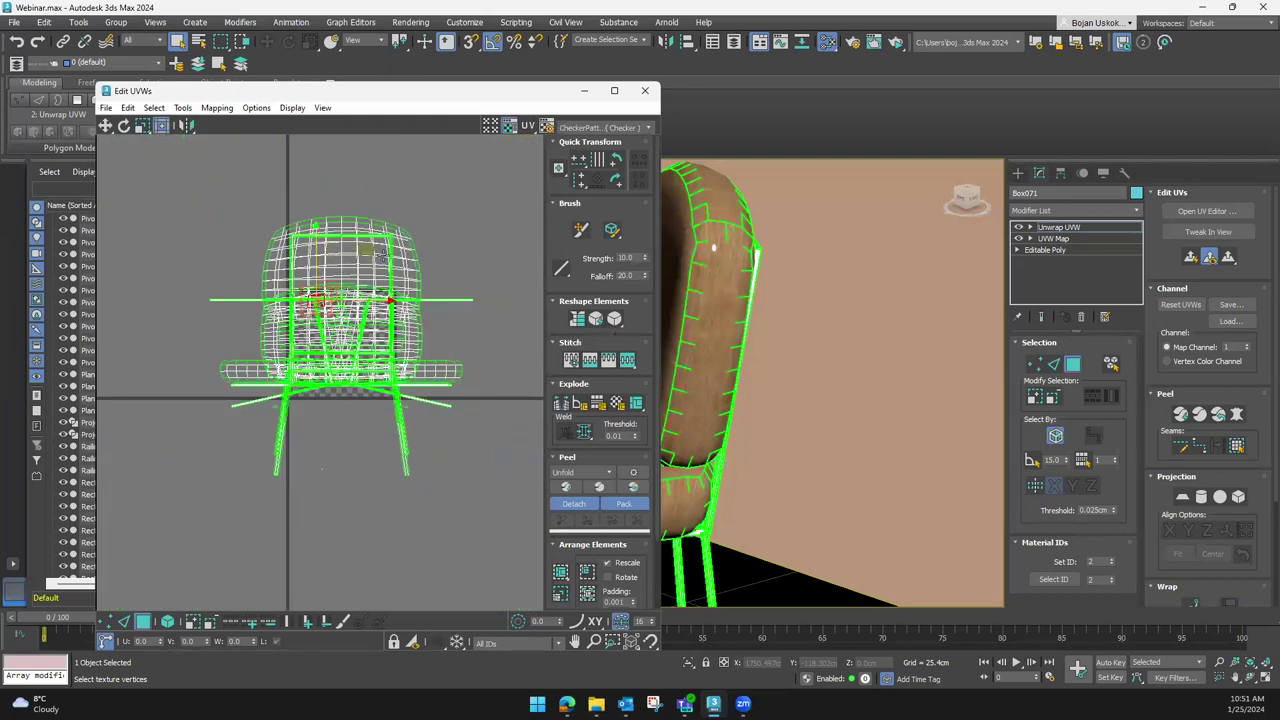
pyautogui.click(358, 267)
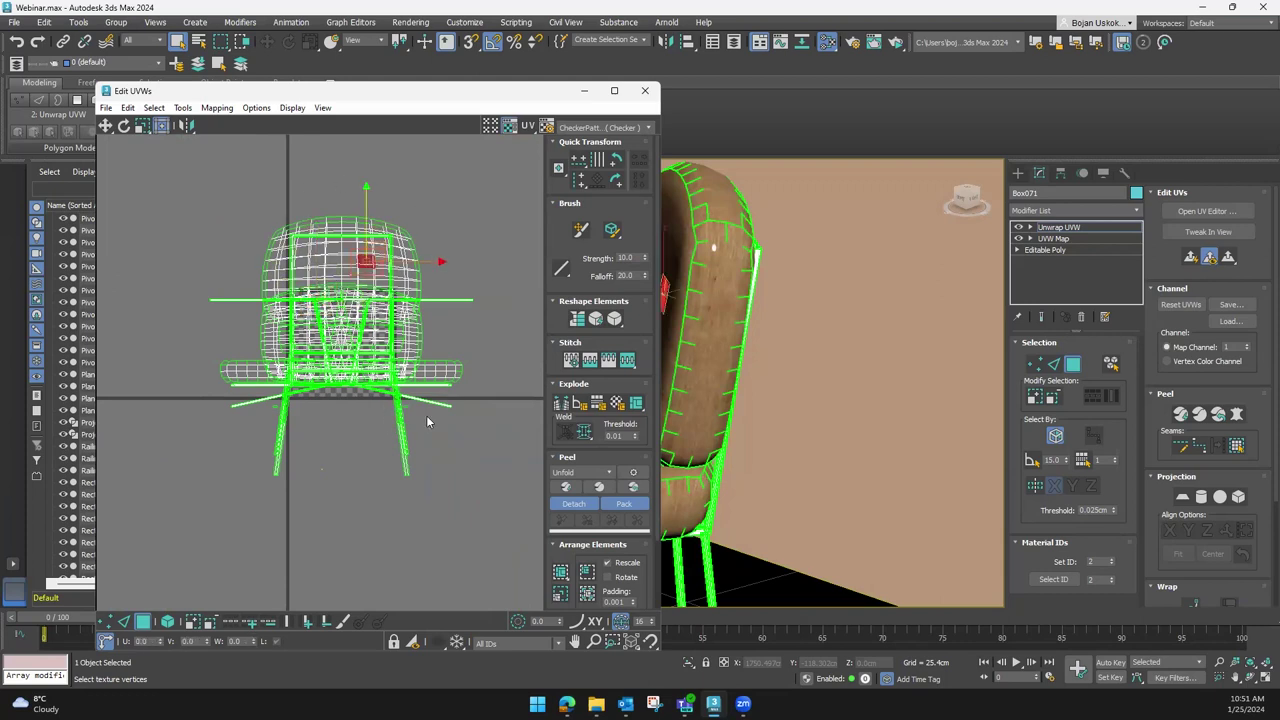
pyautogui.scroll(2, 739, 249)
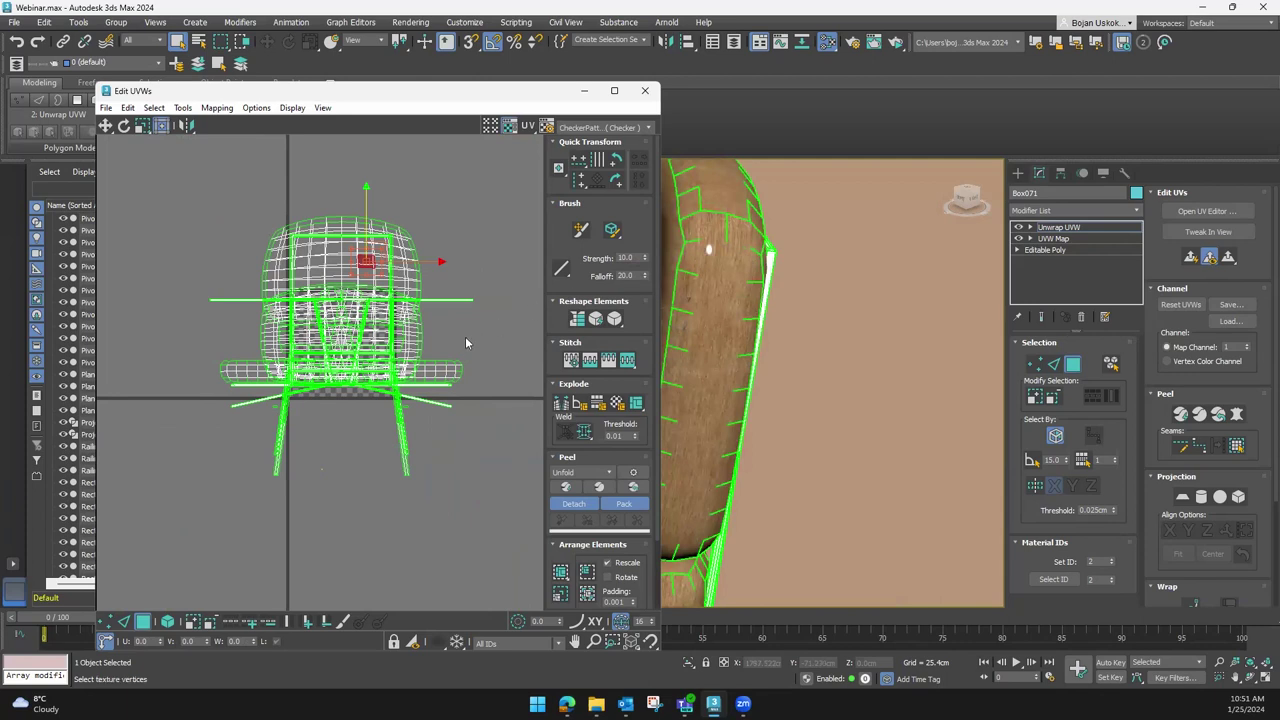
pyautogui.moveTo(465, 343); pyautogui.dragTo(441, 366, button='middle')
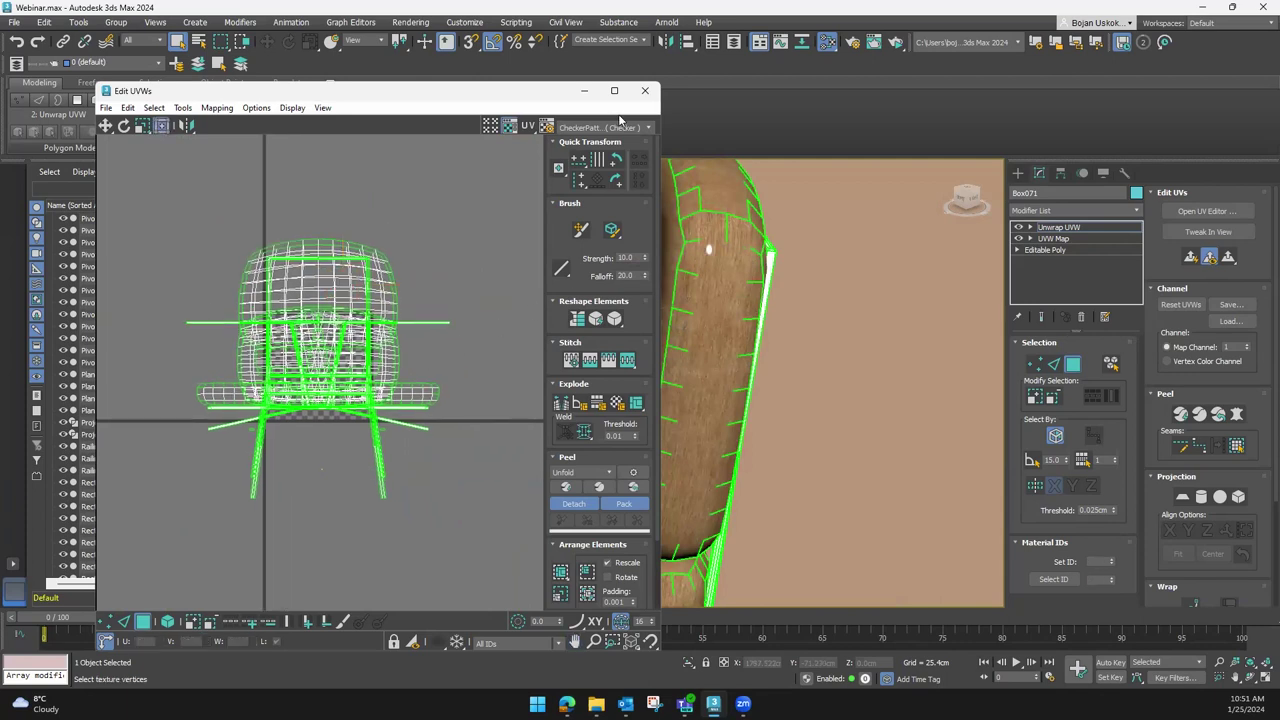
pyautogui.click(644, 92)
pyautogui.scroll(-5, 480, 374)
pyautogui.scroll(2, 480, 374)
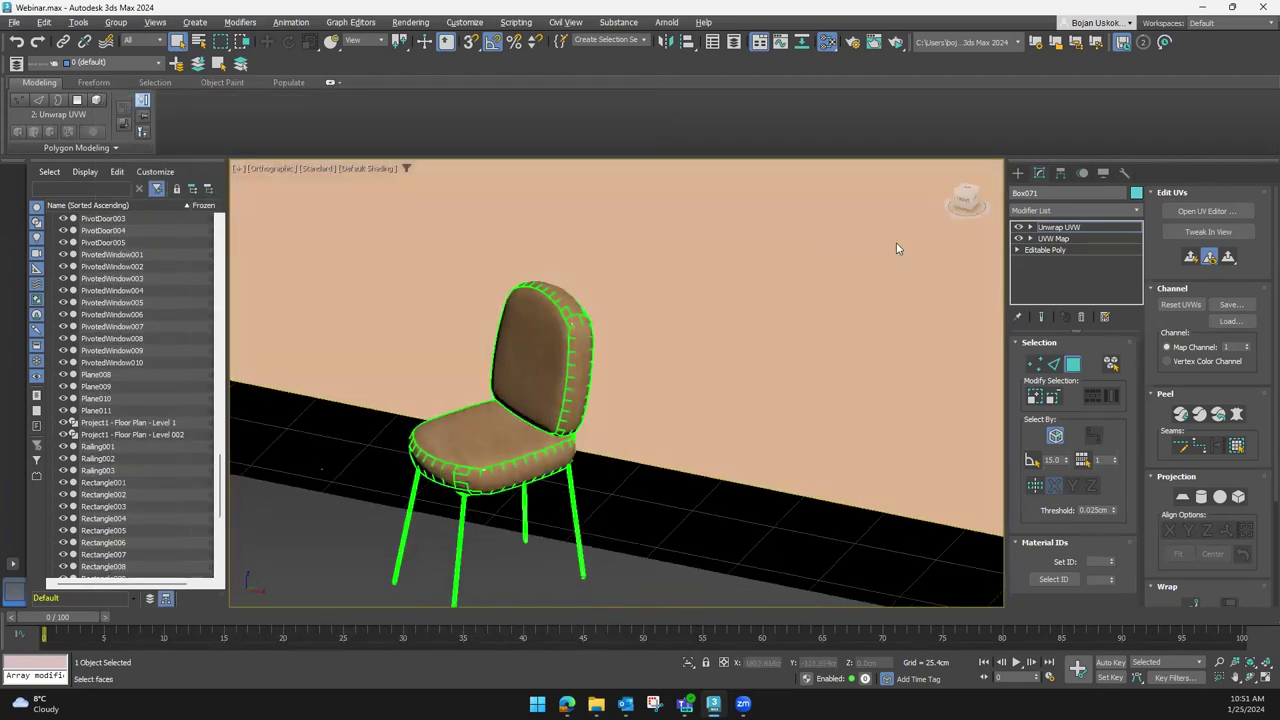
pyautogui.click(1062, 227)
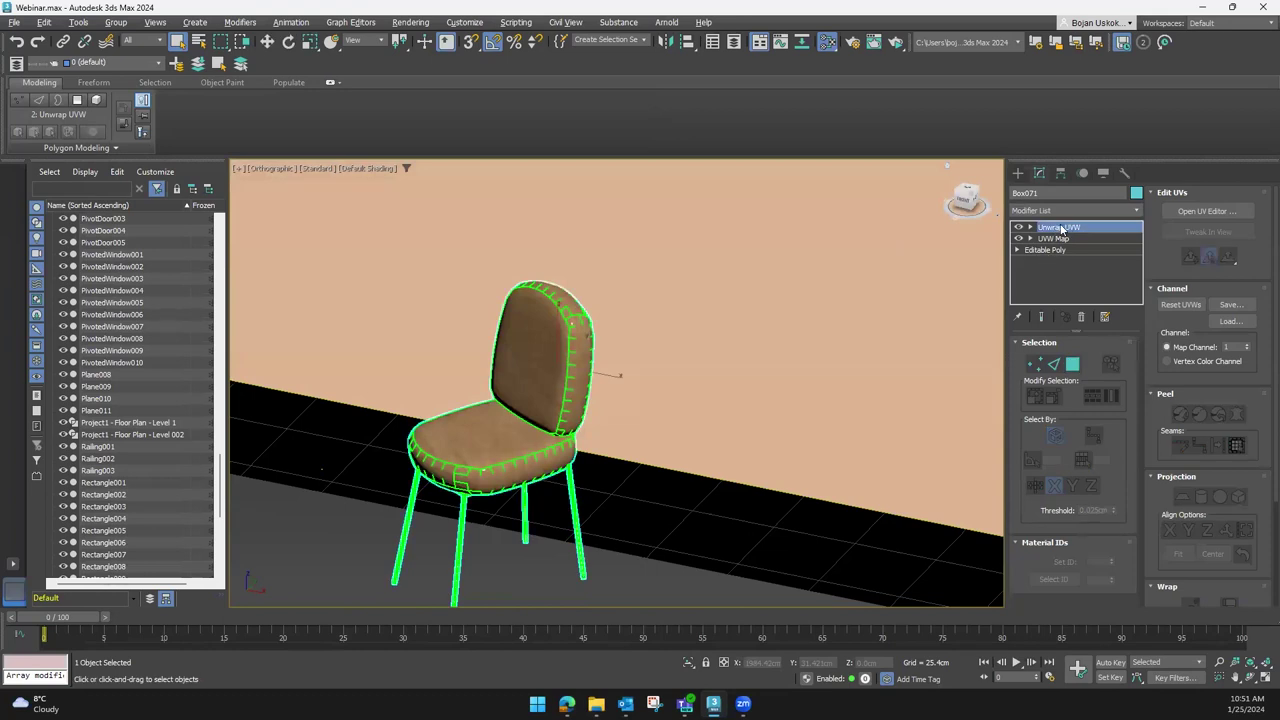
# Delete the Unwrap UVW modifier from the chair, keeping its UVW Map
pyautogui.rightClick(1062, 228)
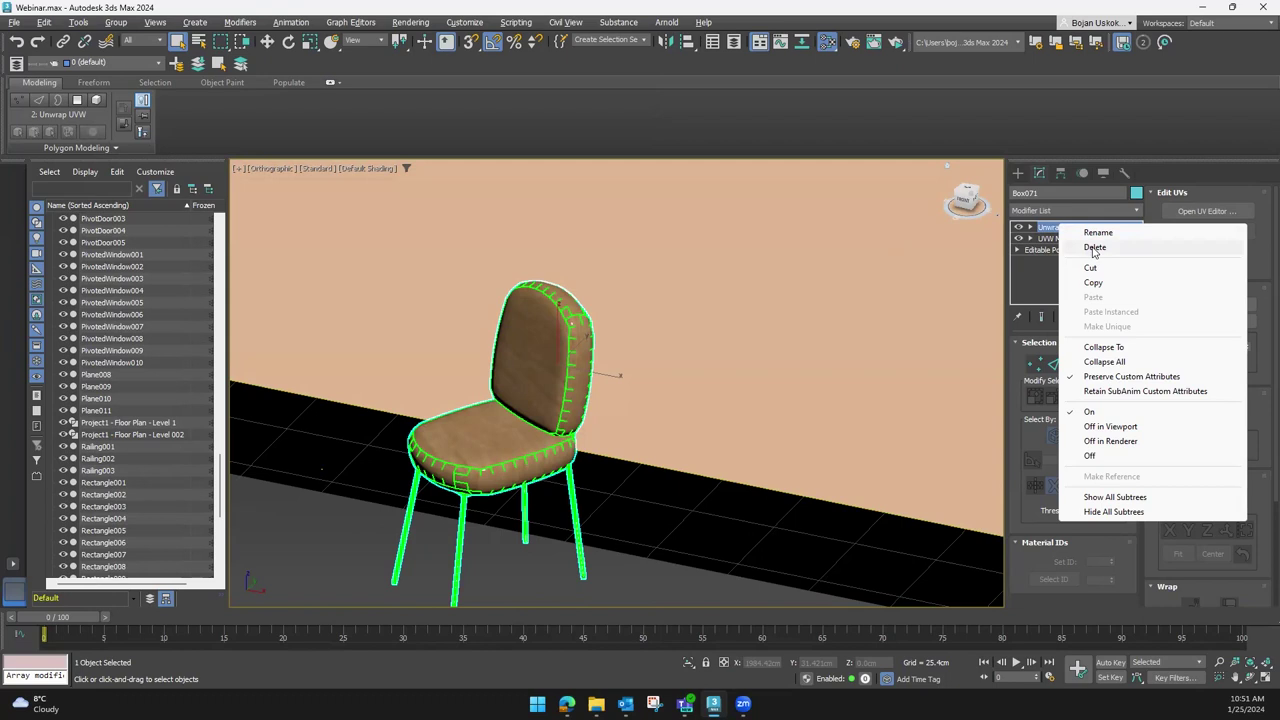
pyautogui.click(1093, 250)
pyautogui.scroll(-3, 600, 400)
# Orbit and zoom around the room to view the floor plan from a new angle
pyautogui.moveTo(600, 400)
pyautogui.keyDown('alt'); pyautogui.mouseDown(button='middle')
pyautogui.moveTo(643, 406)
pyautogui.moveTo(667, 383)
pyautogui.moveTo(658, 404)
pyautogui.moveTo(700, 440)
pyautogui.moveTo(743, 405)
pyautogui.mouseUp(button='middle'); pyautogui.keyUp('alt')
pyautogui.scroll(-3, 658, 404)
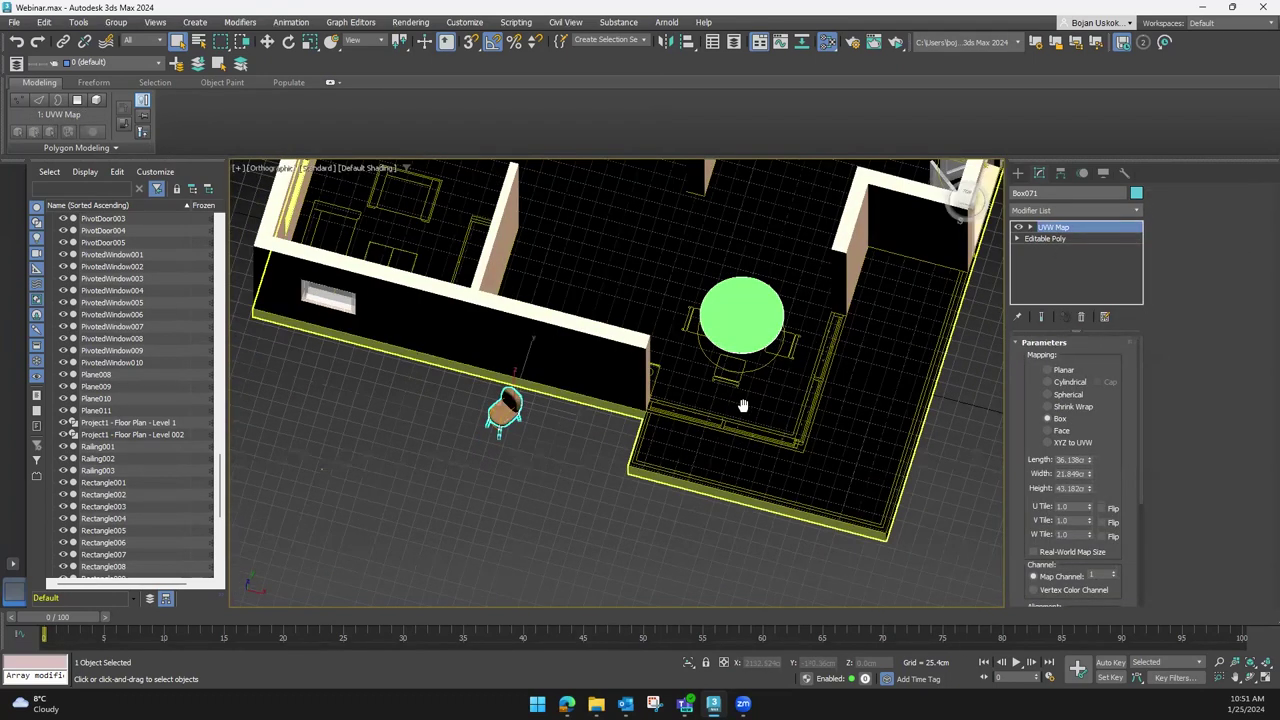
pyautogui.scroll(-2, 743, 405)
pyautogui.moveTo(634, 428)
pyautogui.keyDown('alt'); pyautogui.mouseDown(button='middle')
pyautogui.moveTo(614, 409)
pyautogui.moveTo(586, 440)
pyautogui.moveTo(604, 391)
pyautogui.moveTo(470, 385)
pyautogui.mouseUp(button='middle'); pyautogui.keyUp('alt')
pyautogui.scroll(5, 348, 381)
pyautogui.moveTo(348, 381)
pyautogui.keyDown('alt'); pyautogui.mouseDown(button='middle')
pyautogui.moveTo(500, 440)
pyautogui.moveTo(478, 450)
pyautogui.mouseUp(button='middle'); pyautogui.keyUp('alt')
pyautogui.scroll(3, 515, 455)
pyautogui.scroll(2, 506, 465)
pyautogui.scroll(3, 478, 450)
pyautogui.scroll(-4, 521, 478)
pyautogui.moveTo(543, 480)
pyautogui.keyDown('alt'); pyautogui.mouseDown(button='middle')
pyautogui.moveTo(537, 491)
pyautogui.moveTo(481, 427)
pyautogui.mouseUp(button='middle'); pyautogui.keyUp('alt')
pyautogui.moveTo(817, 397)
pyautogui.keyDown('alt'); pyautogui.mouseDown(button='middle')
pyautogui.moveTo(803, 434)
pyautogui.moveTo(643, 434)
pyautogui.mouseUp(button='middle'); pyautogui.keyUp('alt')
# Pick the Line spline tool and turn on 3D Snaps
pyautogui.click(1018, 173)
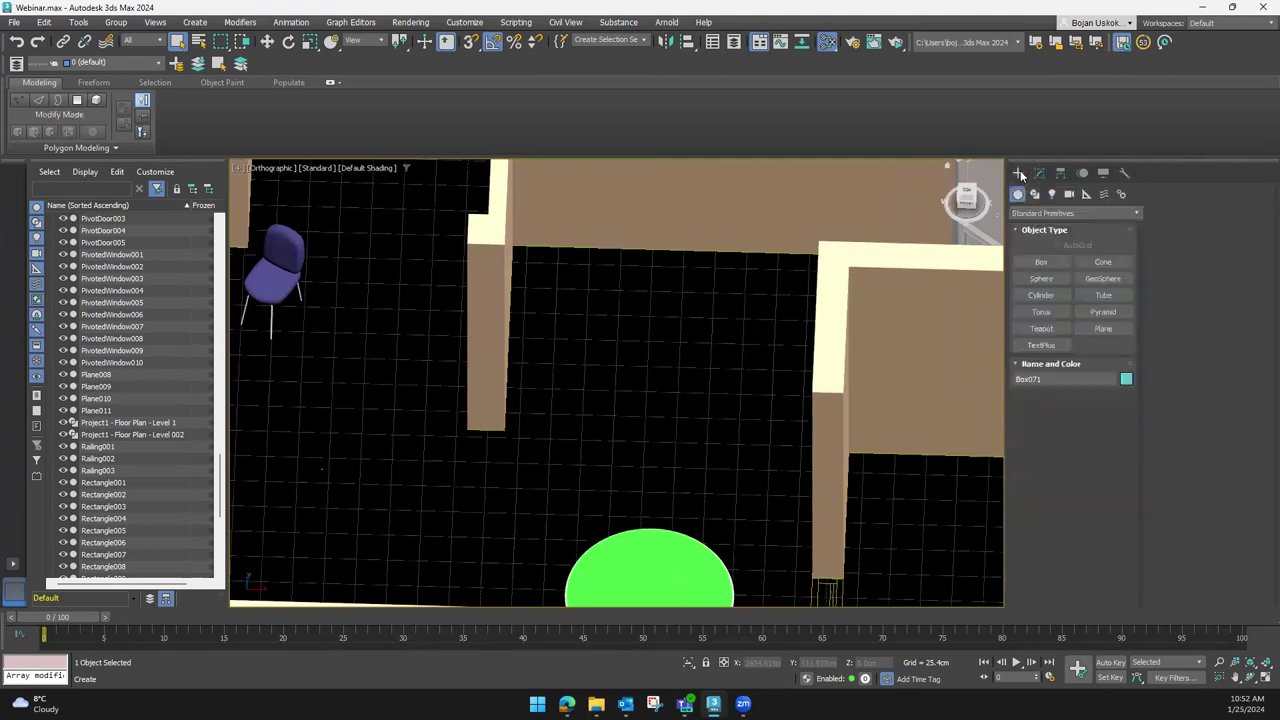
pyautogui.click(1034, 194)
pyautogui.click(1040, 278)
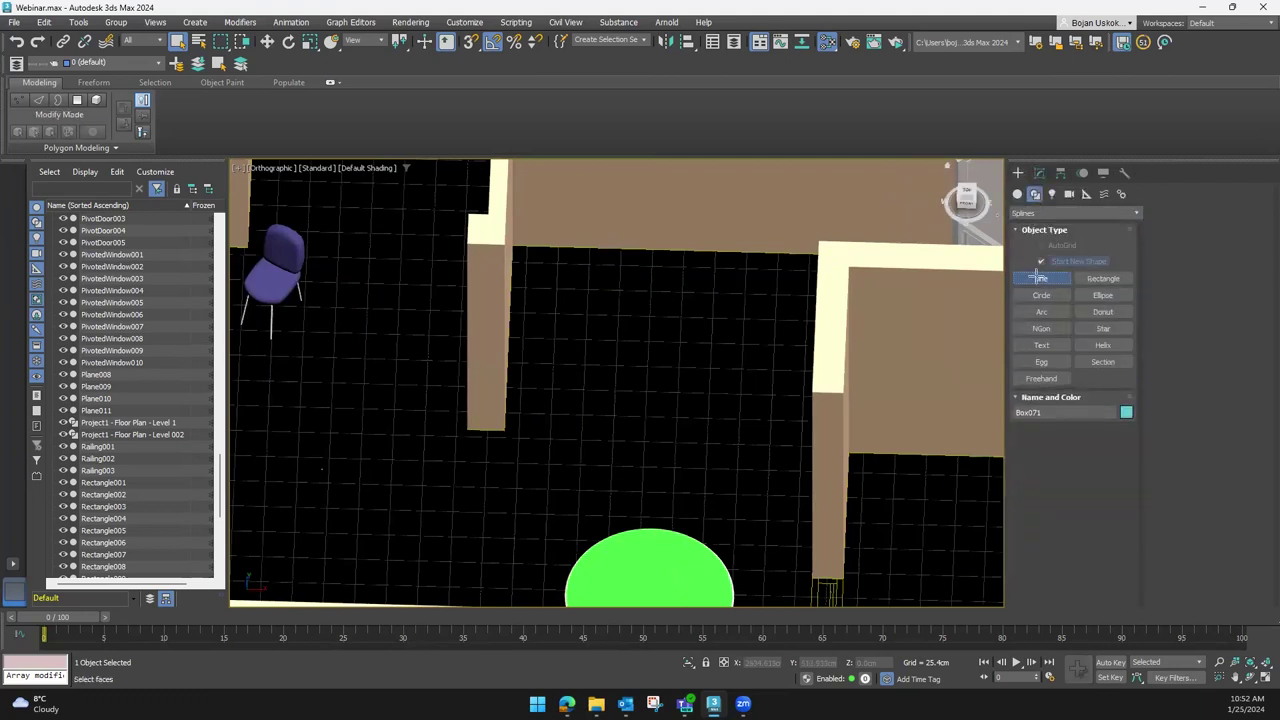
pyautogui.moveTo(534, 409)
pyautogui.keyDown('alt'); pyautogui.mouseDown(button='middle')
pyautogui.moveTo(520, 423)
pyautogui.moveTo(480, 360)
pyautogui.mouseUp(button='middle'); pyautogui.keyUp('alt')
pyautogui.click(470, 41)
pyautogui.scroll(3, 546, 443)
pyautogui.scroll(2, 557, 451)
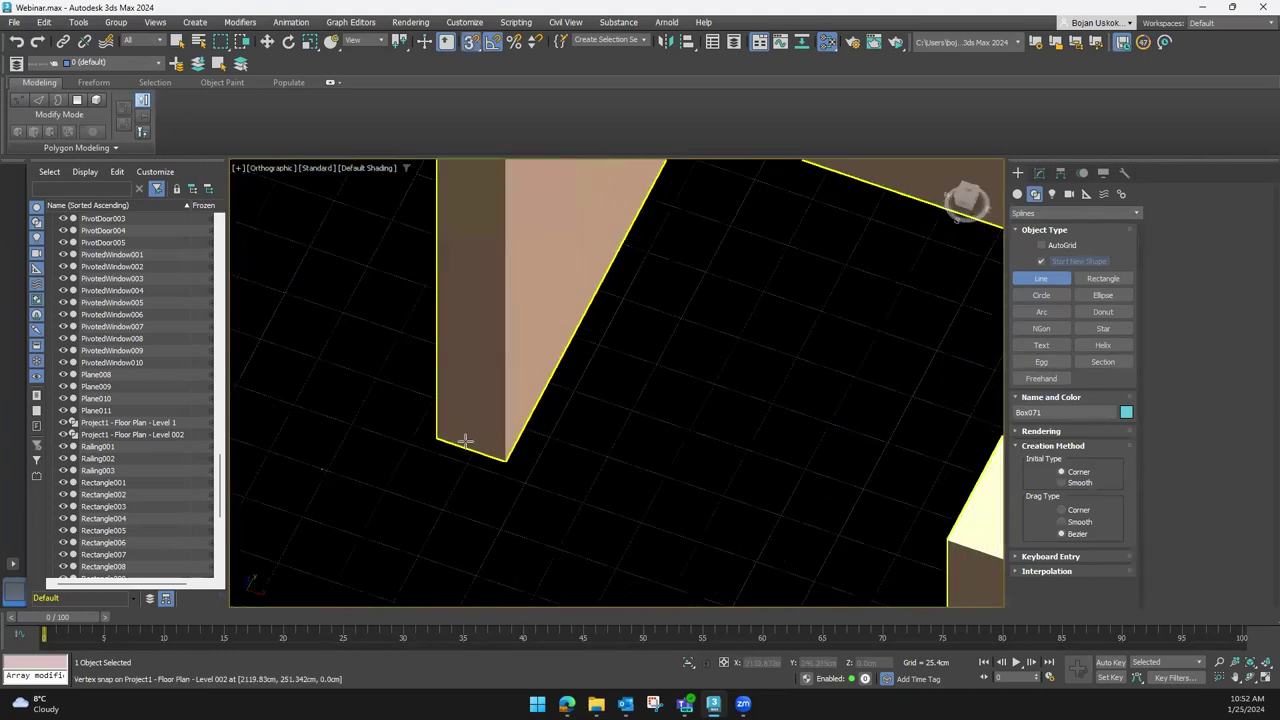
# Draw a snapped L-shaped line along the wall's base corner
pyautogui.click(436, 439)
pyautogui.click(505, 460)
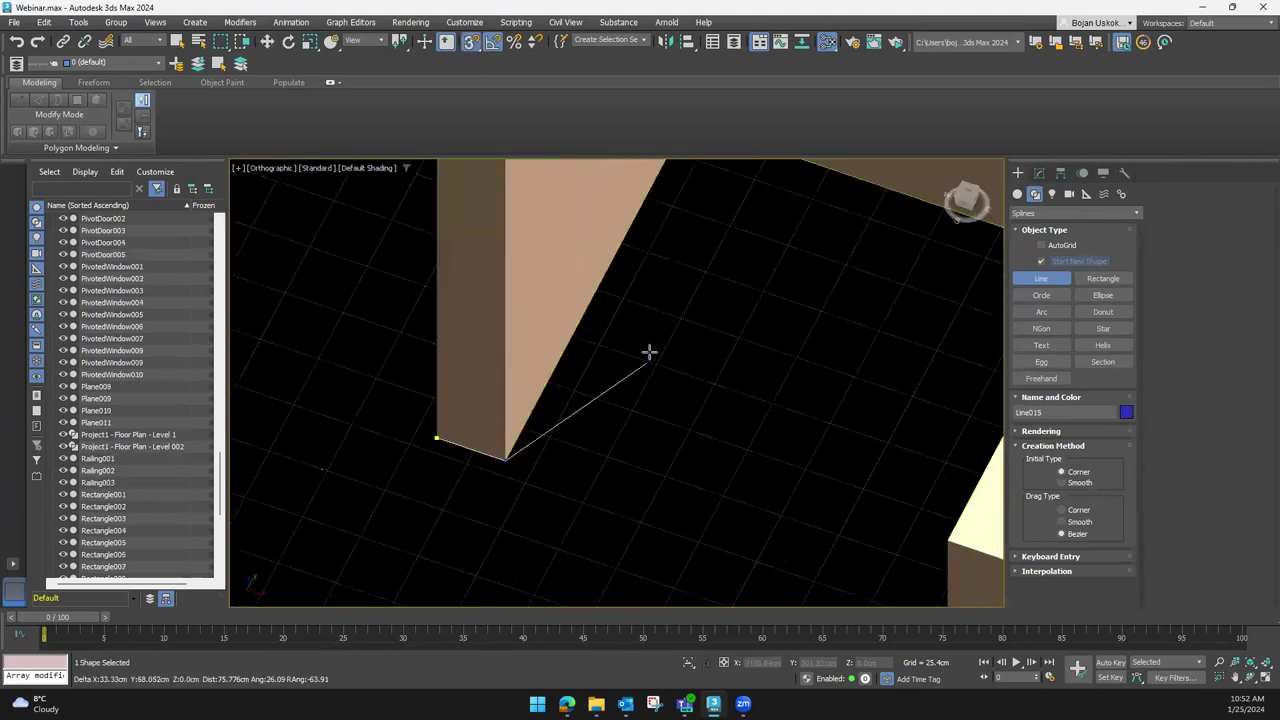
pyautogui.keyDown('alt'); pyautogui.moveTo(649, 352); pyautogui.dragTo(557, 343, button='middle'); pyautogui.keyUp('alt')
pyautogui.scroll(1, 609, 349)
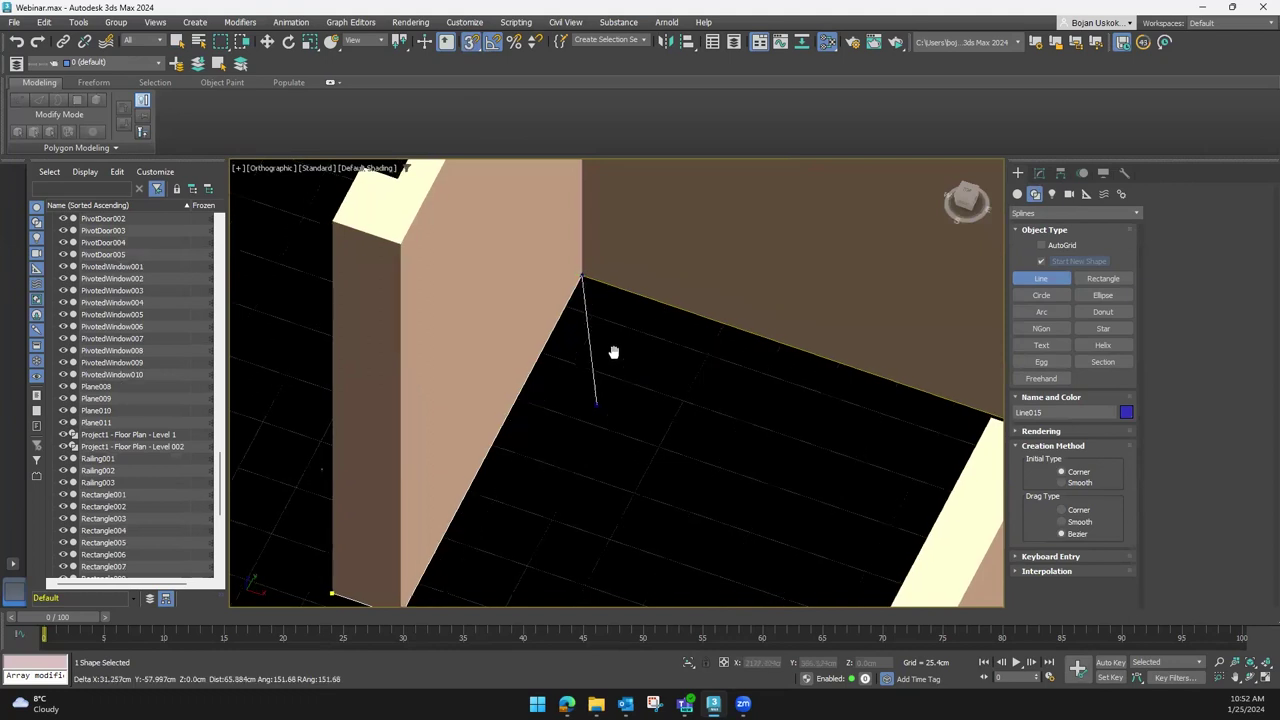
pyautogui.scroll(2, 623, 314)
pyautogui.moveTo(523, 394)
pyautogui.mouseDown(button='middle')
pyautogui.moveTo(581, 447)
pyautogui.moveTo(566, 477)
pyautogui.moveTo(483, 506)
pyautogui.mouseUp(button='middle')
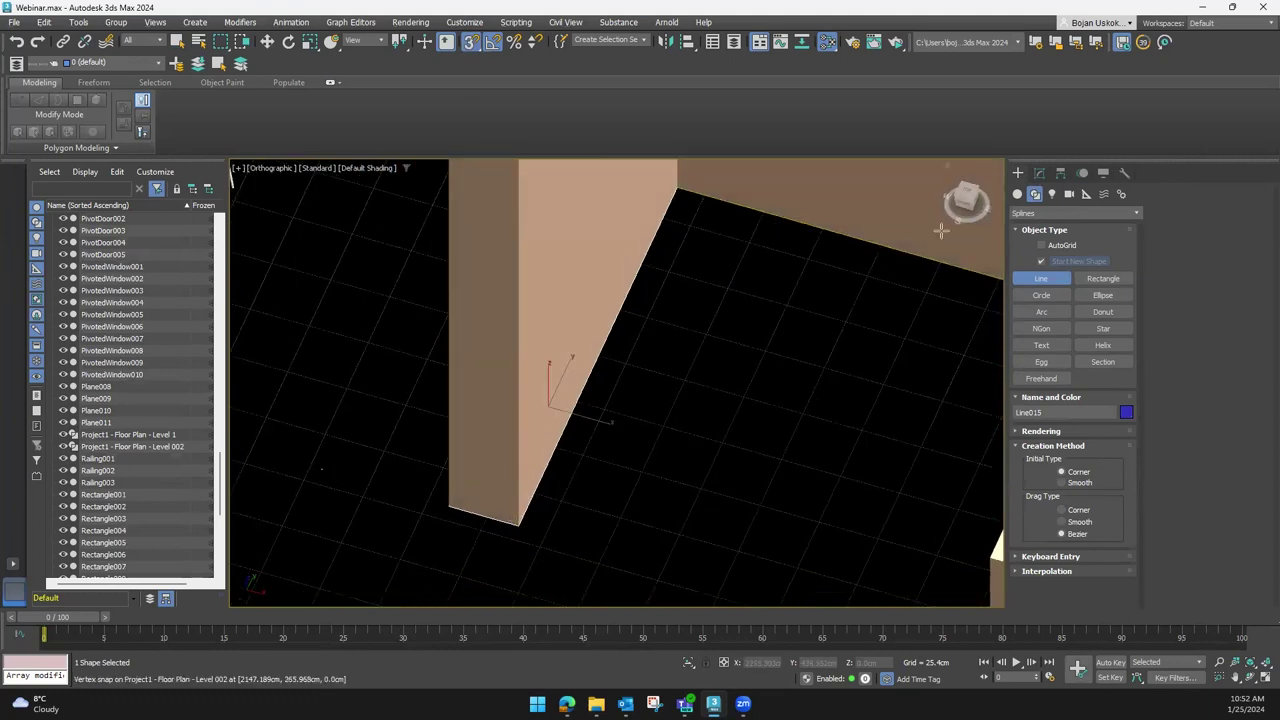
pyautogui.keyDown('alt'); pyautogui.moveTo(739, 384); pyautogui.dragTo(666, 400, button='middle'); pyautogui.keyUp('alt')
pyautogui.rightClick(597, 435)
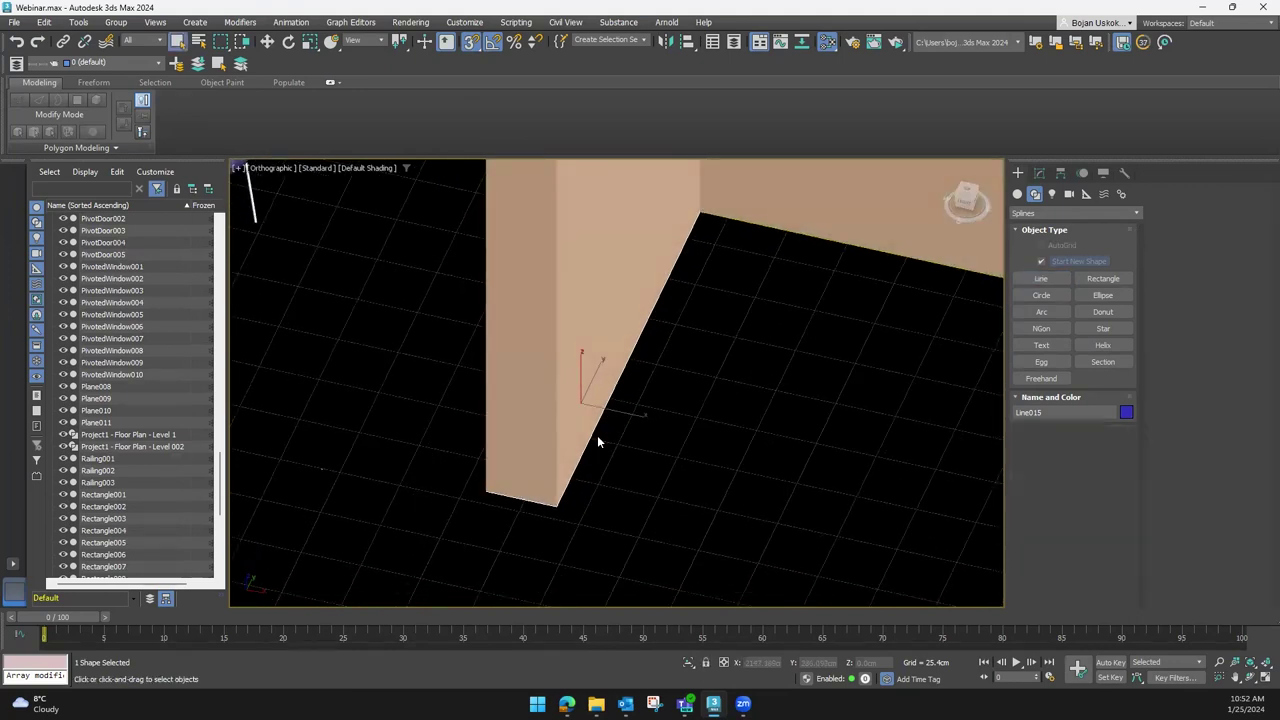
# Isolate the new line, Line015, with Alt+Q
pyautogui.rightClick(594, 433)
pyautogui.click(594, 432)
pyautogui.hotkey('alt', 'q')
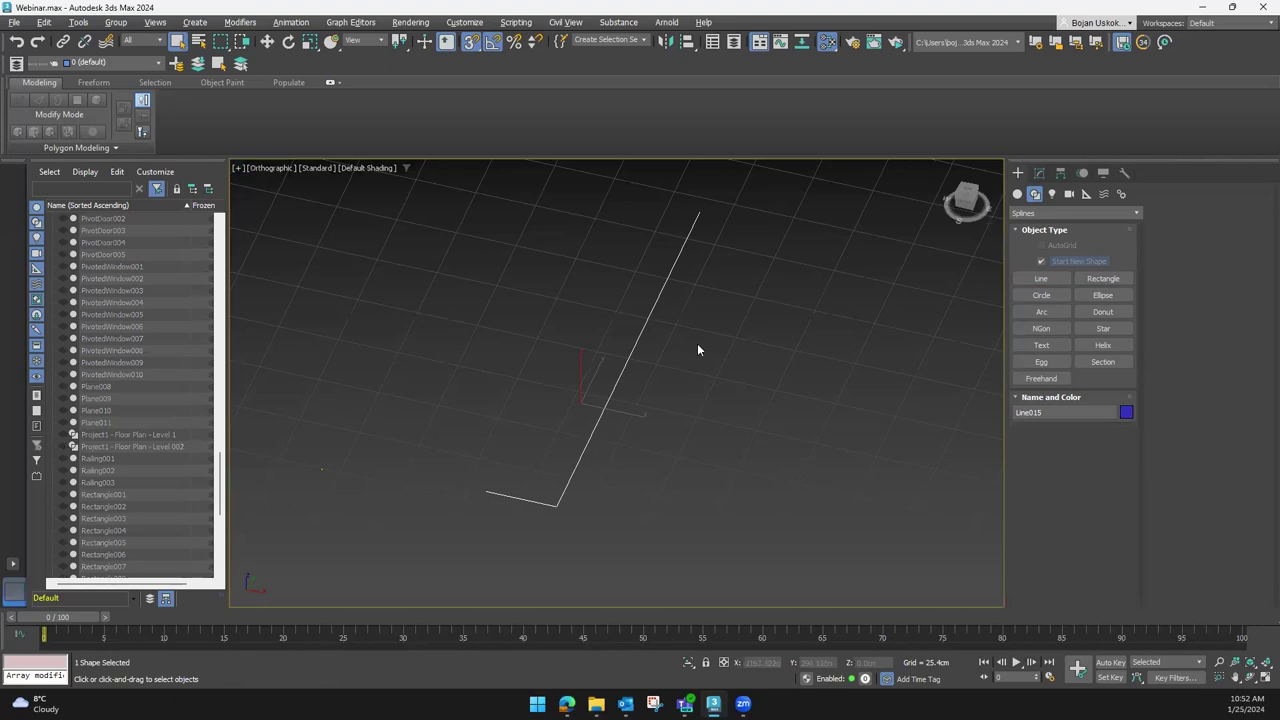
# Apply a Sweep modifier to Line015 from the Modifier List, filtered with 's'
pyautogui.click(1039, 173)
pyautogui.click(1060, 211)
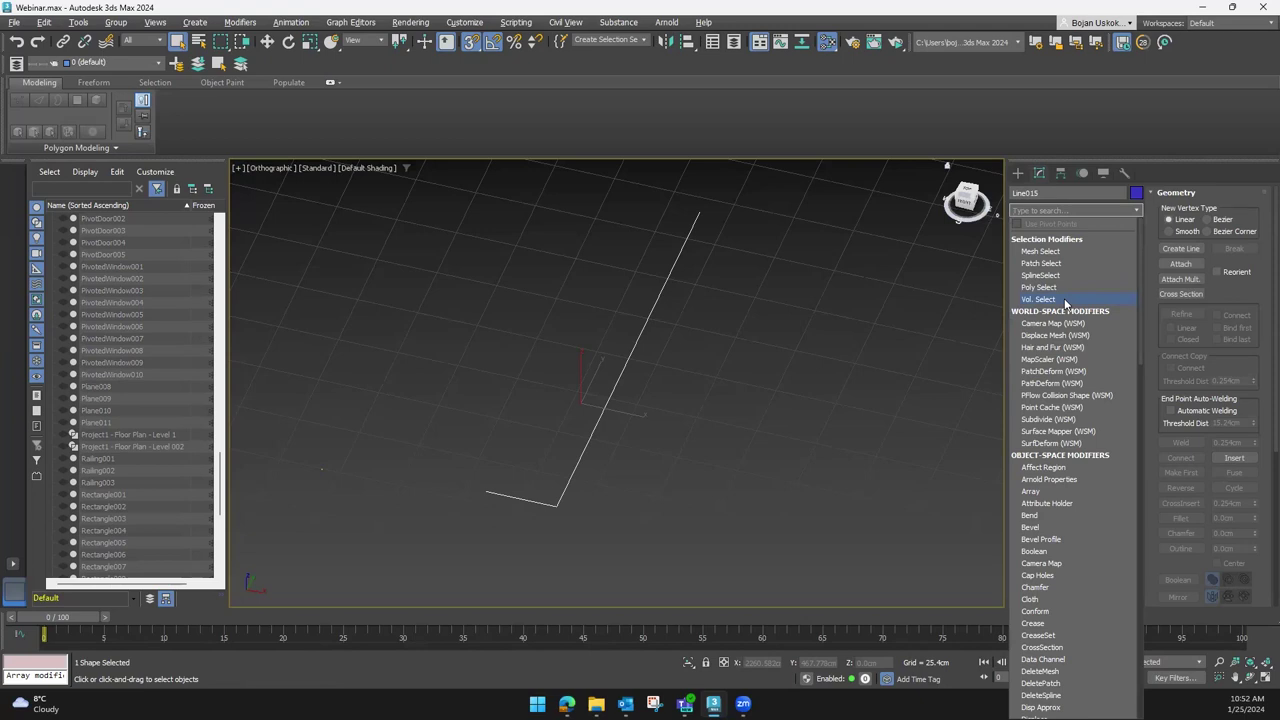
pyautogui.scroll(-1, 1070, 499)
pyautogui.scroll(-3, 1070, 499)
pyautogui.scroll(-1, 1070, 499)
pyautogui.scroll(-2, 1070, 499)
pyautogui.scroll(-3, 1070, 499)
pyautogui.scroll(-3, 1070, 499)
pyautogui.scroll(-4, 1070, 499)
pyautogui.scroll(-3, 1070, 499)
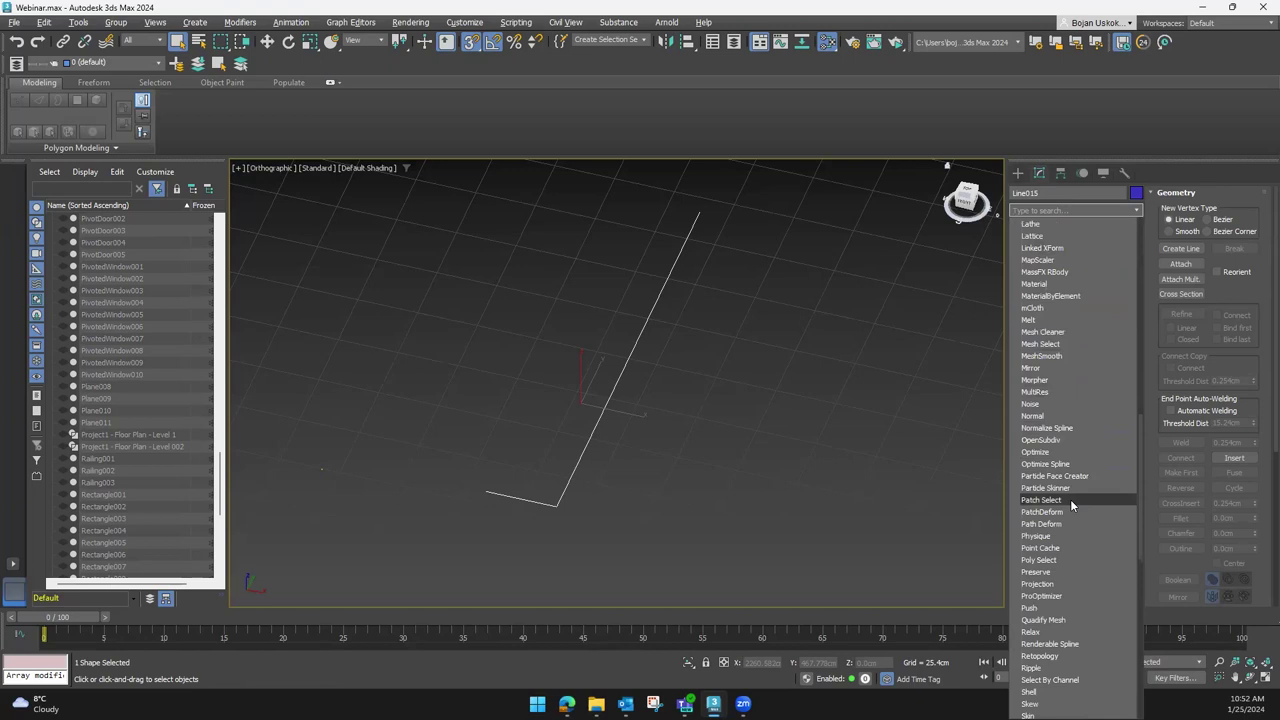
pyautogui.scroll(-1, 1070, 520)
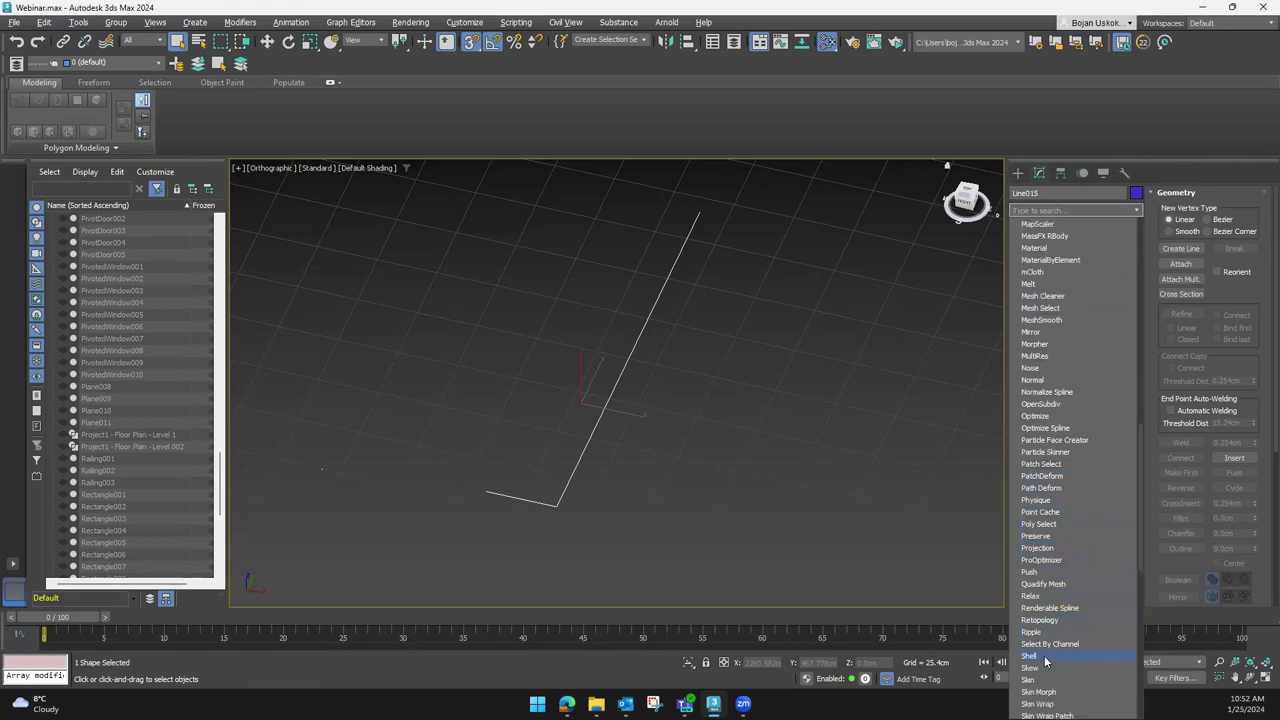
pyautogui.scroll(2, 1062, 585)
pyautogui.scroll(1, 1062, 585)
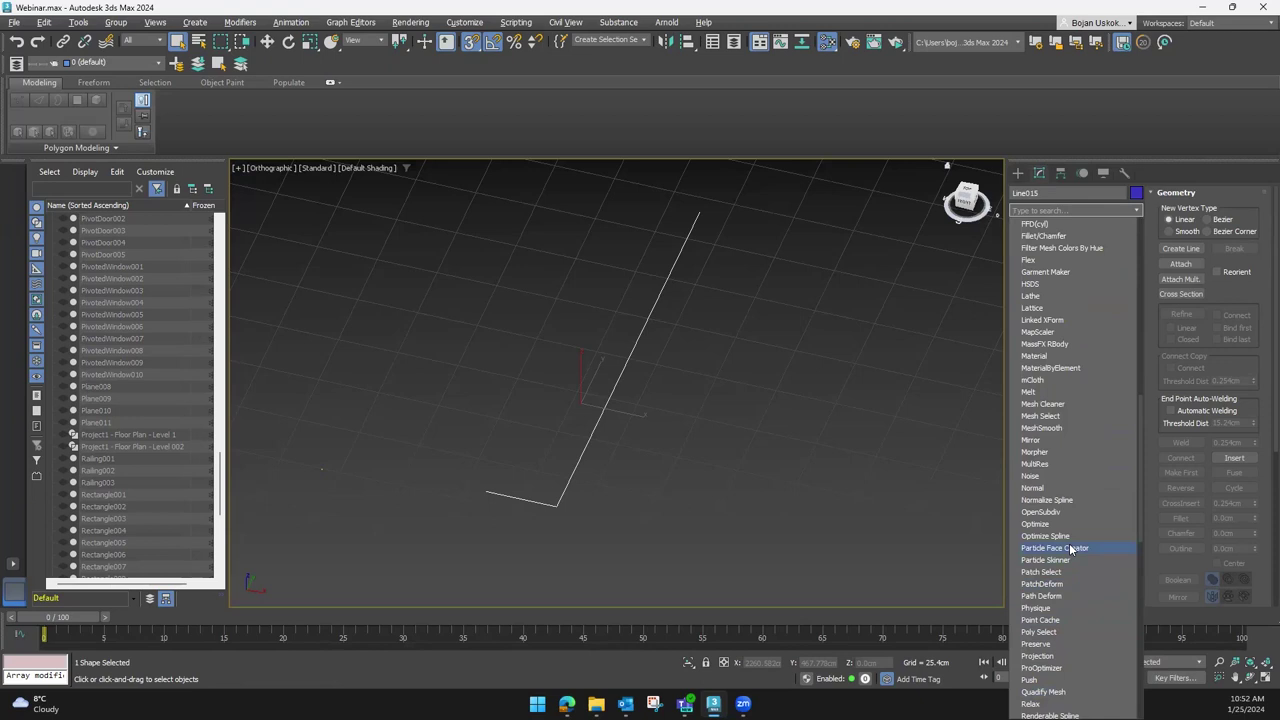
pyautogui.scroll(-2, 1069, 545)
pyautogui.scroll(-2, 1069, 545)
pyautogui.scroll(-1, 1050, 650)
pyautogui.scroll(3, 1062, 608)
pyautogui.scroll(3, 1062, 608)
pyautogui.scroll(3, 1064, 600)
pyautogui.scroll(3, 1066, 596)
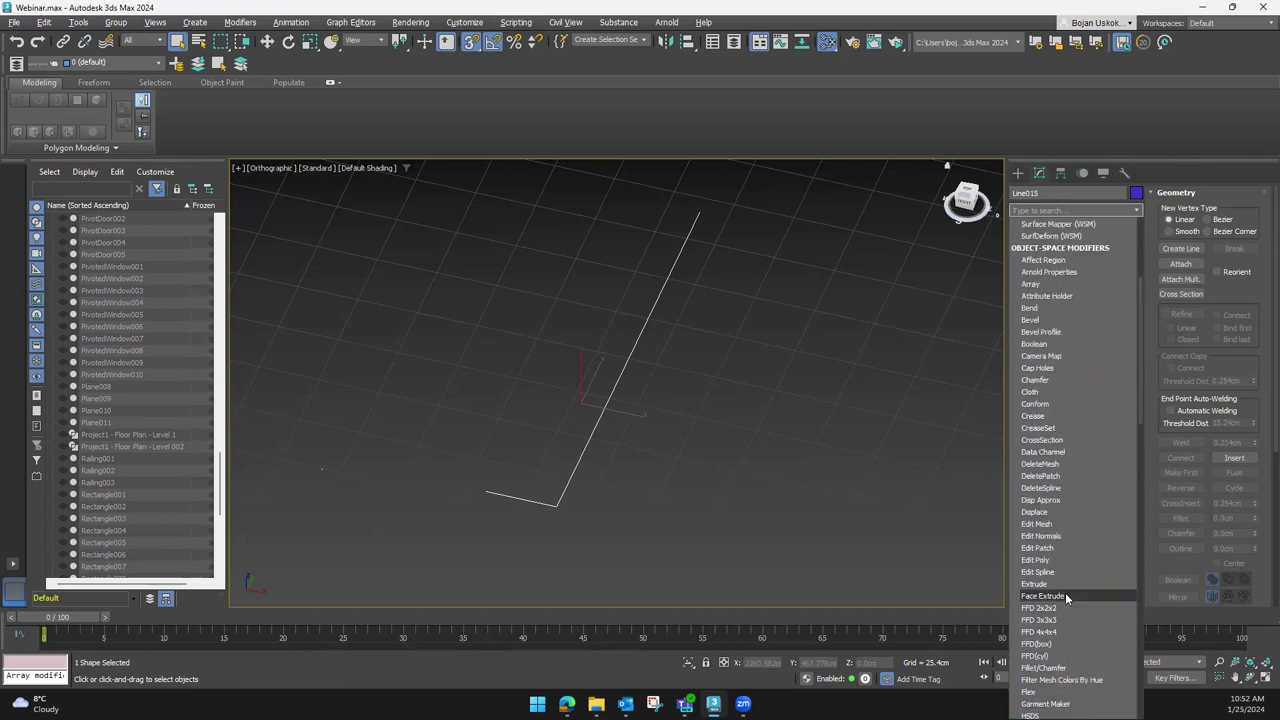
pyautogui.write('s')
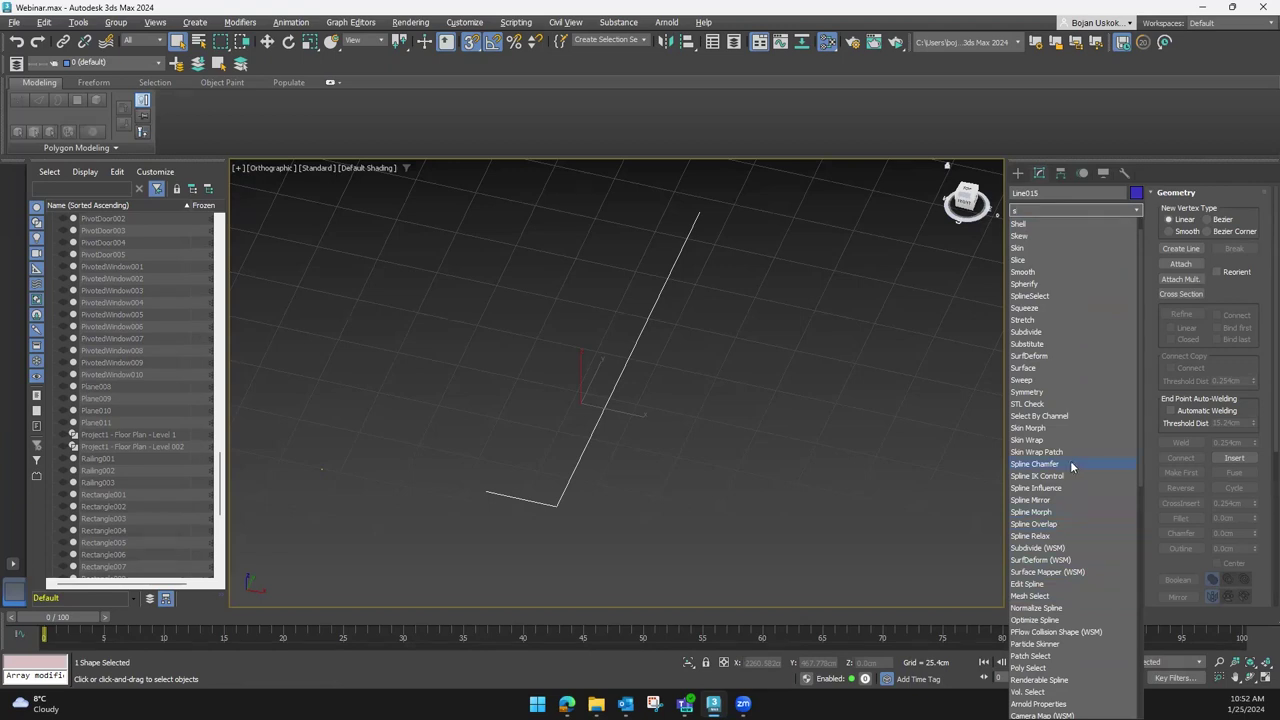
pyautogui.click(1021, 380)
pyautogui.moveTo(722, 424)
pyautogui.mouseDown(button='middle')
pyautogui.moveTo(785, 451)
pyautogui.moveTo(823, 414)
pyautogui.moveTo(871, 437)
pyautogui.moveTo(885, 472)
pyautogui.moveTo(826, 457)
pyautogui.moveTo(817, 434)
pyautogui.moveTo(747, 486)
pyautogui.moveTo(858, 428)
pyautogui.moveTo(890, 460)
pyautogui.mouseUp(button='middle')
# Try Bar and then Channel as the Sweep's built-in section, checking it from the left view
pyautogui.click(1072, 391)
pyautogui.click(1050, 414)
pyautogui.click(1085, 398)
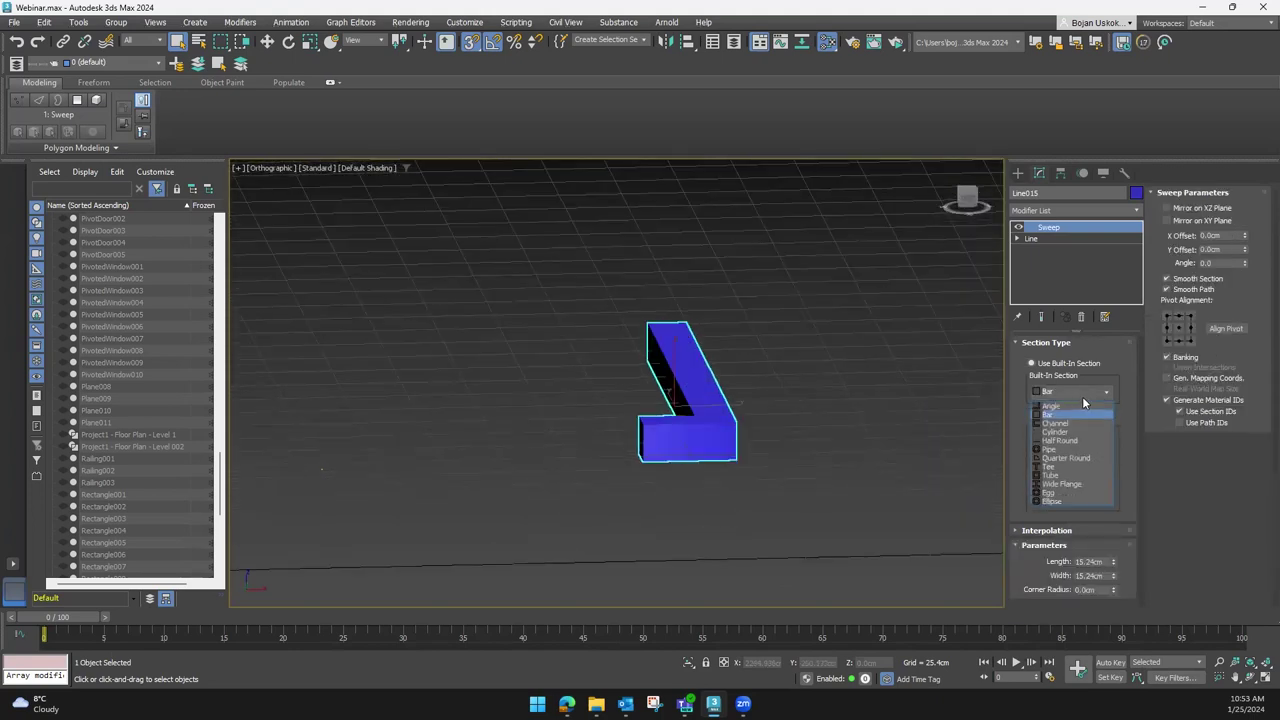
pyautogui.click(1073, 422)
pyautogui.moveTo(747, 413)
pyautogui.keyDown('alt'); pyautogui.mouseDown(button='middle')
pyautogui.moveTo(740, 395)
pyautogui.moveTo(737, 429)
pyautogui.moveTo(602, 491)
pyautogui.mouseUp(button='middle'); pyautogui.keyUp('alt')
pyautogui.click(1050, 239)
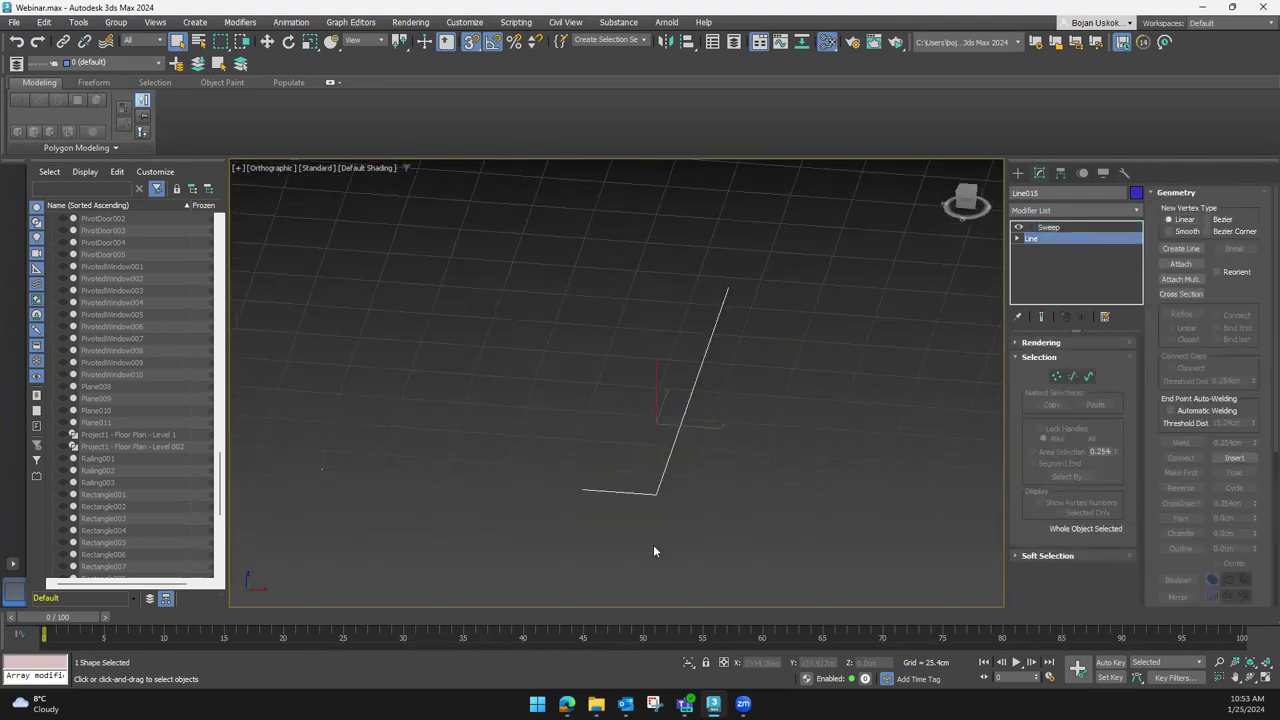
pyautogui.click(1048, 227)
pyautogui.moveTo(768, 546)
pyautogui.keyDown('alt'); pyautogui.mouseDown(button='middle')
pyautogui.moveTo(824, 507)
pyautogui.moveTo(996, 273)
pyautogui.moveTo(936, 272)
pyautogui.mouseUp(button='middle'); pyautogui.keyUp('alt')
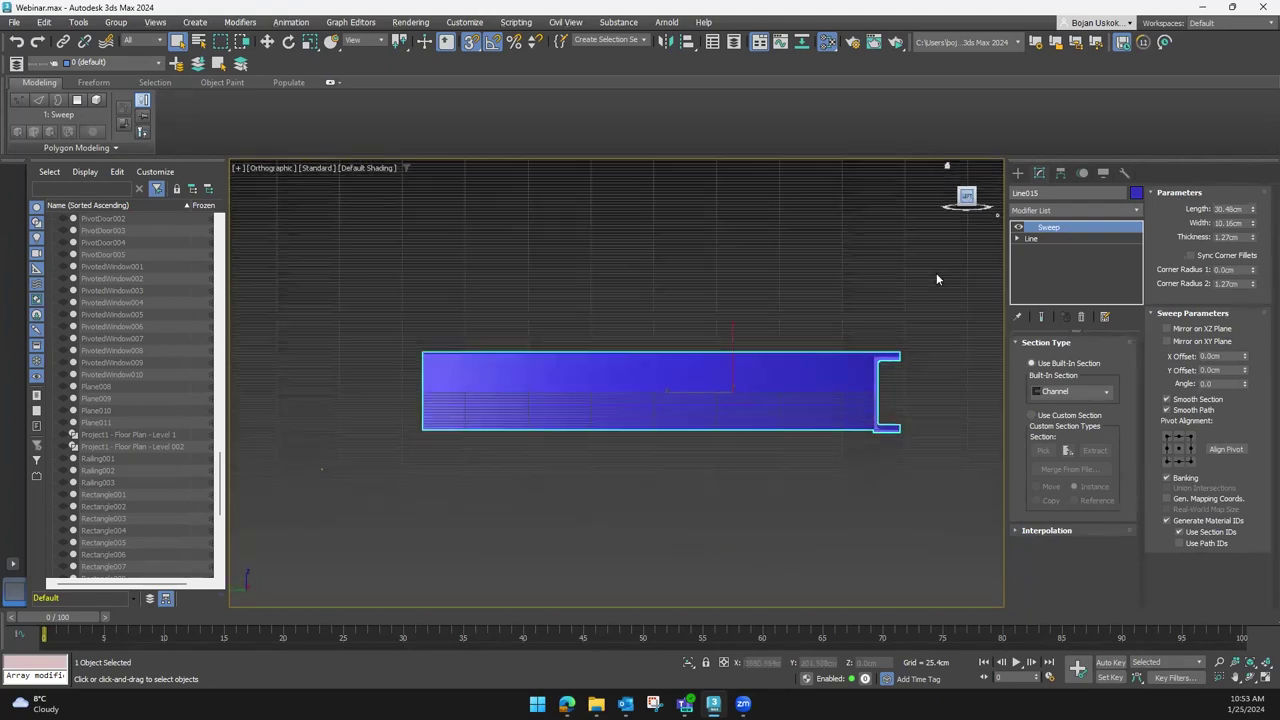
pyautogui.press('l')
pyautogui.scroll(5, 892, 405)
pyautogui.scroll(-2, 883, 420)
# Switch the section to Pipe, then return it to Angle
pyautogui.click(1045, 393)
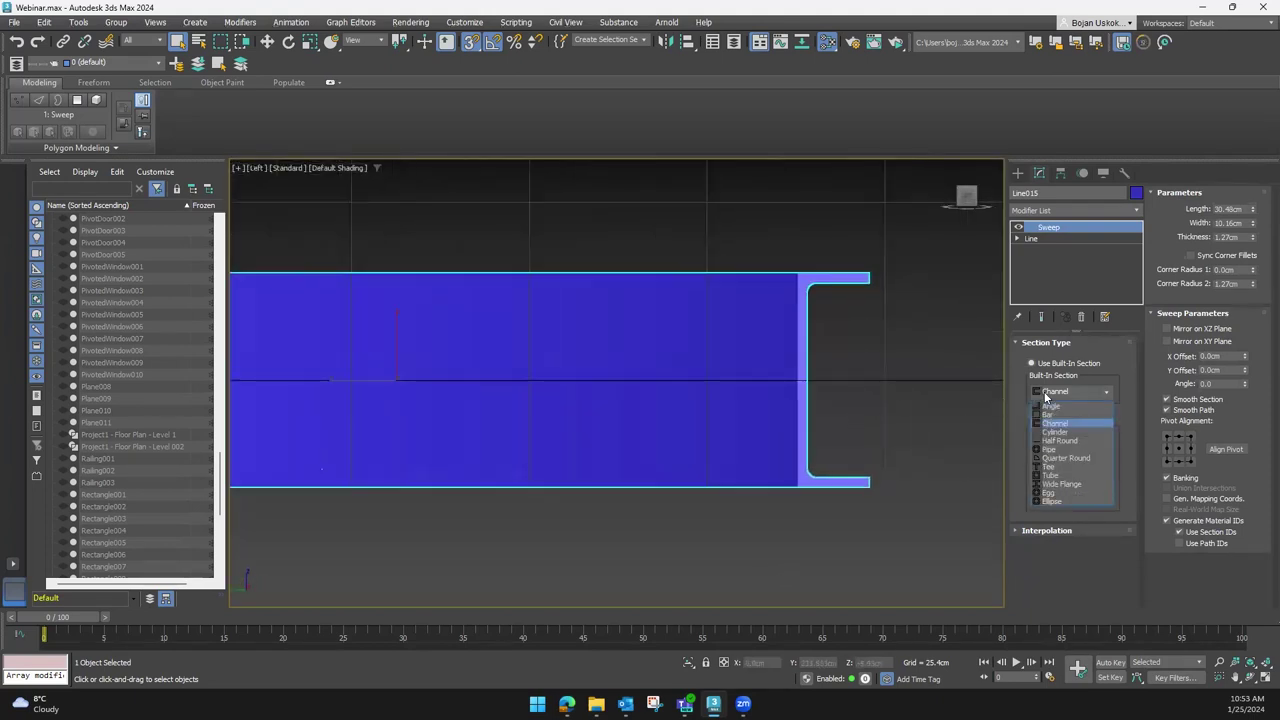
pyautogui.click(1050, 449)
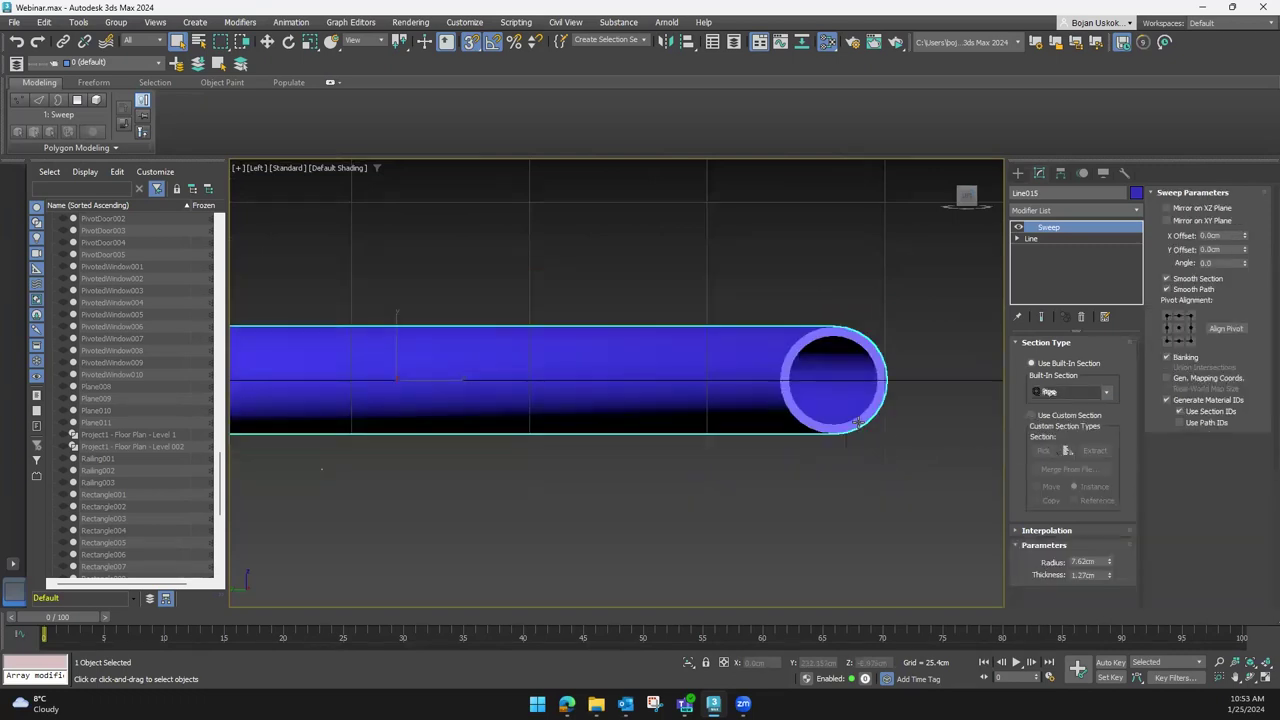
pyautogui.keyDown('alt'); pyautogui.moveTo(845, 428); pyautogui.dragTo(700, 420, button='middle'); pyautogui.keyUp('alt')
pyautogui.click(1086, 400)
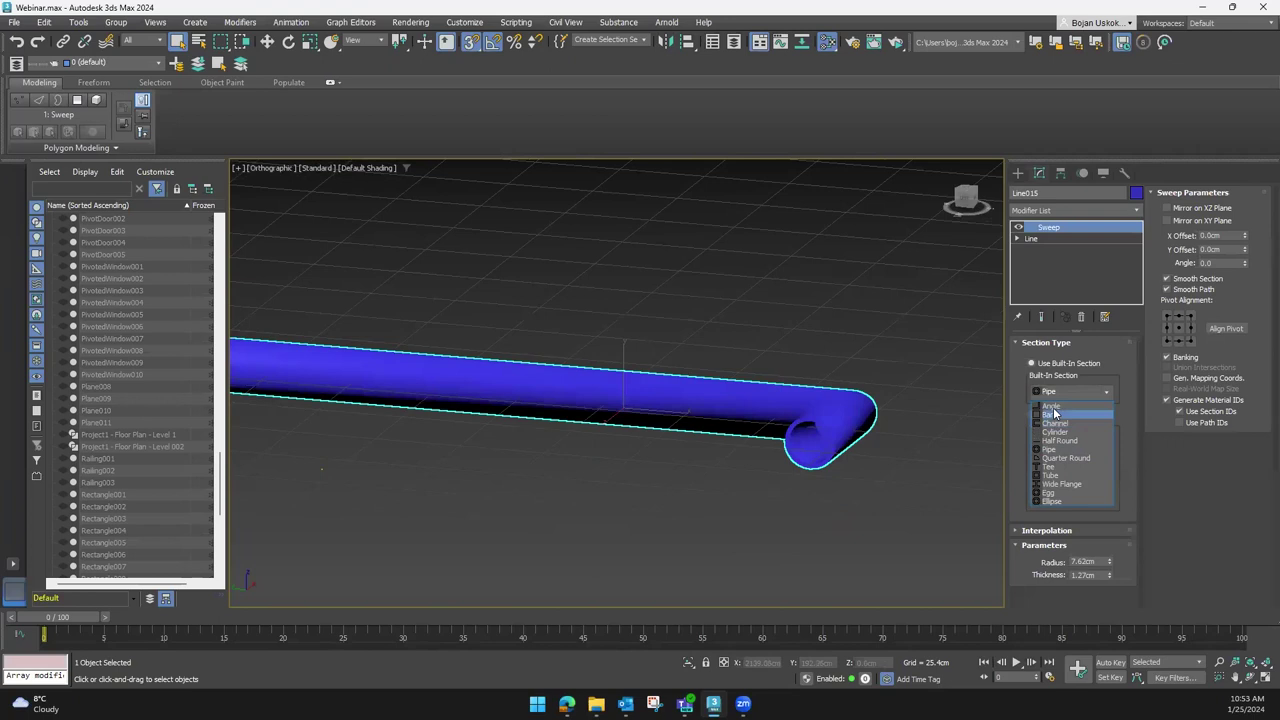
pyautogui.click(1056, 407)
pyautogui.keyDown('alt'); pyautogui.moveTo(871, 467); pyautogui.dragTo(1062, 479, button='middle'); pyautogui.keyUp('alt')
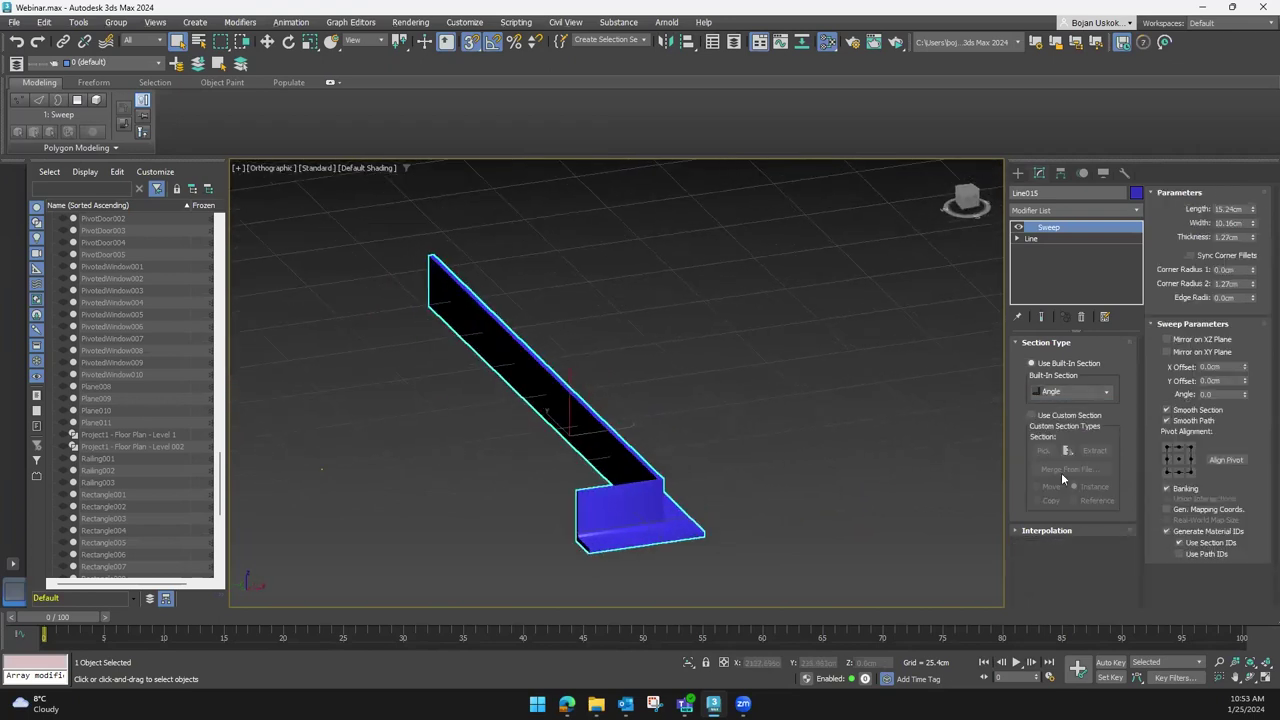
# Size the Angle section to 7.772cm length, 5.69cm width and 0.61cm thickness
pyautogui.moveTo(1253, 209); pyautogui.dragTo(1252, 254)
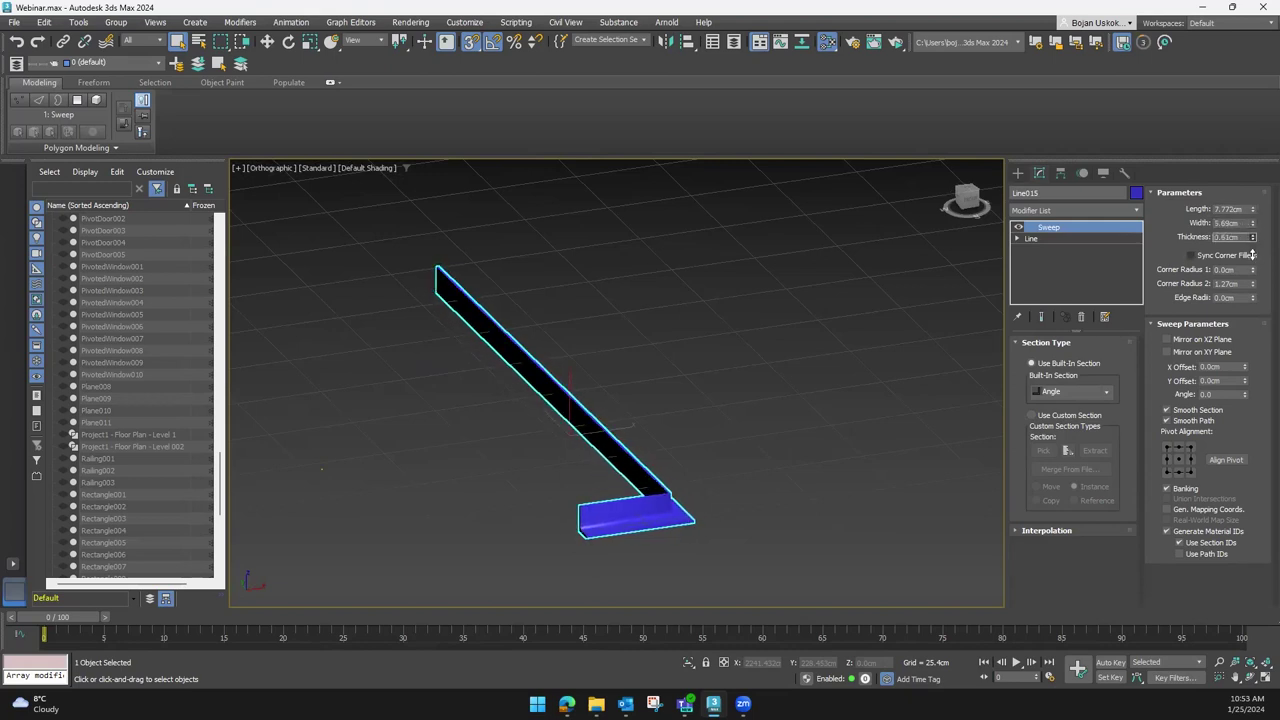
pyautogui.scroll(3, 686, 532)
pyautogui.keyDown('alt'); pyautogui.moveTo(686, 532); pyautogui.dragTo(667, 525, button='middle'); pyautogui.keyUp('alt')
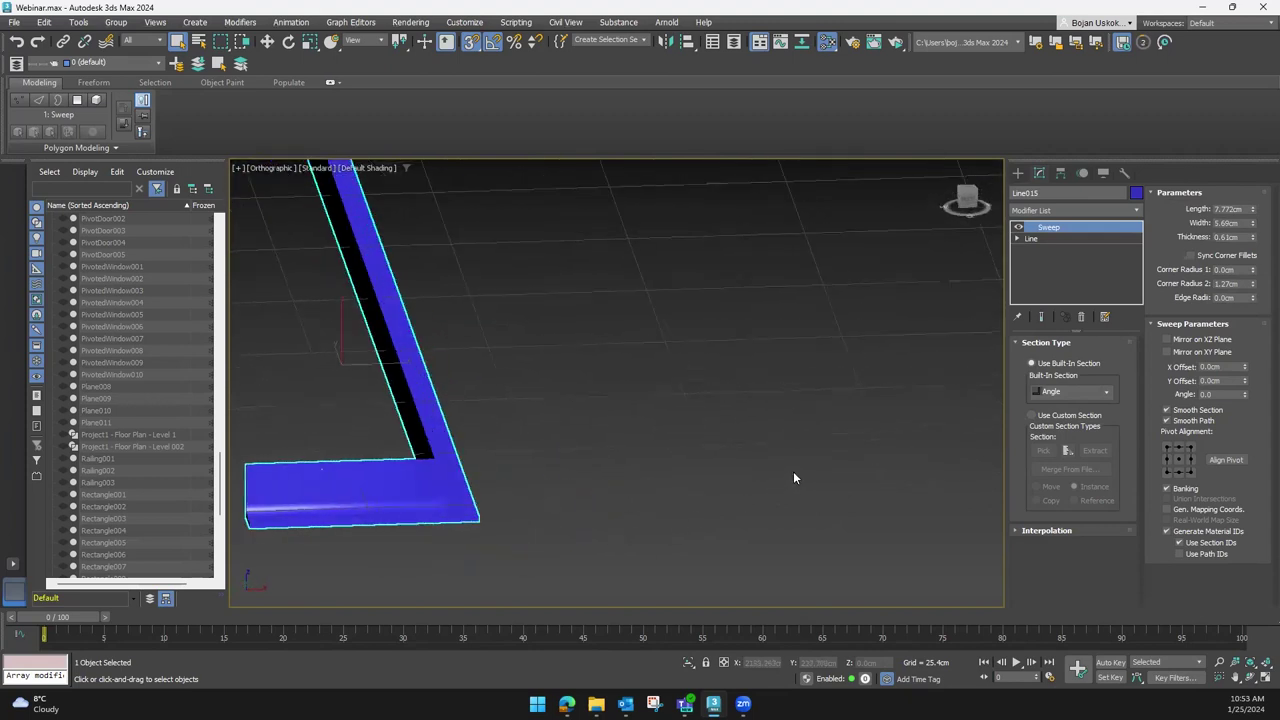
pyautogui.moveTo(793, 477); pyautogui.dragTo(838, 412, button='middle')
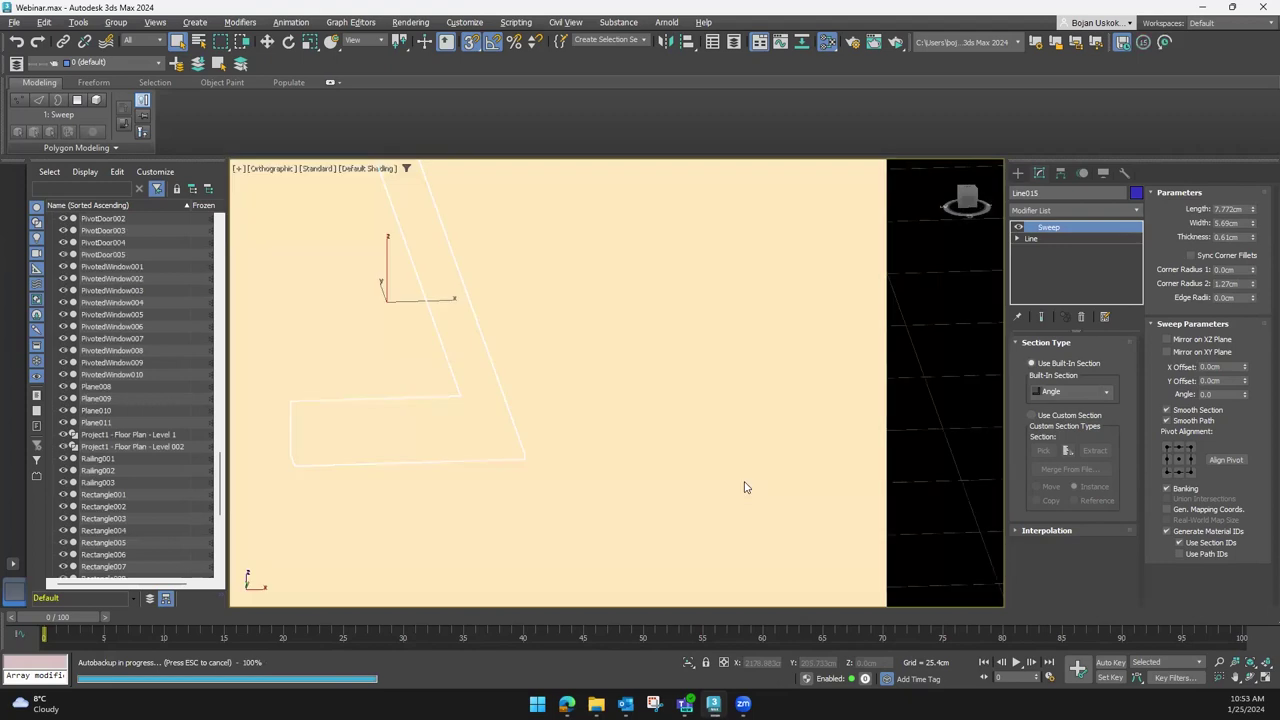
# Select the slab, orbiting to see the trim against the wall
pyautogui.scroll(5, 554, 383)
pyautogui.keyDown('alt'); pyautogui.moveTo(528, 425); pyautogui.dragTo(451, 487, button='middle'); pyautogui.keyUp('alt')
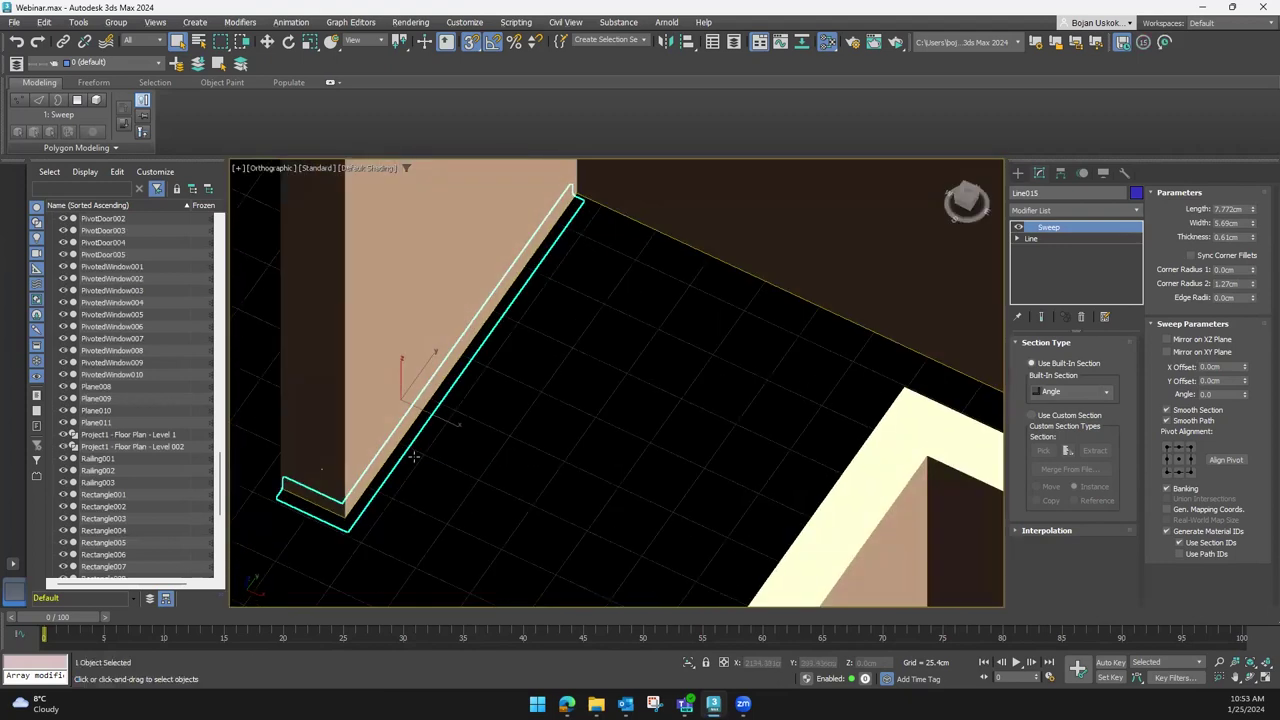
pyautogui.scroll(5, 451, 487)
pyautogui.click(478, 510)
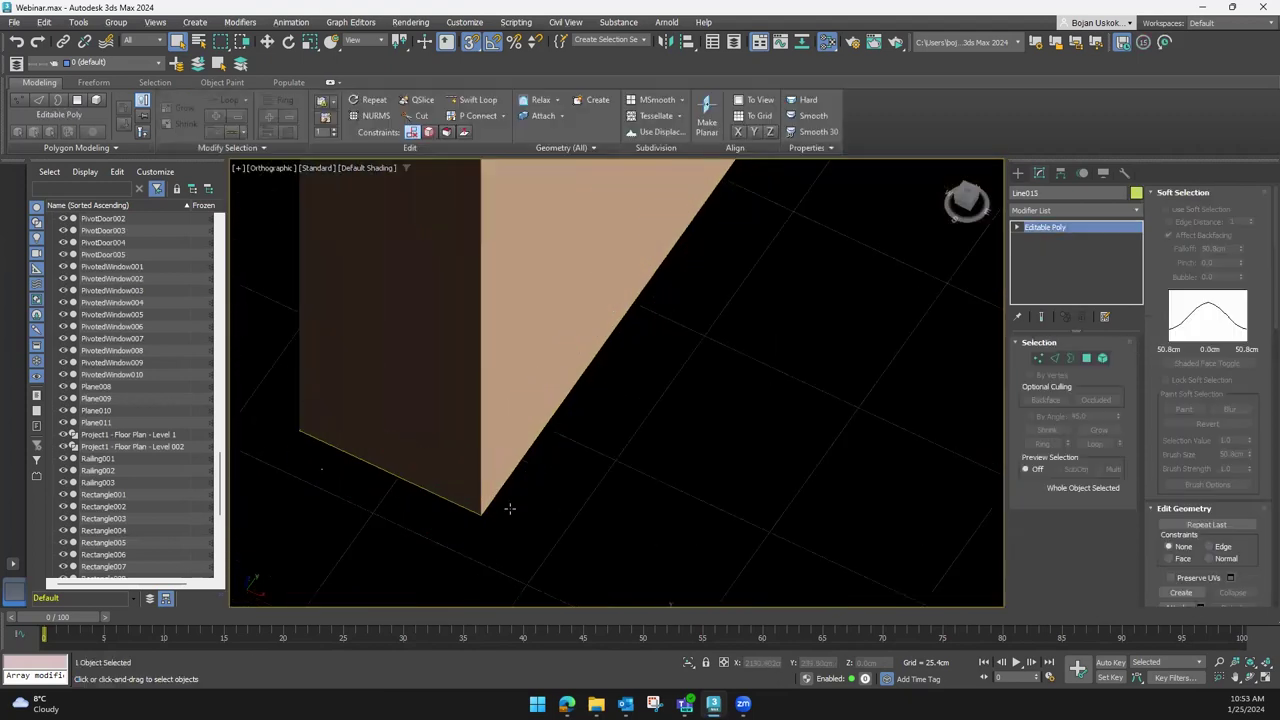
pyautogui.keyDown('alt'); pyautogui.moveTo(480, 514); pyautogui.dragTo(523, 403, button='middle'); pyautogui.keyUp('alt')
pyautogui.scroll(-2, 592, 374)
pyautogui.scroll(-4, 600, 374)
pyautogui.scroll(-2, 599, 374)
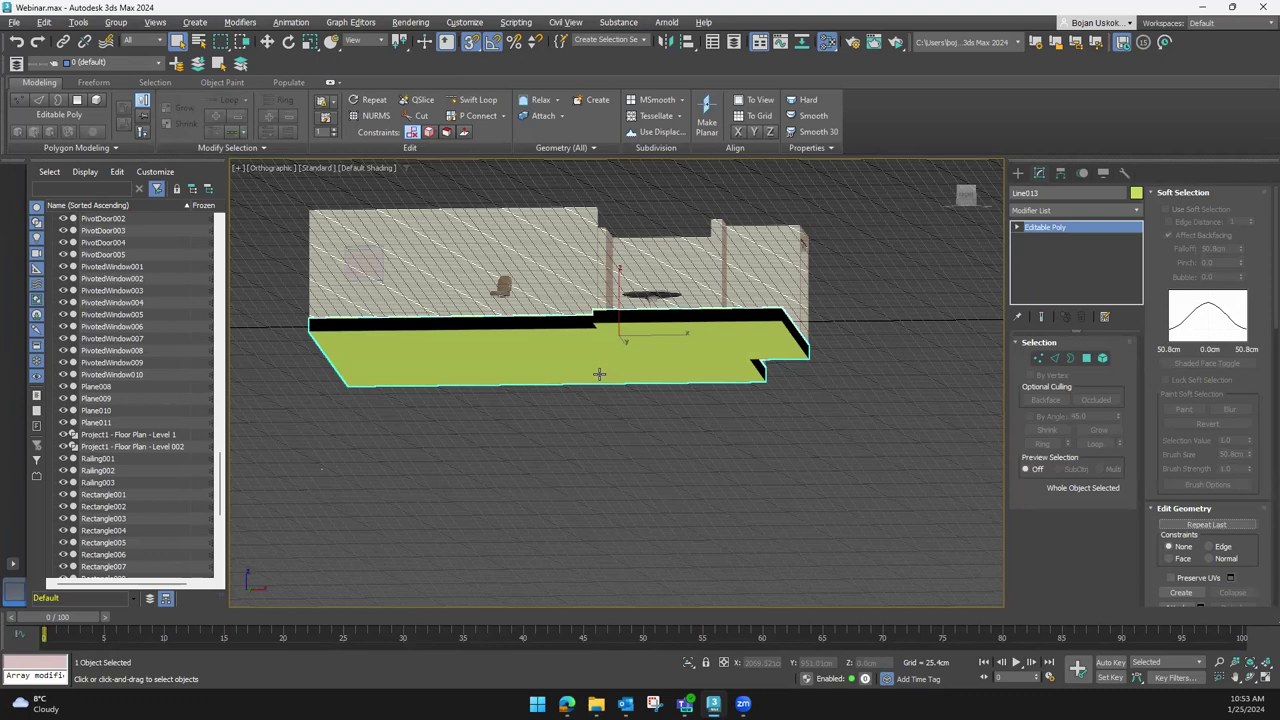
# Trace a new line along the slab edge and bring it into the Modify panel for sweeping
pyautogui.press('l')
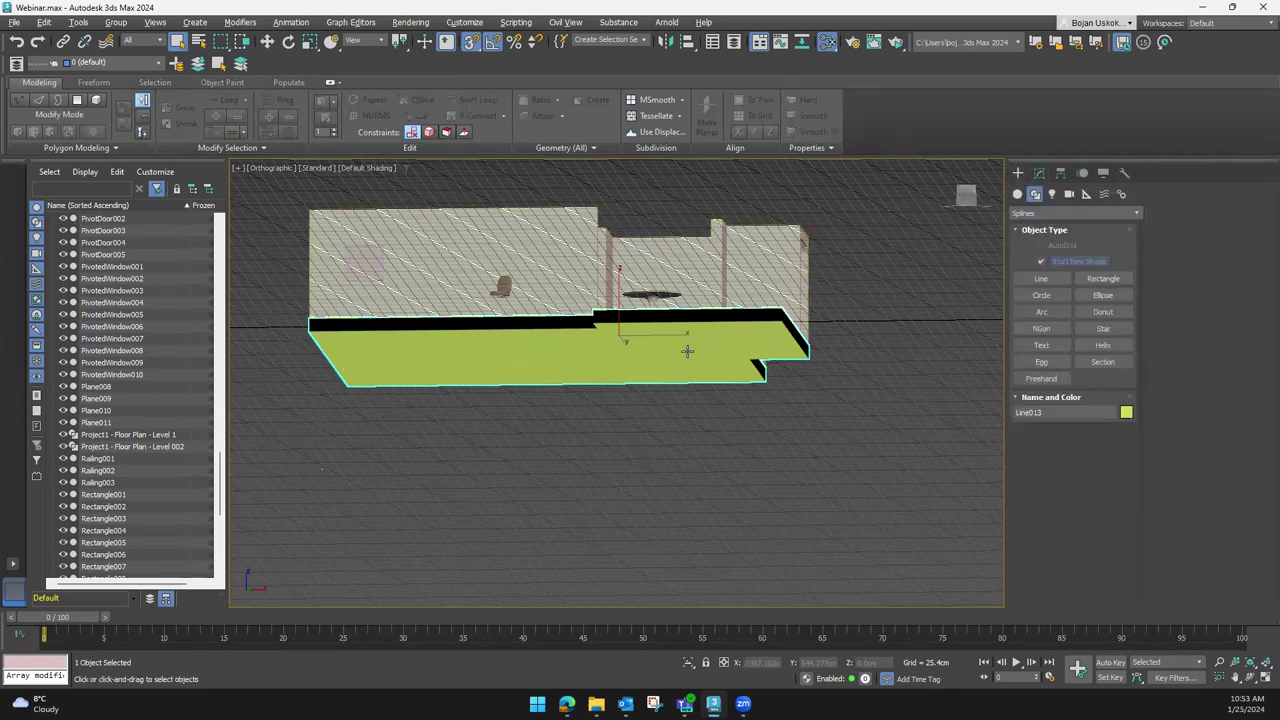
pyautogui.click(688, 358)
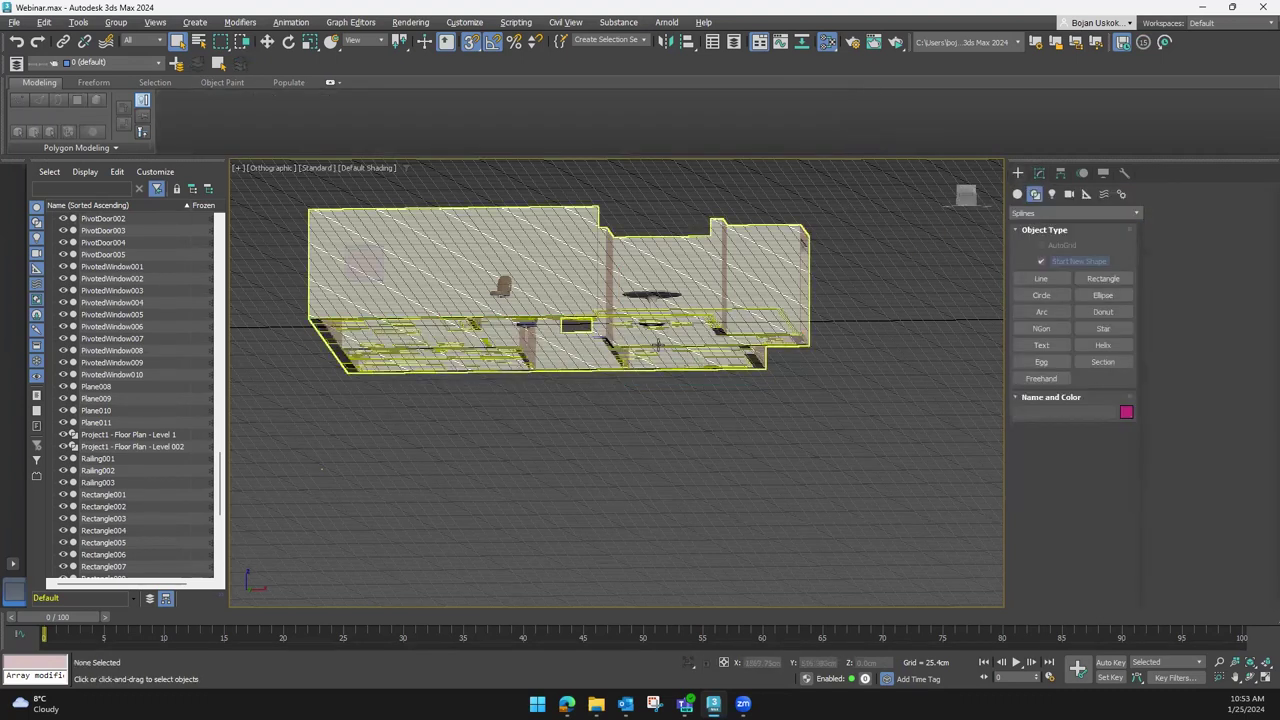
pyautogui.scroll(4, 457, 323)
pyautogui.scroll(3, 445, 327)
pyautogui.rightClick(440, 305)
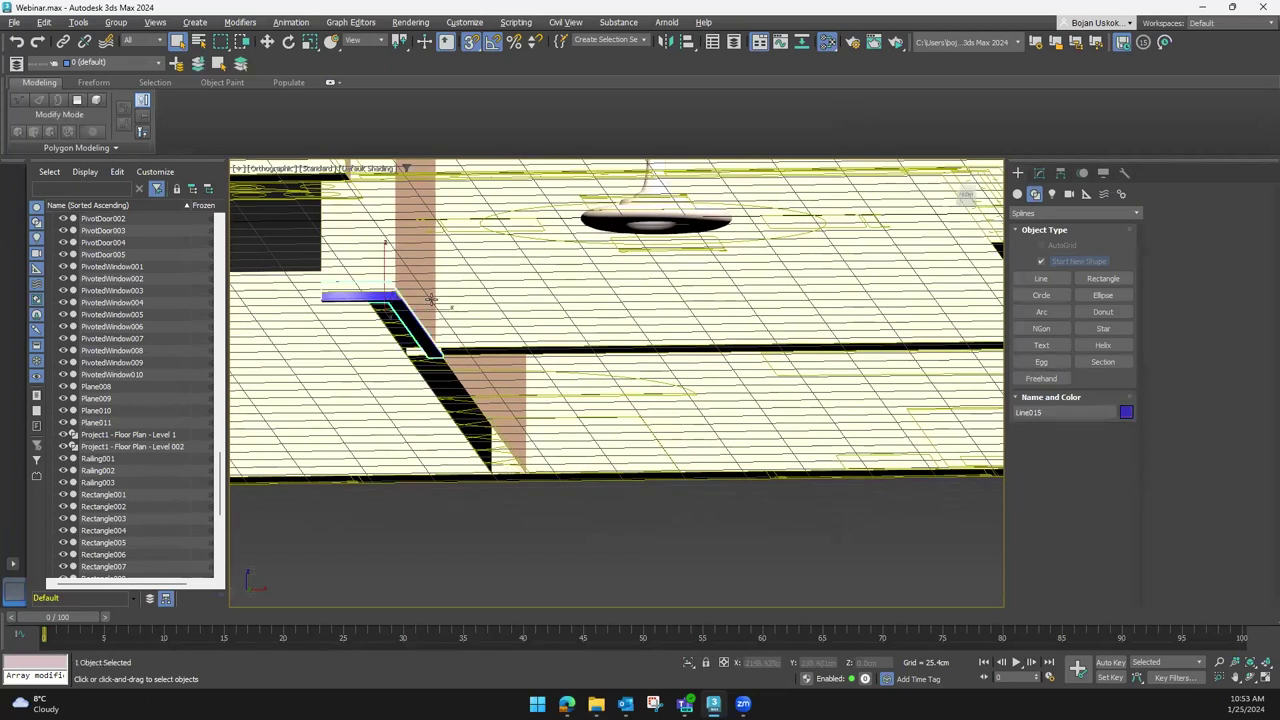
pyautogui.scroll(-5, 435, 300)
pyautogui.moveTo(451, 190); pyautogui.dragTo(451, 378, button='middle')
pyautogui.scroll(2, 451, 378)
pyautogui.moveTo(456, 457); pyautogui.dragTo(550, 427, button='middle')
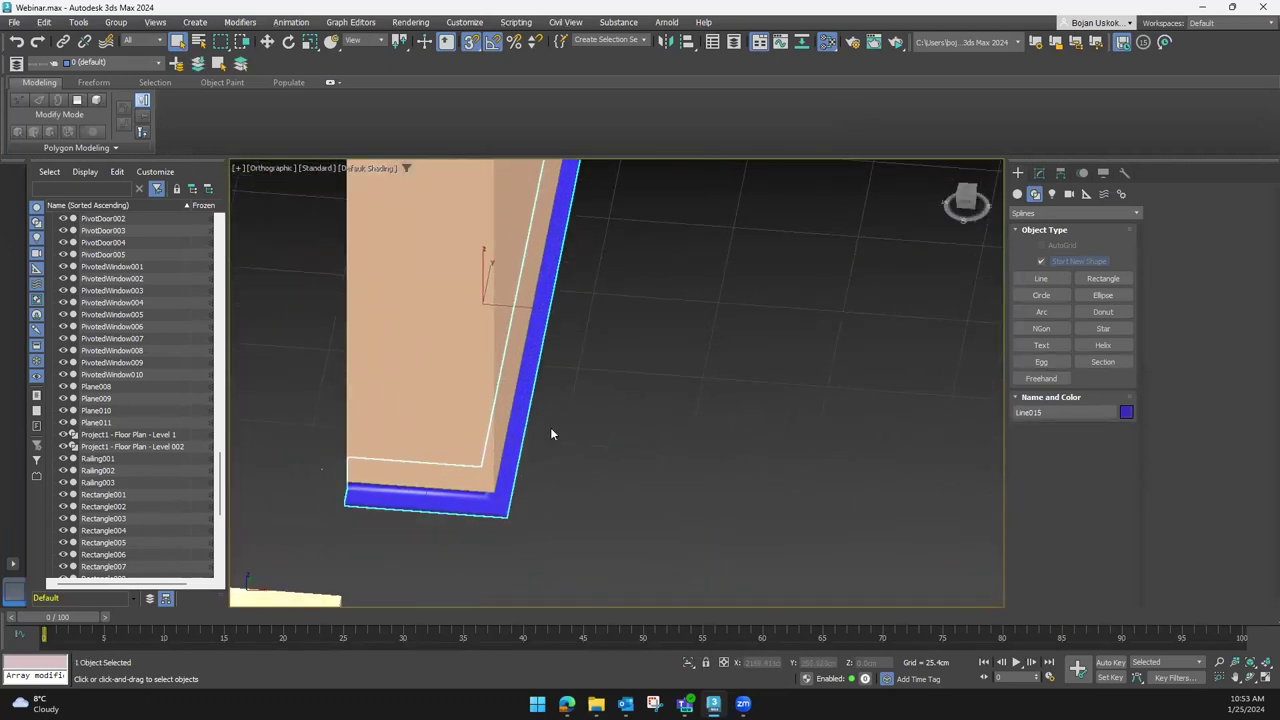
pyautogui.click(1039, 174)
pyautogui.scroll(2, 423, 512)
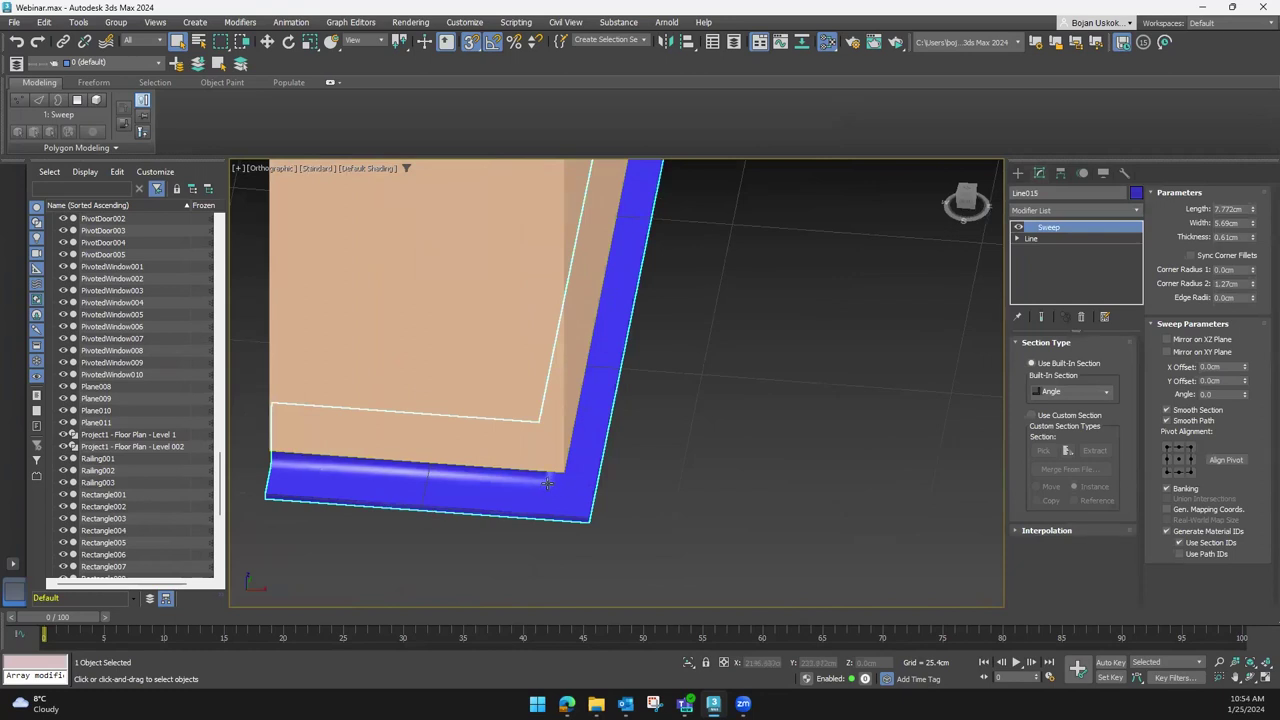
# Cycle through Sweep pivot alignment points, including top middle, checking the slab corner
pyautogui.click(1188, 474)
pyautogui.click(1180, 472)
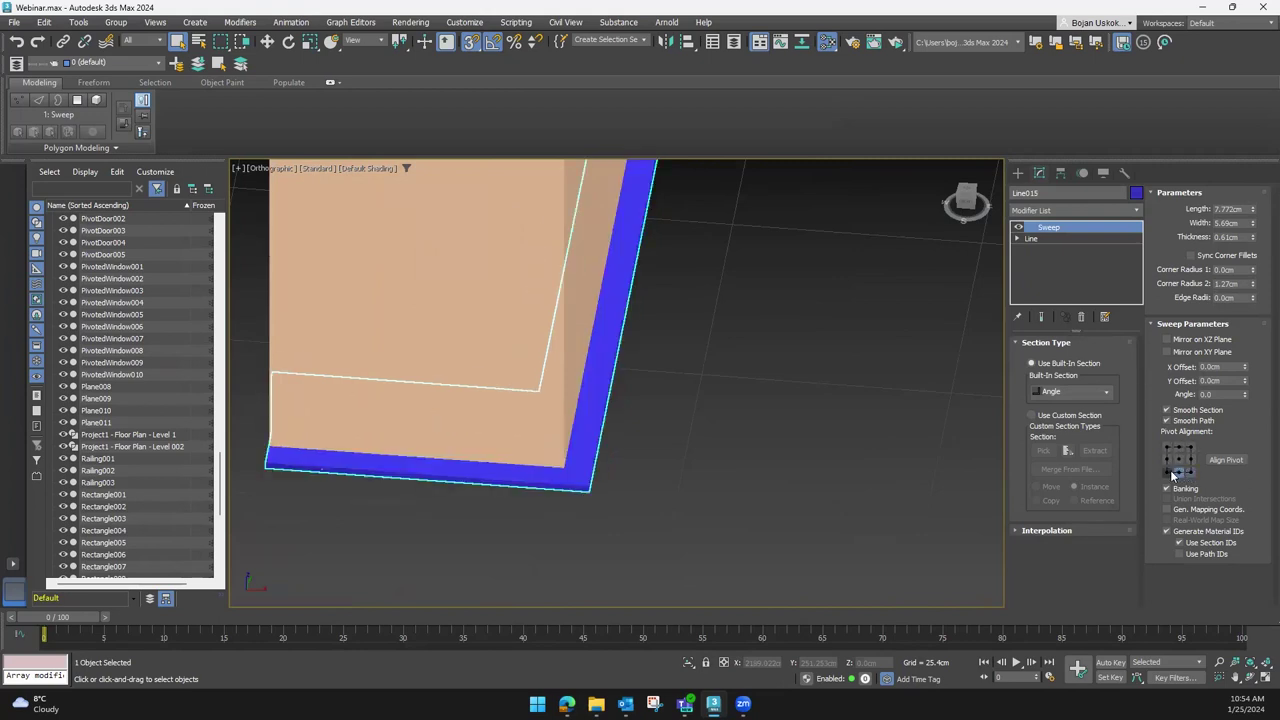
pyautogui.click(1172, 474)
pyautogui.click(1166, 459)
pyautogui.click(1166, 447)
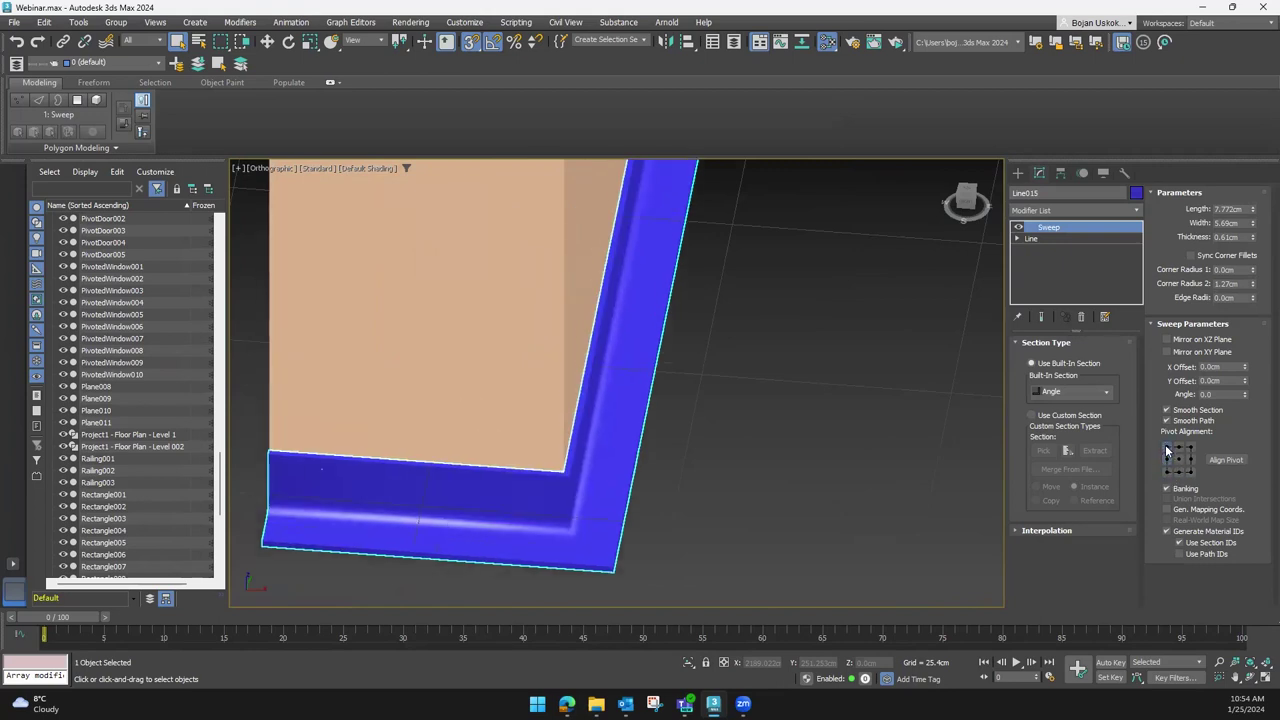
pyautogui.click(1178, 447)
pyautogui.moveTo(612, 459)
pyautogui.keyDown('alt'); pyautogui.mouseDown(button='middle')
pyautogui.moveTo(677, 455)
pyautogui.moveTo(652, 455)
pyautogui.mouseUp(button='middle'); pyautogui.keyUp('alt')
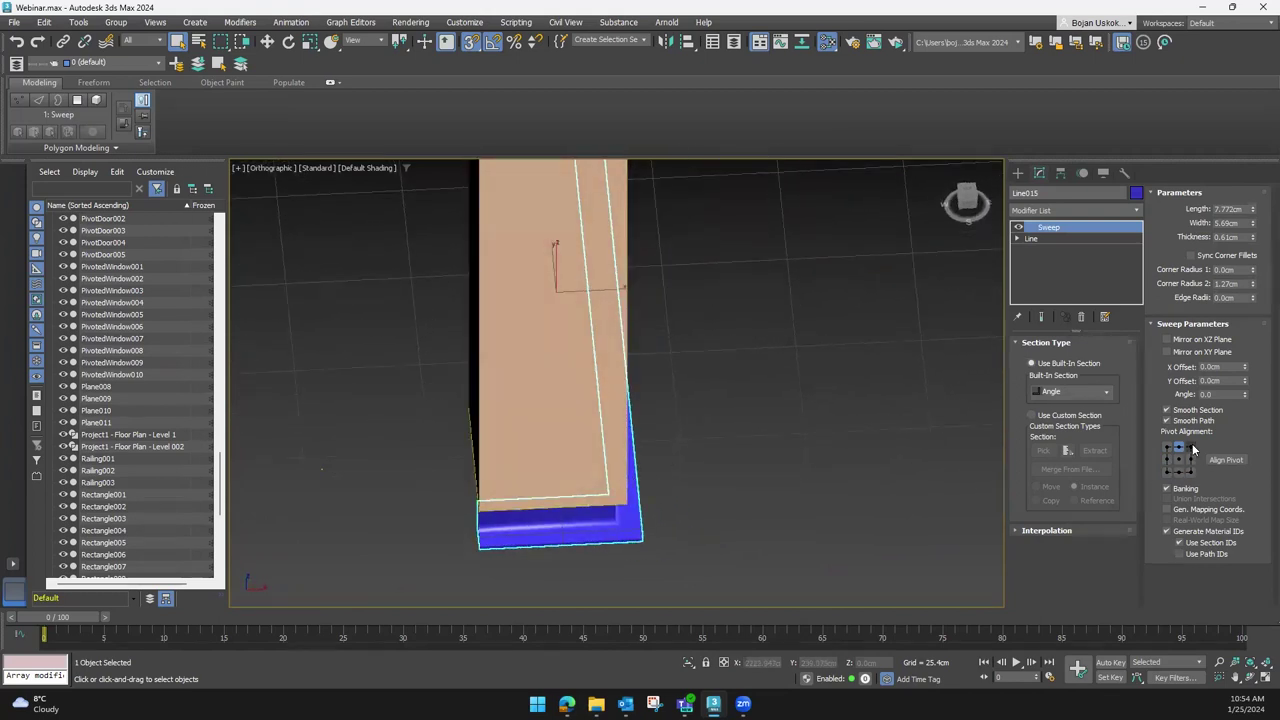
# Align the Angle profile at its top-left pivot point and orbit around the trim
pyautogui.click(1190, 448)
pyautogui.click(1173, 450)
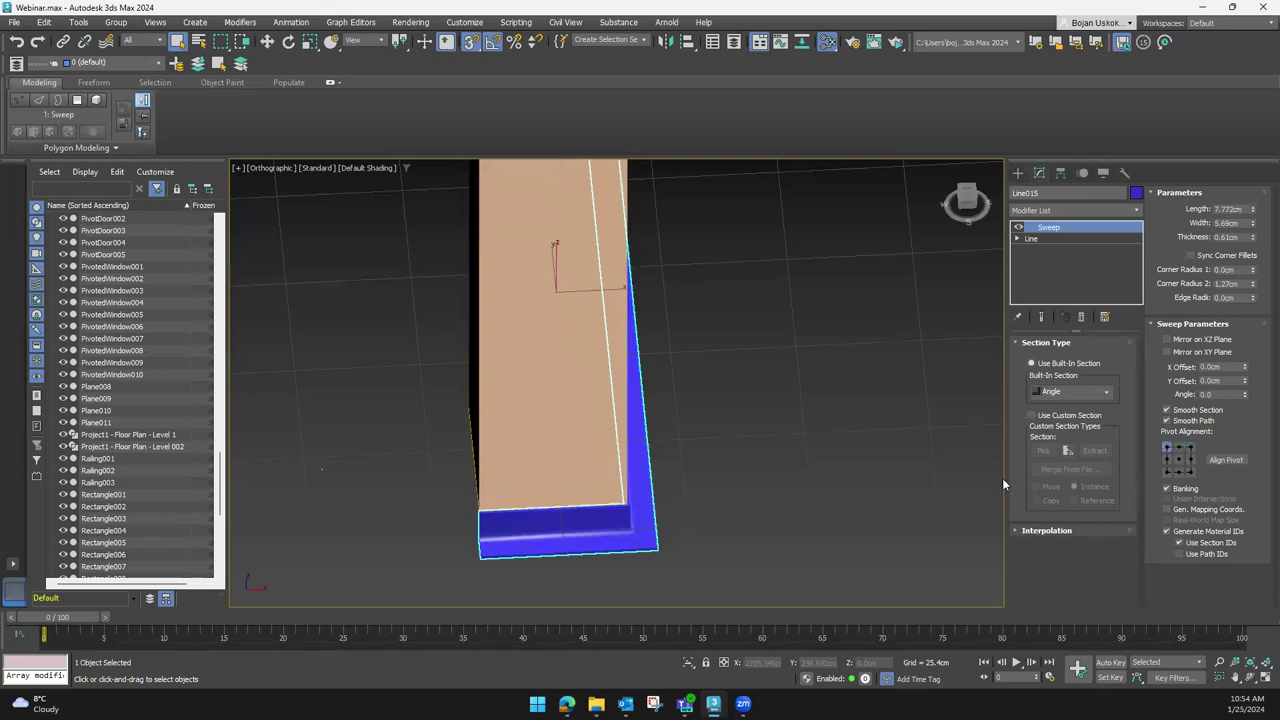
pyautogui.keyDown('alt'); pyautogui.moveTo(960, 490); pyautogui.dragTo(598, 407, button='middle'); pyautogui.keyUp('alt')
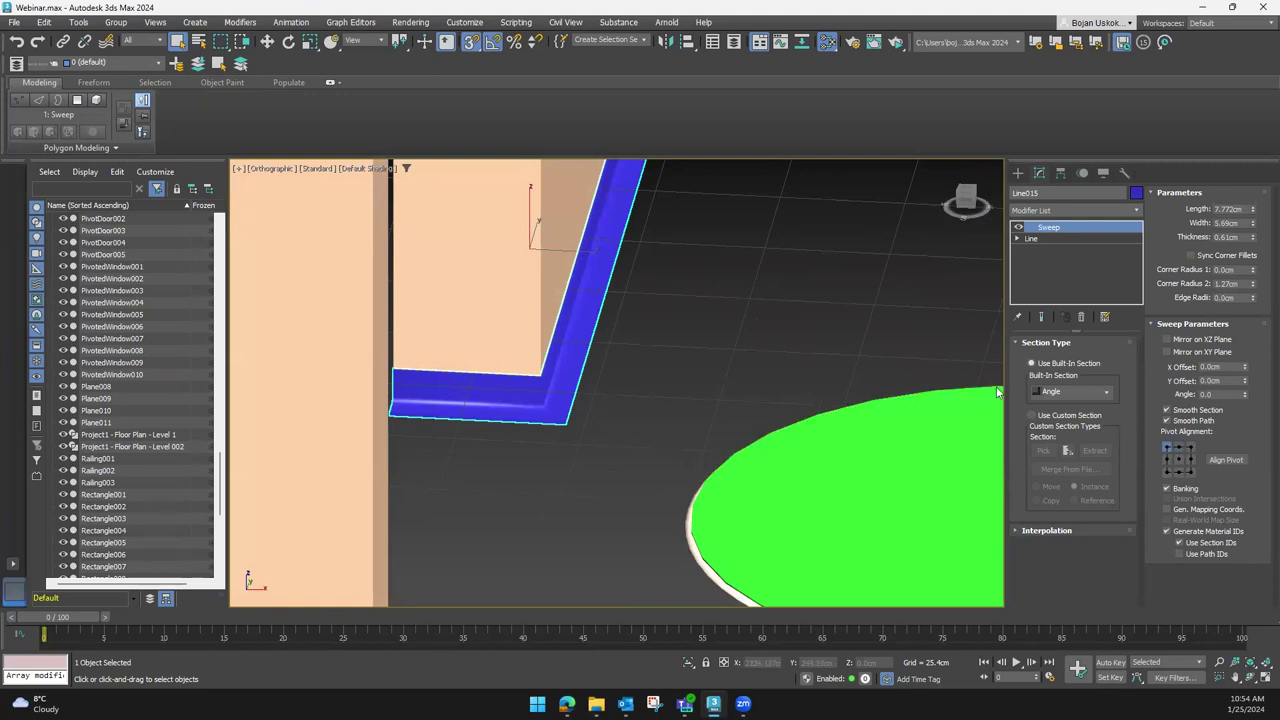
# Try further alignment points and settle on the one where the trim hugs the slab edge
pyautogui.click(1178, 448)
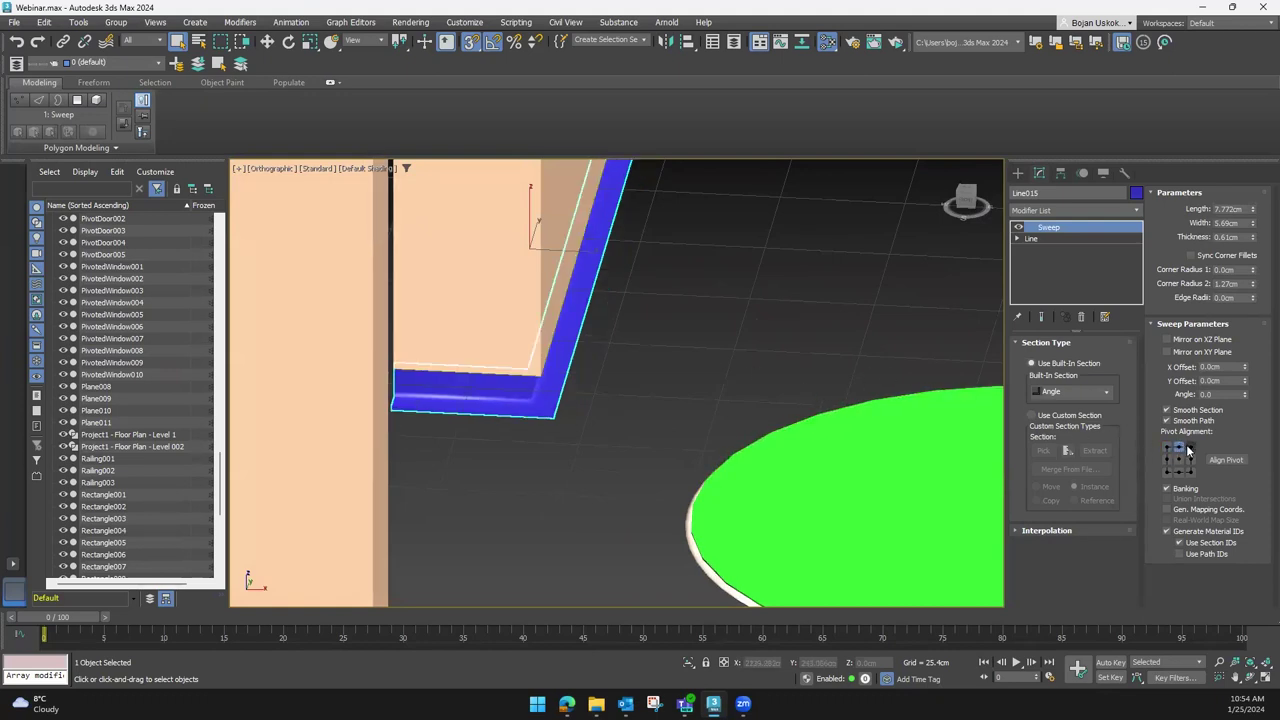
pyautogui.click(1188, 451)
pyautogui.click(1170, 449)
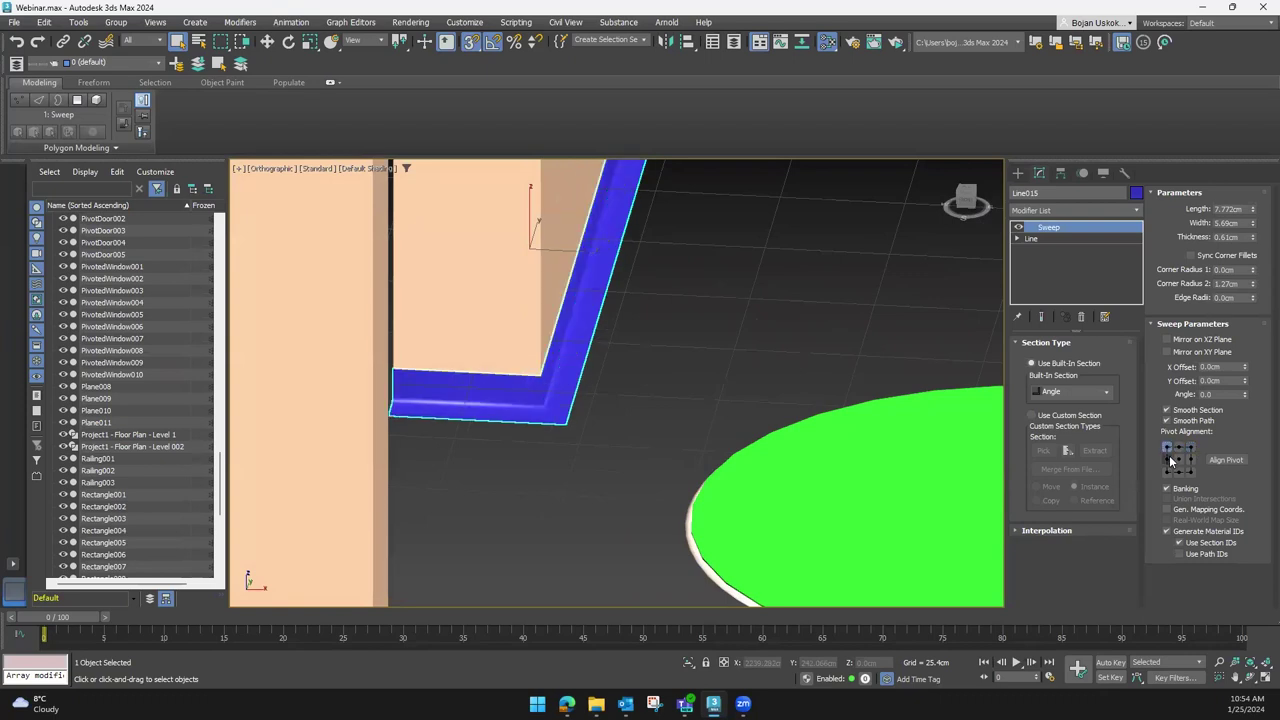
pyautogui.click(1168, 459)
pyautogui.click(1177, 460)
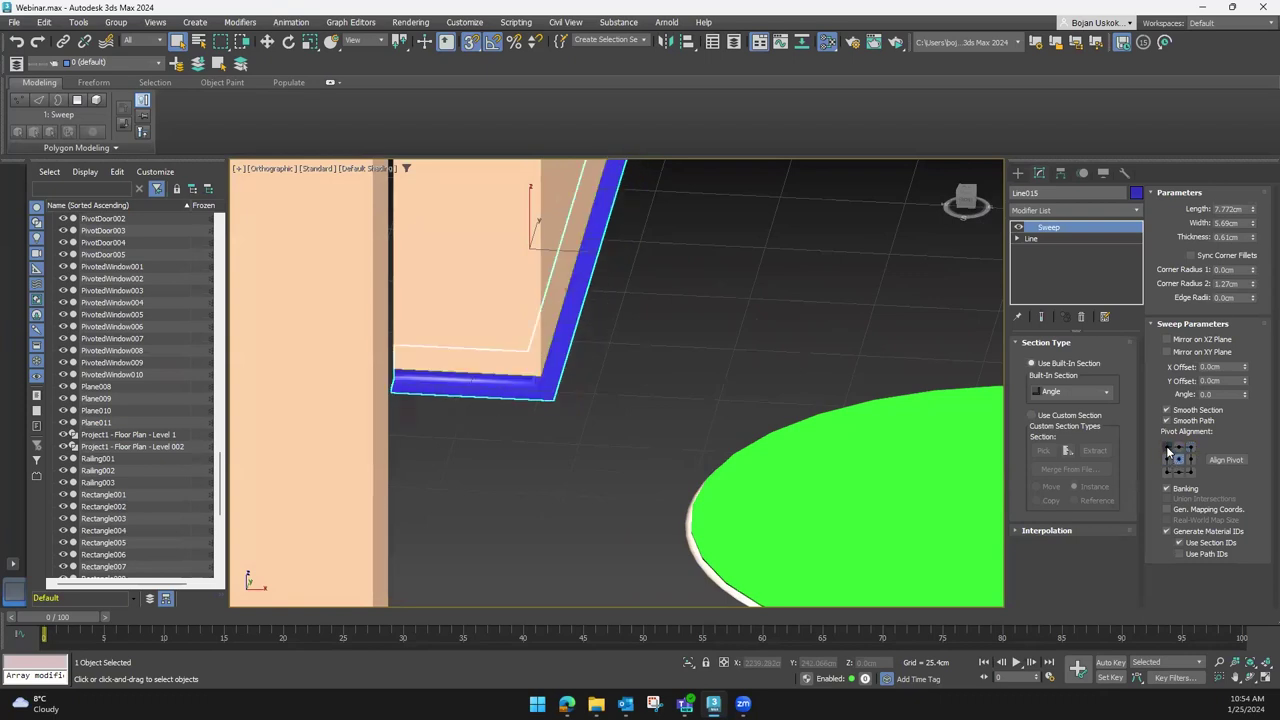
pyautogui.click(1168, 452)
pyautogui.moveTo(621, 410)
pyautogui.keyDown('alt'); pyautogui.mouseDown(button='middle')
pyautogui.moveTo(591, 428)
pyautogui.moveTo(834, 319)
pyautogui.mouseUp(button='middle'); pyautogui.keyUp('alt')
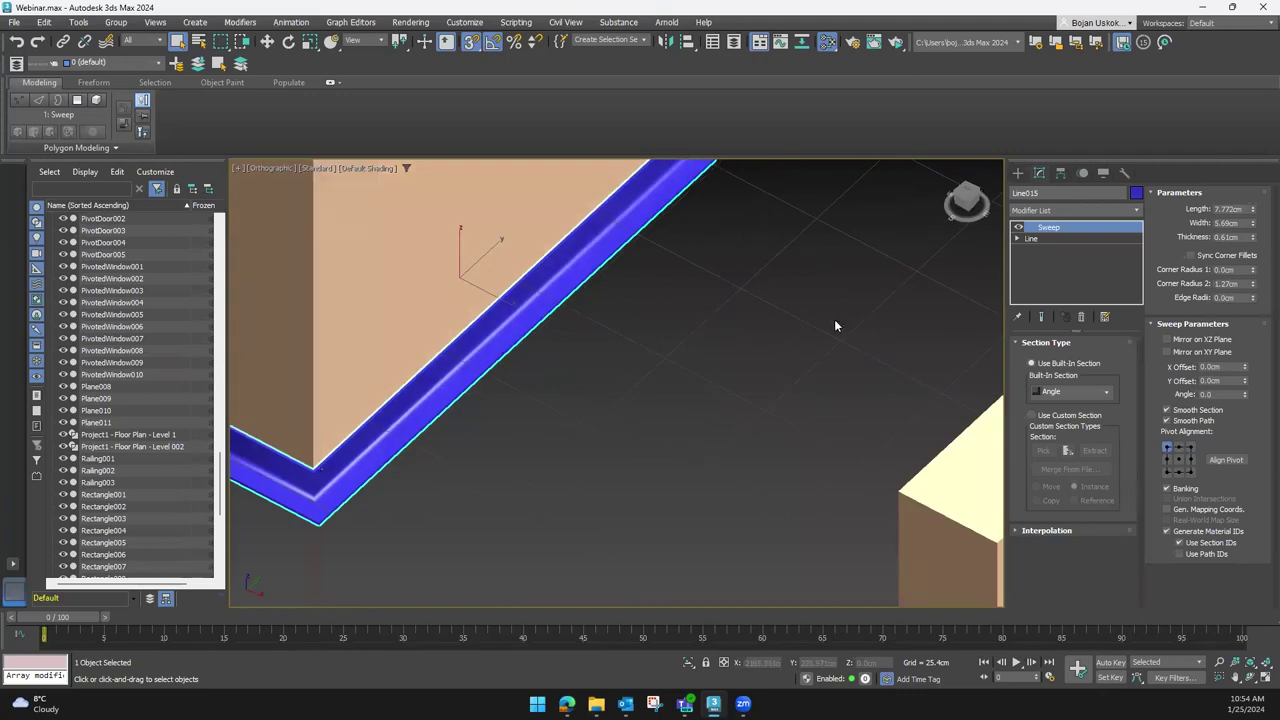
pyautogui.scroll(-2, 521, 440)
pyautogui.scroll(-2, 705, 391)
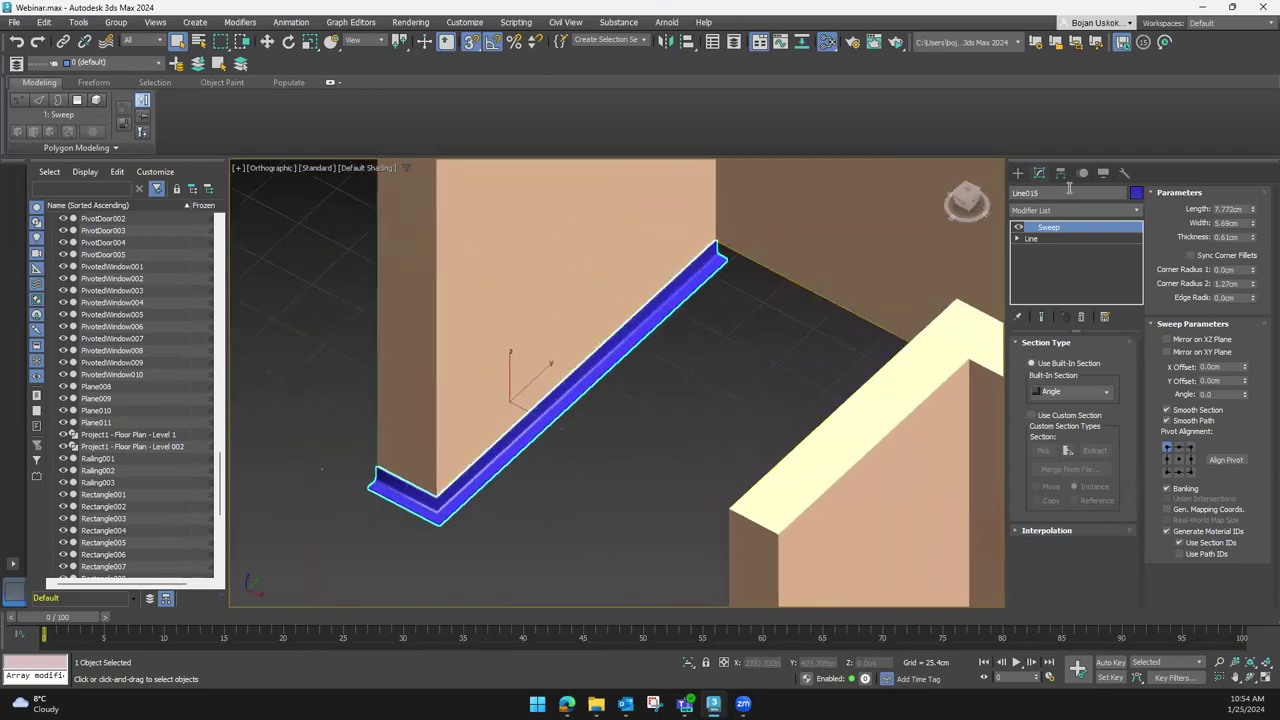
# Return to the Create panel and frame the trim corner in the viewport
pyautogui.click(1018, 173)
pyautogui.moveTo(720, 322)
pyautogui.keyDown('alt'); pyautogui.mouseDown(button='middle')
pyautogui.moveTo(686, 420)
pyautogui.moveTo(708, 411)
pyautogui.mouseUp(button='middle'); pyautogui.keyUp('alt')
pyautogui.scroll(-1, 537, 534)
pyautogui.scroll(3, 537, 534)
pyautogui.moveTo(537, 534)
pyautogui.mouseDown(button='middle')
pyautogui.moveTo(573, 433)
pyautogui.moveTo(555, 483)
pyautogui.mouseUp(button='middle')
pyautogui.scroll(2, 555, 483)
pyautogui.scroll(1, 555, 483)
pyautogui.scroll(1, 555, 483)
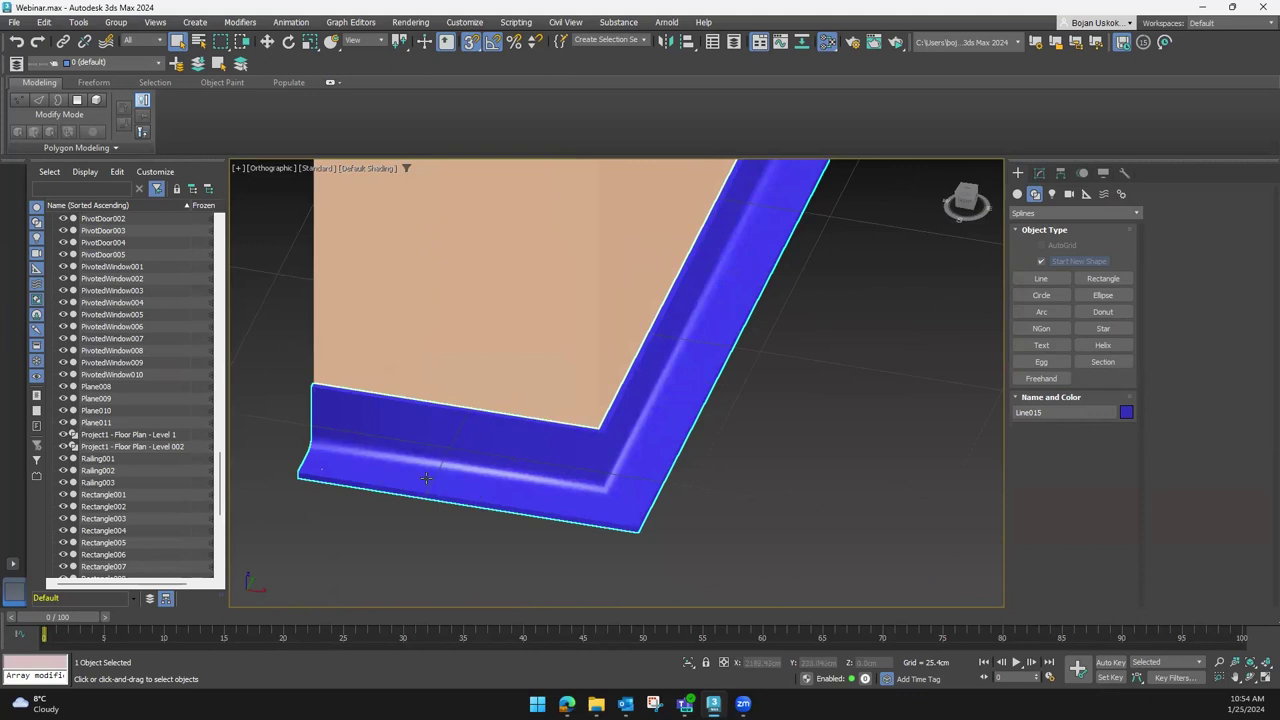
# Give the baseboard trim line a pale cream object colour
pyautogui.click(1127, 413)
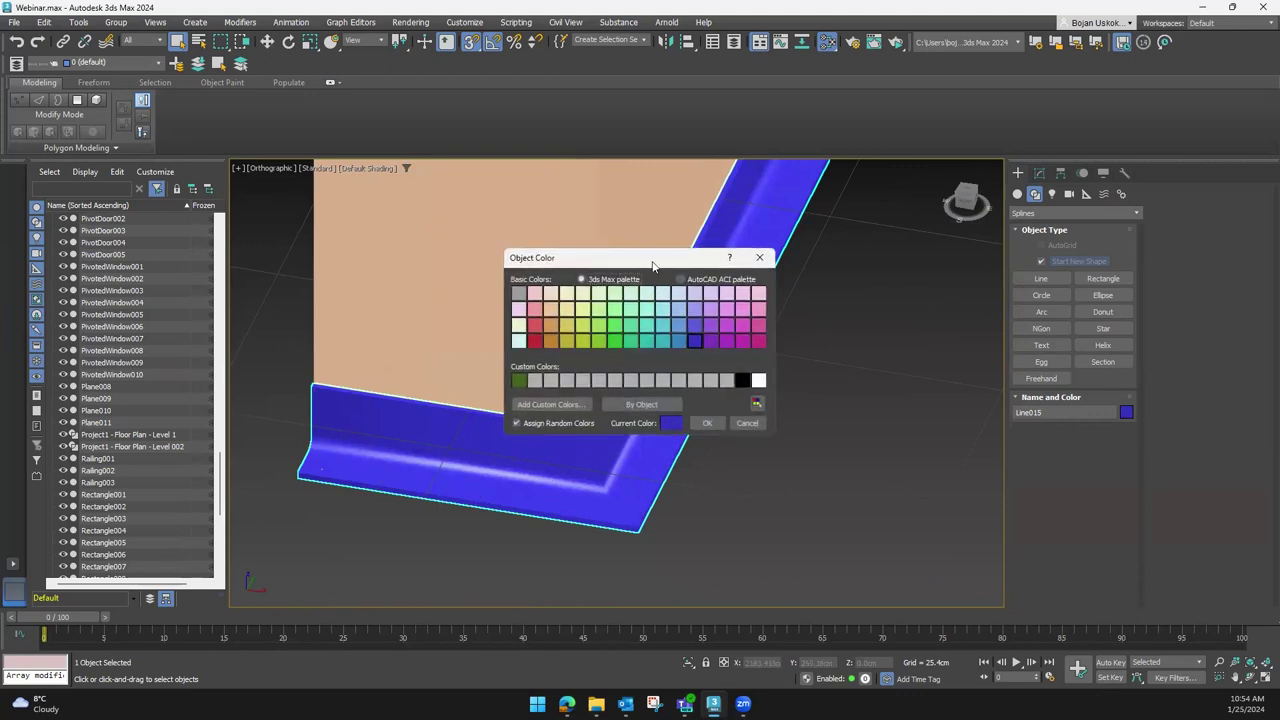
pyautogui.moveTo(653, 265); pyautogui.dragTo(683, 275)
pyautogui.click(551, 338)
pyautogui.click(737, 433)
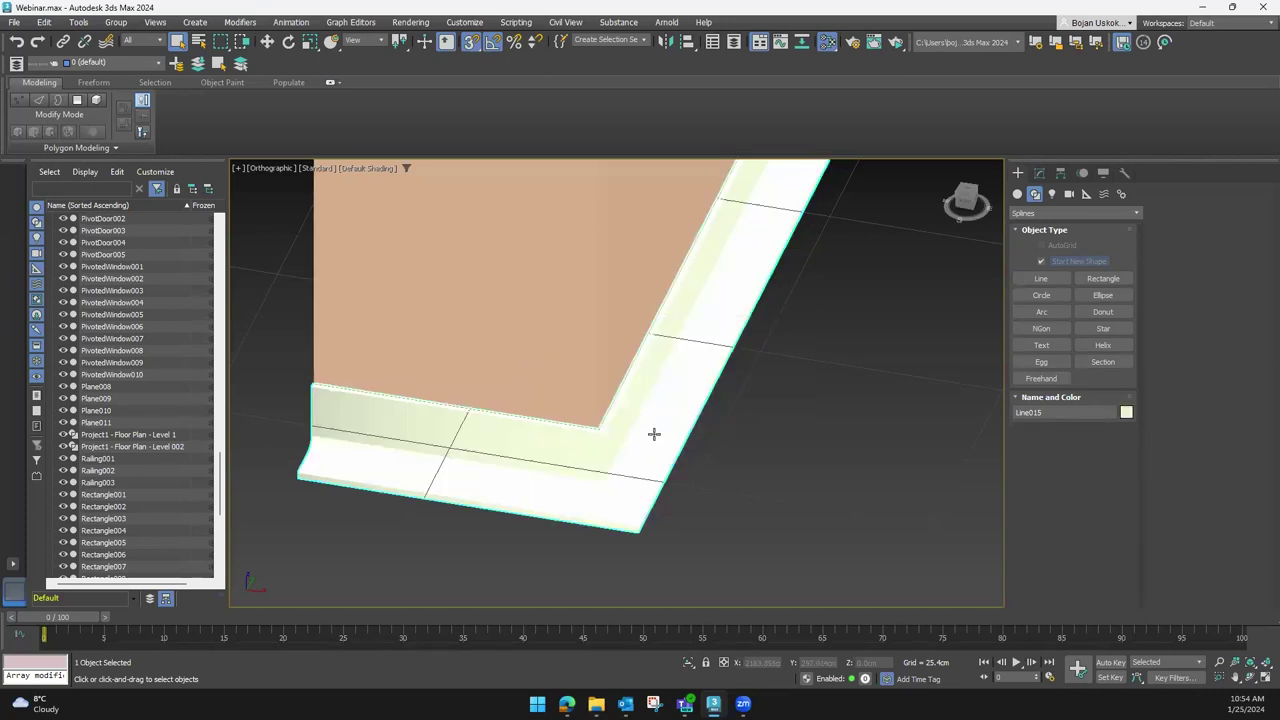
pyautogui.keyDown('alt'); pyautogui.moveTo(654, 434); pyautogui.dragTo(647, 481, button='middle'); pyautogui.keyUp('alt')
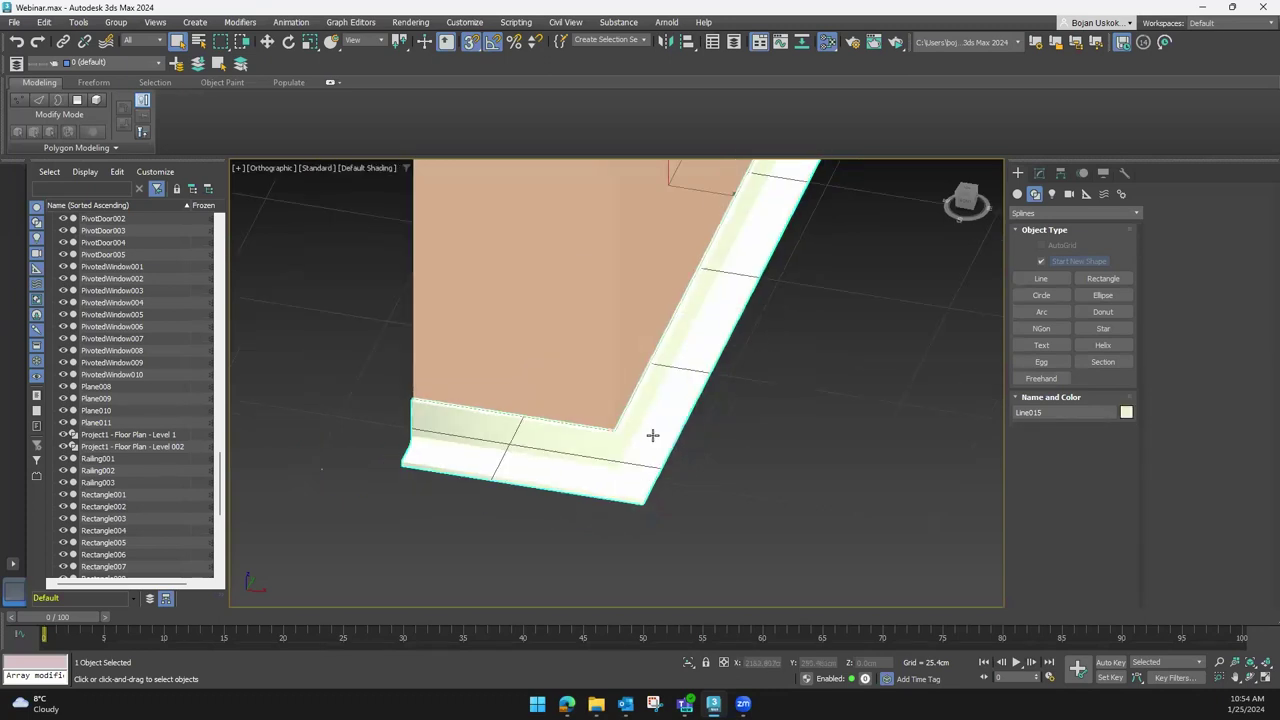
# Change the trim's colour to red from the AutoCAD ACI palette
pyautogui.click(1127, 412)
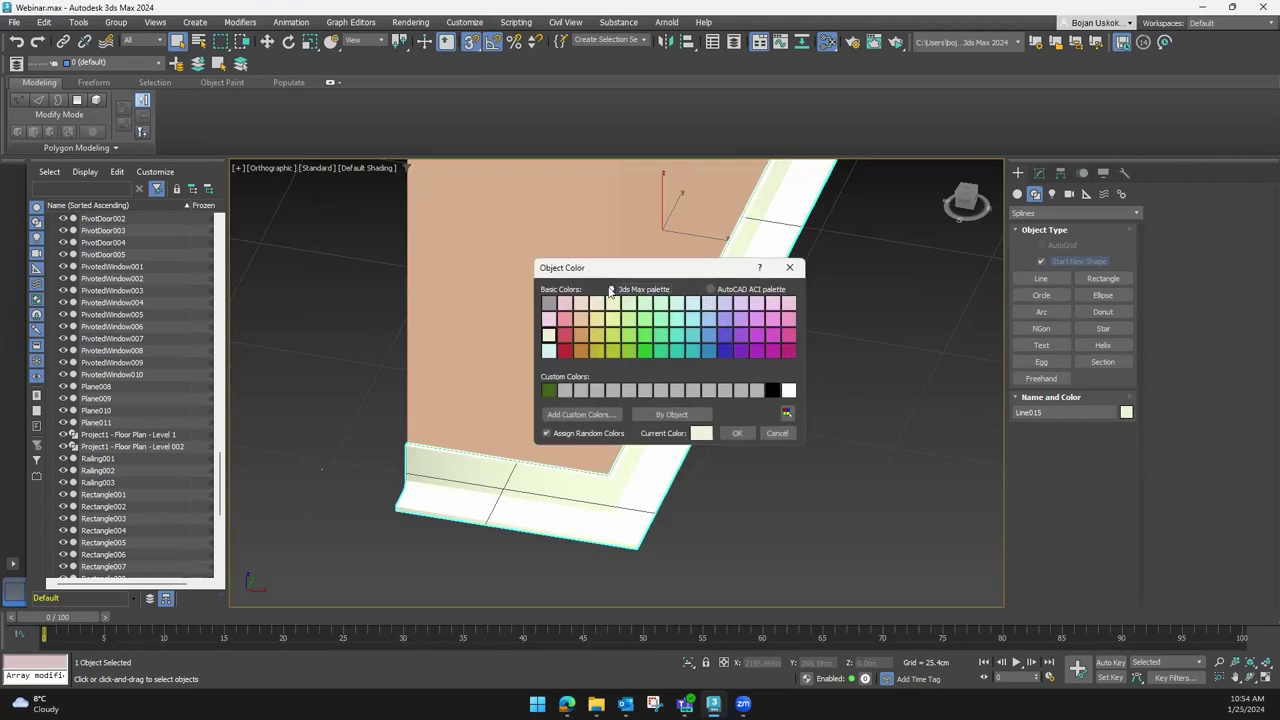
pyautogui.click(711, 290)
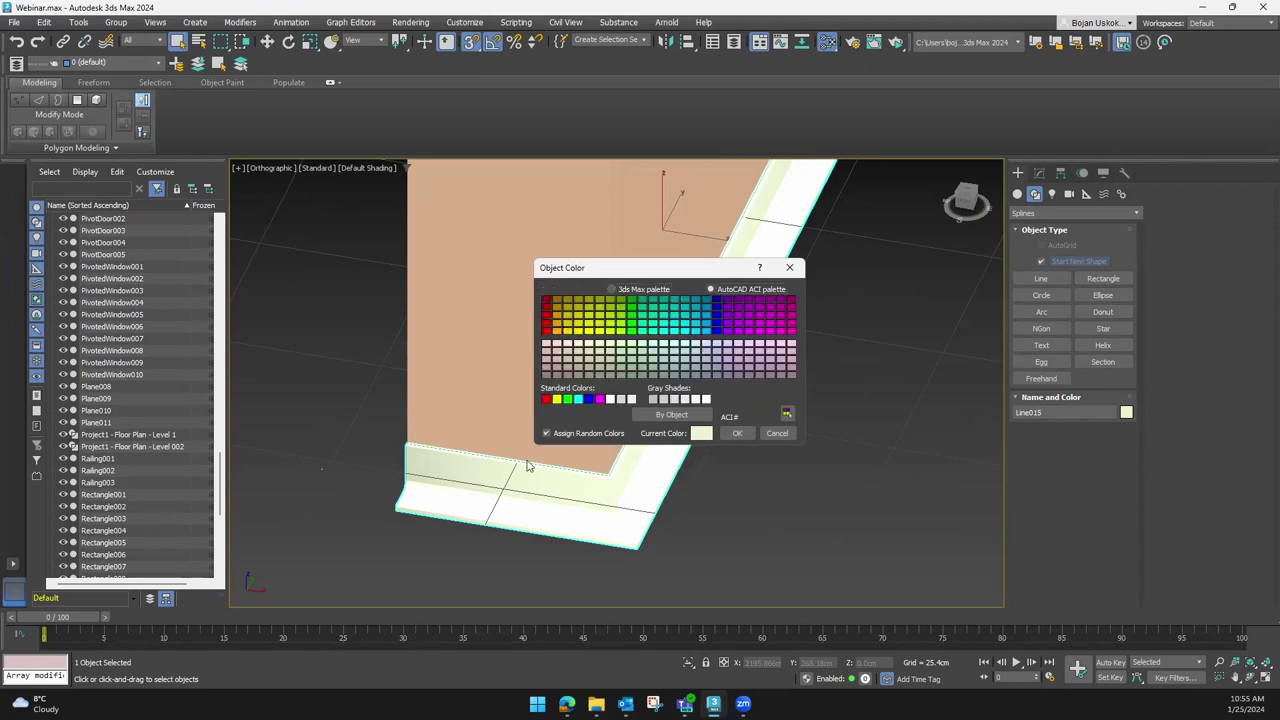
pyautogui.click(546, 329)
pyautogui.click(737, 433)
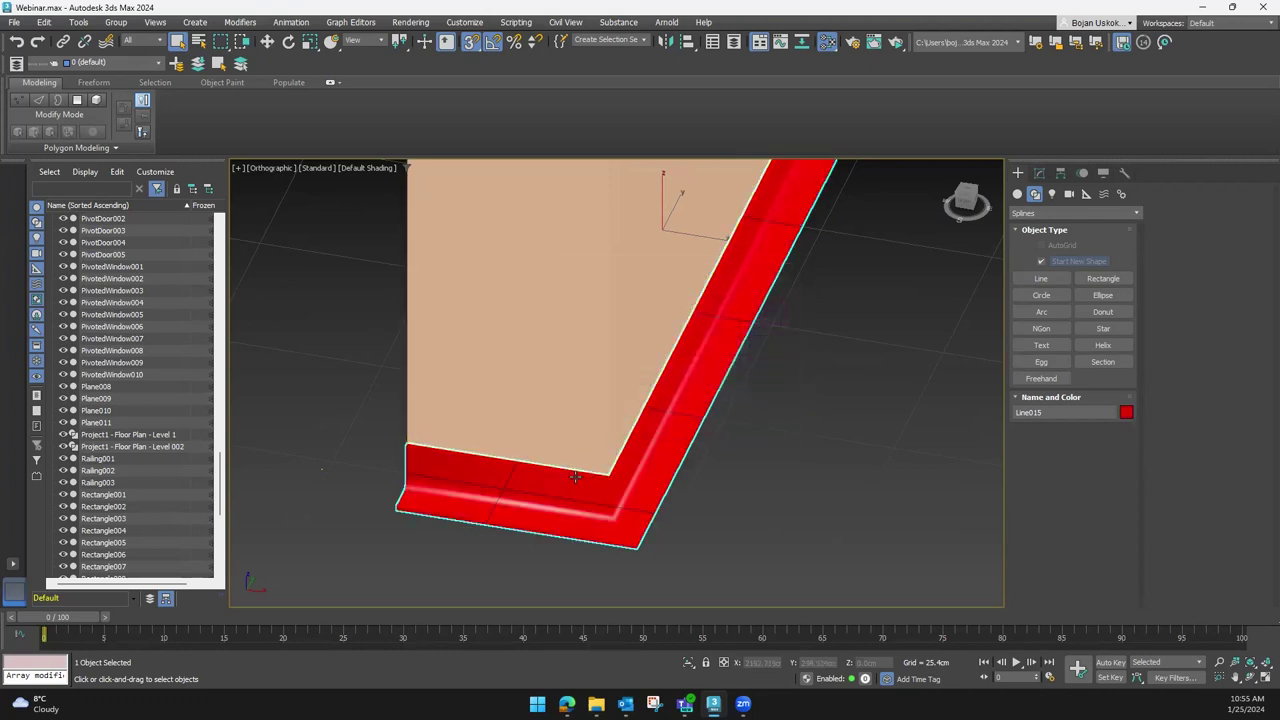
# Pan across the floor plan and switch to a top-down view
pyautogui.scroll(-2, 568, 457)
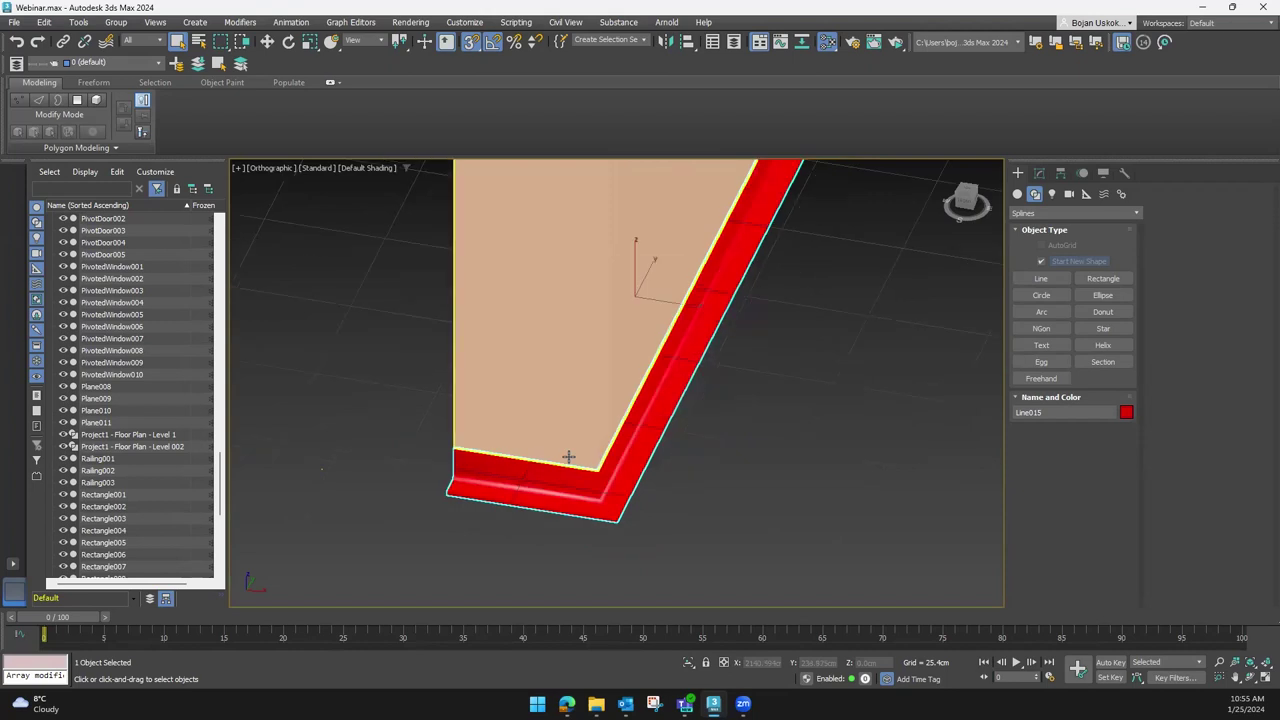
pyautogui.scroll(-2, 560, 460)
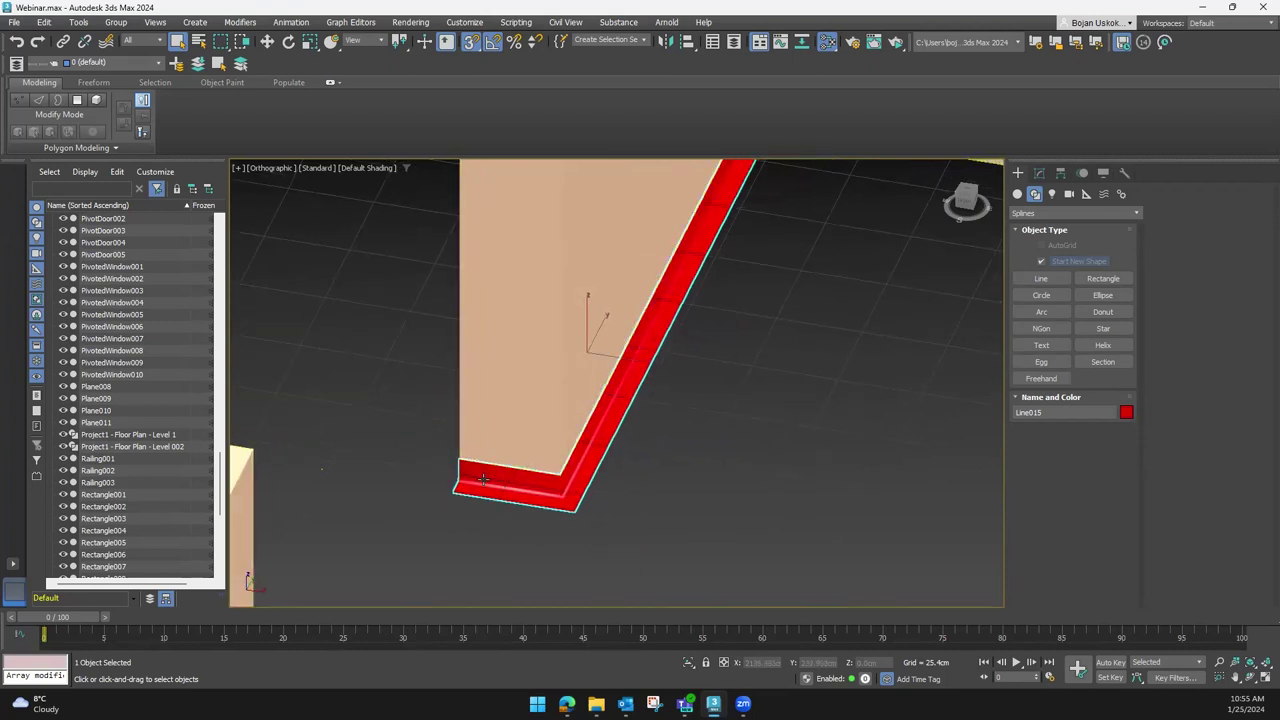
pyautogui.scroll(-3, 600, 410)
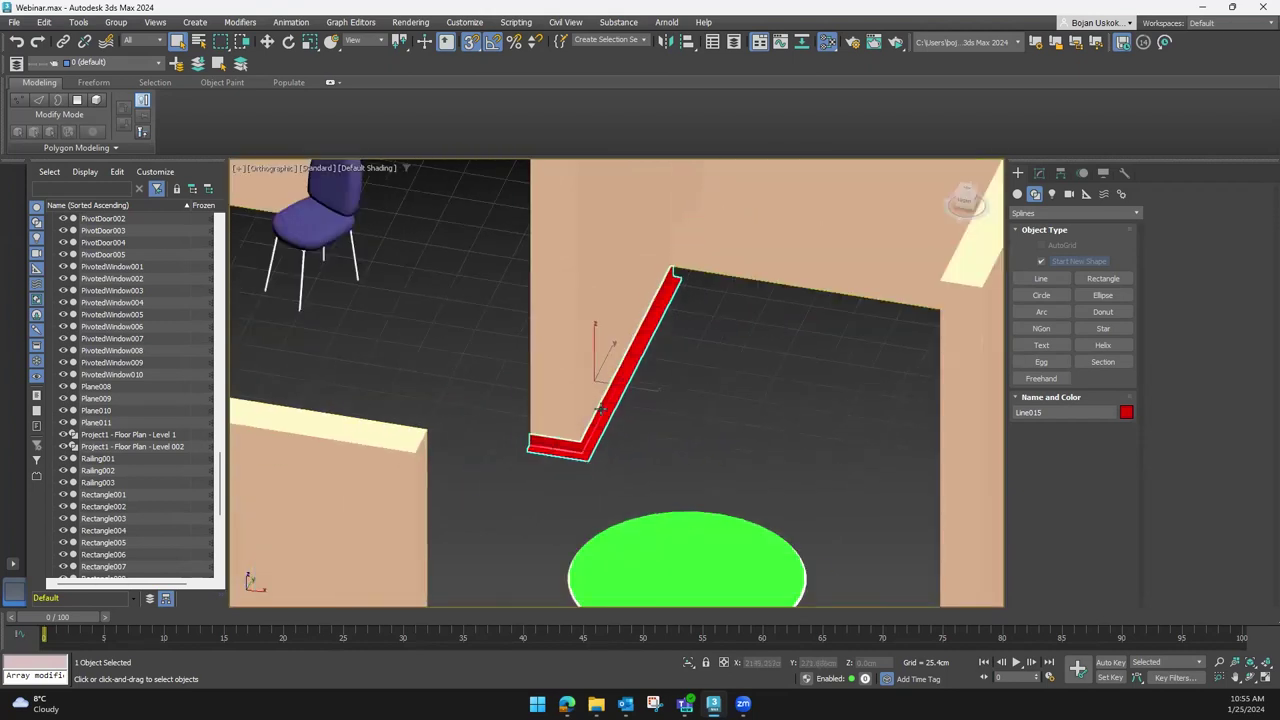
pyautogui.scroll(-5, 597, 415)
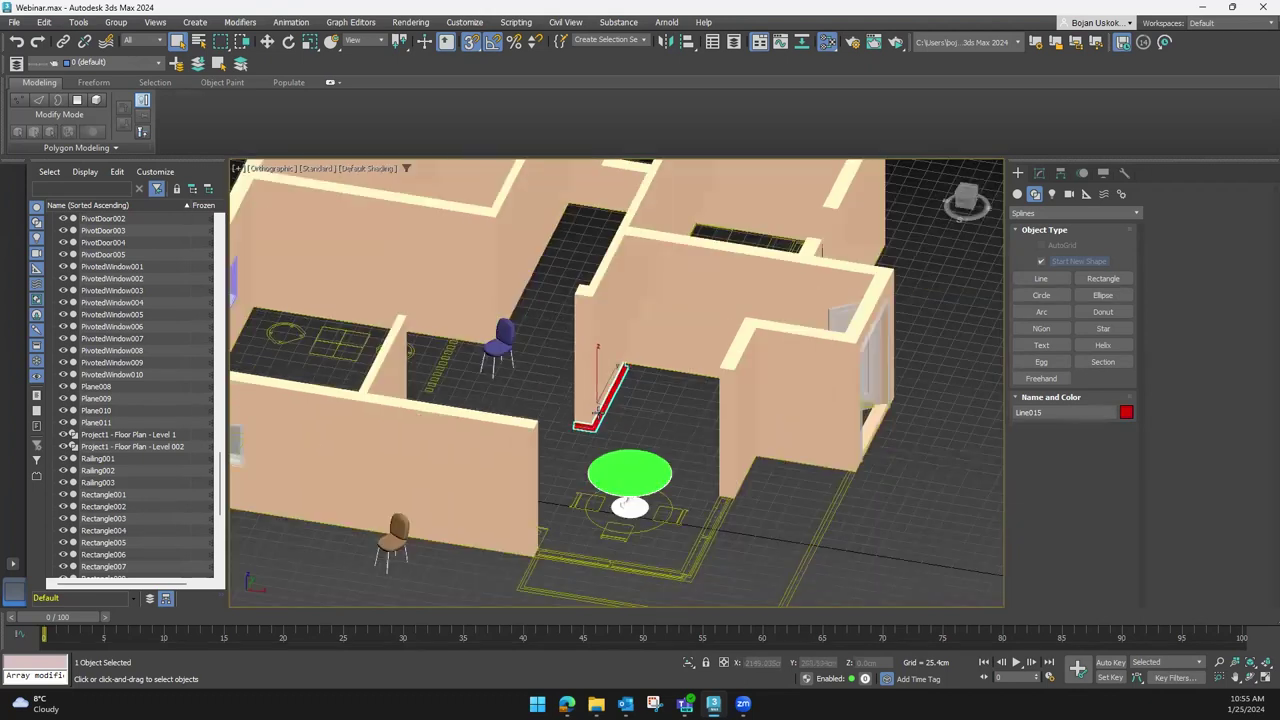
pyautogui.scroll(1, 570, 450)
pyautogui.scroll(2, 561, 464)
pyautogui.moveTo(542, 422); pyautogui.dragTo(552, 446, button='middle')
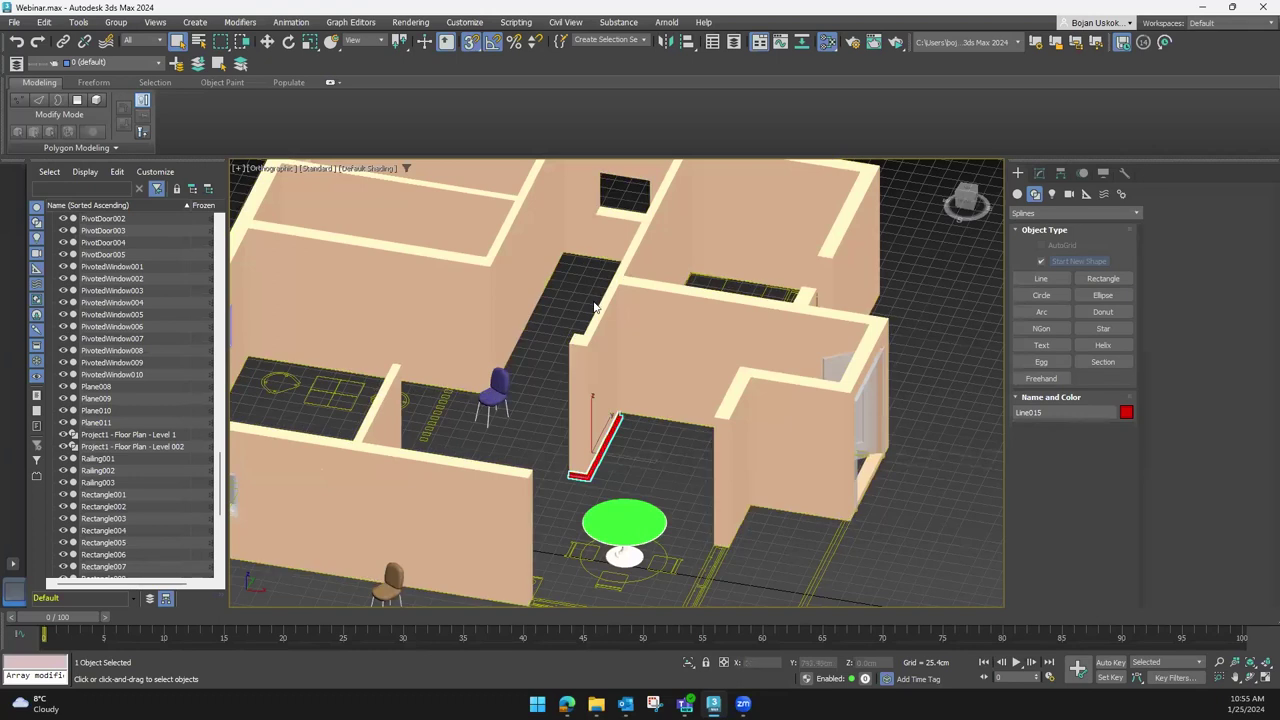
pyautogui.click(966, 193)
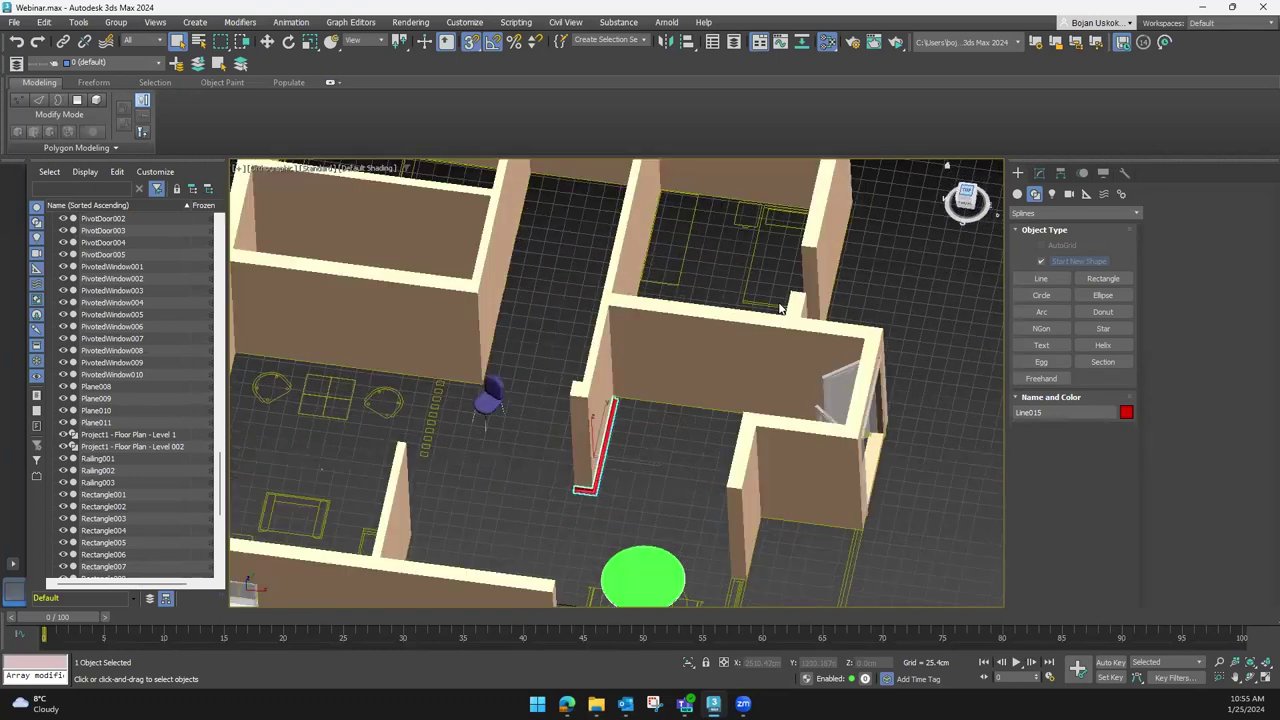
pyautogui.scroll(4, 609, 424)
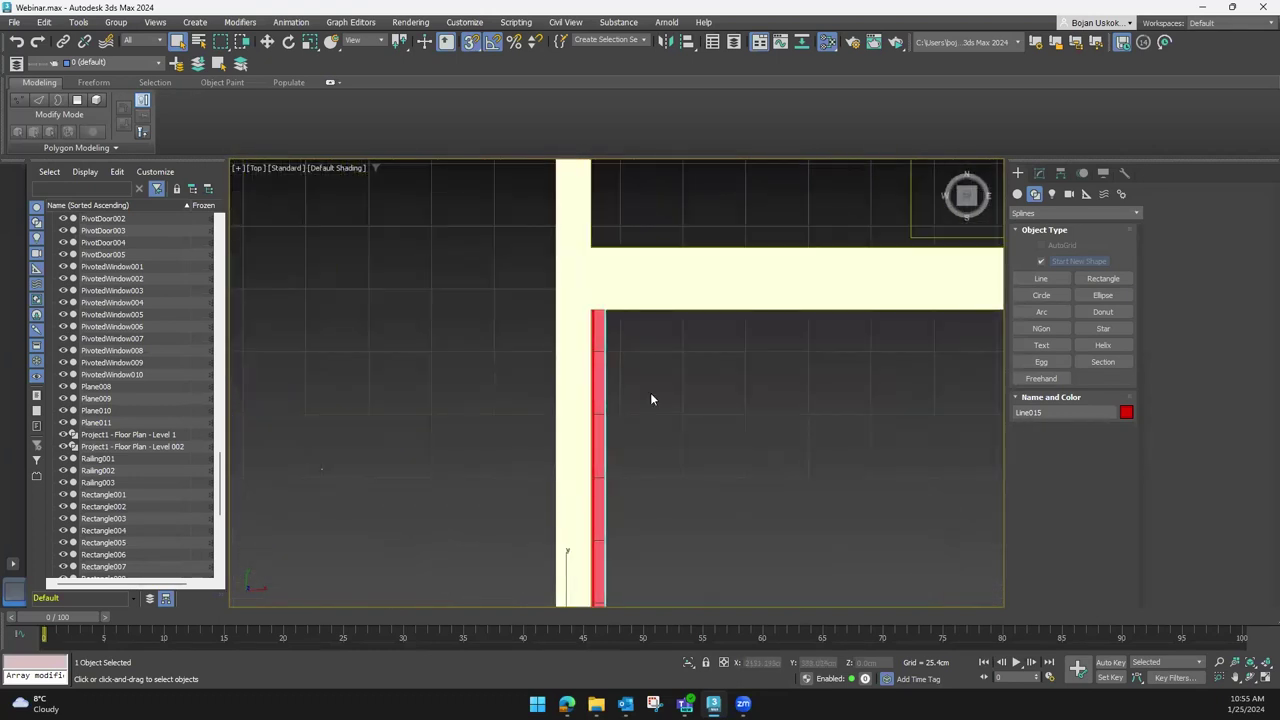
pyautogui.scroll(-2, 695, 410)
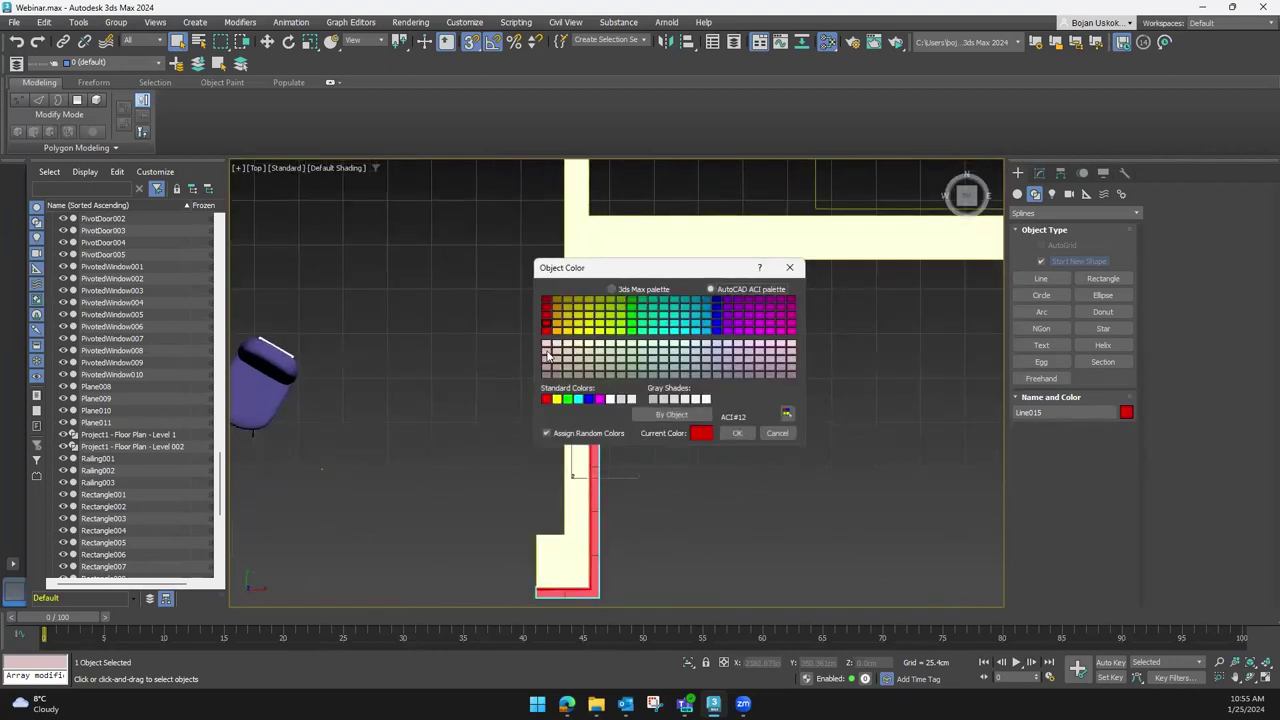
# Confirm the pale cream colour for the baseboard line and zoom out over the house
pyautogui.click(737, 433)
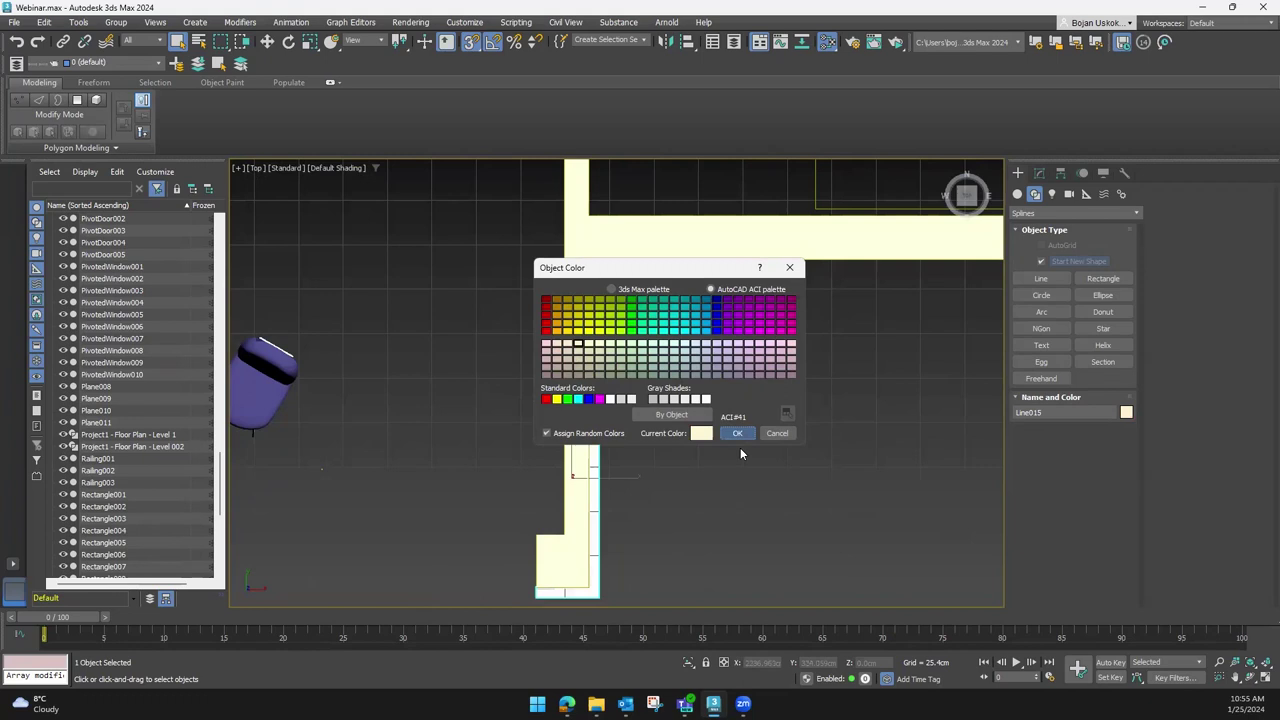
pyautogui.scroll(-1, 745, 450)
pyautogui.keyDown('alt'); pyautogui.moveTo(766, 517); pyautogui.dragTo(726, 476, button='middle'); pyautogui.keyUp('alt')
pyautogui.scroll(-3, 726, 476)
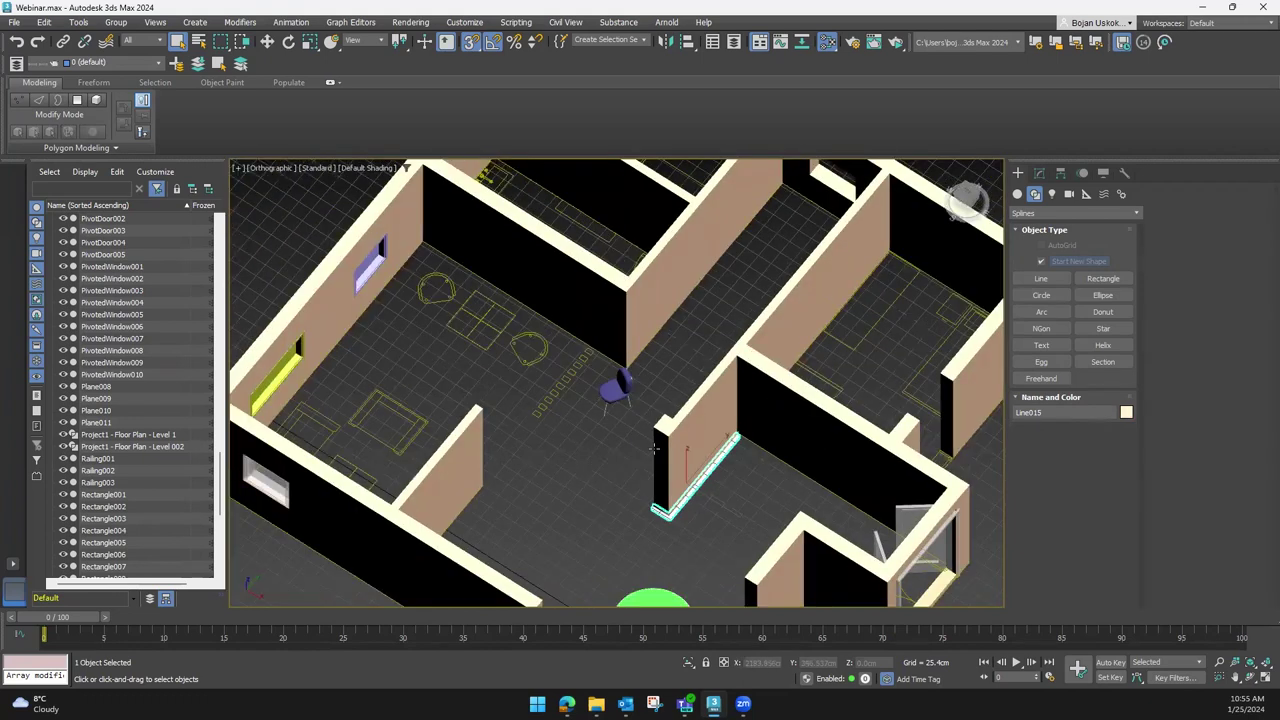
pyautogui.scroll(-1, 680, 485)
pyautogui.scroll(-1, 650, 490)
pyautogui.scroll(-1, 615, 497)
# Select the black floor slab
pyautogui.scroll(-1, 615, 497)
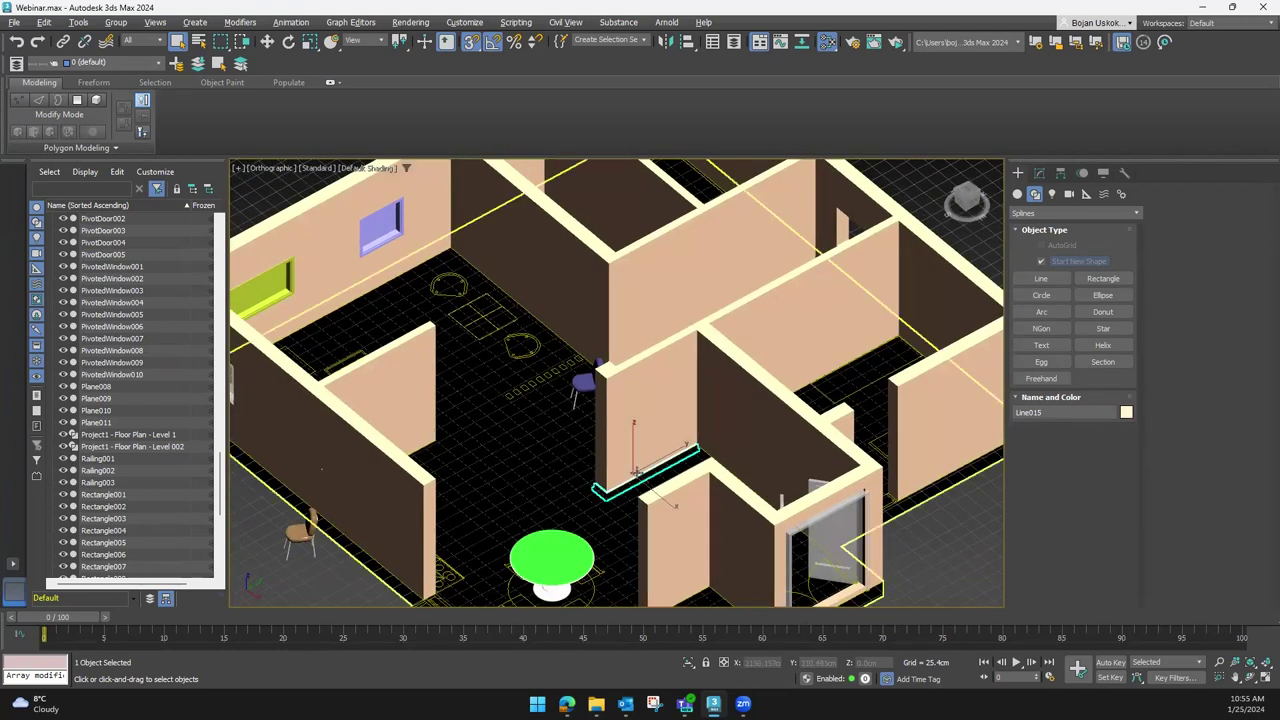
pyautogui.scroll(-3, 615, 497)
pyautogui.moveTo(541, 488)
pyautogui.keyDown('alt'); pyautogui.mouseDown(button='middle')
pyautogui.moveTo(608, 554)
pyautogui.moveTo(615, 520)
pyautogui.mouseUp(button='middle'); pyautogui.keyUp('alt')
pyautogui.click(615, 515)
pyautogui.scroll(3, 627, 447)
pyautogui.scroll(2, 627, 447)
pyautogui.scroll(-4, 627, 447)
pyautogui.moveTo(644, 470)
pyautogui.keyDown('alt'); pyautogui.mouseDown(button='middle')
pyautogui.moveTo(622, 458)
pyautogui.moveTo(600, 388)
pyautogui.moveTo(714, 371)
pyautogui.moveTo(716, 340)
pyautogui.moveTo(714, 405)
pyautogui.mouseUp(button='middle'); pyautogui.keyUp('alt')
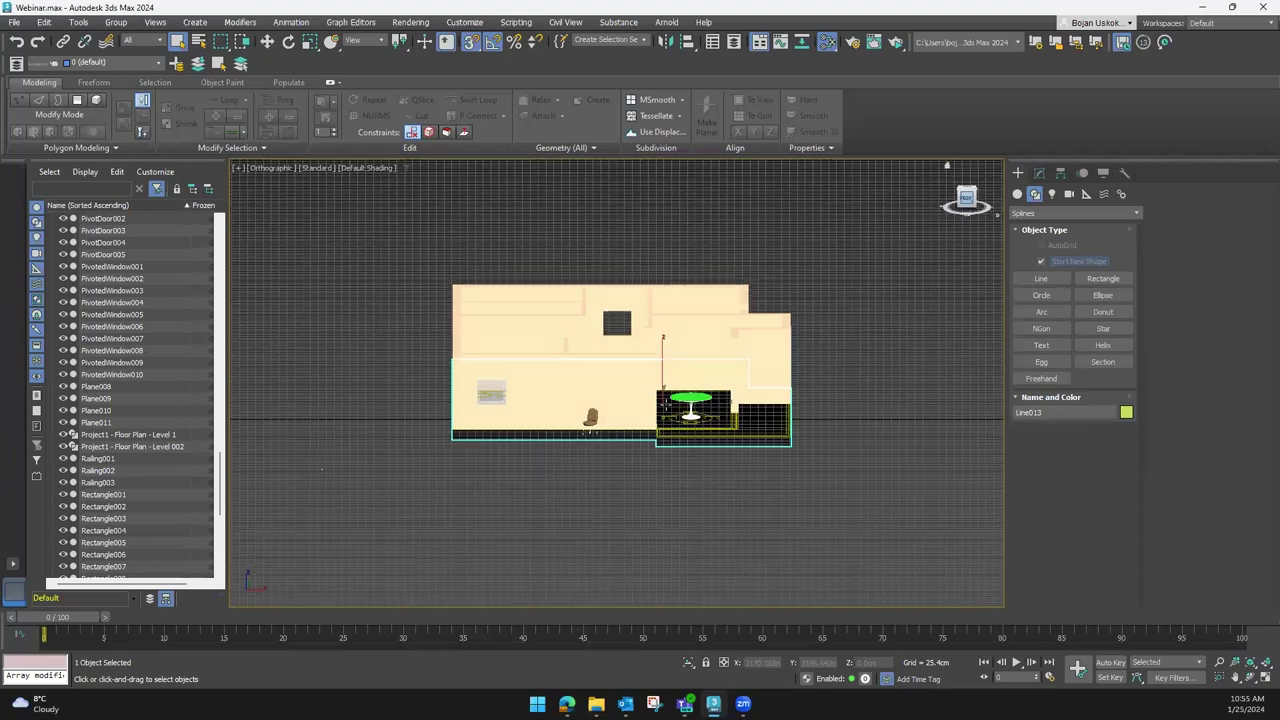
# In Front view, Shift-drag the slab upward with Move to clone it above the walls
pyautogui.press('f')
pyautogui.scroll(3, 660, 400)
pyautogui.press('w')
pyautogui.keyDown('shift'); pyautogui.moveTo(658, 358); pyautogui.dragTo(662, 218); pyautogui.keyUp('shift')
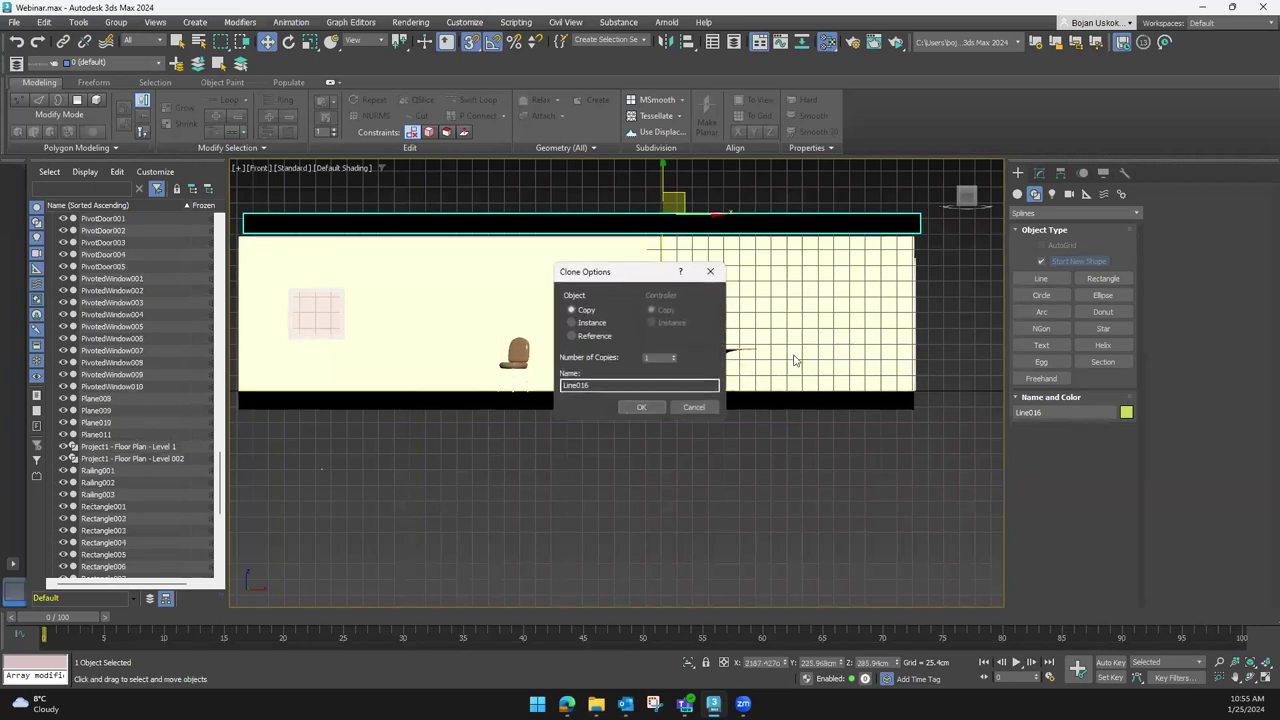
# Make the slab clone a Copy, set its Z height to 280 cm, and orbit into 3D
pyautogui.click(649, 407)
pyautogui.write('280')
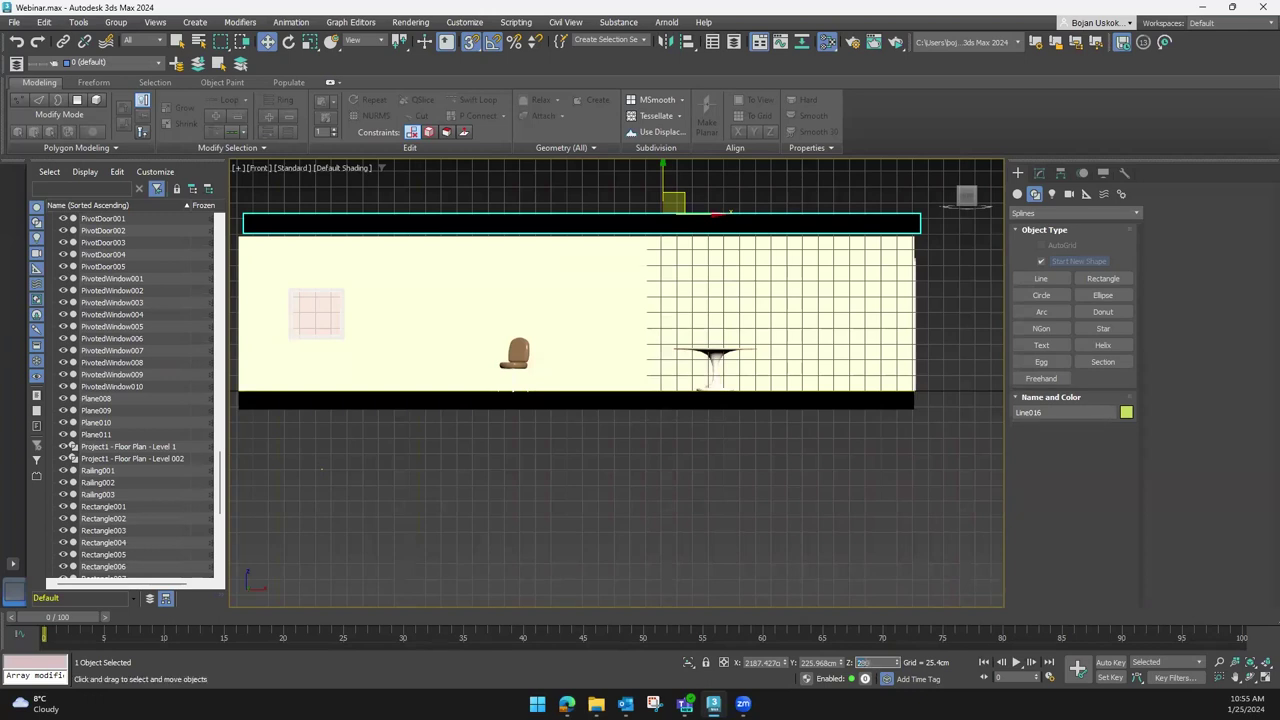
pyautogui.press('Return')
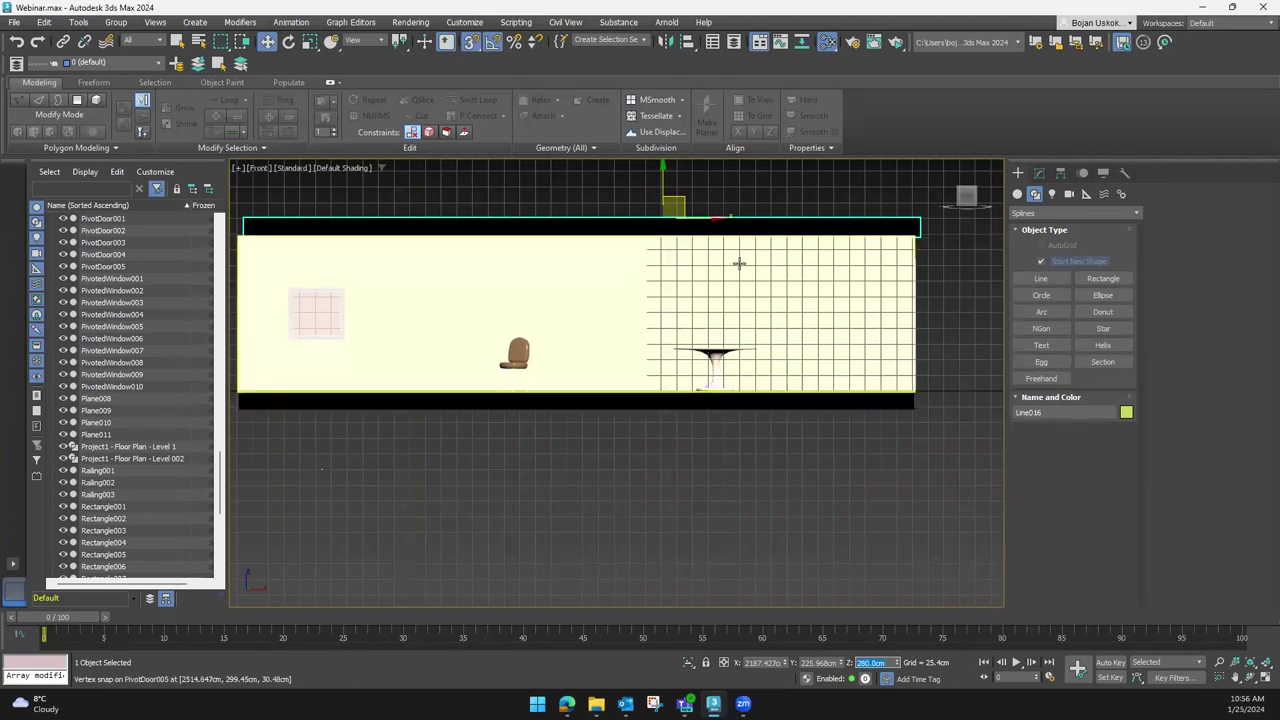
pyautogui.moveTo(757, 226); pyautogui.dragTo(780, 297, button='middle')
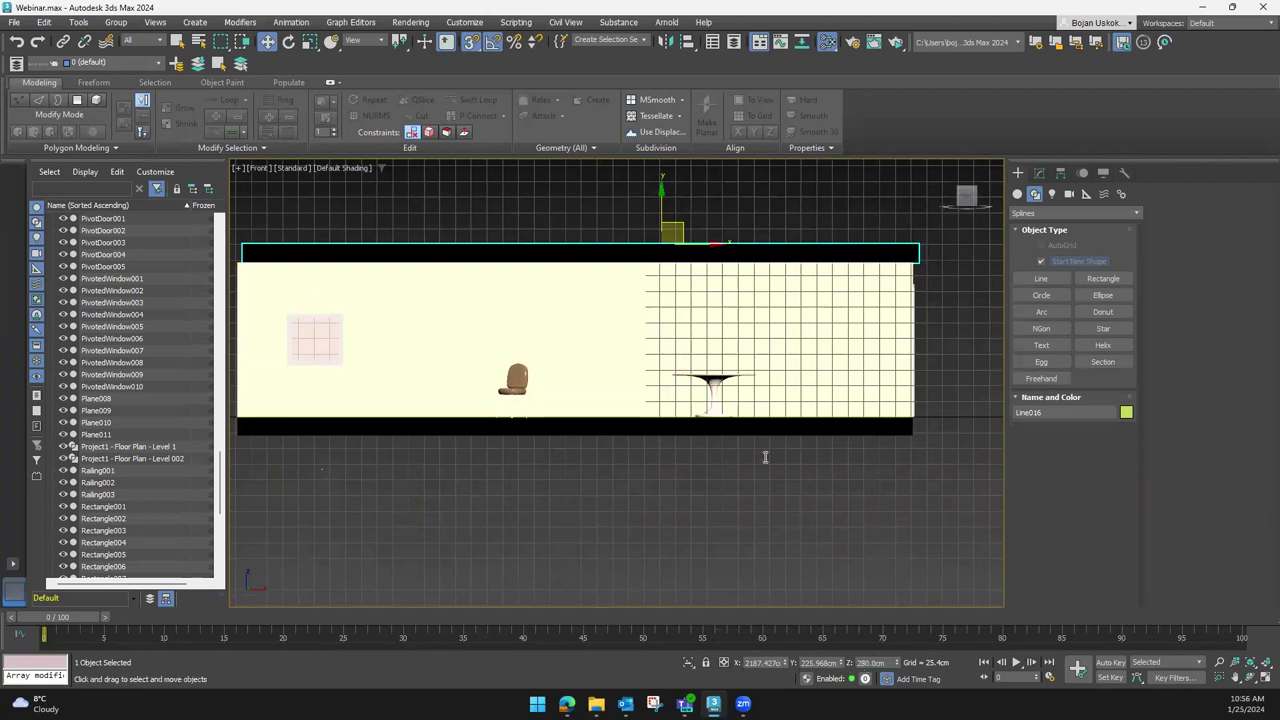
pyautogui.moveTo(793, 337)
pyautogui.keyDown('alt'); pyautogui.mouseDown(button='middle')
pyautogui.moveTo(797, 371)
pyautogui.moveTo(665, 371)
pyautogui.moveTo(729, 373)
pyautogui.moveTo(700, 306)
pyautogui.moveTo(708, 289)
pyautogui.moveTo(726, 293)
pyautogui.mouseUp(button='middle'); pyautogui.keyUp('alt')
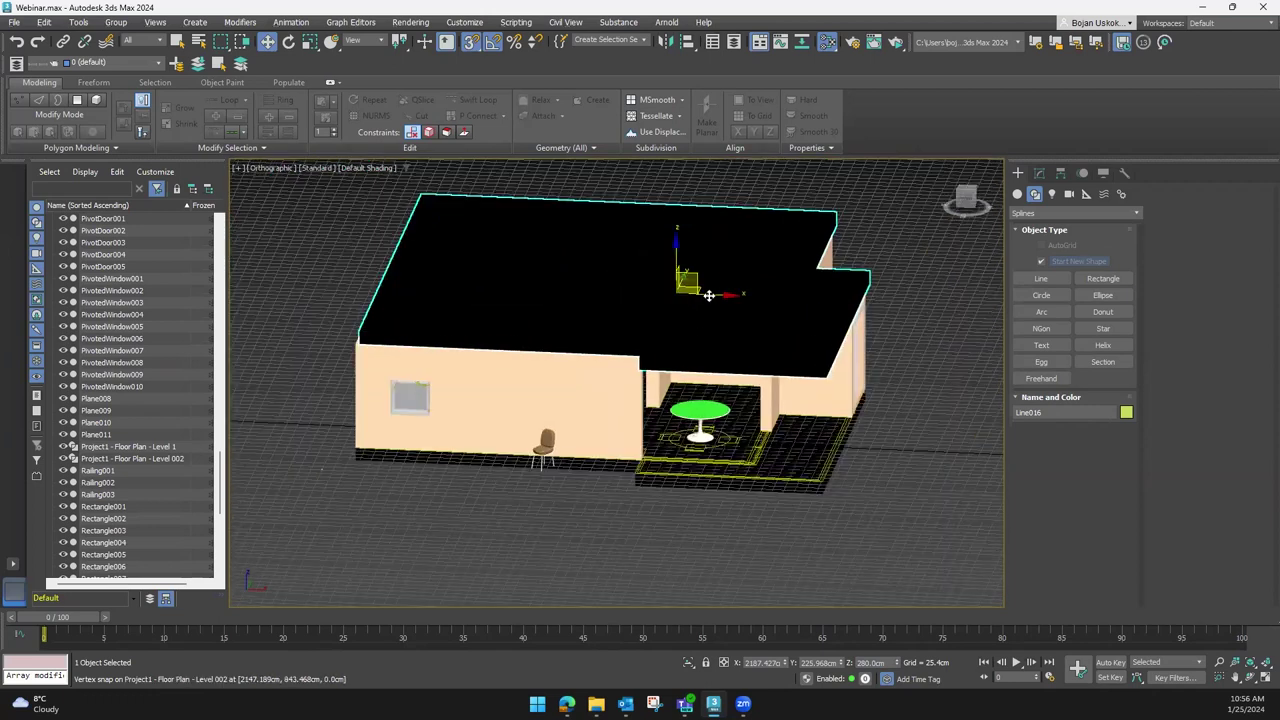
# Reselect roof slab Line016 and show its Editable Poly settings in the Modify panel
pyautogui.moveTo(708, 295); pyautogui.dragTo(648, 302)
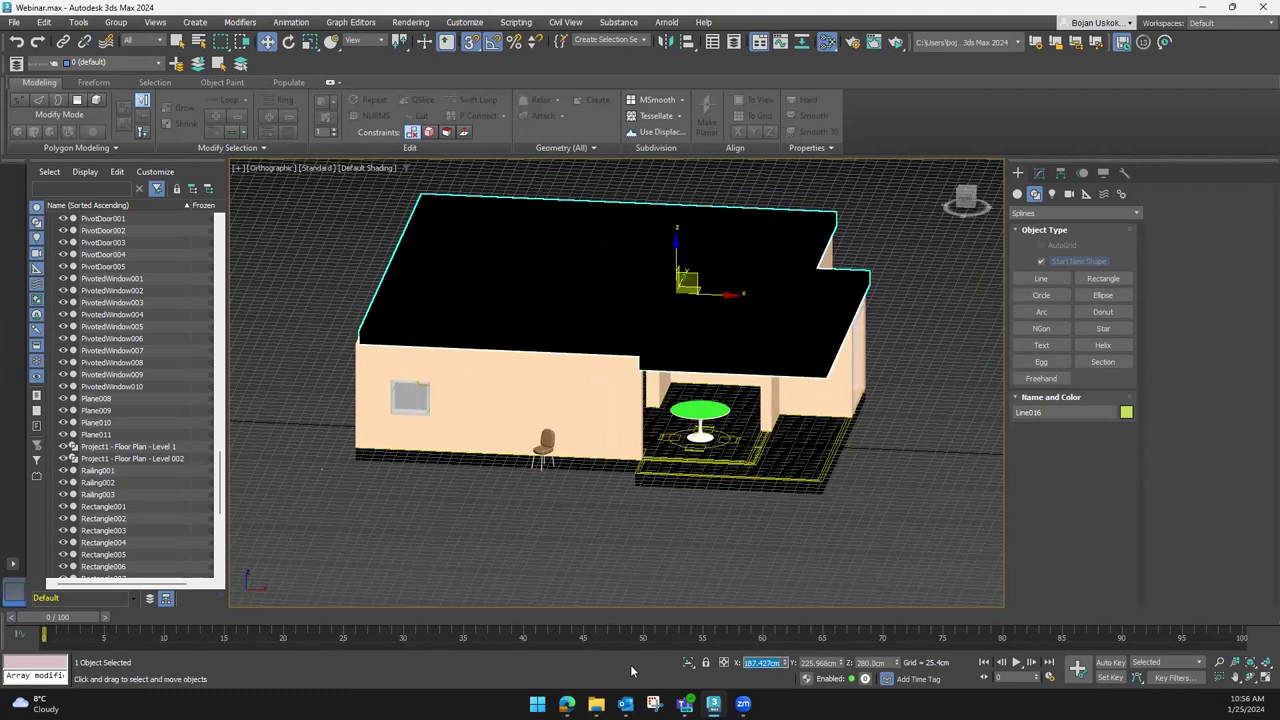
pyautogui.click(817, 580)
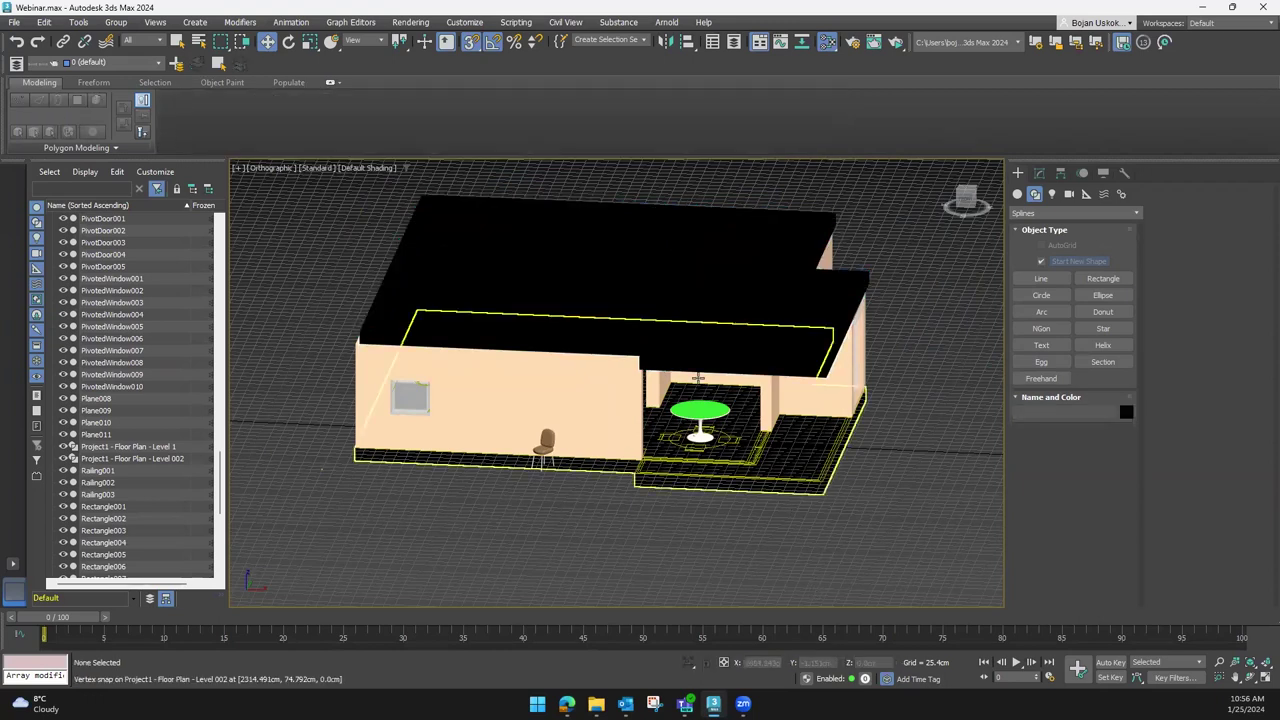
pyautogui.click(686, 338)
pyautogui.moveTo(741, 464)
pyautogui.mouseDown(button='middle')
pyautogui.moveTo(773, 486)
pyautogui.moveTo(886, 459)
pyautogui.moveTo(742, 470)
pyautogui.moveTo(1001, 408)
pyautogui.moveTo(990, 405)
pyautogui.mouseUp(button='middle')
pyautogui.scroll(5, 789, 400)
pyautogui.scroll(-5, 789, 400)
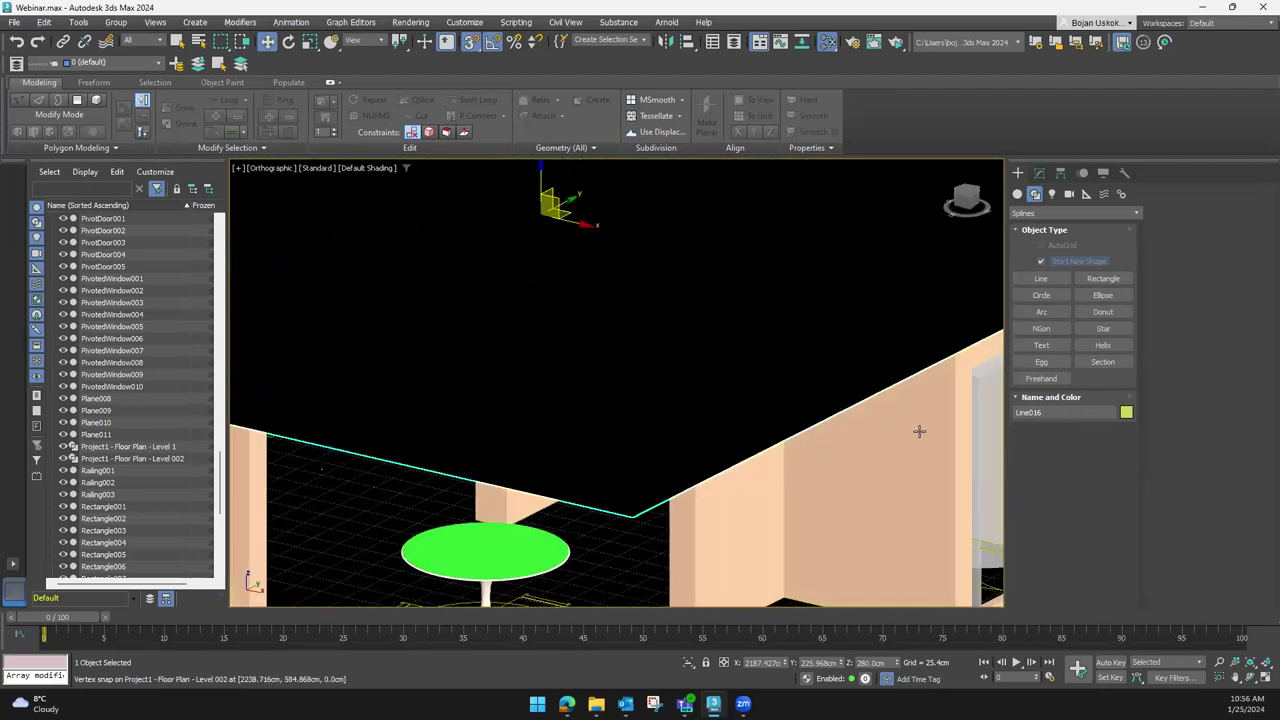
pyautogui.keyDown('alt'); pyautogui.moveTo(780, 411); pyautogui.dragTo(817, 409, button='middle'); pyautogui.keyUp('alt')
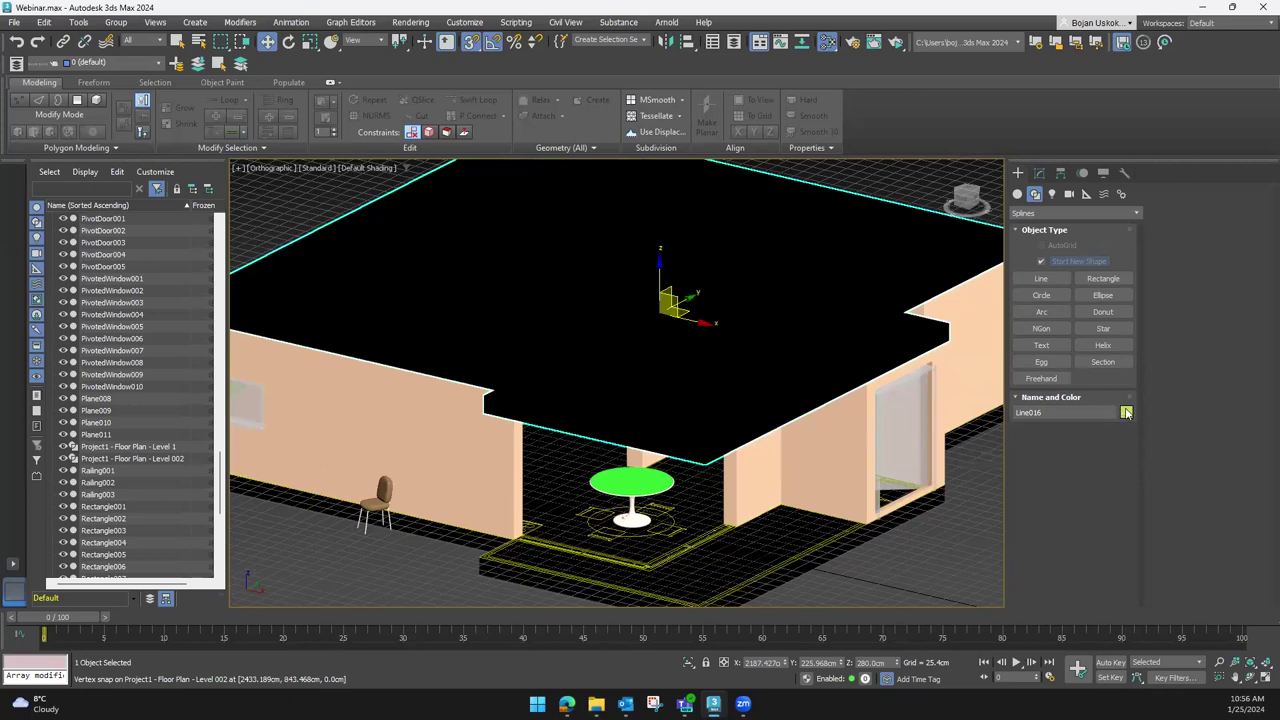
pyautogui.scroll(-5, 646, 374)
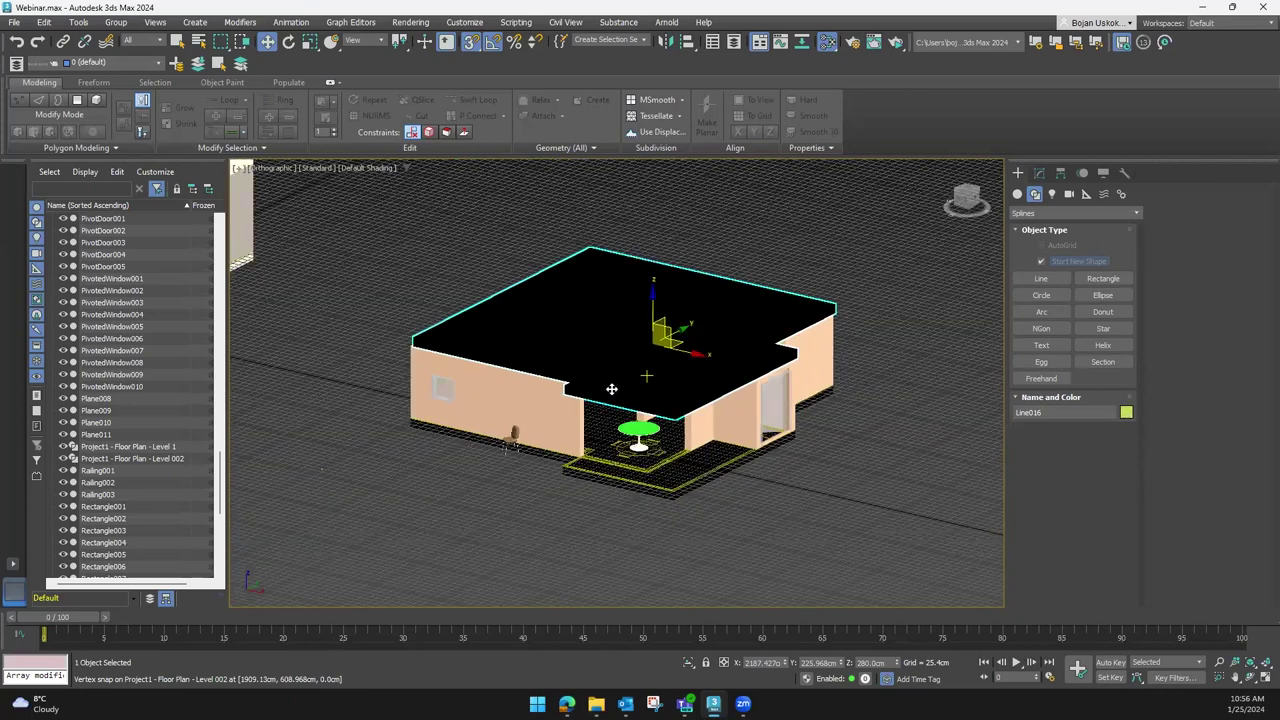
pyautogui.moveTo(608, 386)
pyautogui.keyDown('alt'); pyautogui.mouseDown(button='middle')
pyautogui.moveTo(700, 390)
pyautogui.moveTo(844, 518)
pyautogui.moveTo(591, 424)
pyautogui.moveTo(690, 462)
pyautogui.moveTo(719, 344)
pyautogui.mouseUp(button='middle'); pyautogui.keyUp('alt')
pyautogui.click(1040, 174)
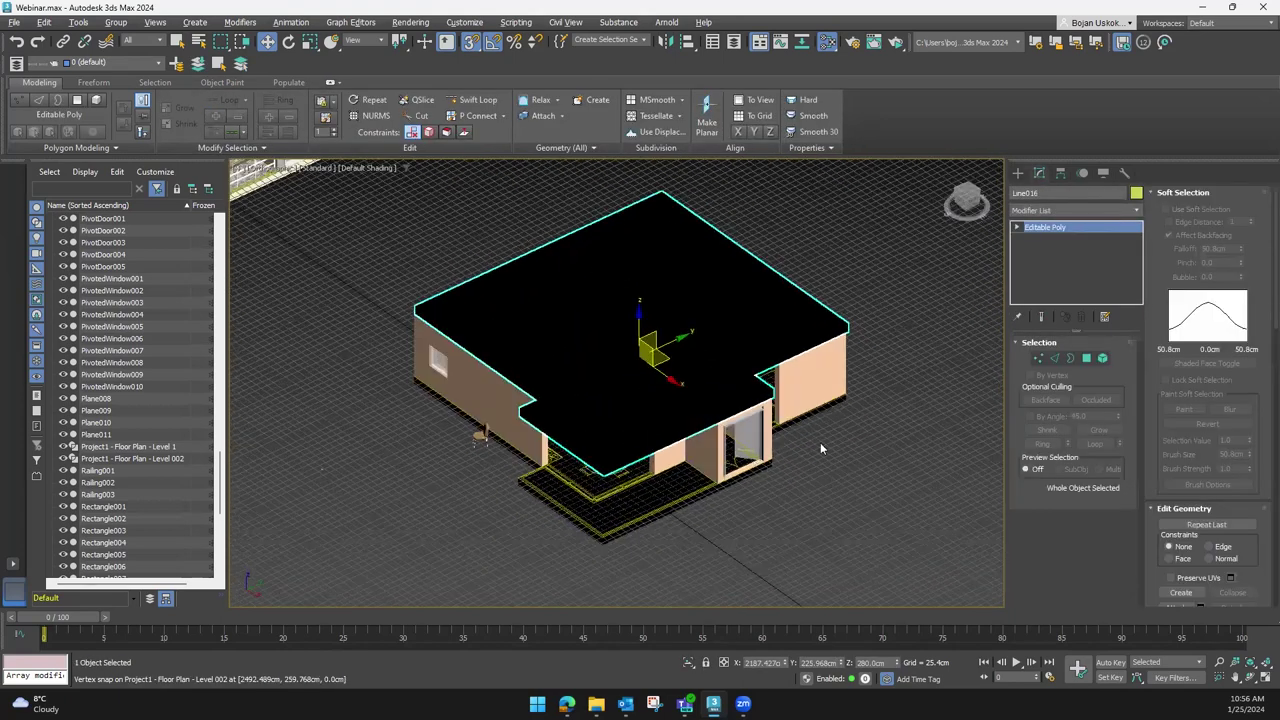
# In Element mode, select the ceiling slab and Flip its faces
pyautogui.press('5')
pyautogui.click(719, 344)
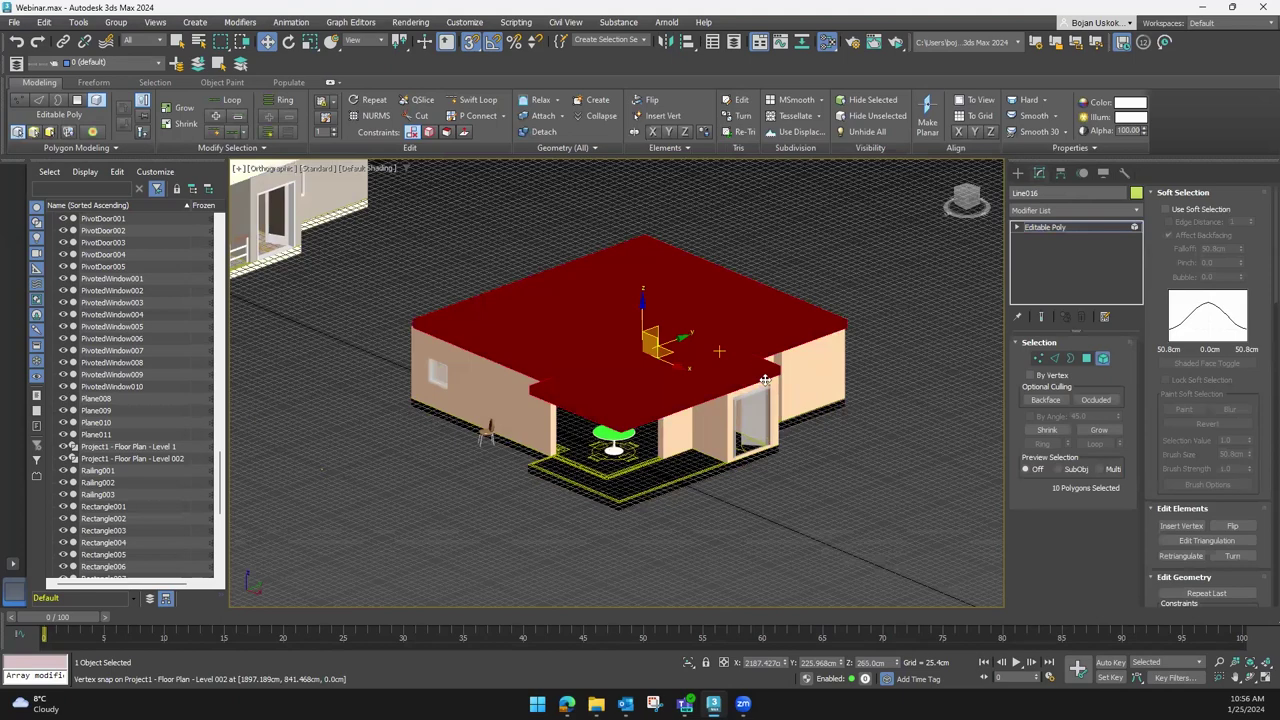
pyautogui.moveTo(765, 461)
pyautogui.keyDown('alt'); pyautogui.mouseDown(button='middle')
pyautogui.moveTo(703, 408)
pyautogui.moveTo(727, 385)
pyautogui.moveTo(771, 434)
pyautogui.moveTo(719, 403)
pyautogui.moveTo(1240, 530)
pyautogui.mouseUp(button='middle'); pyautogui.keyUp('alt')
pyautogui.click(1239, 529)
pyautogui.click(834, 506)
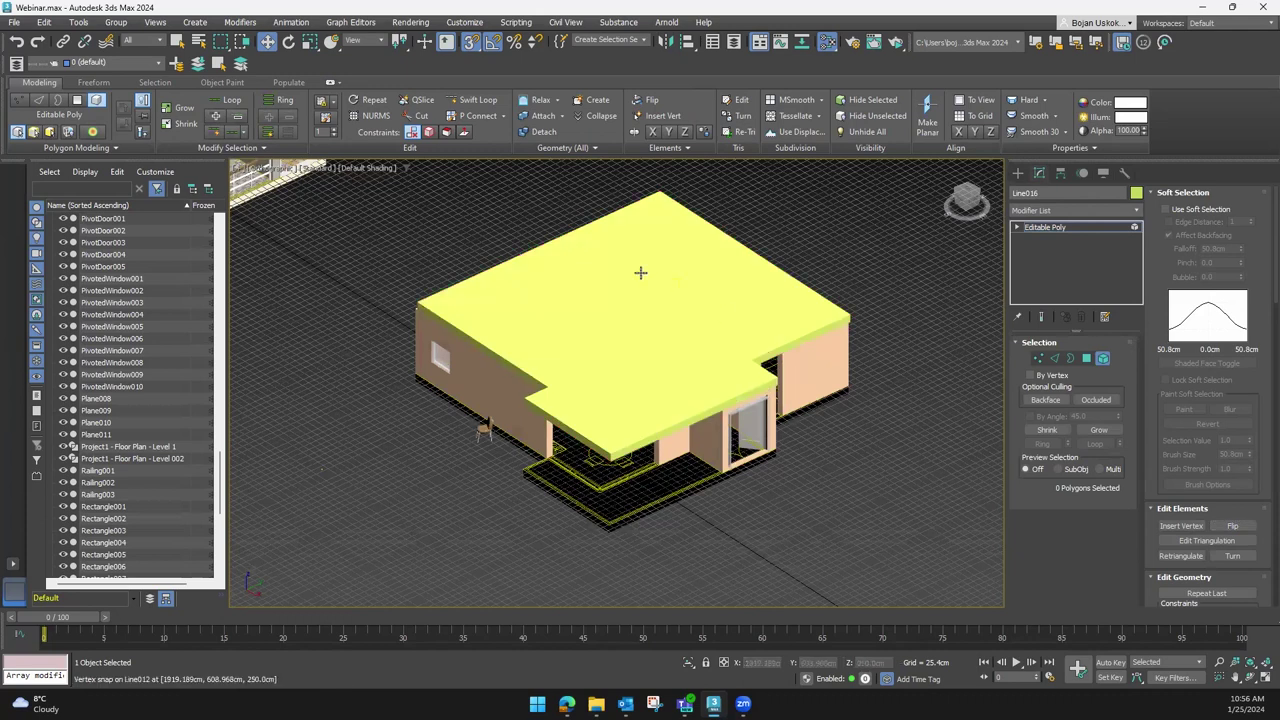
# Return to the Create panel and reselect the ceiling slab, viewing it from above
pyautogui.click(1018, 173)
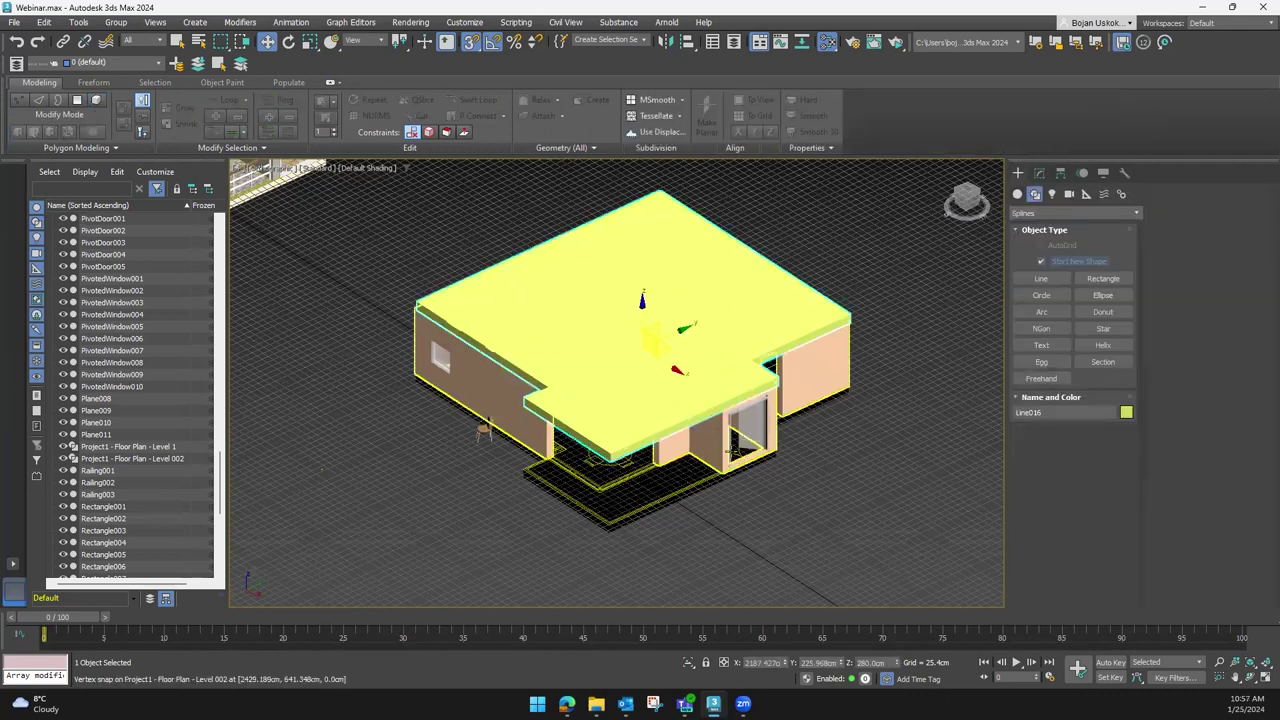
pyautogui.moveTo(719, 437)
pyautogui.keyDown('alt'); pyautogui.mouseDown(button='middle')
pyautogui.moveTo(743, 434)
pyautogui.moveTo(743, 473)
pyautogui.moveTo(644, 305)
pyautogui.moveTo(649, 418)
pyautogui.moveTo(634, 424)
pyautogui.moveTo(683, 398)
pyautogui.moveTo(663, 380)
pyautogui.moveTo(677, 346)
pyautogui.moveTo(671, 377)
pyautogui.moveTo(665, 357)
pyautogui.moveTo(611, 377)
pyautogui.mouseUp(button='middle'); pyautogui.keyUp('alt')
pyautogui.click(661, 385)
pyautogui.scroll(5, 611, 377)
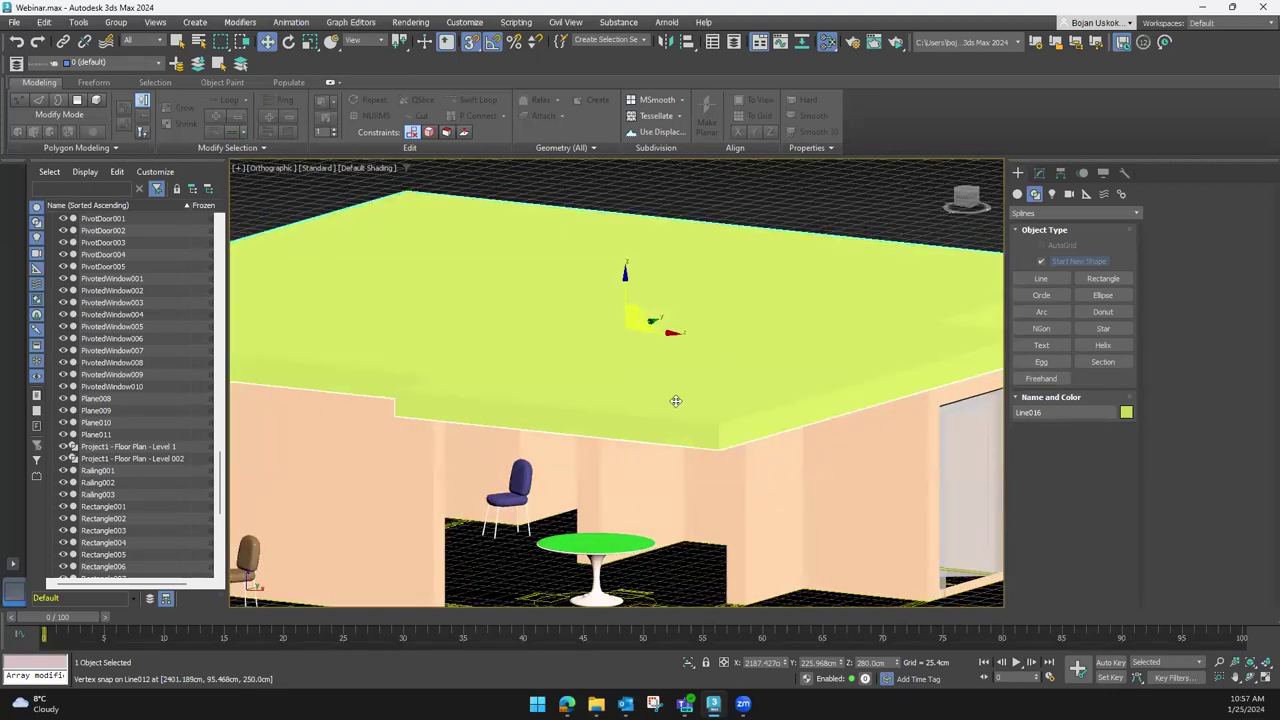
pyautogui.scroll(-4, 673, 413)
pyautogui.keyDown('alt'); pyautogui.moveTo(673, 413); pyautogui.dragTo(528, 505, button='middle'); pyautogui.keyUp('alt')
# Hide the ceiling slab to look down into the furnished rooms, then bring up File Explorer
pyautogui.scroll(4, 528, 505)
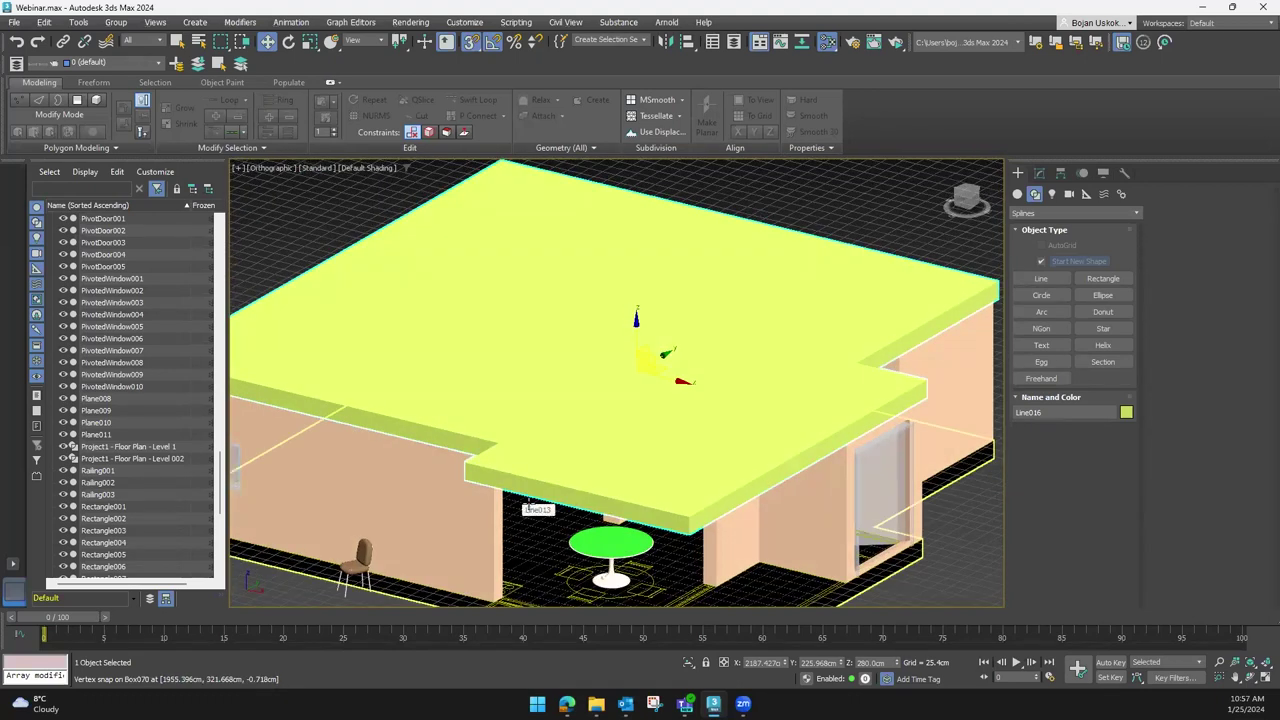
pyautogui.press('Delete')
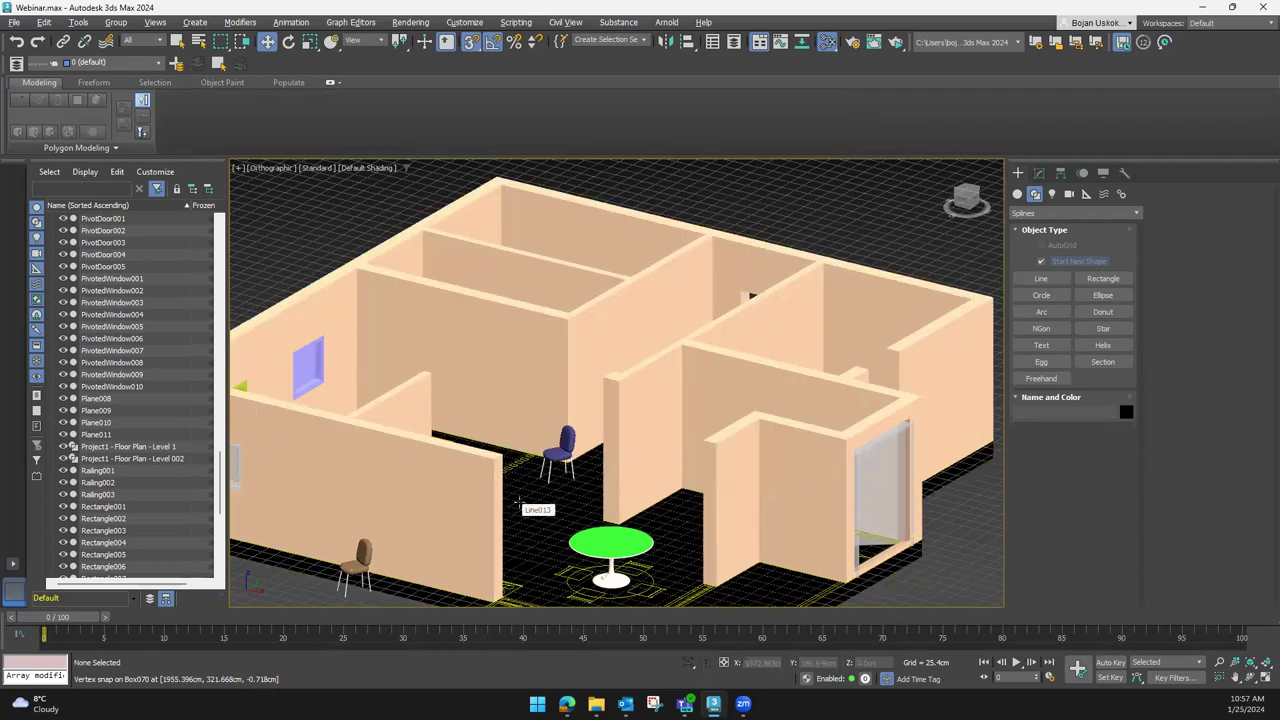
pyautogui.scroll(-4, 519, 505)
pyautogui.moveTo(519, 505)
pyautogui.keyDown('alt'); pyautogui.mouseDown(button='middle')
pyautogui.moveTo(518, 460)
pyautogui.moveTo(424, 451)
pyautogui.moveTo(430, 400)
pyautogui.mouseUp(button='middle'); pyautogui.keyUp('alt')
pyautogui.scroll(4, 518, 460)
pyautogui.scroll(-4, 518, 460)
pyautogui.scroll(4, 424, 451)
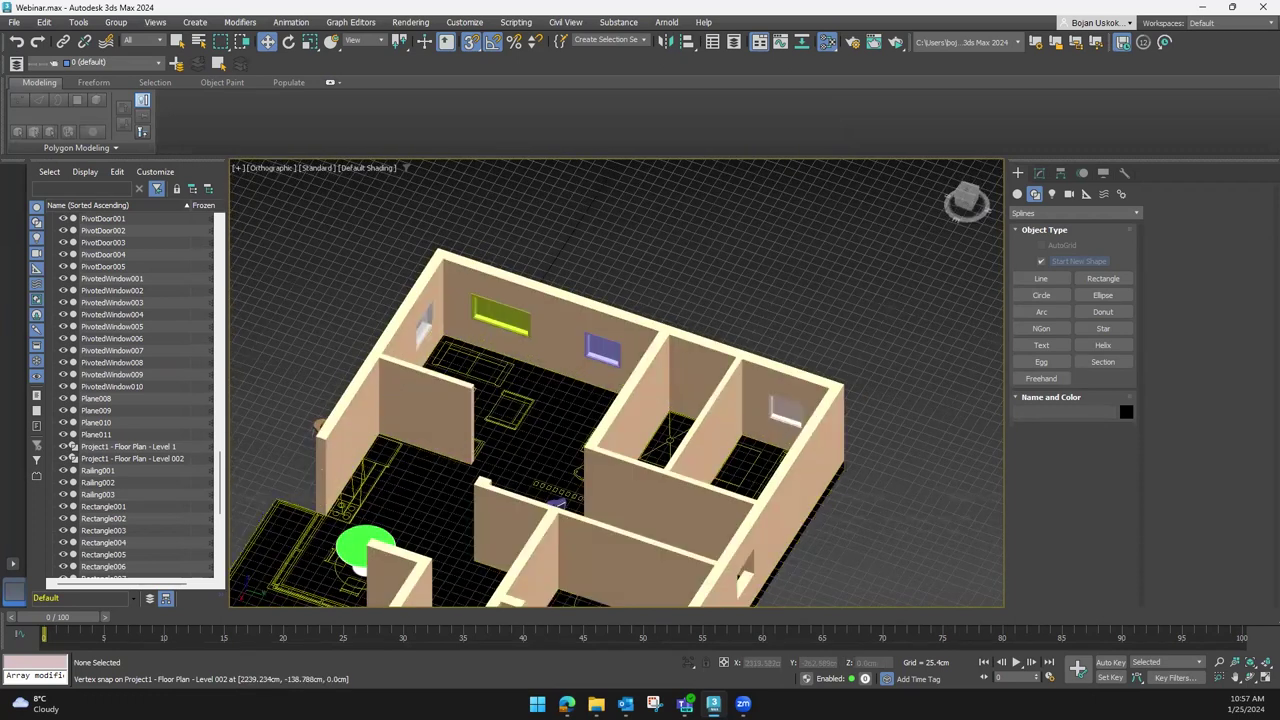
pyautogui.click(596, 703)
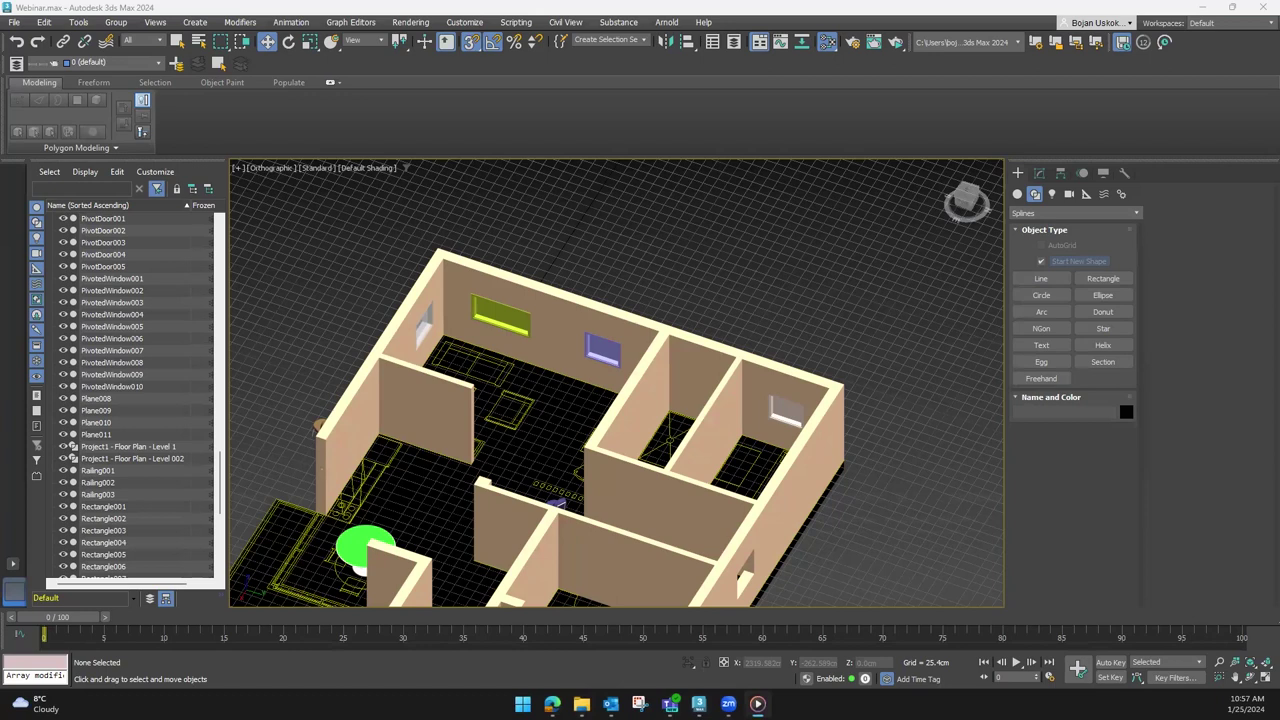
# Open the 'Cloth modifier- Zavesa' video and start playback
pyautogui.doubleClick(536, 166)
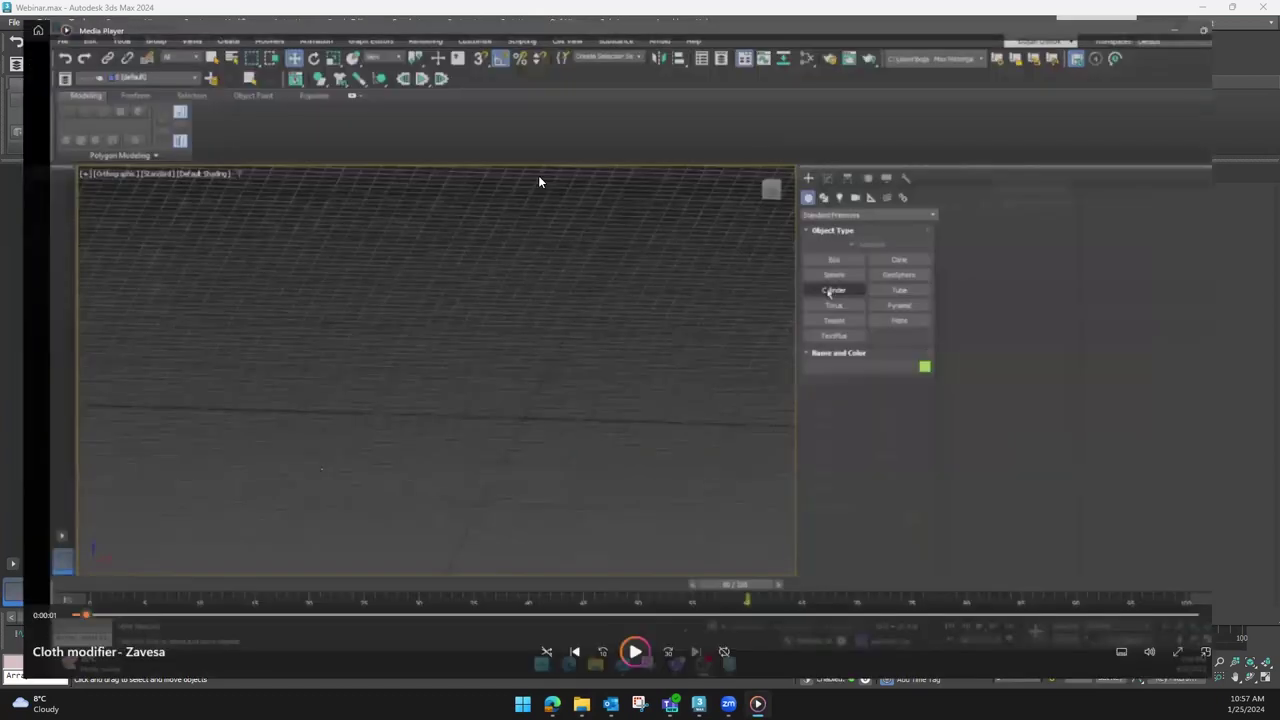
pyautogui.click(637, 658)
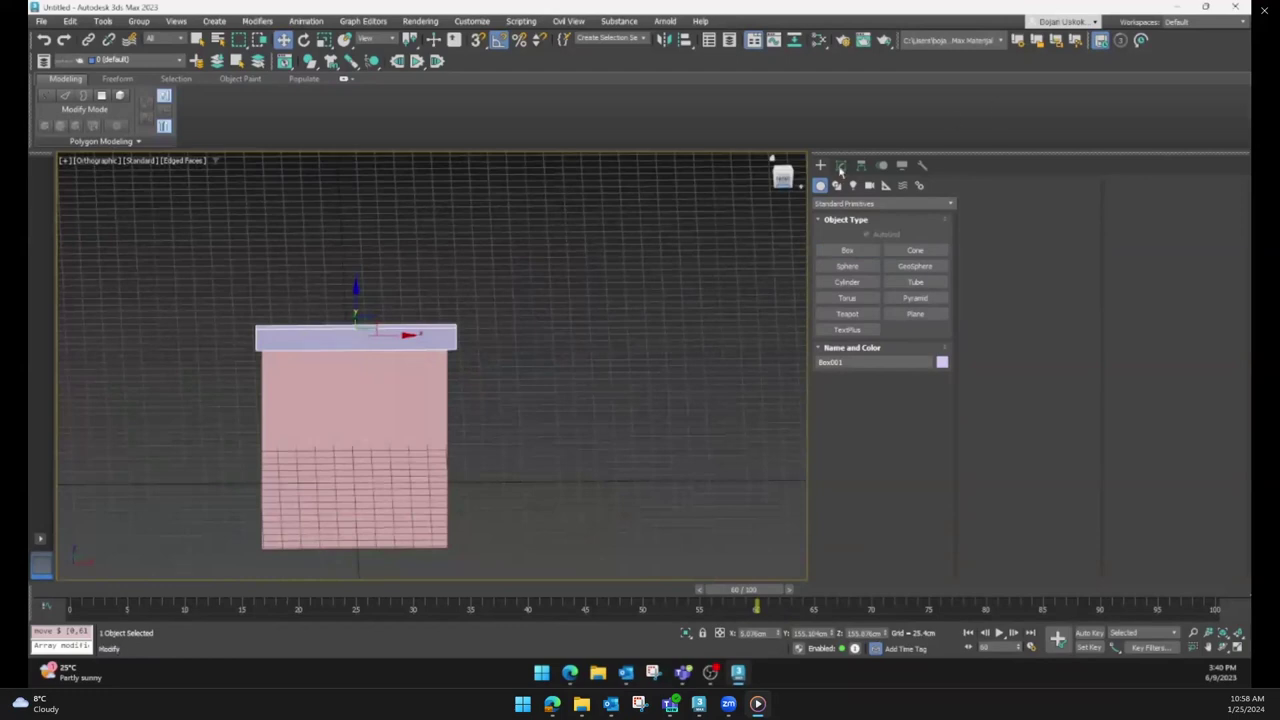
pyautogui.click(841, 165)
pyautogui.scroll(-2, 700, 357)
pyautogui.moveTo(700, 357)
pyautogui.mouseDown(button='middle')
pyautogui.moveTo(727, 339)
pyautogui.moveTo(734, 311)
pyautogui.mouseUp(button='middle')
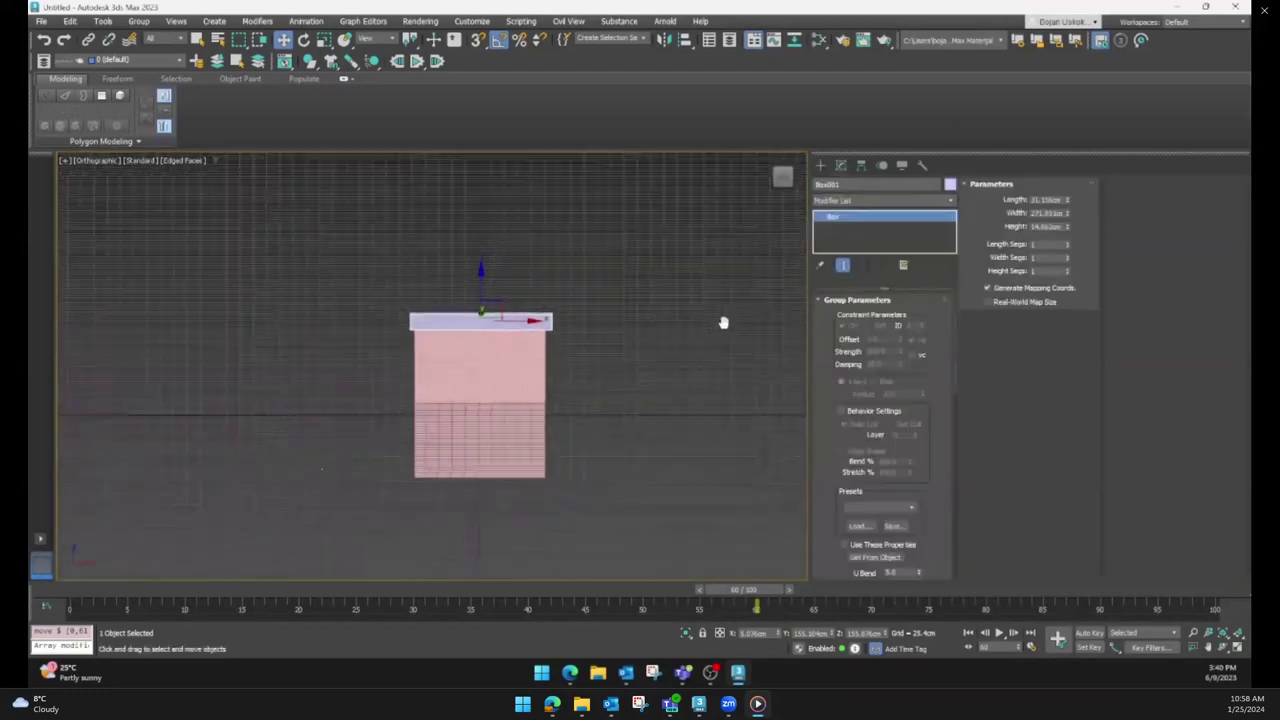
pyautogui.press('f')
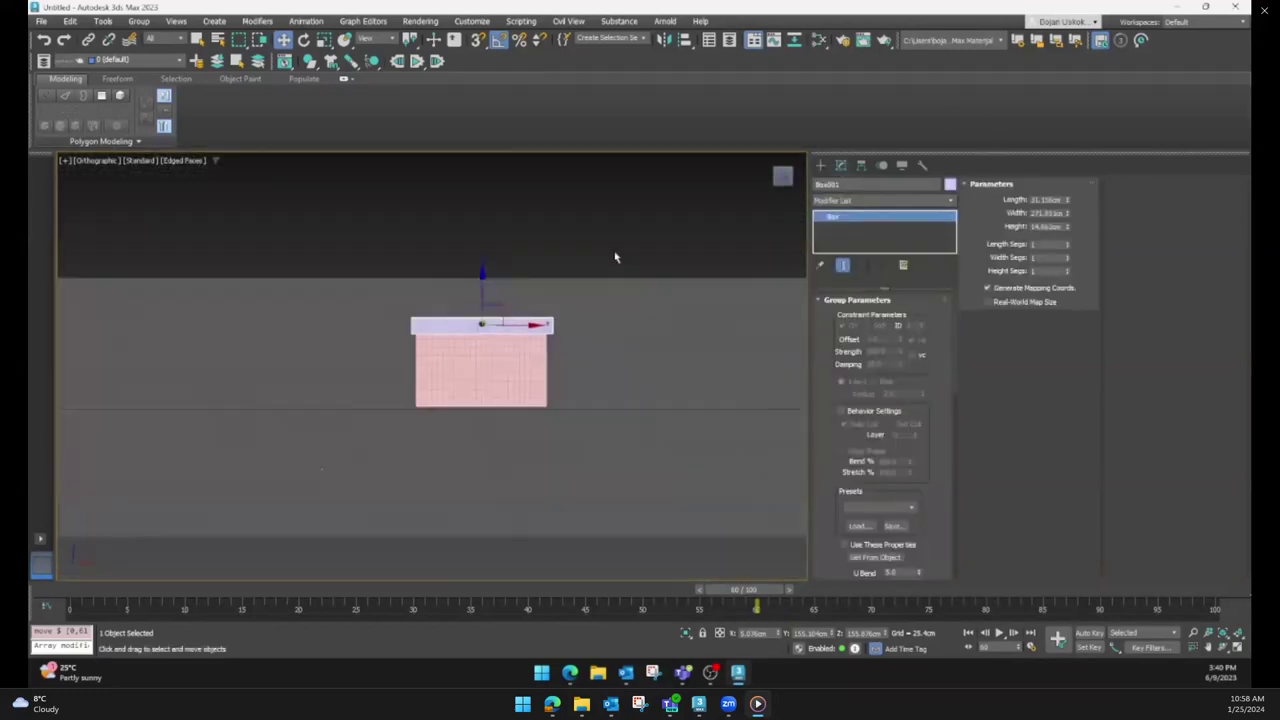
pyautogui.click(595, 337)
pyautogui.click(545, 326)
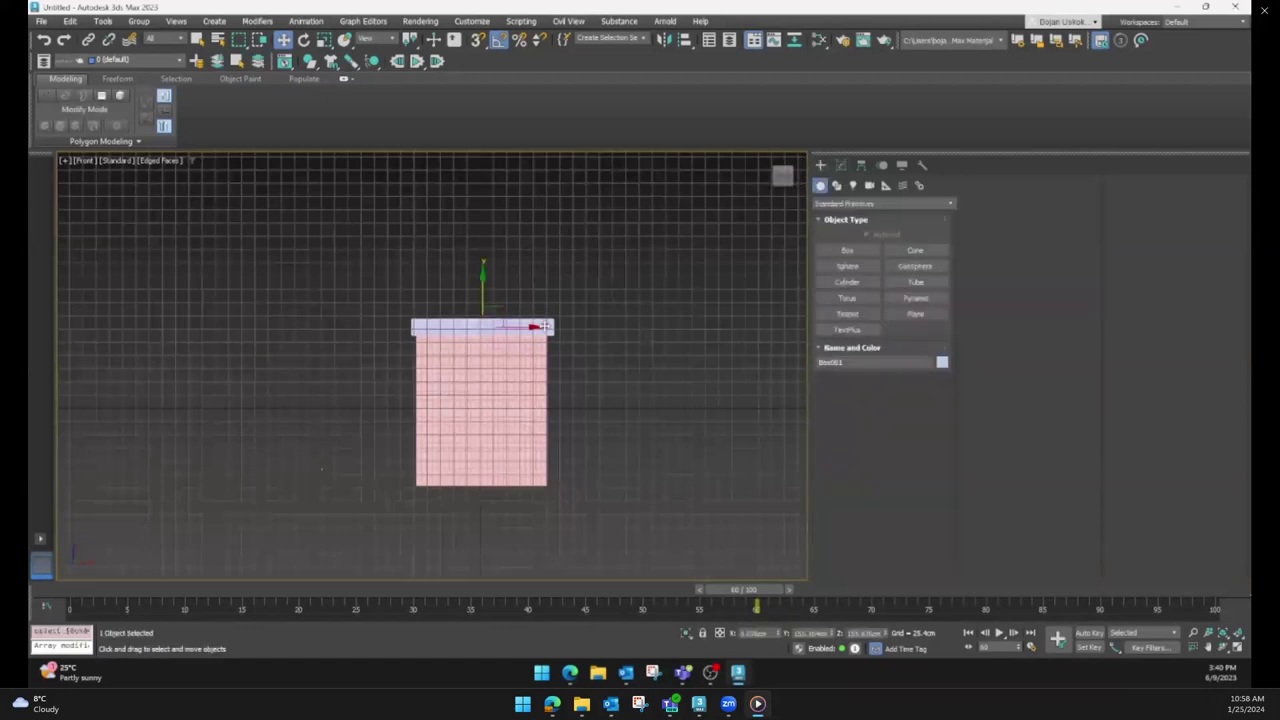
pyautogui.click(862, 166)
pyautogui.click(882, 254)
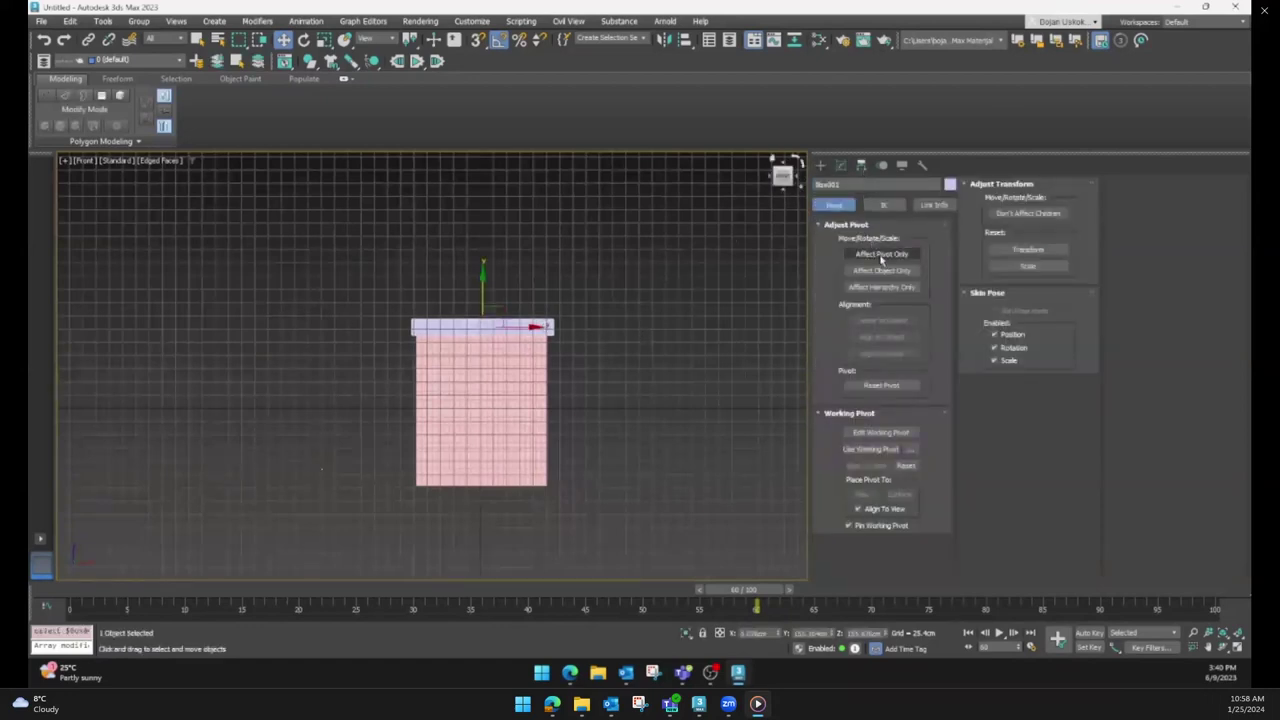
pyautogui.scroll(2, 540, 330)
pyautogui.moveTo(508, 326); pyautogui.dragTo(598, 326)
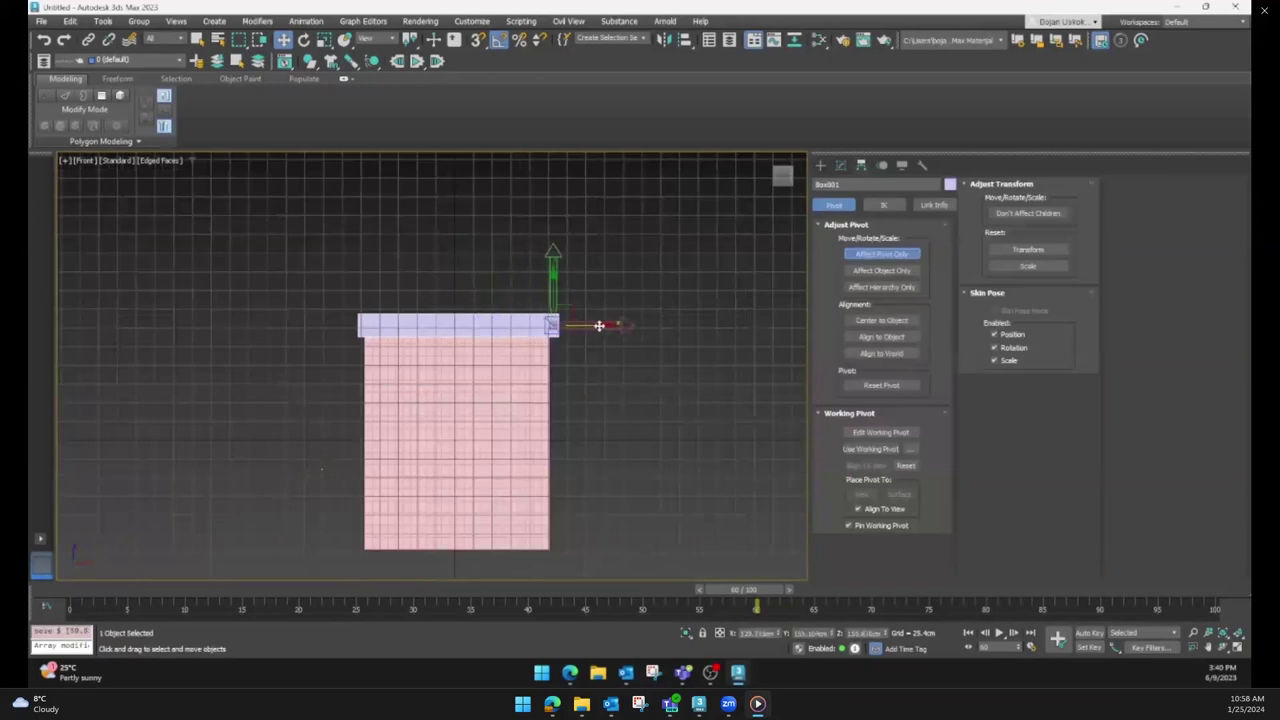
pyautogui.click(820, 166)
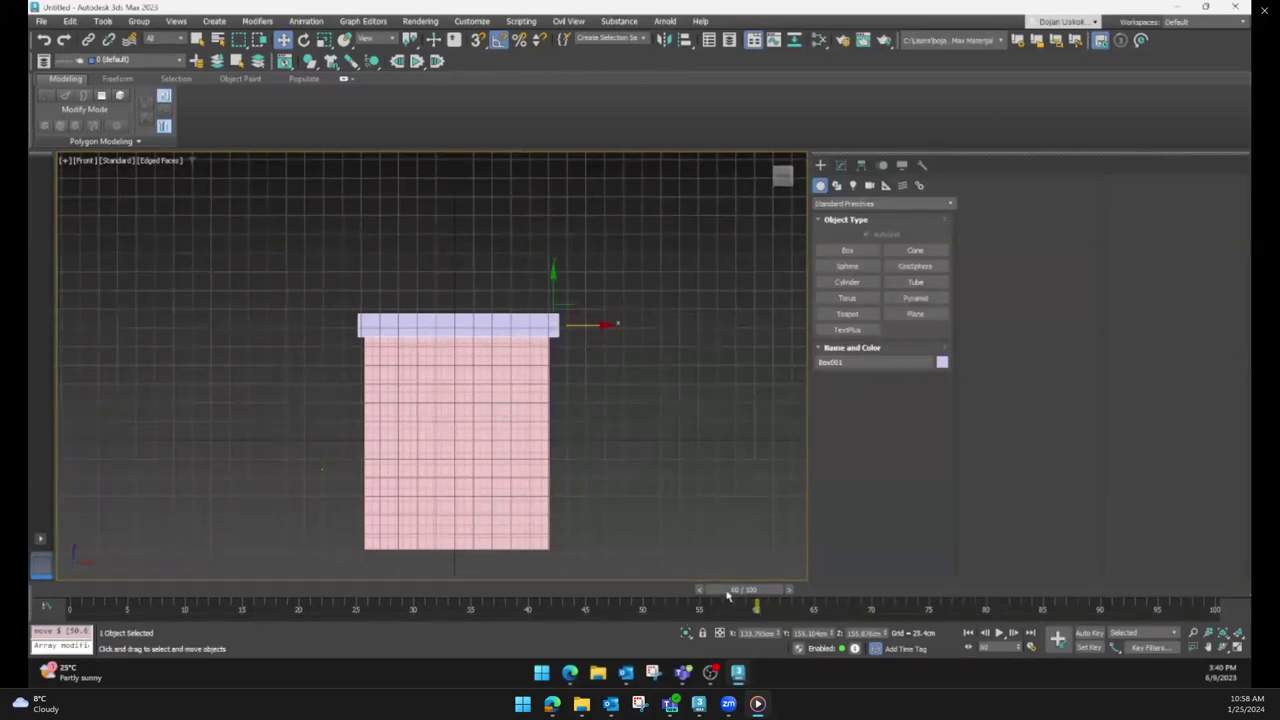
pyautogui.moveTo(728, 592); pyautogui.dragTo(86, 592)
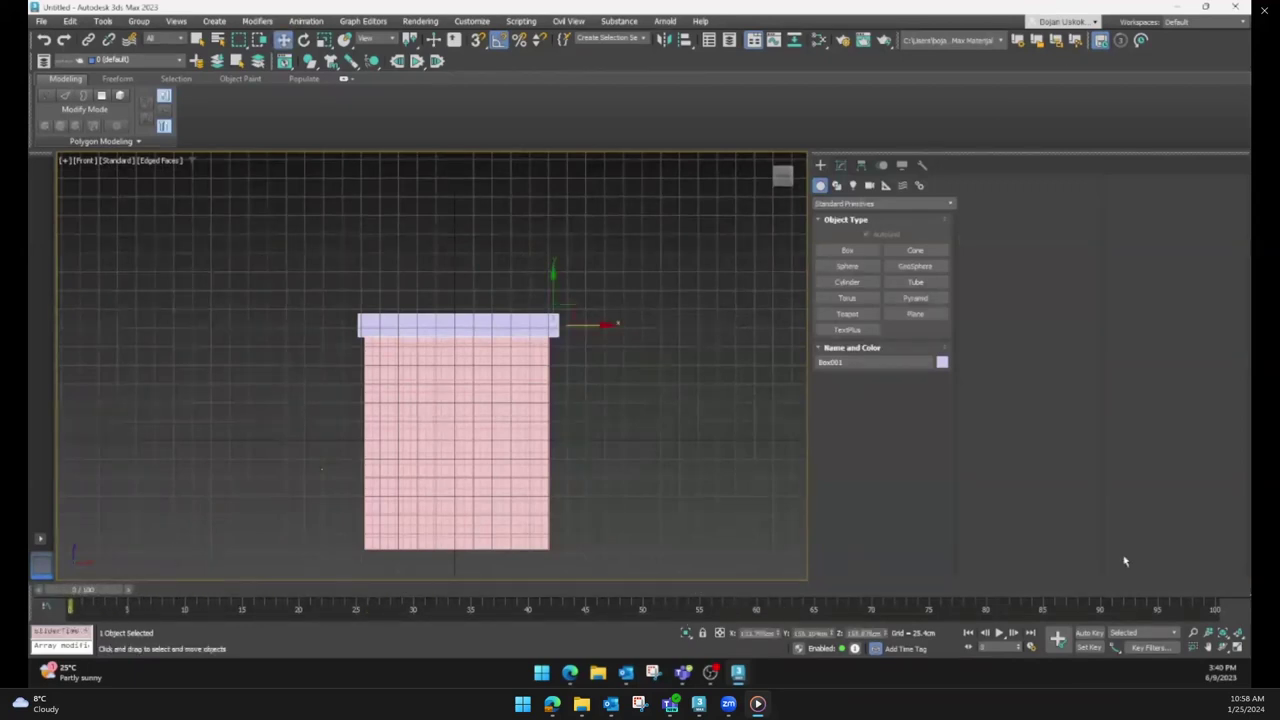
# With Auto Key on, scale Box001 narrower along X at frame 15, then return to frame 0
pyautogui.click(1090, 633)
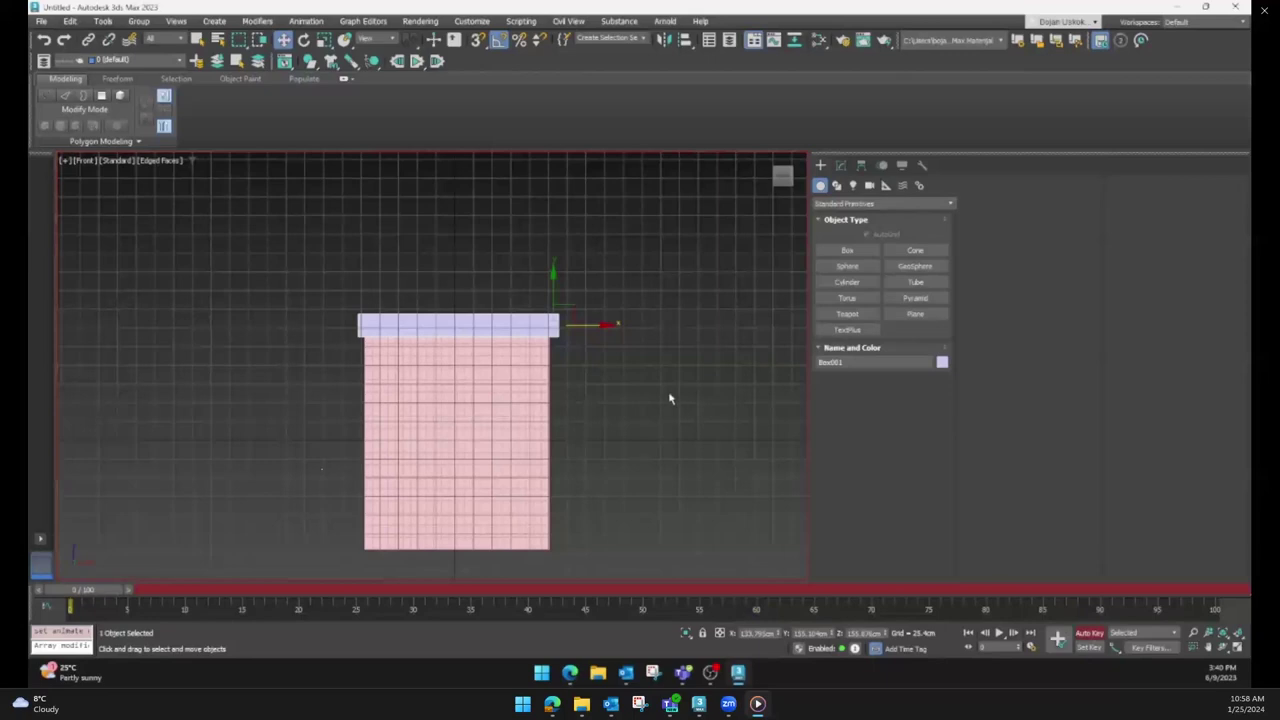
pyautogui.press('e')
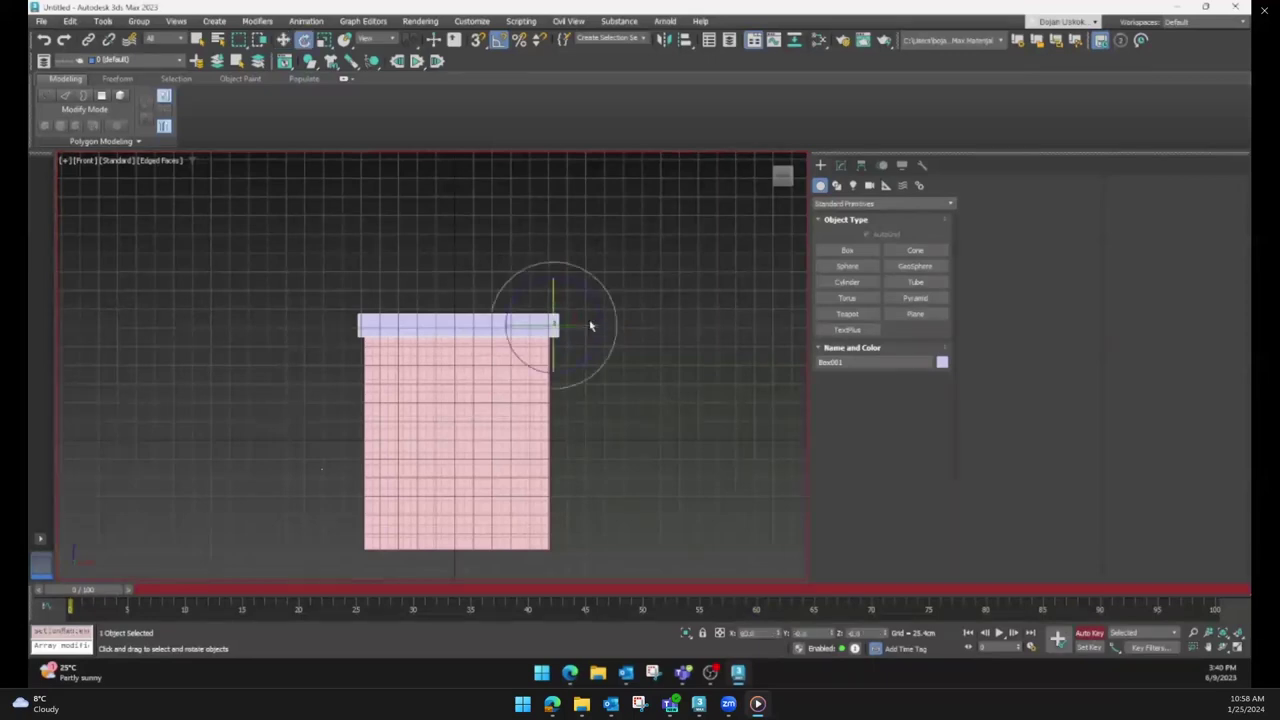
pyautogui.press('r')
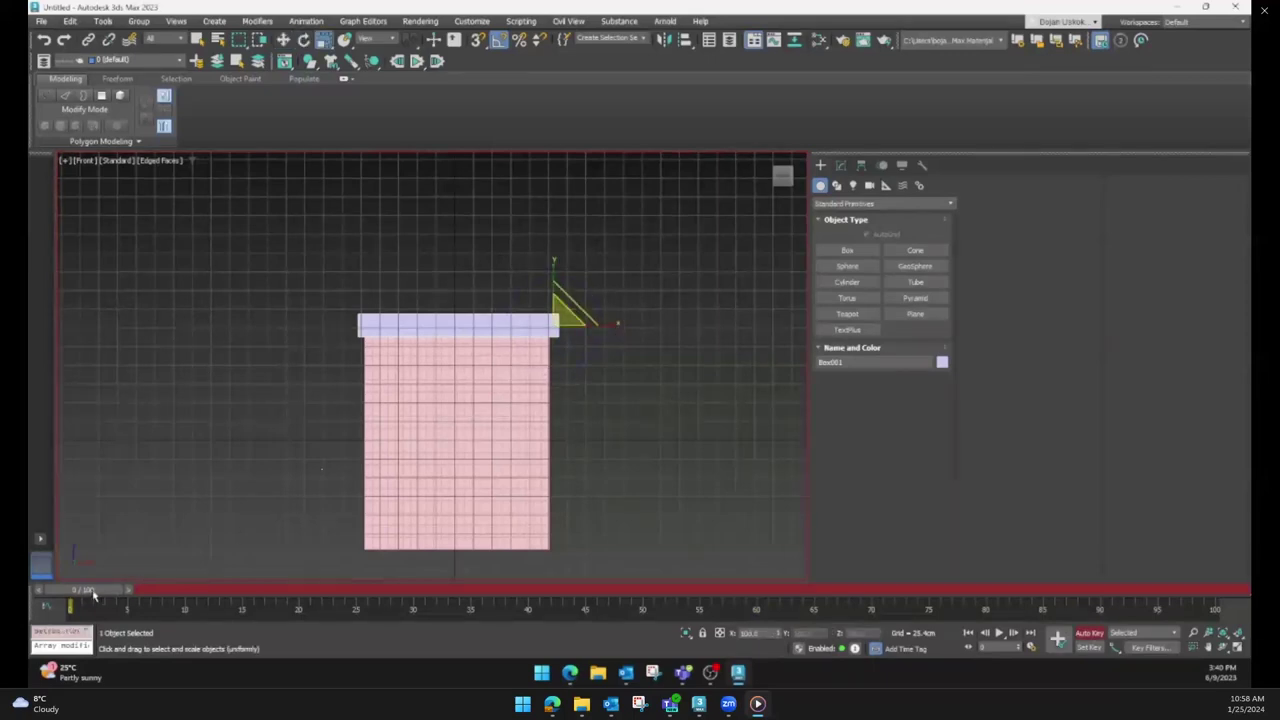
pyautogui.moveTo(93, 594); pyautogui.dragTo(262, 594)
pyautogui.moveTo(606, 324); pyautogui.dragTo(577, 322)
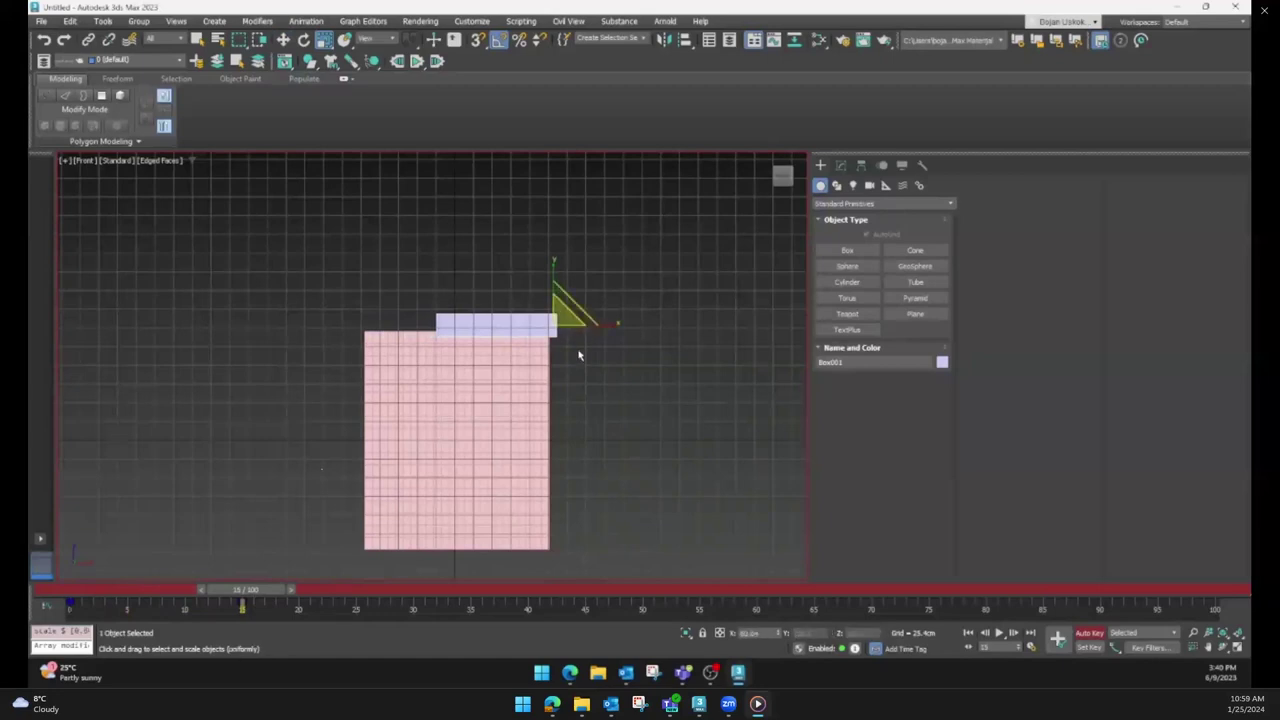
pyautogui.click(1080, 634)
pyautogui.moveTo(242, 590); pyautogui.dragTo(72, 591)
# Select the pink plane and add a Cloth modifier to it
pyautogui.click(612, 415)
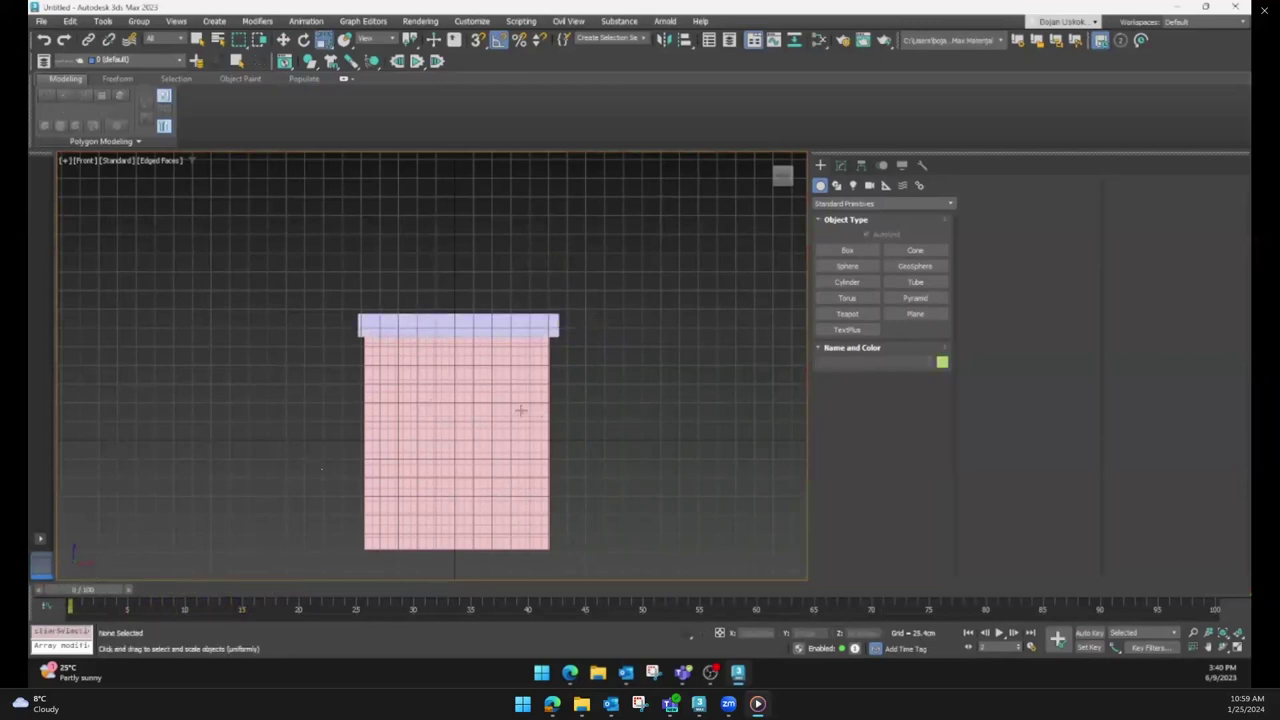
pyautogui.click(520, 410)
pyautogui.click(841, 165)
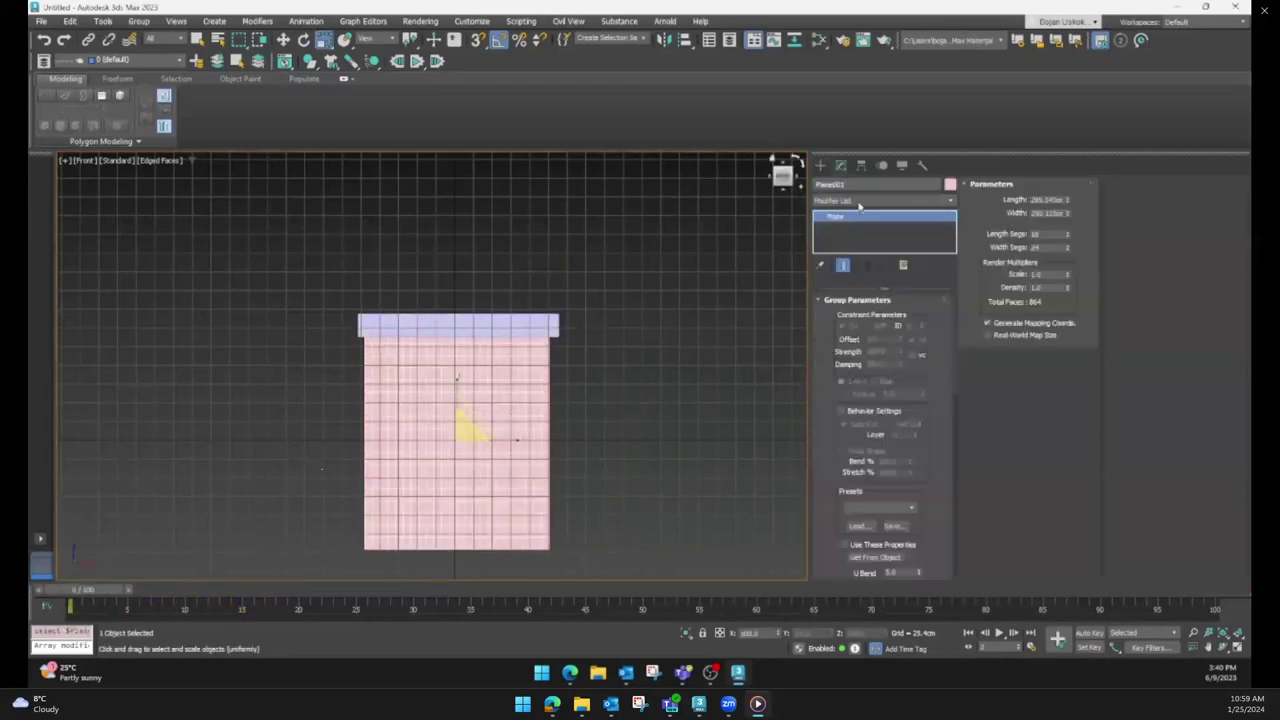
pyautogui.click(858, 202)
pyautogui.scroll(-2, 847, 300)
pyautogui.scroll(-2, 847, 304)
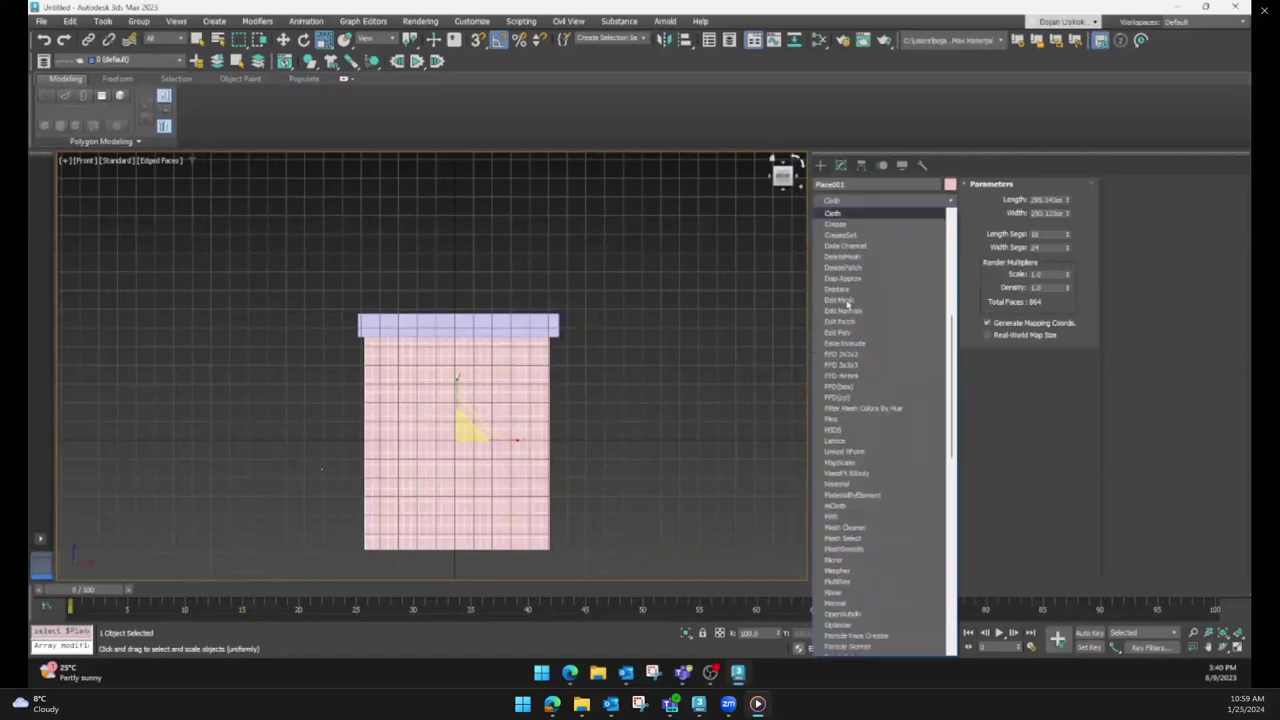
pyautogui.click(833, 213)
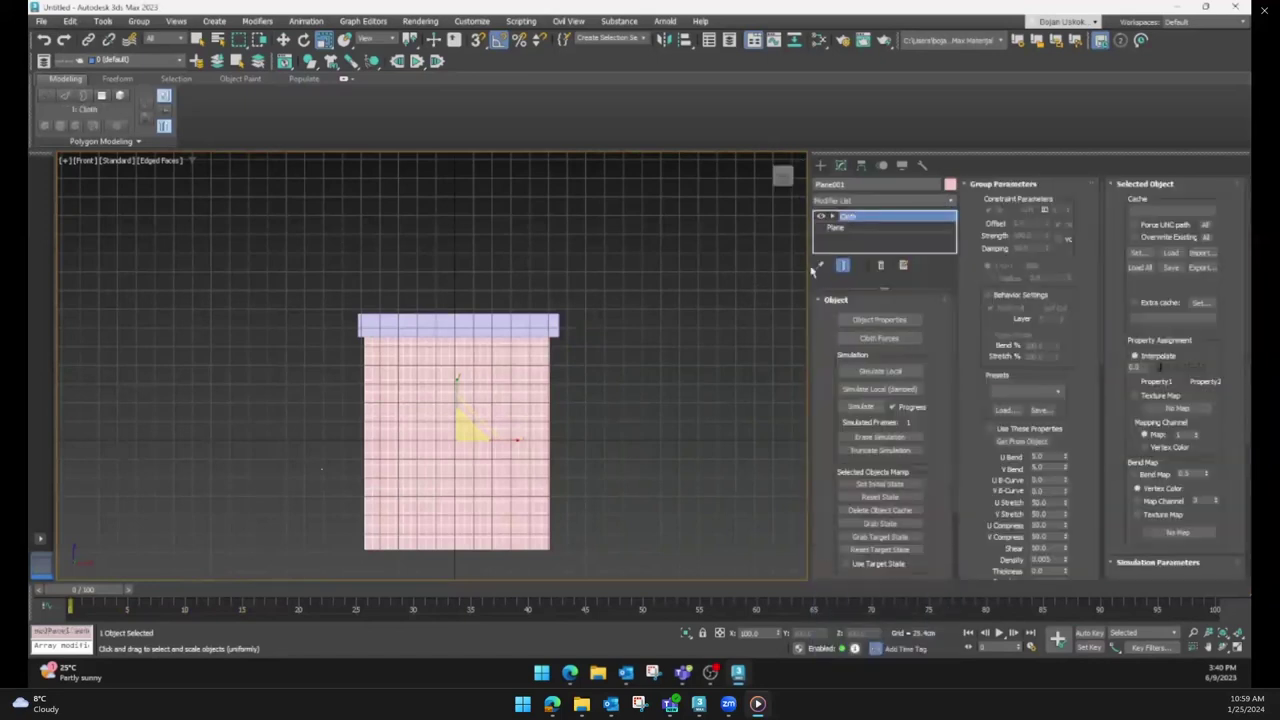
# In Object Properties, add Box001 as a Collision Object and set Plane001 to Cloth
pyautogui.click(876, 318)
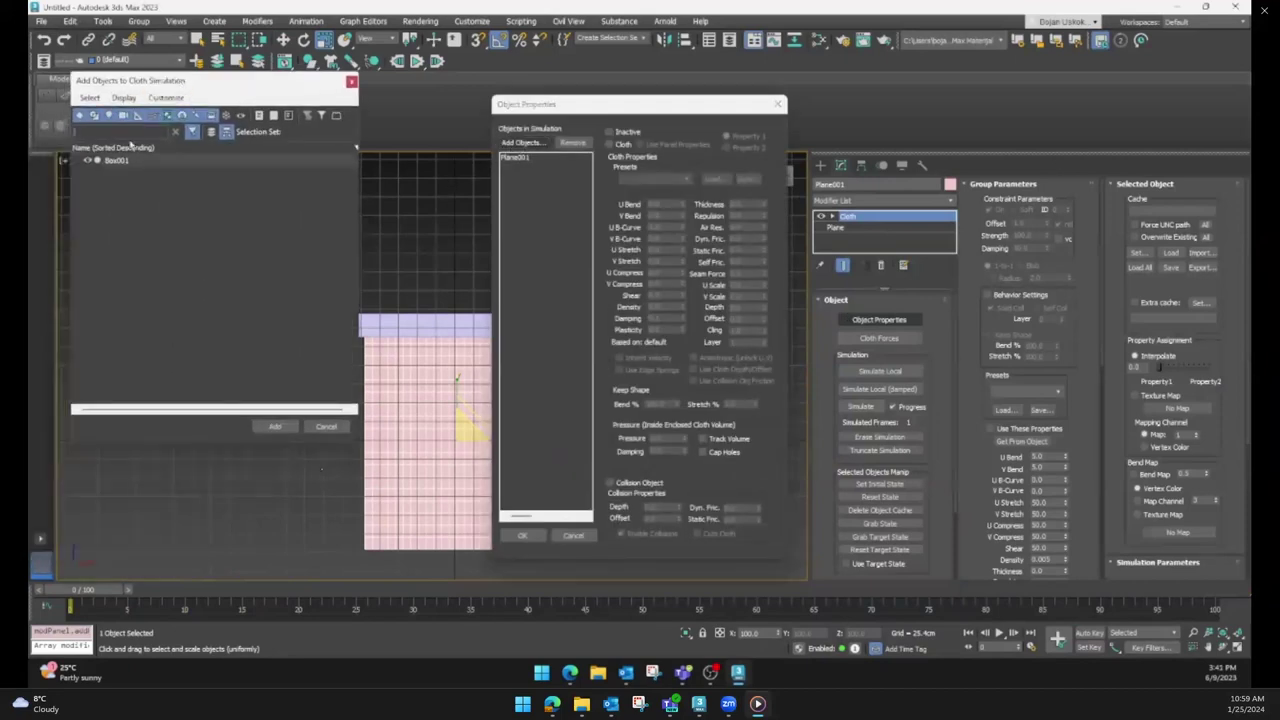
pyautogui.click(118, 161)
pyautogui.click(274, 427)
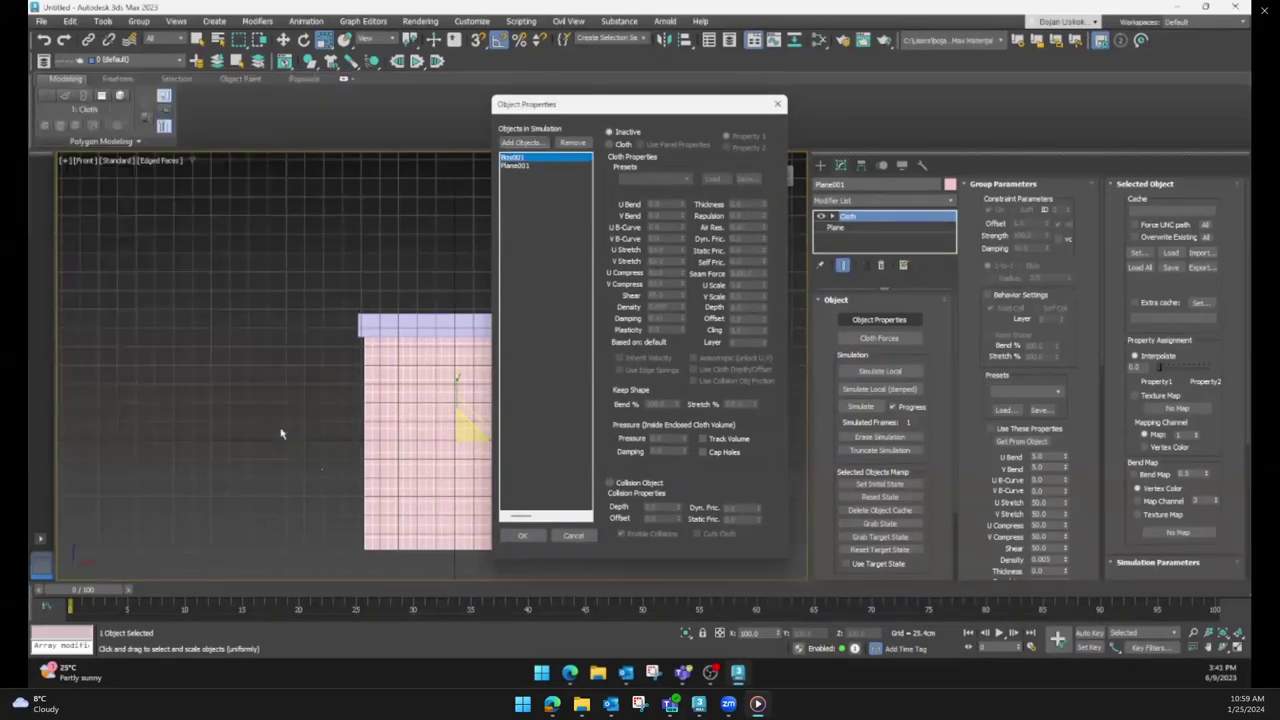
pyautogui.click(537, 179)
pyautogui.click(527, 158)
pyautogui.click(616, 484)
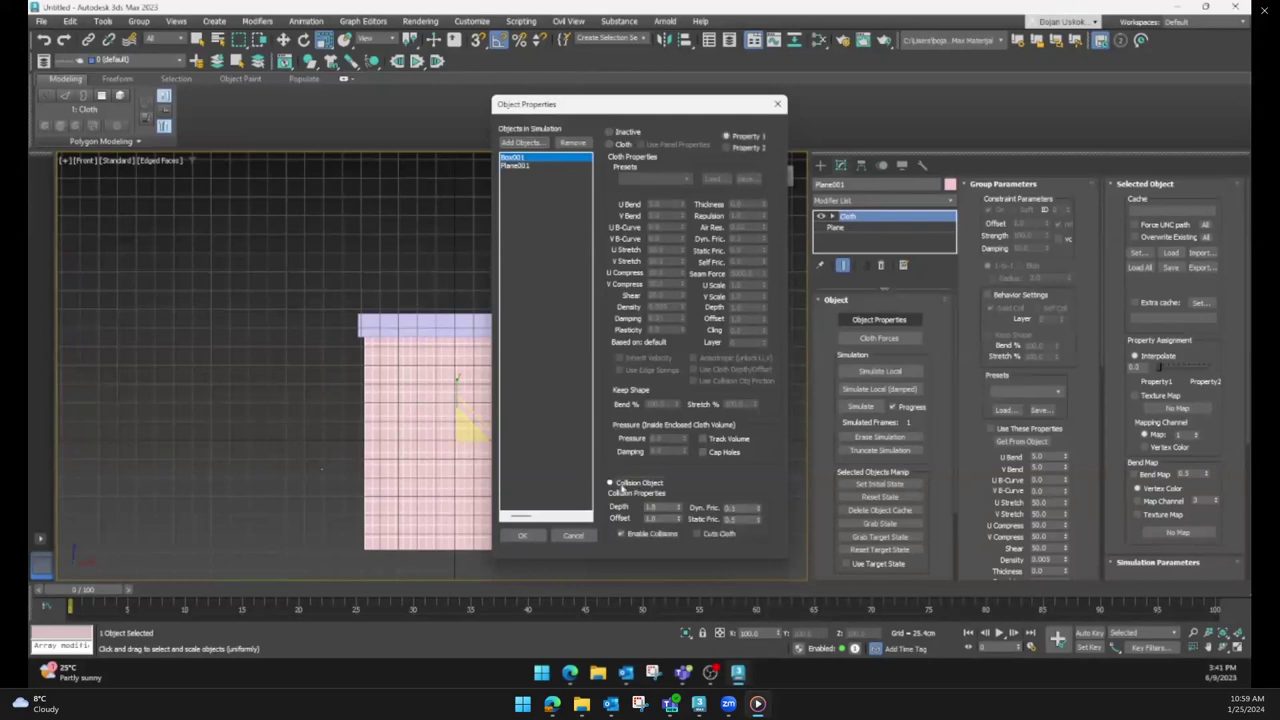
pyautogui.click(518, 166)
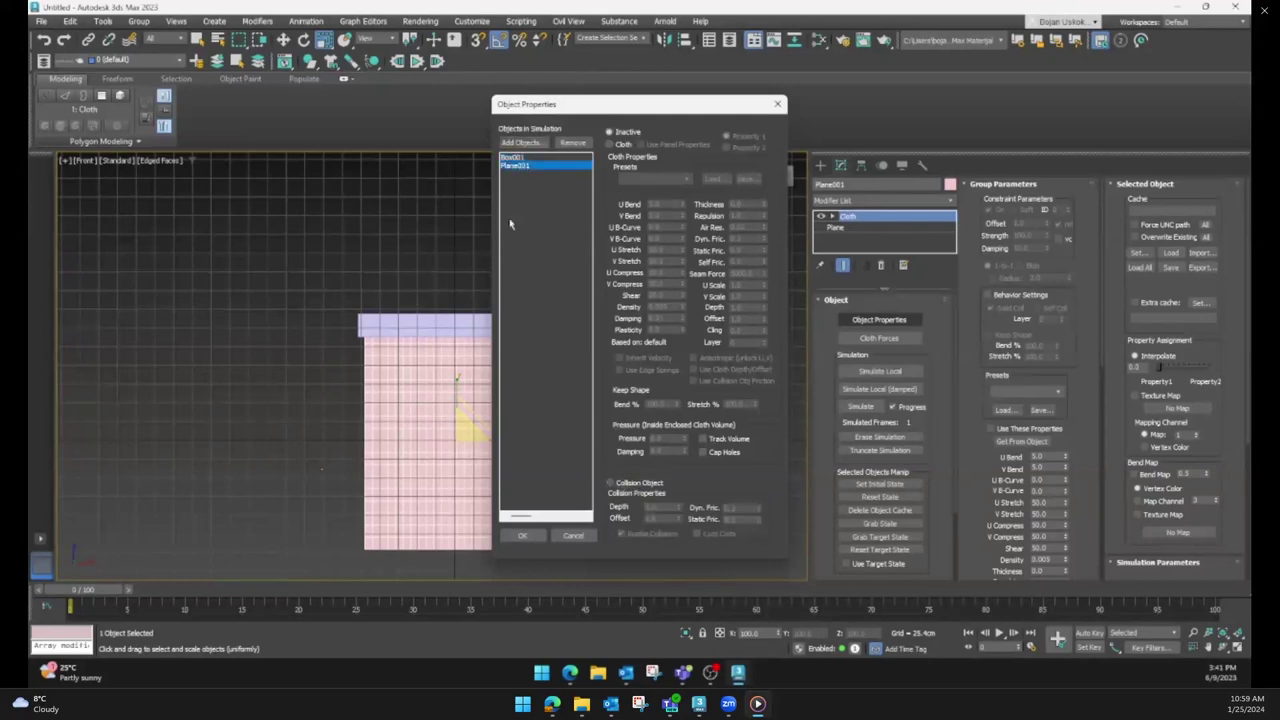
pyautogui.click(610, 144)
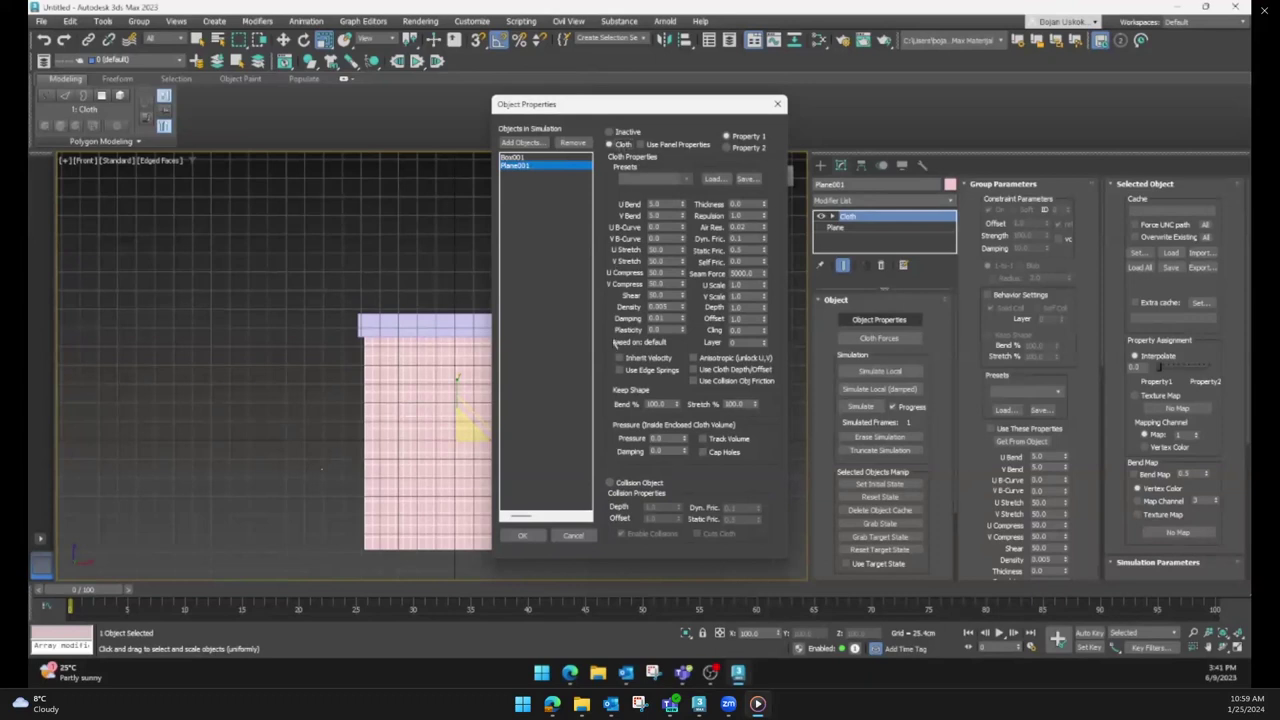
pyautogui.click(522, 535)
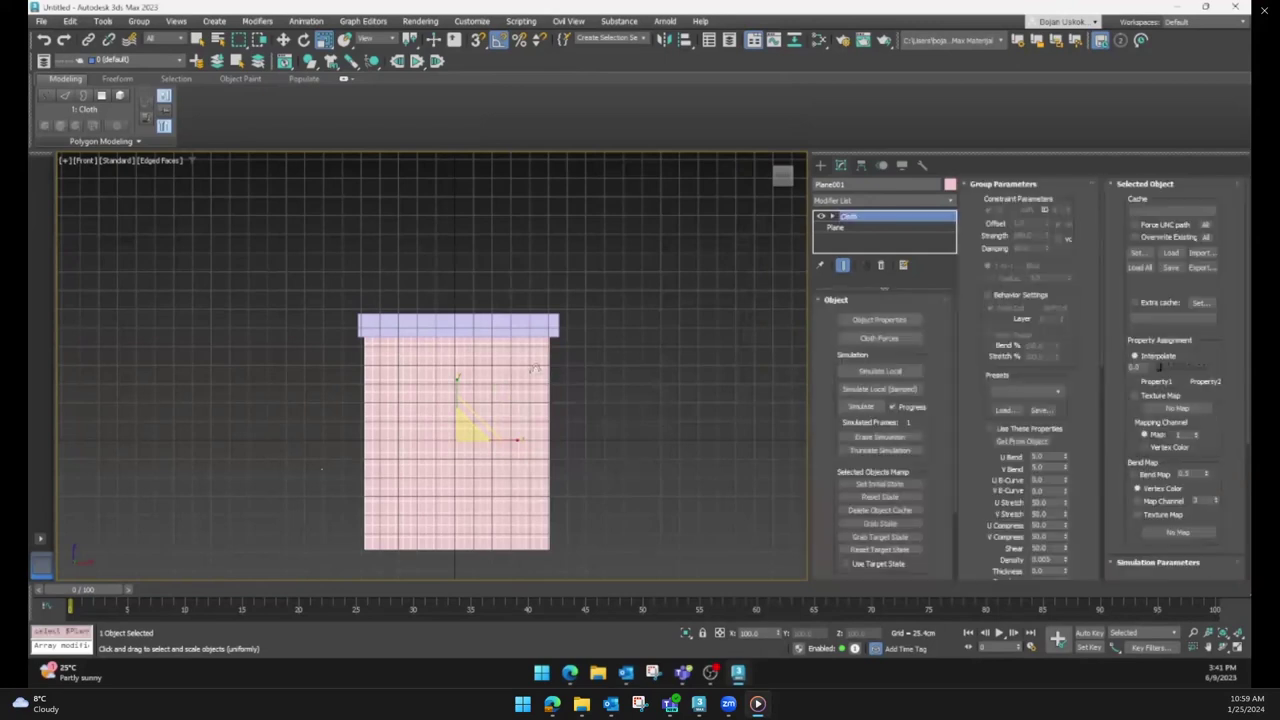
# At the Cloth Group level in wireframe, make Group001 from the plane's top vertex row
pyautogui.click(832, 217)
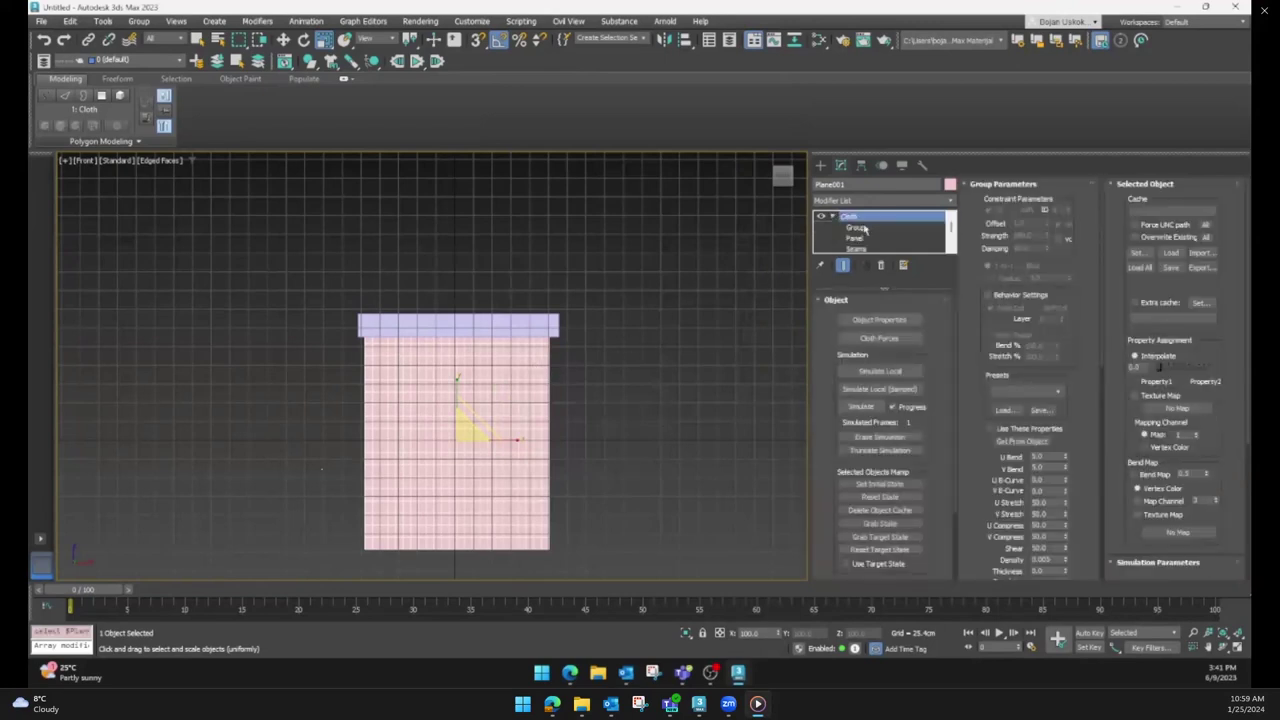
pyautogui.click(857, 228)
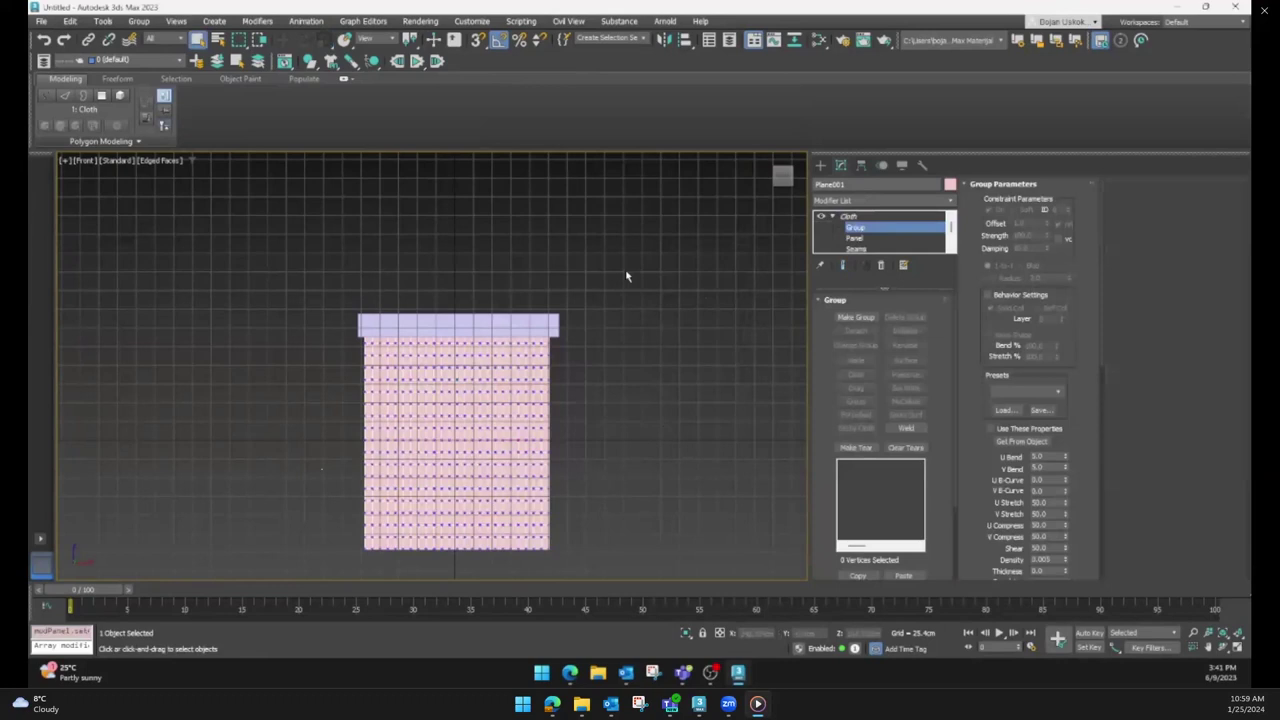
pyautogui.press('F3')
pyautogui.scroll(3, 560, 340)
pyautogui.scroll(1, 620, 320)
pyautogui.scroll(-1, 665, 270)
pyautogui.moveTo(674, 236); pyautogui.dragTo(213, 305)
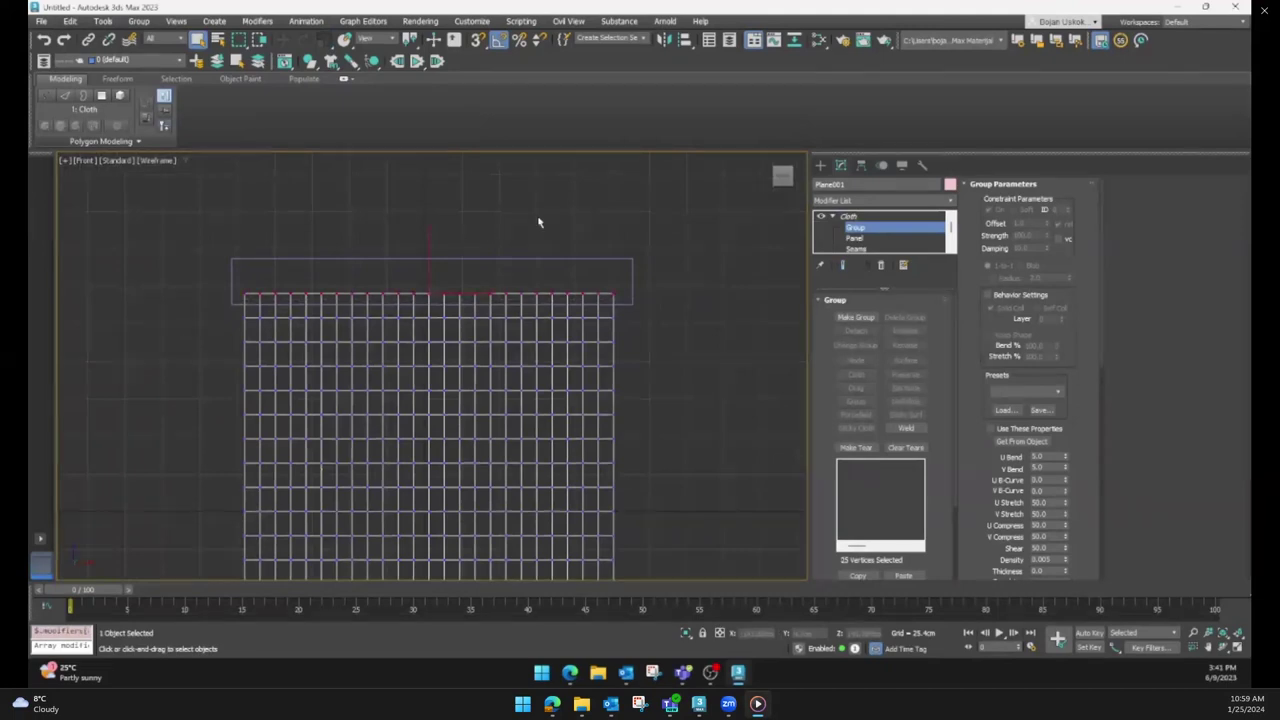
pyautogui.click(866, 318)
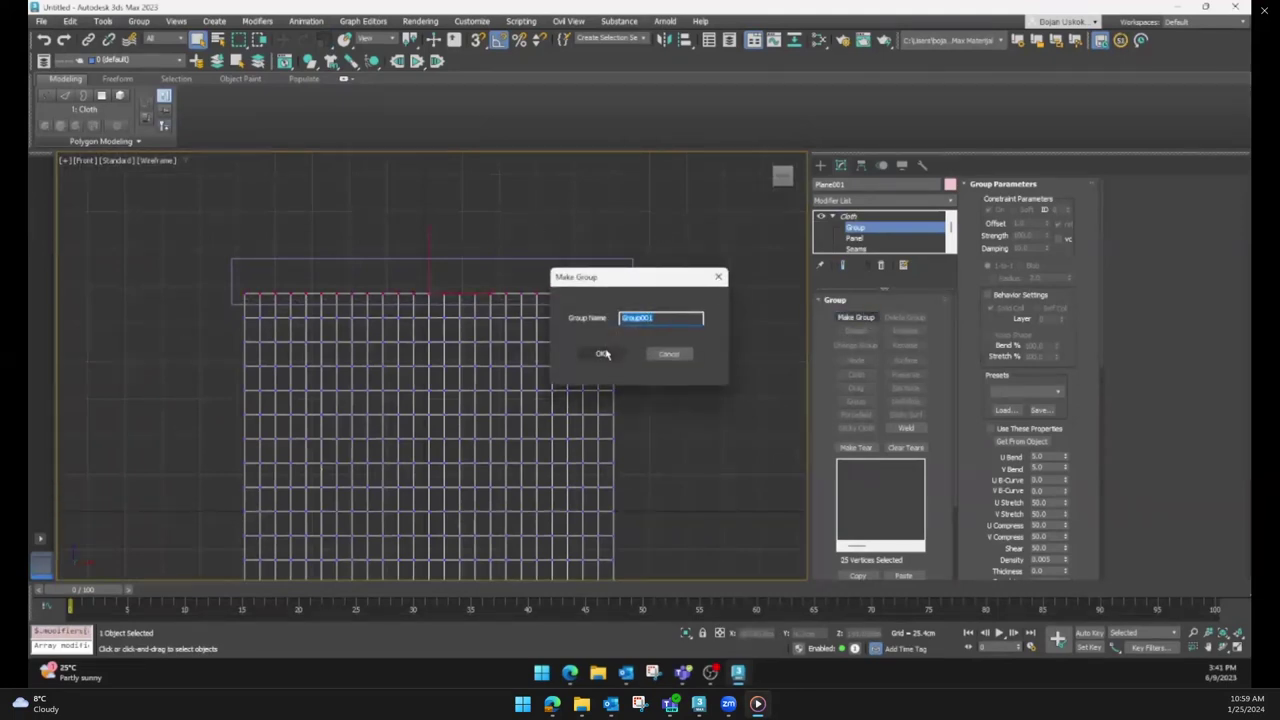
pyautogui.click(600, 354)
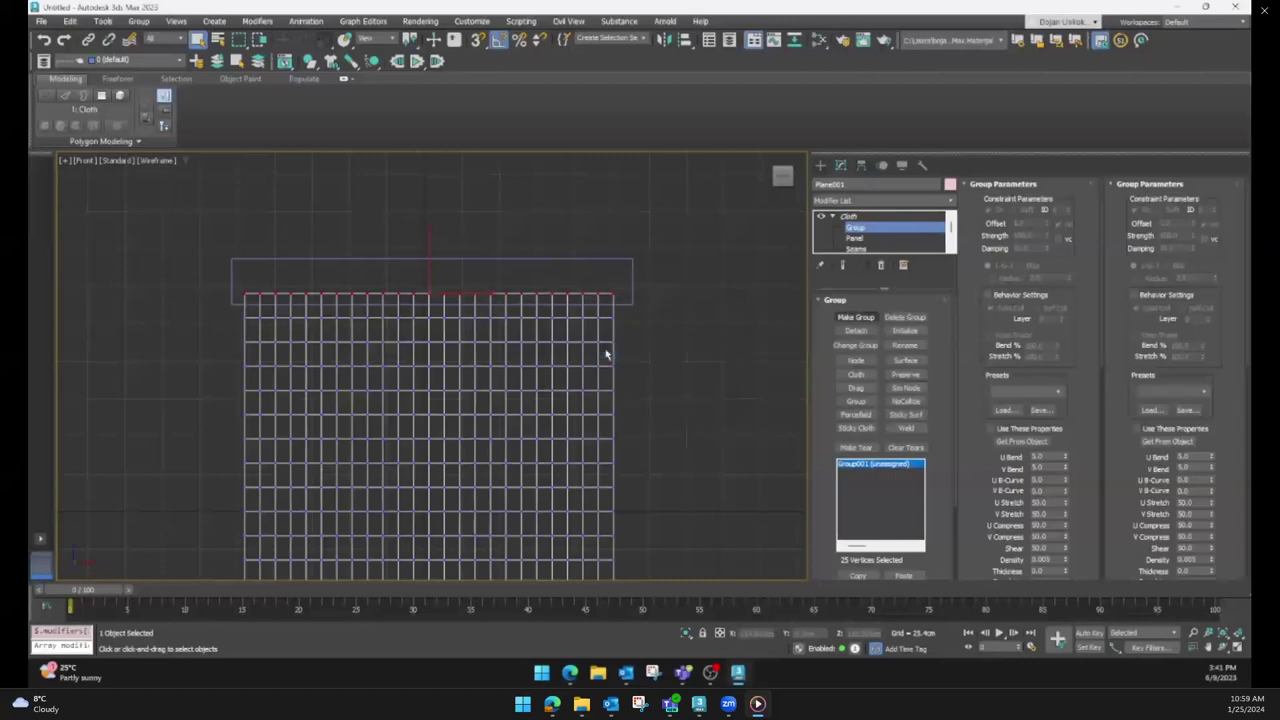
# Attach Group001 to Box001 as a Sim Node and return to the Cloth top level
pyautogui.click(905, 388)
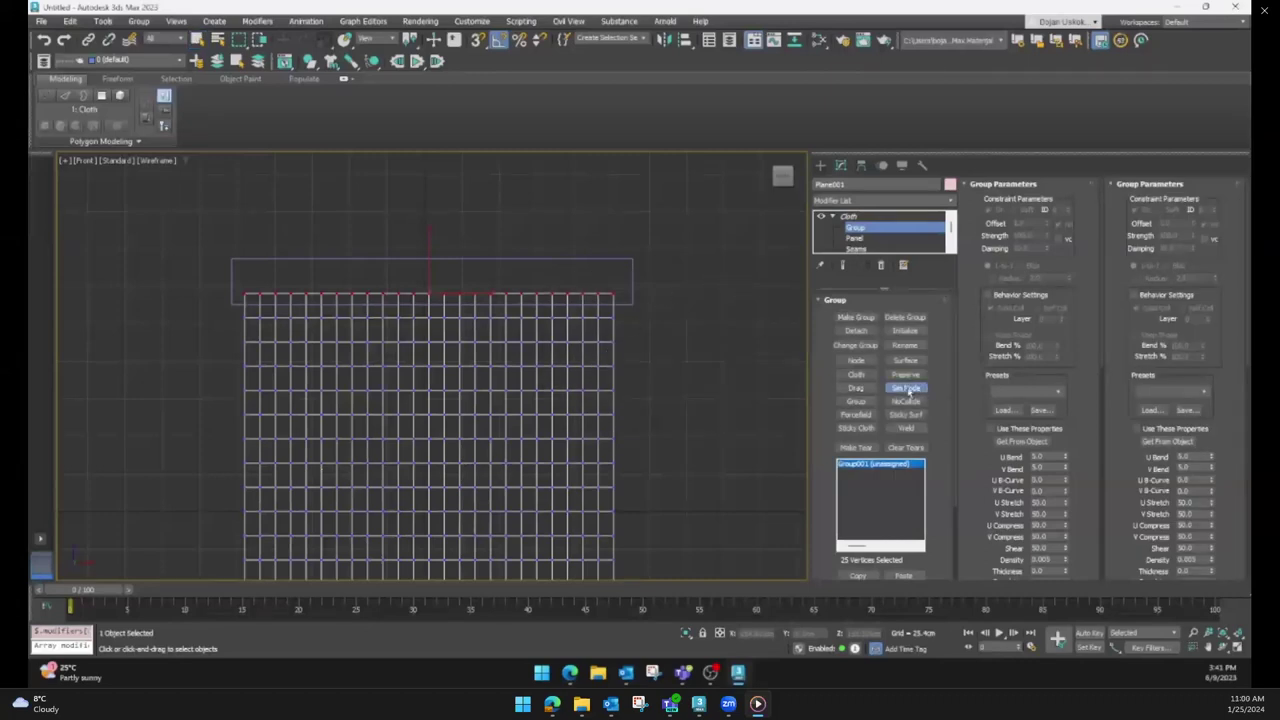
pyautogui.click(631, 276)
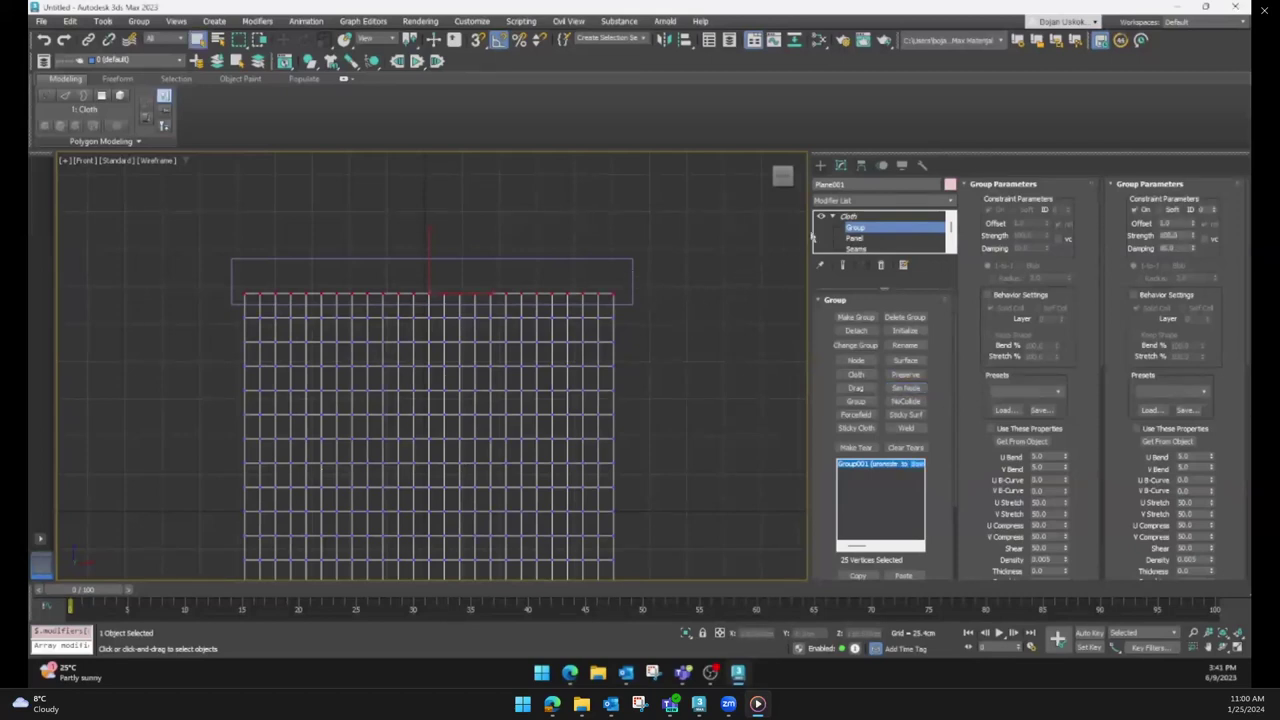
pyautogui.click(834, 218)
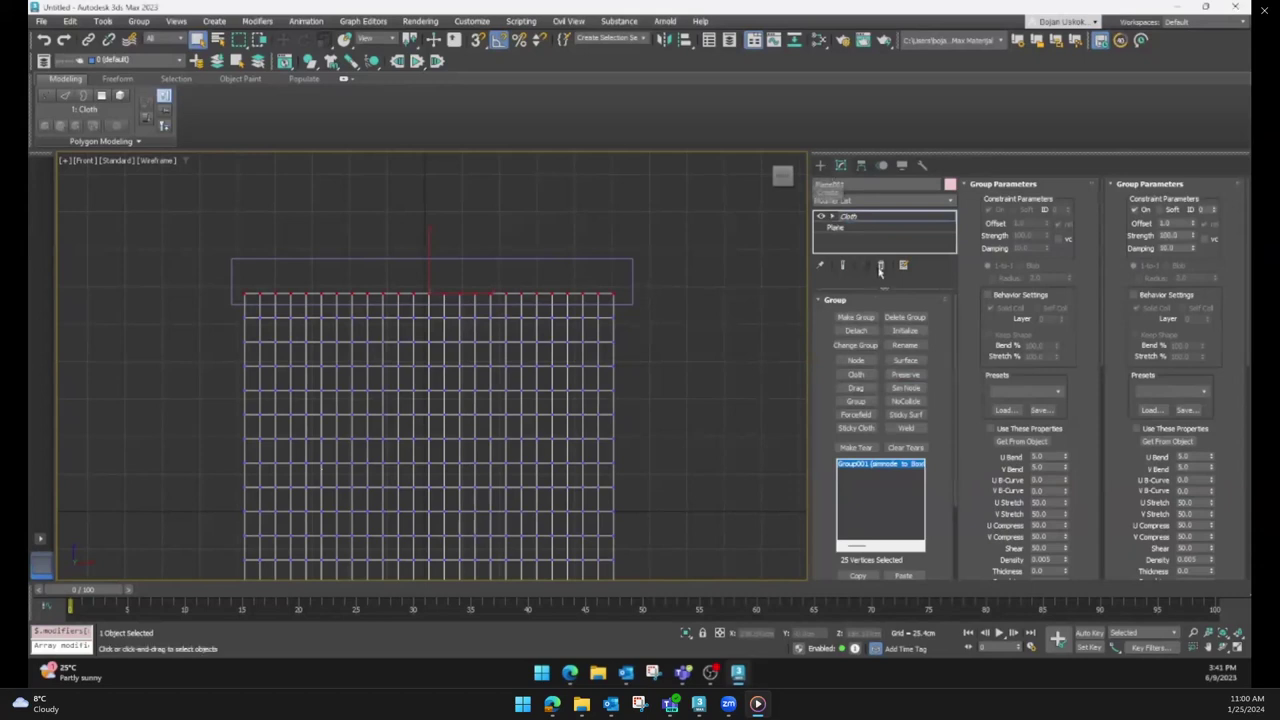
pyautogui.click(850, 217)
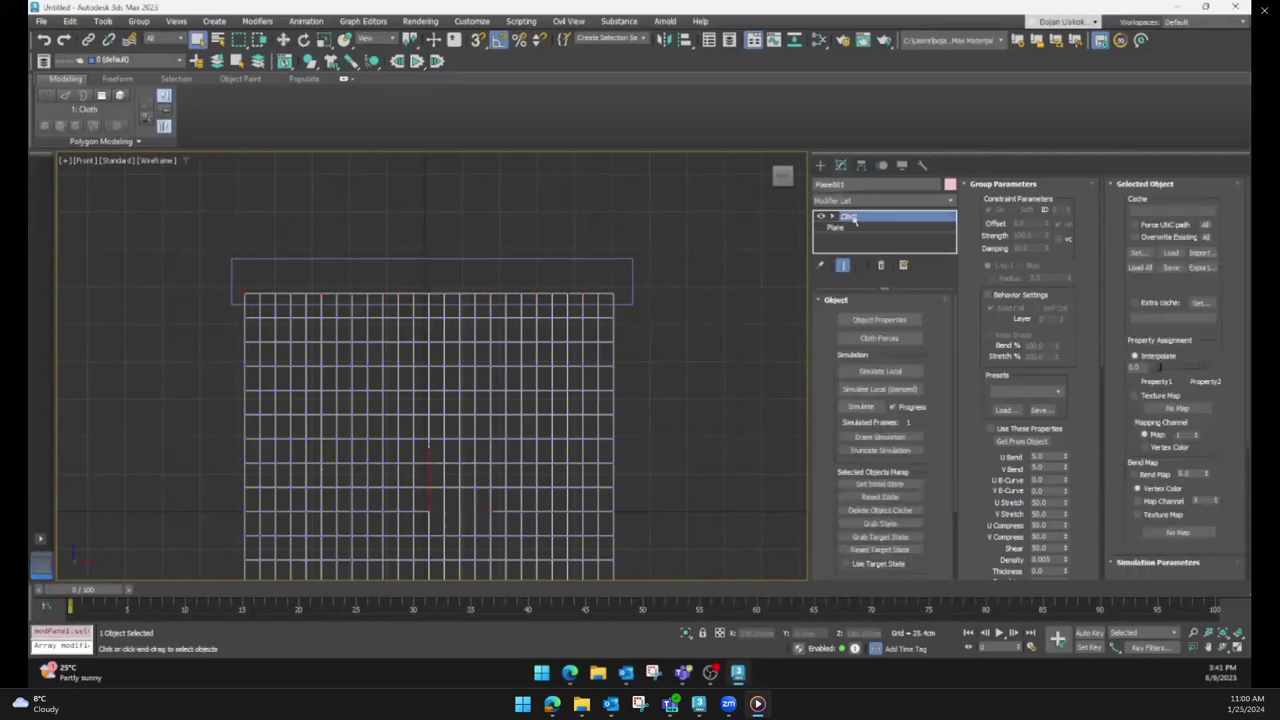
# Watch the 101-frame cloth simulation drape the curtain plane, then pause it and view it fullscreen briefly
pyautogui.click(862, 408)
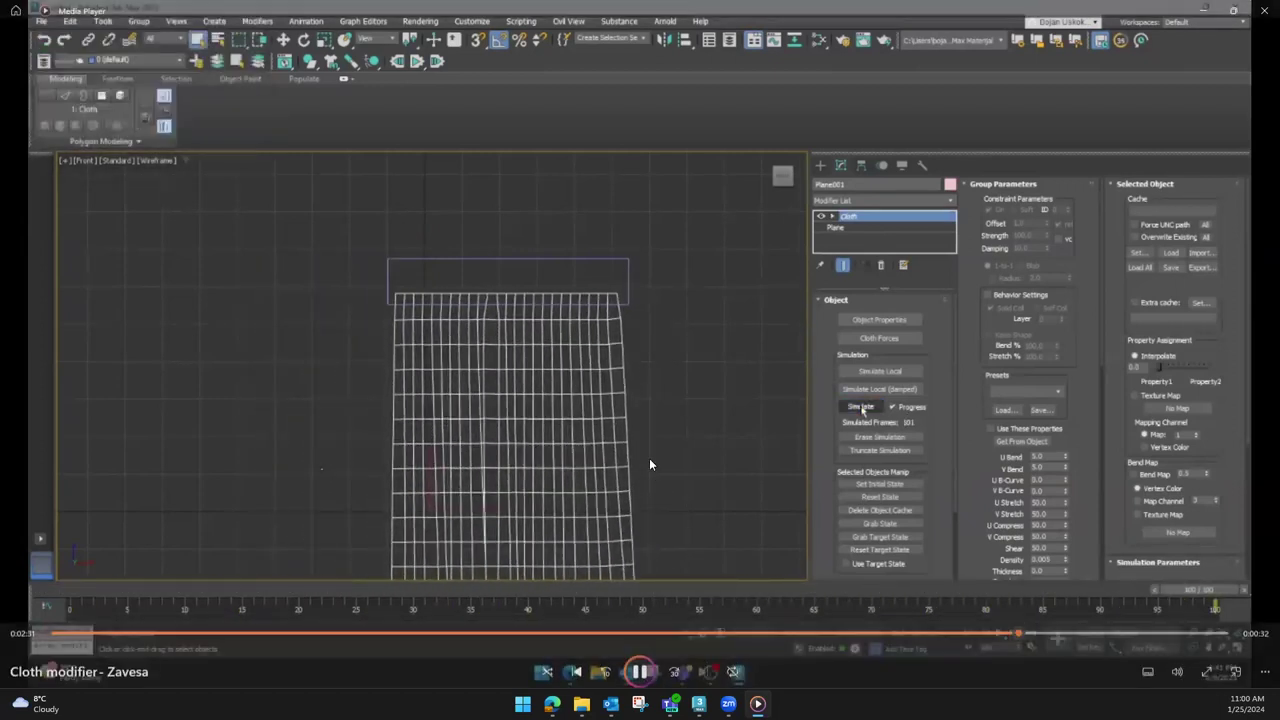
pyautogui.click(640, 663)
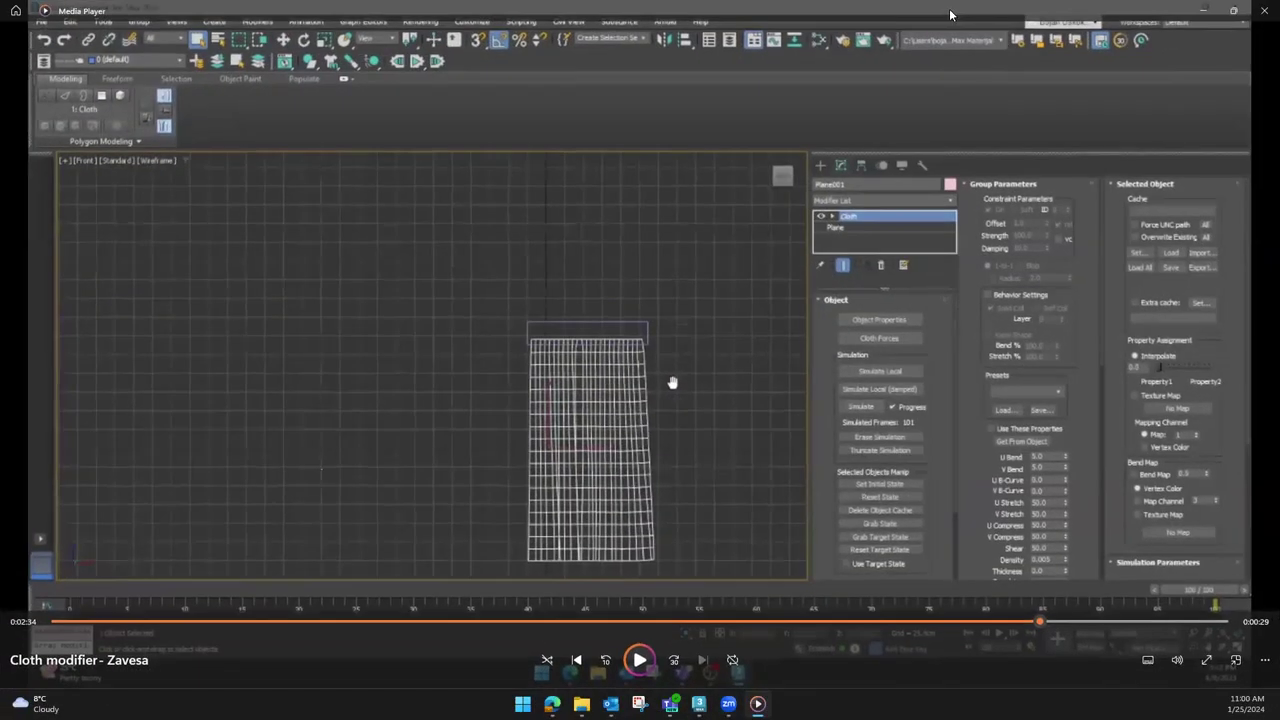
pyautogui.doubleClick(777, 225)
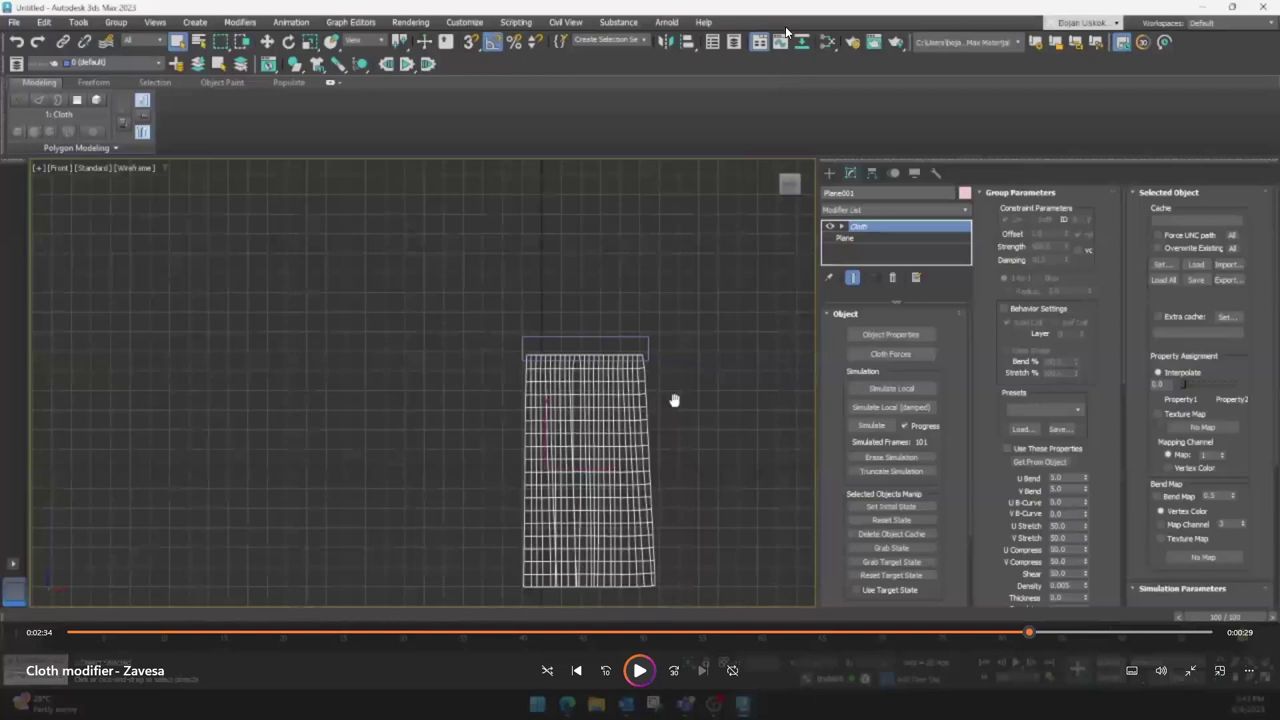
pyautogui.doubleClick(742, 126)
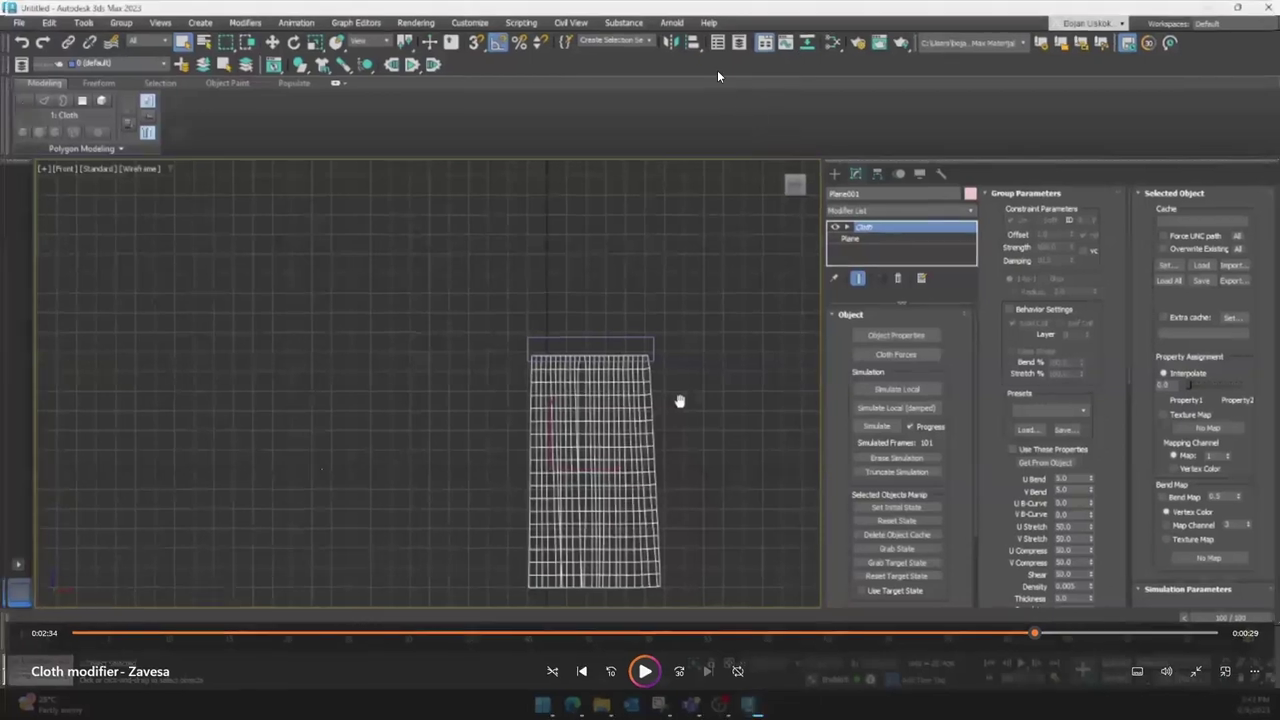
# Close the demo video and return to the Webinar.max house, scrubbing to frame 28 with Select and Move active
pyautogui.click(1262, 14)
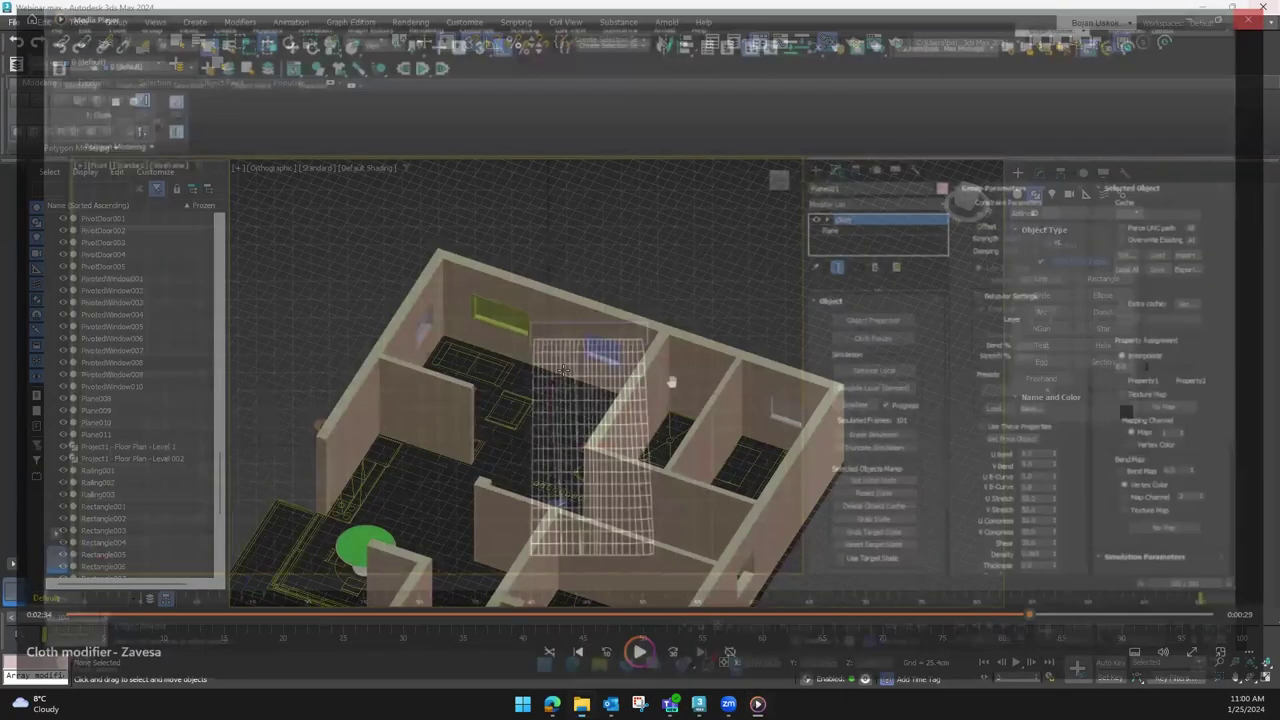
pyautogui.moveTo(592, 360); pyautogui.dragTo(604, 342, button='middle')
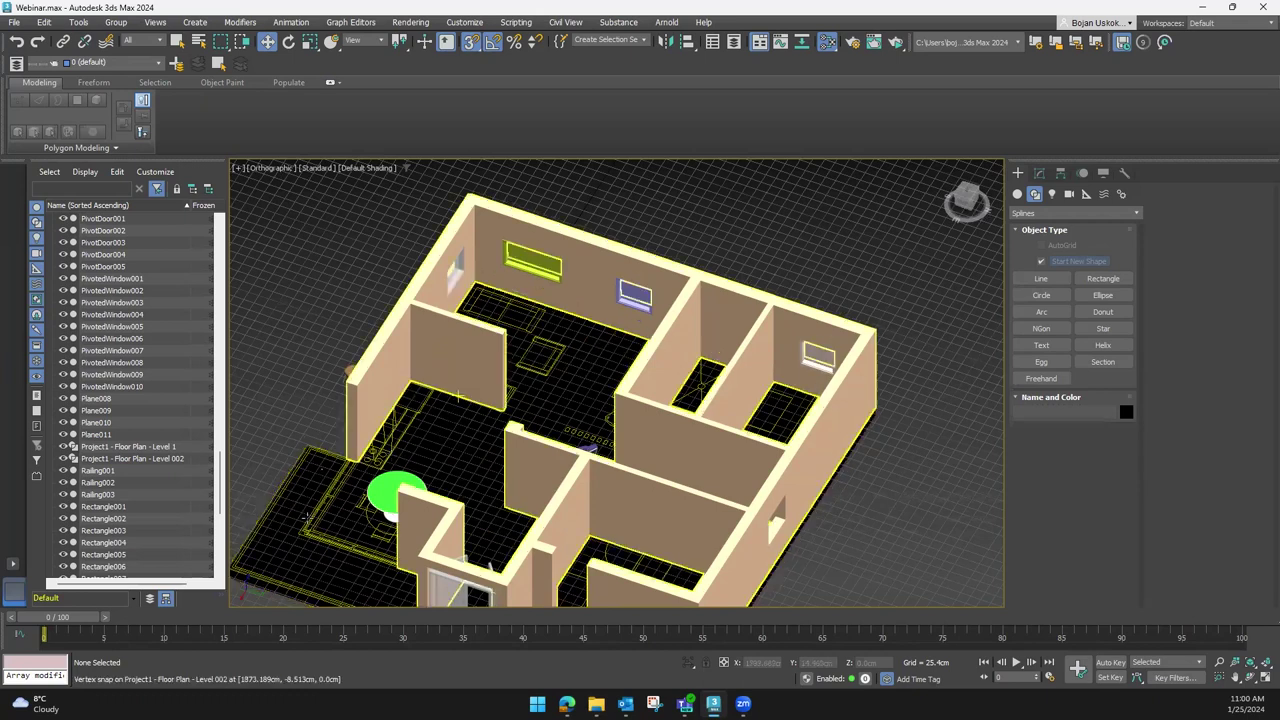
pyautogui.moveTo(64, 617)
pyautogui.mouseDown()
pyautogui.moveTo(406, 621)
pyautogui.moveTo(449, 637)
pyautogui.moveTo(88, 610)
pyautogui.mouseUp()
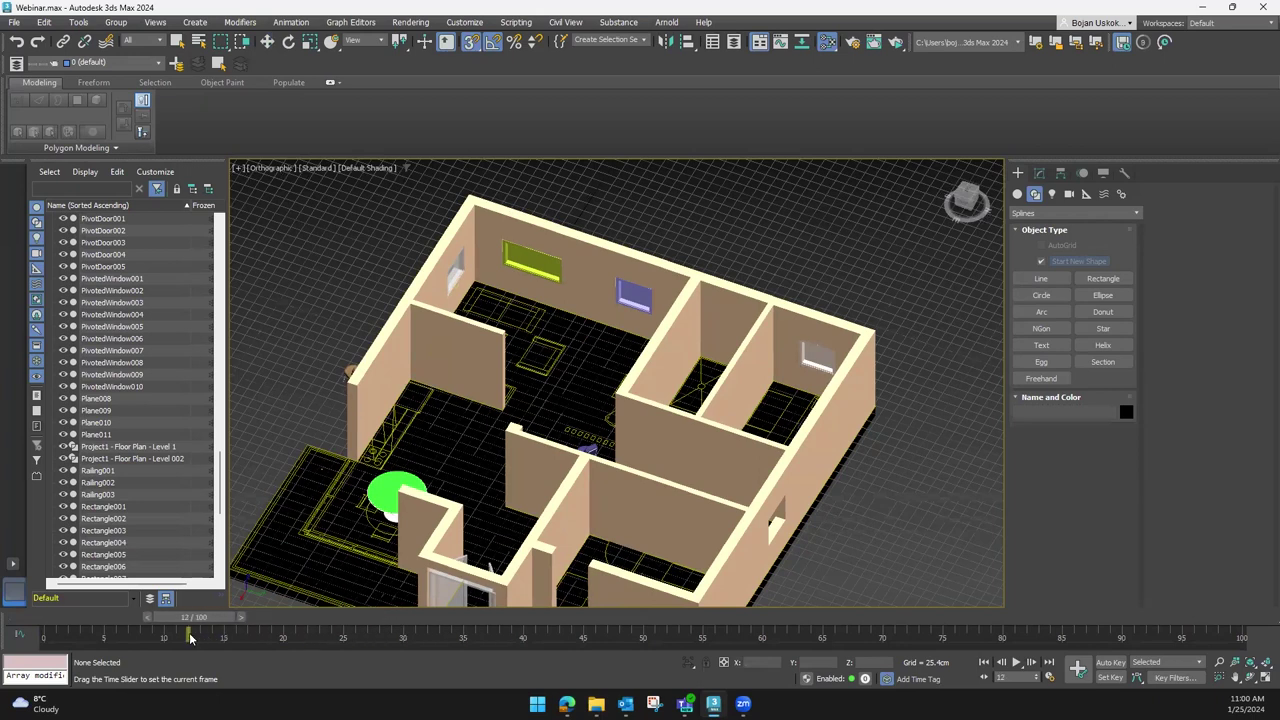
pyautogui.press('w')
pyautogui.moveTo(595, 470)
pyautogui.mouseDown(button='middle')
pyautogui.moveTo(682, 430)
pyautogui.moveTo(645, 419)
pyautogui.mouseUp(button='middle')
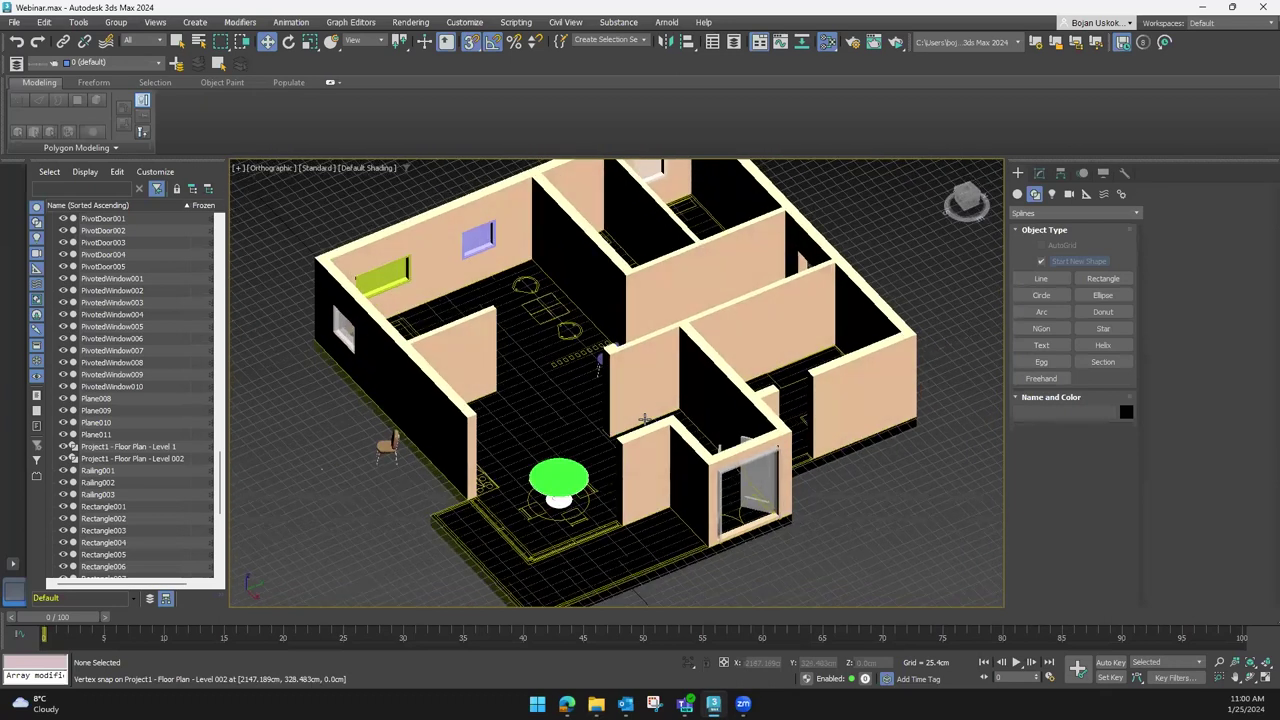
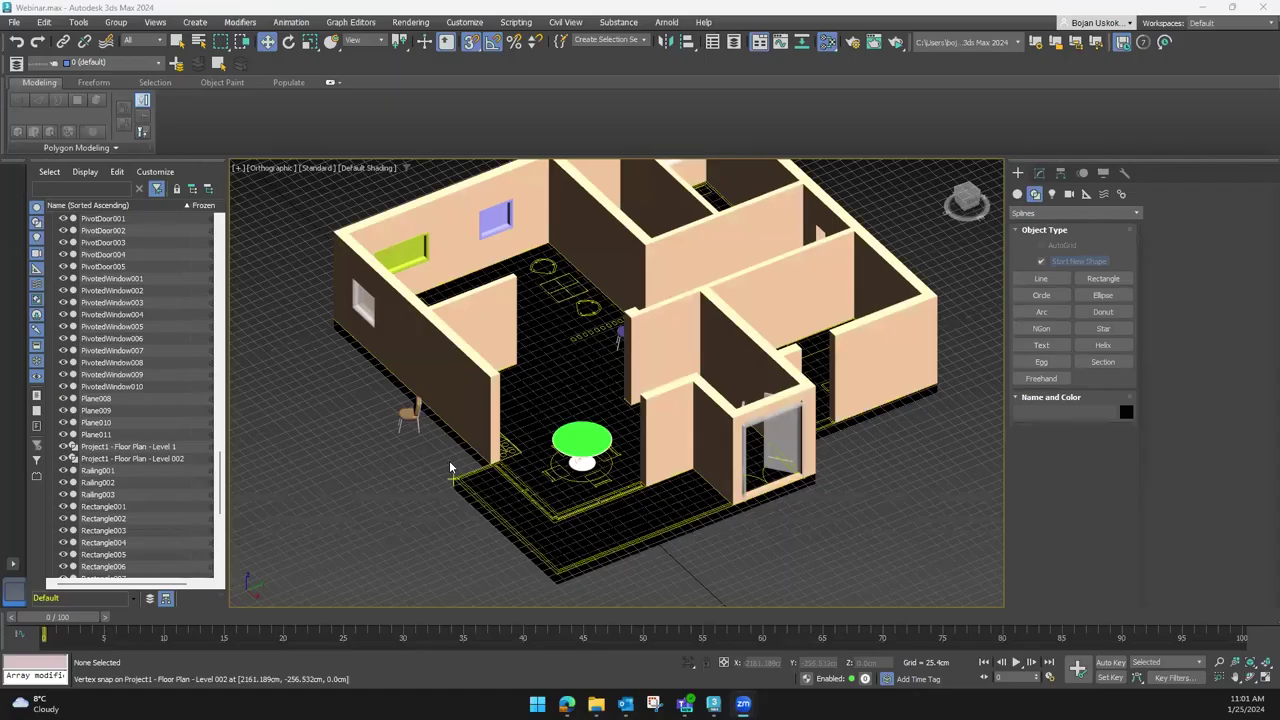
# Switch to the Top view and pan the house floor plan to the left
pyautogui.scroll(-3, 449, 460)
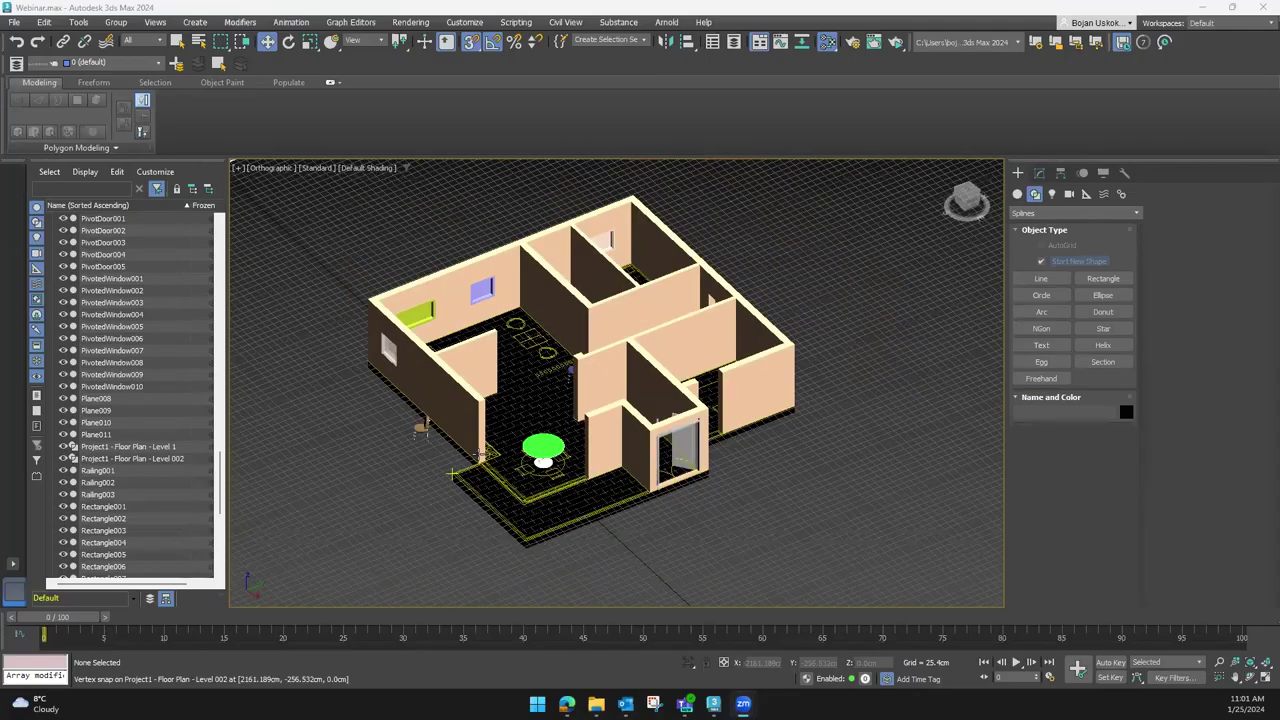
pyautogui.moveTo(486, 457)
pyautogui.mouseDown(button='middle')
pyautogui.moveTo(1038, 222)
pyautogui.moveTo(768, 398)
pyautogui.mouseUp(button='middle')
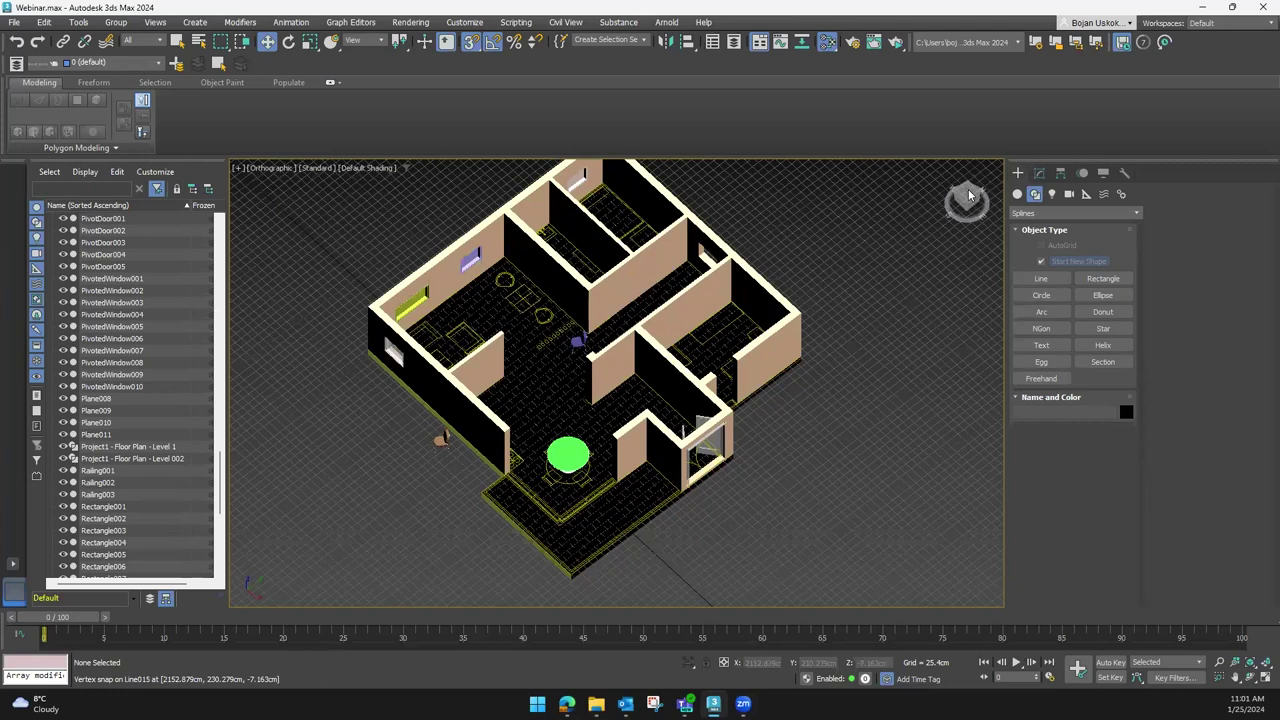
pyautogui.press('t')
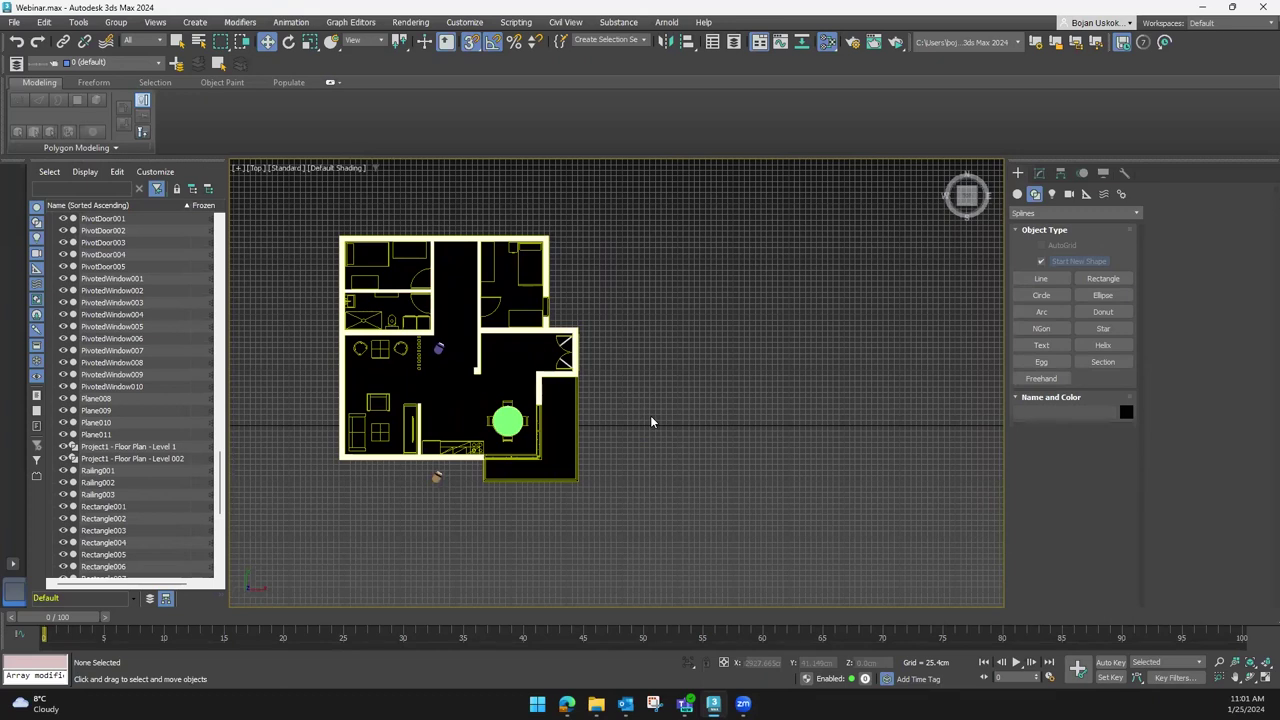
pyautogui.moveTo(622, 467); pyautogui.dragTo(554, 459, button='middle')
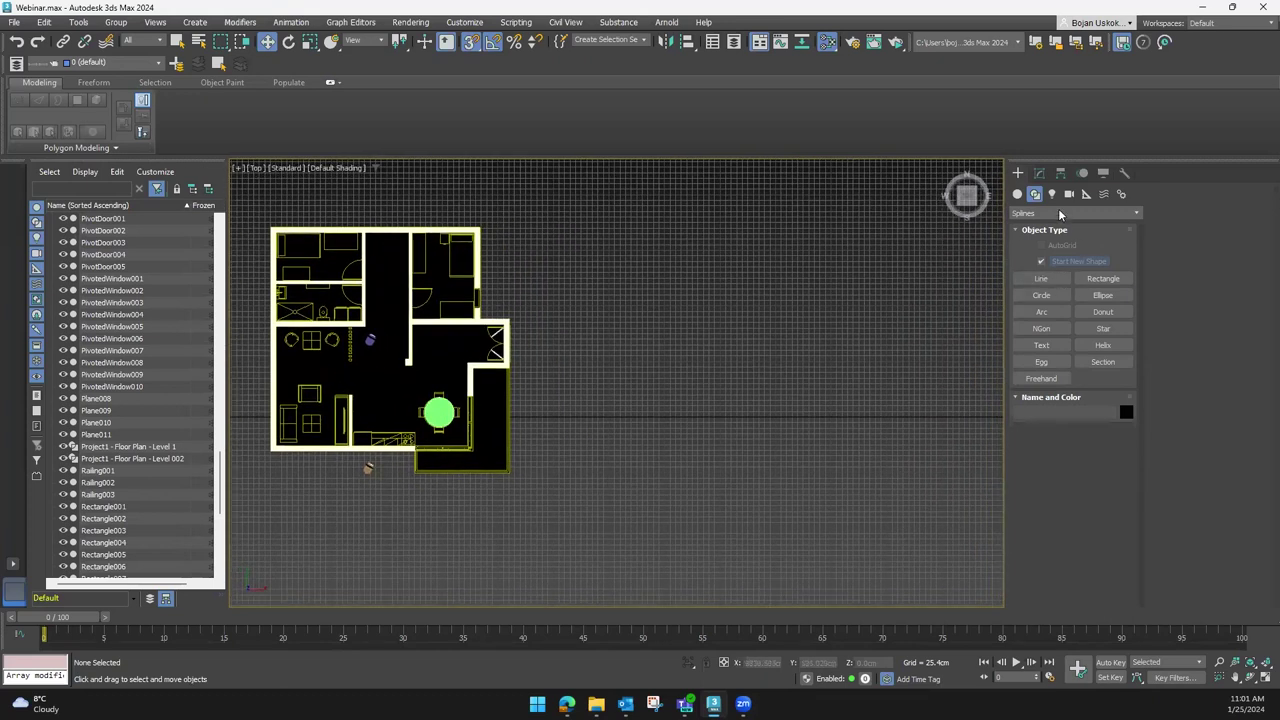
pyautogui.click(1017, 193)
# Draw a new plane beside the floor plan and turn on Edged Faces
pyautogui.moveTo(784, 464); pyautogui.dragTo(784, 484, button='middle')
pyautogui.click(1103, 328)
pyautogui.scroll(5, 586, 331)
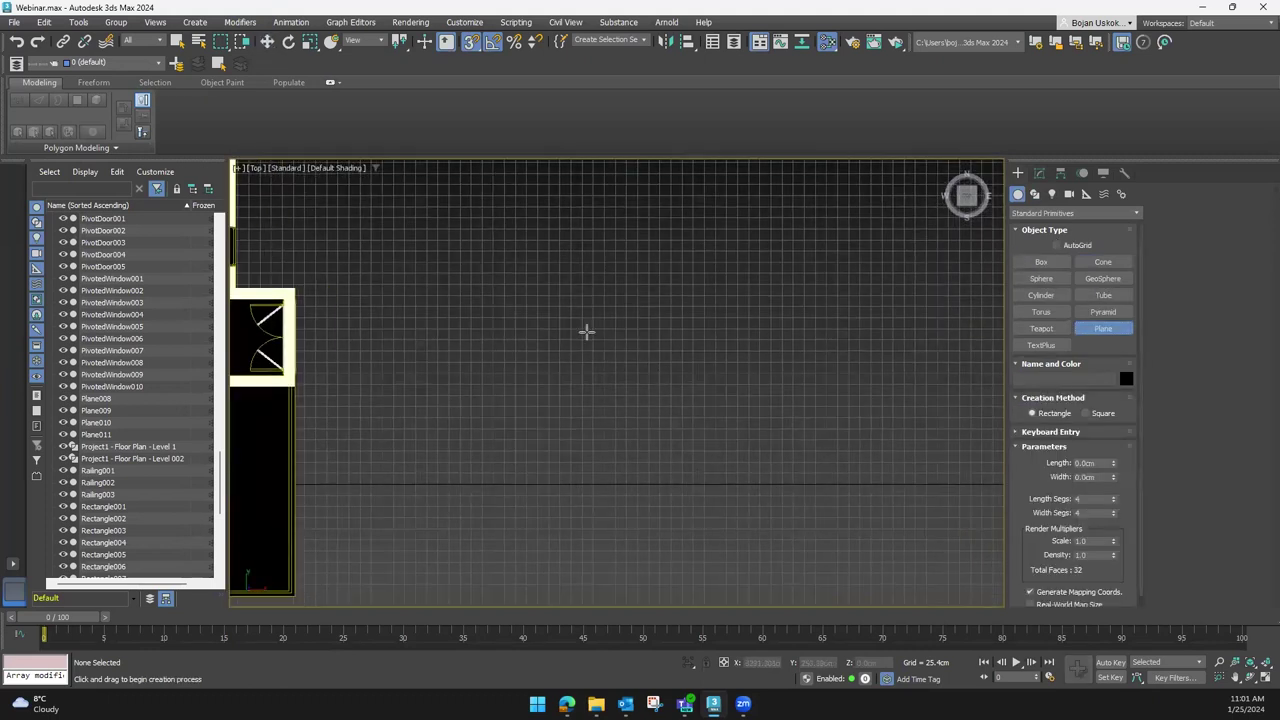
pyautogui.moveTo(527, 284); pyautogui.dragTo(782, 560)
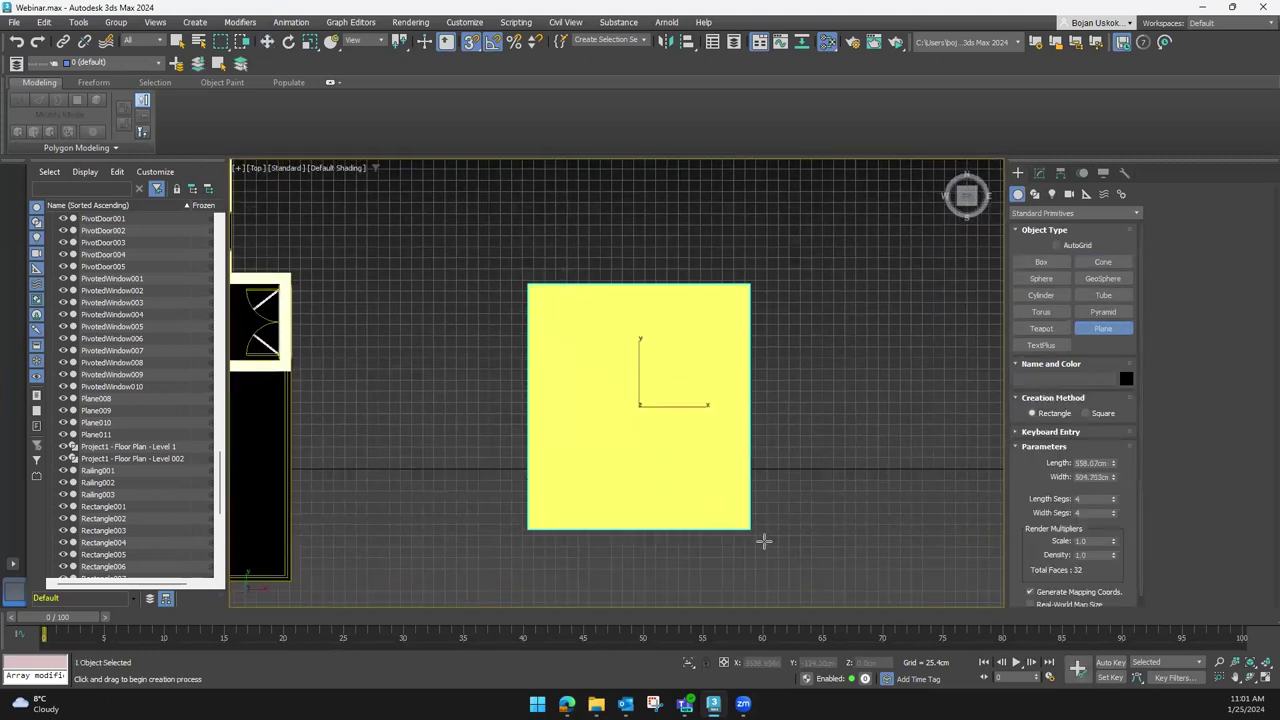
pyautogui.click(1040, 173)
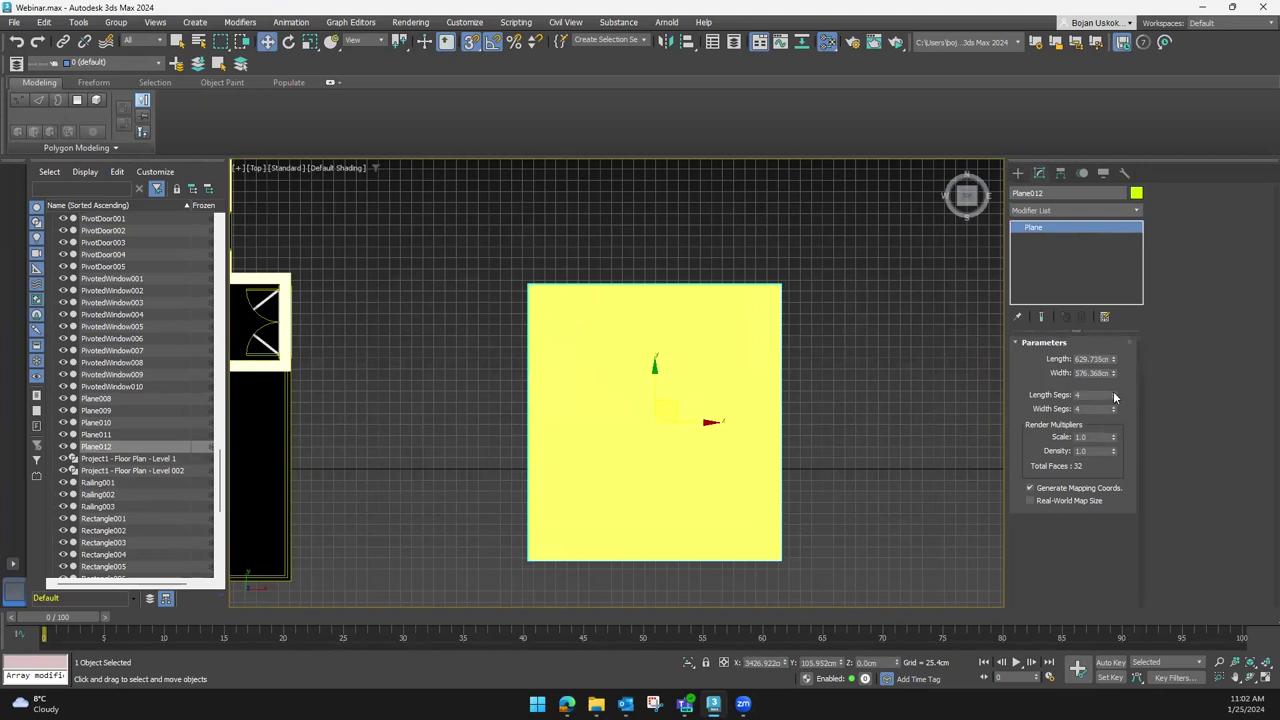
pyautogui.press('F4')
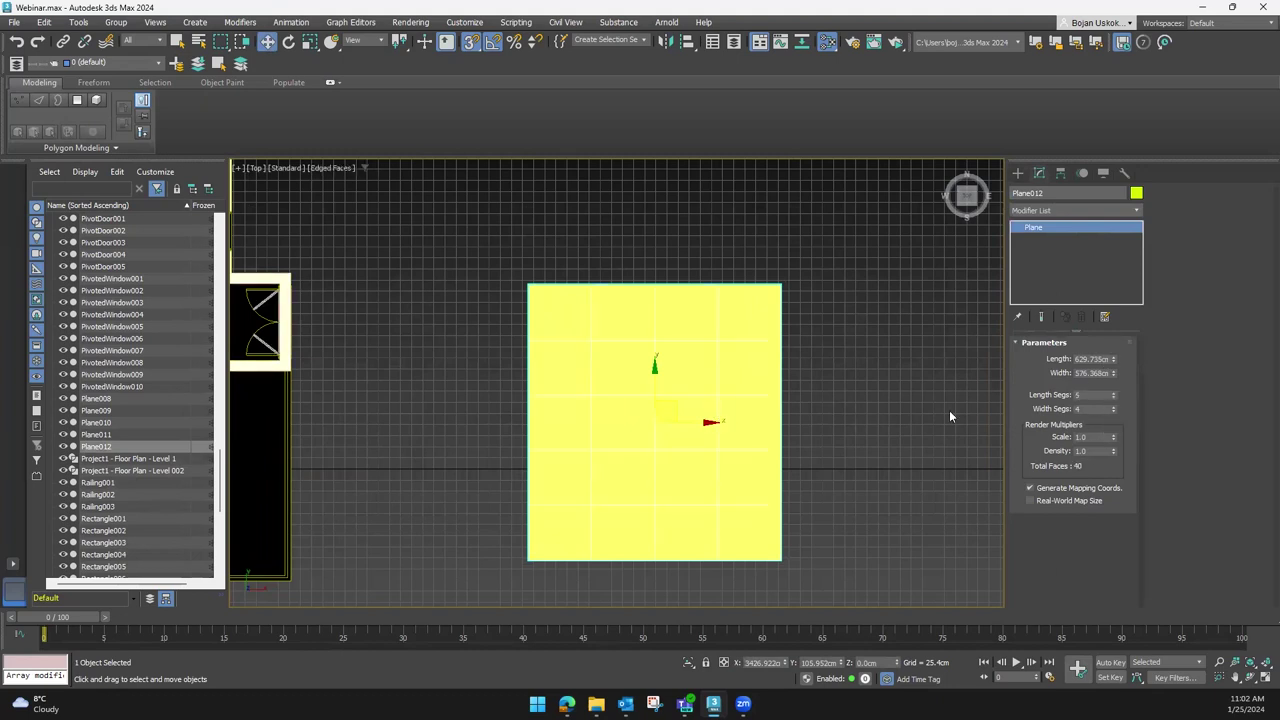
# Give the plane a light grey colour and raise its Length Segs to 12
pyautogui.click(1136, 193)
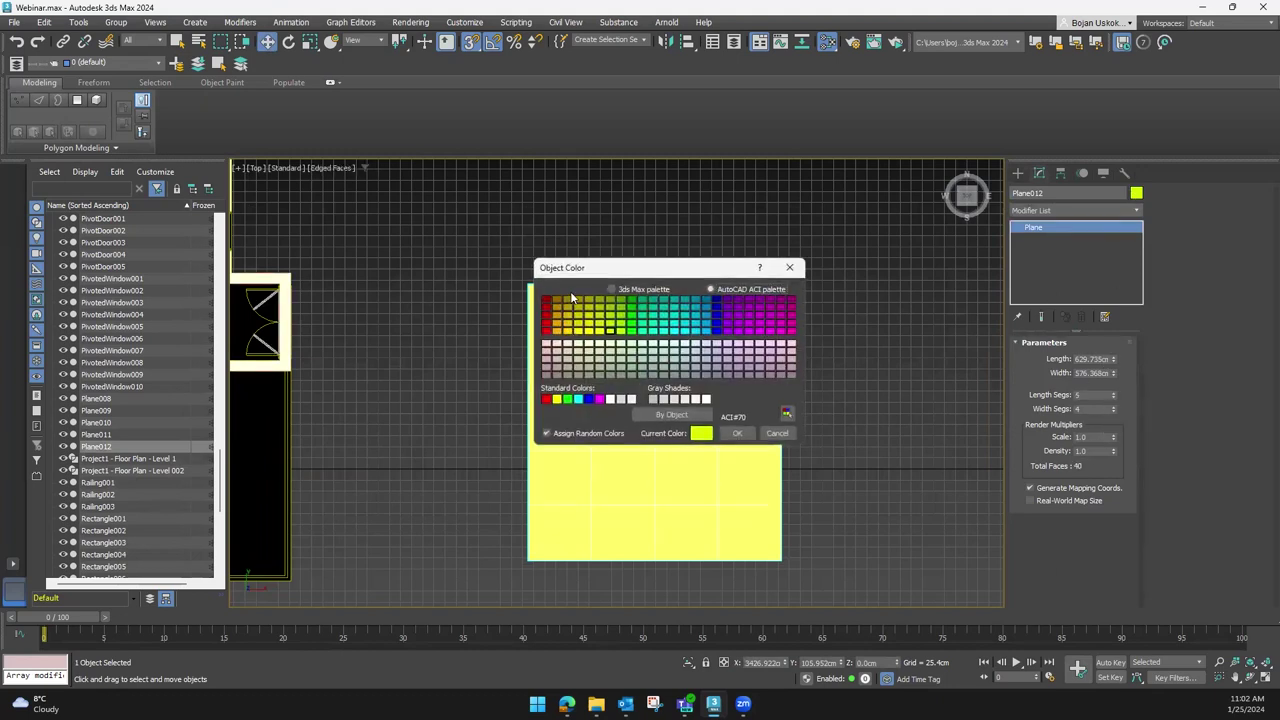
pyautogui.click(626, 290)
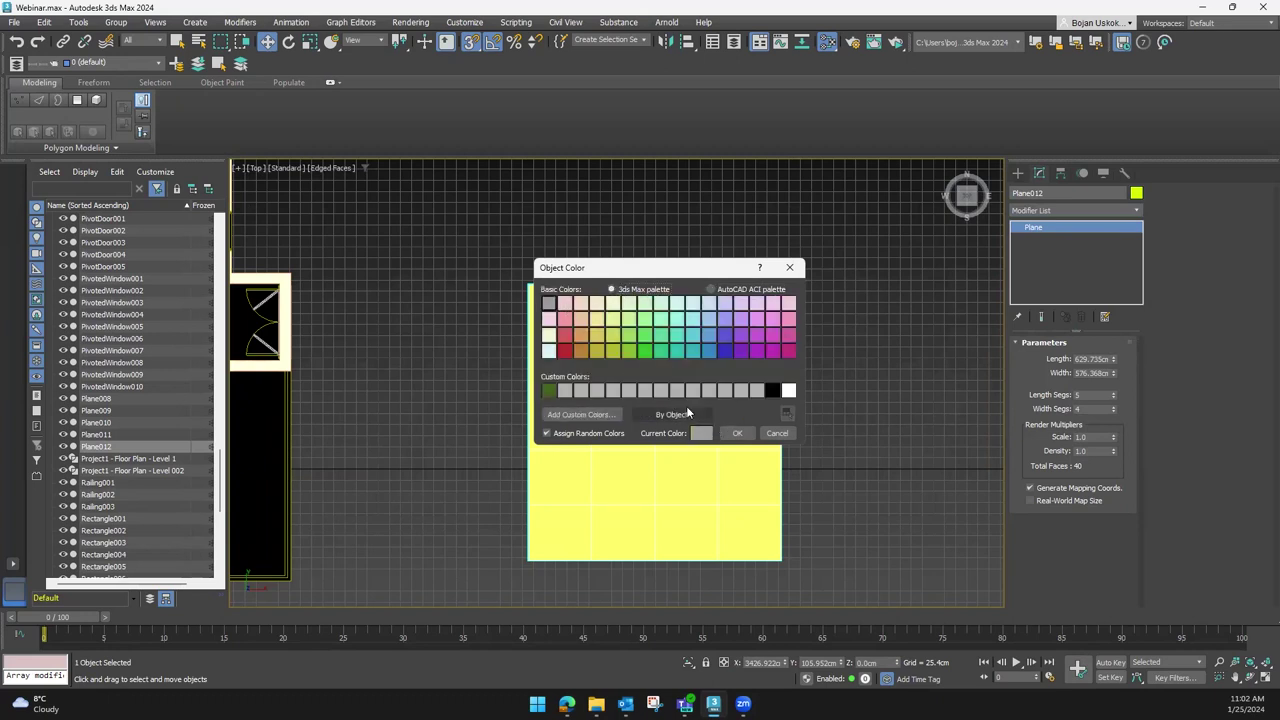
pyautogui.click(737, 433)
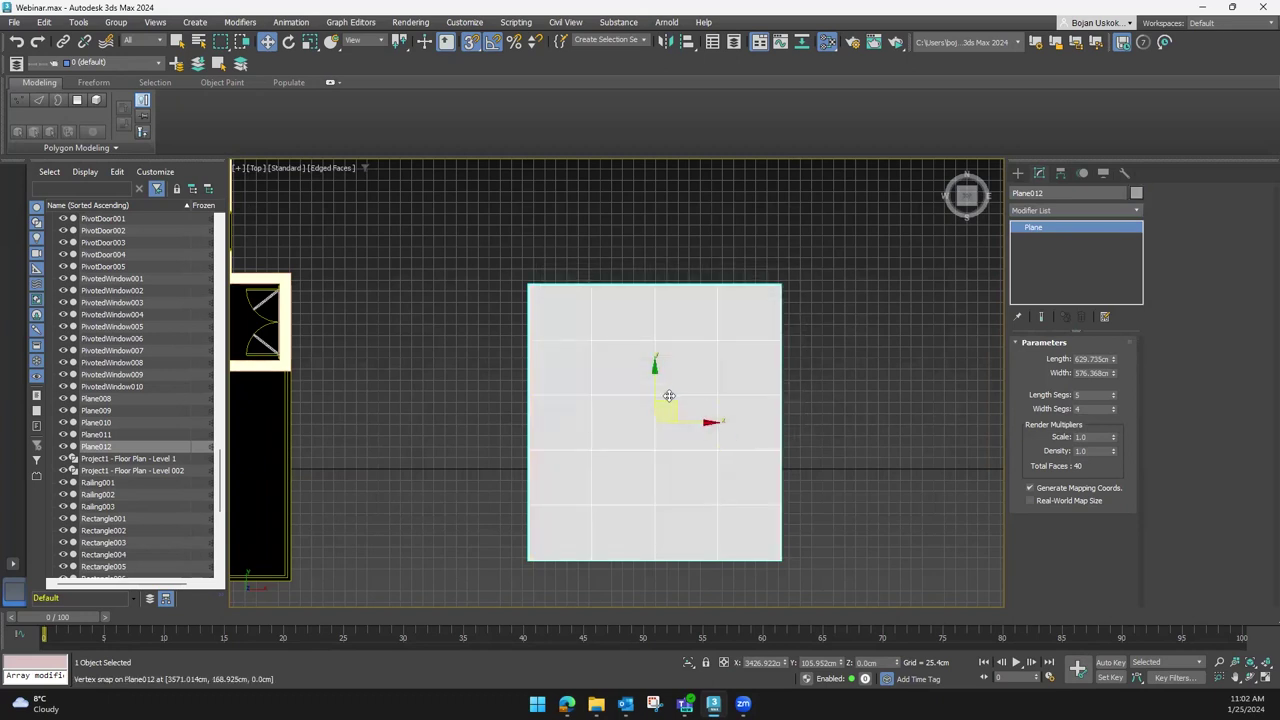
pyautogui.click(1113, 392)
pyautogui.click(1113, 392)
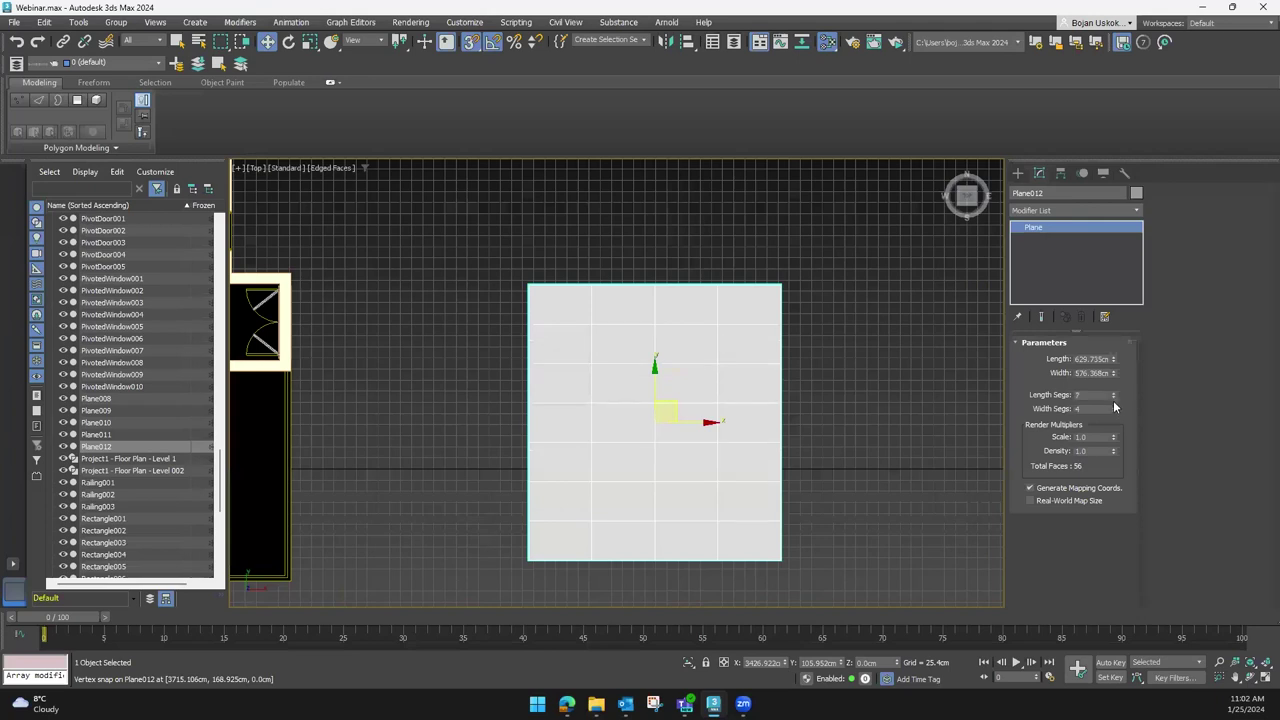
pyautogui.click(1113, 392)
pyautogui.click(1113, 392)
pyautogui.click(1113, 392)
pyautogui.click(1113, 392)
pyautogui.click(1113, 392)
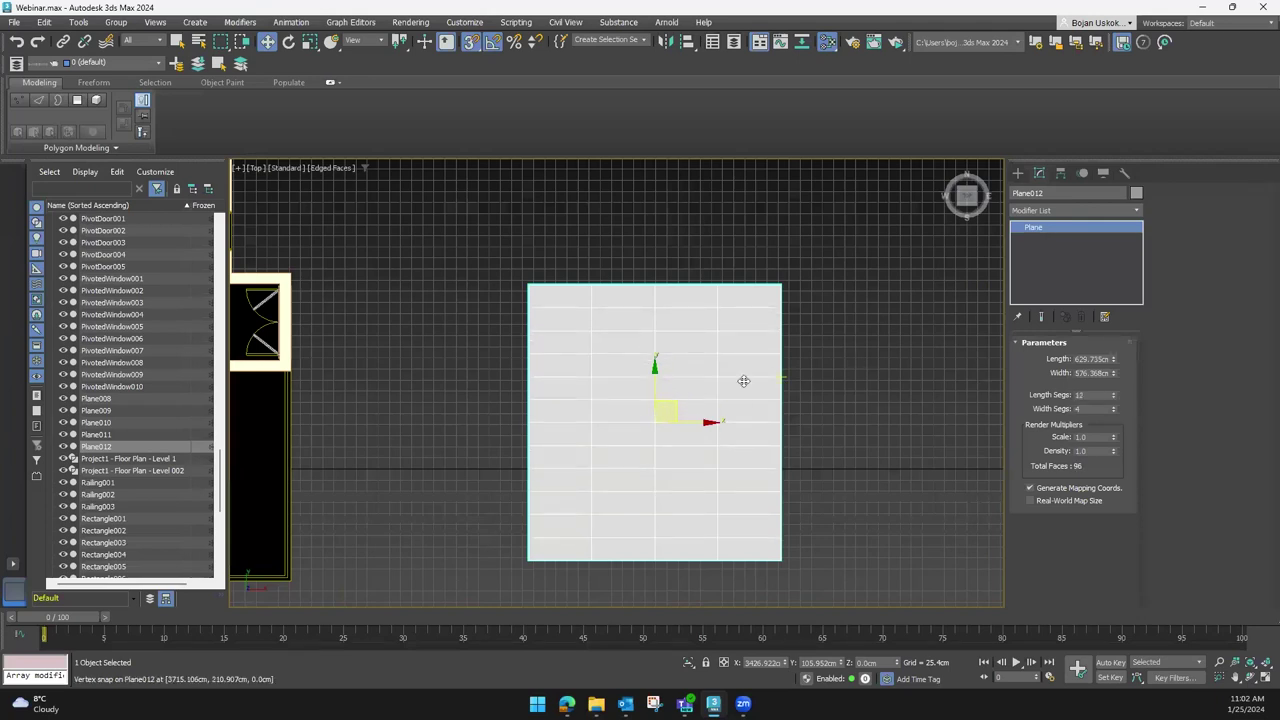
pyautogui.scroll(3, 688, 385)
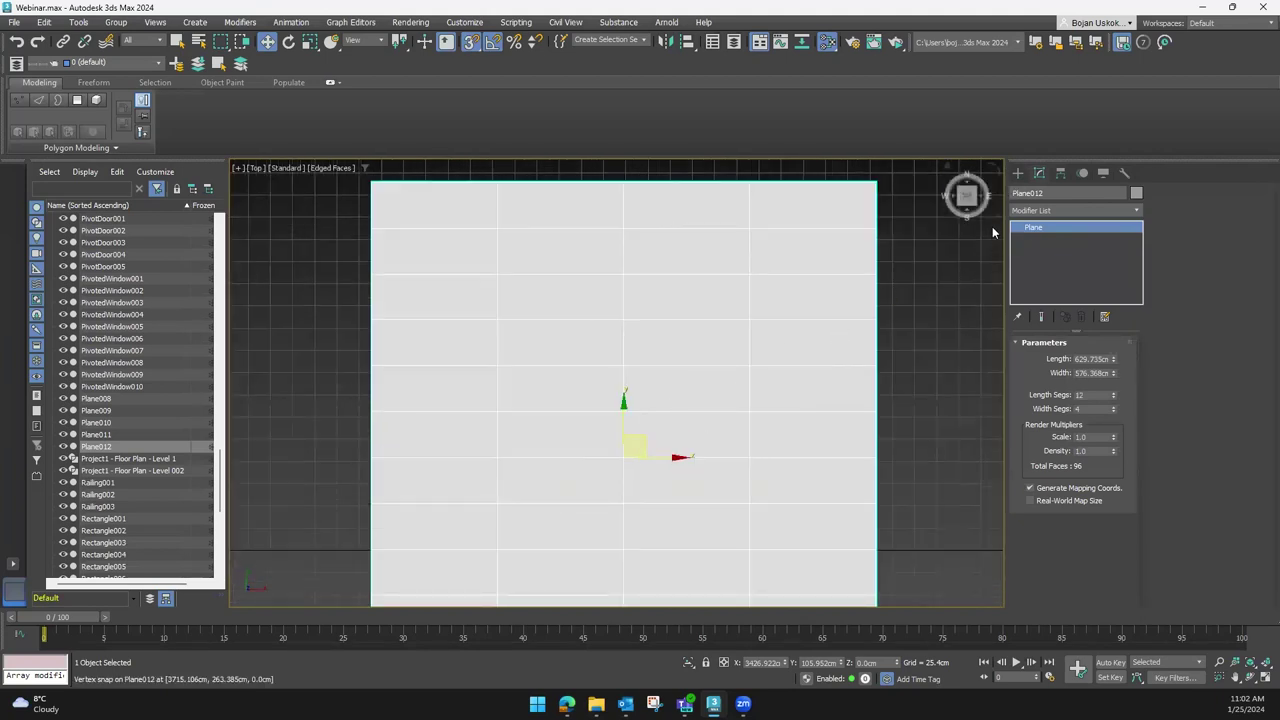
# Convert the grey plane to an Editable Poly
pyautogui.rightClick(779, 329)
pyautogui.moveTo(805, 496)
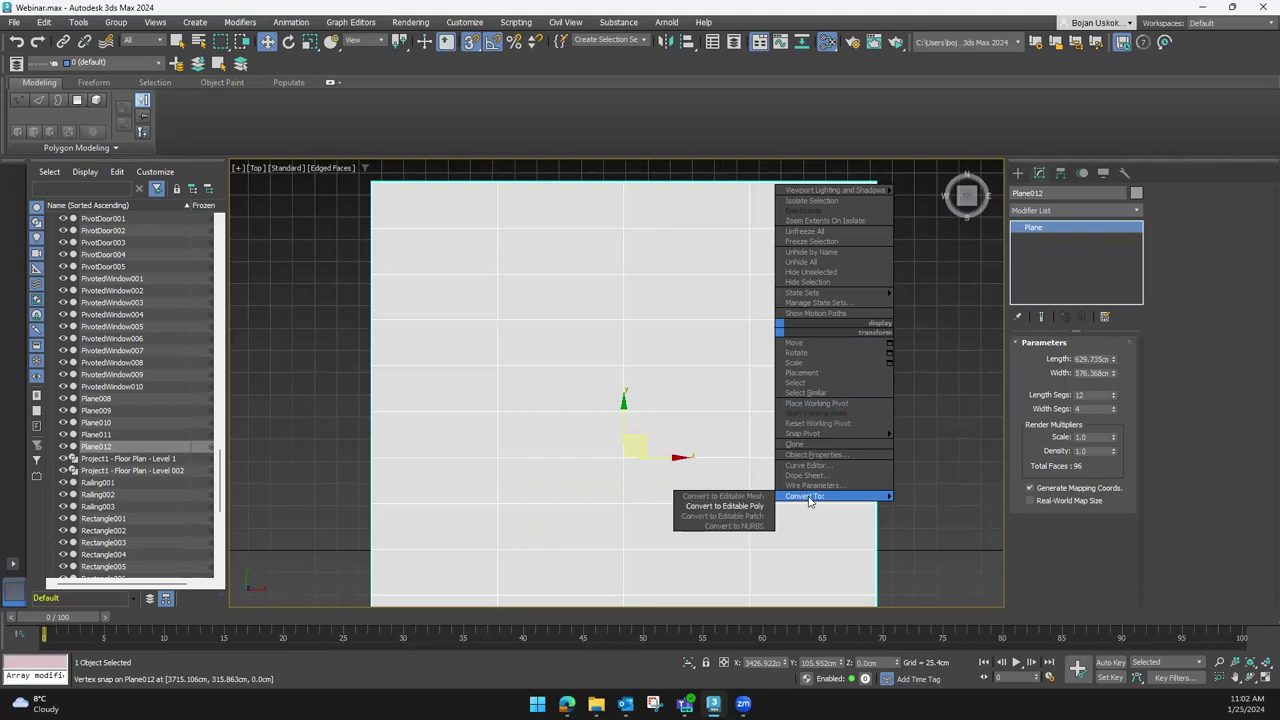
pyautogui.click(735, 507)
pyautogui.moveTo(723, 397)
pyautogui.keyDown('alt'); pyautogui.mouseDown(button='middle')
pyautogui.moveTo(1002, 375)
pyautogui.moveTo(820, 409)
pyautogui.moveTo(880, 380)
pyautogui.mouseUp(button='middle'); pyautogui.keyUp('alt')
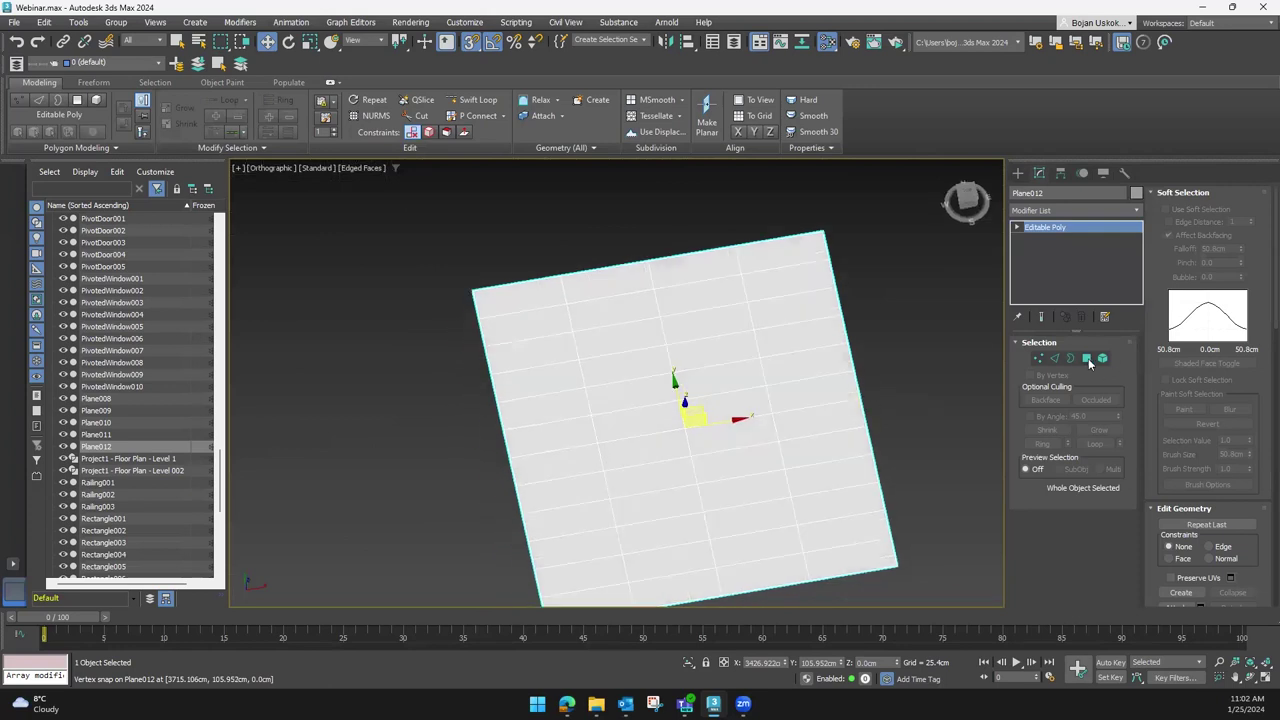
# Enter Polygon mode and select all 48 polygons of the plane
pyautogui.click(1087, 359)
pyautogui.scroll(-3, 777, 449)
pyautogui.keyDown('alt'); pyautogui.moveTo(760, 460); pyautogui.dragTo(663, 351, button='middle'); pyautogui.keyUp('alt')
pyautogui.hotkey('ctrl', 'a')
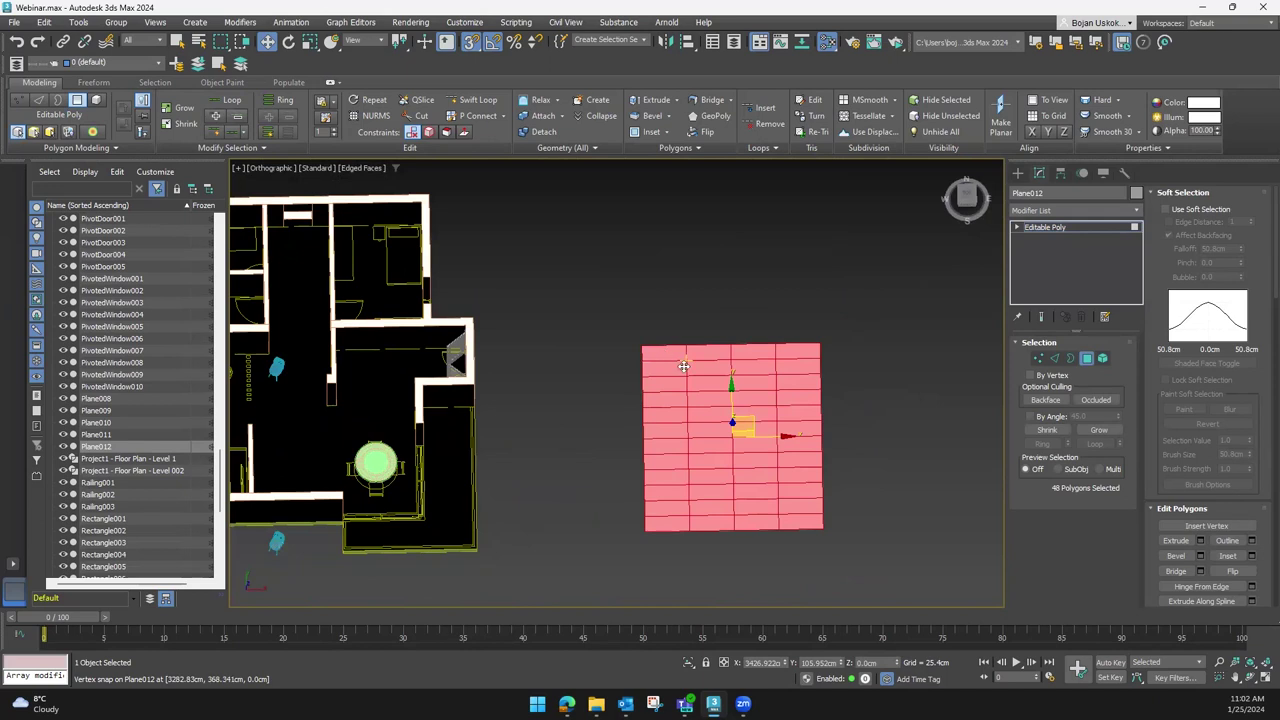
pyautogui.keyDown('alt'); pyautogui.moveTo(735, 490); pyautogui.dragTo(780, 430, button='middle'); pyautogui.keyUp('alt')
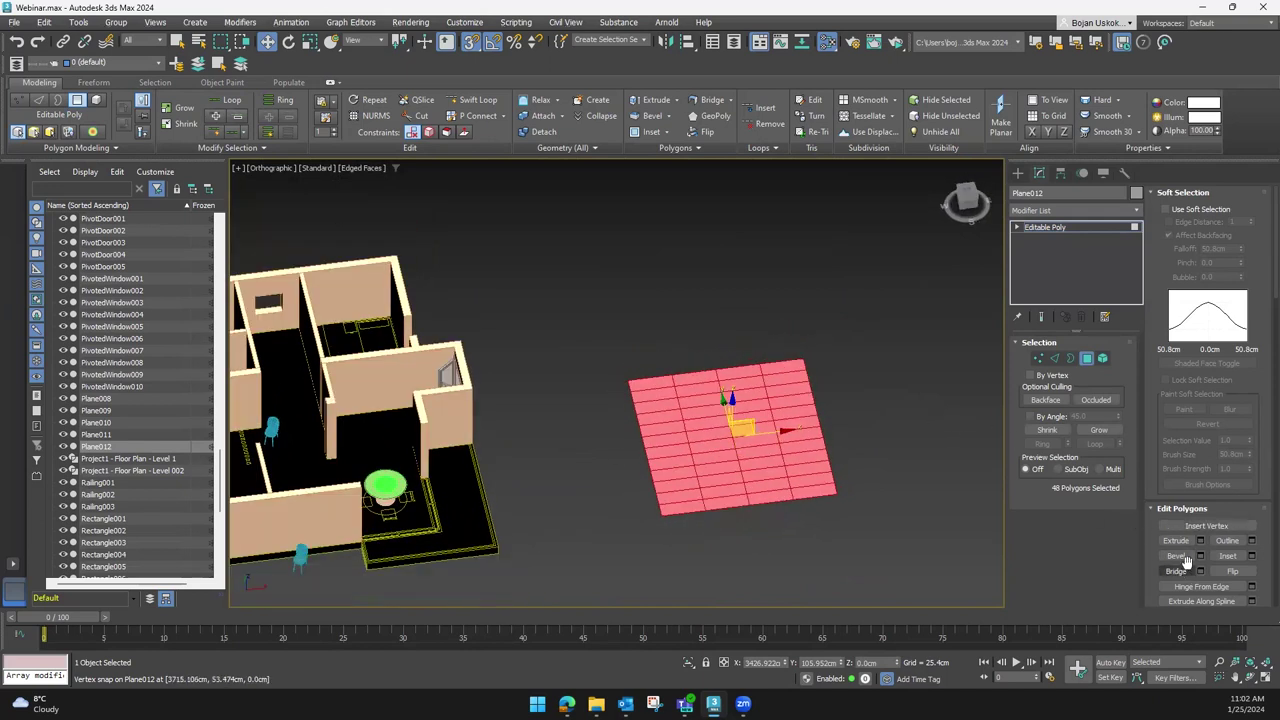
pyautogui.scroll(4, 843, 488)
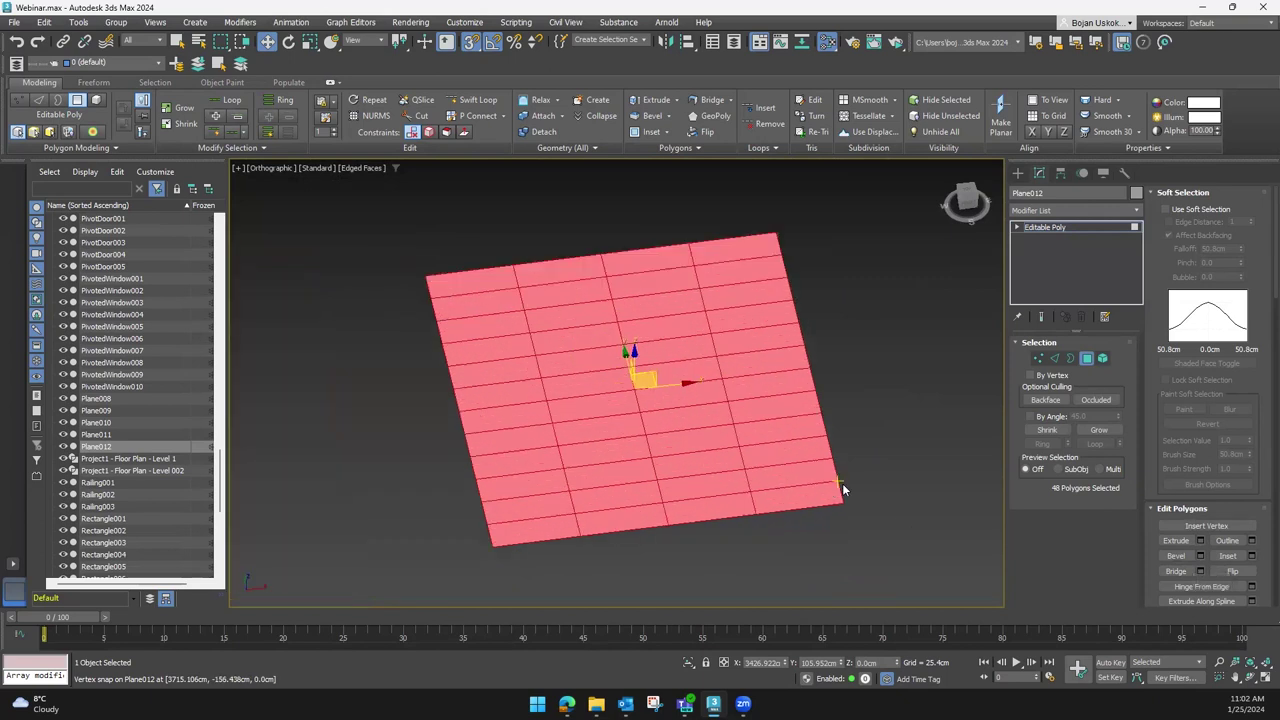
# Start a Bevel on the 48 selected tile polygons and reduce its height
pyautogui.click(1200, 556)
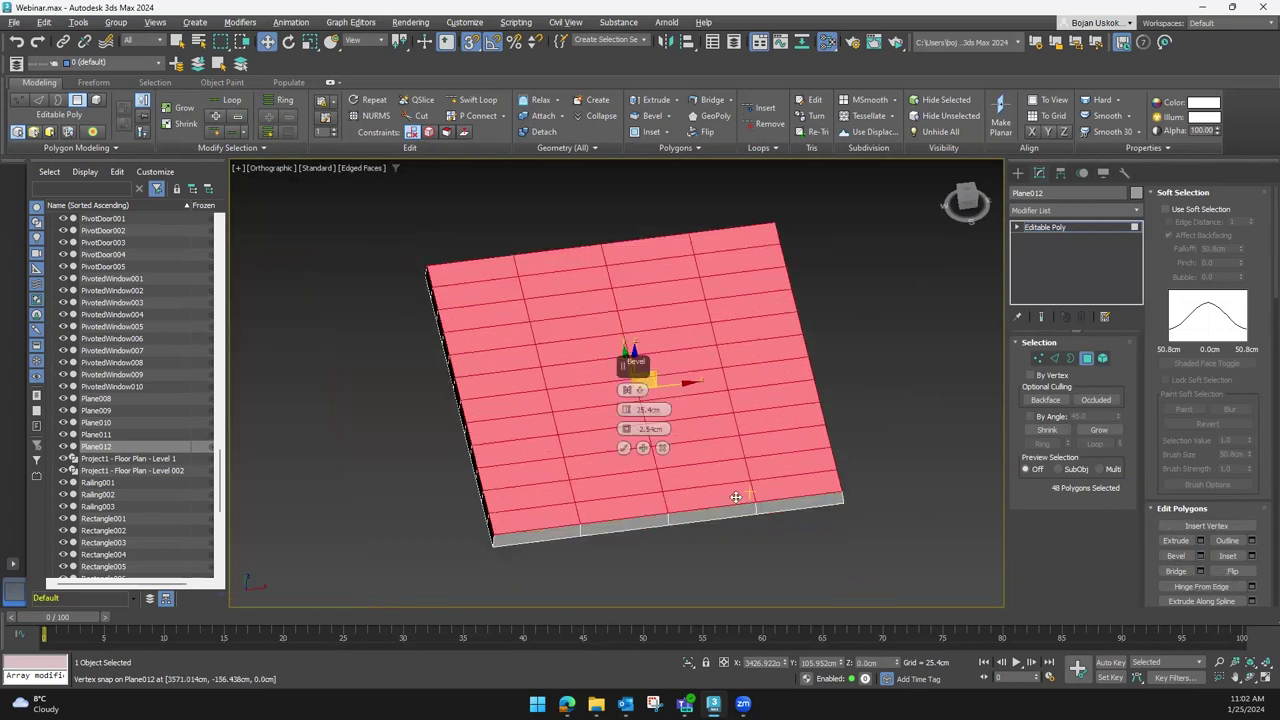
pyautogui.keyDown('alt'); pyautogui.moveTo(736, 477); pyautogui.dragTo(730, 447, button='middle'); pyautogui.keyUp('alt')
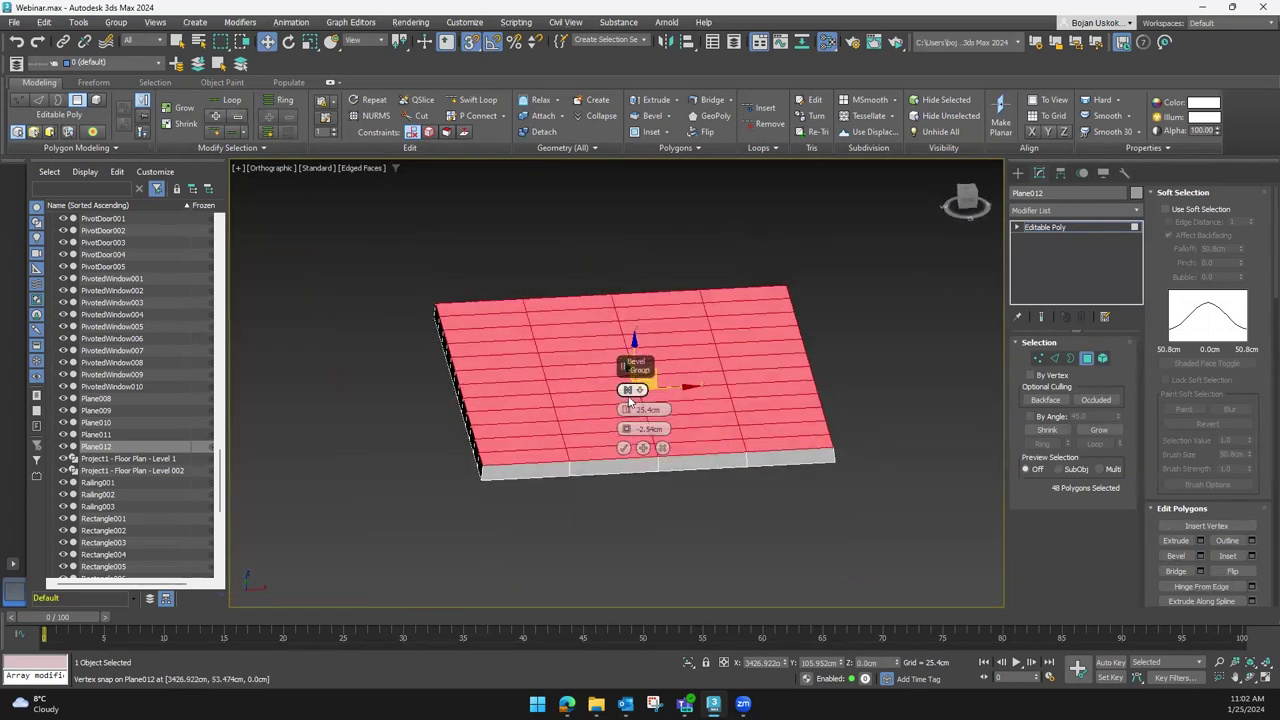
pyautogui.scroll(3, 567, 431)
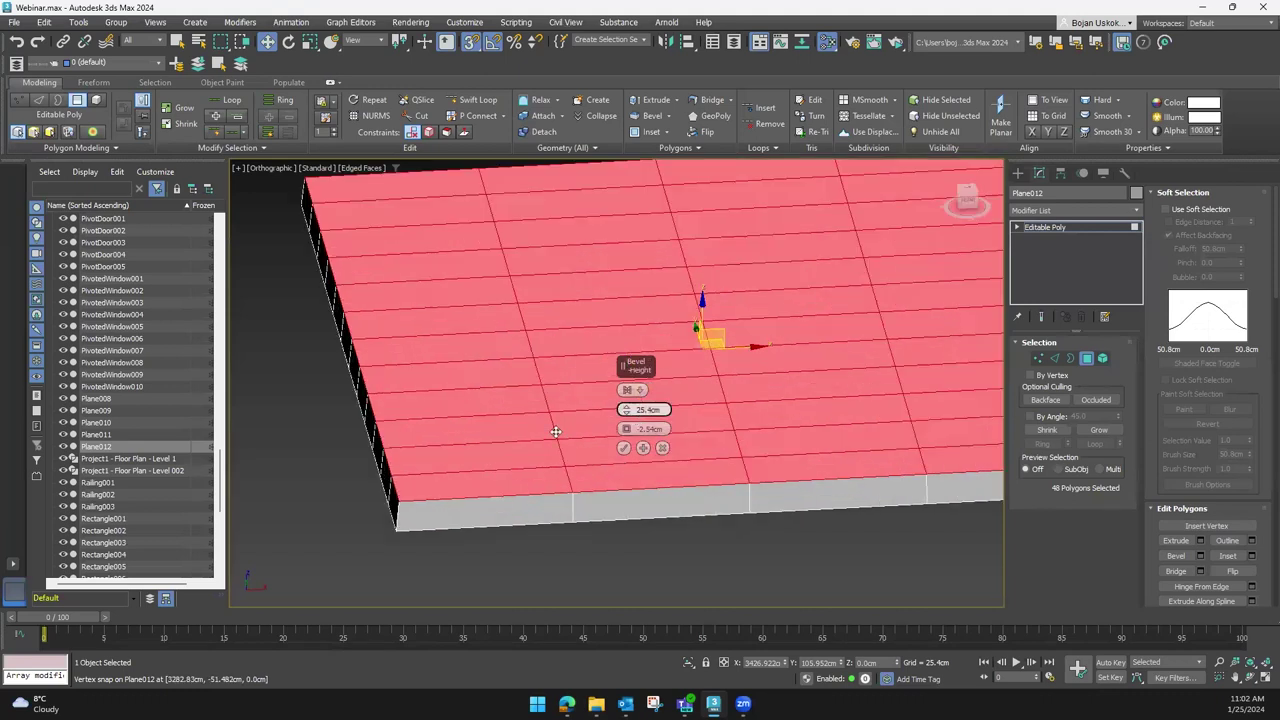
pyautogui.scroll(2, 455, 460)
pyautogui.scroll(2, 480, 462)
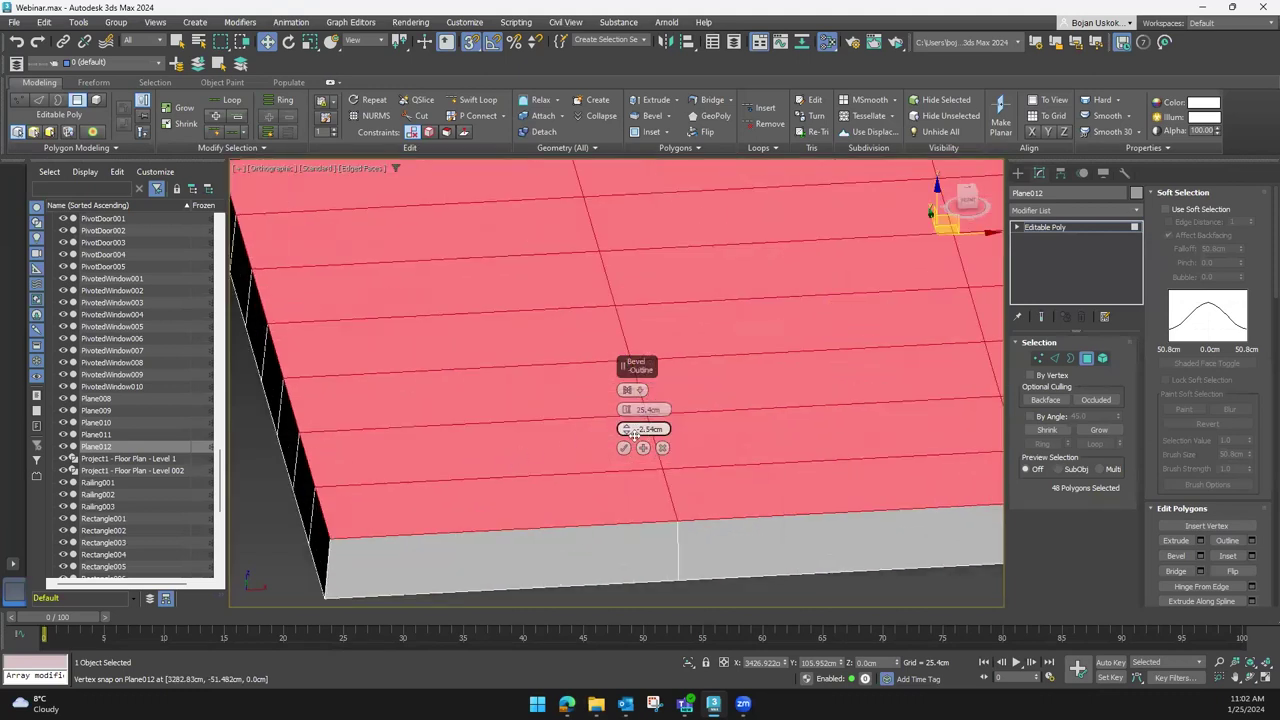
pyautogui.moveTo(627, 413)
pyautogui.mouseDown()
pyautogui.moveTo(630, 467)
pyautogui.moveTo(625, 428)
pyautogui.moveTo(377, 507)
pyautogui.mouseUp()
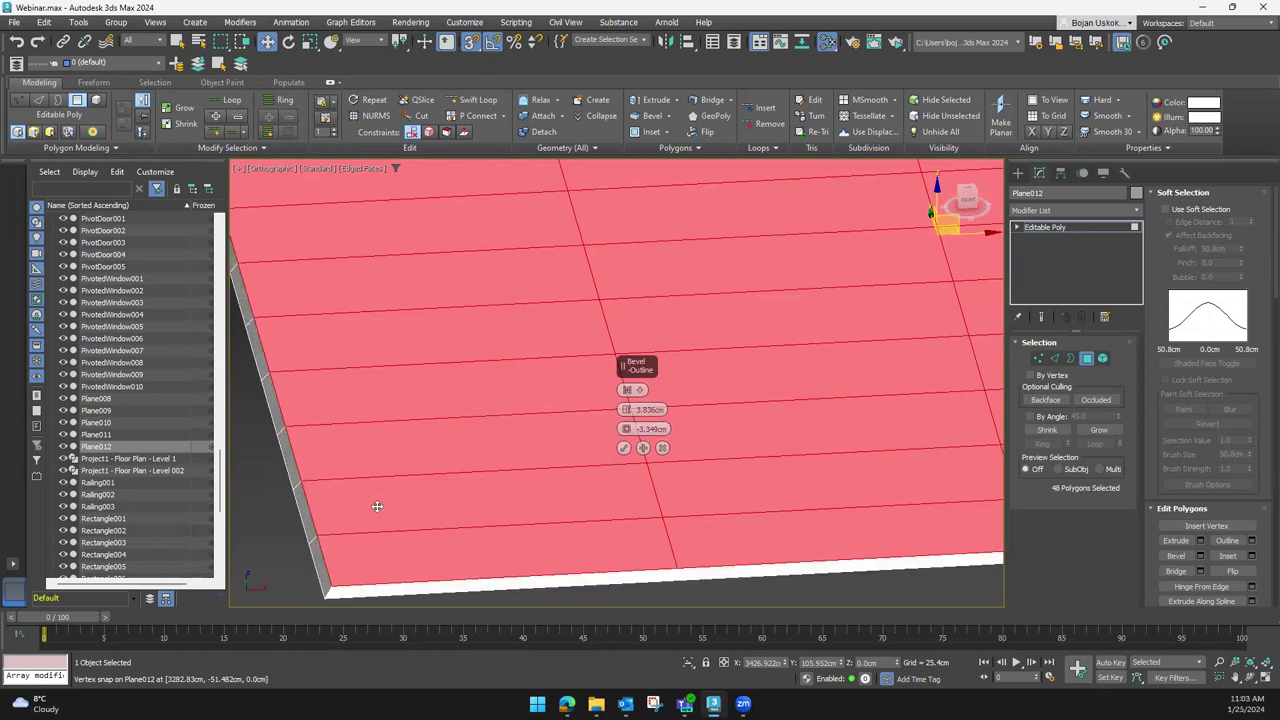
pyautogui.scroll(-5, 377, 507)
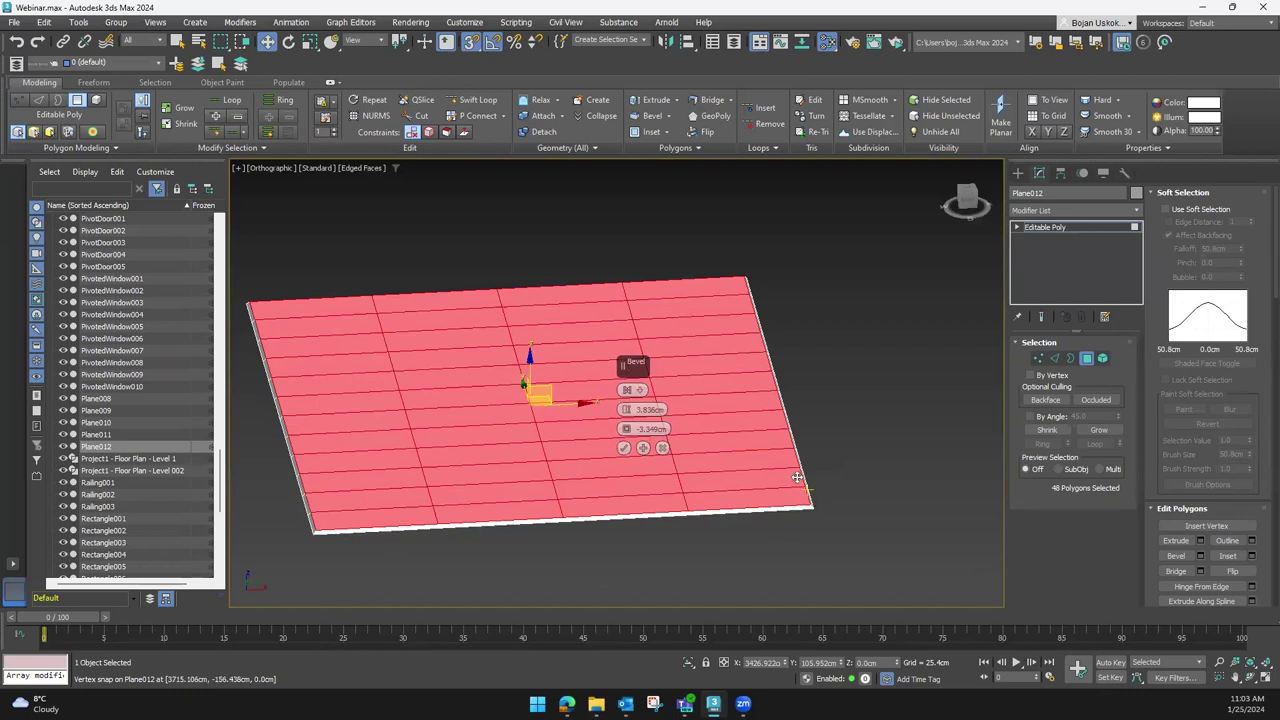
# Cycle the bevel types and settle on By Polygon with a -0.683cm outline
pyautogui.click(627, 390)
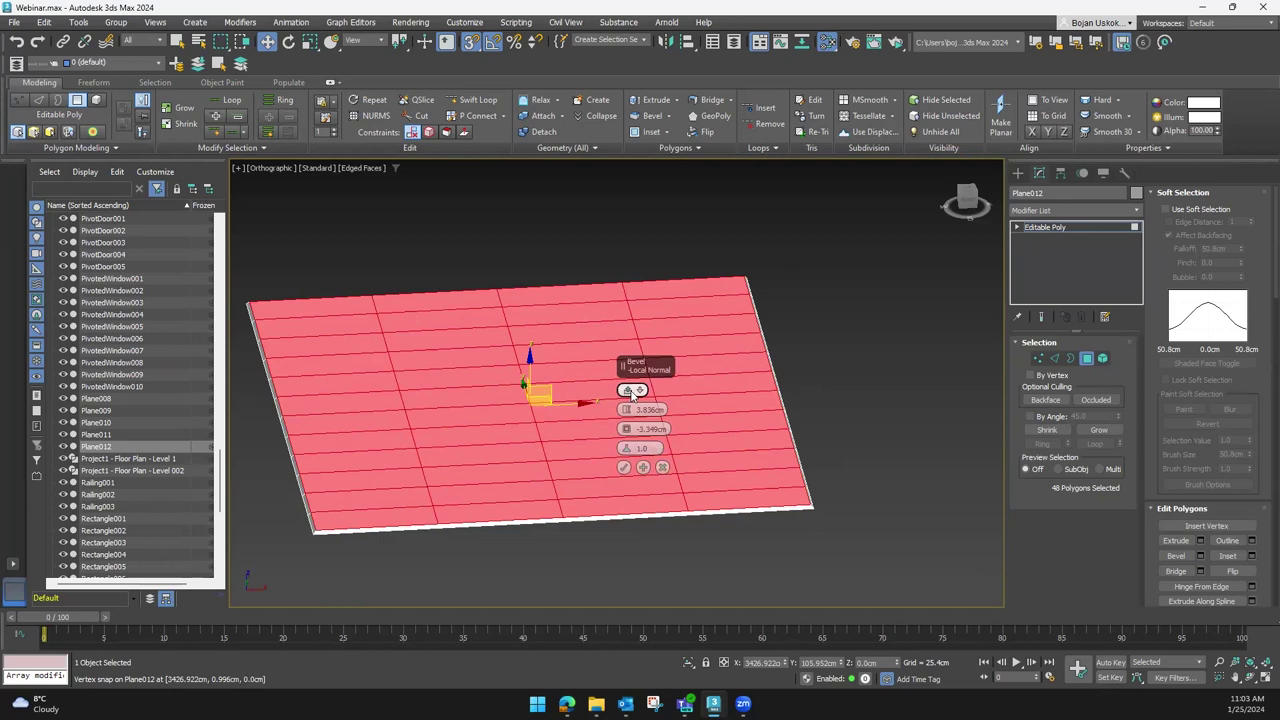
pyautogui.click(628, 391)
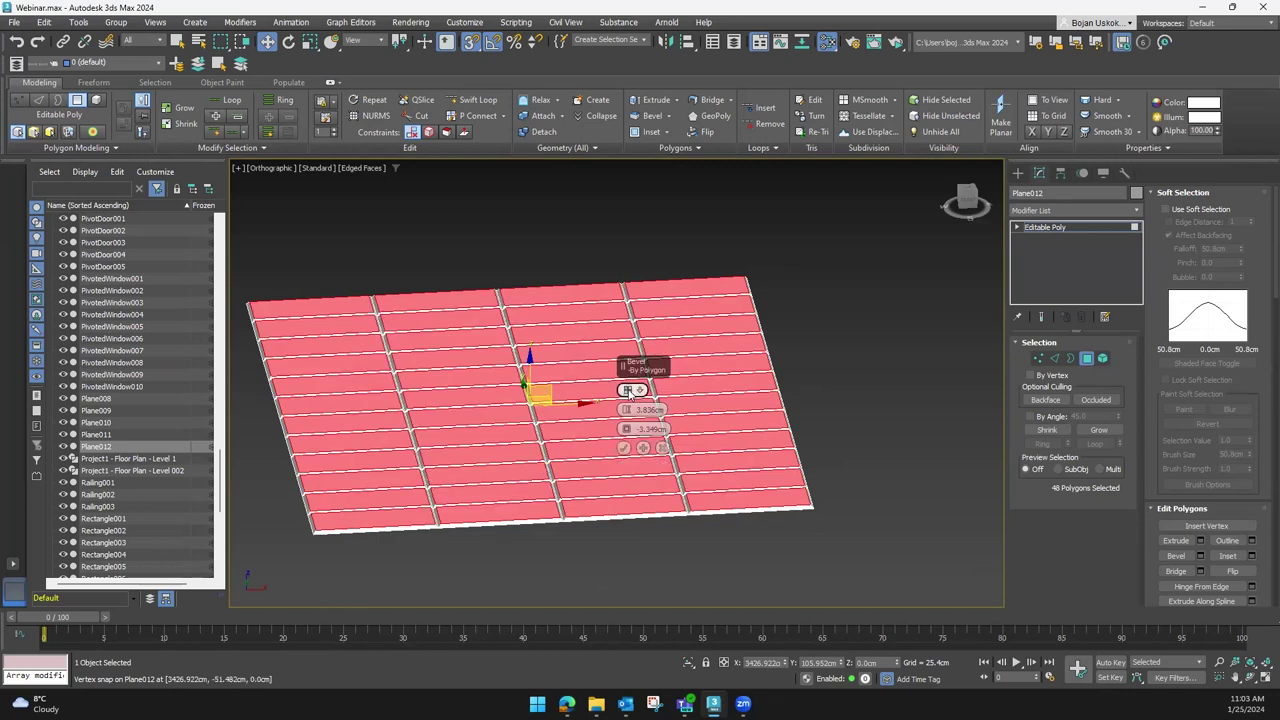
pyautogui.click(628, 390)
pyautogui.click(628, 390)
pyautogui.click(628, 390)
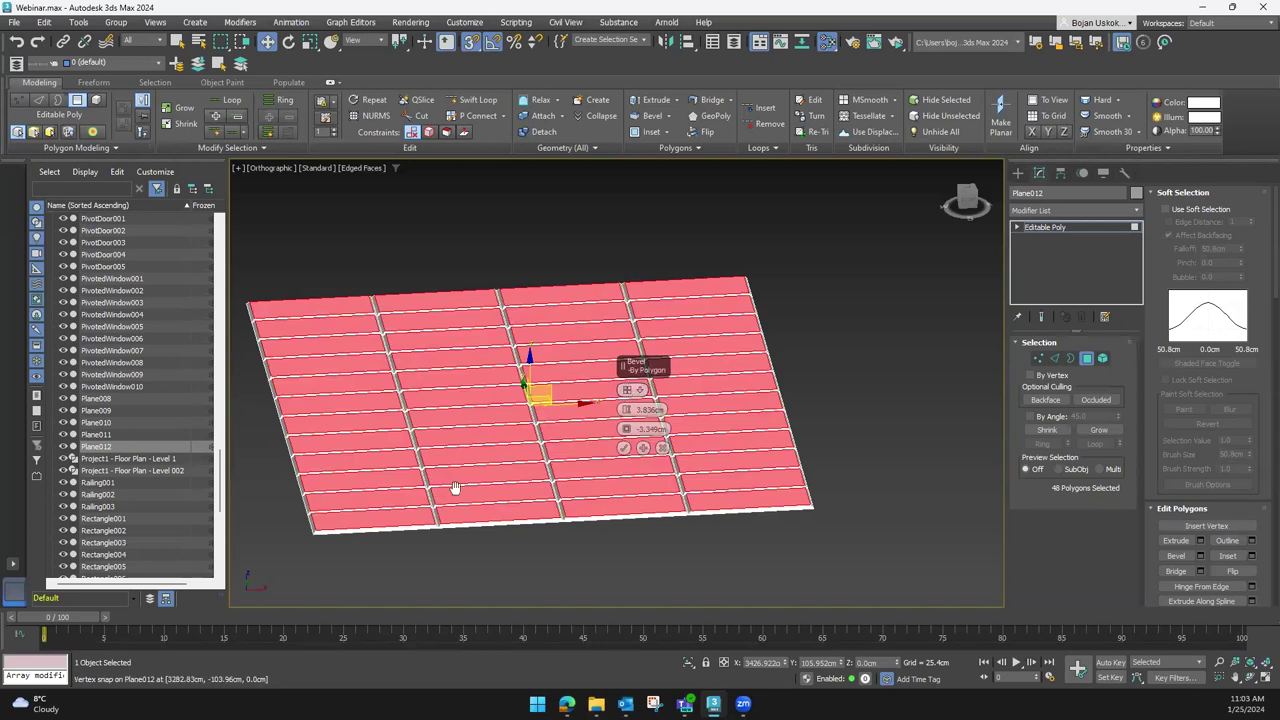
pyautogui.scroll(2, 455, 488)
pyautogui.scroll(2, 515, 490)
pyautogui.scroll(4, 508, 503)
# Set the bevel Outline to -1.061cm and the Height to 0.871cm
pyautogui.moveTo(527, 497)
pyautogui.keyDown('alt'); pyautogui.mouseDown(button='middle')
pyautogui.moveTo(560, 374)
pyautogui.moveTo(550, 425)
pyautogui.moveTo(531, 414)
pyautogui.moveTo(610, 425)
pyautogui.mouseUp(button='middle'); pyautogui.keyUp('alt')
pyautogui.moveTo(625, 429); pyautogui.dragTo(625, 418)
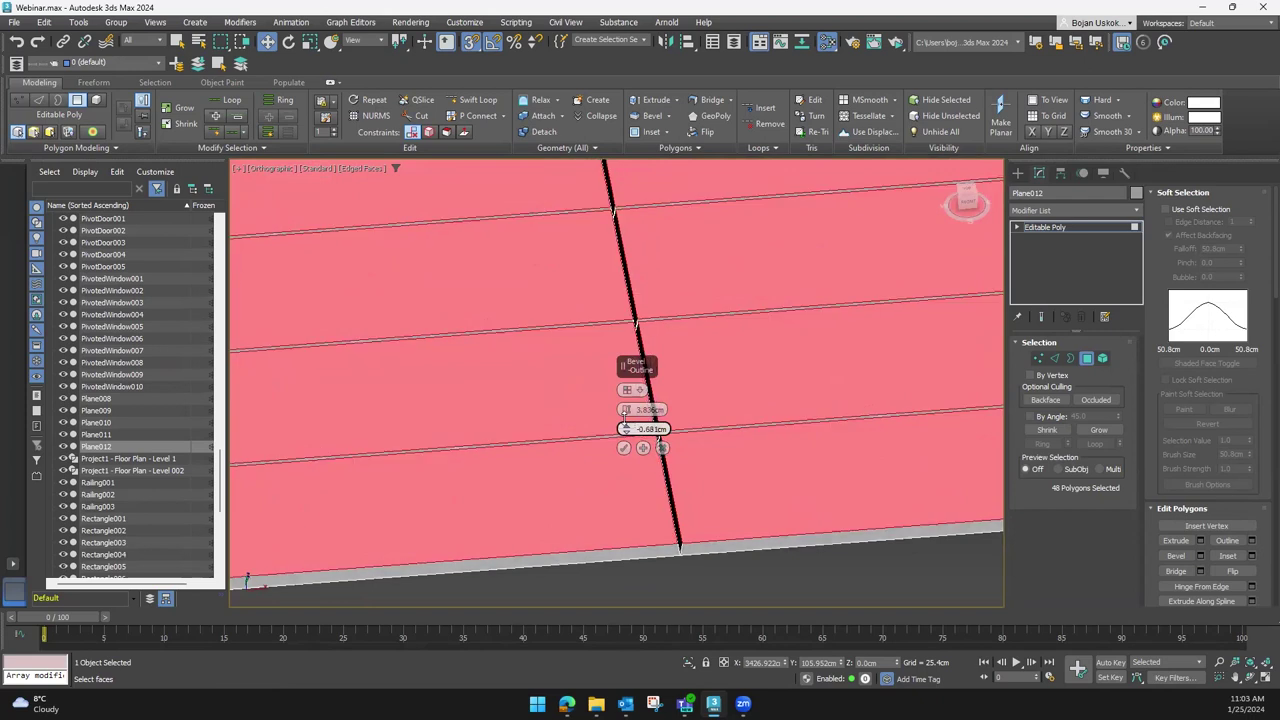
pyautogui.moveTo(625, 414); pyautogui.dragTo(633, 429)
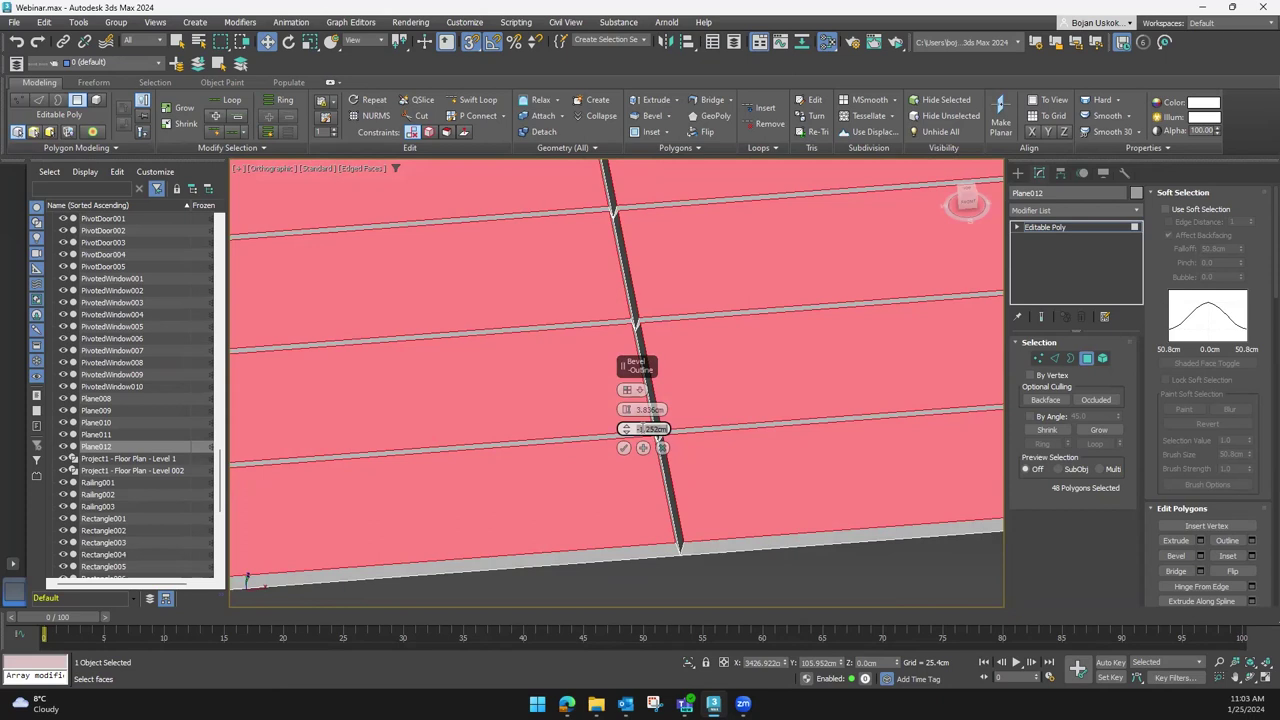
pyautogui.moveTo(625, 431); pyautogui.dragTo(626, 429)
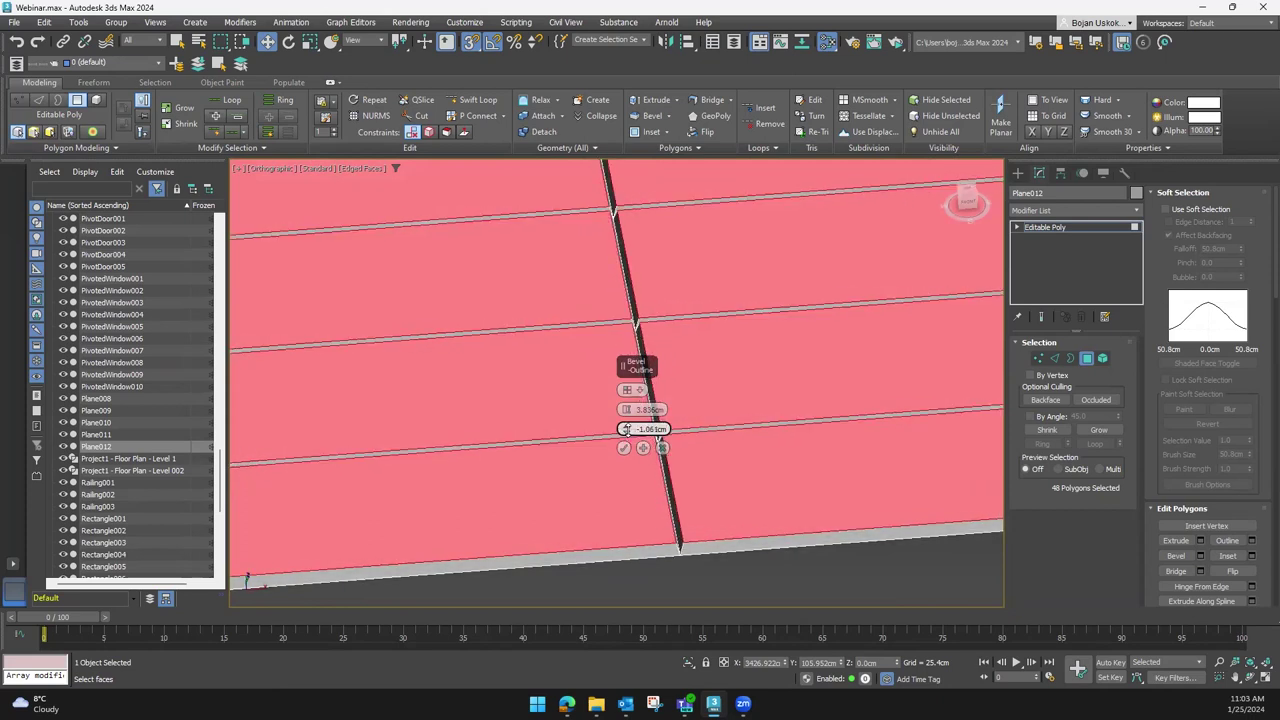
pyautogui.scroll(2, 571, 477)
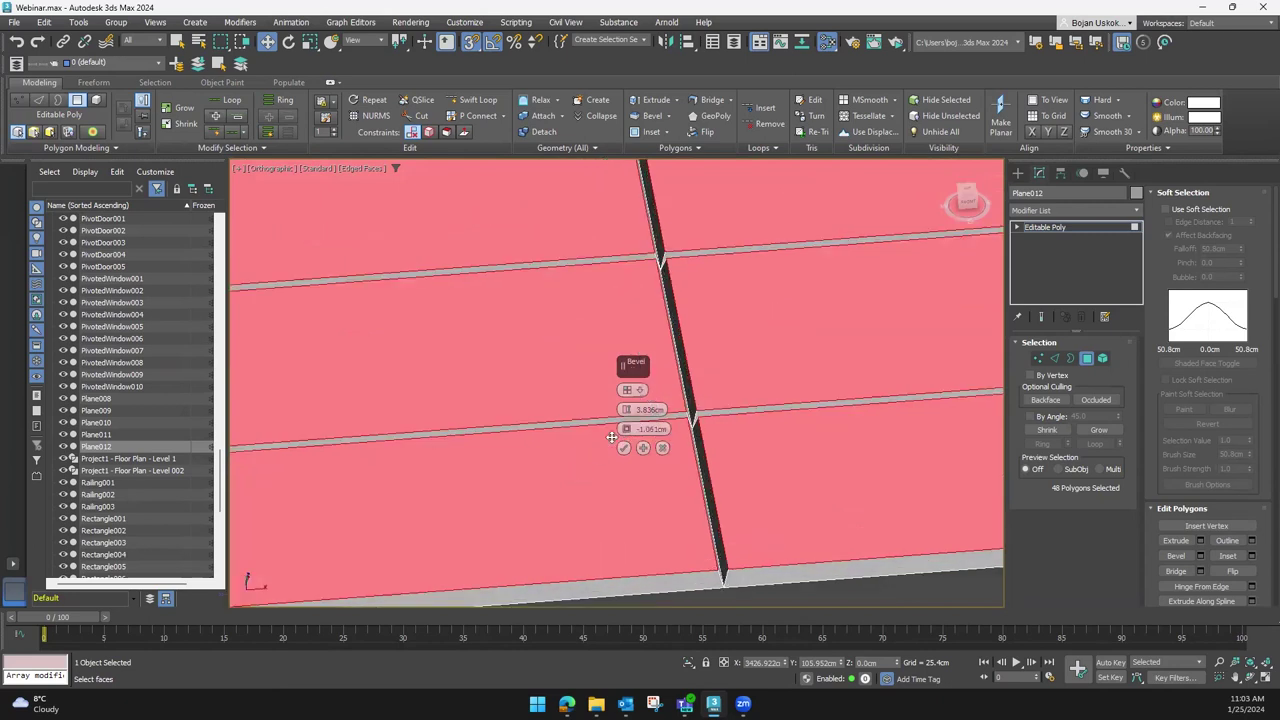
pyautogui.moveTo(626, 415); pyautogui.dragTo(626, 424)
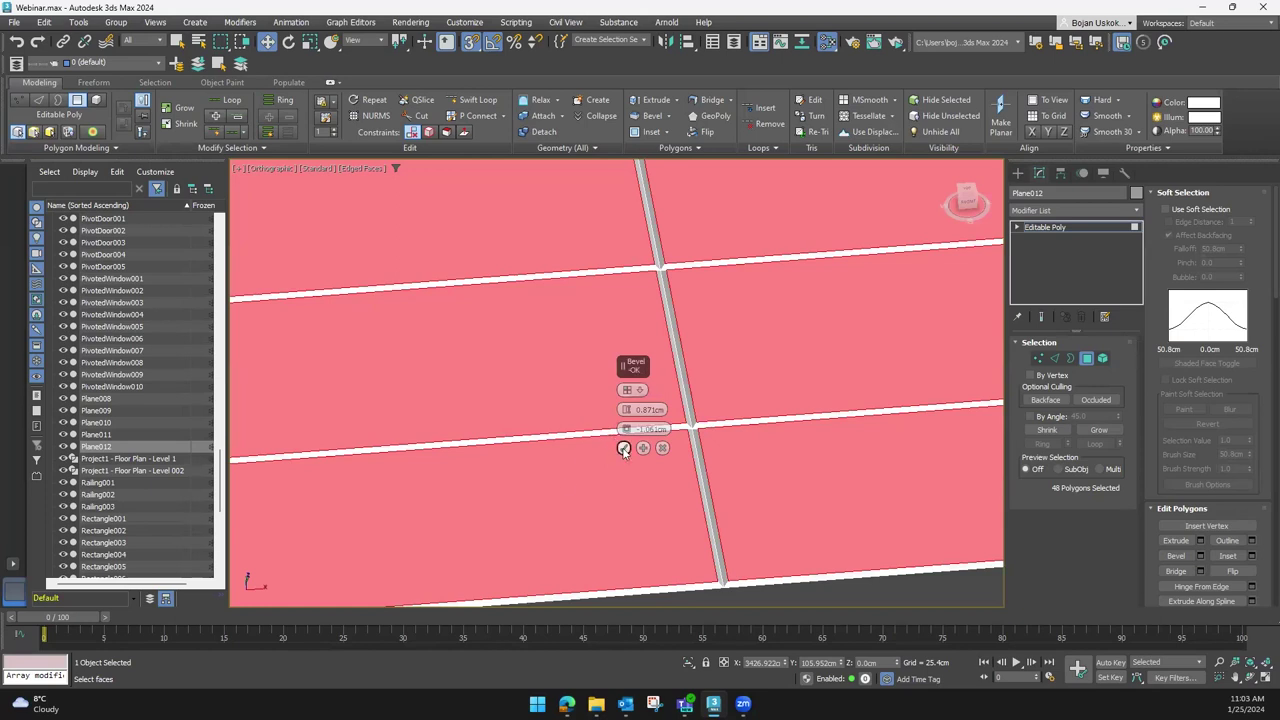
# Commit the bevel and inspect the gaps between the 48 raised tiles
pyautogui.click(623, 450)
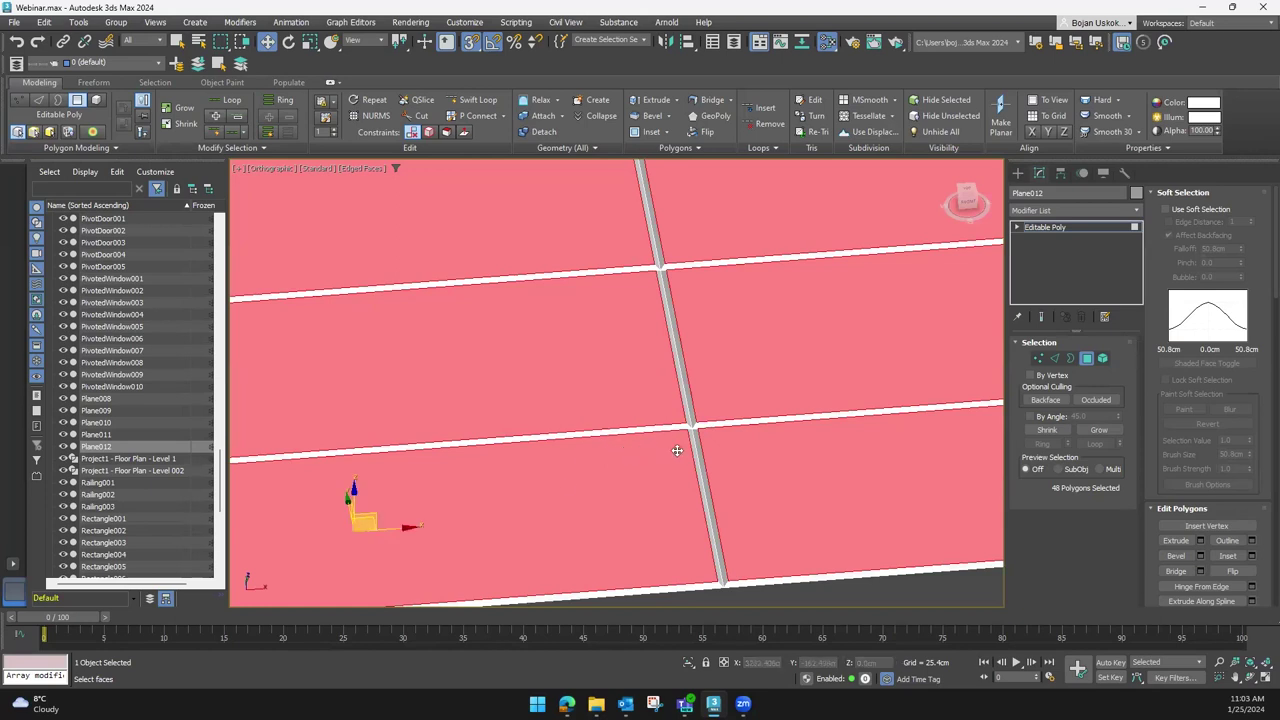
pyautogui.scroll(-5, 686, 449)
pyautogui.keyDown('alt'); pyautogui.moveTo(686, 457); pyautogui.dragTo(574, 460, button='middle'); pyautogui.keyUp('alt')
pyautogui.scroll(5, 566, 474)
pyautogui.scroll(2, 566, 474)
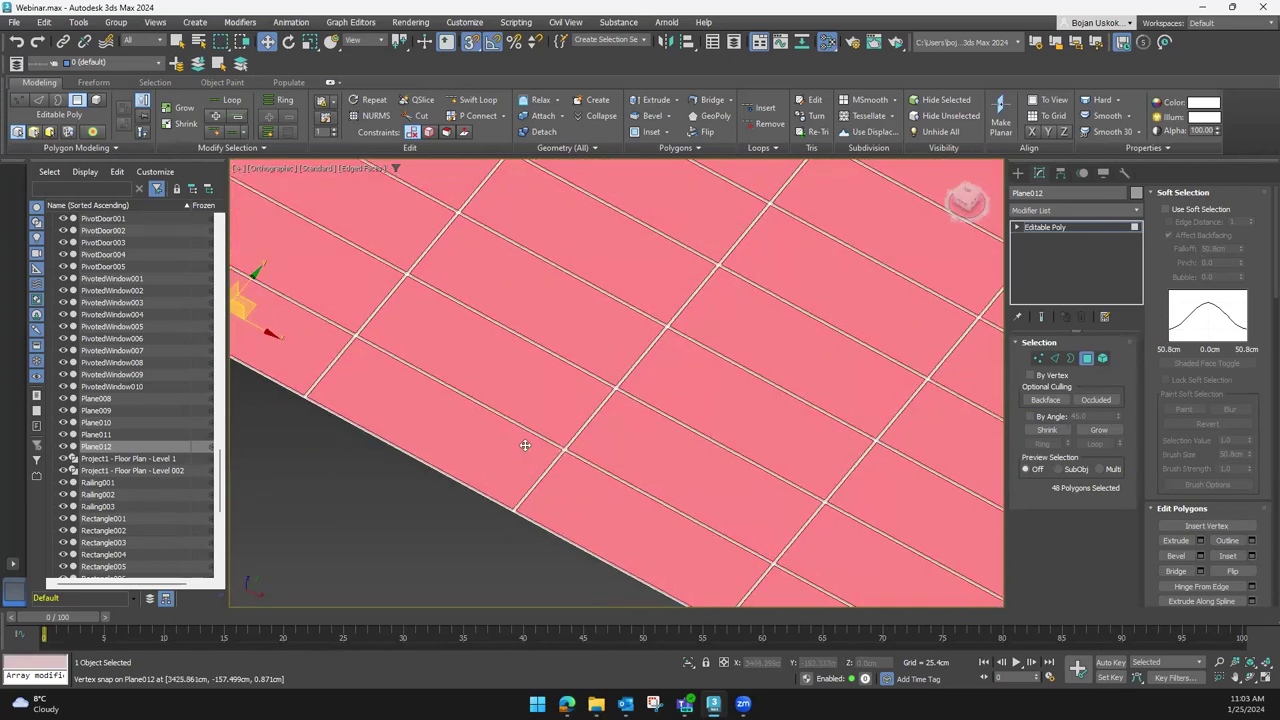
pyautogui.scroll(2, 592, 430)
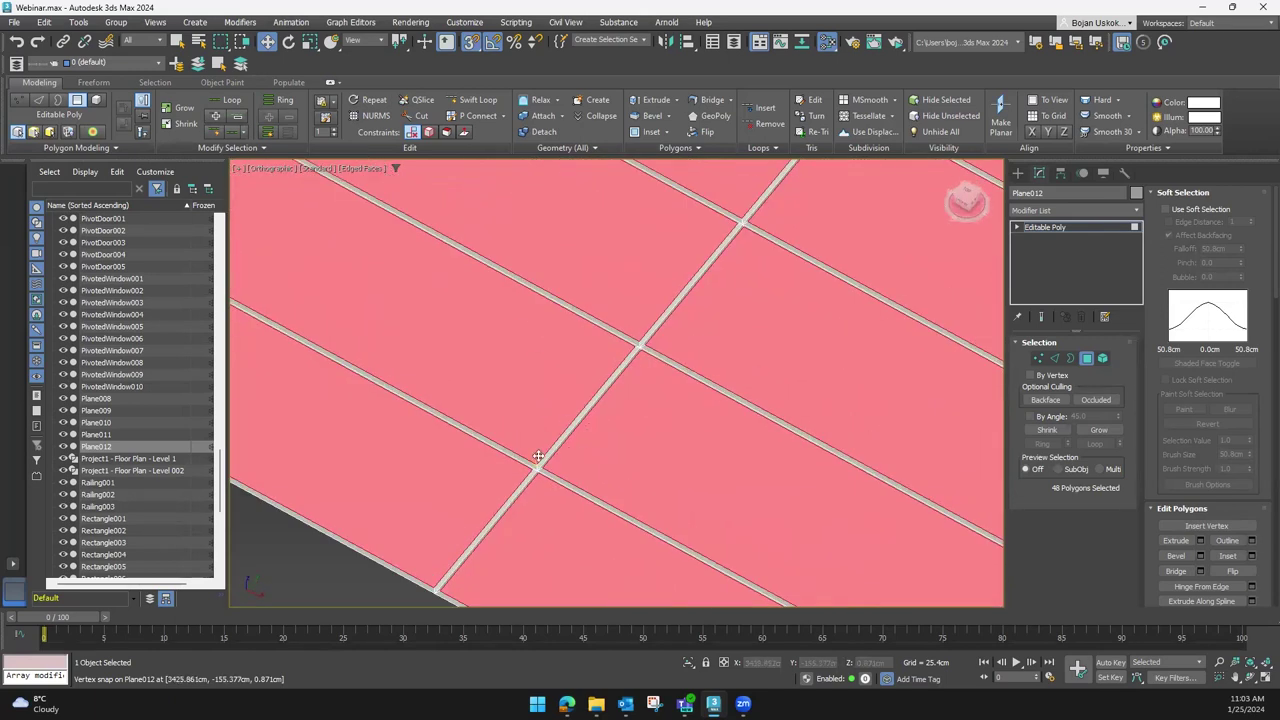
pyautogui.keyDown('alt'); pyautogui.moveTo(549, 402); pyautogui.dragTo(566, 402, button='middle'); pyautogui.keyUp('alt')
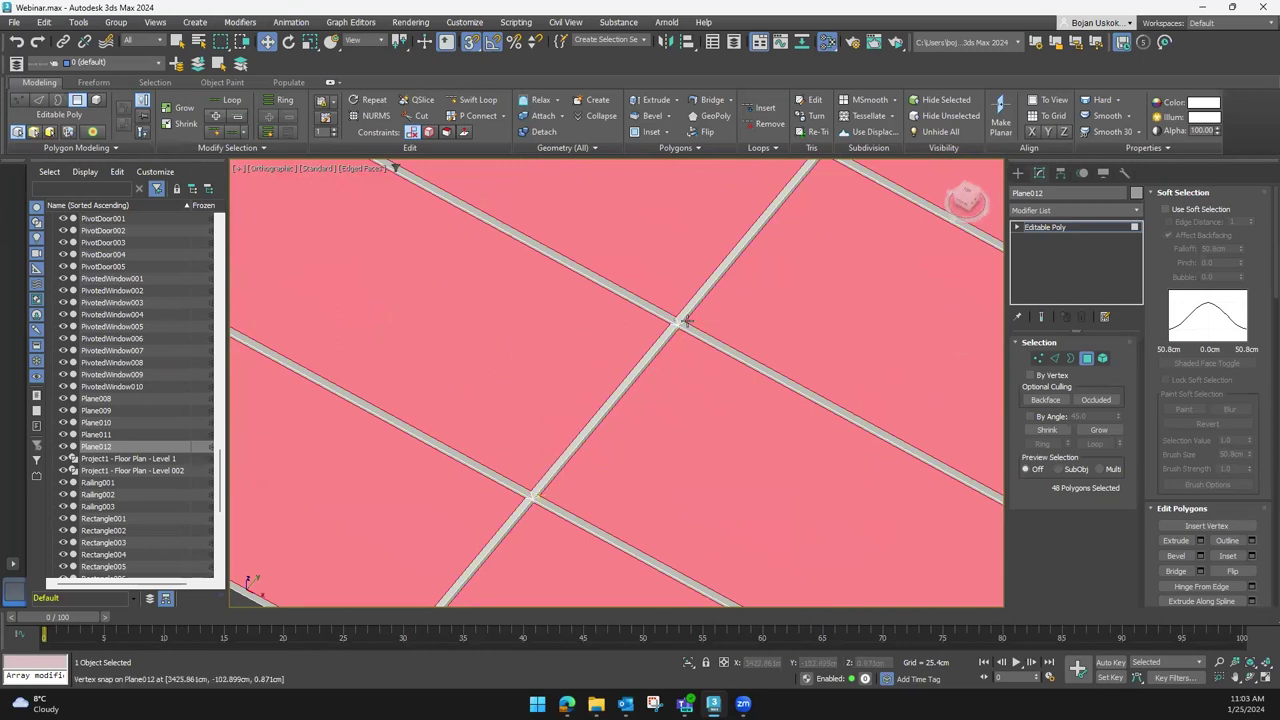
pyautogui.moveTo(663, 434)
pyautogui.keyDown('alt'); pyautogui.mouseDown(button='middle')
pyautogui.moveTo(713, 448)
pyautogui.moveTo(646, 441)
pyautogui.mouseUp(button='middle'); pyautogui.keyUp('alt')
pyautogui.scroll(-5, 714, 449)
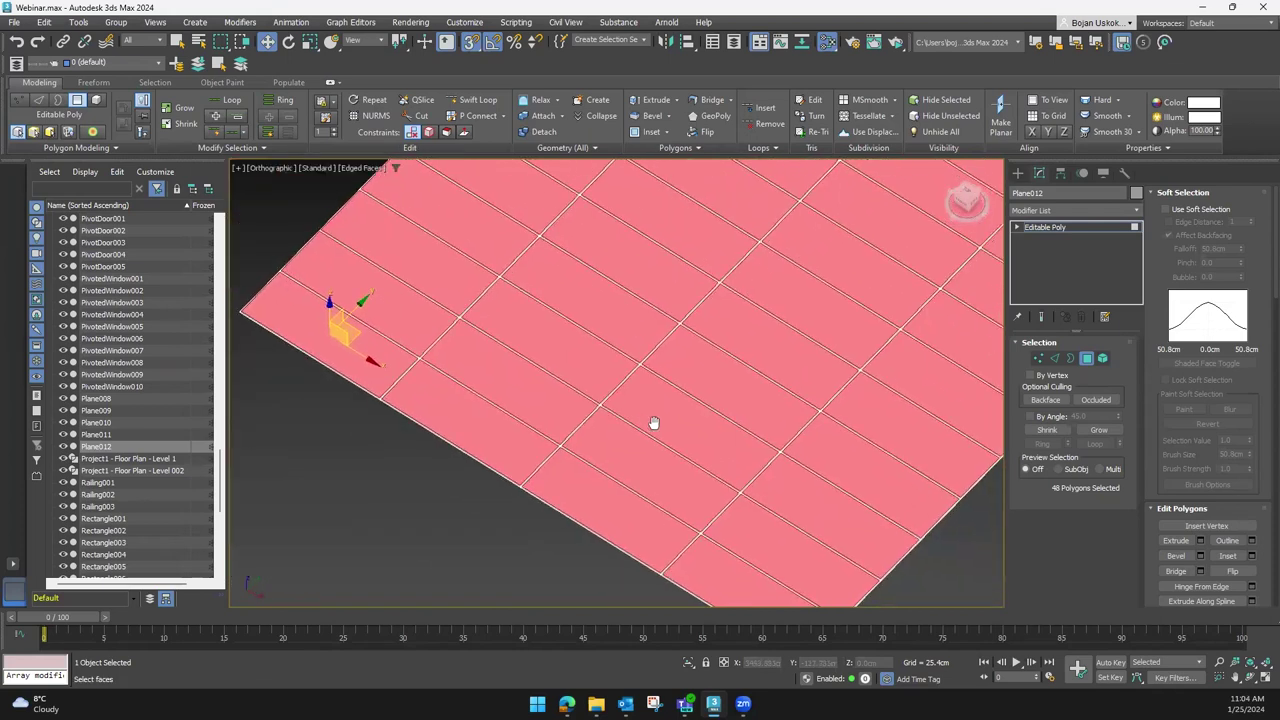
pyautogui.scroll(3, 646, 441)
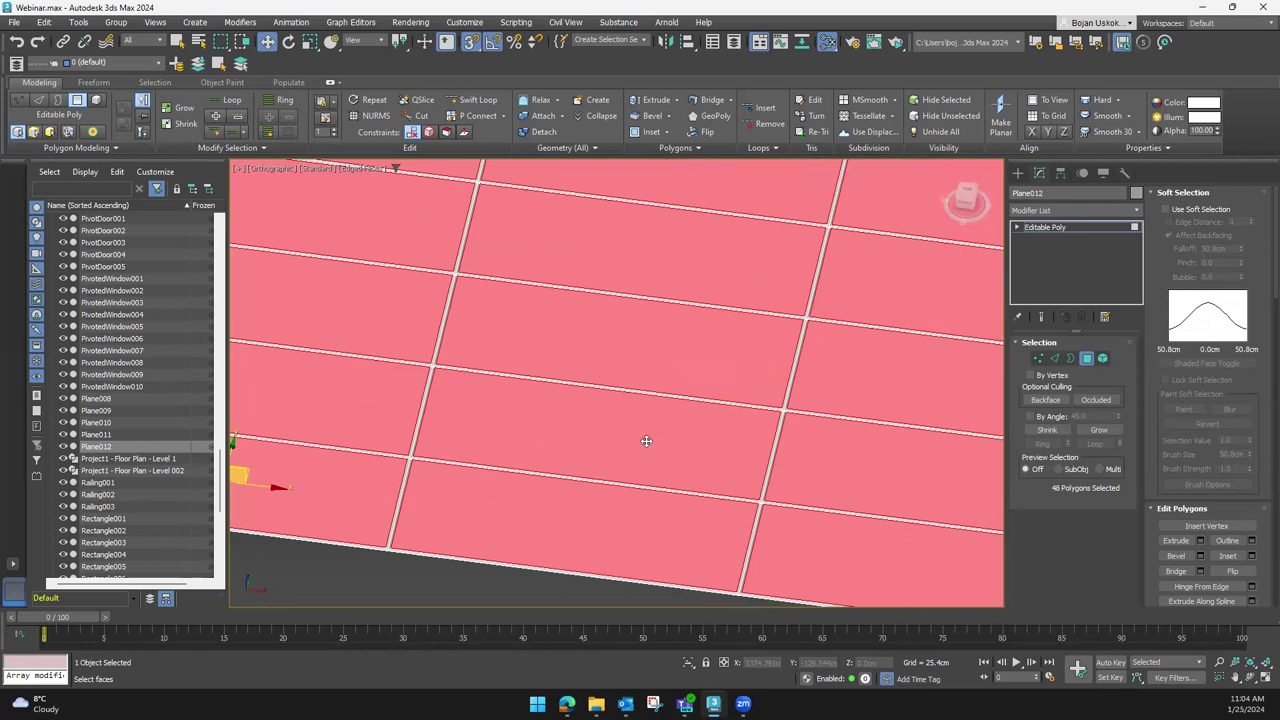
# Invert the selection with Ctrl+I to get the 192 grout-strip polygons
pyautogui.hotkey('ctrl', 'i')
pyautogui.scroll(3, 791, 400)
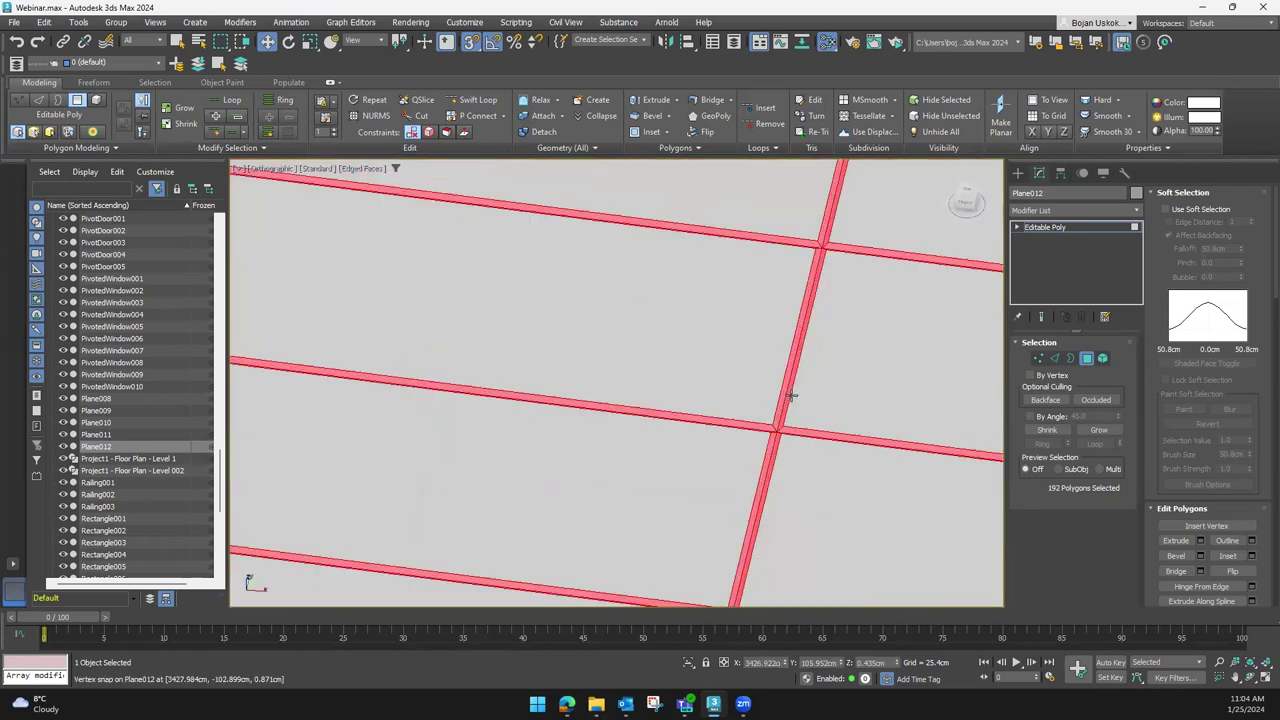
pyautogui.scroll(2, 763, 420)
pyautogui.scroll(3, 757, 403)
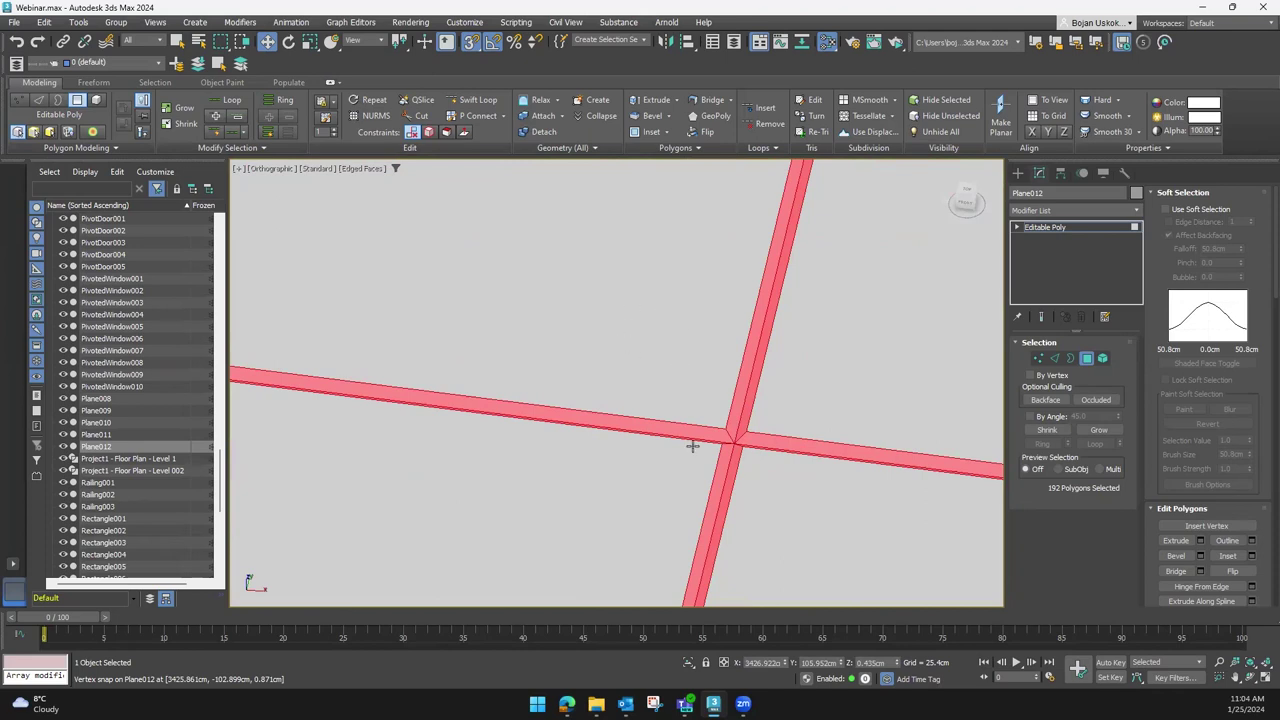
# Detach the grout strips and start renaming the new object to 'Fuga'
pyautogui.scroll(-2, 729, 433)
pyautogui.scroll(2, 734, 400)
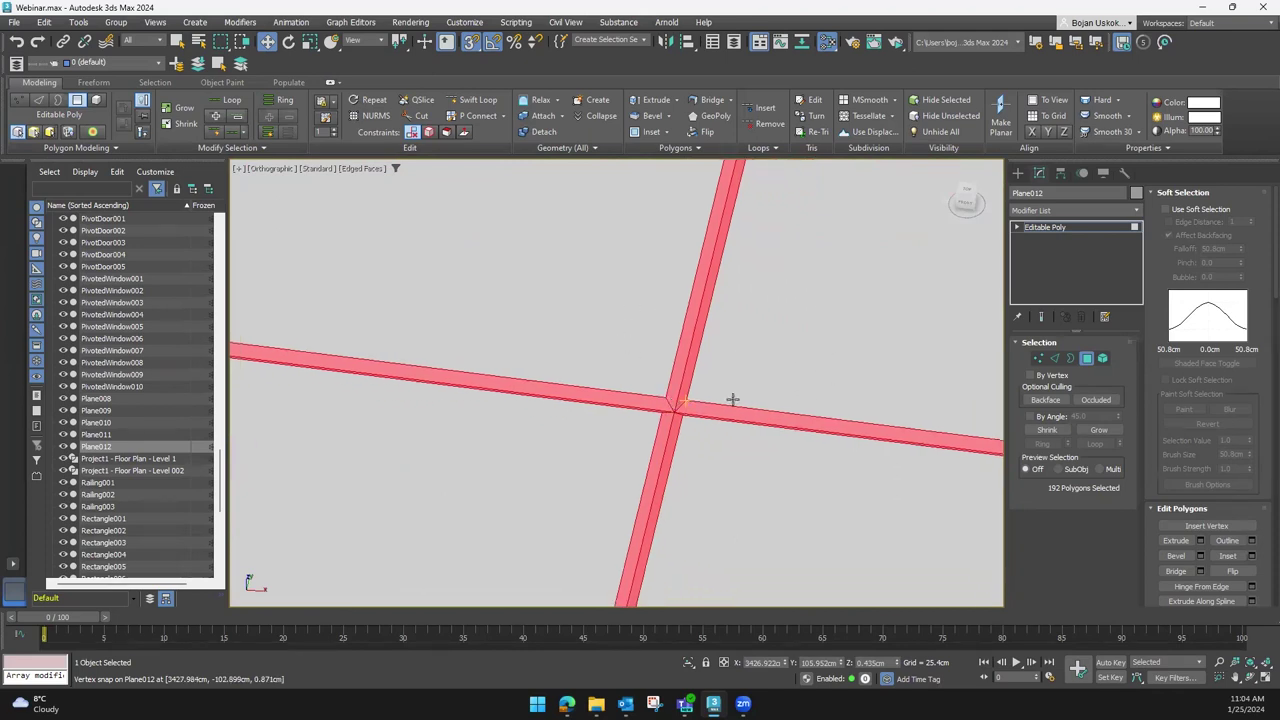
pyautogui.scroll(-1, 1220, 435)
pyautogui.scroll(-1, 1220, 433)
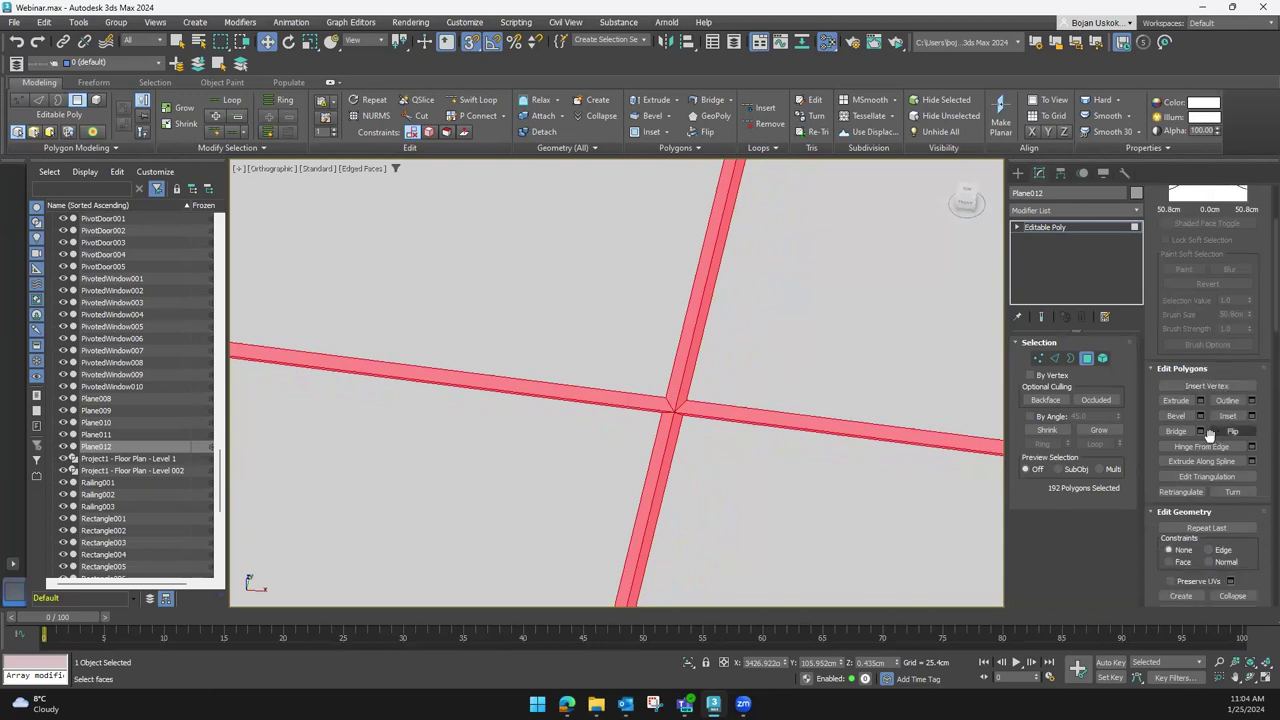
pyautogui.scroll(-2, 1213, 435)
pyautogui.scroll(-1, 1215, 456)
pyautogui.click(1232, 531)
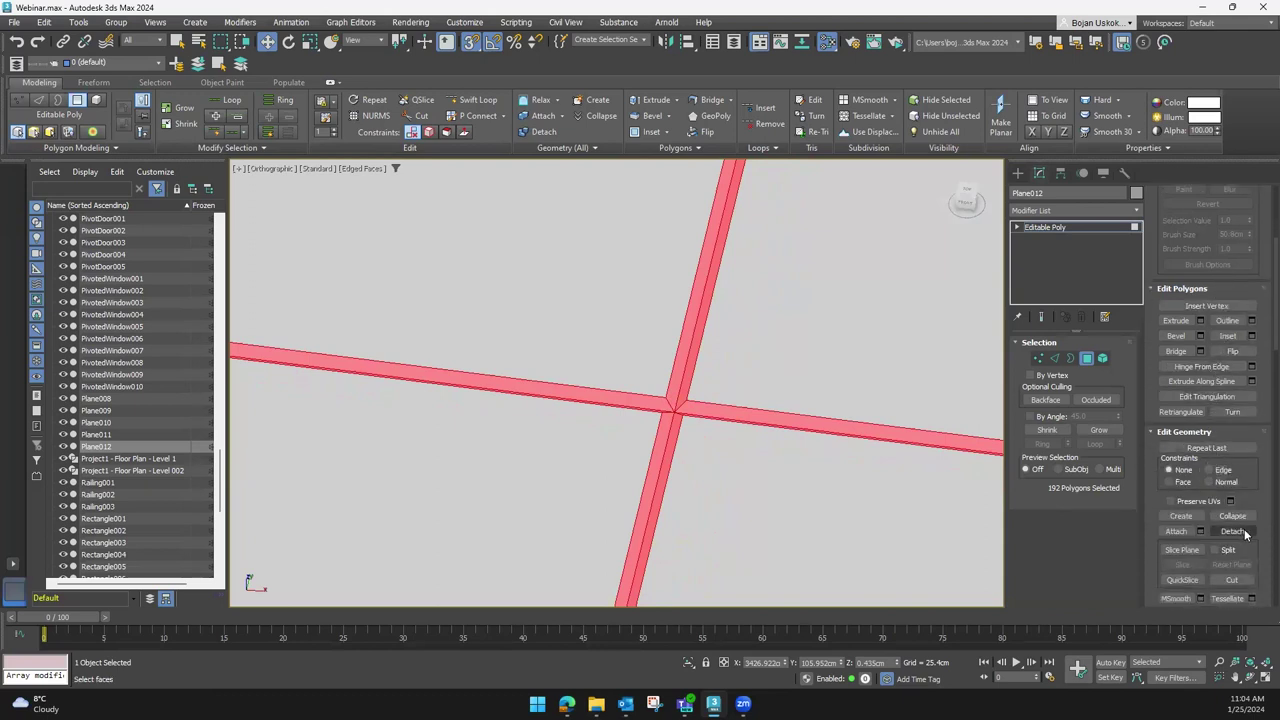
pyautogui.moveTo(625, 315); pyautogui.dragTo(629, 316)
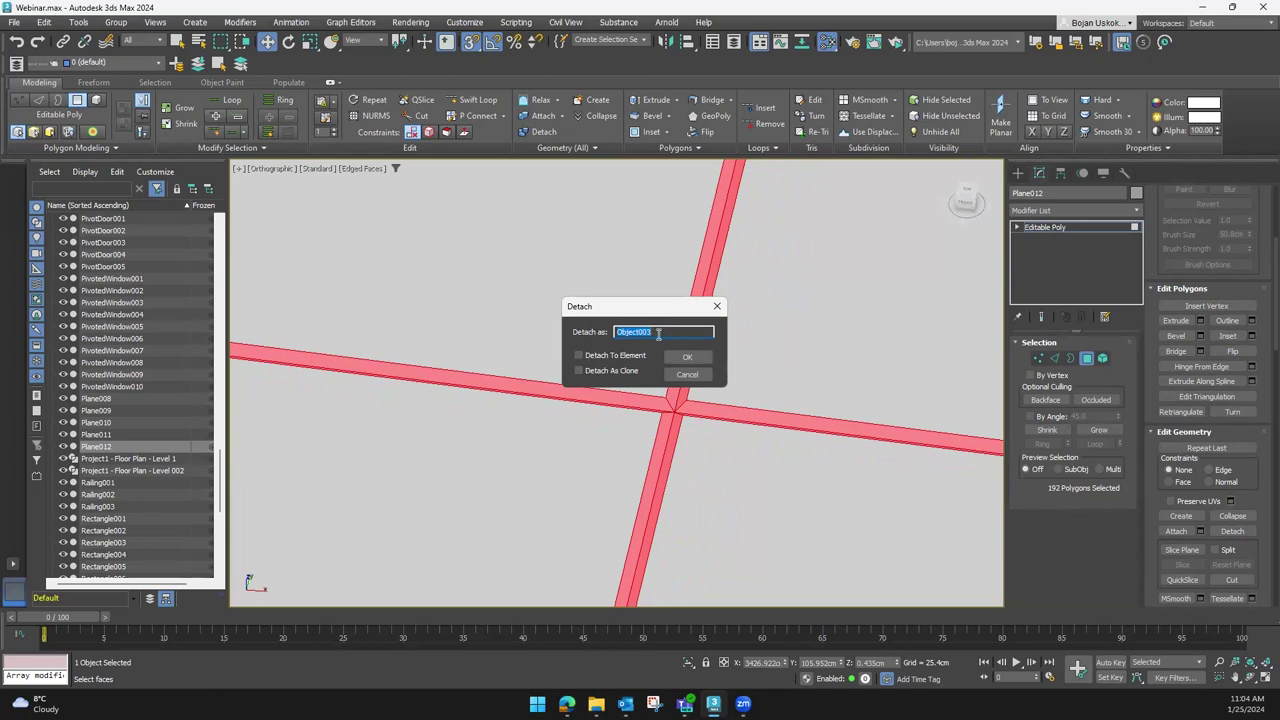
pyautogui.write('F')
# Confirm the detach of Fuga and bring up the object name and colour settings
pyautogui.click(687, 356)
pyautogui.scroll(-2, 689, 363)
pyautogui.click(1018, 173)
pyautogui.scroll(-2, 806, 423)
pyautogui.scroll(-2, 708, 408)
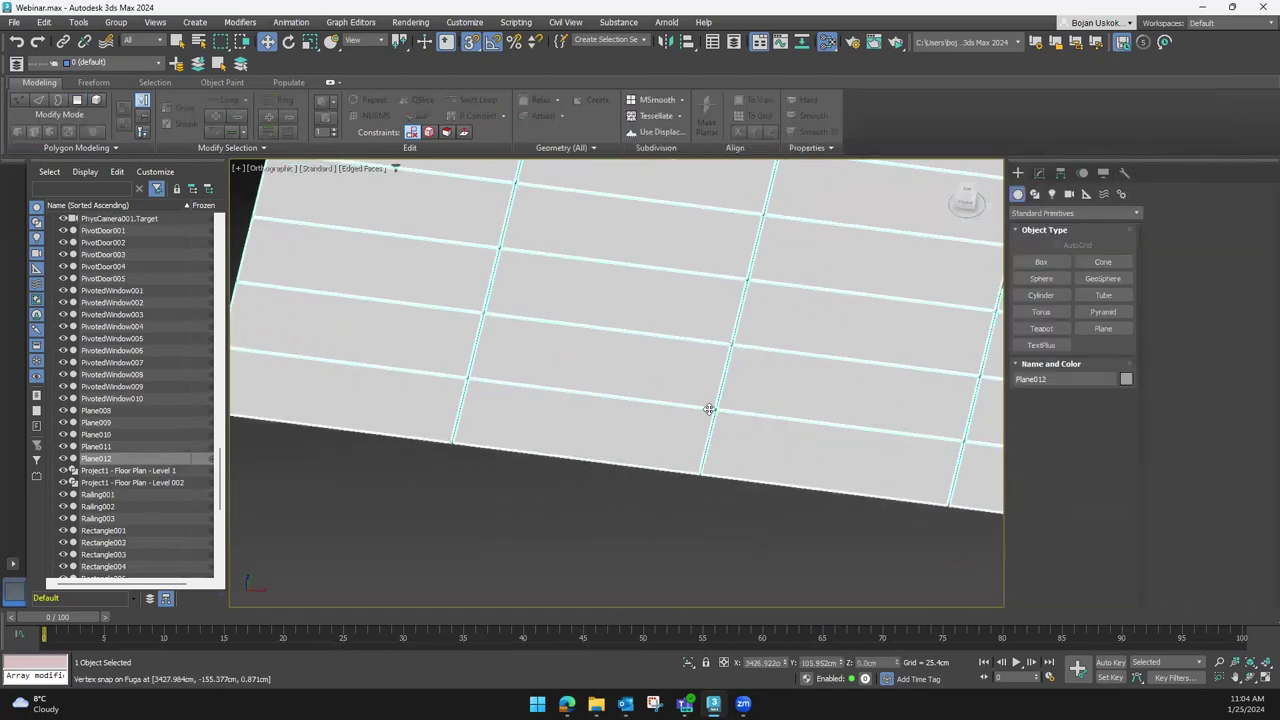
pyautogui.scroll(2, 689, 478)
pyautogui.scroll(1, 684, 450)
# Give the detached Fuga grout object a pale cream colour
pyautogui.click(677, 444)
pyautogui.scroll(-3, 677, 448)
pyautogui.keyDown('alt'); pyautogui.moveTo(543, 429); pyautogui.dragTo(577, 440, button='middle'); pyautogui.keyUp('alt')
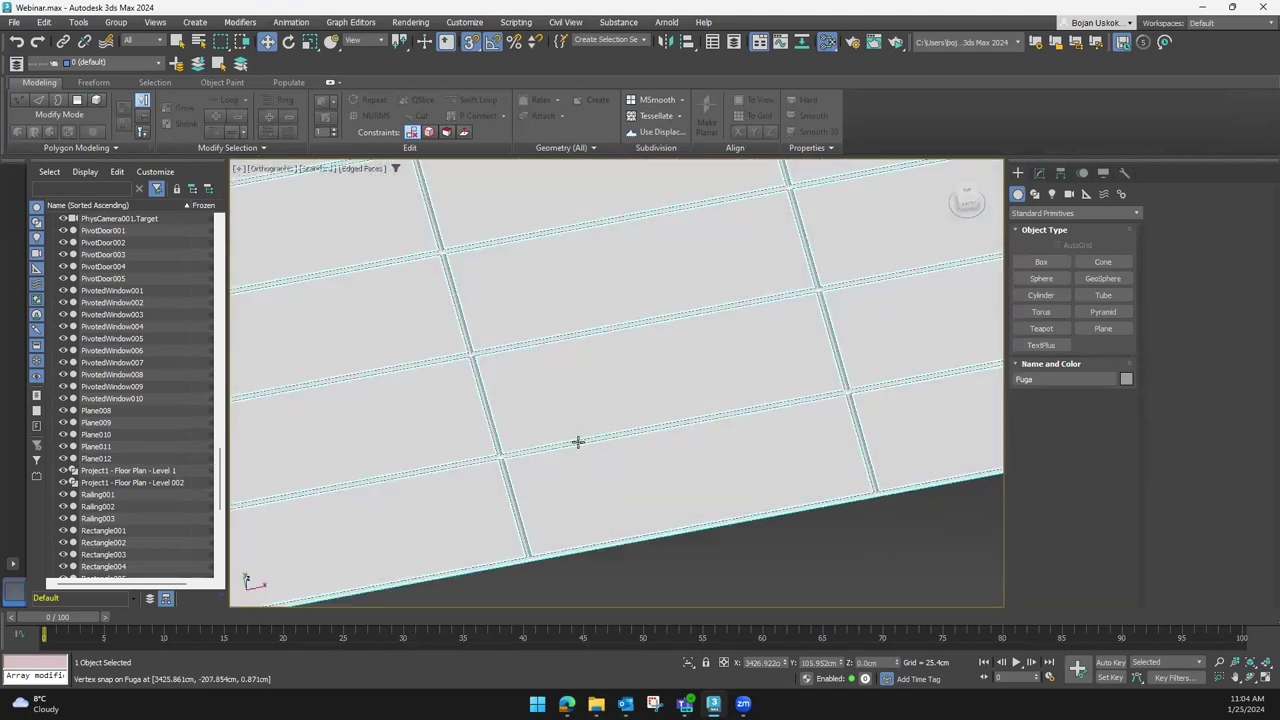
pyautogui.click(612, 502)
pyautogui.scroll(2, 663, 514)
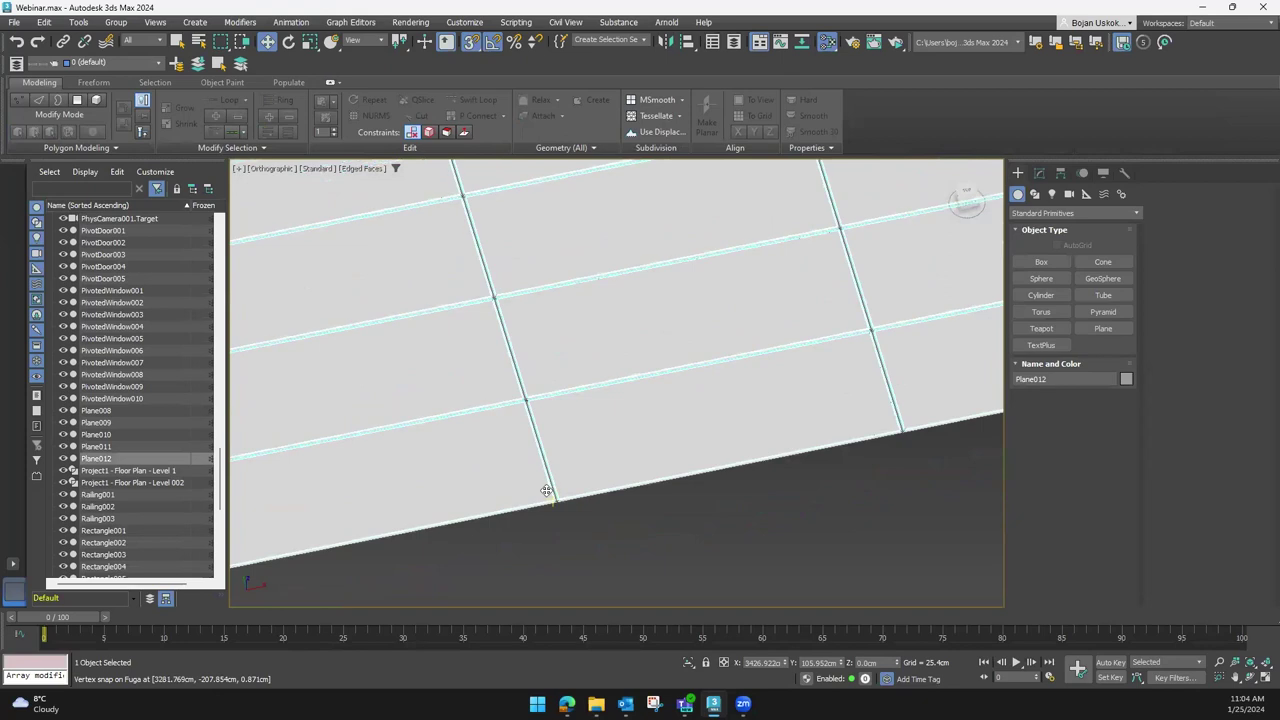
pyautogui.scroll(2, 546, 486)
pyautogui.click(565, 508)
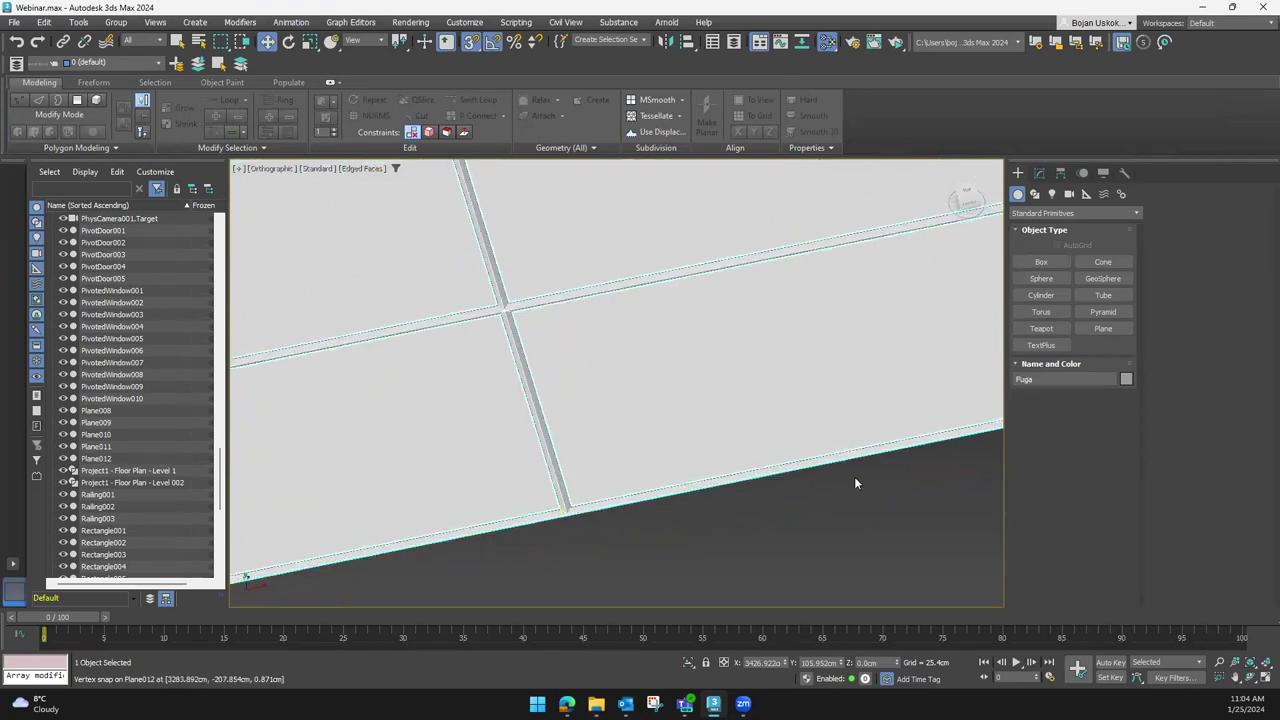
pyautogui.click(1126, 379)
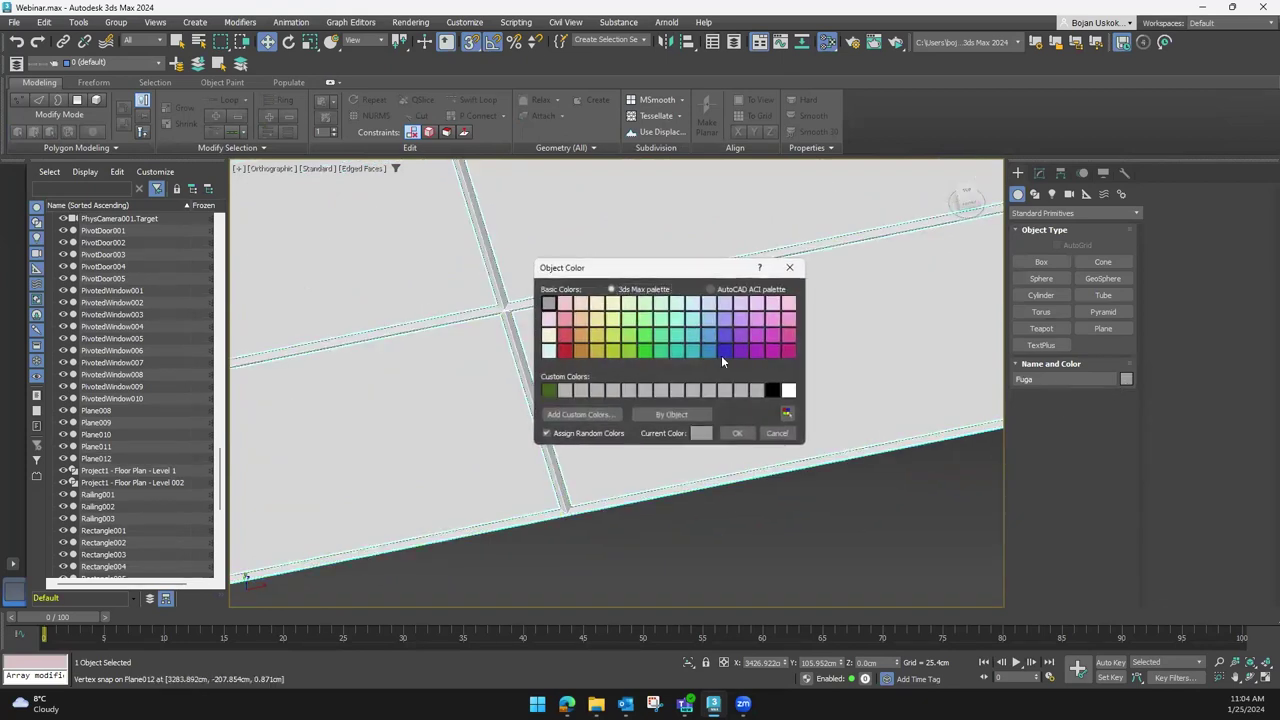
pyautogui.click(548, 335)
pyautogui.click(736, 433)
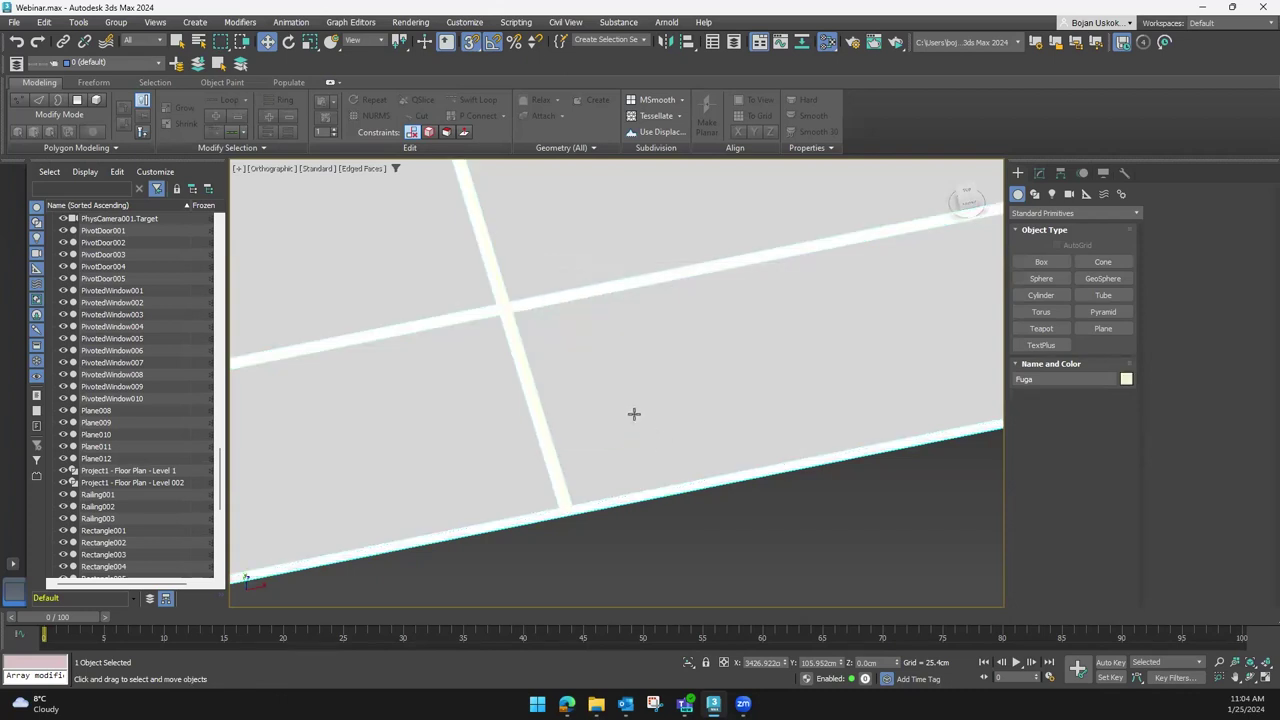
# Give Plane012 a custom mid grey, RGB 126, 126, 126
pyautogui.click(634, 413)
pyautogui.click(1126, 379)
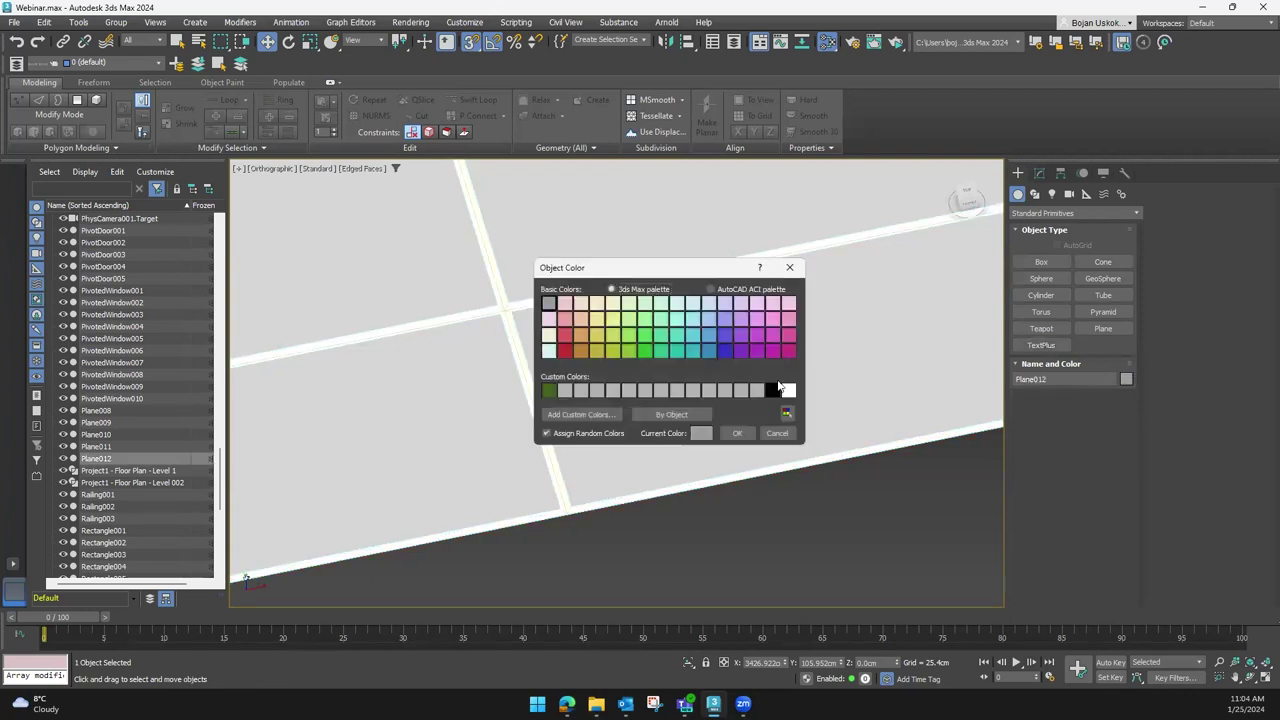
pyautogui.click(548, 390)
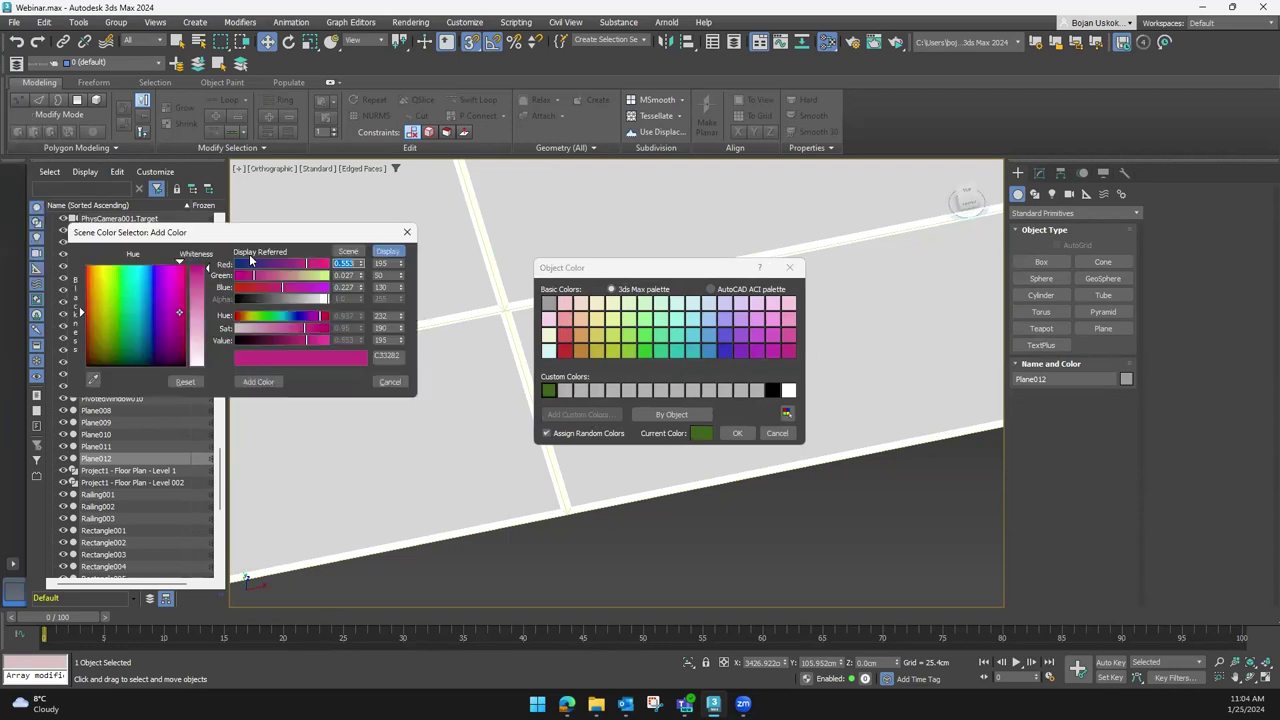
pyautogui.moveTo(262, 330)
pyautogui.mouseDown()
pyautogui.moveTo(241, 327)
pyautogui.moveTo(207, 357)
pyautogui.moveTo(280, 341)
pyautogui.mouseUp()
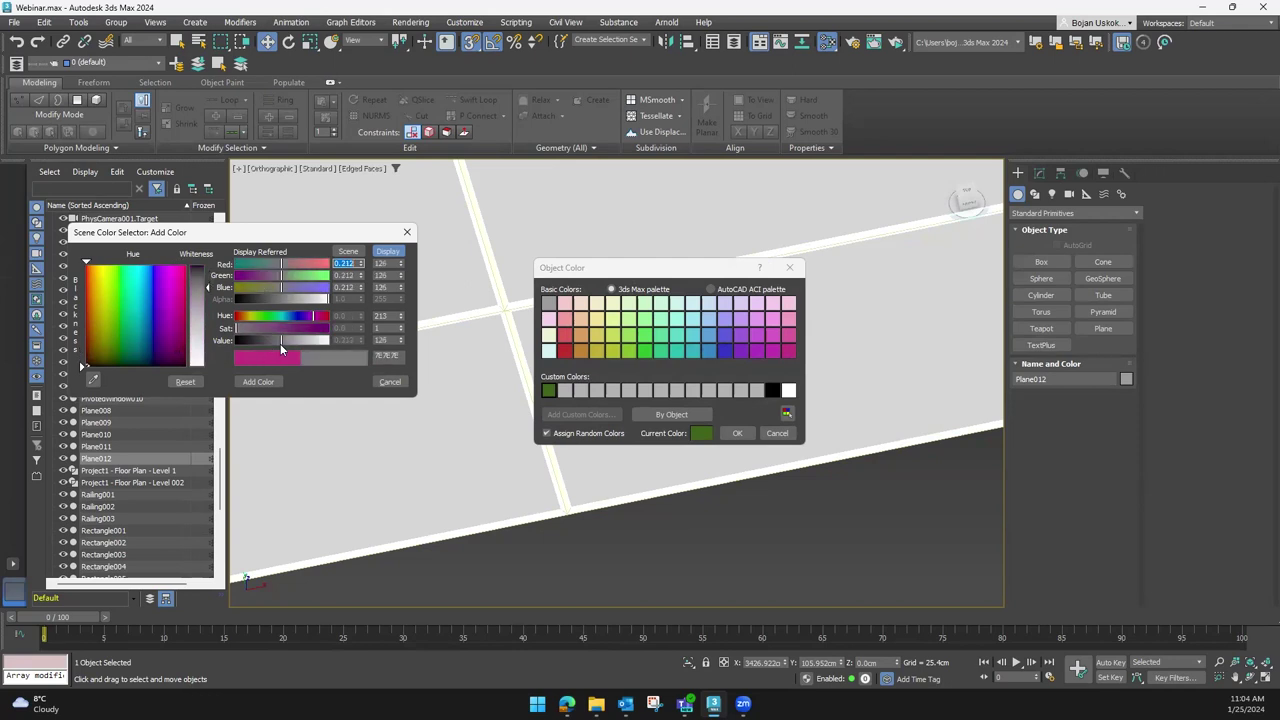
pyautogui.click(257, 382)
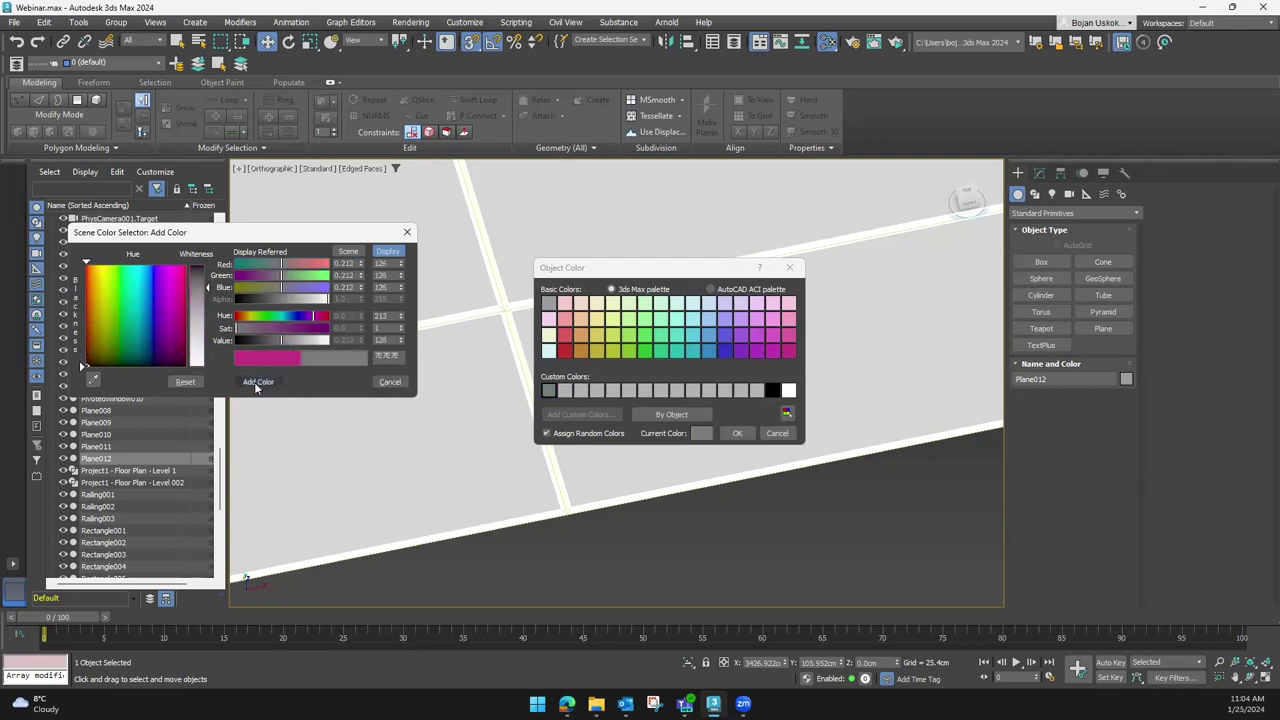
pyautogui.click(390, 382)
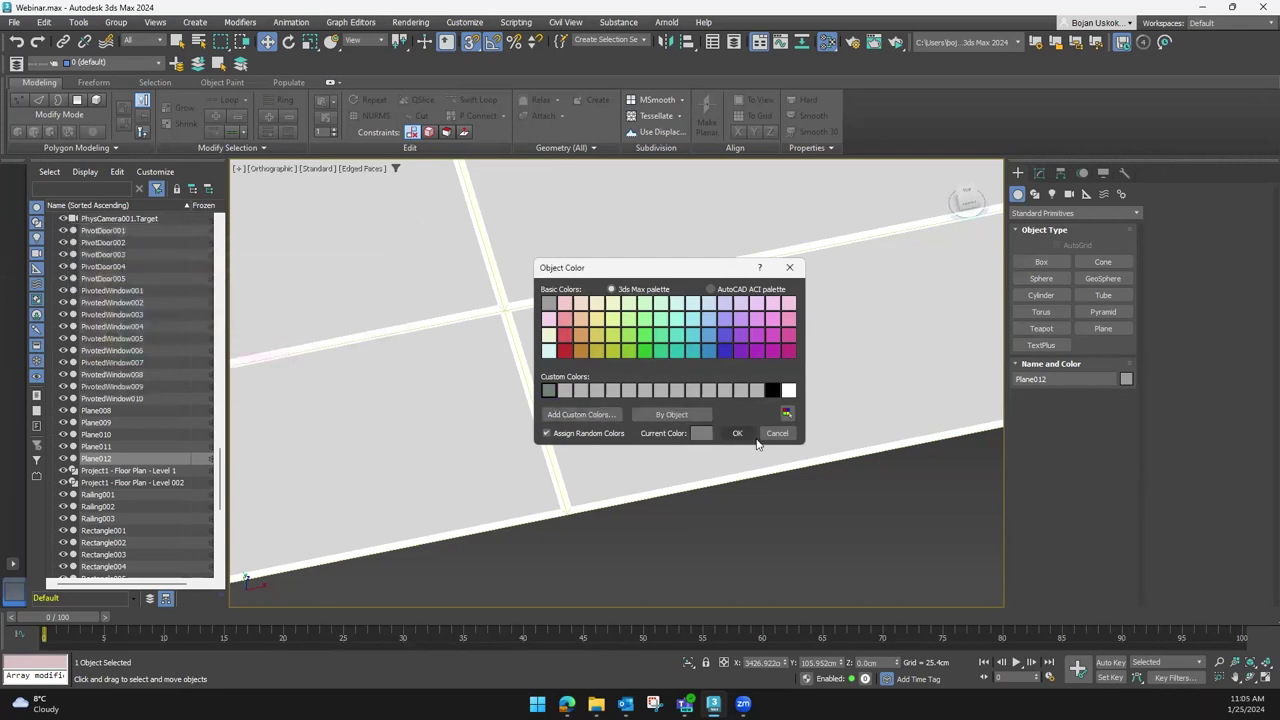
pyautogui.click(737, 433)
pyautogui.scroll(-3, 635, 421)
pyautogui.keyDown('alt'); pyautogui.moveTo(635, 430); pyautogui.dragTo(638, 491, button='middle'); pyautogui.keyUp('alt')
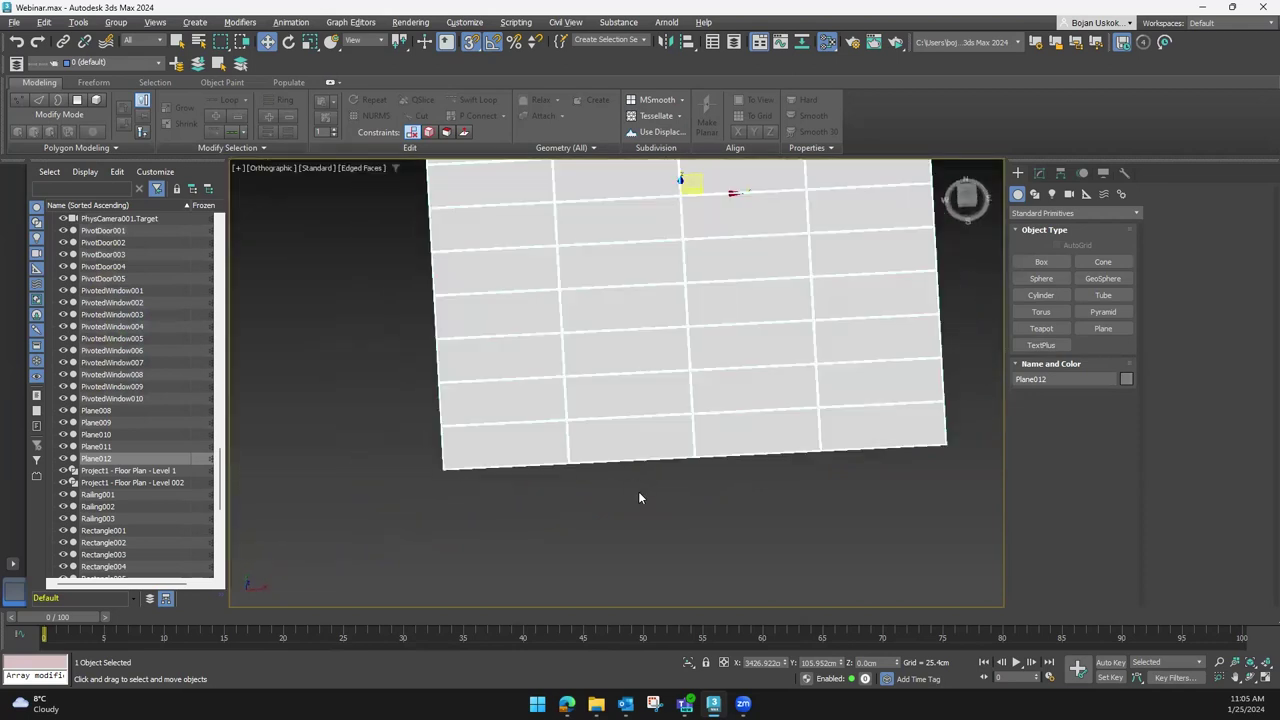
pyautogui.click(638, 491)
pyautogui.scroll(5, 627, 402)
pyautogui.scroll(-2, 599, 407)
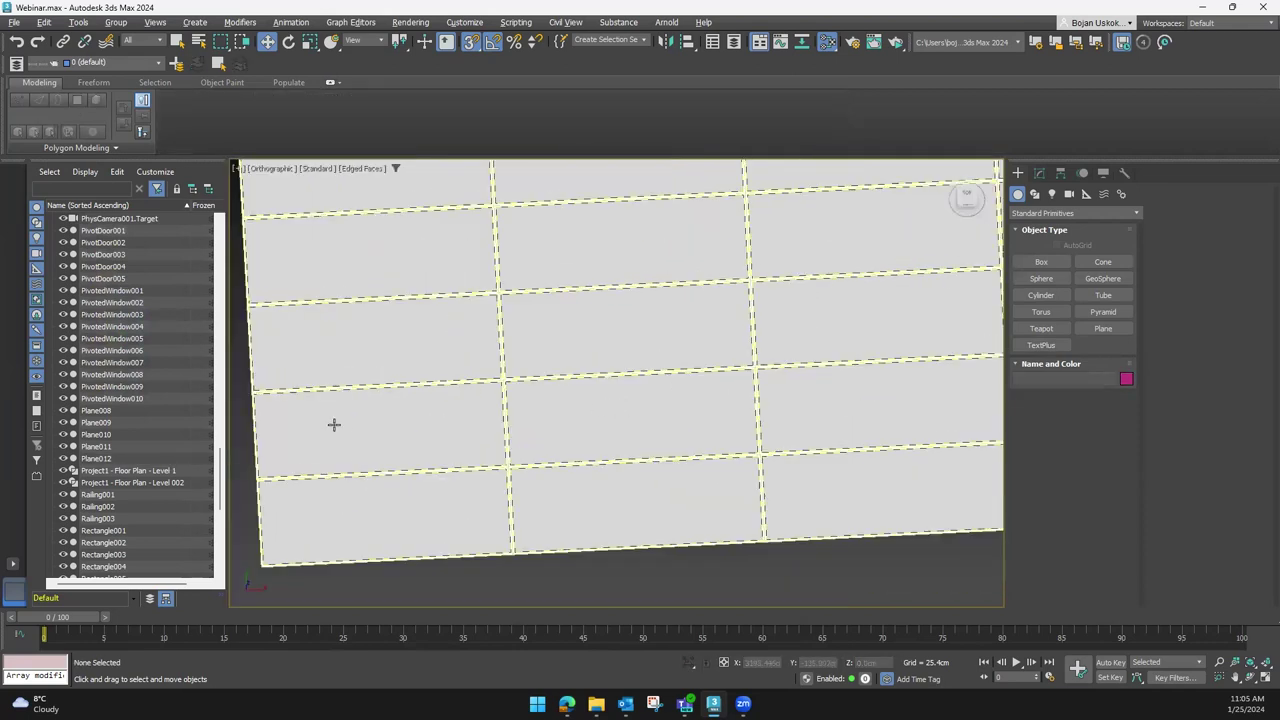
pyautogui.moveTo(334, 424); pyautogui.dragTo(508, 430, button='middle')
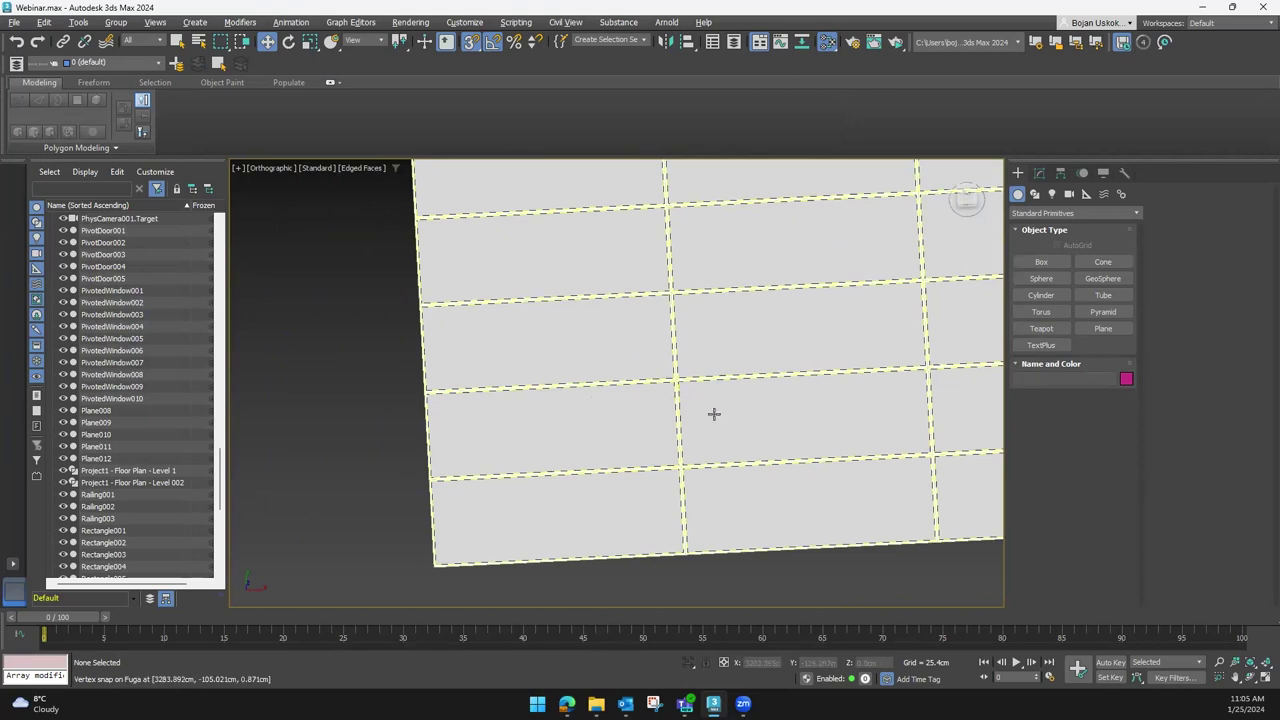
pyautogui.scroll(-3, 707, 425)
pyautogui.scroll(-2, 711, 389)
pyautogui.moveTo(711, 389)
pyautogui.keyDown('alt'); pyautogui.mouseDown(button='middle')
pyautogui.moveTo(674, 399)
pyautogui.moveTo(666, 426)
pyautogui.moveTo(557, 392)
pyautogui.mouseUp(button='middle'); pyautogui.keyUp('alt')
pyautogui.scroll(4, 674, 399)
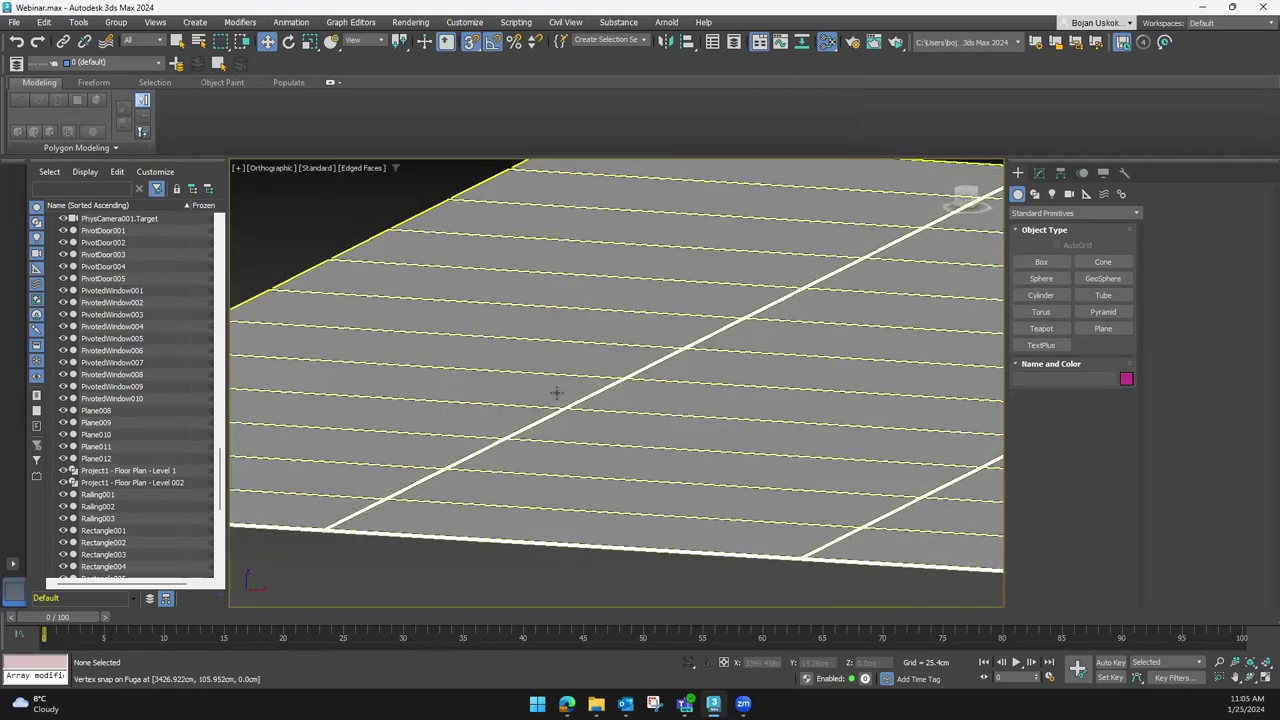
pyautogui.scroll(2, 556, 405)
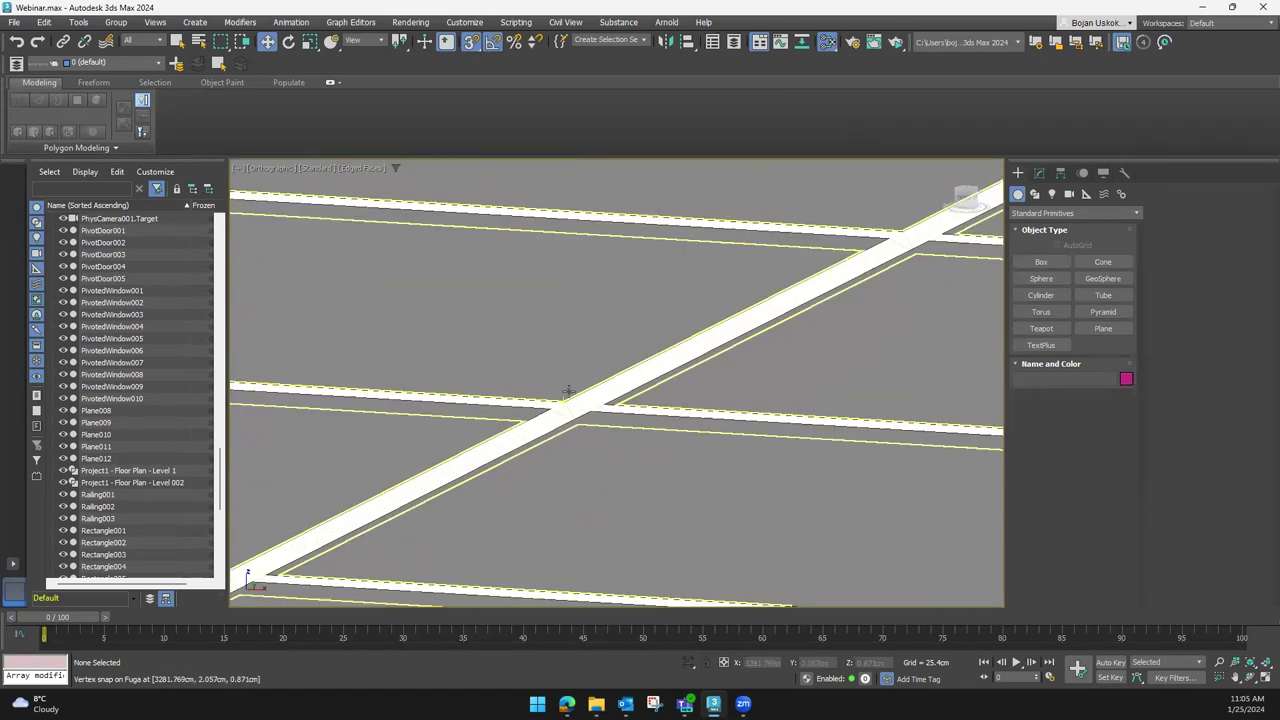
pyautogui.scroll(-3, 590, 395)
pyautogui.moveTo(590, 395)
pyautogui.keyDown('alt'); pyautogui.mouseDown(button='middle')
pyautogui.moveTo(597, 437)
pyautogui.moveTo(569, 451)
pyautogui.moveTo(565, 440)
pyautogui.moveTo(569, 460)
pyautogui.moveTo(603, 460)
pyautogui.moveTo(500, 451)
pyautogui.moveTo(486, 491)
pyautogui.mouseUp(button='middle'); pyautogui.keyUp('alt')
pyautogui.scroll(-3, 565, 440)
pyautogui.scroll(5, 562, 455)
pyautogui.scroll(-5, 500, 451)
pyautogui.scroll(2, 480, 480)
pyautogui.scroll(2, 480, 486)
pyautogui.scroll(-4, 480, 486)
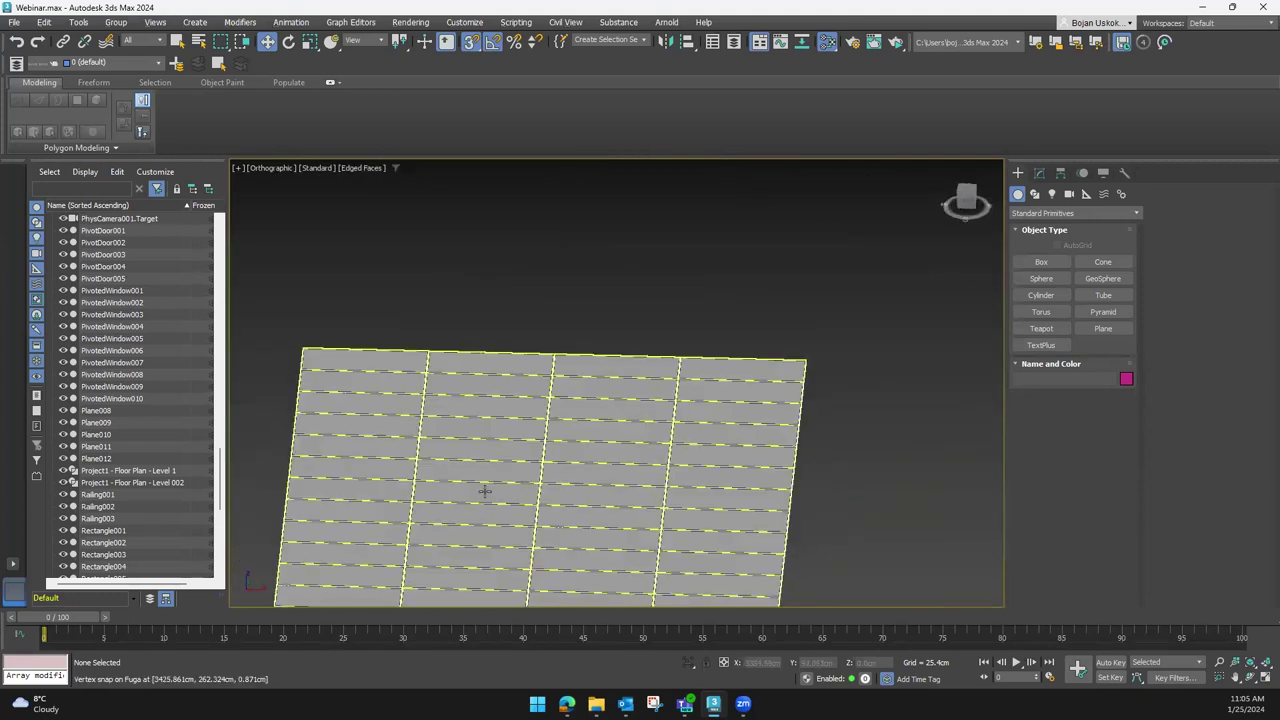
pyautogui.scroll(5, 554, 469)
pyautogui.scroll(-1, 554, 469)
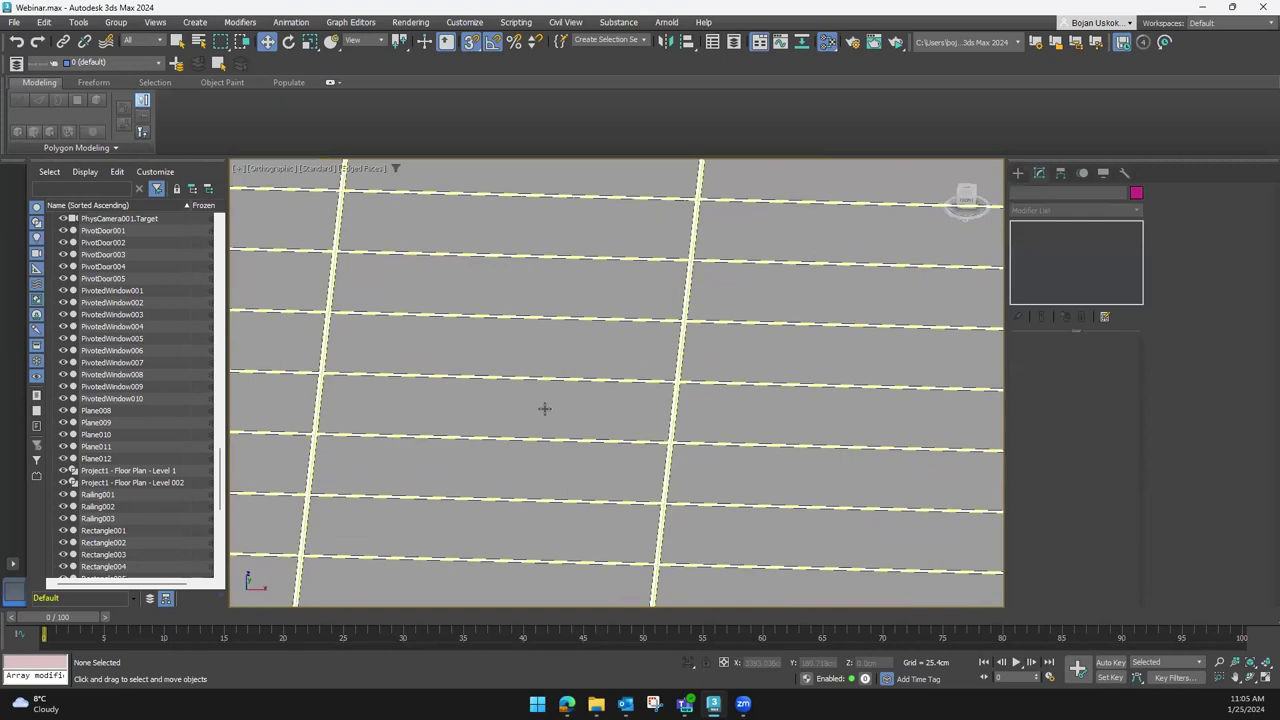
pyautogui.scroll(-5, 543, 409)
# Select Plane012, enter Polygon mode, pick a tile and select Similar
pyautogui.click(1017, 173)
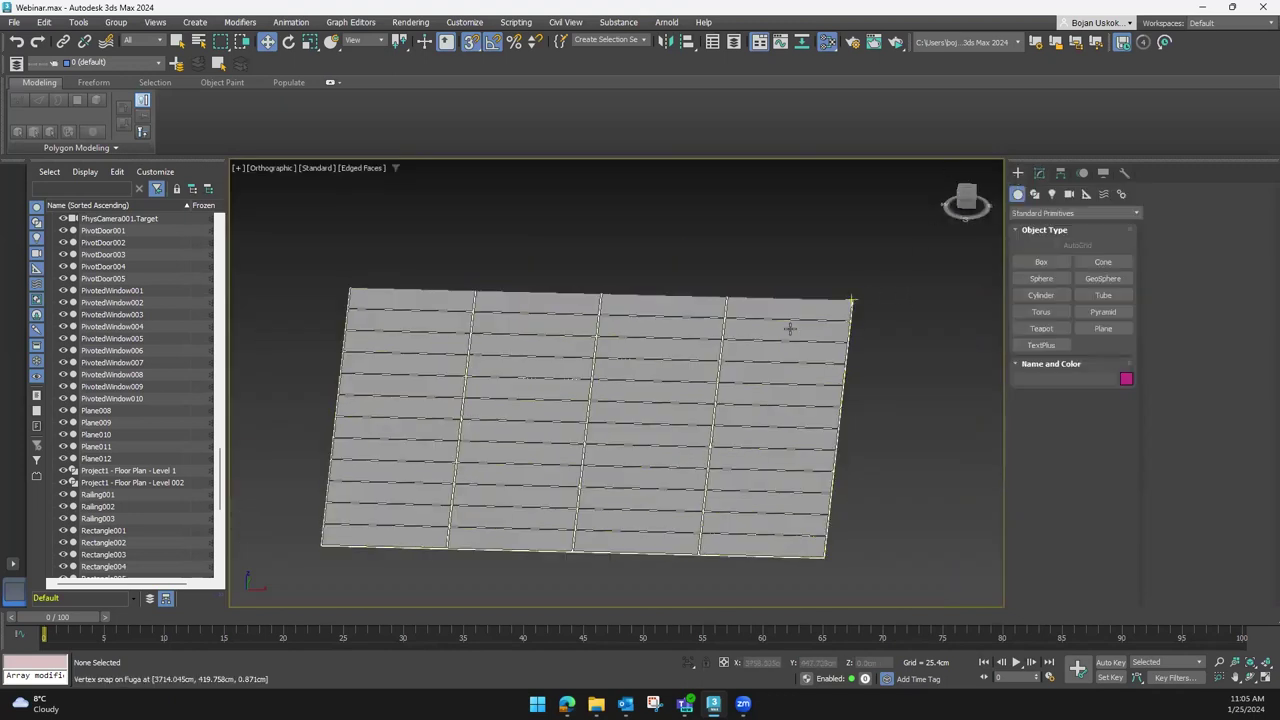
pyautogui.click(815, 331)
pyautogui.click(1039, 173)
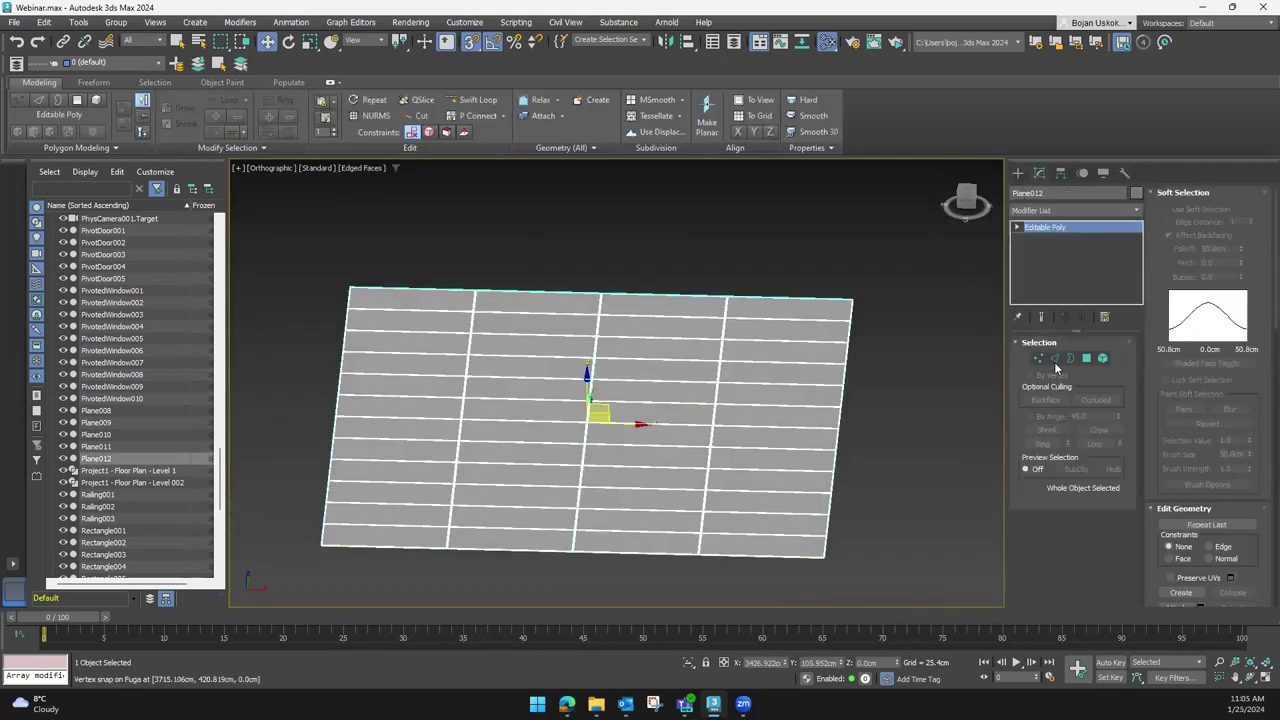
pyautogui.click(1086, 358)
pyautogui.click(748, 545)
pyautogui.scroll(4, 740, 540)
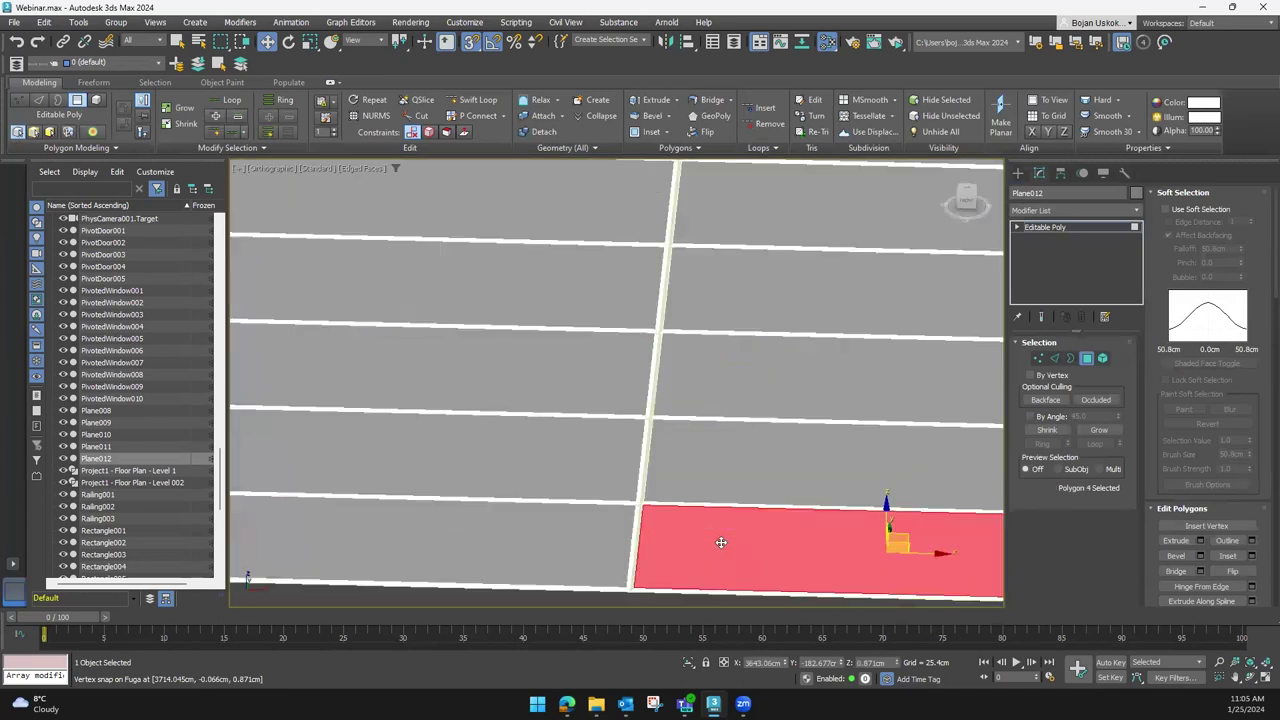
pyautogui.scroll(2, 688, 535)
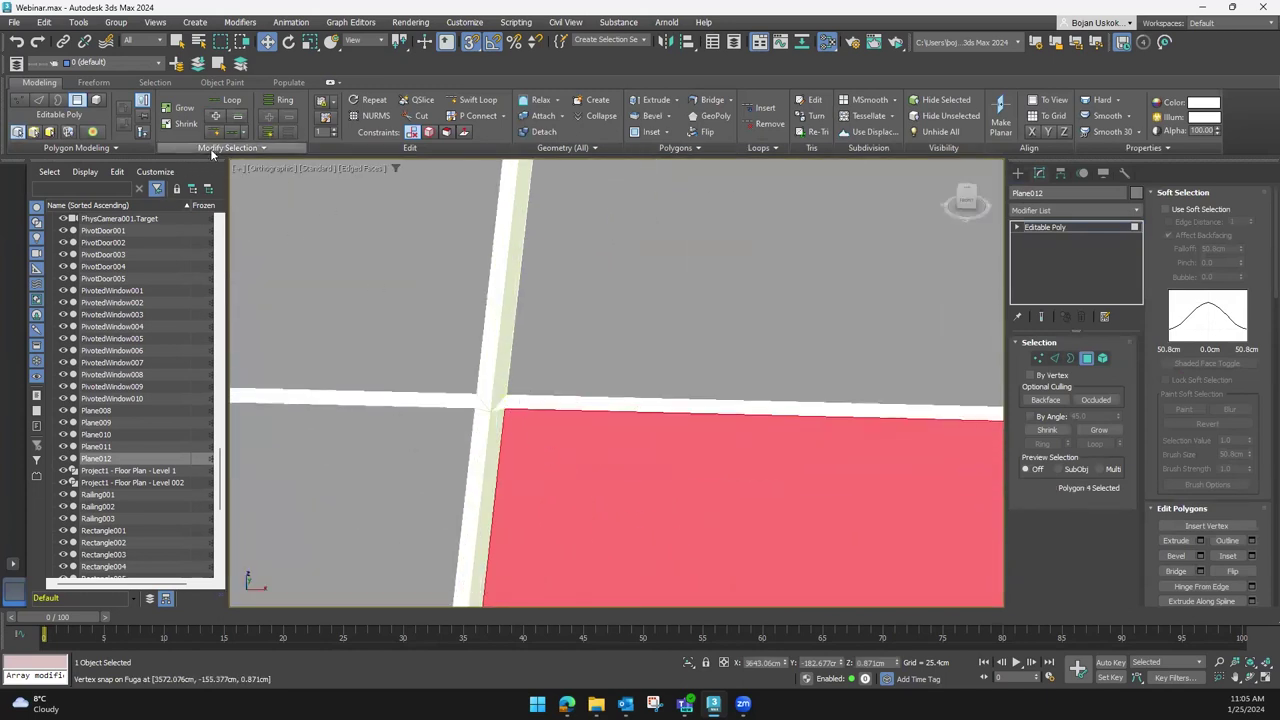
pyautogui.click(228, 148)
pyautogui.click(184, 180)
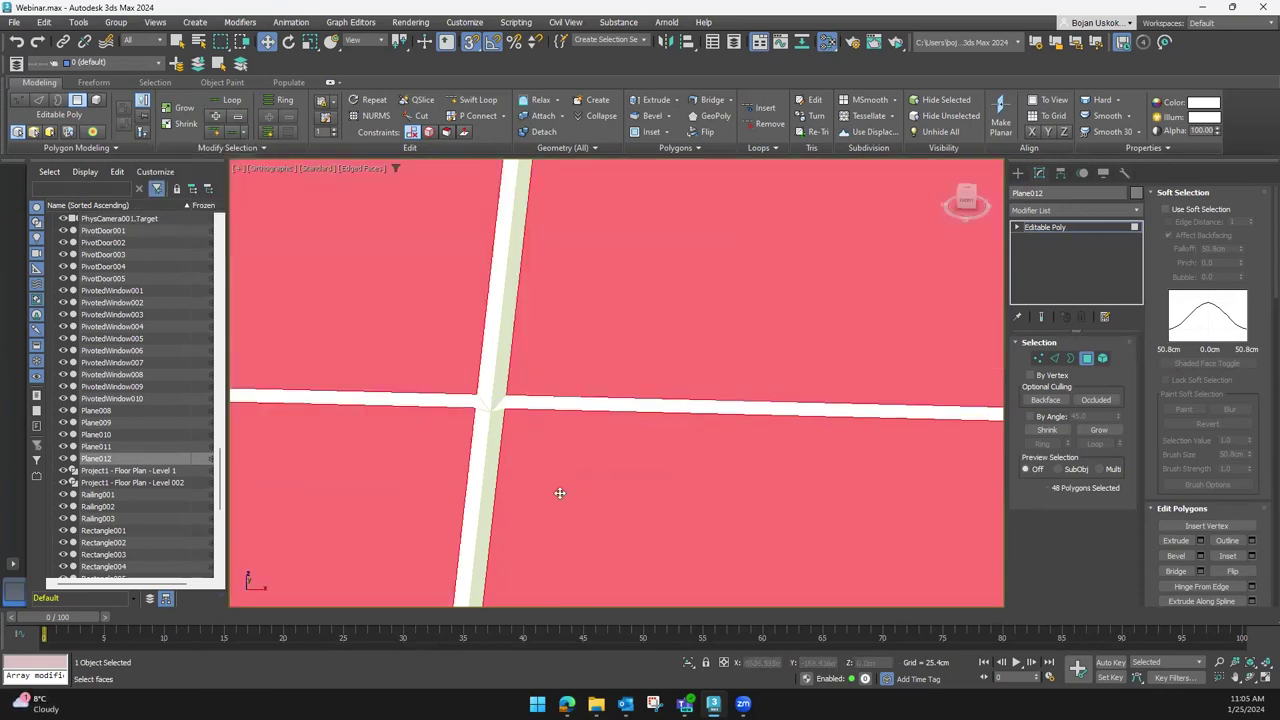
pyautogui.scroll(-3, 580, 478)
pyautogui.scroll(-3, 565, 450)
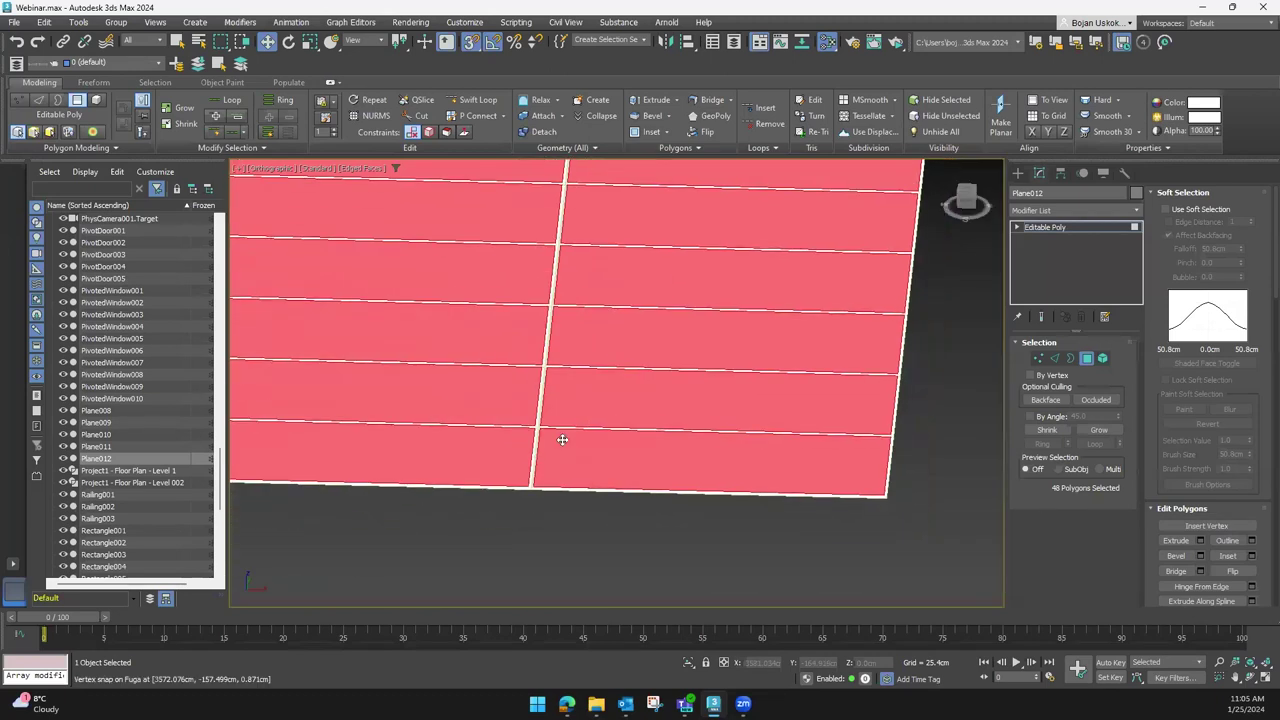
# Pick one tile again and use Select Similar to select all 48 tile polygons
pyautogui.click(578, 452)
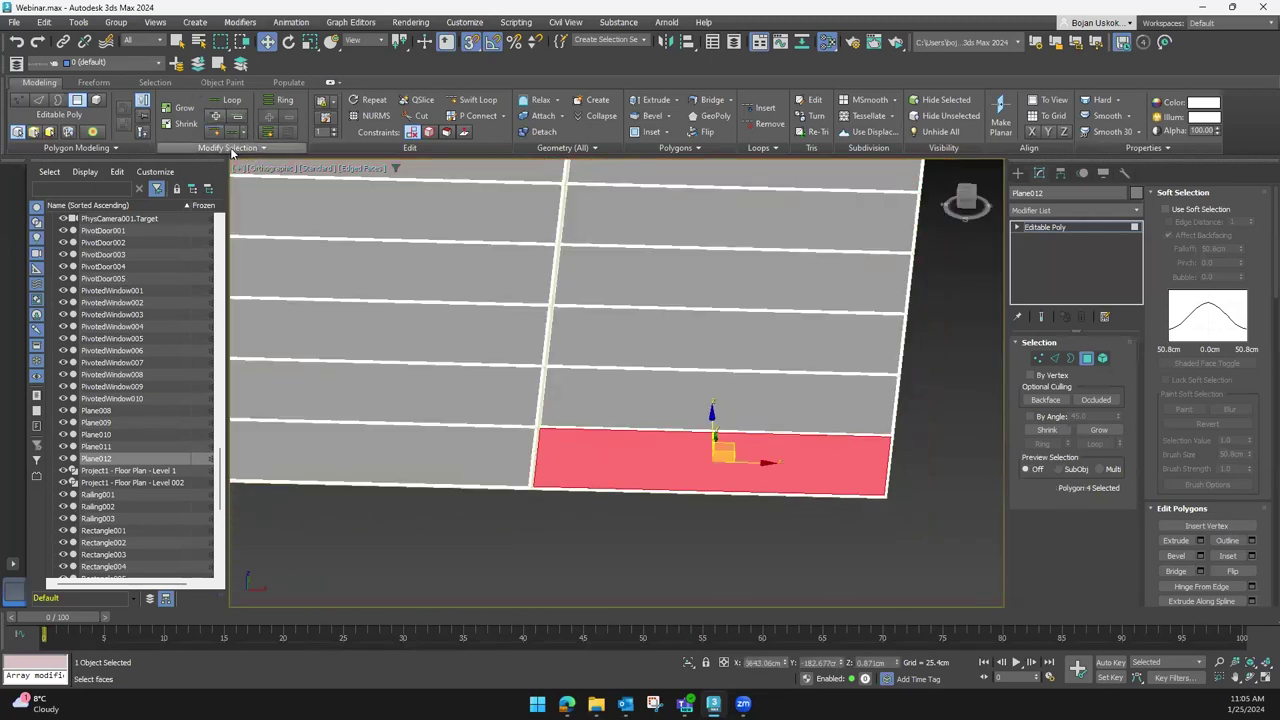
pyautogui.click(231, 148)
pyautogui.click(183, 180)
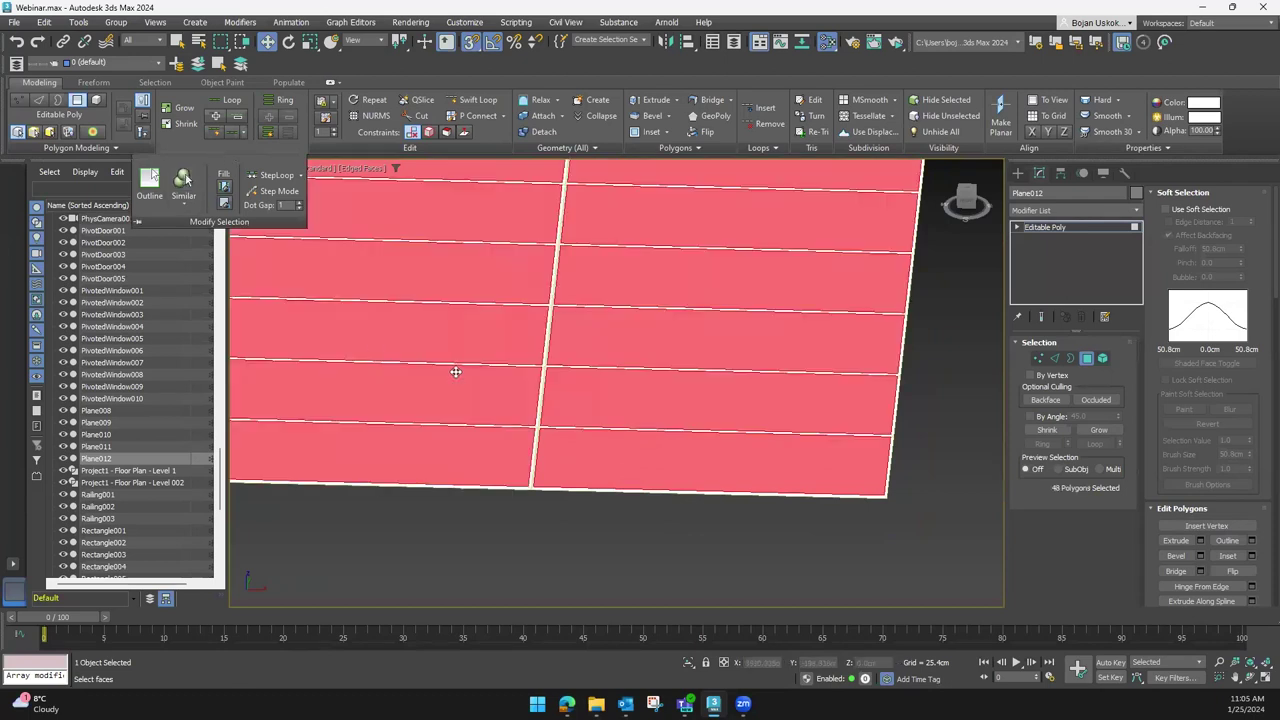
pyautogui.scroll(-3, 457, 518)
pyautogui.keyDown('alt'); pyautogui.moveTo(460, 517); pyautogui.dragTo(532, 481, button='middle'); pyautogui.keyUp('alt')
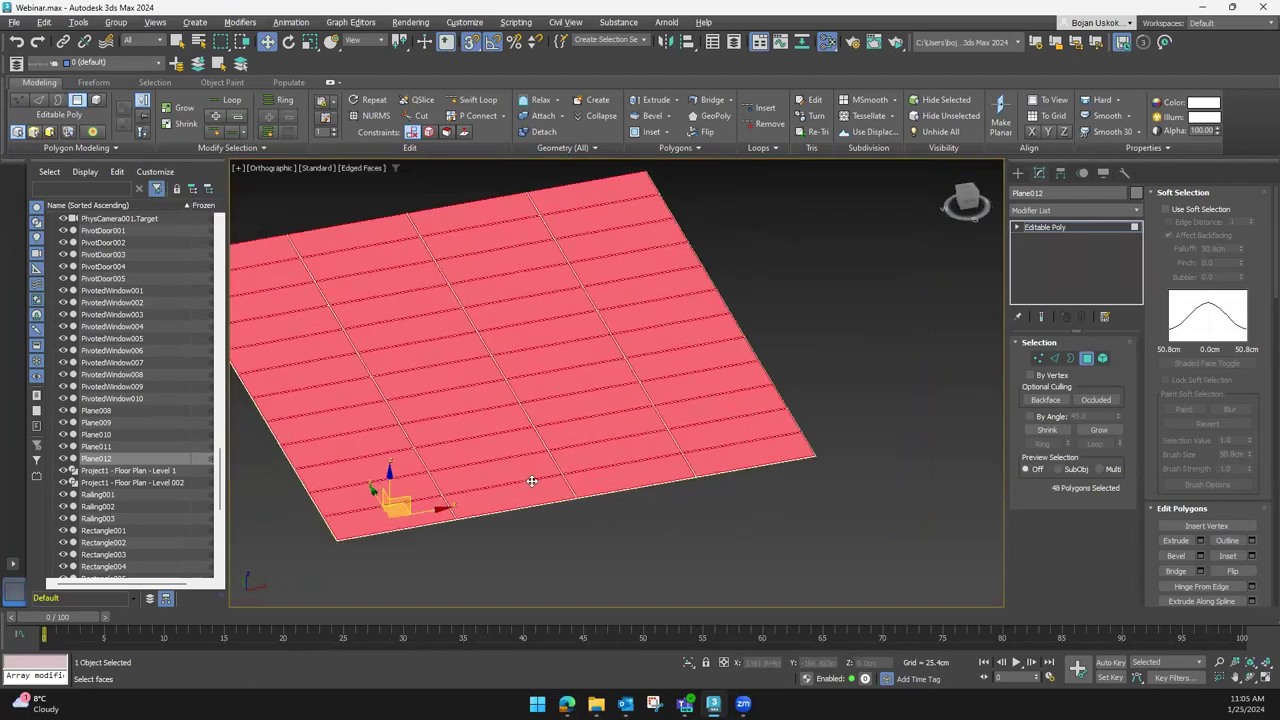
pyautogui.scroll(5, 532, 481)
pyautogui.keyDown('alt'); pyautogui.moveTo(514, 437); pyautogui.dragTo(544, 416, button='middle'); pyautogui.keyUp('alt')
pyautogui.scroll(2, 428, 450)
pyautogui.moveTo(428, 450)
pyautogui.keyDown('alt'); pyautogui.mouseDown(button='middle')
pyautogui.moveTo(514, 449)
pyautogui.moveTo(857, 366)
pyautogui.mouseUp(button='middle'); pyautogui.keyUp('alt')
pyautogui.scroll(-1, 1197, 557)
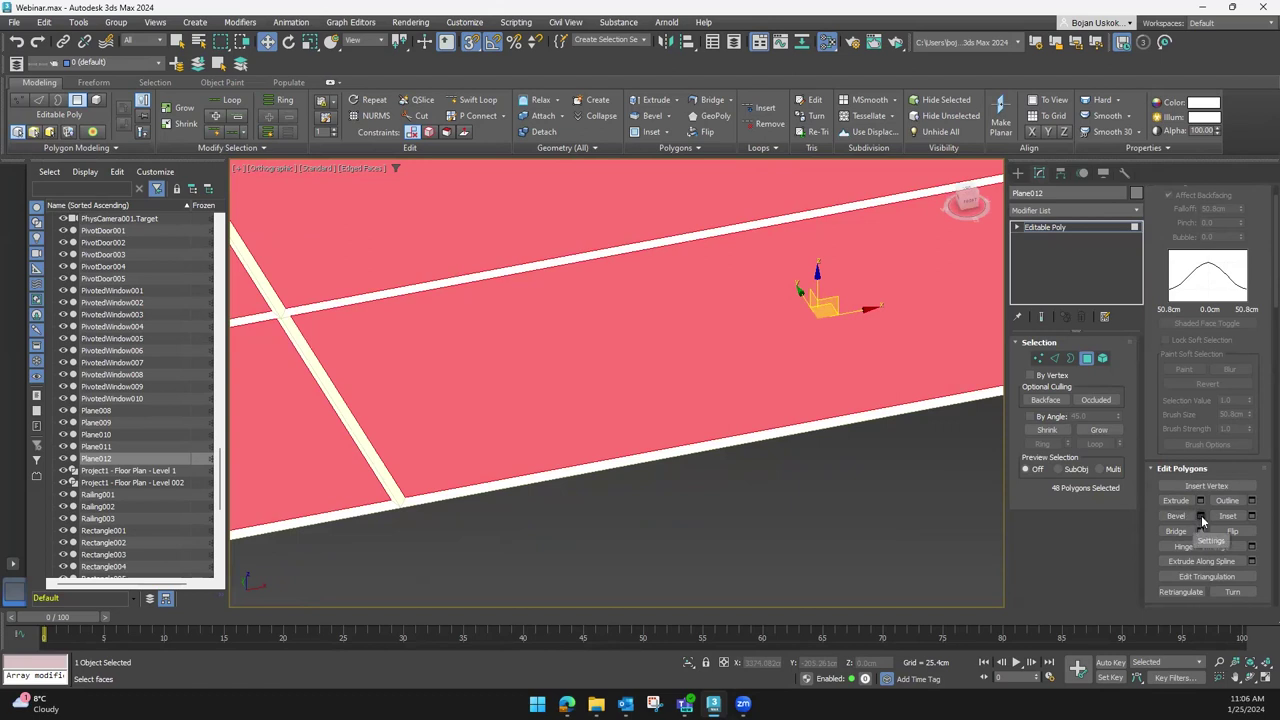
# Bevel the 48 tiles with a low height and about -0.251cm outline, then exit Polygon mode
pyautogui.click(1201, 516)
pyautogui.keyDown('alt'); pyautogui.moveTo(383, 487); pyautogui.dragTo(593, 444, button='middle'); pyautogui.keyUp('alt')
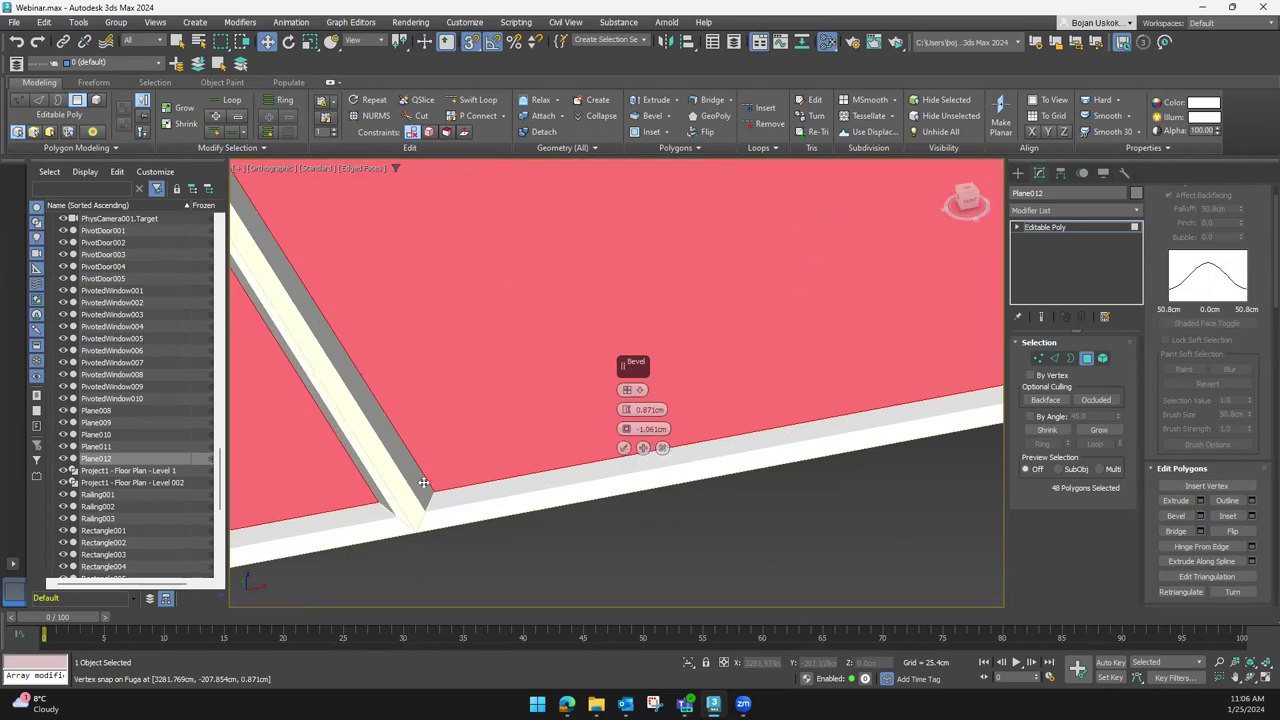
pyautogui.moveTo(626, 411)
pyautogui.mouseDown()
pyautogui.moveTo(630, 428)
pyautogui.moveTo(629, 416)
pyautogui.mouseUp()
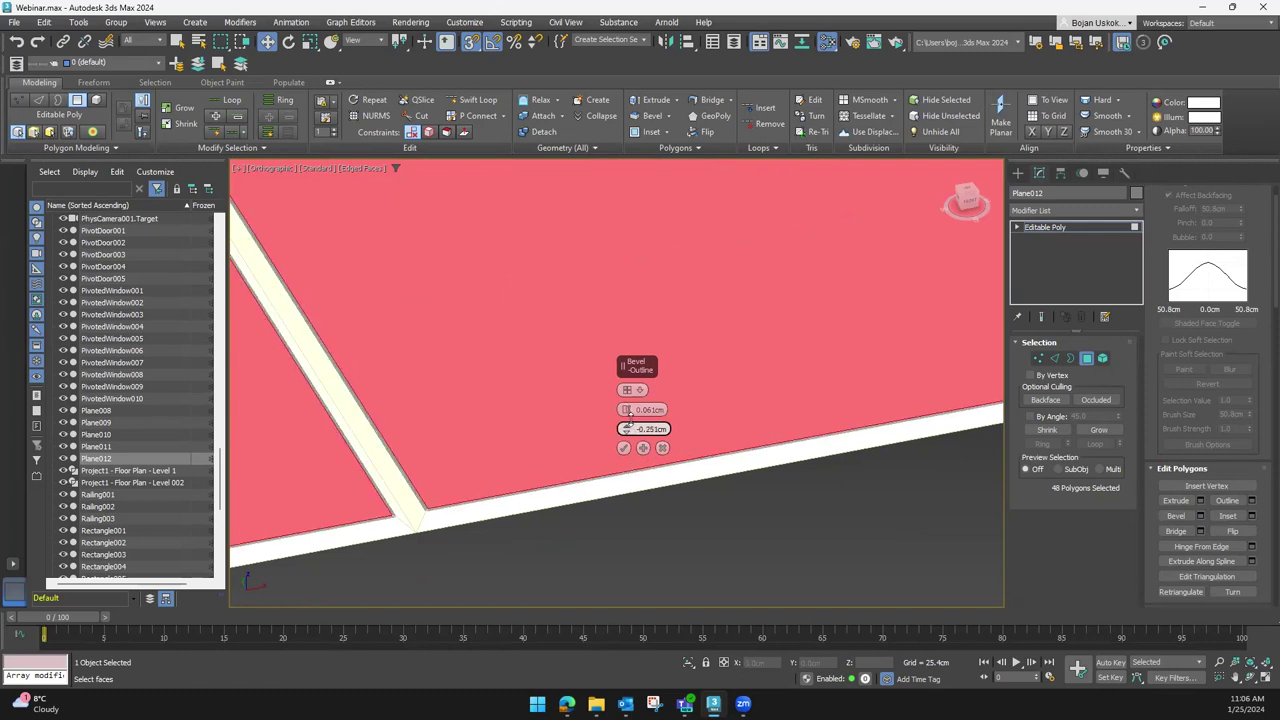
pyautogui.click(623, 448)
pyautogui.scroll(-1, 573, 448)
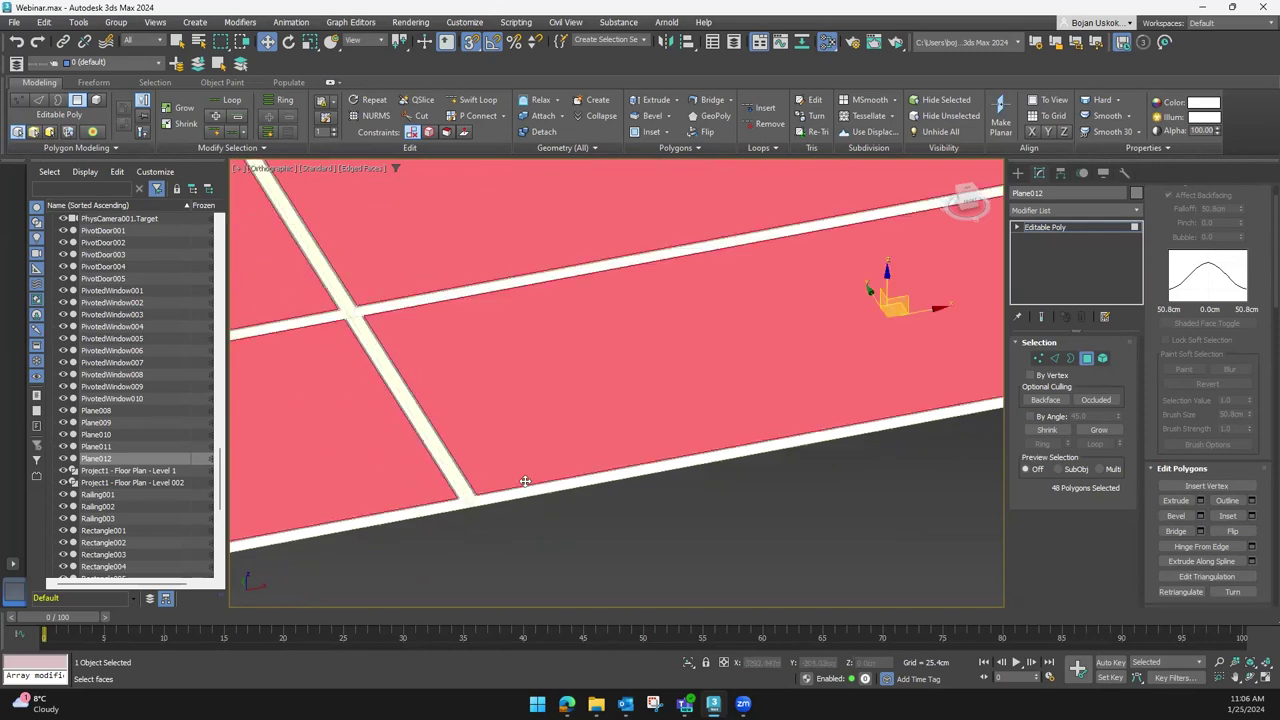
pyautogui.scroll(-1, 573, 448)
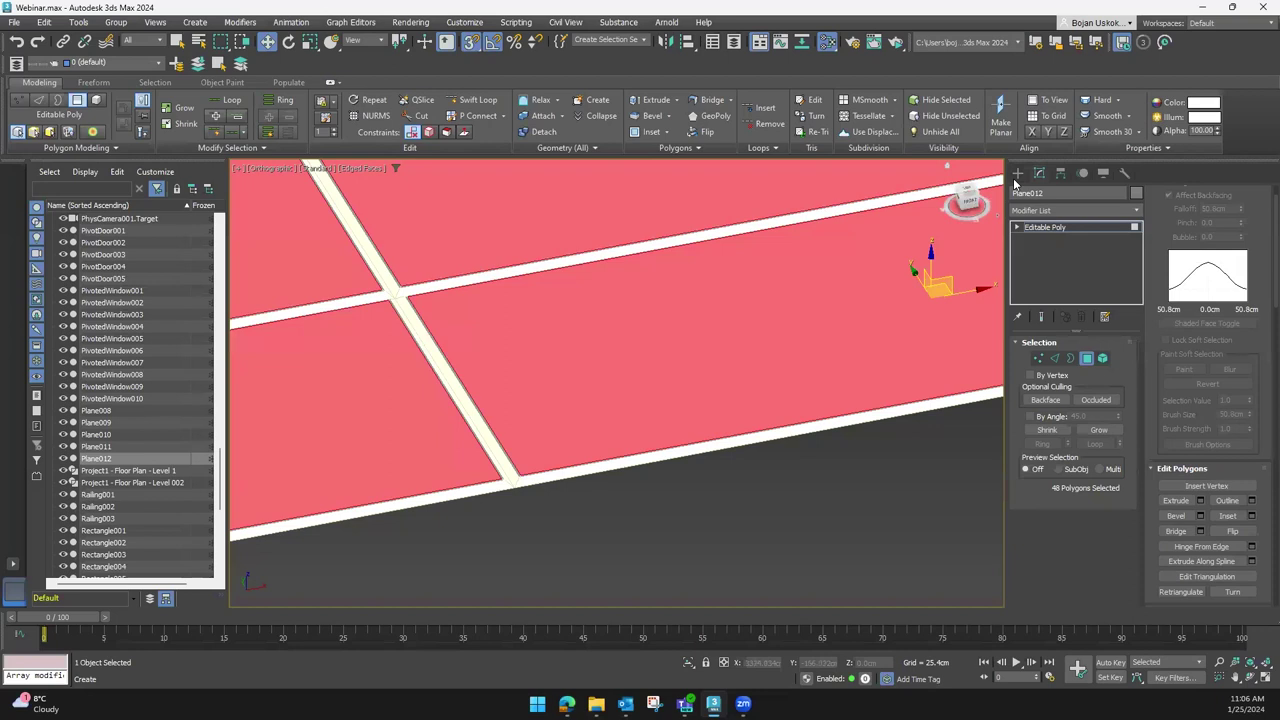
pyautogui.click(1018, 174)
pyautogui.scroll(-1, 594, 469)
pyautogui.scroll(-1, 590, 460)
pyautogui.scroll(-2, 590, 460)
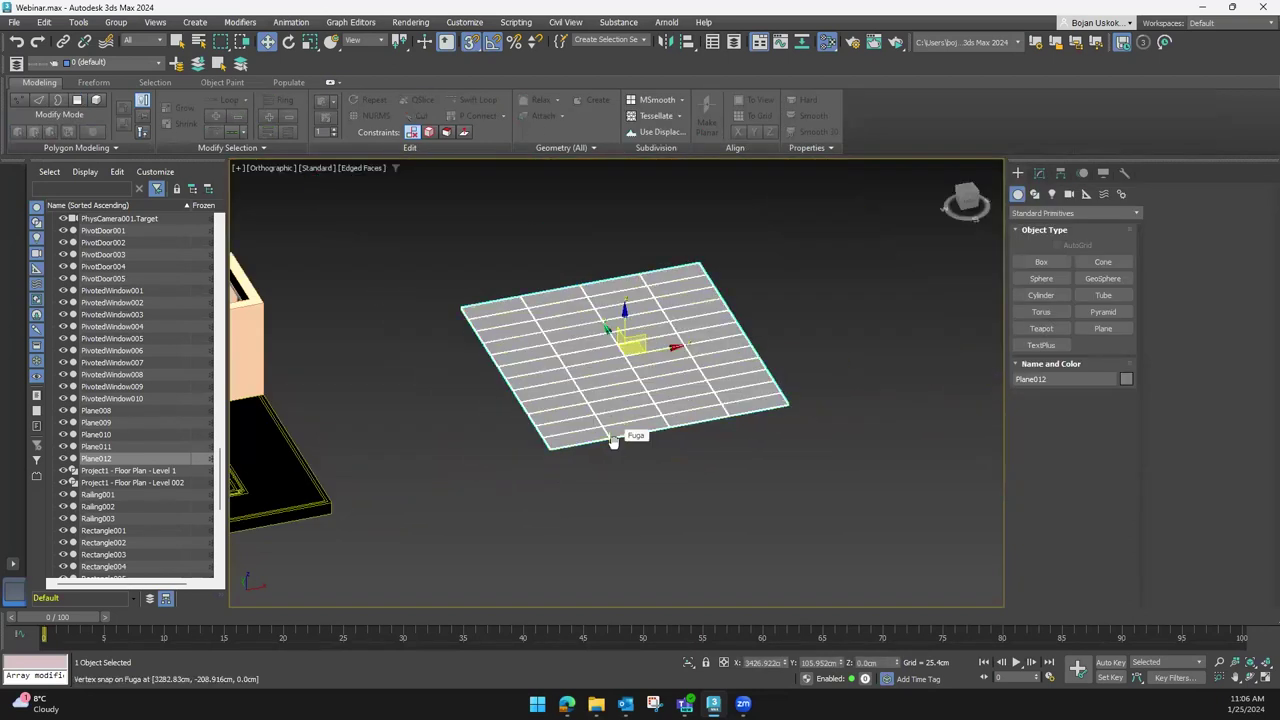
pyautogui.scroll(-2, 581, 477)
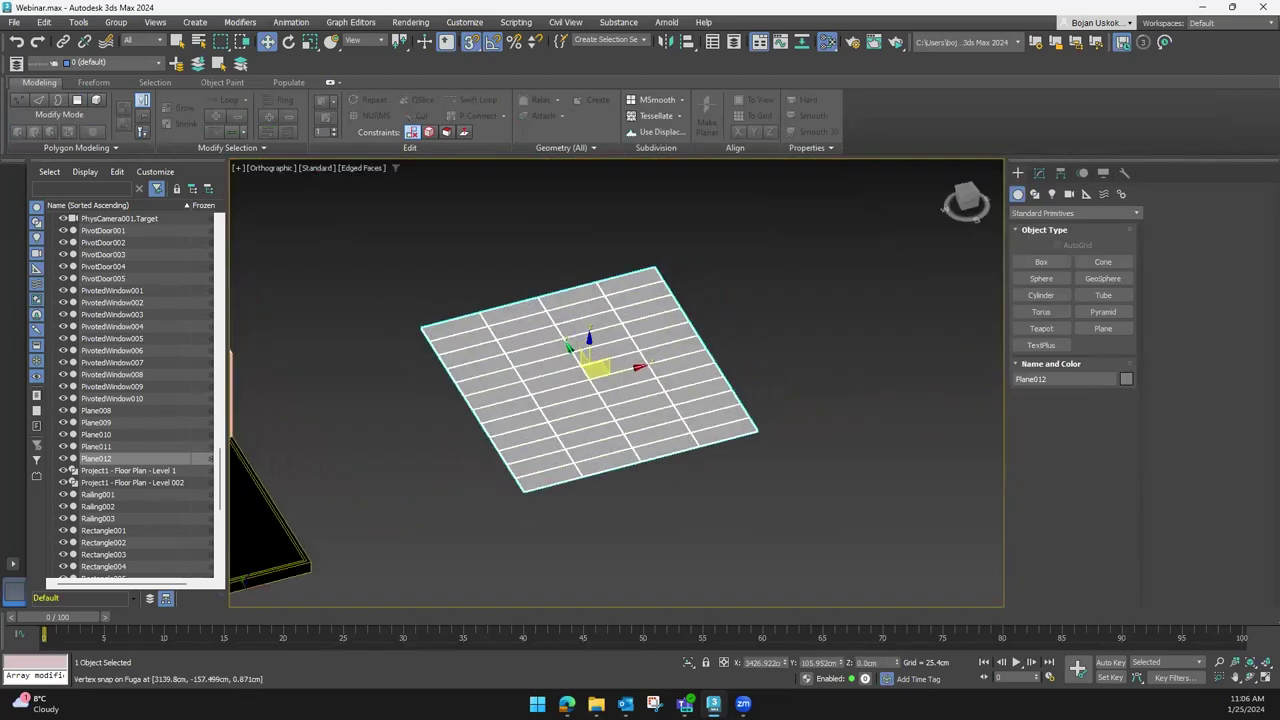
pyautogui.moveTo(388, 451)
pyautogui.keyDown('alt'); pyautogui.mouseDown(button='middle')
pyautogui.moveTo(457, 471)
pyautogui.moveTo(469, 491)
pyautogui.mouseUp(button='middle'); pyautogui.keyUp('alt')
pyautogui.click(469, 491)
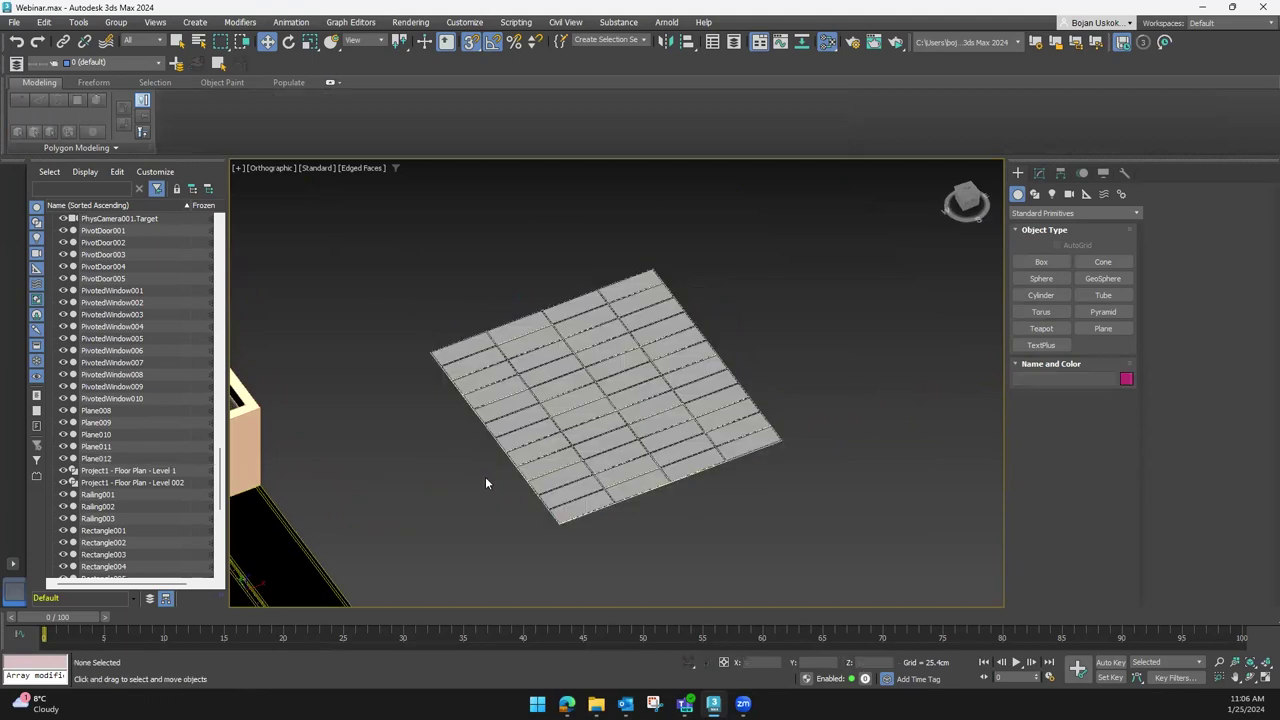